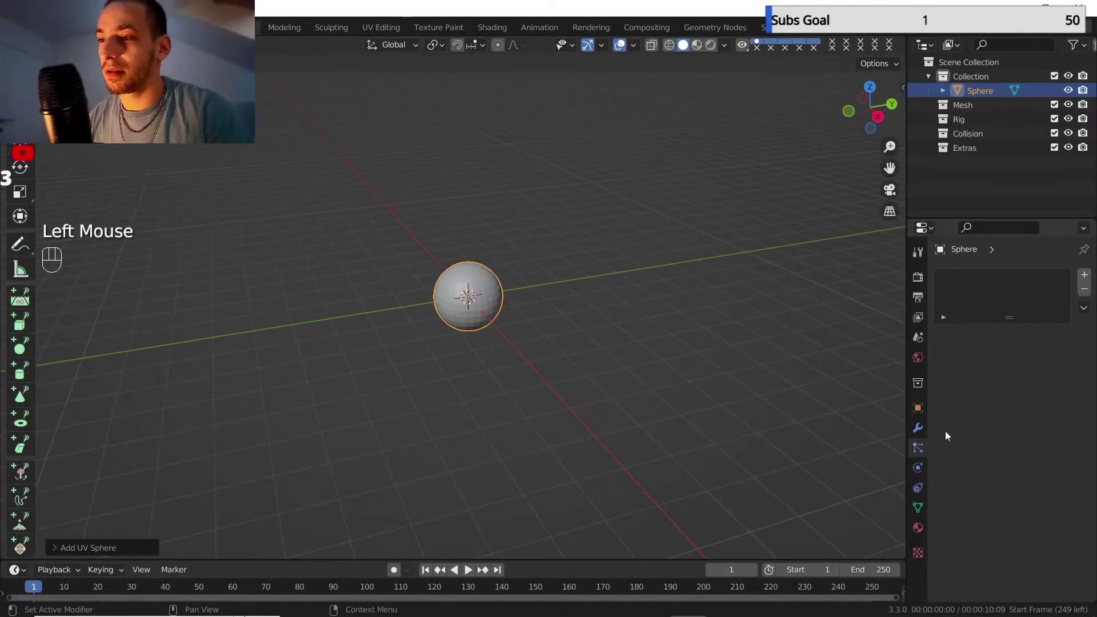
Add an emitter particle system to the sphere and briefly play the animation to preview its emission.
click(1084, 275)
scroll(1006, 400, down, 2)
scroll(472, 388, up, 2)
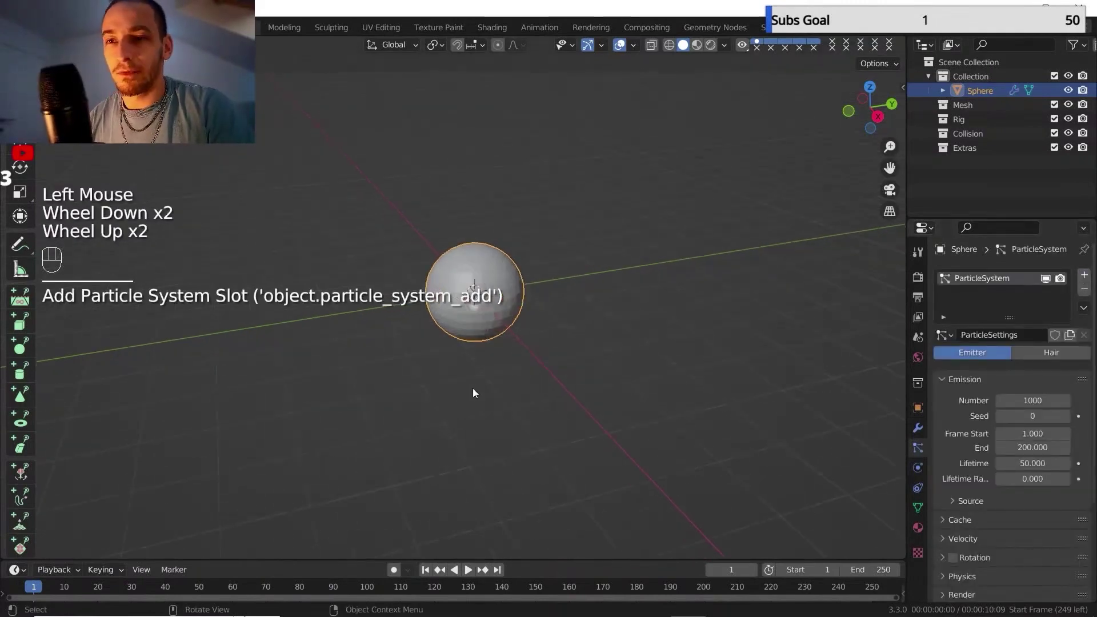
click(466, 571)
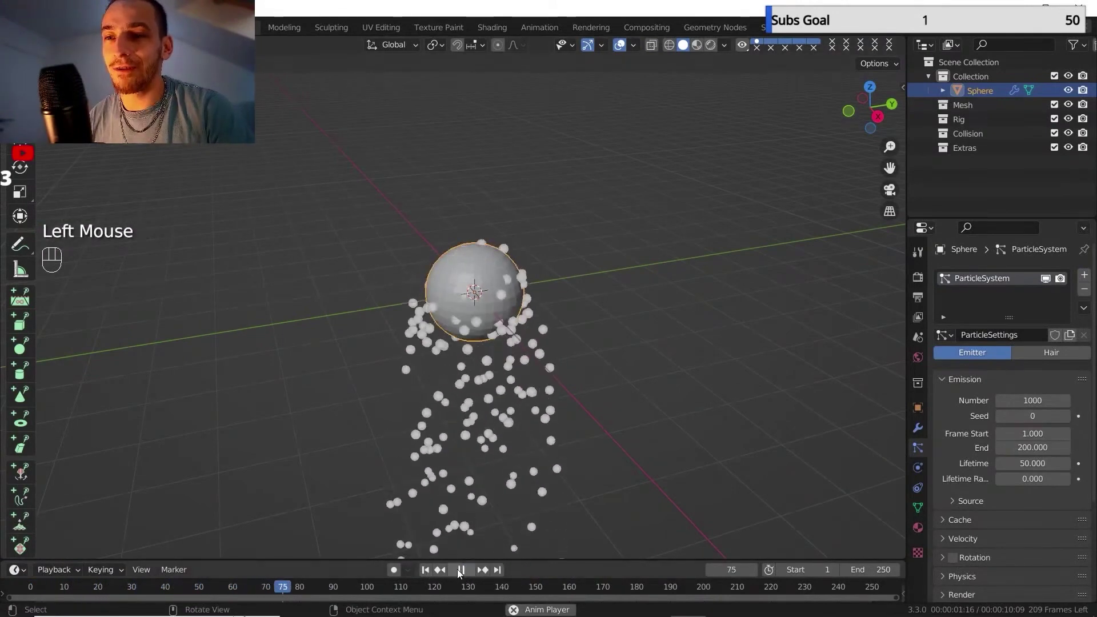
click(465, 570)
Set the Gravity field weight of the sphere's particle system to 0.
scroll(997, 447, down, 5)
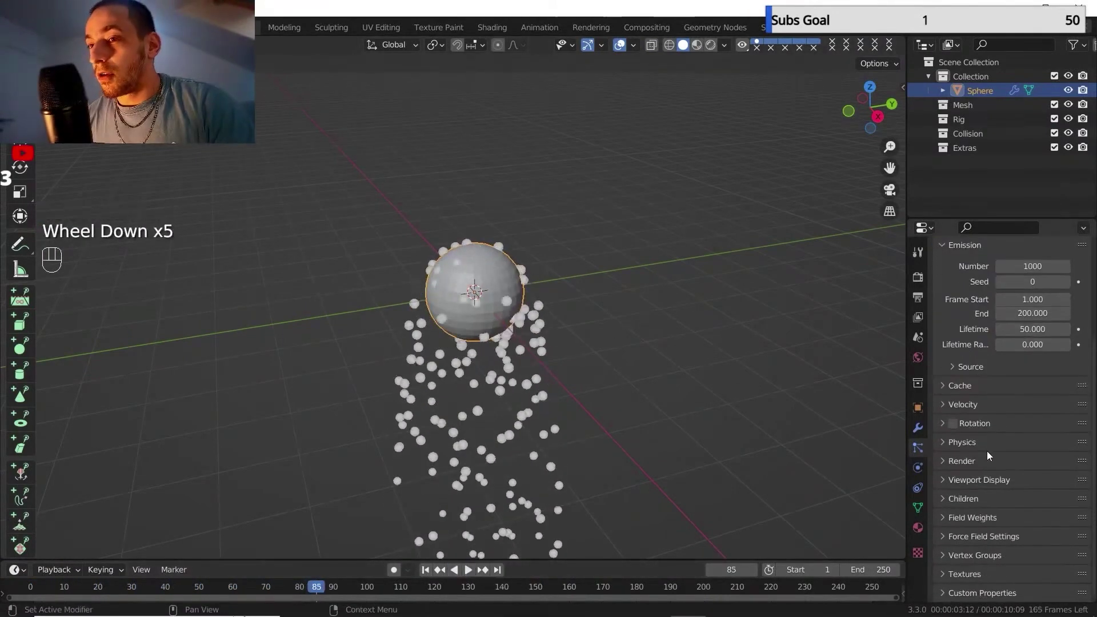
click(944, 518)
scroll(976, 523, down, 3)
drag(1021, 488, 991, 486)
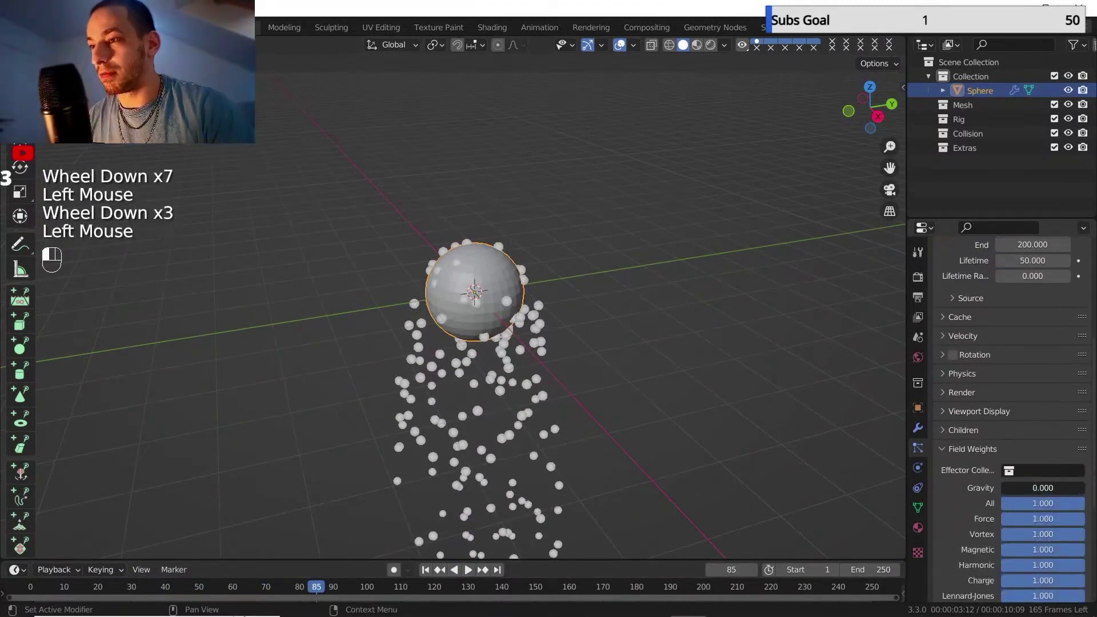
Play the weightless particle simulation from the first frame, stop it and return to the start.
click(424, 570)
click(467, 570)
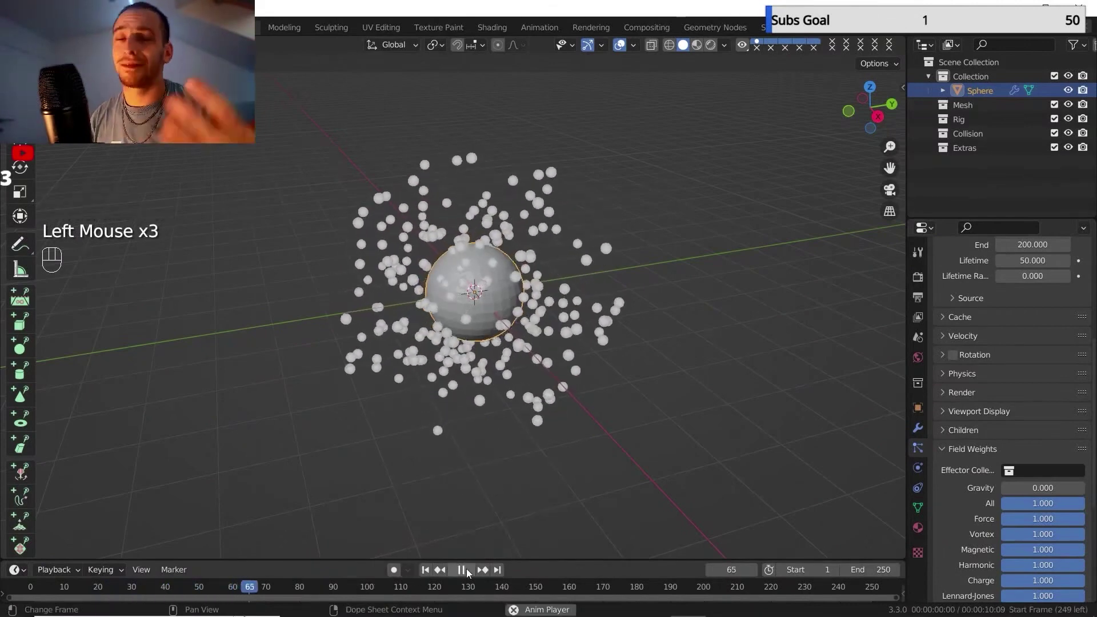
click(463, 570)
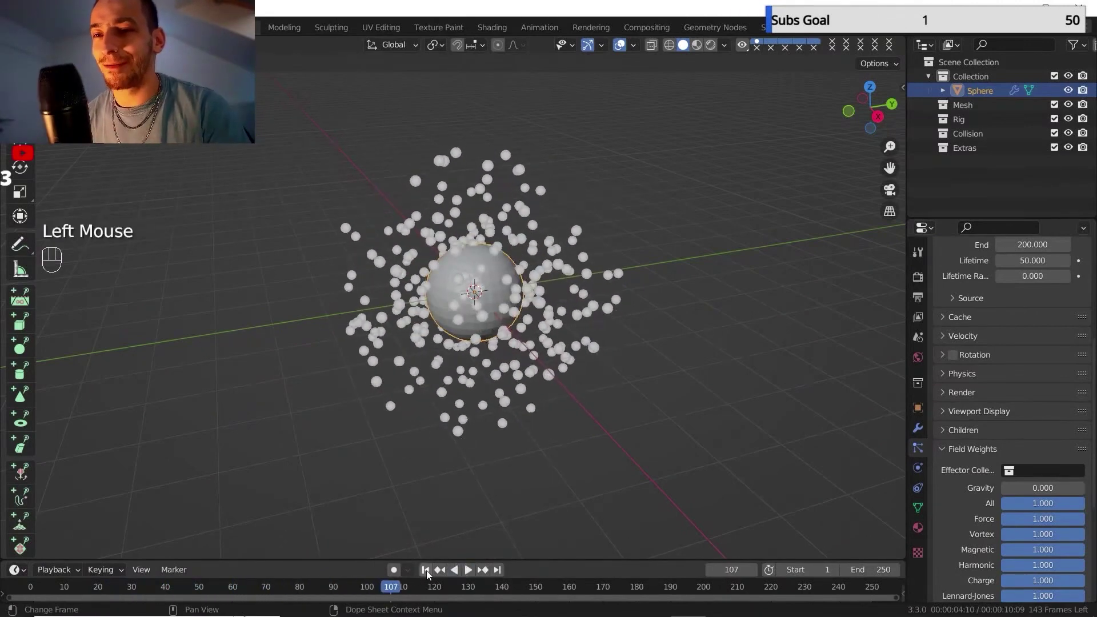
click(426, 569)
Set the emission End frame of the sphere's particle system to 1 so all particles emit at once.
scroll(983, 398, up, 5)
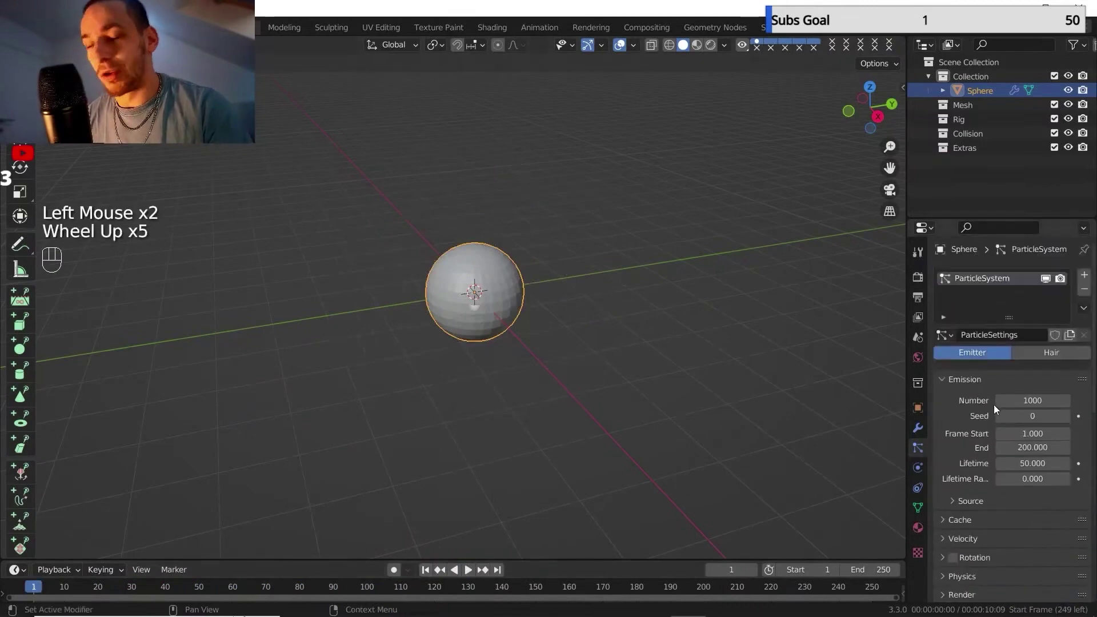
click(1028, 400)
click(1019, 448)
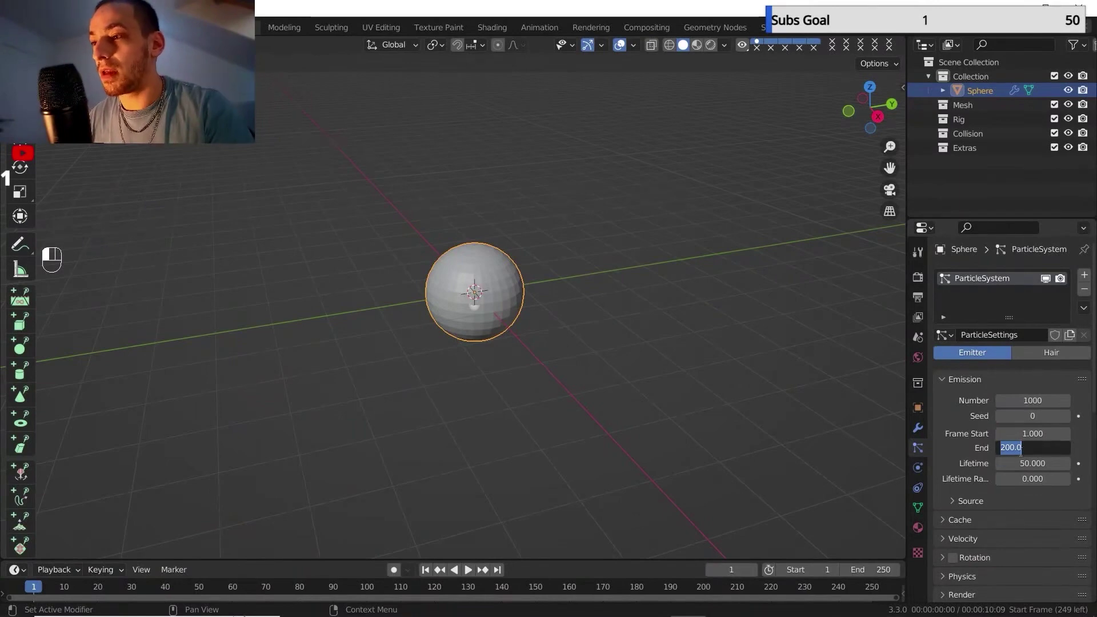
text(1)
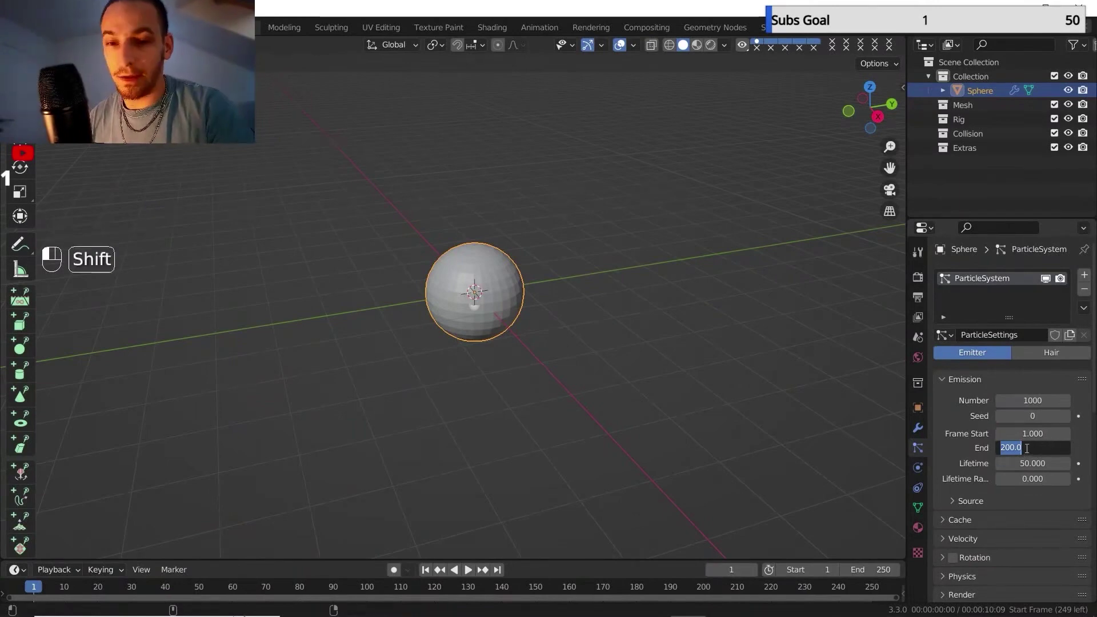
key(Return)
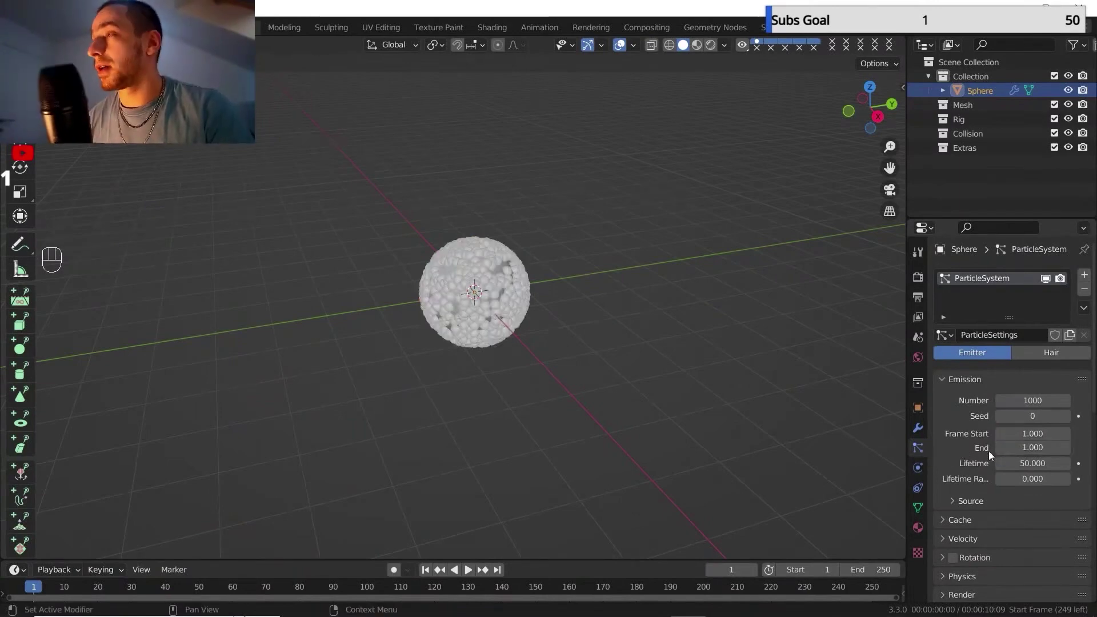
Set the particle Lifetime to 200 frames and the Lifetime Randomness to about 0.433.
click(1048, 466)
text(2)
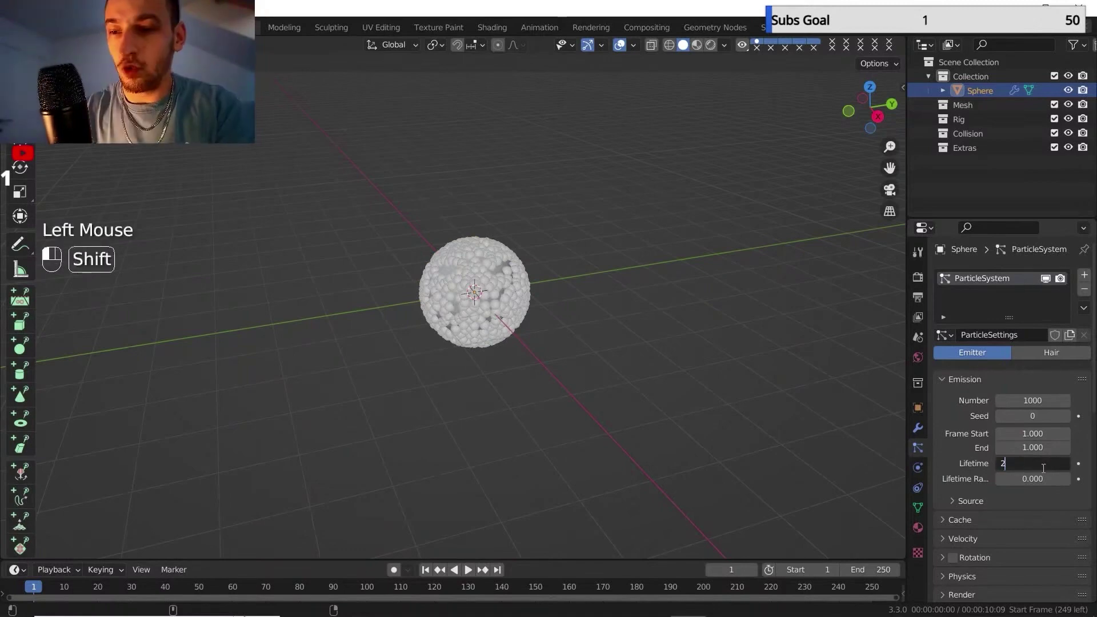
text(00)
key(Return)
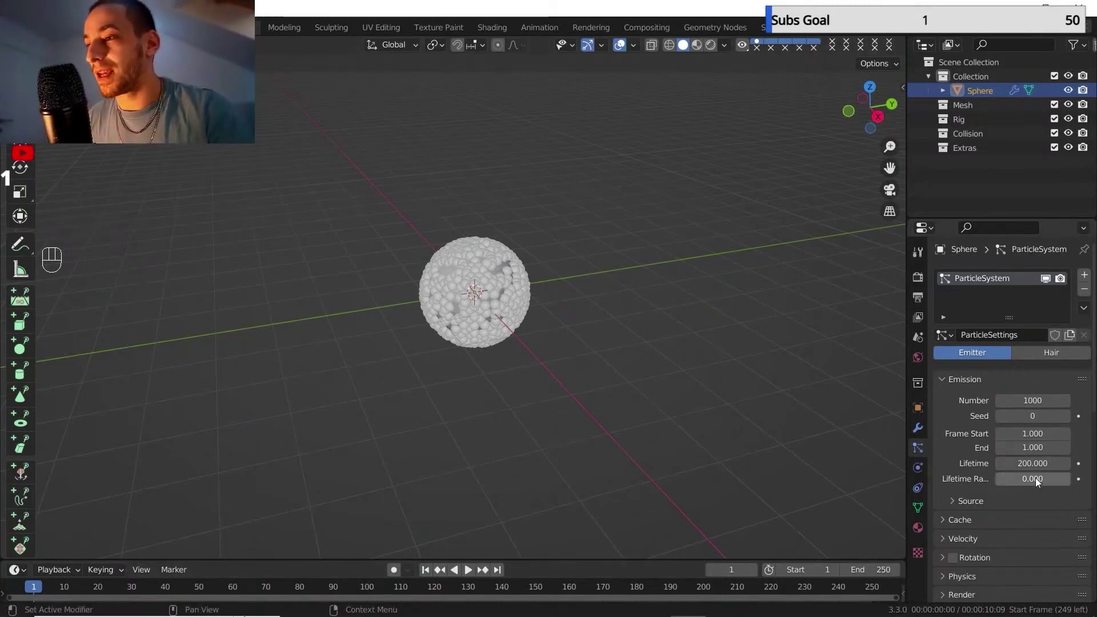
drag(1032, 479, 1047, 479)
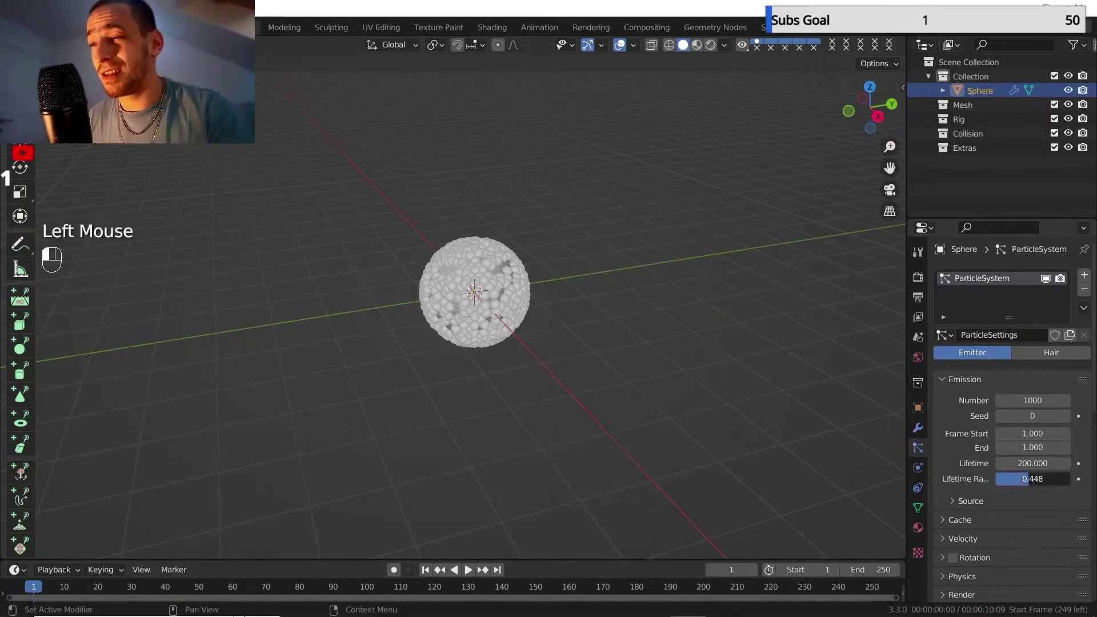
Play the animation to check how the particle burst expands around the sphere, and stop it.
scroll(478, 512, down, 1)
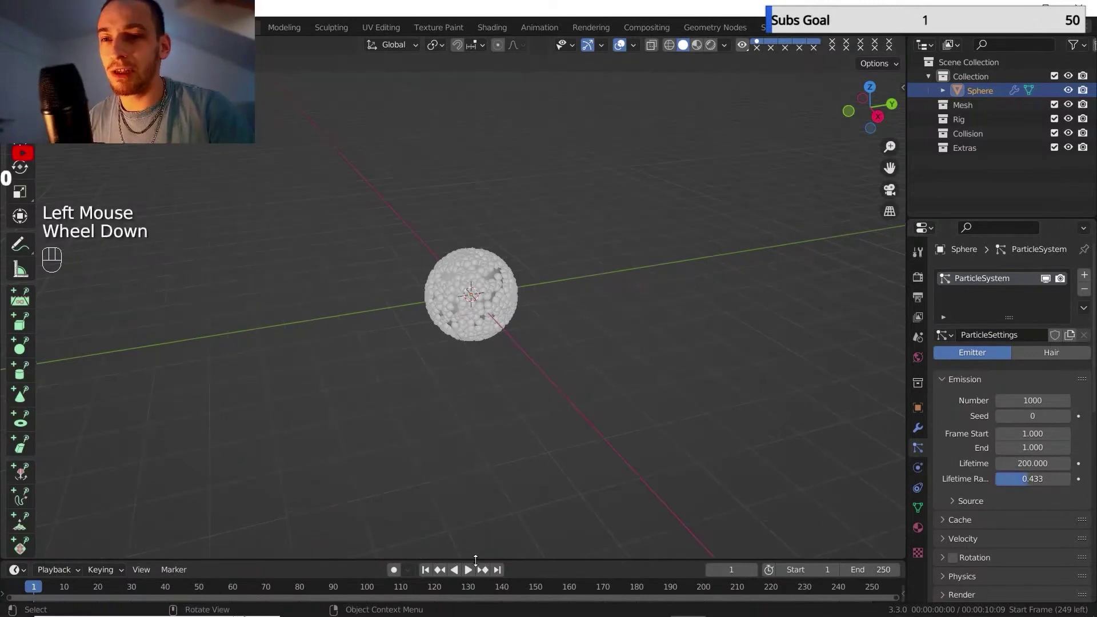
click(468, 570)
click(469, 570)
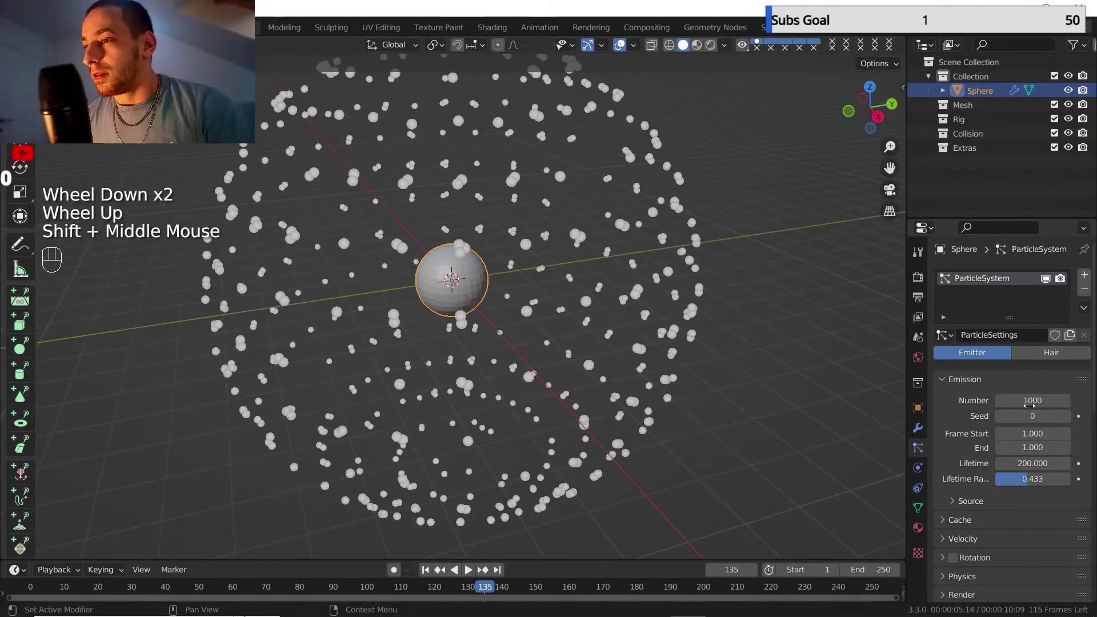
click(1029, 400)
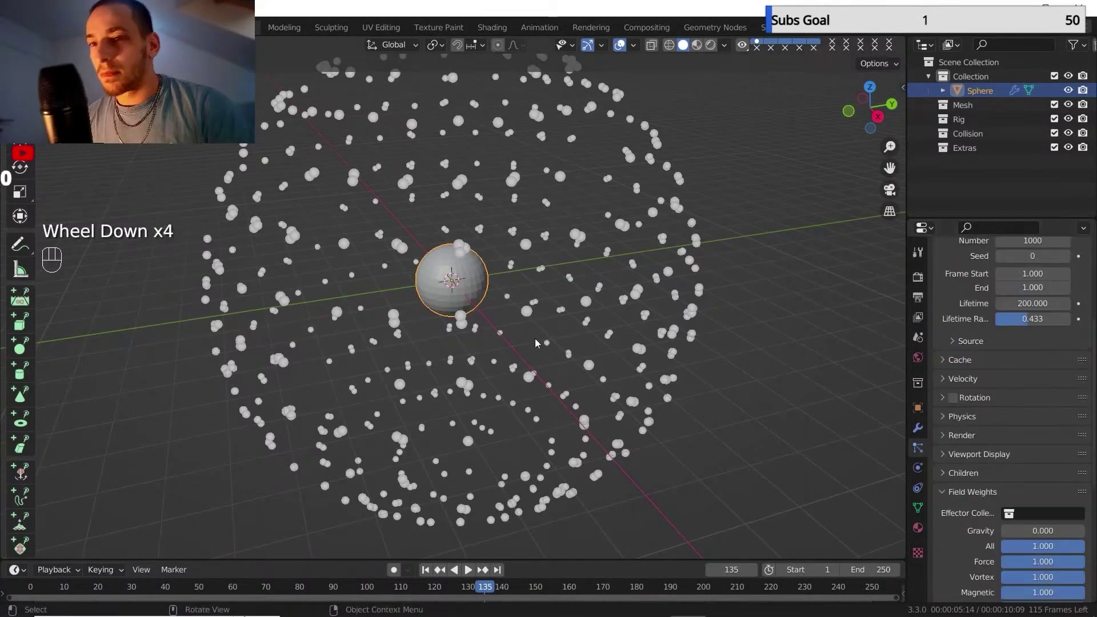
Add a Turbulence force field at the sphere's centre.
scroll(535, 338, down, 1)
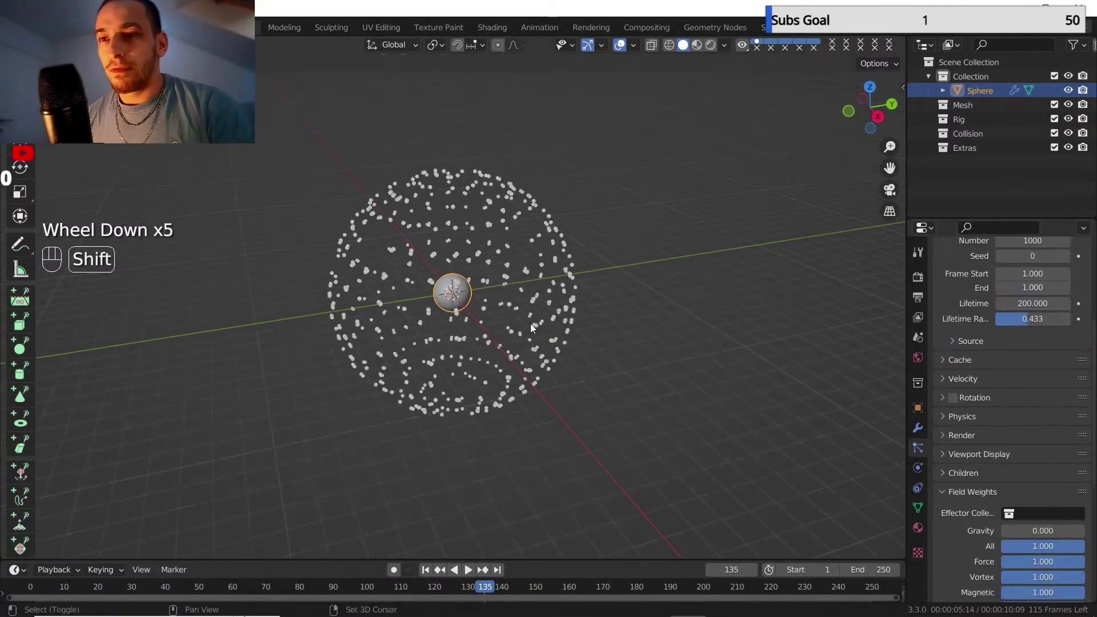
shift+middle_drag(530, 324, 536, 337)
middle_drag(536, 337, 542, 355)
scroll(539, 355, up, 2)
key(shift+a)
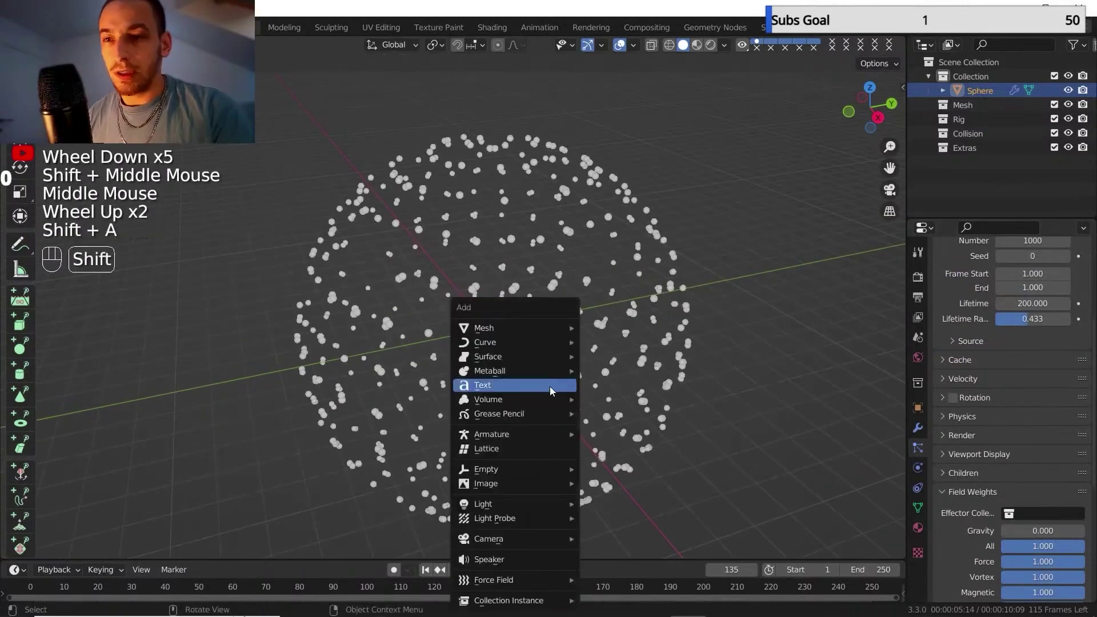
mouse_move(559, 580)
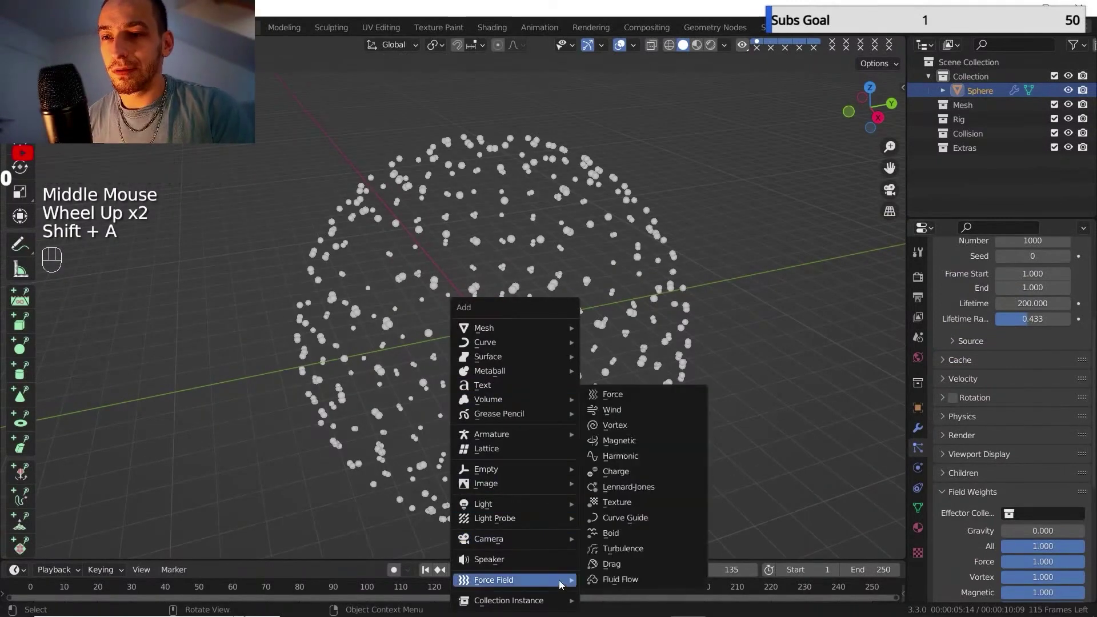
click(617, 549)
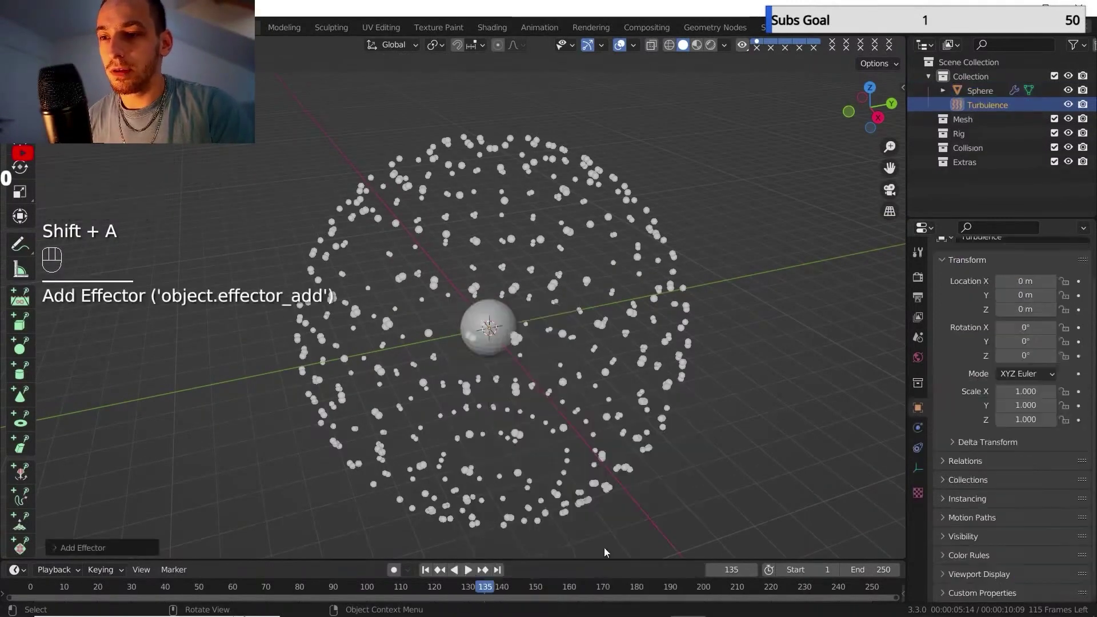
Show the Turbulence object's force field settings and replay the simulation from the first frame.
click(918, 428)
click(425, 570)
click(468, 569)
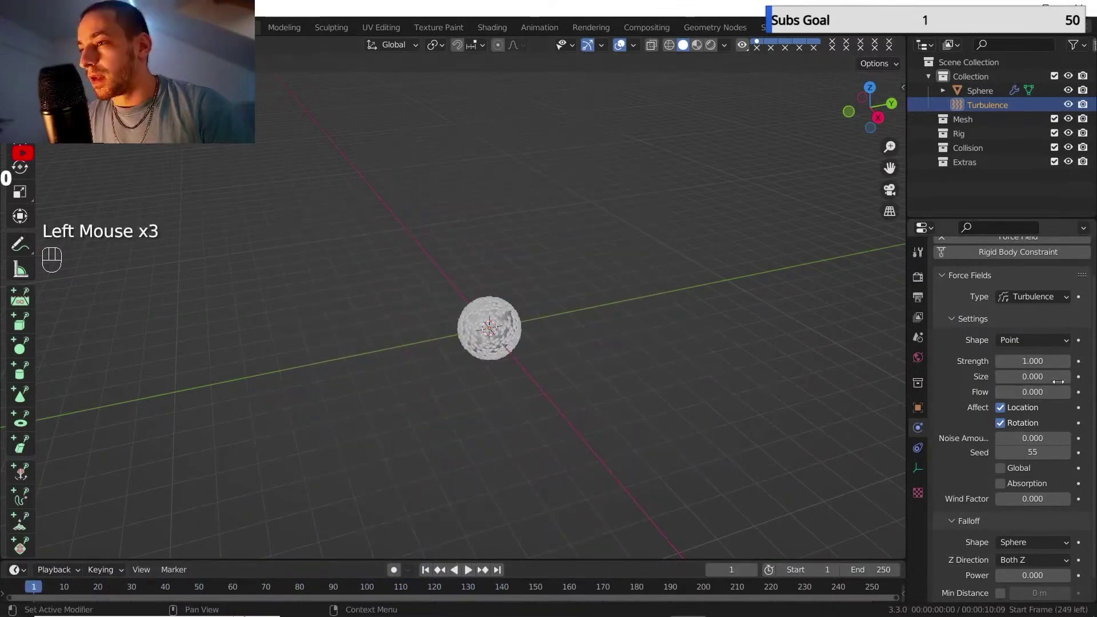
Try a Turbulence size of about 0.98 and replay the particle simulation from the first frame.
drag(1056, 378, 1064, 378)
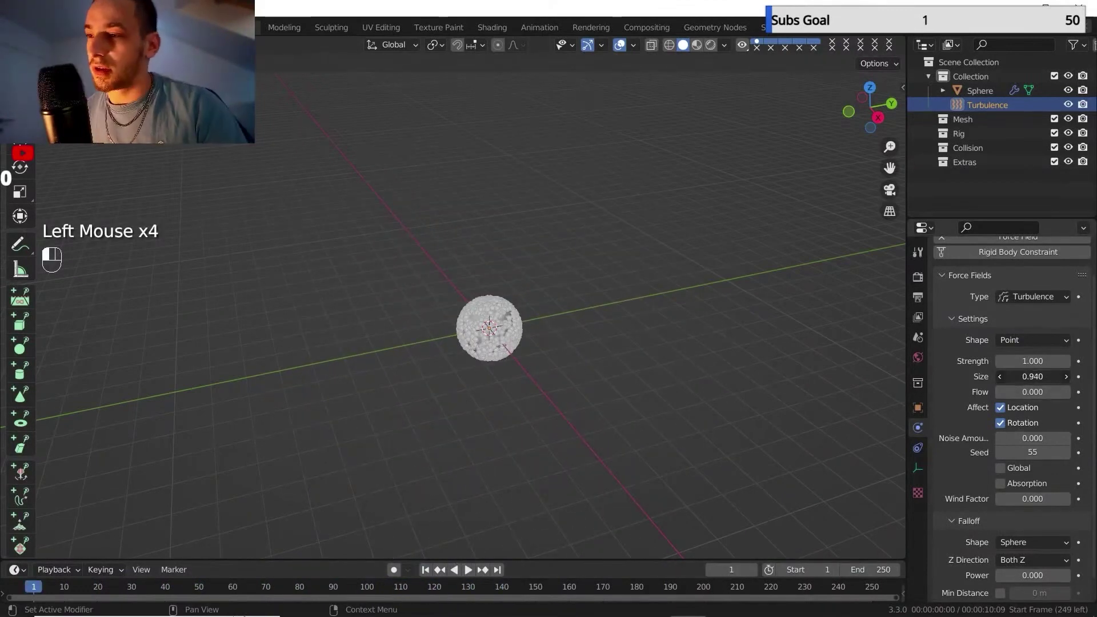
drag(1056, 378, 1055, 377)
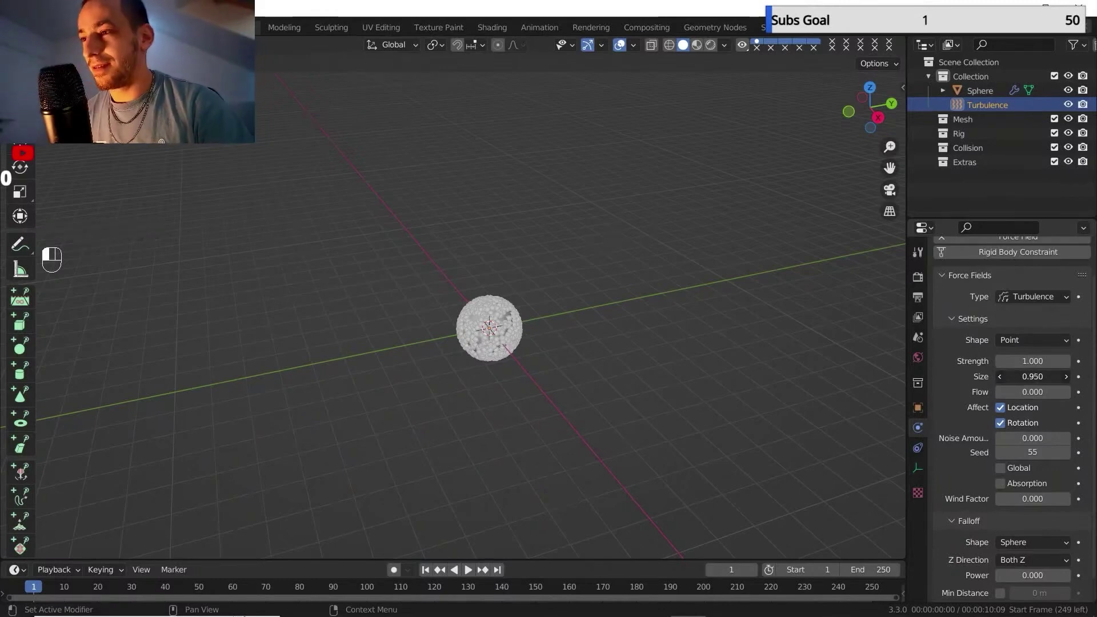
click(420, 569)
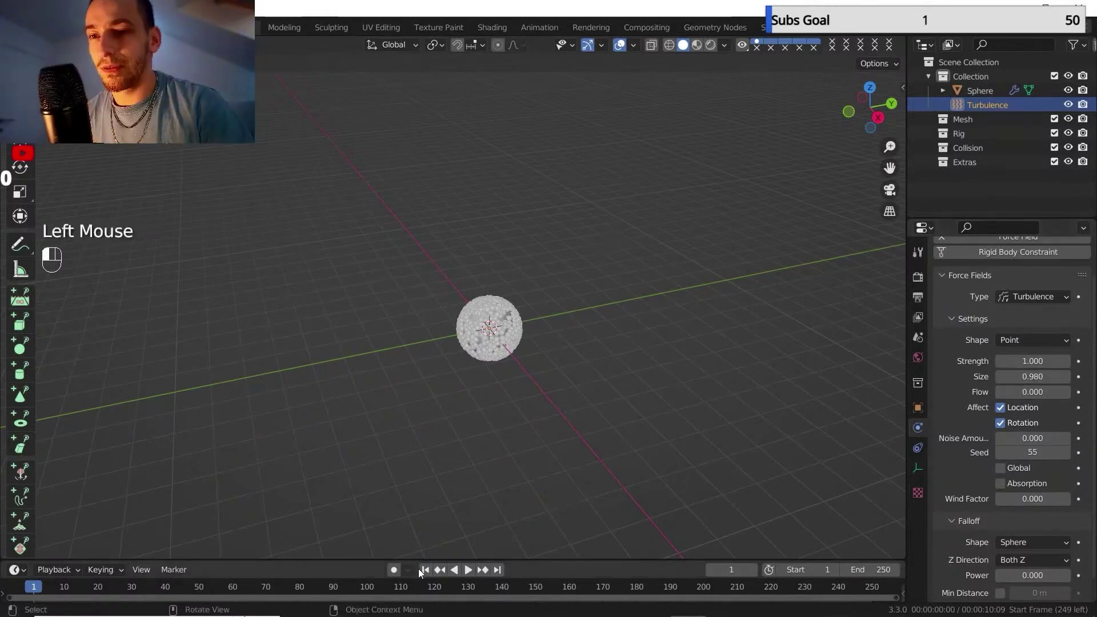
click(425, 570)
click(470, 570)
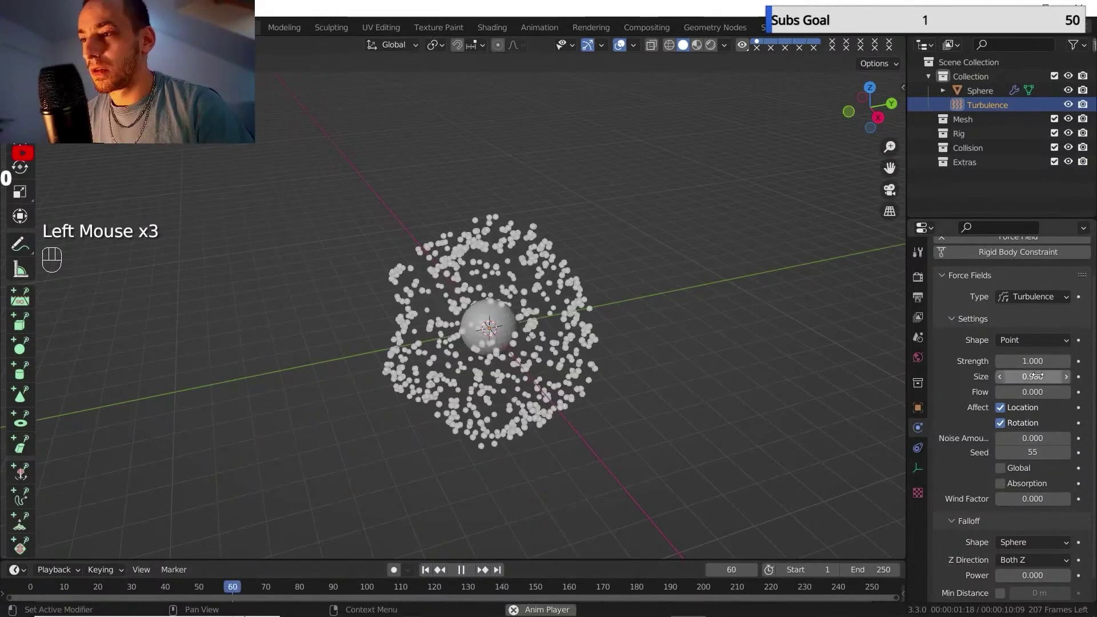
Try a Turbulence size of about 8.58 during playback, and reduce it to about 2.29.
drag(1038, 376, 1090, 376)
click(425, 569)
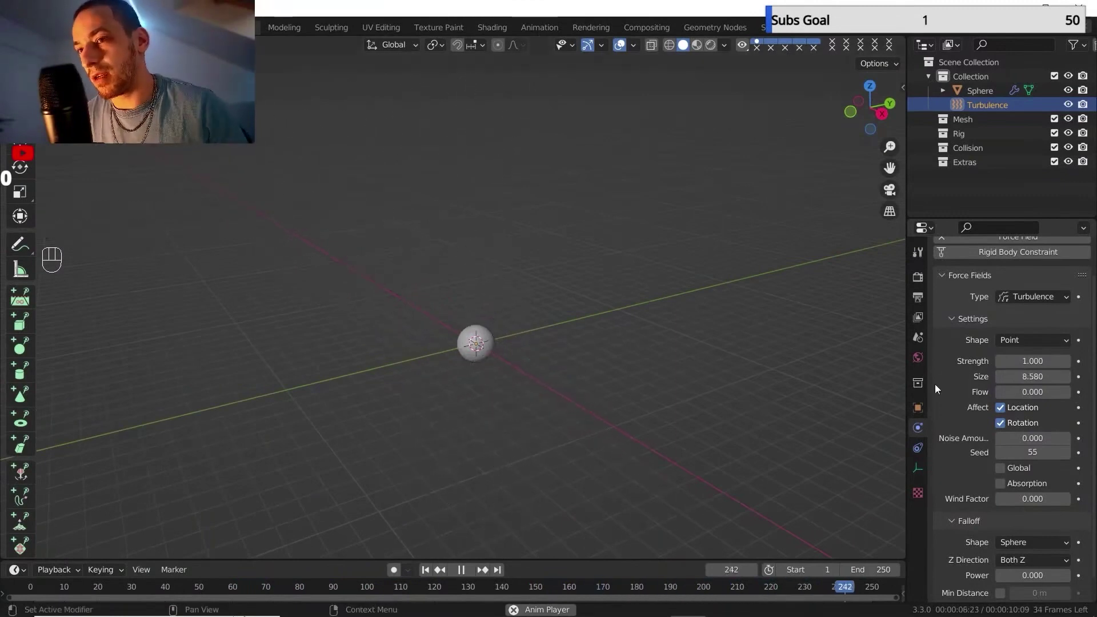
scroll(500, 355, up, 2)
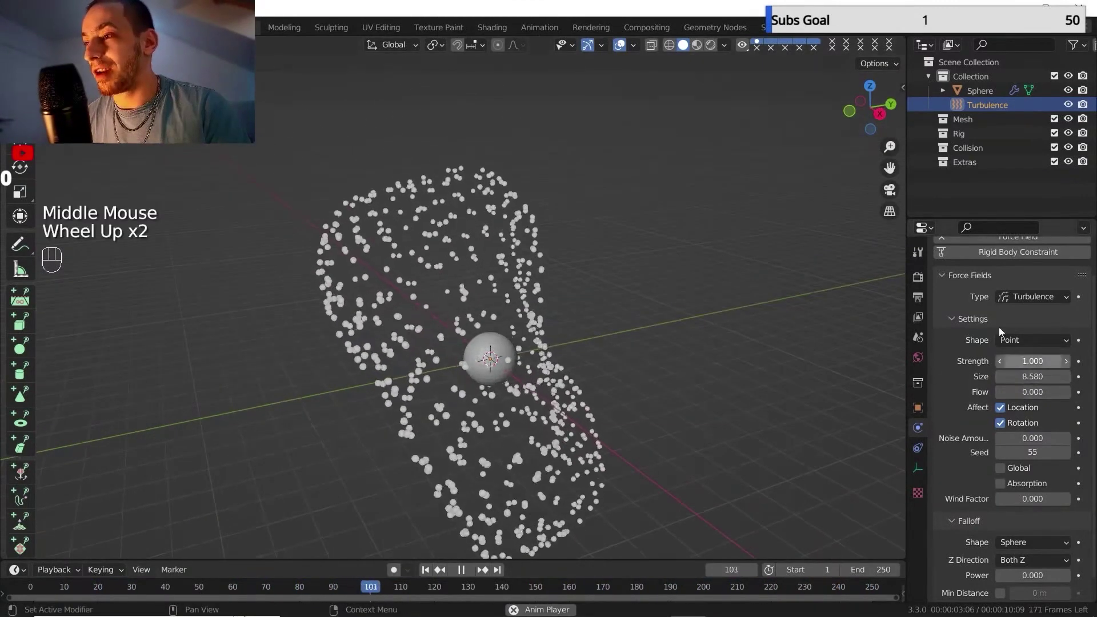
drag(1029, 377, 1000, 377)
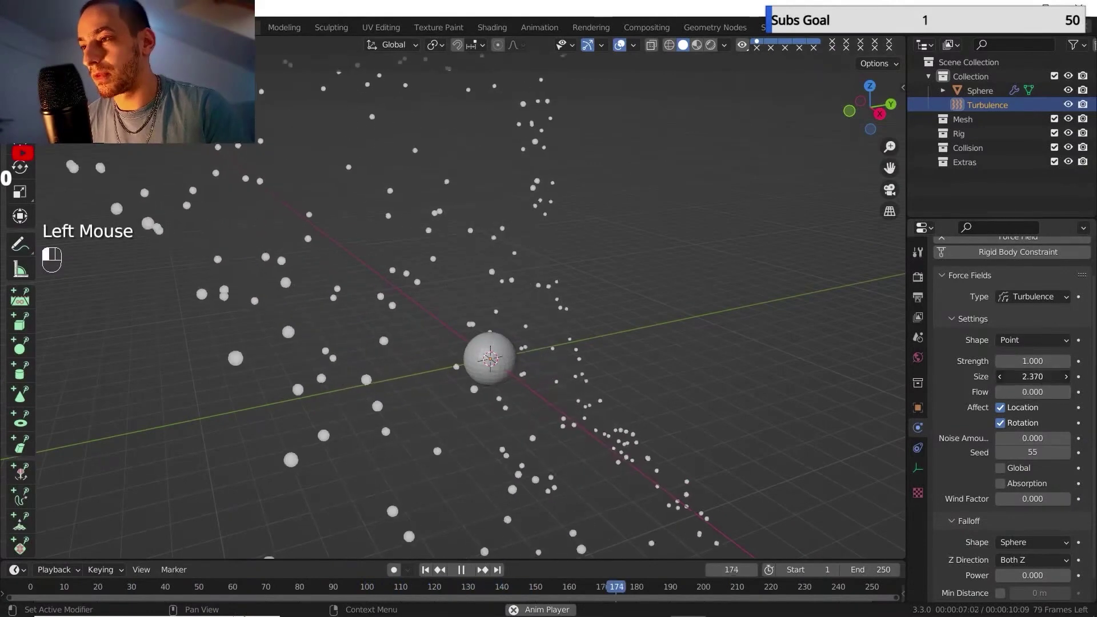
drag(1033, 377, 1023, 377)
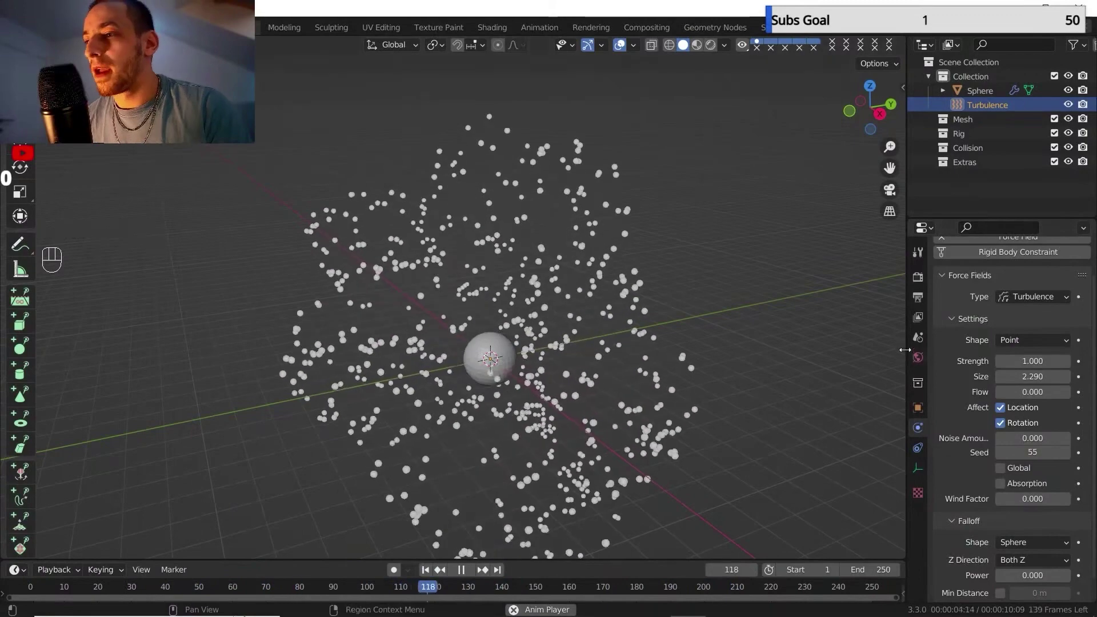
Set the velocity Randomize value of the sphere's particle system to 0.35 and replay from the first frame.
click(980, 90)
click(918, 448)
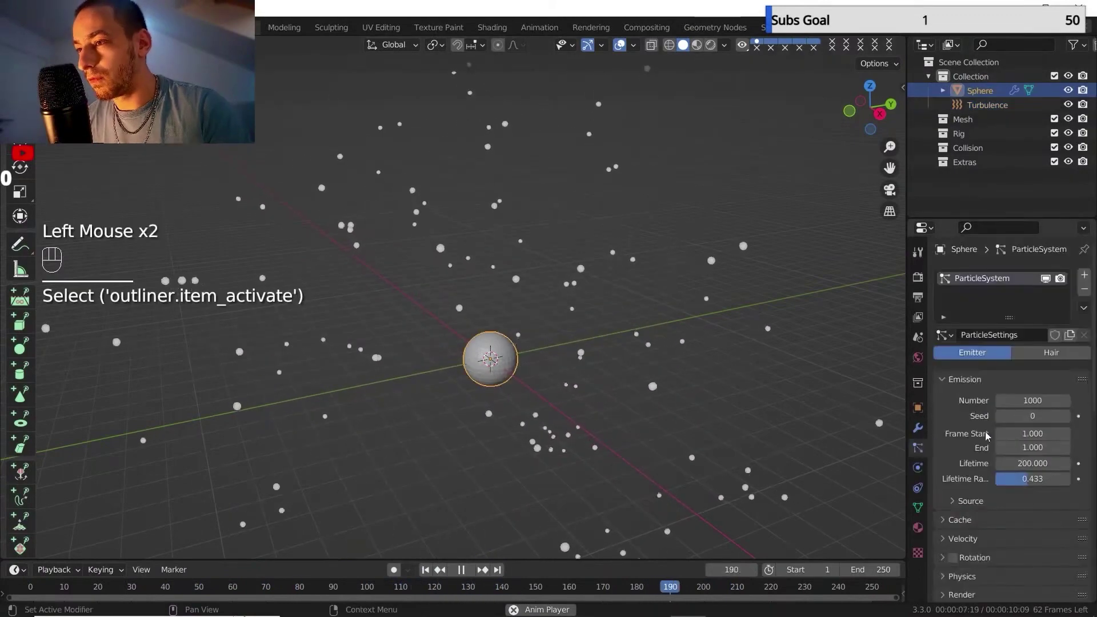
scroll(972, 446, down, 2)
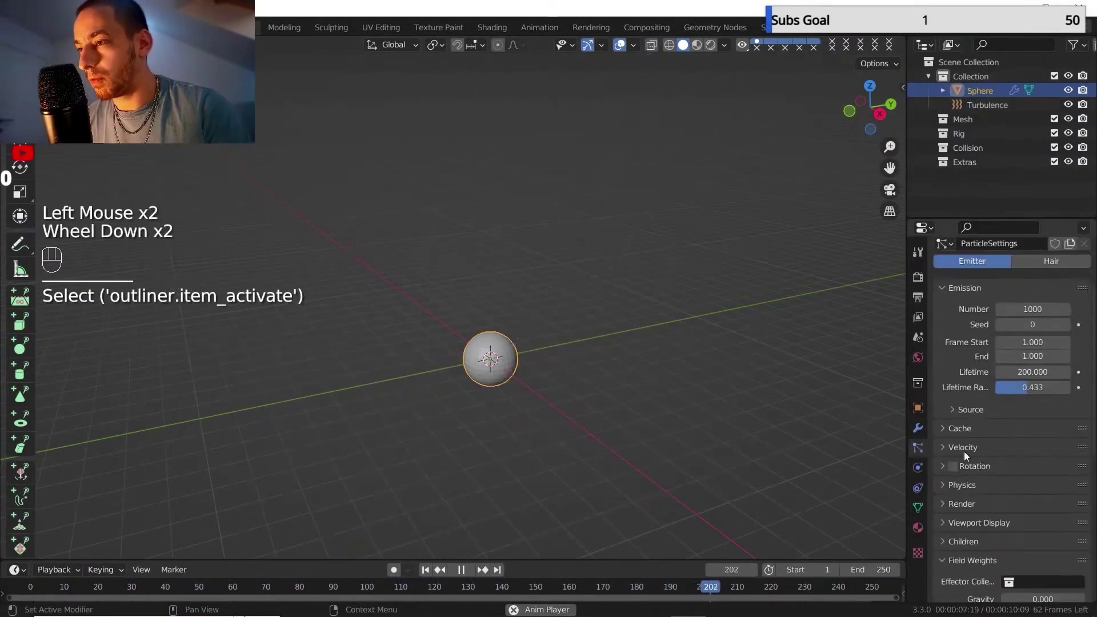
click(943, 447)
scroll(962, 452, down, 2)
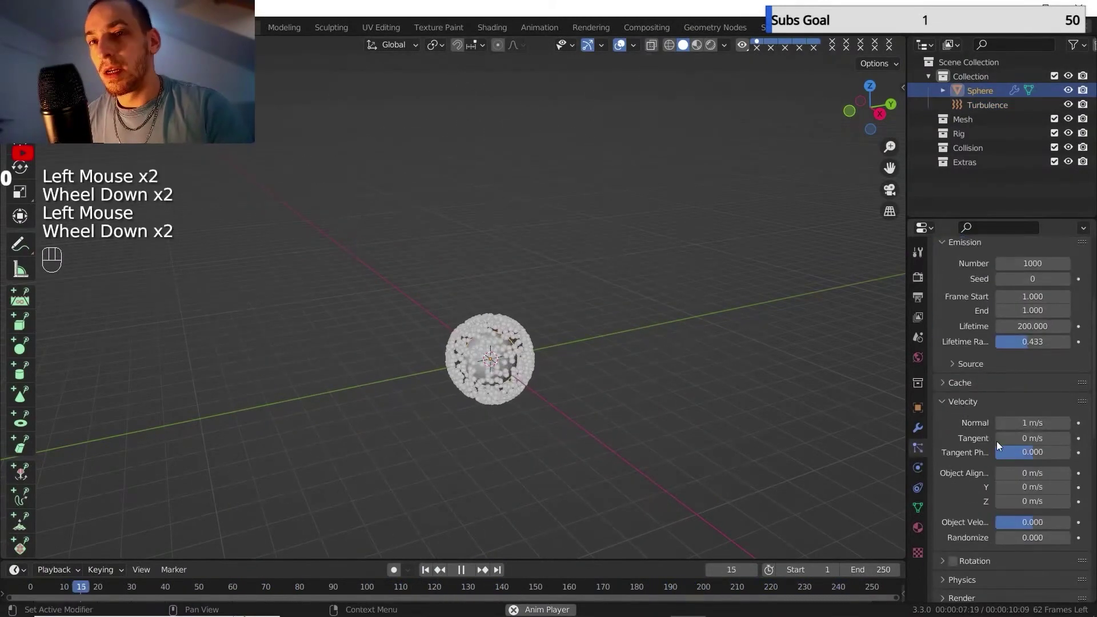
scroll(974, 428, down, 1)
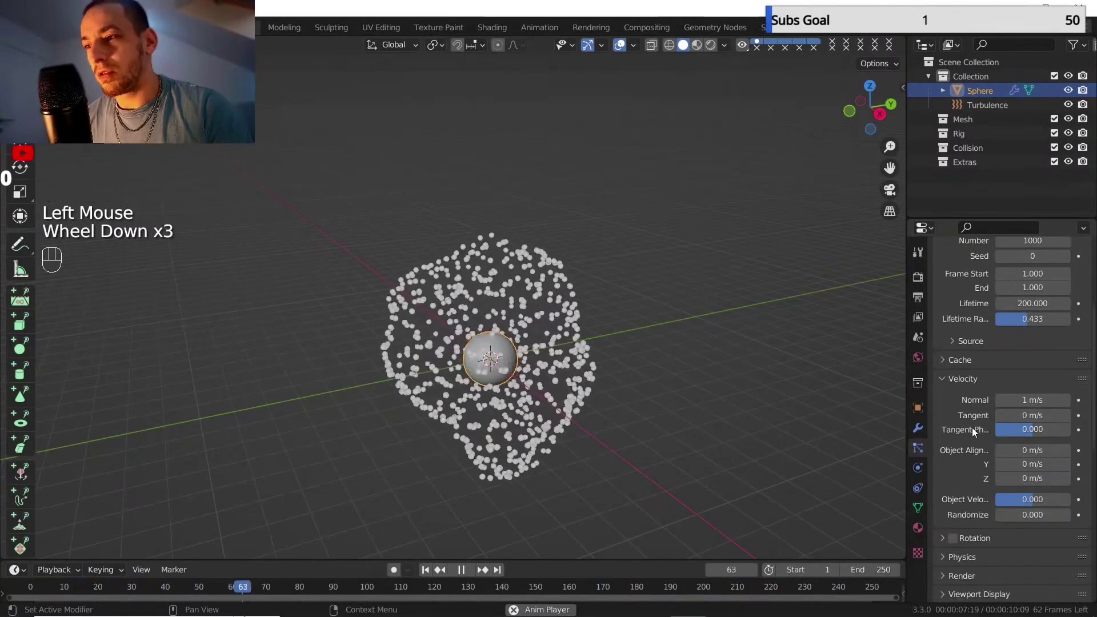
scroll(956, 464, down, 2)
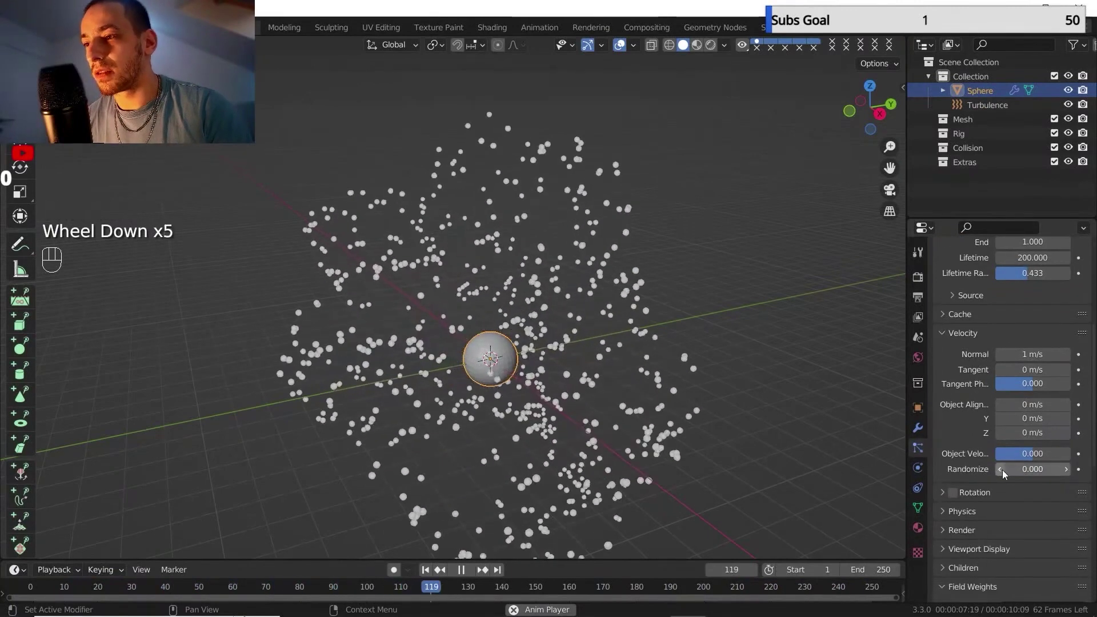
drag(1014, 469, 1049, 469)
click(426, 569)
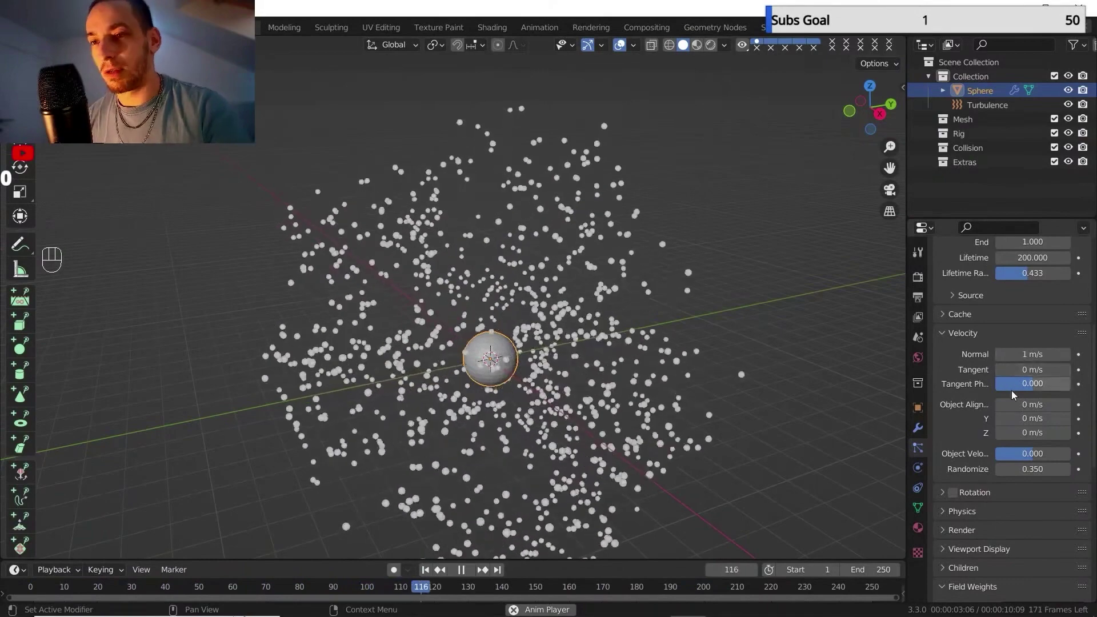
Set the velocity Randomize value of the sphere's particle system to 0.2.
click(1034, 468)
key(BackSpace)
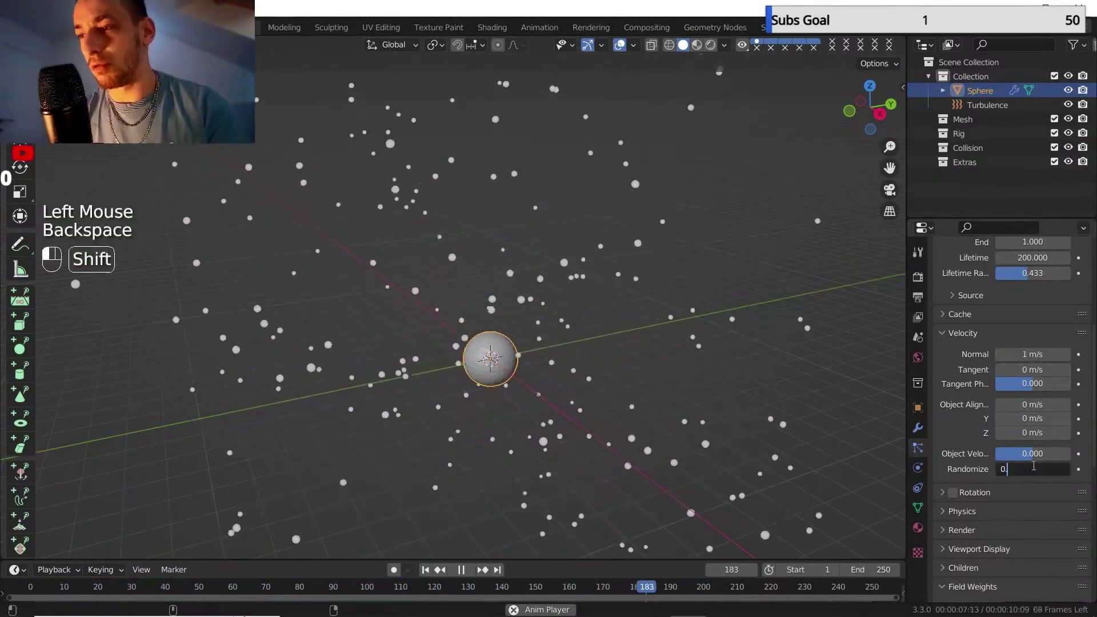
text(0.2)
key(Return)
Raise the Brownian force in the sphere's particle physics to about 1.03 and replay from the first frame.
scroll(966, 477, down, 2)
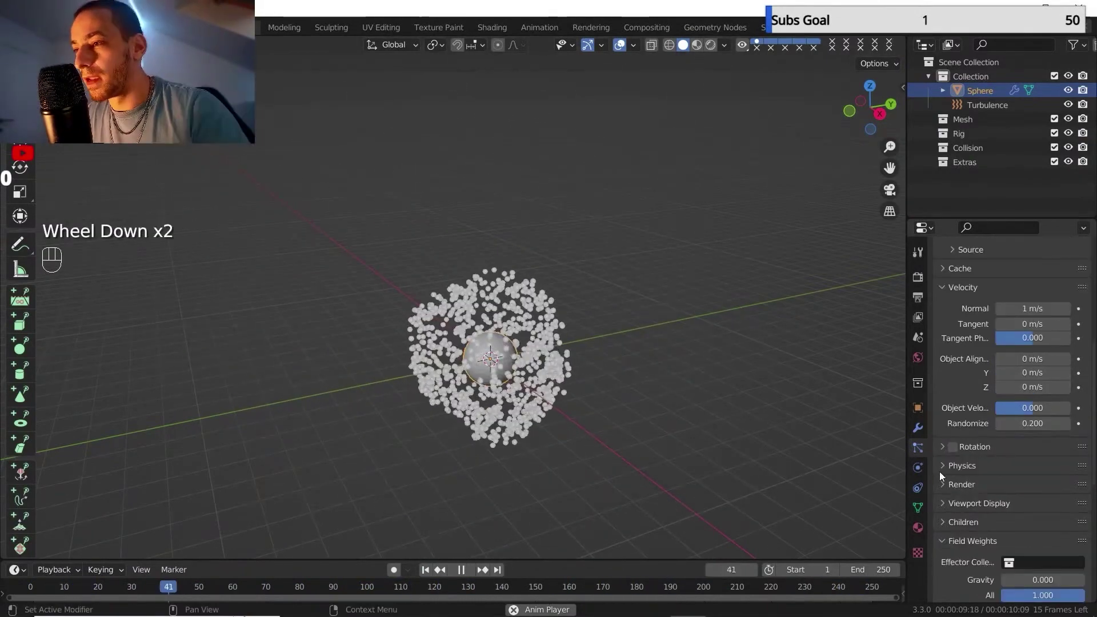
click(944, 466)
scroll(979, 489, down, 2)
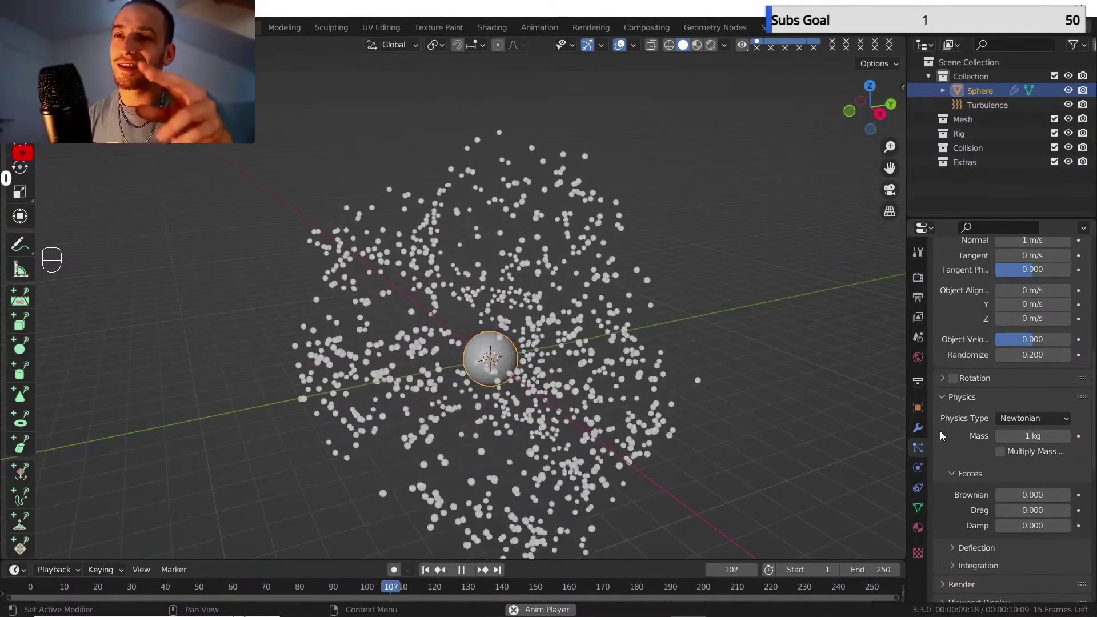
drag(1039, 495, 1063, 495)
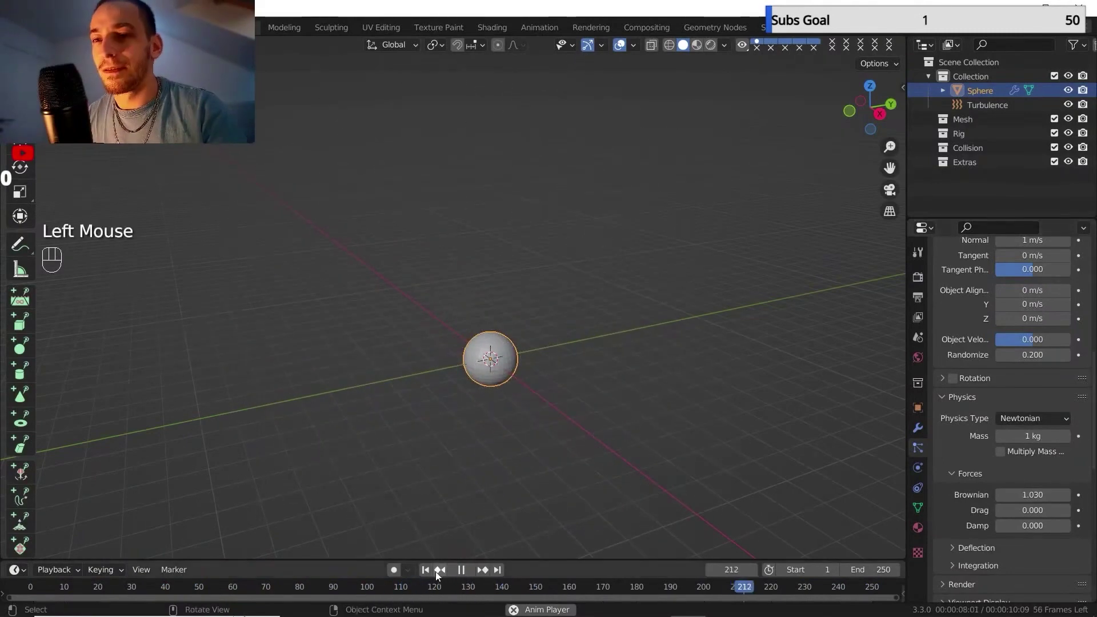
click(426, 570)
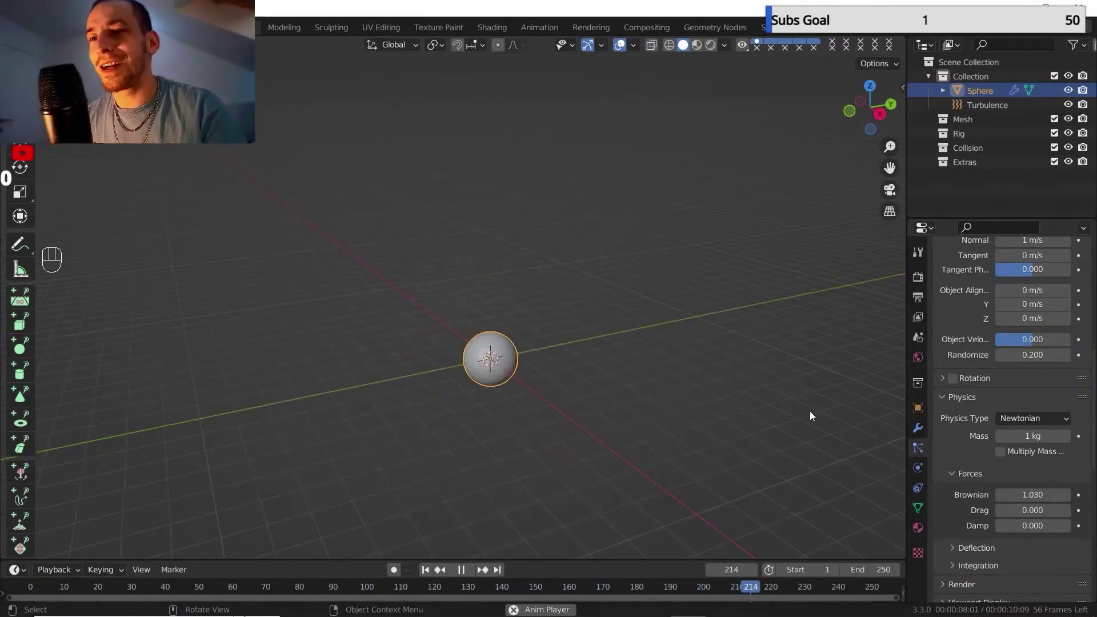
Reduce the sphere's particle emission number to 20, replay the simulation from the first frame and pause it.
scroll(982, 394, up, 6)
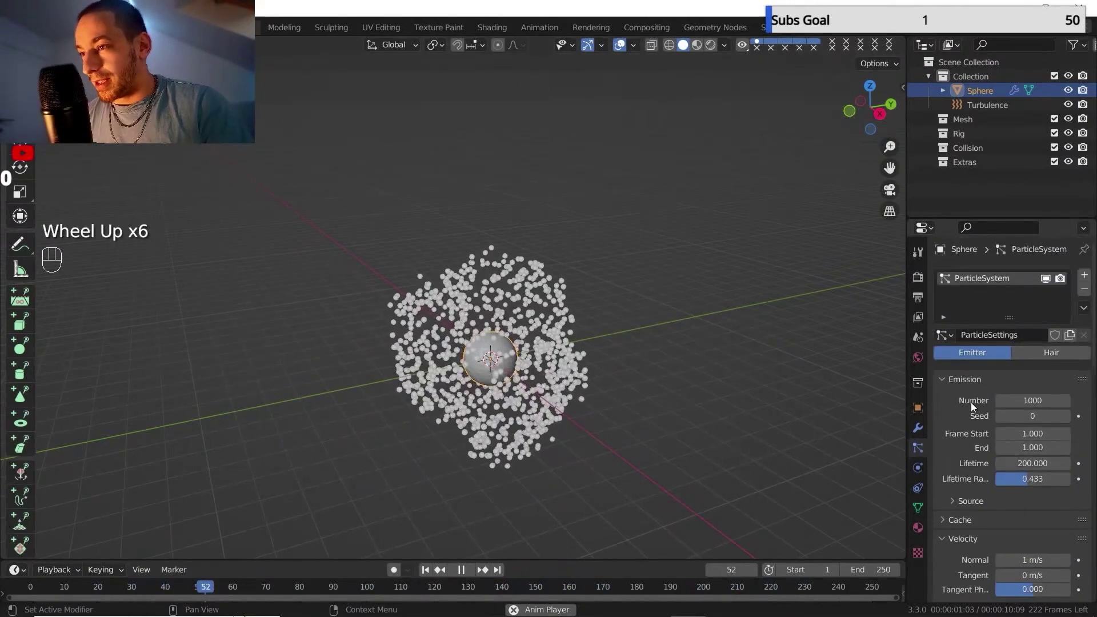
click(1022, 400)
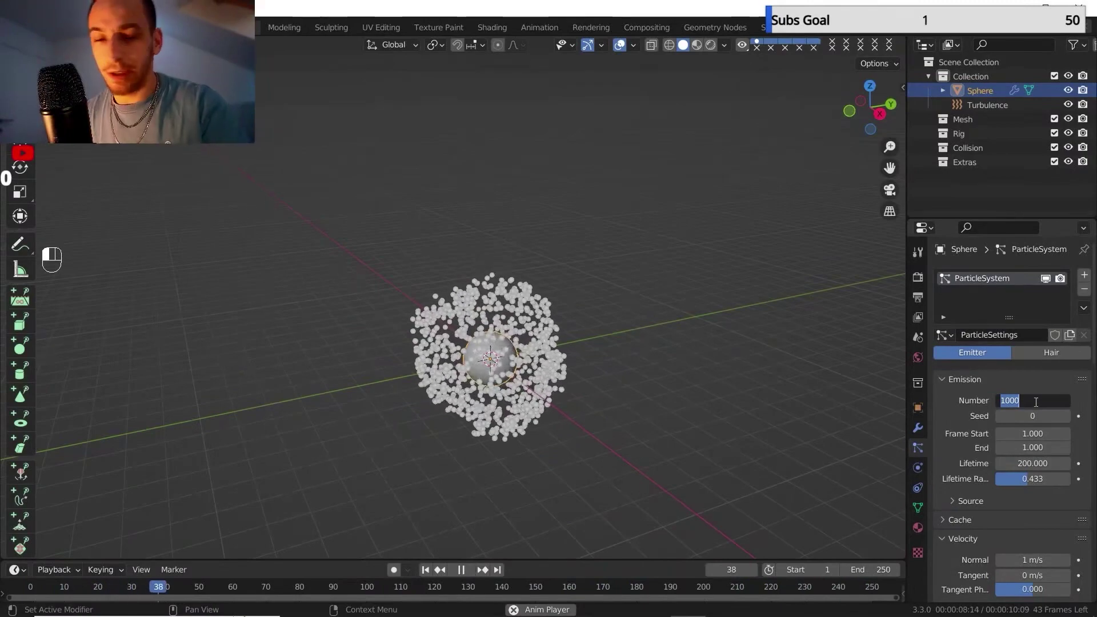
key(shift)
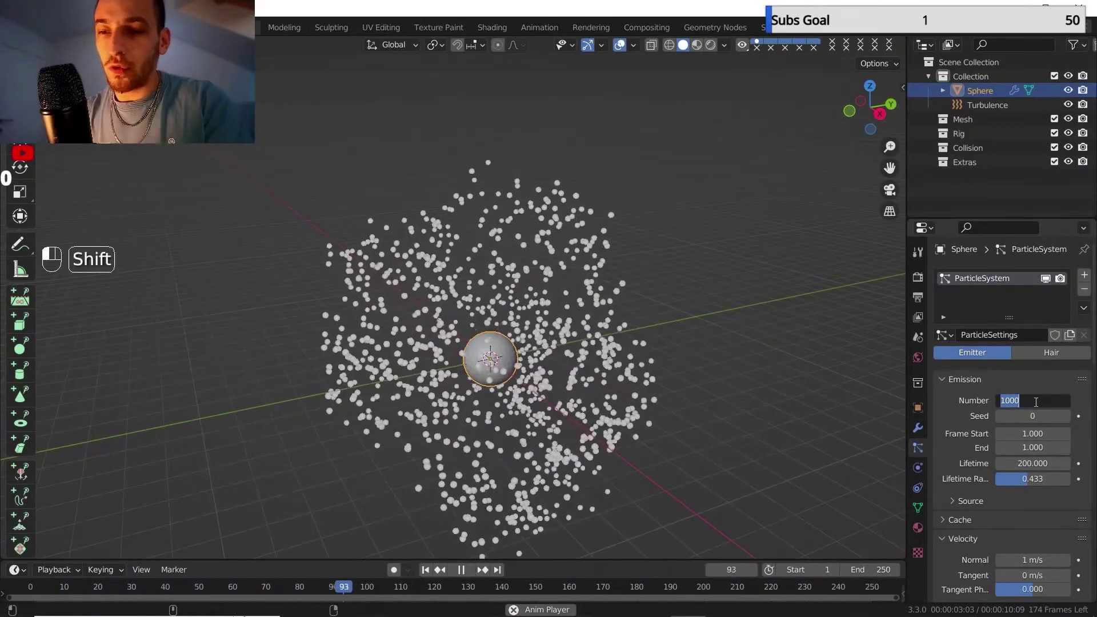
text(20)
key(Return)
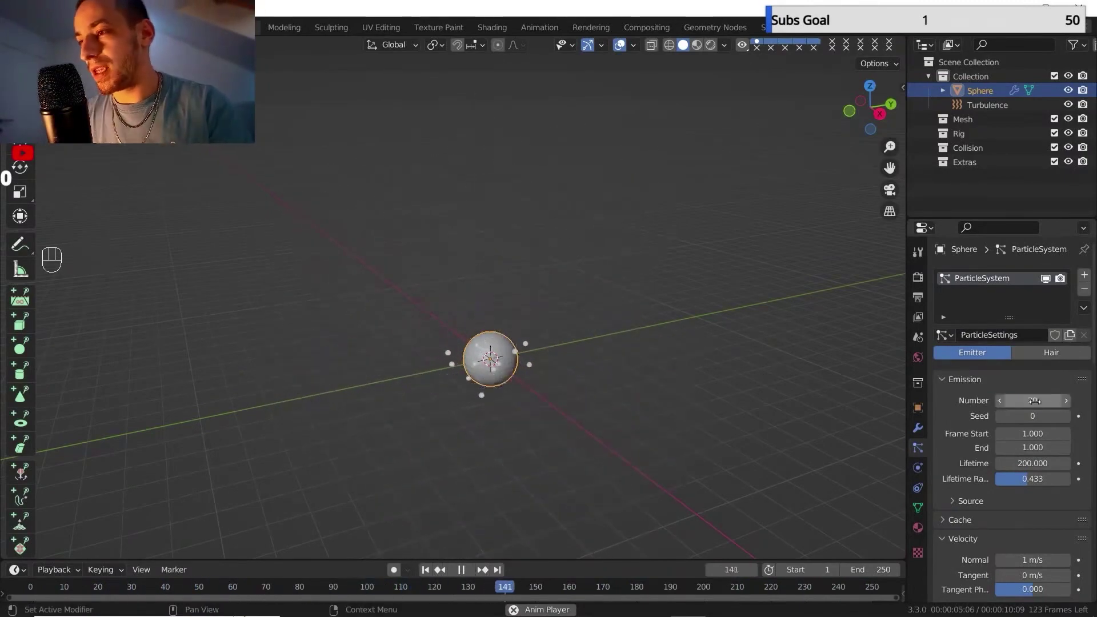
click(426, 571)
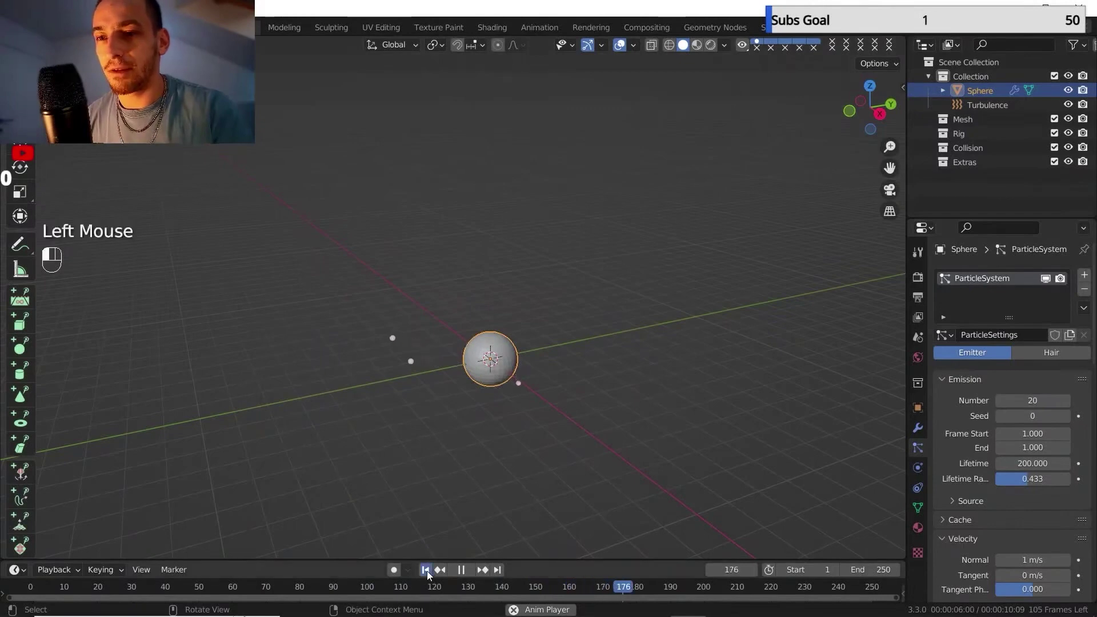
click(462, 570)
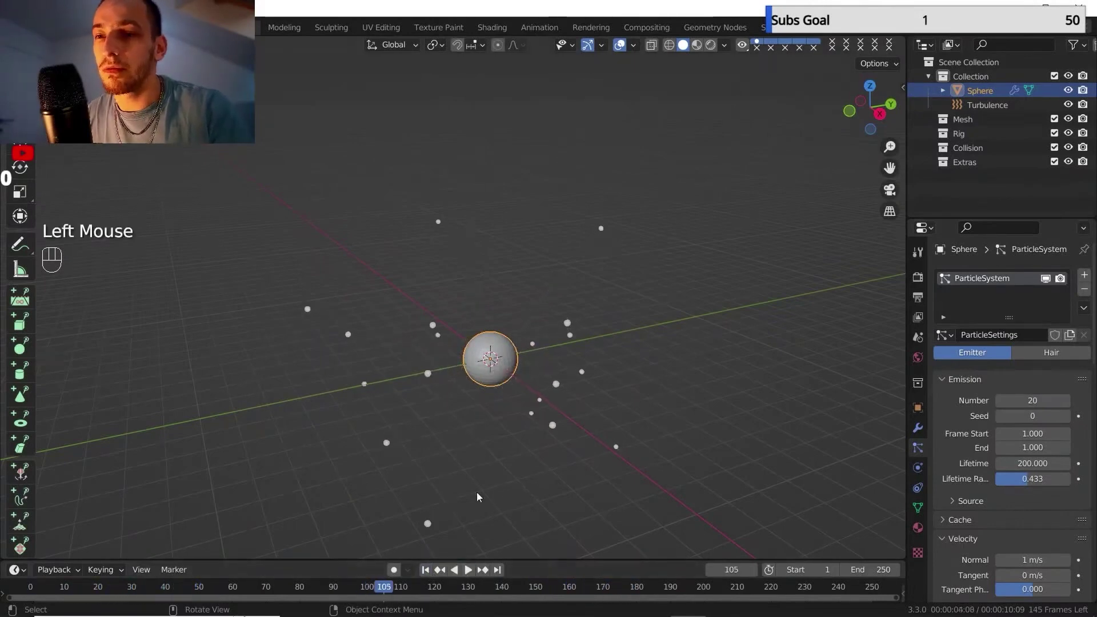
Turn off Show Emitter in the particle system's viewport display and play the simulation briefly from the first frame.
scroll(499, 367, down, 1)
shift+middle_drag(499, 366, 474, 331)
scroll(482, 348, up, 2)
scroll(475, 331, down, 1)
shift+middle_drag(474, 332, 469, 320)
scroll(963, 457, down, 3)
scroll(964, 456, down, 2)
click(960, 444)
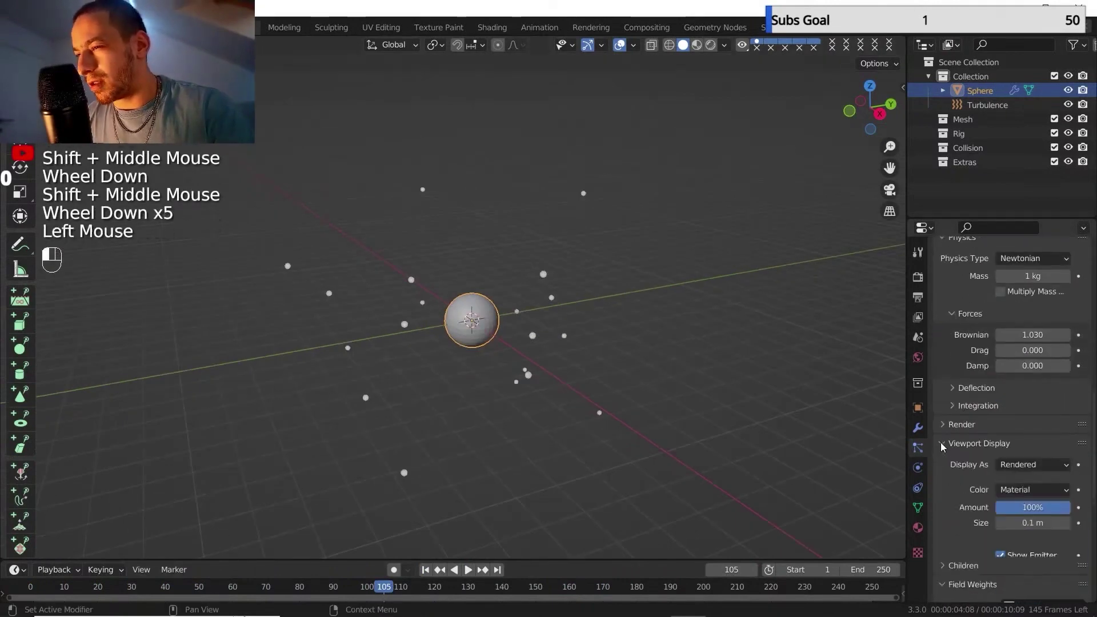
scroll(991, 477, down, 2)
click(1001, 487)
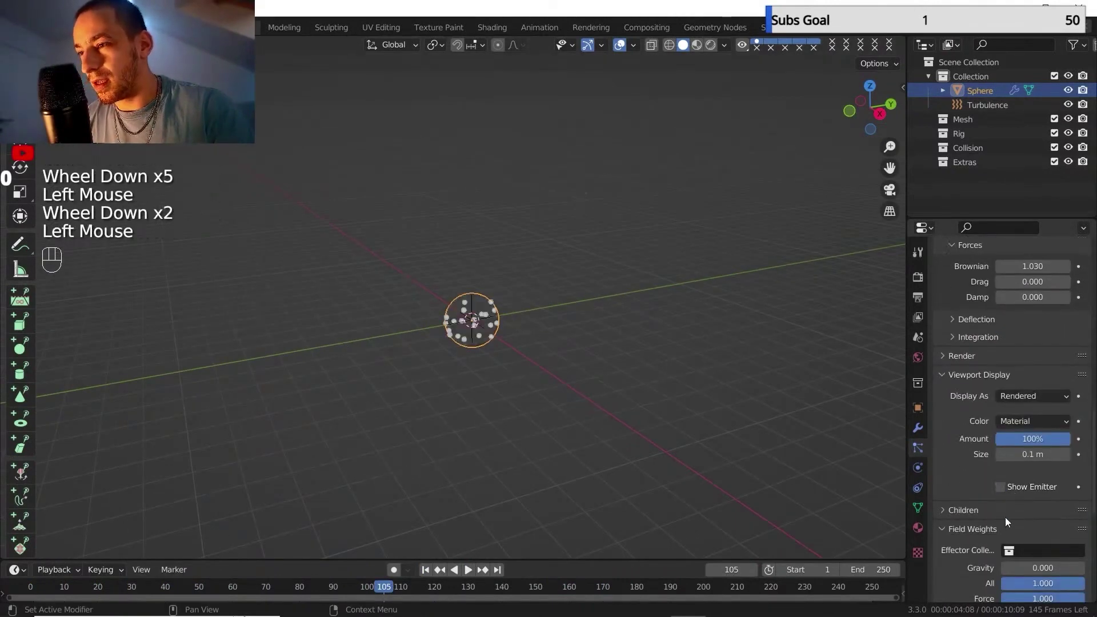
click(426, 571)
click(466, 571)
click(465, 571)
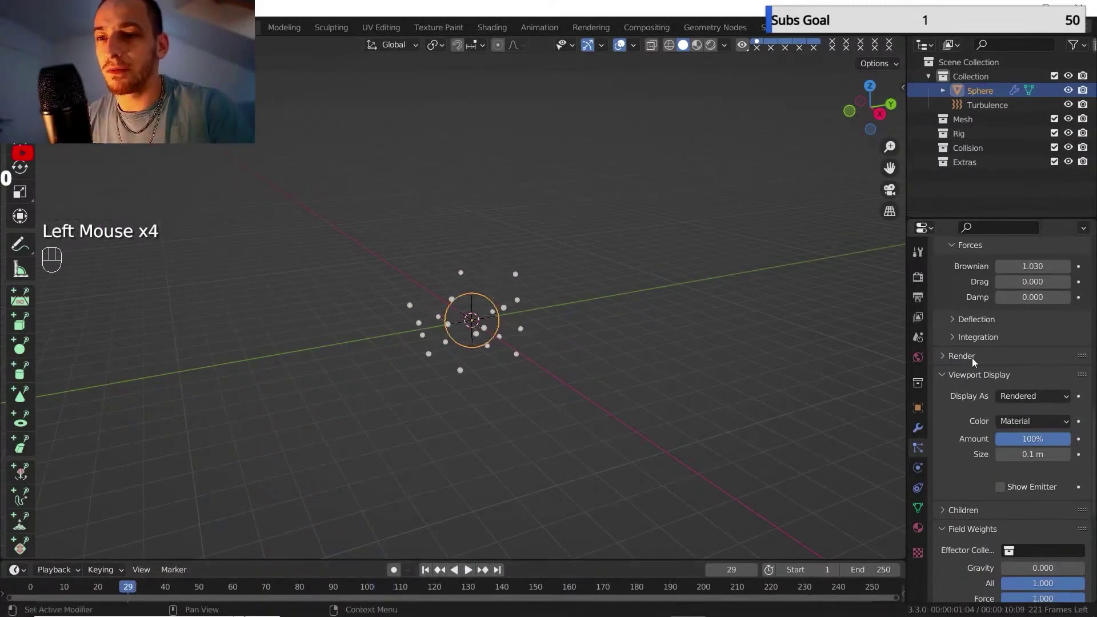
Return to the first frame and set the particle source to emit from Volume.
scroll(988, 372, up, 9)
scroll(972, 436, down, 1)
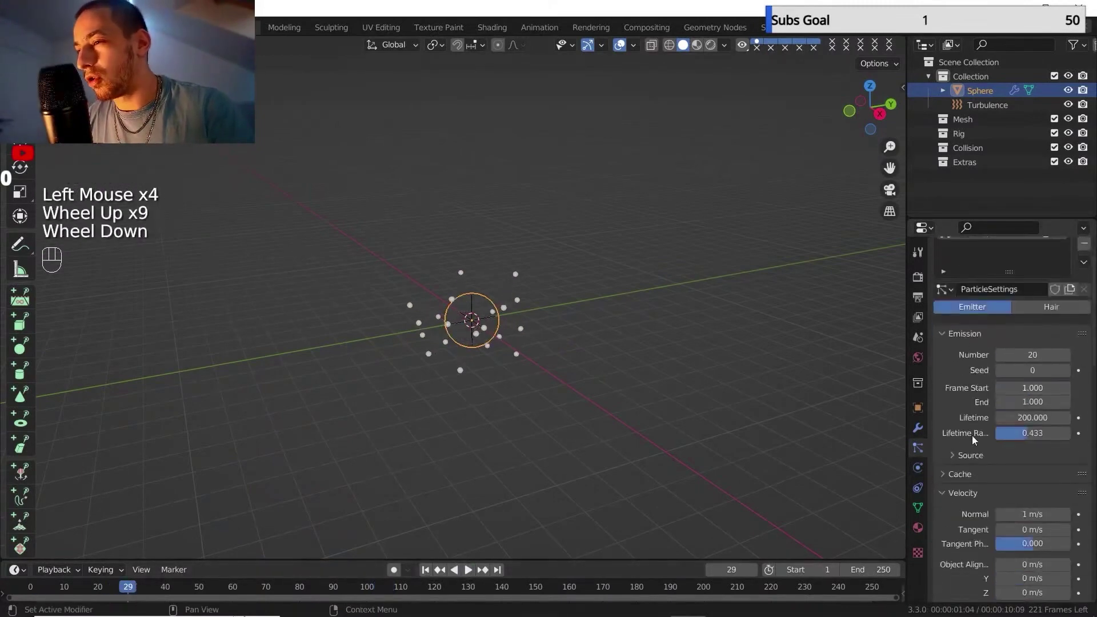
click(950, 454)
click(425, 570)
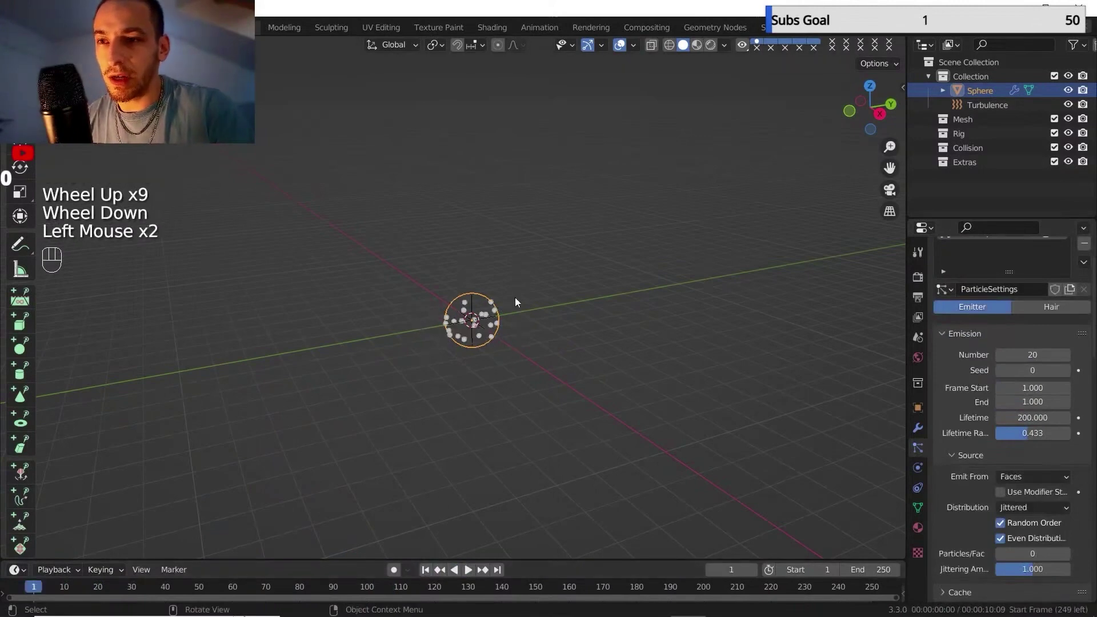
click(1009, 477)
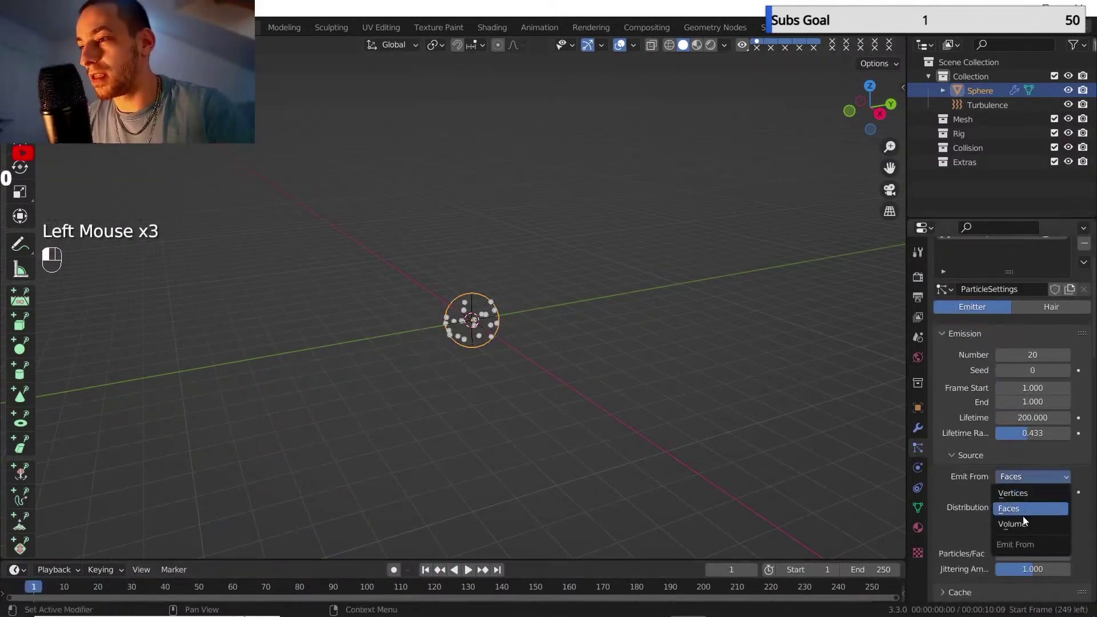
click(1023, 523)
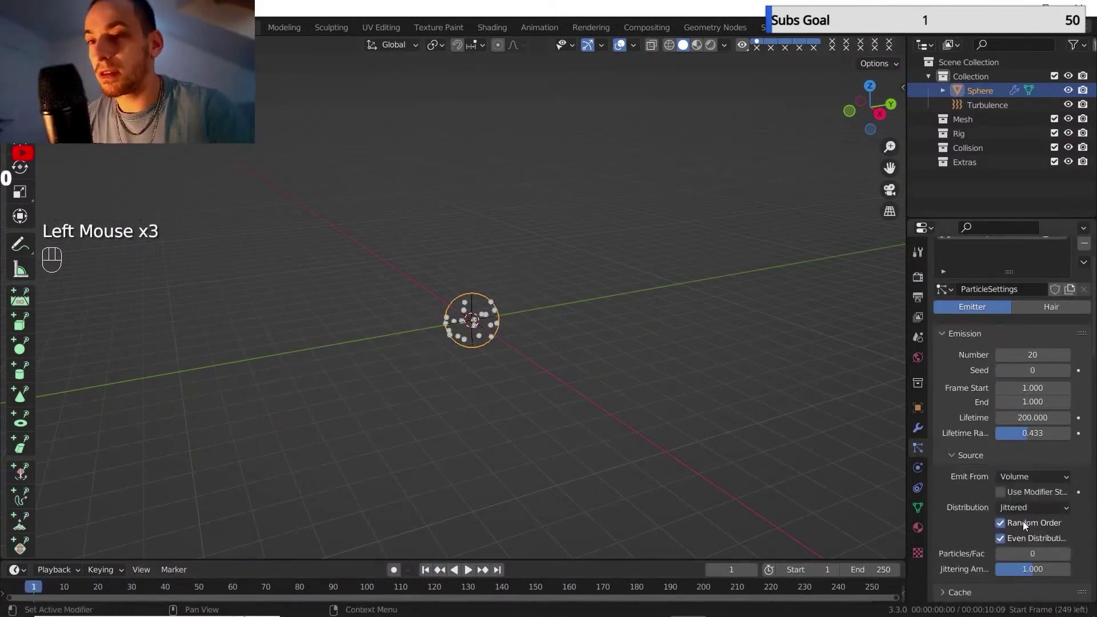
Replay the volume-emitted particles from the first frame twice, viewing the sphere more closely, and pause playback.
click(428, 571)
click(468, 571)
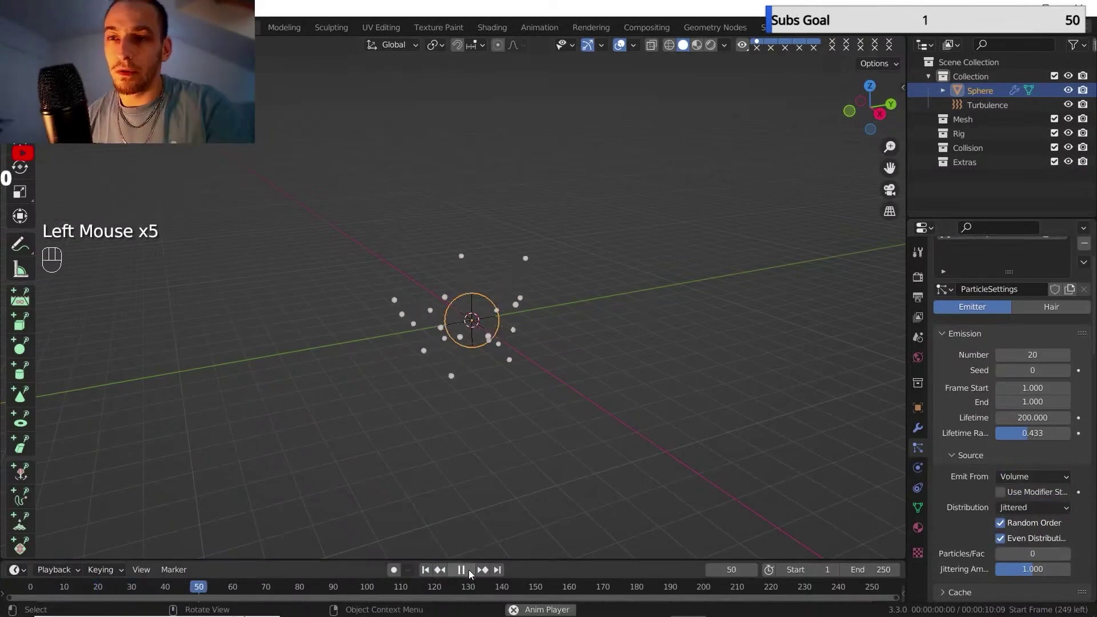
click(463, 571)
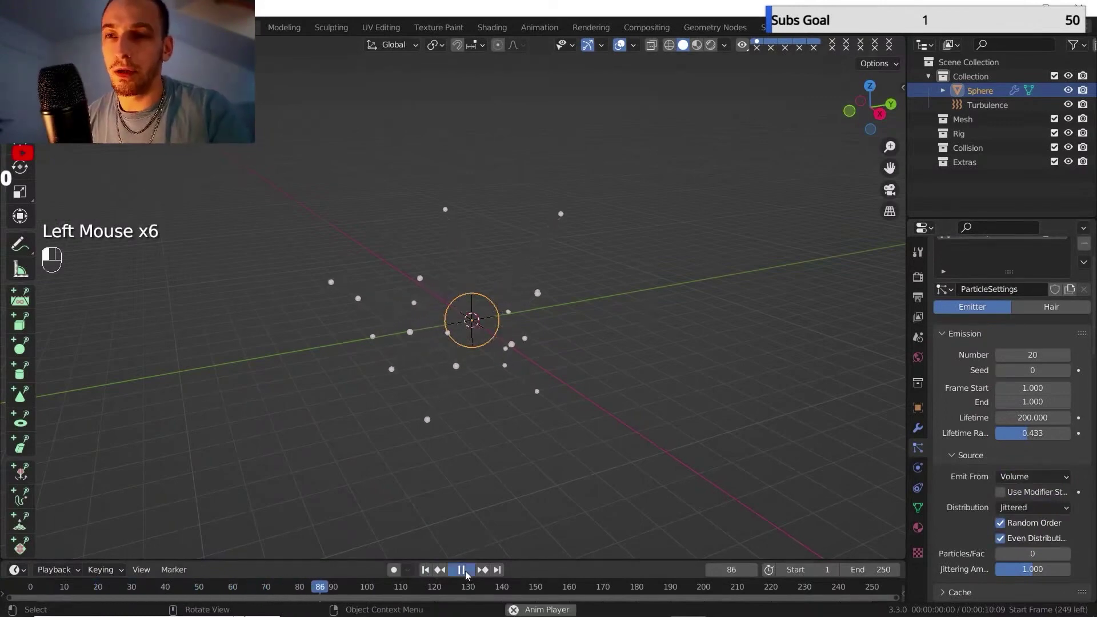
click(425, 570)
scroll(469, 352, up, 2)
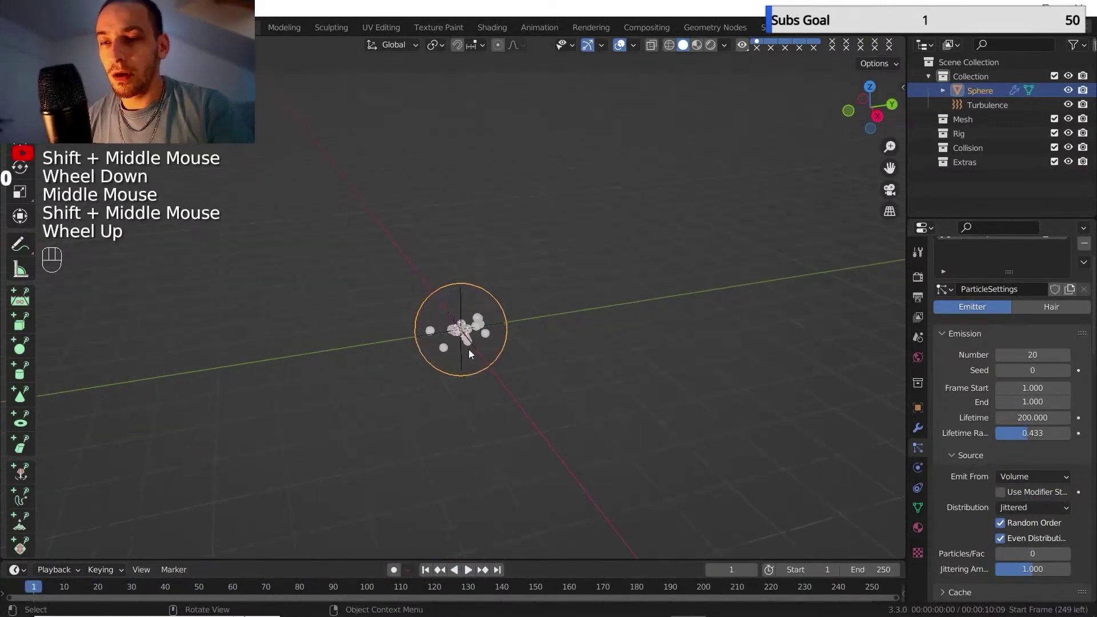
click(468, 571)
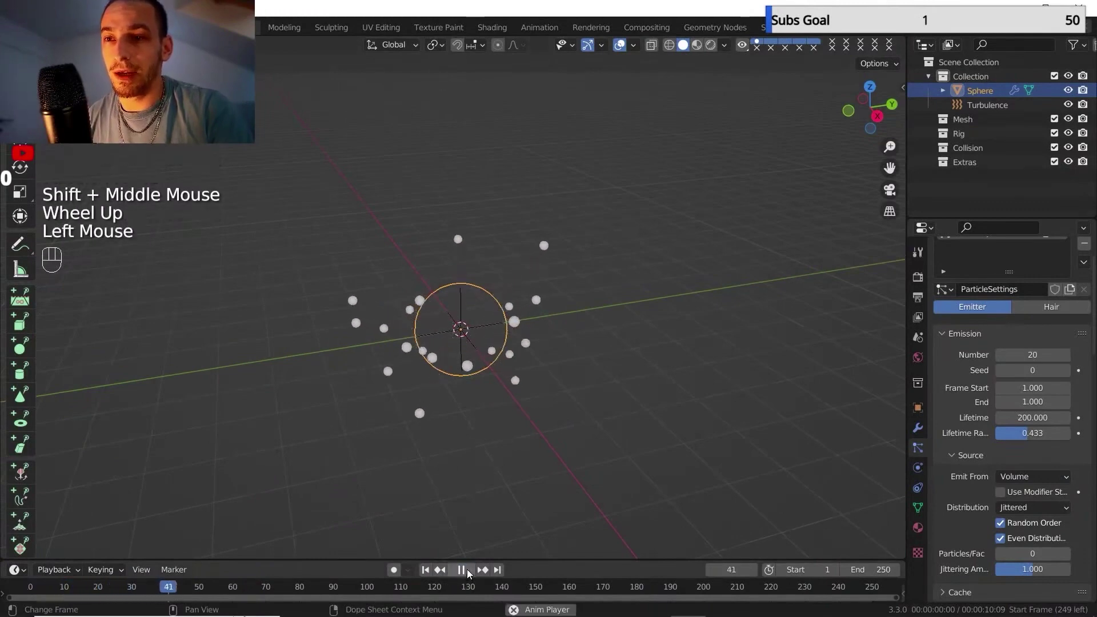
click(467, 569)
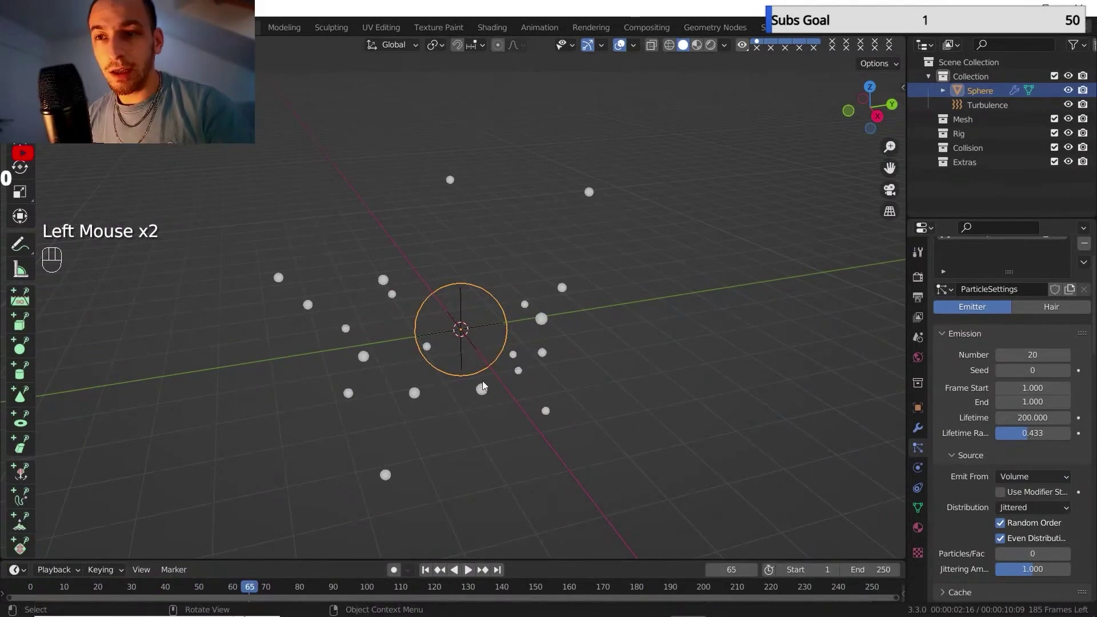
Add an ico sphere with 1 subdivision at the origin and return to the first frame.
key(shift+a)
mouse_move(455, 121)
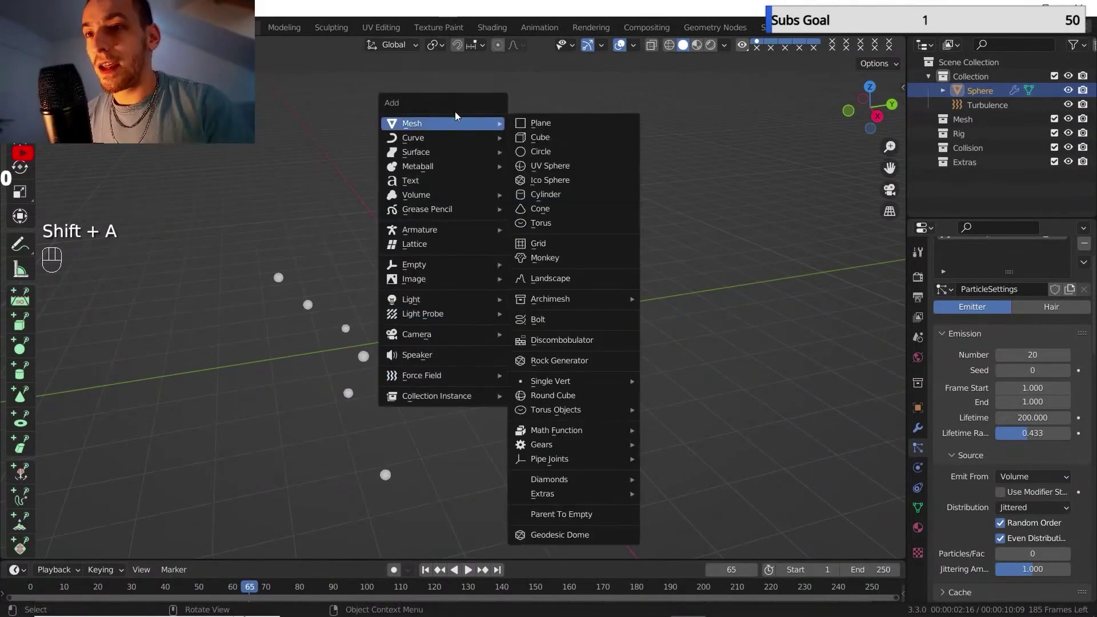
click(552, 180)
click(91, 548)
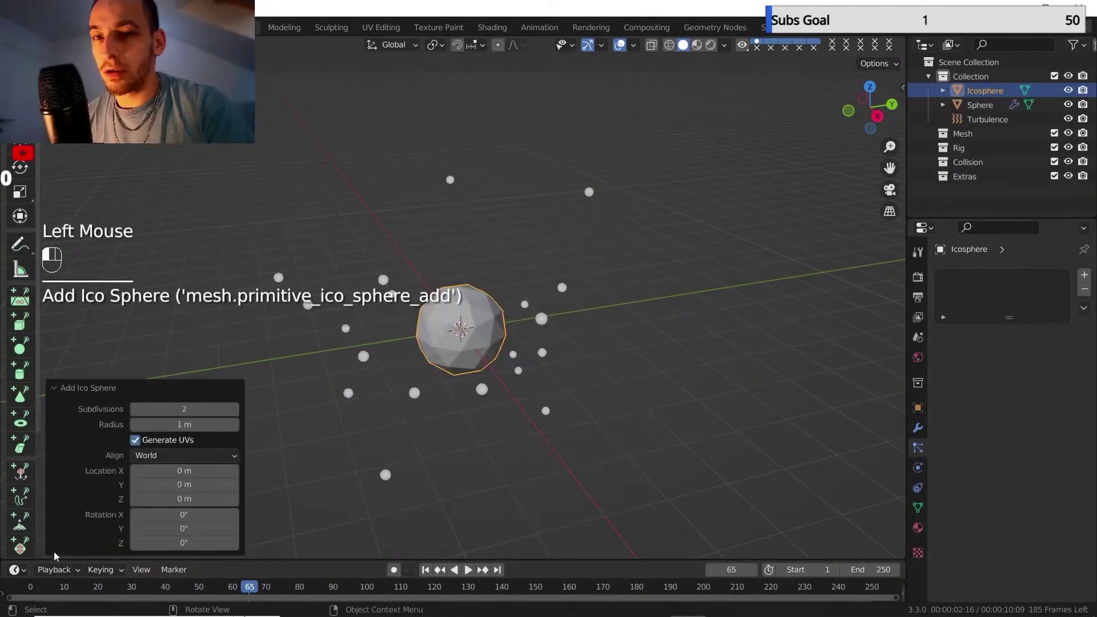
scroll(482, 332, down, 2)
key(shift+Left)
Scale the ico sphere down to about 0.344 and apply its scale.
mouse_move(482, 332)
shift+middle_down()
mouse_move(503, 375)
mouse_move(476, 314)
shift+middle_up()
scroll(476, 314, up, 1)
key(s)
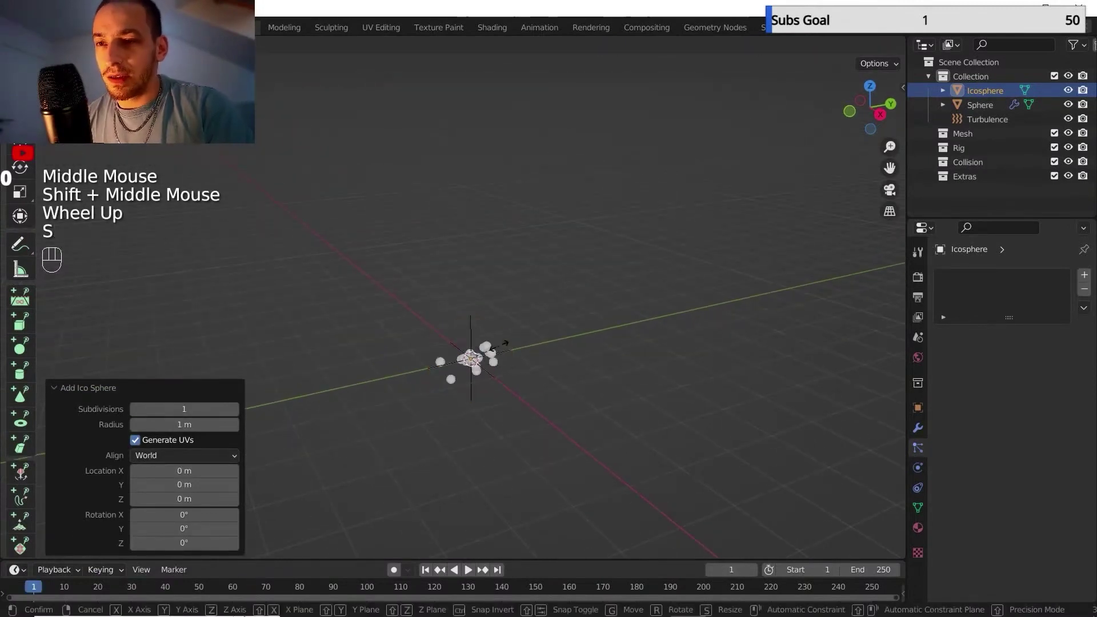
click(507, 342)
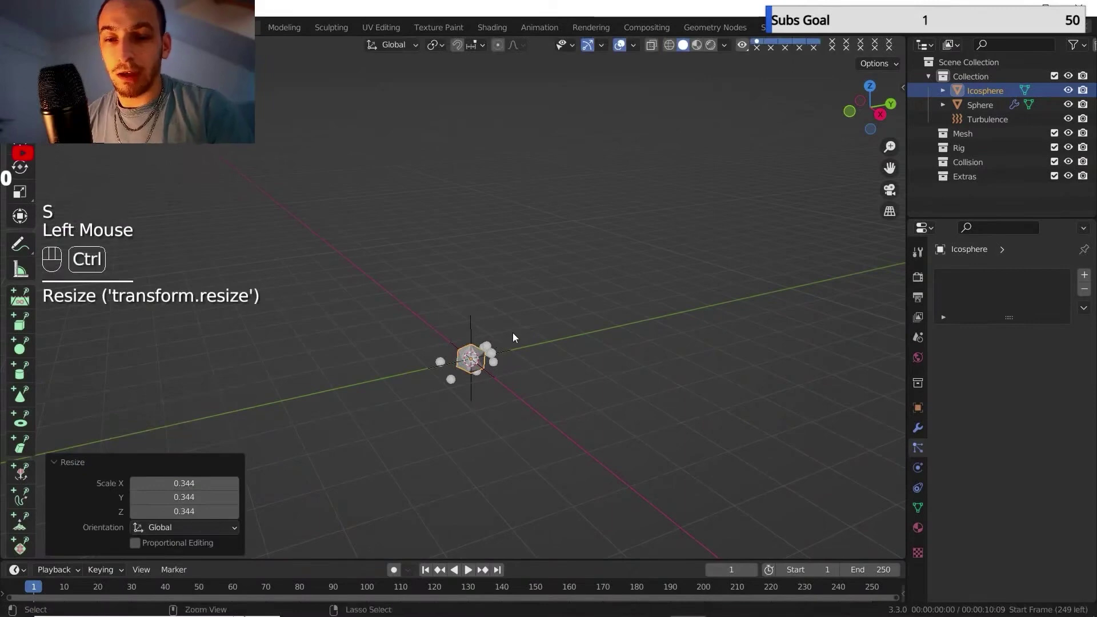
key(ctrl+a)
click(578, 291)
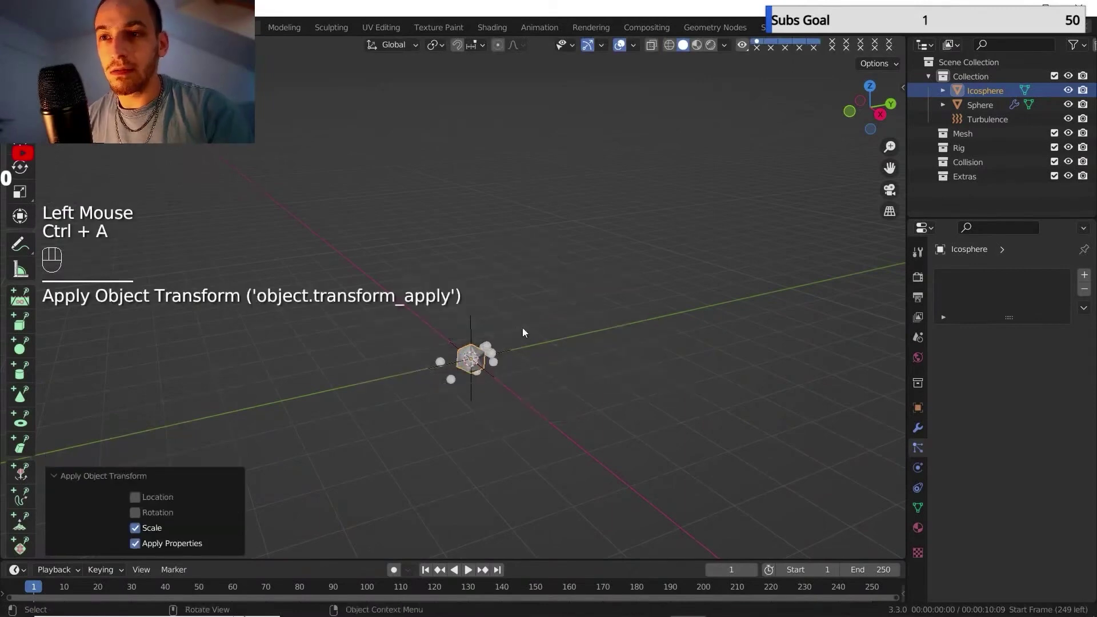
Add a Particle Instance modifier to the ico sphere and set the emitting Sphere as its object.
click(918, 427)
right_click(657, 279)
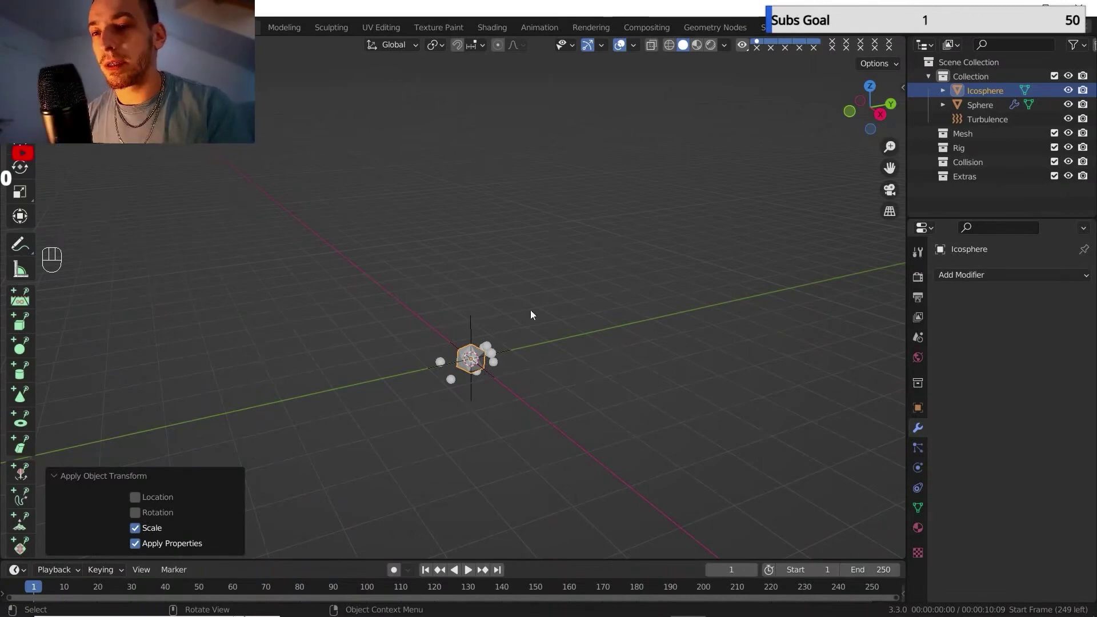
click(1041, 276)
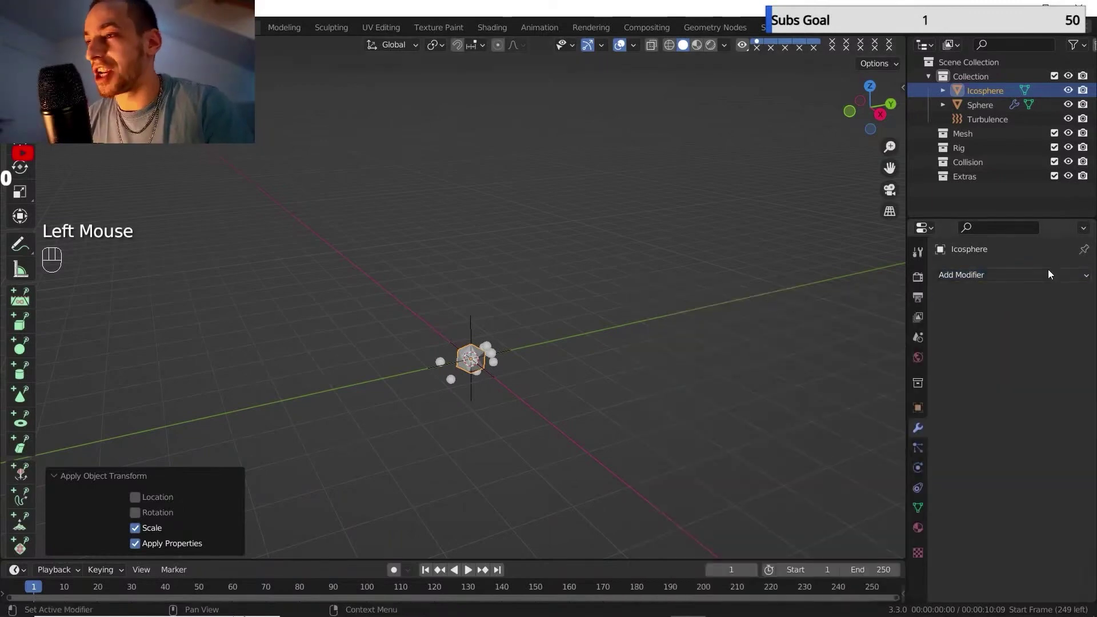
click(1039, 276)
click(984, 275)
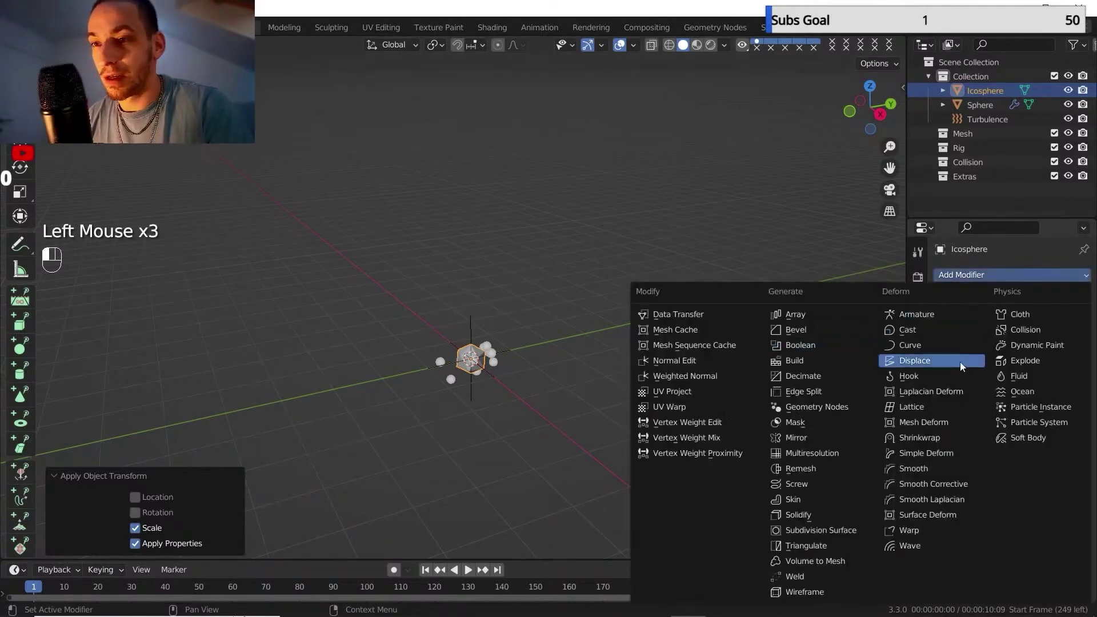
click(1048, 410)
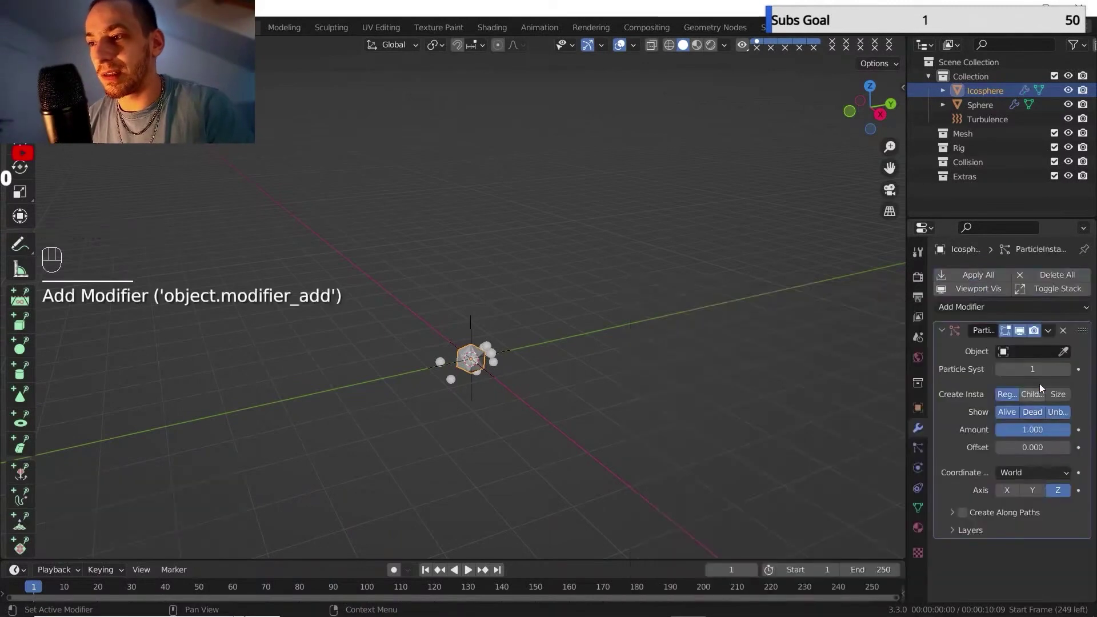
click(1064, 351)
click(980, 104)
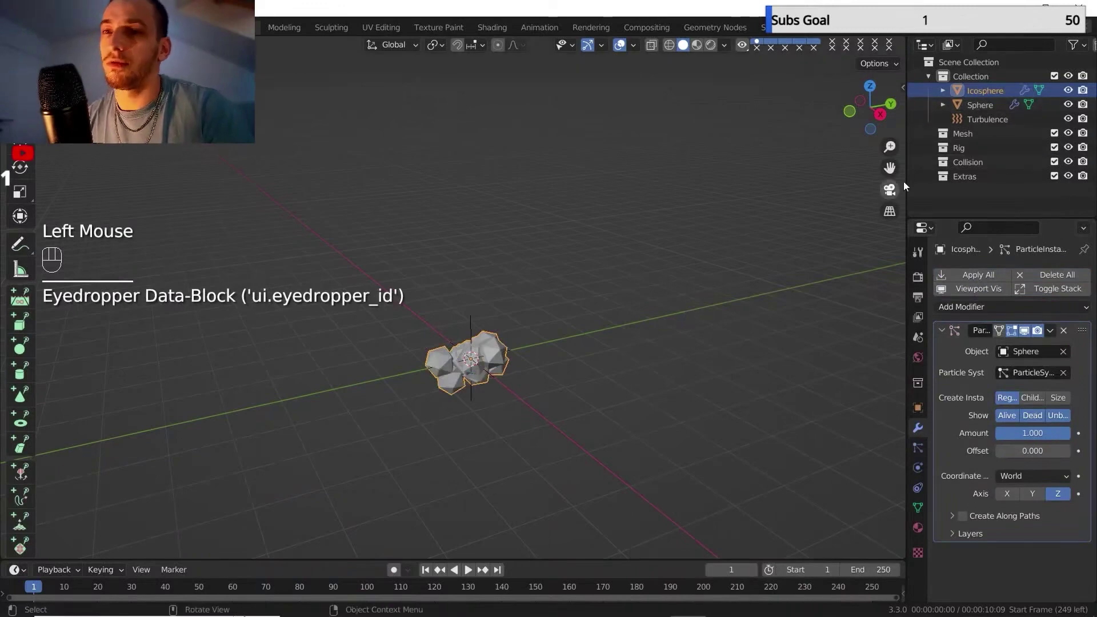
Rename the emitting Sphere object to base.
double_click(980, 104)
text(base)
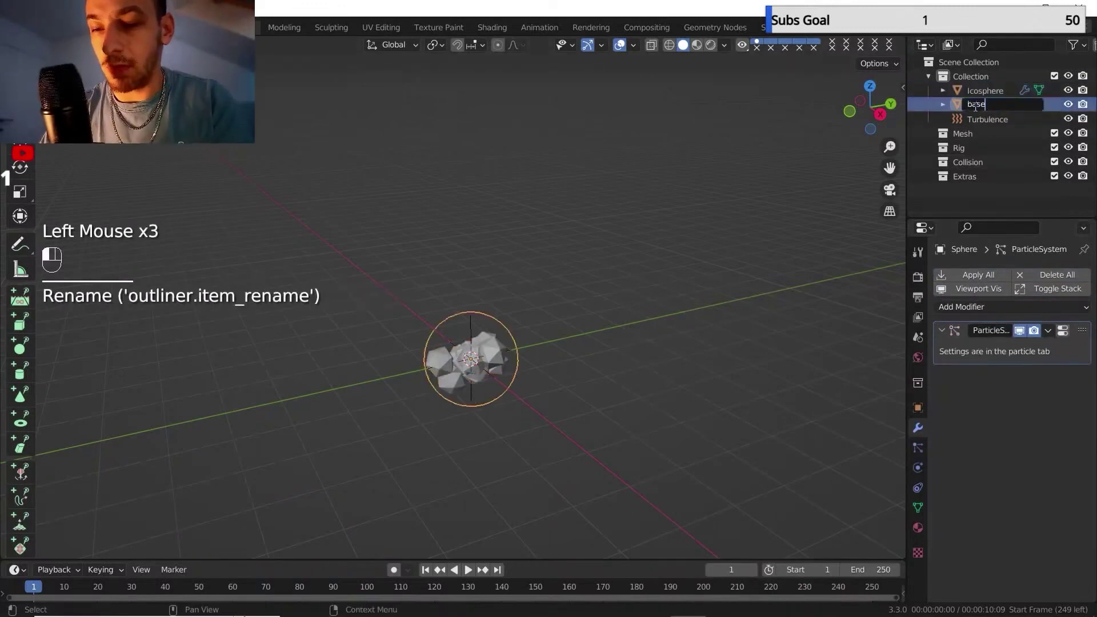
key(Return)
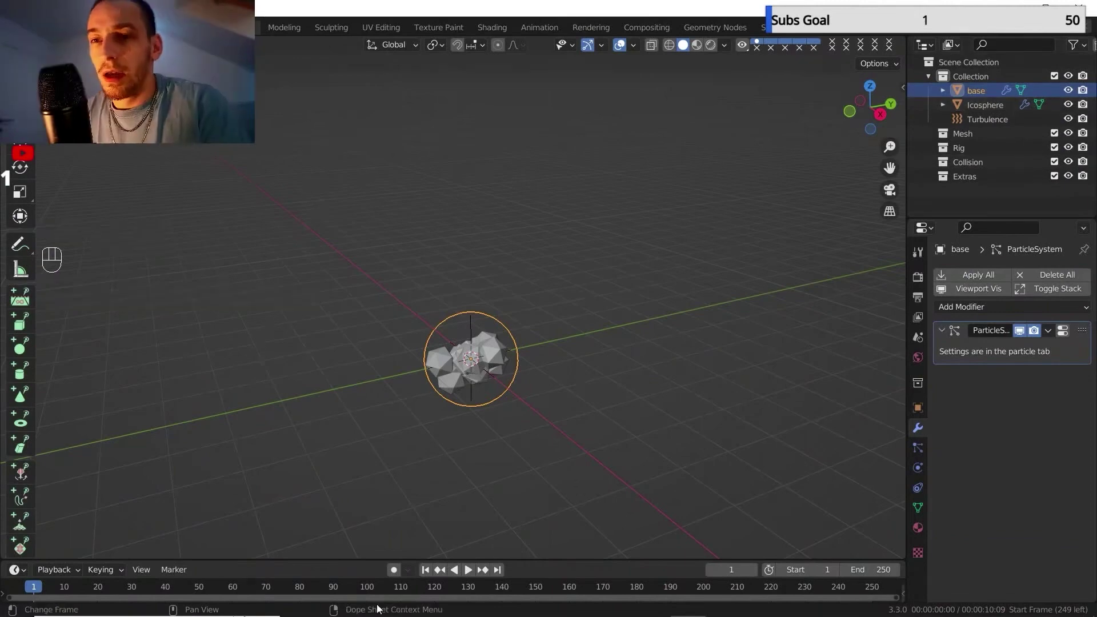
Play the animation briefly to check the ico sphere instances on the particles, and select the ico sphere.
click(469, 569)
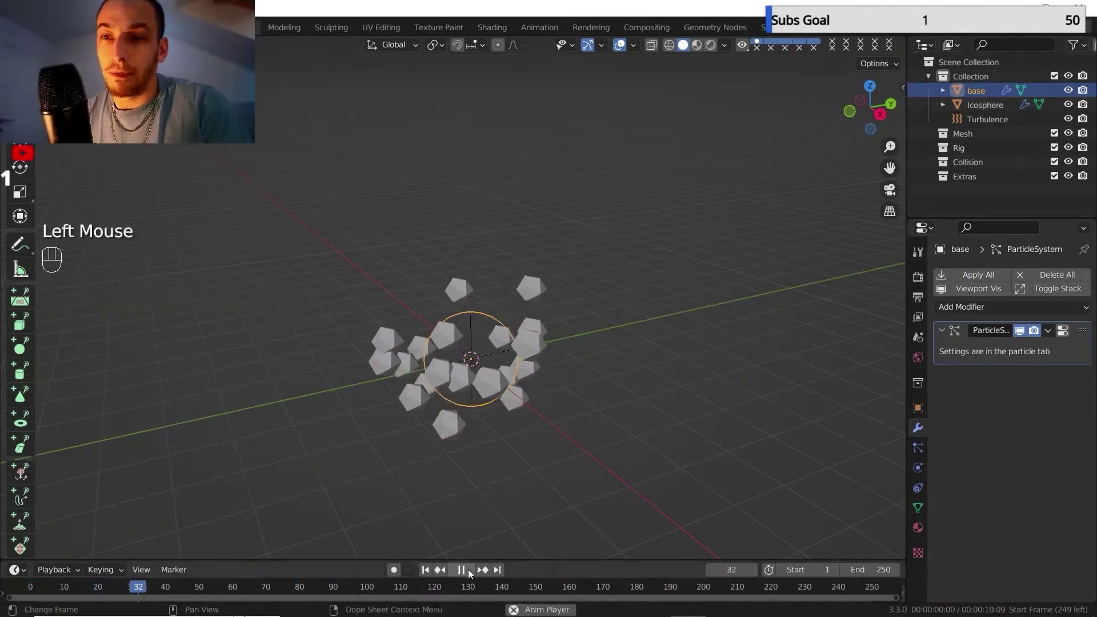
click(467, 571)
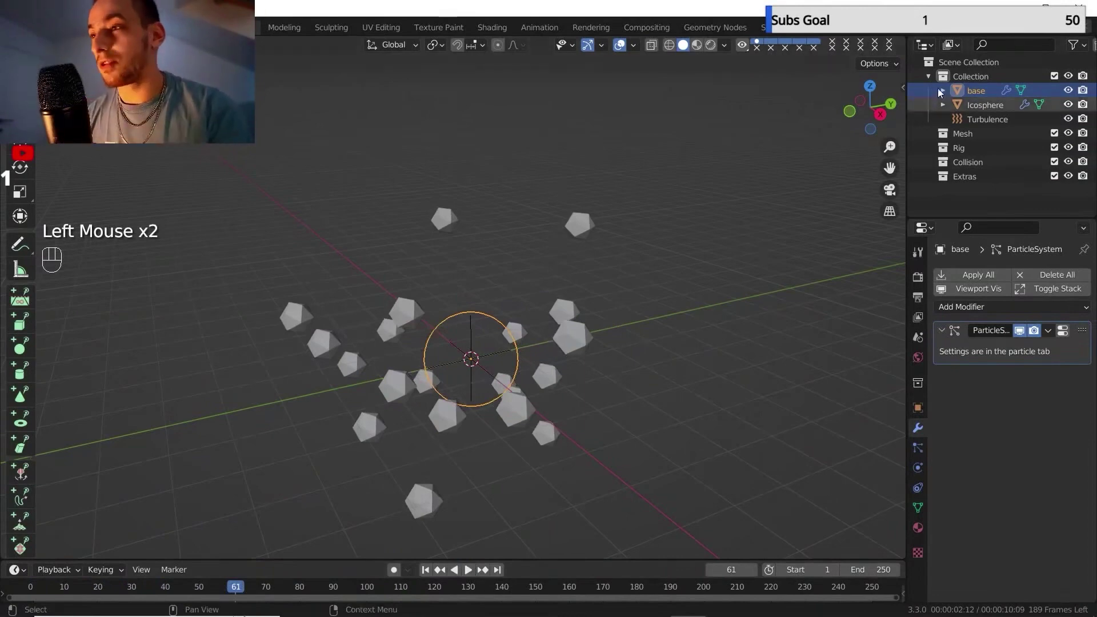
click(978, 105)
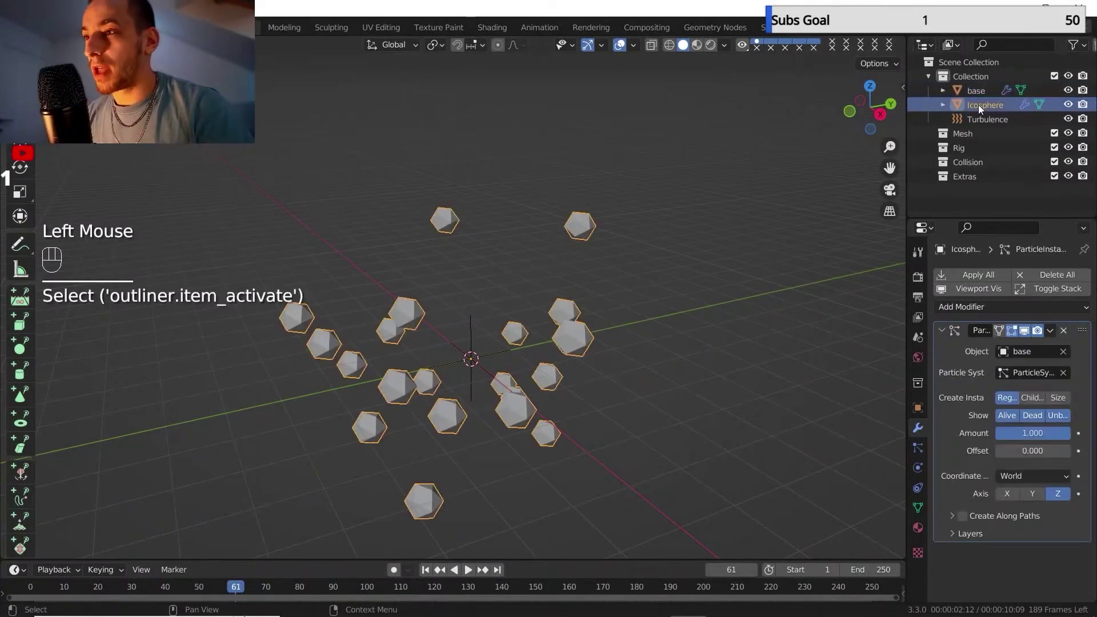
Examine the Render As choices in base's particle settings without changing them, and return to its modifiers.
click(971, 92)
click(917, 449)
scroll(955, 483, down, 10)
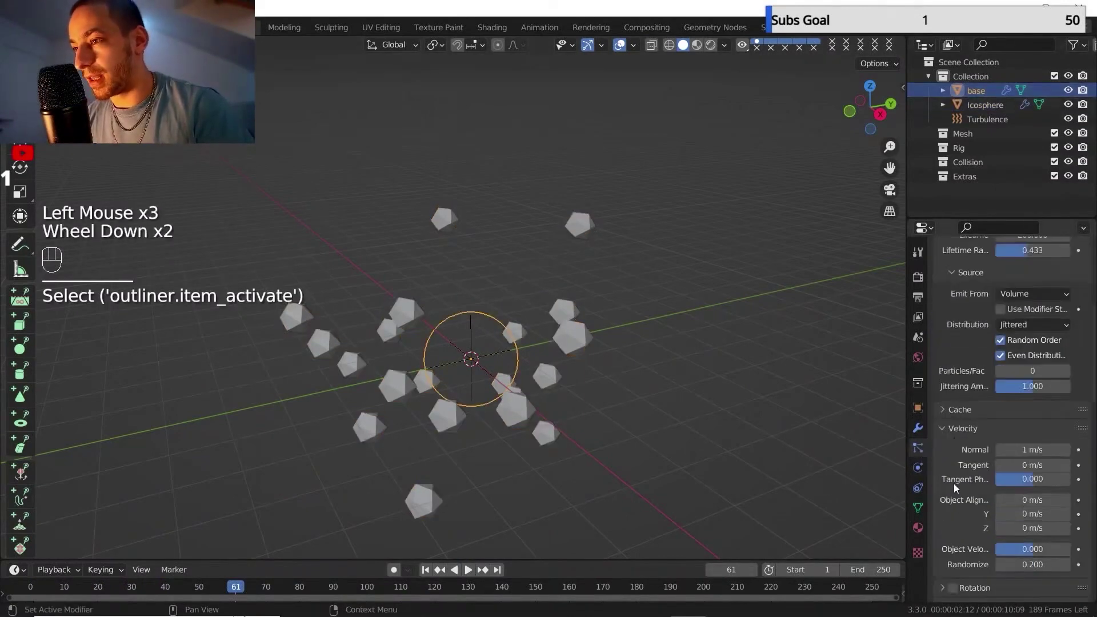
click(949, 315)
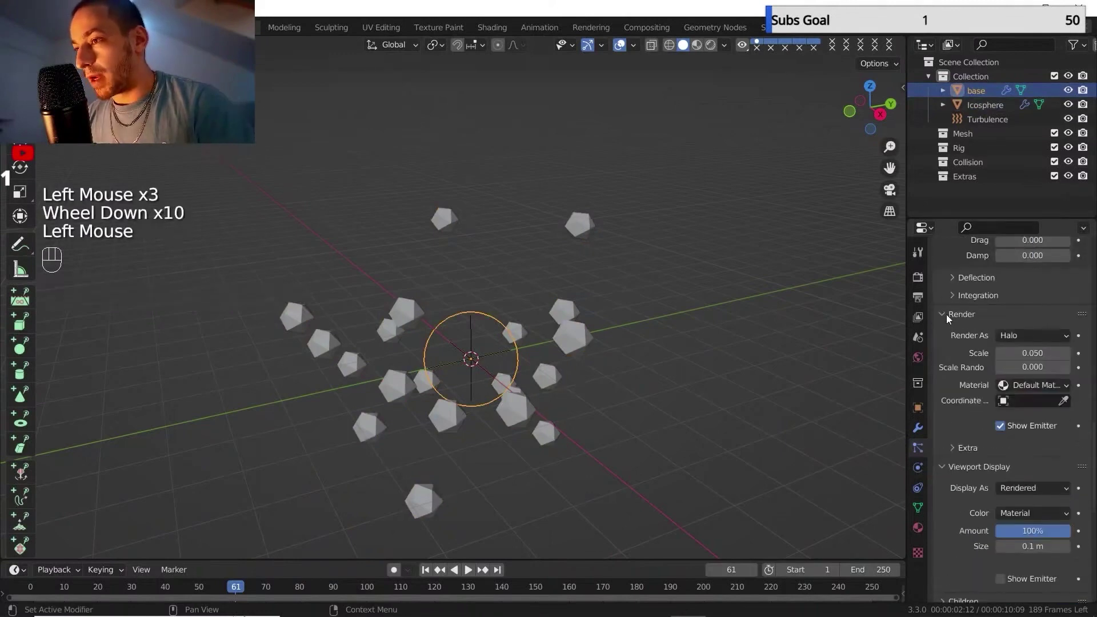
click(1021, 336)
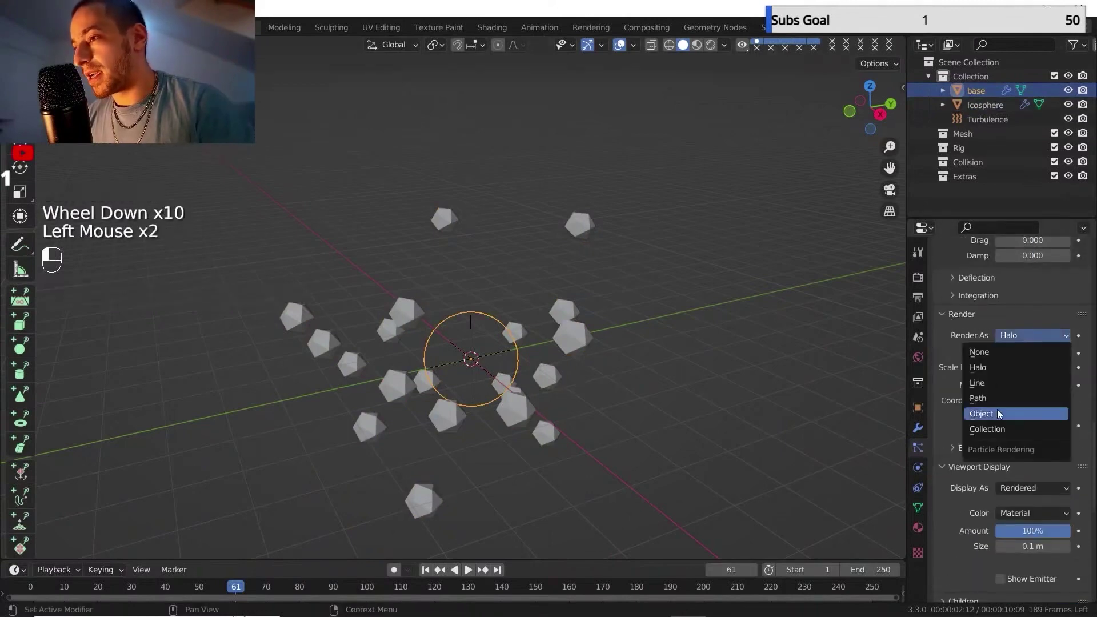
click(944, 314)
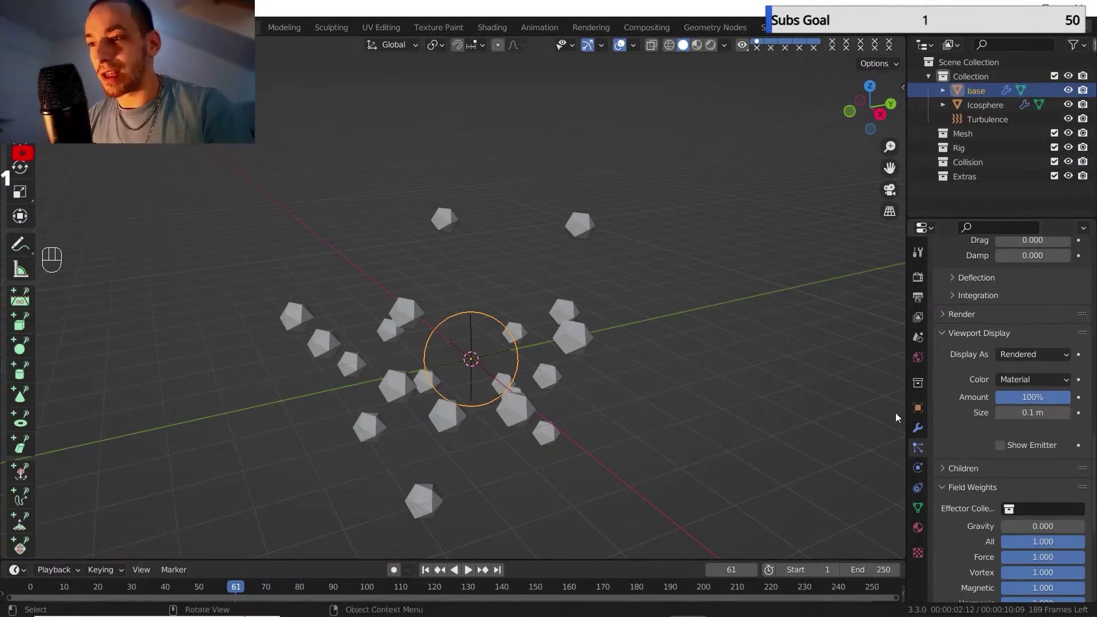
click(918, 429)
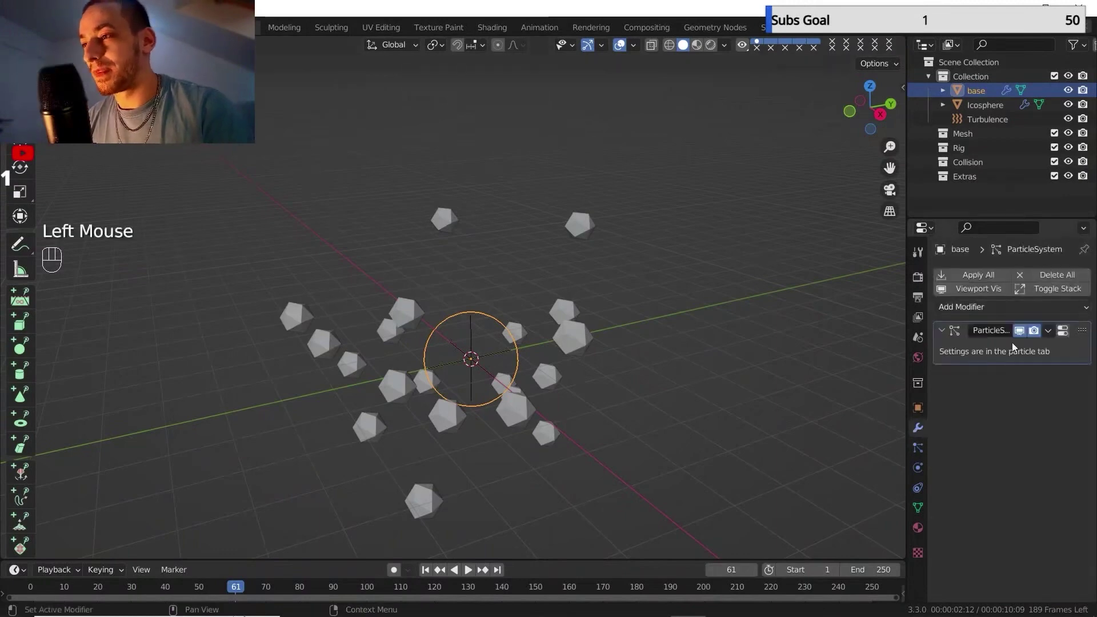
Rename the Icosphere object to 2.
click(985, 104)
double_click(994, 105)
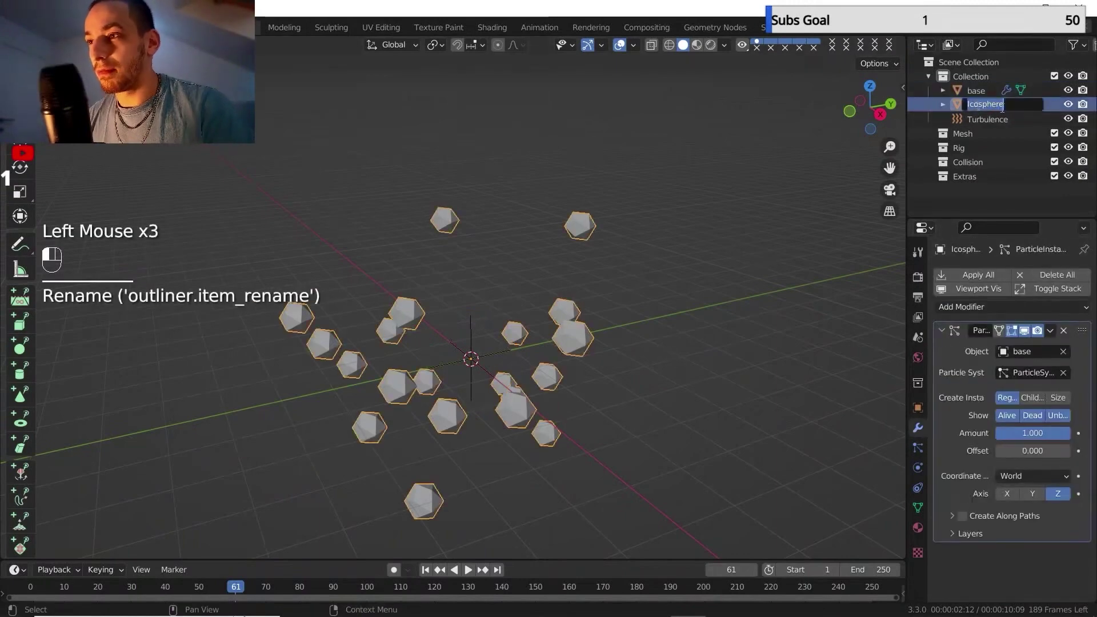
text(Z)
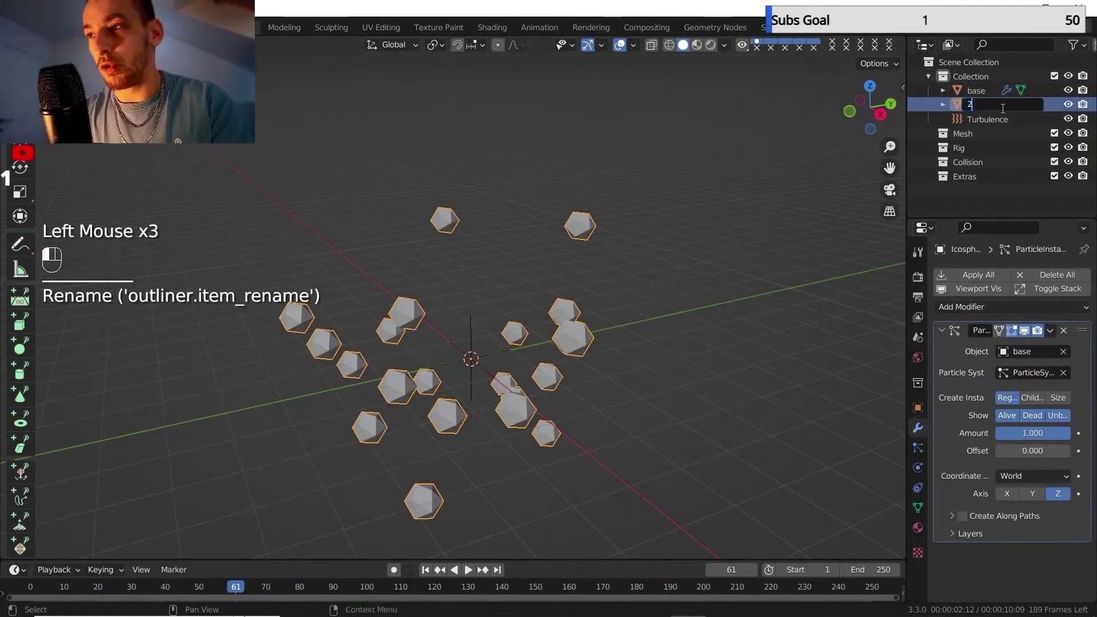
key(Return)
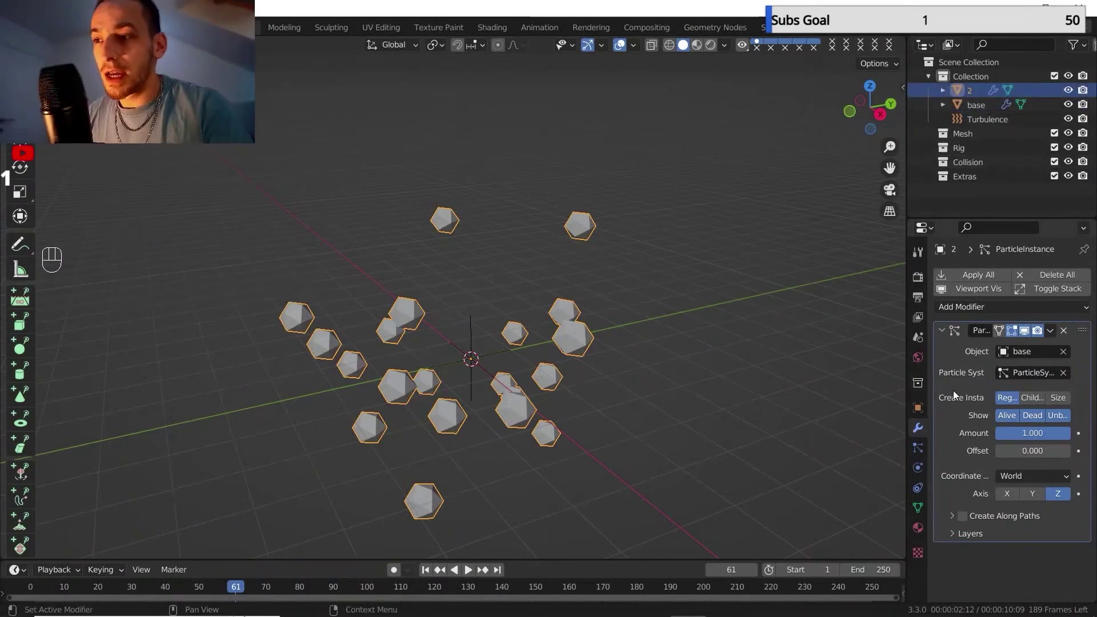
Limit object 2's Particle Instance modifier to Alive particles, with Dead and Unborn off, comparing the Dead option at frame 124.
click(1033, 415)
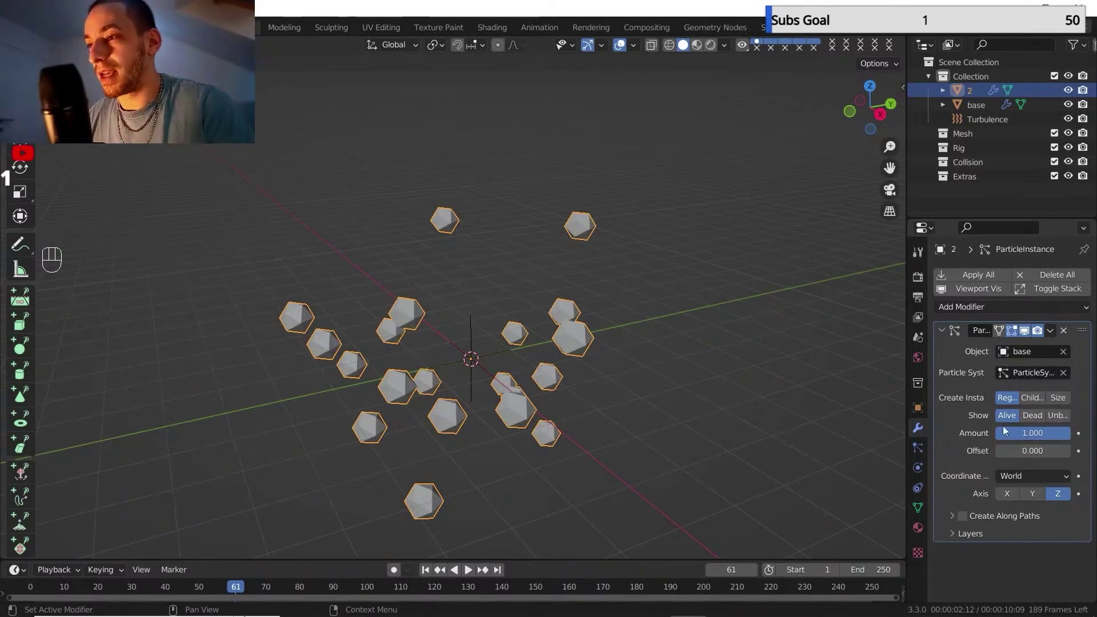
drag(378, 587, 449, 588)
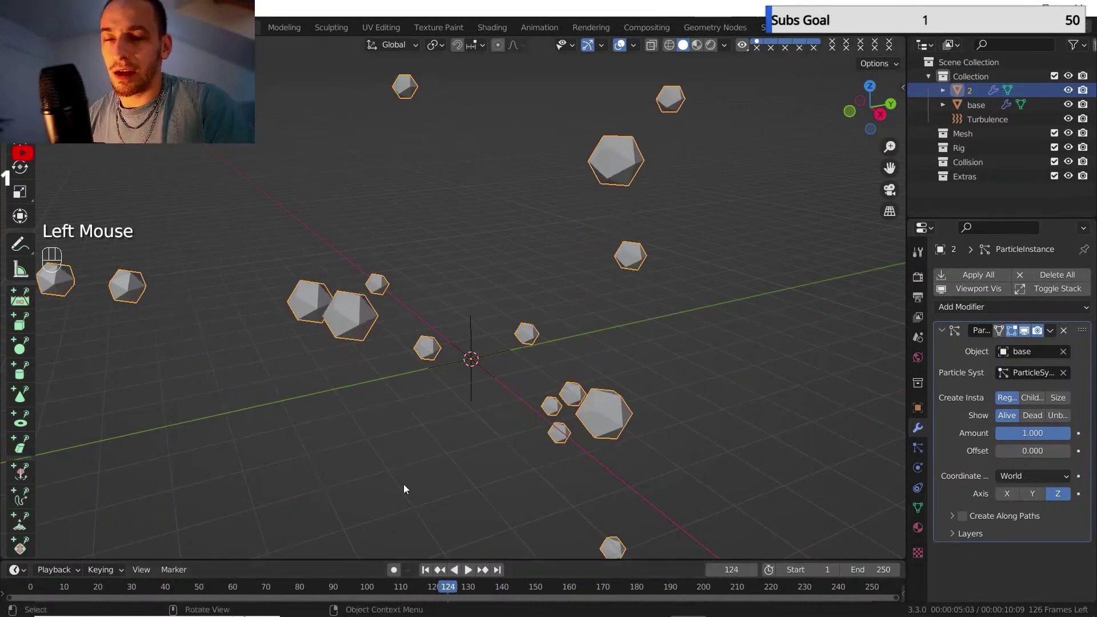
scroll(448, 529, down, 3)
scroll(450, 514, up, 1)
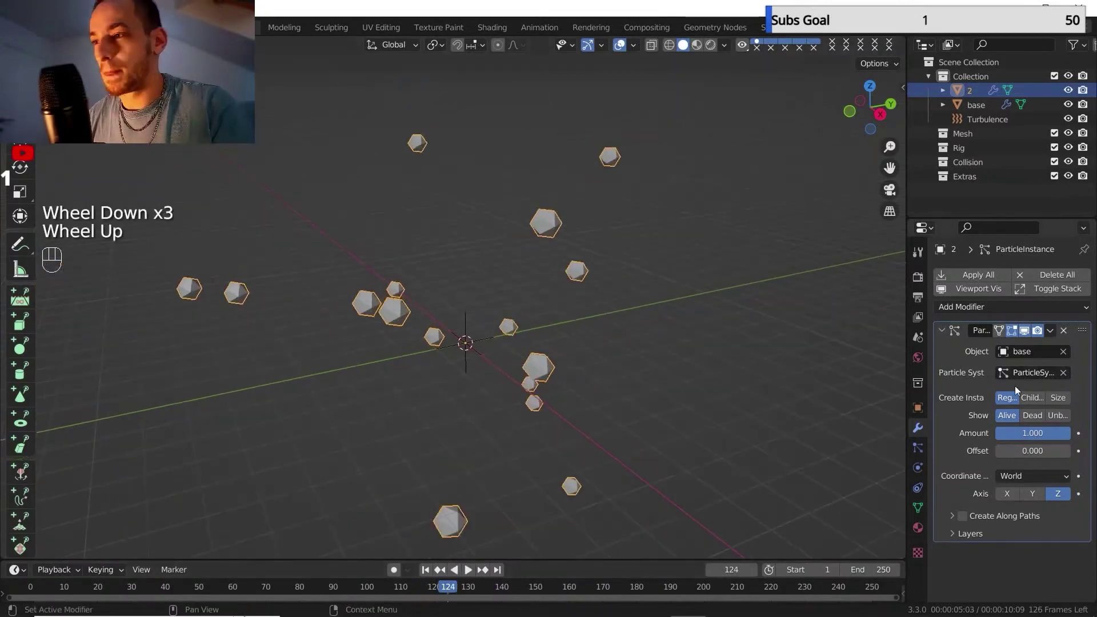
click(1034, 416)
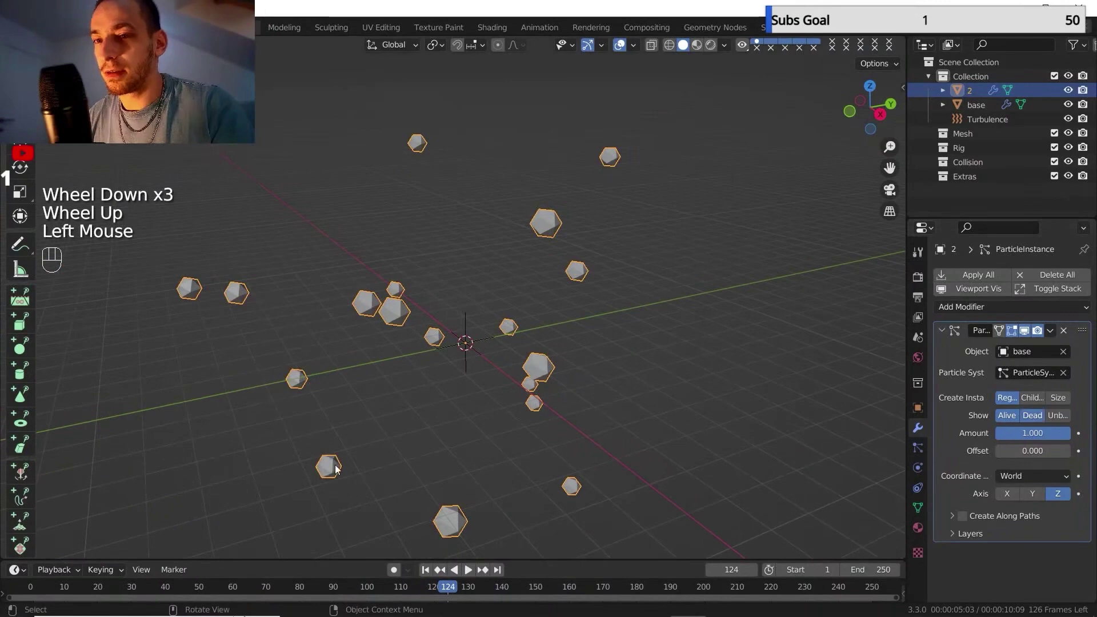
click(1034, 415)
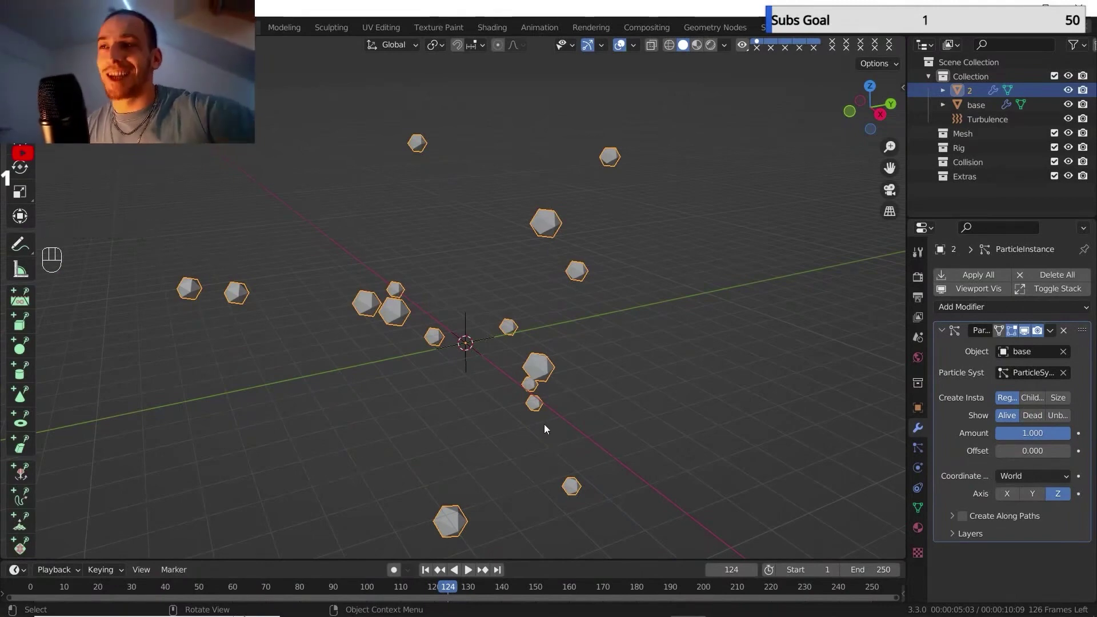
Scale object 2 down to about 0.538 and apply its scale.
scroll(543, 327, down, 1)
scroll(543, 328, up, 1)
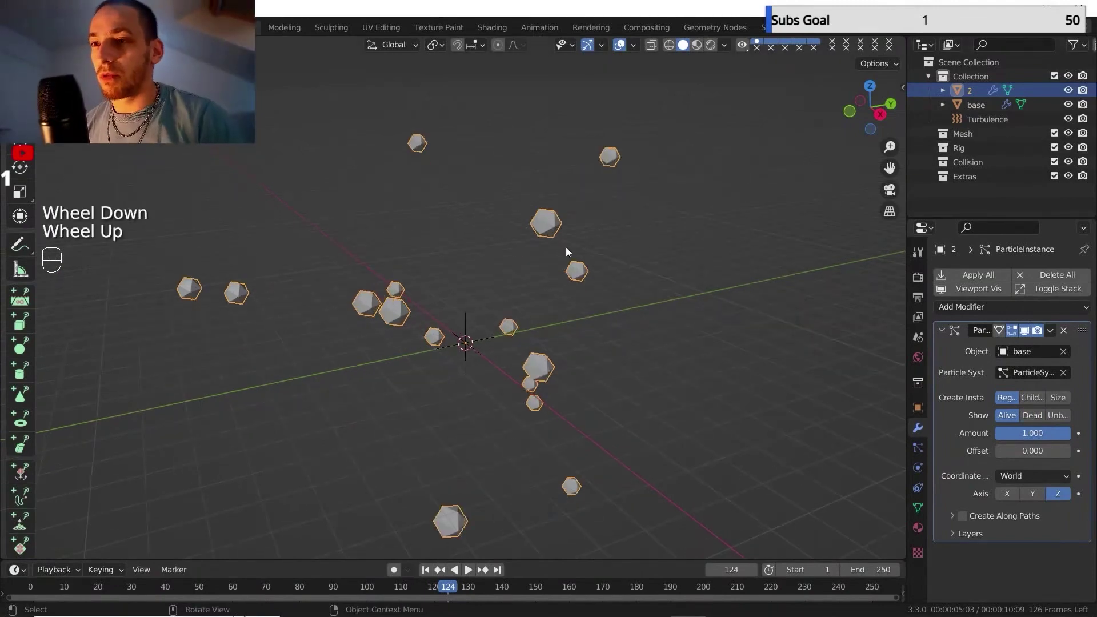
key(s)
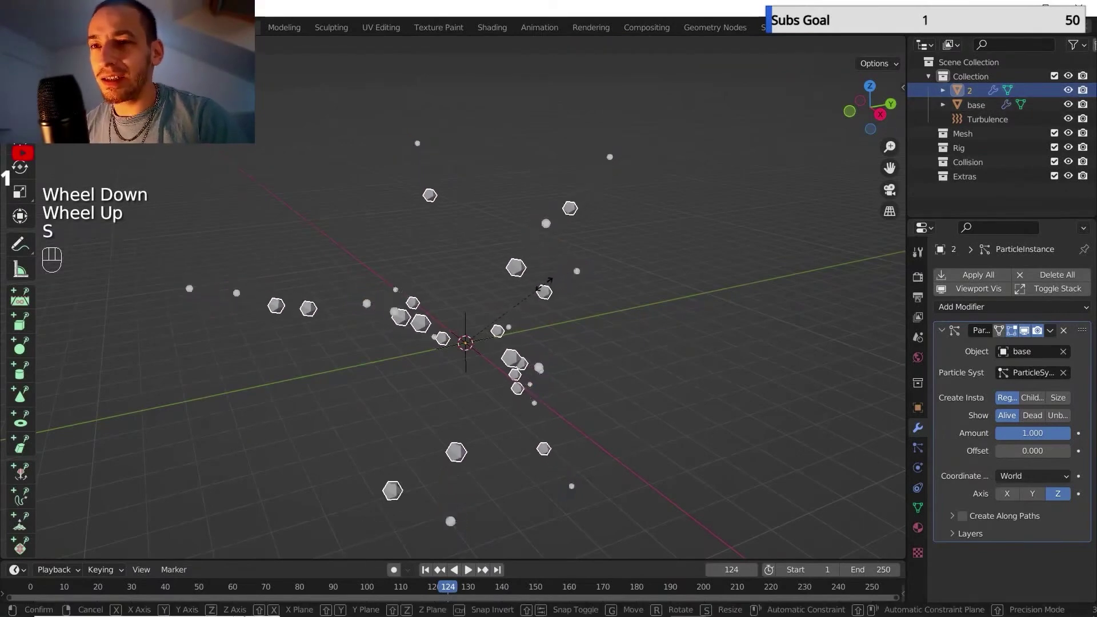
click(522, 294)
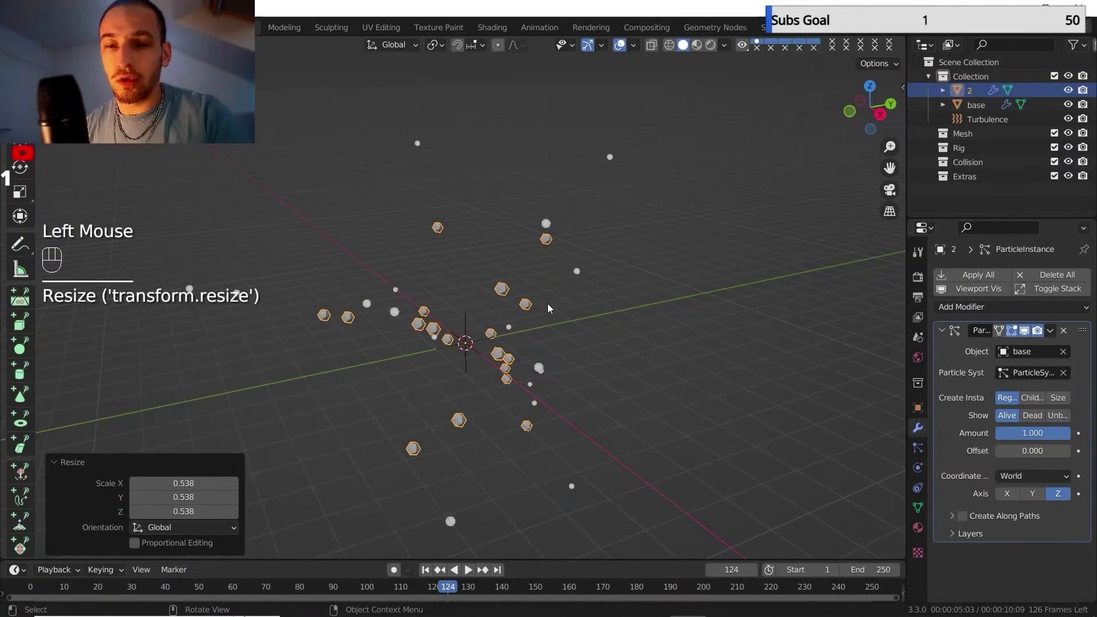
key(ctrl)
key(ctrl+a)
click(659, 238)
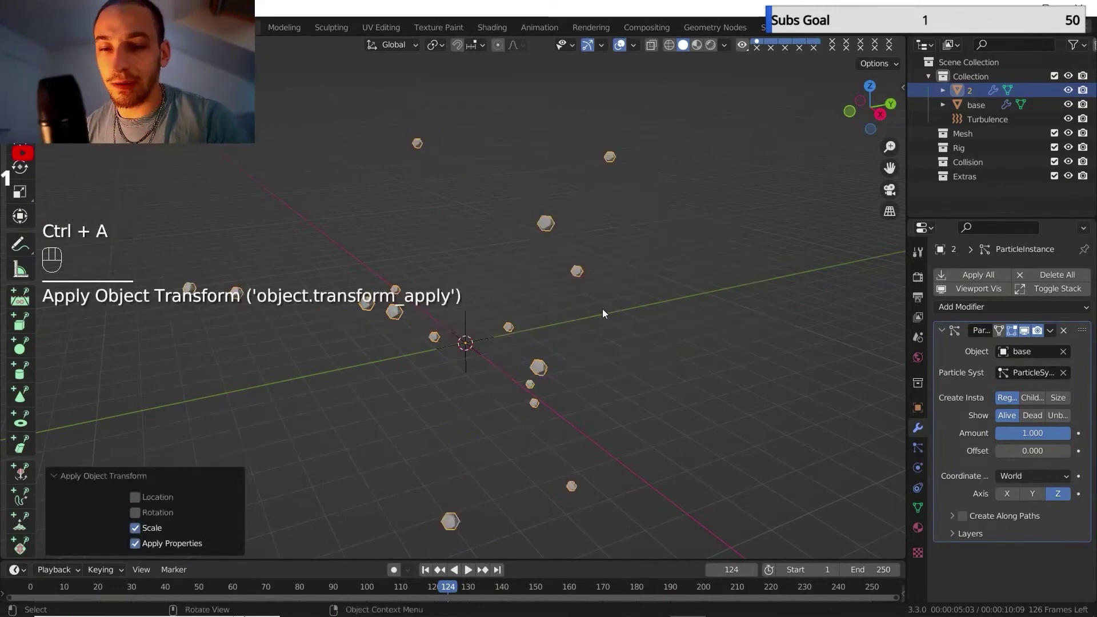
Add an emitter particle system to object 2 and play the animation briefly from the first frame.
click(919, 446)
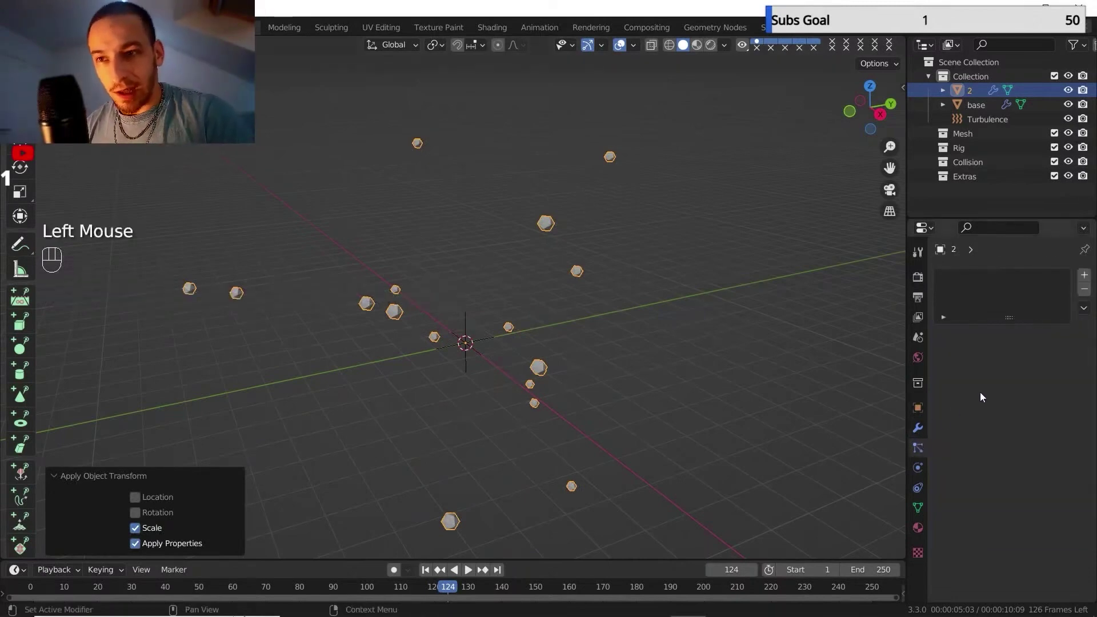
click(1084, 276)
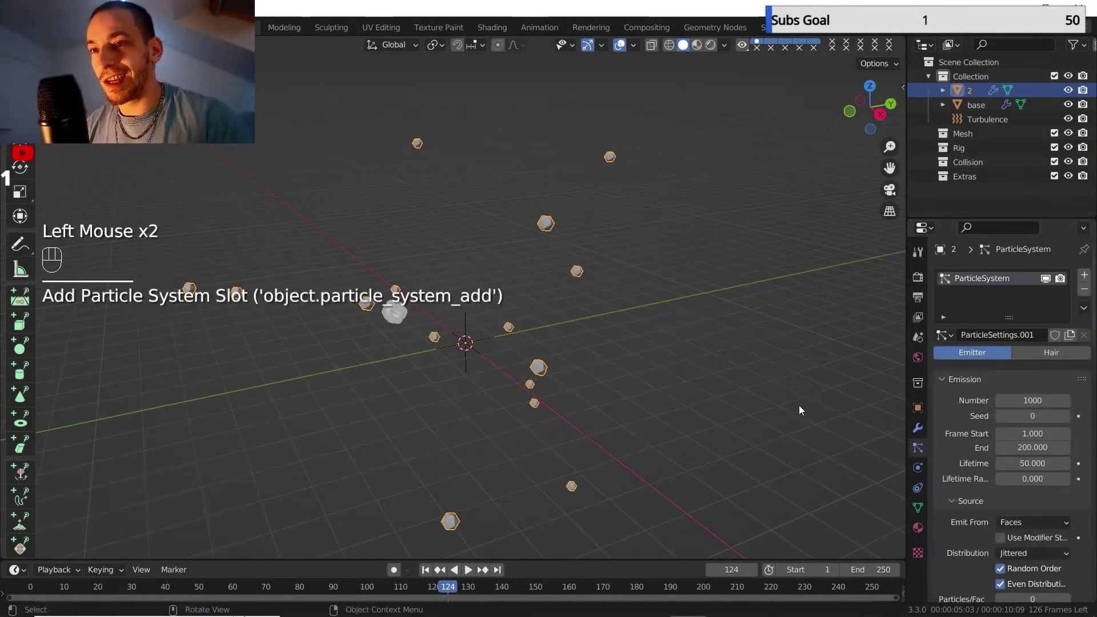
scroll(961, 422, down, 3)
click(426, 570)
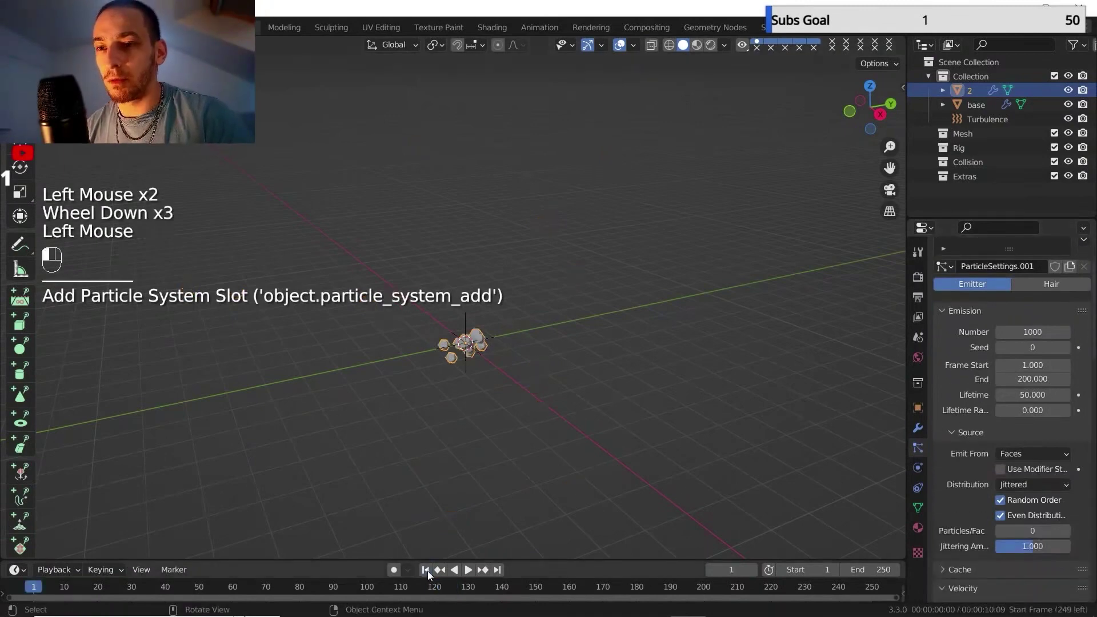
click(467, 571)
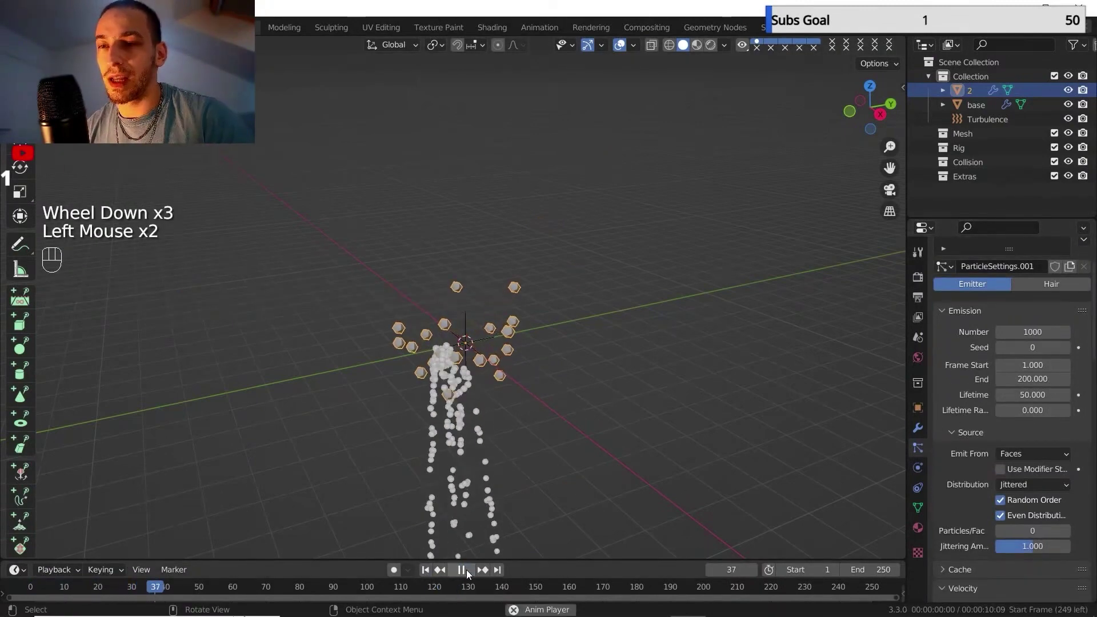
click(466, 570)
Make object 2's particles emit from Volume with Use Modifier Stack enabled, and replay the animation from the first frame.
scroll(970, 408, down, 5)
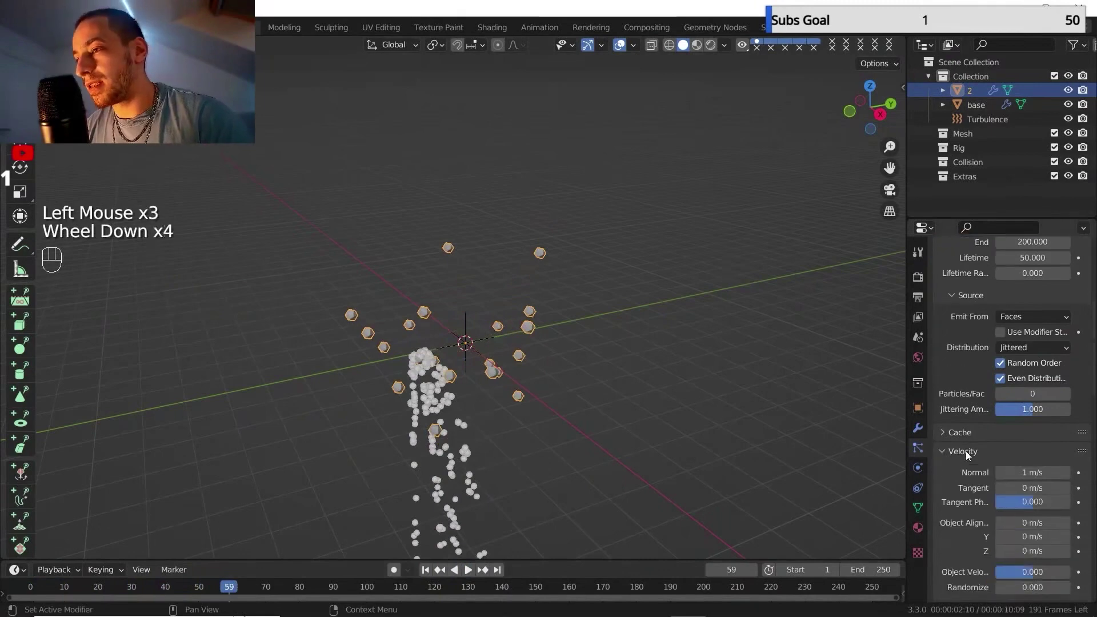
scroll(969, 408, up, 4)
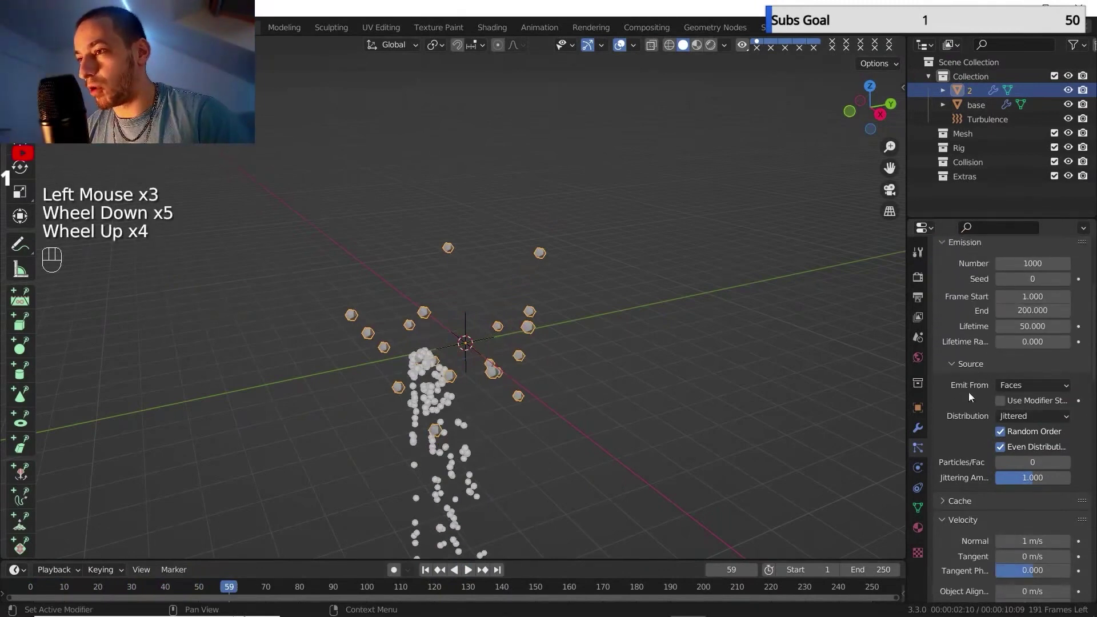
click(1023, 385)
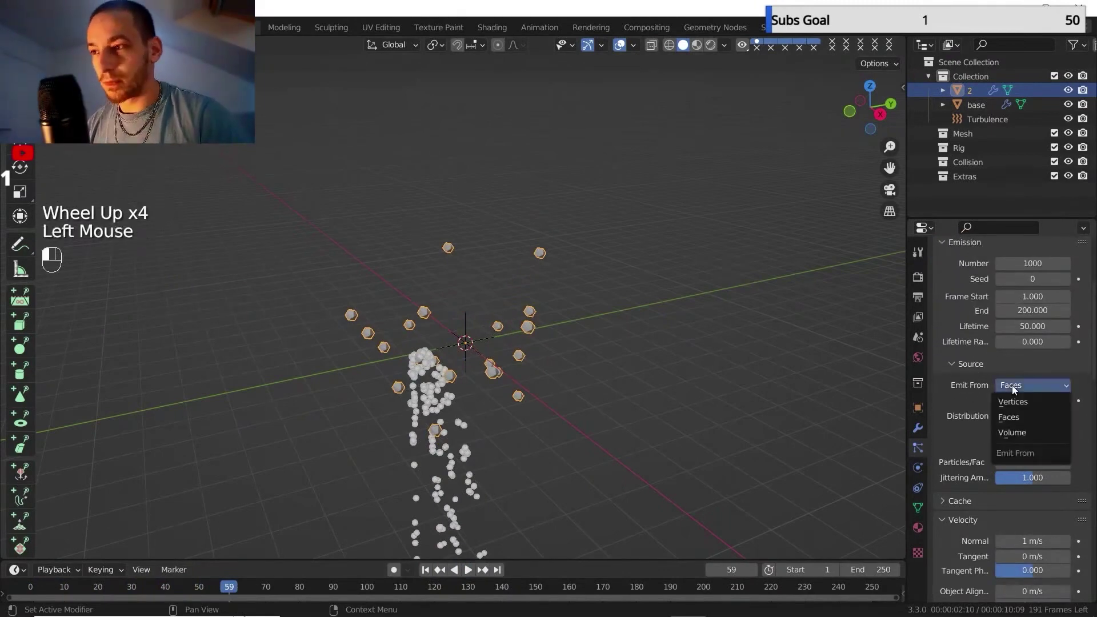
click(1017, 430)
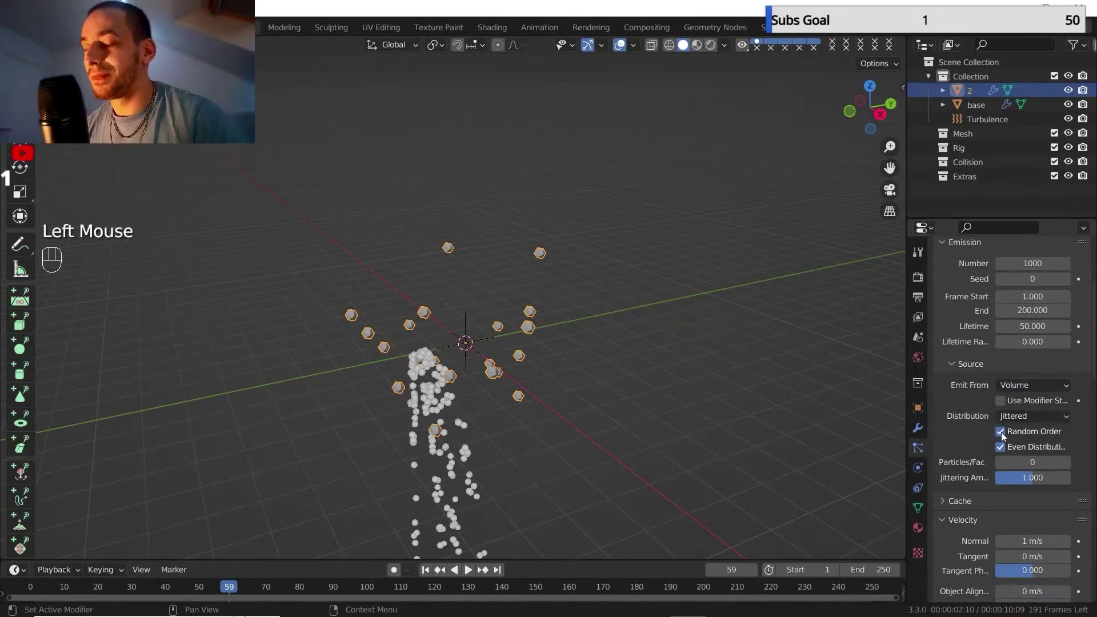
click(1001, 401)
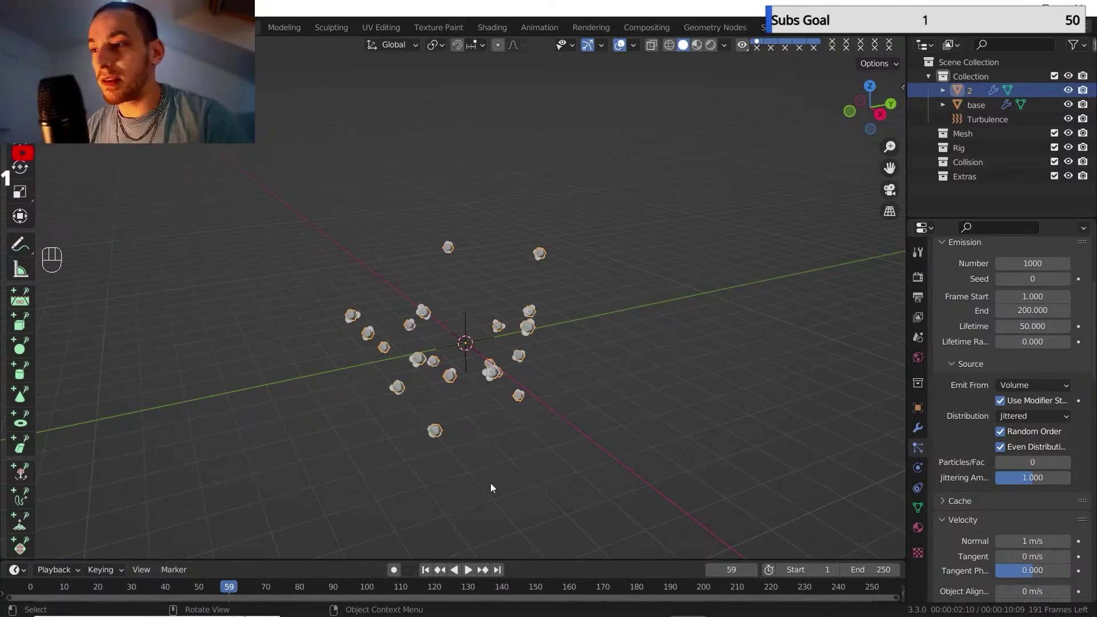
click(425, 570)
click(467, 571)
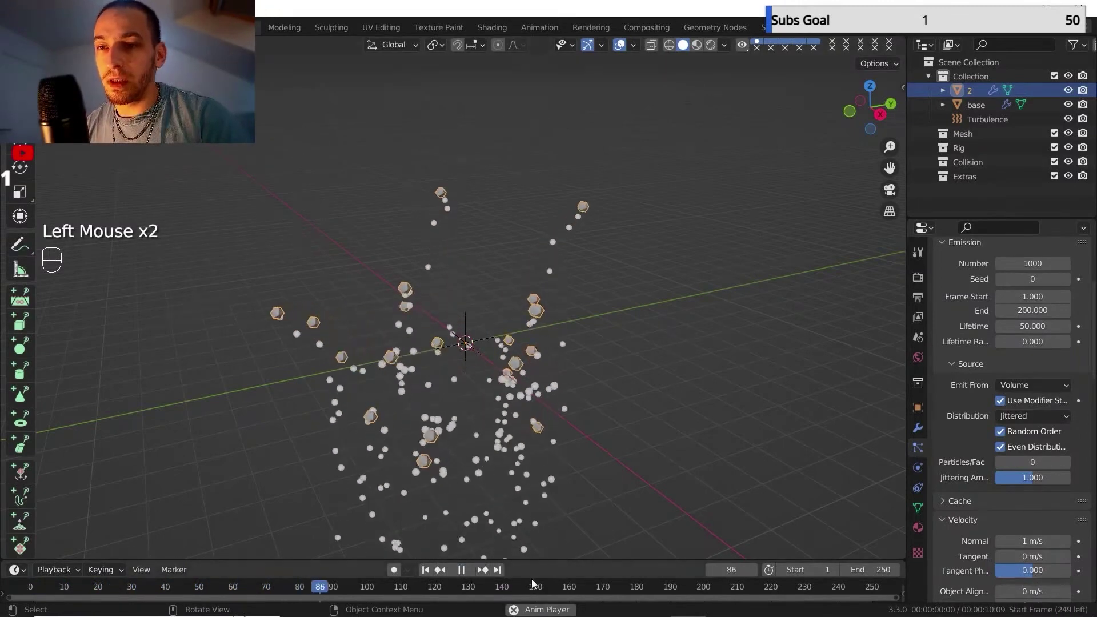
click(461, 570)
Set the Gravity field weight of object 2's particle system to 0 and replay the animation from the first frame.
scroll(976, 457, down, 12)
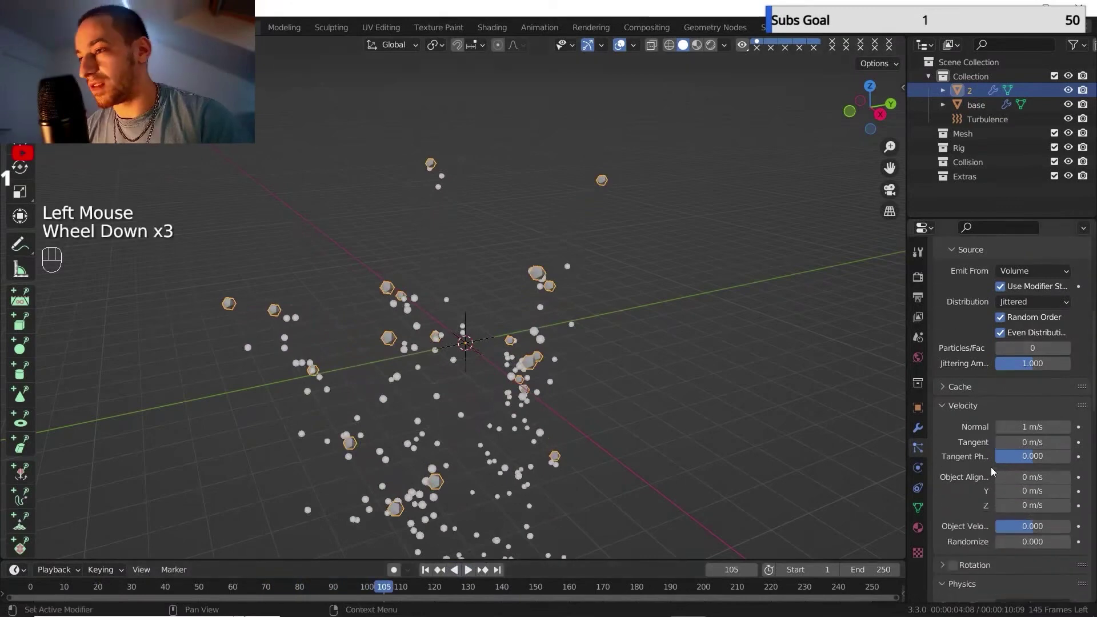
scroll(975, 426, up, 1)
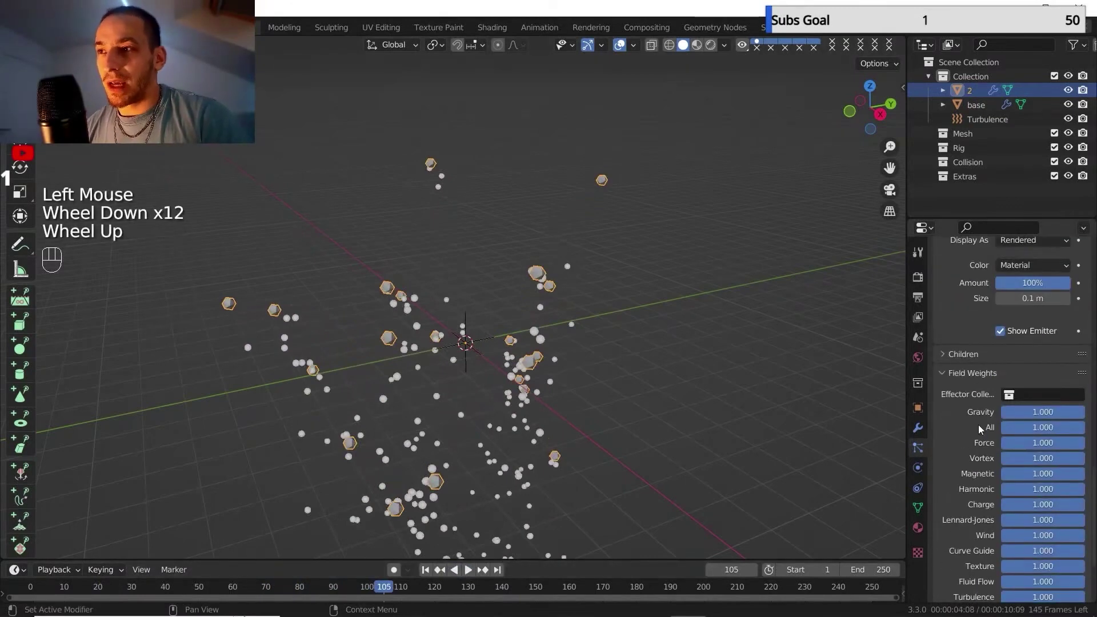
drag(1046, 411, 1005, 412)
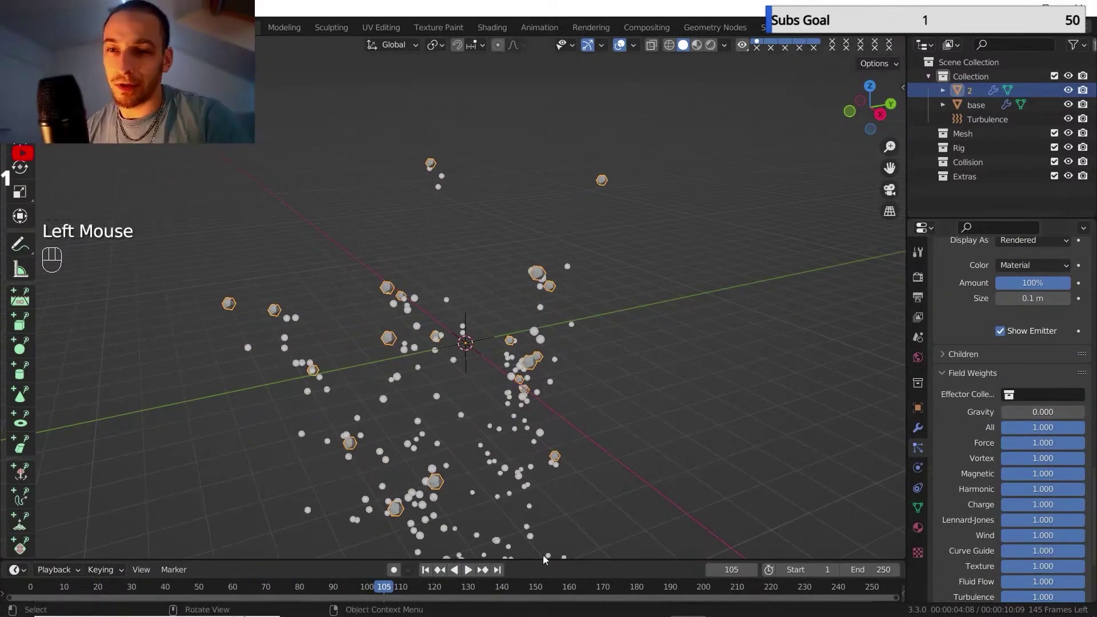
click(425, 569)
click(468, 570)
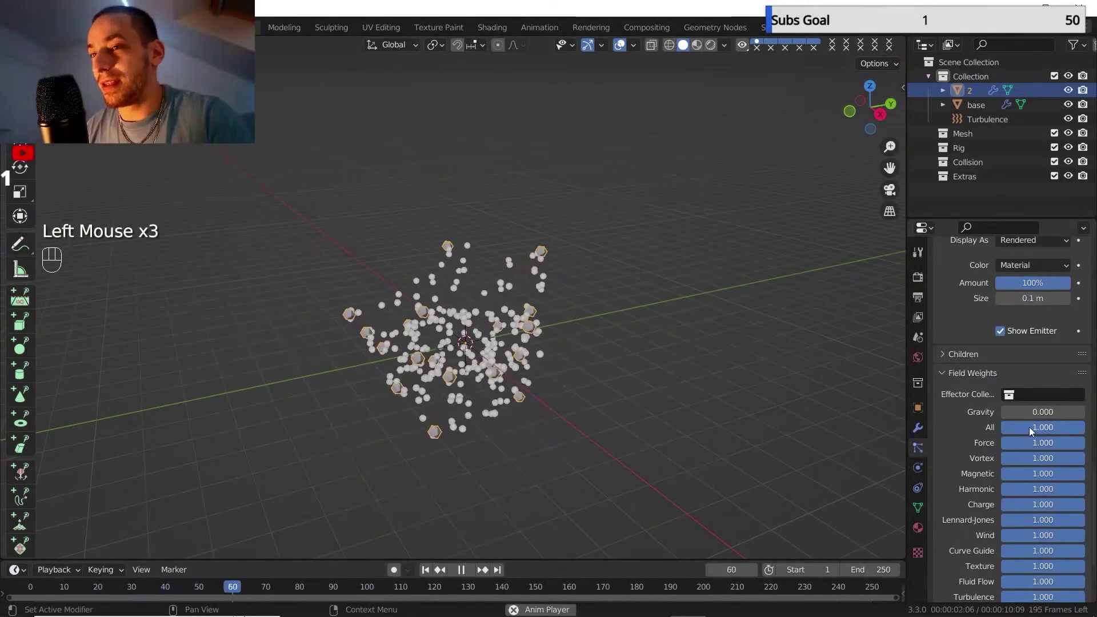
scroll(1030, 426, up, 3)
scroll(989, 423, up, 2)
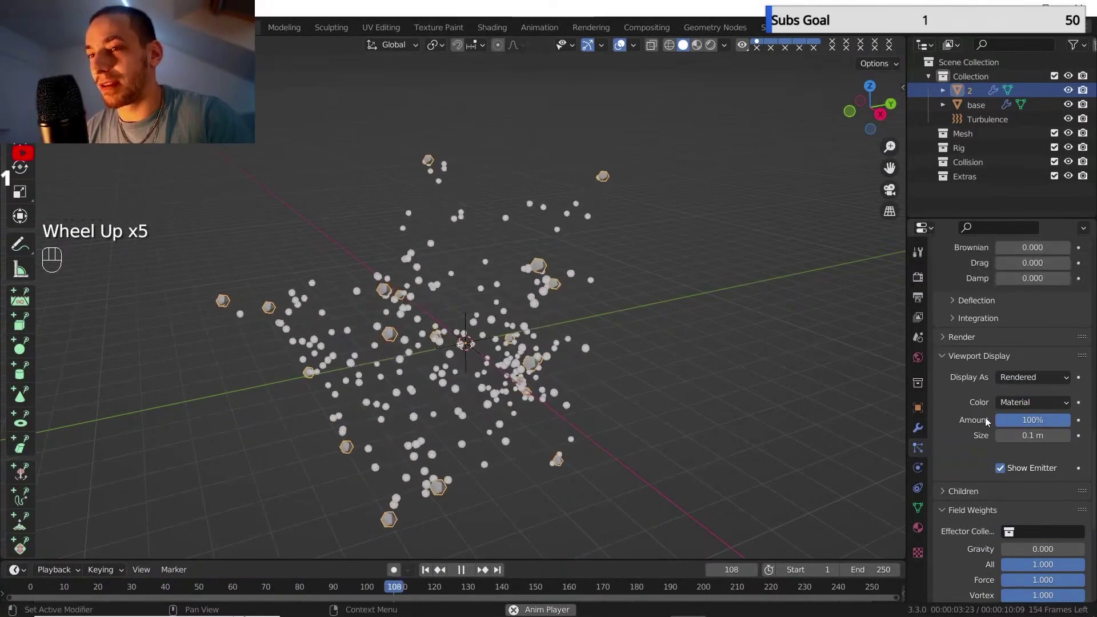
Stop the playback, return to the first frame and set the Brownian force of object 2's particles to 0.5.
click(461, 570)
click(425, 569)
scroll(1024, 456, up, 3)
scroll(1016, 452, up, 7)
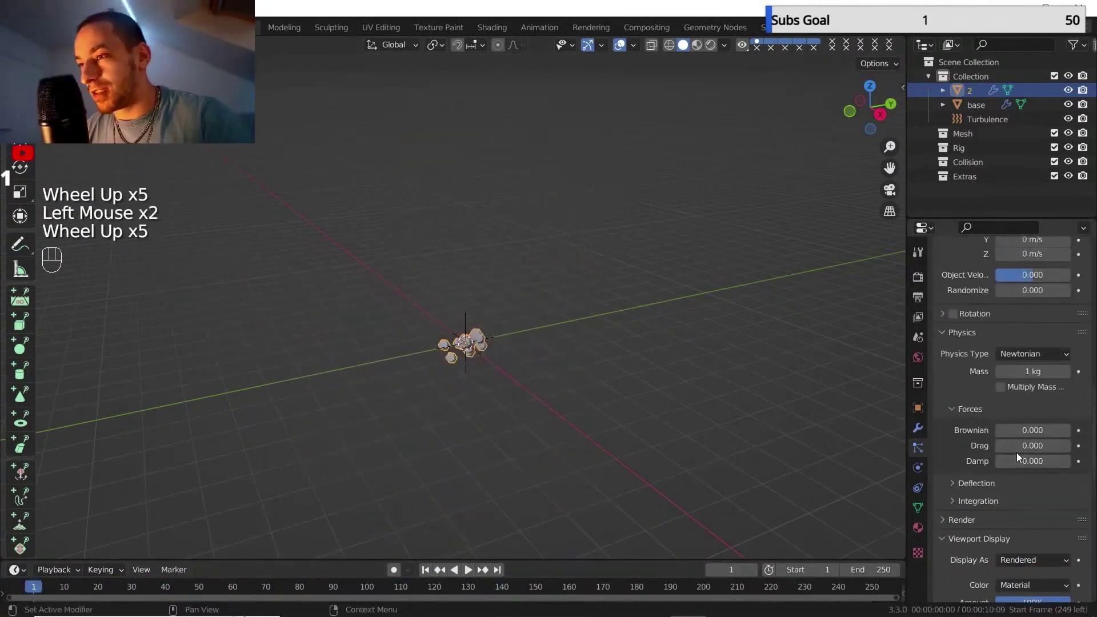
drag(1028, 359, 1020, 358)
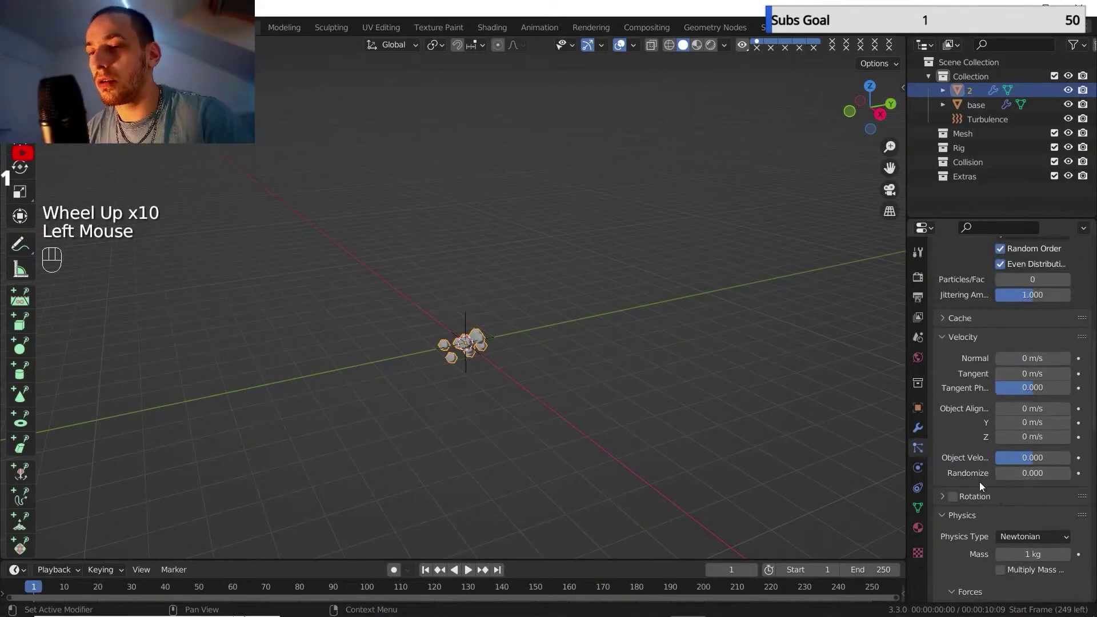
scroll(981, 486, down, 4)
click(1025, 385)
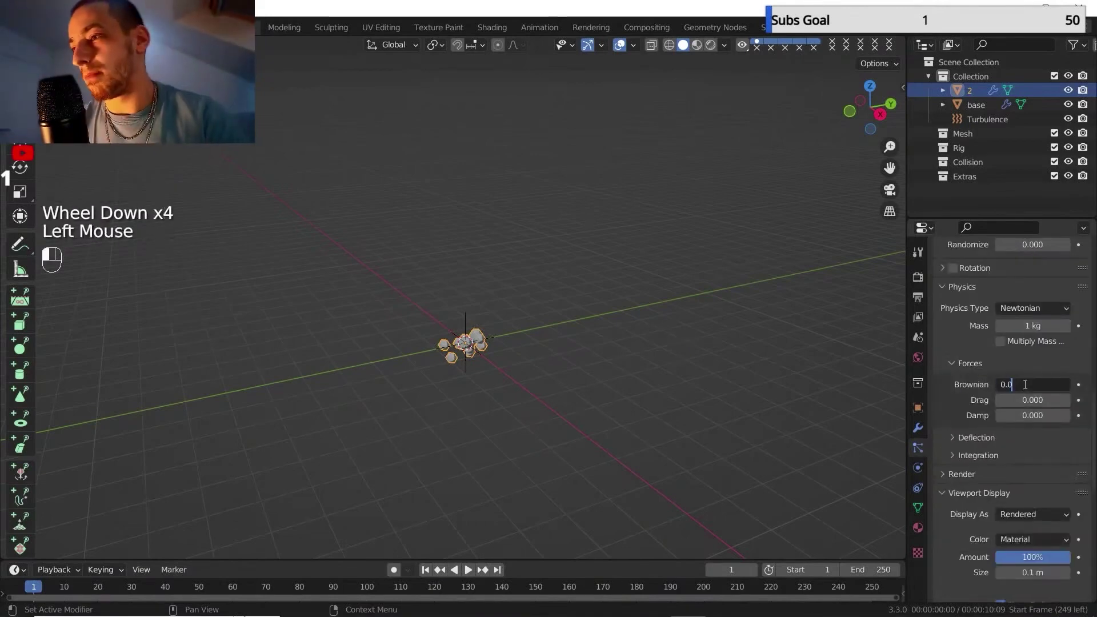
key(BackSpace)
text(5)
key(Return)
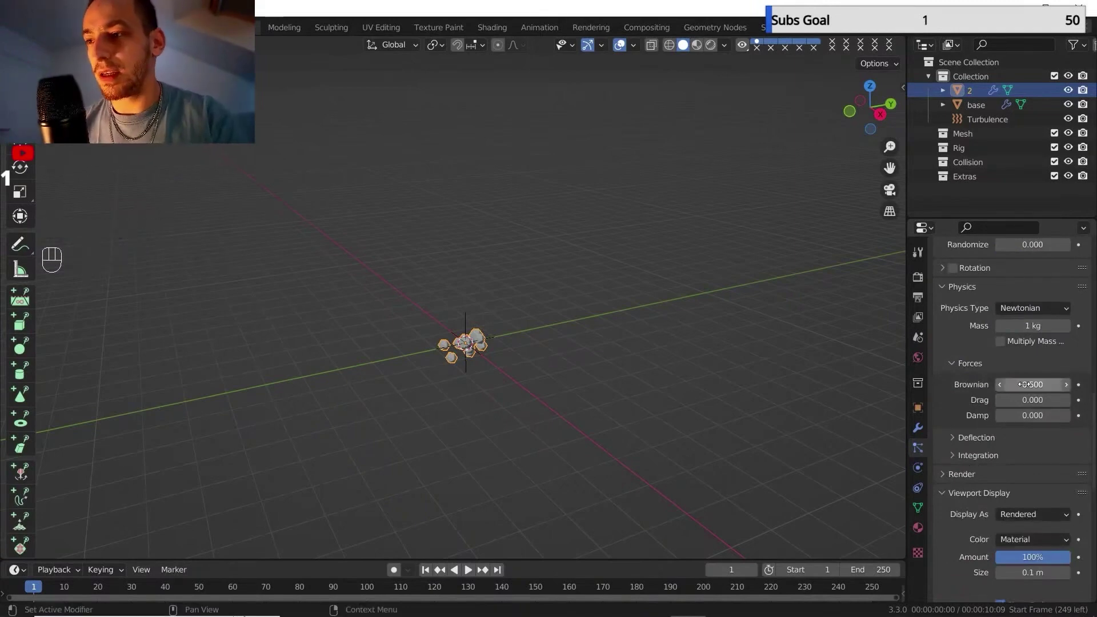
Set the Turbulence field weight of object 2's particle system to 0.2 and play the animation briefly.
scroll(975, 419, down, 5)
scroll(975, 421, down, 4)
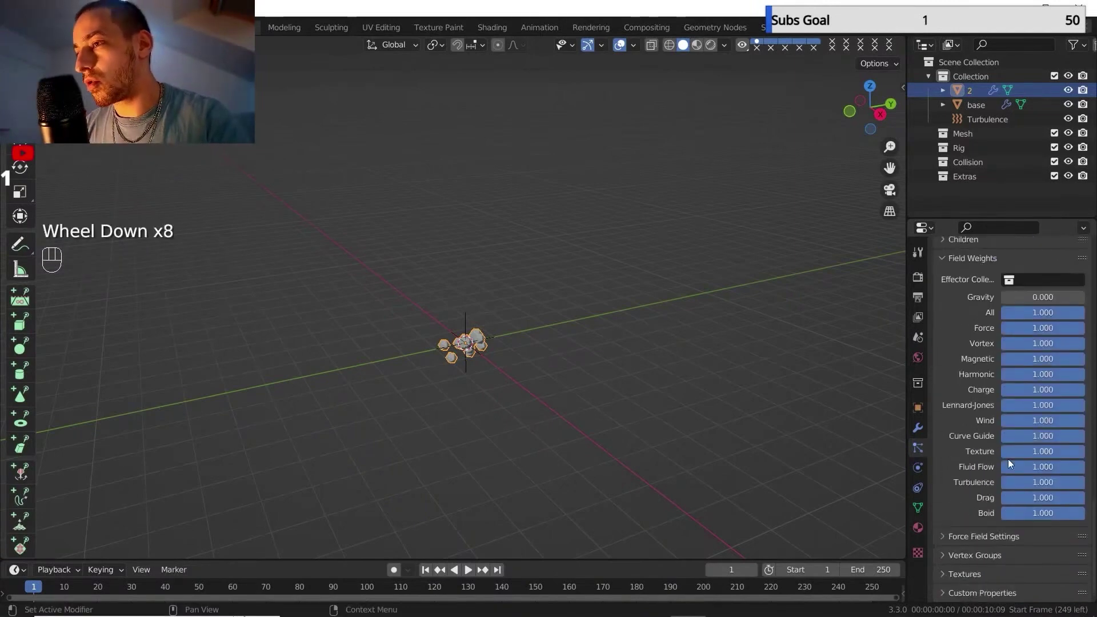
drag(1042, 487, 988, 485)
click(1034, 484)
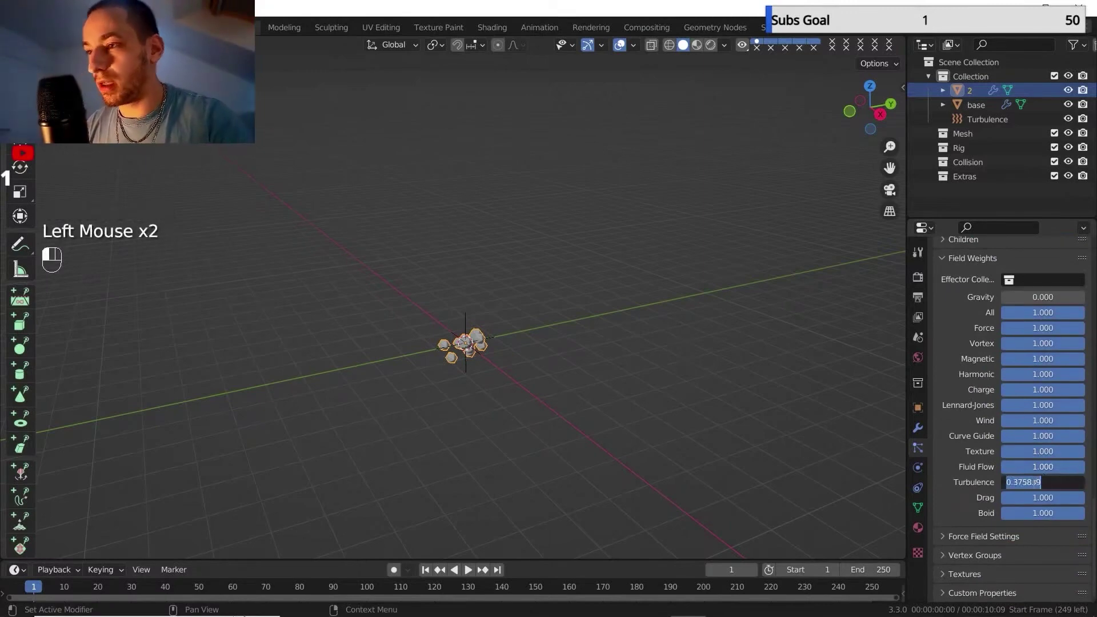
key(Right)
key(BackSpace)
key(BackSpace)
key(shift)
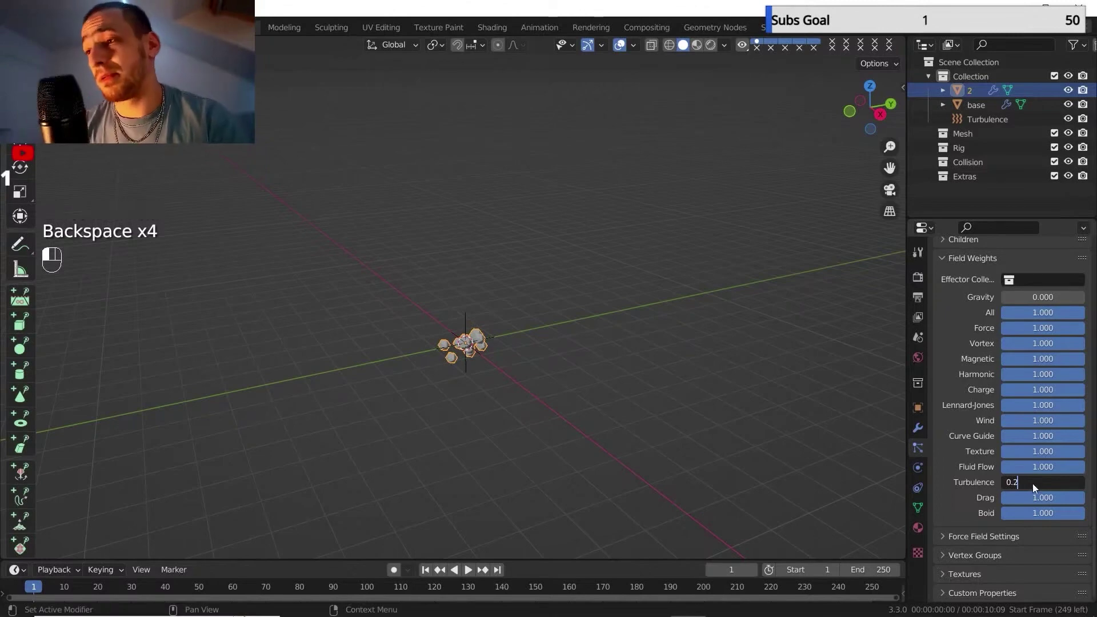
scroll(1009, 449, up, 7)
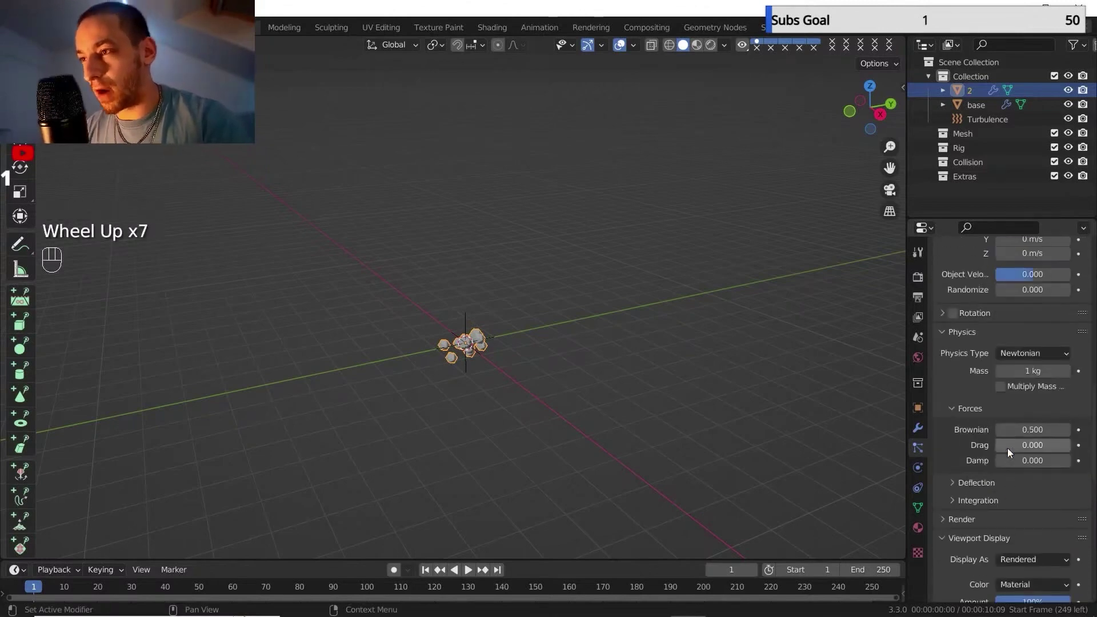
scroll(1007, 447, up, 4)
click(468, 570)
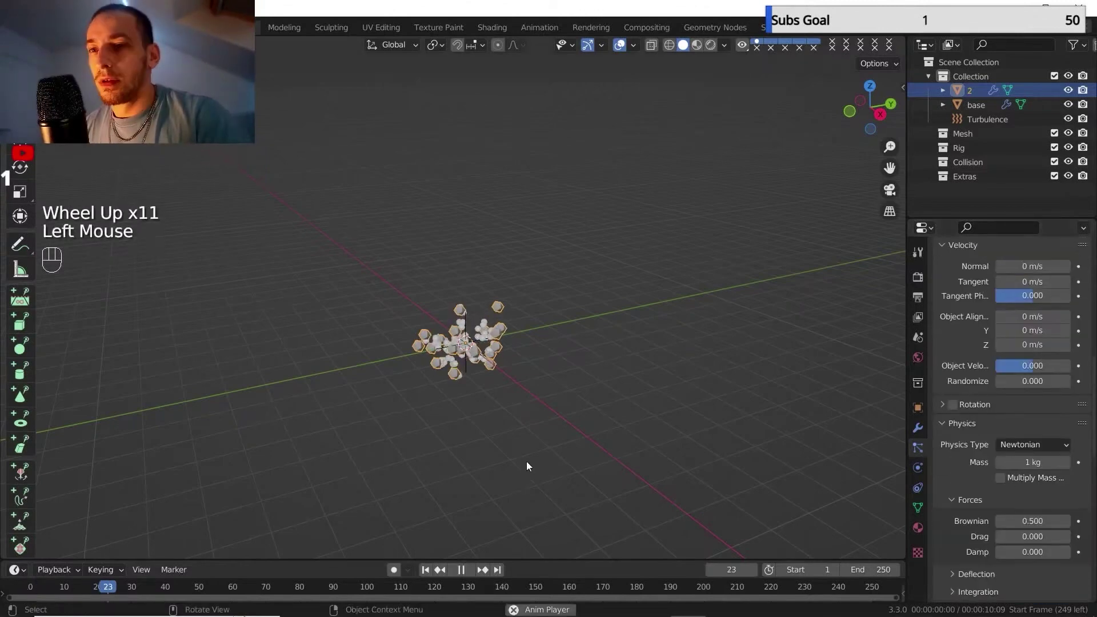
click(466, 572)
Set the viewport display size of object 2's particles to 0.05 m.
scroll(1012, 470, down, 4)
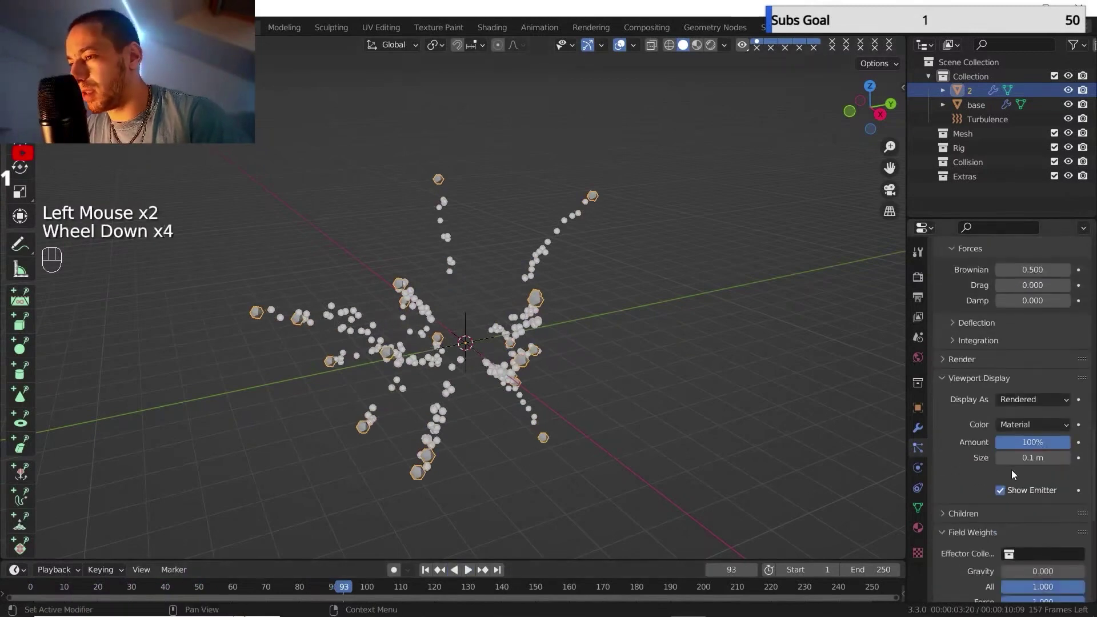
click(1029, 458)
text(0.01)
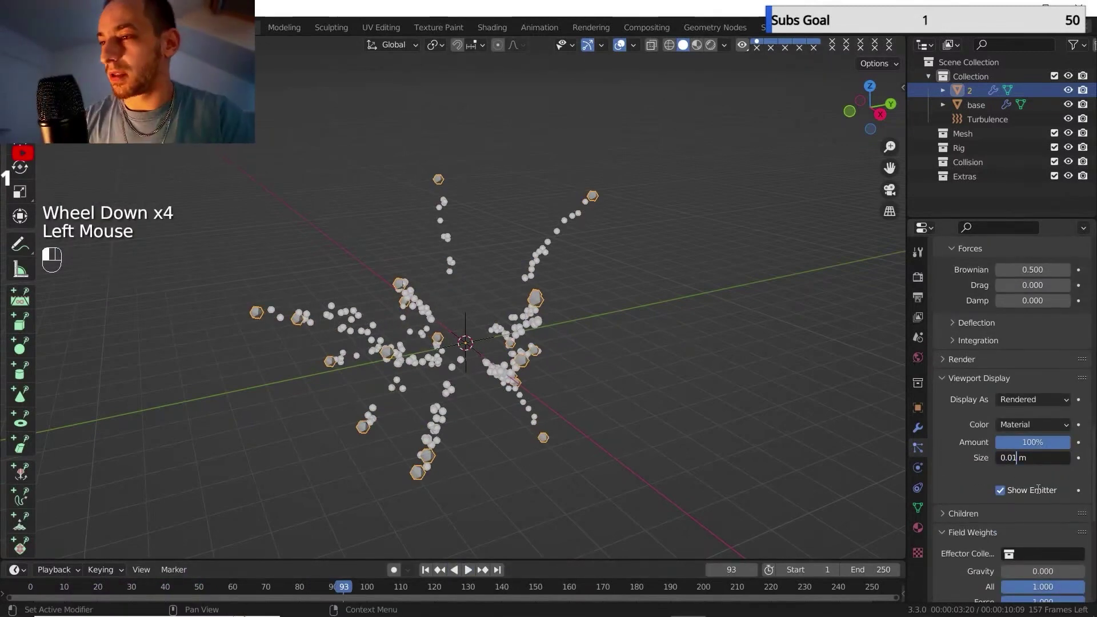
key(BackSpace)
text(5)
key(Return)
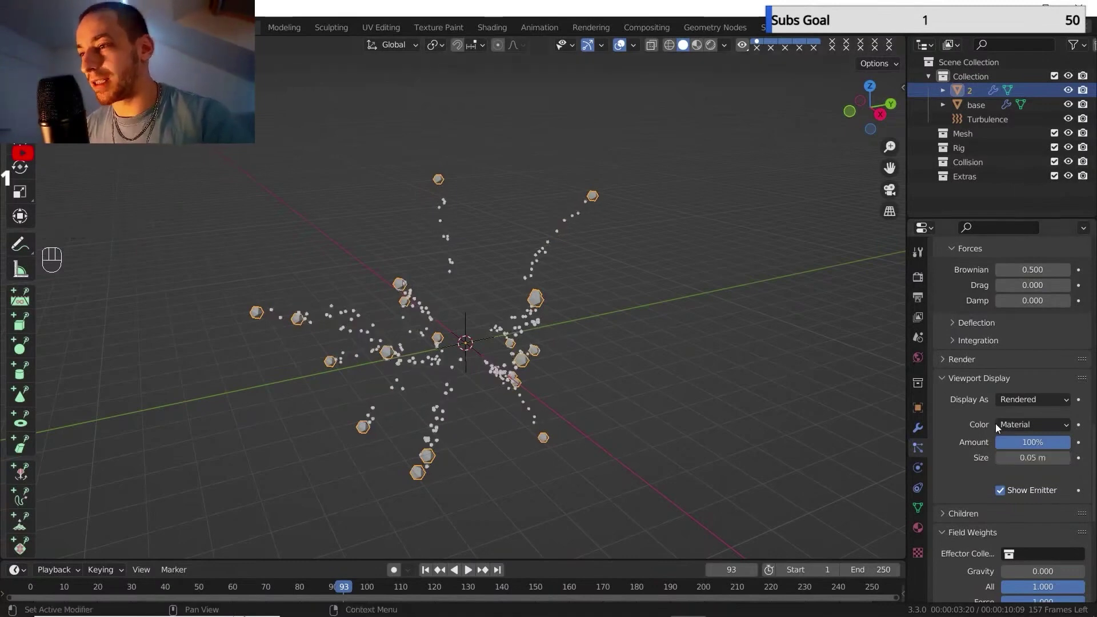
Raise object 2's particle number to 20000, play the animation briefly from the start and return to the first frame.
scroll(995, 423, up, 12)
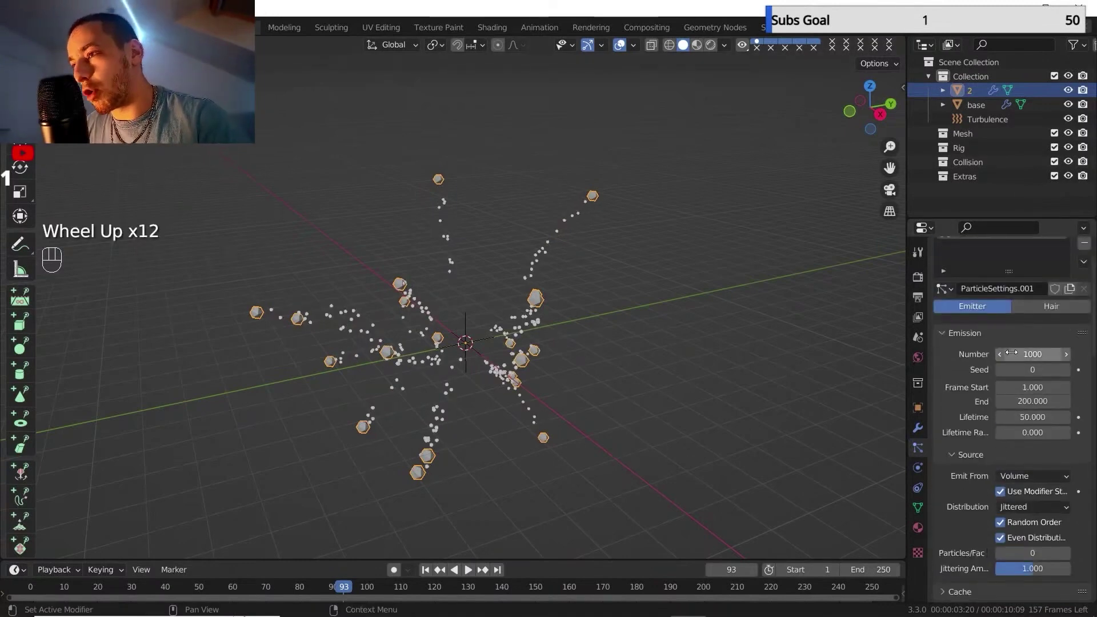
click(999, 354)
text(2000)
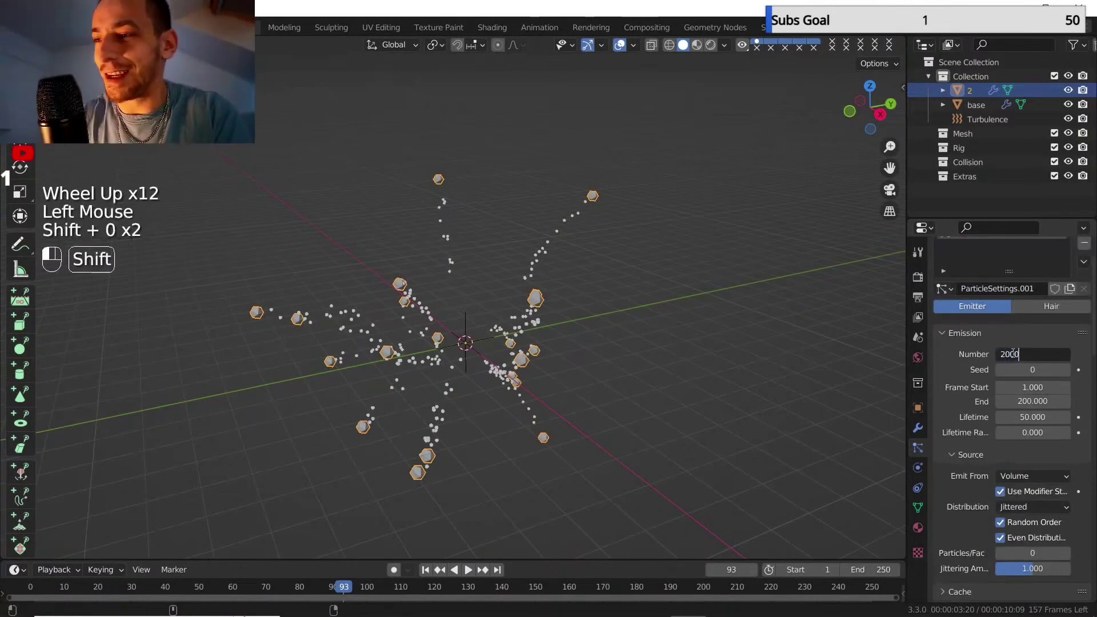
key(Return)
click(427, 570)
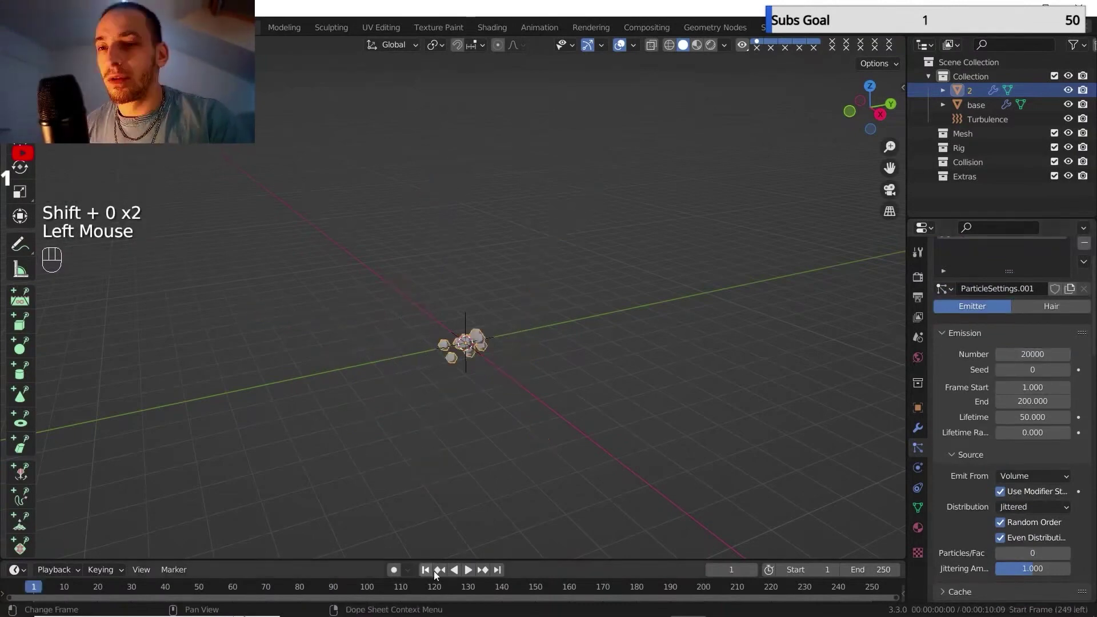
click(469, 570)
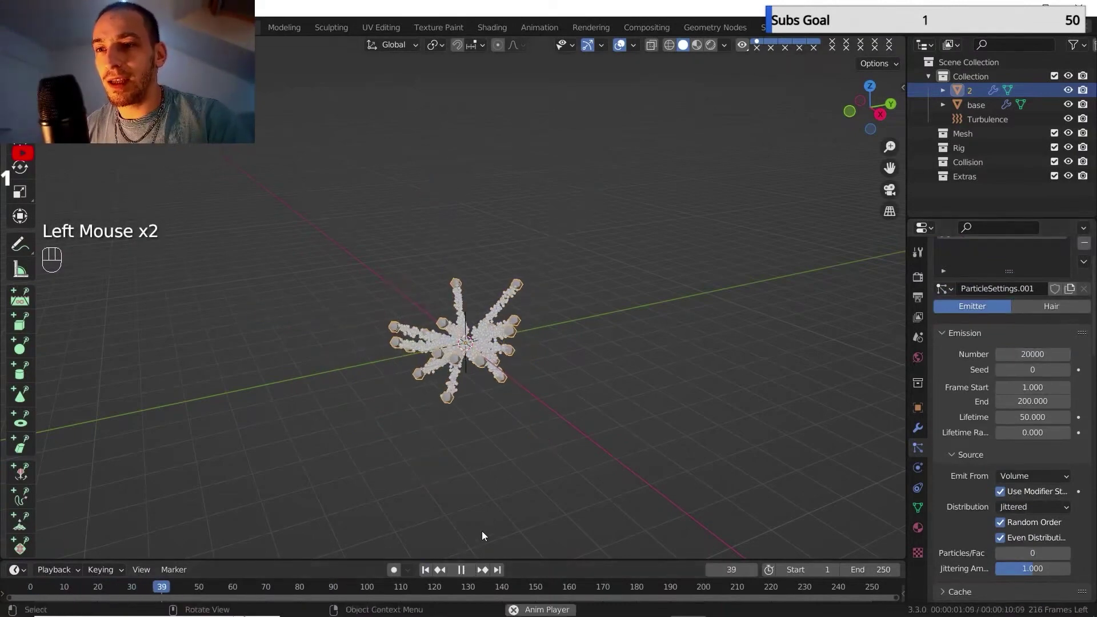
click(459, 572)
click(425, 570)
Set the lifetime of object 2's particles to 150 and their lifetime randomness to 0.4.
click(1028, 418)
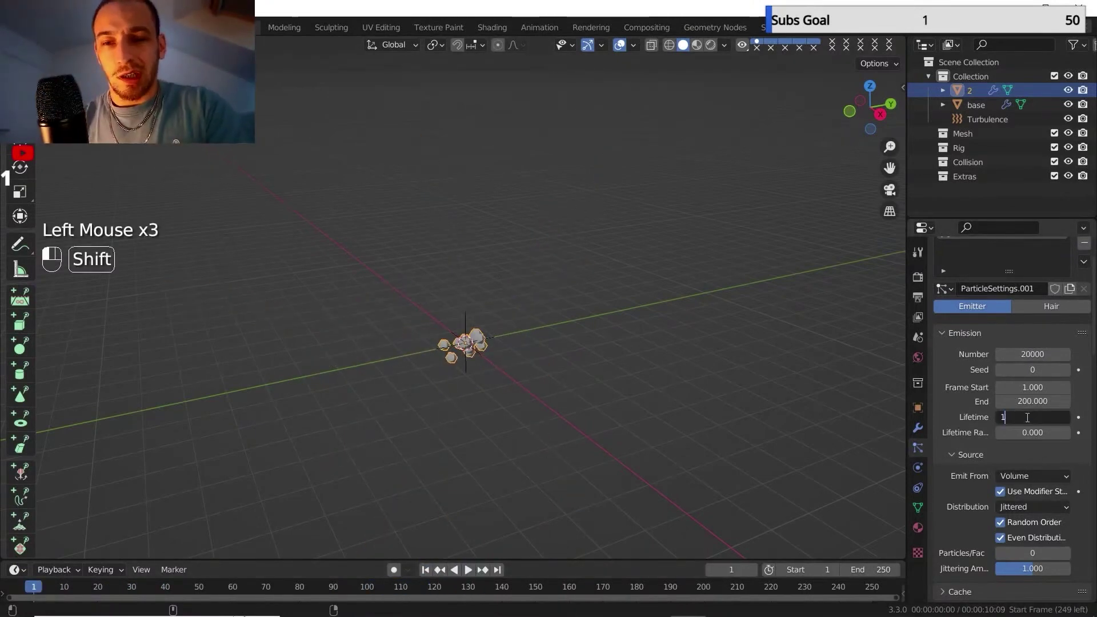
text(150)
key(Return)
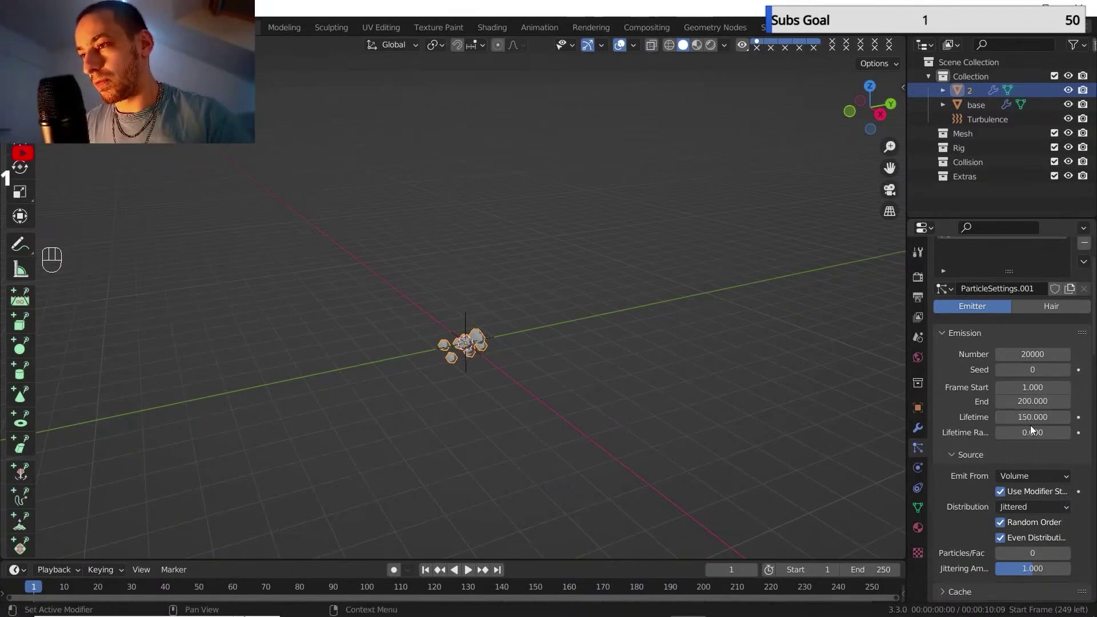
click(1030, 433)
click(1022, 434)
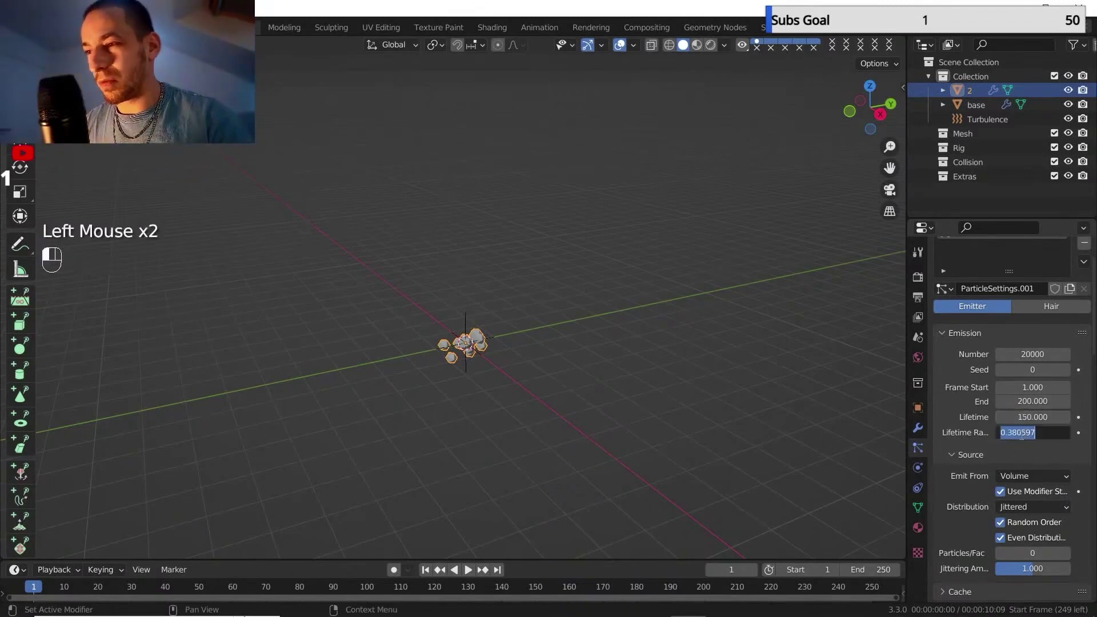
key(BackSpace)
key(BackSpace)
key(BackSpace)
text(3)
text(4)
key(Return)
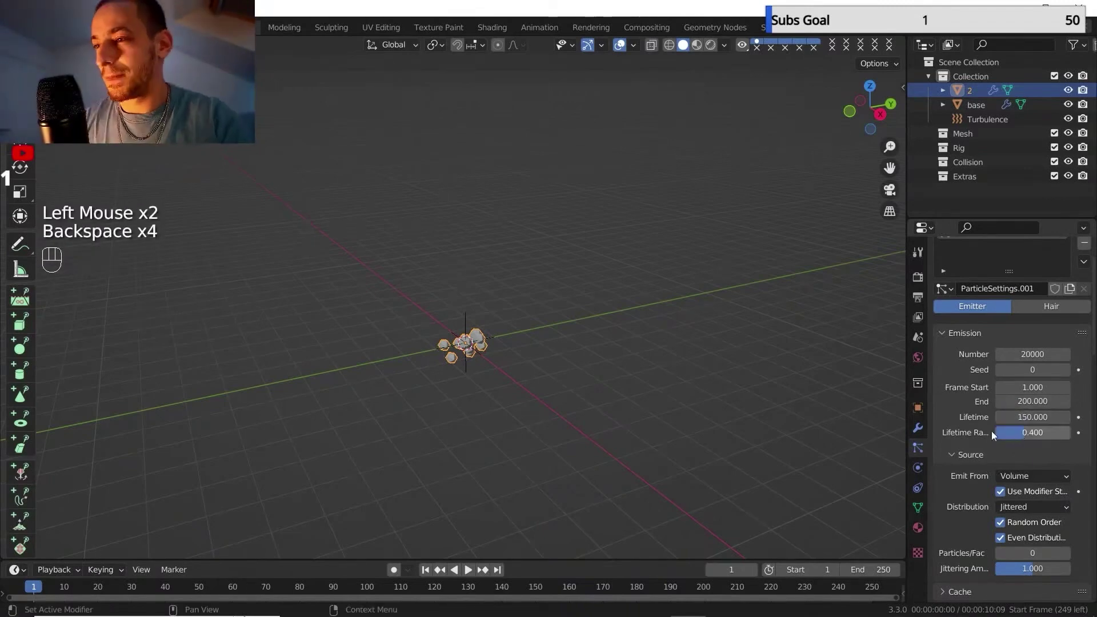
Play the animation from the first frame to about frame 167 and examine the particle trails from several angles.
click(425, 570)
click(467, 569)
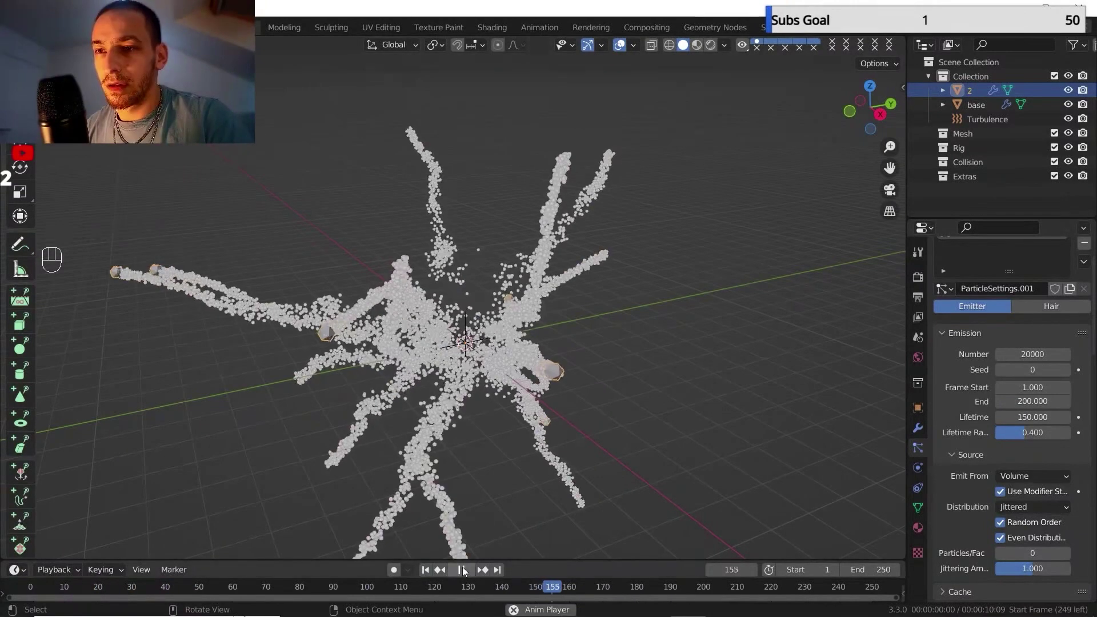
click(462, 570)
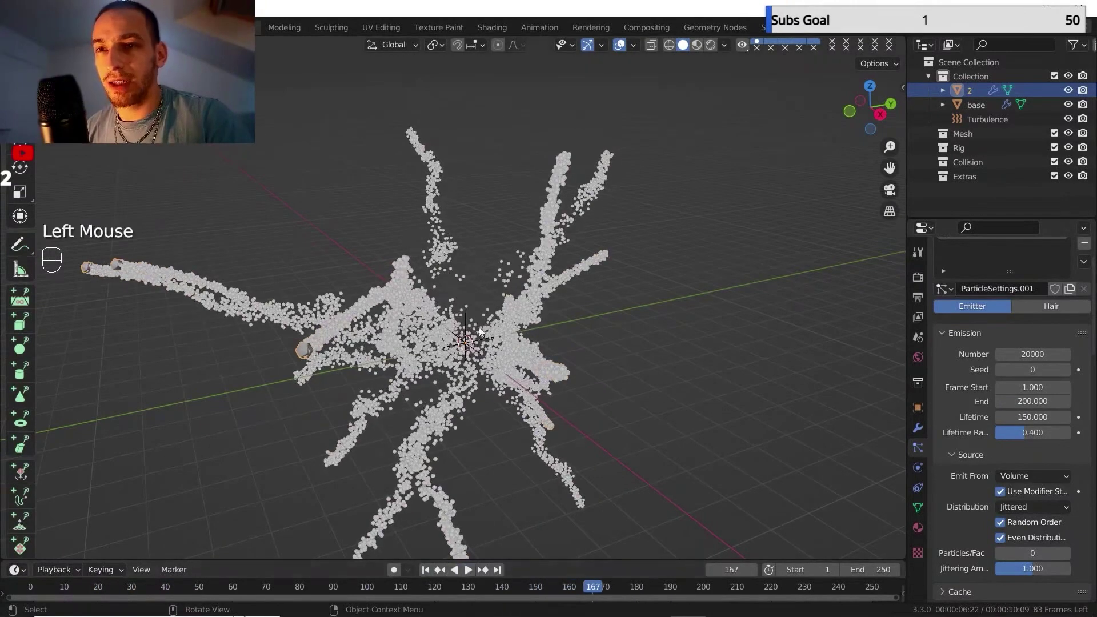
scroll(417, 288, up, 2)
middle_drag(445, 289, 379, 269)
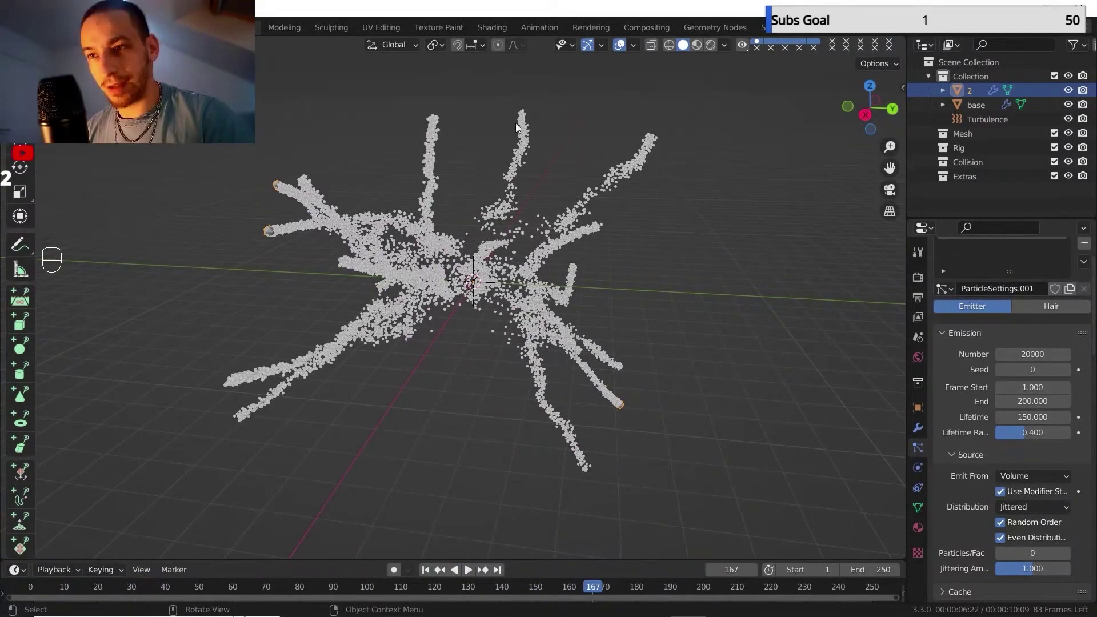
shift+middle_drag(529, 233, 543, 286)
middle_drag(553, 279, 519, 300)
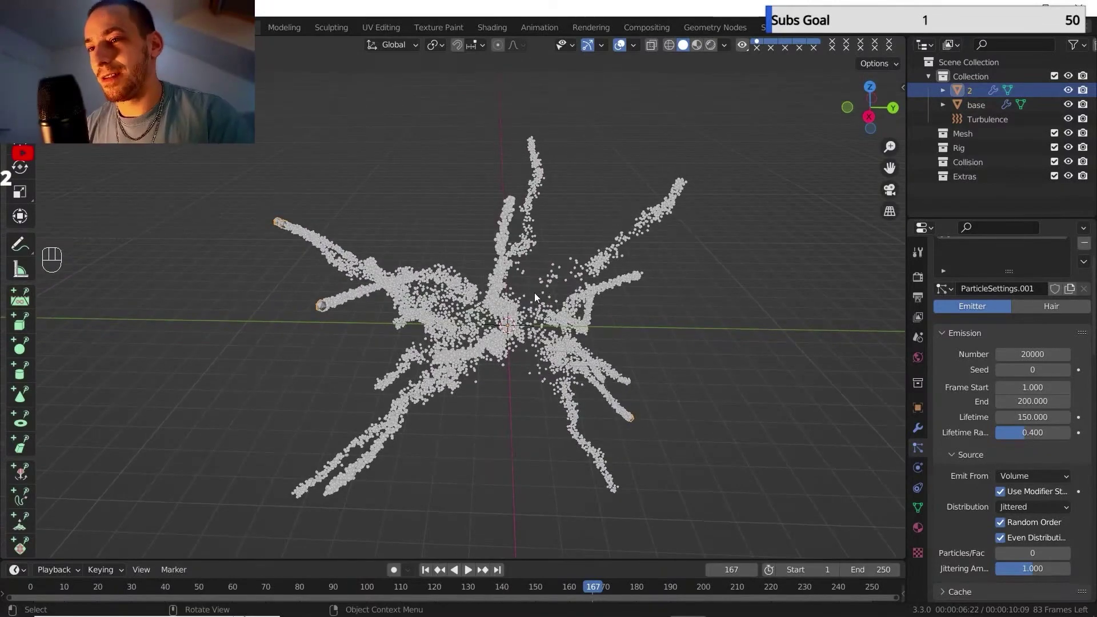
shift+middle_drag(533, 293, 491, 320)
mouse_move(492, 320)
middle_down()
mouse_move(451, 345)
mouse_move(503, 302)
middle_up()
scroll(457, 337, up, 2)
shift+middle_drag(503, 303, 500, 344)
scroll(550, 273, down, 1)
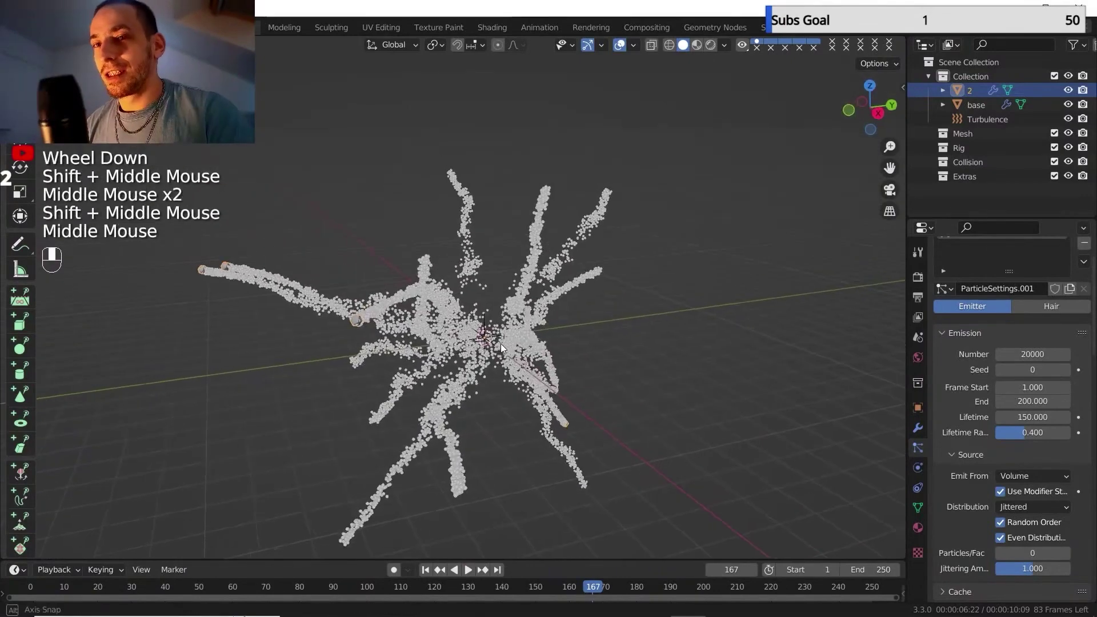
scroll(502, 346, up, 1)
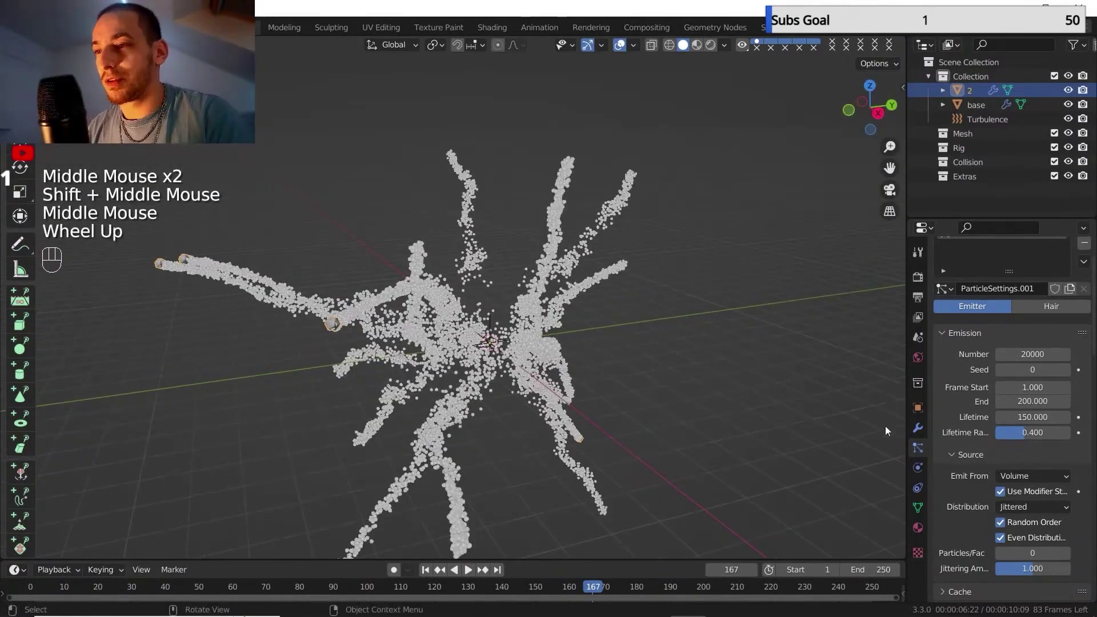
Set the velocity Randomize value of object 2's particles to 0.2.
scroll(994, 428, down, 6)
shift+middle_click(953, 385)
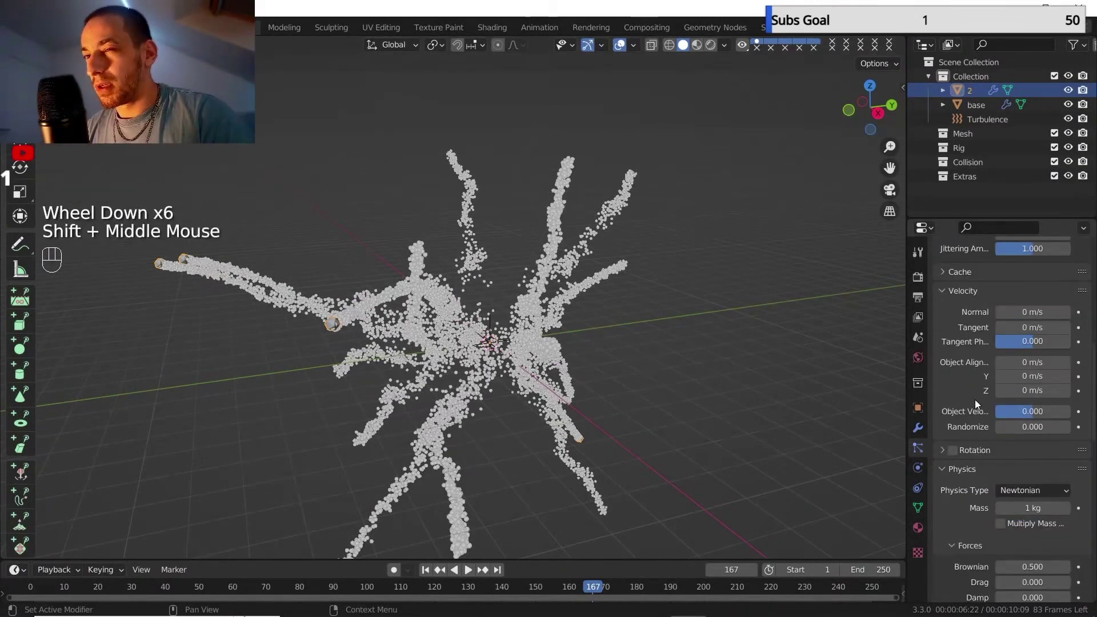
double_click(1029, 427)
key(BackSpace)
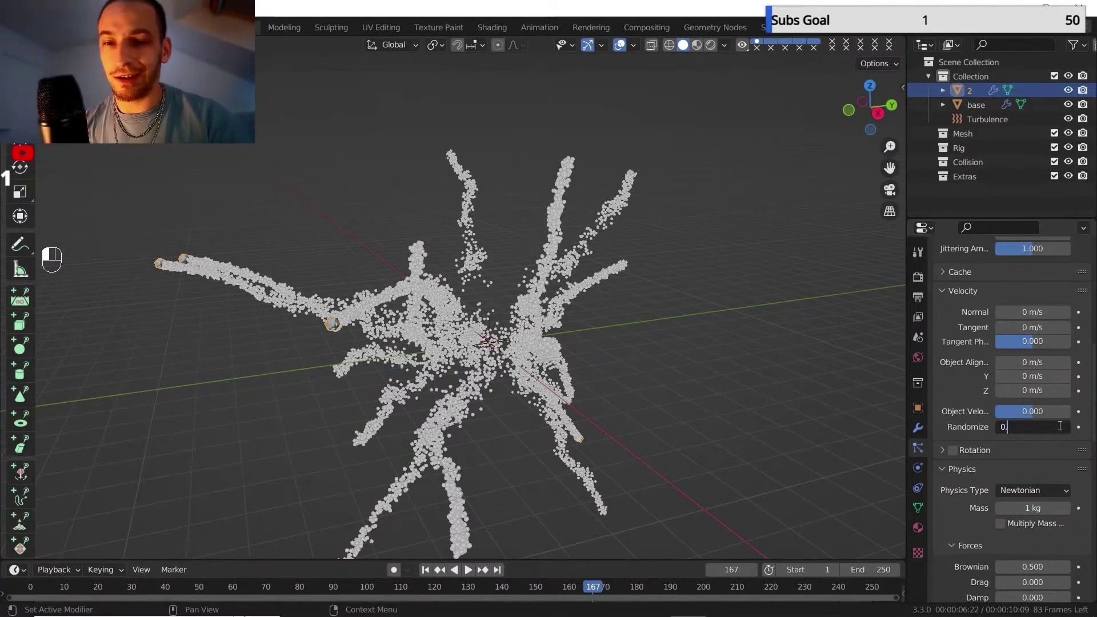
key(shift)
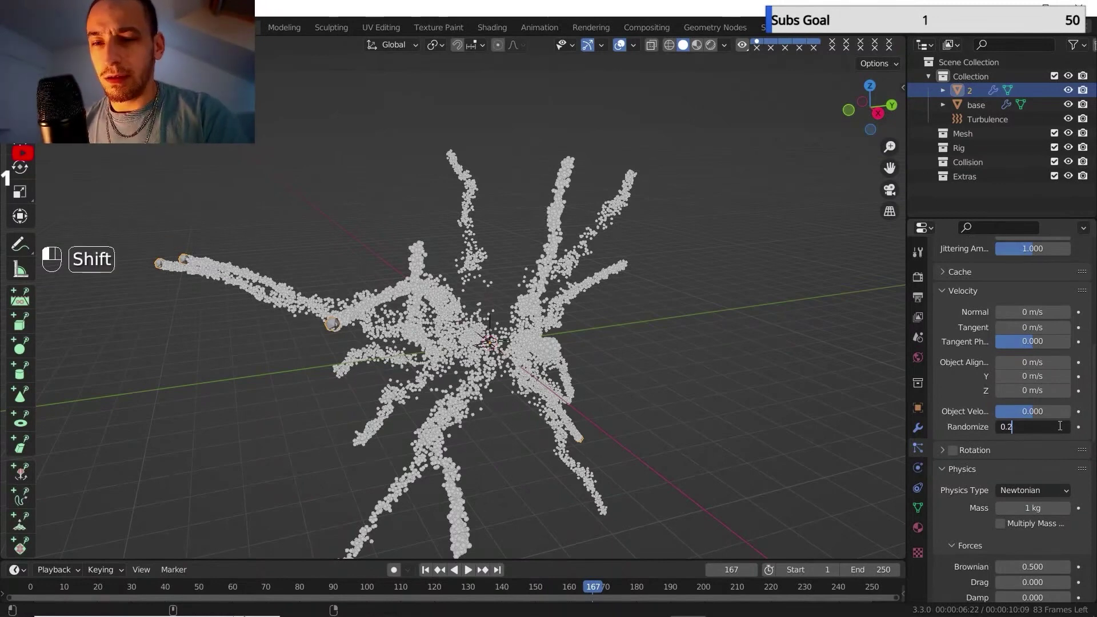
key(Return)
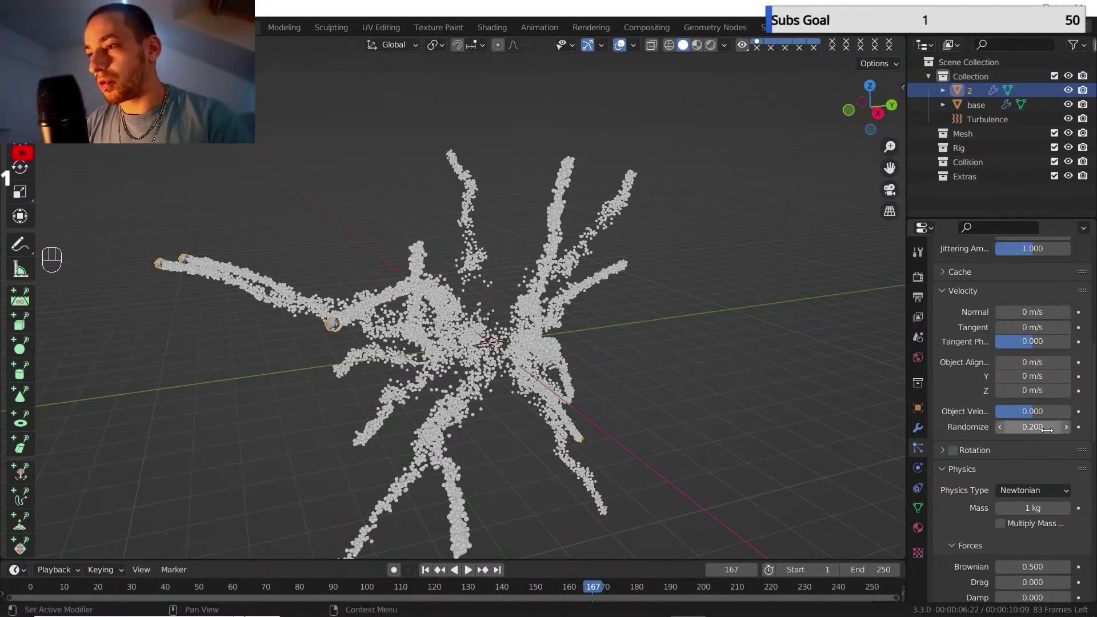
Replay the animation from the first frame to about frame 140 and inspect the spread of the trails up close.
scroll(985, 441, down, 4)
scroll(982, 436, up, 6)
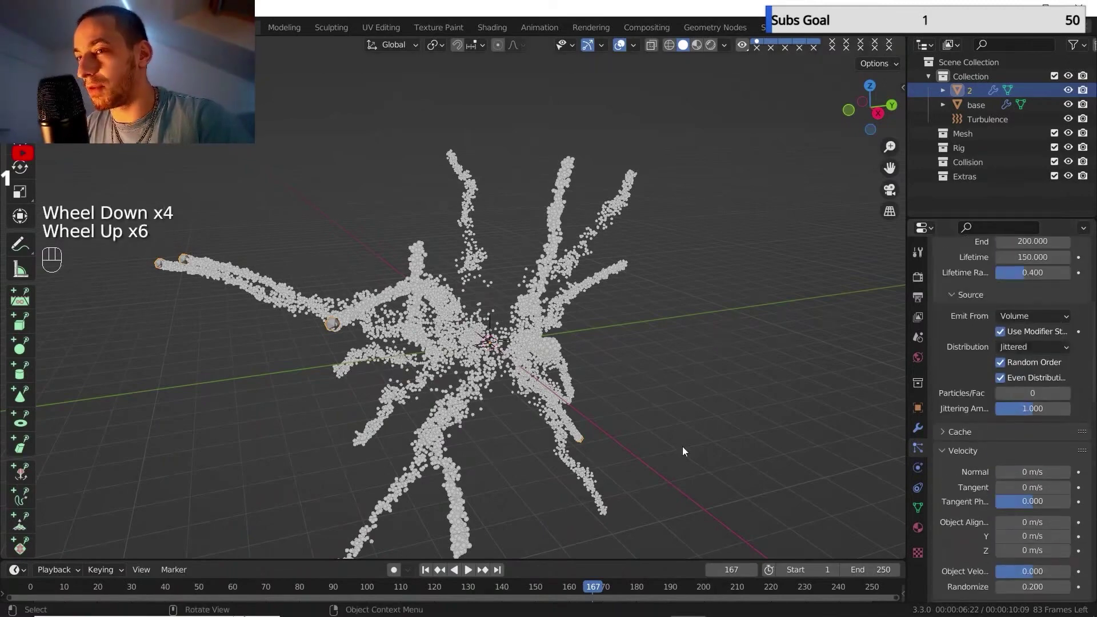
click(425, 570)
click(468, 569)
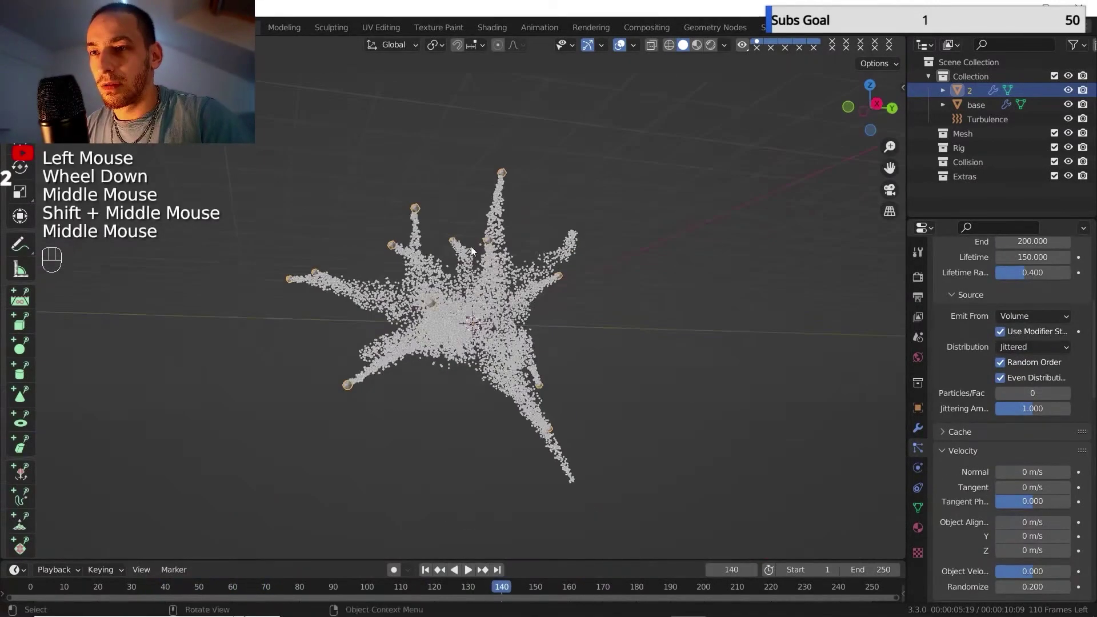
scroll(480, 277, up, 1)
shift+middle_drag(472, 252, 468, 298)
scroll(480, 278, up, 1)
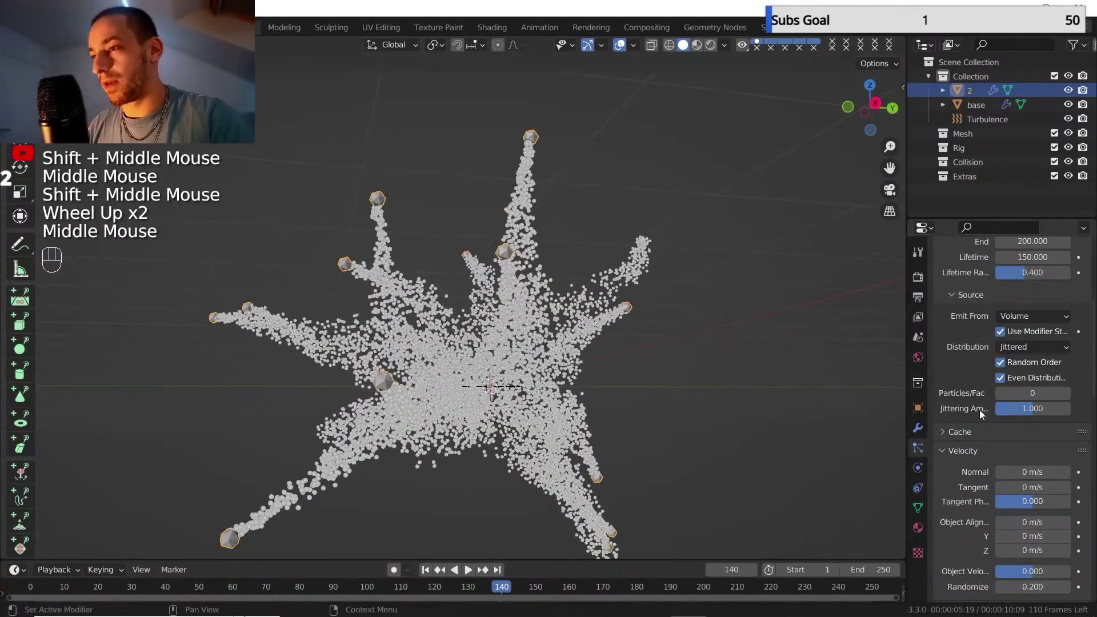
Set the velocity Randomize value of object 2's particles to 0.05 and return to the first frame.
scroll(1023, 320, up, 3)
scroll(1026, 400, down, 4)
click(1033, 495)
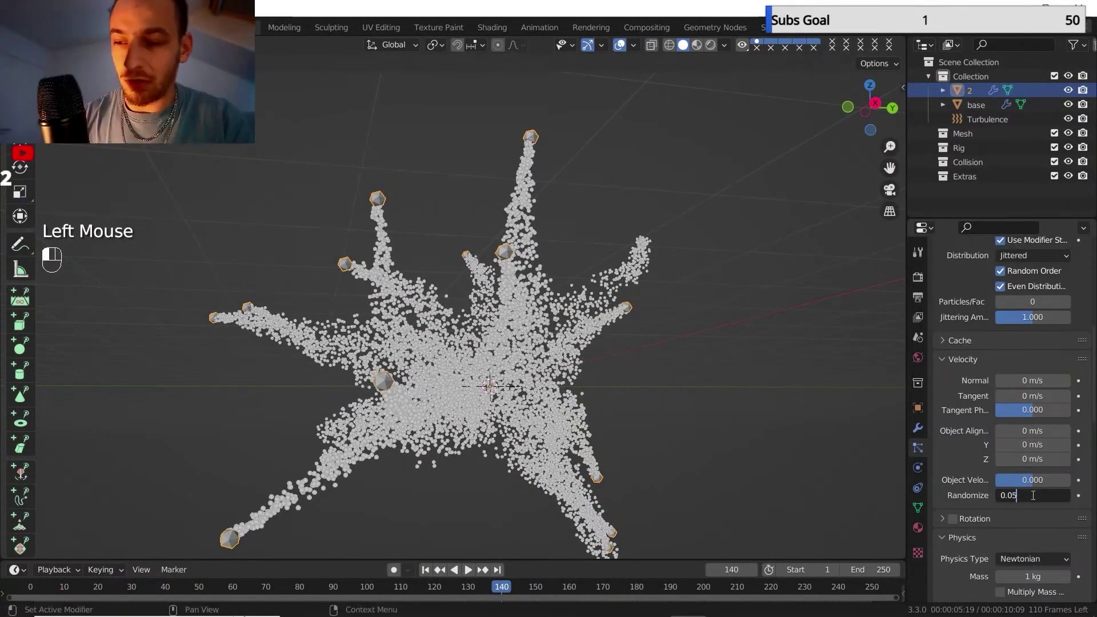
click(426, 570)
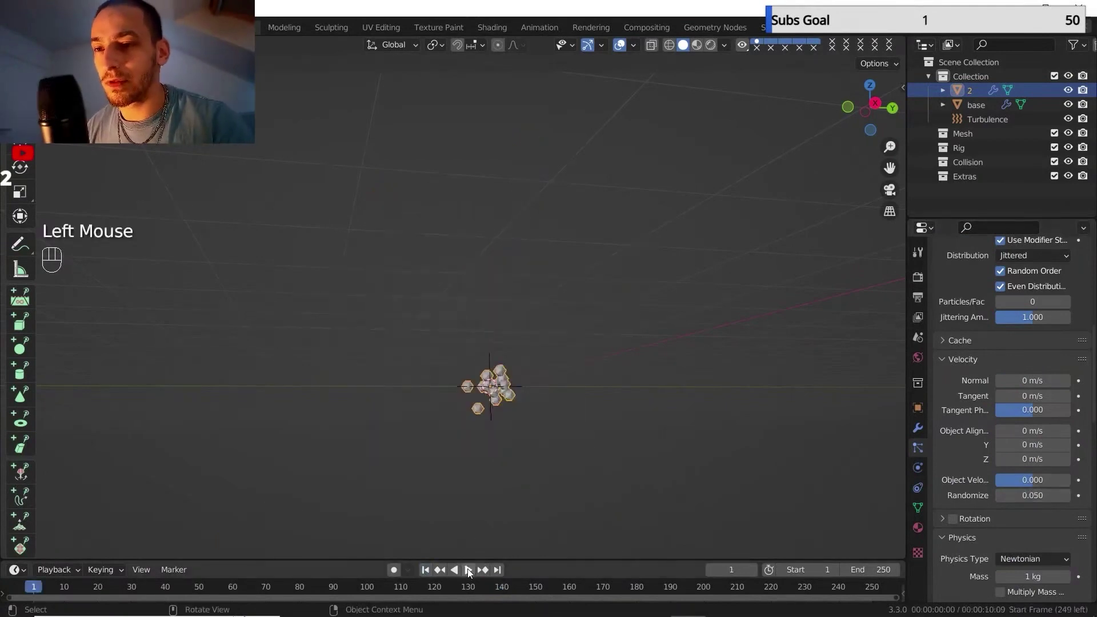
Play the animation from the first frame to about frame 166, check the trails, and return to the first frame.
click(467, 570)
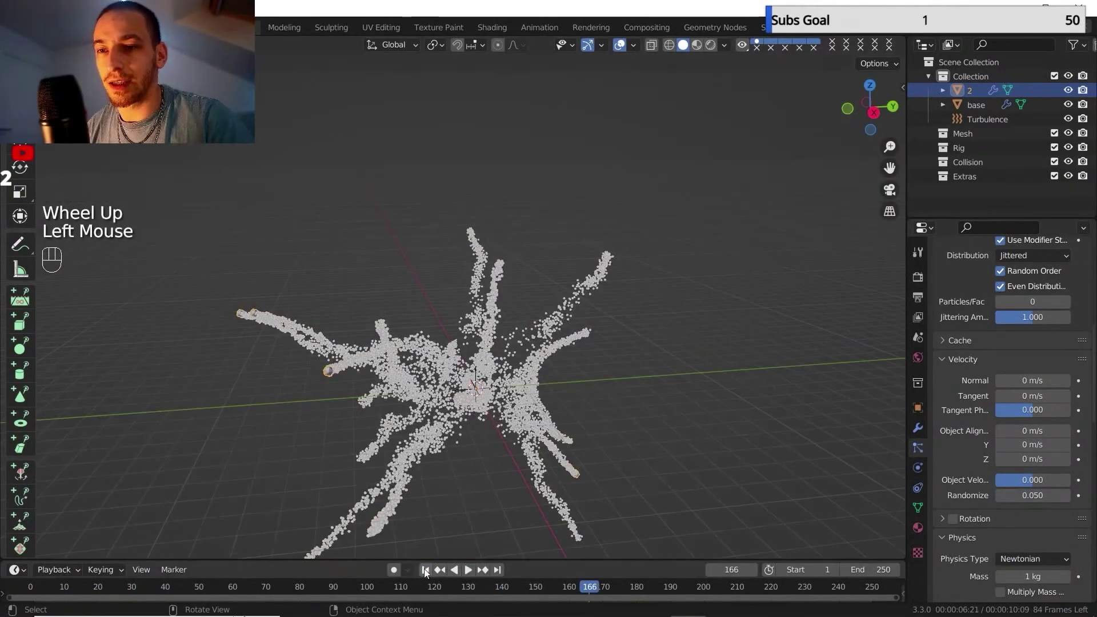
click(425, 570)
Enable Rotation for object 2's particles with Randomize 0.933 and Randomize Phase 0.761.
scroll(974, 426, down, 5)
scroll(979, 415, up, 3)
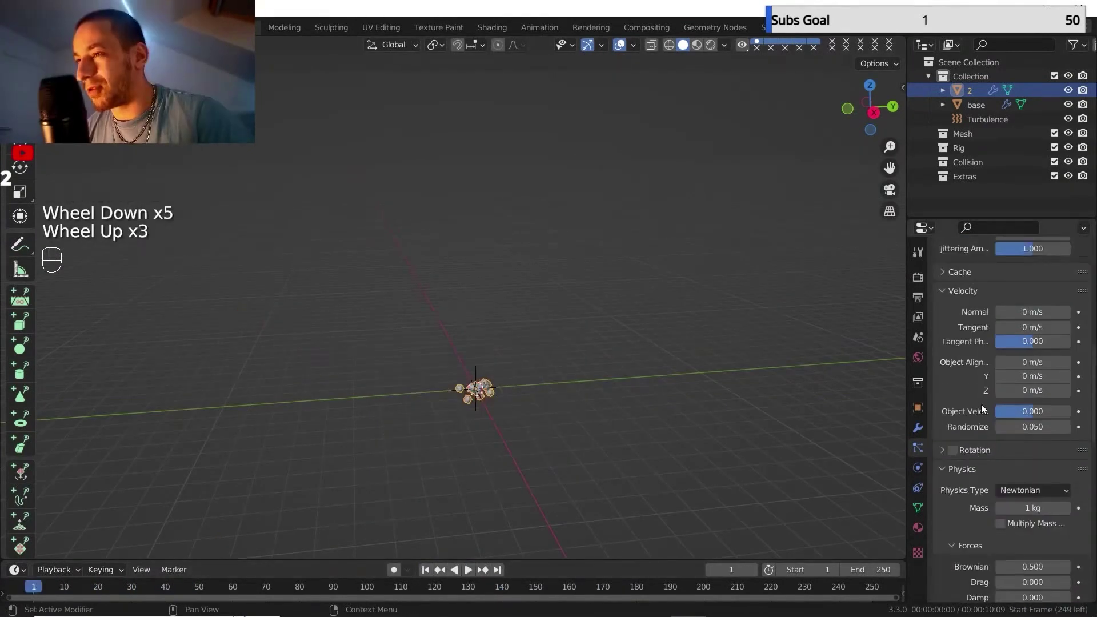
click(942, 448)
click(953, 450)
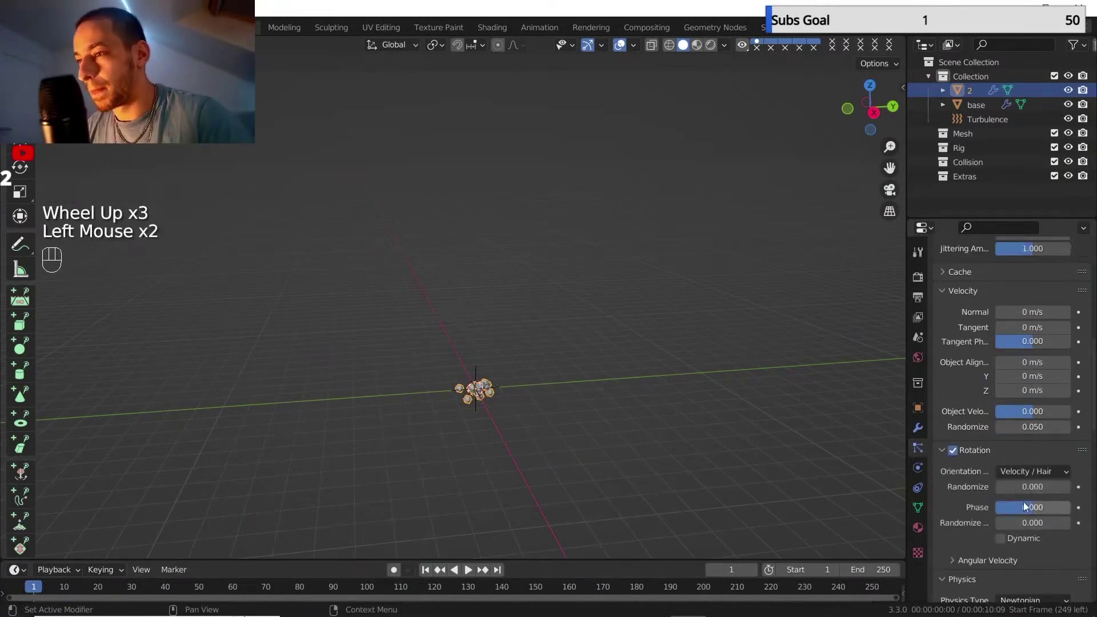
drag(1021, 492, 1043, 492)
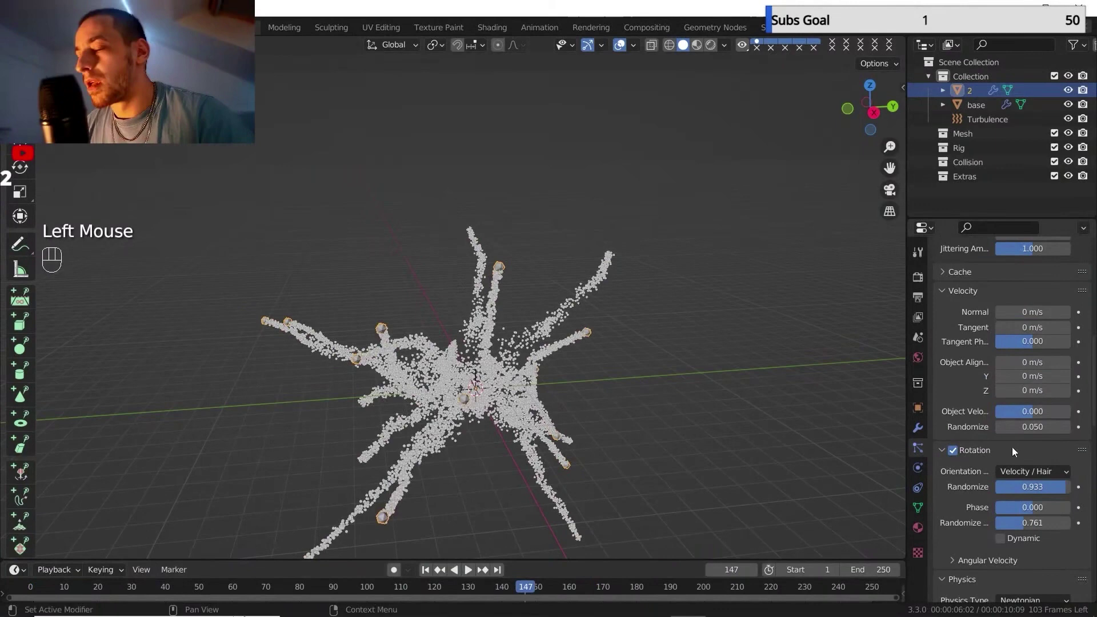
Set the Object Velocity of object 2's particles to 1.0 and replay the animation from the first frame.
scroll(1013, 447, up, 4)
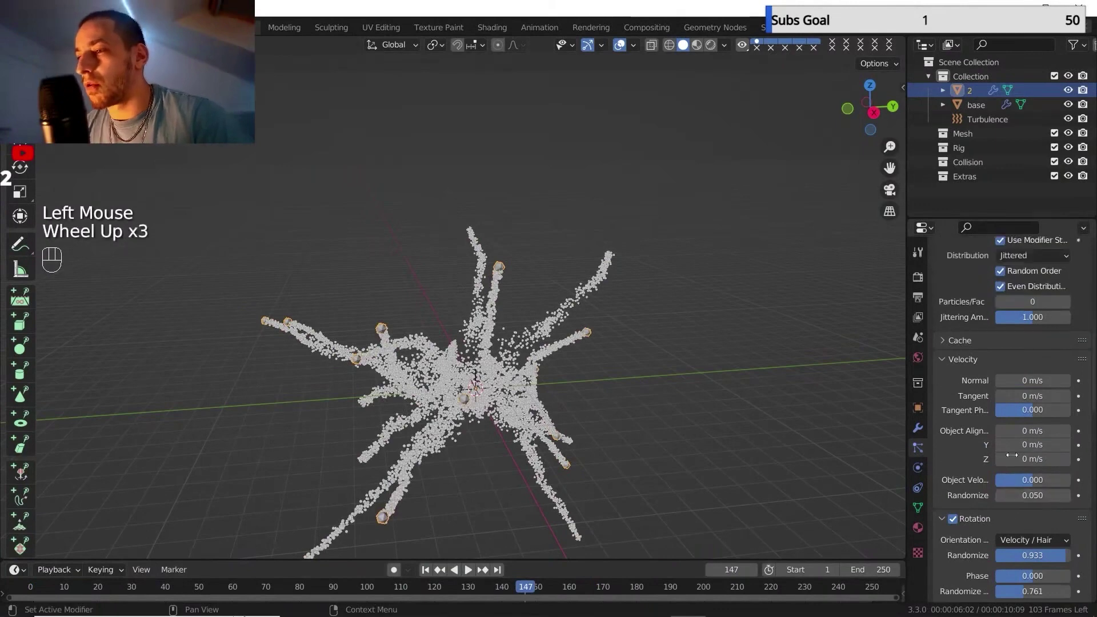
scroll(1003, 446, up, 5)
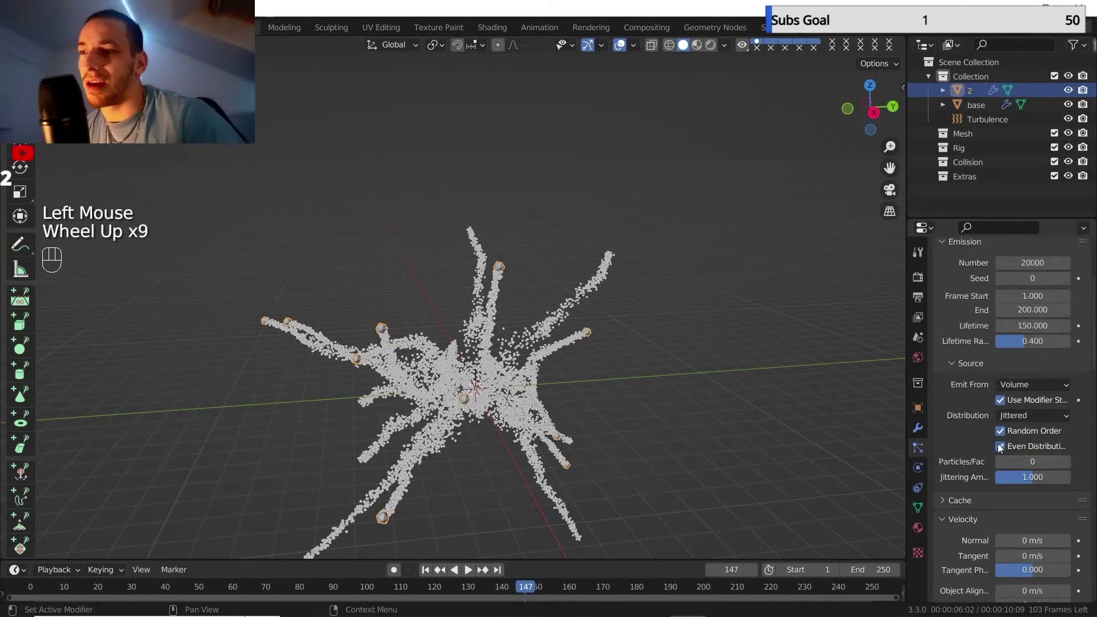
scroll(980, 440, down, 5)
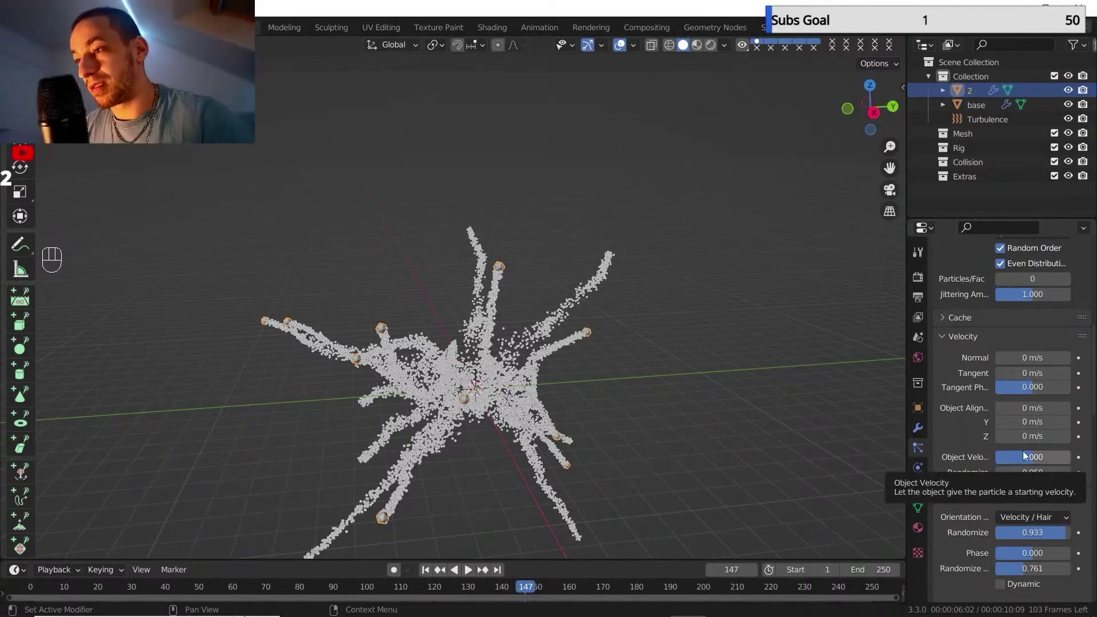
drag(1023, 456, 1035, 456)
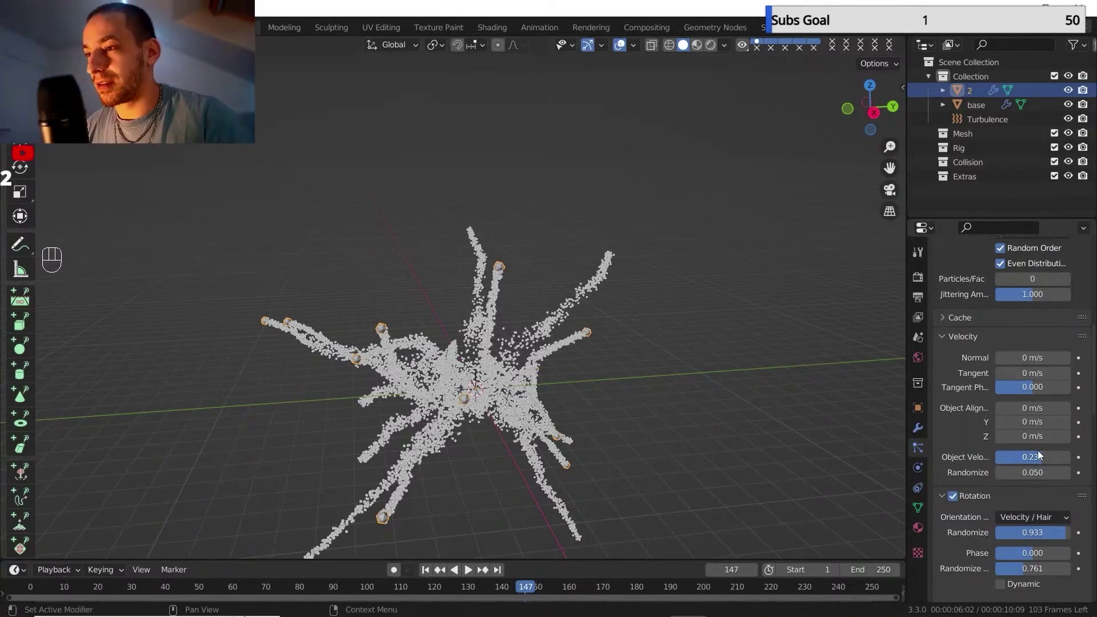
drag(1038, 455, 1066, 456)
click(426, 570)
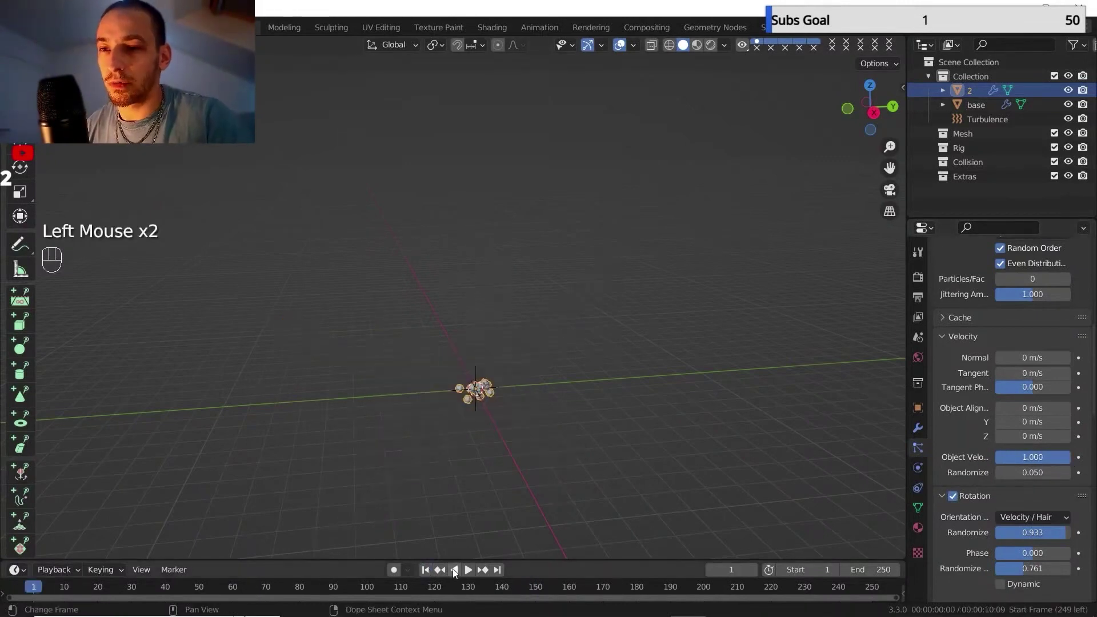
click(468, 570)
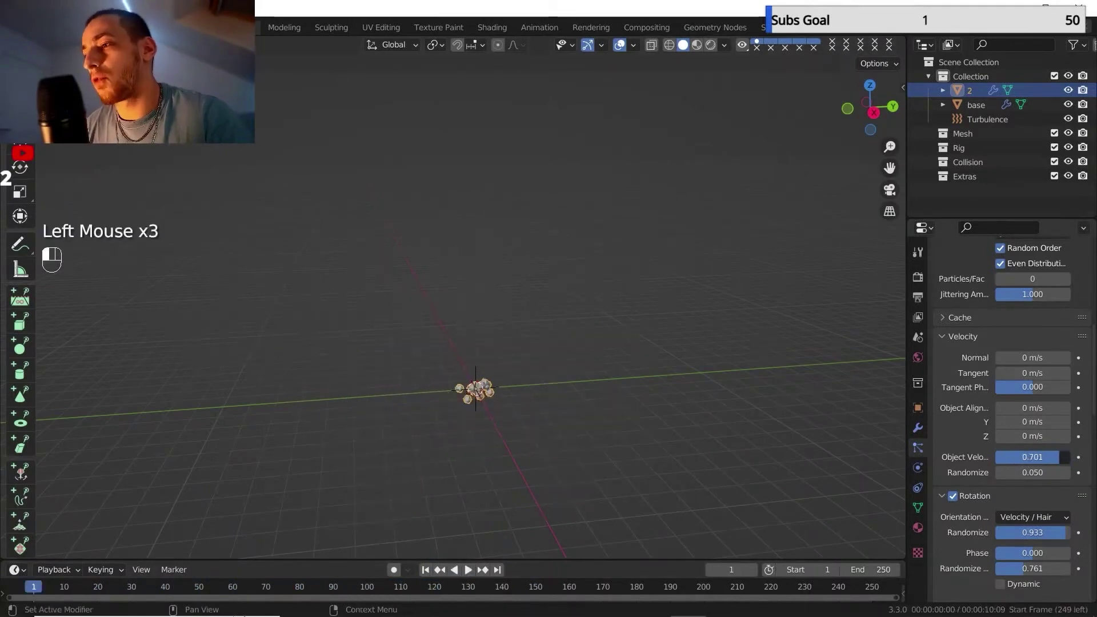
Set the Object Velocity of object 2's particles to 0.3.
drag(1060, 458, 1060, 457)
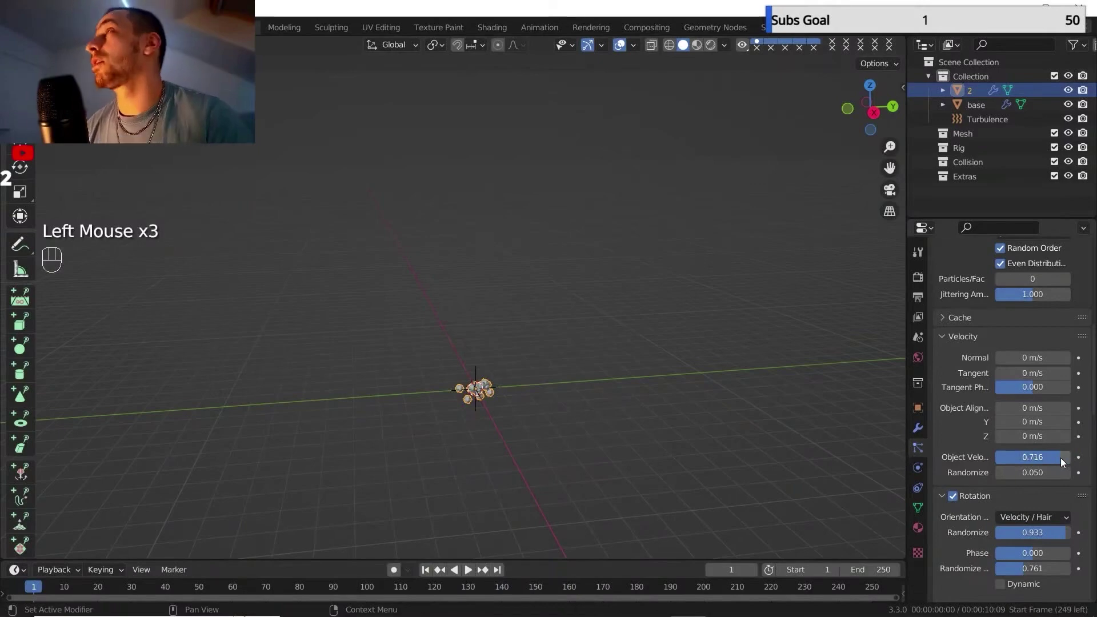
click(1030, 458)
key(BackSpace)
key(BackSpace)
key(BackSpace)
text(3)
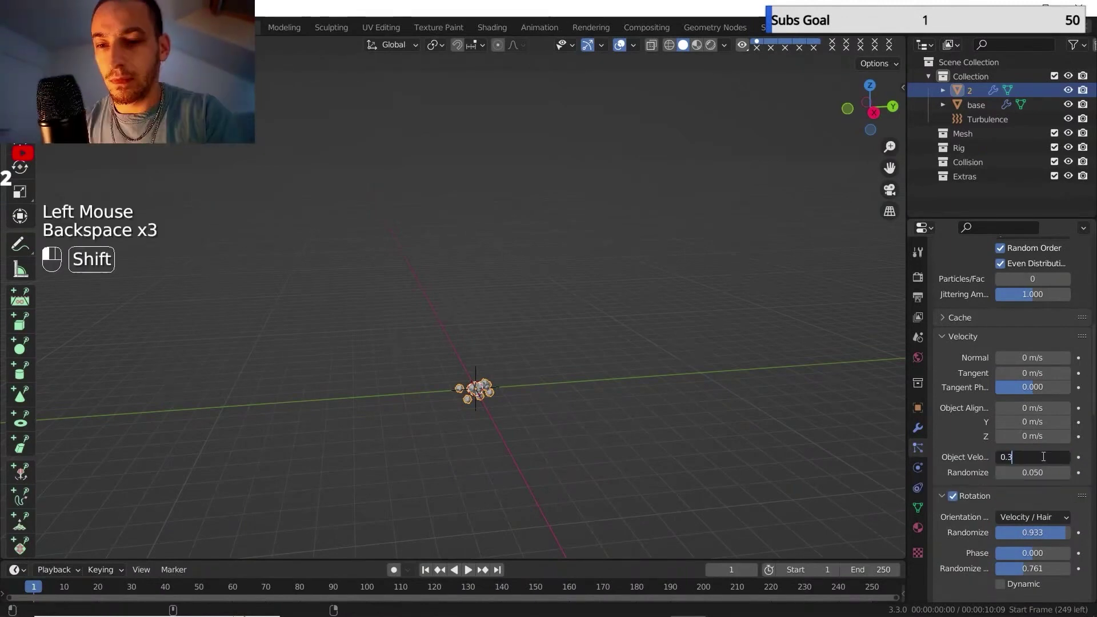
key(Return)
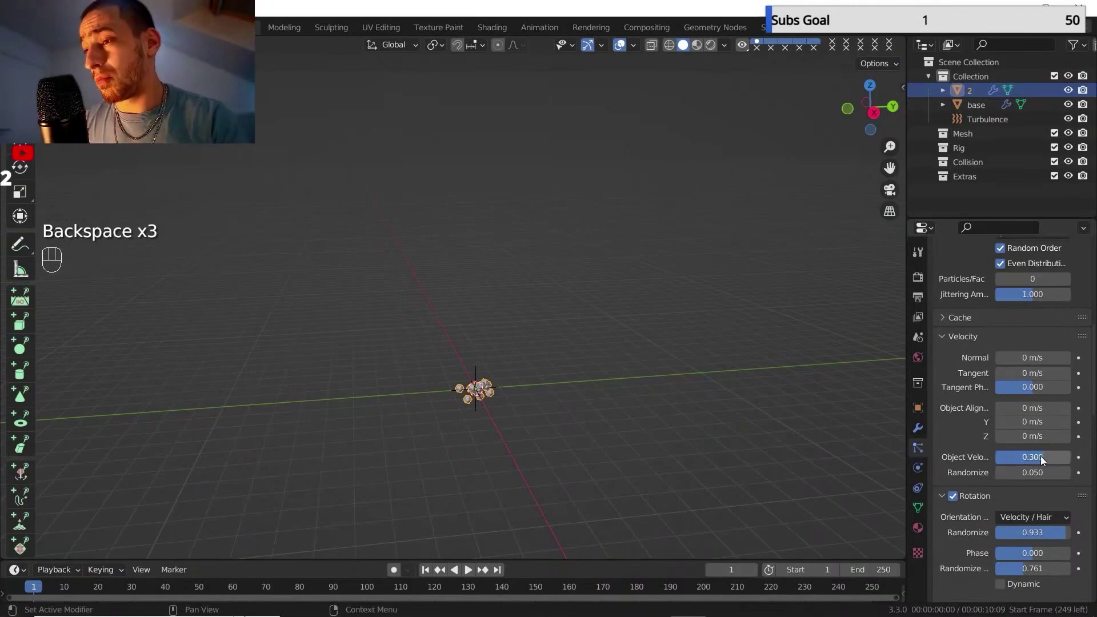
Replay the animation from the first frame and scrub back through the timeline to about frame 97 to inspect the particle spread.
click(427, 570)
click(469, 570)
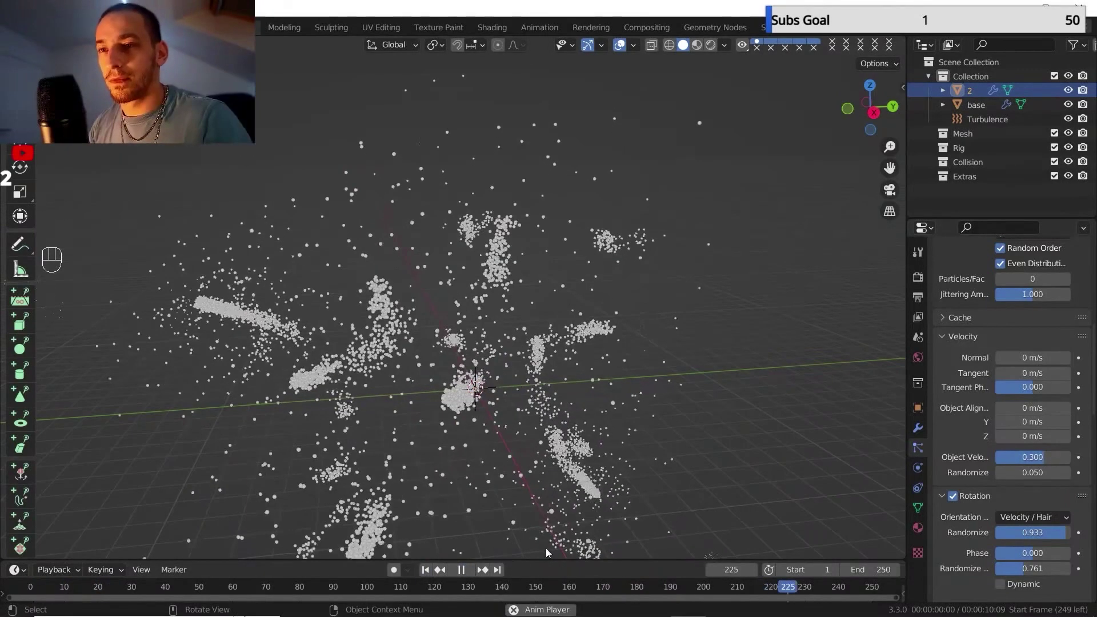
click(466, 589)
click(466, 589)
click(468, 588)
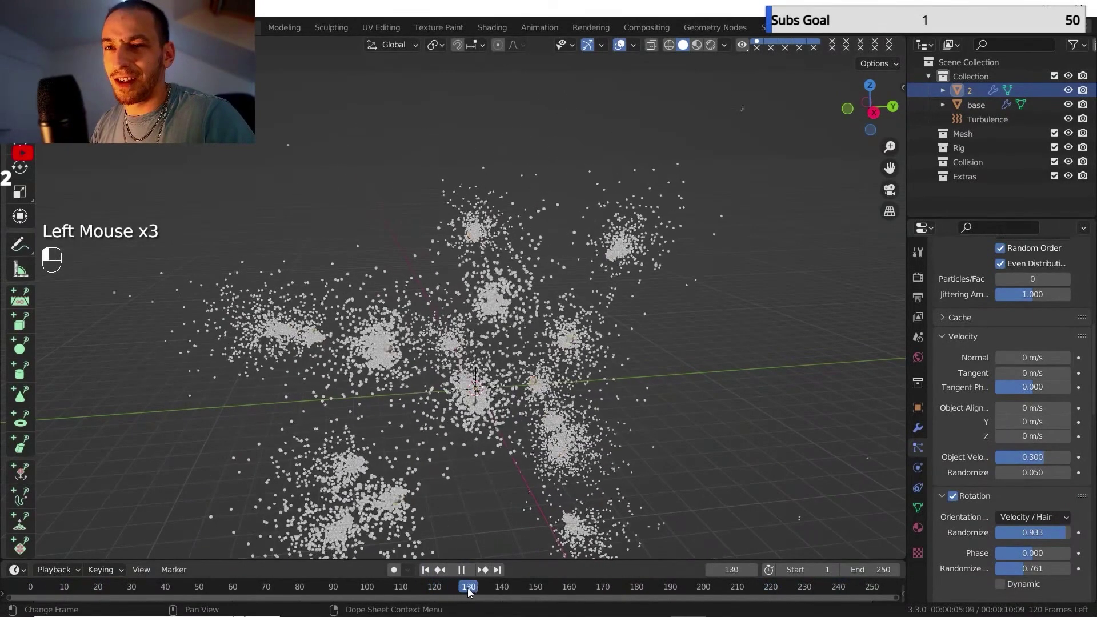
drag(468, 592, 359, 590)
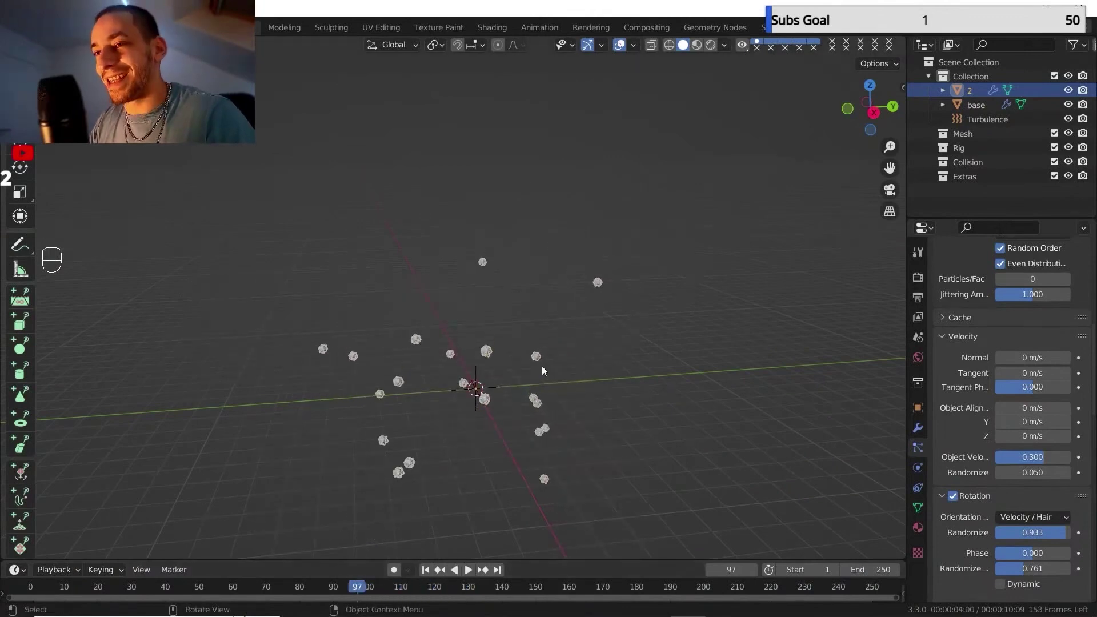
Set the Object Velocity of object 2's particles to 0.1, preview the animation, and return to the first frame.
click(1045, 458)
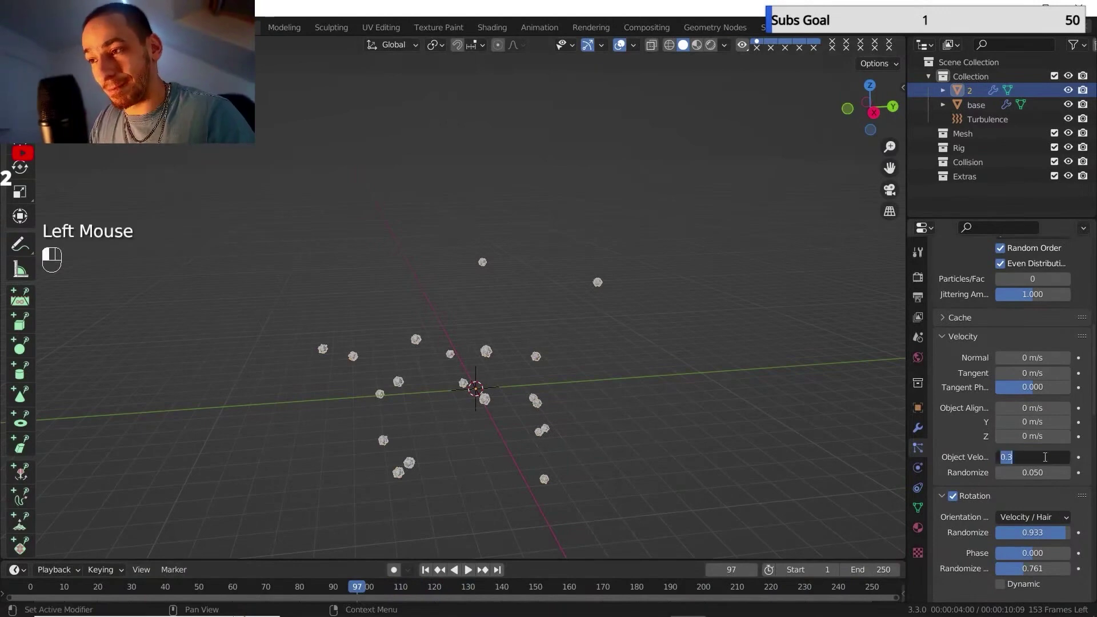
key(BackSpace)
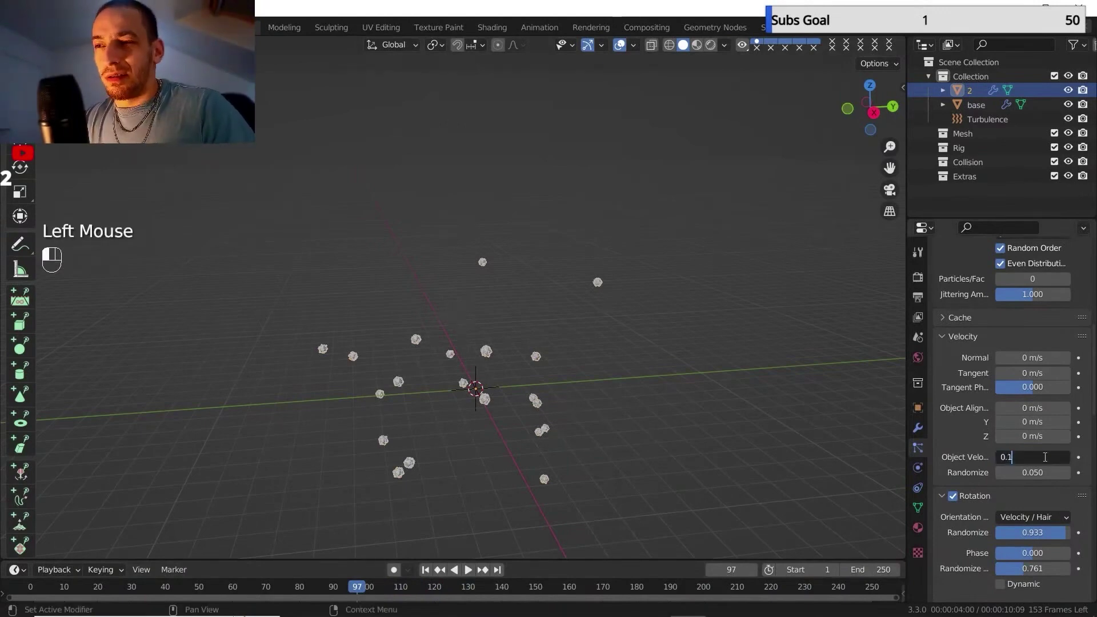
key(Return)
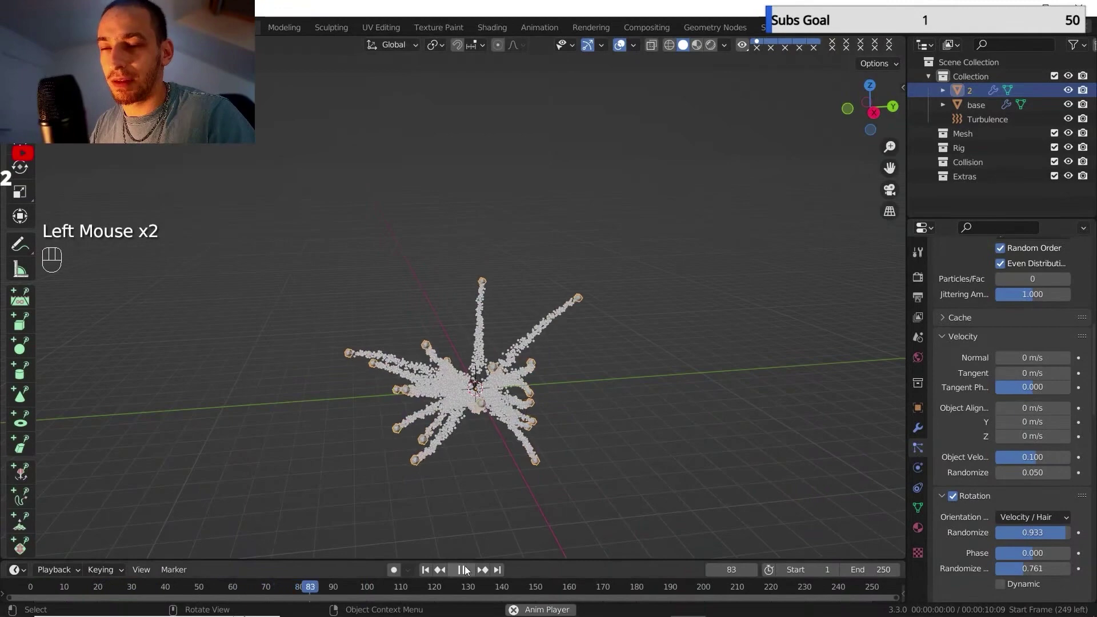
click(464, 570)
click(424, 570)
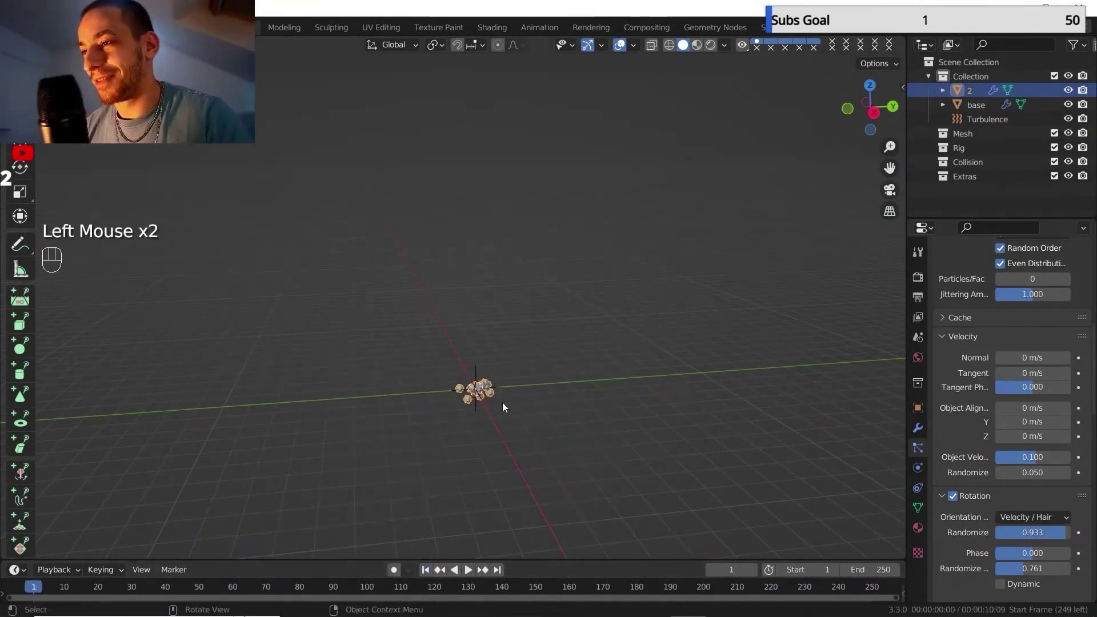
Create a new collection named 1 in the Collection Manager.
scroll(504, 407, up, 1)
shift+middle_drag(504, 406, 458, 333)
scroll(975, 389, down, 8)
scroll(975, 386, up, 1)
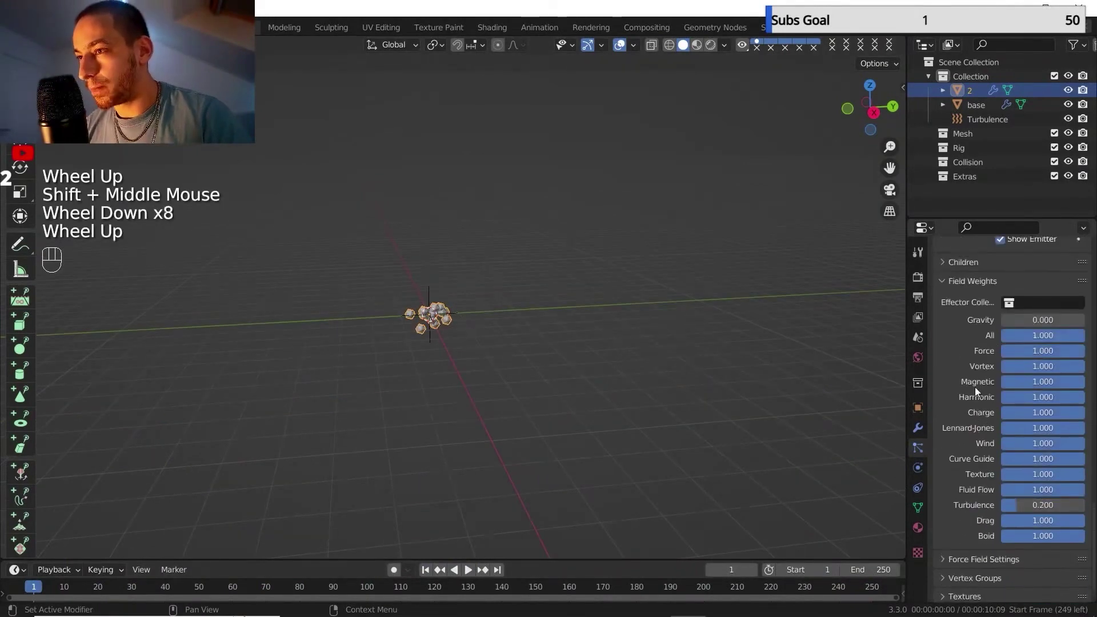
scroll(975, 386, up, 1)
shift+middle_drag(580, 297, 557, 334)
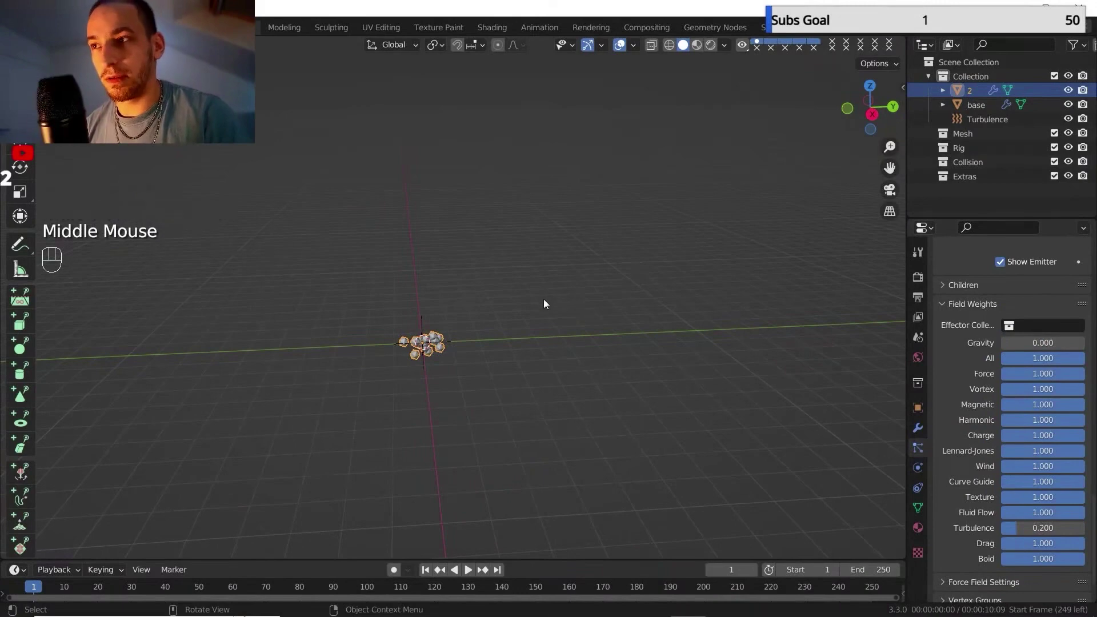
key(m)
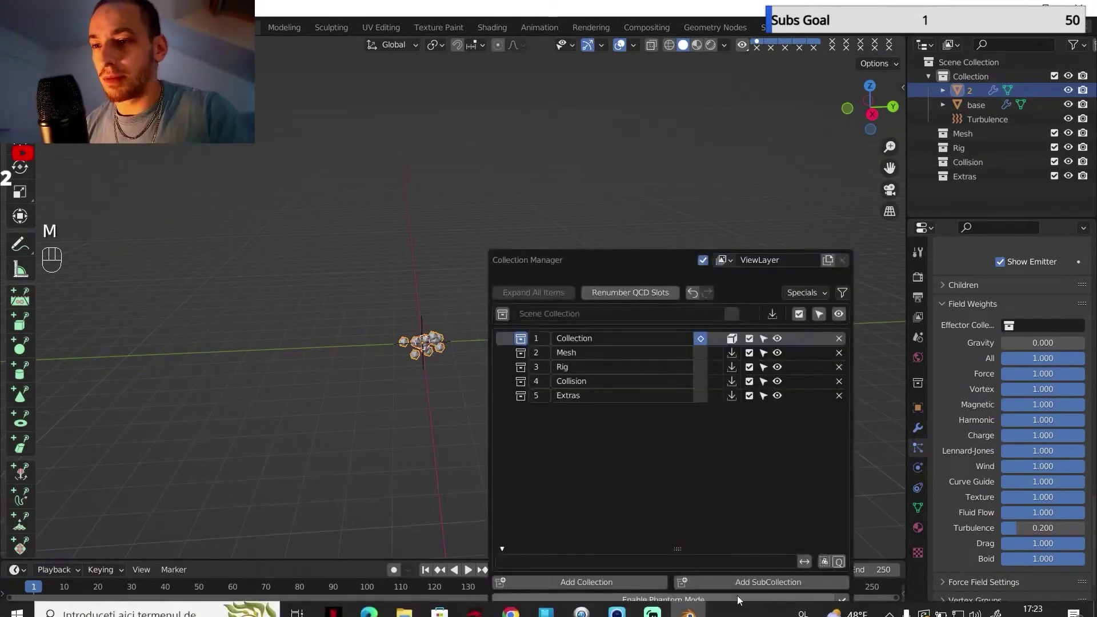
click(647, 580)
click(615, 409)
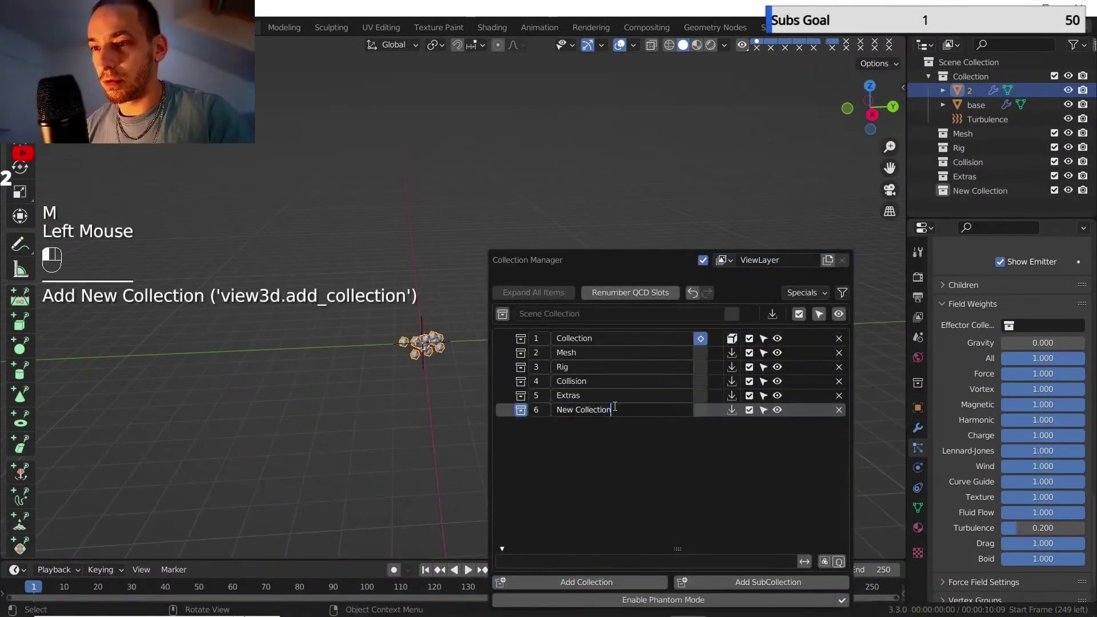
key(shift)
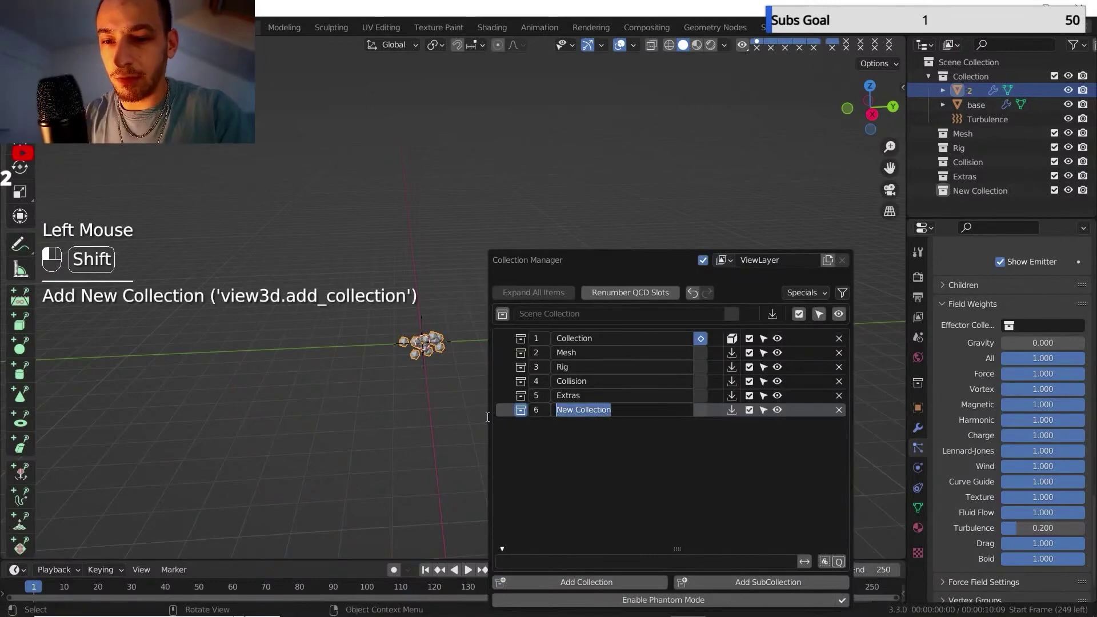
text(1)
key(Return)
Move the Turbulence force field into collection 1.
key(m)
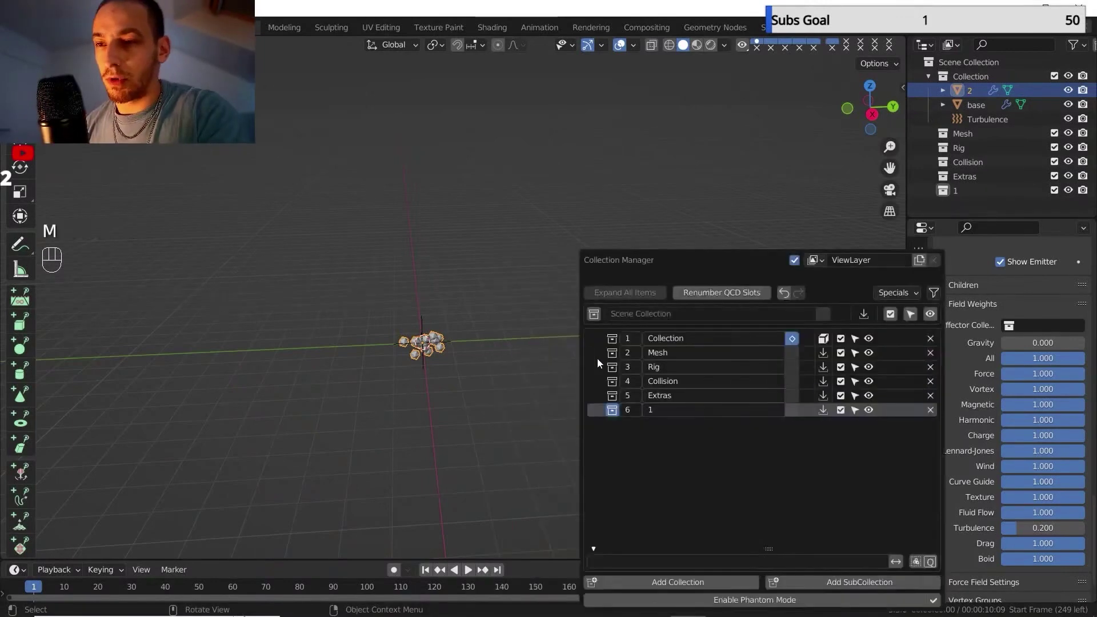
click(984, 118)
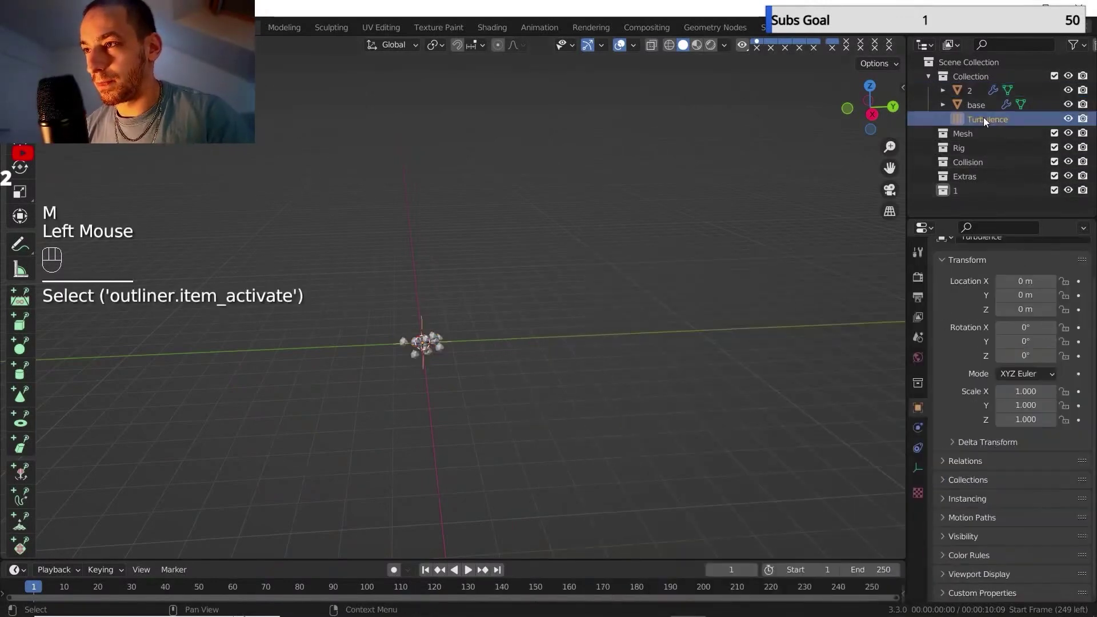
key(m)
click(921, 411)
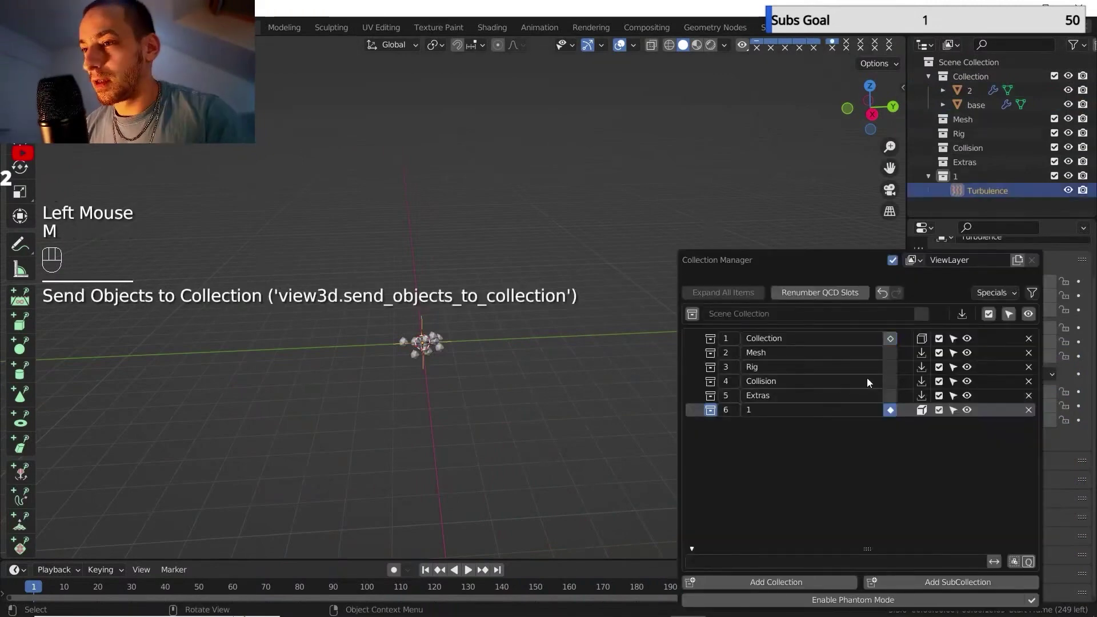
Set collection 1 as the Effector Collection in the field weights of the base object's particles.
click(975, 105)
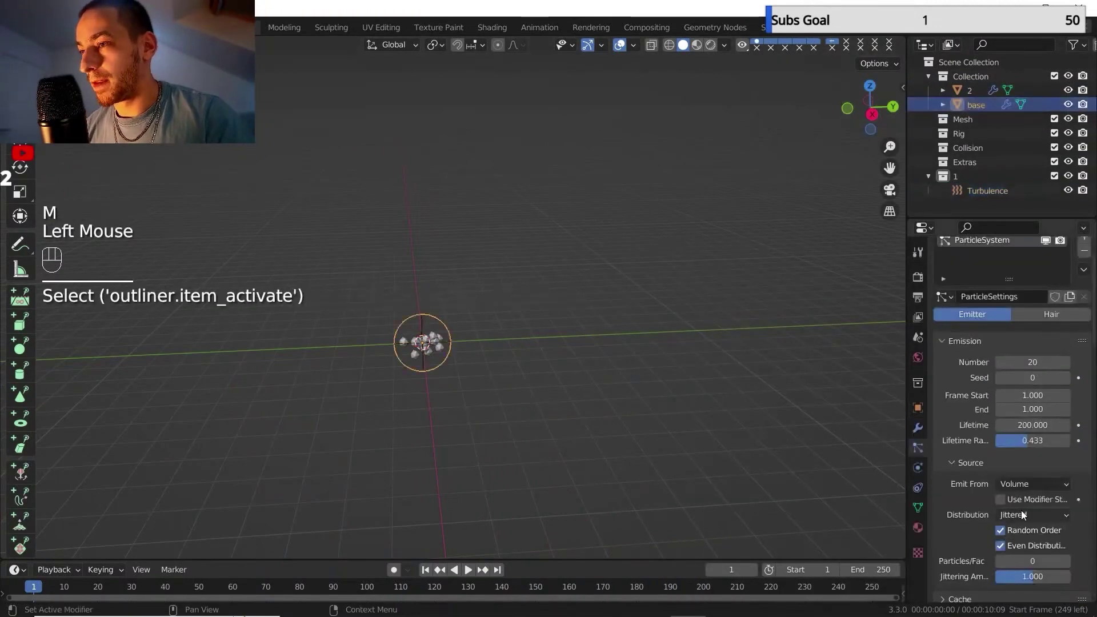
scroll(997, 487, down, 7)
scroll(997, 486, down, 3)
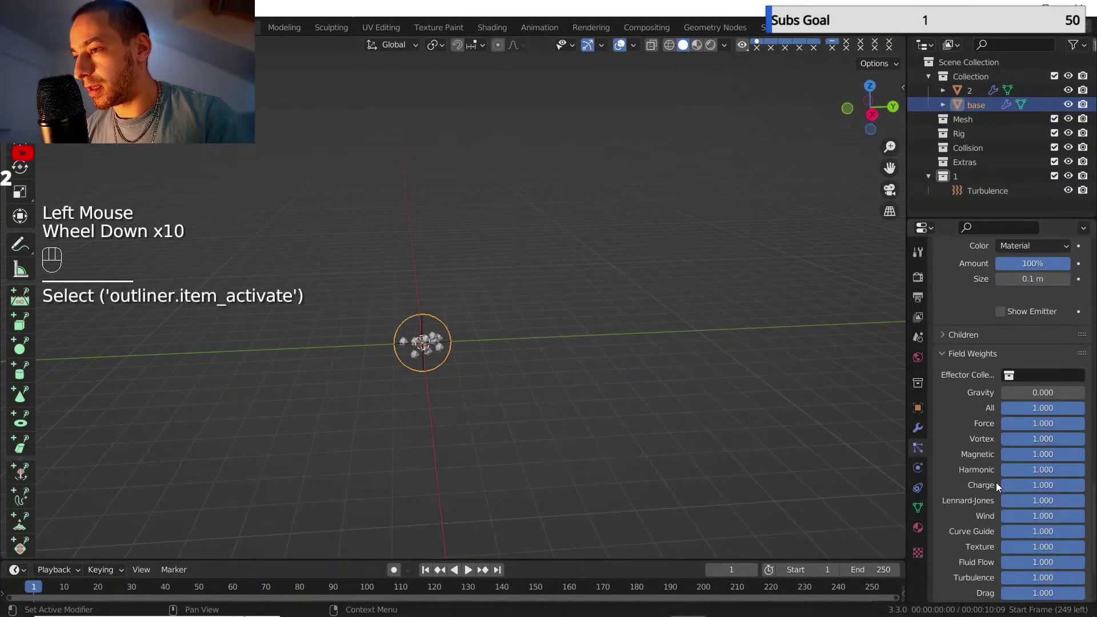
click(1023, 376)
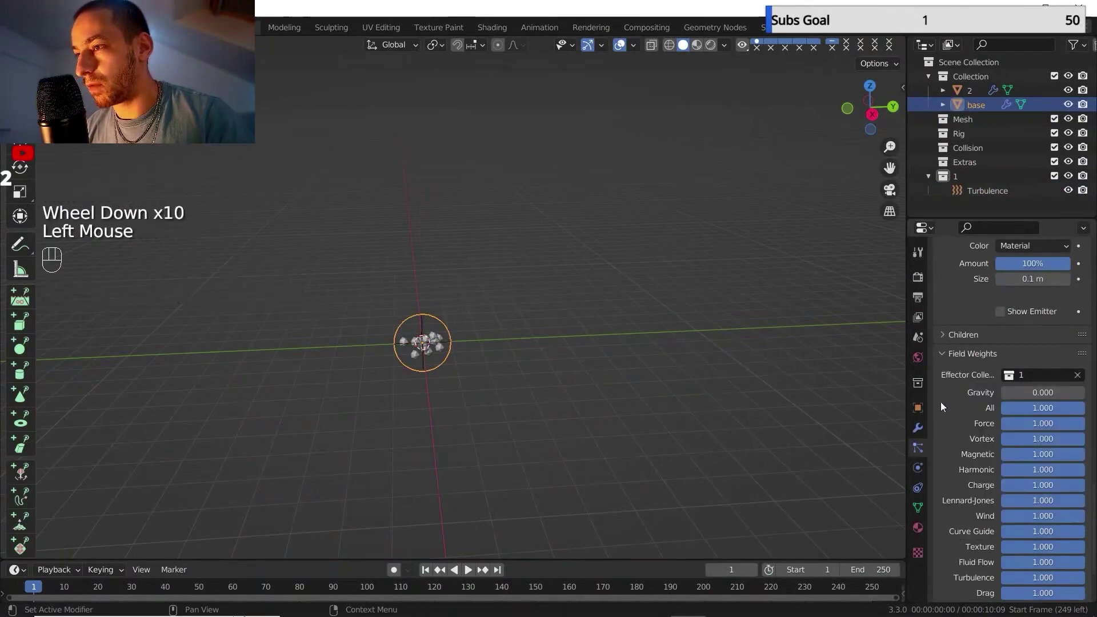
Add a second Turbulence force field to the scene for object 2's particles.
click(970, 91)
key(shift+a)
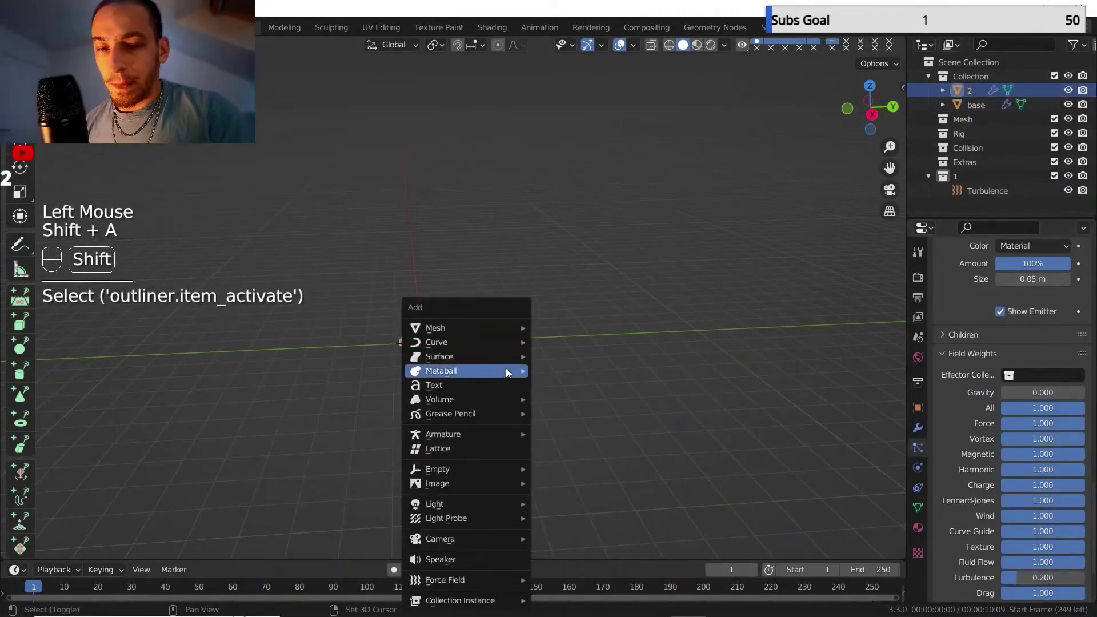
mouse_move(503, 580)
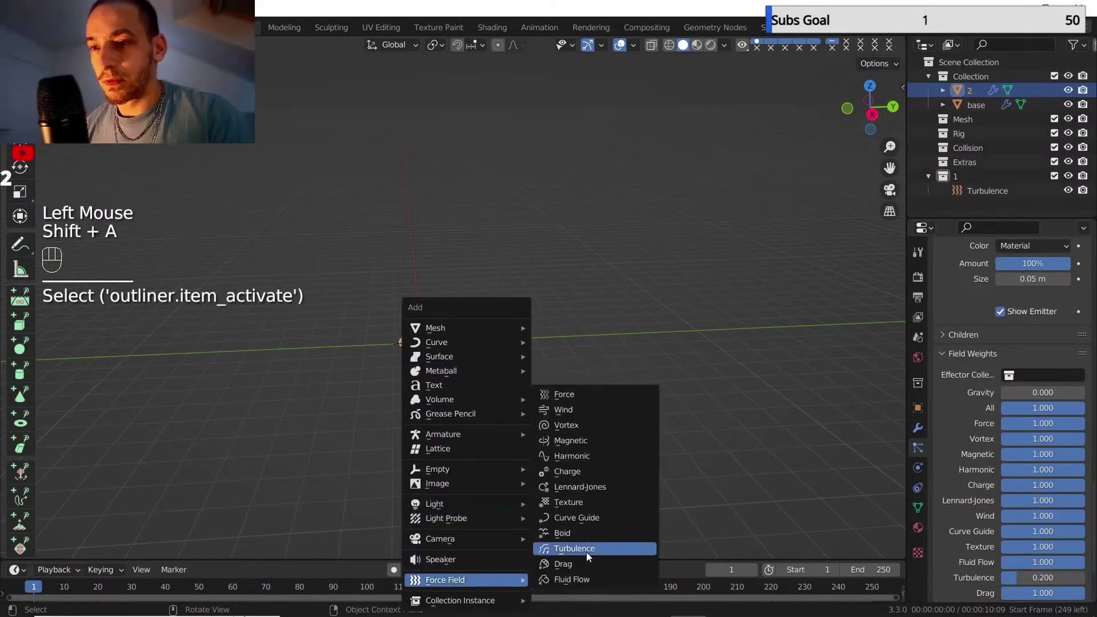
click(586, 550)
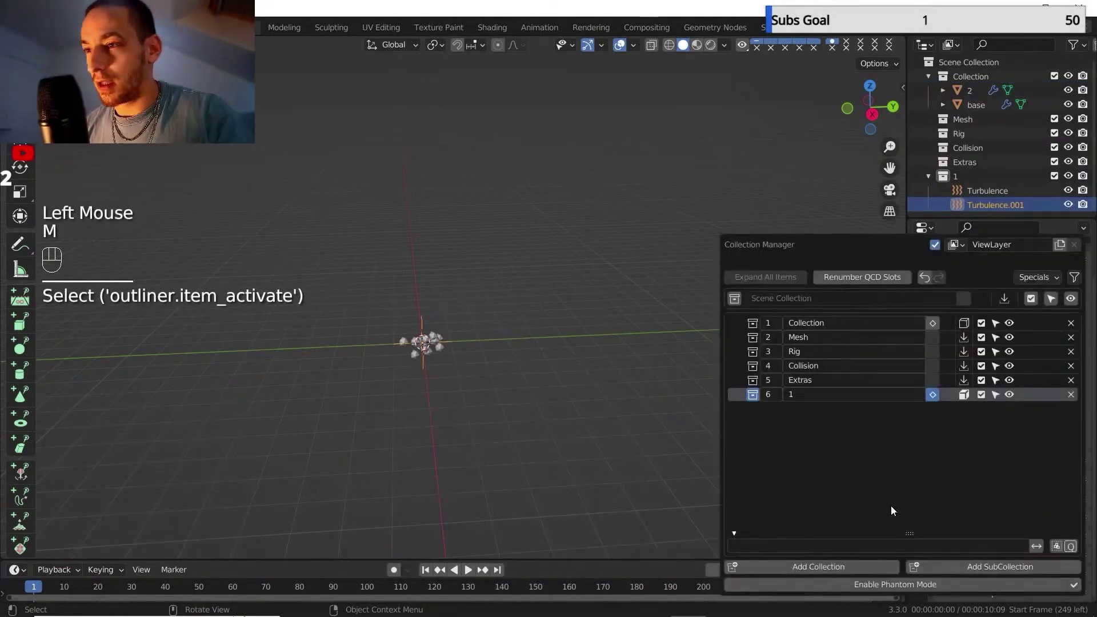
Create a new collection named 2 and move the second Turbulence field into it.
click(830, 564)
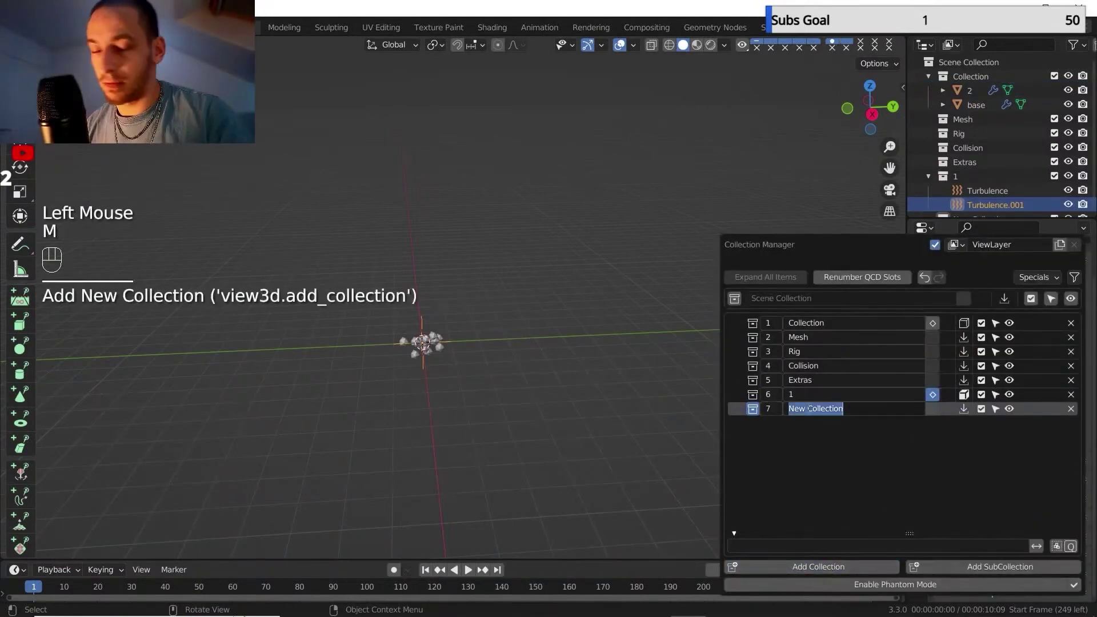
text(2)
click(932, 409)
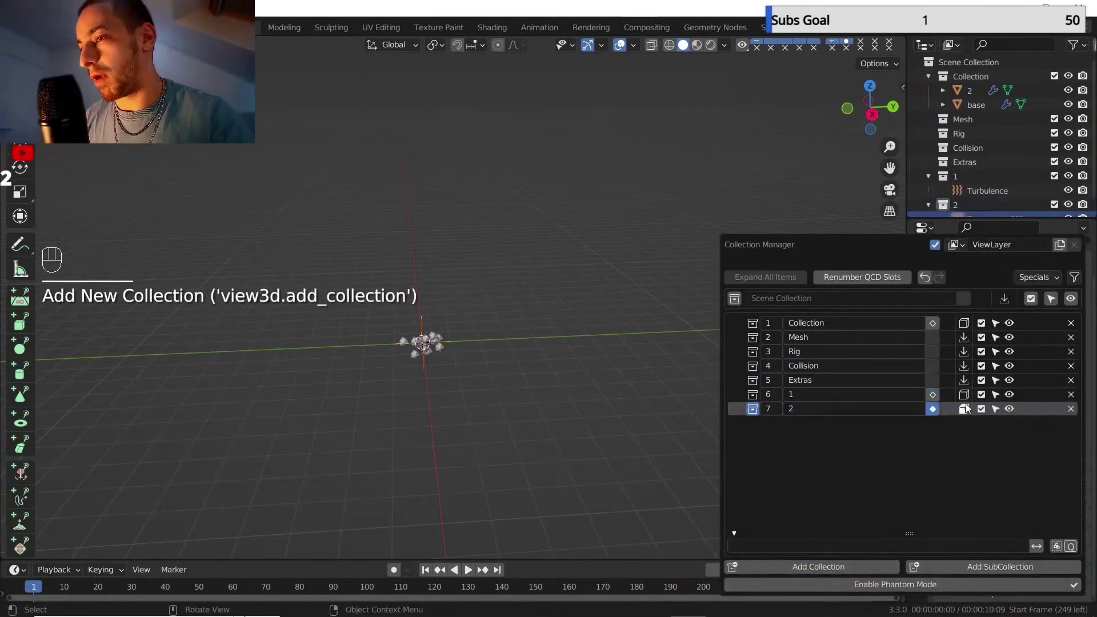
scroll(971, 189, down, 2)
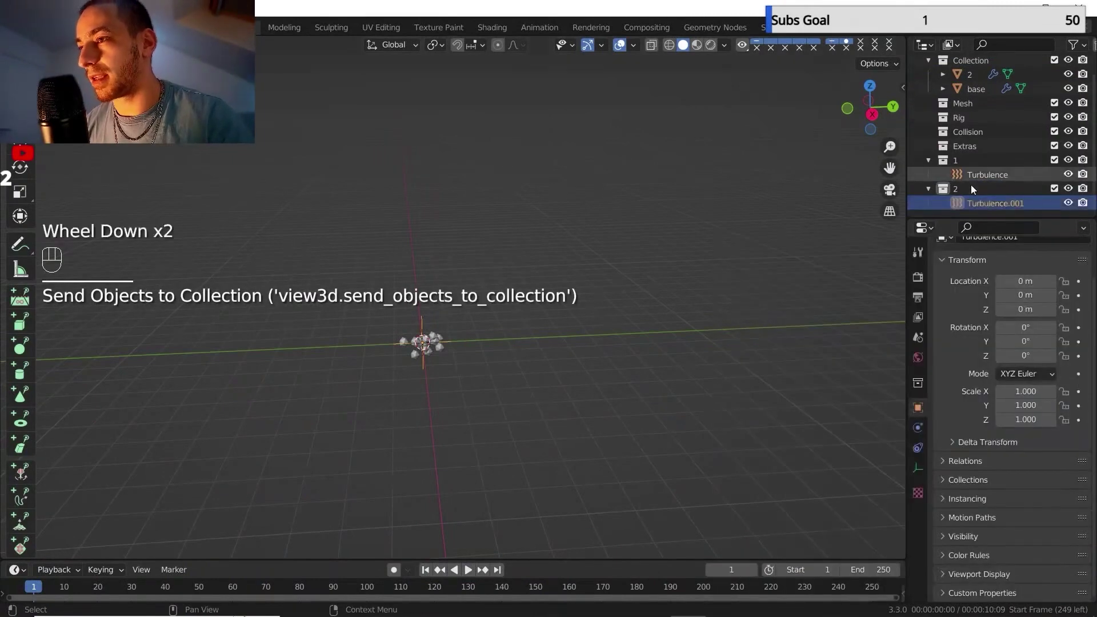
Set the second Turbulence field's Strength to 2.4 and its Size to 0.24.
click(918, 427)
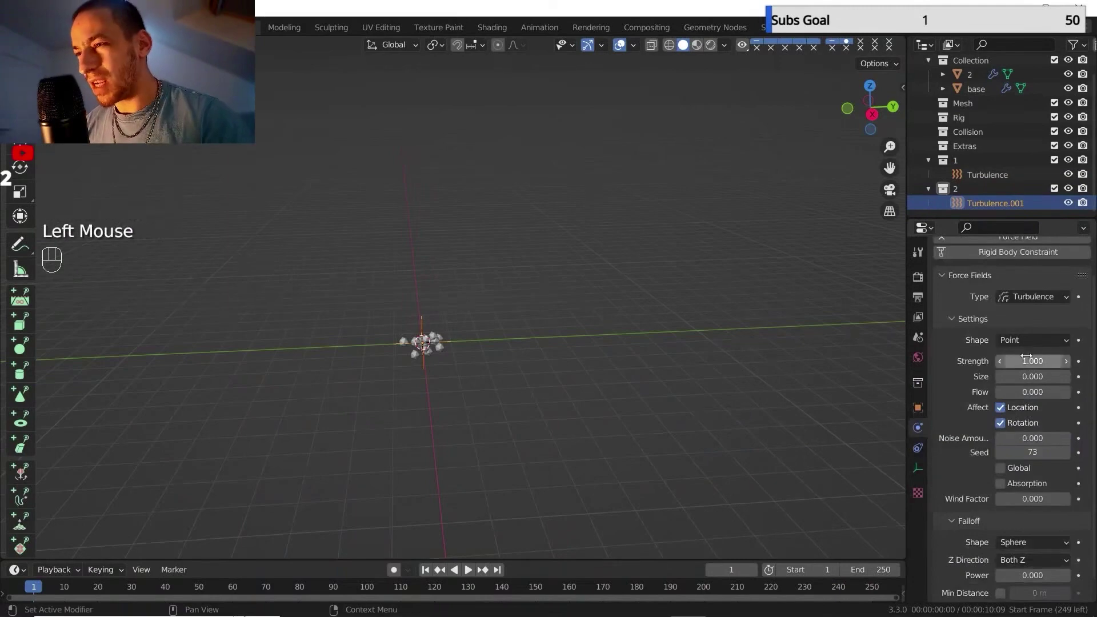
click(1032, 361)
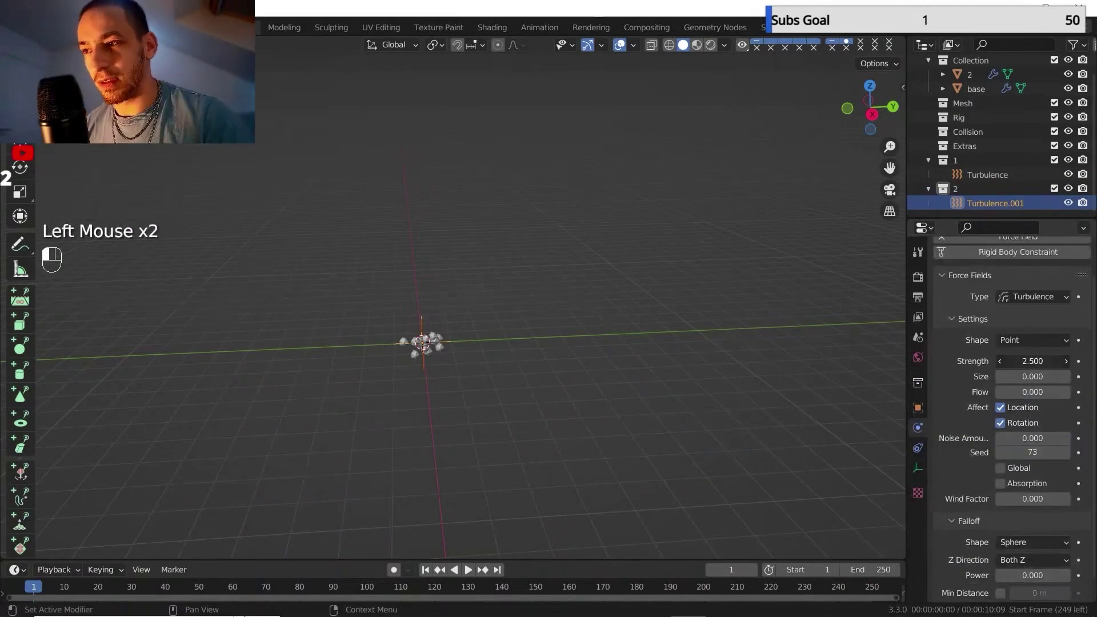
drag(1028, 359, 1022, 360)
mouse_move(1029, 377)
mouse_down()
mouse_move(1045, 377)
mouse_move(1032, 376)
mouse_up()
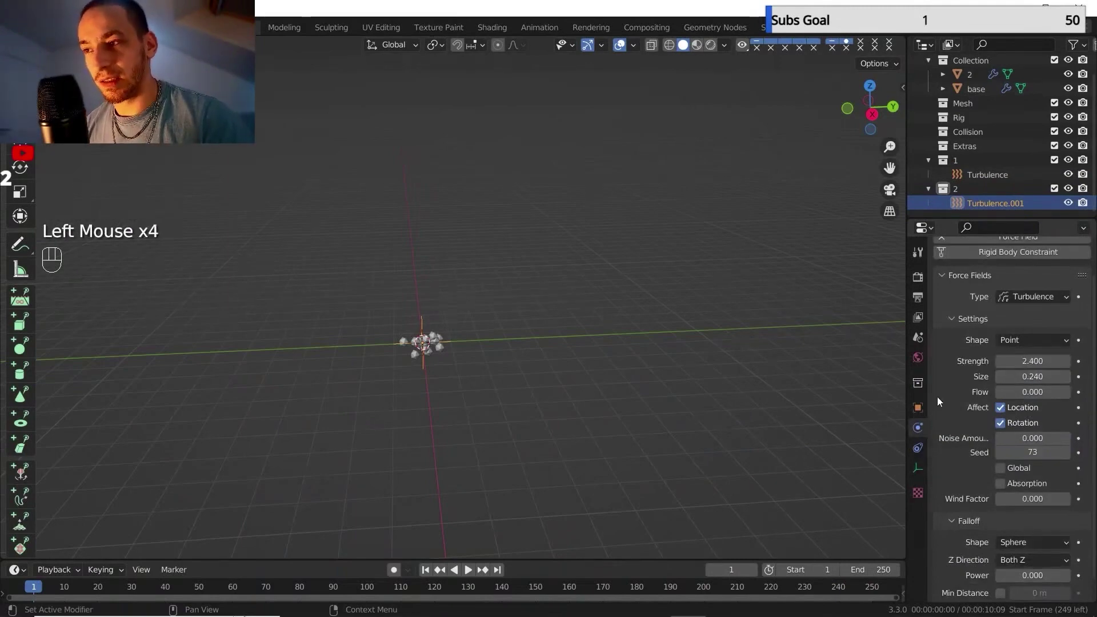
Set collection 2 as the Effector Collection in the field weights of object 2's particles.
click(962, 75)
click(920, 449)
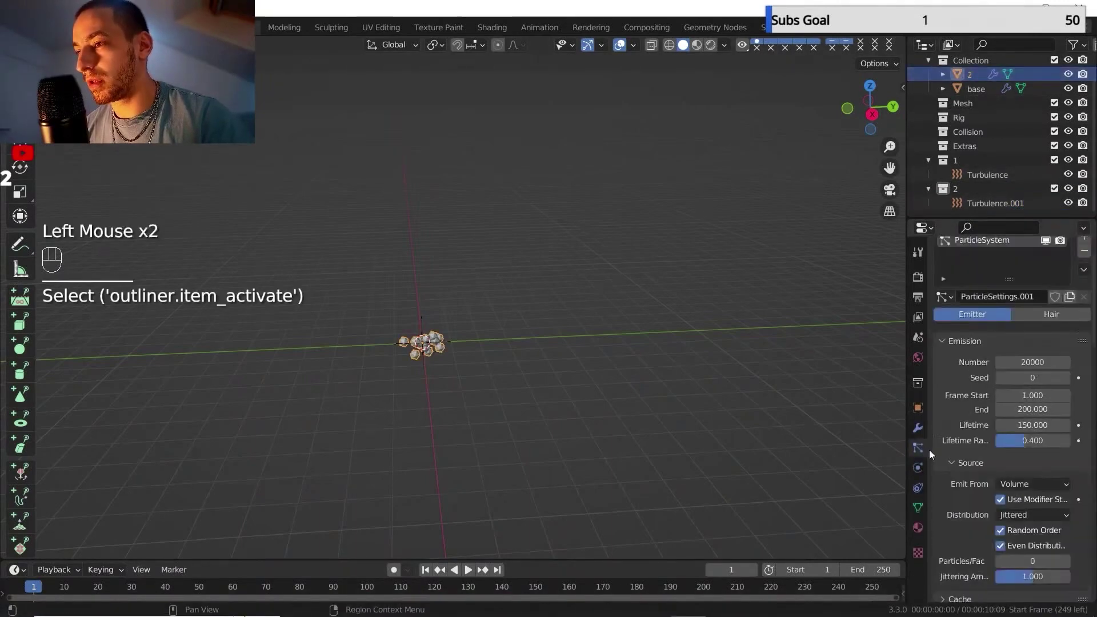
scroll(973, 481, down, 10)
scroll(969, 475, down, 4)
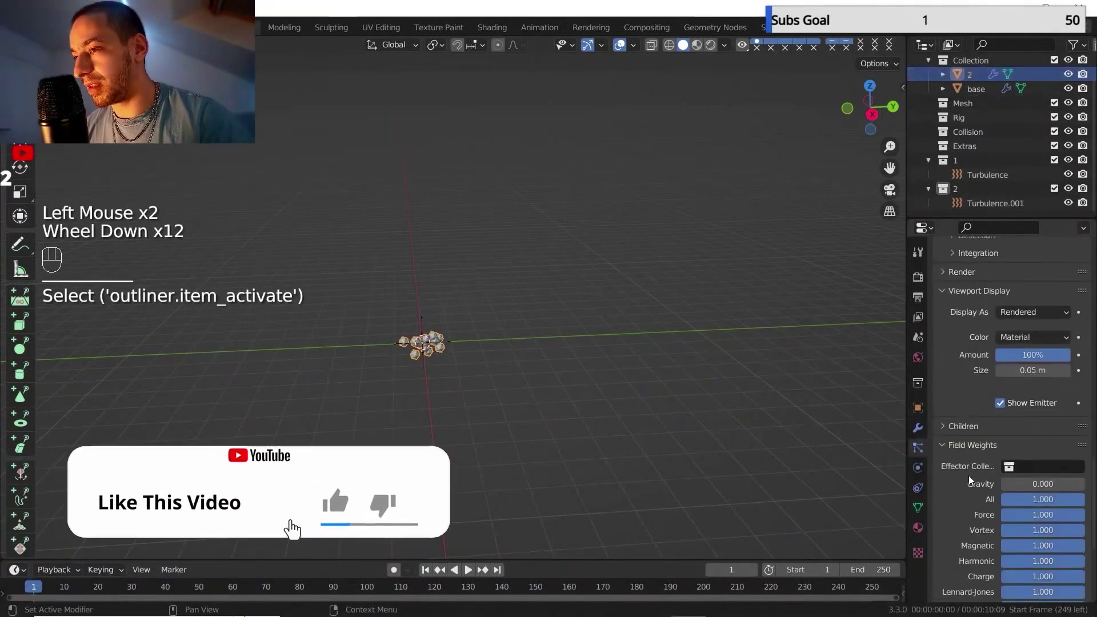
click(1028, 398)
click(957, 433)
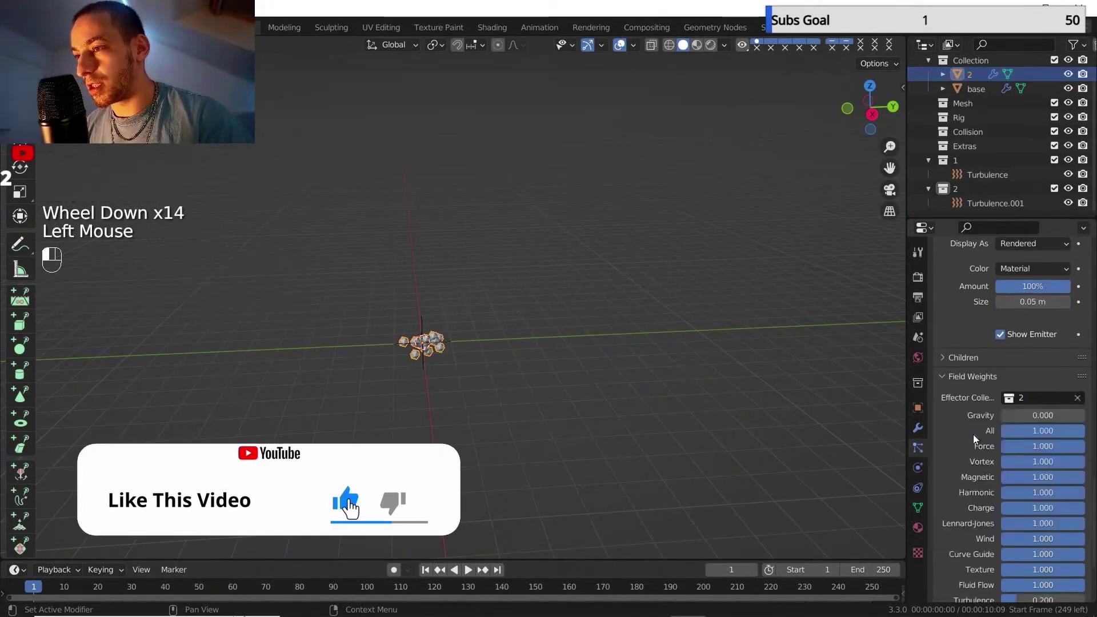
Set the Turbulence field weight of object 2's particles to 0.7 and replay the animation from the first frame.
click(468, 571)
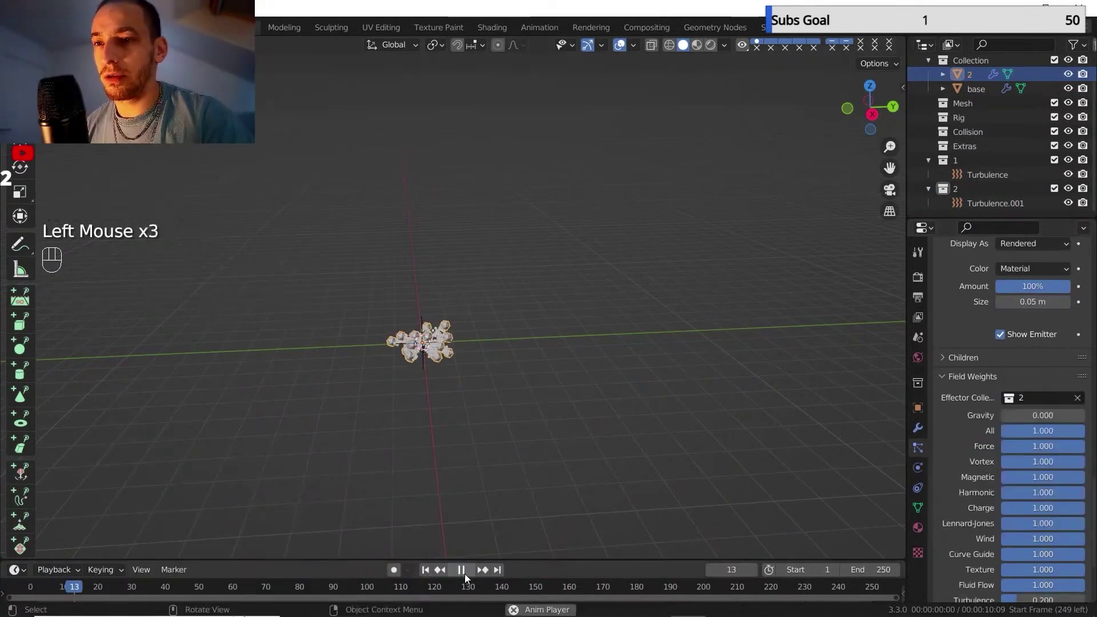
scroll(1040, 486, down, 3)
click(1051, 486)
key(BackSpace)
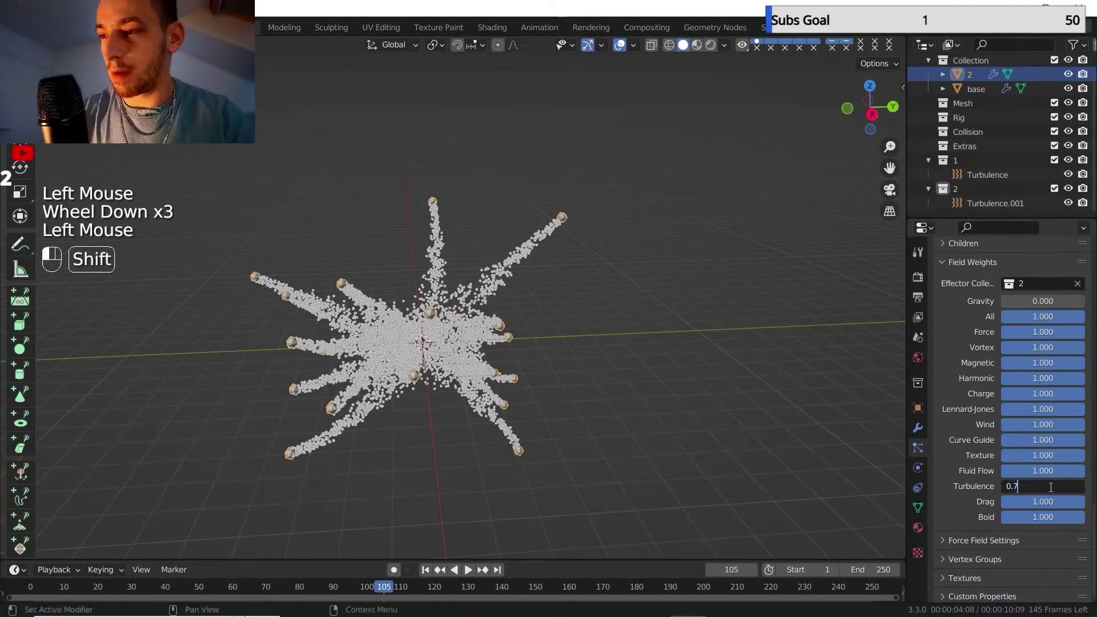
text(7)
key(Return)
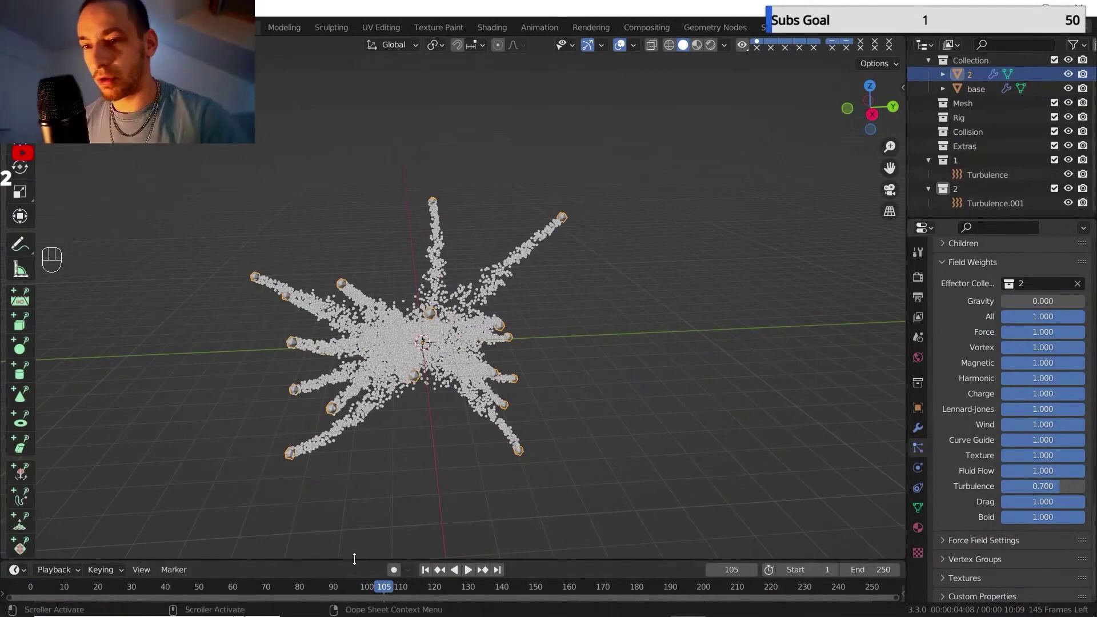
click(422, 570)
click(468, 572)
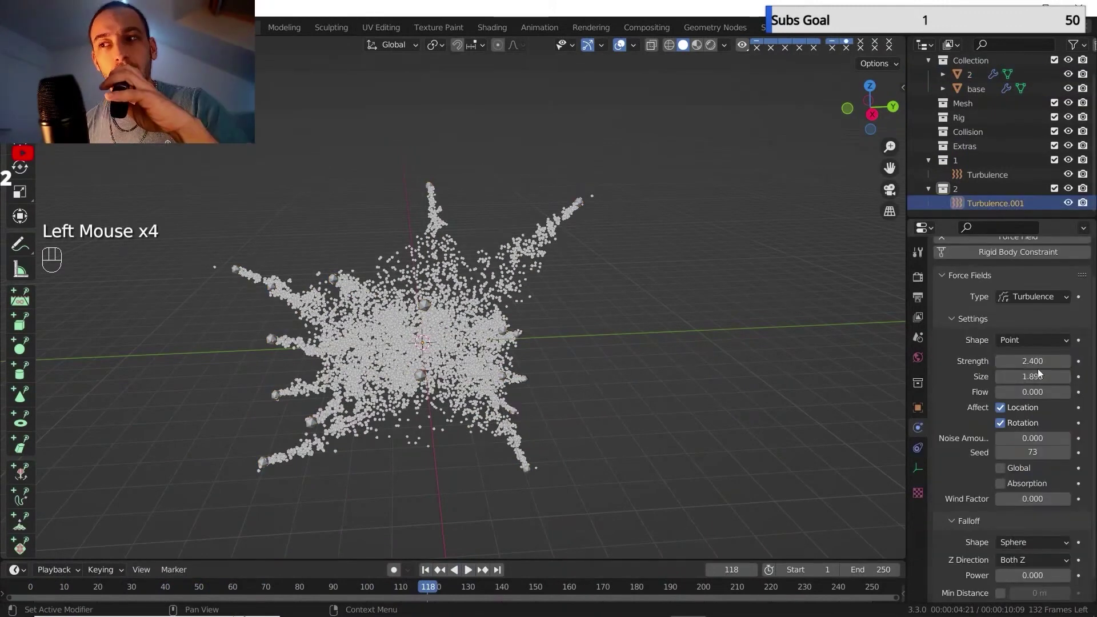
Set the Strength of the Turbulence field in collection 2 to 0.5 and its Size to about 3.06.
double_click(1033, 361)
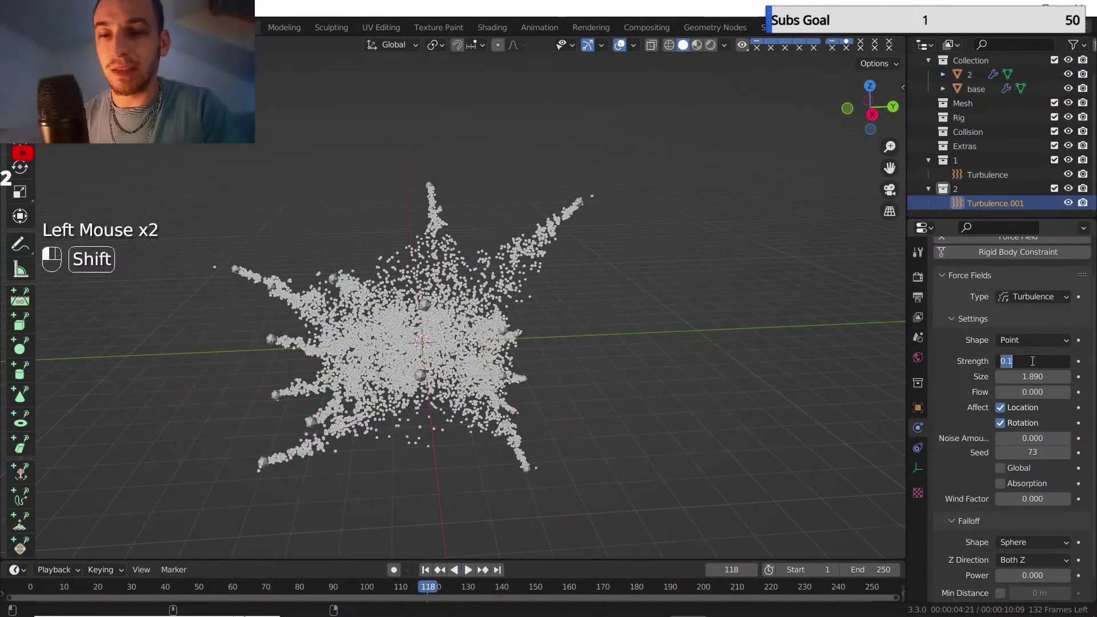
text(0.5)
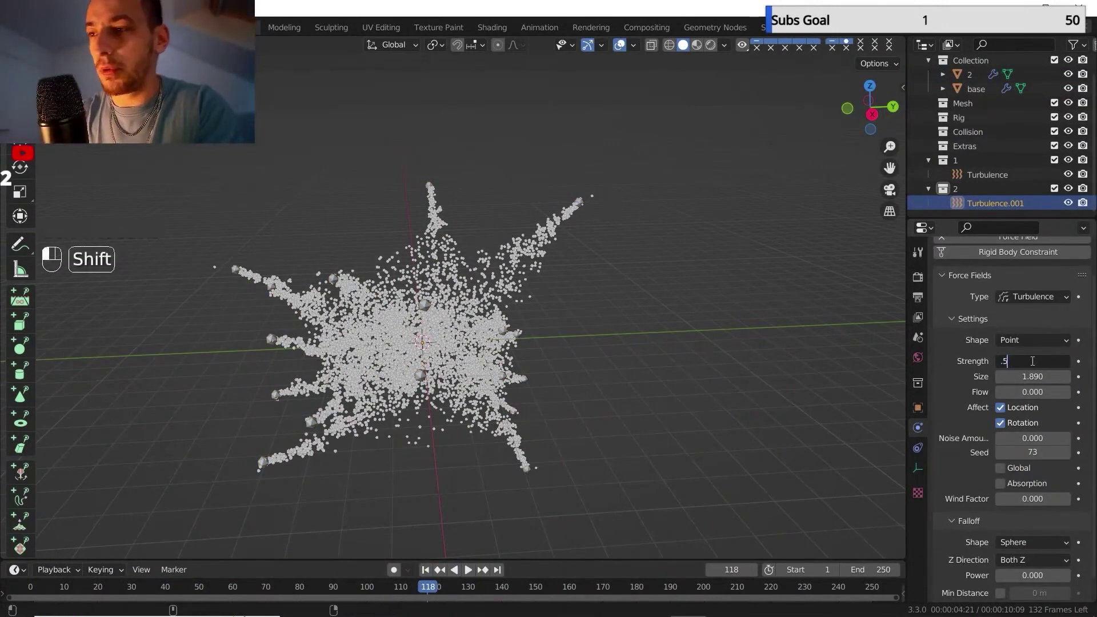
key(Return)
drag(1033, 377, 1052, 376)
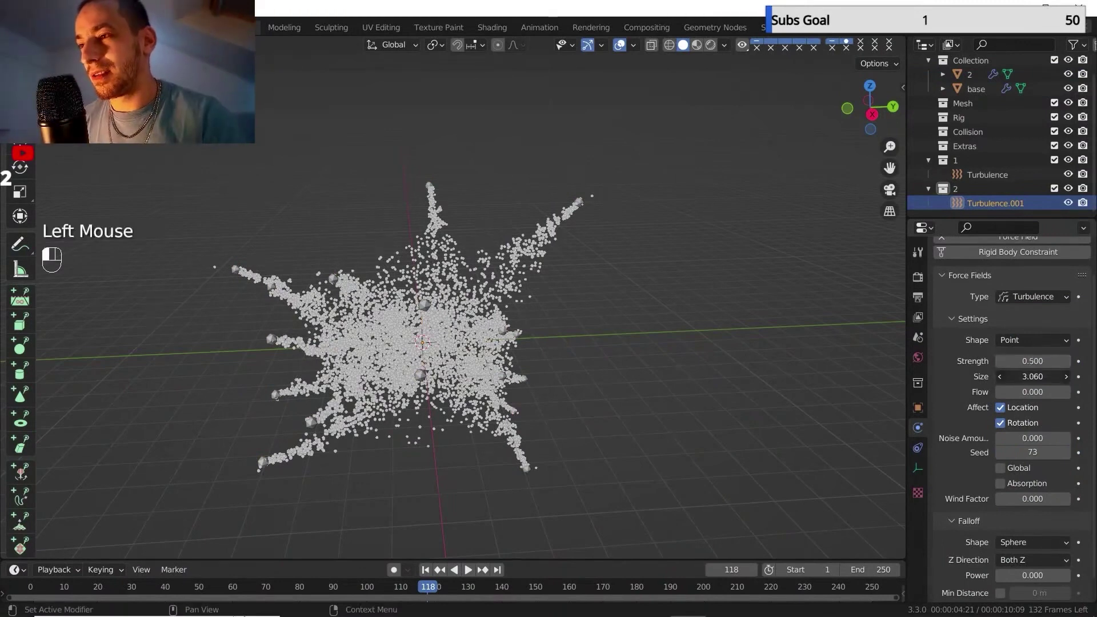
Replay the animation from the first frame and examine the shape of the particle trails from several angles.
click(961, 71)
click(426, 570)
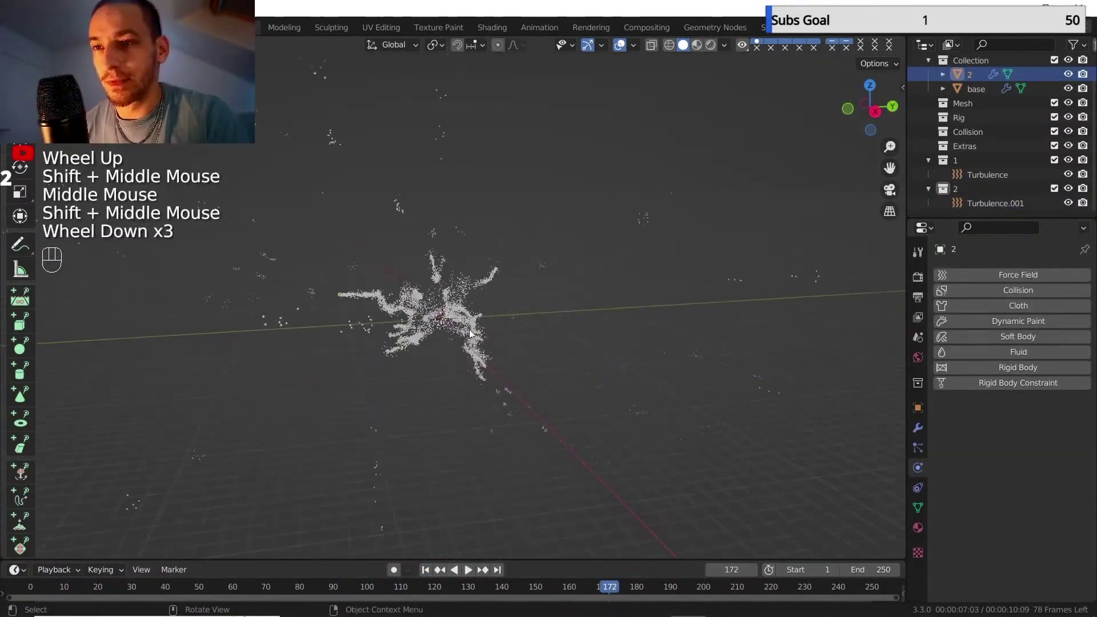
middle_drag(470, 332, 387, 242)
scroll(497, 360, down, 1)
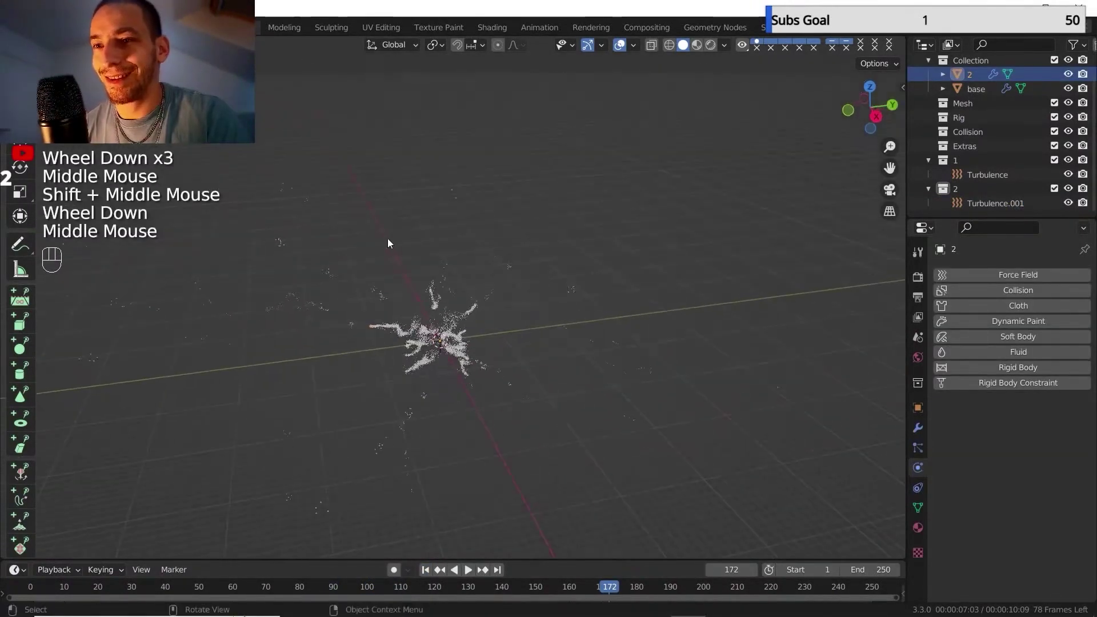
scroll(434, 340, up, 3)
shift+middle_drag(435, 341, 456, 290)
scroll(465, 282, up, 1)
shift+scroll(465, 283, up, 1)
mouse_move(456, 291)
middle_down()
mouse_move(436, 301)
mouse_move(465, 289)
middle_up()
scroll(469, 300, up, 1)
Open object 2's particle settings and inspect its particle trails at closer range.
click(970, 74)
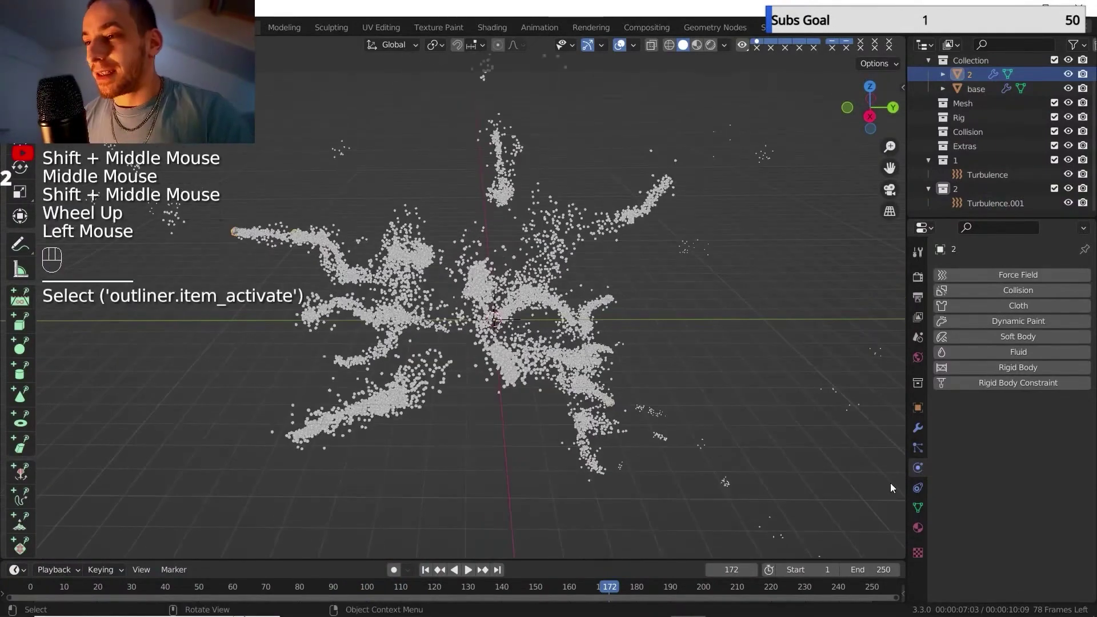
click(917, 449)
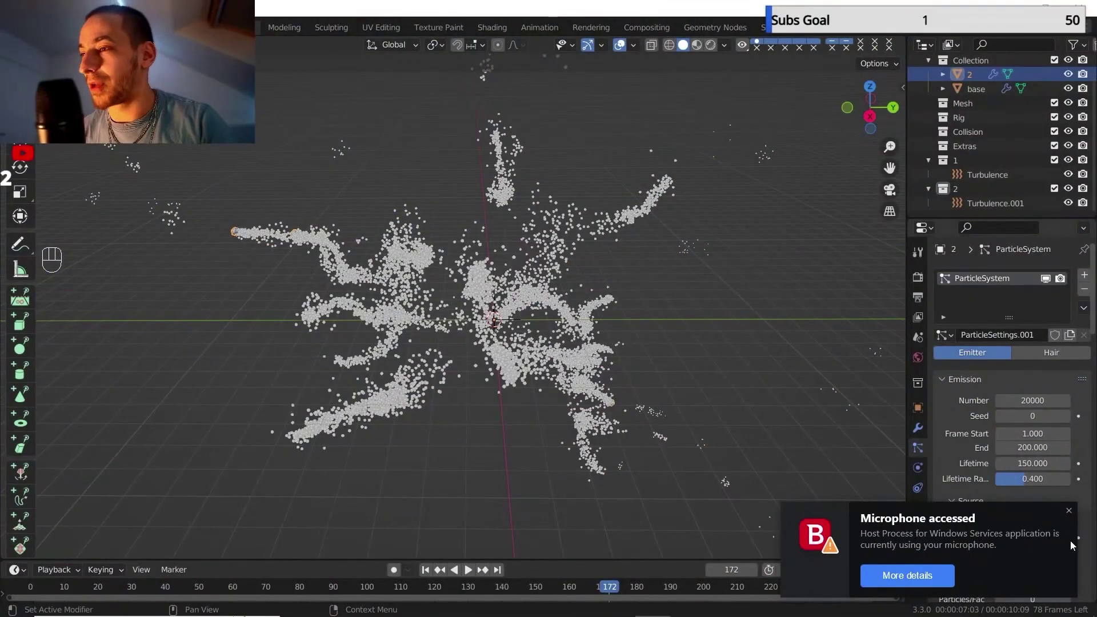
scroll(591, 325, down, 2)
scroll(592, 325, up, 2)
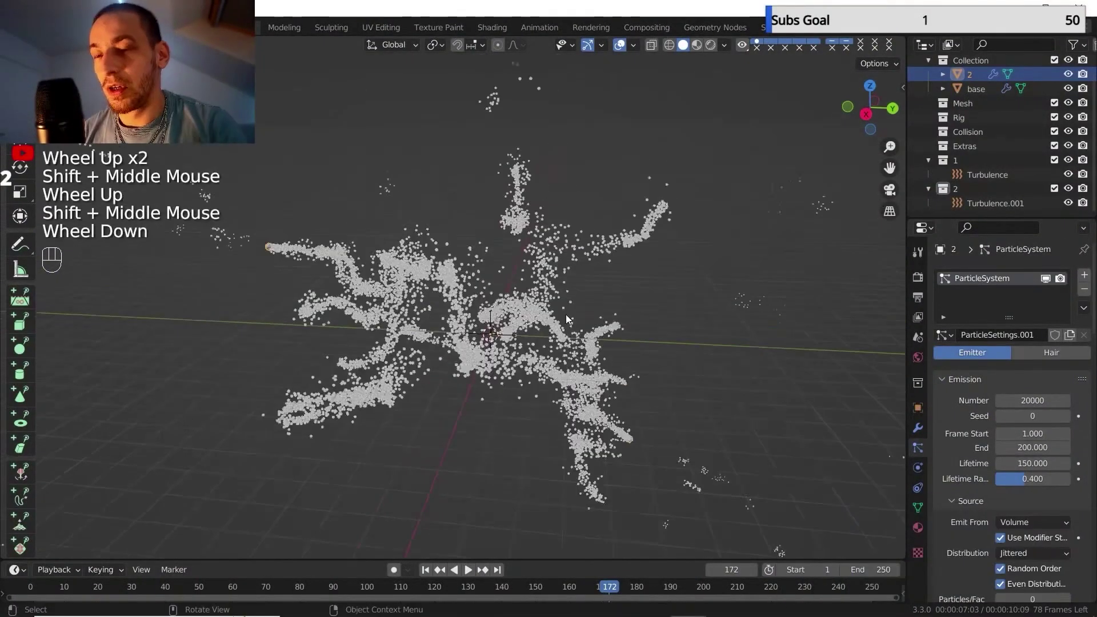
middle_drag(562, 316, 580, 344)
scroll(579, 344, up, 2)
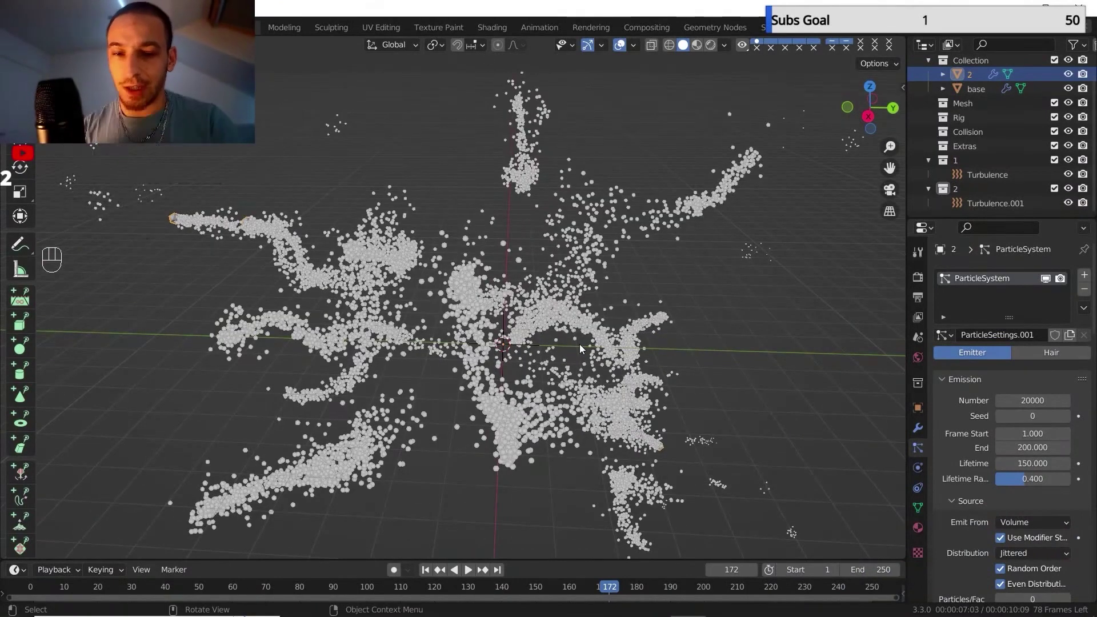
Add a UV sphere with 3 segments and 3 rings at the origin.
key(shift+a)
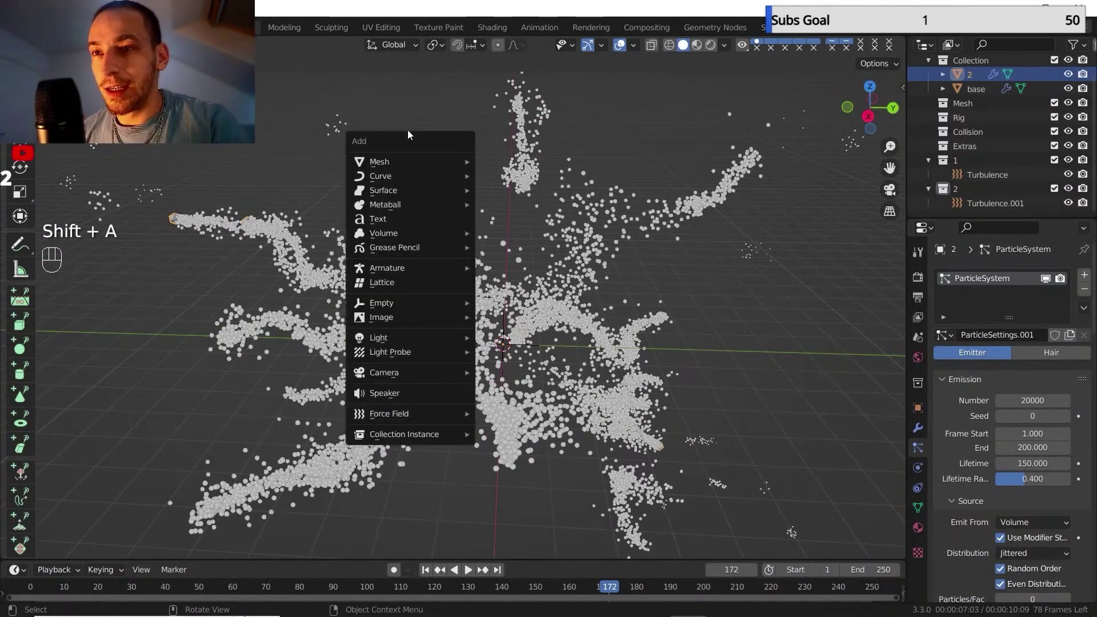
mouse_move(448, 162)
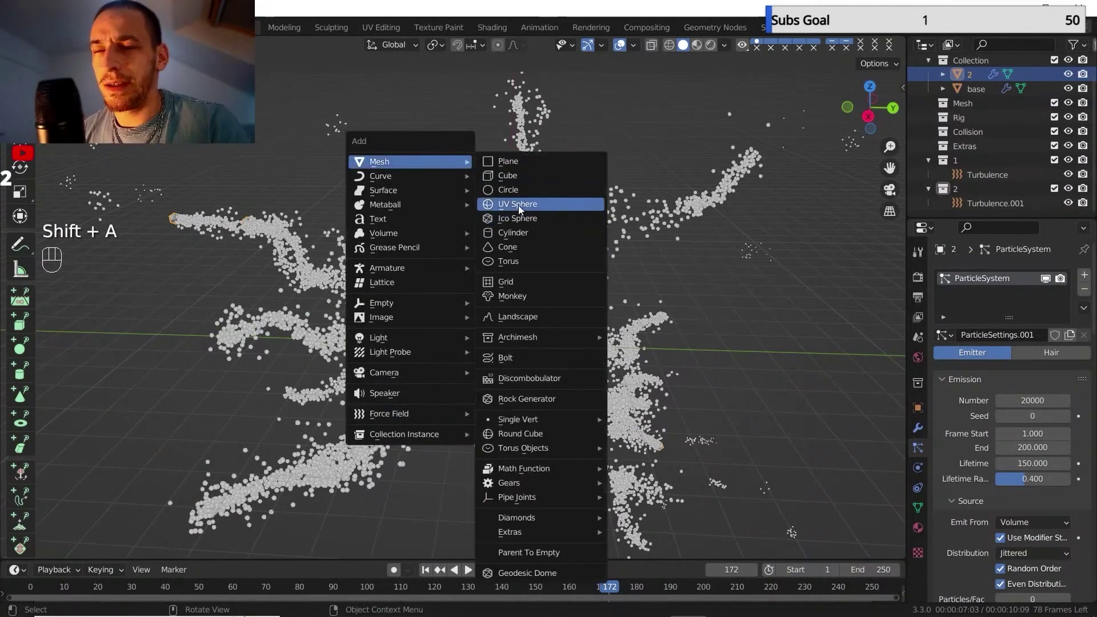
click(519, 205)
drag(171, 393, 131, 409)
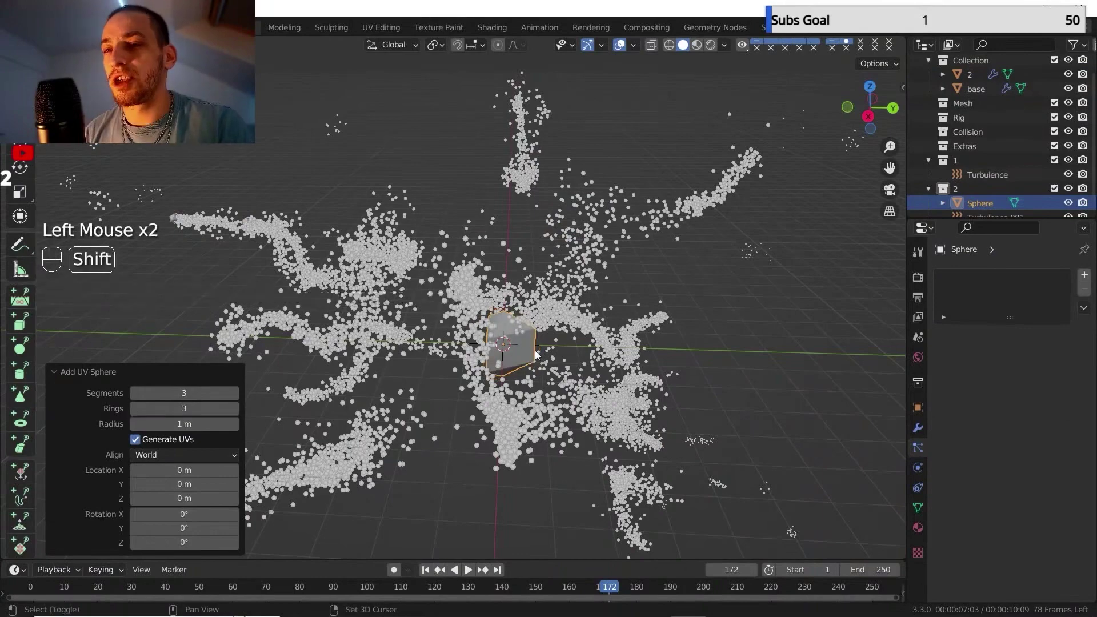
Move the new sphere into the collection named Collection and rename it 3.
shift+middle_drag(605, 354, 516, 336)
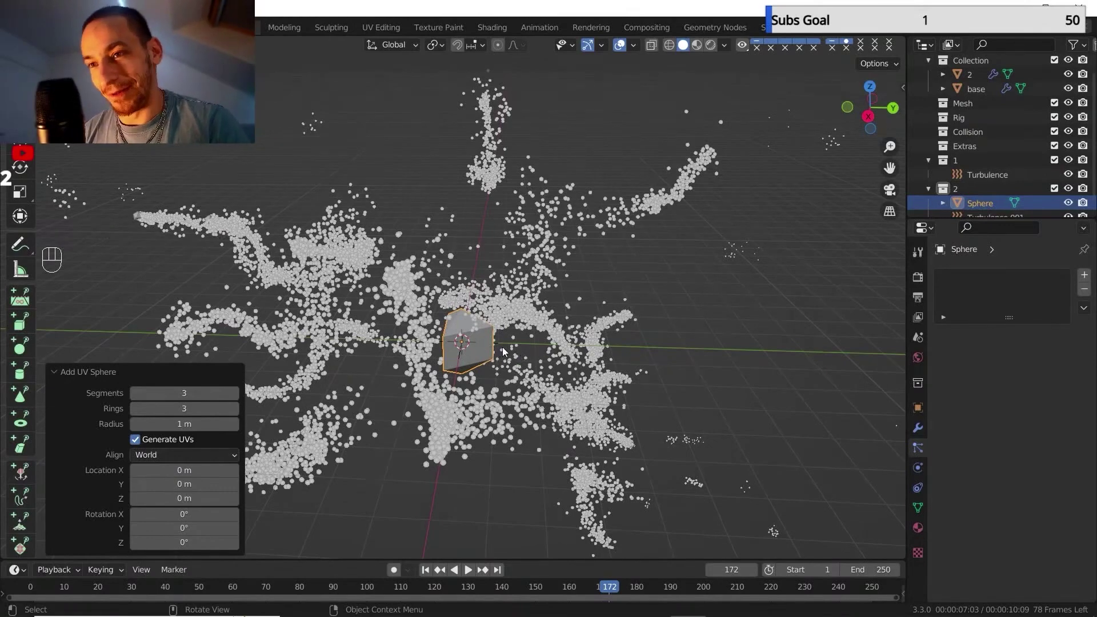
middle_drag(502, 351, 496, 254)
scroll(499, 297, up, 1)
scroll(498, 297, down, 1)
scroll(496, 254, up, 2)
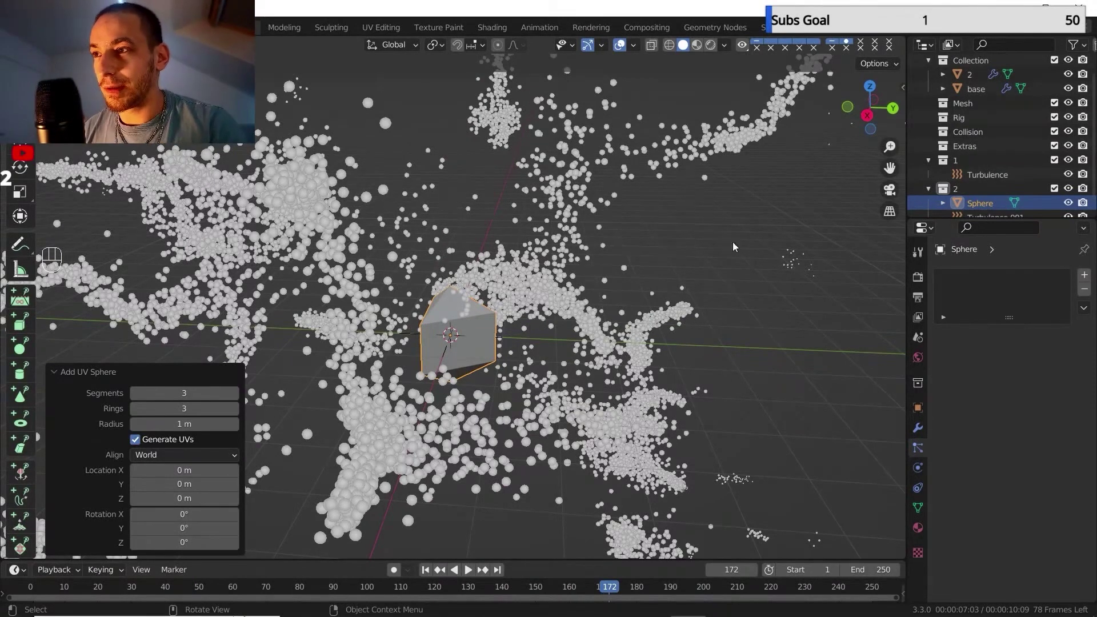
key(m)
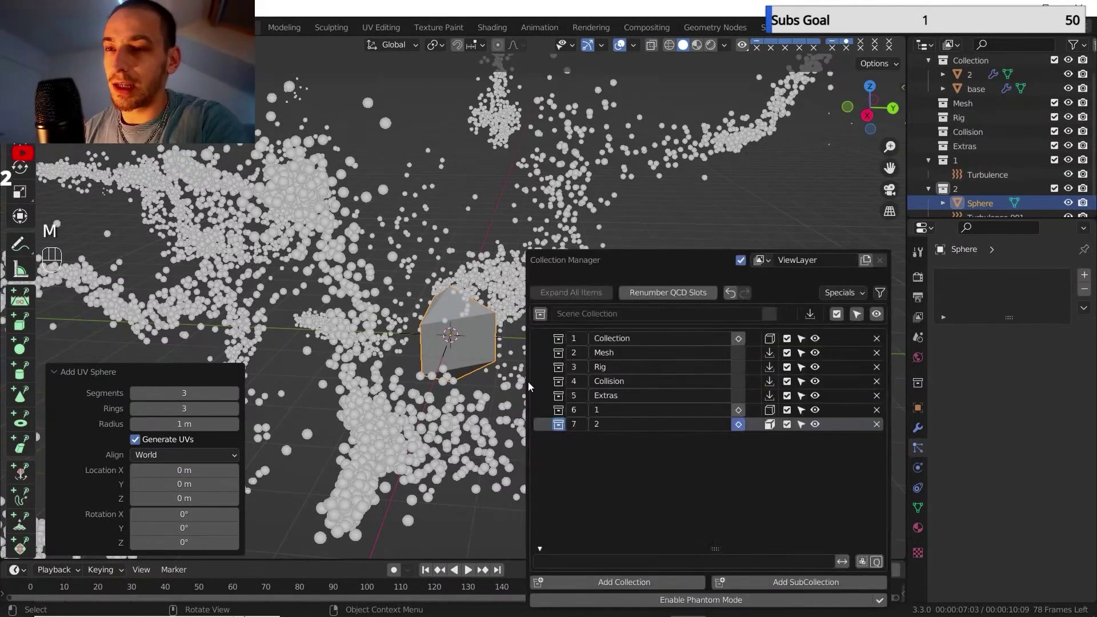
click(771, 339)
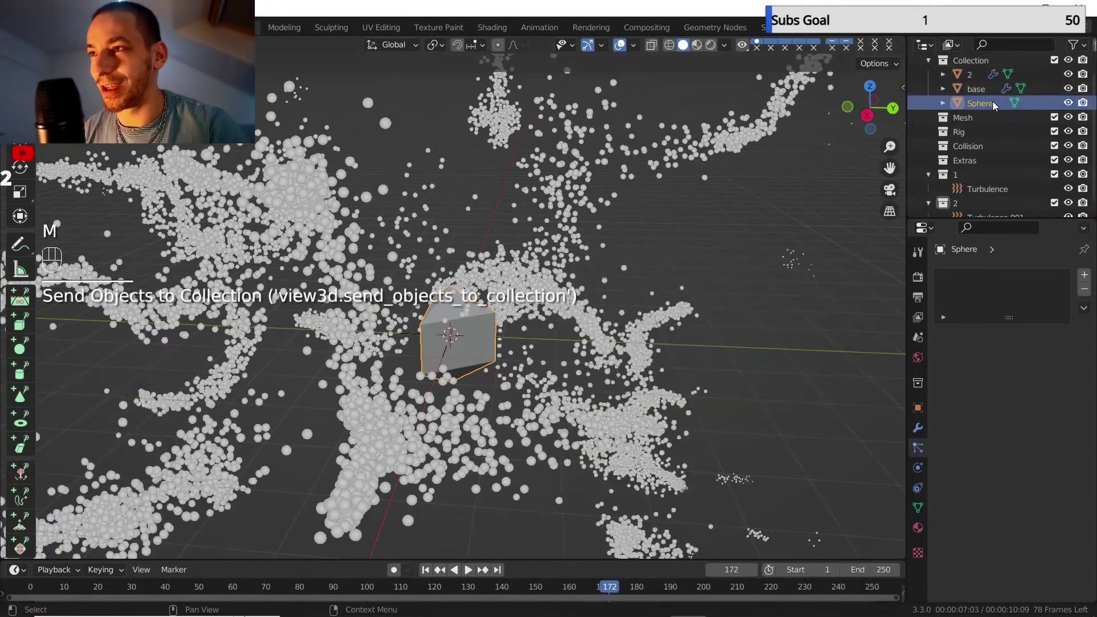
double_click(994, 104)
text(3)
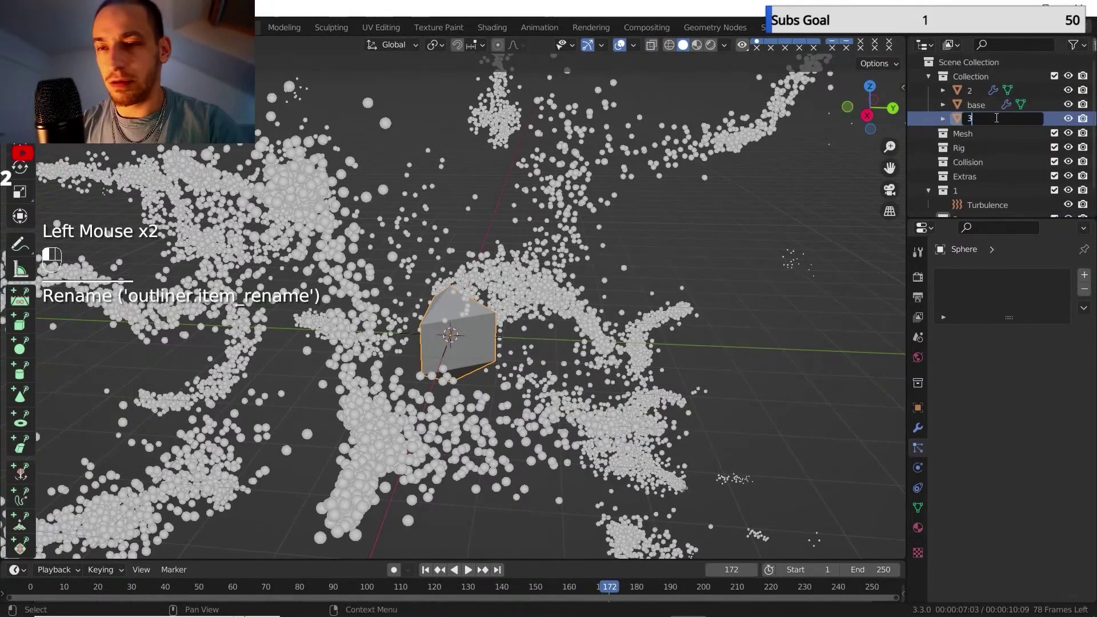
key(Return)
Scale object 3 down uniformly to about 0.179.
scroll(844, 418, down, 3)
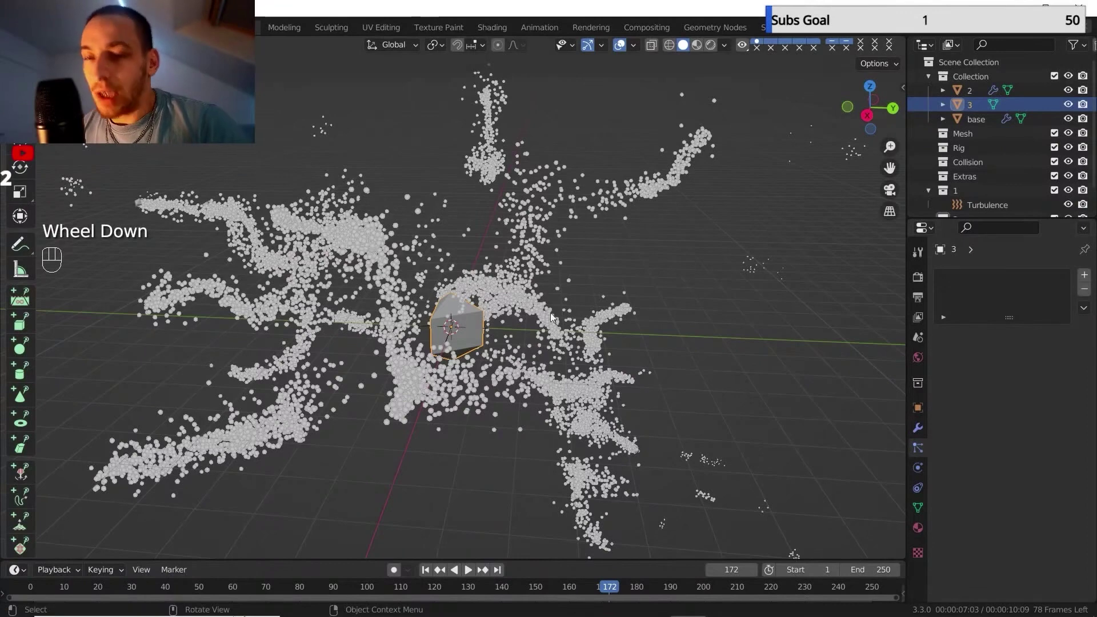
key(s)
click(489, 304)
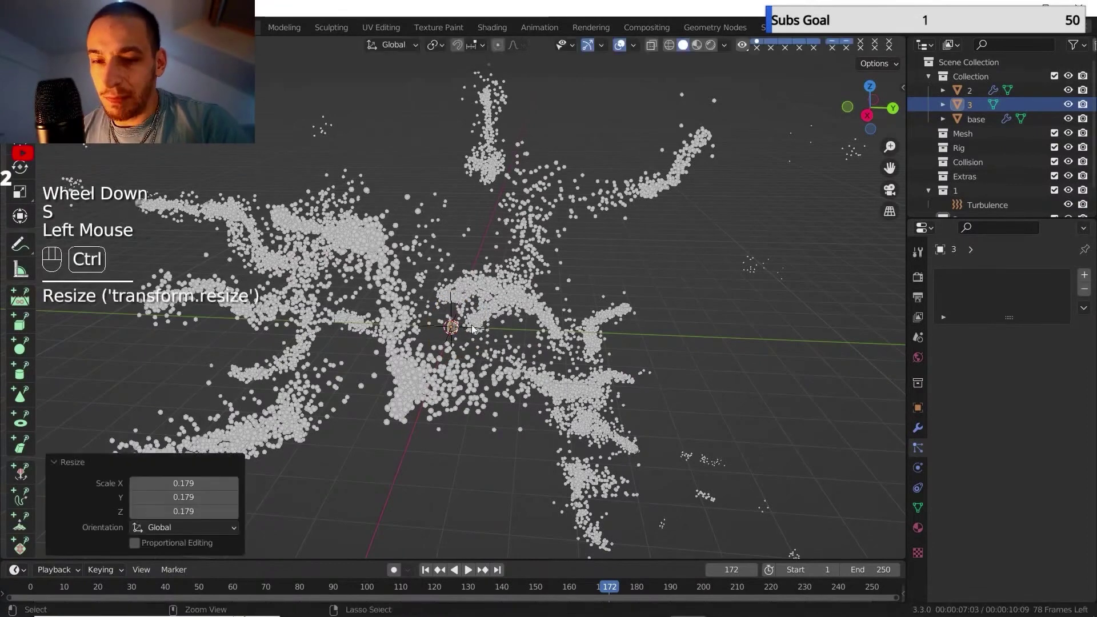
Apply object 3's scale and give it a Particle Instance modifier that uses object 2's particle system.
key(ctrl+a)
click(564, 259)
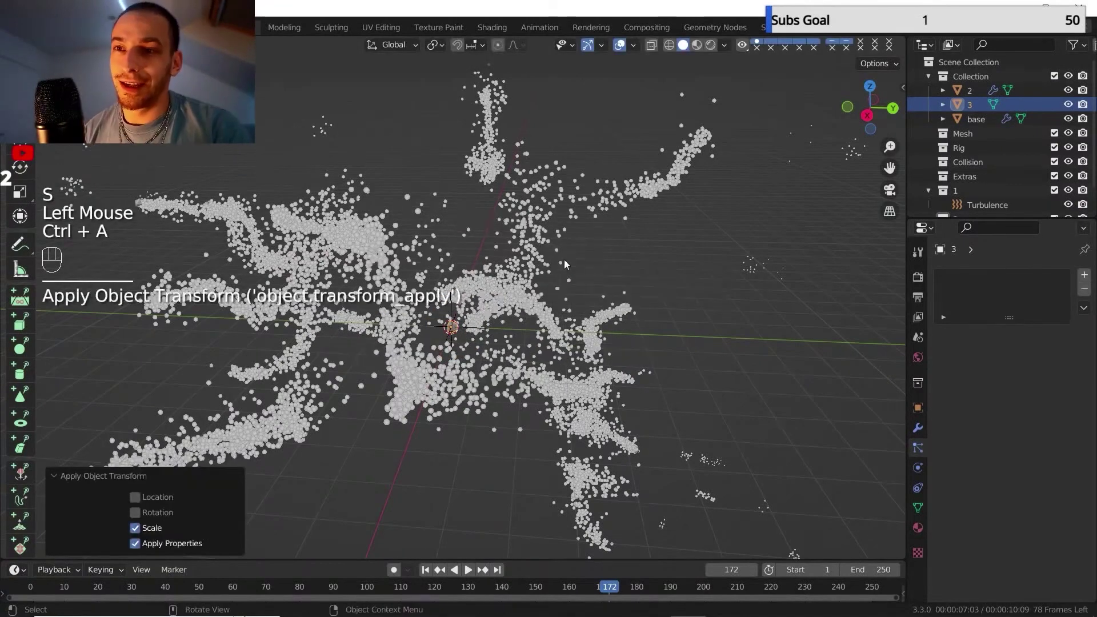
click(918, 428)
click(972, 307)
click(1016, 406)
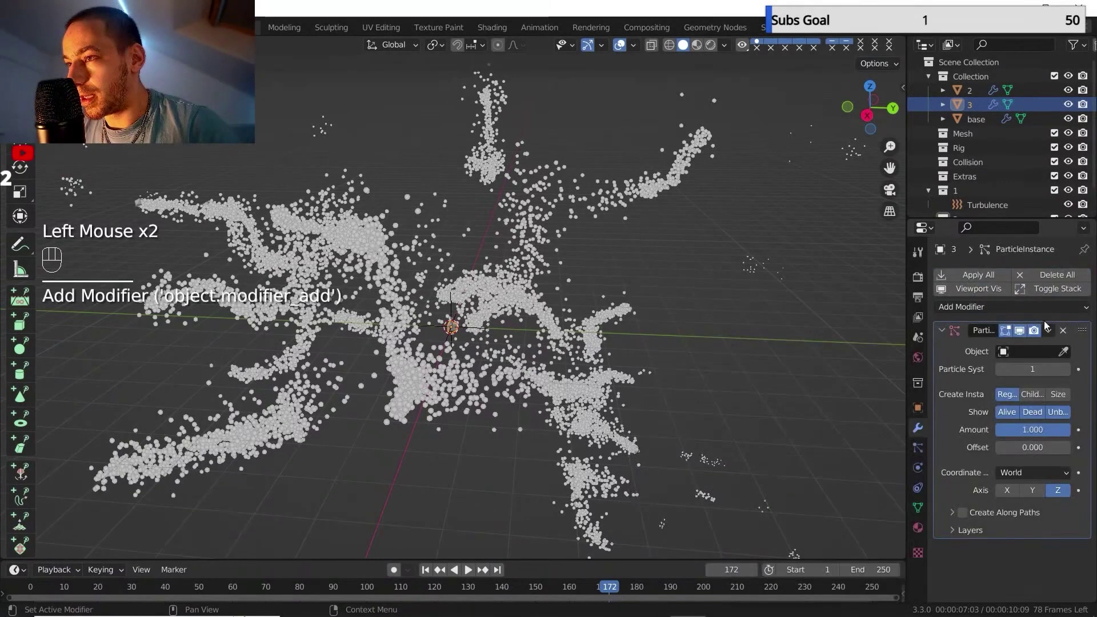
click(1064, 351)
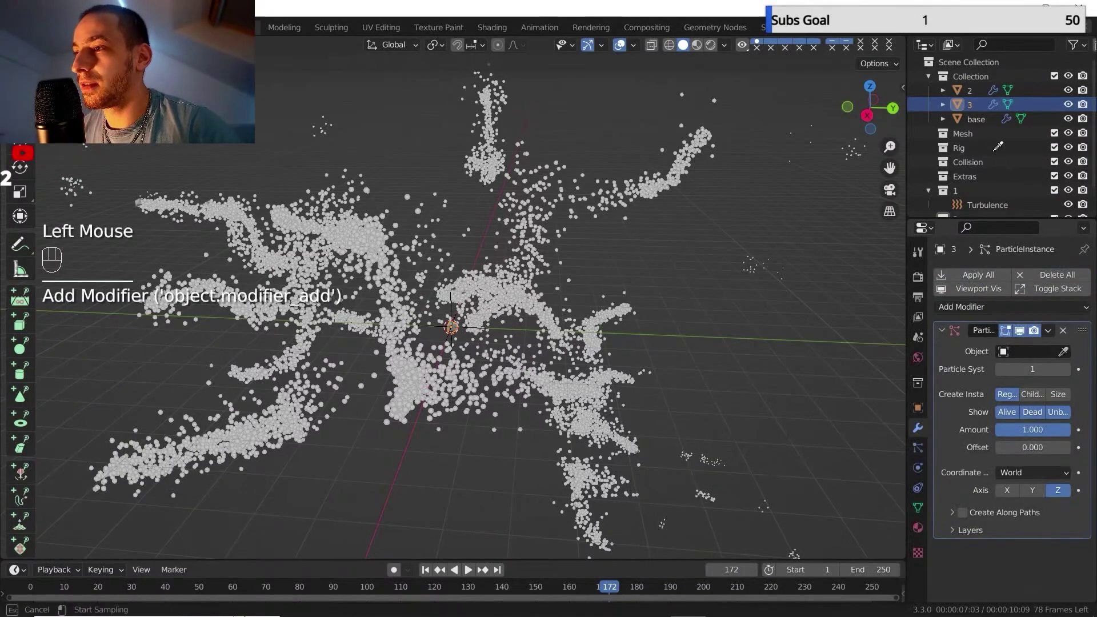
click(971, 92)
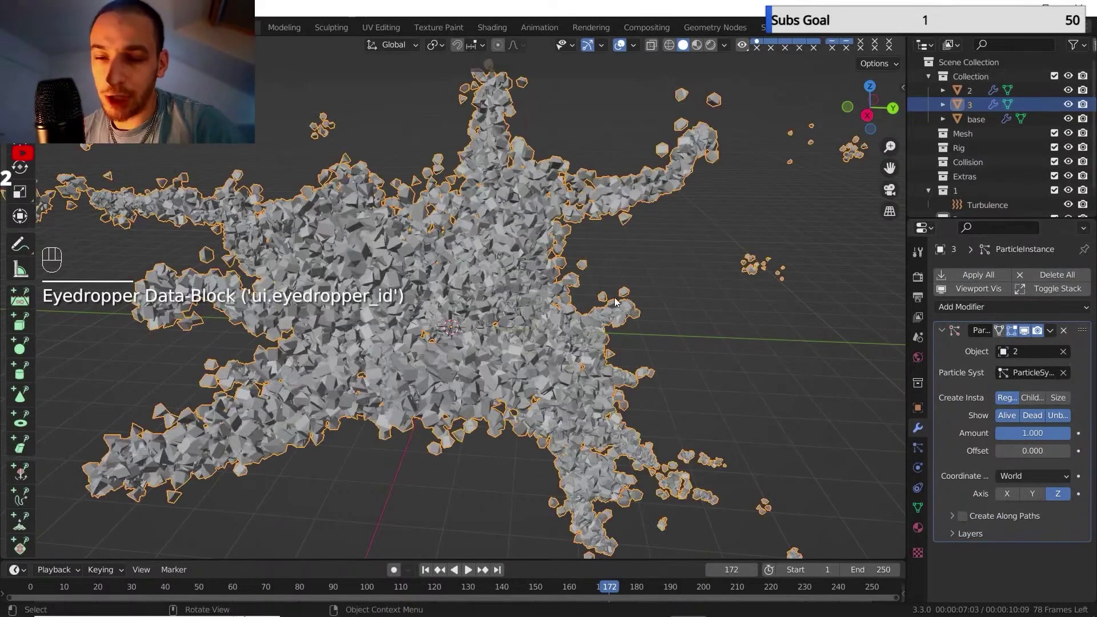
Scale object 3 down in two passes until its instances are small grains, applying the scale after each pass.
key(s)
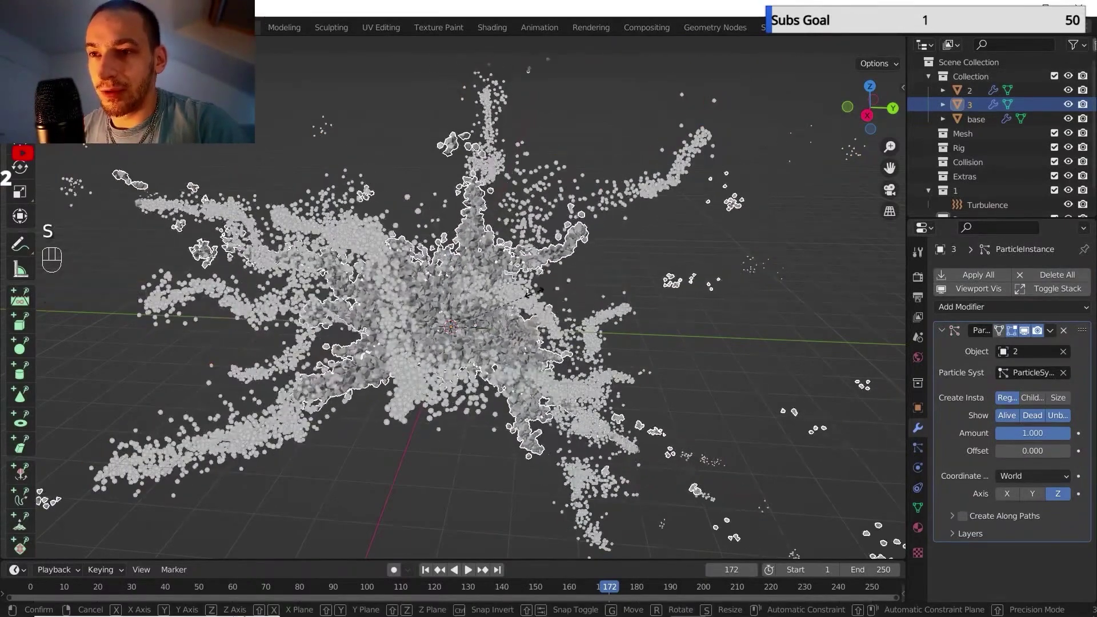
click(565, 292)
key(ctrl+a)
click(549, 283)
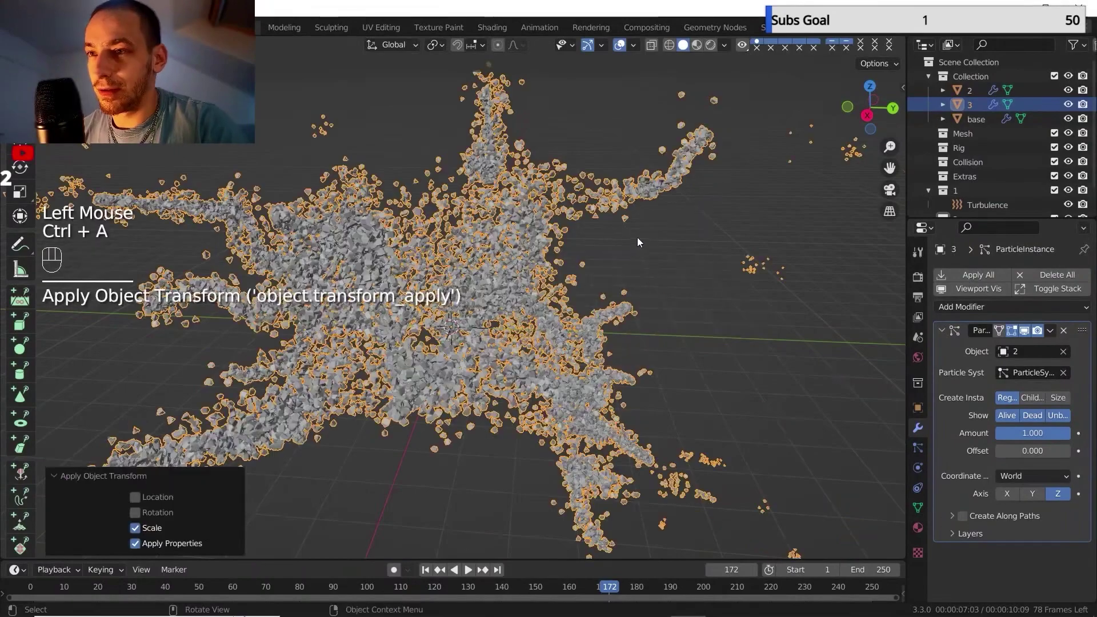
shift+middle_drag(515, 297, 571, 269)
scroll(547, 282, up, 2)
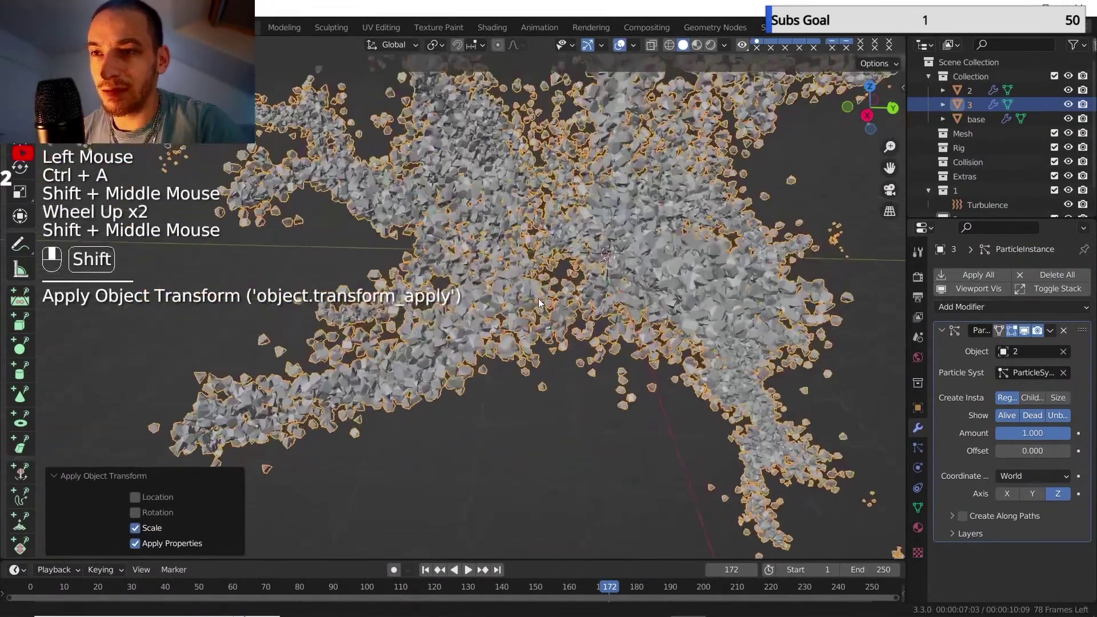
key(s)
click(620, 240)
key(ctrl+a)
scroll(522, 301, down, 2)
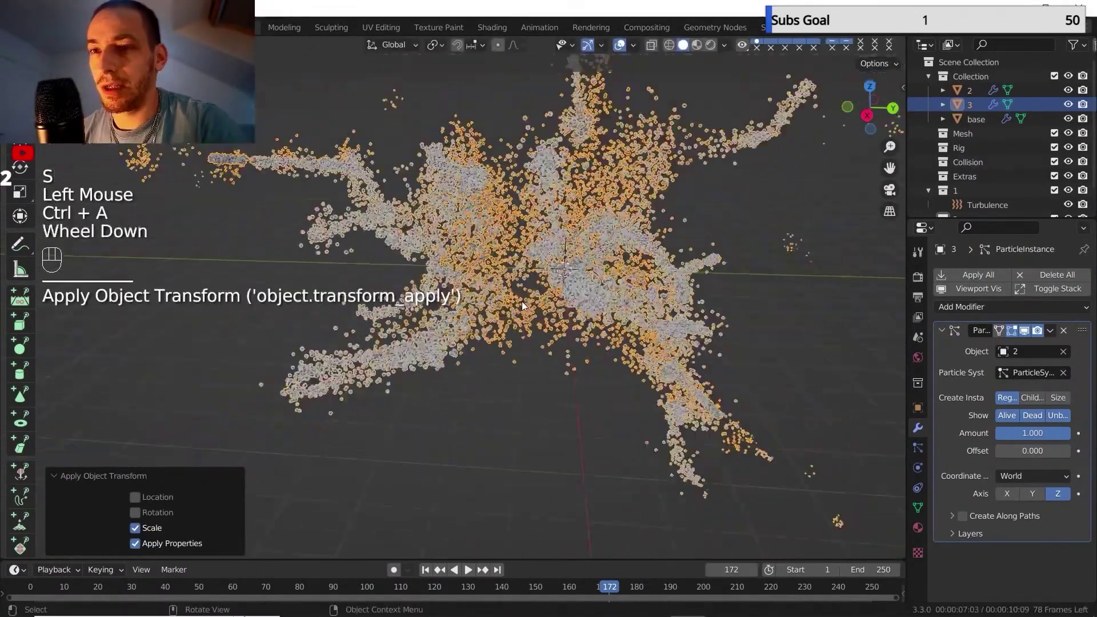
shift+middle_drag(522, 301, 587, 290)
scroll(550, 317, up, 2)
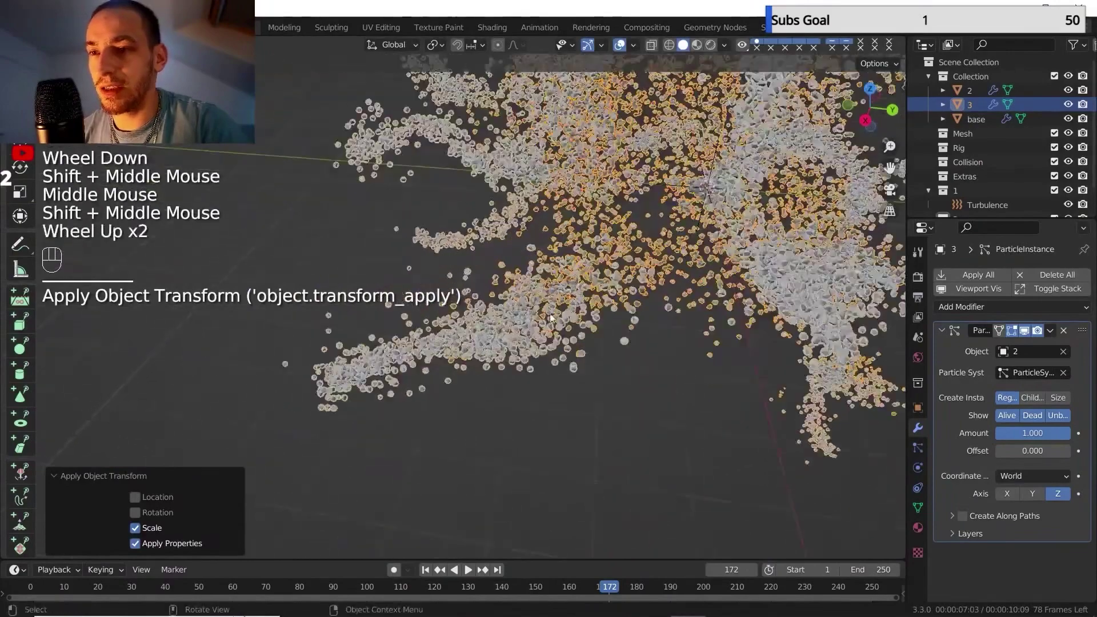
Set the viewport display size of object 2's particles to 0.03 m.
click(970, 91)
click(918, 448)
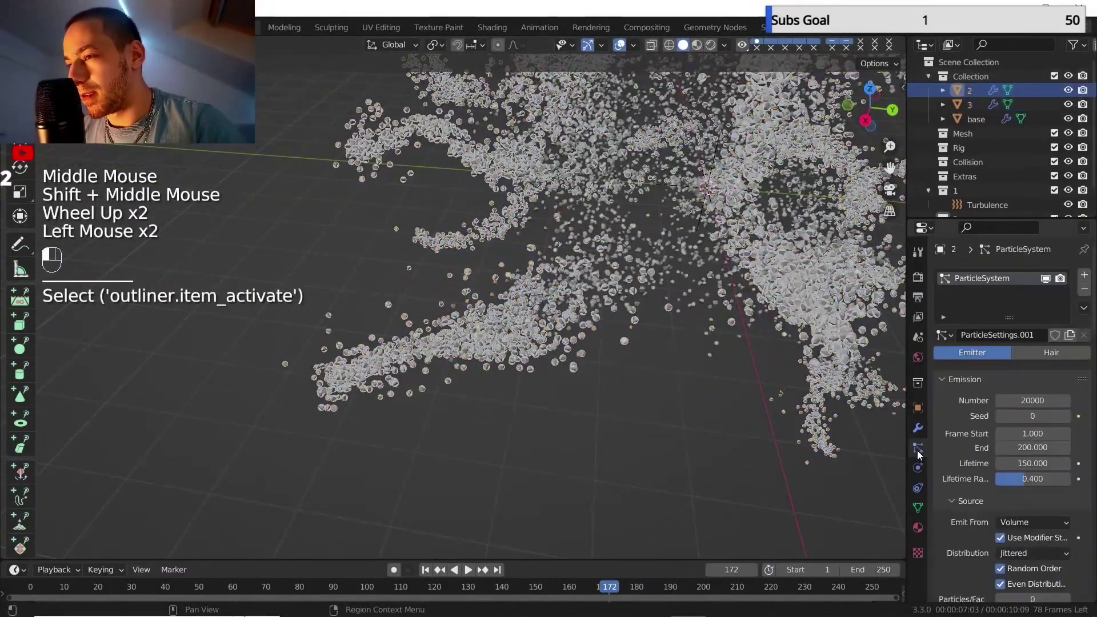
scroll(980, 526, down, 2)
scroll(979, 526, down, 10)
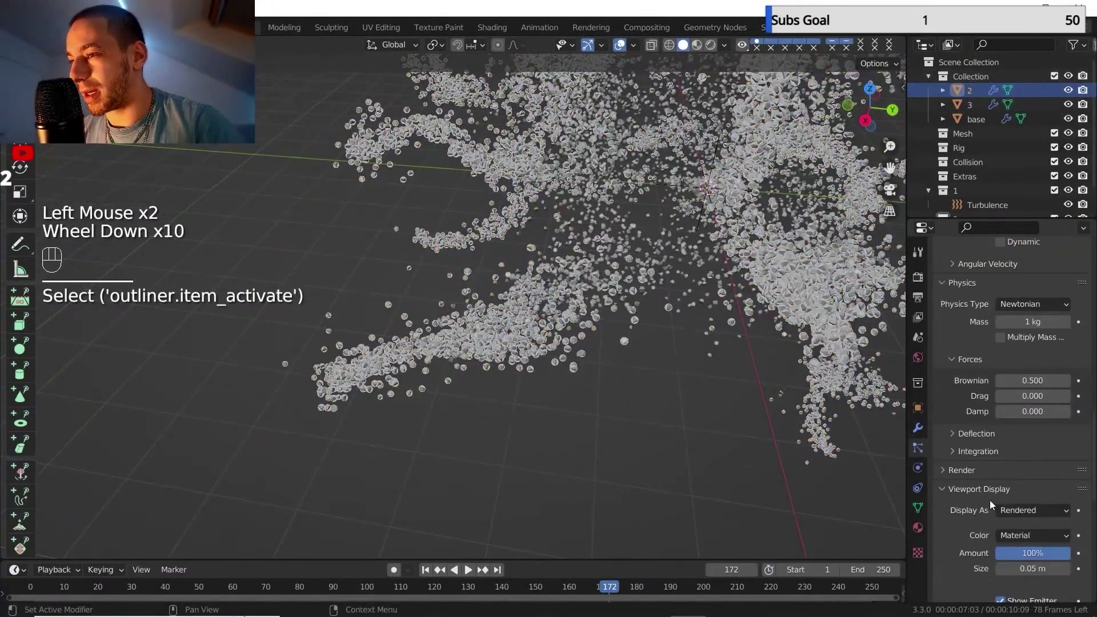
click(1025, 477)
click(1017, 479)
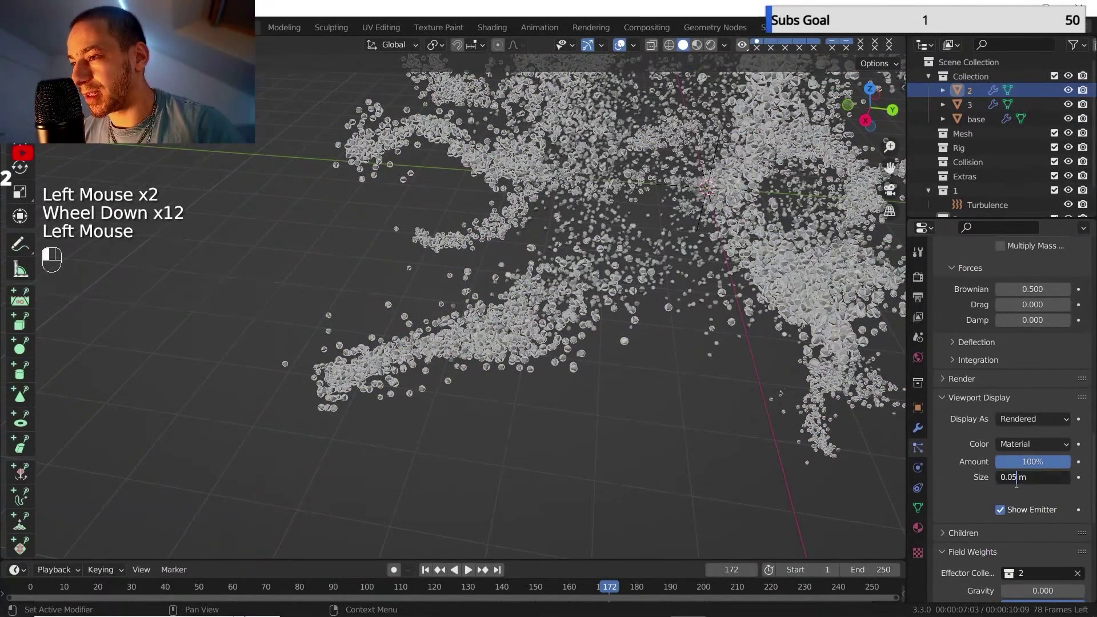
key(BackSpace)
text(3)
key(Return)
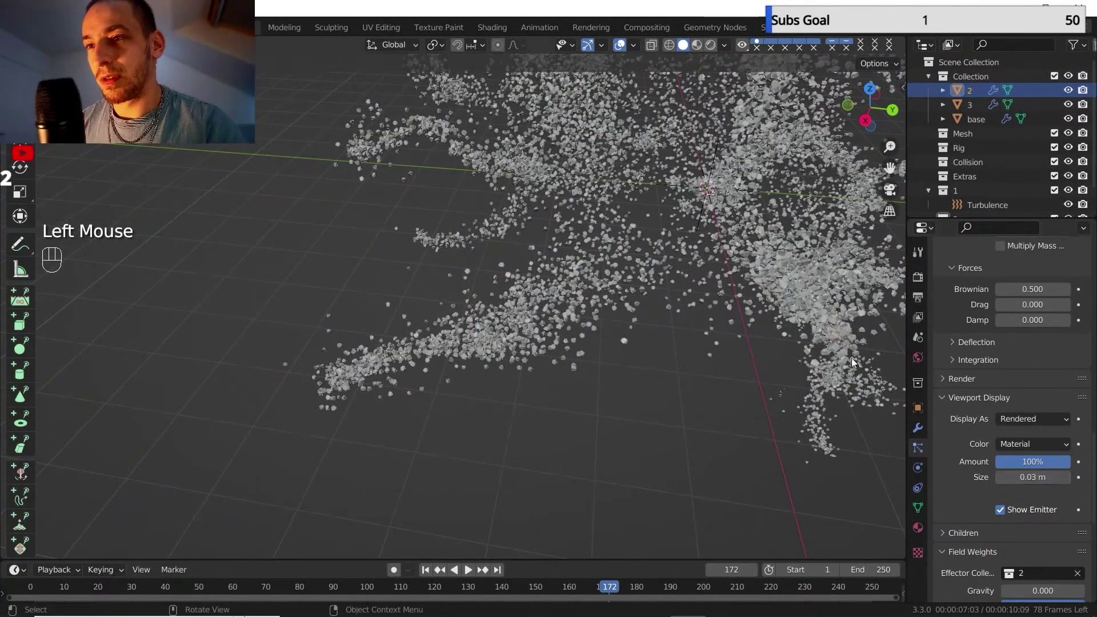
Add a new particle system to object 3.
scroll(708, 344, down, 1)
middle_drag(606, 306, 580, 270)
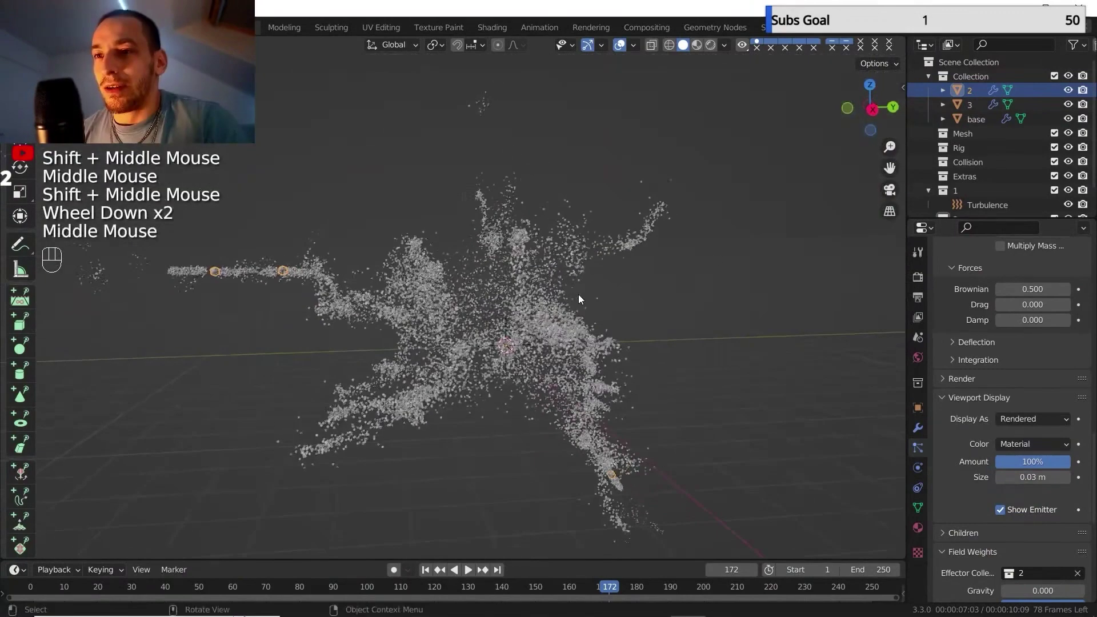
middle_drag(581, 271, 577, 277)
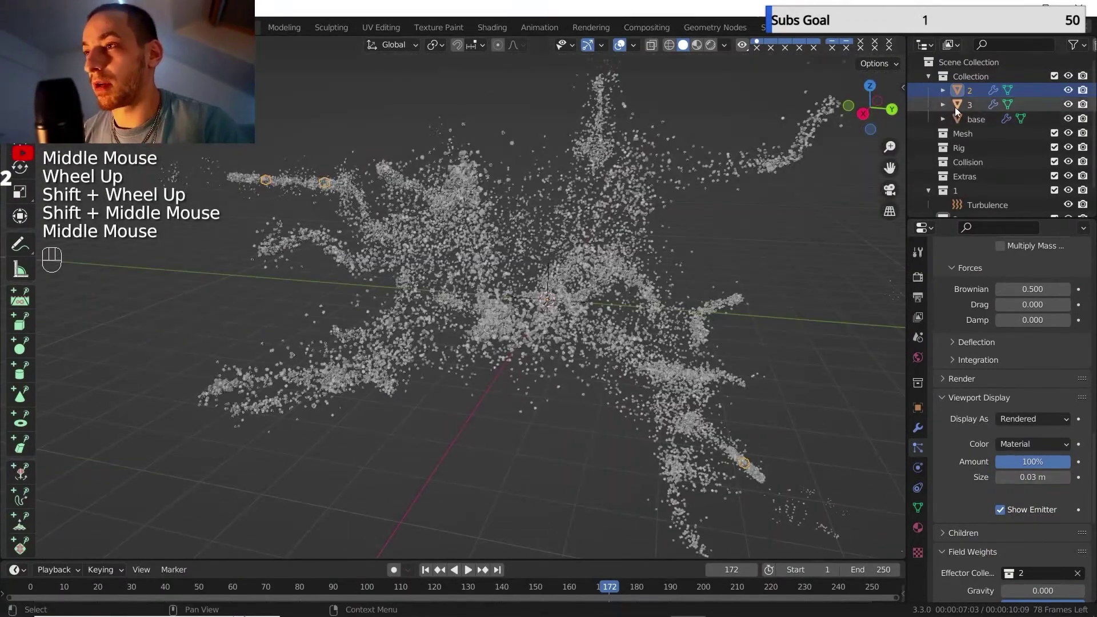
click(954, 108)
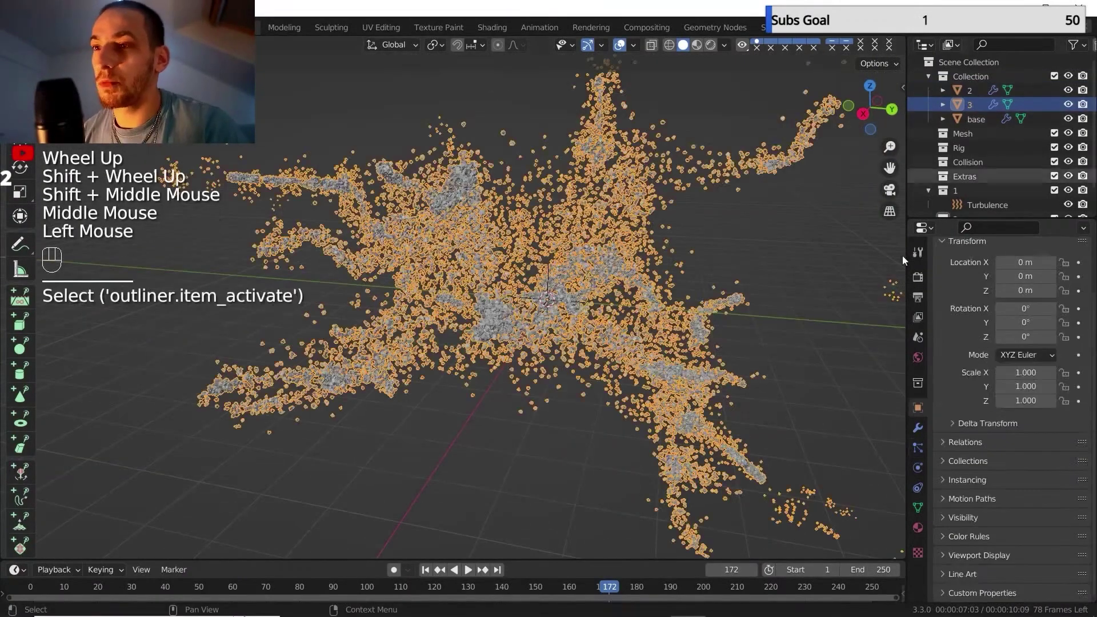
click(921, 431)
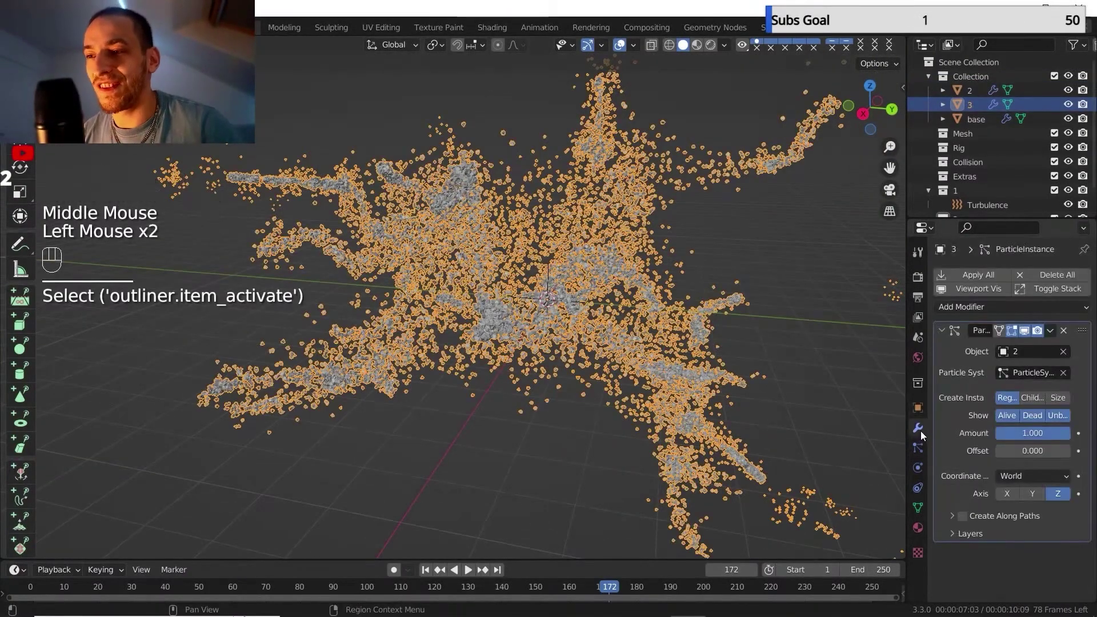
click(920, 447)
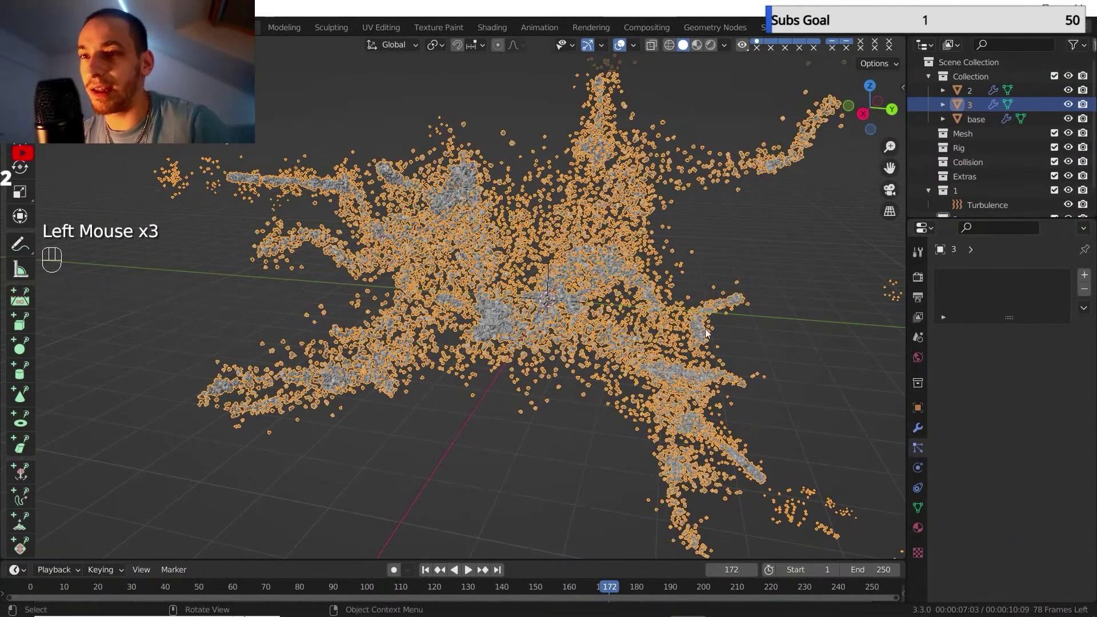
middle_drag(705, 328, 661, 304)
scroll(665, 334, up, 1)
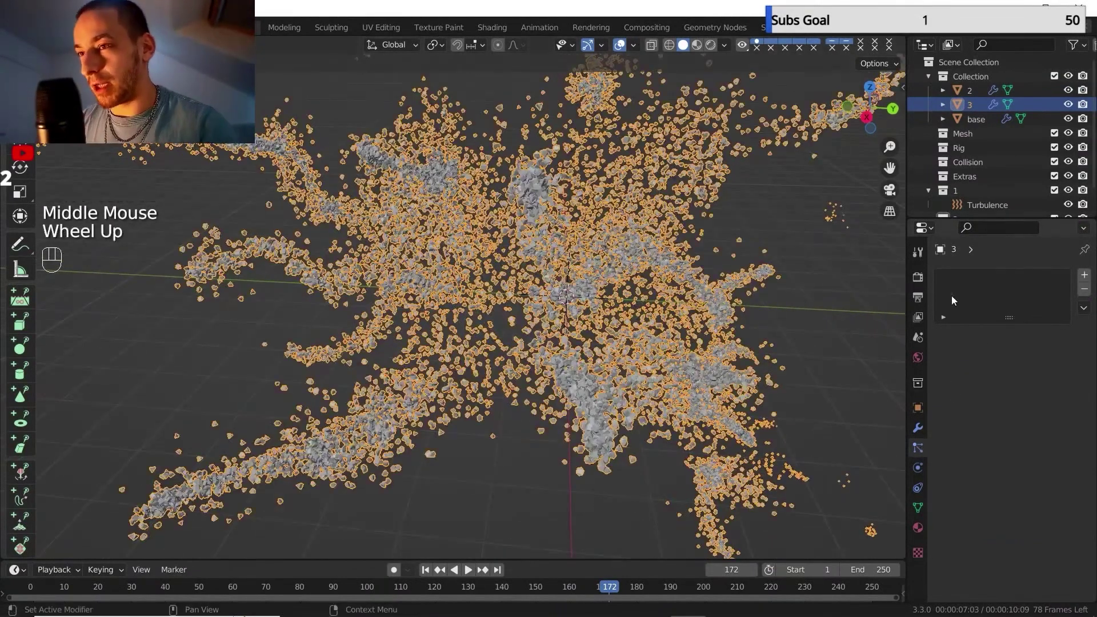
click(1084, 275)
Set the viewport display size of object 3's particles to 0.01 m.
scroll(989, 372, down, 2)
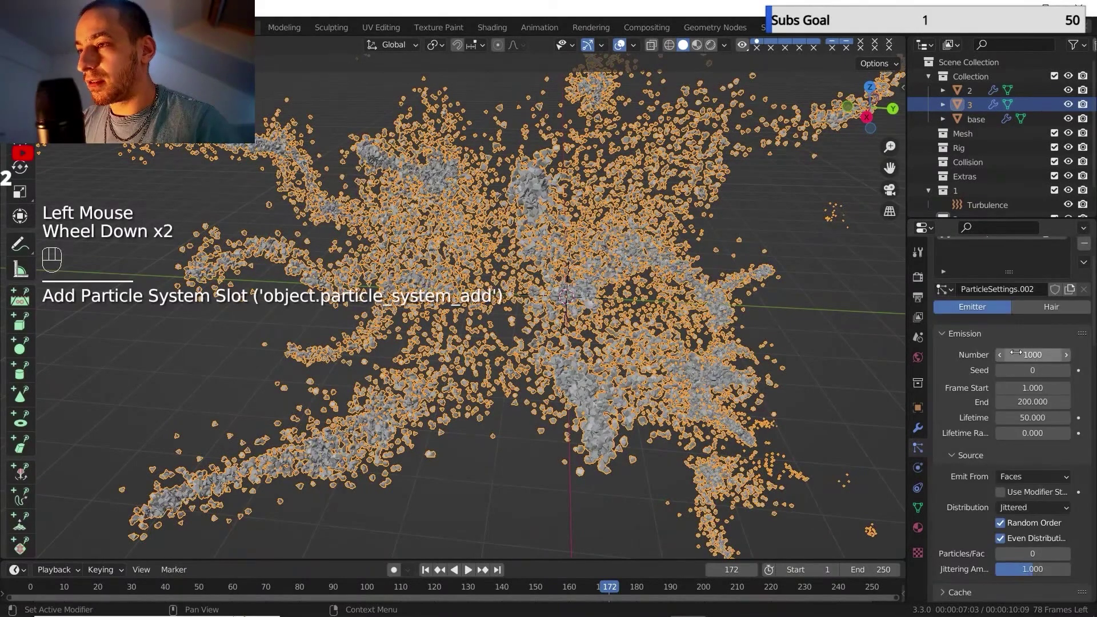
scroll(994, 411, down, 10)
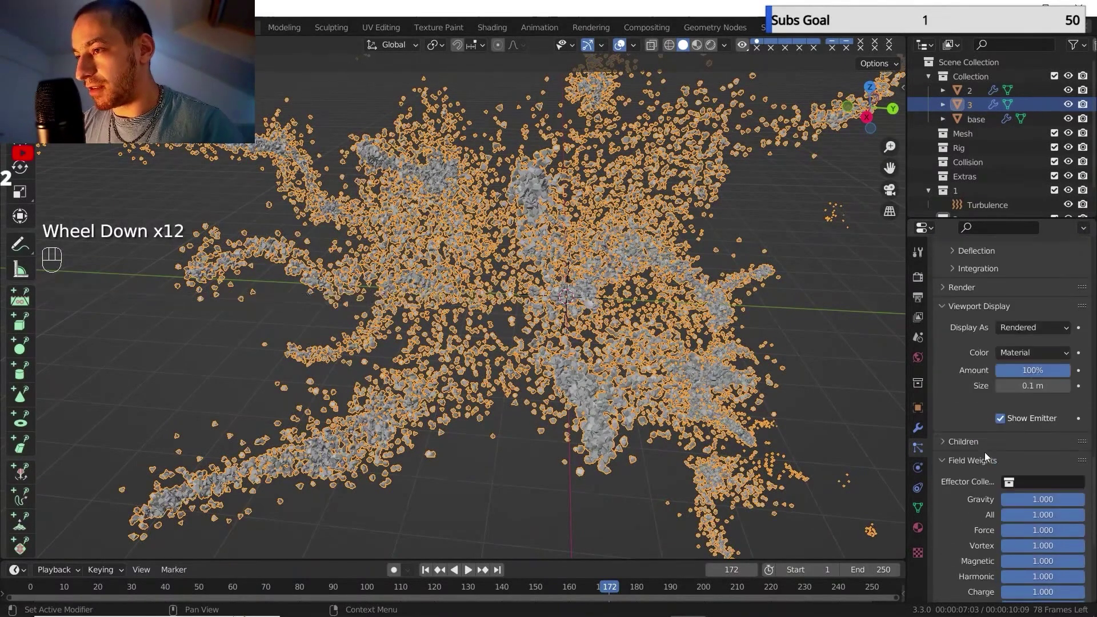
scroll(1000, 442, down, 1)
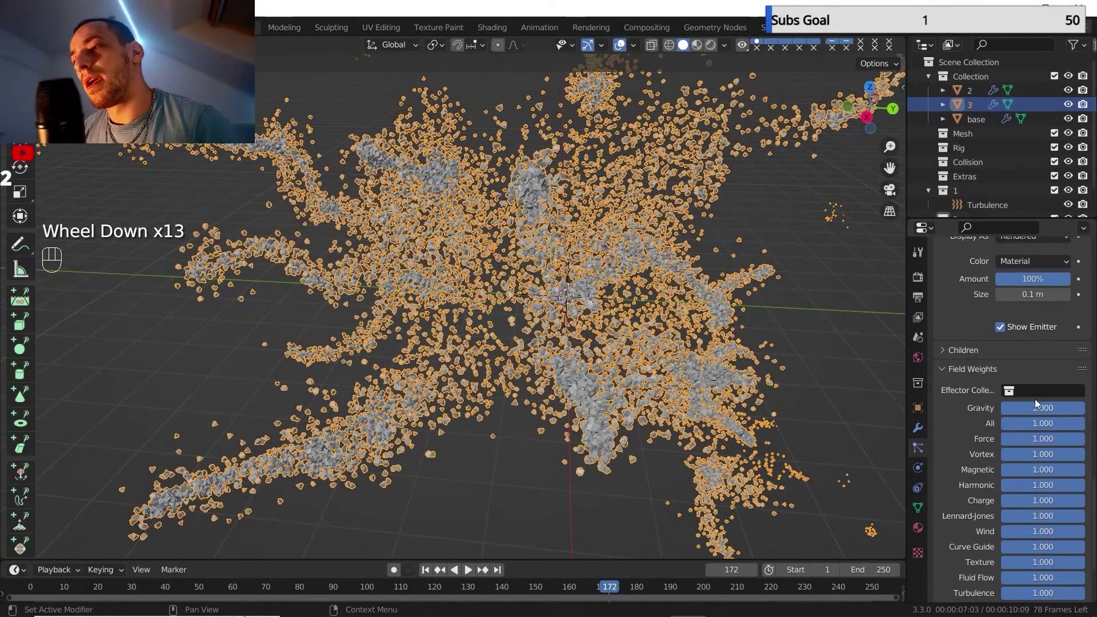
scroll(971, 400, up, 3)
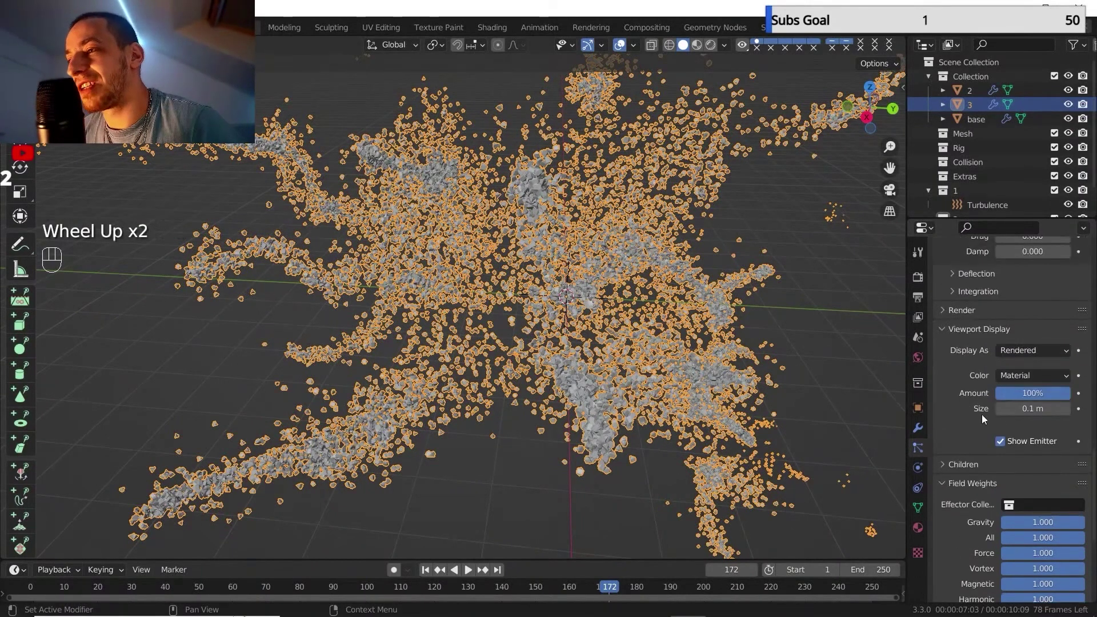
click(1032, 454)
click(1010, 457)
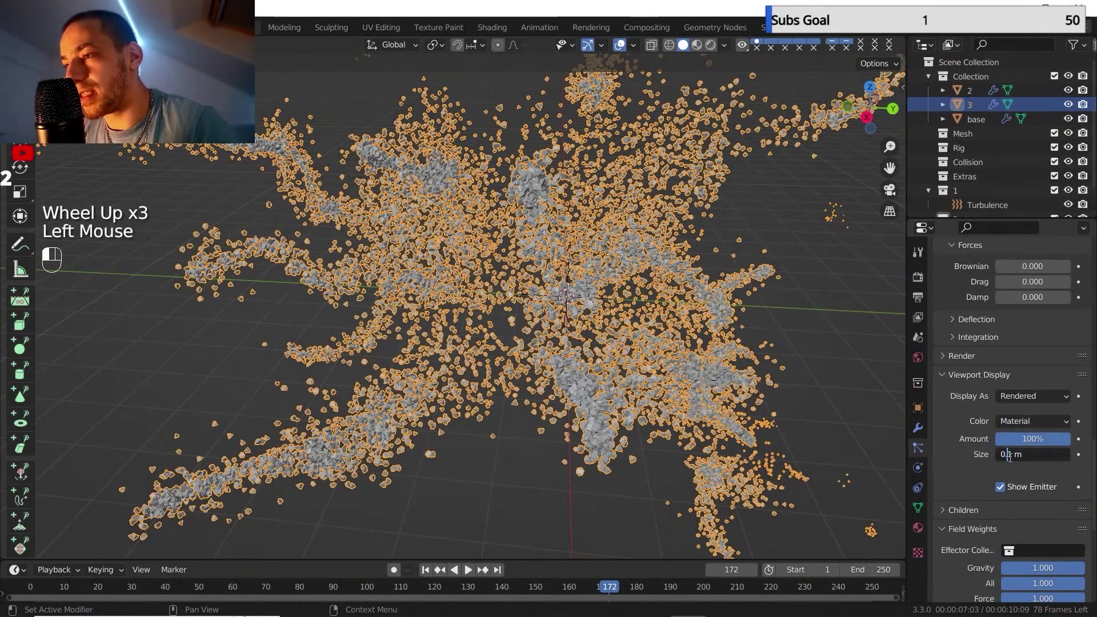
text(0)
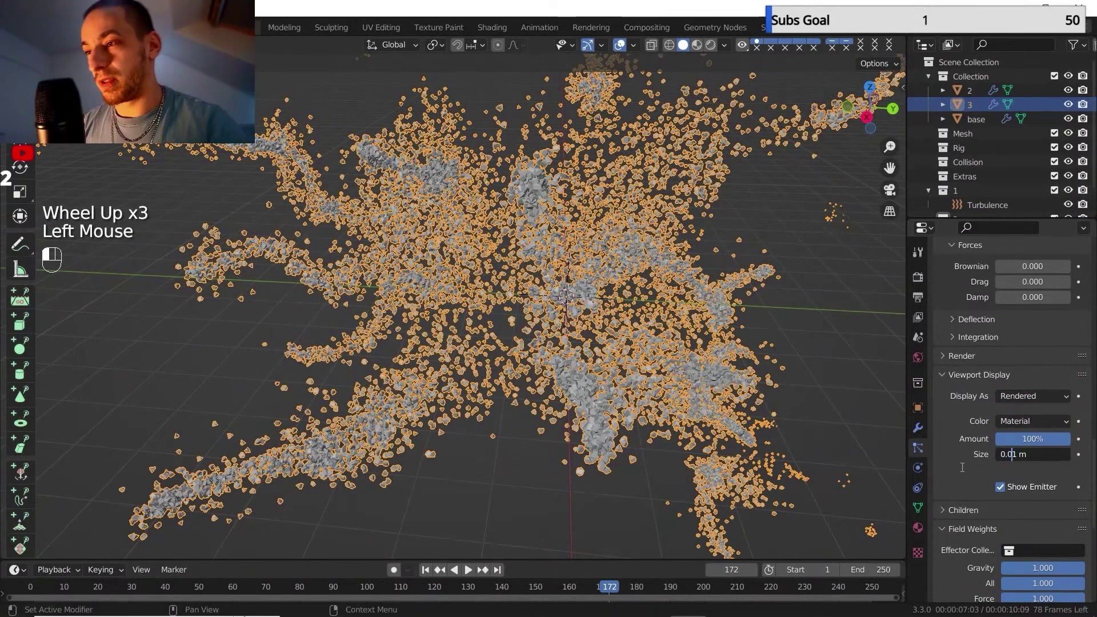
click(961, 468)
Set the Brownian force of object 3's particles to 0.5.
scroll(993, 434, up, 4)
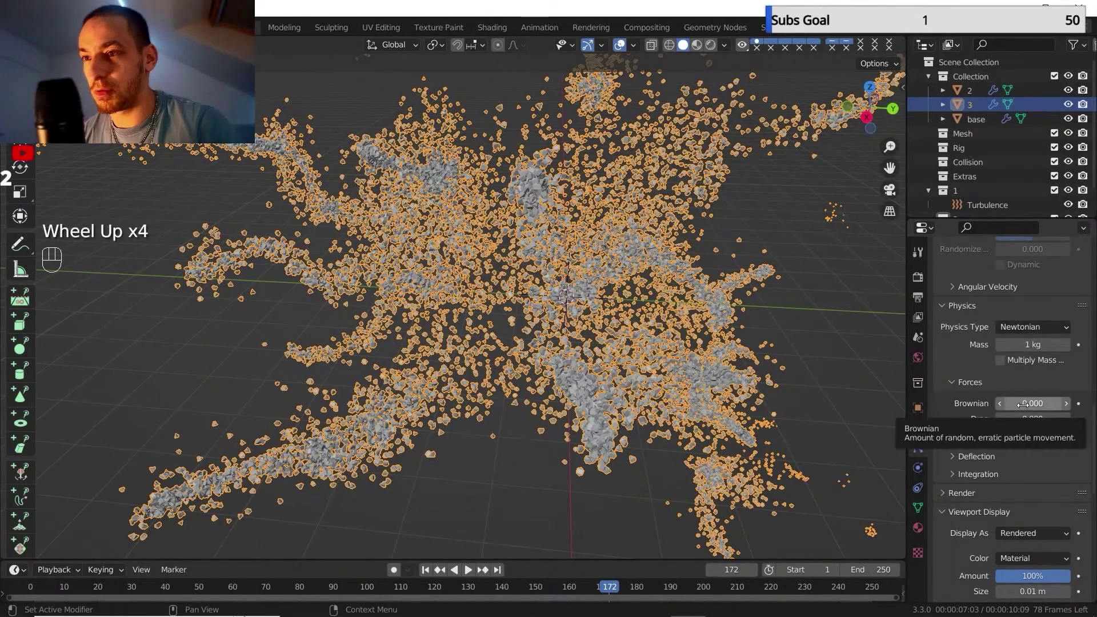
click(1027, 404)
text(0.0)
key(BackSpace)
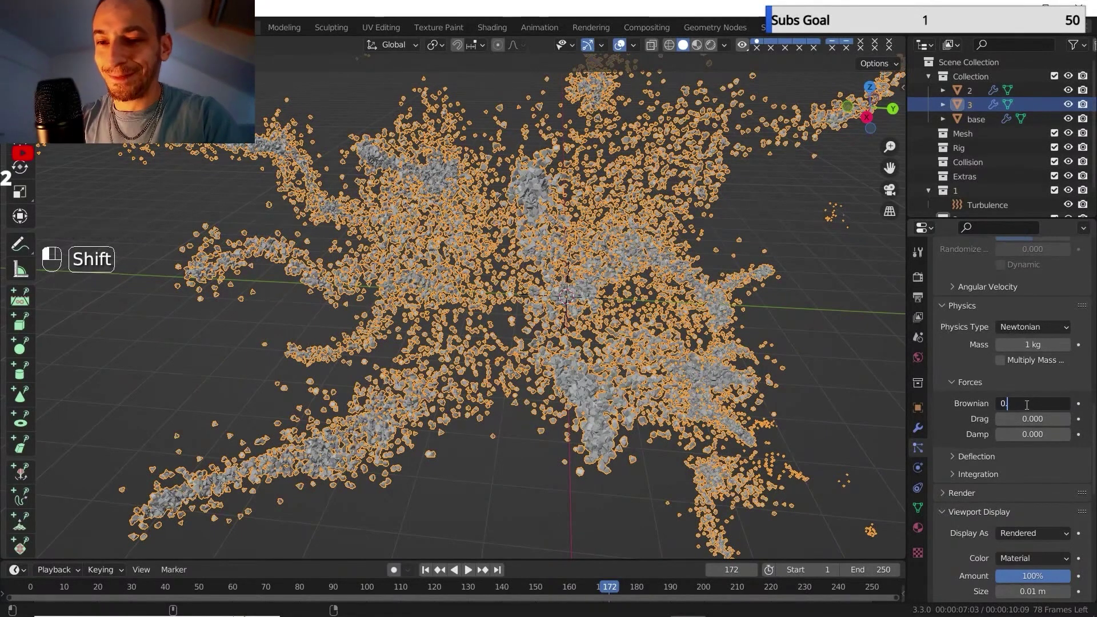
key(Return)
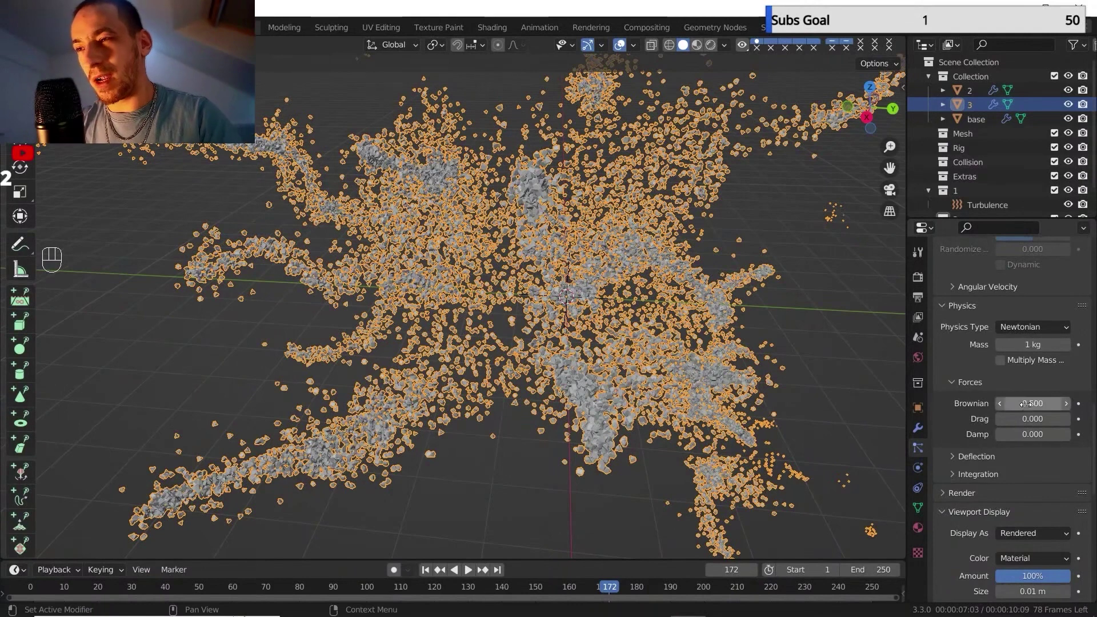
Set the normal emission velocity of object 3's particles to 0 m/s and enable Use Modifier Stack for their source.
scroll(990, 400, up, 5)
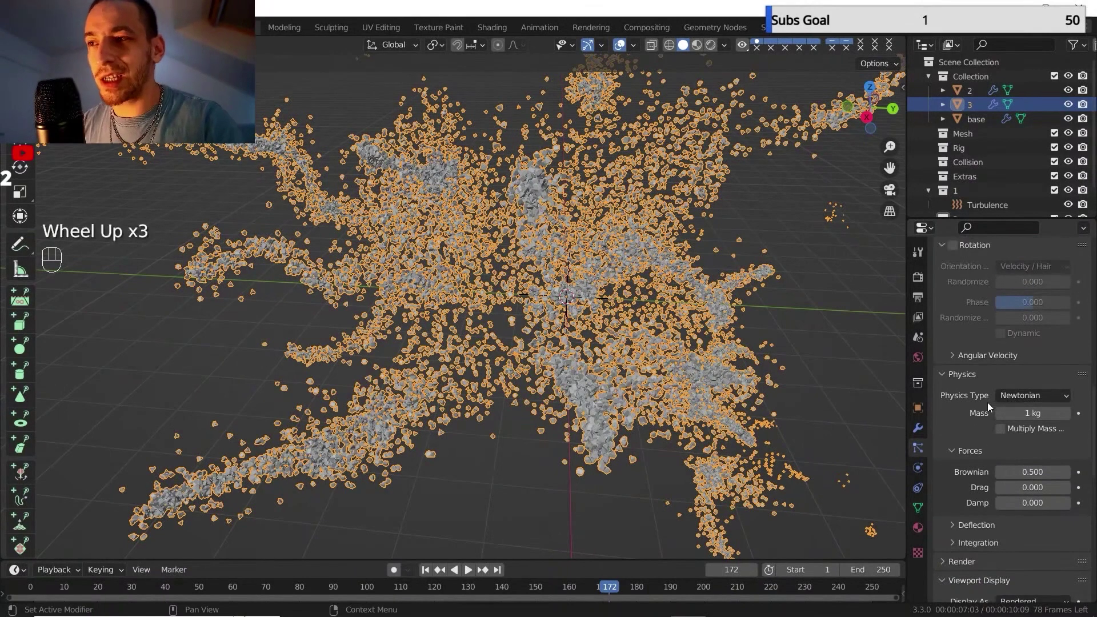
scroll(990, 401, up, 5)
click(1032, 381)
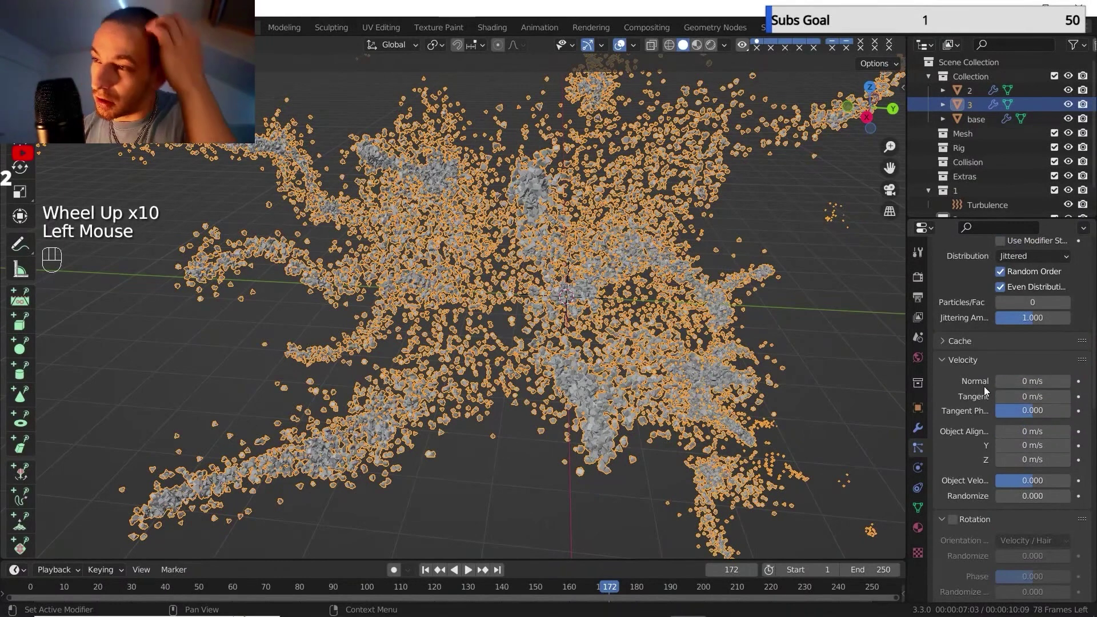
scroll(982, 386, up, 2)
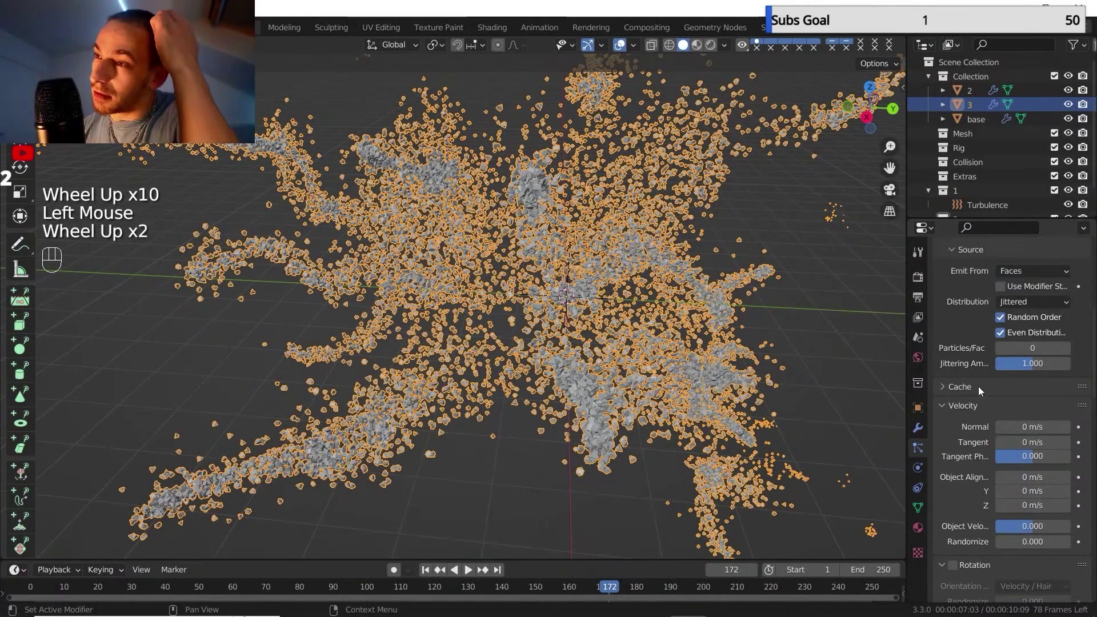
click(1000, 287)
Go to frame 60 and examine the particle burst's spread from another angle.
scroll(974, 321, up, 5)
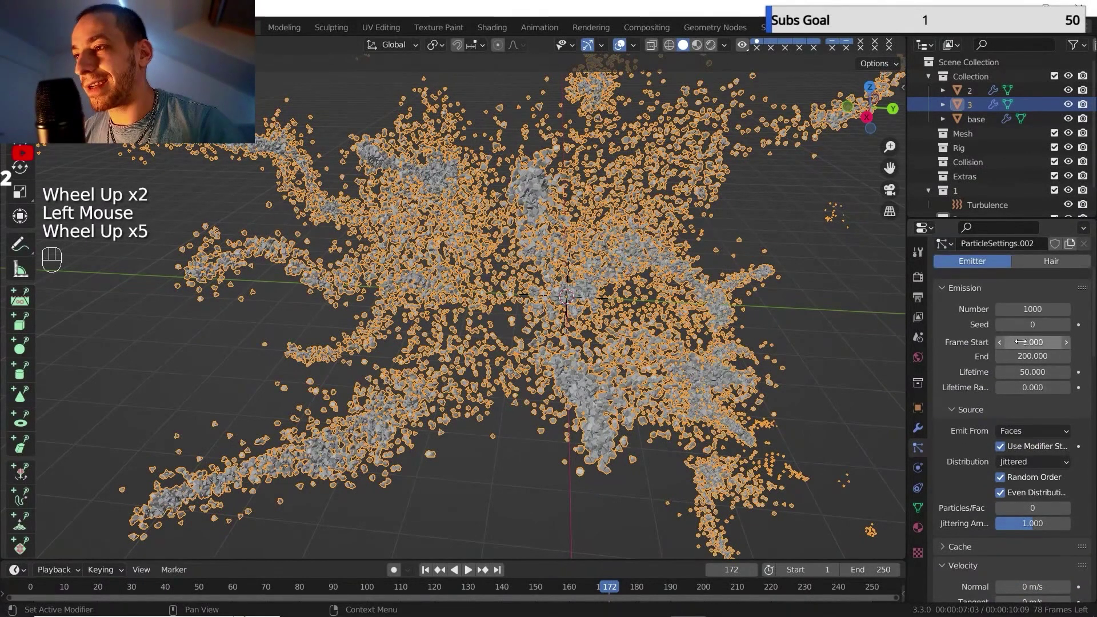
click(1020, 342)
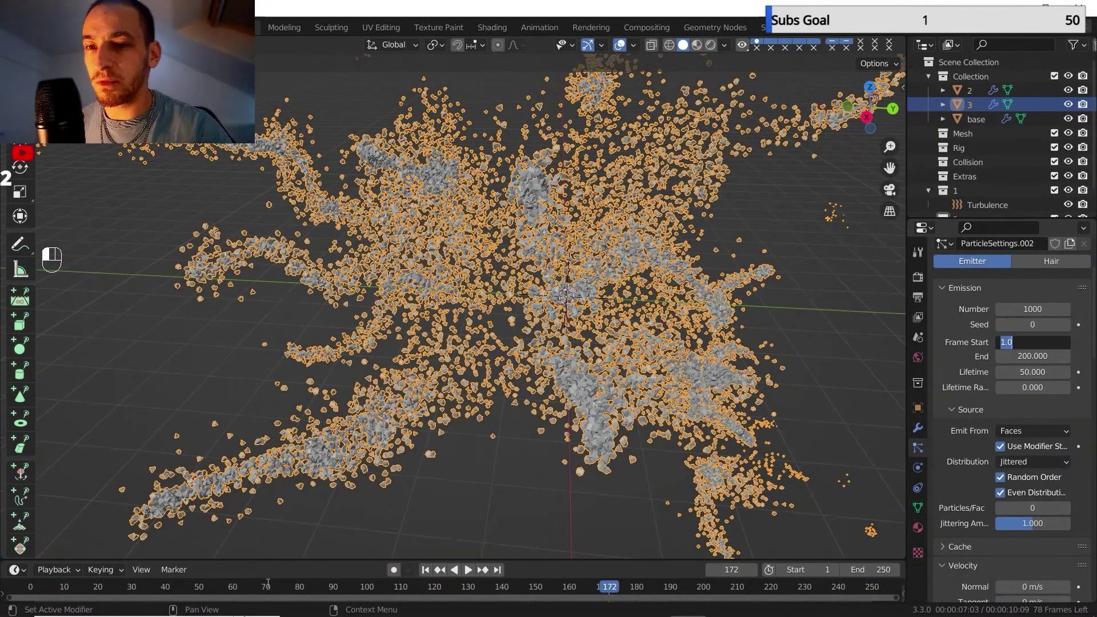
click(232, 588)
scroll(530, 232, down, 2)
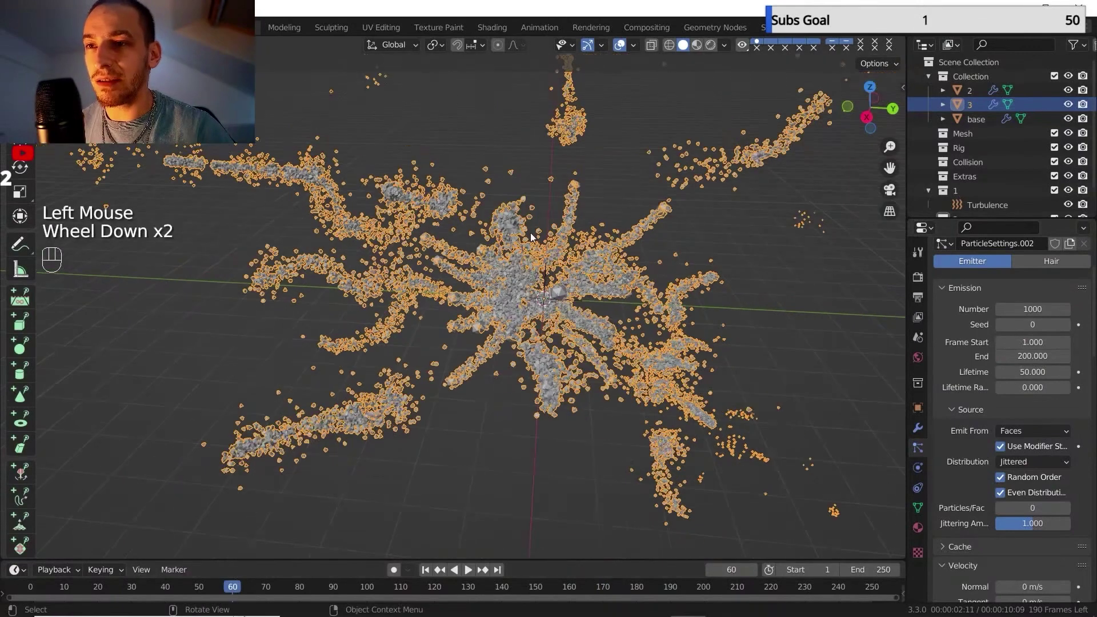
middle_drag(530, 232, 628, 212)
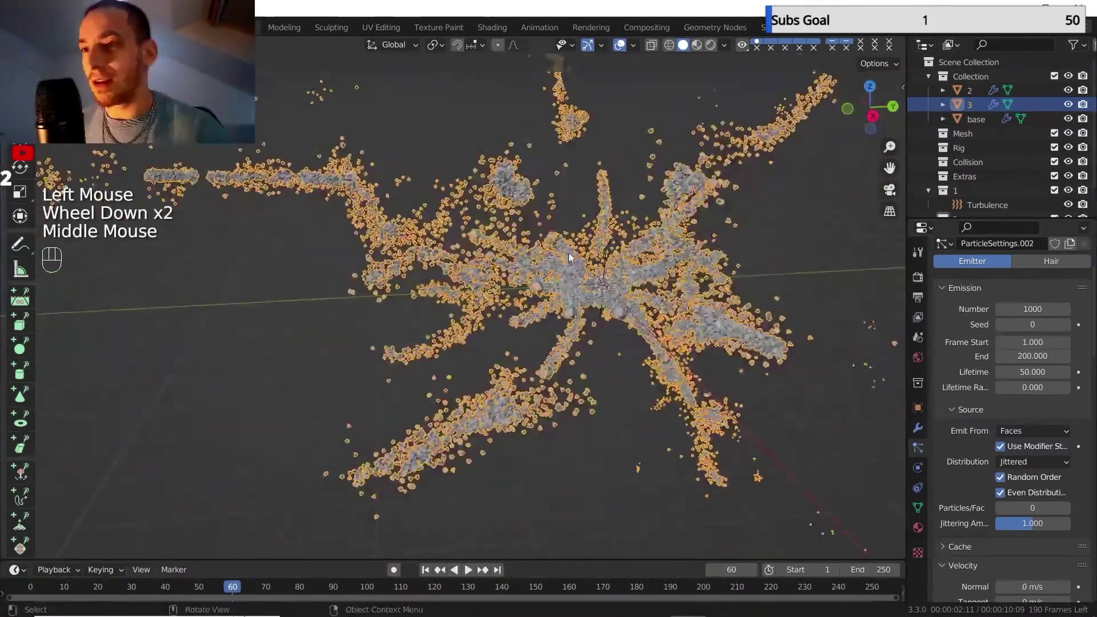
Set the emission start frame of object 3's particles to 60.
click(1027, 342)
text(60)
key(Return)
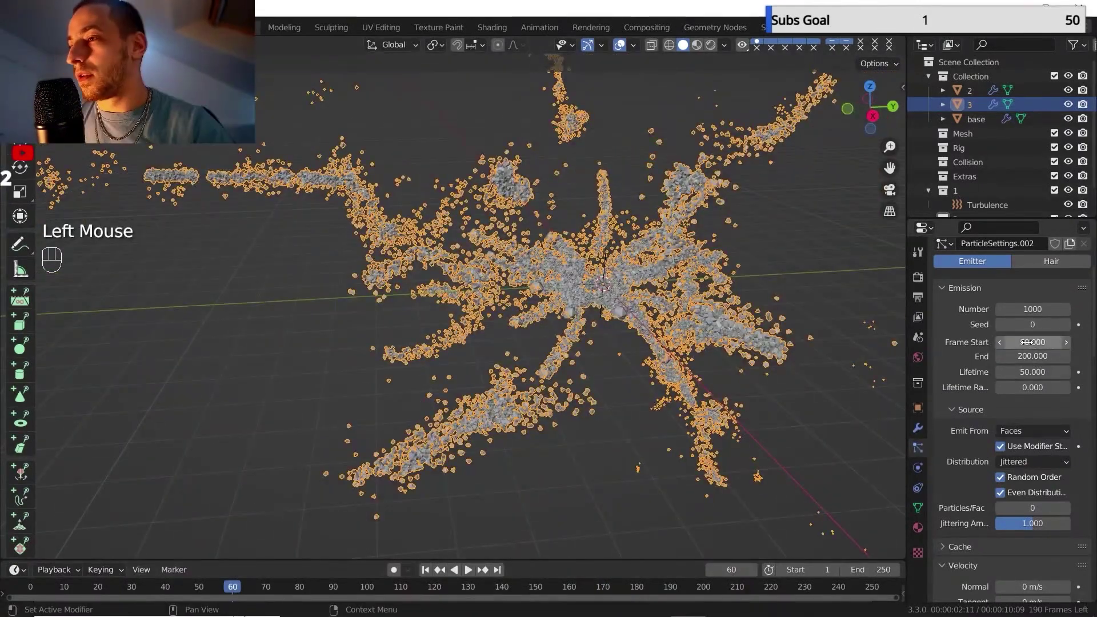
Set the lifetime of object 3's particles to 100 frames with a lifetime randomness of about 0.694.
click(1034, 373)
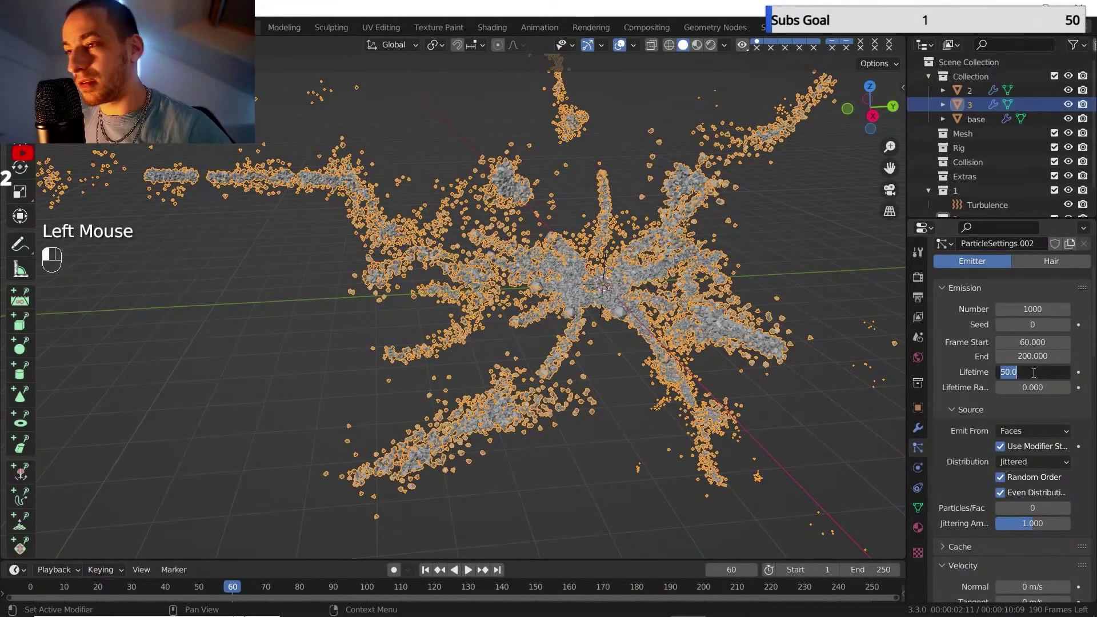
key(shift)
text(10)
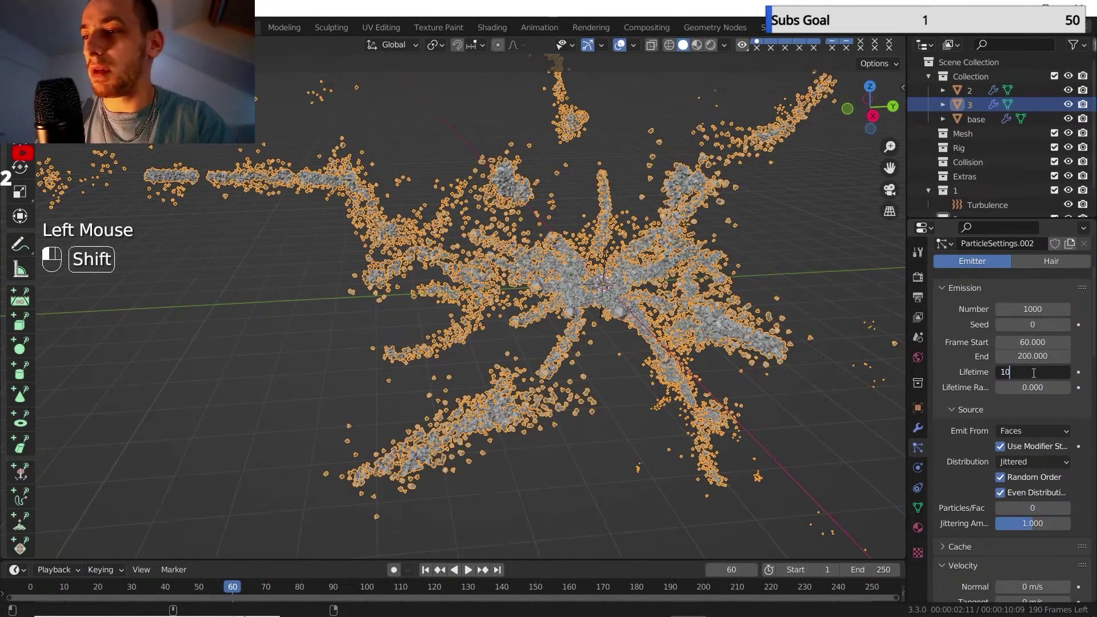
text(0)
key(Return)
drag(1033, 387, 1077, 387)
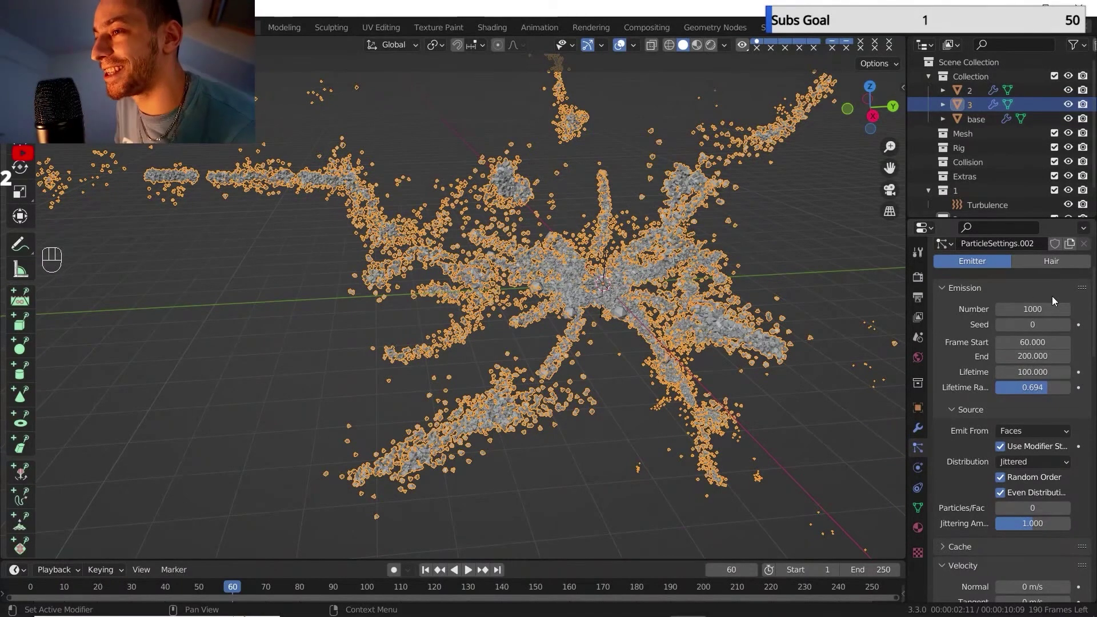
Set the number of particles emitted by object 3 to 100000.
click(1023, 309)
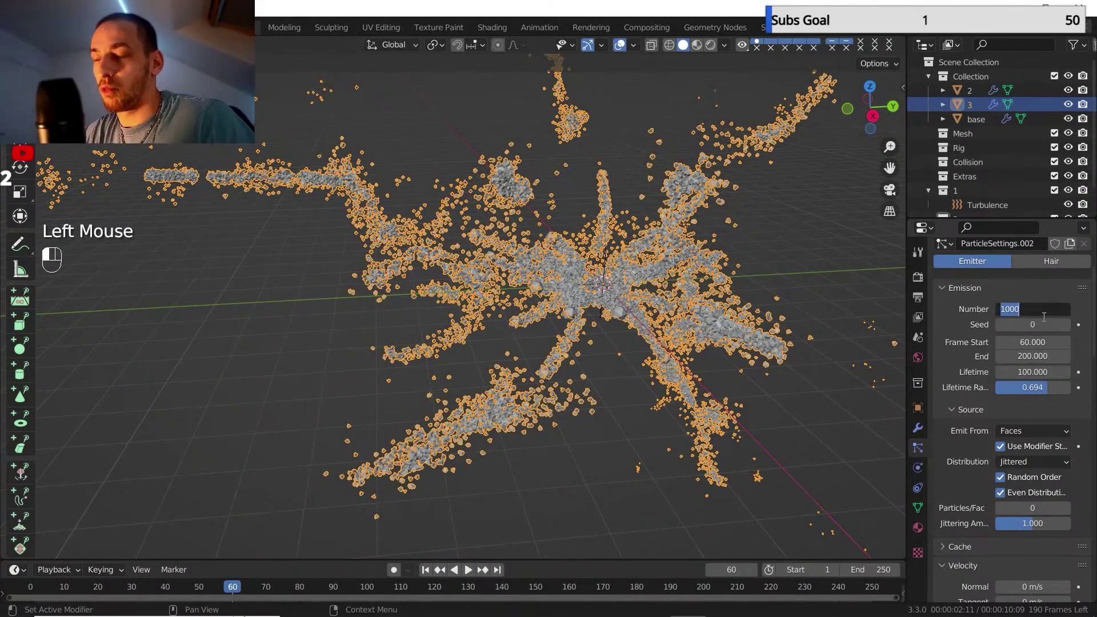
text(100000)
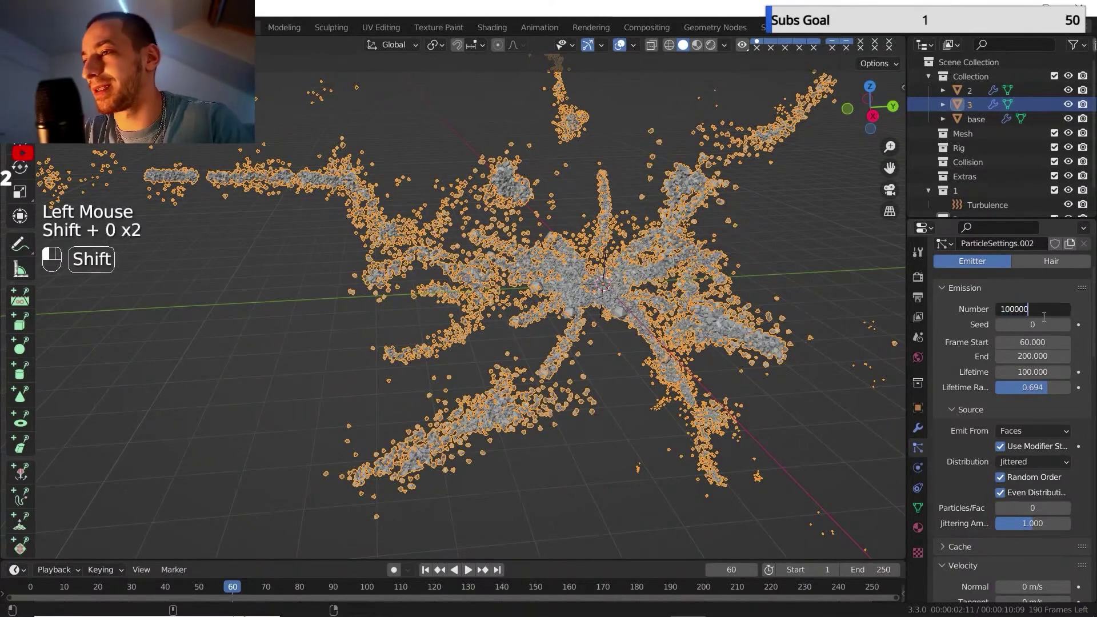
key(Return)
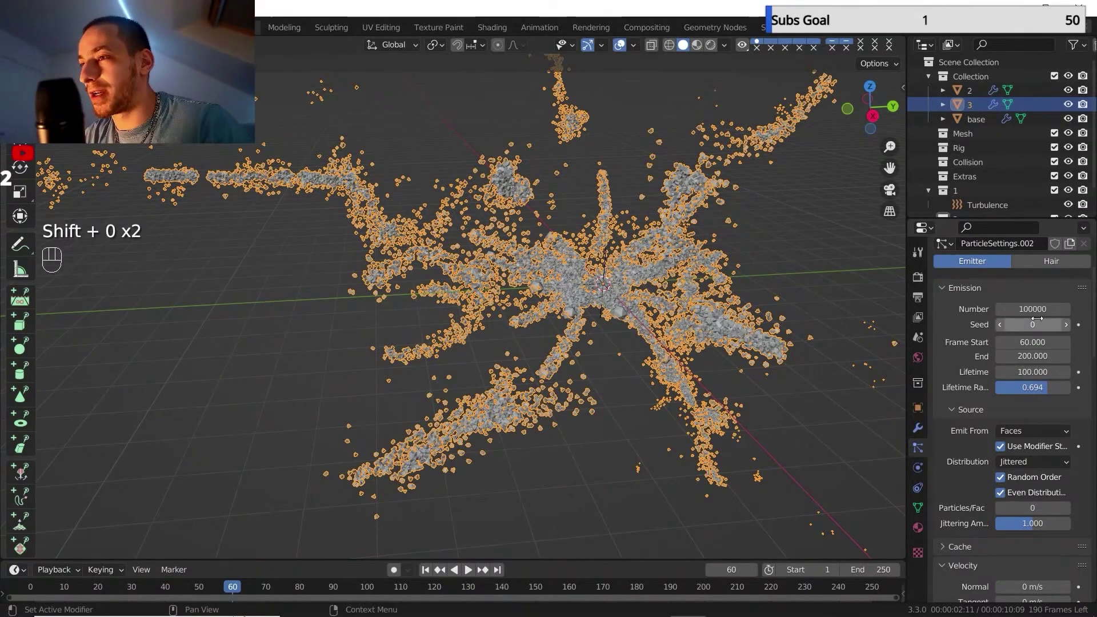
Add a new scene collection named 3 for the third layer's force field.
scroll(978, 419, down, 10)
scroll(977, 414, down, 10)
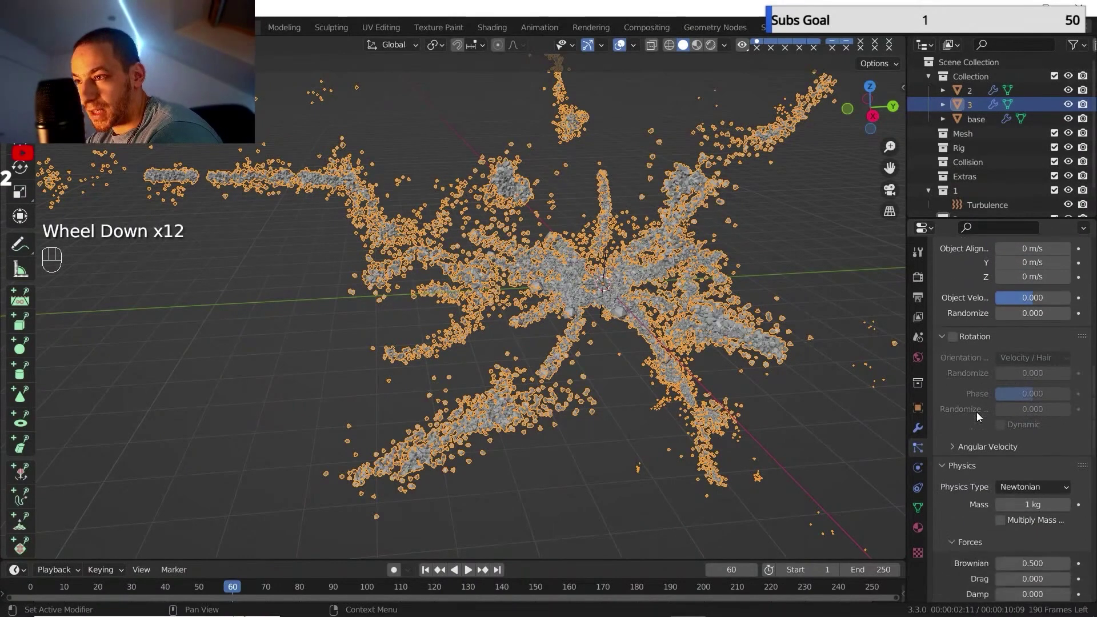
scroll(975, 407, down, 2)
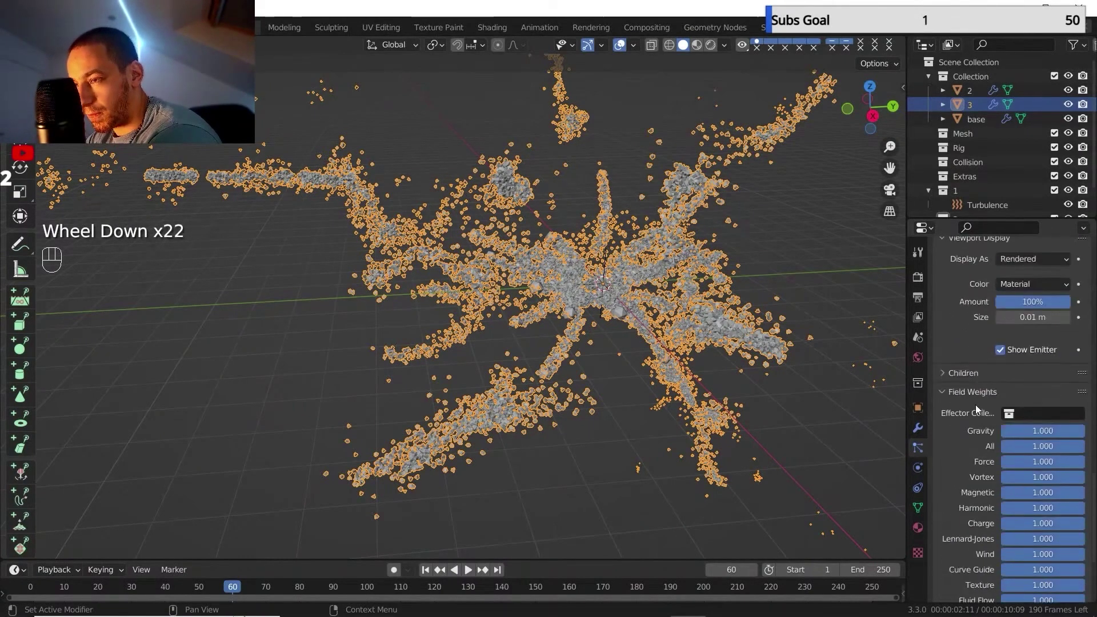
middle_drag(607, 339, 657, 434)
scroll(578, 346, down, 2)
scroll(657, 435, up, 1)
key(m)
click(636, 580)
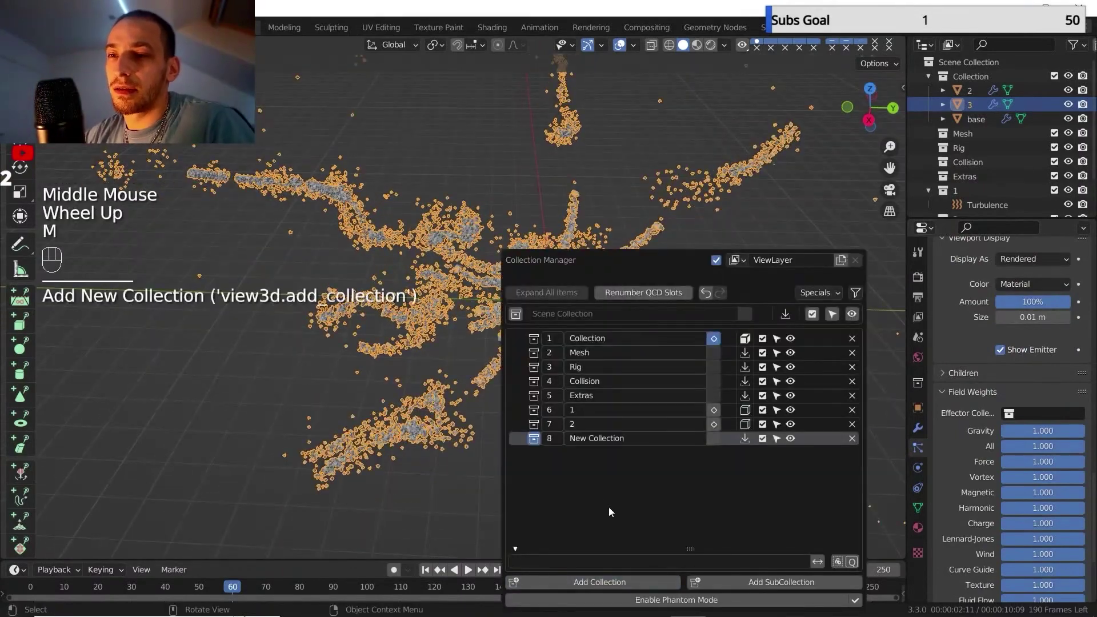
double_click(598, 439)
text(3)
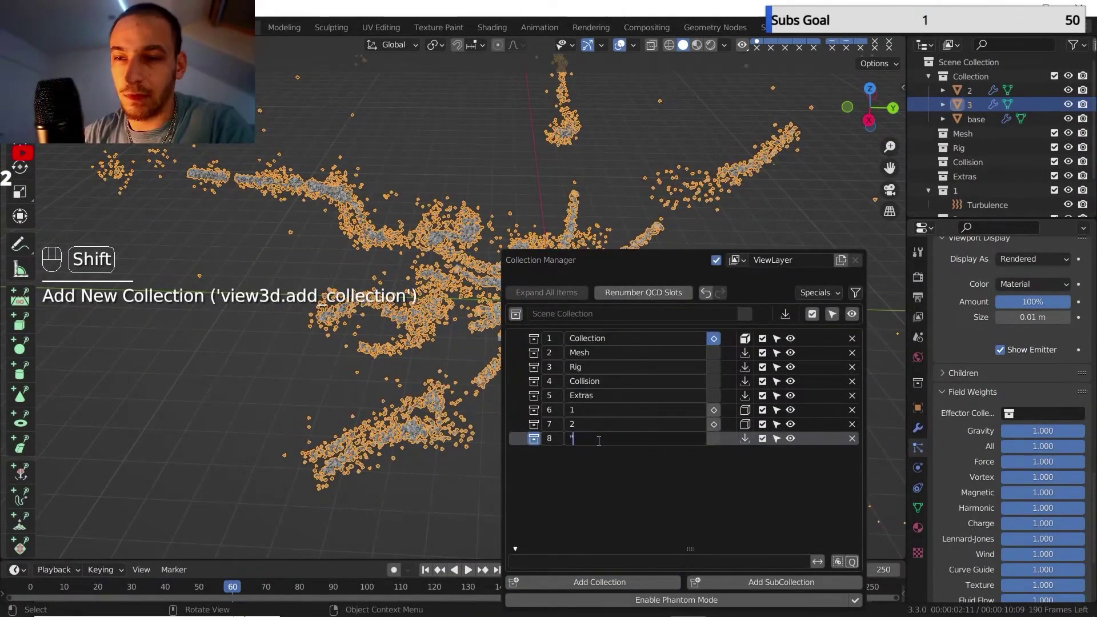
click(345, 341)
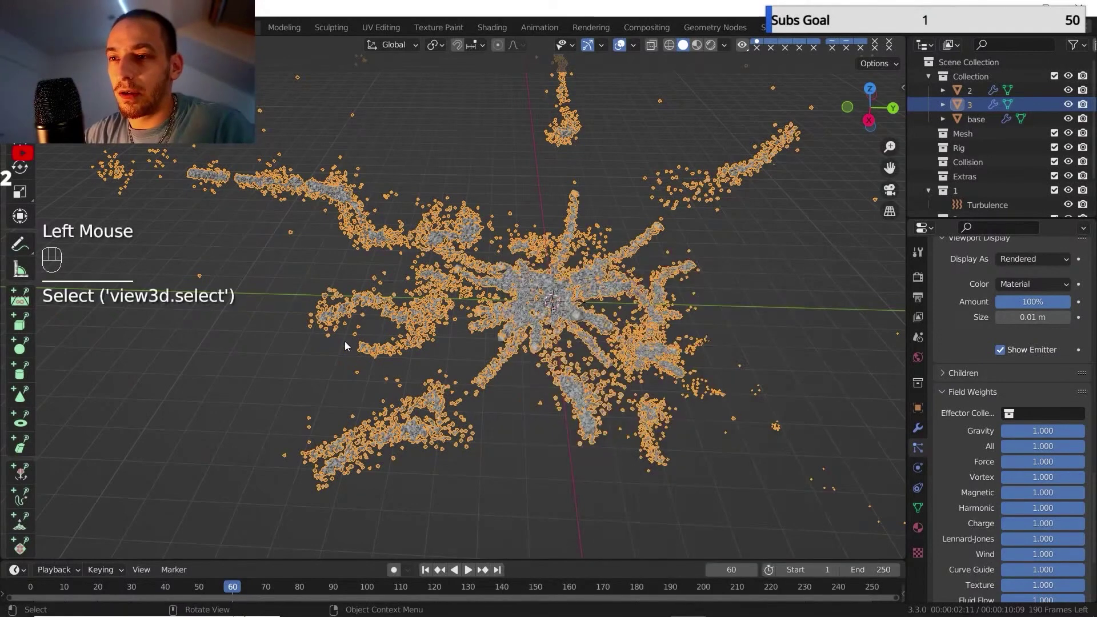
Add a turbulence force field at the world origin inside collection 3.
key(shift+a)
mouse_move(400, 580)
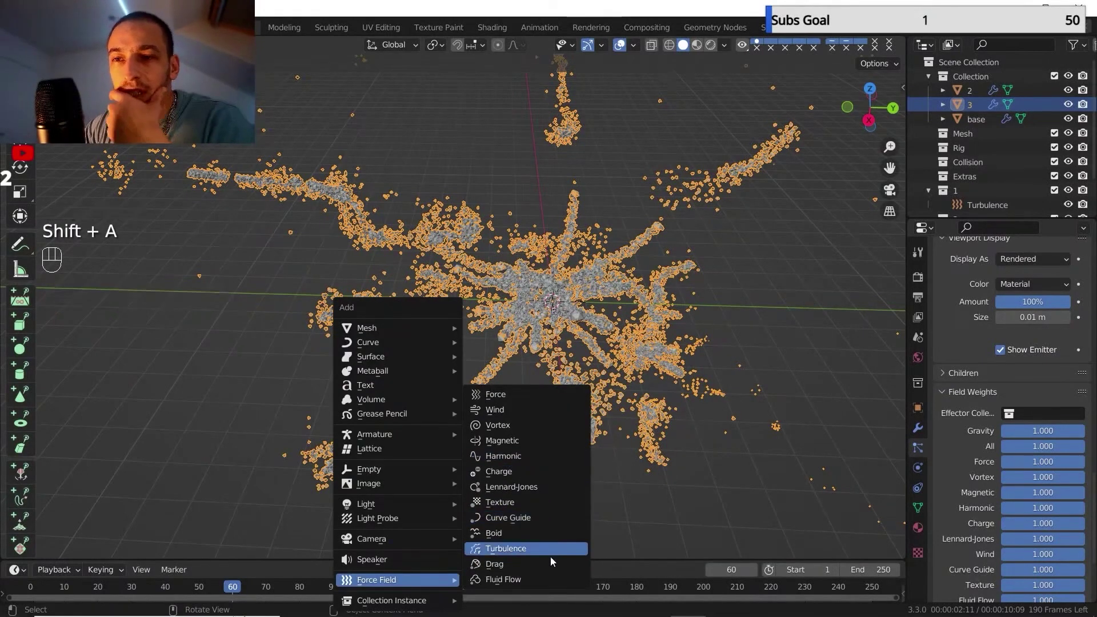
click(529, 551)
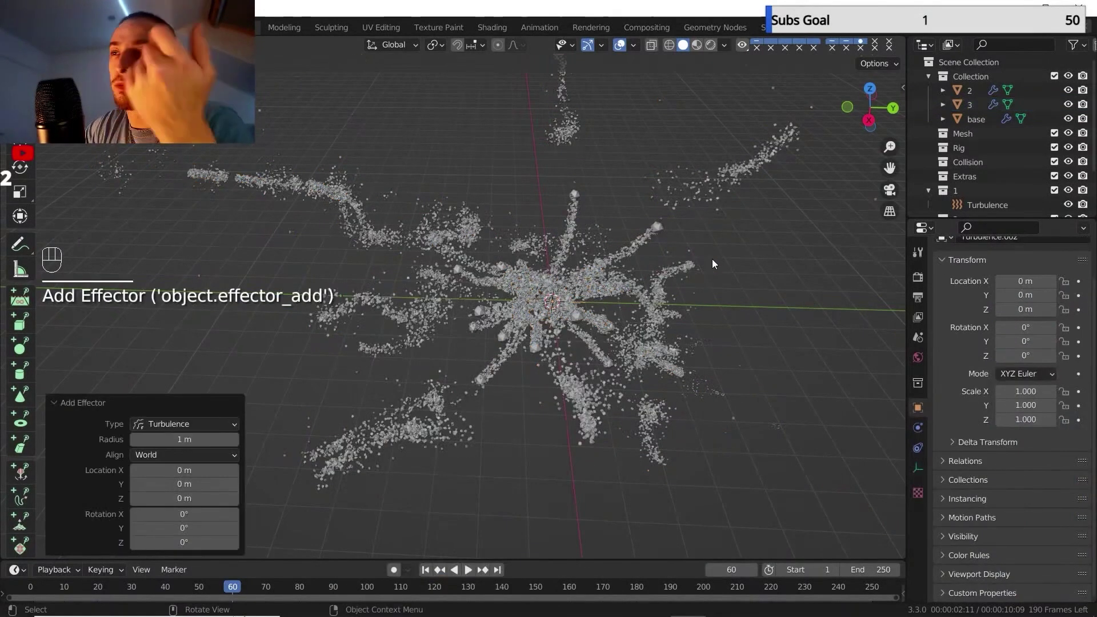
scroll(974, 105, down, 3)
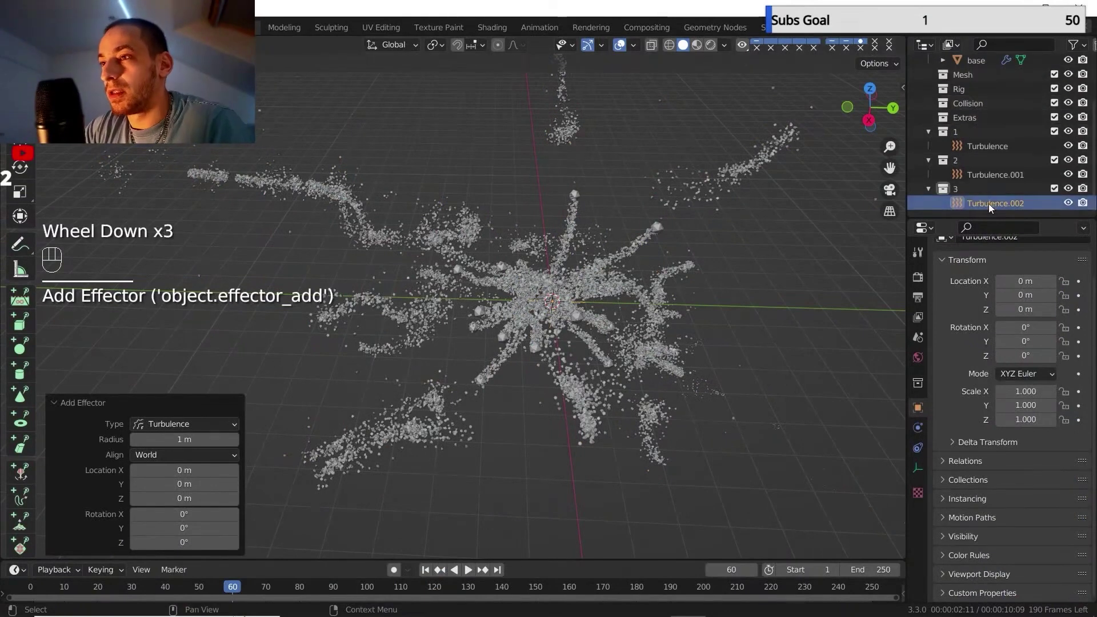
scroll(991, 194, up, 4)
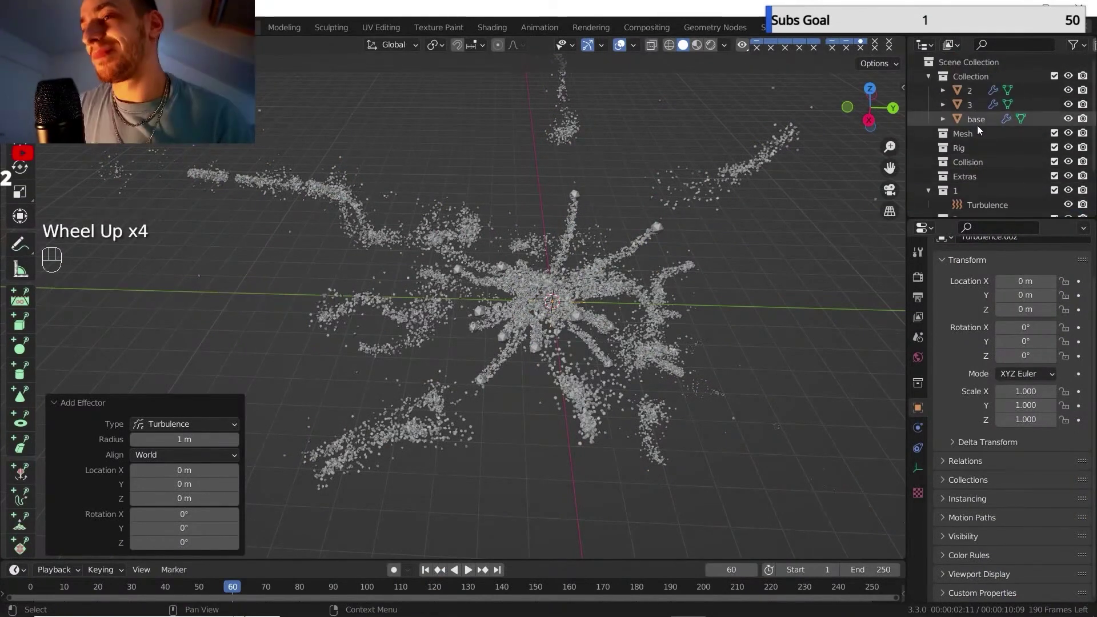
Restrict object 3's particles to effector collection 3 and set their gravity field weight to 0.
click(970, 104)
scroll(1011, 514, down, 2)
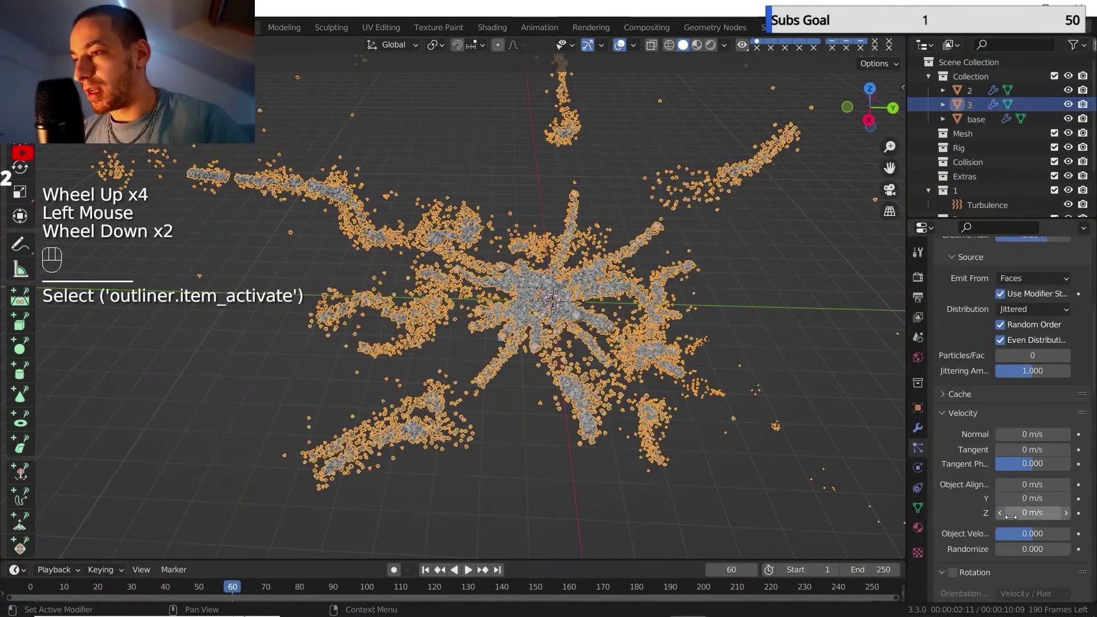
scroll(1011, 514, down, 7)
click(1034, 329)
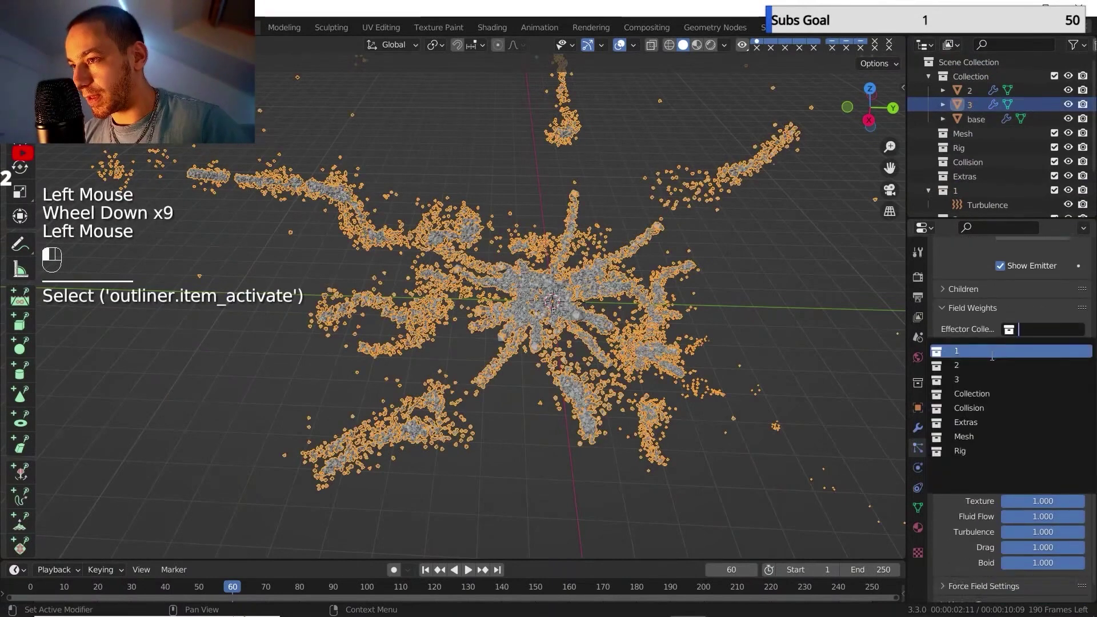
click(975, 382)
drag(1061, 347, 1001, 348)
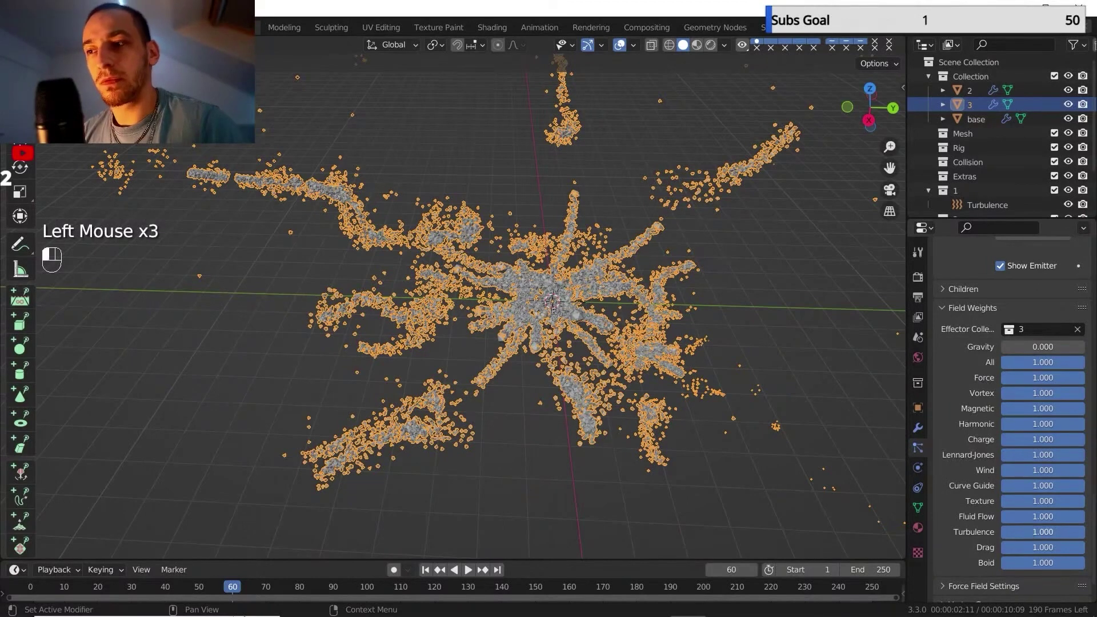
click(1036, 532)
key(BackSpace)
key(BackSpace)
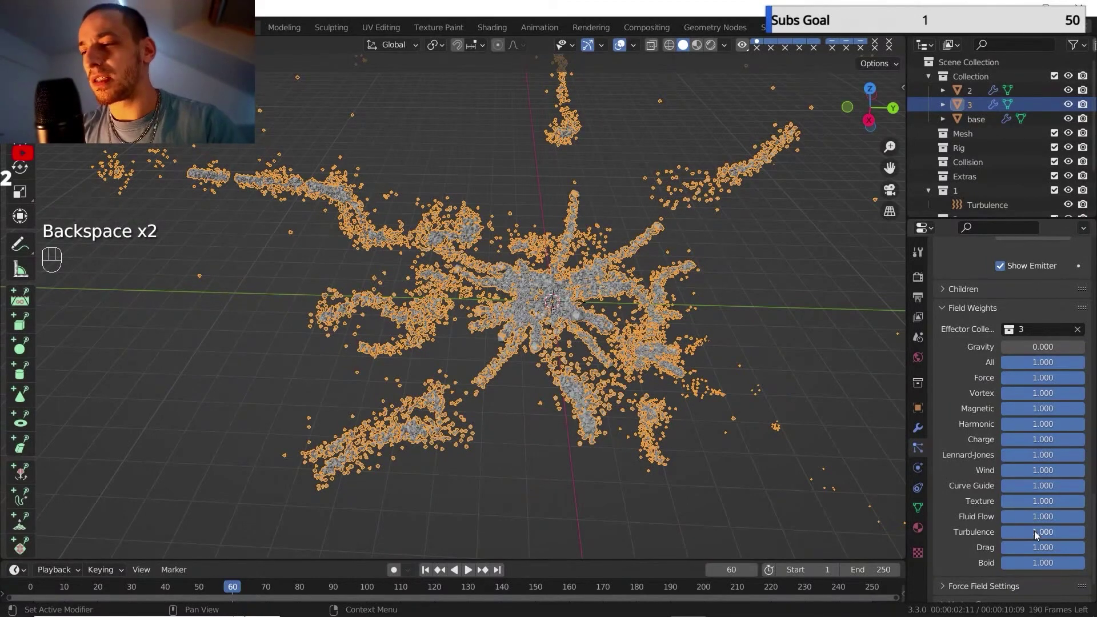
Set the strength of the turbulence field in collection 3 to 0.1.
scroll(980, 186, down, 4)
click(979, 173)
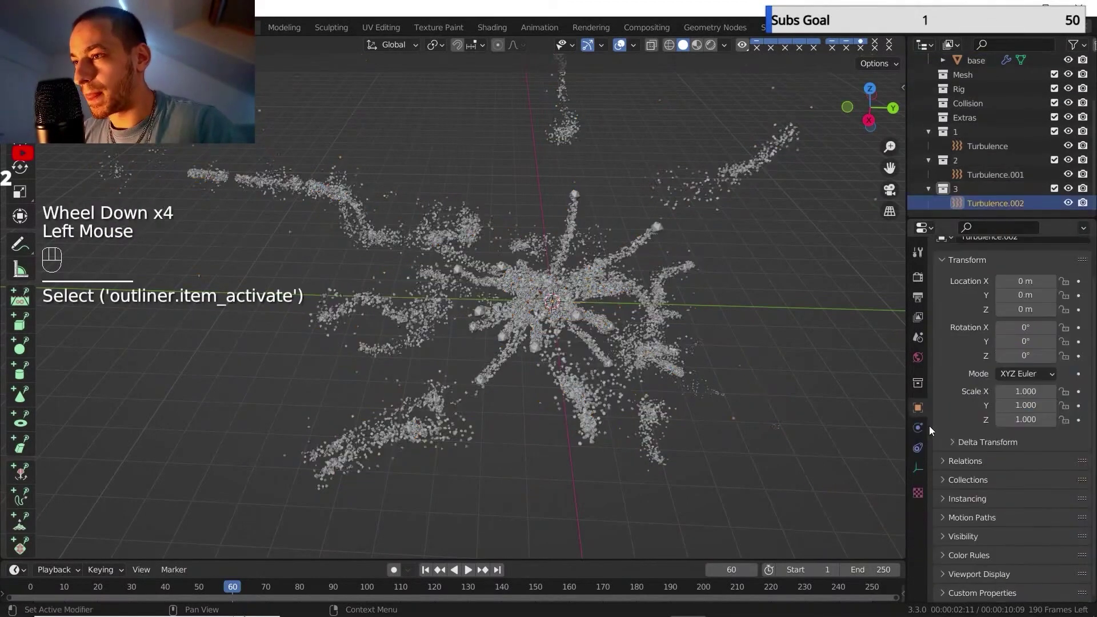
click(919, 430)
click(1021, 360)
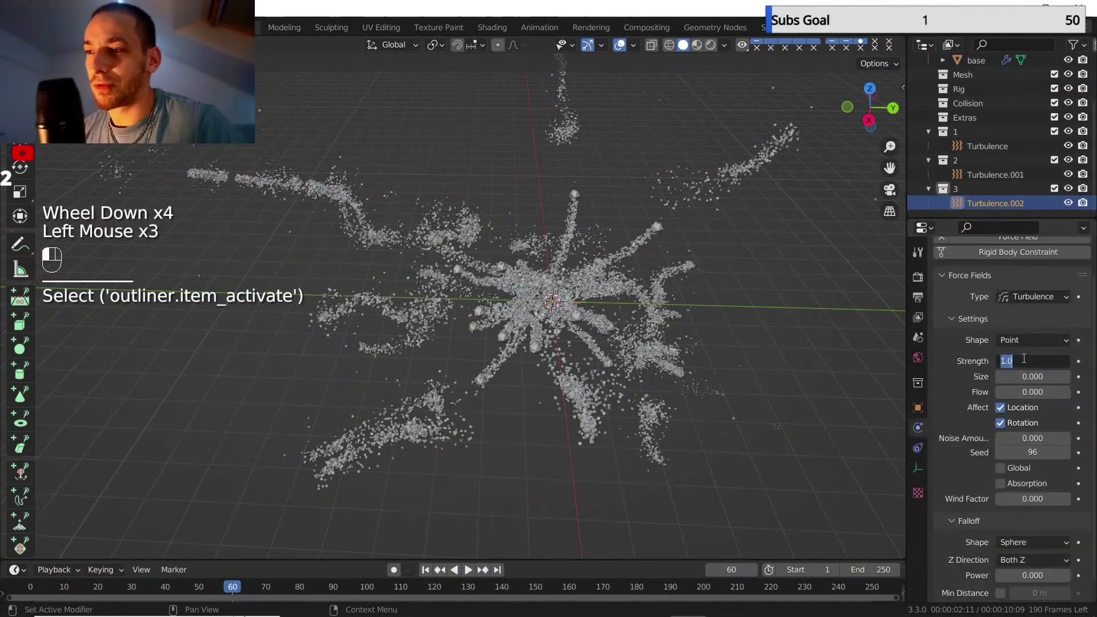
key(BackSpace)
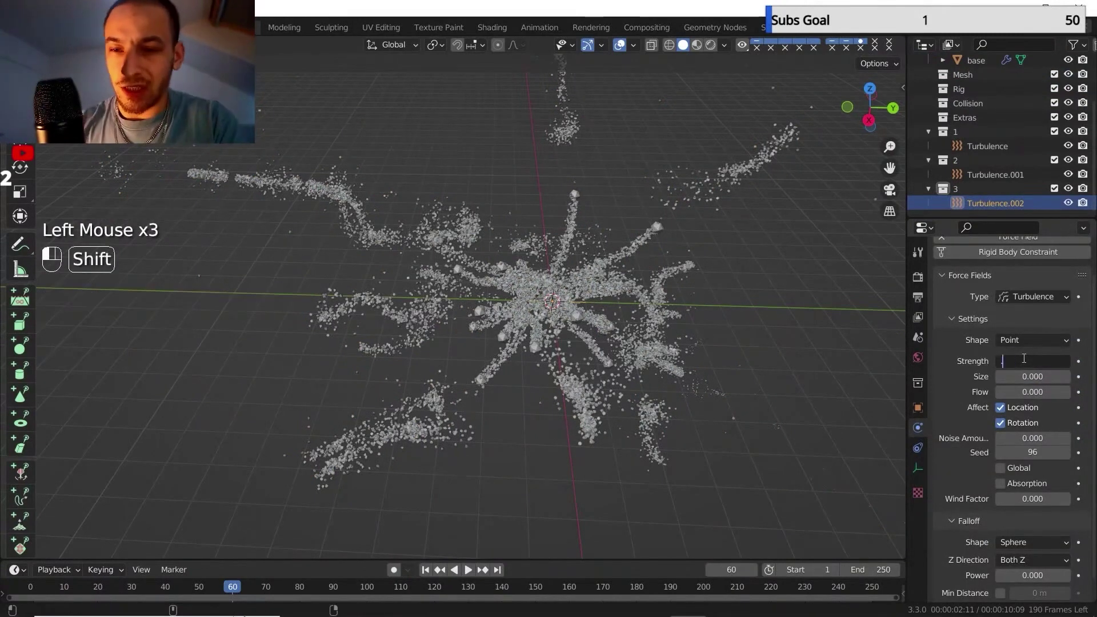
text(.1)
key(Return)
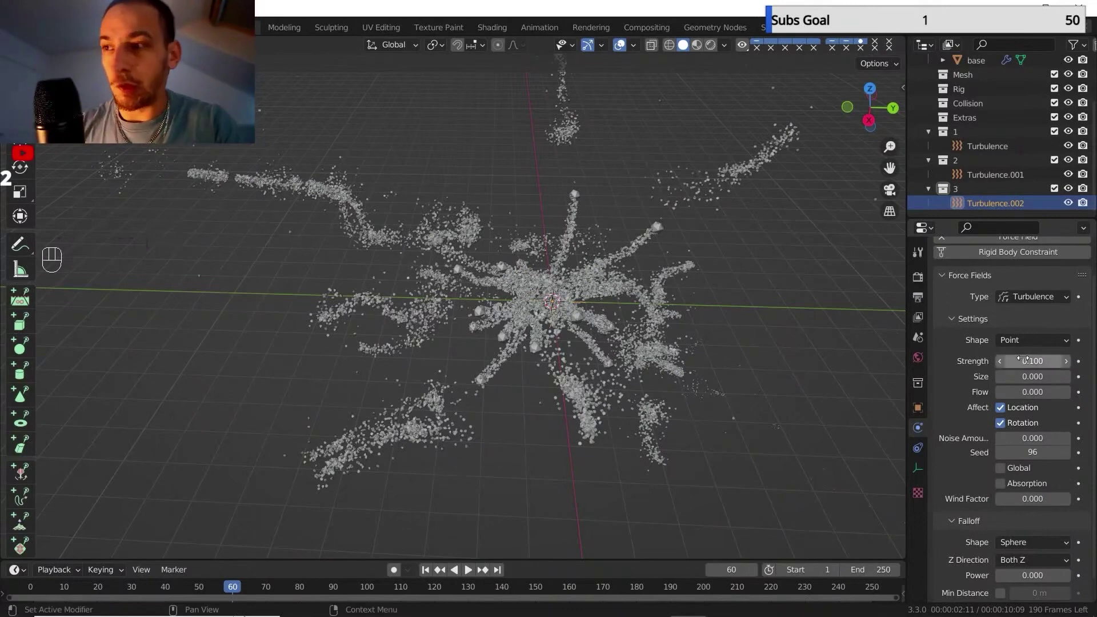
Set the size of collection 3's turbulence field to about 0.79 and its flow to 3.
mouse_move(1037, 377)
mouse_down()
mouse_move(1065, 376)
mouse_move(1037, 377)
mouse_move(1039, 392)
mouse_up()
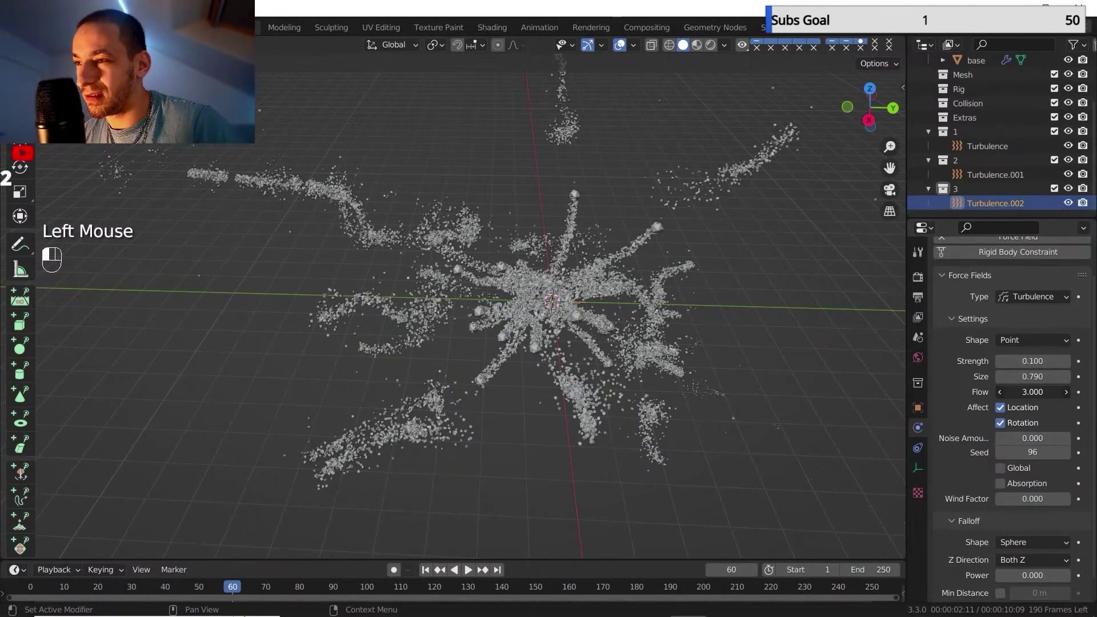
double_click(1033, 392)
text(3)
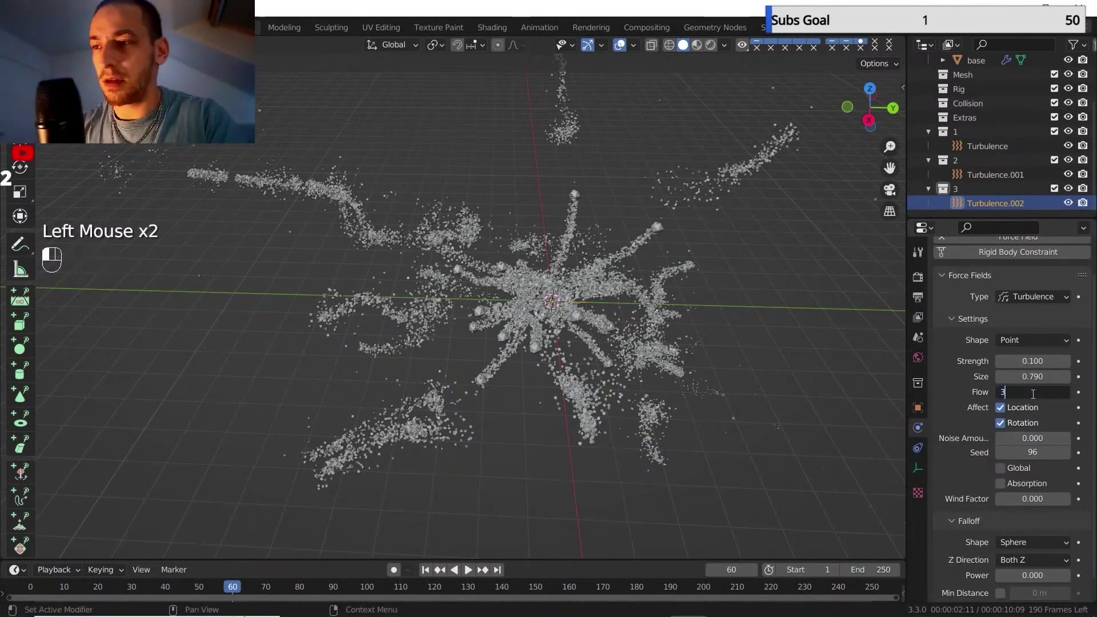
key(Return)
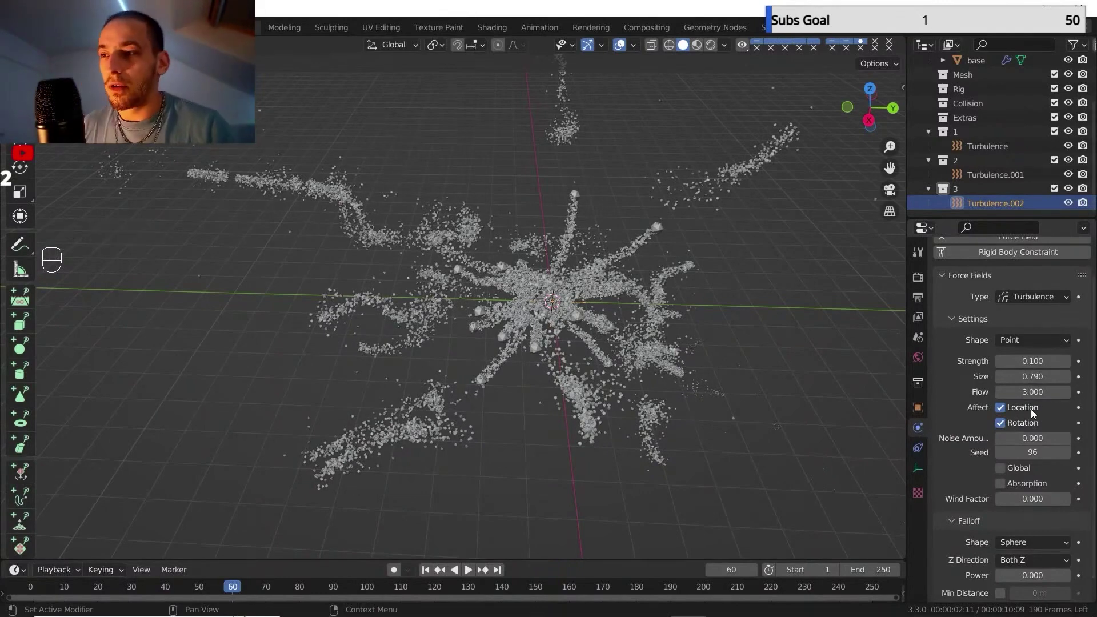
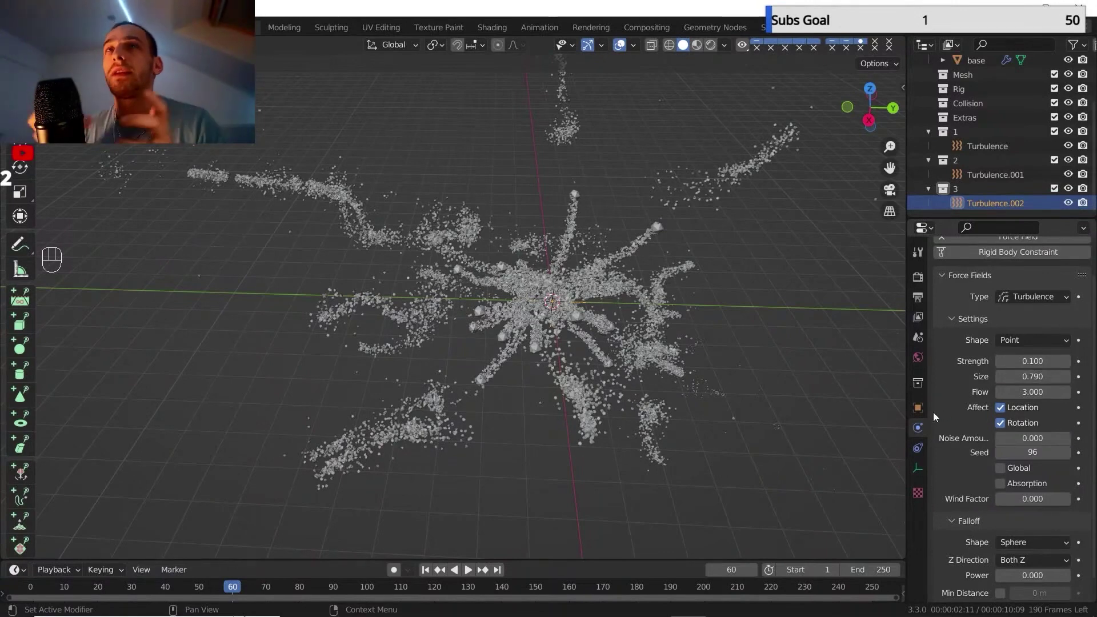
Select object 3, return the timeline to frame 1 and turn off the viewport overlays.
scroll(975, 90, down, 2)
scroll(976, 91, up, 4)
click(970, 105)
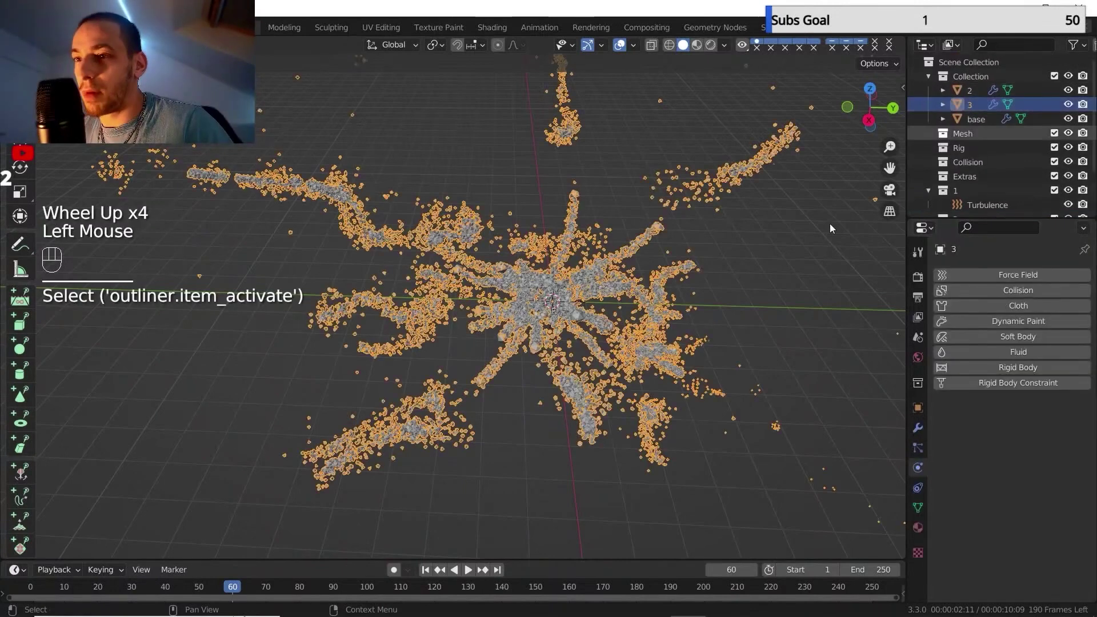
click(425, 570)
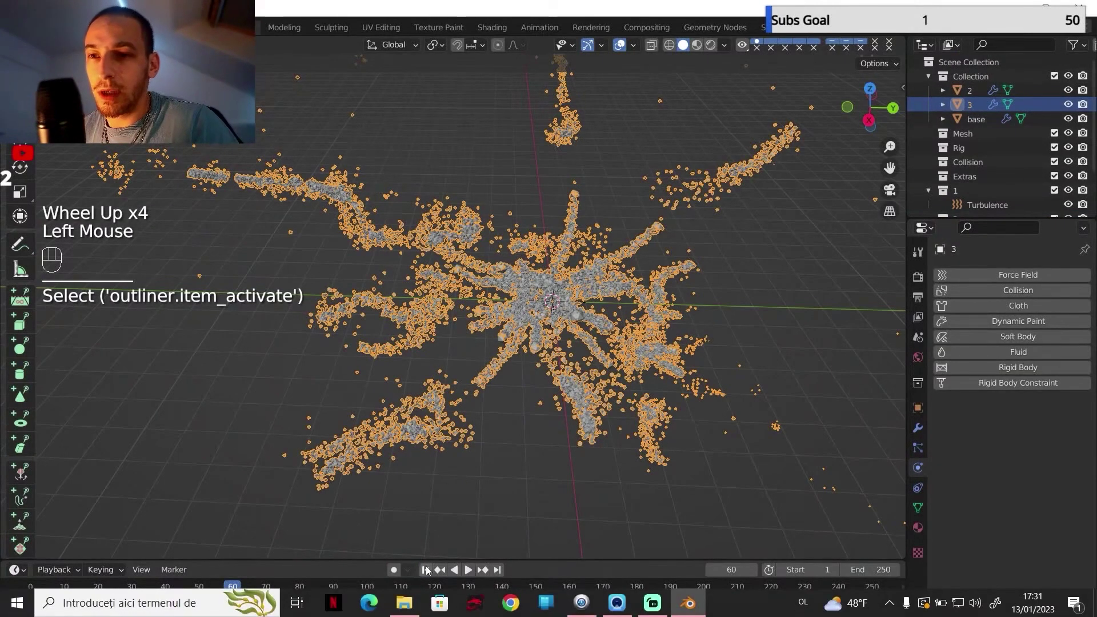
click(628, 45)
scroll(537, 289, down, 1)
middle_drag(512, 319, 492, 320)
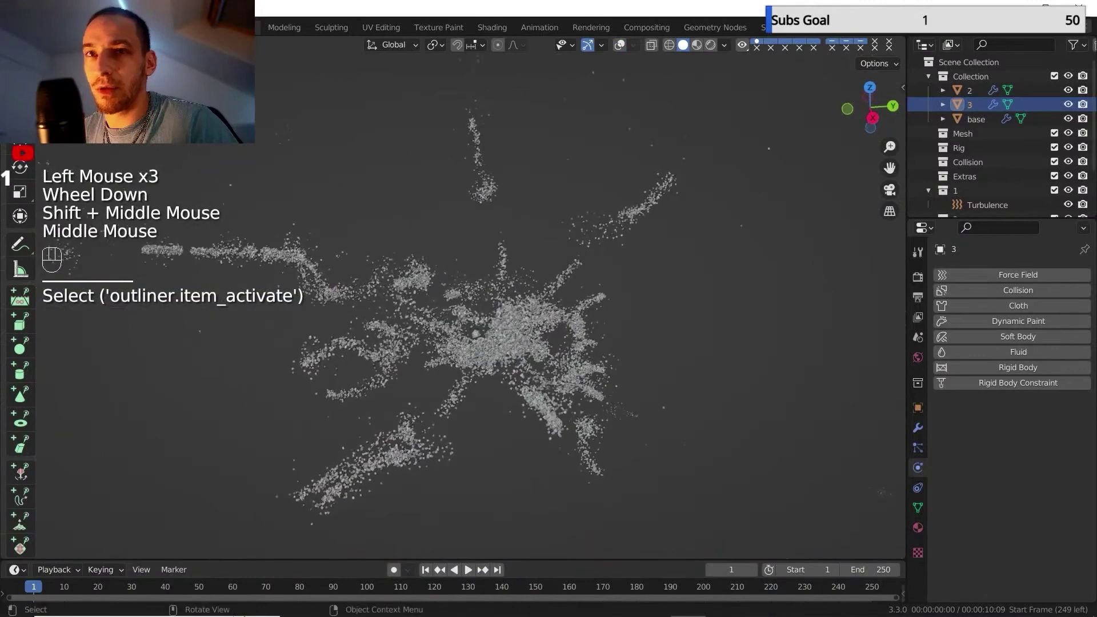
Save the file as yt.blend in the proiect particule folder.
key(F4)
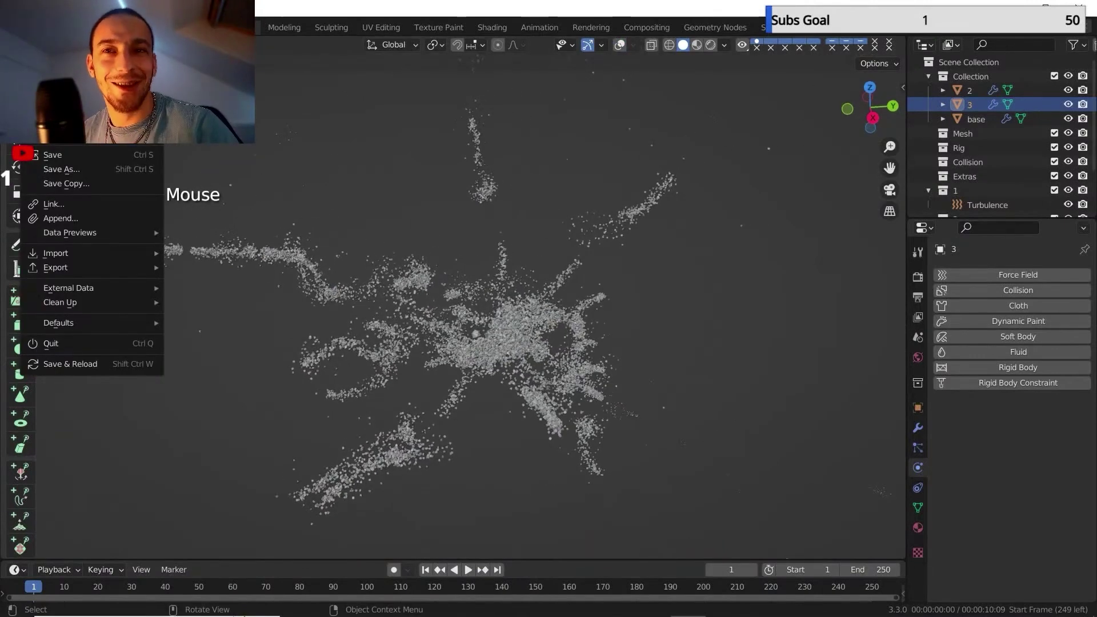
click(81, 152)
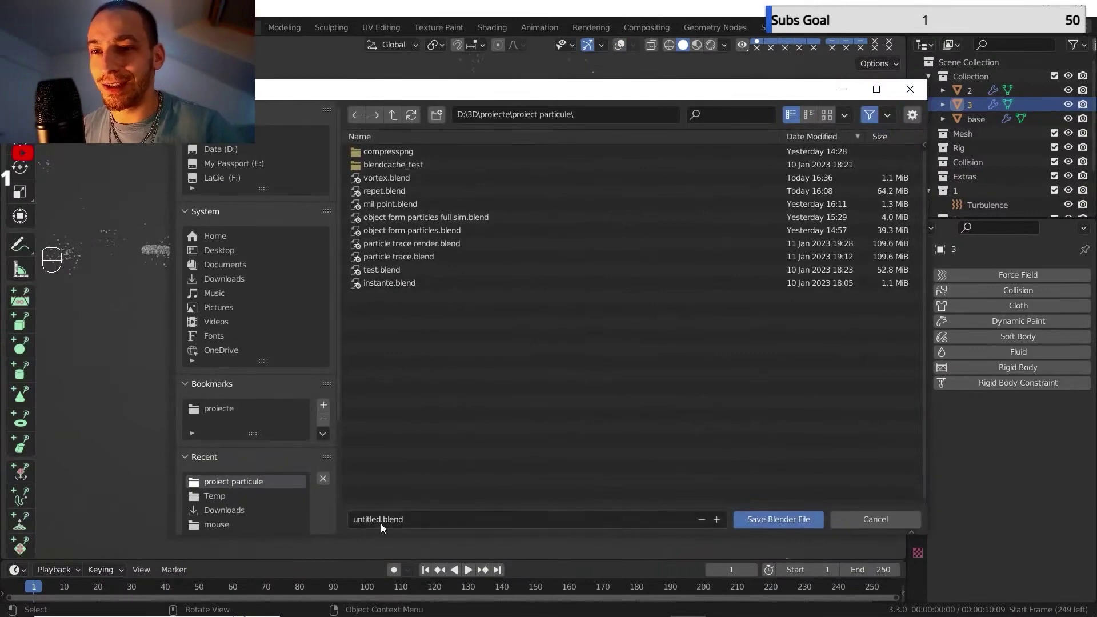
click(381, 522)
key(BackSpace)
text(y)
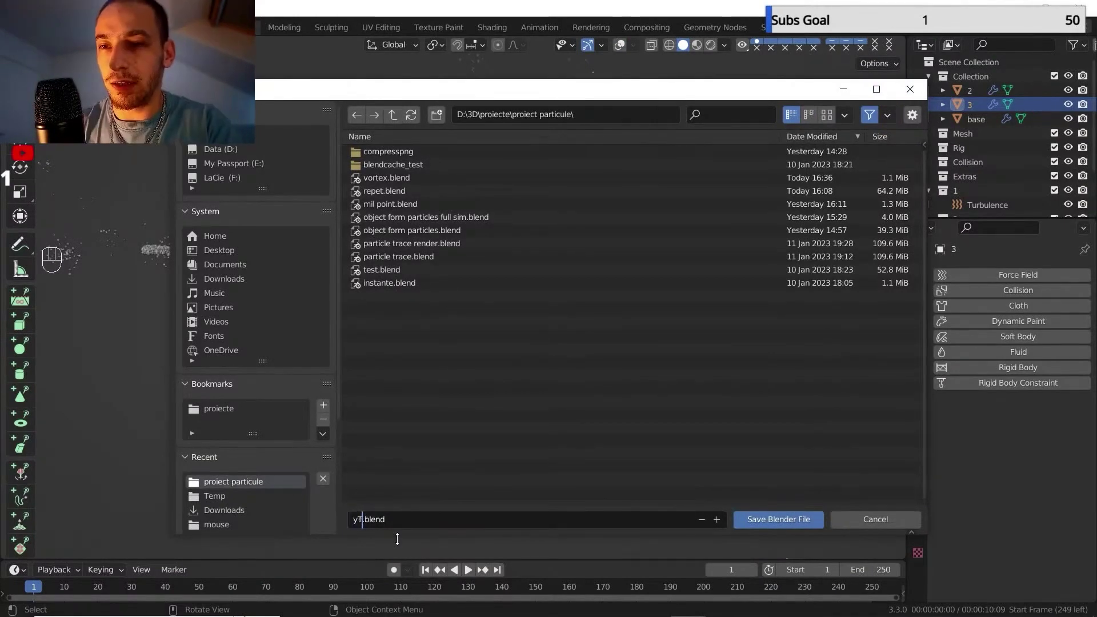
text(t)
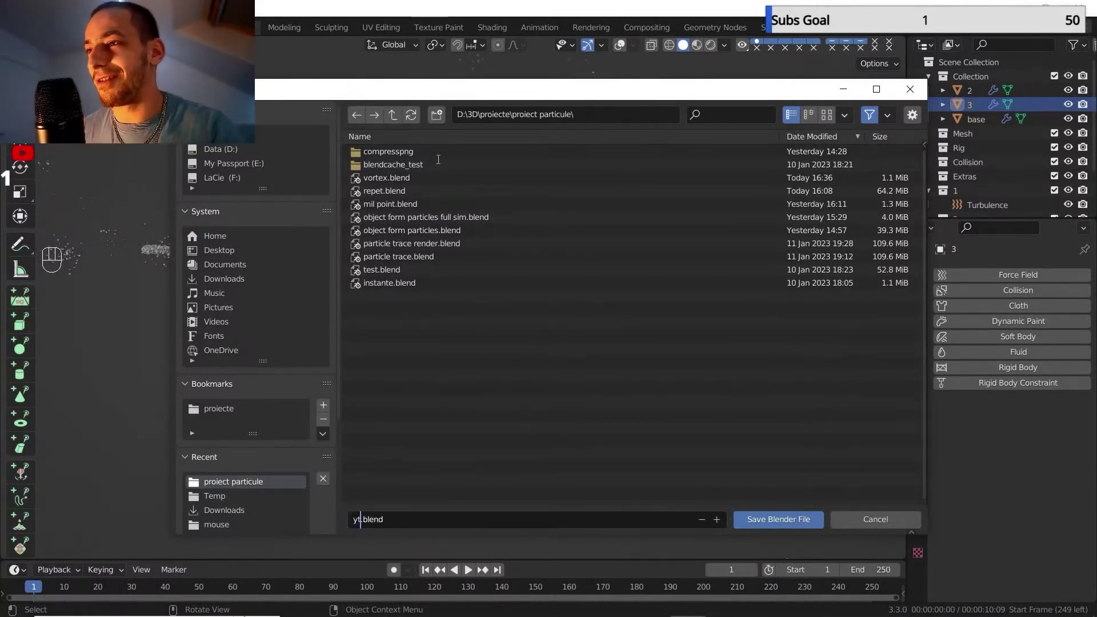
click(757, 519)
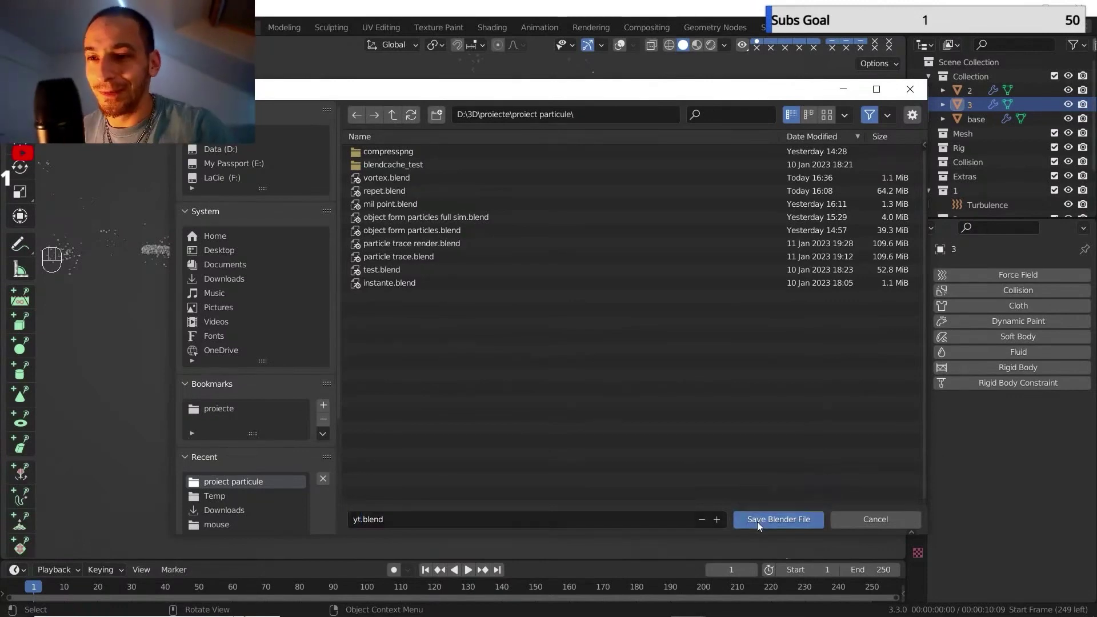
Limit object 3's particle instance modifier to alive particles by turning off the dead and unborn ones.
shift+middle_drag(503, 329, 510, 286)
shift+scroll(513, 300, down, 1)
shift+scroll(513, 299, up, 1)
scroll(508, 292, down, 1)
click(425, 571)
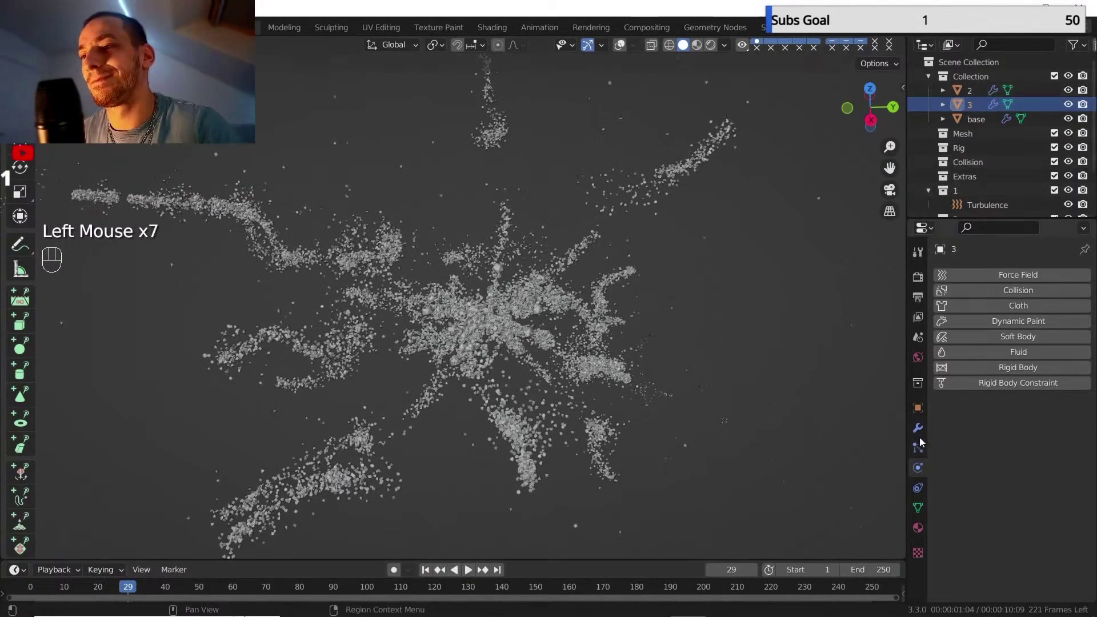
click(918, 430)
click(1032, 415)
click(1057, 415)
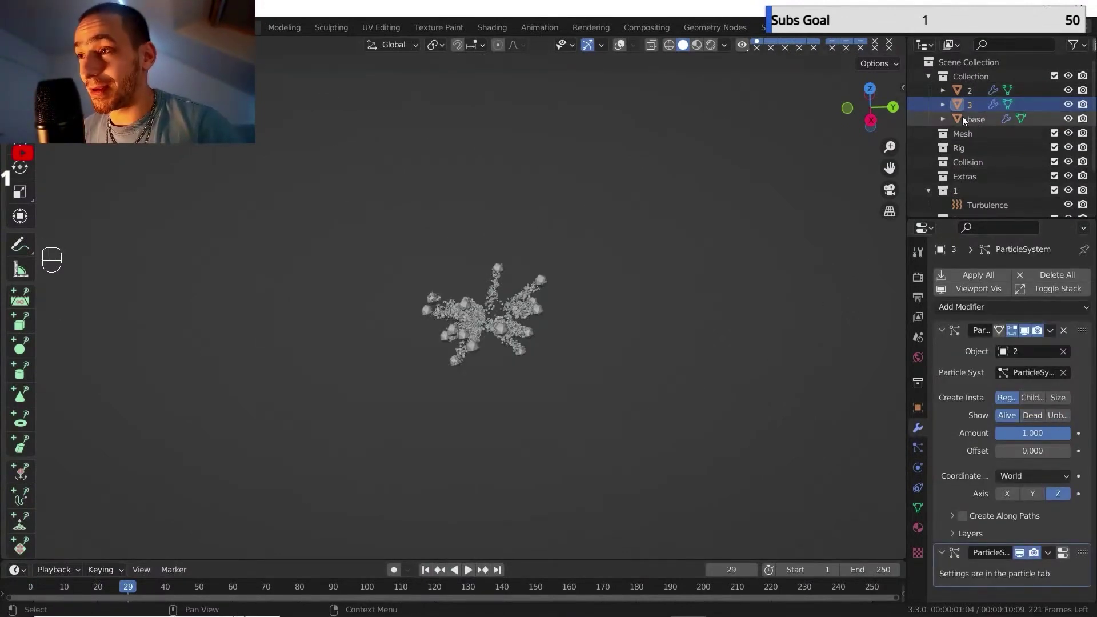
Play the simulation from frame 1 and examine the particle burst up close and as a whole.
click(426, 570)
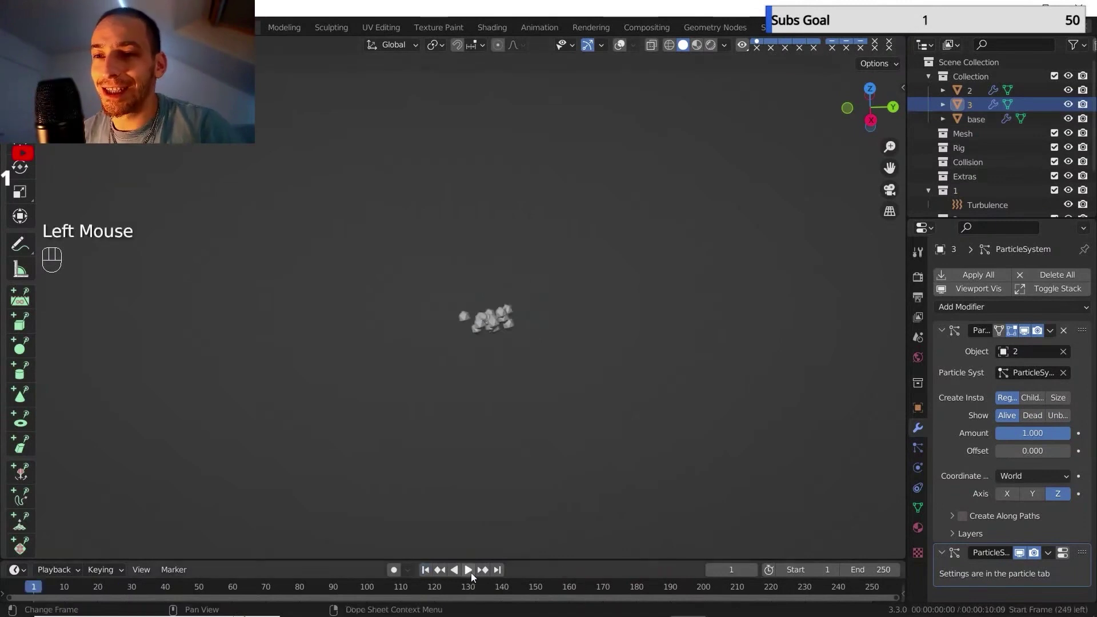
click(469, 570)
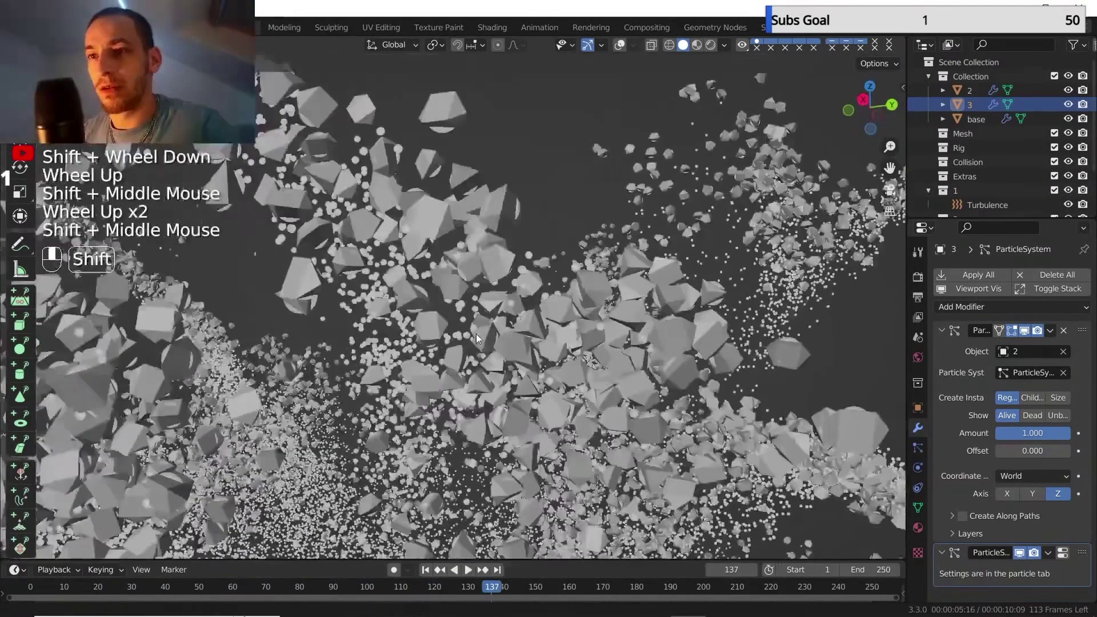
scroll(492, 322, down, 1)
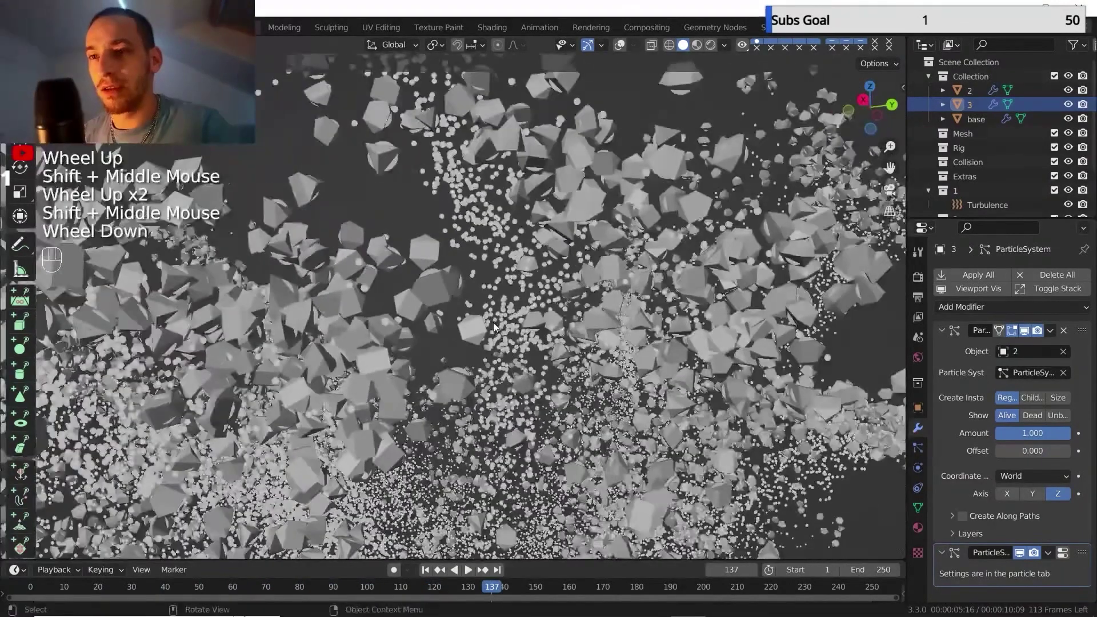
middle_drag(493, 322, 491, 272)
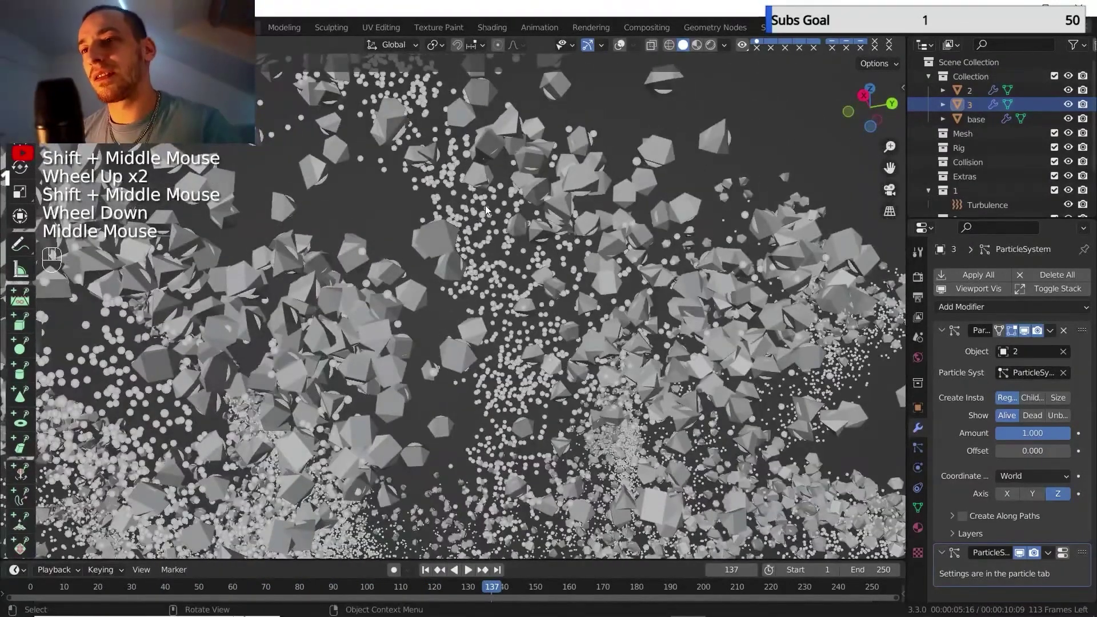
scroll(578, 253, down, 3)
middle_drag(577, 252, 503, 289)
scroll(494, 299, down, 1)
shift+middle_drag(503, 289, 548, 320)
scroll(493, 300, down, 1)
mouse_move(548, 320)
shift+middle_down()
mouse_move(523, 287)
mouse_move(540, 303)
shift+middle_up()
scroll(540, 303, down, 3)
shift+middle_drag(540, 303, 521, 339)
mouse_move(521, 338)
shift+middle_down()
mouse_move(551, 379)
mouse_move(527, 354)
mouse_move(531, 334)
shift+middle_up()
scroll(551, 378, up, 2)
scroll(526, 354, up, 1)
scroll(527, 353, down, 1)
middle_drag(531, 334, 568, 320)
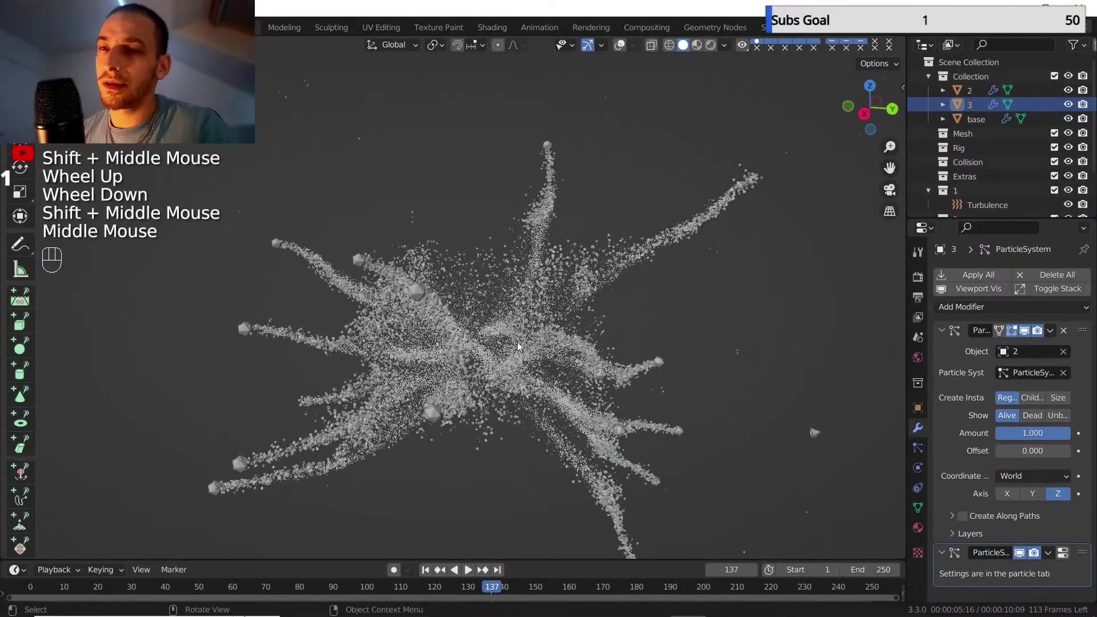
shift+middle_drag(475, 318, 518, 345)
Add a vortex force field at the world origin and move it to collection 1.
key(shift+a)
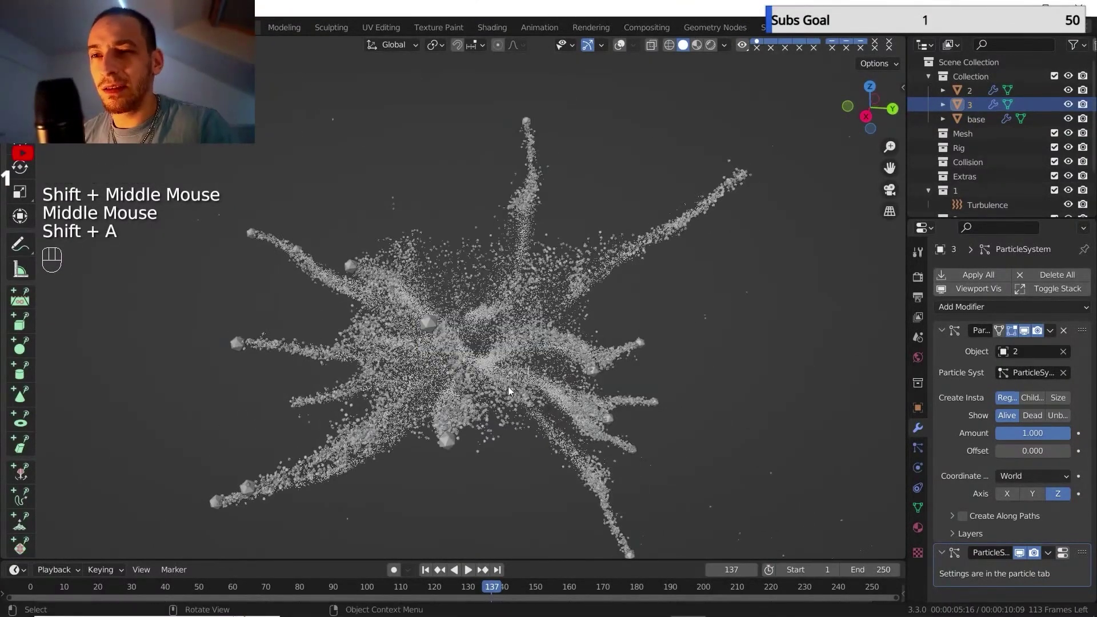
key(shift+a)
mouse_move(495, 366)
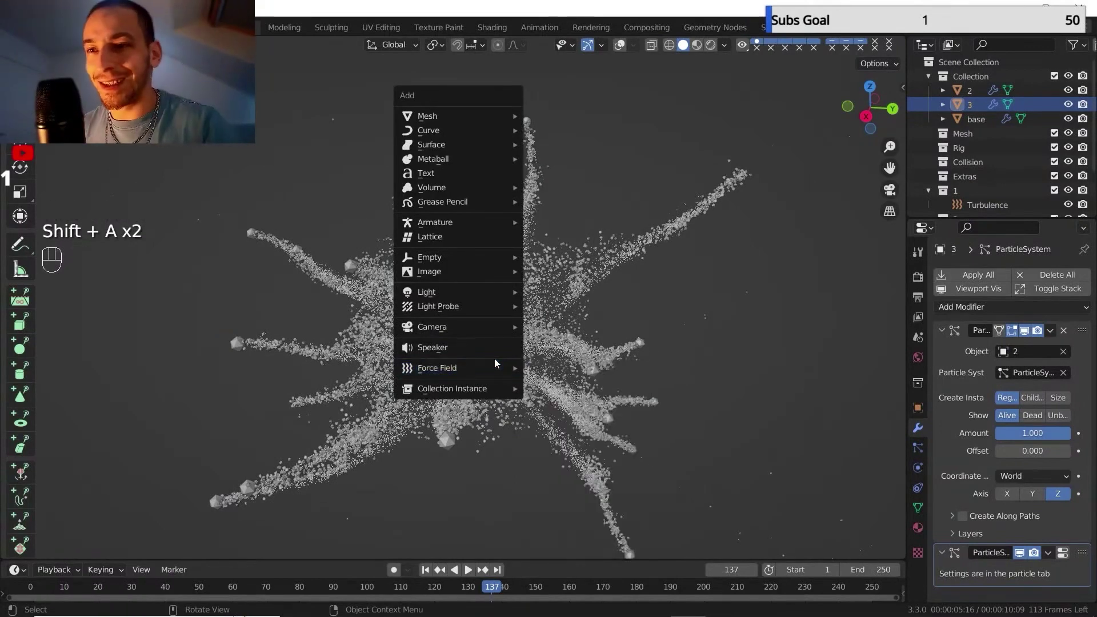
click(558, 398)
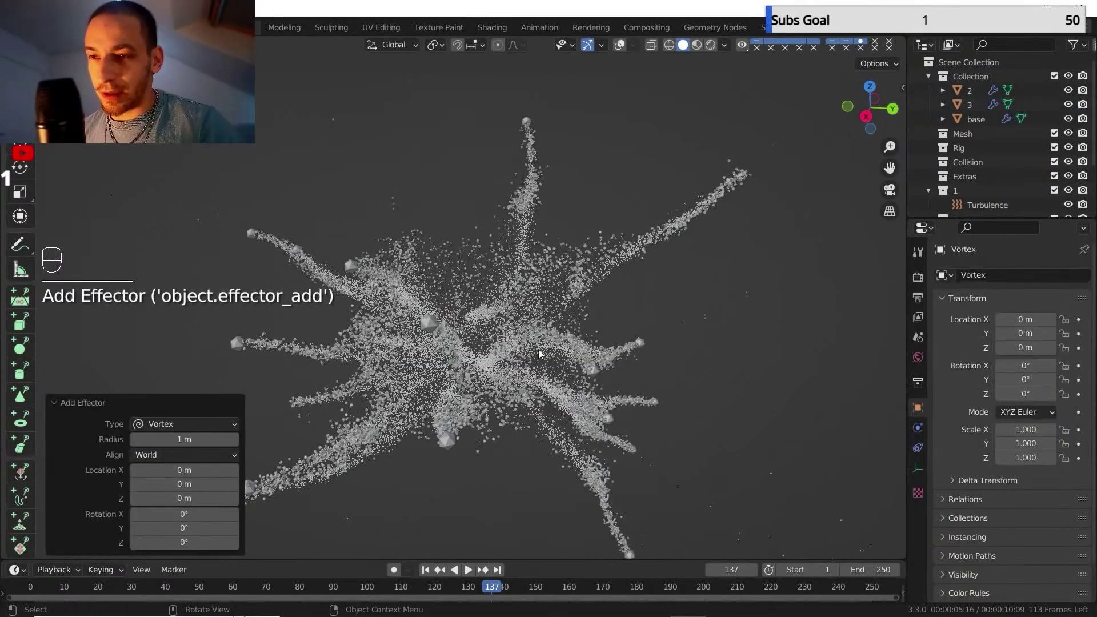
key(m)
click(771, 412)
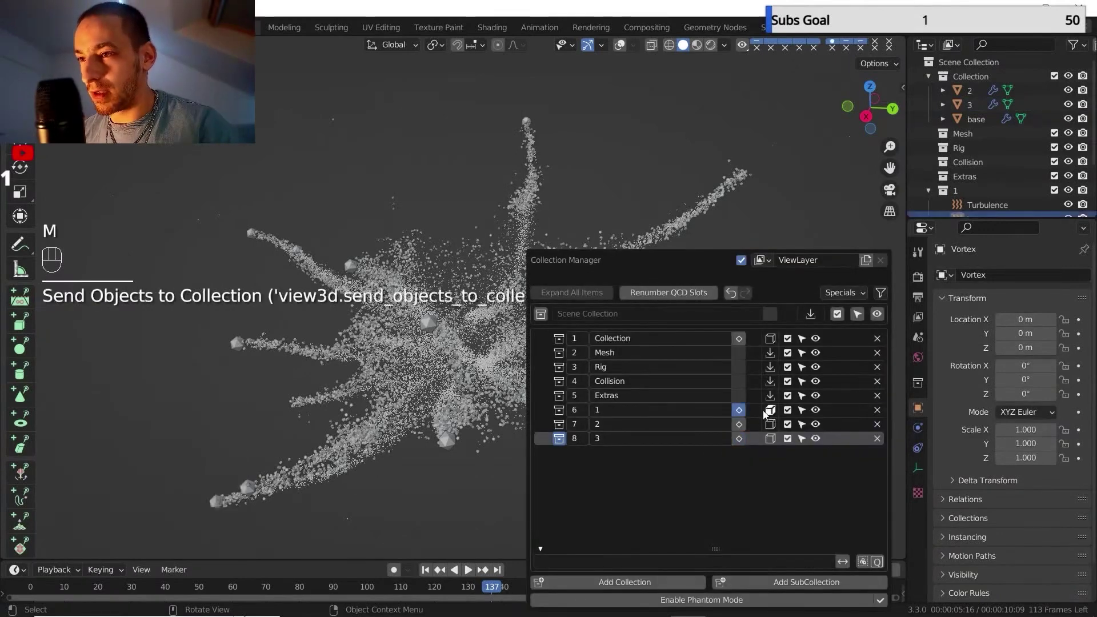
Play the simulation from frame 1 with the vortex and set the vortex field's strength to 2.5.
click(426, 570)
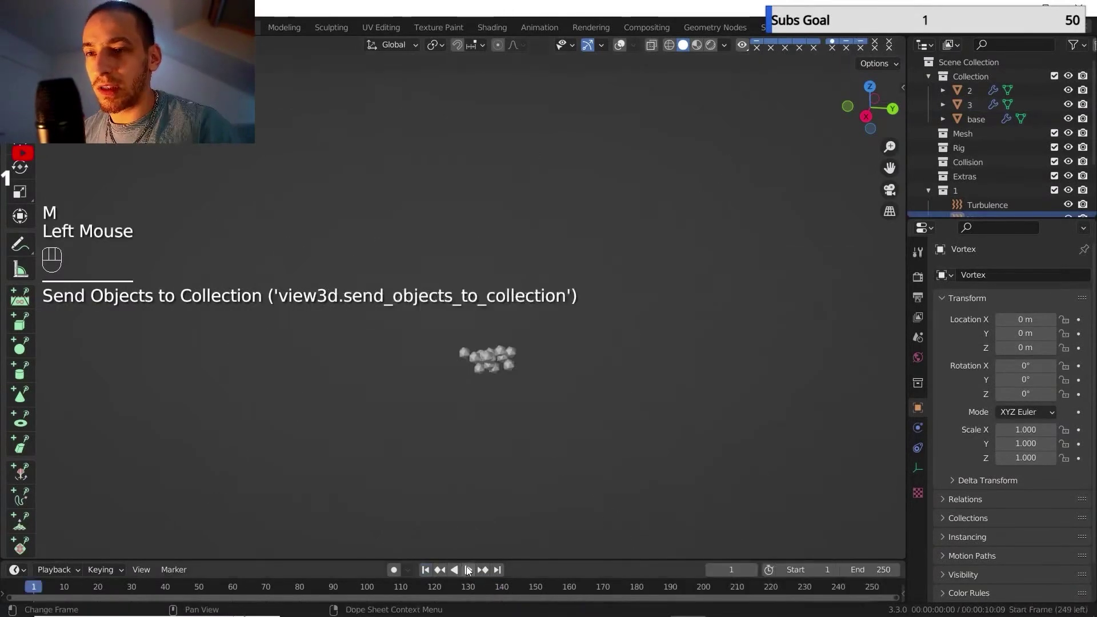
click(468, 570)
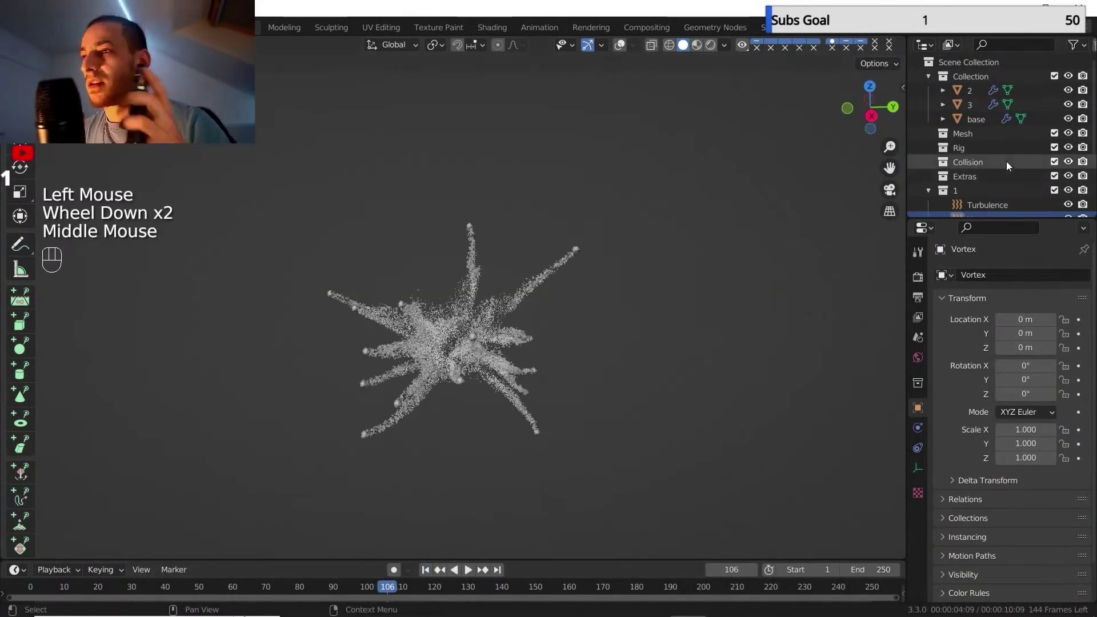
scroll(1005, 162, down, 1)
click(997, 172)
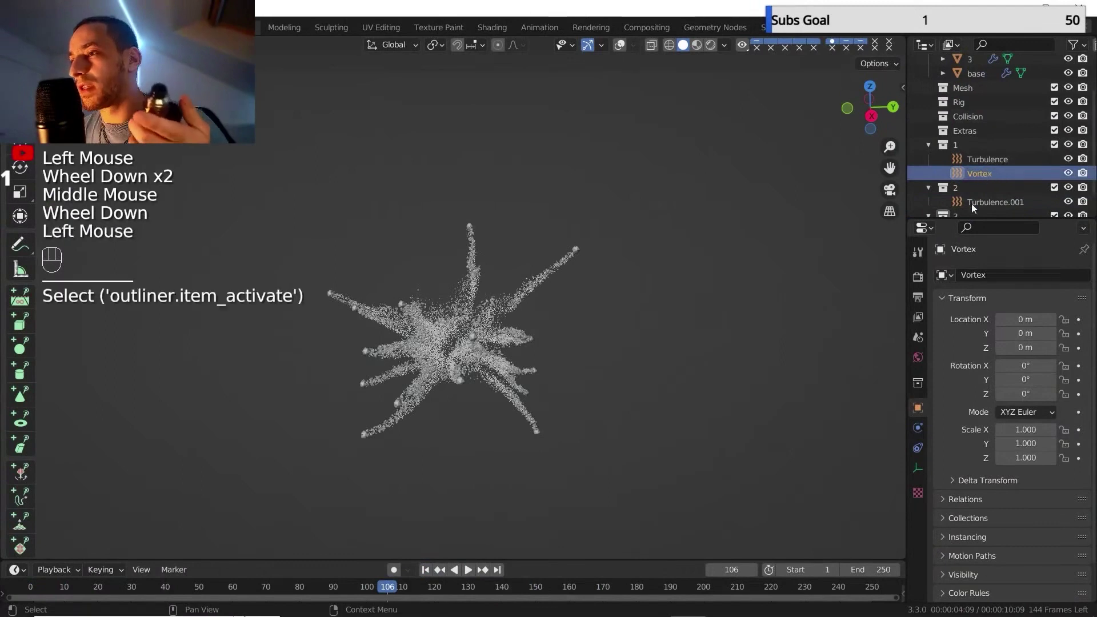
click(918, 428)
drag(1016, 396, 1033, 397)
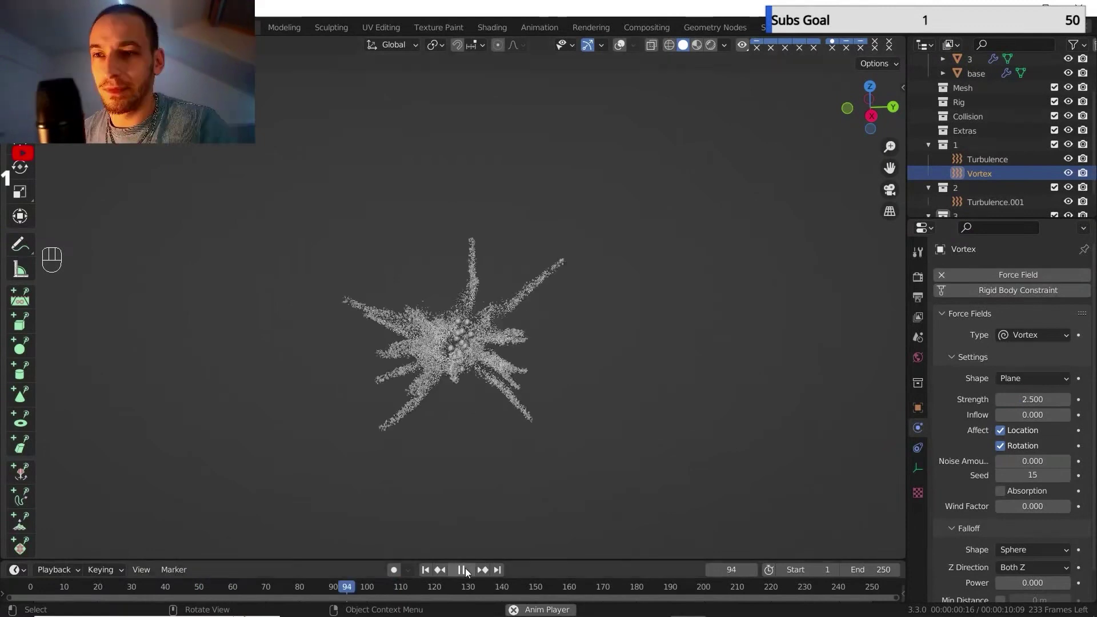
Stop playback, return to frame 1 and delete the vortex force field.
click(466, 569)
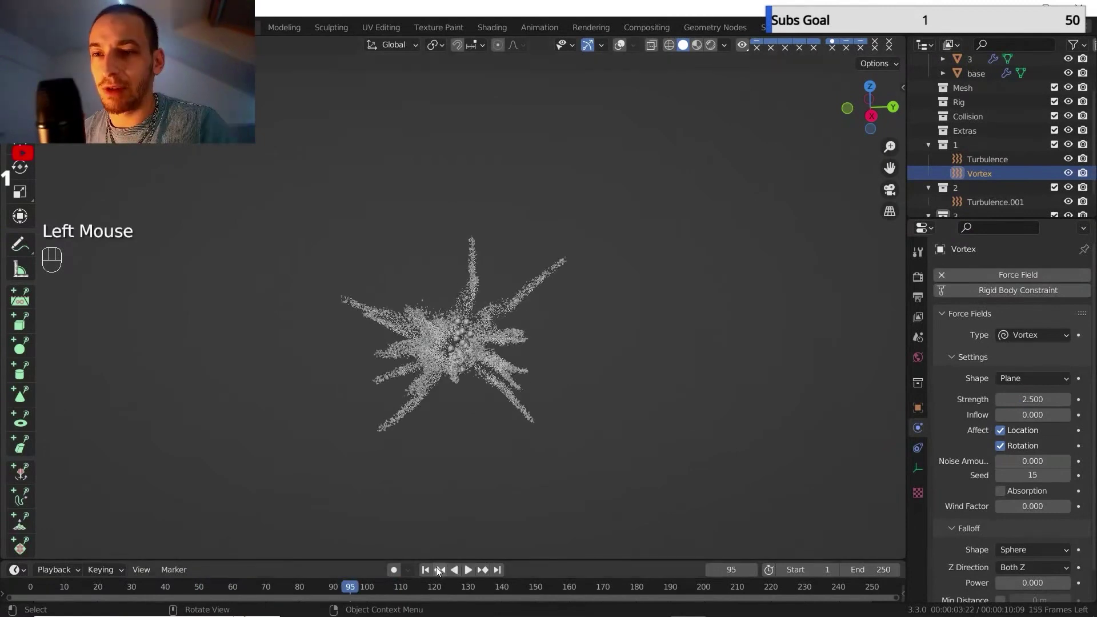
click(426, 570)
key(Delete)
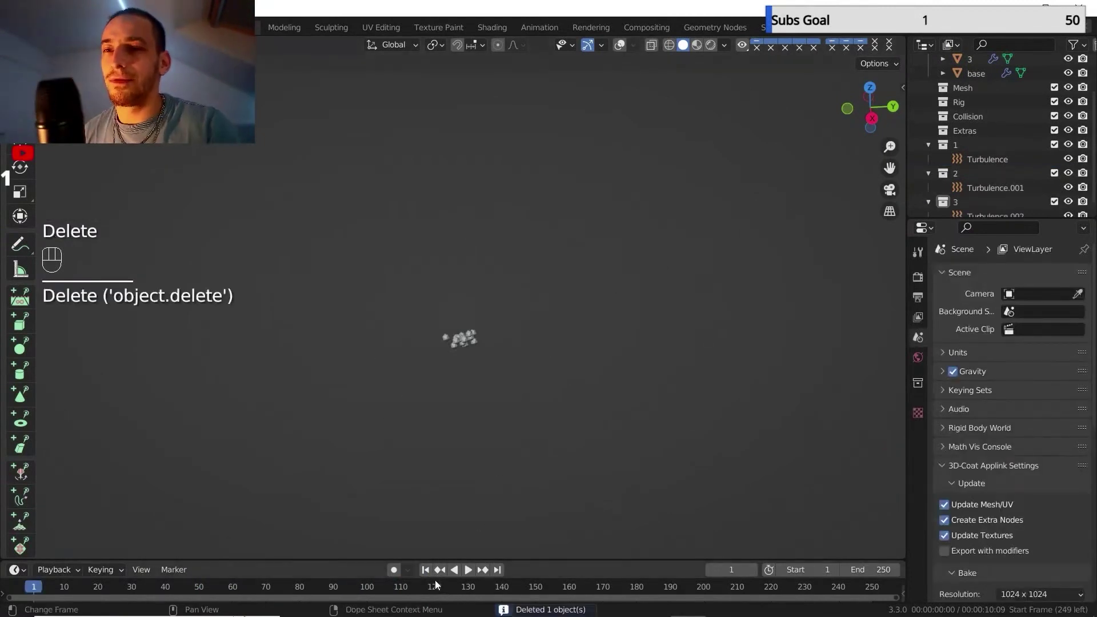
Set the size of collection 1's turbulence field to 2.28 and replay the simulation from frame 1.
click(431, 576)
click(467, 570)
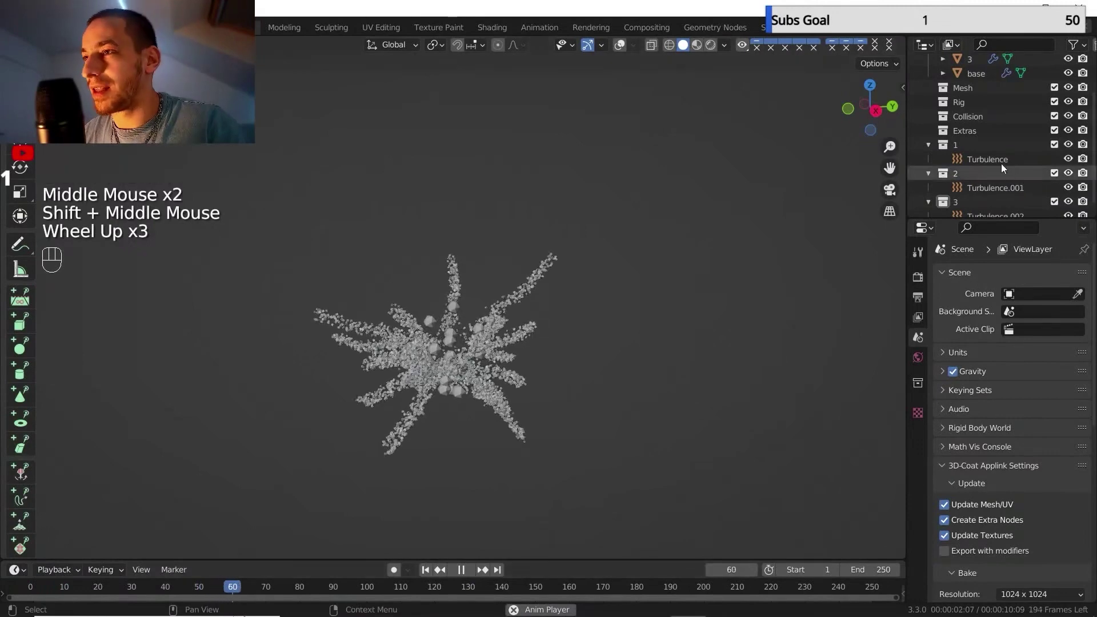
click(1001, 164)
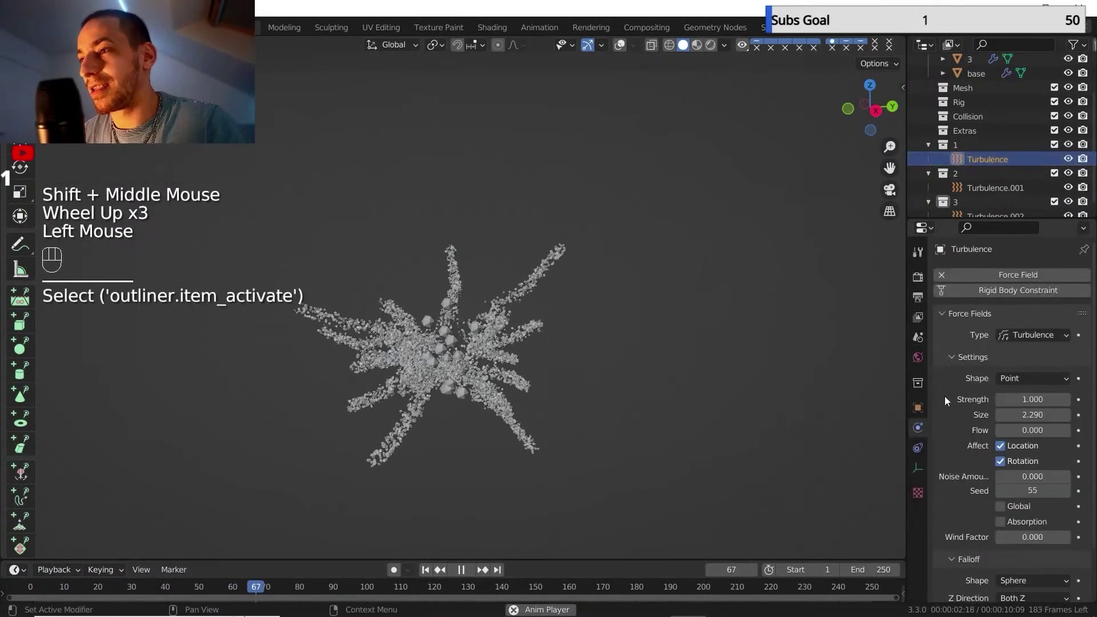
click(996, 413)
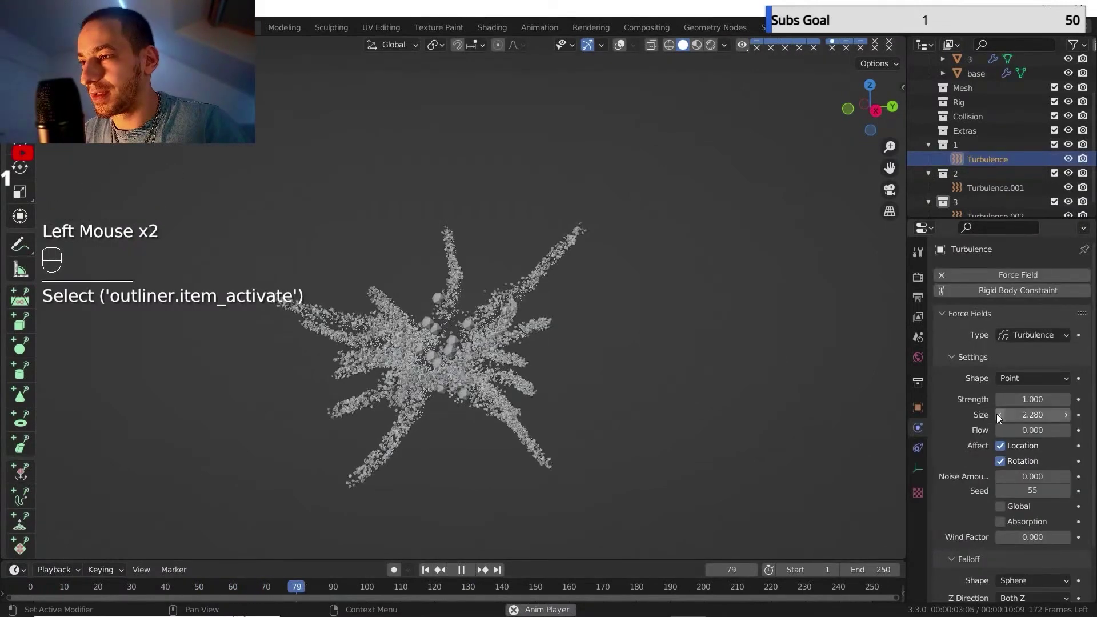
click(427, 570)
click(427, 570)
scroll(503, 357, down, 2)
middle_drag(504, 356, 500, 376)
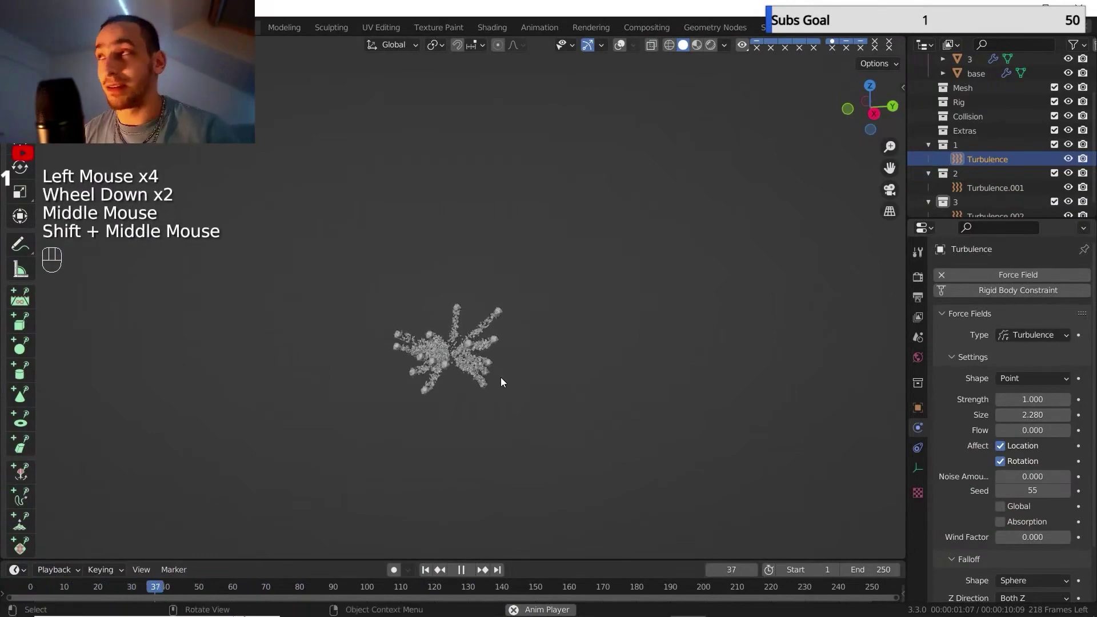
Stop playback and set the Brownian force of object 3's particle system to 1.
click(970, 82)
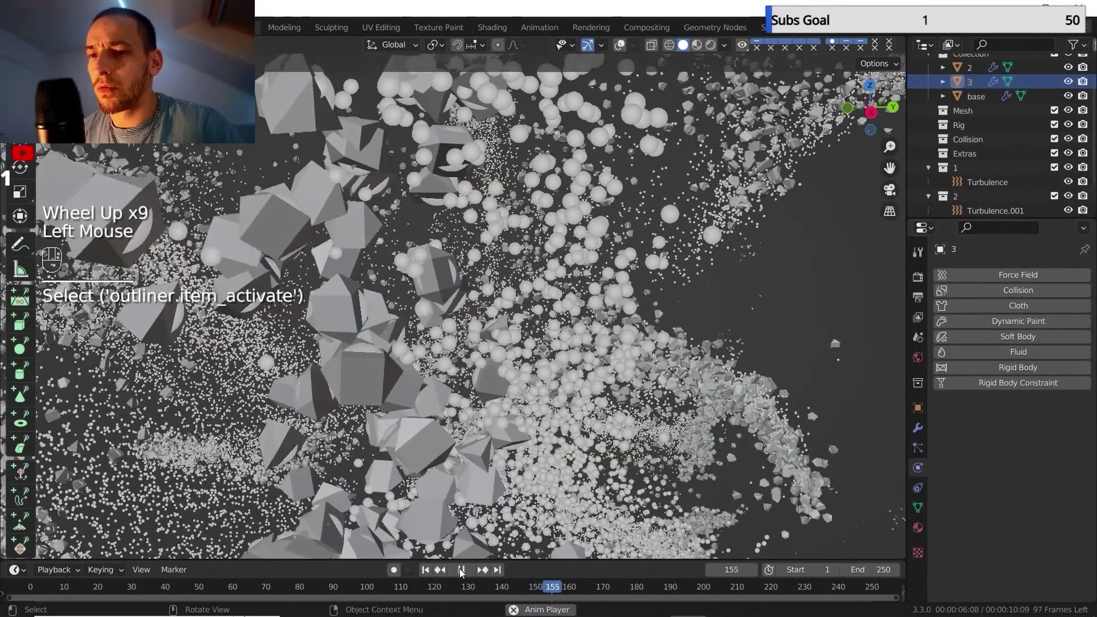
click(461, 570)
click(918, 448)
scroll(989, 496, down, 7)
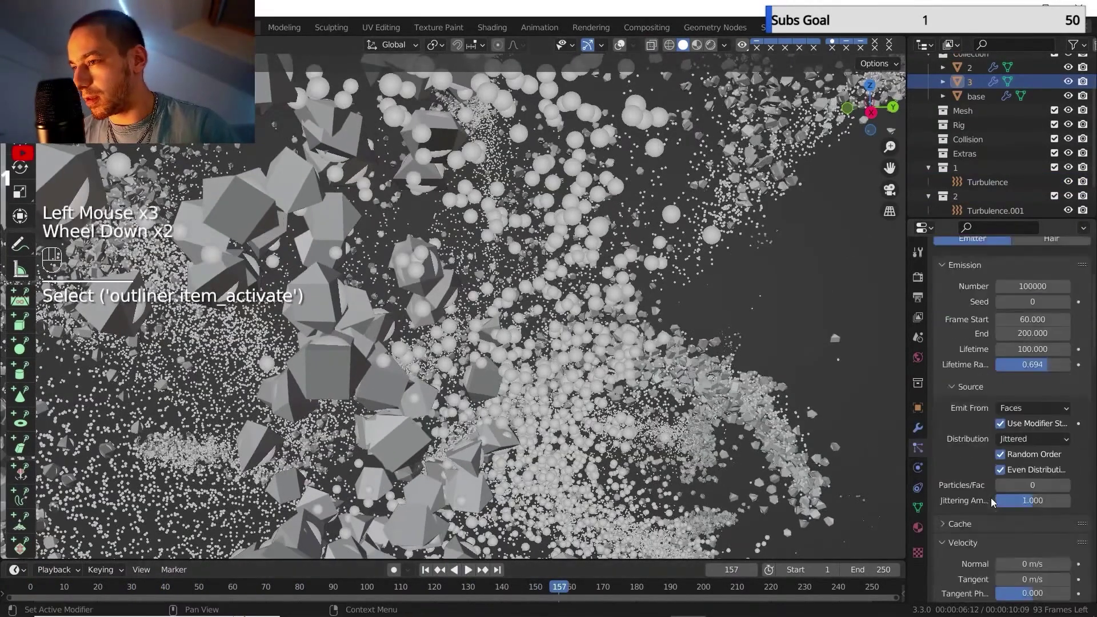
scroll(983, 474, down, 4)
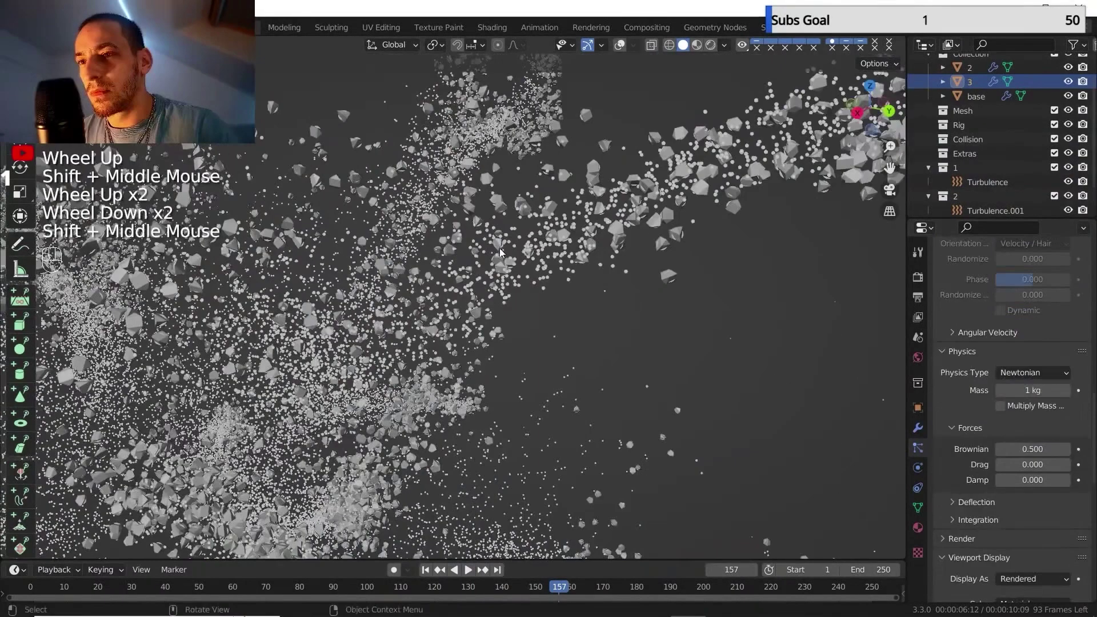
middle_drag(469, 337, 486, 345)
click(468, 569)
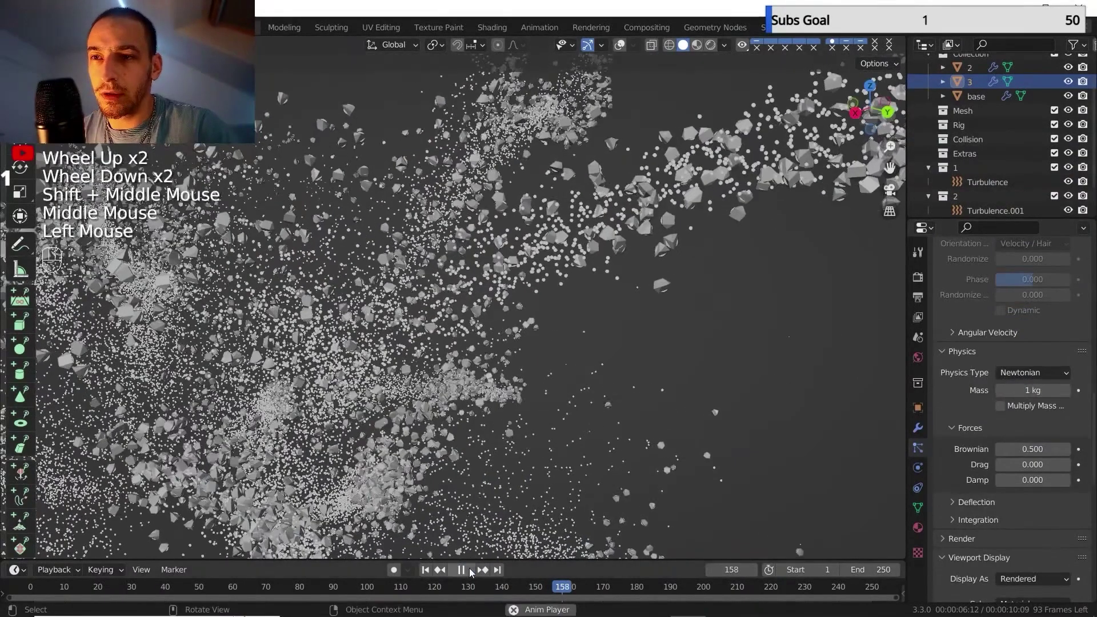
click(470, 570)
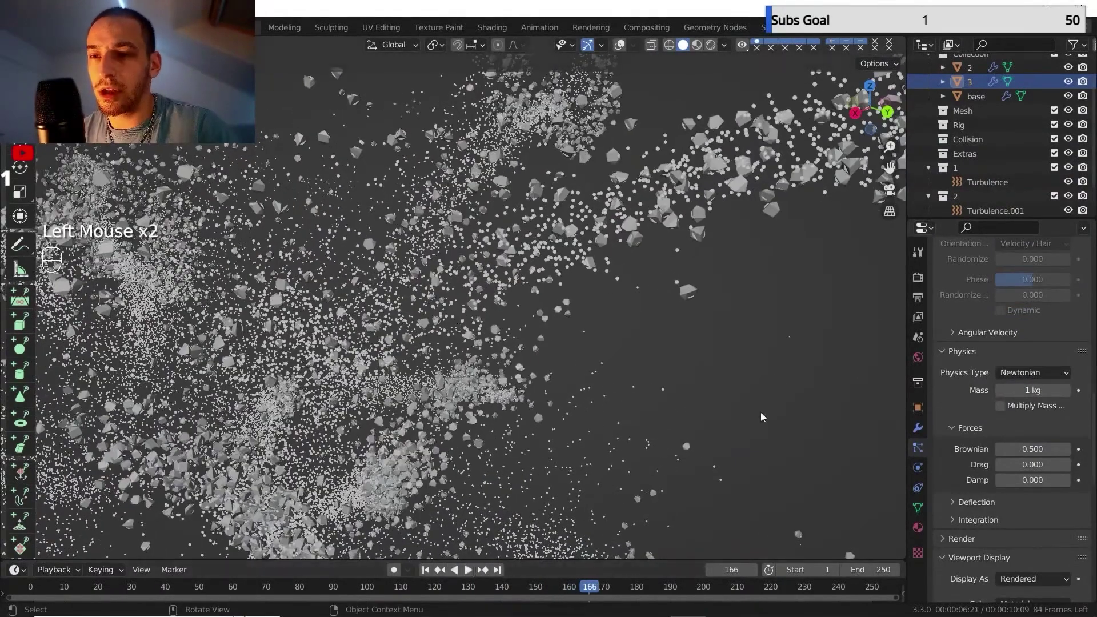
click(1023, 449)
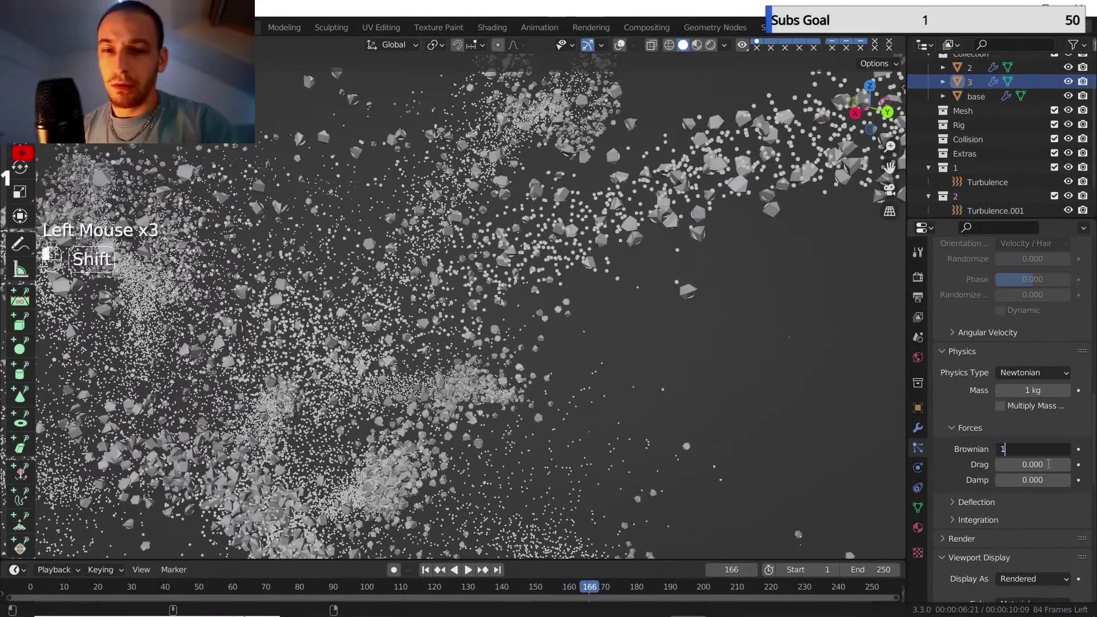
text(1)
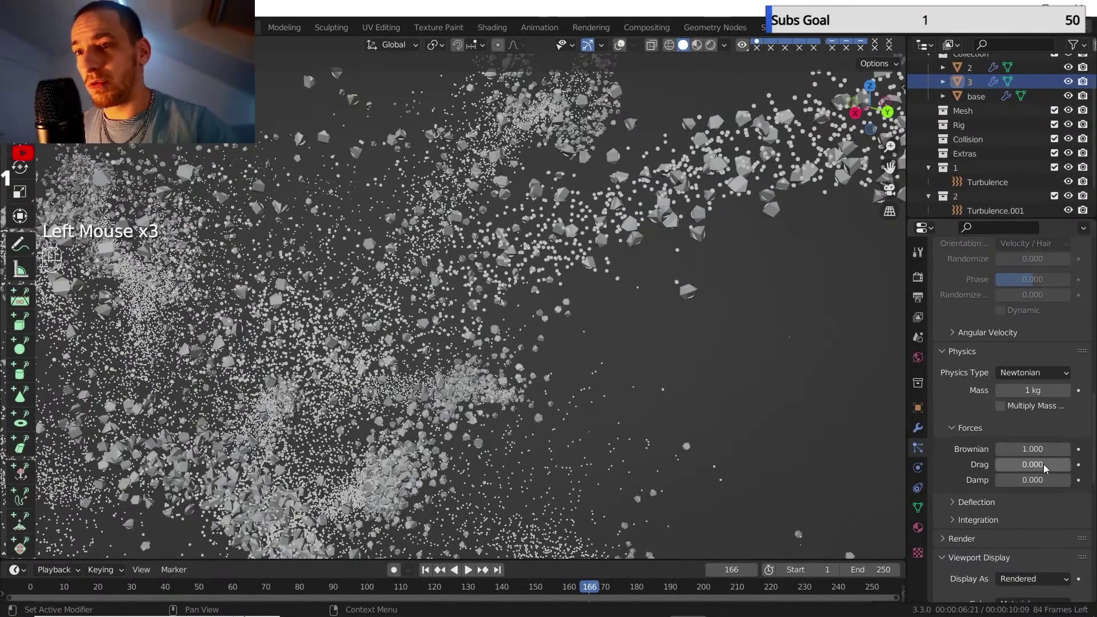
Set the drag of object 3's particles to 0.5 and replay the simulation from frame 1.
click(1037, 465)
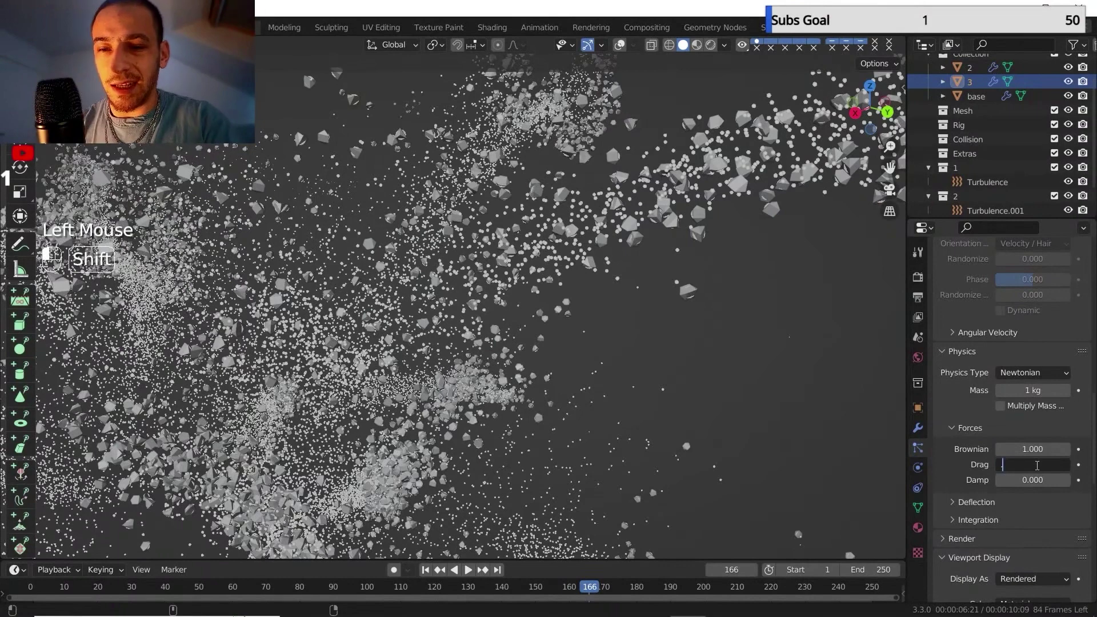
click(425, 569)
click(468, 570)
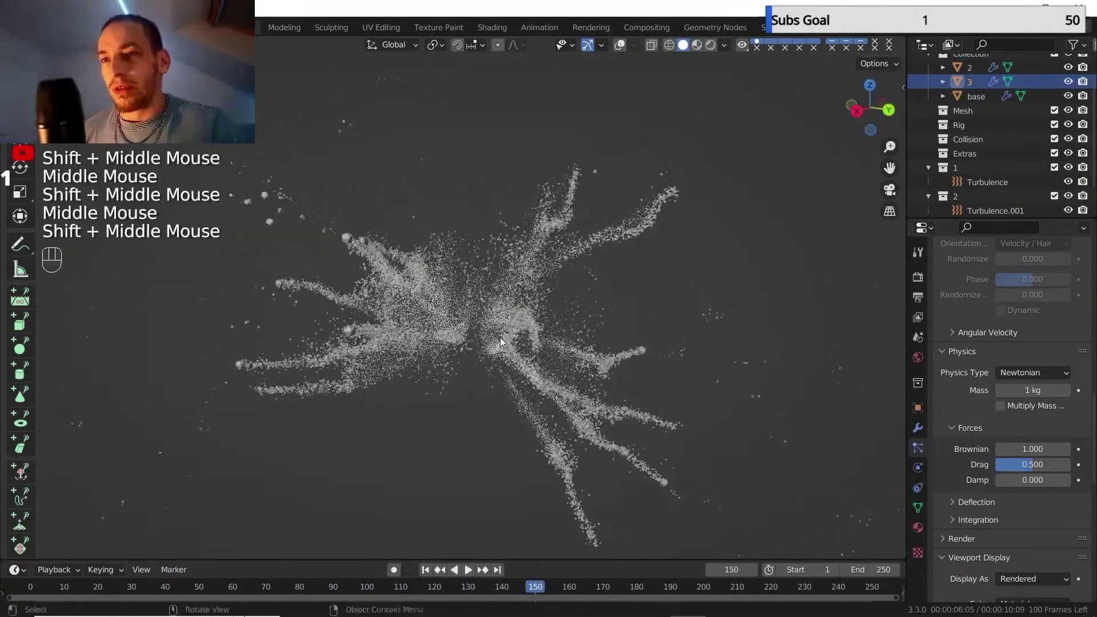
Turn the viewport overlays back on and enable the scene statistics display.
scroll(500, 337, up, 2)
scroll(983, 143, up, 2)
click(976, 119)
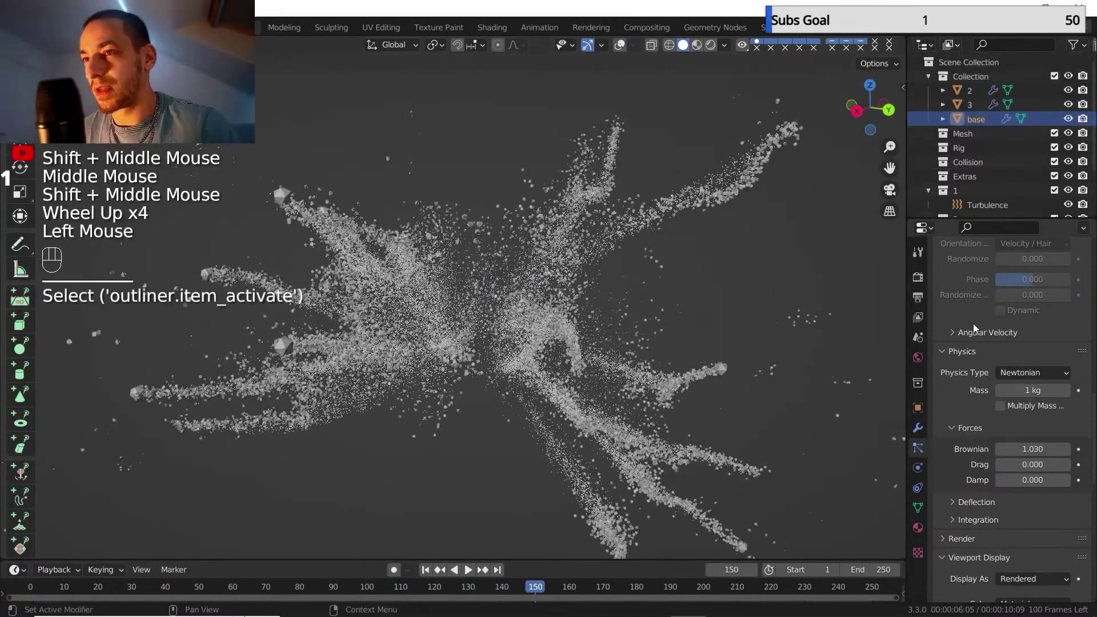
scroll(1011, 371, up, 6)
click(620, 44)
click(633, 45)
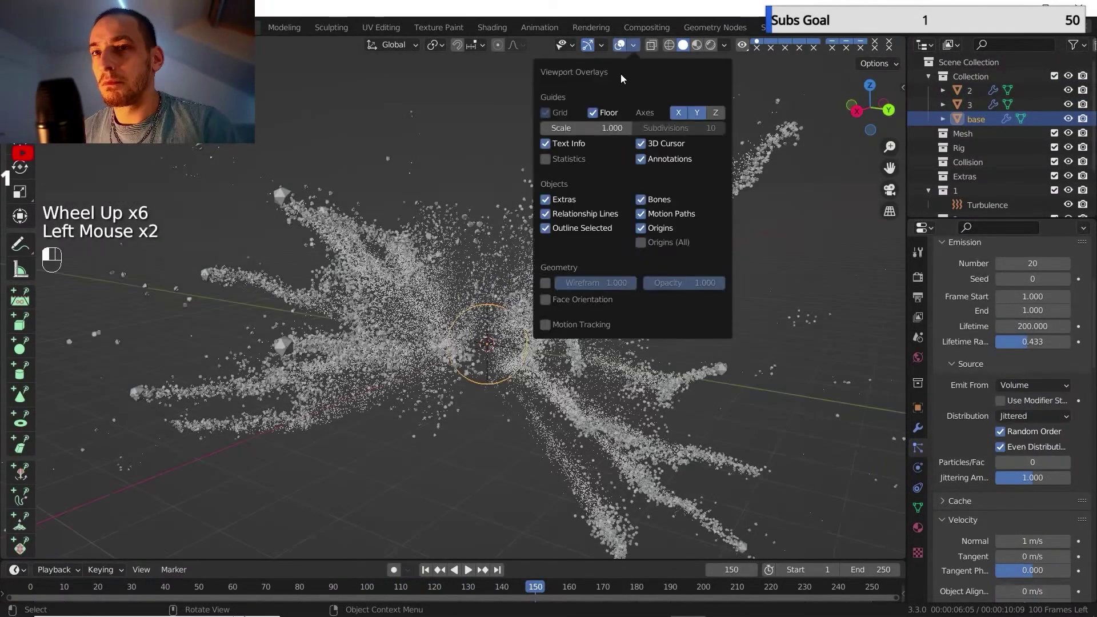
middle_drag(359, 220, 399, 239)
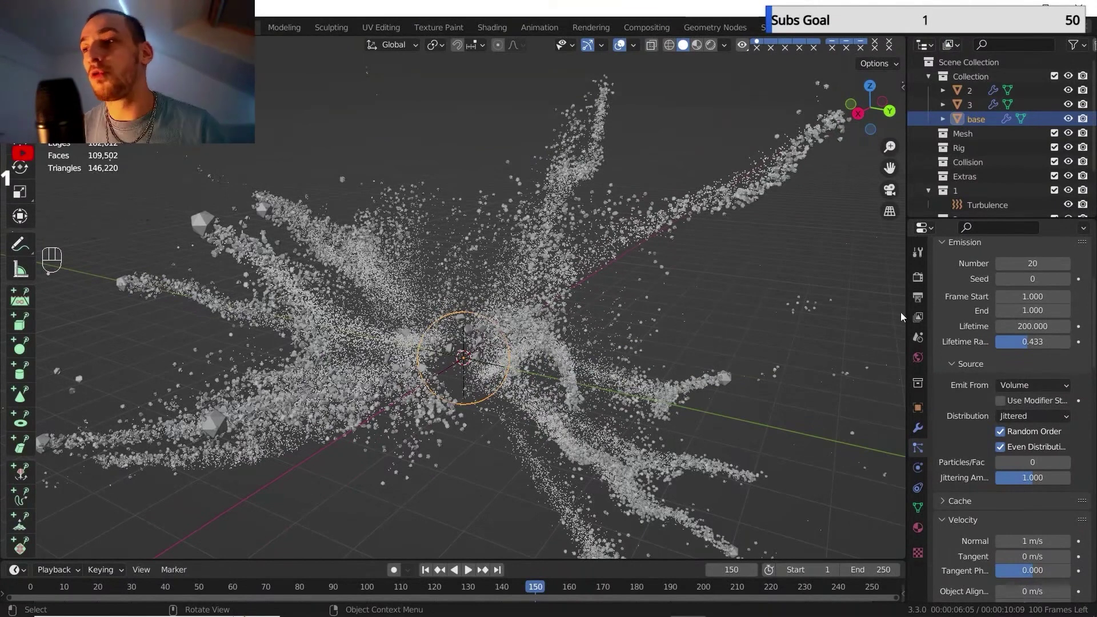
Set the number of particles emitted by the base object to 50.
scroll(945, 310, up, 1)
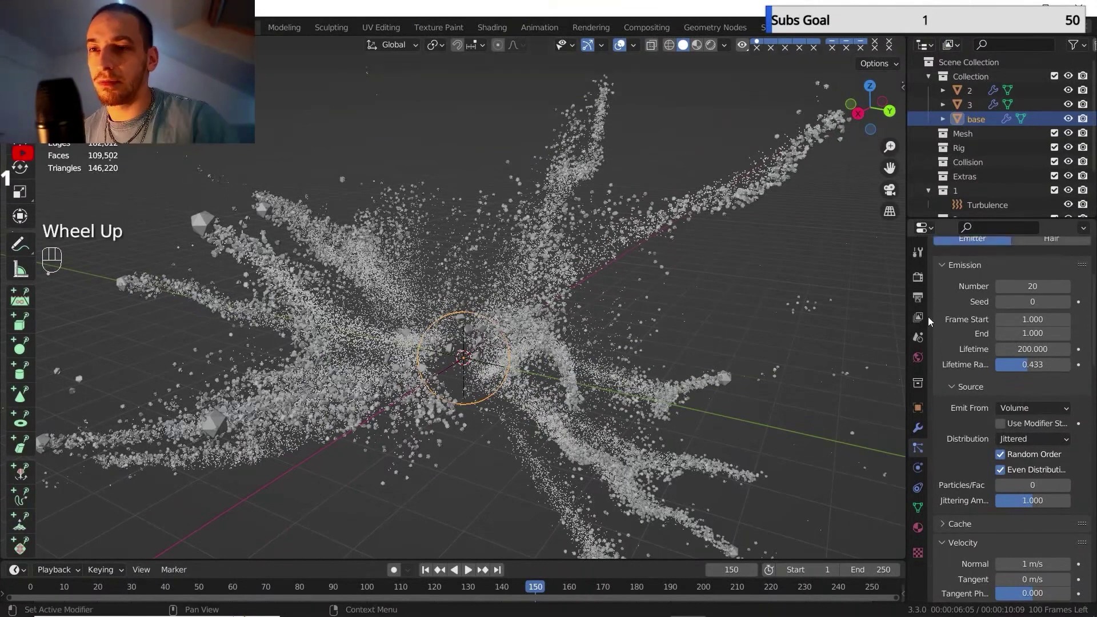
scroll(990, 308, up, 1)
click(1001, 309)
key(shift)
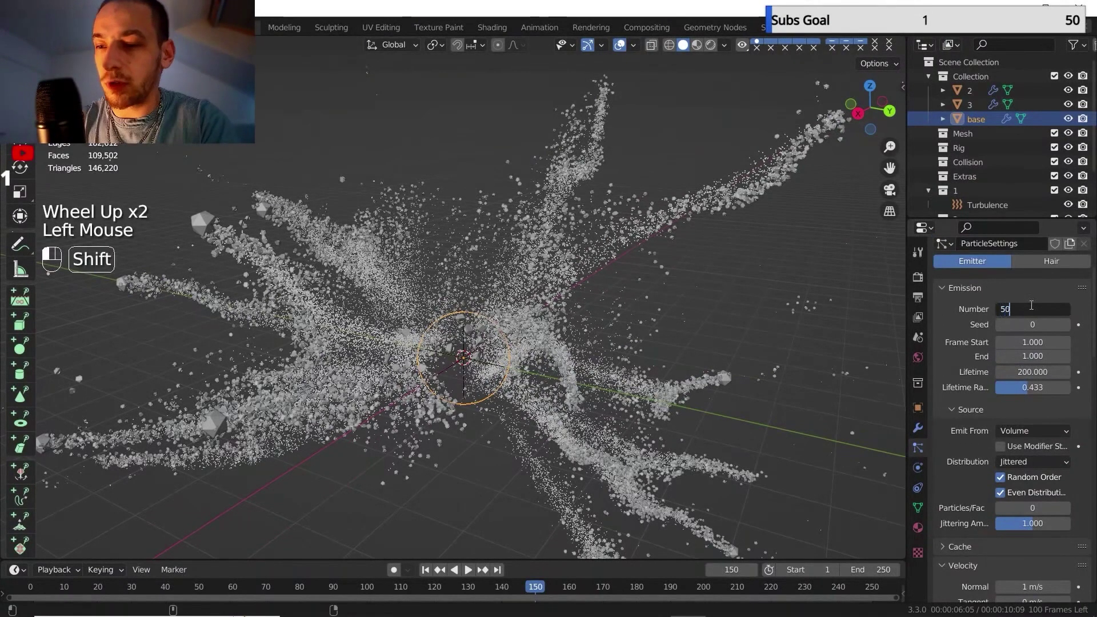
key(Return)
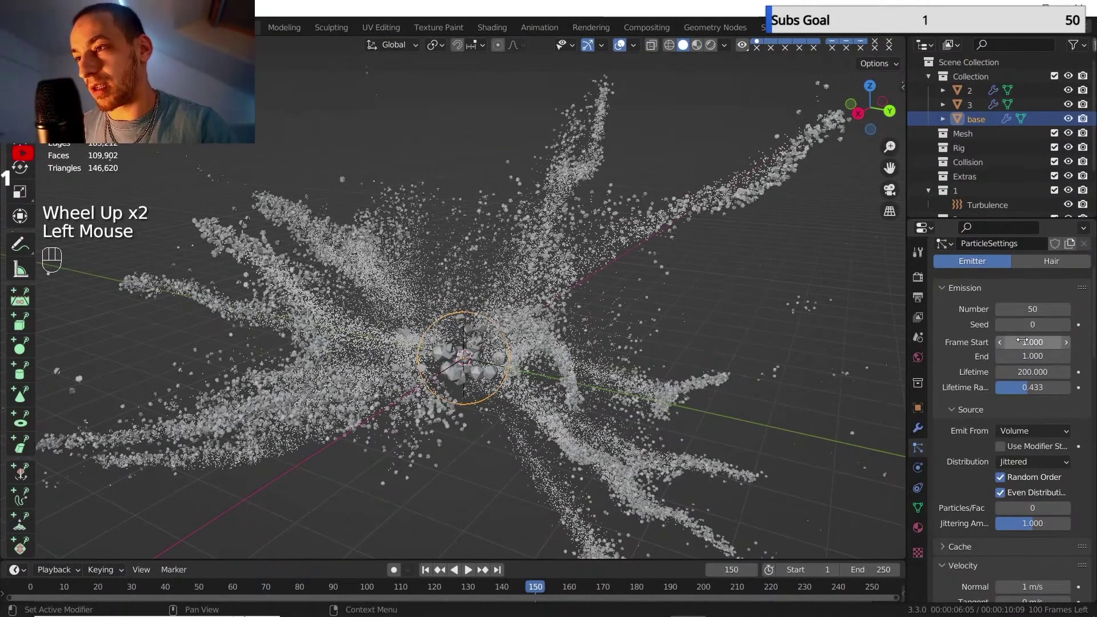
Set the particle number of object 2's particle system to 50000.
click(962, 92)
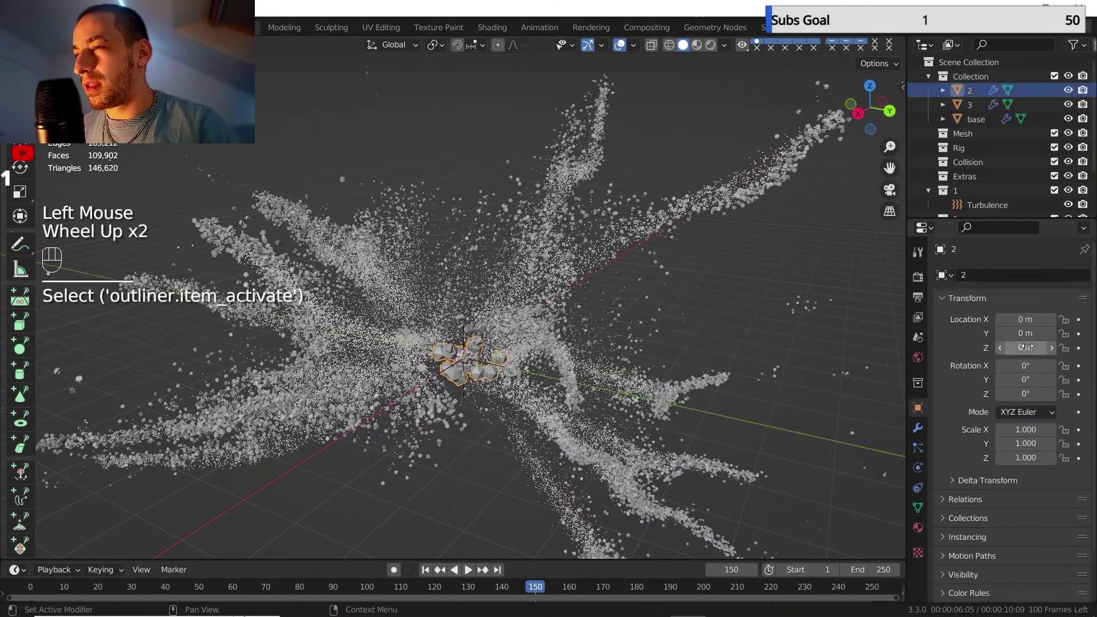
click(918, 448)
click(1023, 401)
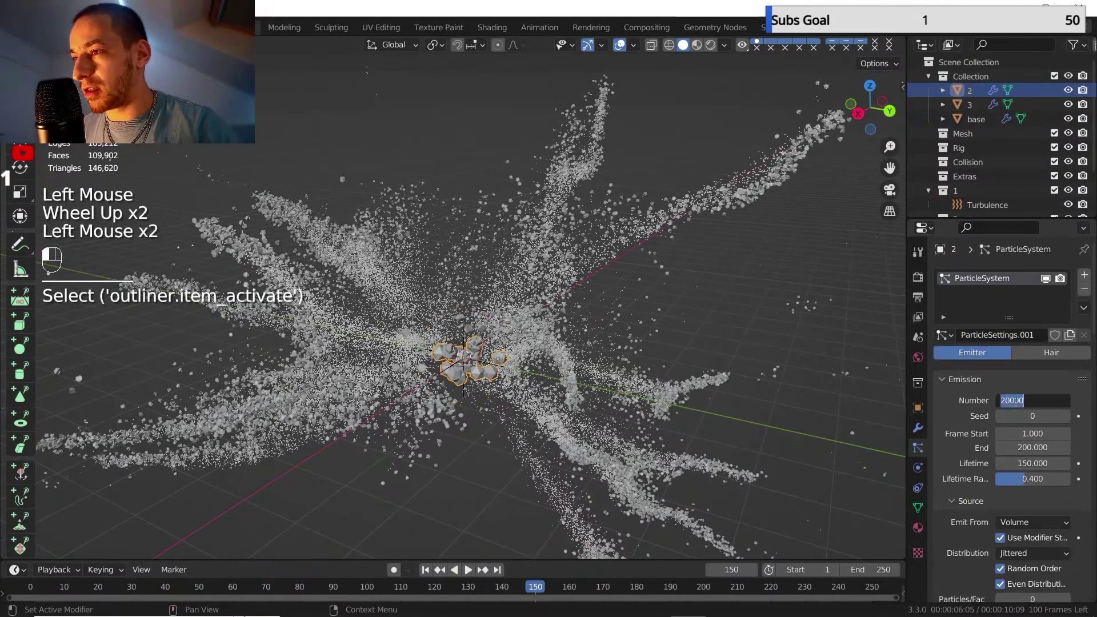
key(shift+0)
key(shift+0)
key(BackSpace)
key(BackSpace)
key(BackSpace)
text(500)
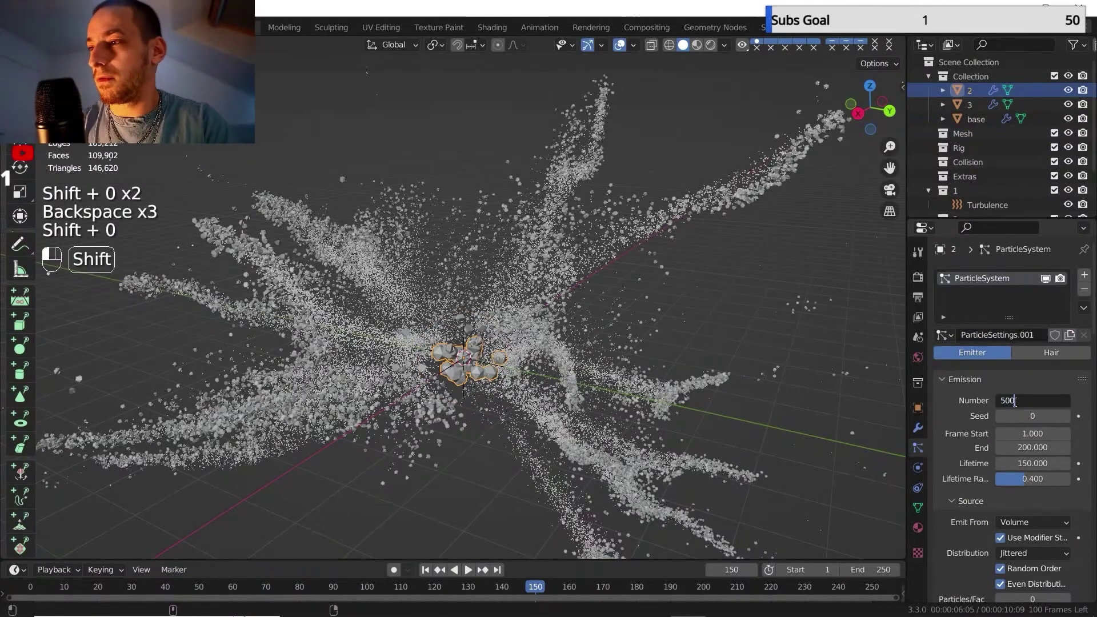
text(00)
key(Return)
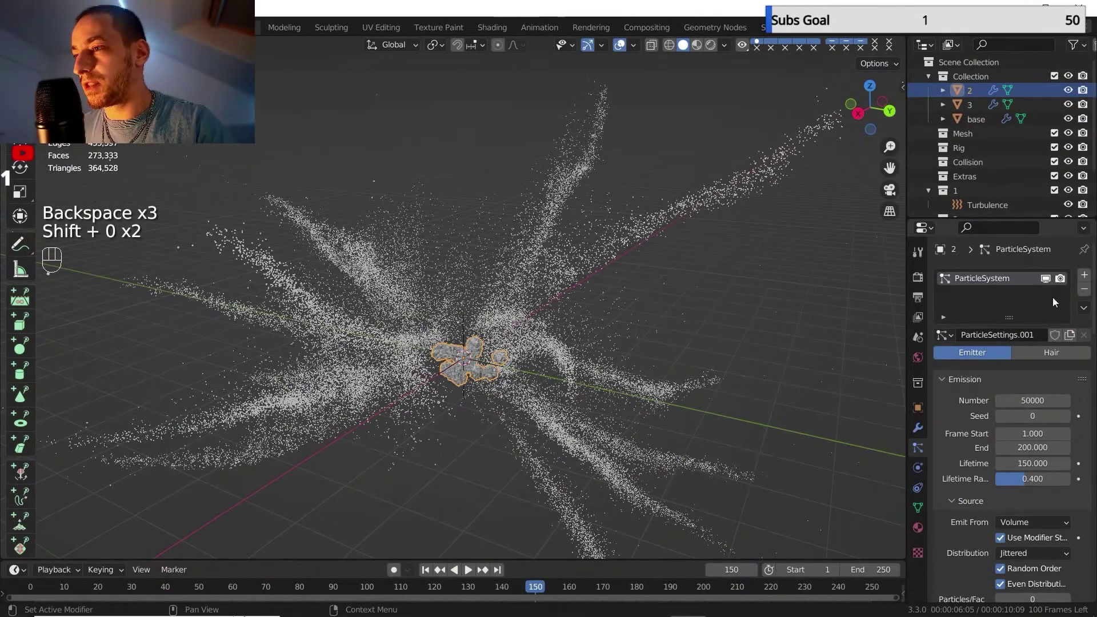
Set the particle number of object 3's particle system to 500000 and return to frame 1.
click(995, 104)
double_click(1034, 400)
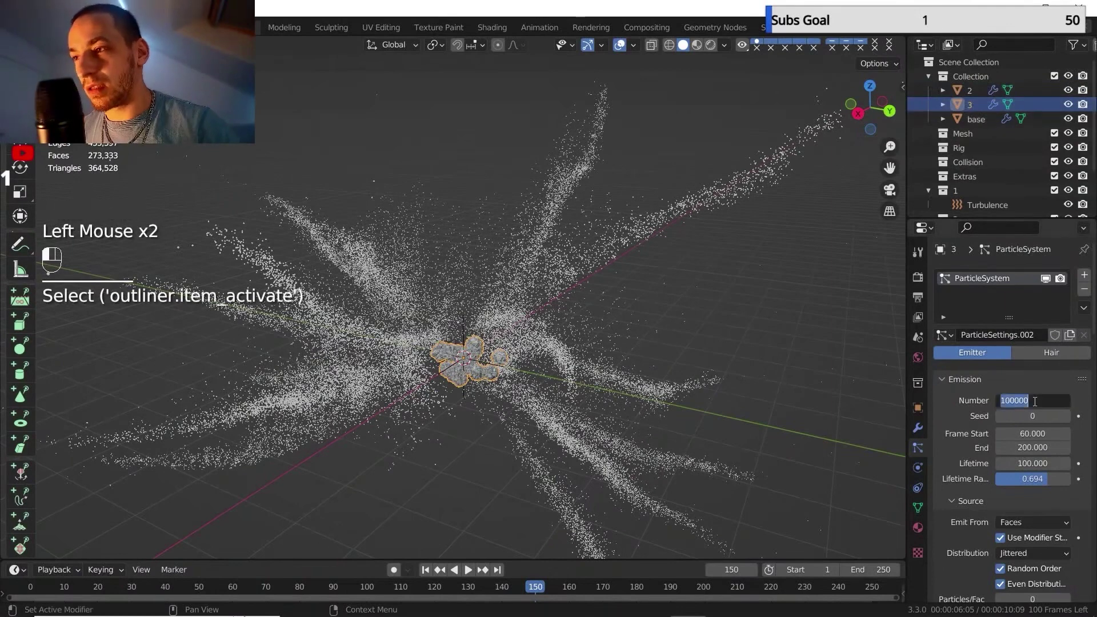
text(5000)
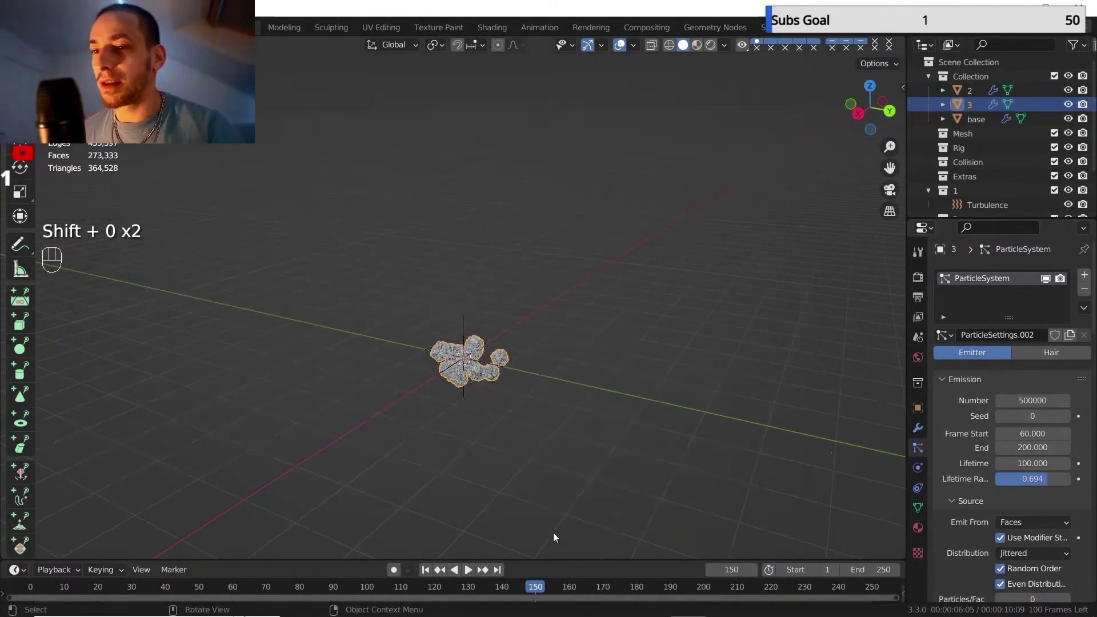
click(425, 570)
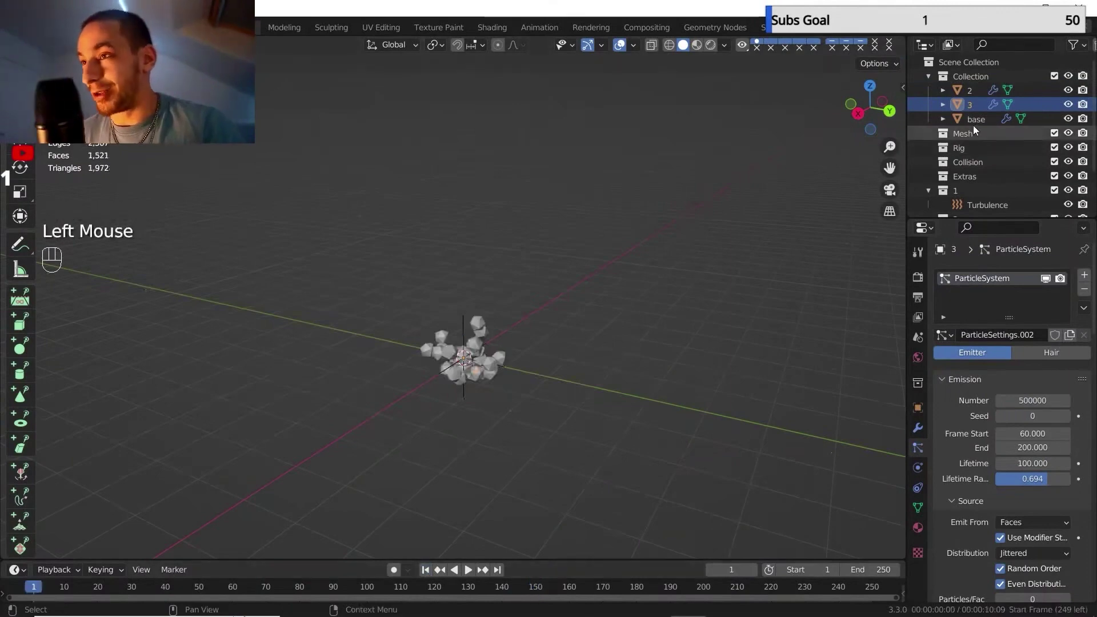
Set the size of collection 1's turbulence field to 2.27 and save the file.
click(984, 205)
click(918, 428)
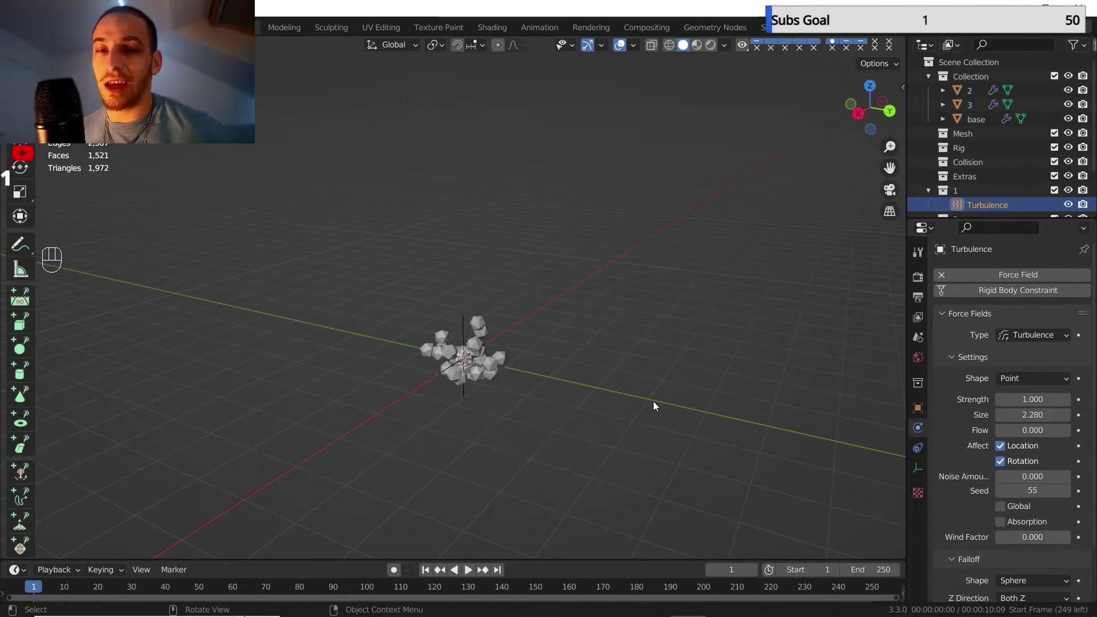
click(1000, 421)
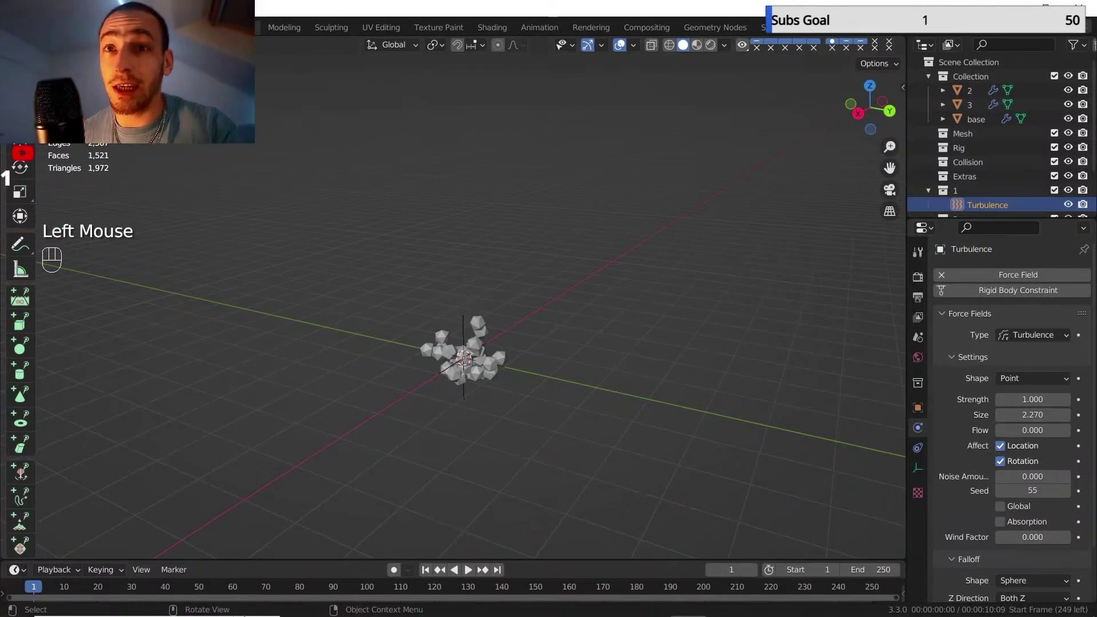
click(55, 27)
click(55, 27)
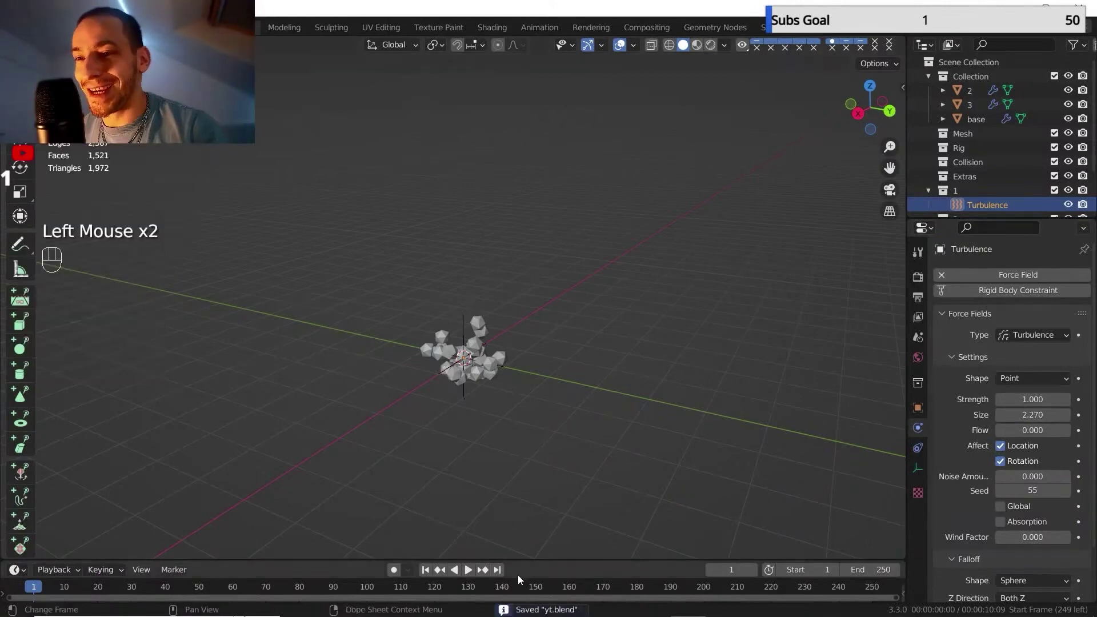
Play the simulation from frame 1, stop at frame 96 and examine the particle burst from several angles and distances.
click(467, 570)
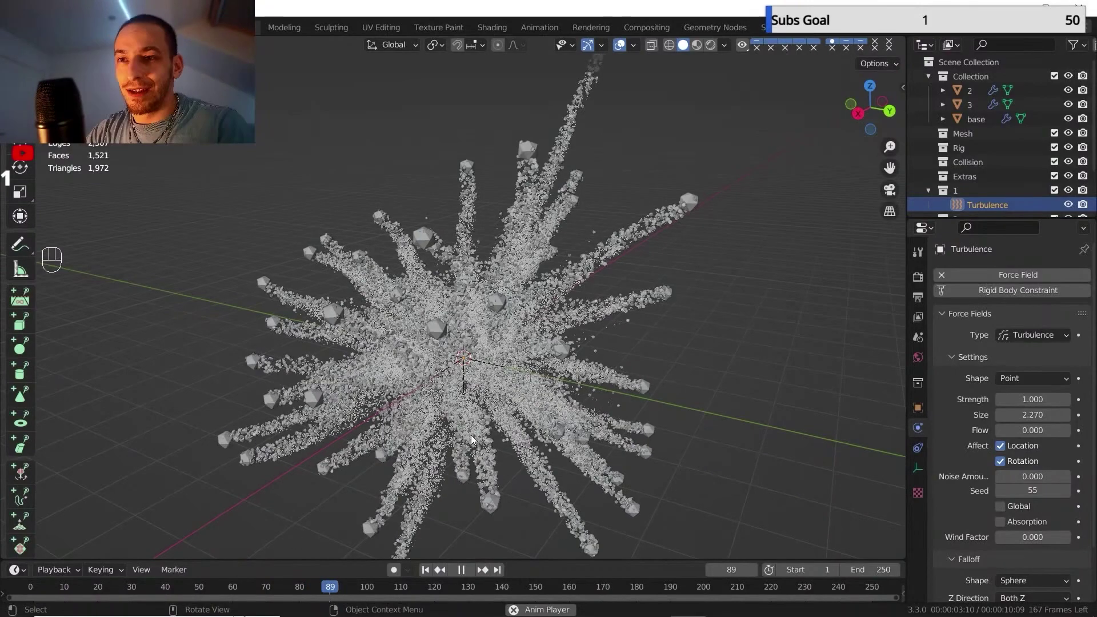
click(463, 570)
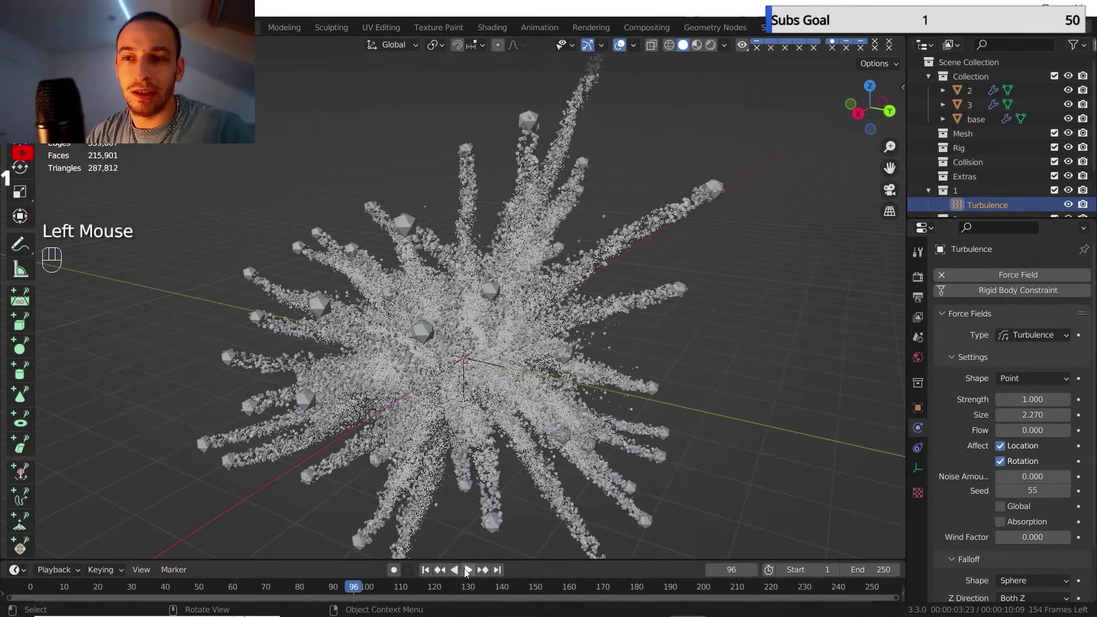
middle_drag(629, 331, 571, 297)
middle_drag(571, 297, 592, 284)
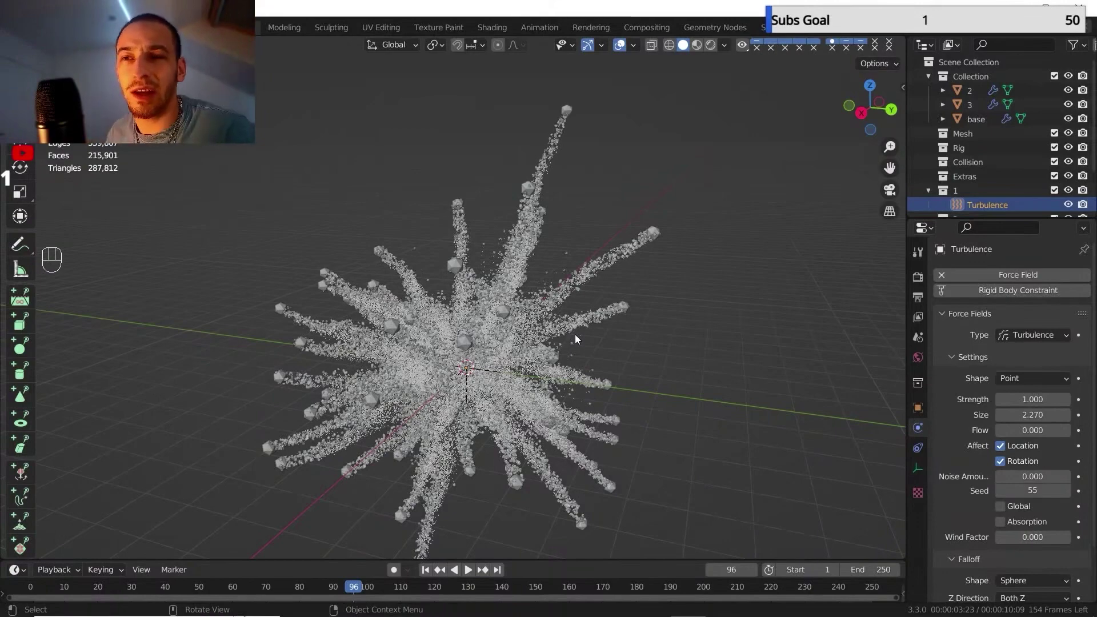
scroll(531, 250, down, 2)
middle_drag(530, 249, 464, 260)
middle_drag(483, 226, 502, 246)
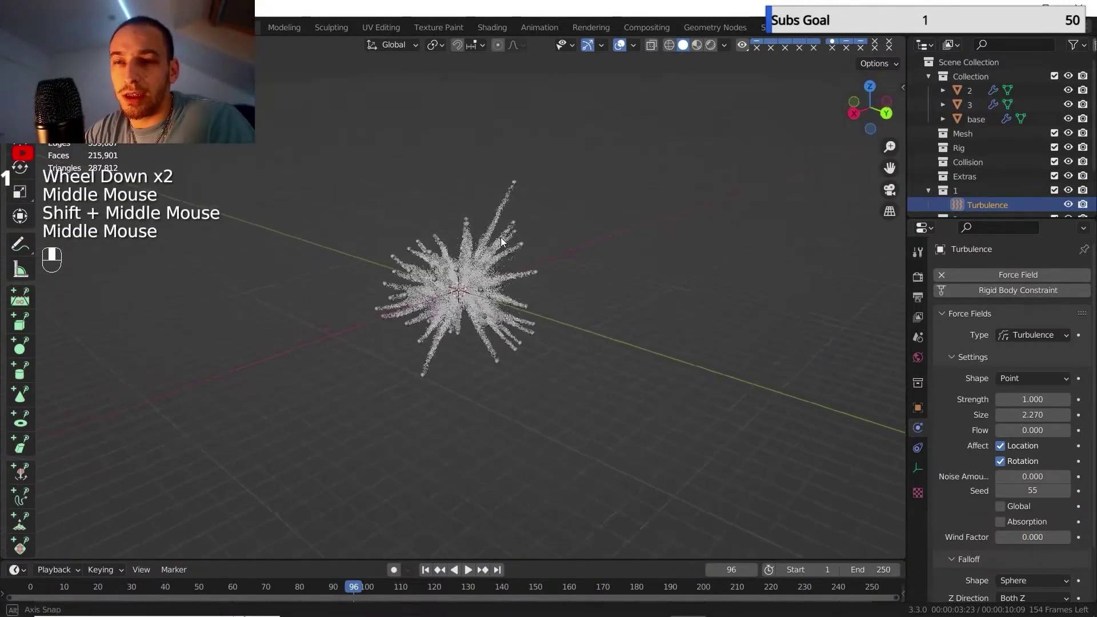
scroll(502, 246, up, 3)
scroll(431, 284, up, 1)
middle_drag(431, 283, 436, 269)
scroll(436, 268, up, 1)
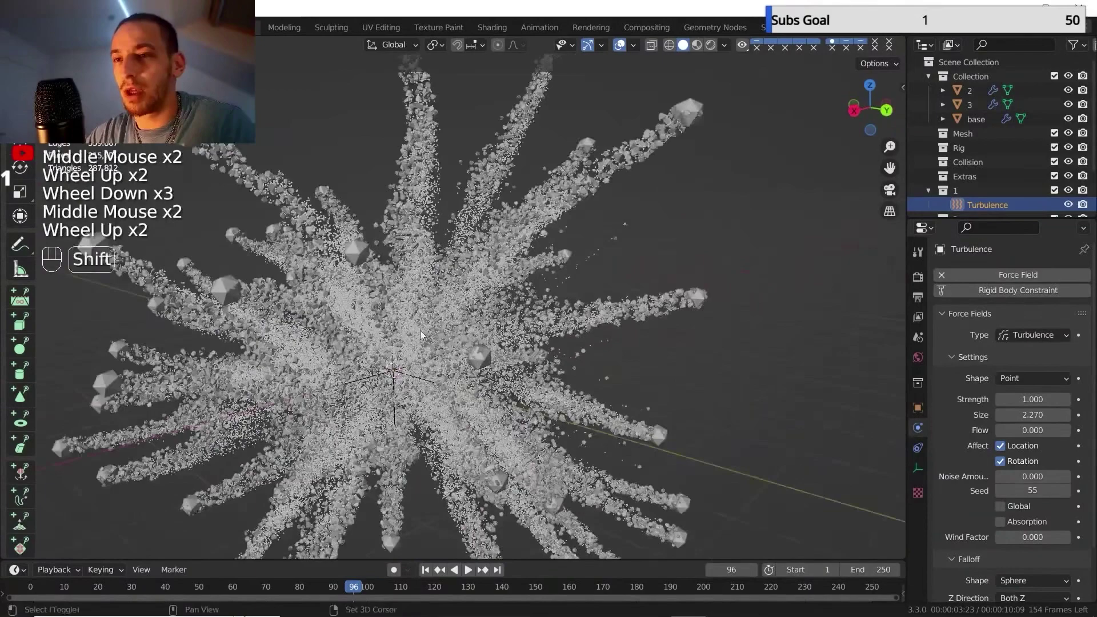
shift+middle_drag(420, 330, 429, 314)
middle_drag(430, 314, 473, 289)
scroll(443, 306, down, 1)
scroll(444, 305, down, 1)
scroll(468, 331, up, 2)
shift+middle_drag(473, 289, 451, 306)
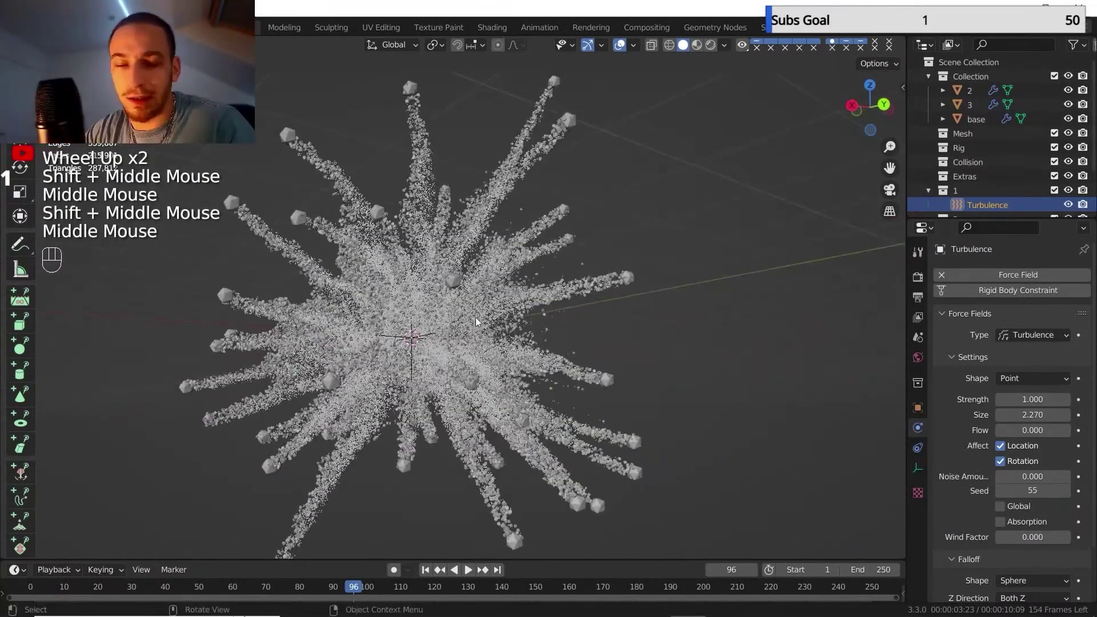
Set the end frame of the scene's frame range to 200.
click(918, 317)
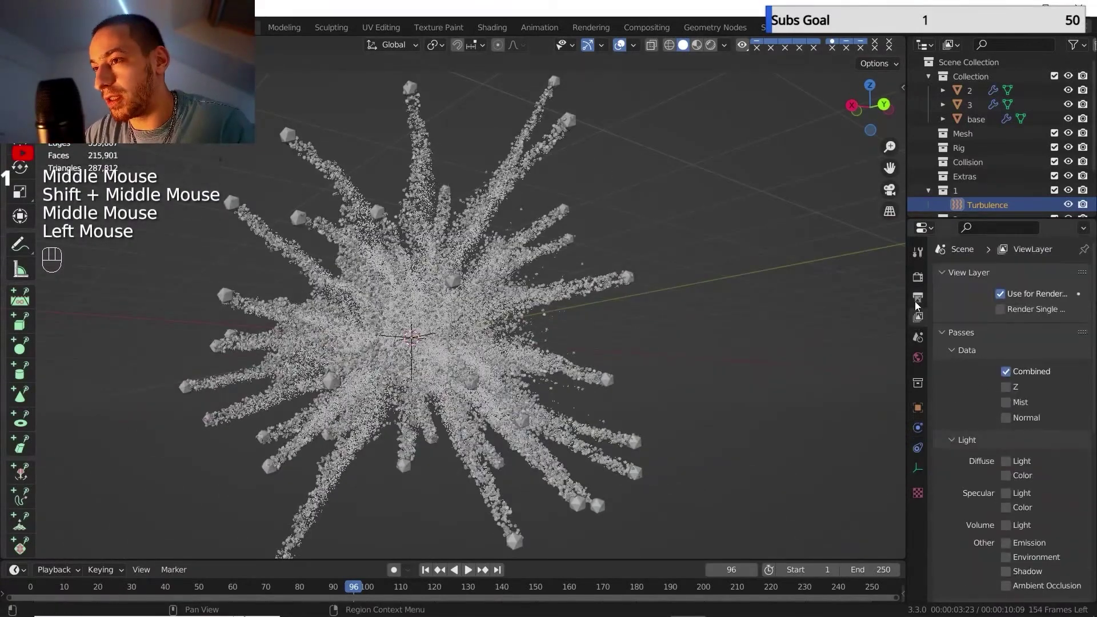
click(918, 297)
click(1034, 475)
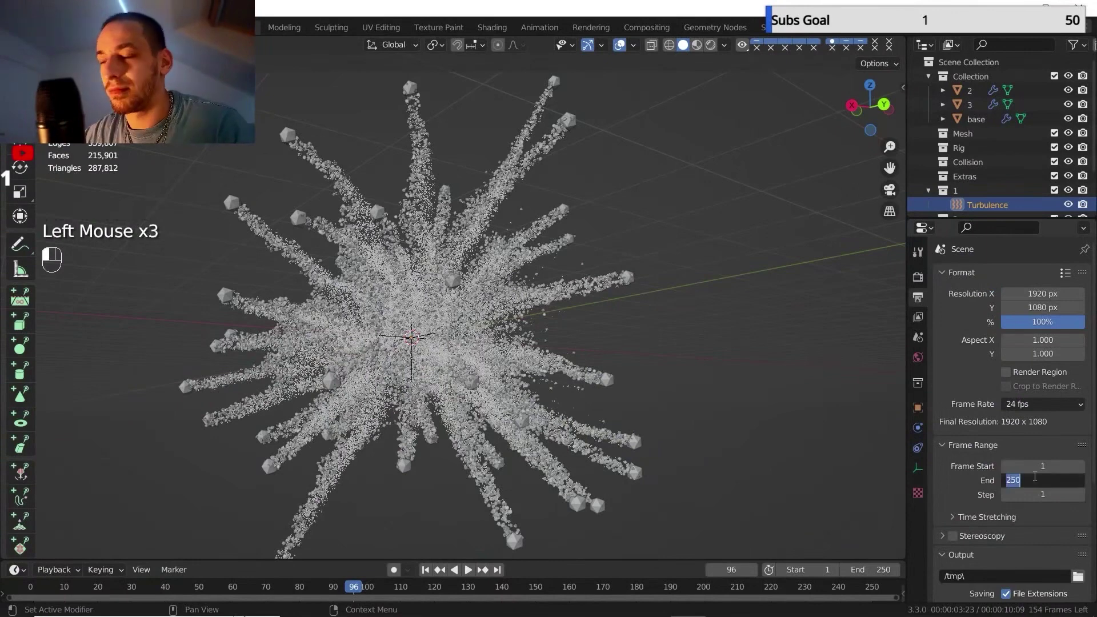
key(shift)
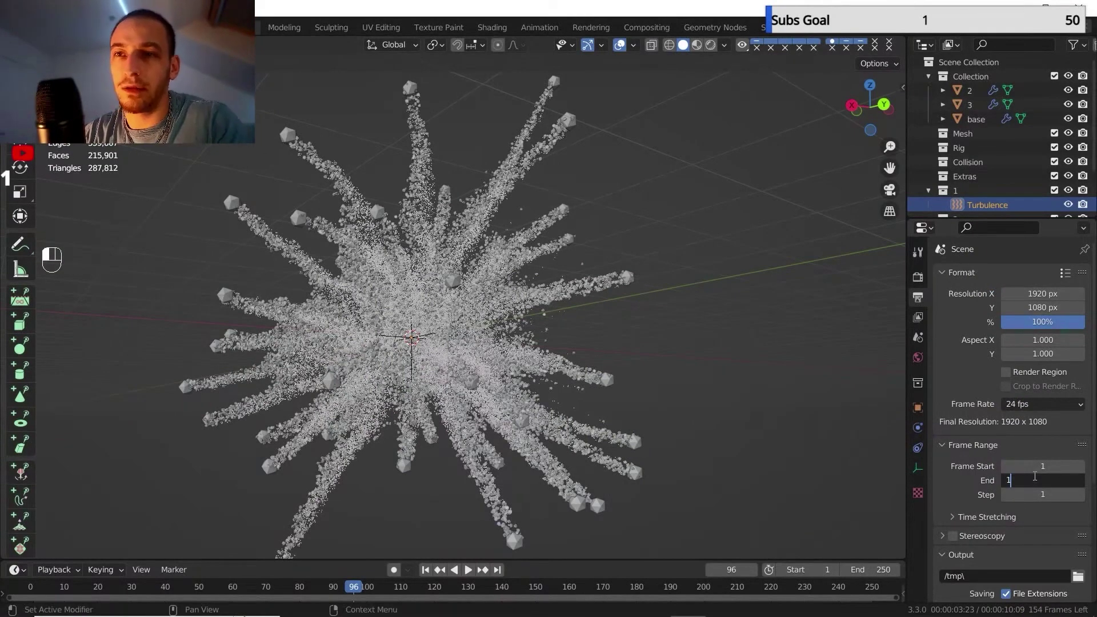
text(200)
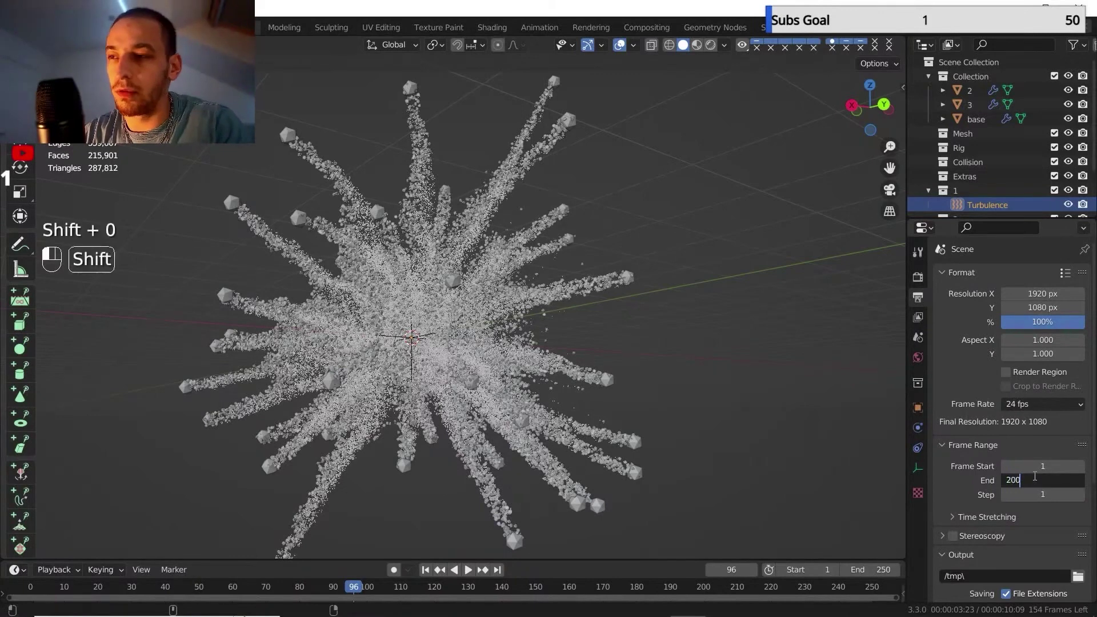
click(964, 490)
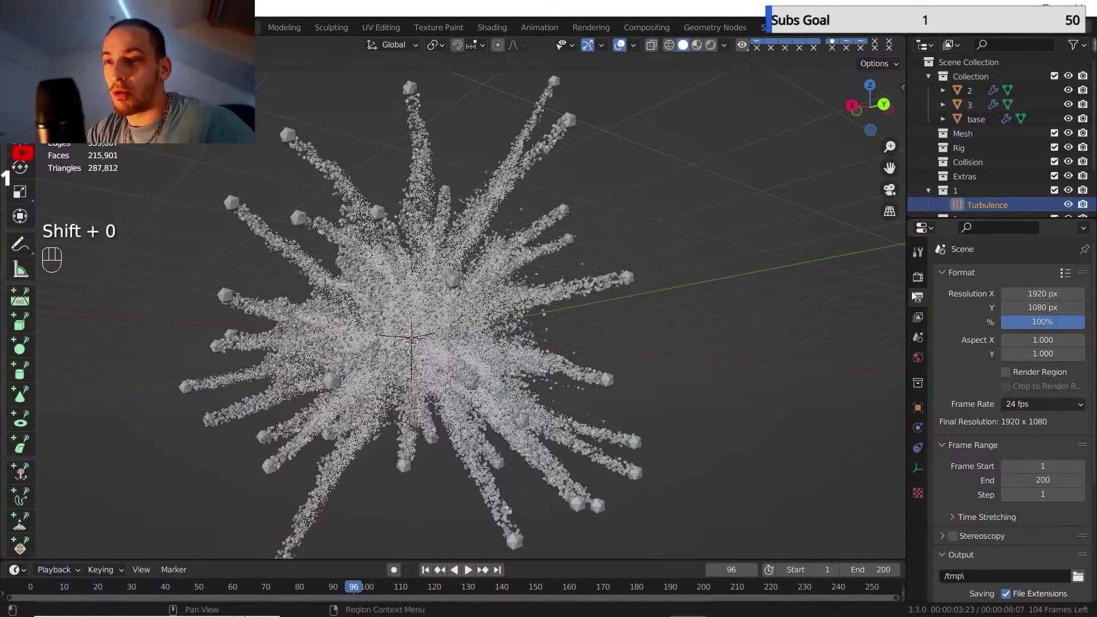
Select the base object, resume playback up to frame 101 and examine the burst's trails from different sides.
click(970, 125)
middle_drag(563, 271, 565, 303)
mouse_move(565, 303)
shift+middle_down()
mouse_move(565, 316)
mouse_move(584, 308)
mouse_move(568, 311)
shift+middle_up()
click(469, 570)
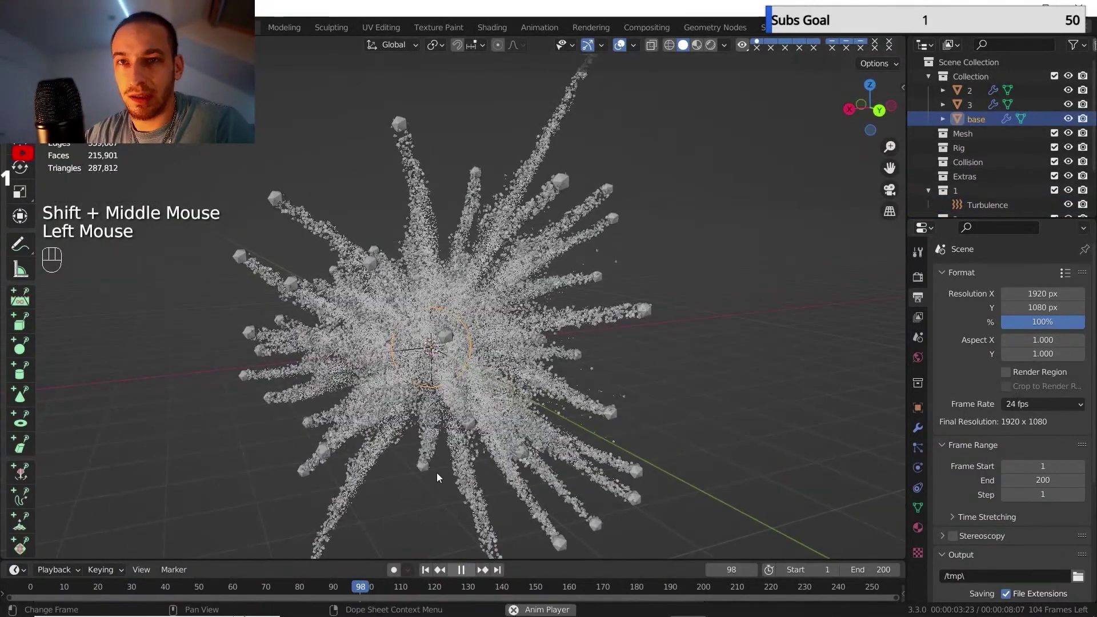
click(461, 569)
middle_drag(422, 417, 460, 355)
scroll(416, 389, up, 2)
shift+scroll(416, 389, up, 1)
scroll(459, 358, down, 1)
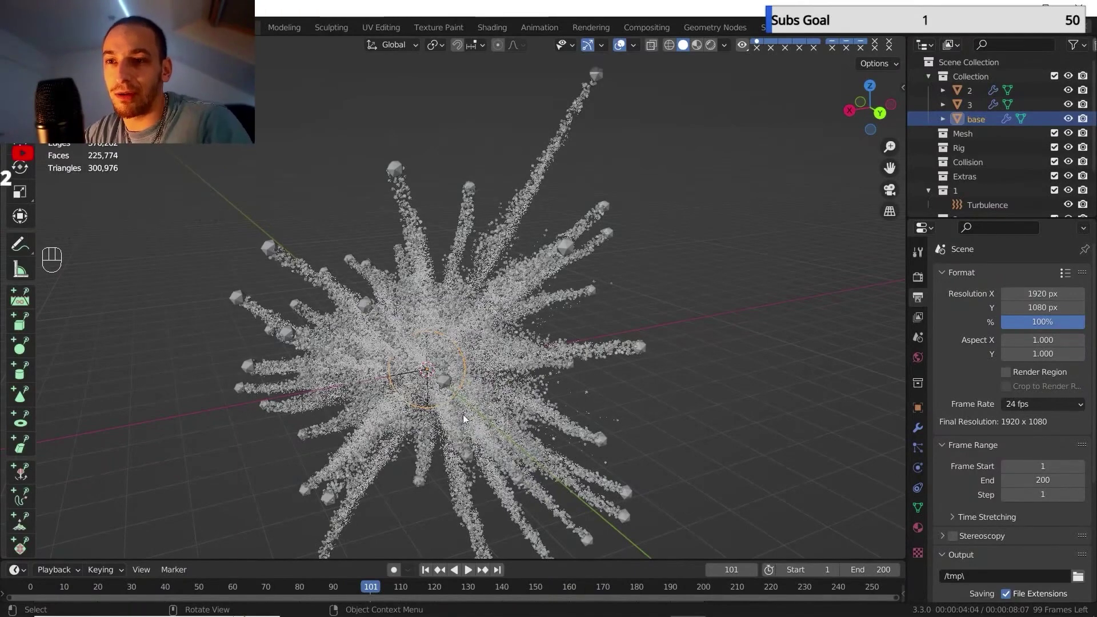
scroll(396, 310, down, 2)
middle_drag(396, 309, 488, 308)
scroll(488, 308, up, 2)
Save the file and select the emitter objects base, 2 and 3 together.
key(F4)
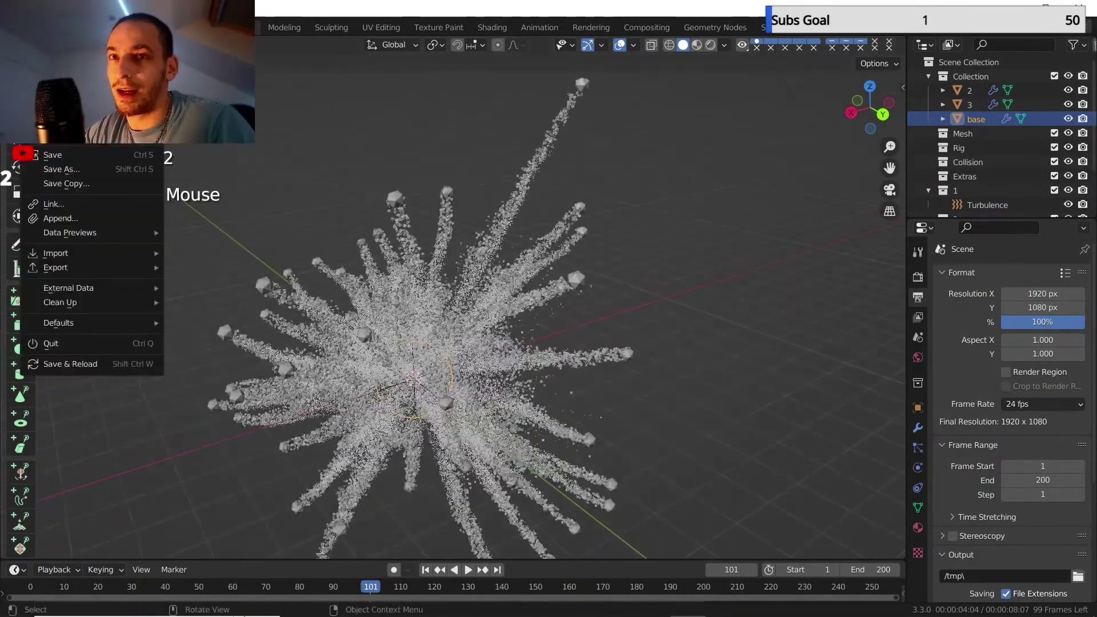
click(55, 156)
click(963, 102)
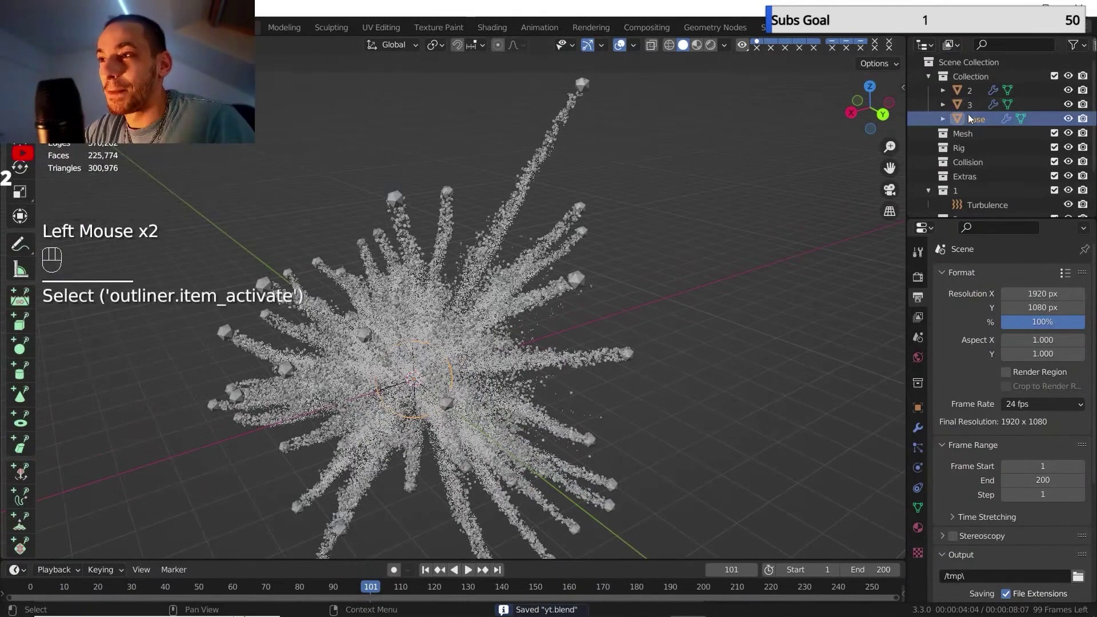
ctrl+click(964, 93)
ctrl+click(965, 105)
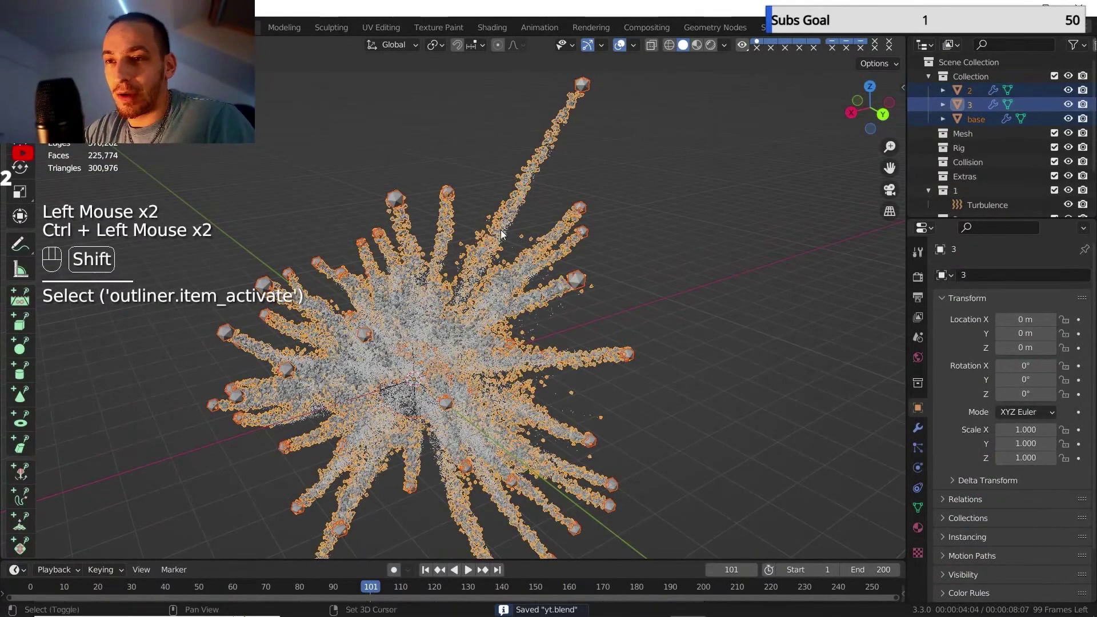
shift+middle_drag(870, 112, 896, 135)
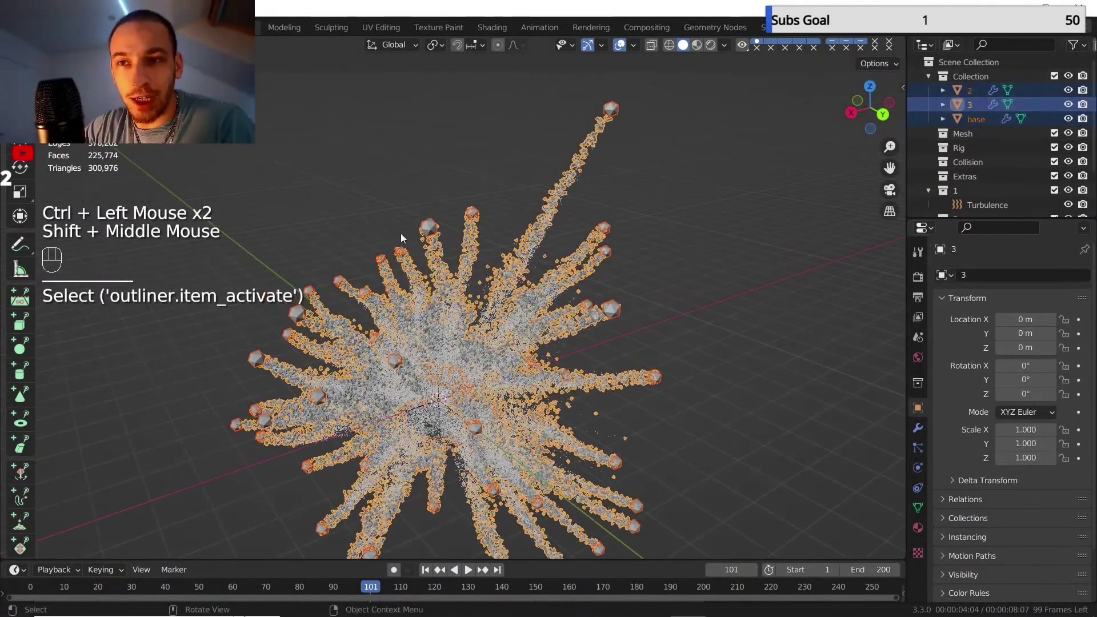
Start an Alembic export of the selected emitters, limiting the export to selected objects only.
key(F4)
mouse_move(90, 272)
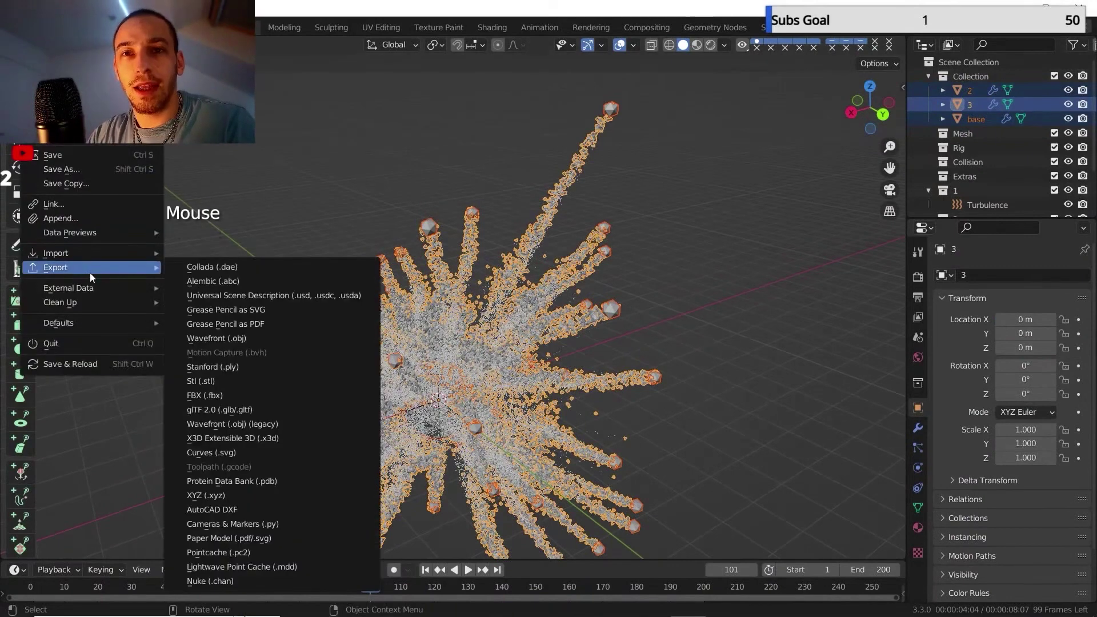
click(203, 281)
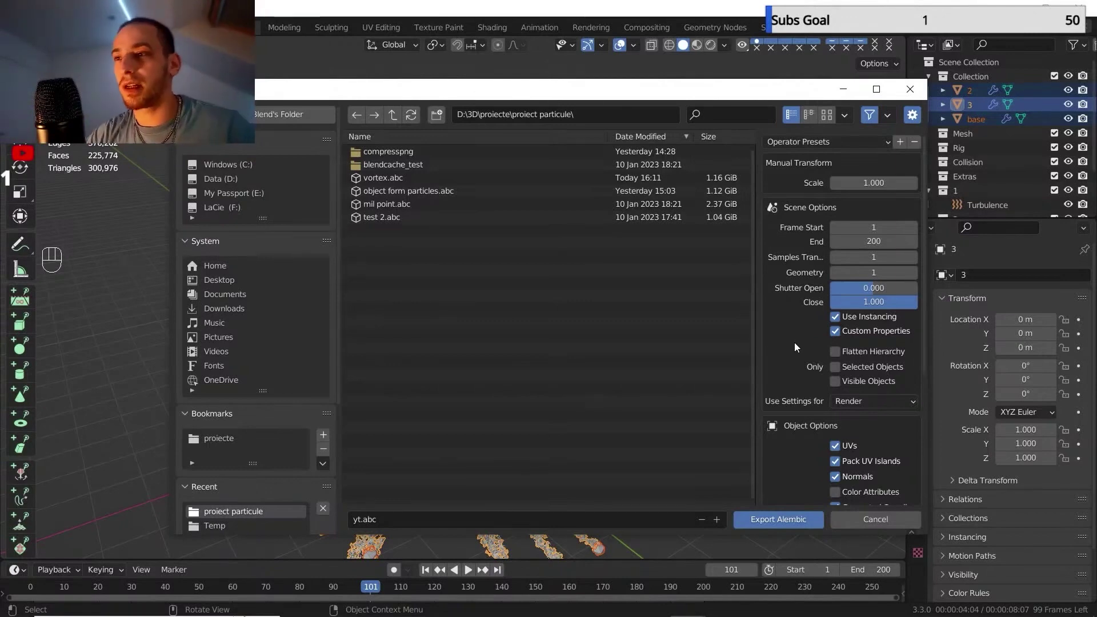
scroll(821, 370, down, 7)
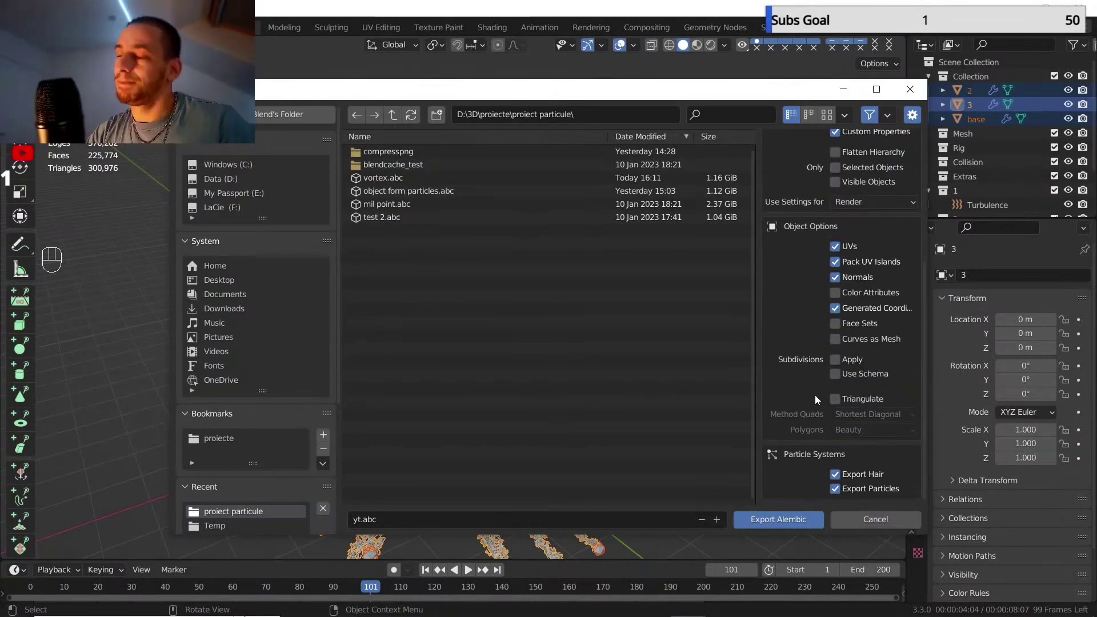
scroll(805, 354, up, 5)
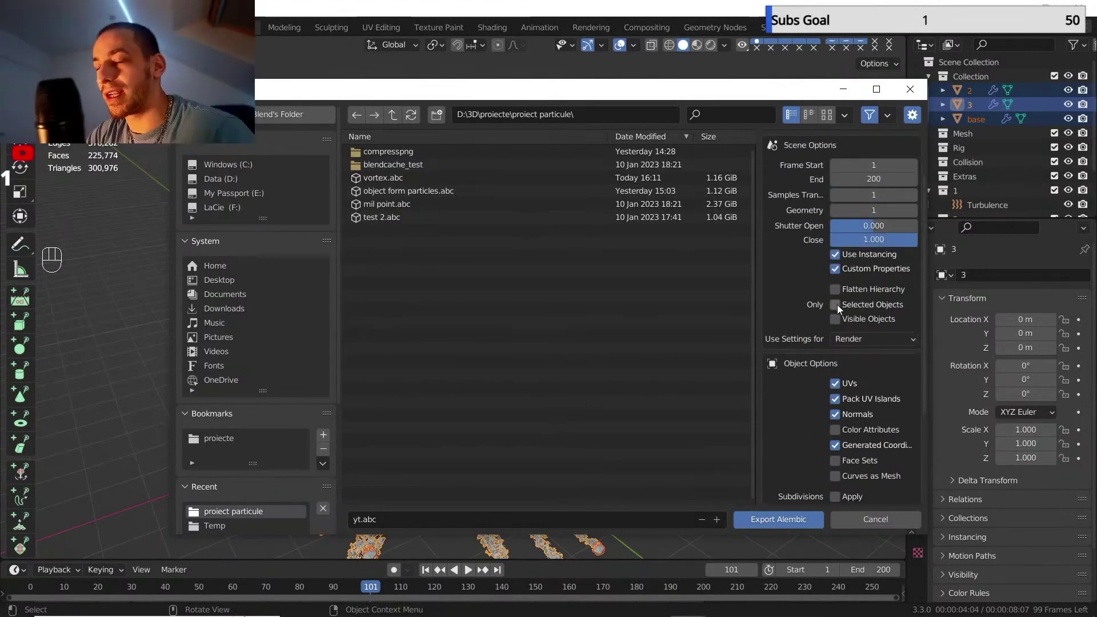
click(835, 305)
scroll(784, 245, up, 2)
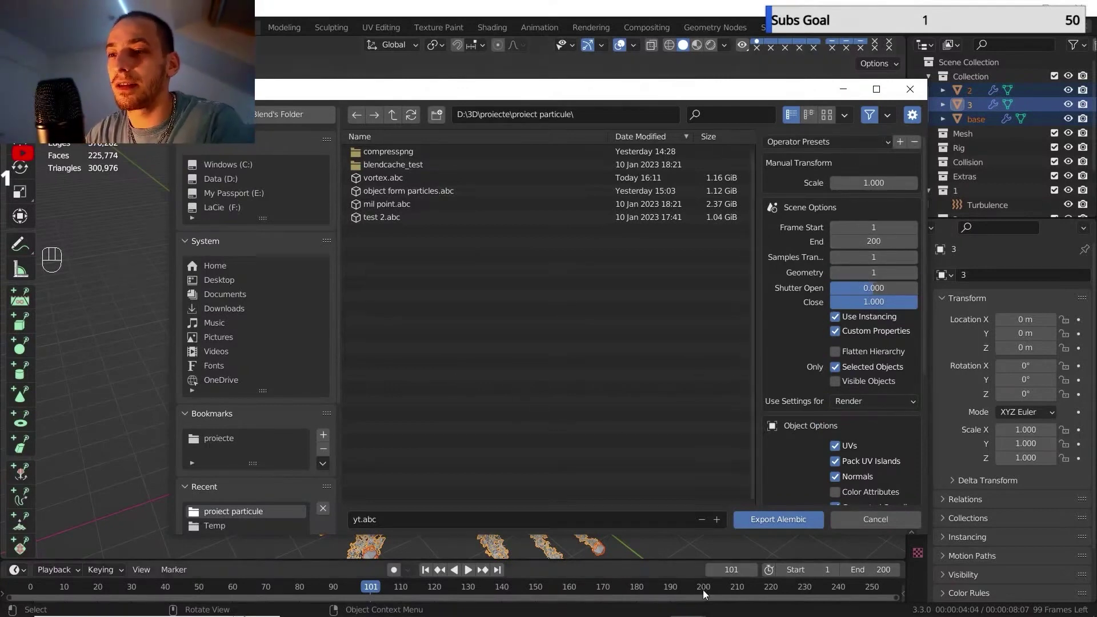
Check the export's particle options, name the file yt test.abc and export it to the proiect particule folder.
scroll(777, 376, down, 6)
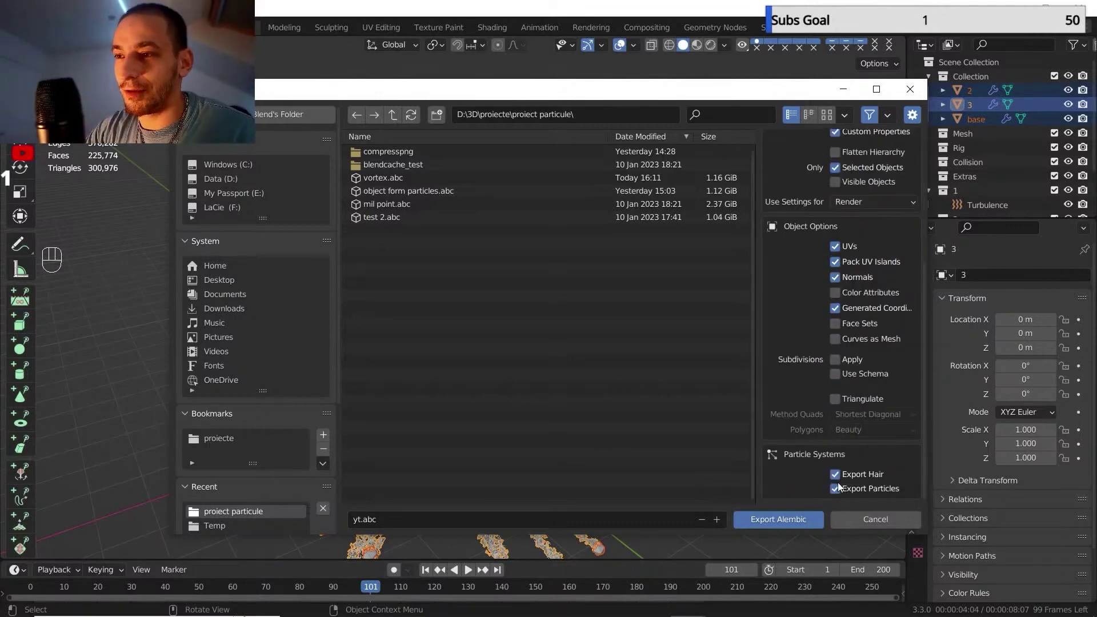
scroll(823, 404, up, 8)
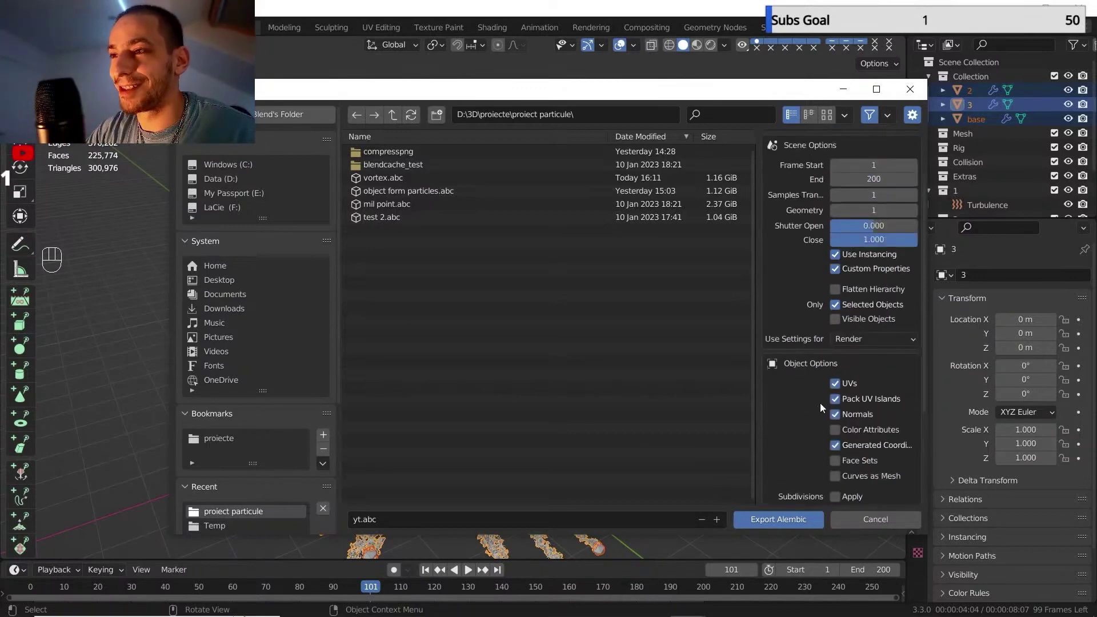
click(361, 521)
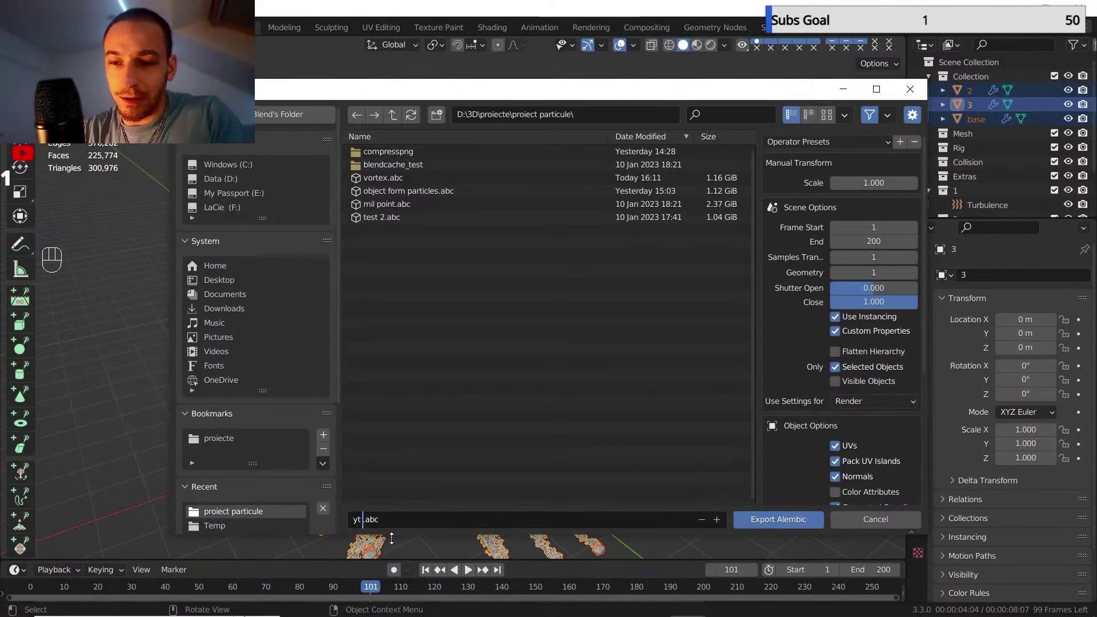
click(762, 518)
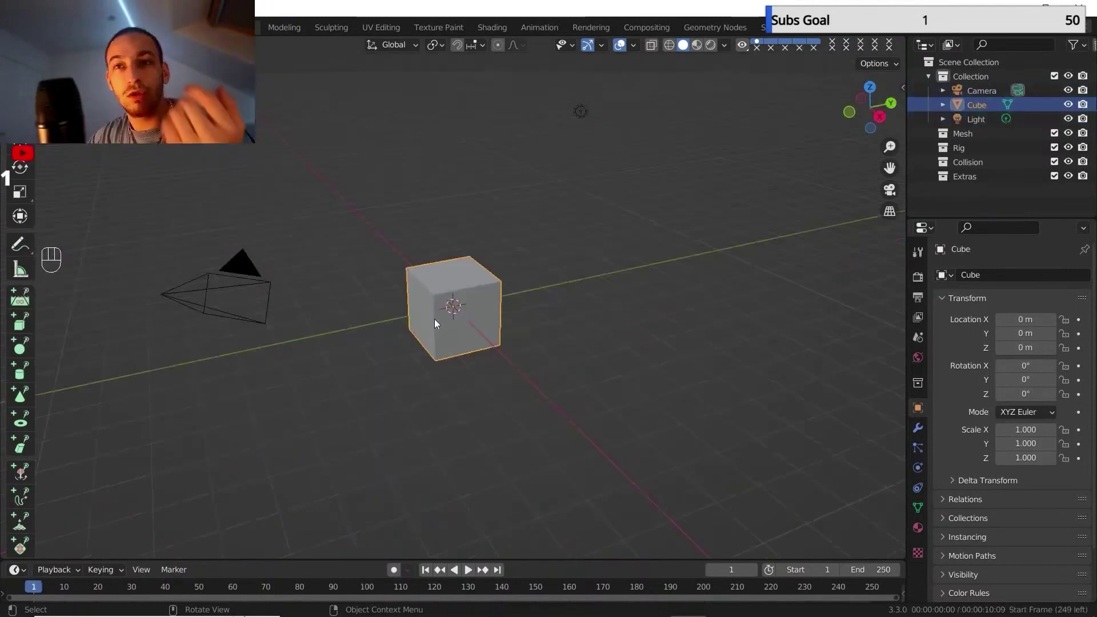
Delete the default camera, cube and light from the new scene.
scroll(434, 319, down, 3)
drag(548, 354, 313, 188)
key(Delete)
scroll(405, 302, up, 1)
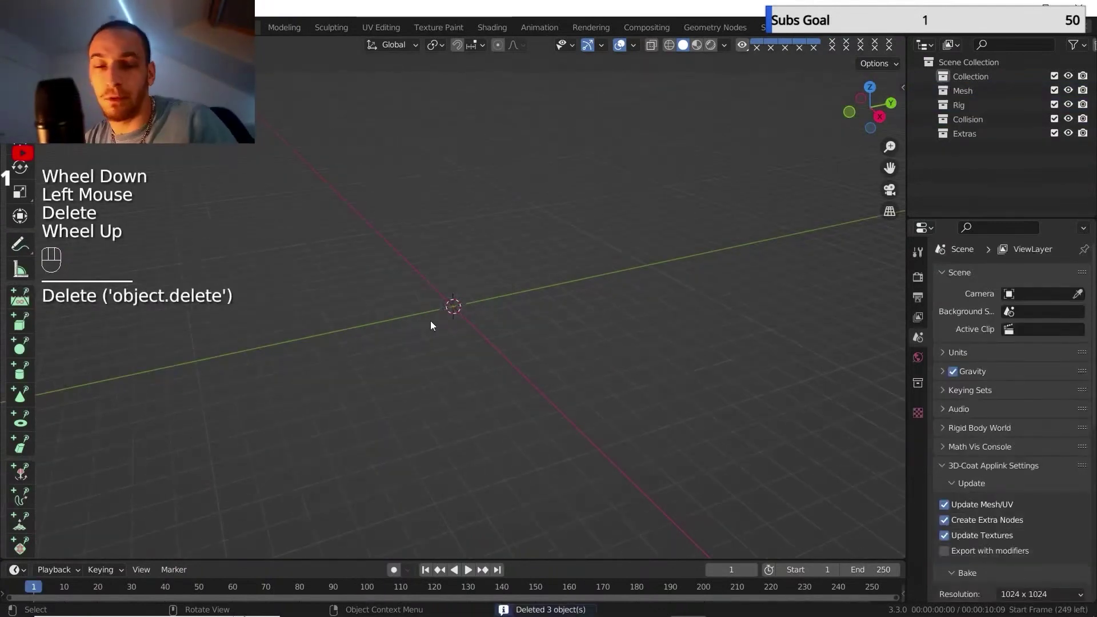
Import the Alembic file yt test.abc from the proiect particule folder.
click(28, 7)
mouse_move(118, 250)
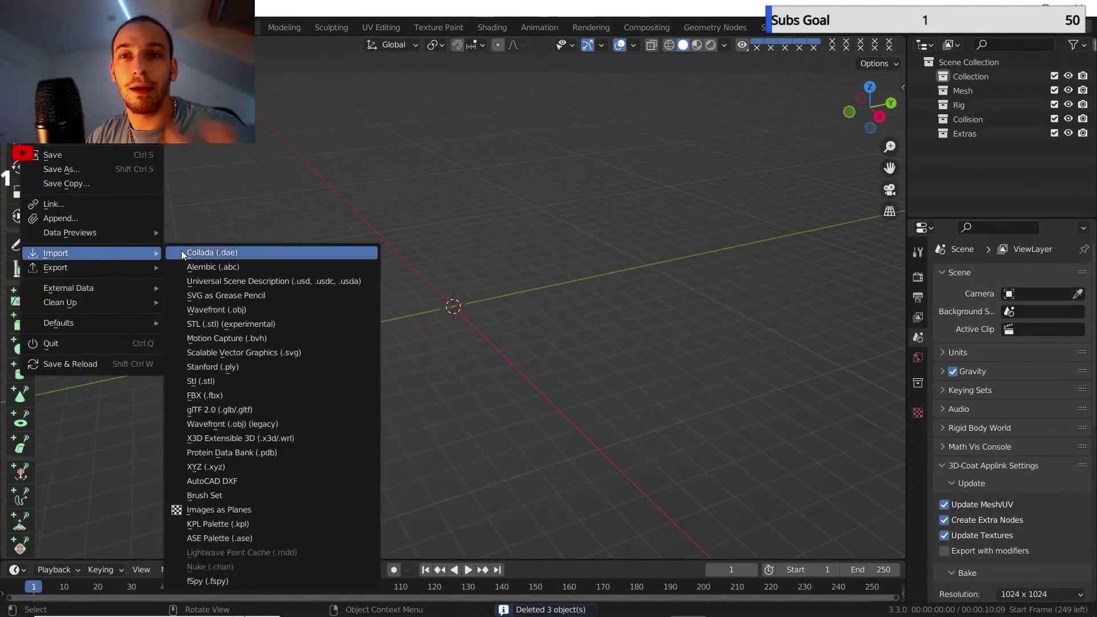
click(215, 271)
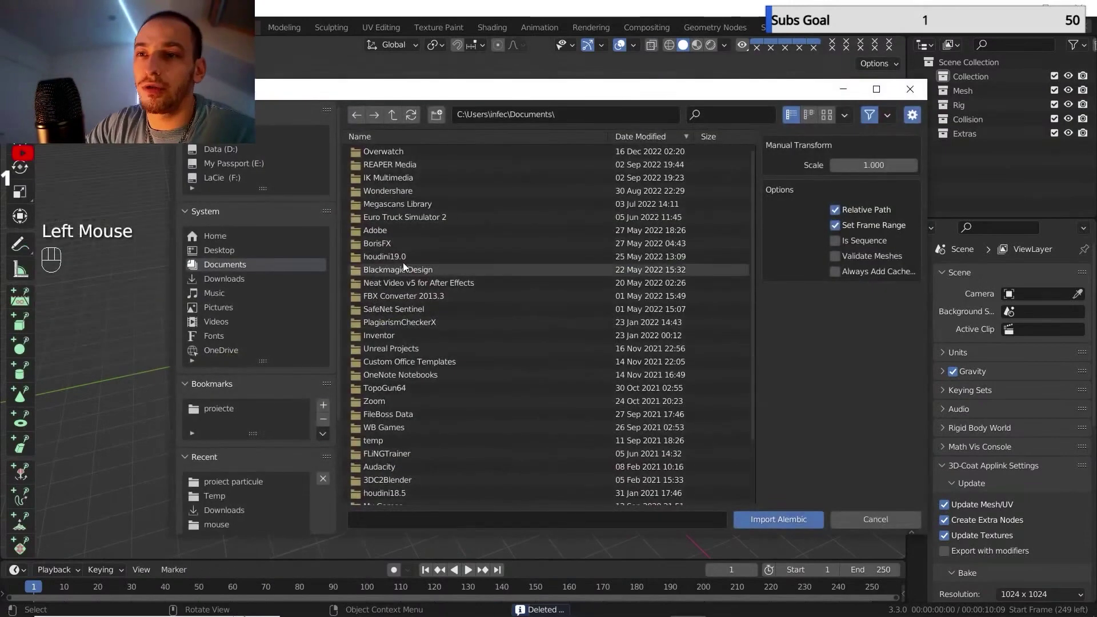
click(228, 480)
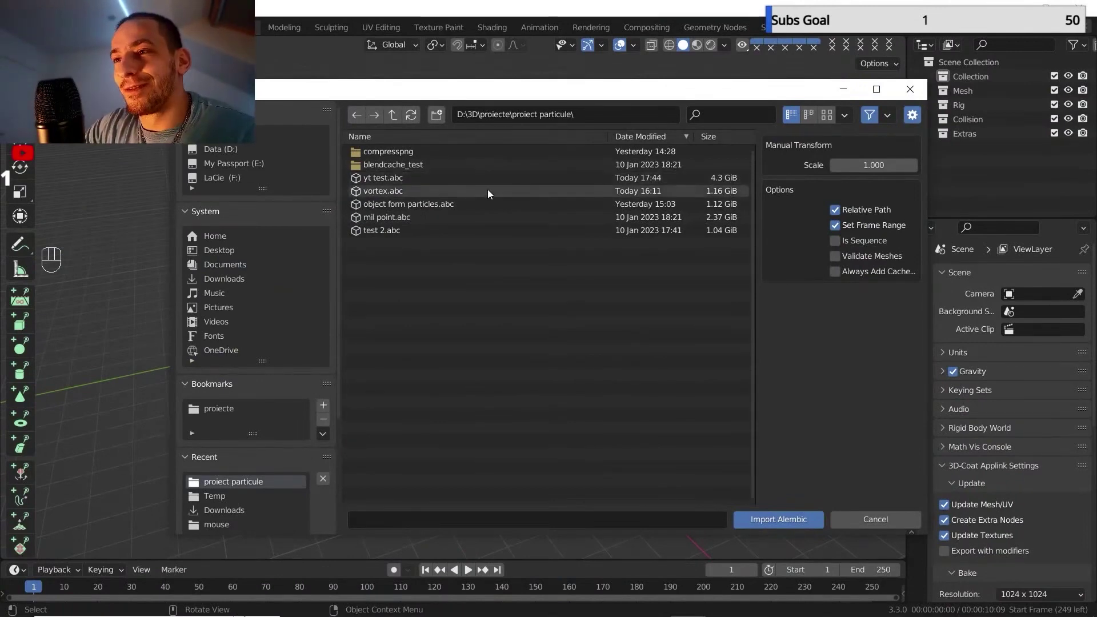
double_click(402, 177)
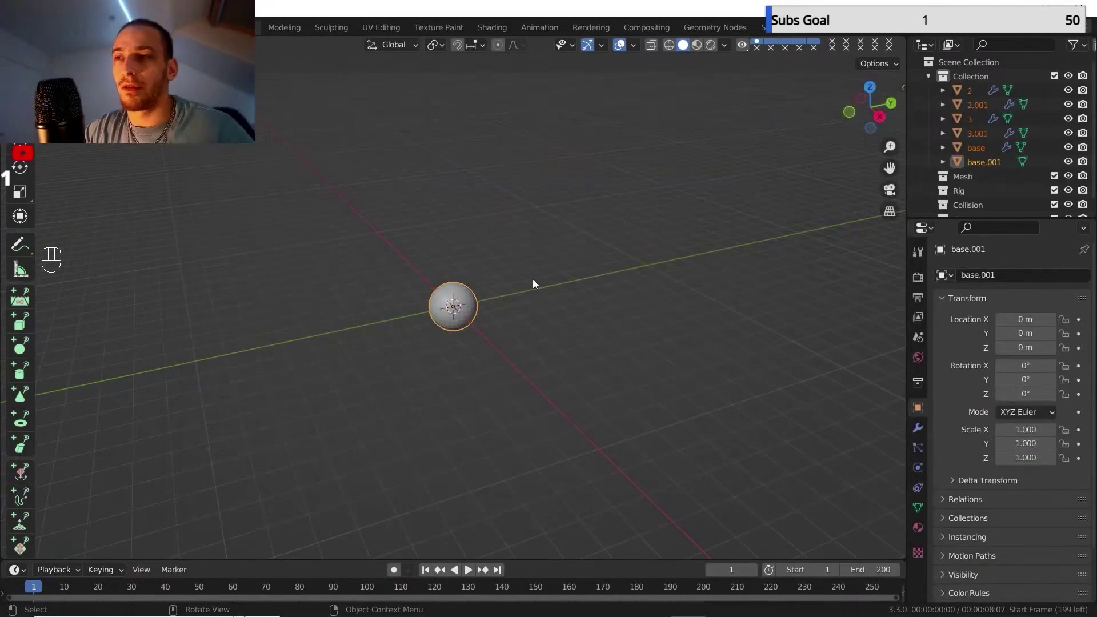
Go to frame 86 and delete the imported meshes 2.001 and base.001 from the burst.
click(321, 588)
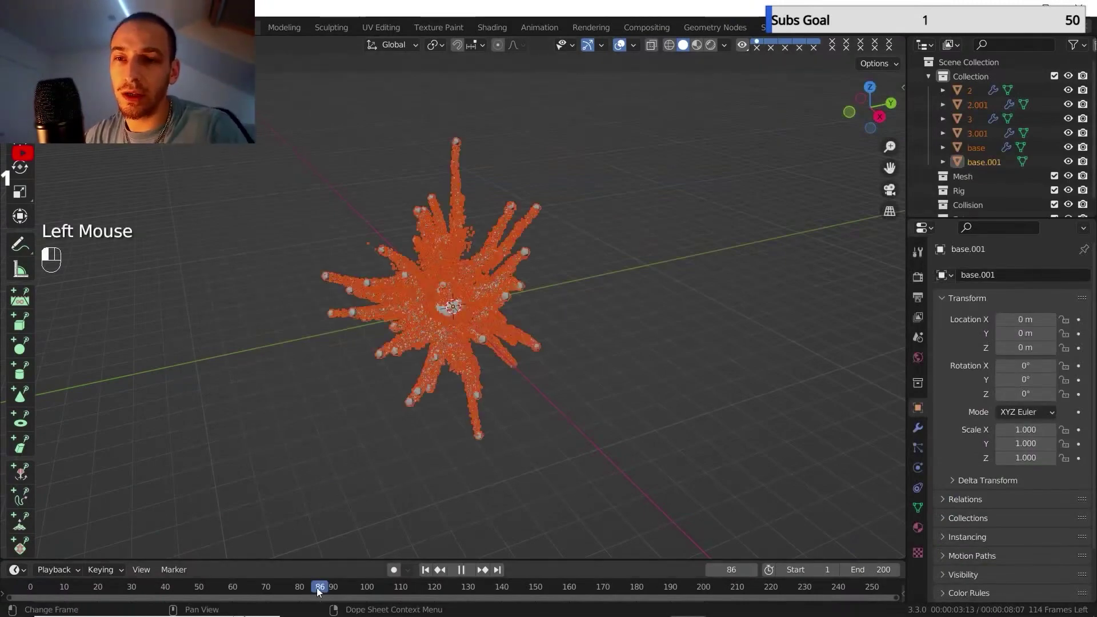
scroll(426, 366, up, 5)
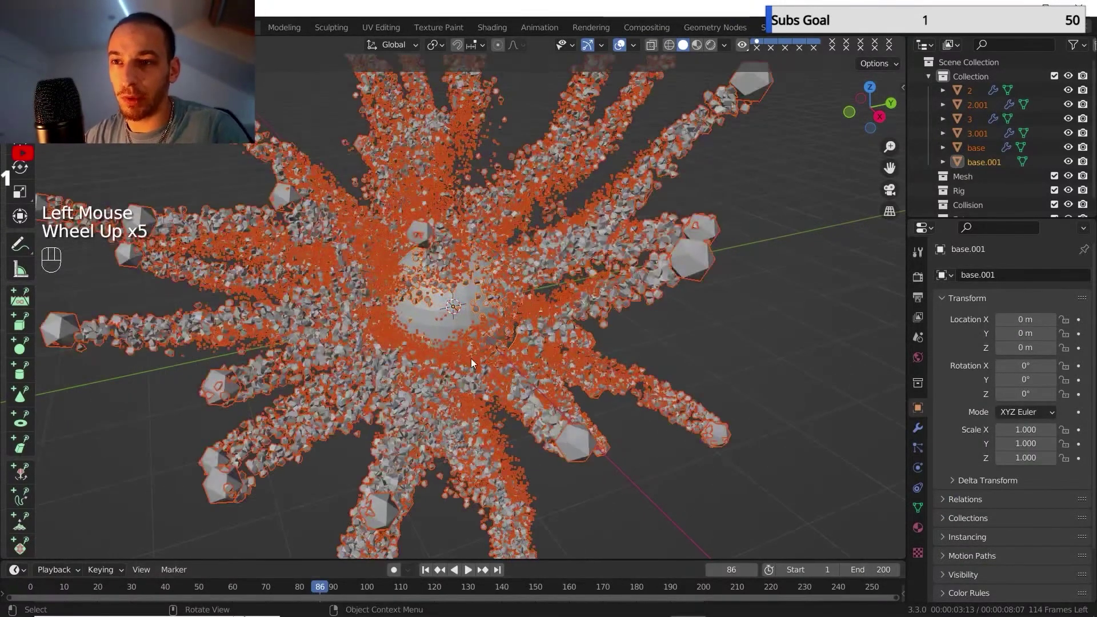
shift+middle_drag(429, 365, 446, 342)
middle_drag(446, 343, 205, 317)
click(200, 317)
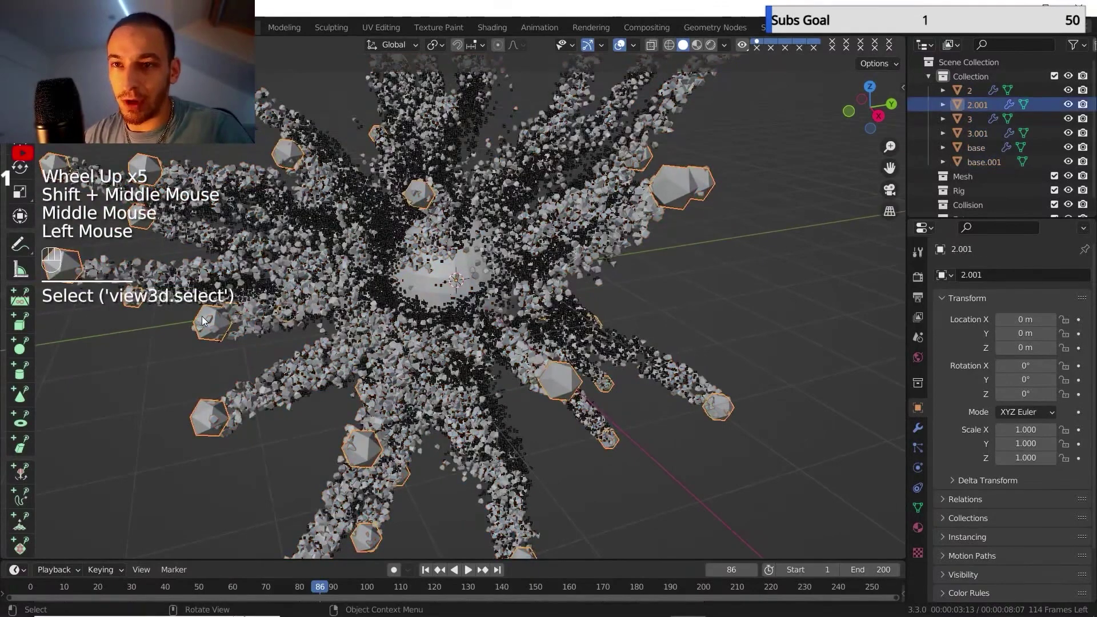
key(Delete)
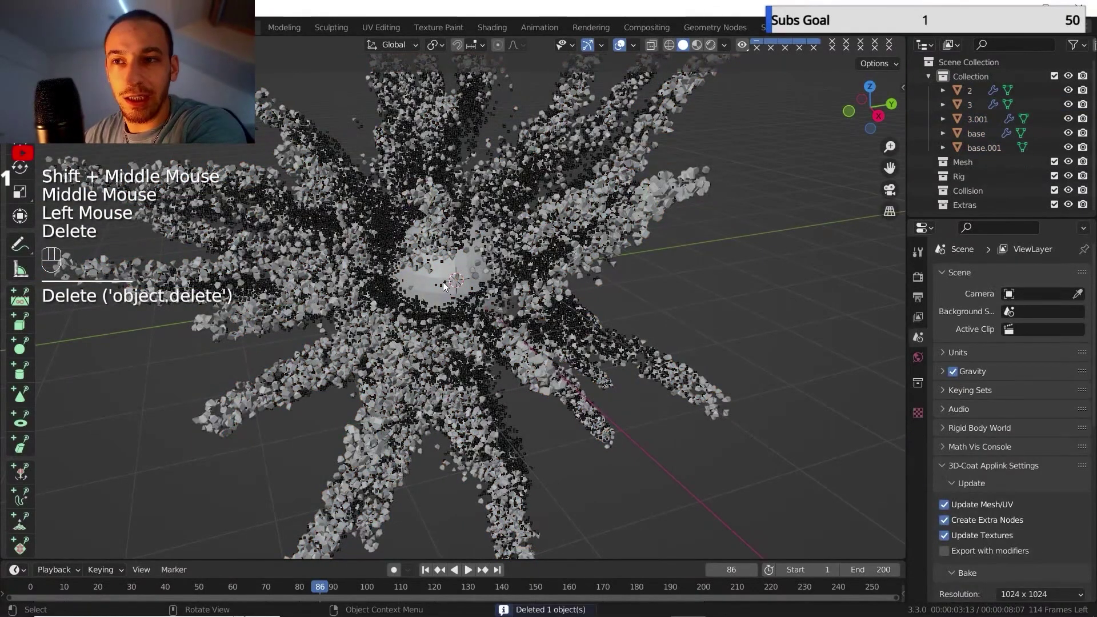
click(437, 277)
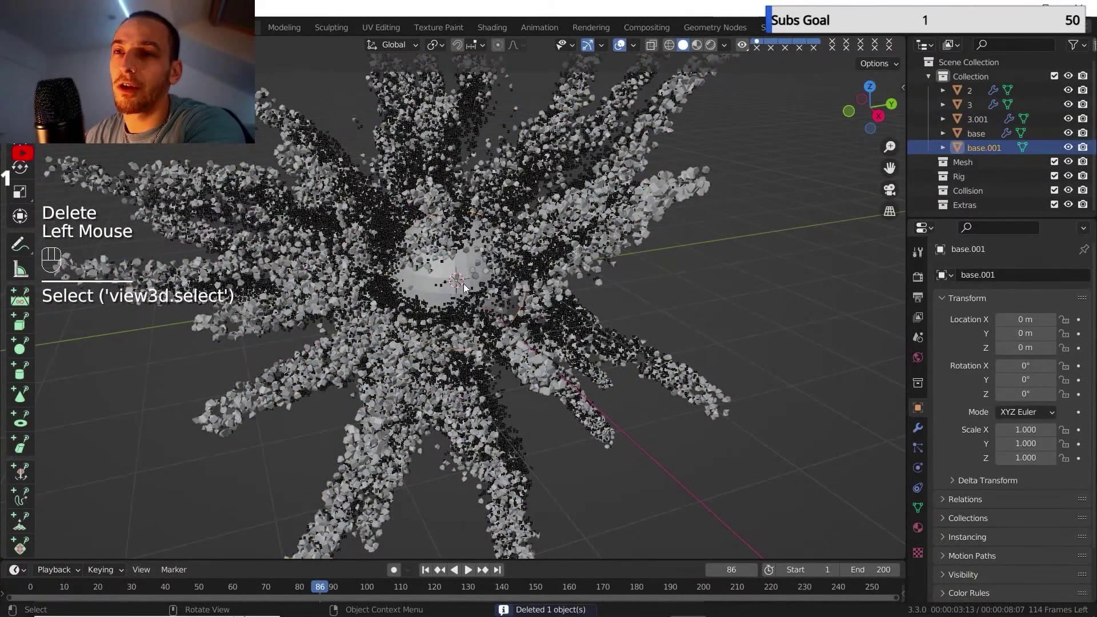
key(Delete)
Delete the imported mesh 3.001 and examine the remaining particle points from several angles and distances.
scroll(306, 385, up, 2)
scroll(306, 385, up, 2)
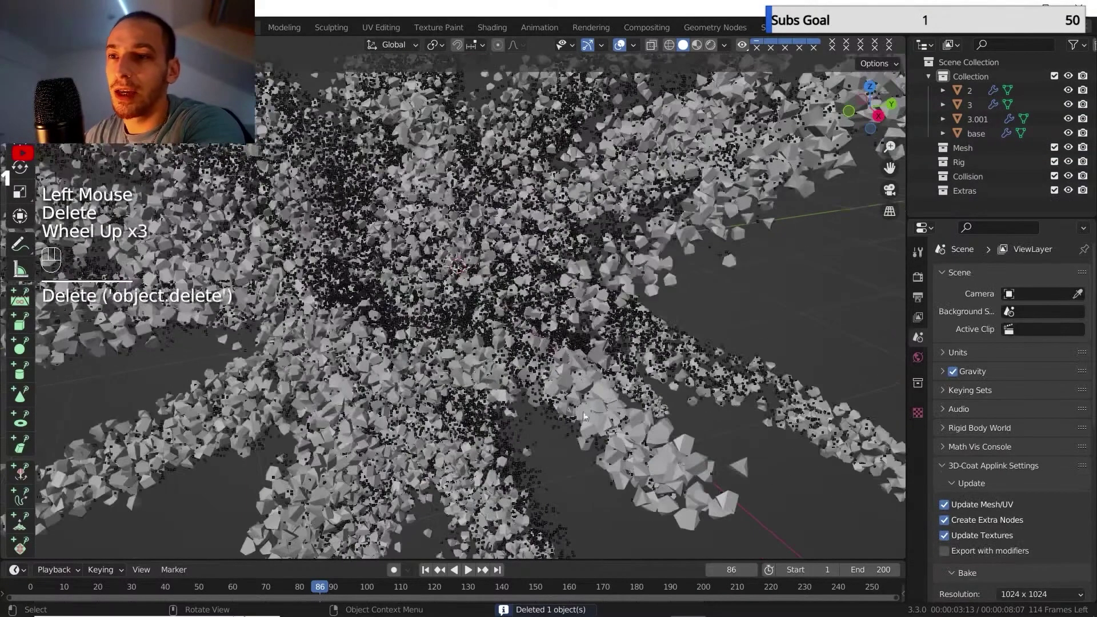
click(689, 449)
middle_drag(689, 451, 679, 408)
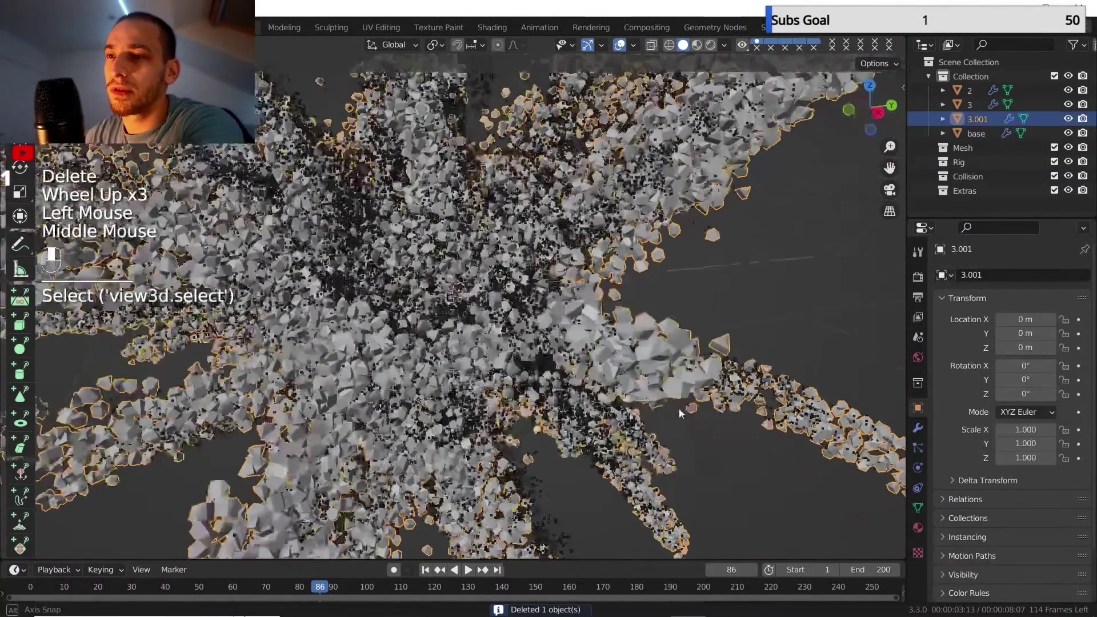
scroll(672, 340, up, 1)
key(Delete)
scroll(669, 307, down, 3)
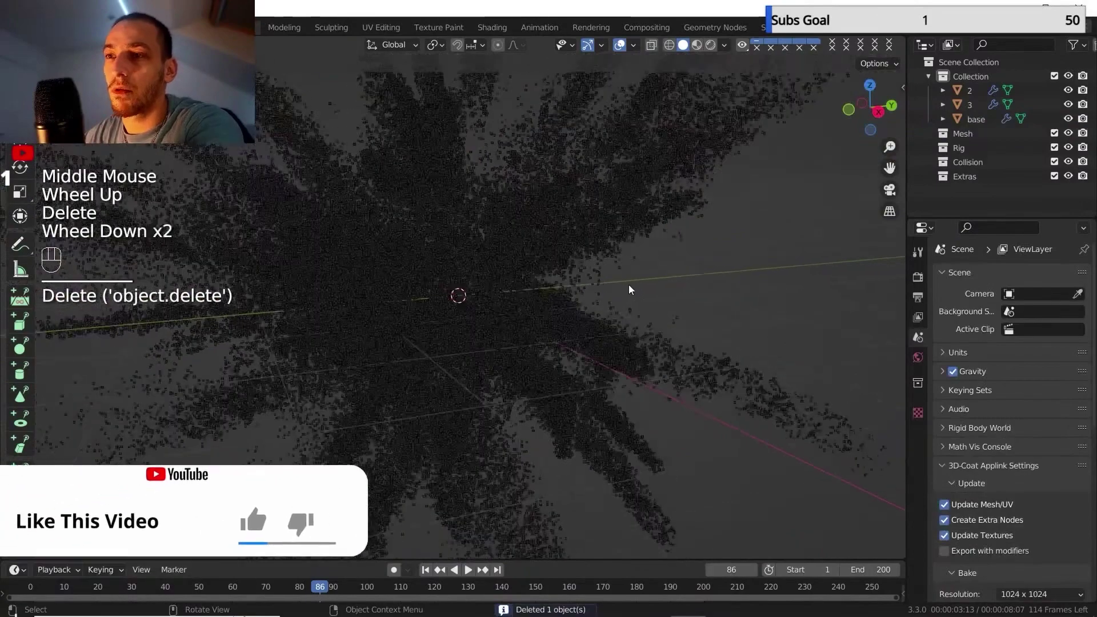
middle_drag(512, 380, 468, 302)
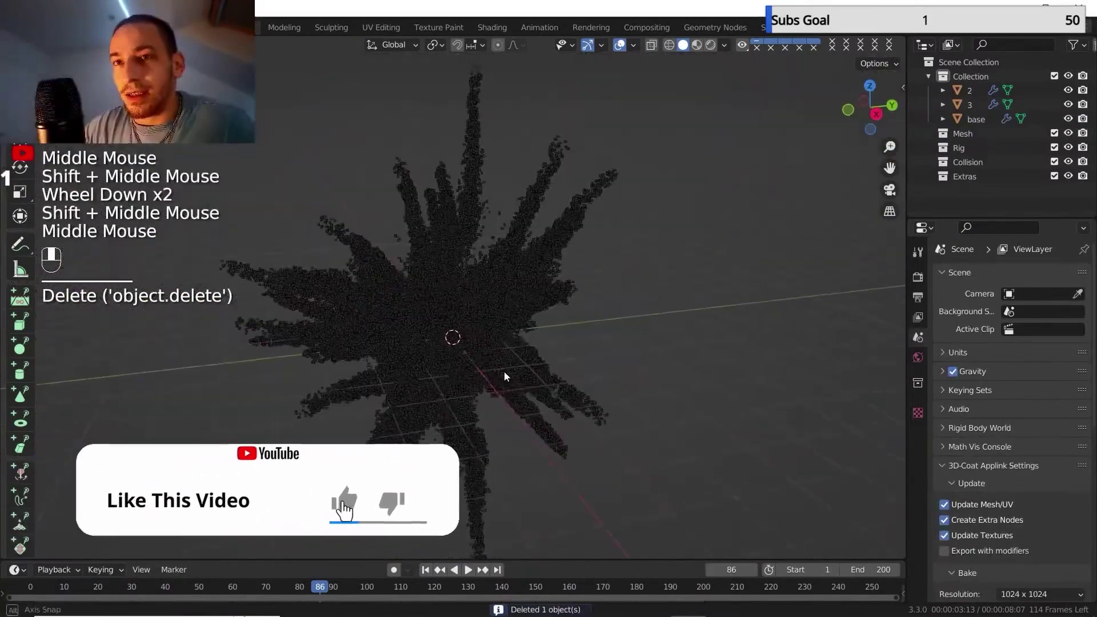
scroll(481, 334, up, 1)
scroll(480, 337, up, 1)
scroll(454, 290, up, 5)
scroll(456, 294, down, 2)
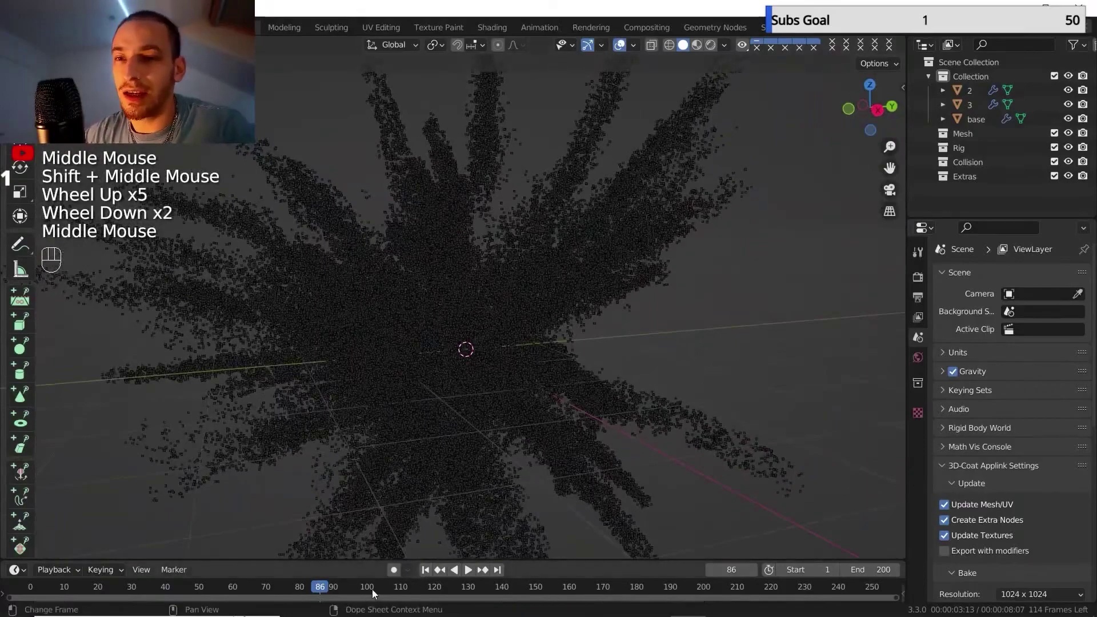
Scrub the timeline to frame 121, rewind to the first frame and play the particle animation.
drag(376, 589, 438, 587)
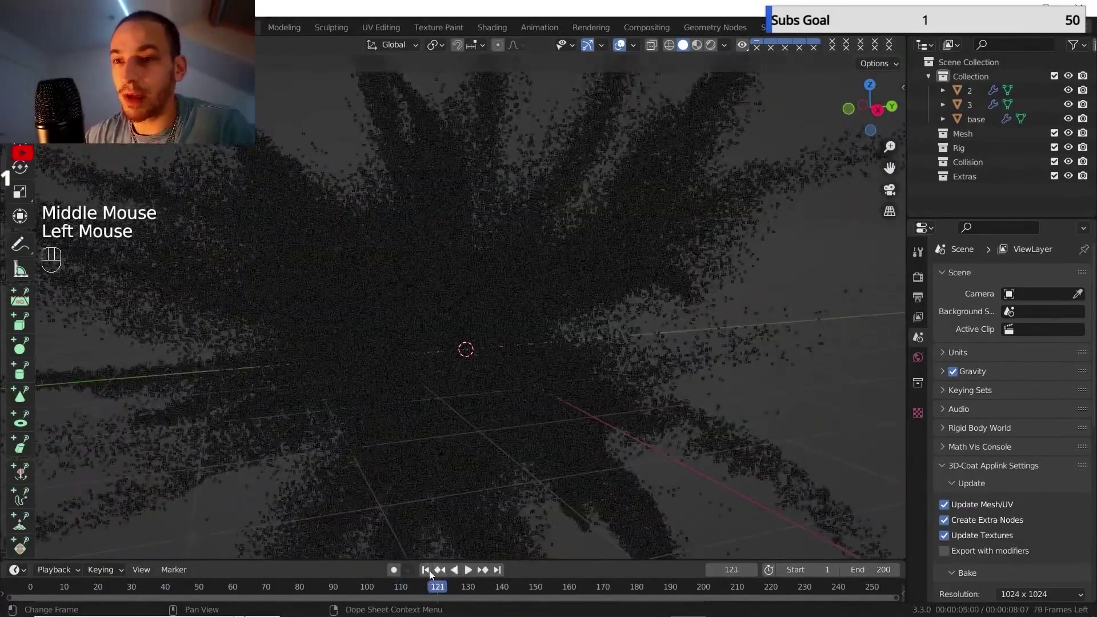
click(426, 570)
click(468, 570)
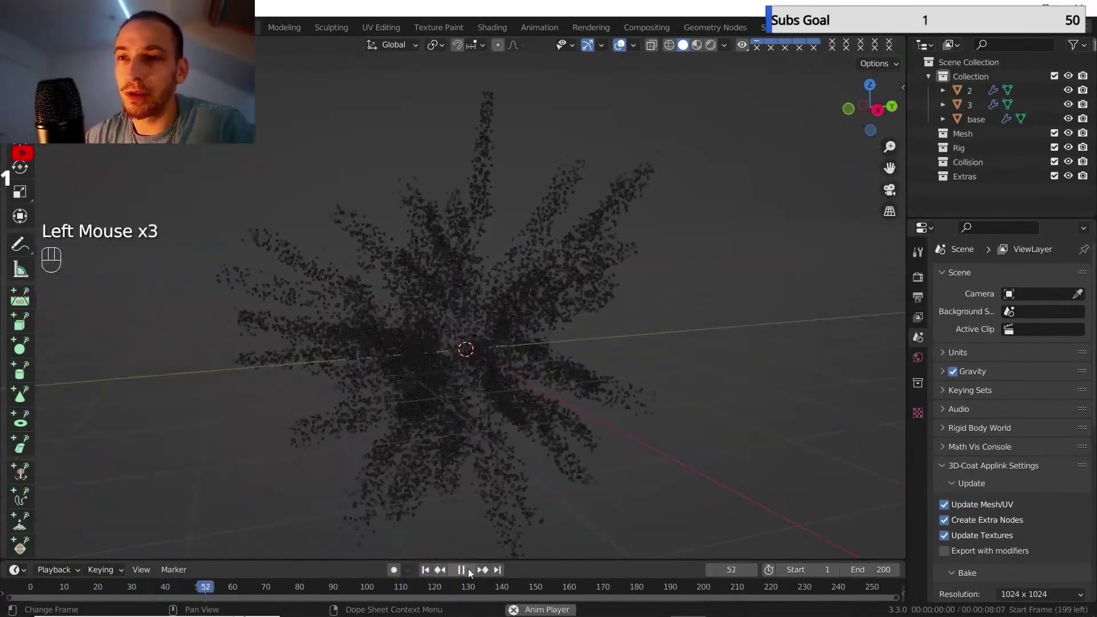
click(461, 570)
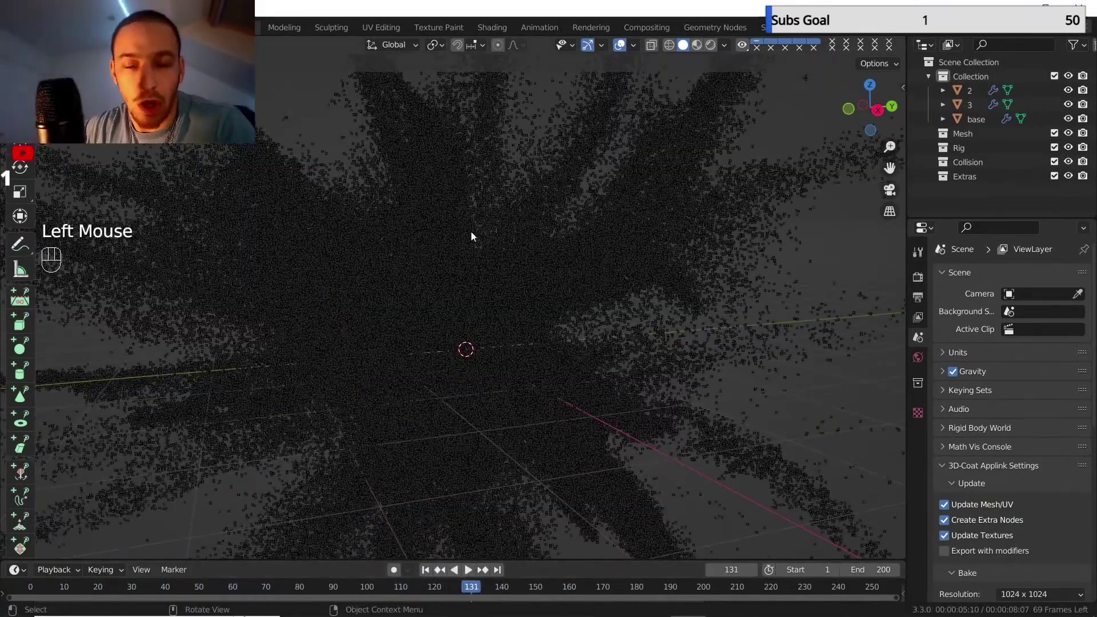
Turn on the Statistics viewport overlay.
click(634, 44)
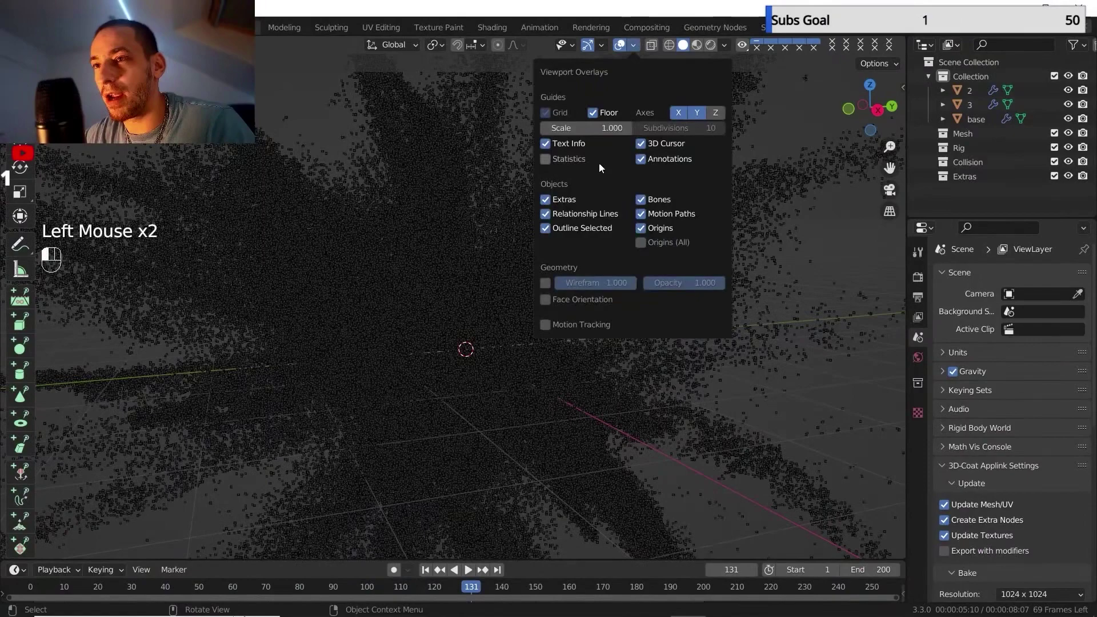
click(549, 159)
scroll(424, 314, down, 2)
shift+middle_drag(423, 317, 431, 341)
middle_drag(431, 342, 407, 361)
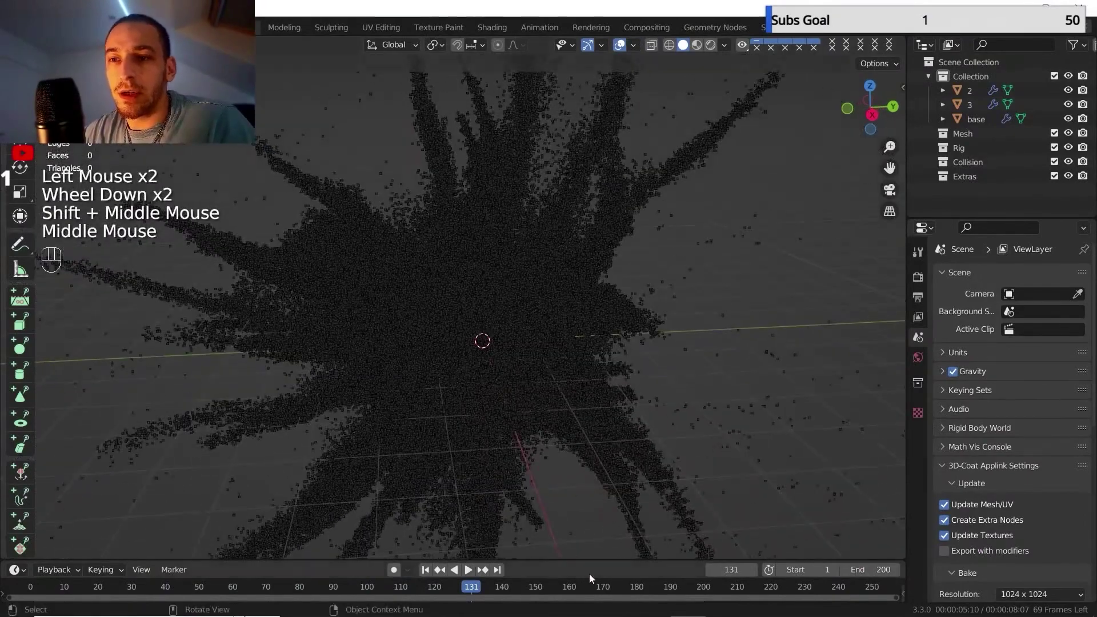
Scrub the timeline to frame 193 and examine the spread of the particle burst from several angles.
drag(586, 592, 680, 592)
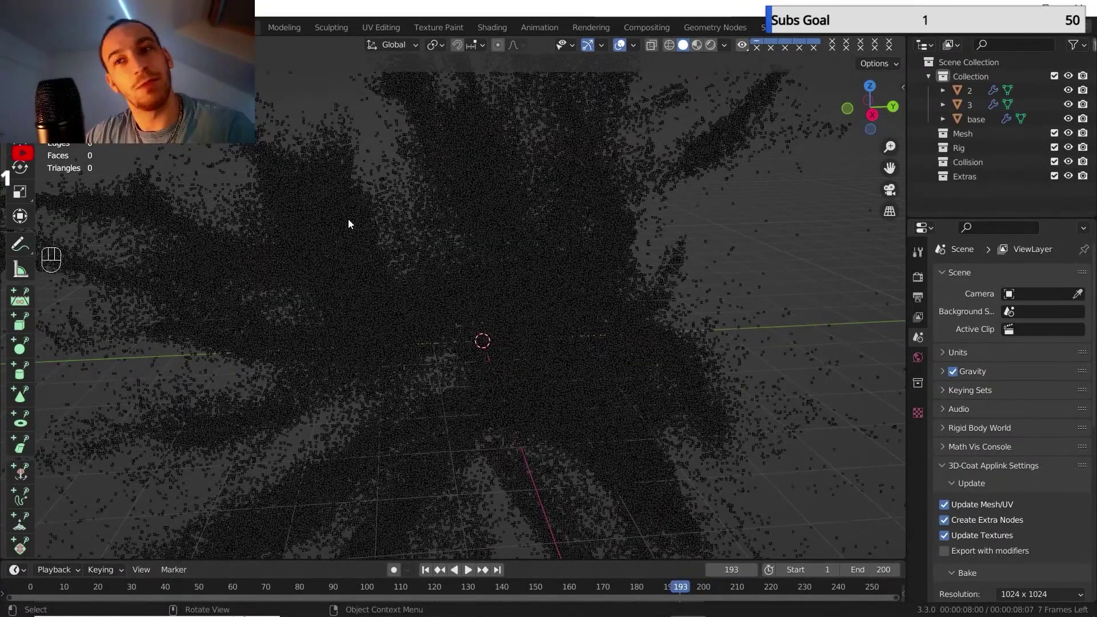
scroll(490, 322, down, 2)
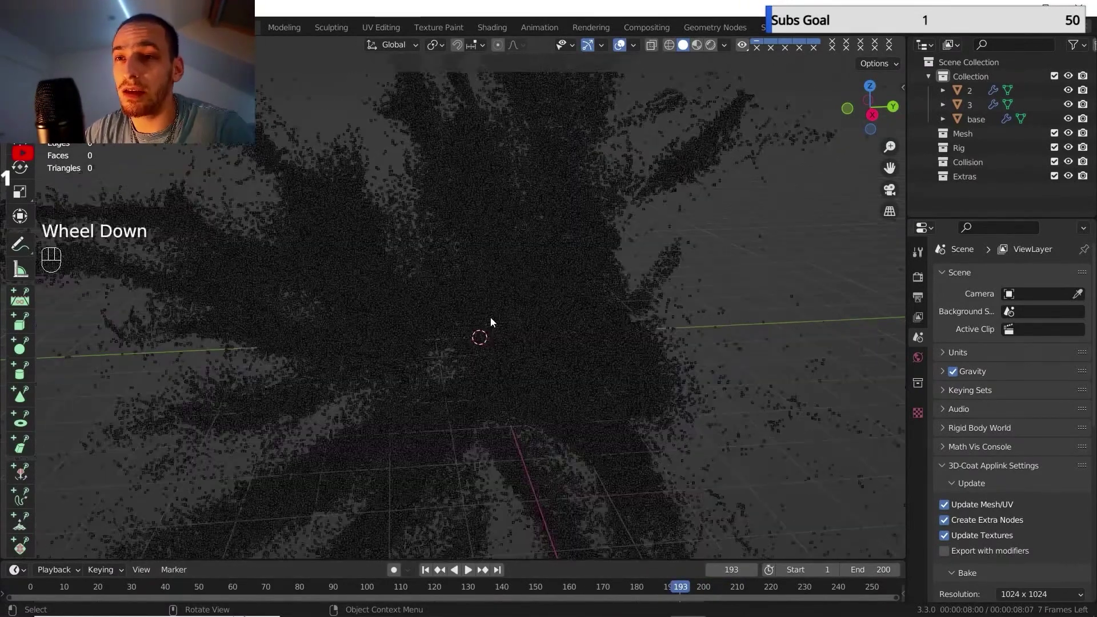
scroll(490, 321, down, 1)
shift+middle_drag(490, 322, 495, 281)
scroll(540, 317, down, 3)
scroll(500, 306, up, 2)
shift+middle_drag(494, 281, 452, 201)
scroll(490, 253, down, 1)
shift+scroll(491, 252, down, 1)
middle_drag(451, 201, 400, 209)
scroll(400, 209, up, 1)
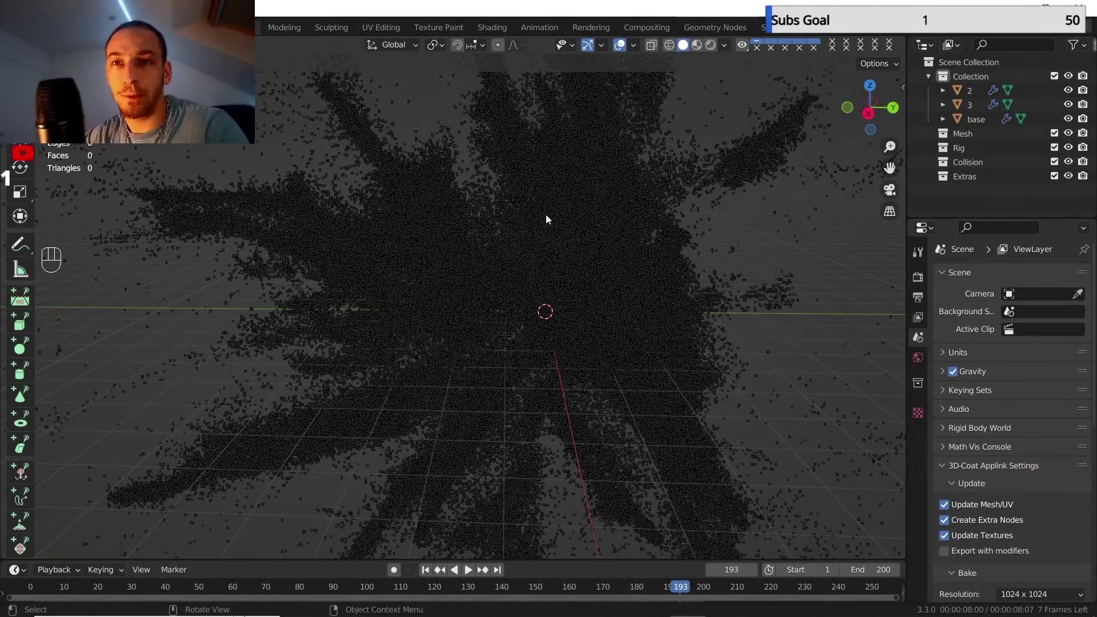
scroll(583, 248, down, 2)
shift+middle_drag(583, 248, 522, 298)
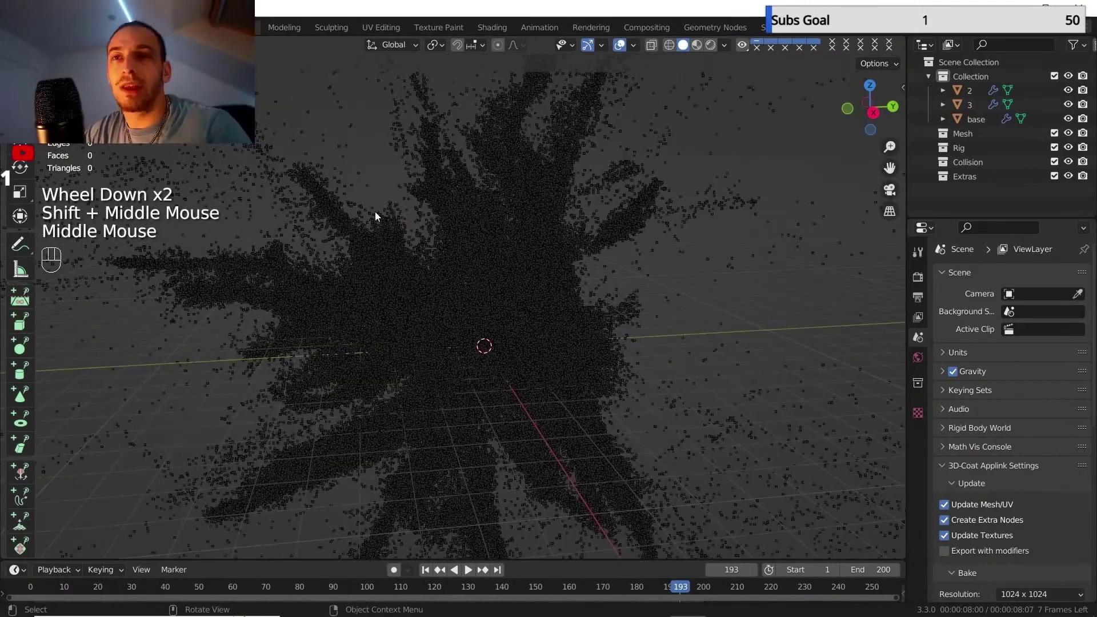
Compare the particle mesh of object 3 in Edit Mode and Object Mode.
click(430, 214)
key(Tab)
scroll(451, 233, up, 2)
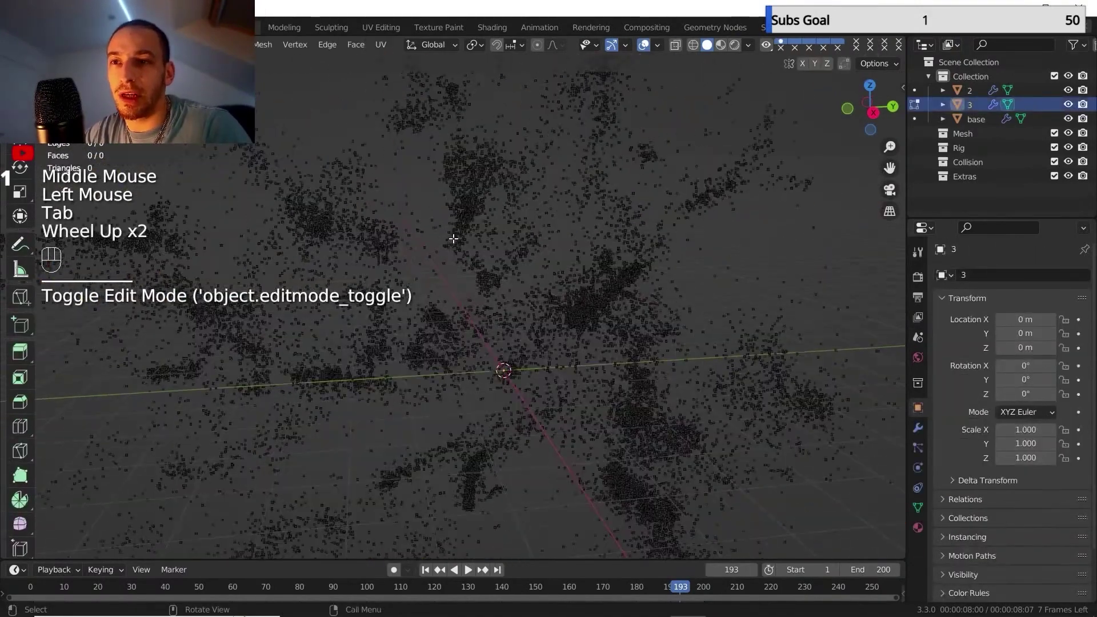
scroll(453, 237, down, 2)
key(Tab)
middle_drag(453, 238, 462, 281)
key(Tab)
middle_drag(475, 276, 451, 266)
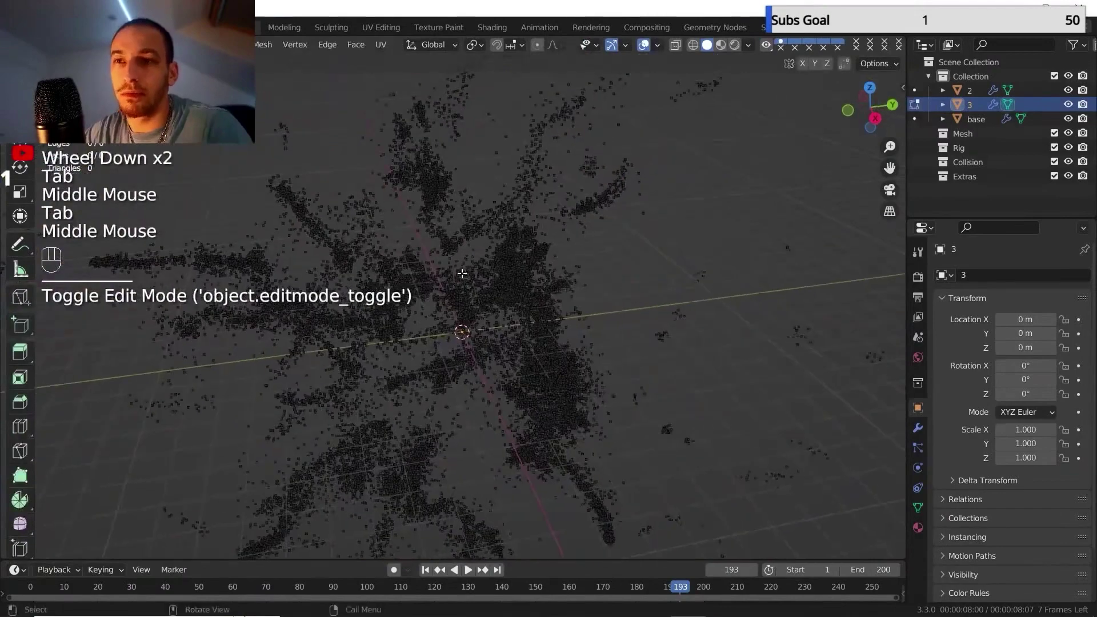
key(Tab)
Return the timeline to the first frame and examine the particles at the origin.
click(429, 570)
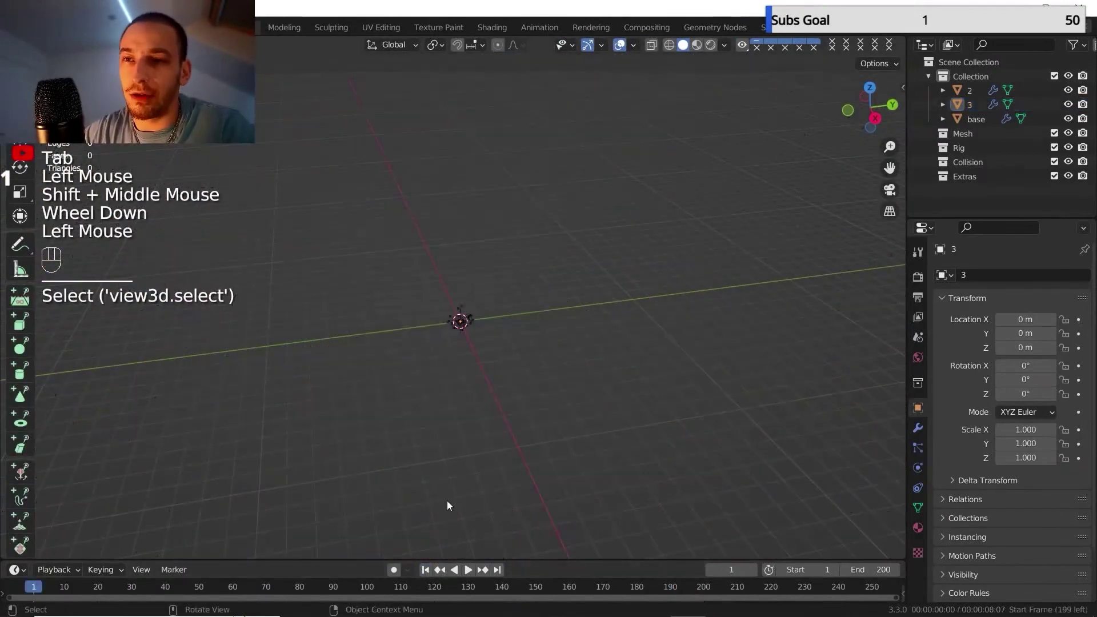
scroll(444, 411, up, 1)
shift+middle_drag(453, 374, 457, 400)
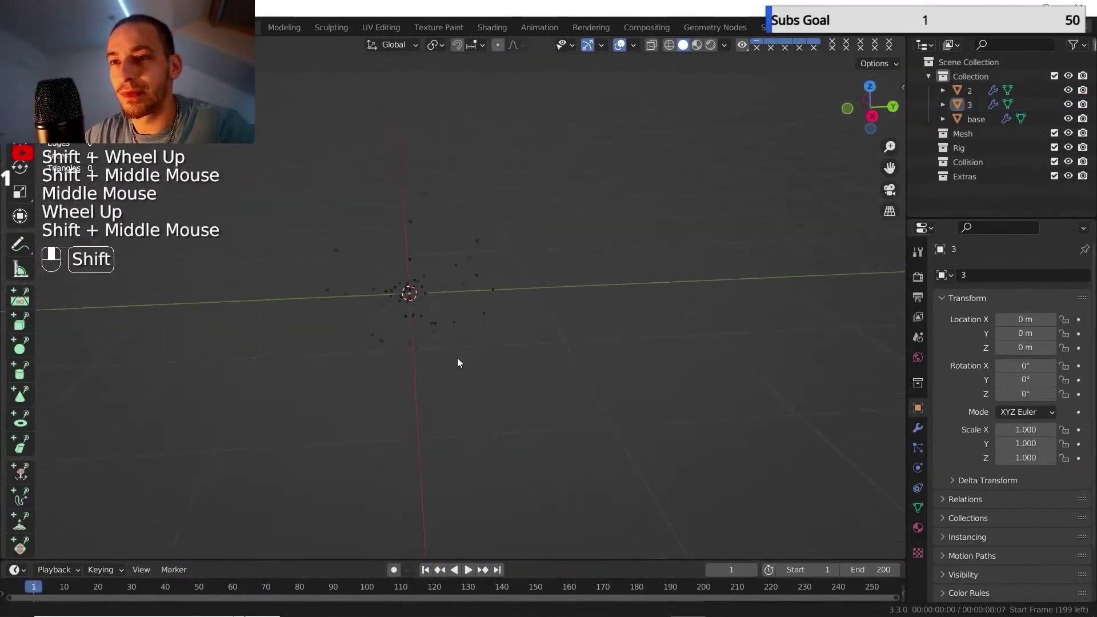
scroll(484, 379, up, 2)
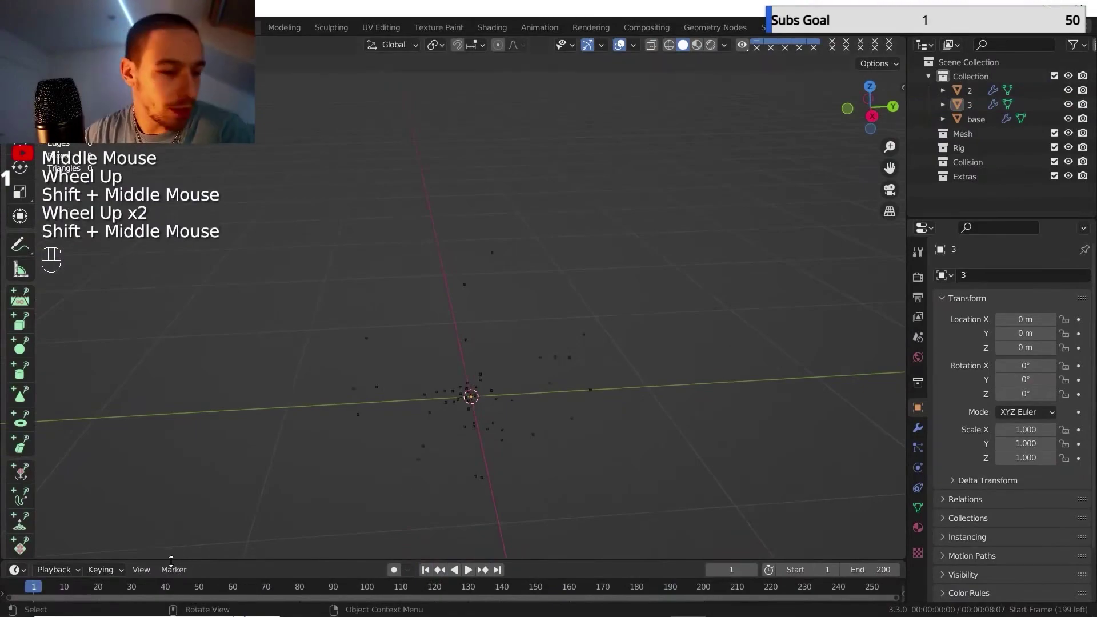
Move the timeline to frame 84 and examine the shape of the particle burst.
drag(108, 588, 314, 596)
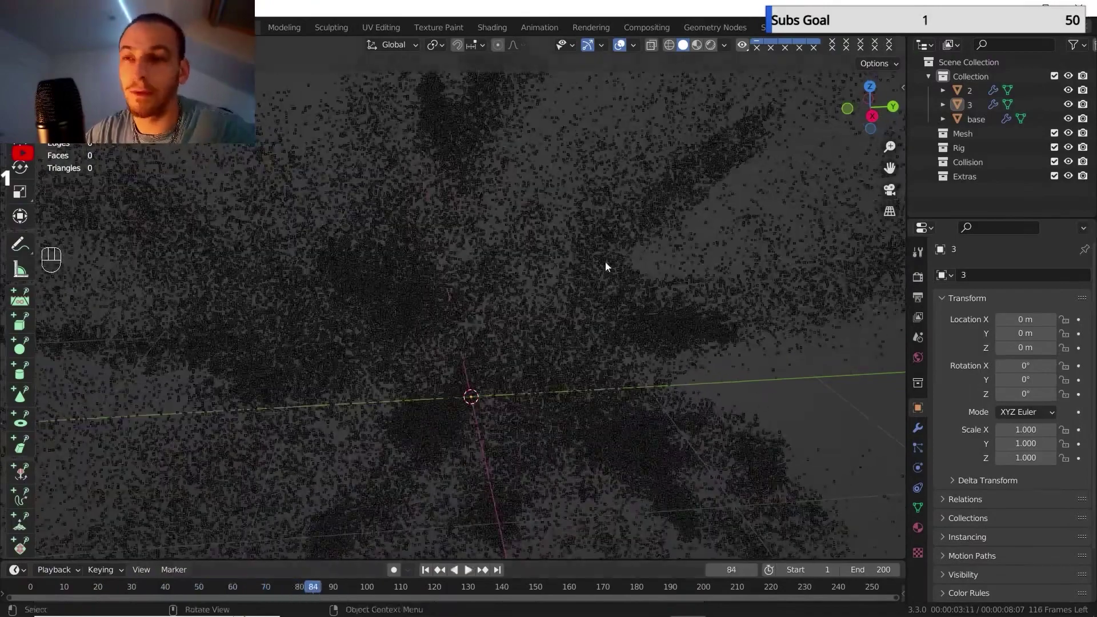
scroll(605, 261, down, 2)
shift+middle_drag(554, 293, 531, 302)
scroll(532, 303, down, 1)
scroll(488, 321, down, 1)
middle_drag(531, 303, 501, 321)
scroll(498, 323, up, 3)
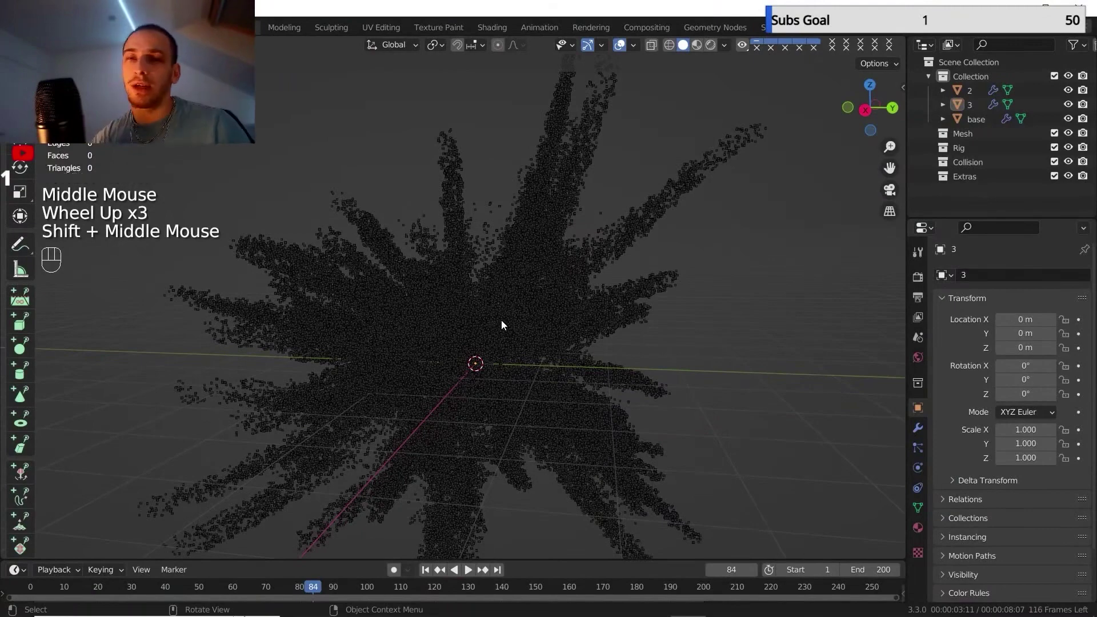
middle_drag(494, 341, 524, 359)
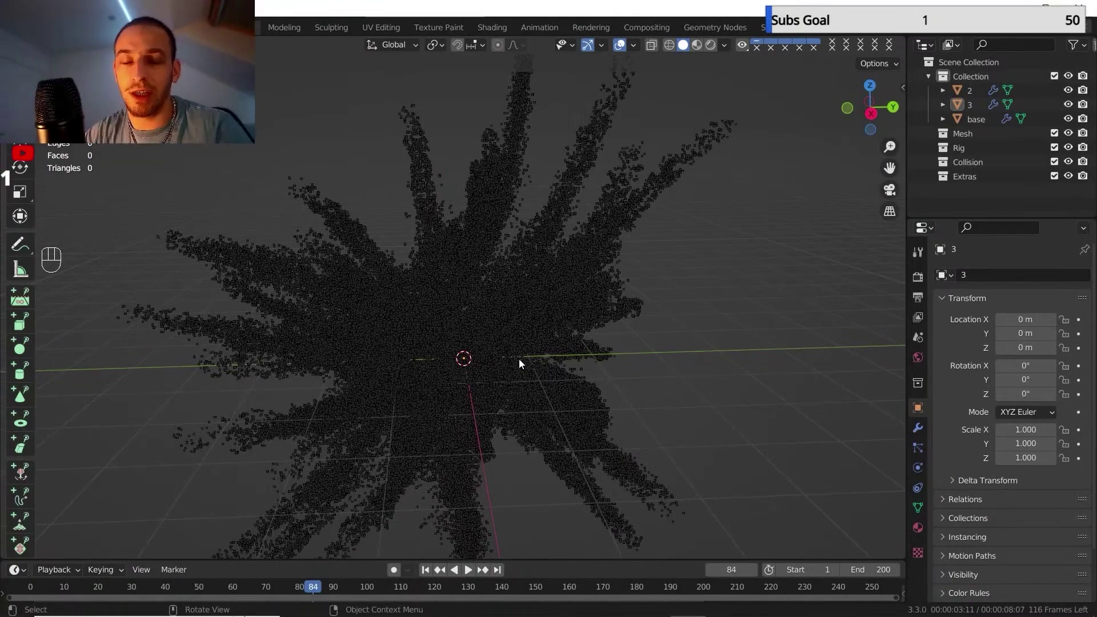
middle_drag(489, 338, 498, 348)
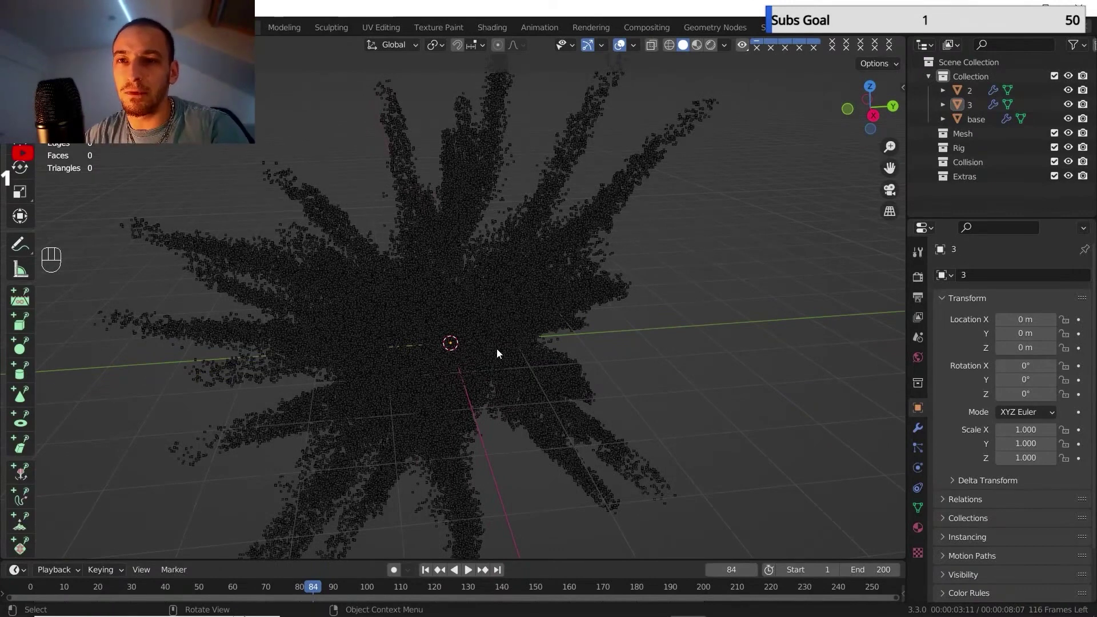
scroll(380, 304, up, 2)
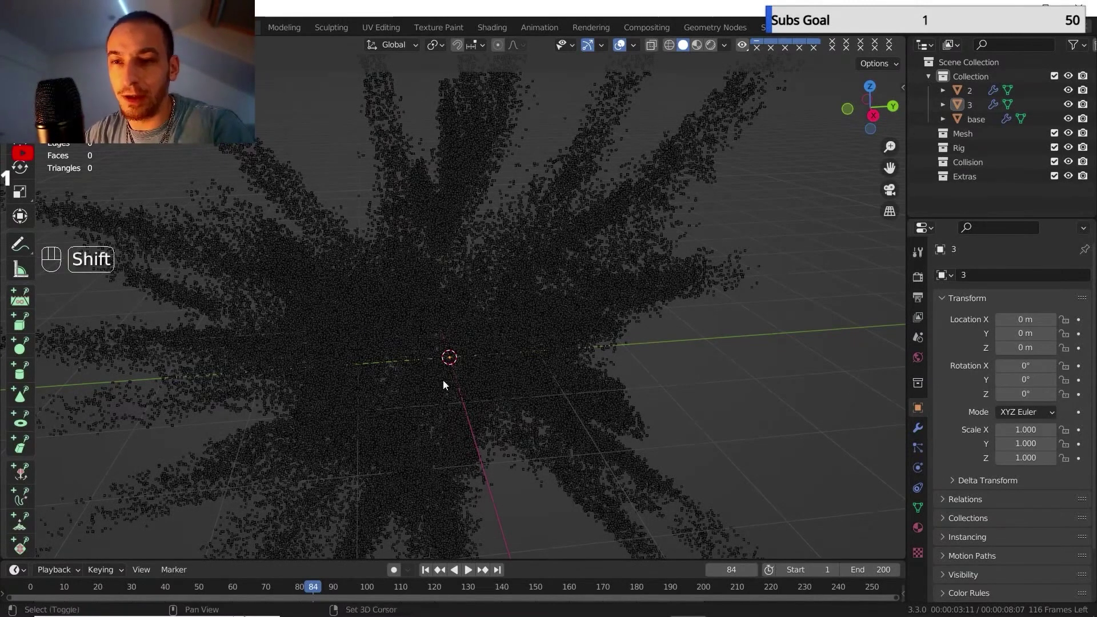
Add a cube mesh at the origin and rename it points.
key(shift+a)
mouse_move(455, 129)
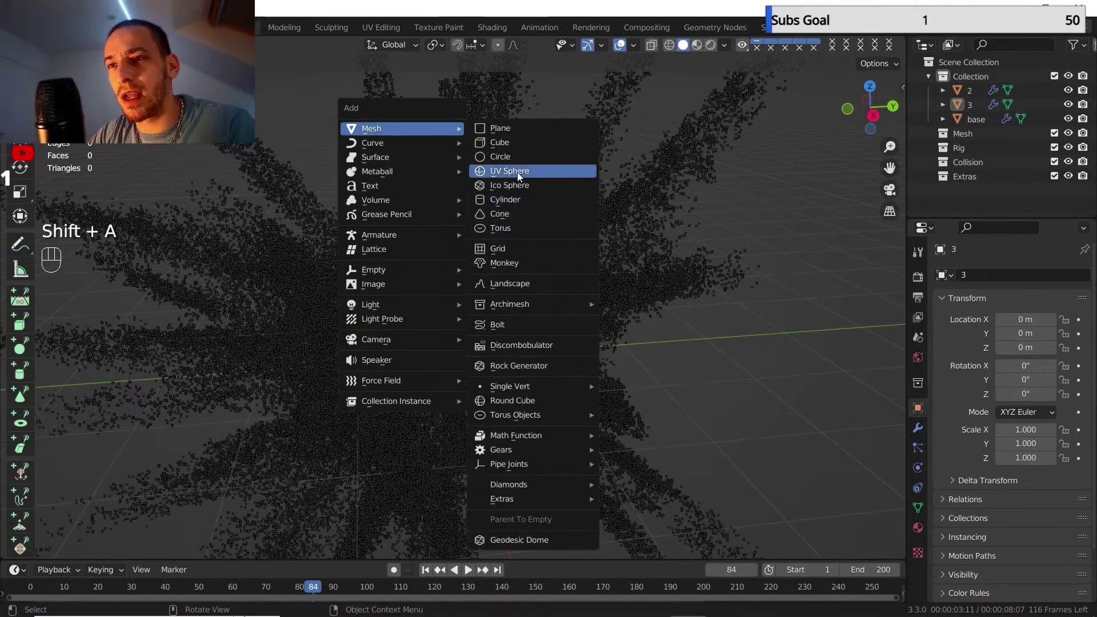
click(509, 141)
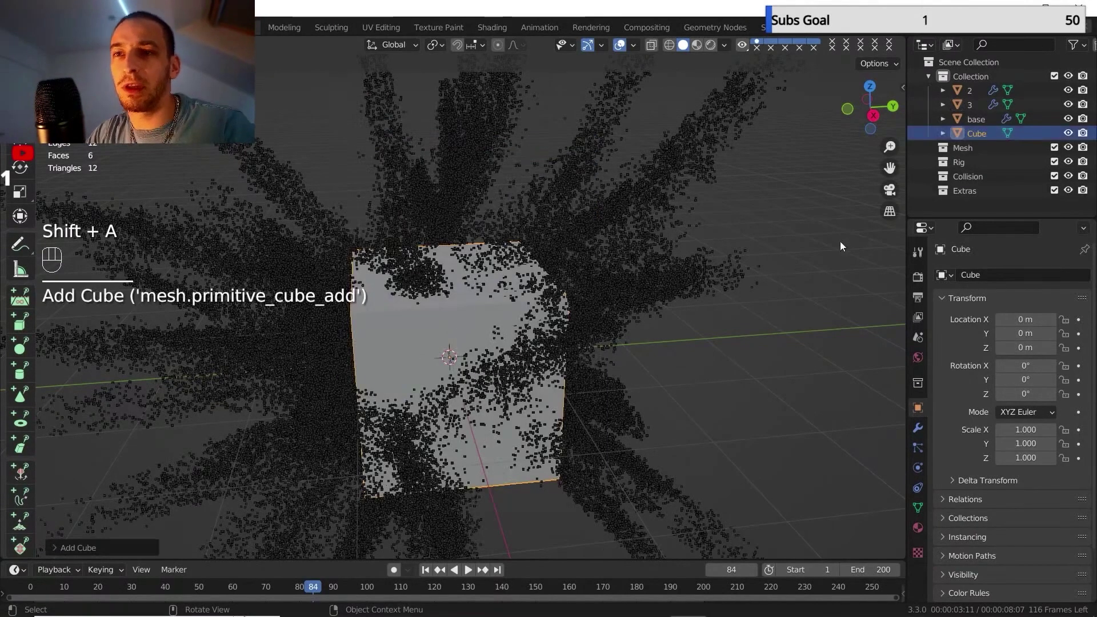
click(976, 137)
double_click(977, 133)
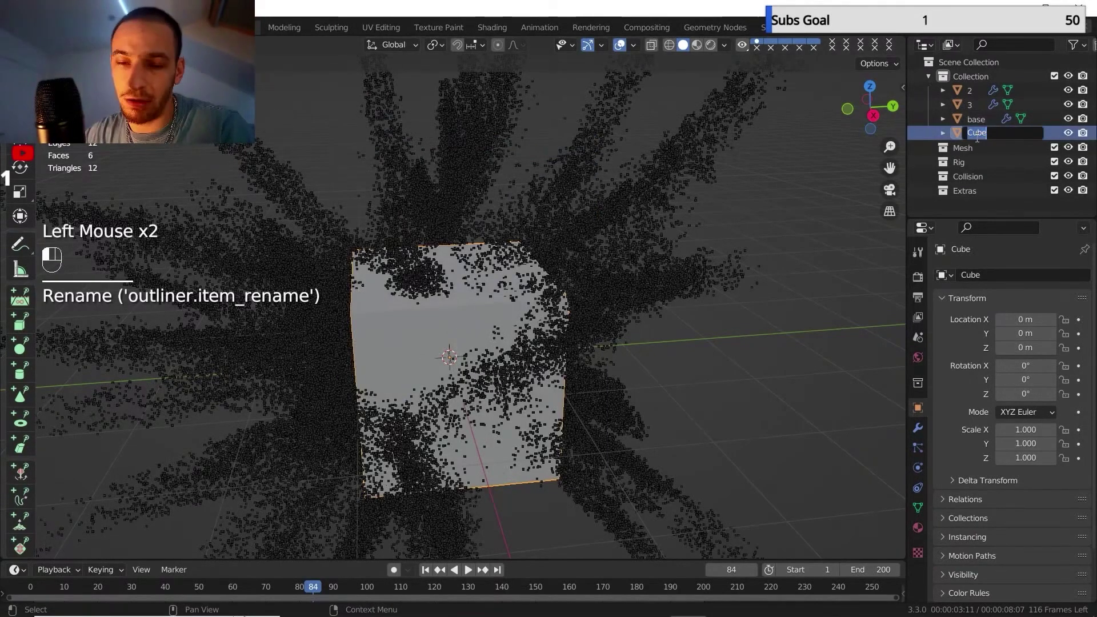
text(points)
key(Return)
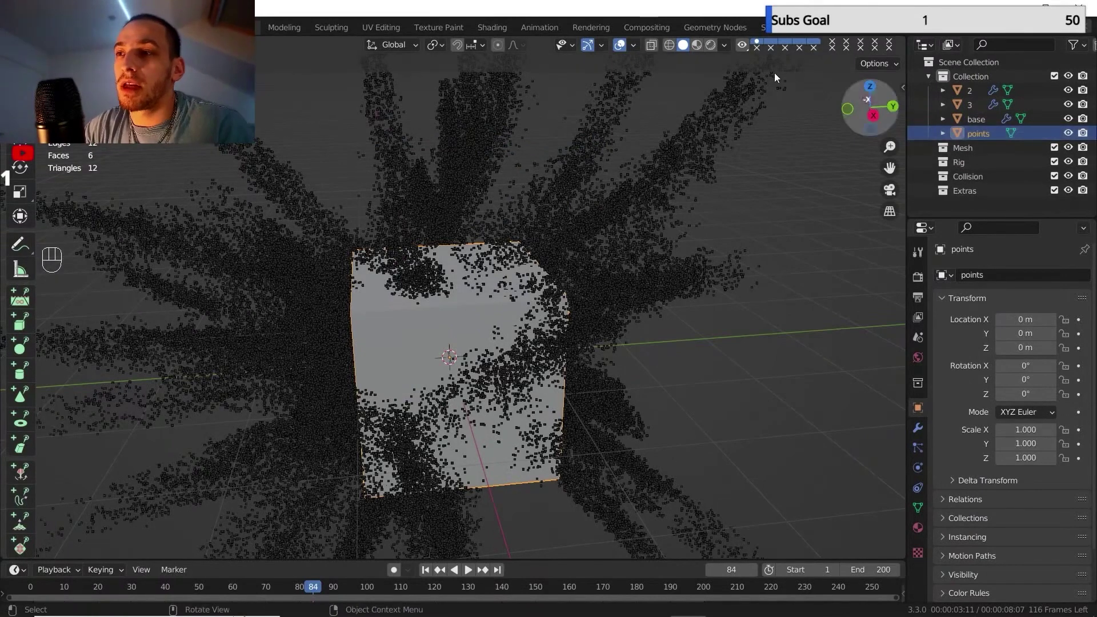
Create a new geometry node tree on the points object and delete its Group Input node.
click(701, 26)
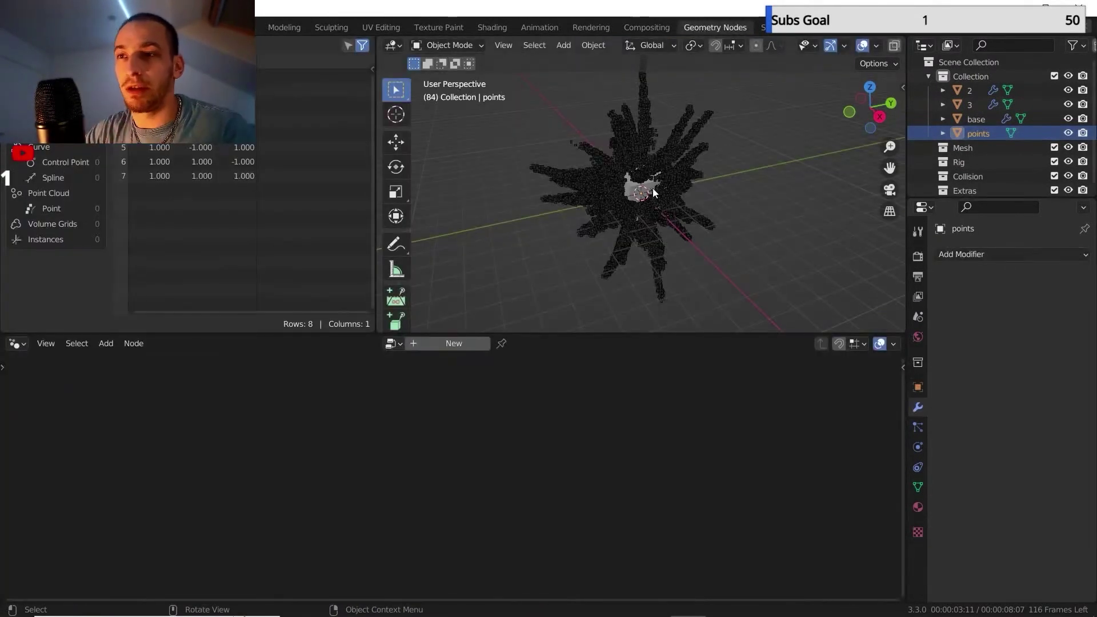
scroll(652, 188, up, 5)
click(454, 343)
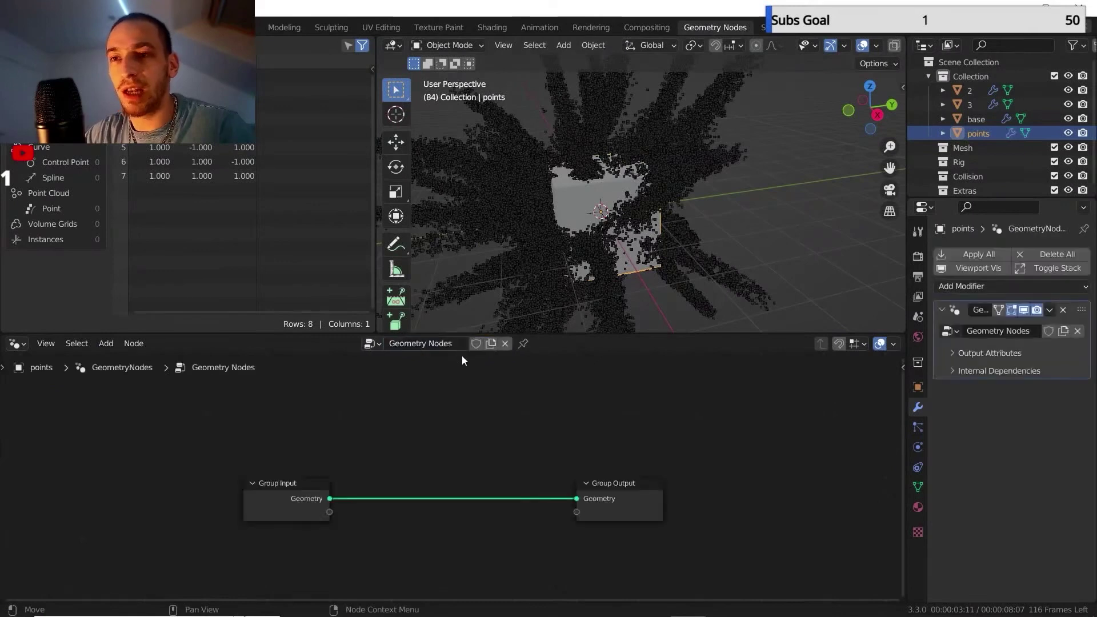
scroll(537, 429, down, 2)
click(317, 485)
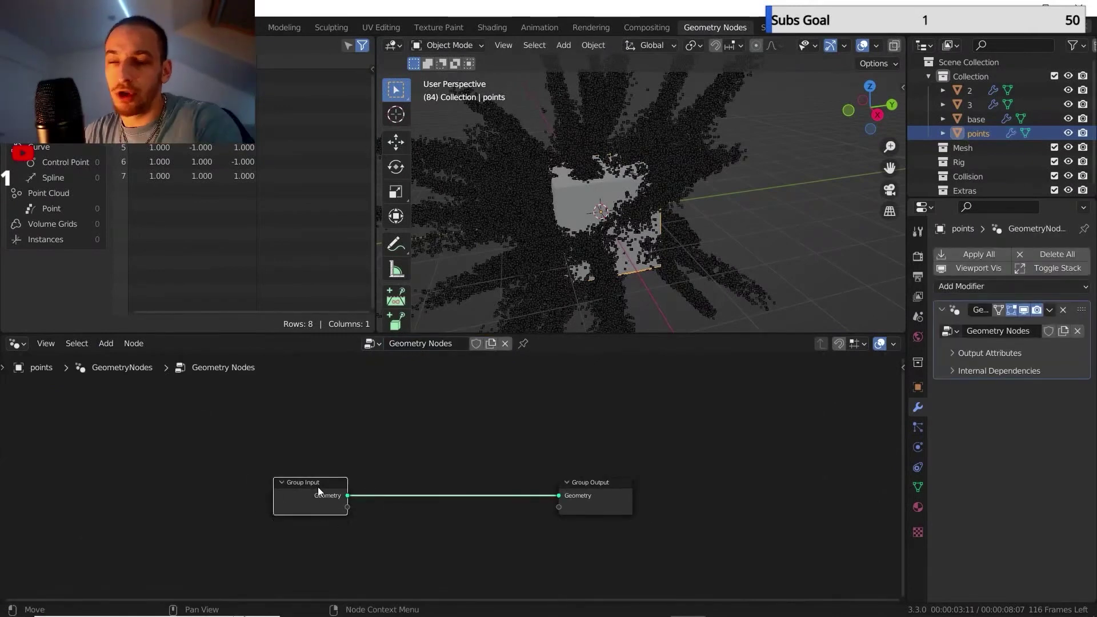
key(x)
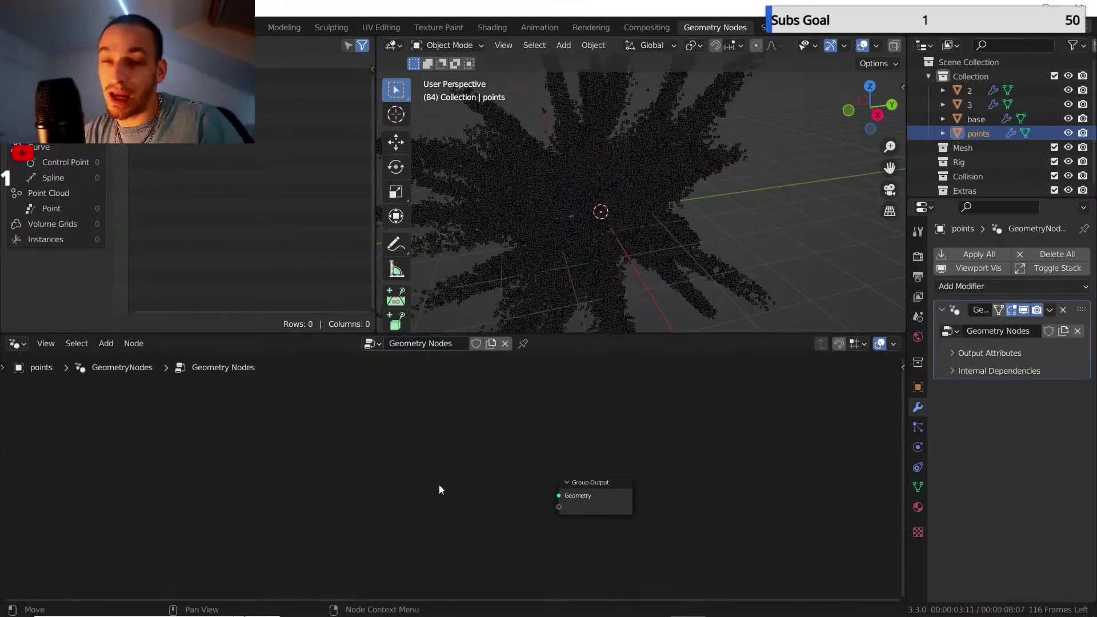
Duplicate the base, 3 and 2 particle objects and rotate the copies so their spikes are offset from the originals.
middle_drag(572, 274, 785, 155)
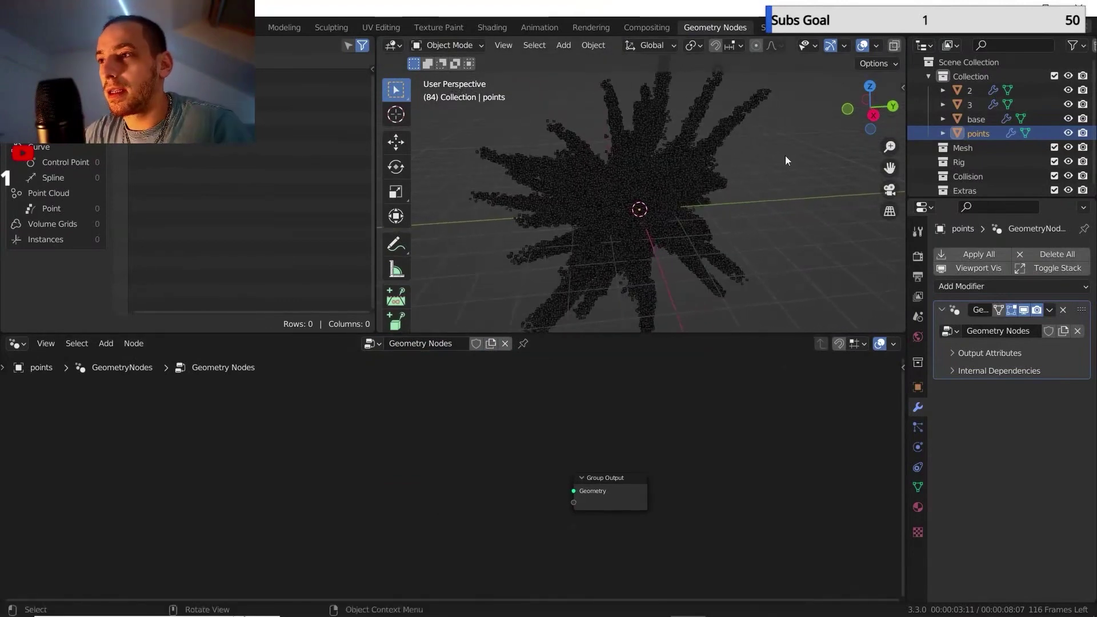
click(983, 118)
shift+click(975, 102)
shift+click(968, 90)
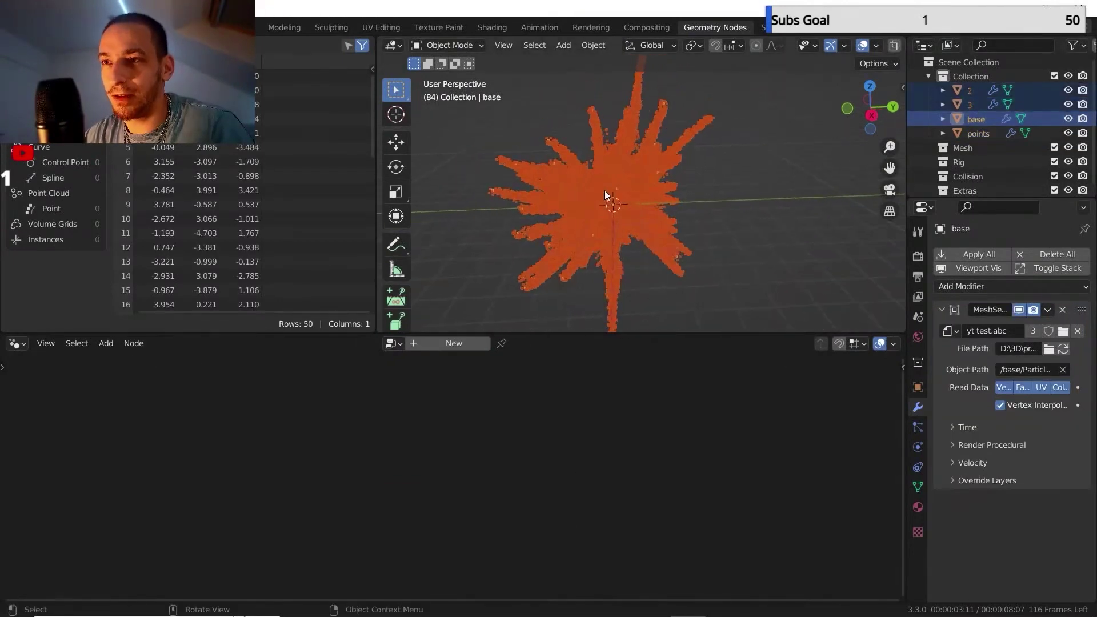
key(shift+d)
key(r)
key(z)
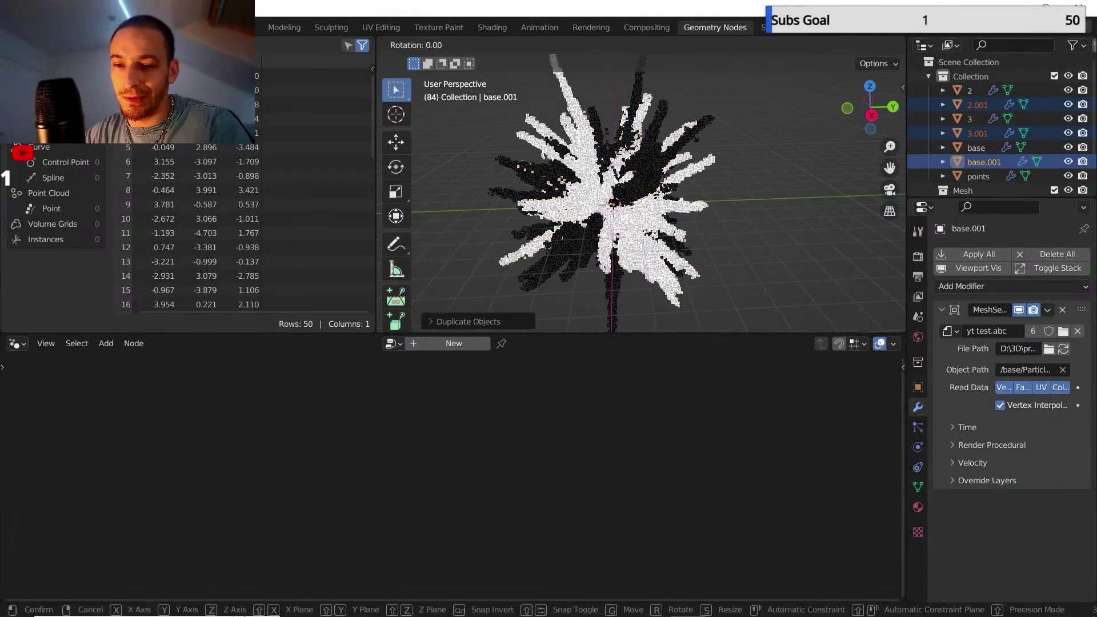
click(643, 206)
middle_drag(642, 206, 614, 187)
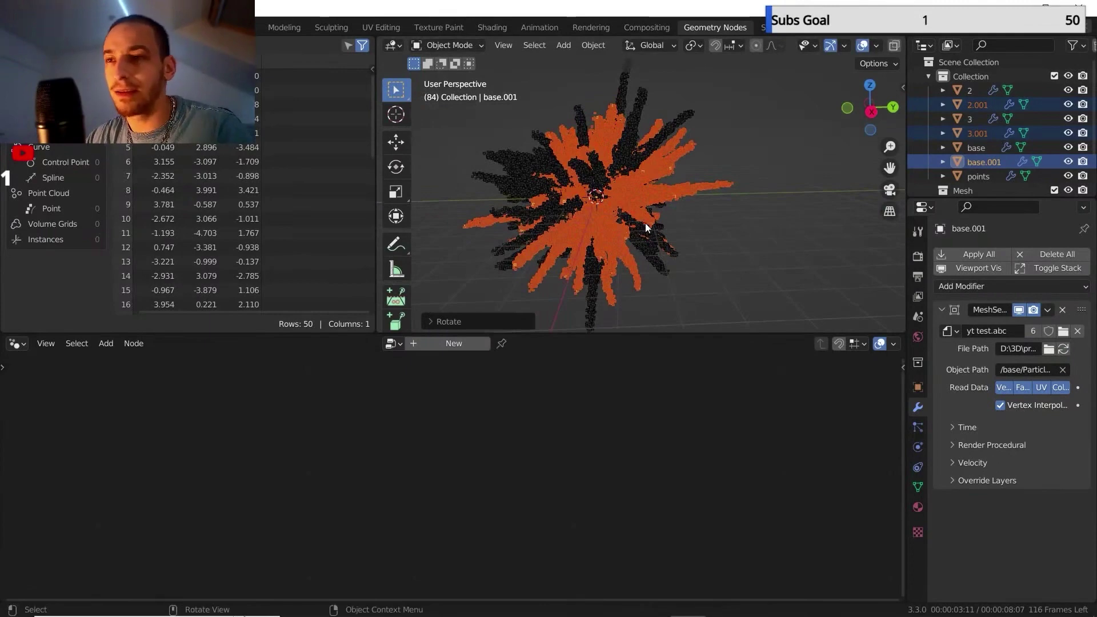
key(Tab)
key(Tab)
click(723, 220)
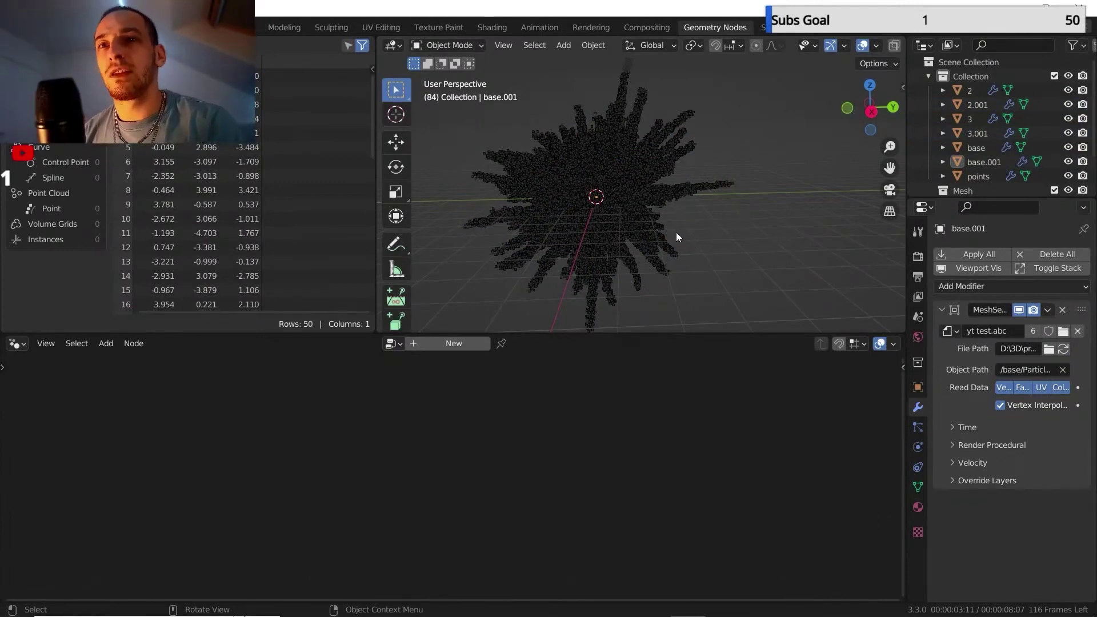
Bring the base and base.001 objects into the points object's geometry node tree as Object Info nodes.
click(974, 174)
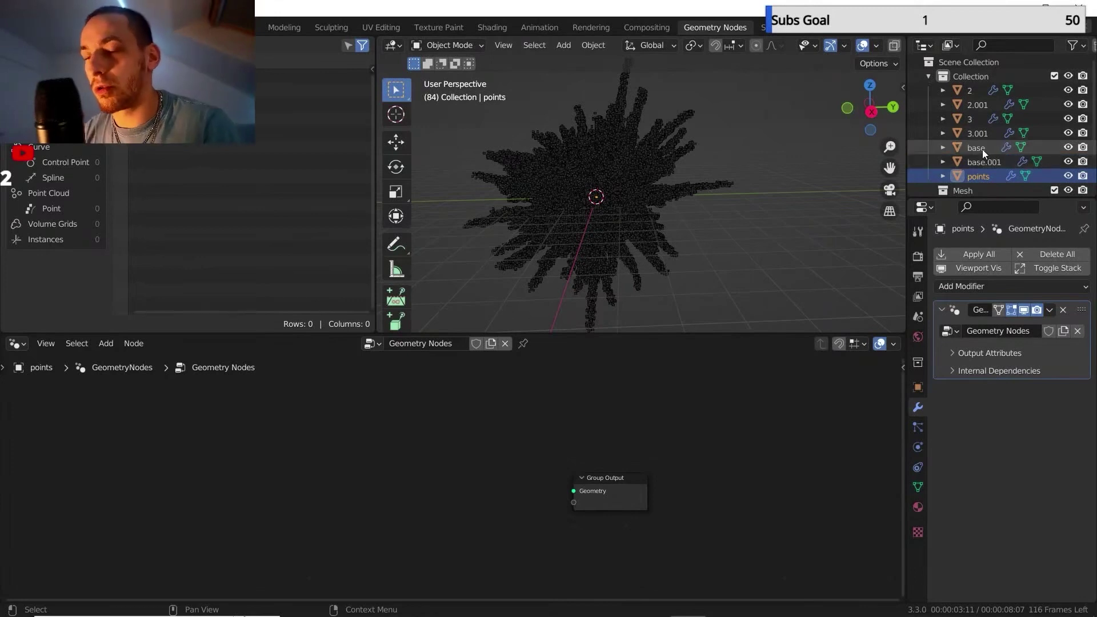
mouse_move(407, 607)
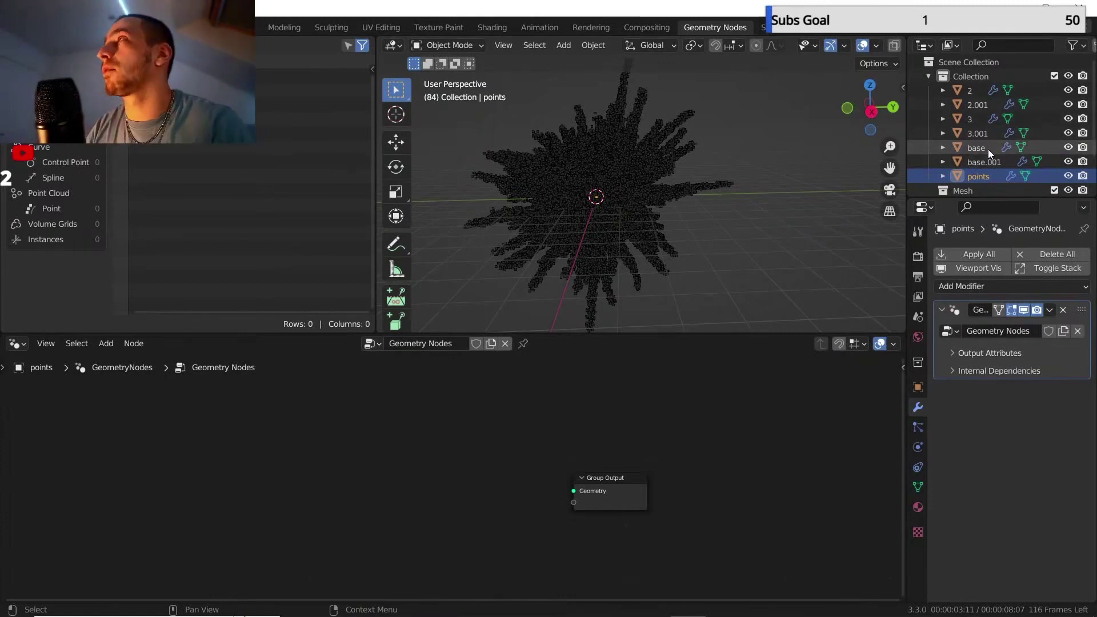
drag(985, 152, 335, 578)
key(Home)
Add a Join Geometry node and connect the geometry outputs of both Object Info nodes to it.
key(shift+a)
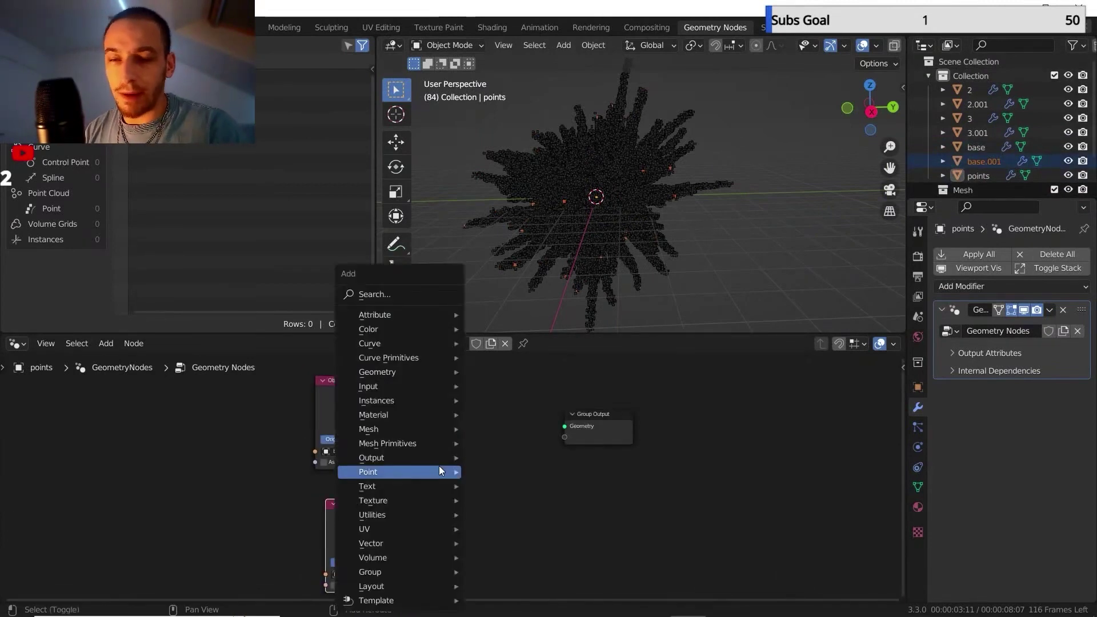
mouse_move(441, 373)
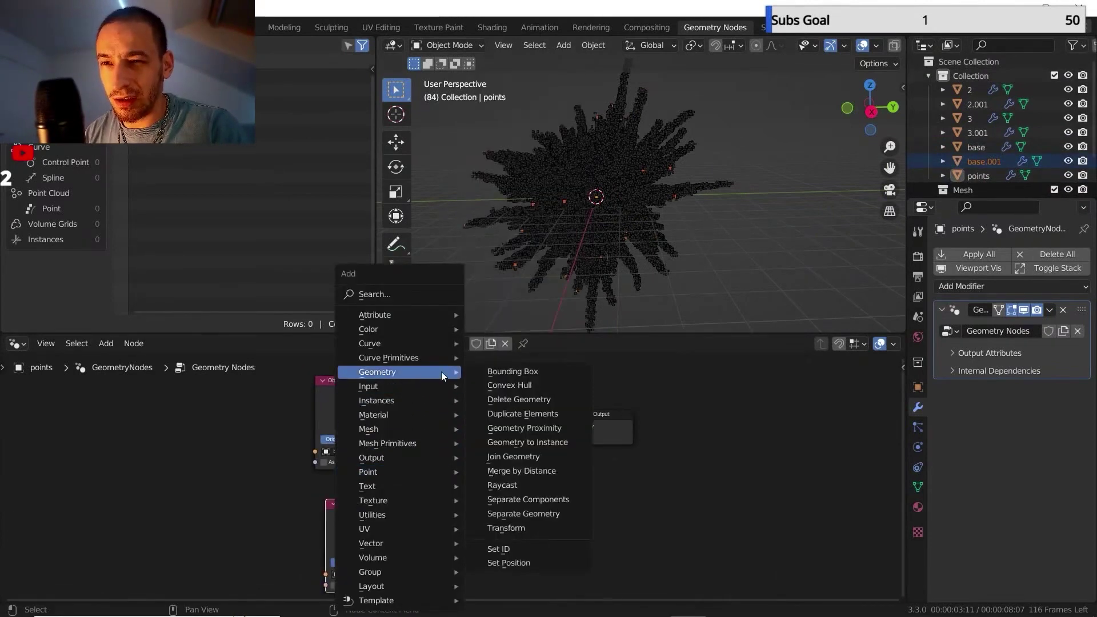
click(514, 456)
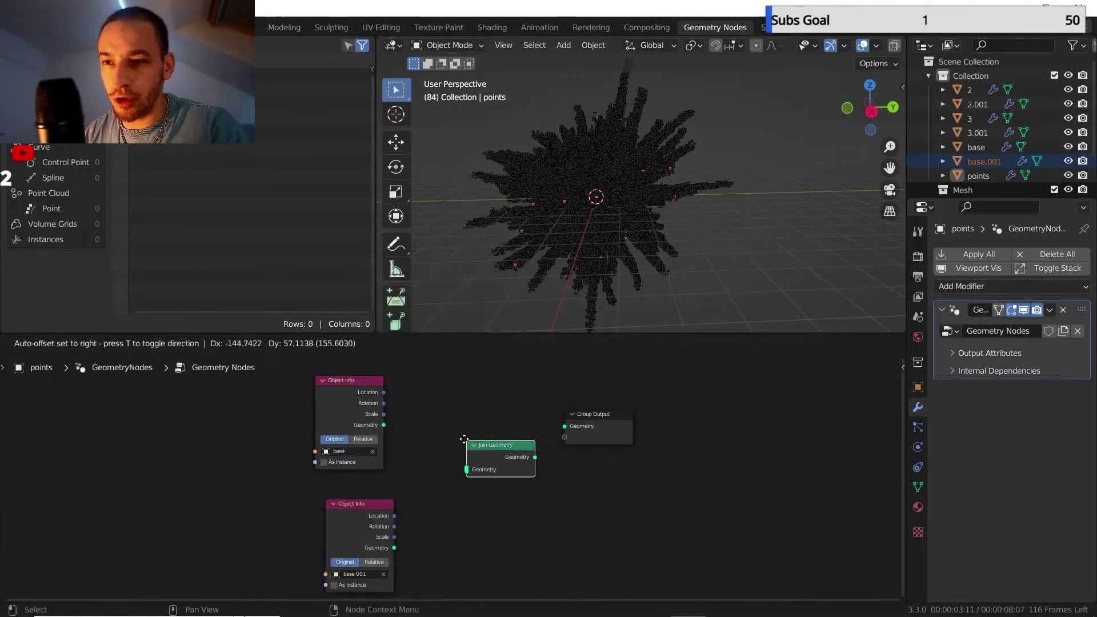
click(459, 435)
drag(383, 425, 458, 463)
drag(394, 547, 421, 518)
drag(454, 465, 455, 465)
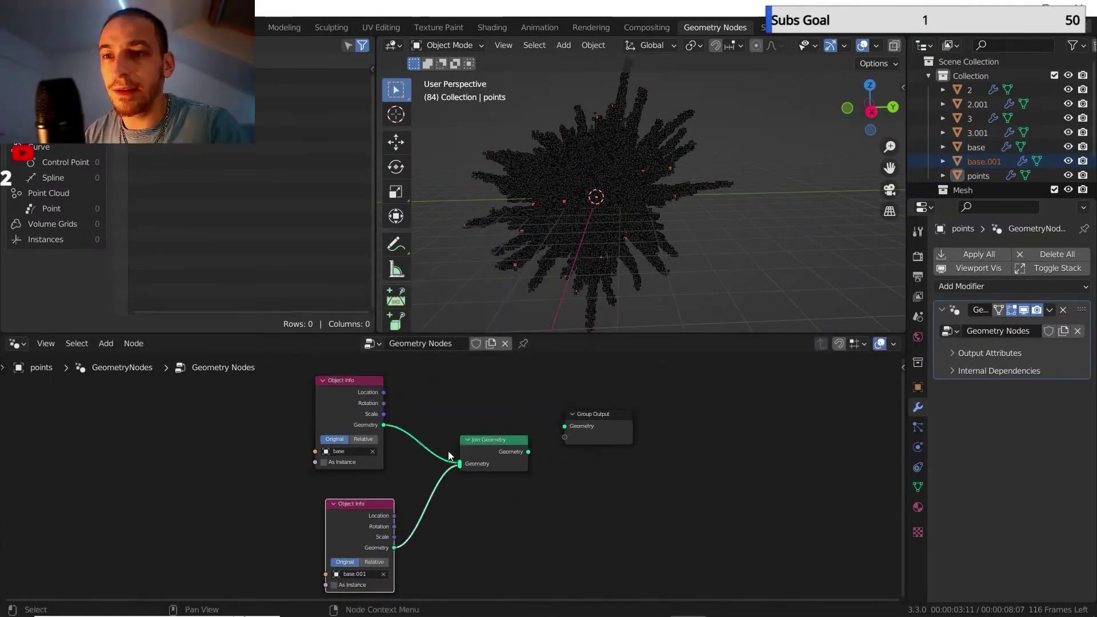
Set the transform space of the base and base.001 Object Info nodes to Relative.
middle_drag(445, 450, 435, 471)
scroll(450, 433, up, 1)
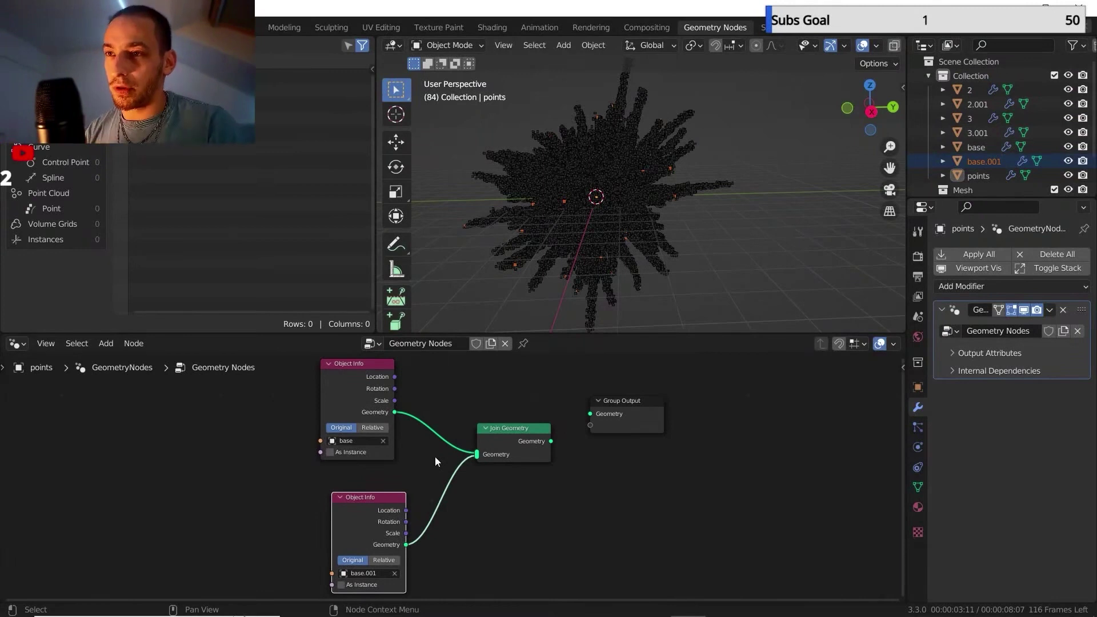
click(373, 427)
click(383, 560)
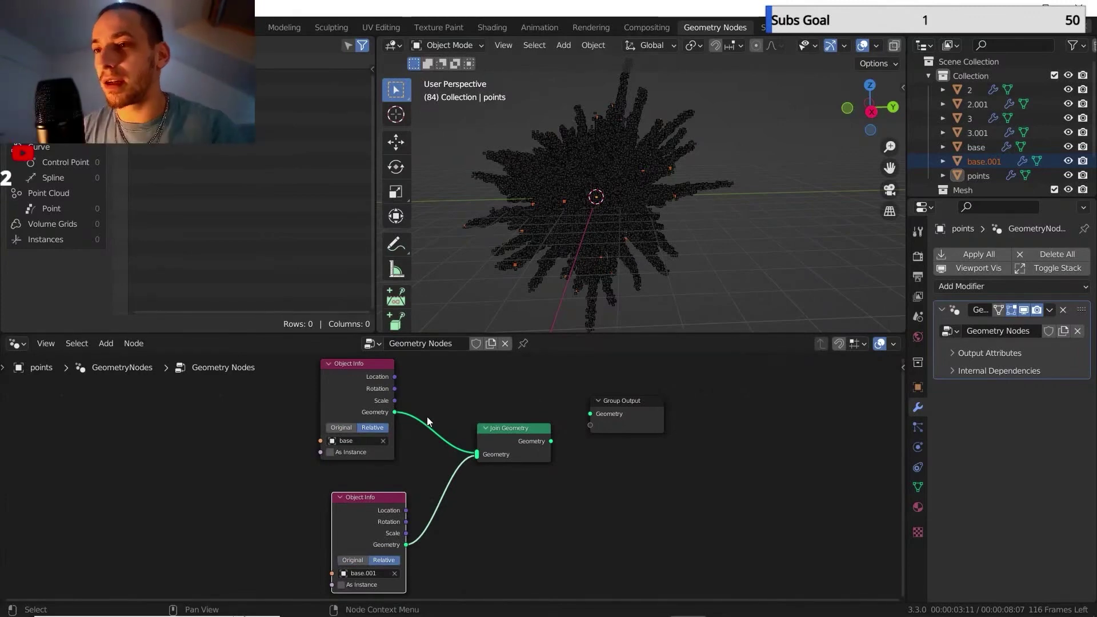
Make room before the Group Output, add a Mesh to Points node and feed it the joined geometry.
drag(578, 424, 585, 427)
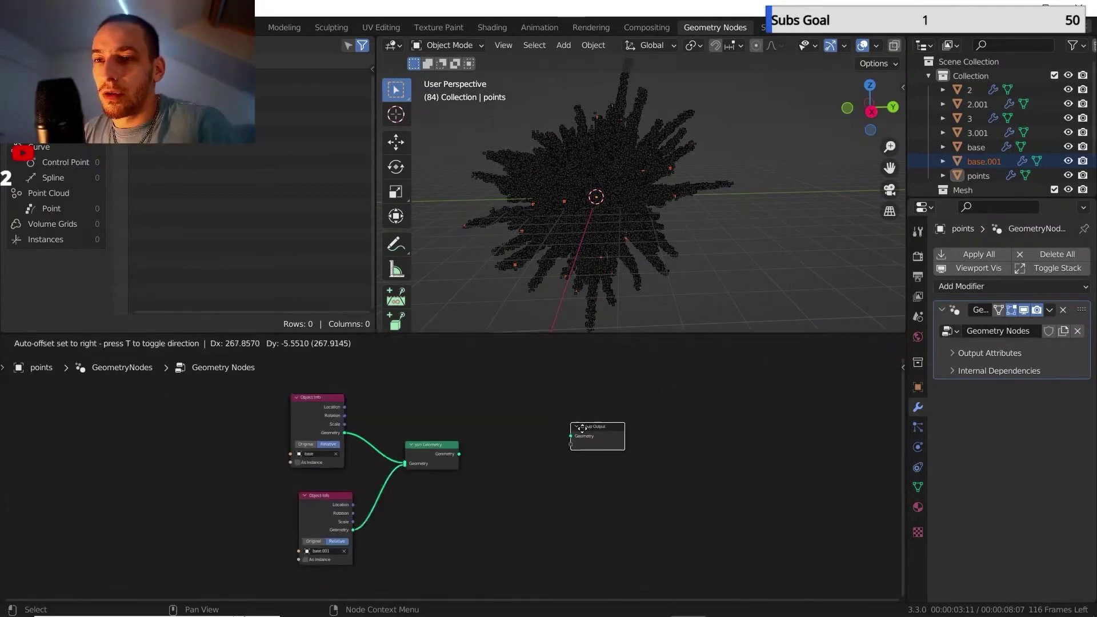
middle_drag(524, 420, 492, 417)
scroll(485, 423, up, 4)
click(481, 426)
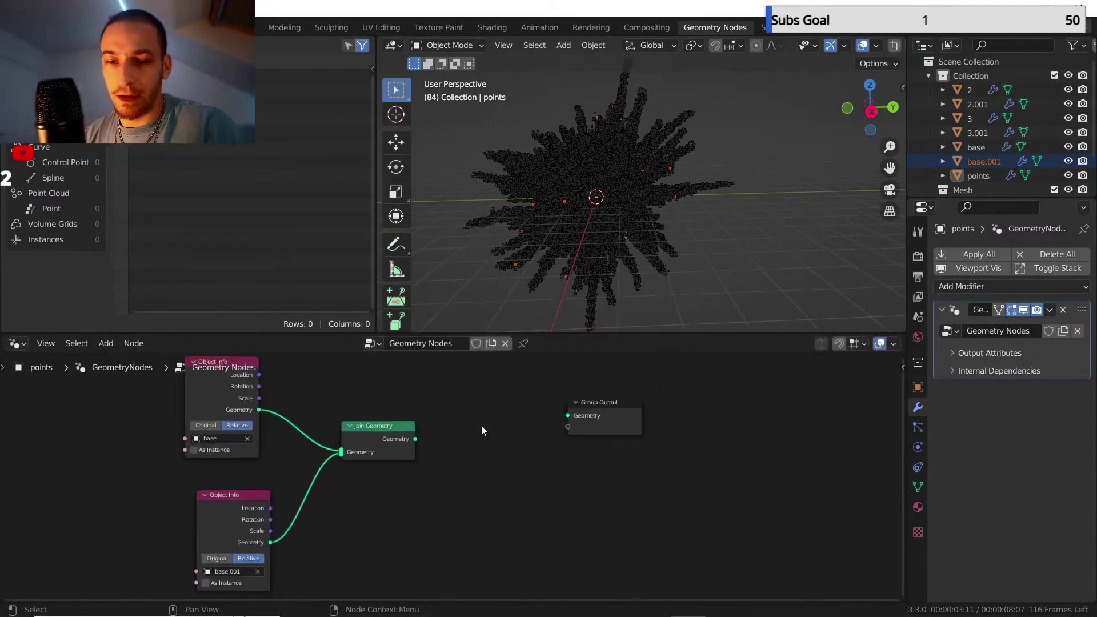
key(shift+a)
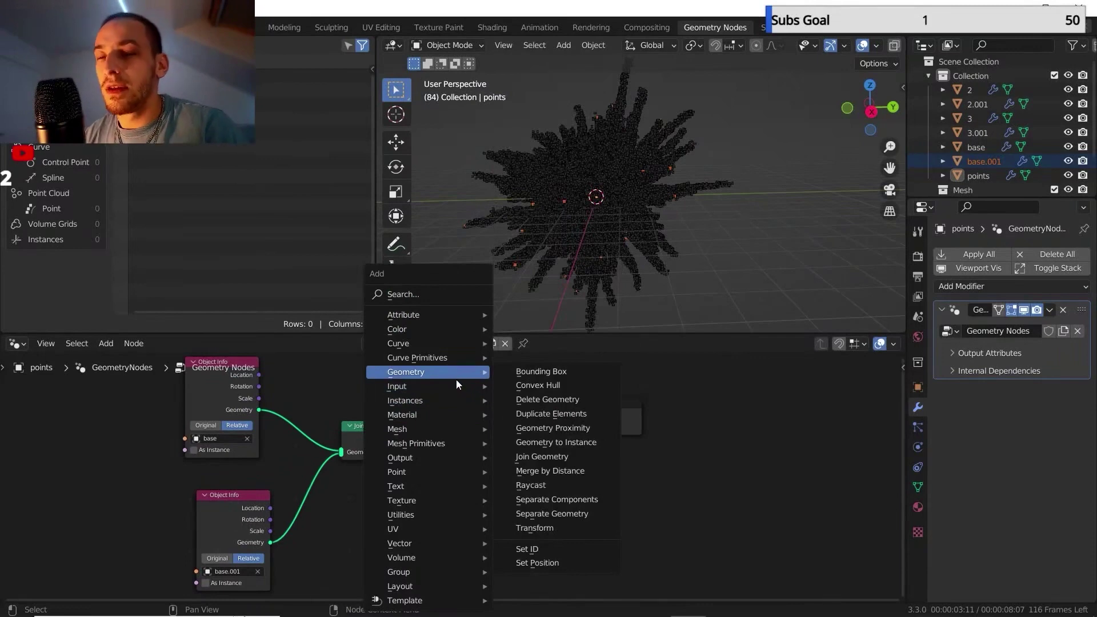
mouse_move(440, 443)
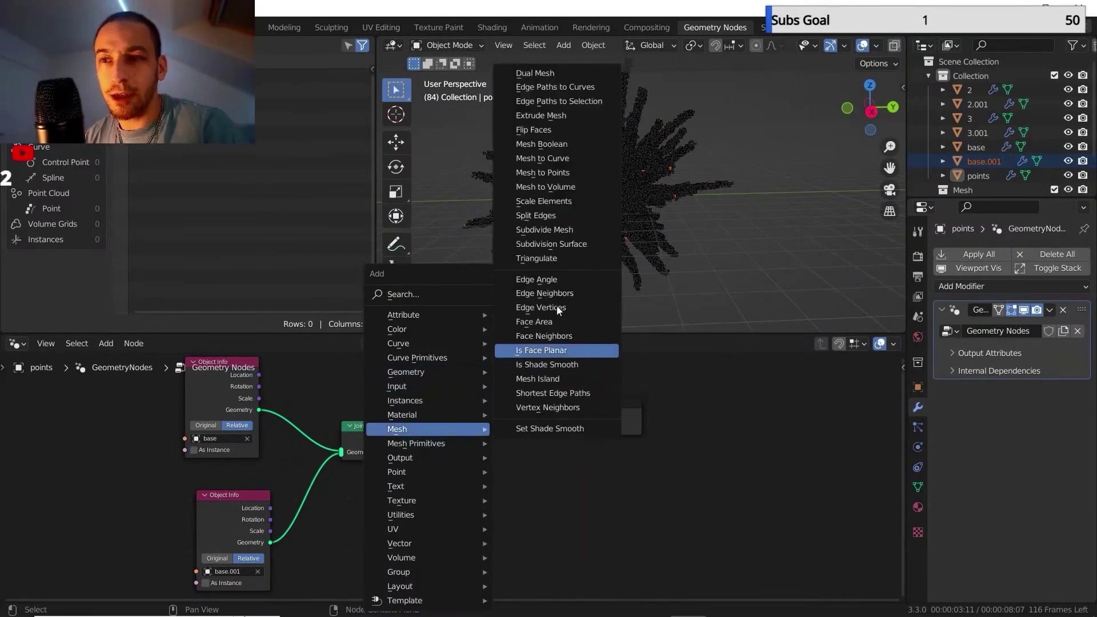
click(583, 173)
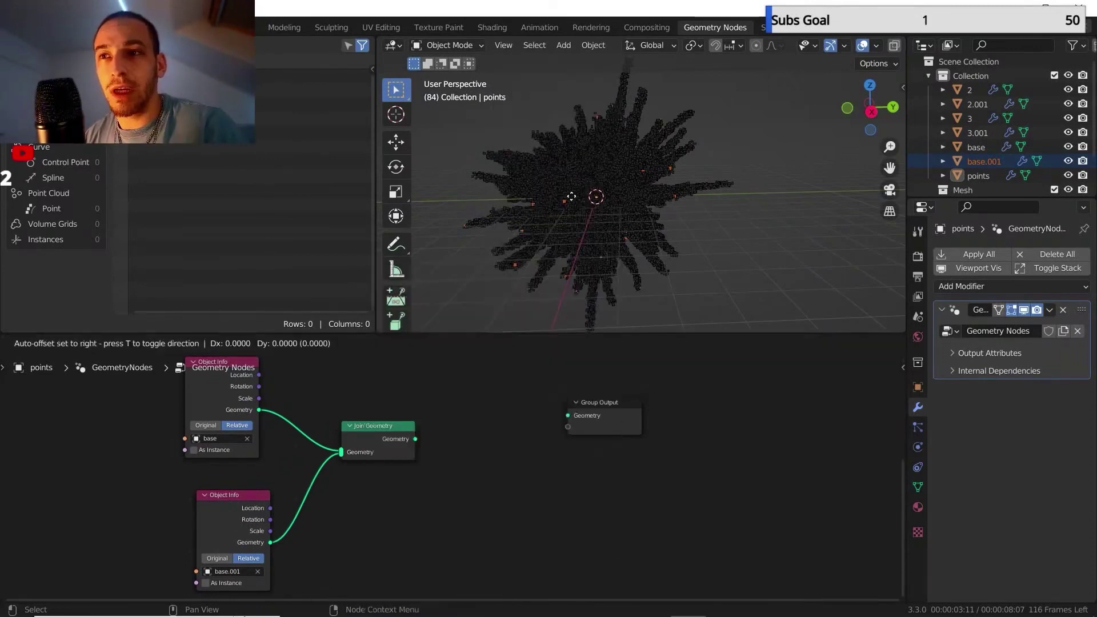
click(498, 420)
drag(414, 439, 466, 441)
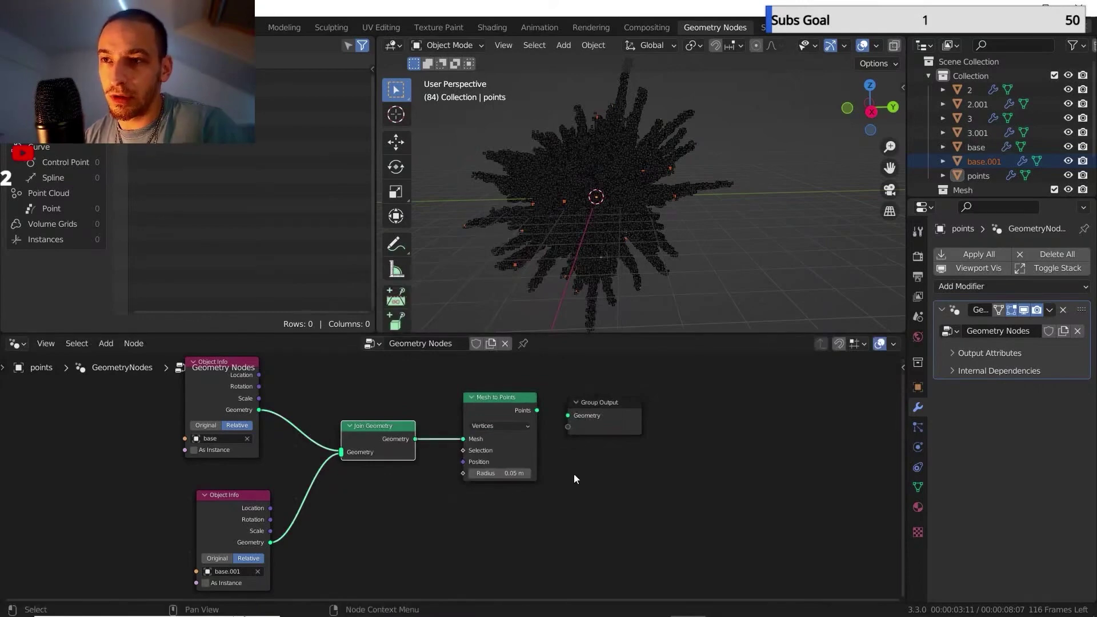
Show the viewport in Rendered shading with overlays hidden and connect the Mesh to Points output to the Group Output.
scroll(570, 479, up, 1)
click(916, 255)
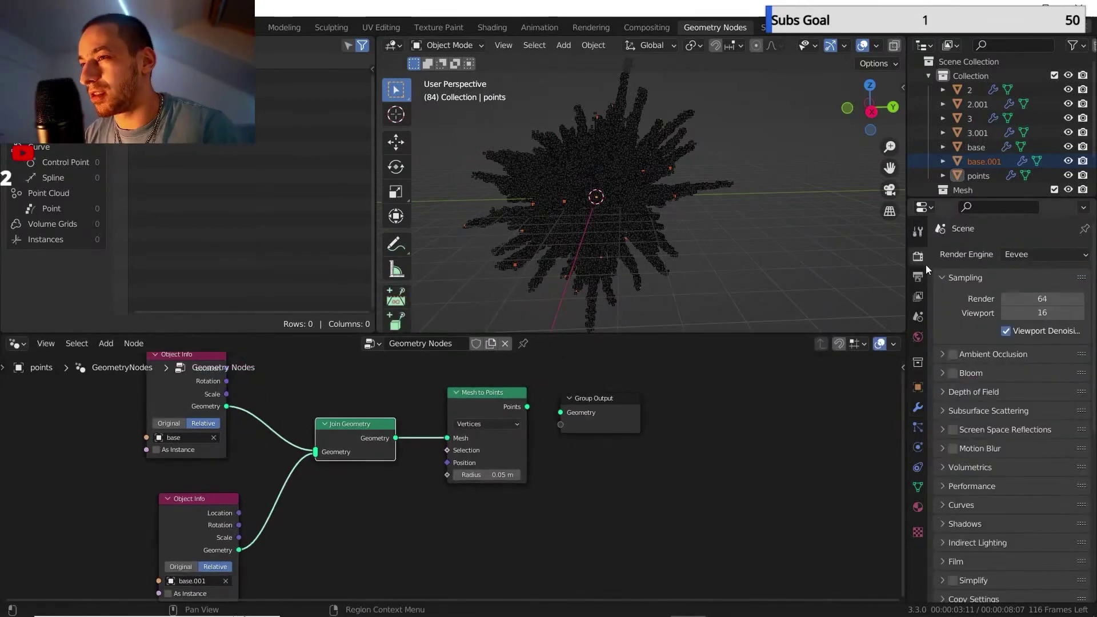
scroll(851, 46, down, 4)
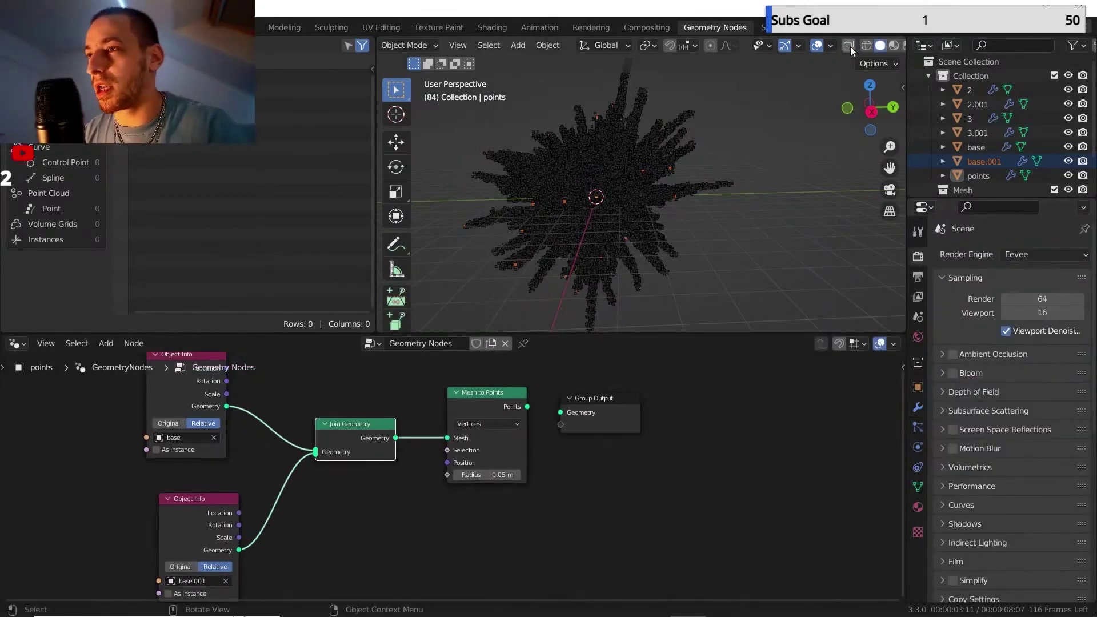
click(861, 45)
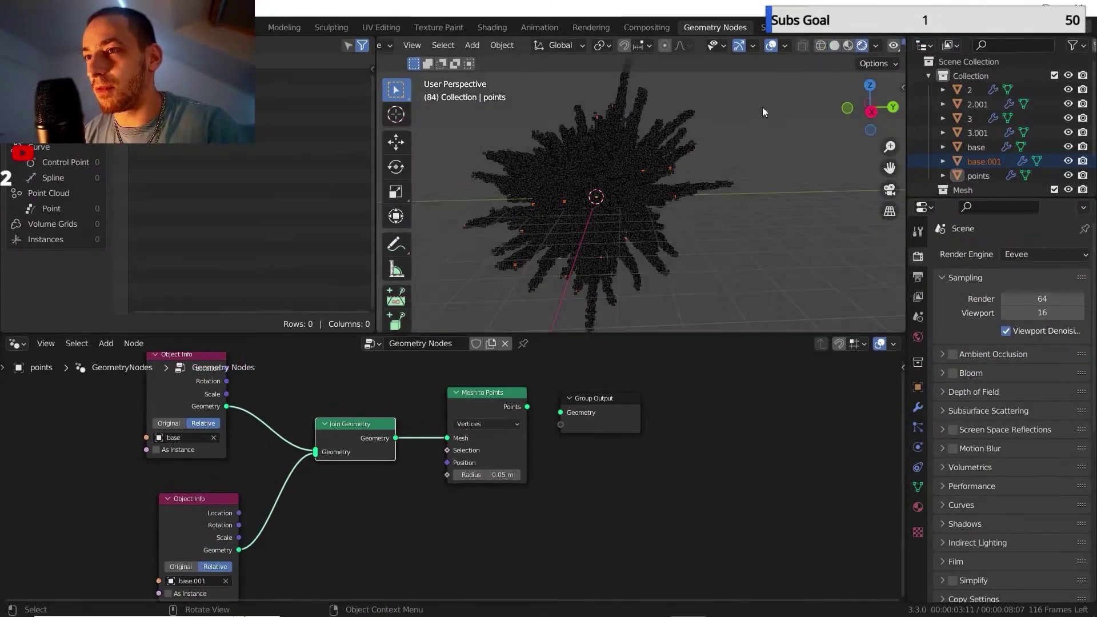
click(771, 45)
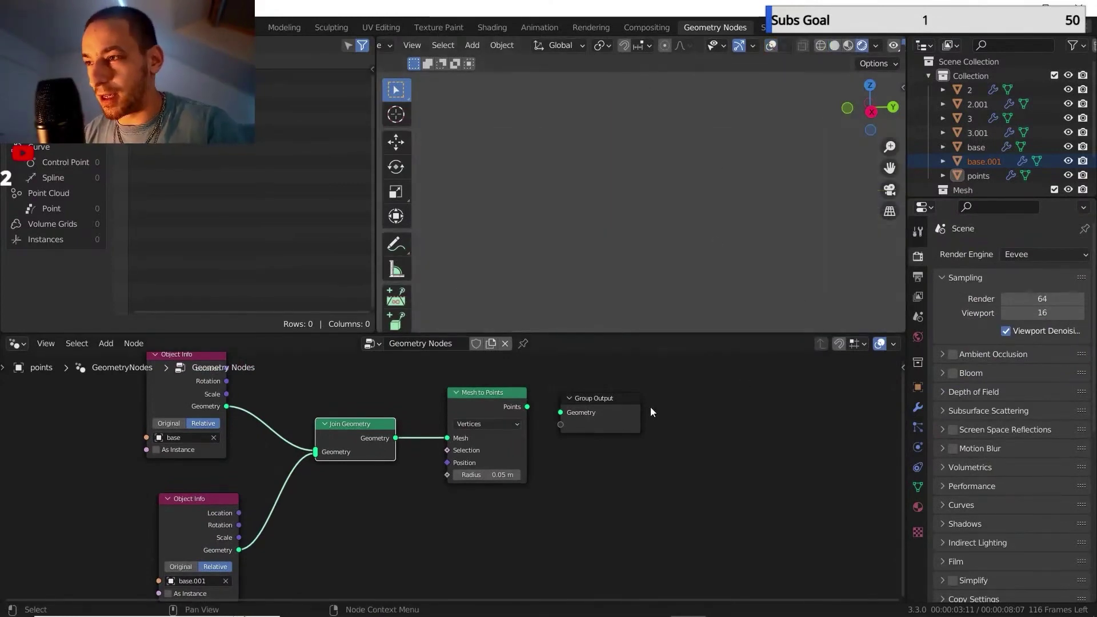
drag(527, 407, 560, 412)
scroll(607, 464, up, 1)
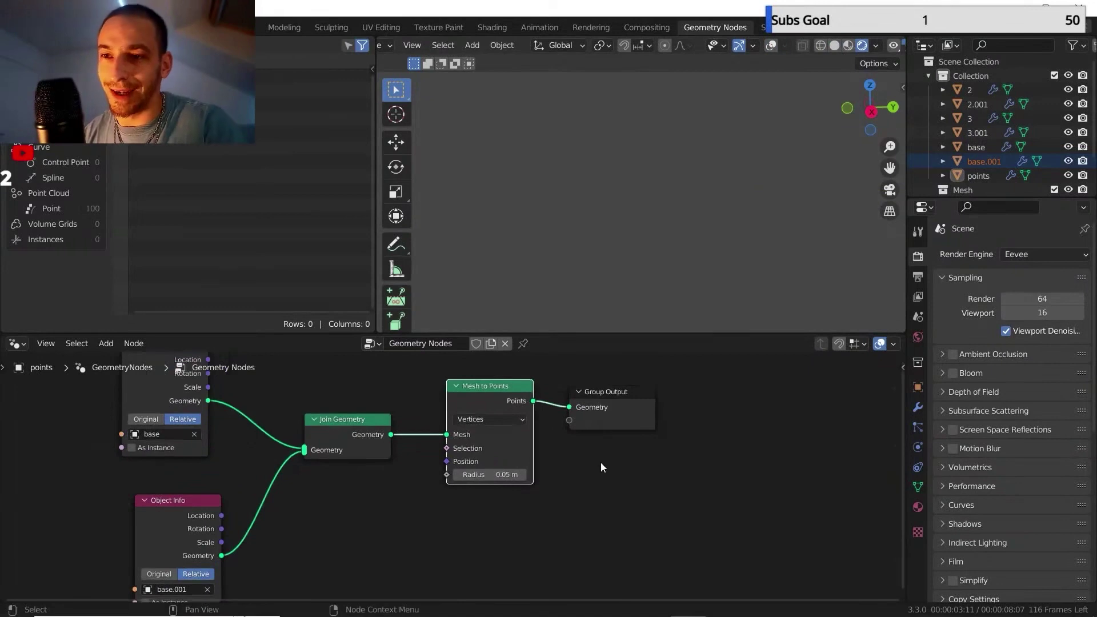
middle_drag(602, 462, 556, 484)
scroll(566, 480, up, 1)
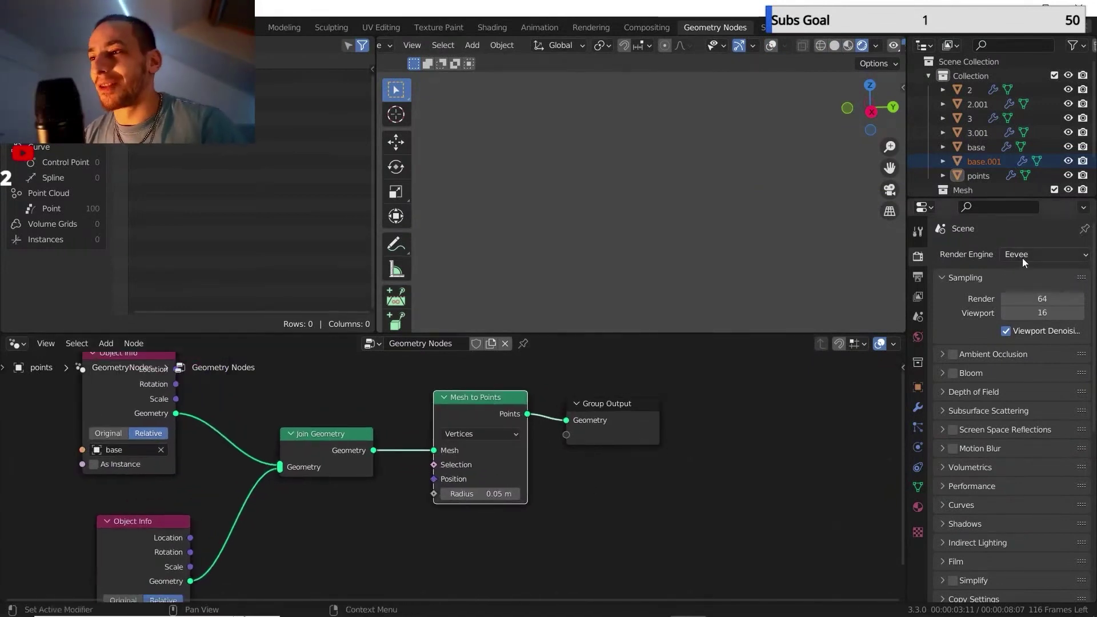
Save the project as yt import in the project particule folder and switch the render engine to Cycles.
click(25, 27)
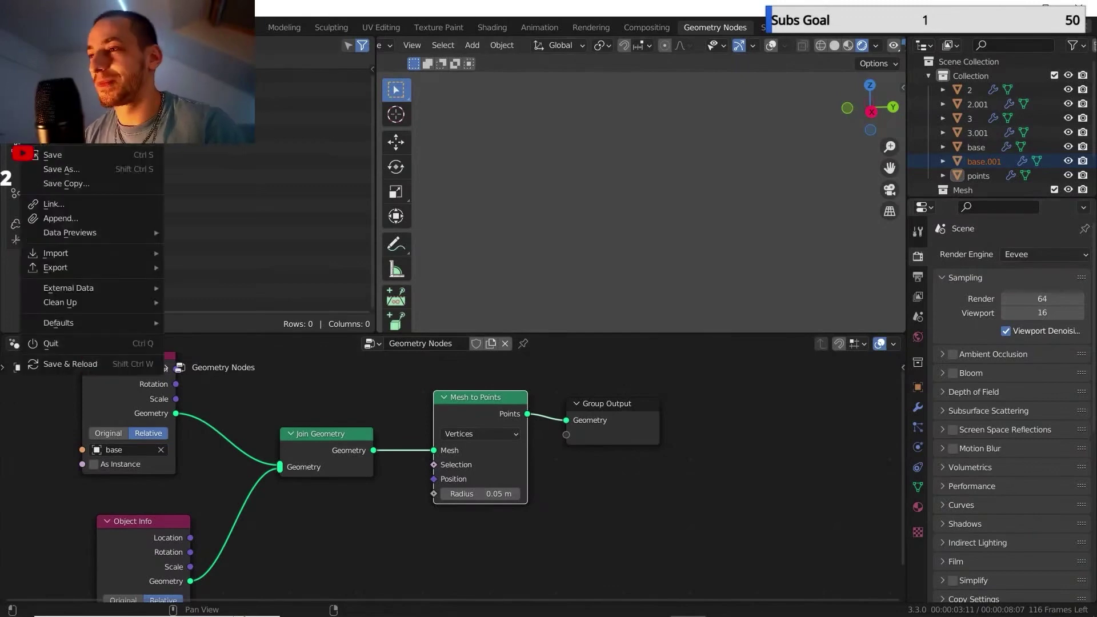
click(74, 154)
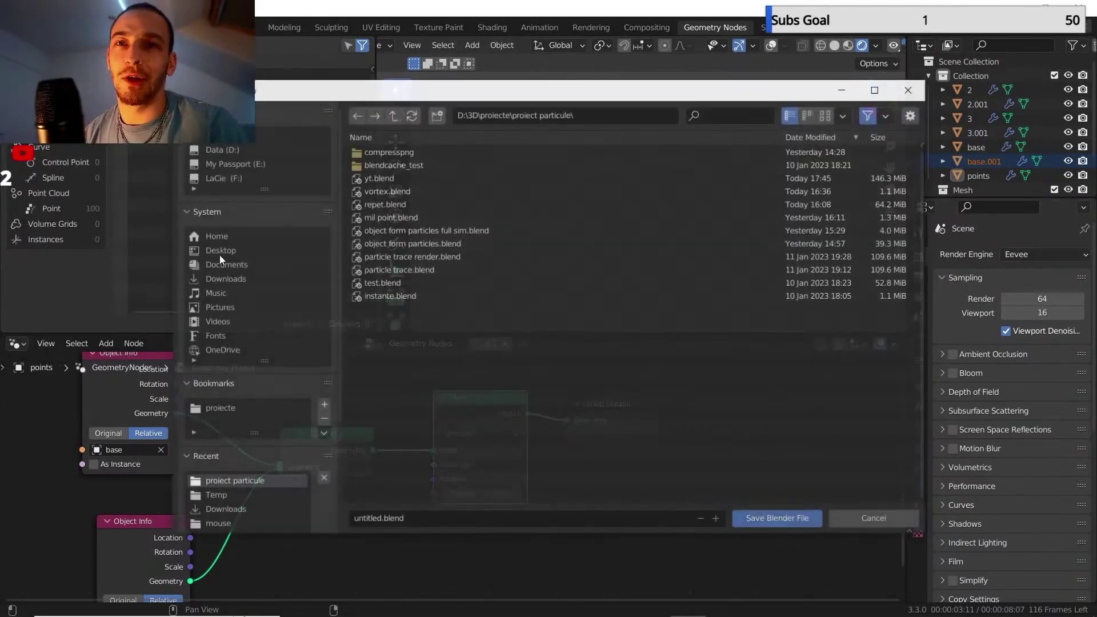
double_click(380, 517)
text(yt import)
click(738, 518)
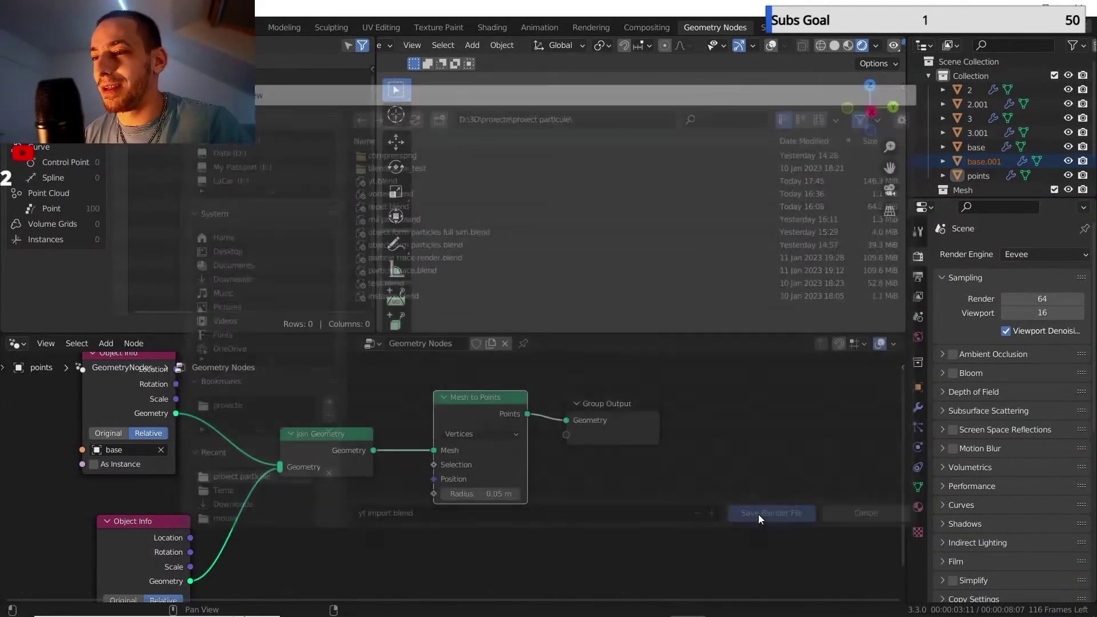
click(1025, 254)
click(1013, 301)
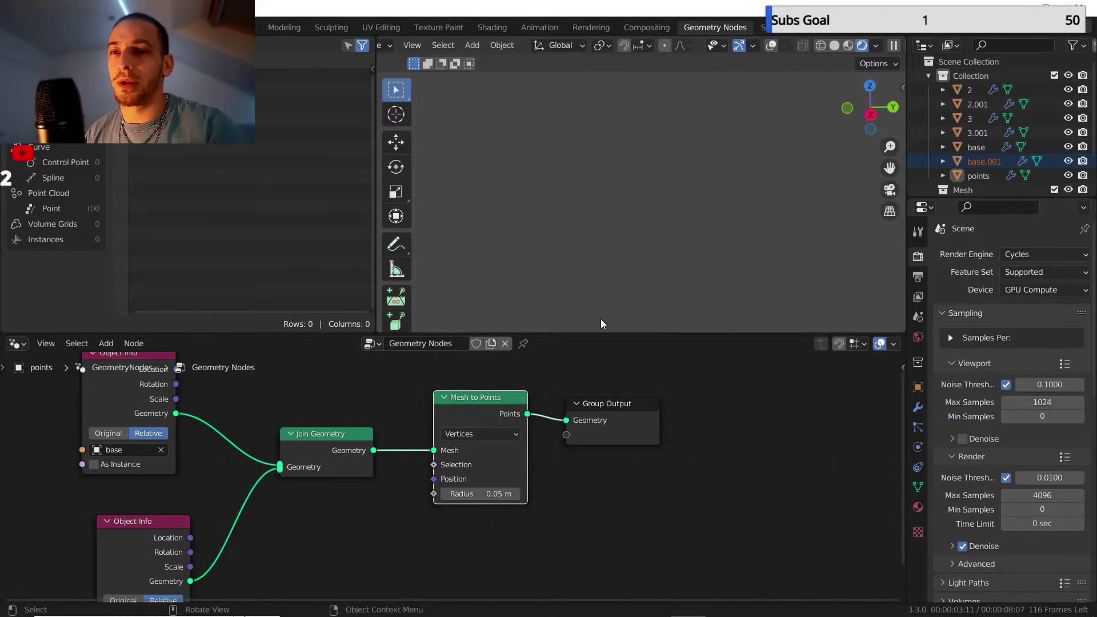
Insert a Set Material node between Mesh to Points and the Group Output and choose Material for it.
drag(602, 403, 693, 439)
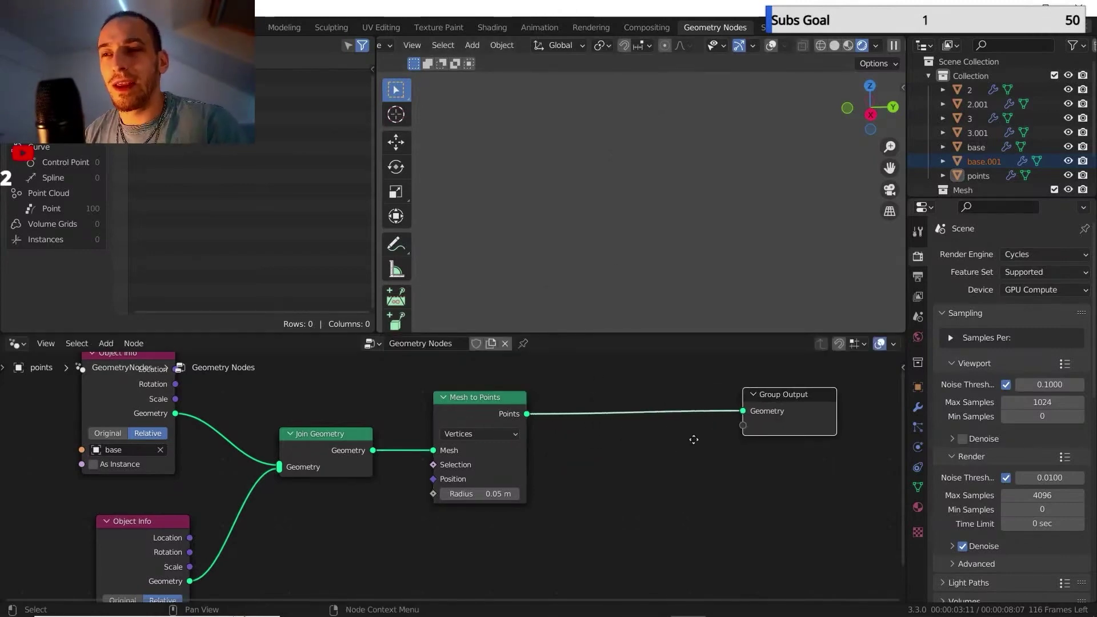
middle_drag(693, 440, 655, 443)
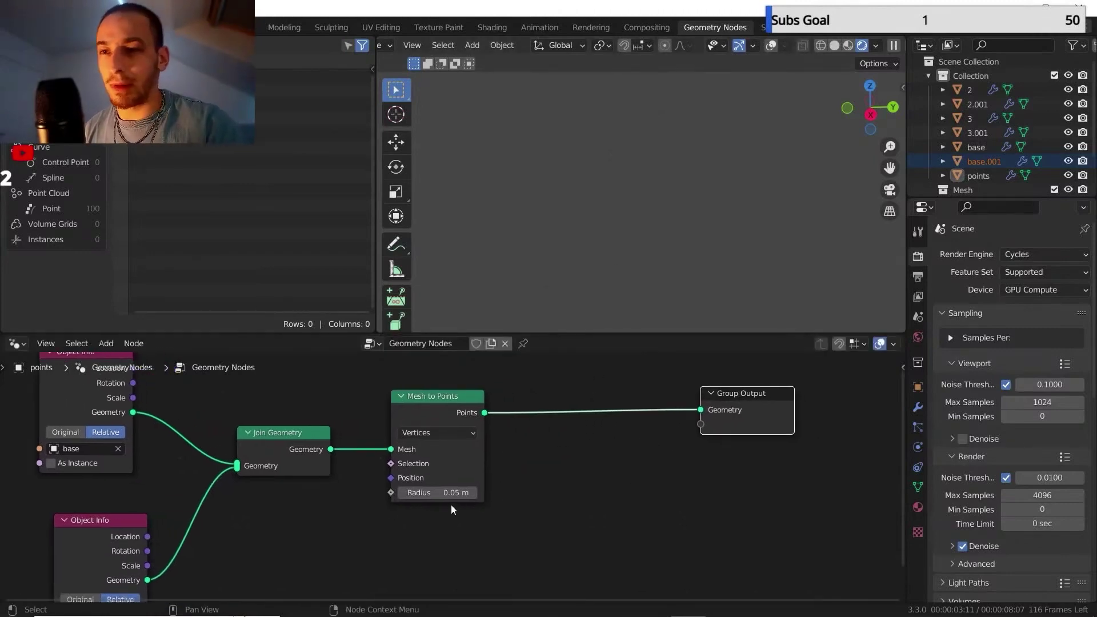
click(601, 481)
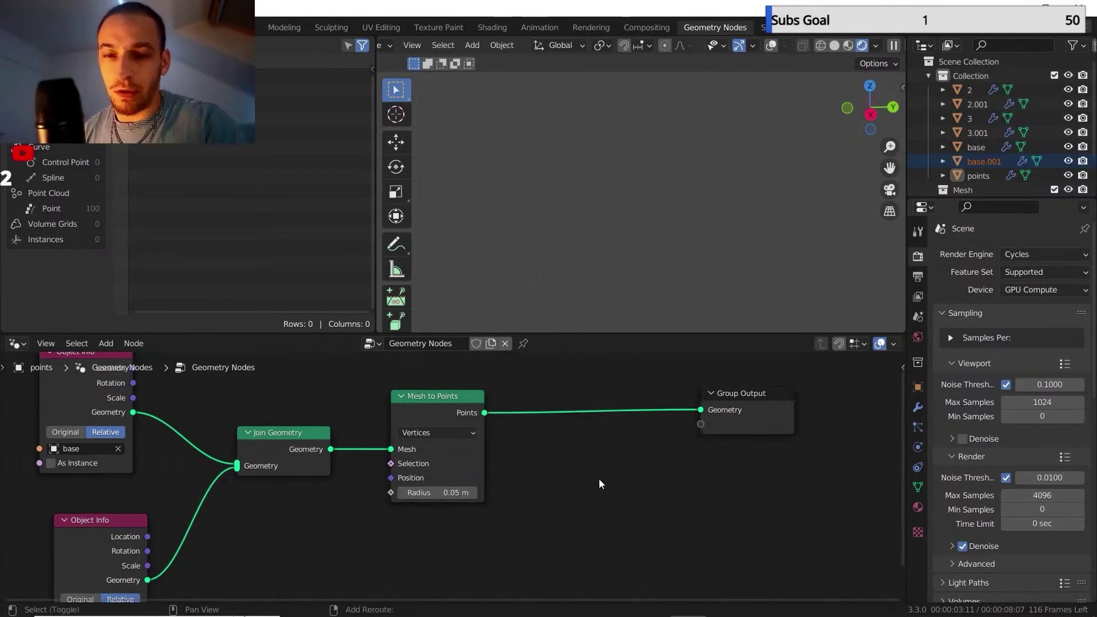
key(shift+a)
mouse_move(579, 417)
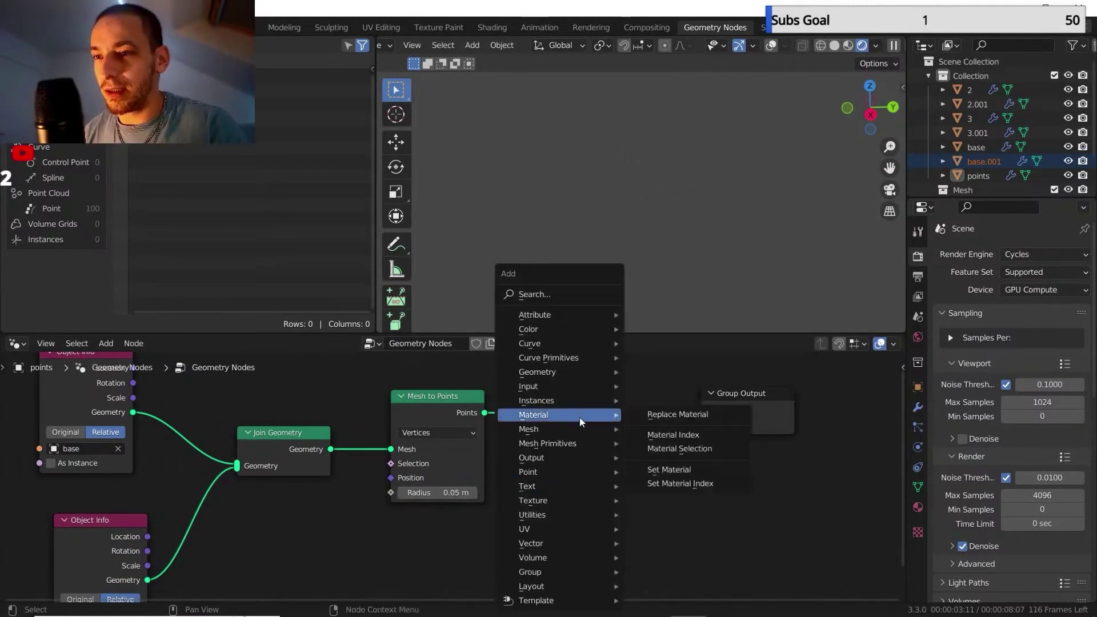
click(686, 469)
click(585, 385)
scroll(592, 414, down, 1)
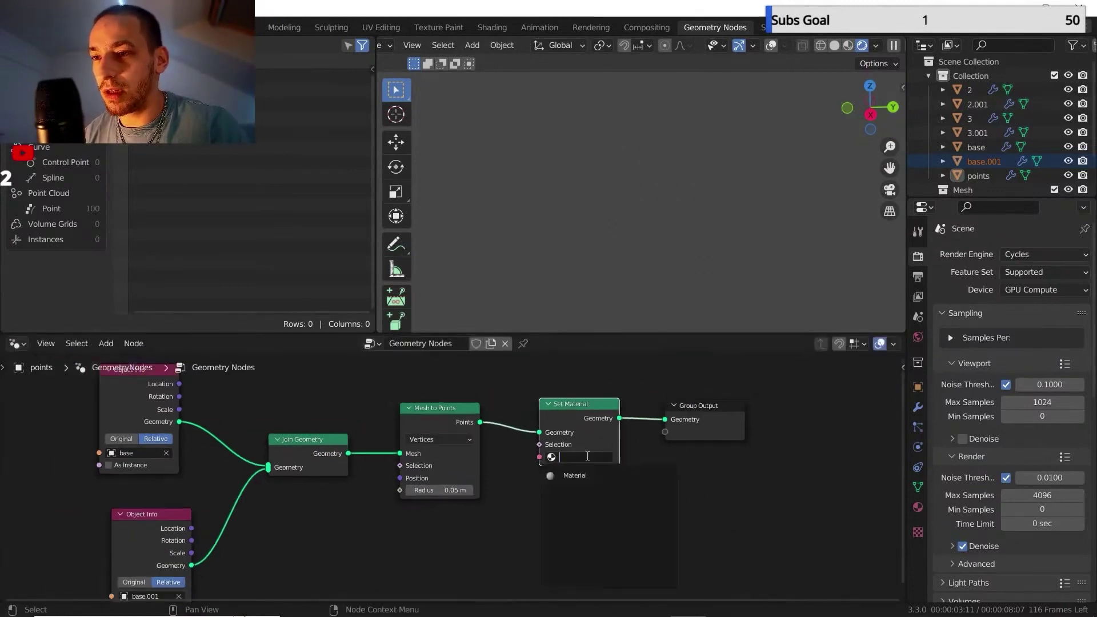
click(575, 475)
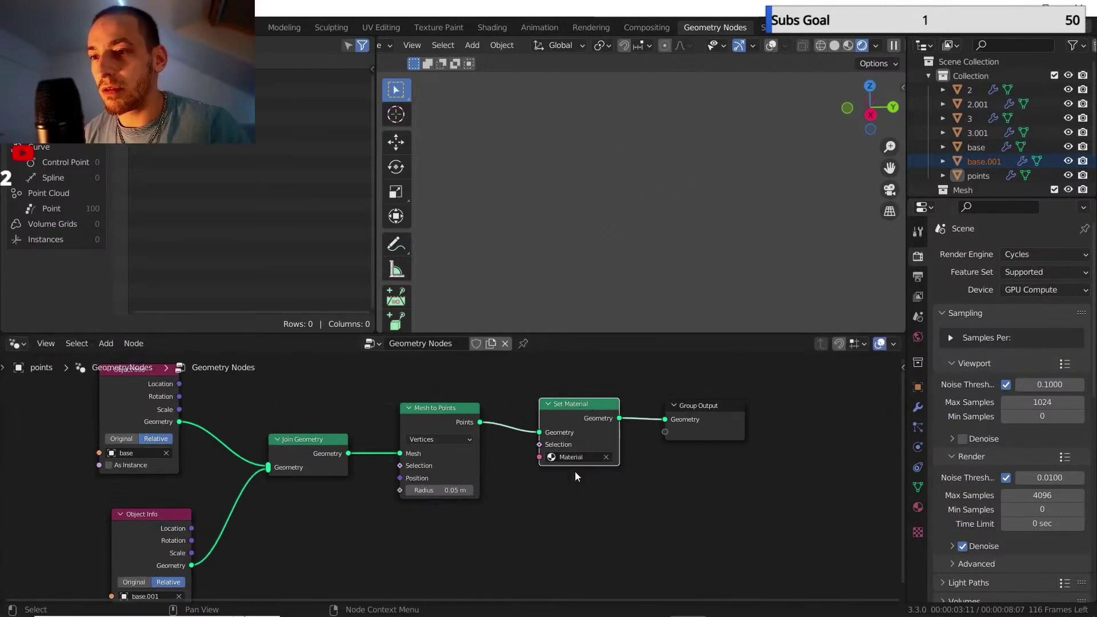
Assign the existing Material to the points object in its material settings.
click(978, 173)
click(918, 507)
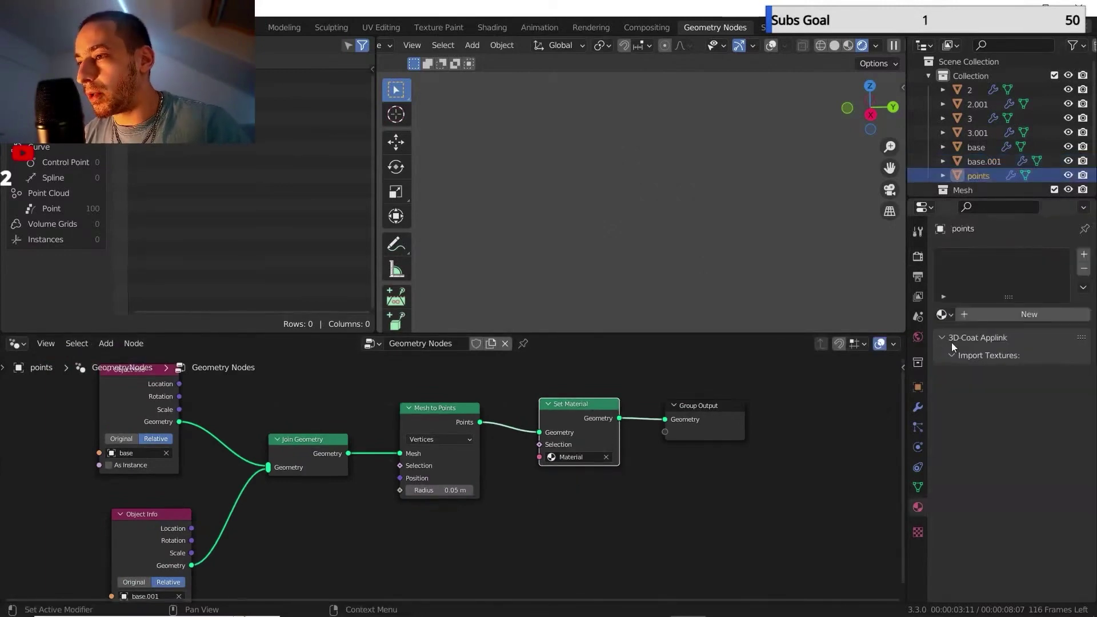
click(942, 314)
click(931, 332)
Change the material's surface shader to Emission and set its color to red.
click(1013, 379)
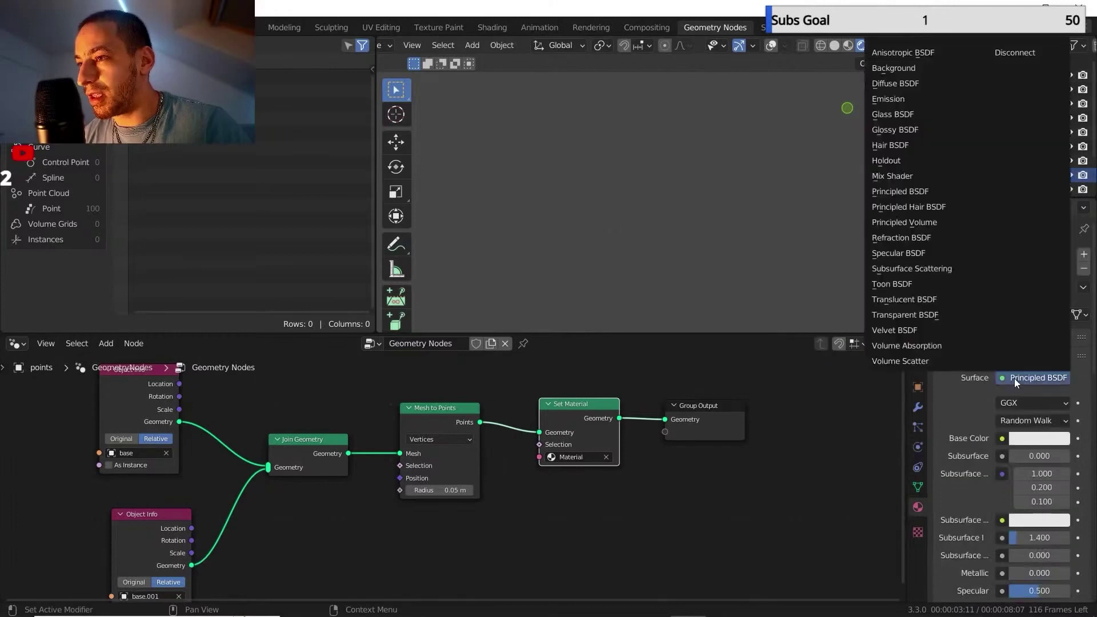
scroll(938, 108, up, 4)
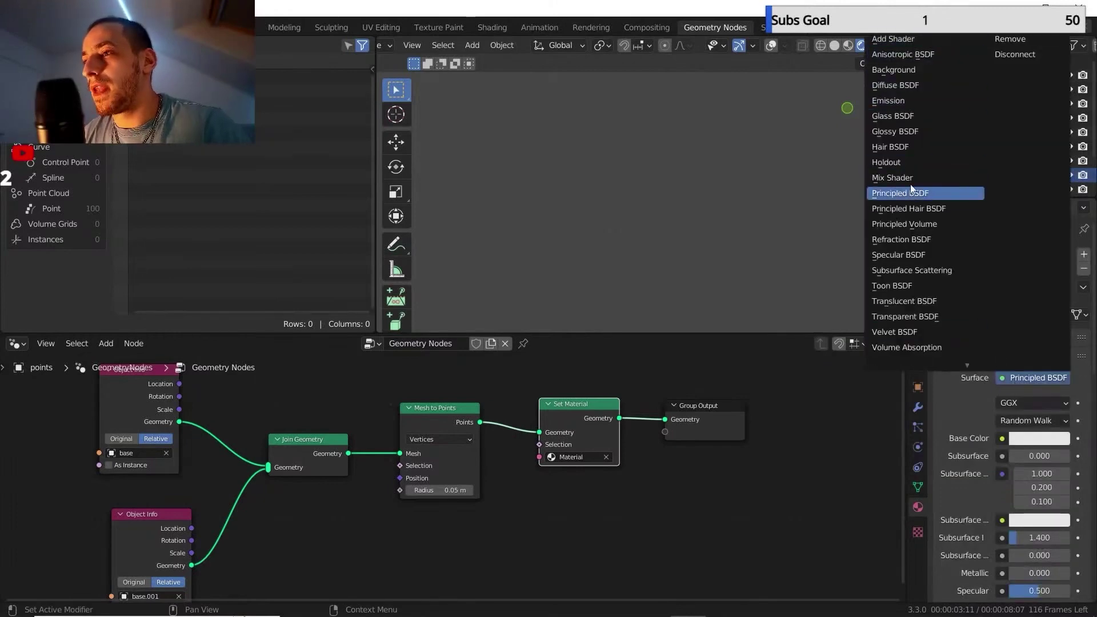
click(897, 102)
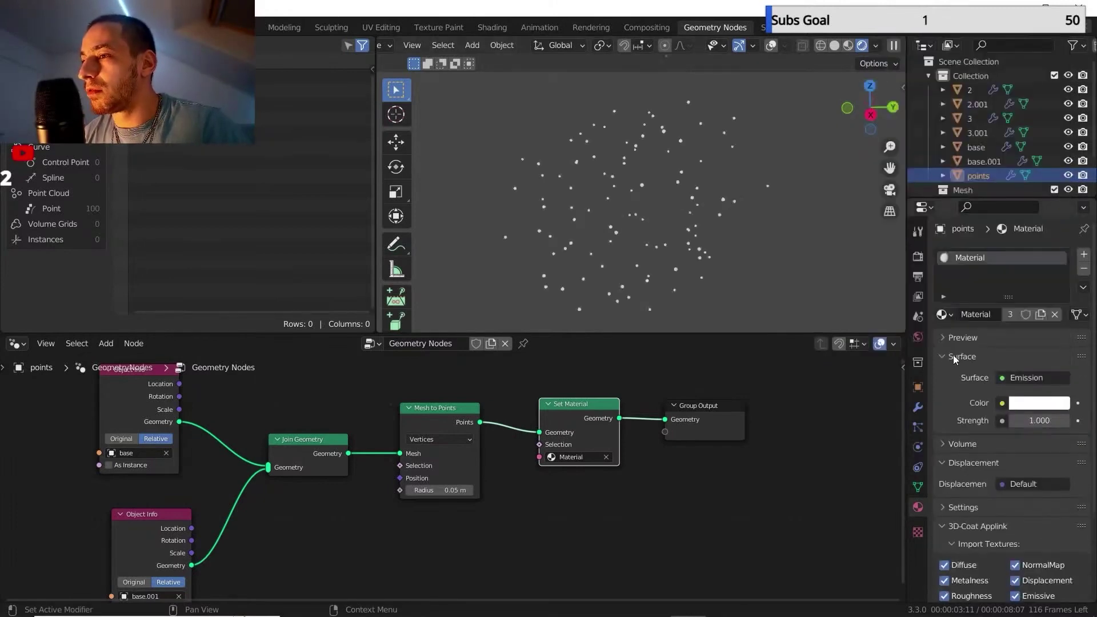
click(1047, 407)
drag(1022, 288, 1002, 303)
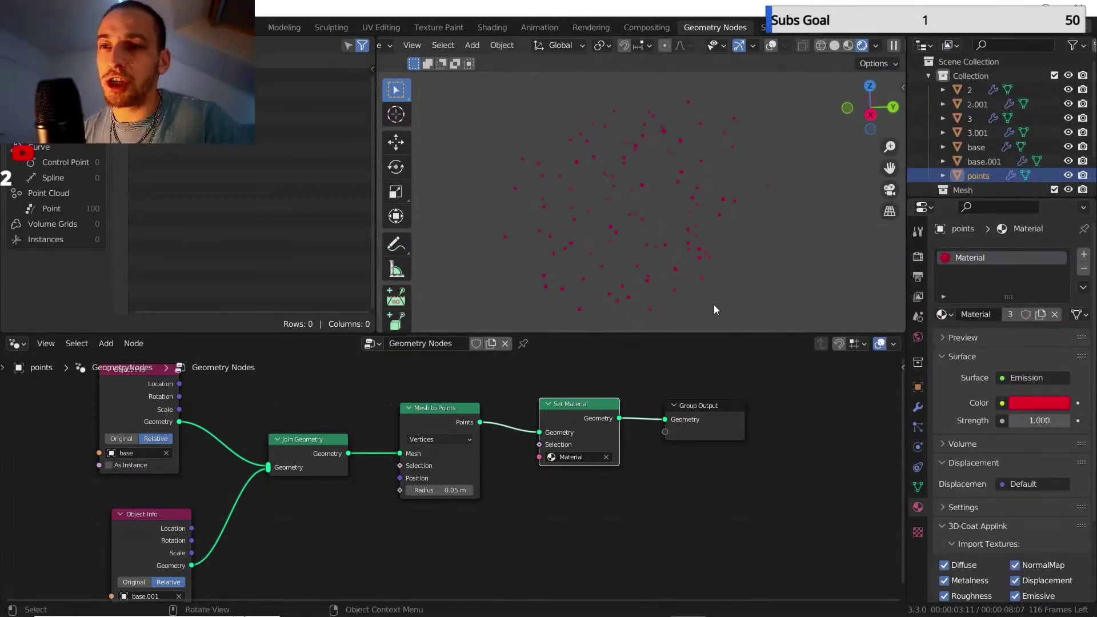
Copy the Join Geometry, Mesh to Points and Set Material nodes from the points object's node tree.
scroll(663, 442, down, 2)
middle_drag(690, 436, 694, 432)
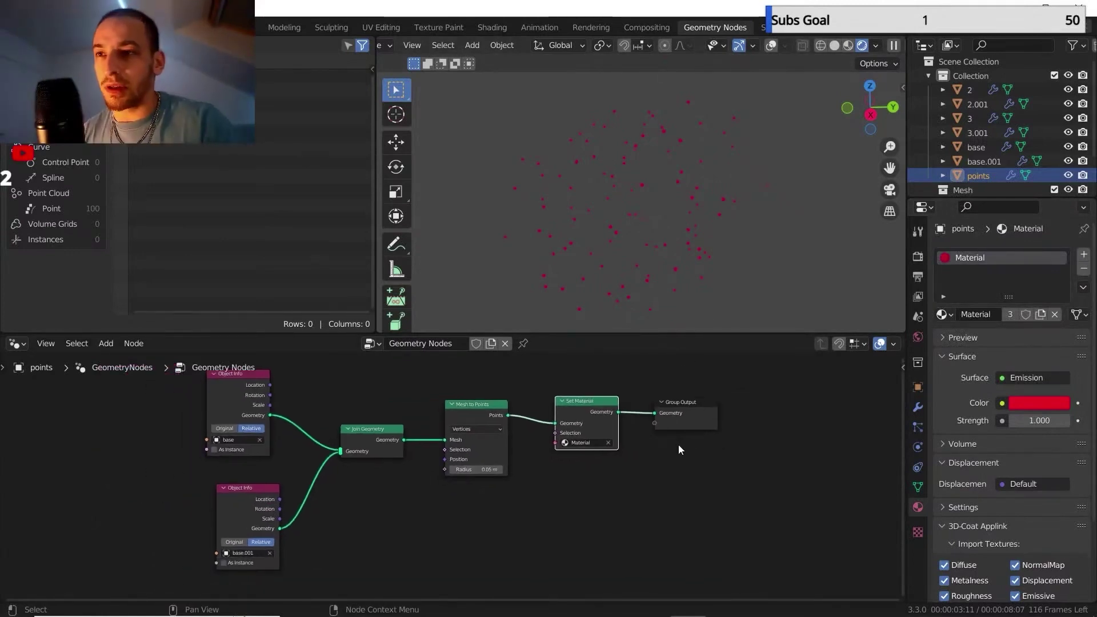
scroll(633, 435, down, 1)
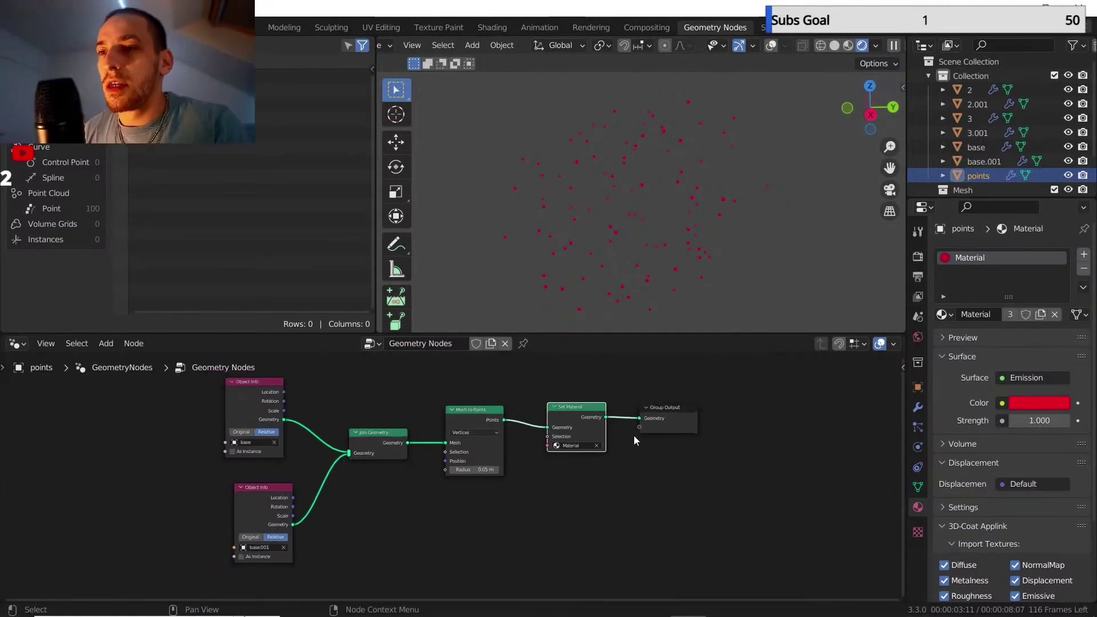
scroll(620, 502, down, 2)
drag(584, 527, 372, 369)
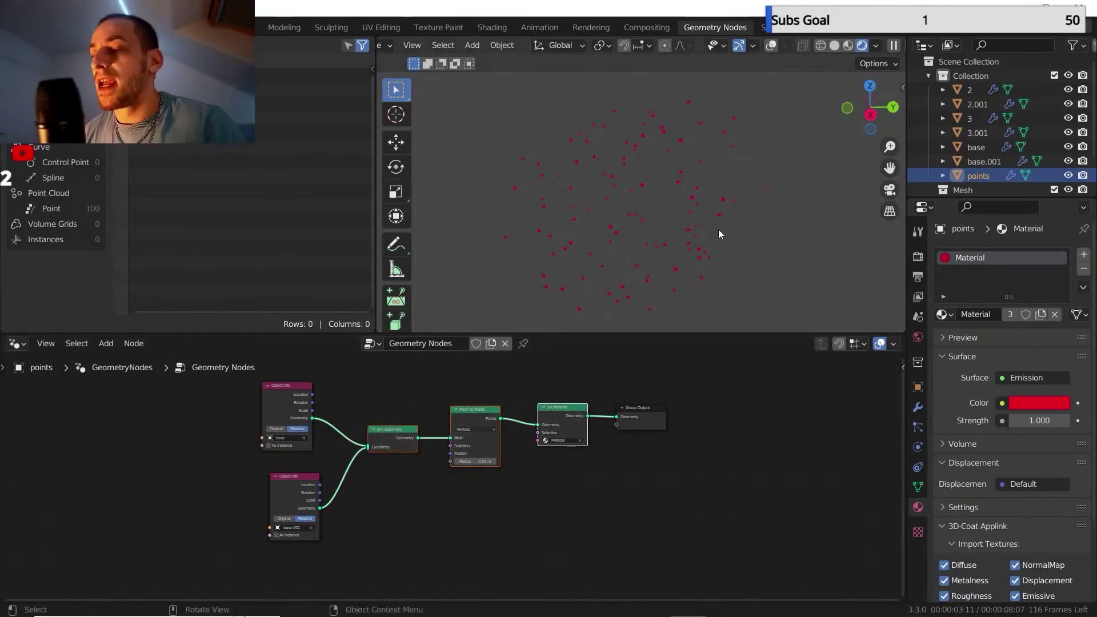
Switch the viewport to solid shading with overlays shown, add a UV sphere and rename it points 2.
click(834, 46)
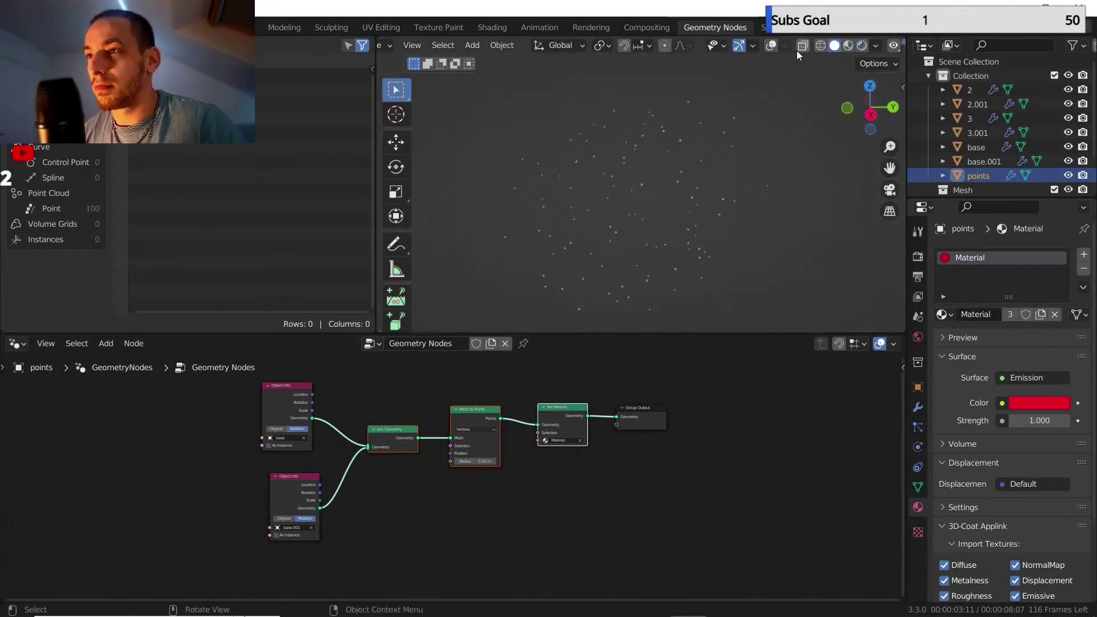
click(770, 46)
key(shift+a)
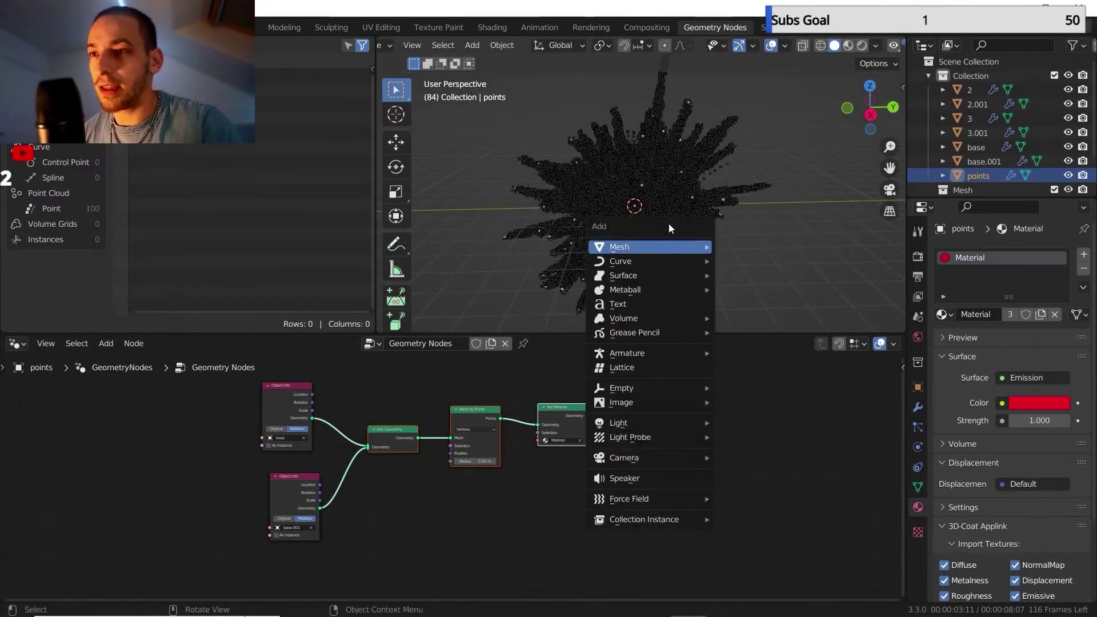
mouse_move(677, 246)
click(758, 290)
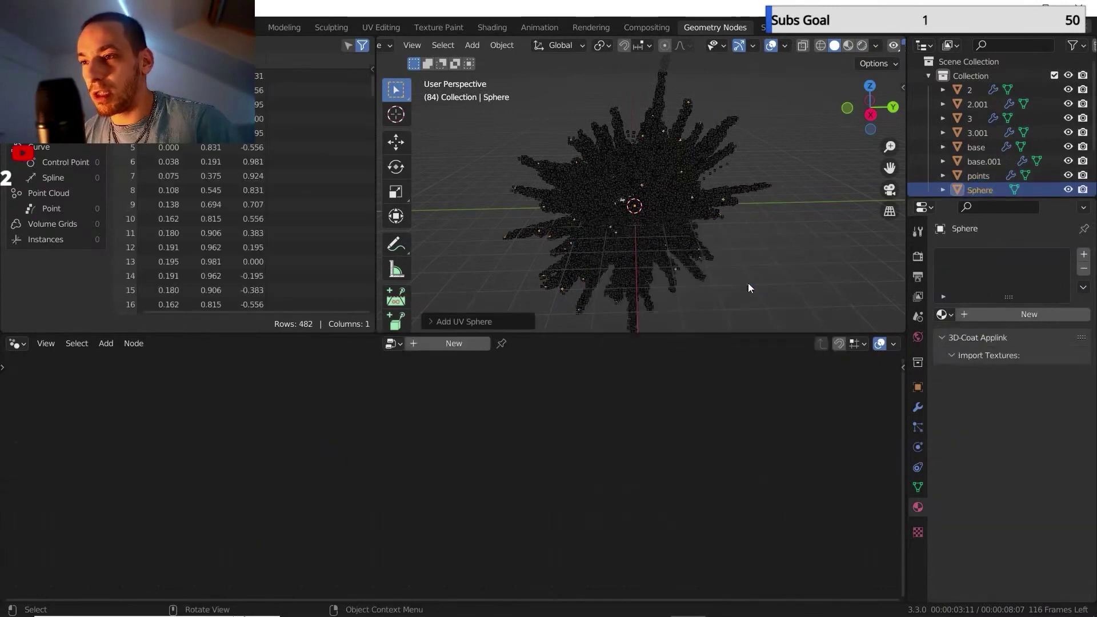
double_click(979, 190)
scroll(994, 171, down, 2)
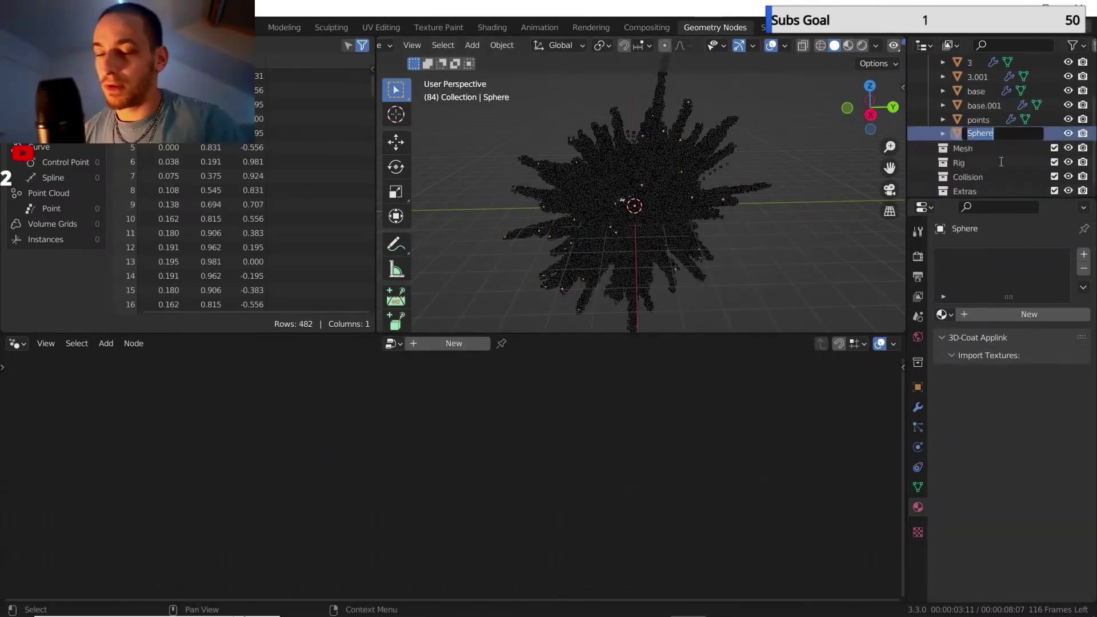
text(points 2)
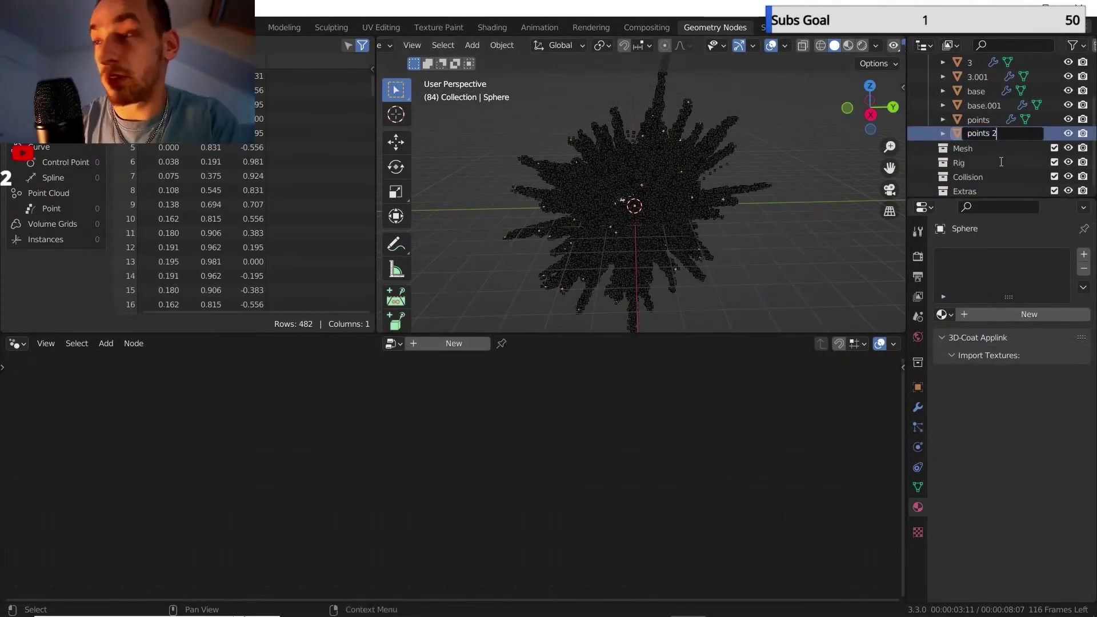
key(Return)
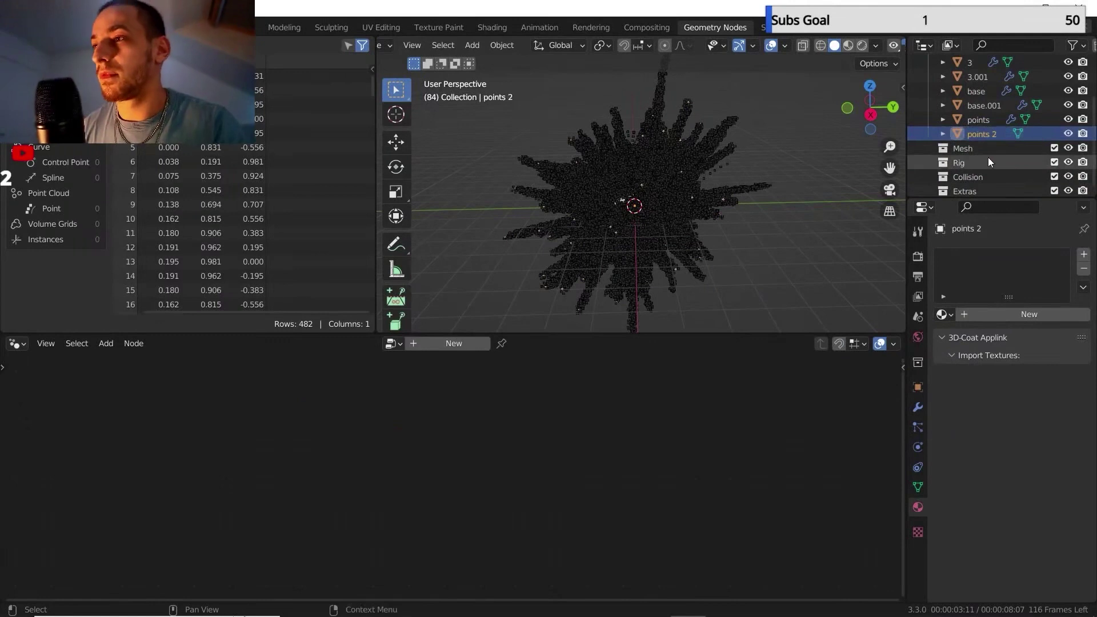
Create a geometry node tree for points 2, replace its Group Input with the copied nodes, and link Set Material to the Group Output.
click(461, 344)
click(336, 437)
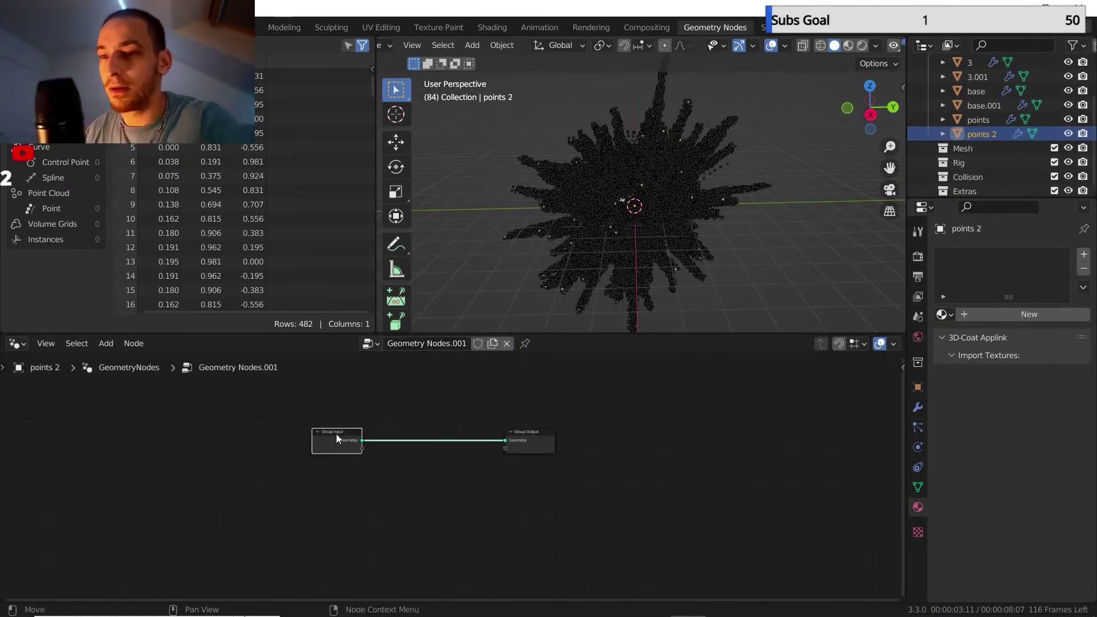
key(x)
key(ctrl+v)
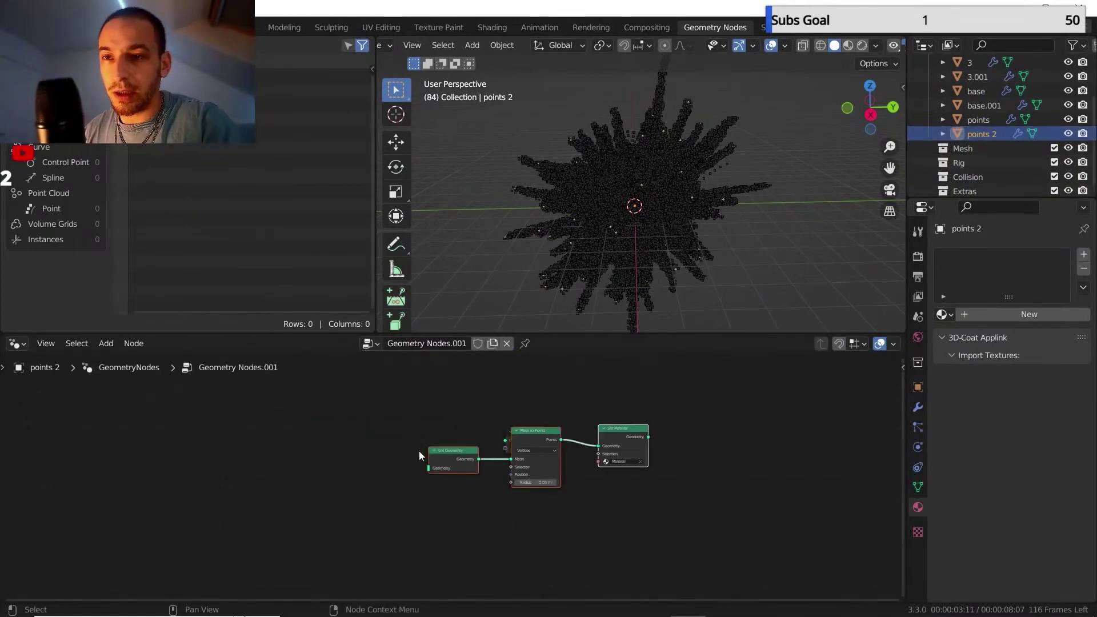
drag(527, 434, 345, 438)
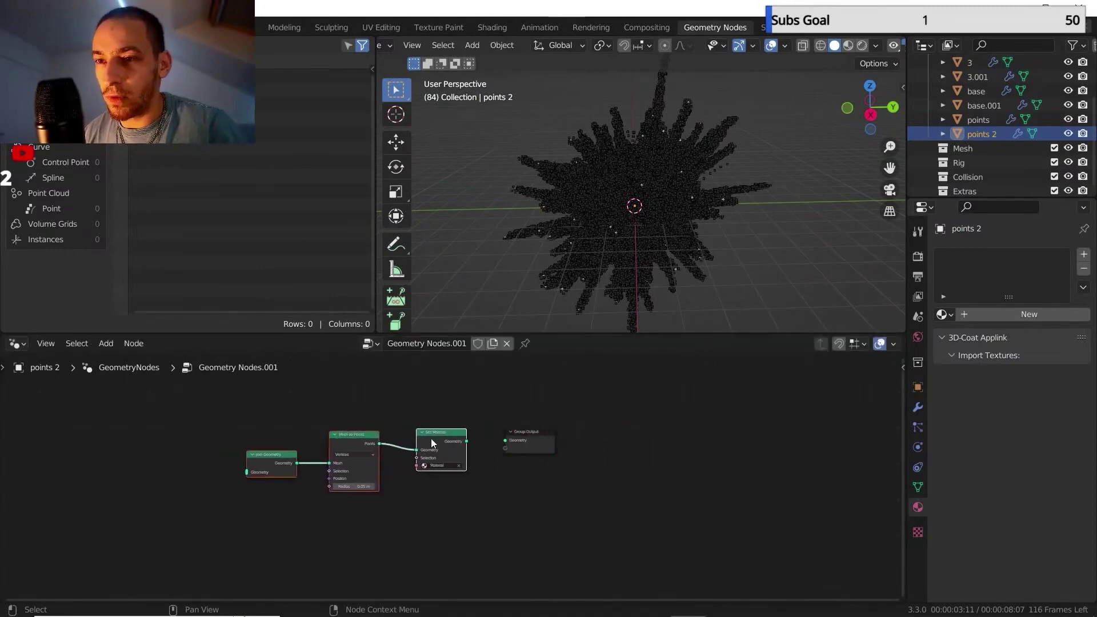
drag(467, 441, 505, 441)
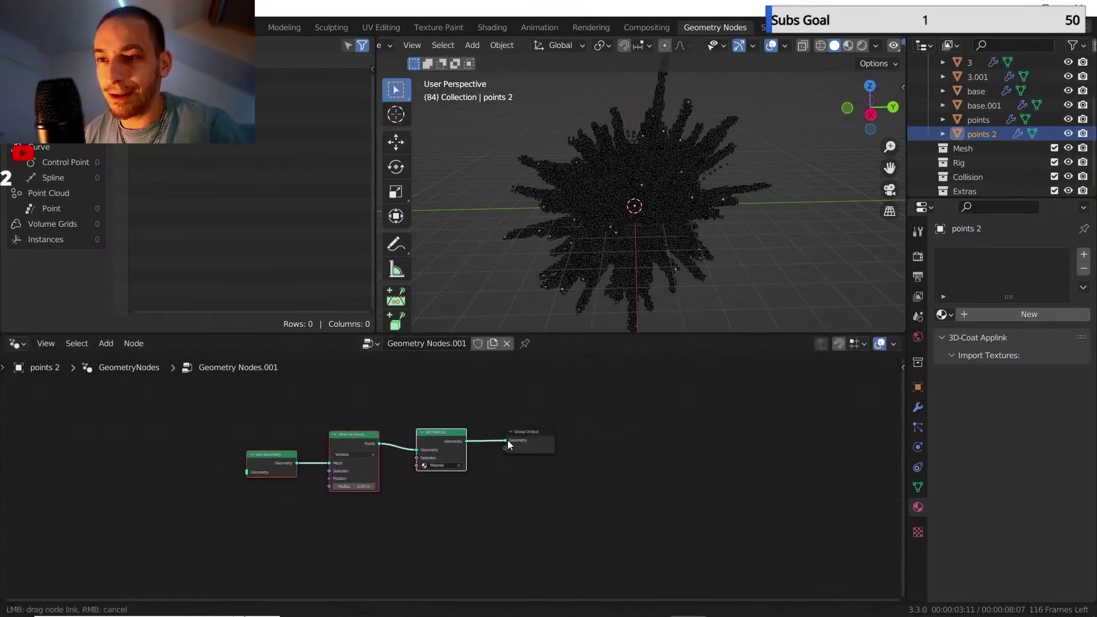
middle_drag(508, 440, 641, 441)
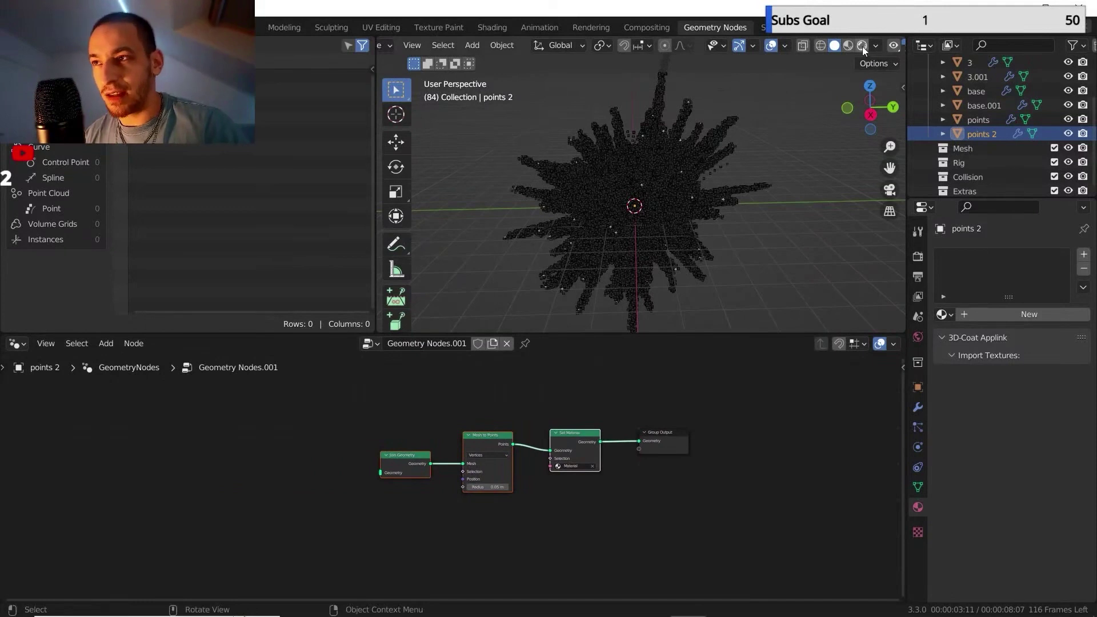
In rendered shading, add objects 2 and 2.001 as Object Info nodes set to Relative and link their geometry into Join Geometry.
click(862, 45)
scroll(981, 107, up, 2)
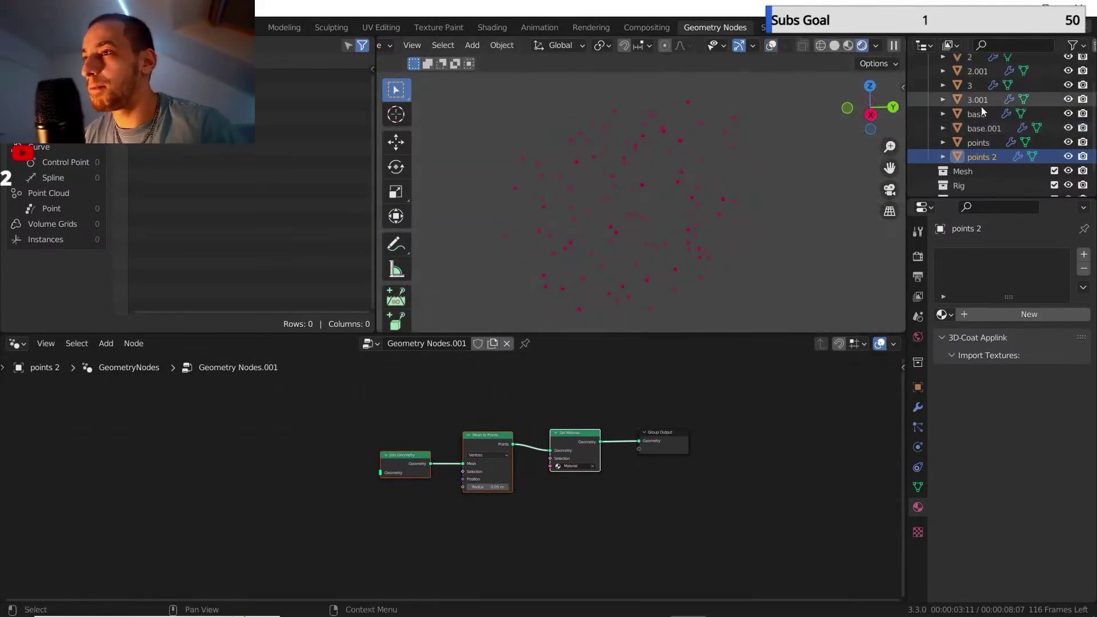
scroll(982, 106, up, 1)
drag(974, 69, 232, 440)
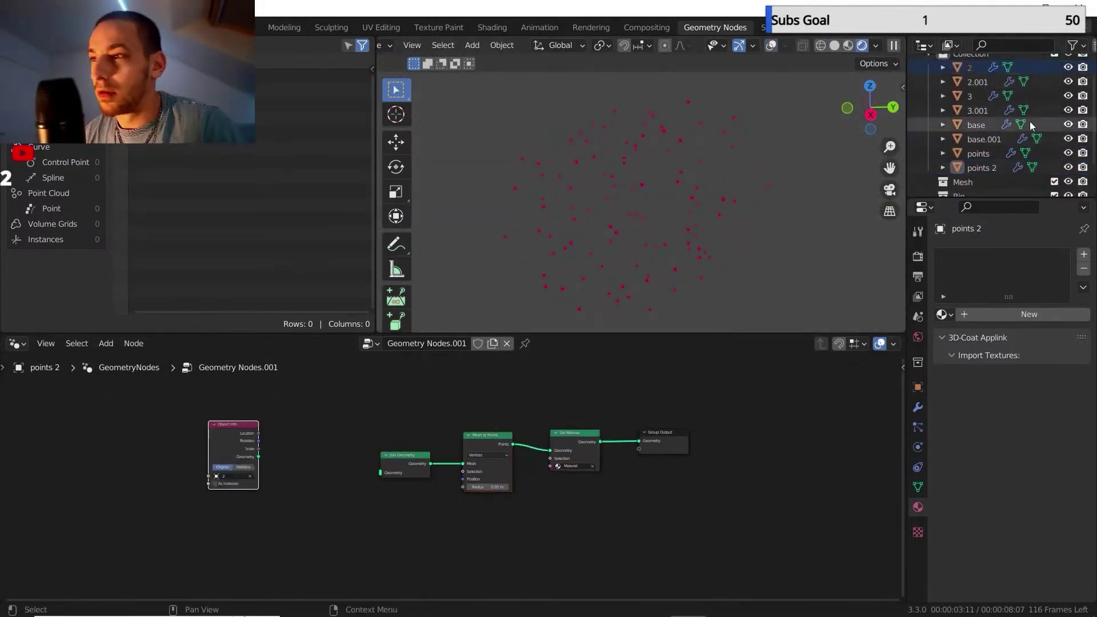
drag(977, 82, 214, 562)
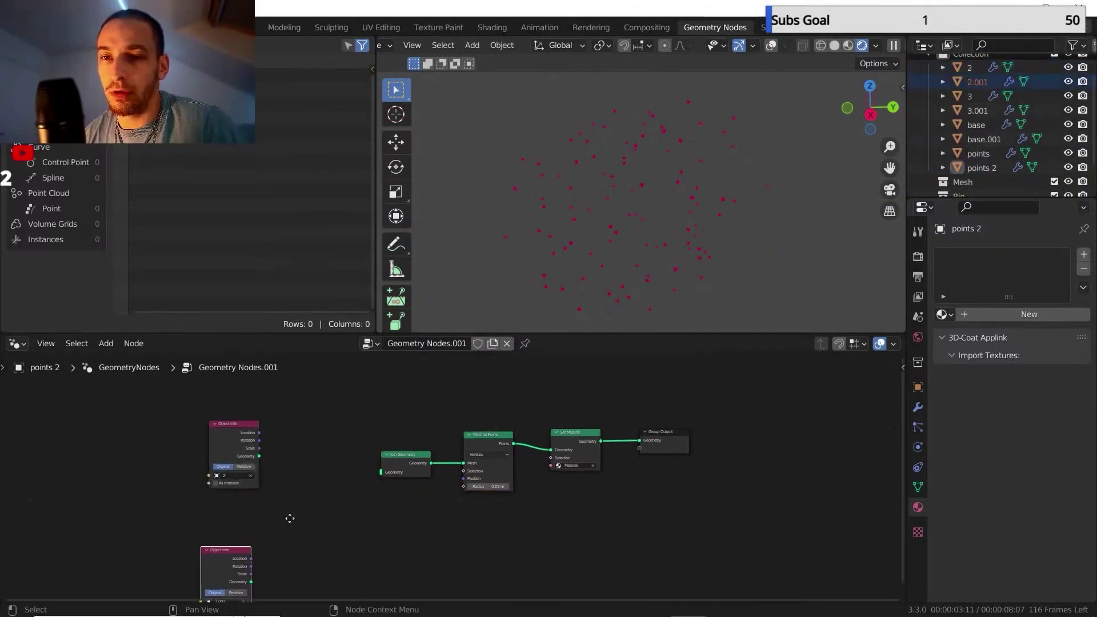
click(321, 462)
key(Home)
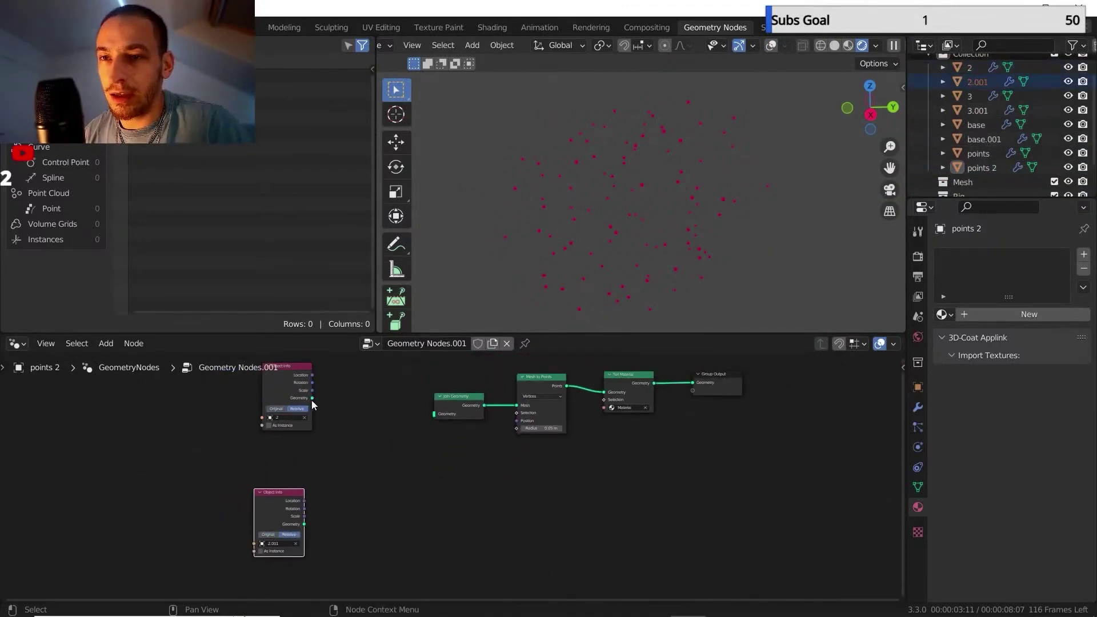
drag(312, 399, 433, 415)
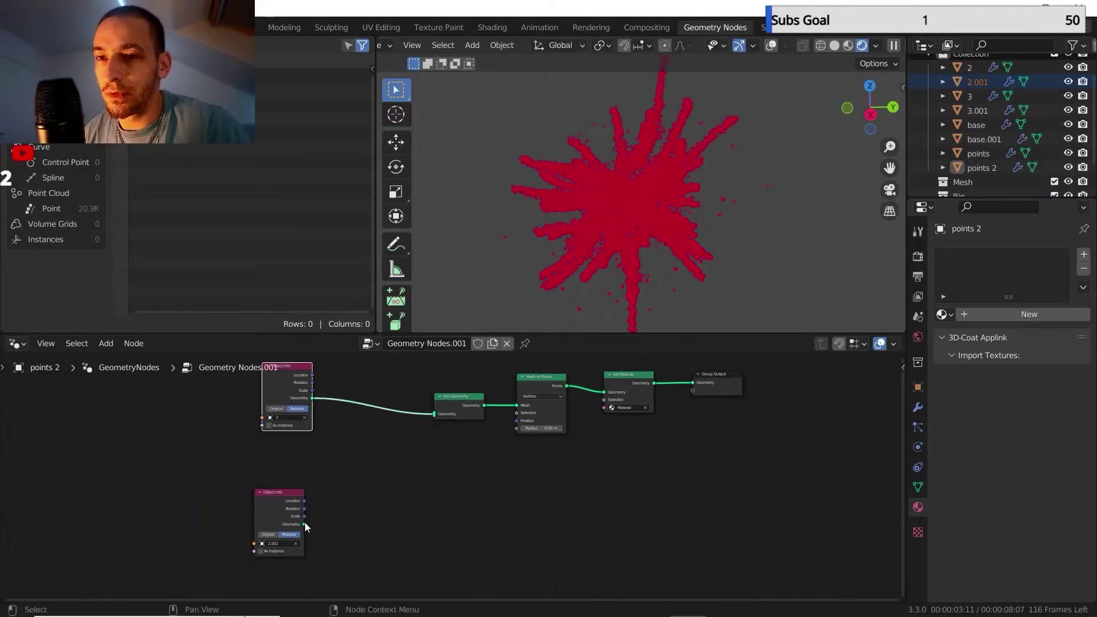
drag(304, 523, 433, 414)
Assign the existing Material to points 2, make it a separate copy and change its emission color to blue.
click(981, 168)
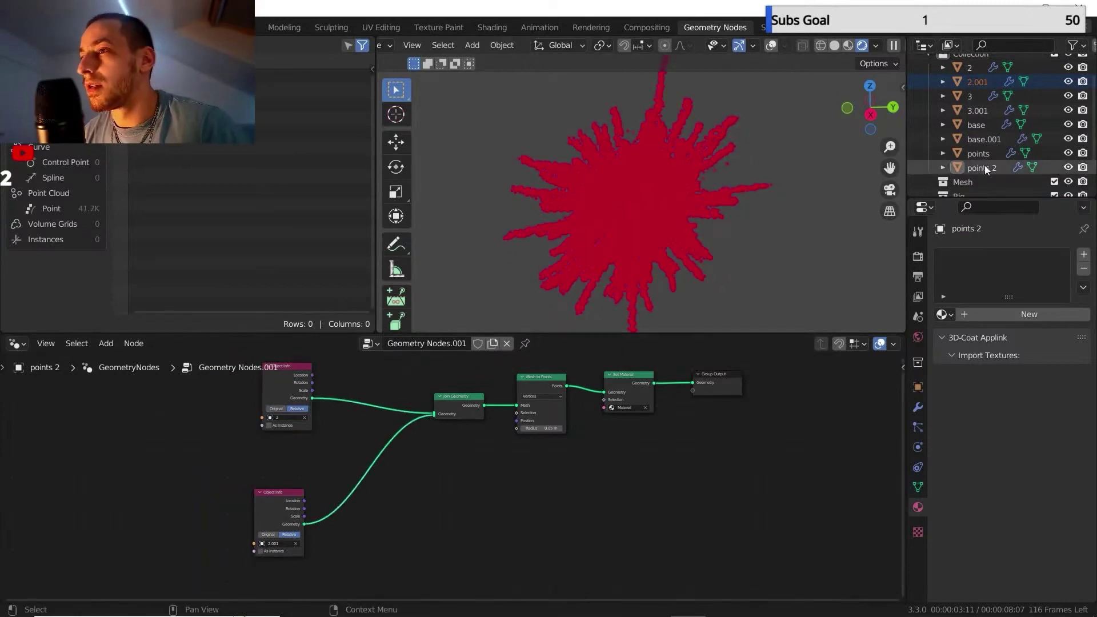
click(944, 315)
click(891, 337)
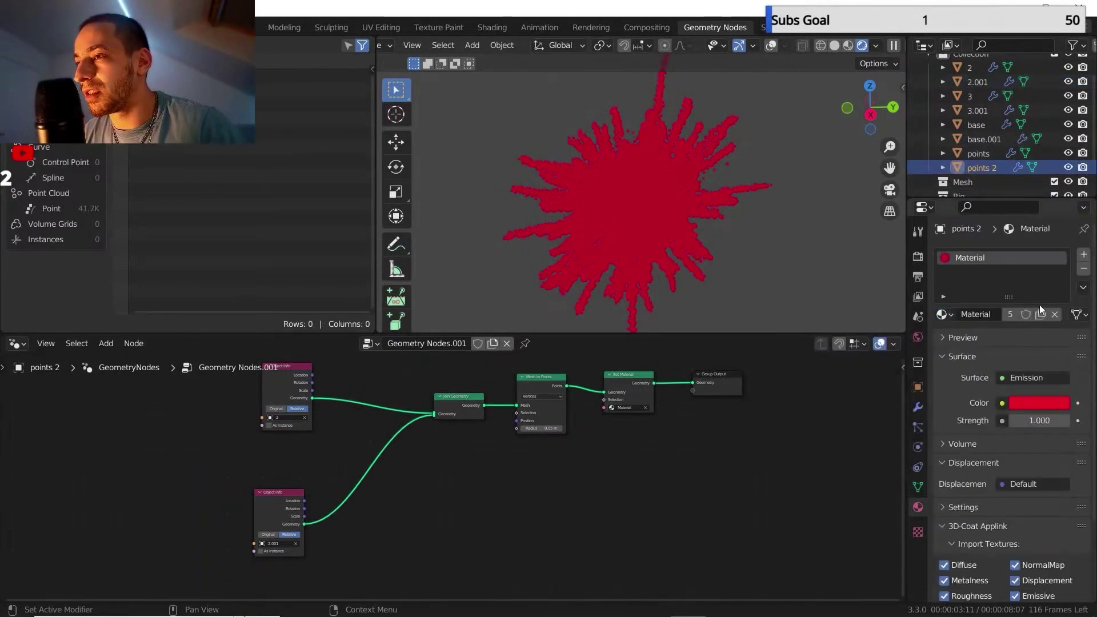
click(1039, 315)
click(1044, 401)
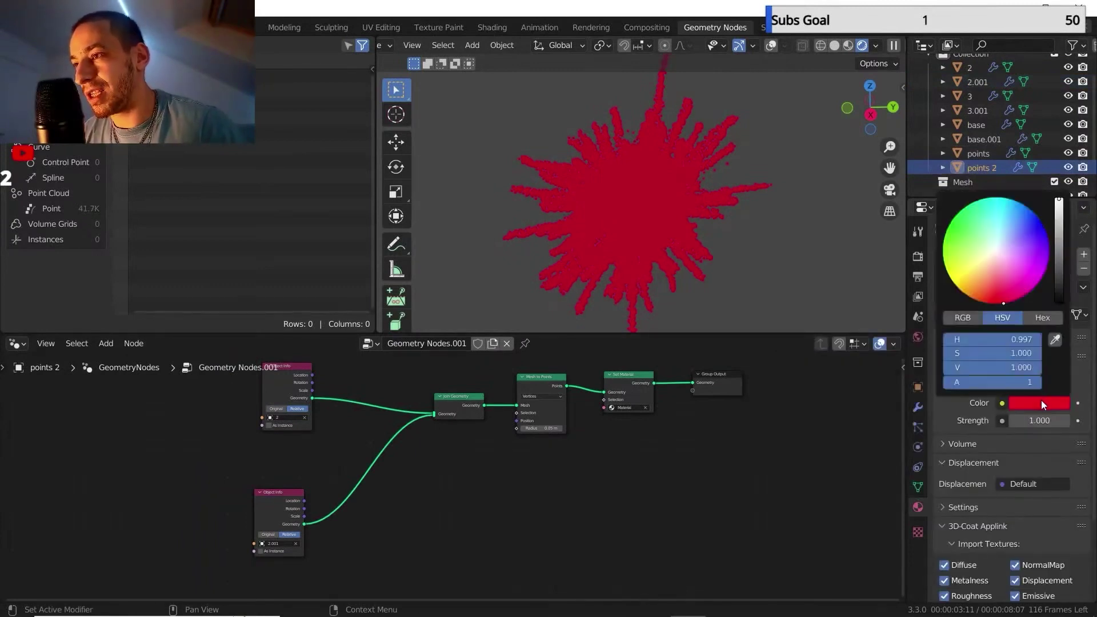
drag(1020, 284, 1033, 213)
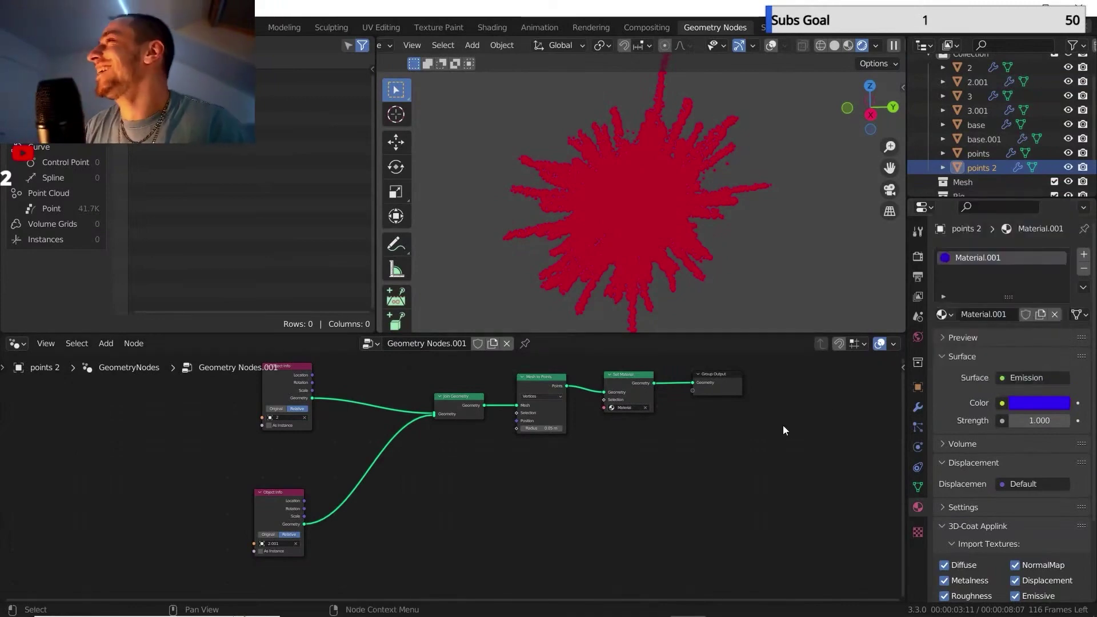
Choose Material.001 in the Set Material node of points 2.
scroll(768, 395, up, 5)
middle_drag(768, 395, 733, 477)
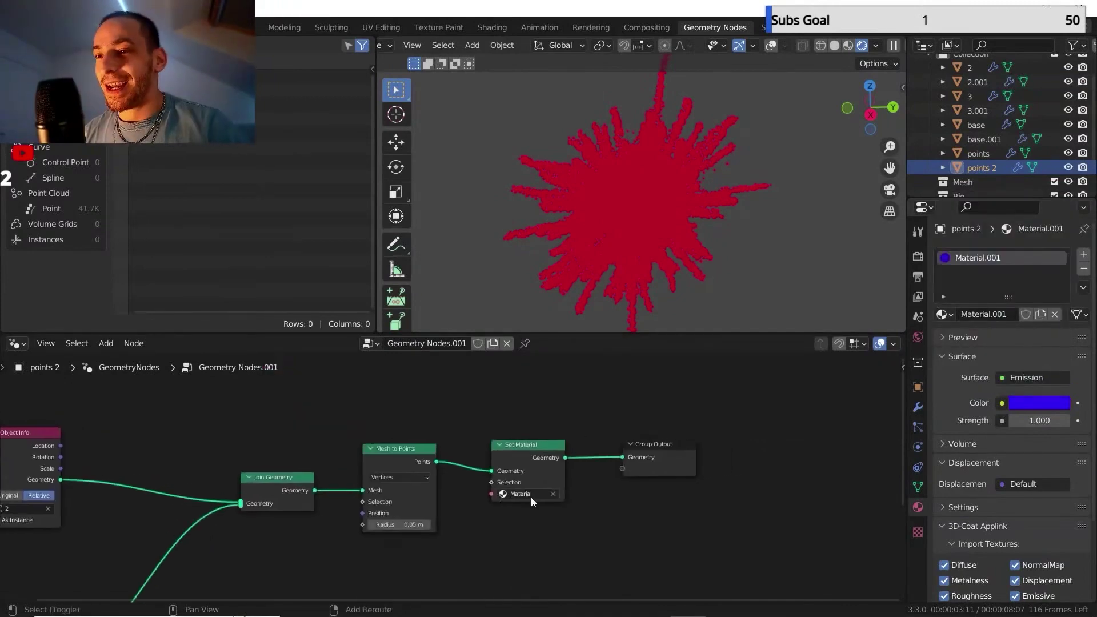
click(530, 495)
click(554, 521)
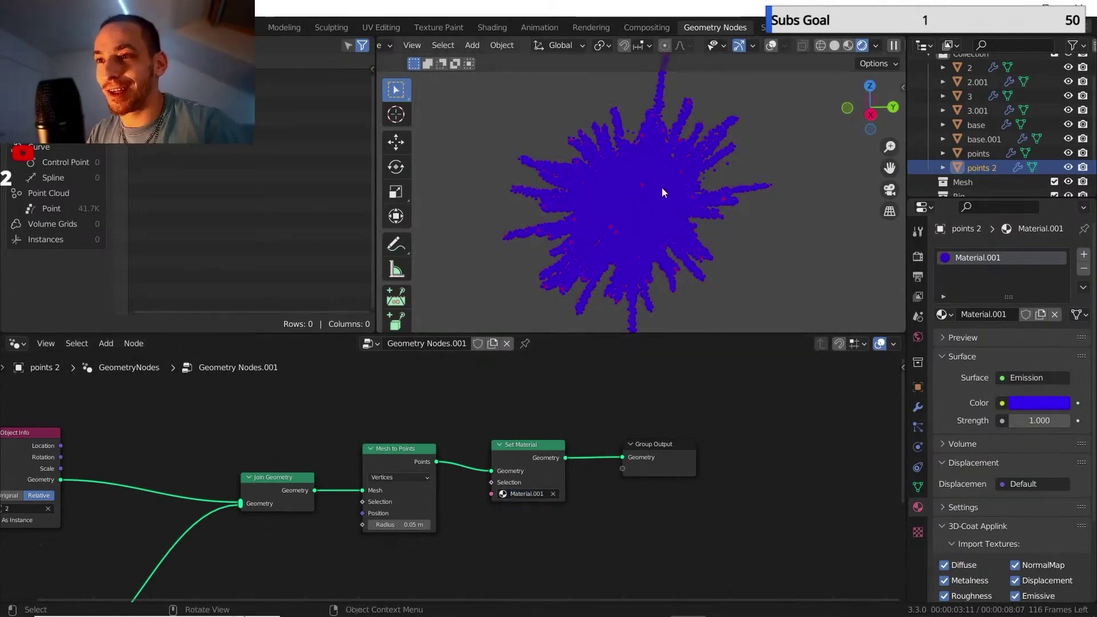
Set the radius of the Mesh to Points node on points 2 to 0.02 m.
middle_drag(649, 199, 626, 204)
scroll(633, 204, up, 8)
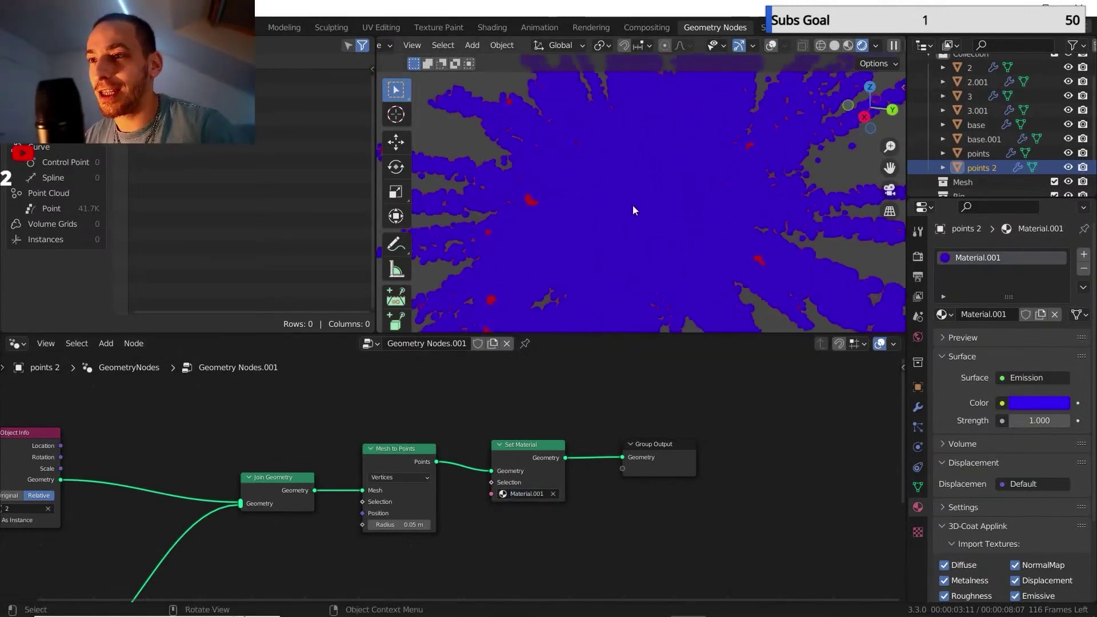
click(403, 524)
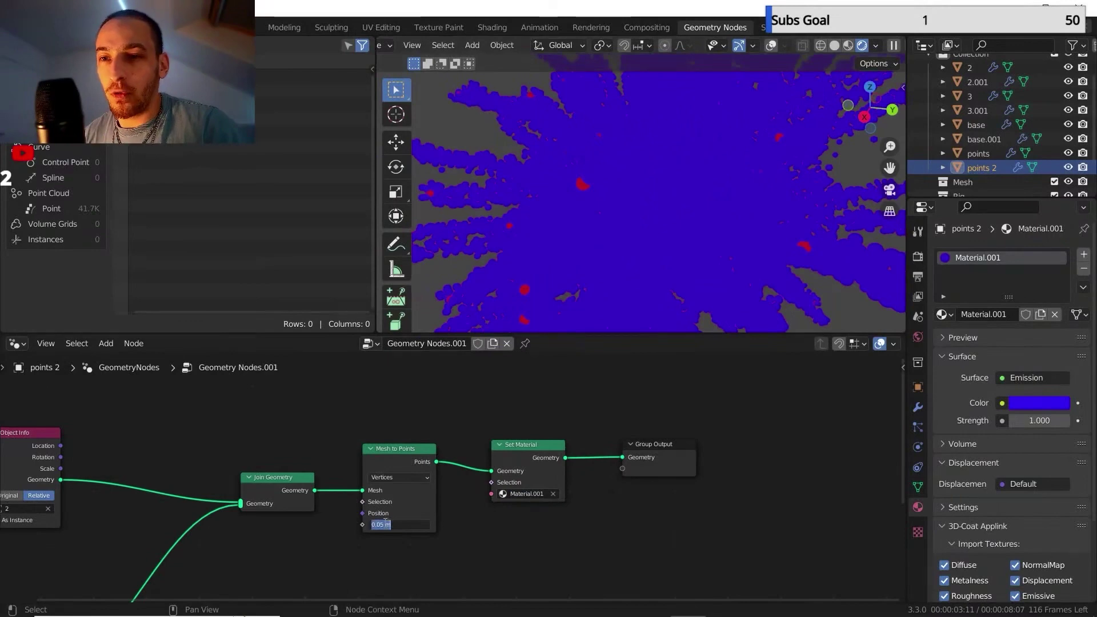
key(BackSpace)
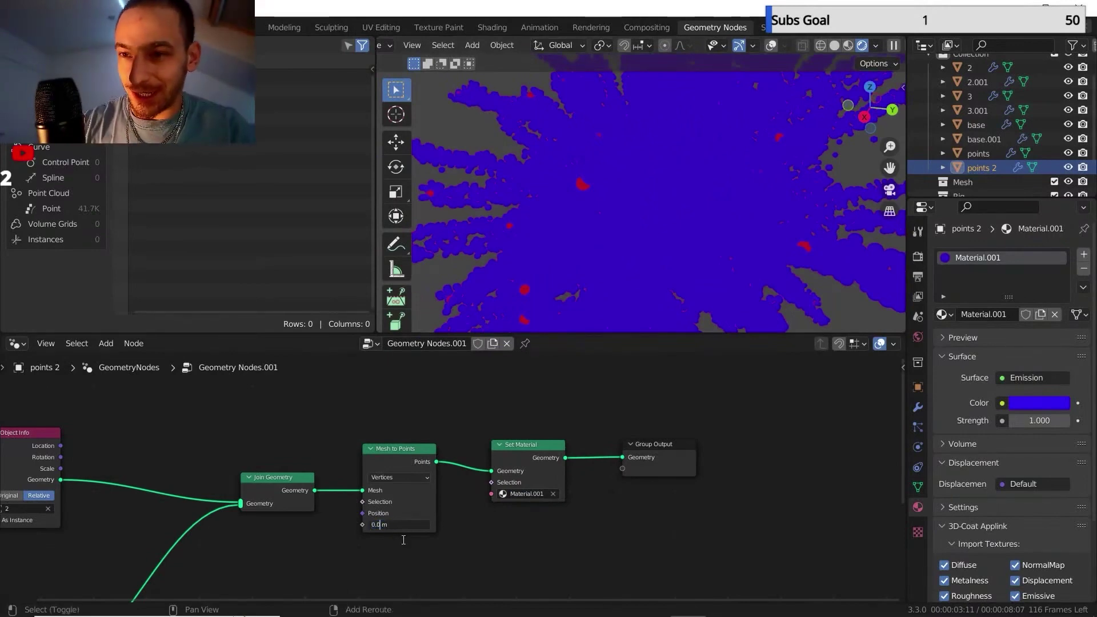
text(2)
key(Return)
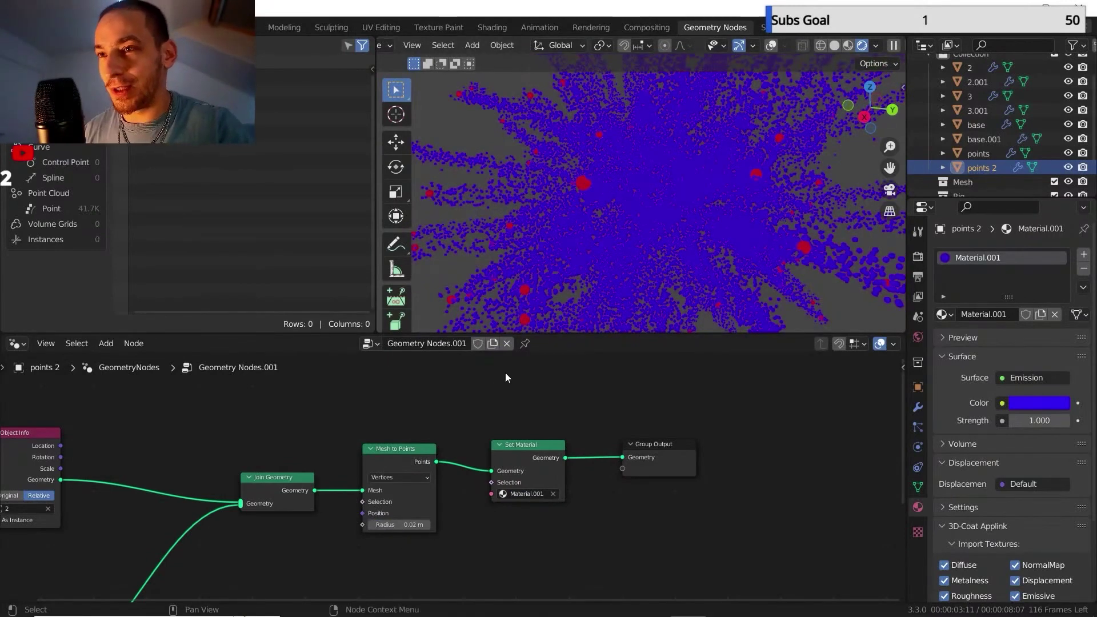
key(Home)
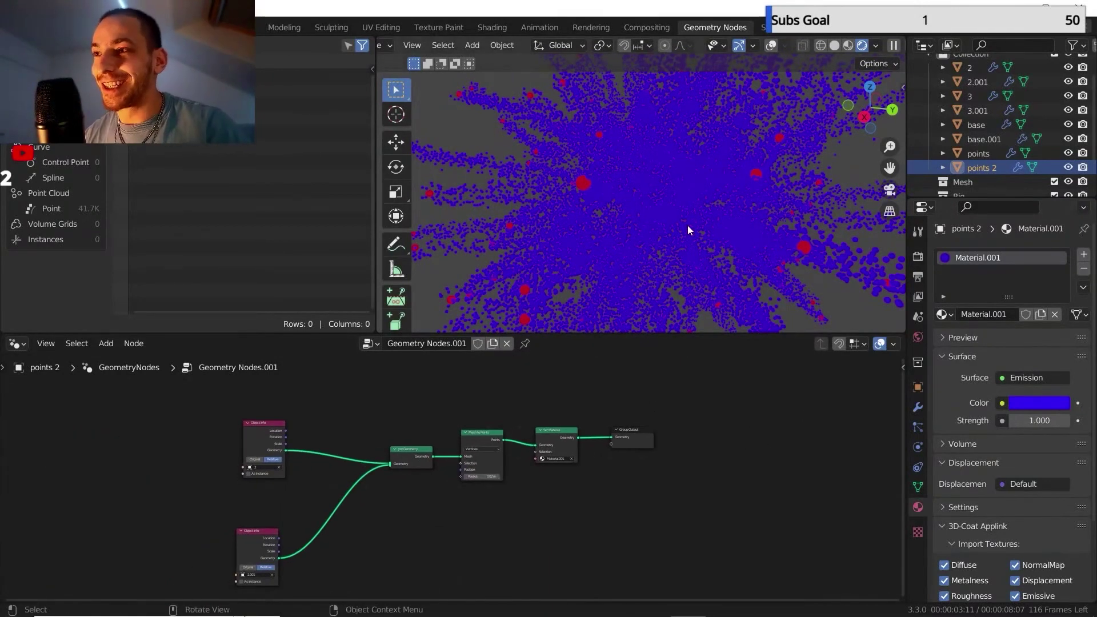
Add a cone mesh to the scene and rename it points 3.
key(shift+a)
click(696, 317)
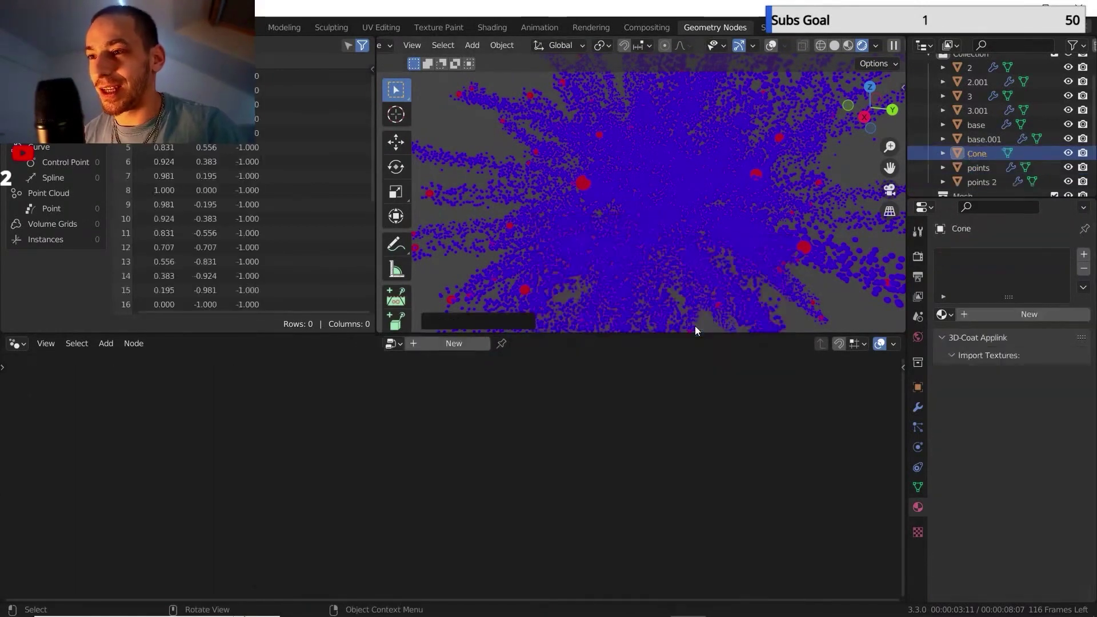
scroll(975, 156, down, 3)
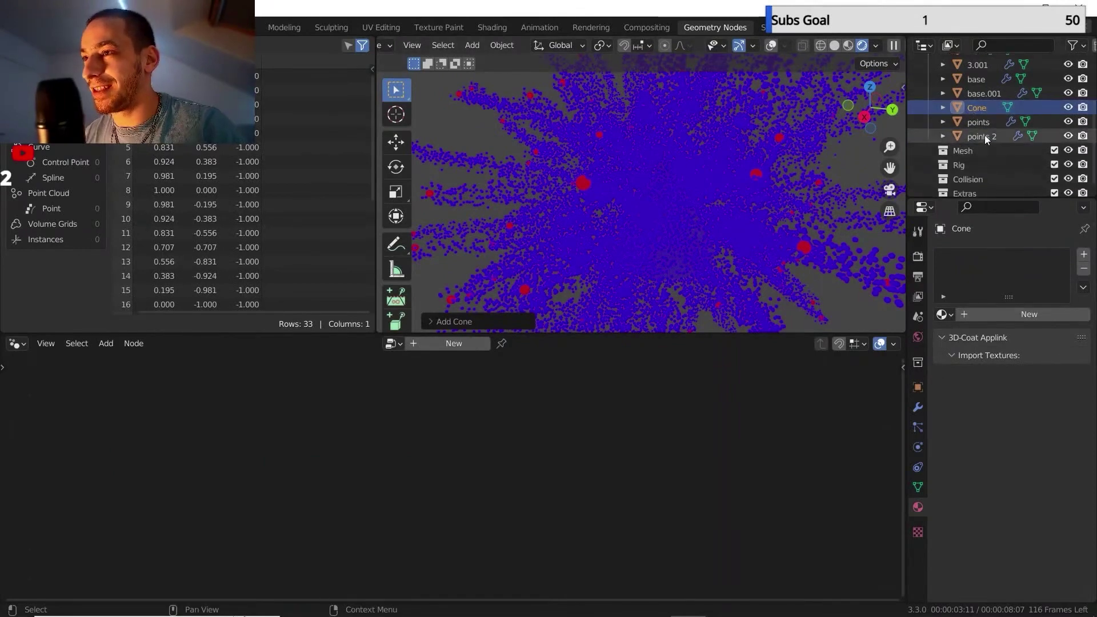
double_click(973, 108)
text(points 3)
key(Return)
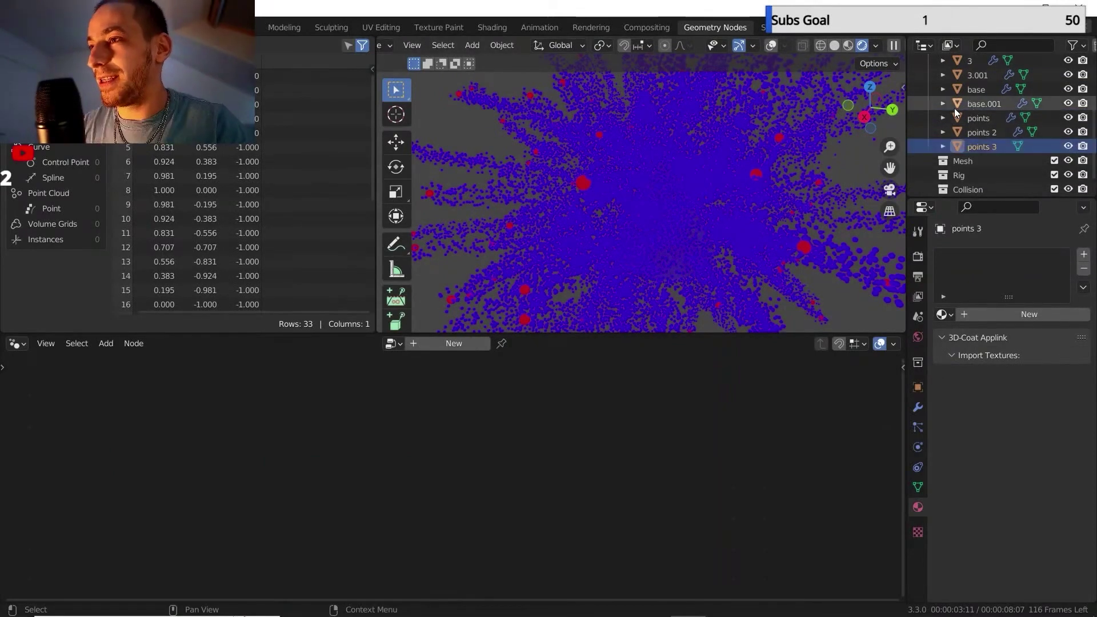
Create a geometry node tree on points 3, delete its Group Input, and link pasted Join Geometry, Mesh to Points and Set Material nodes to the output.
click(454, 343)
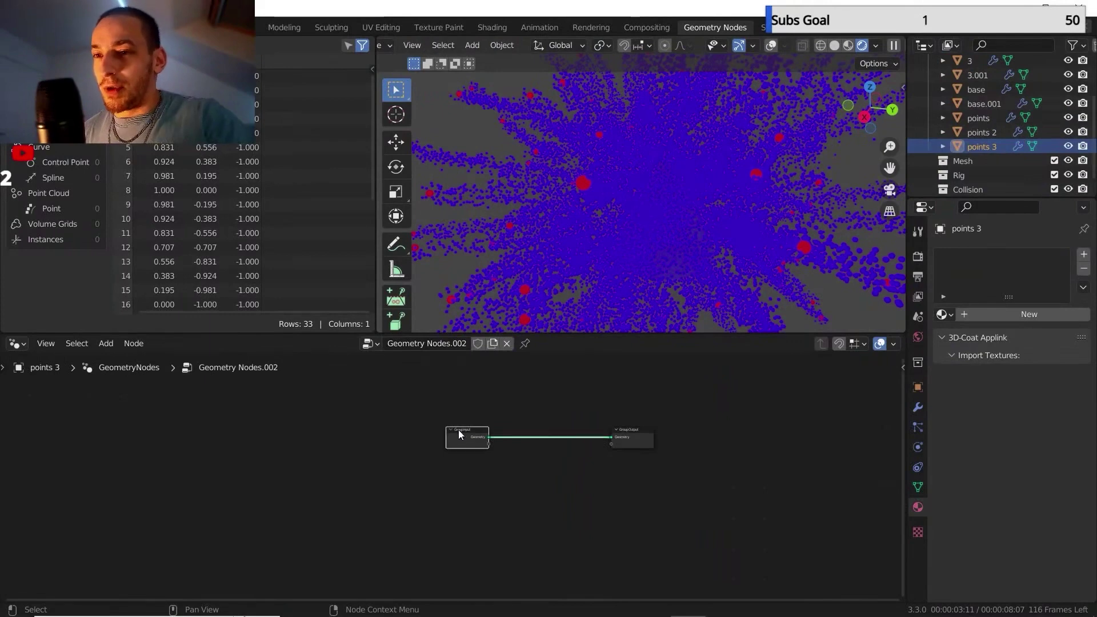
key(x)
click(984, 133)
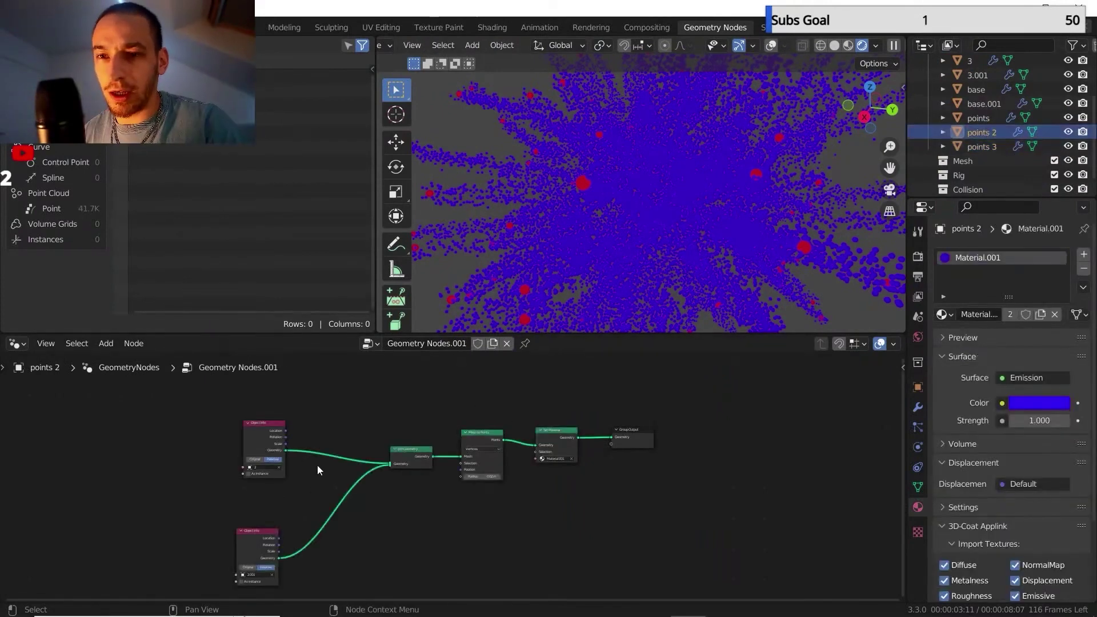
click(972, 144)
key(ctrl+v)
key(g)
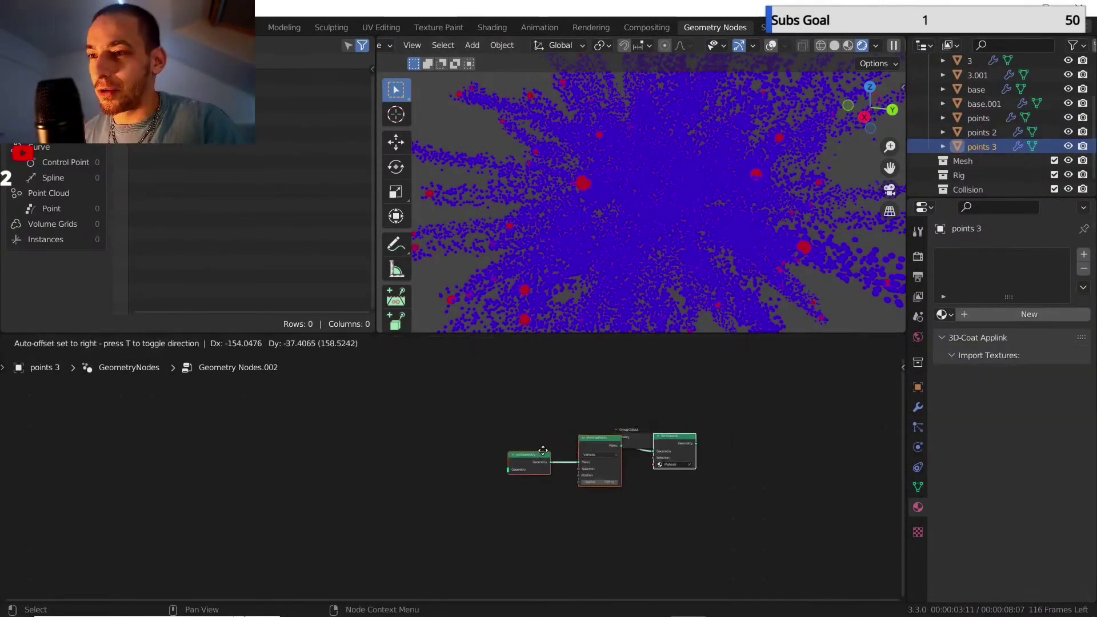
click(477, 452)
ctrl+shift+click(568, 438)
Bring objects 3.001 and 3 into the points 3 node tree with relative transforms and connect both geometries to Join Geometry.
scroll(987, 91, up, 1)
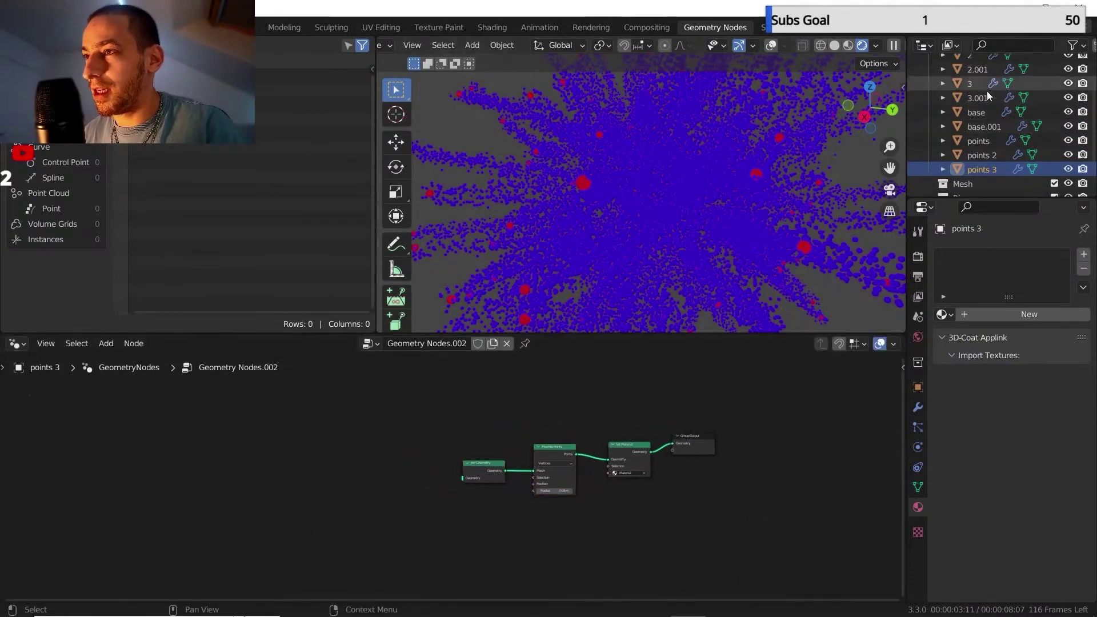
click(987, 99)
drag(444, 522, 308, 440)
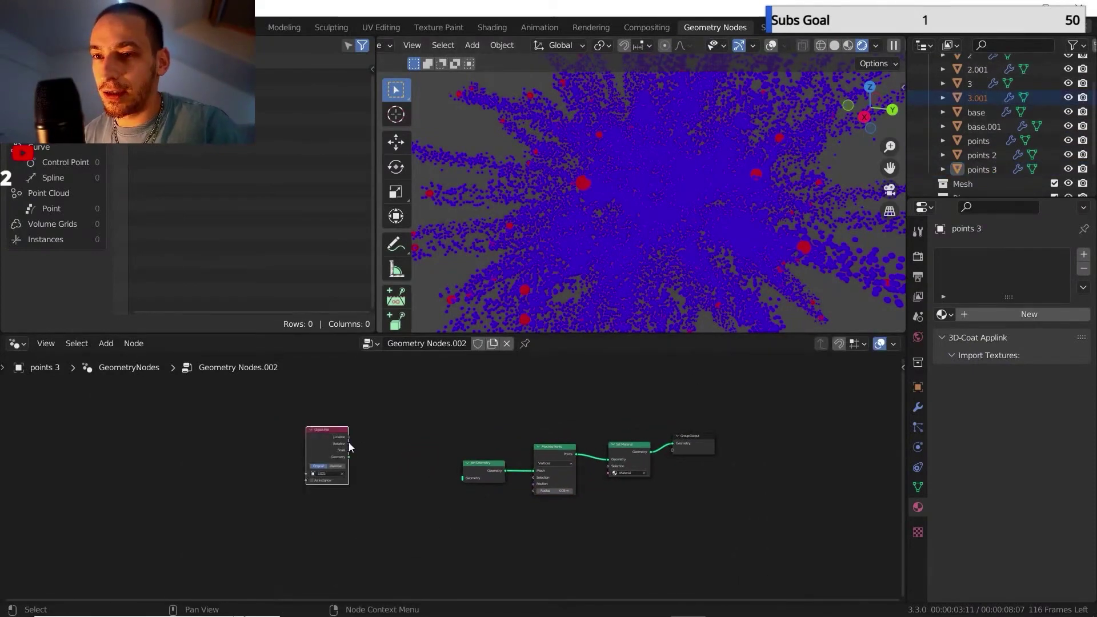
drag(292, 541, 331, 543)
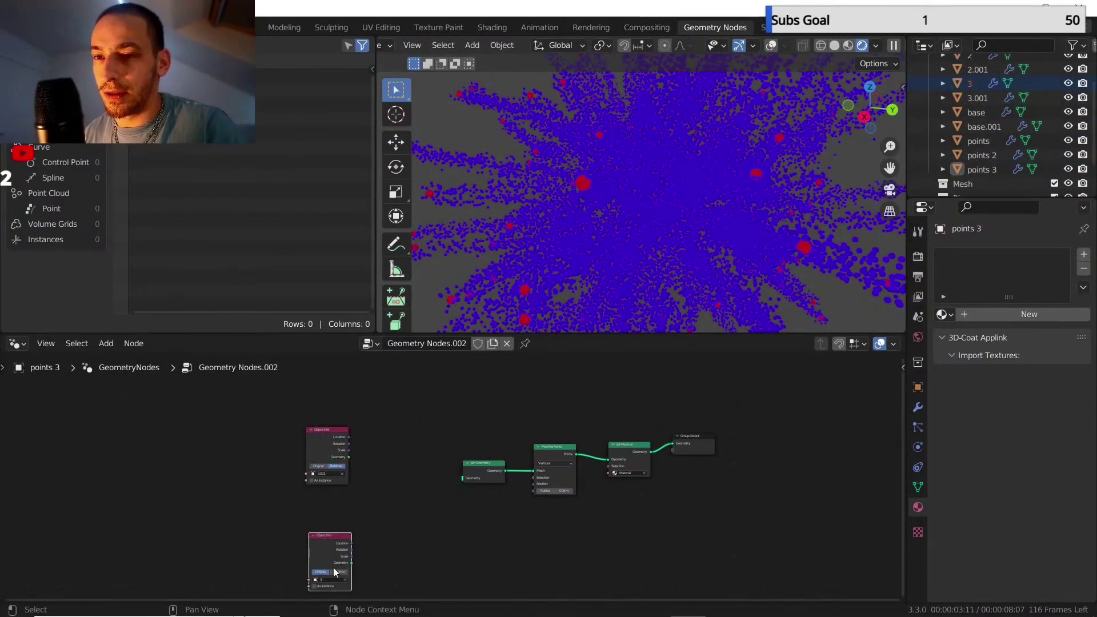
drag(349, 457, 462, 476)
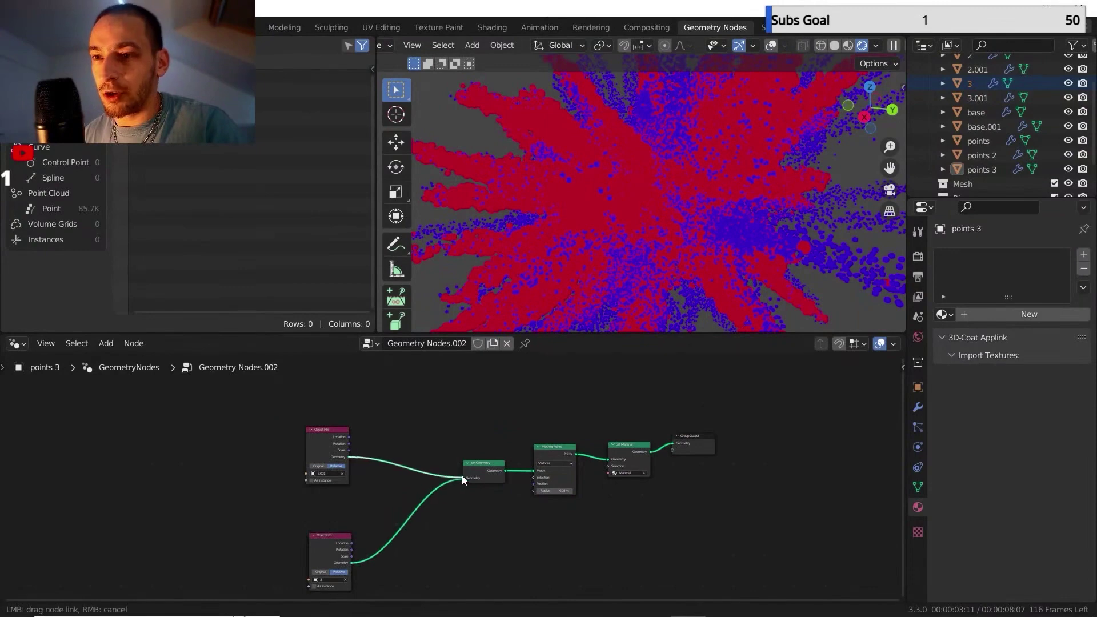
Give points 3 its own material copy, Material.002, and change its emission color to green.
scroll(535, 494, down, 1)
middle_drag(523, 511, 456, 531)
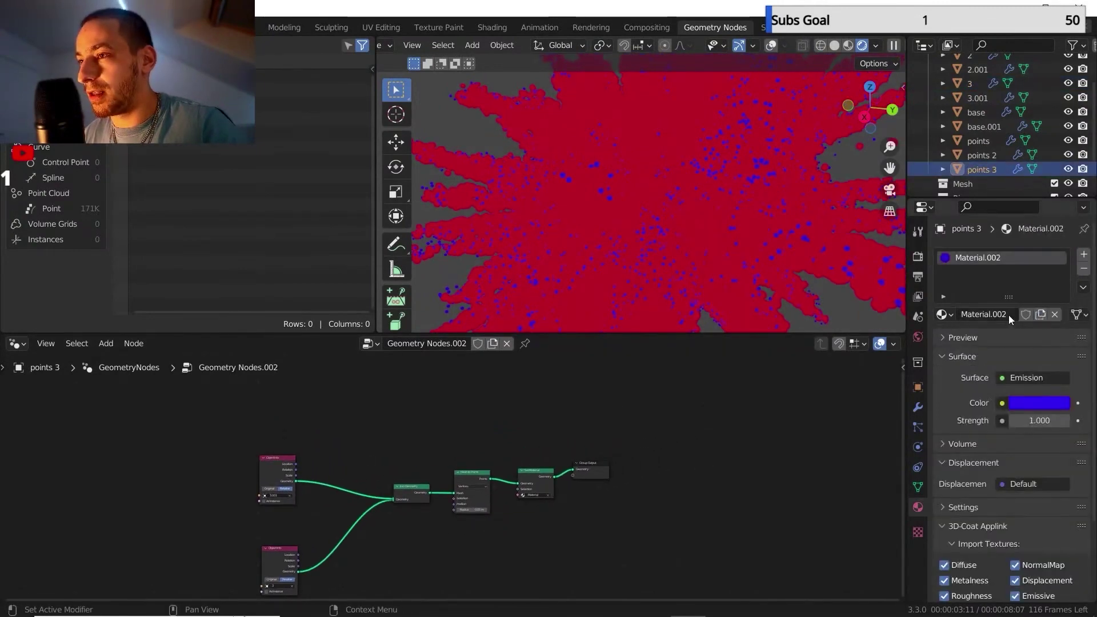
click(1026, 400)
drag(1012, 339, 974, 338)
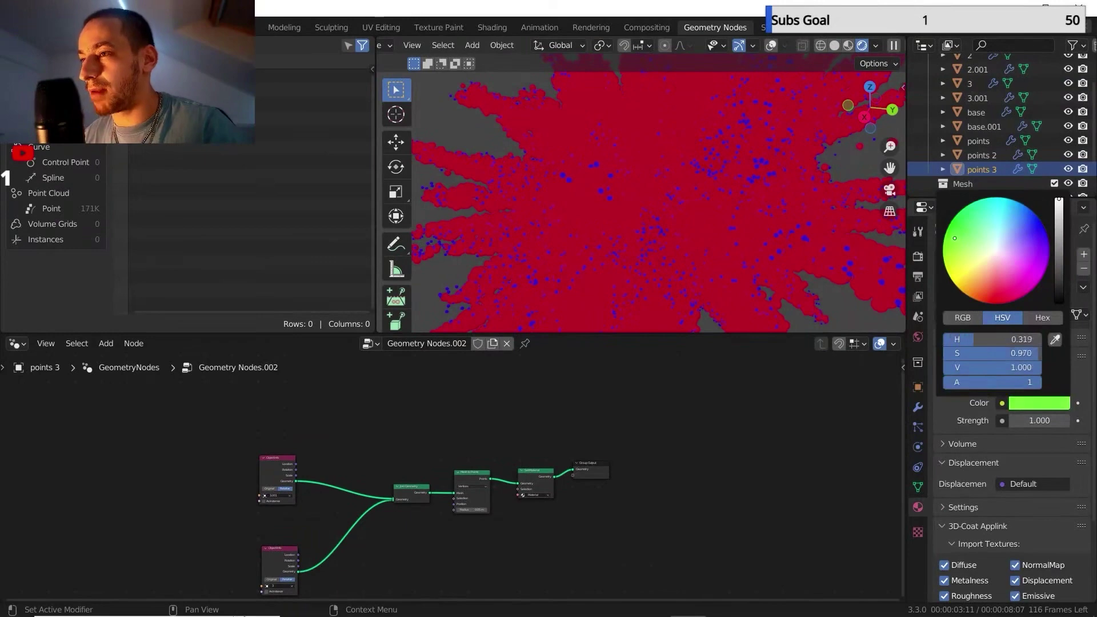
Choose Material.002 in the Set Material node of points 3 and set the Mesh to Points radius to 0.01 m.
scroll(557, 480, up, 1)
click(553, 499)
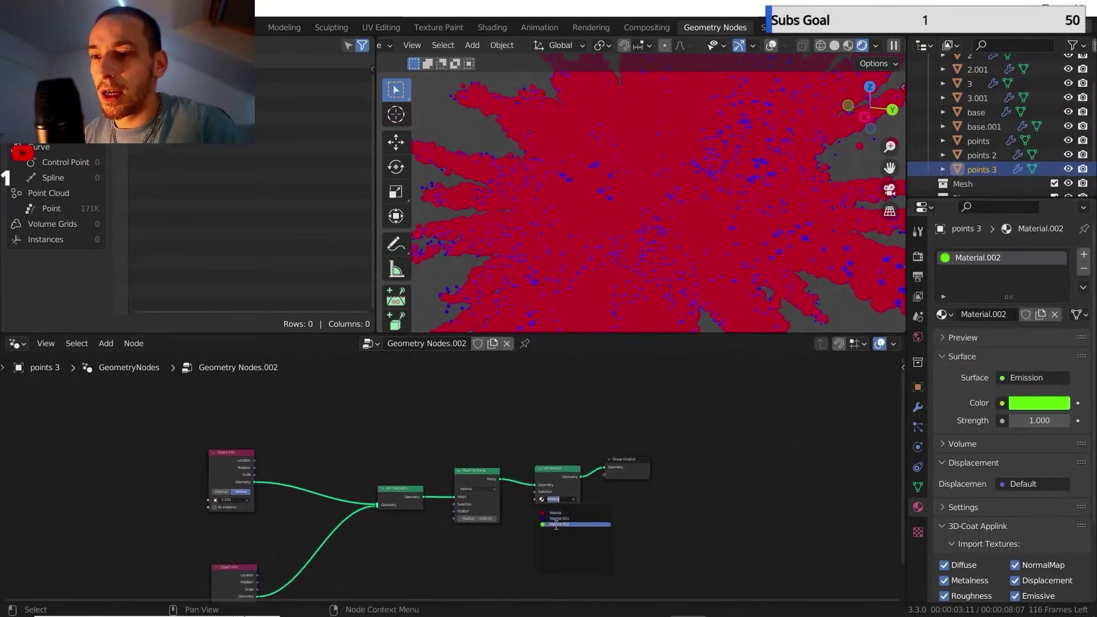
click(555, 524)
double_click(451, 502)
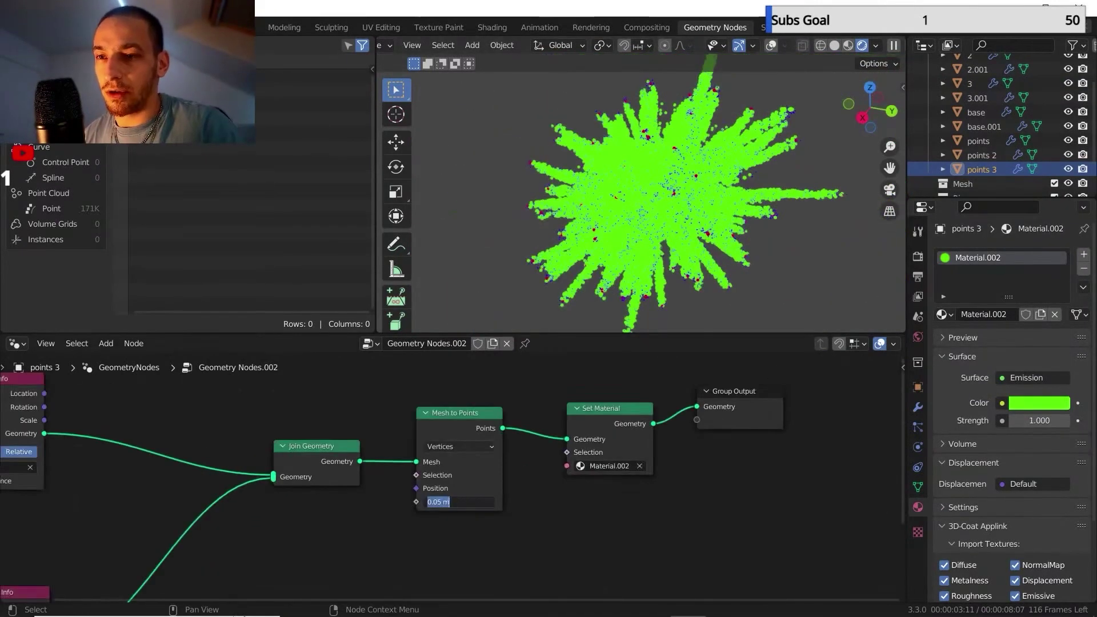
text(0.01)
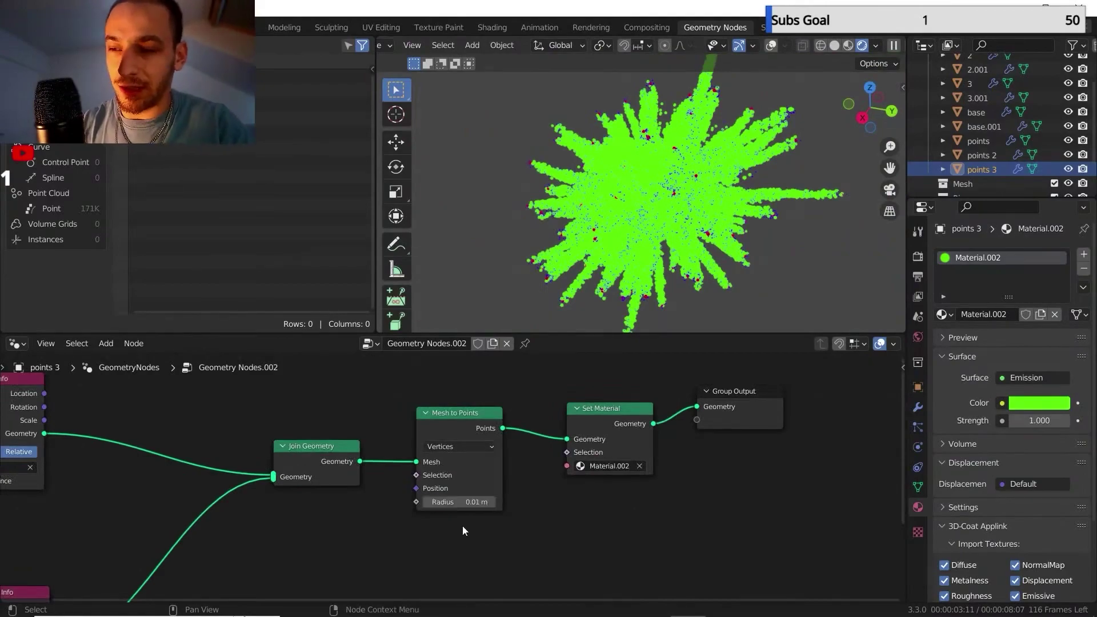
Examine the combined particle burst from several angles and distances, including its rendered colors.
scroll(644, 185, up, 4)
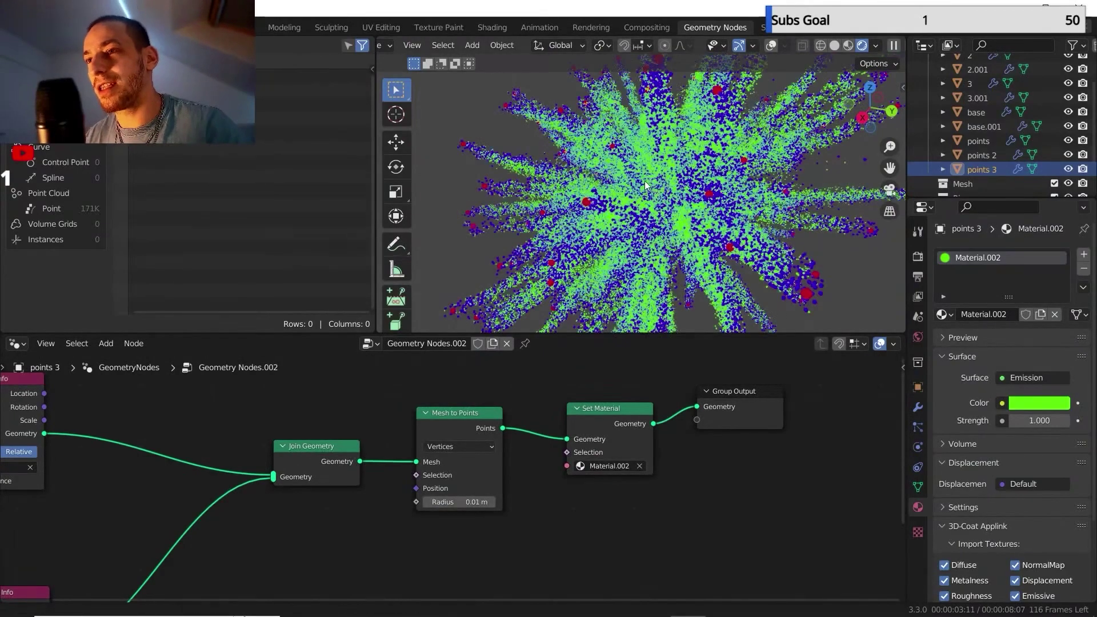
mouse_move(645, 185)
middle_down()
mouse_move(619, 168)
mouse_move(634, 190)
middle_up()
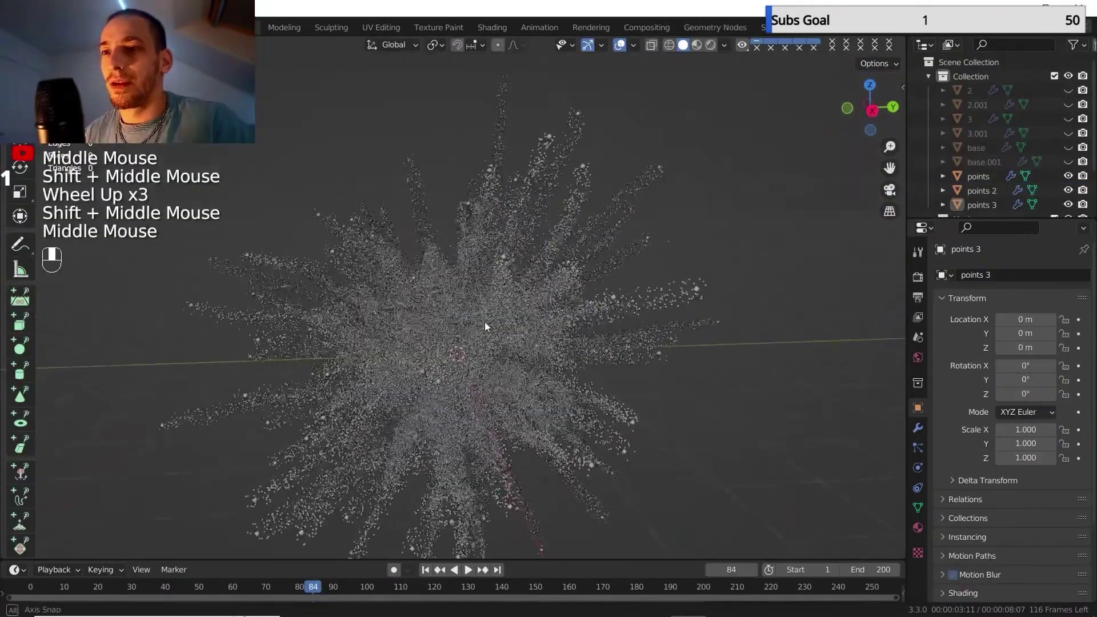
shift+middle_drag(484, 327, 501, 301)
scroll(522, 259, up, 2)
shift+middle_drag(523, 259, 400, 222)
scroll(461, 354, up, 3)
scroll(400, 223, down, 2)
middle_drag(400, 223, 514, 293)
scroll(491, 257, down, 3)
mouse_move(514, 292)
shift+middle_down()
mouse_move(504, 347)
mouse_move(503, 277)
shift+middle_up()
scroll(505, 347, down, 1)
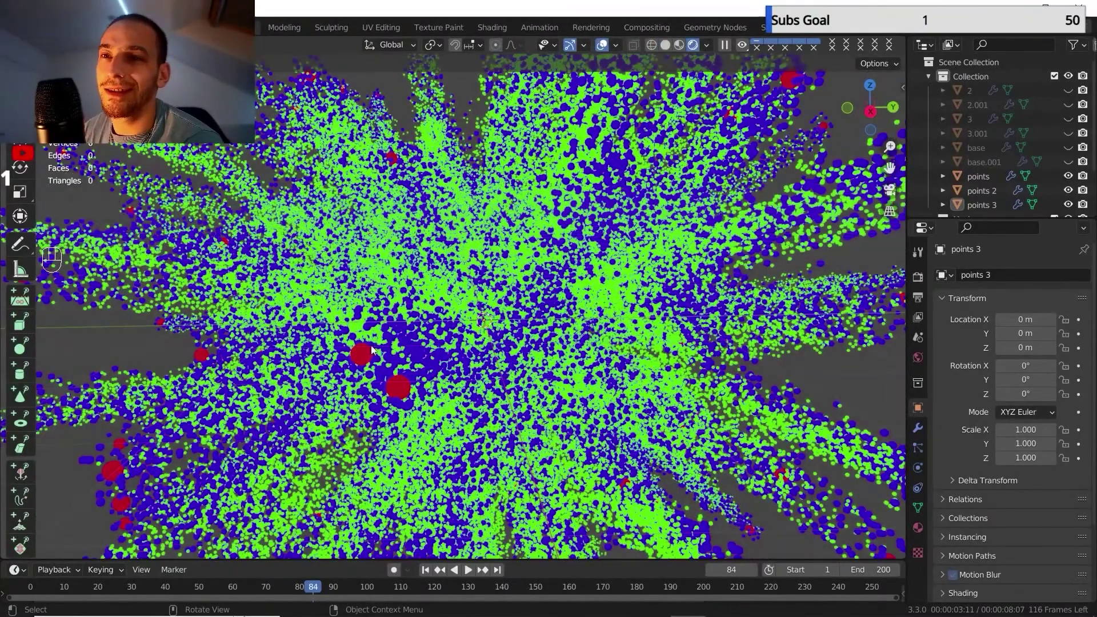
Switch to the Shading workspace with a rendered viewport and select the points object to show its material nodes.
click(492, 27)
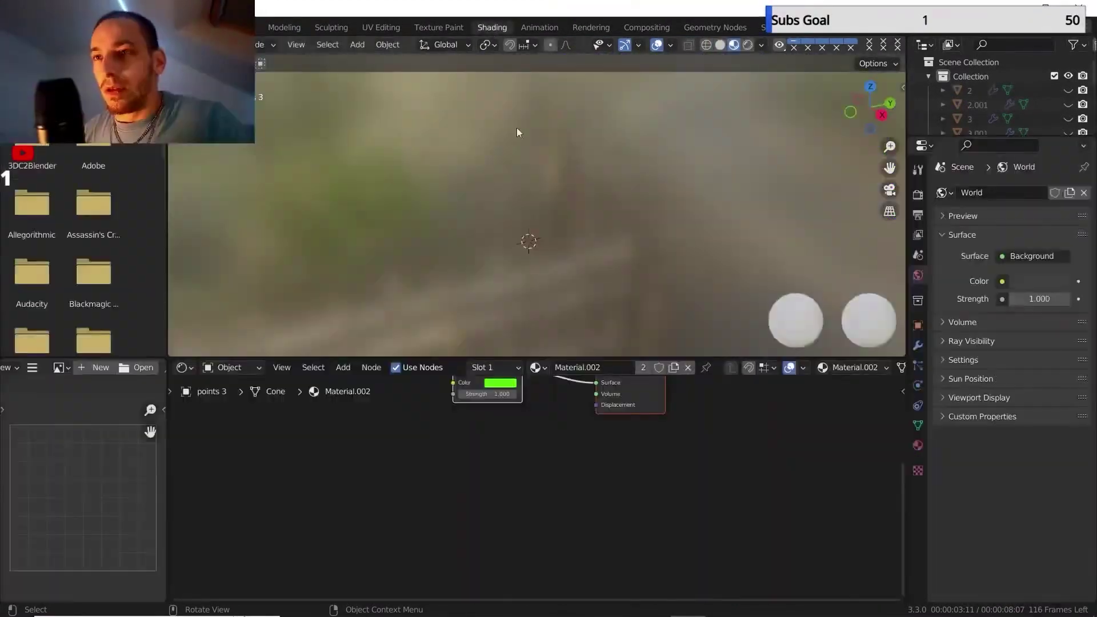
click(747, 46)
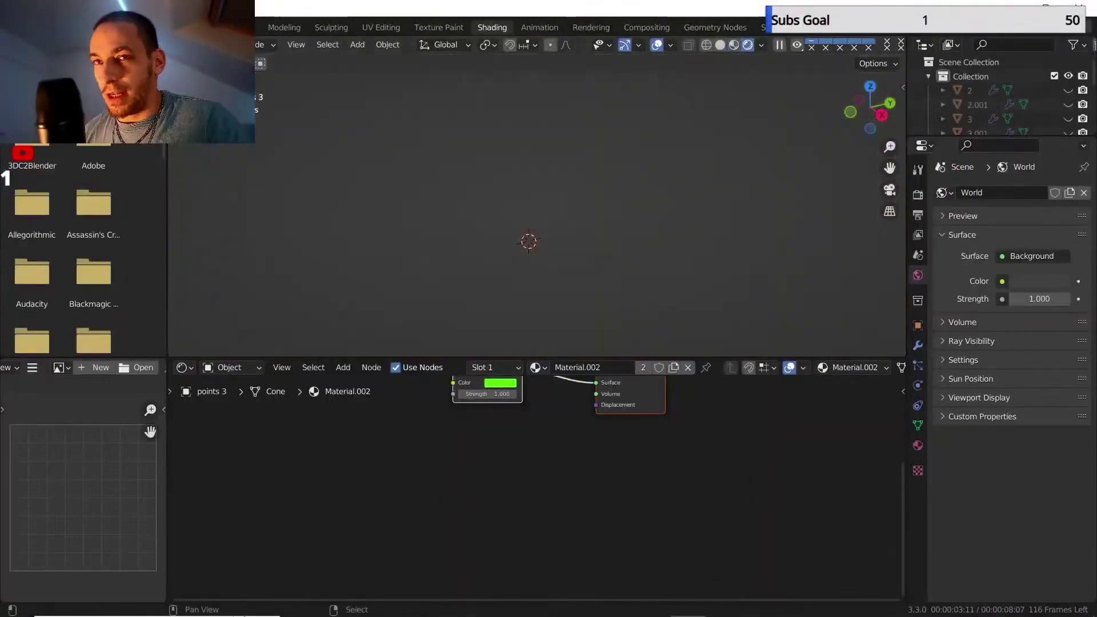
click(27, 27)
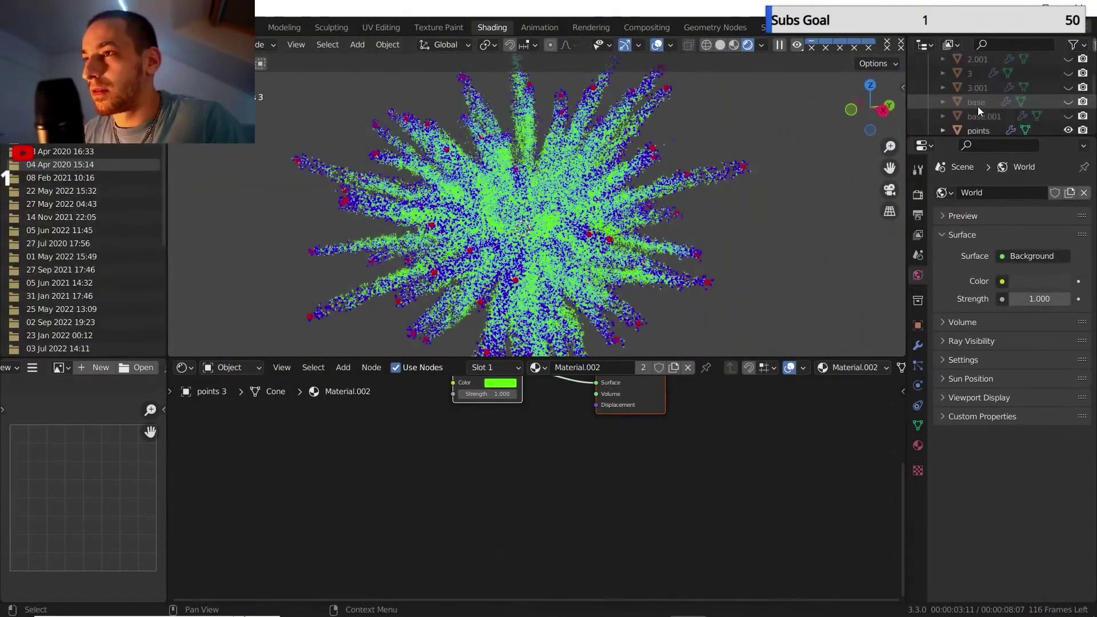
scroll(978, 106, down, 3)
click(977, 104)
scroll(977, 104, down, 2)
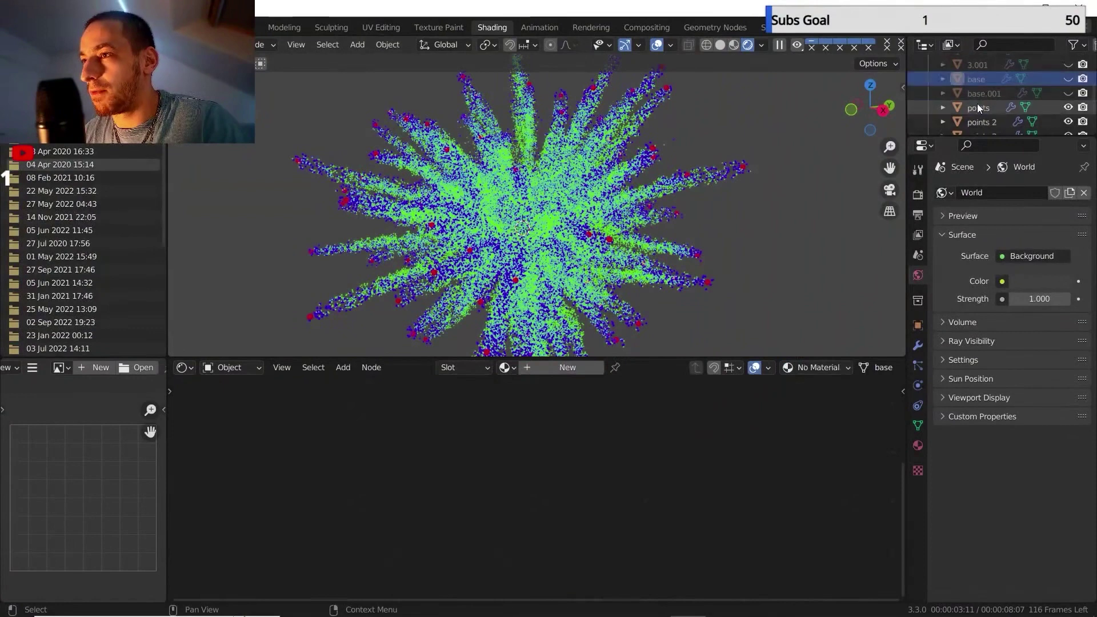
click(977, 106)
scroll(626, 511, up, 3)
scroll(625, 511, down, 1)
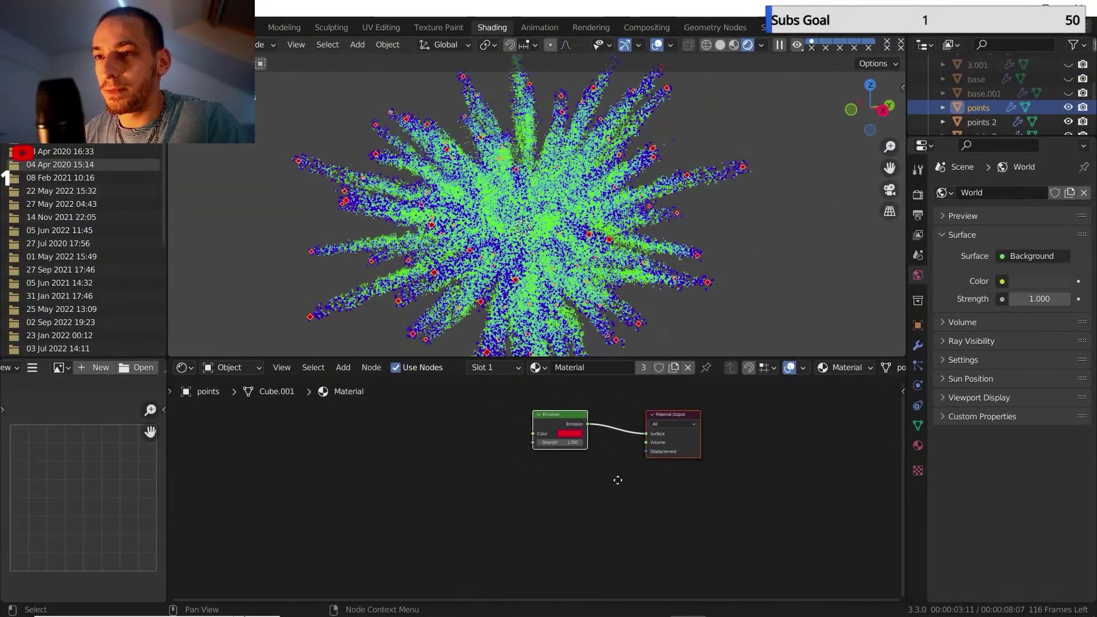
Hide points 2 and points 3 and turn off the viewport overlays so only the points object shows.
scroll(1040, 128, down, 2)
click(1069, 99)
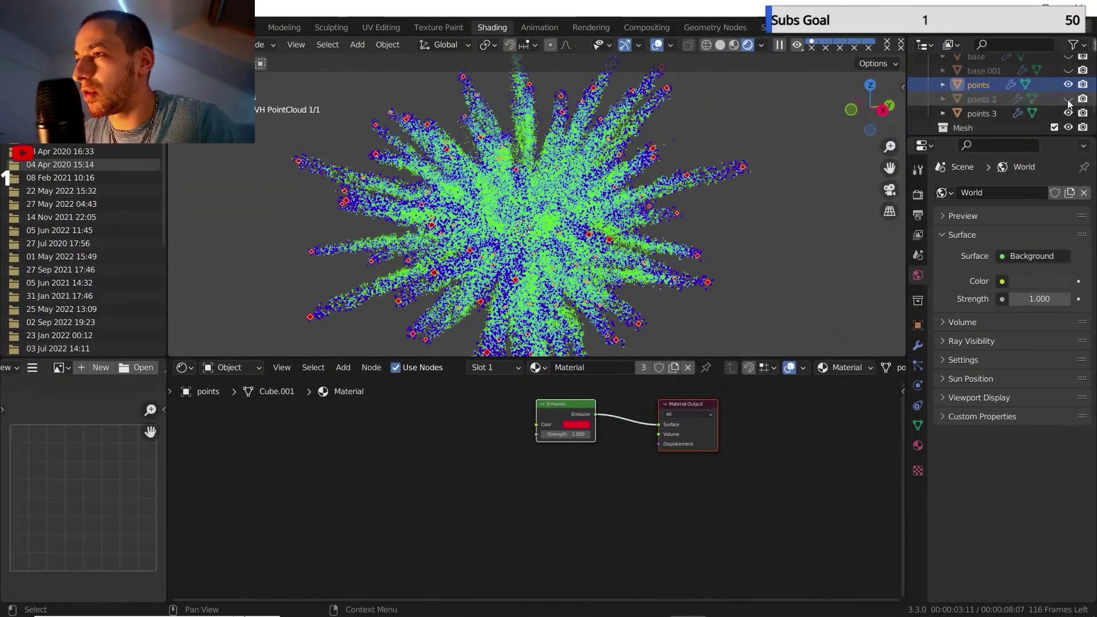
click(1069, 113)
click(658, 45)
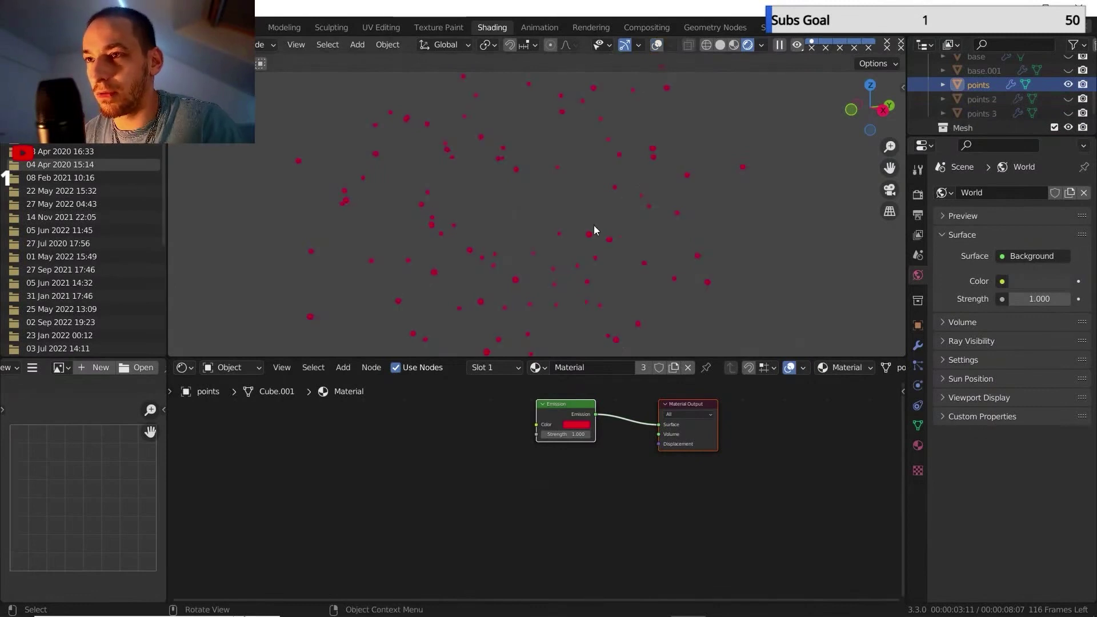
scroll(594, 226, down, 3)
middle_drag(592, 224, 595, 206)
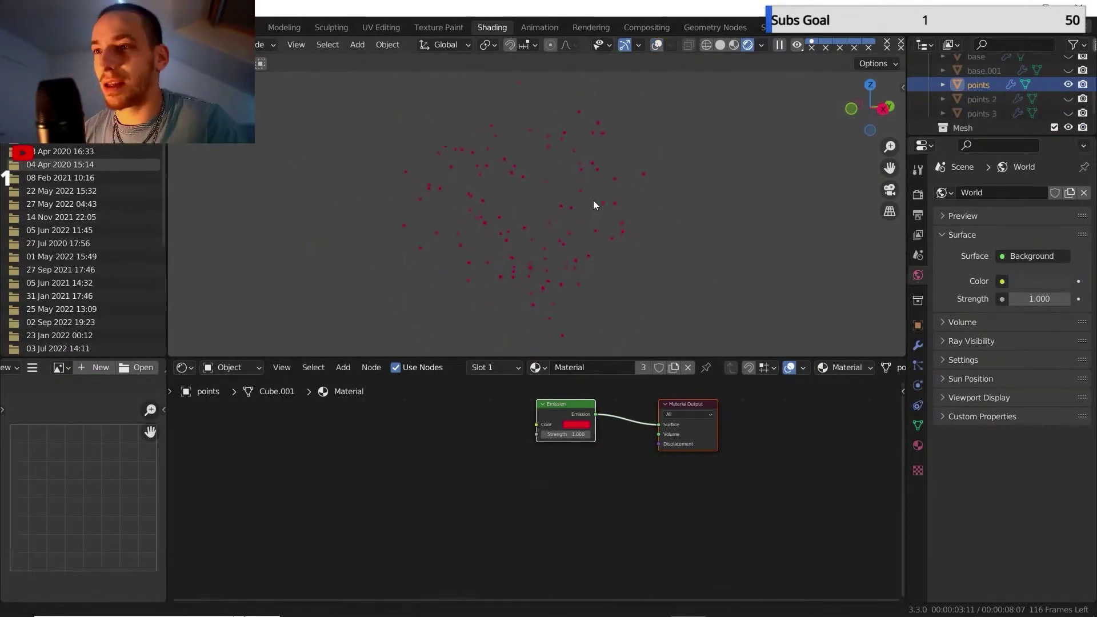
Add a Texture Coordinate node to the points material and preview its Object output on the surface.
middle_drag(450, 520, 514, 519)
key(shift+a)
mouse_move(342, 457)
click(461, 401)
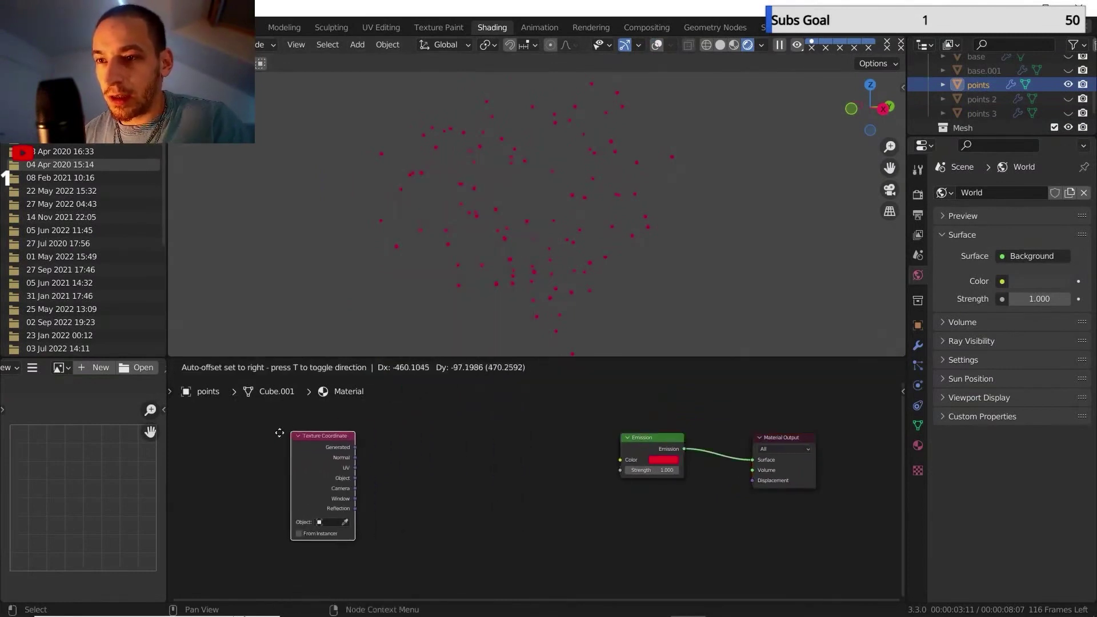
click(269, 435)
ctrl+shift+click(300, 447)
ctrl+shift+click(300, 447)
ctrl+shift+click(300, 447)
ctrl+shift+click(301, 447)
scroll(421, 206, up, 1)
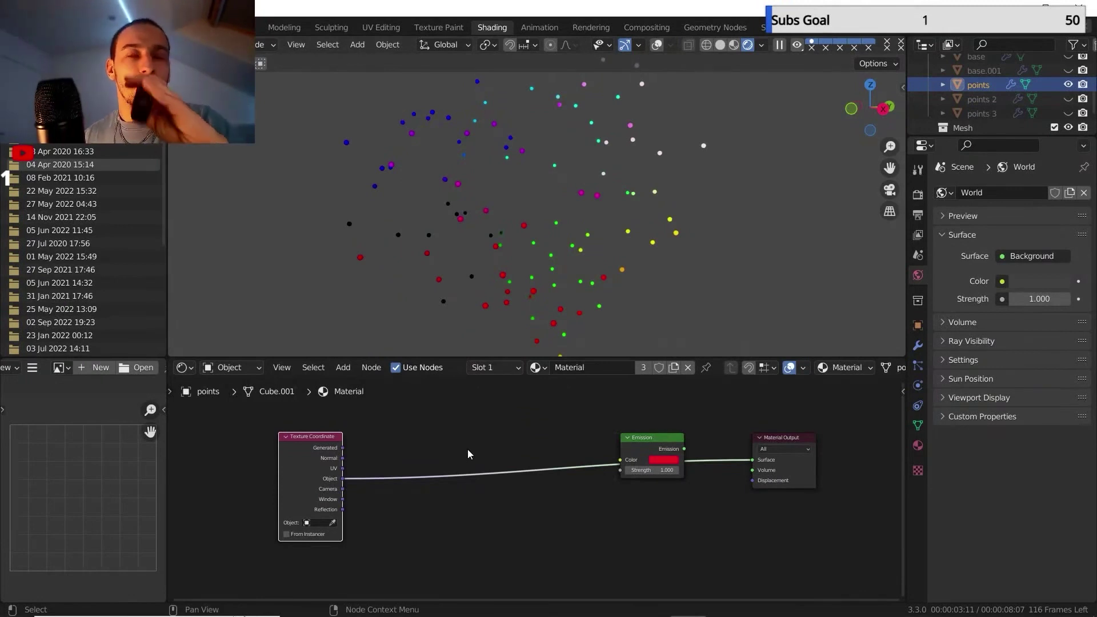
Insert a Vector Math node after the Object coordinate output and set its operation to Length.
key(shift+a)
mouse_move(437, 507)
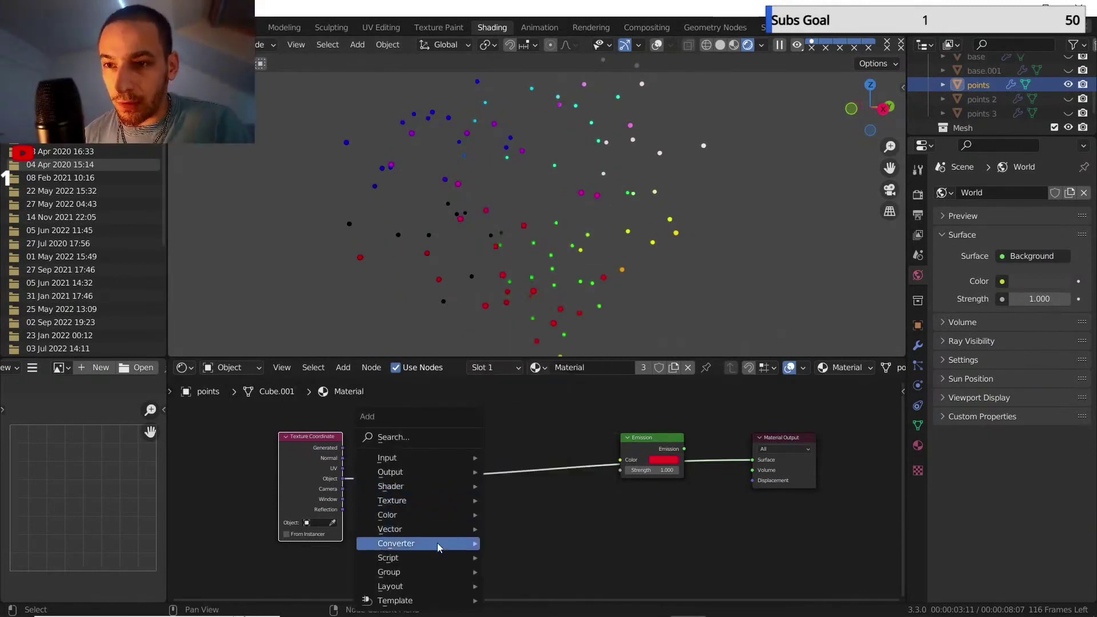
mouse_move(442, 545)
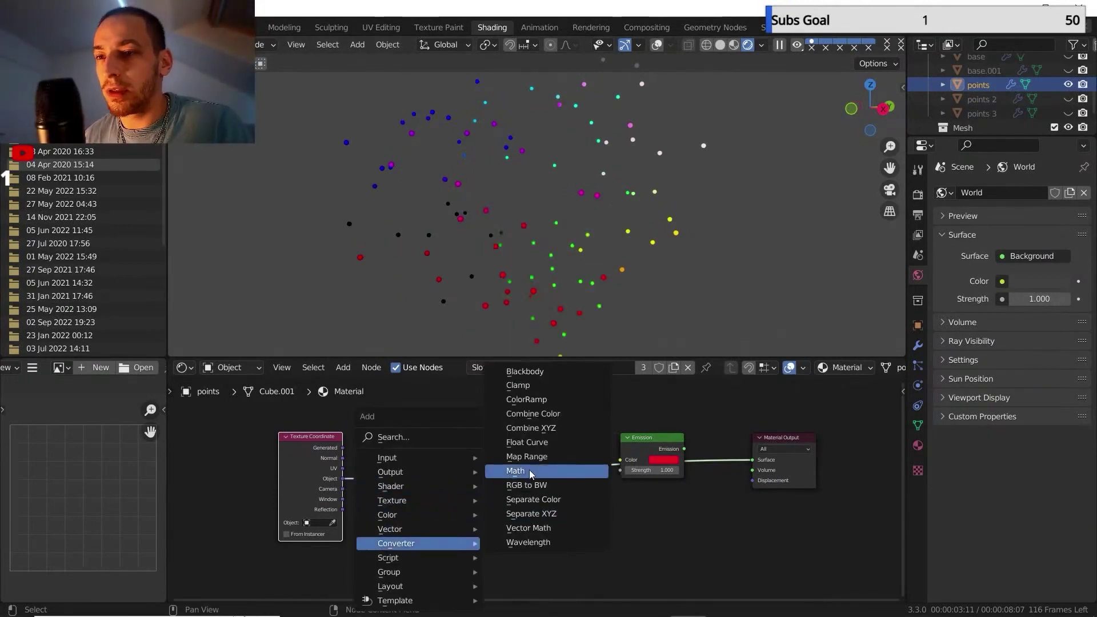
click(529, 528)
click(349, 424)
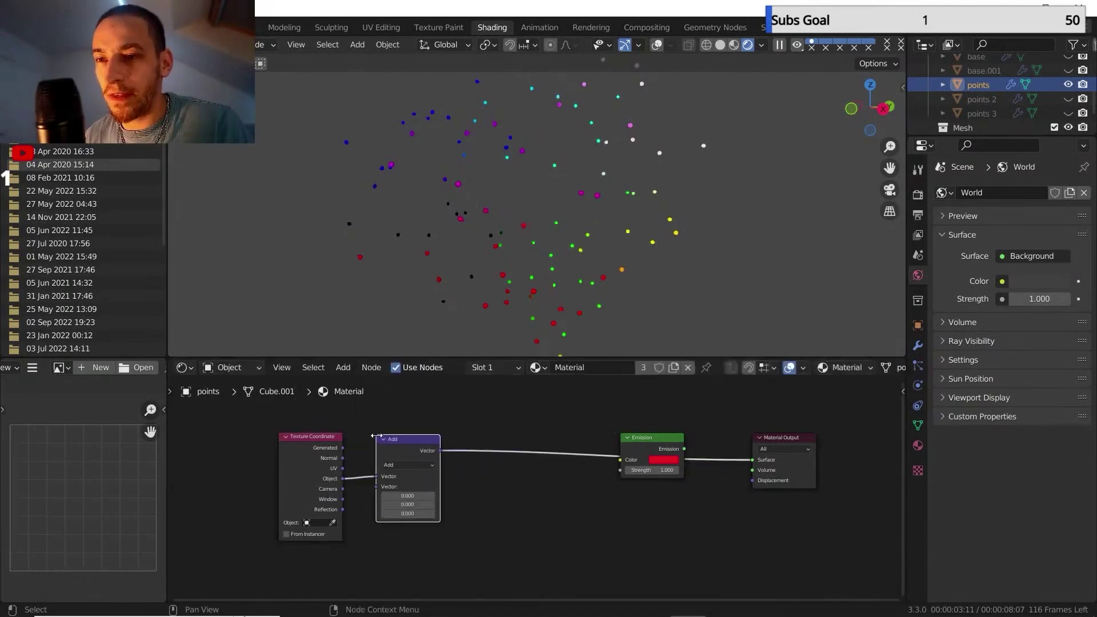
click(410, 465)
click(409, 327)
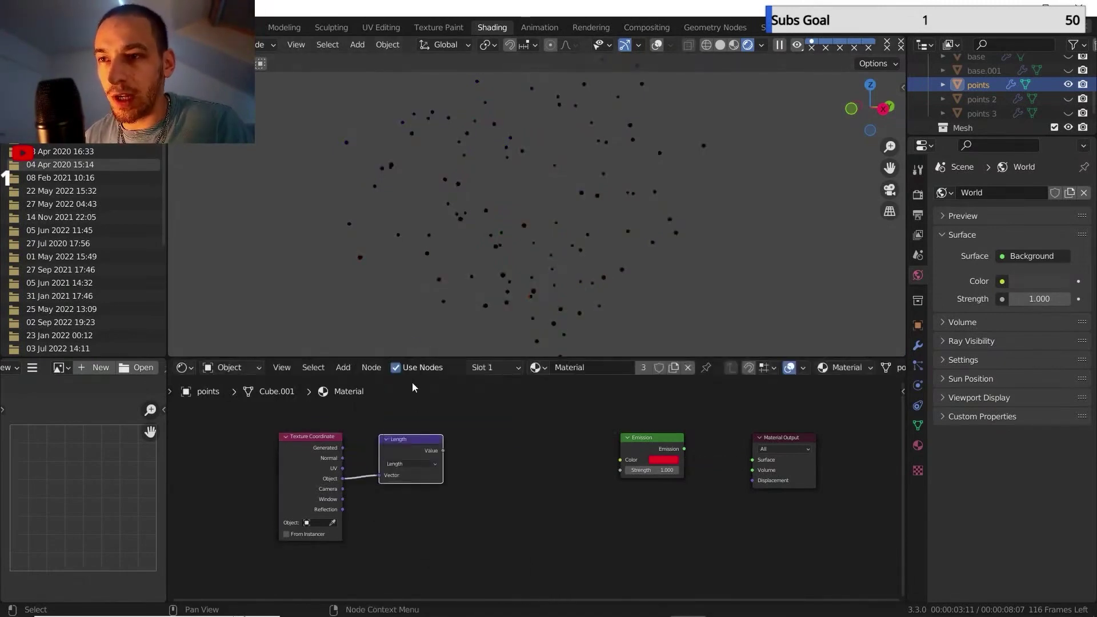
Add a ColorRamp node, feed the Length value into its Fac input and preview its color on the surface.
key(shift+a)
mouse_move(507, 462)
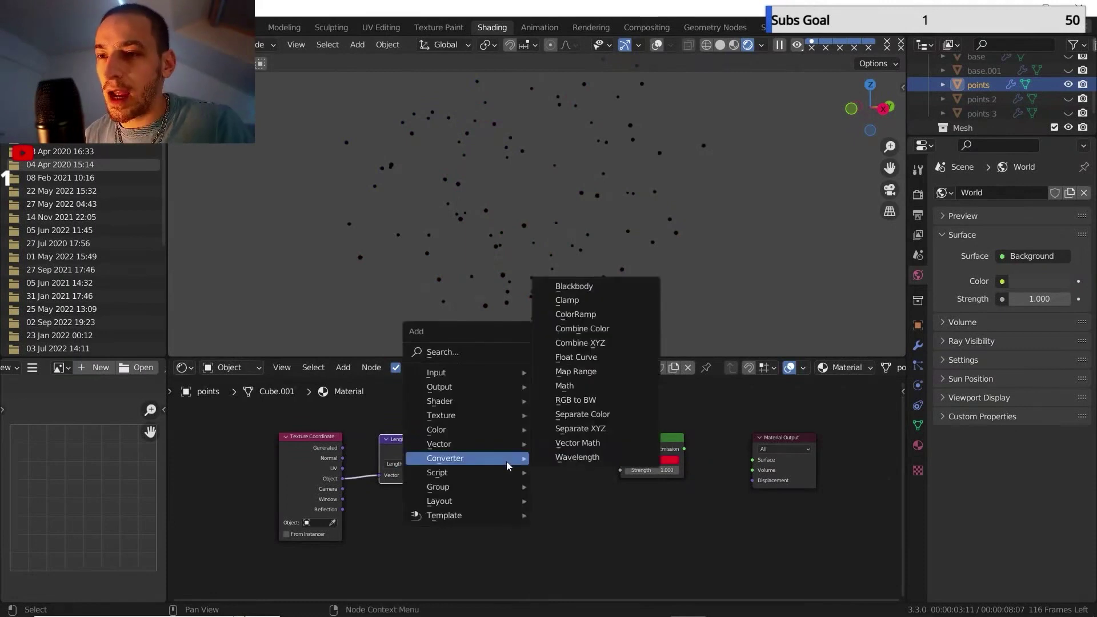
click(575, 316)
click(456, 433)
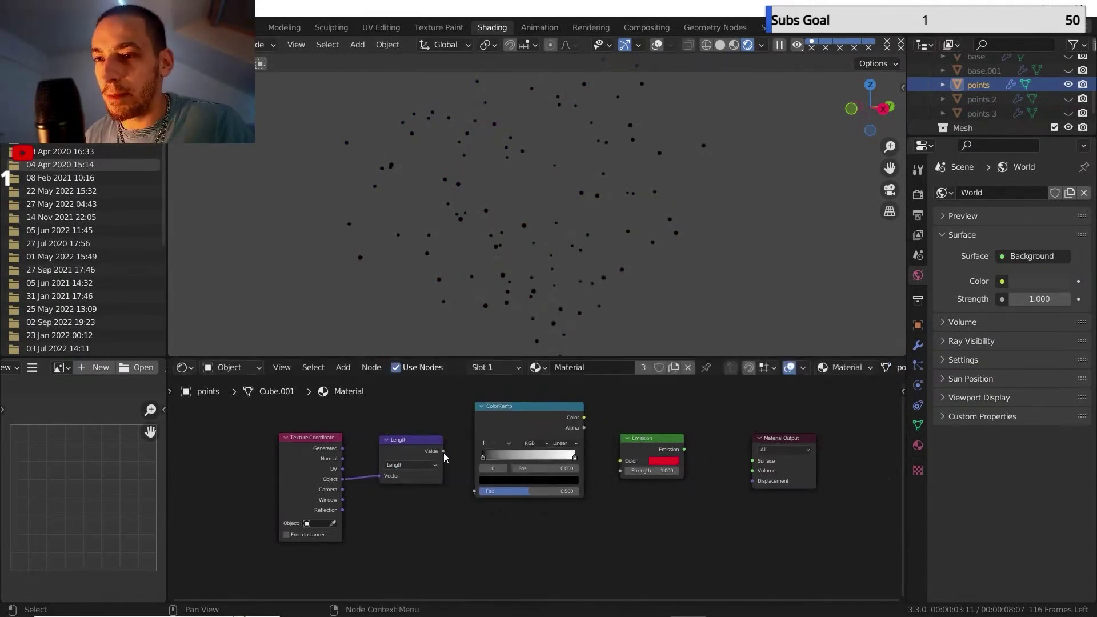
drag(443, 452, 475, 491)
ctrl+shift+click(501, 418)
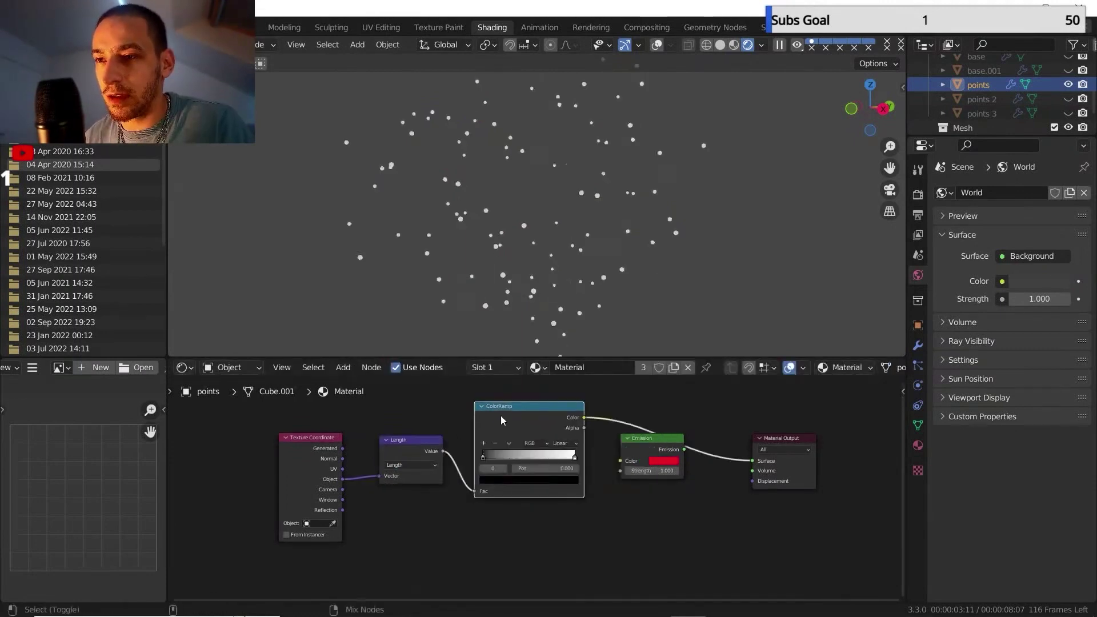
Insert a Math node set to Divide between the Length and ColorRamp nodes and set its divisor to 32.8.
drag(324, 450, 234, 449)
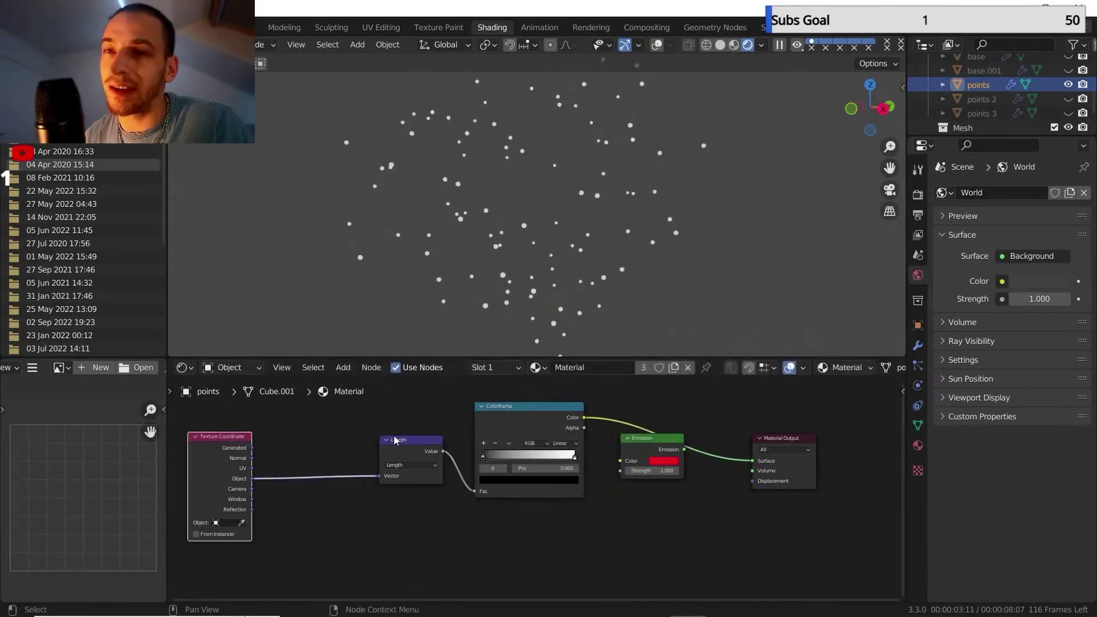
drag(395, 440, 307, 443)
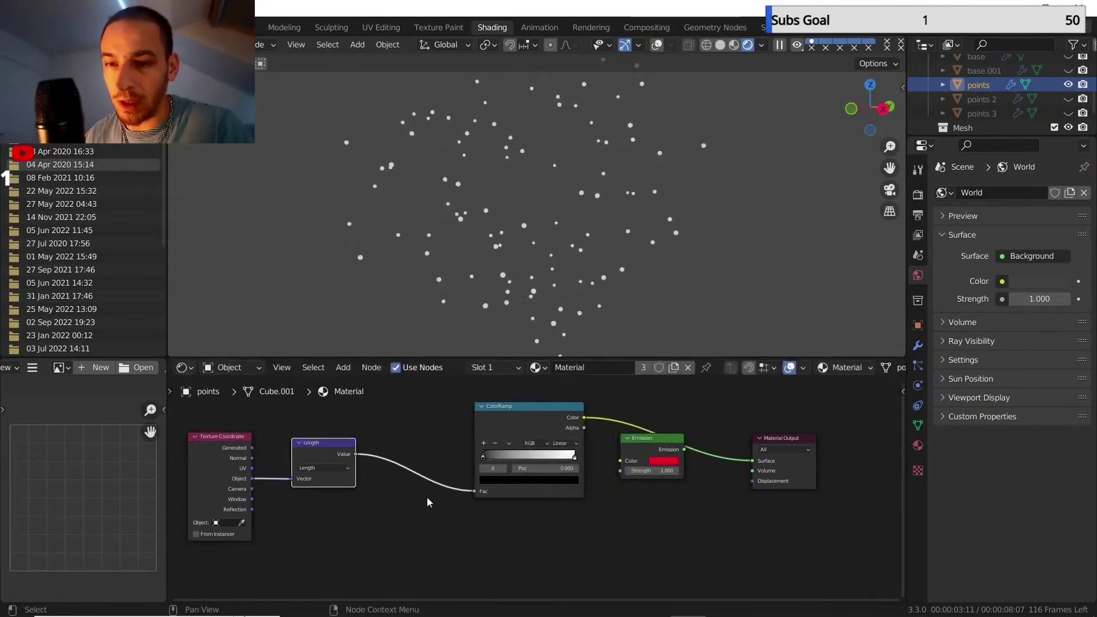
key(shift+a)
mouse_move(424, 498)
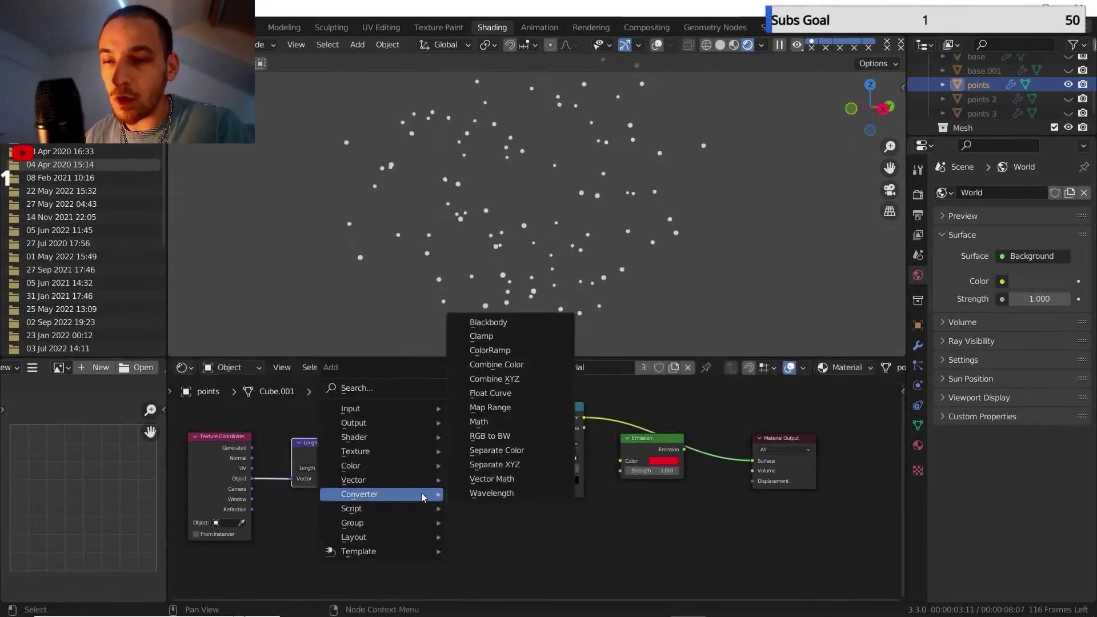
click(478, 421)
click(428, 447)
click(427, 457)
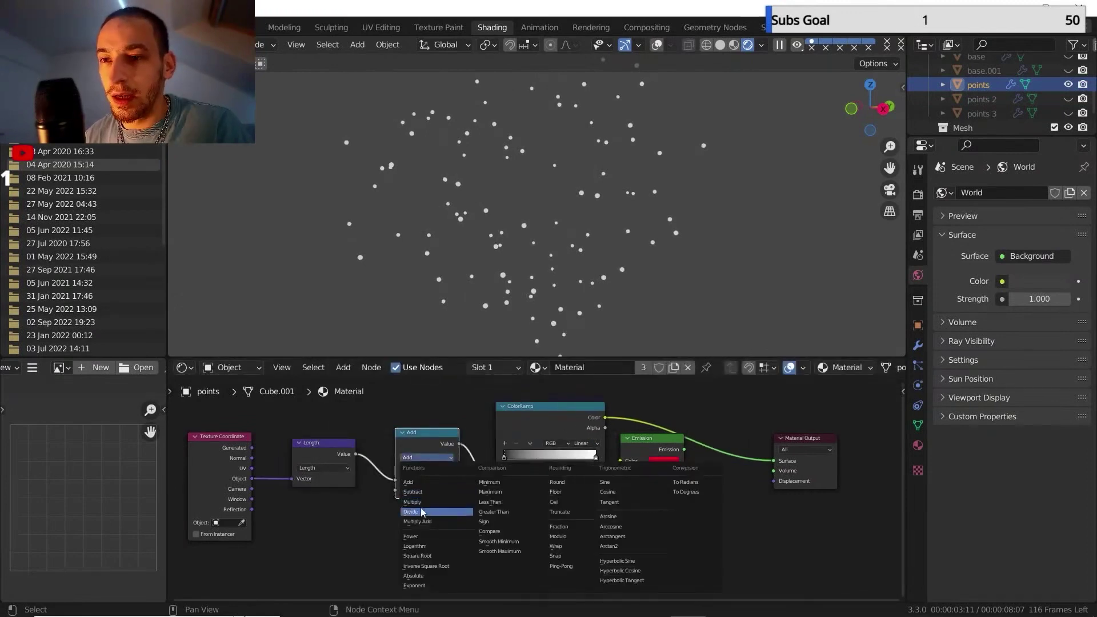
click(423, 512)
drag(653, 449, 686, 468)
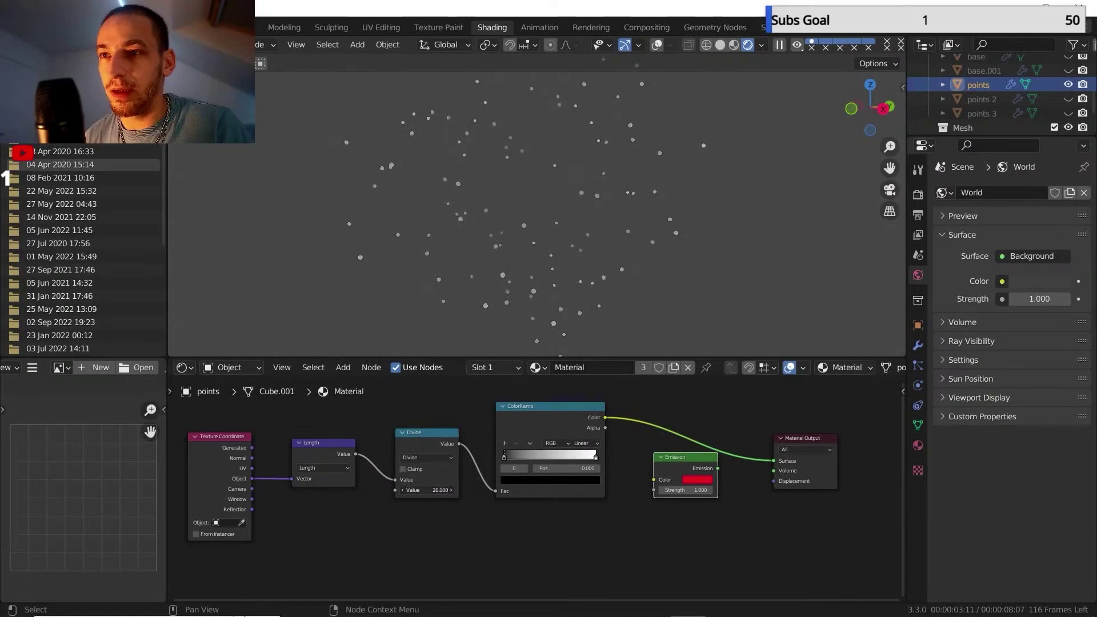
drag(427, 490, 441, 491)
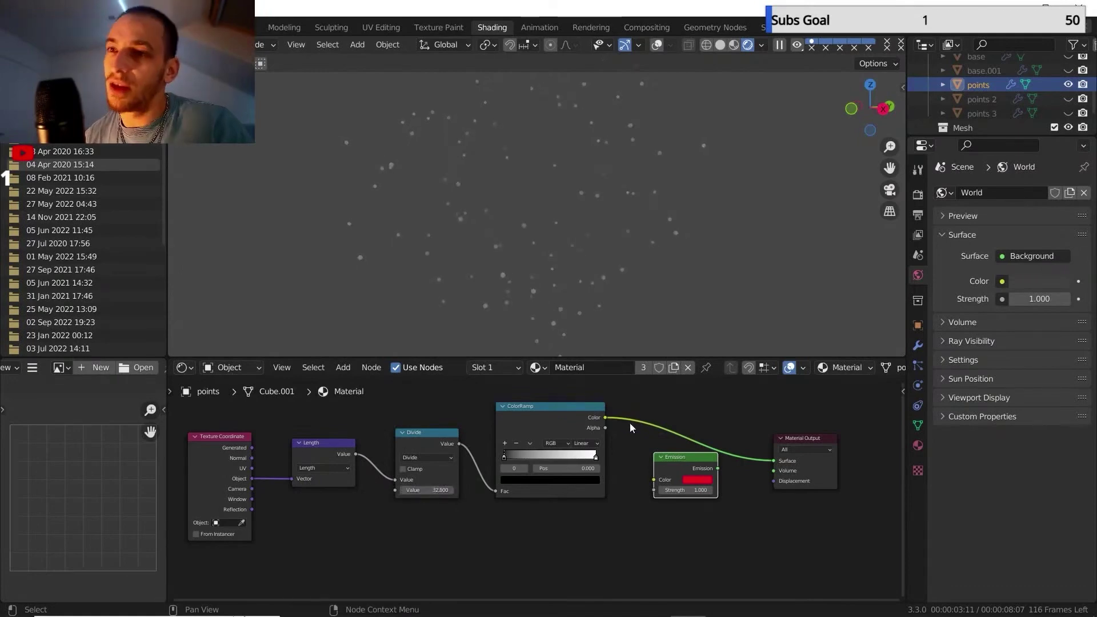
Feed the ColorRamp color into the Emission node's Color and route the Emission to the Material Output surface.
middle_drag(626, 426, 594, 432)
drag(573, 423, 623, 486)
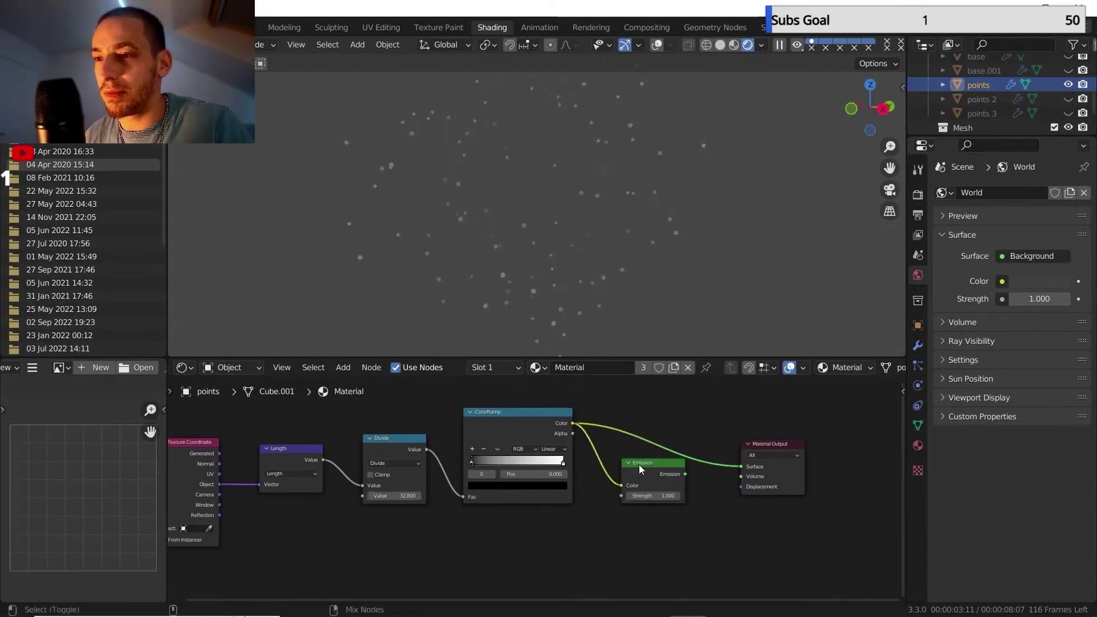
ctrl+shift+click(639, 466)
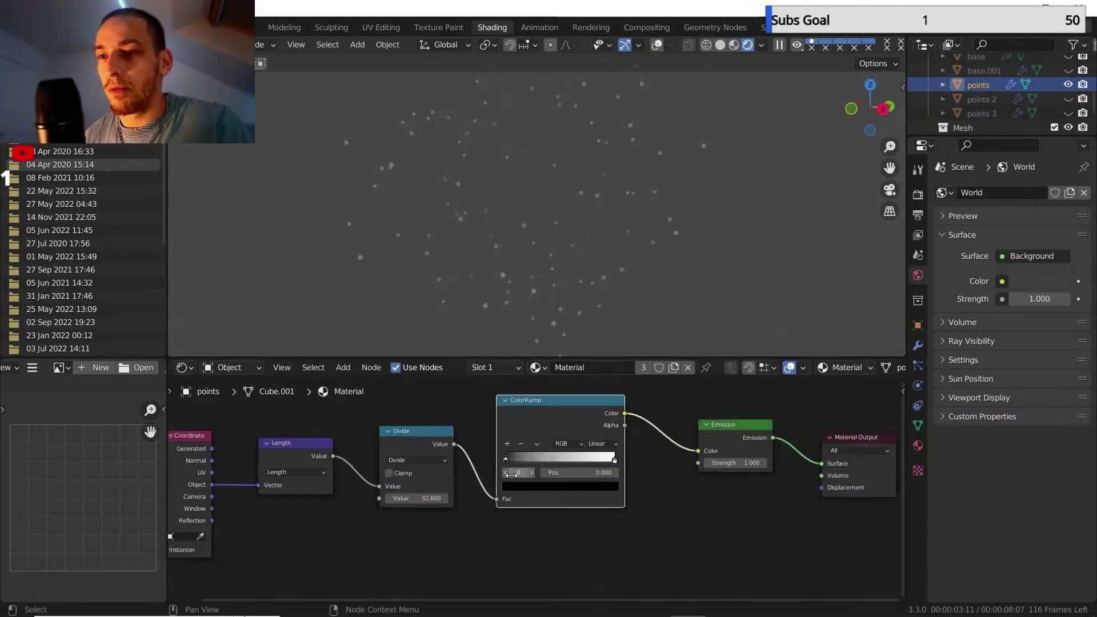
Color the ramp from bright green at the first stop to blue at the last, and set the Divide value to 8.5.
click(518, 491)
drag(592, 386, 593, 334)
click(518, 345)
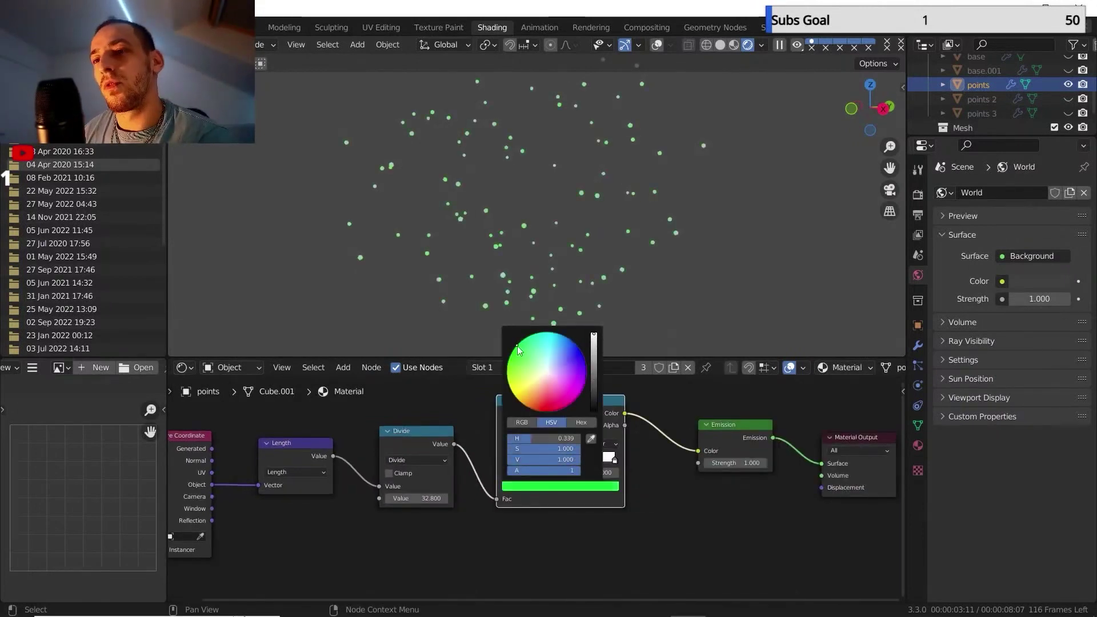
click(612, 461)
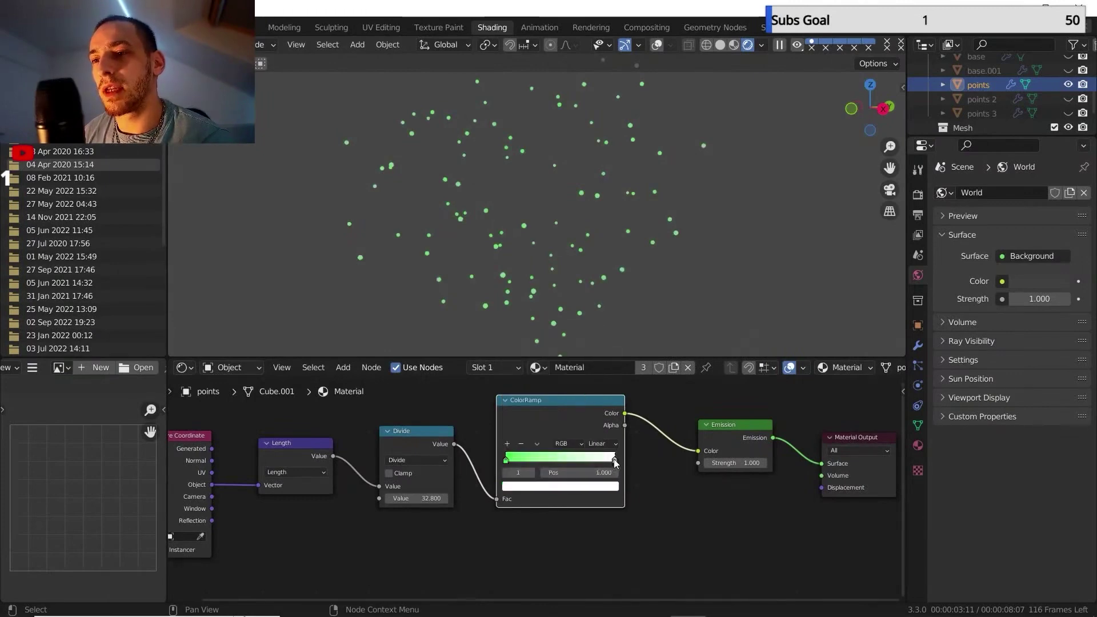
click(607, 486)
click(549, 342)
click(552, 332)
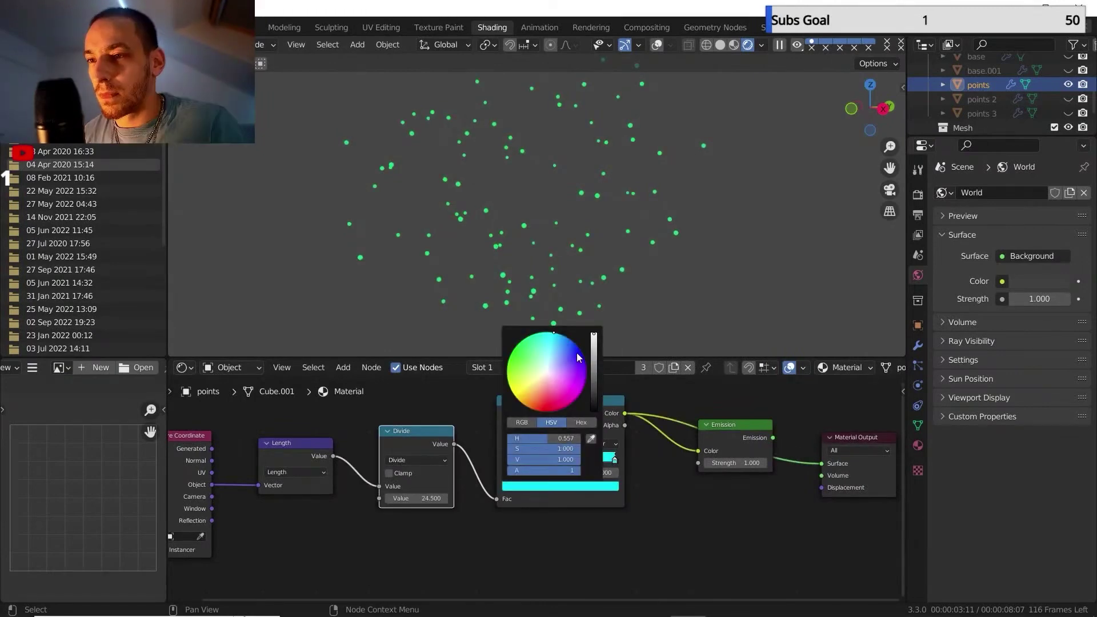
drag(578, 355, 571, 346)
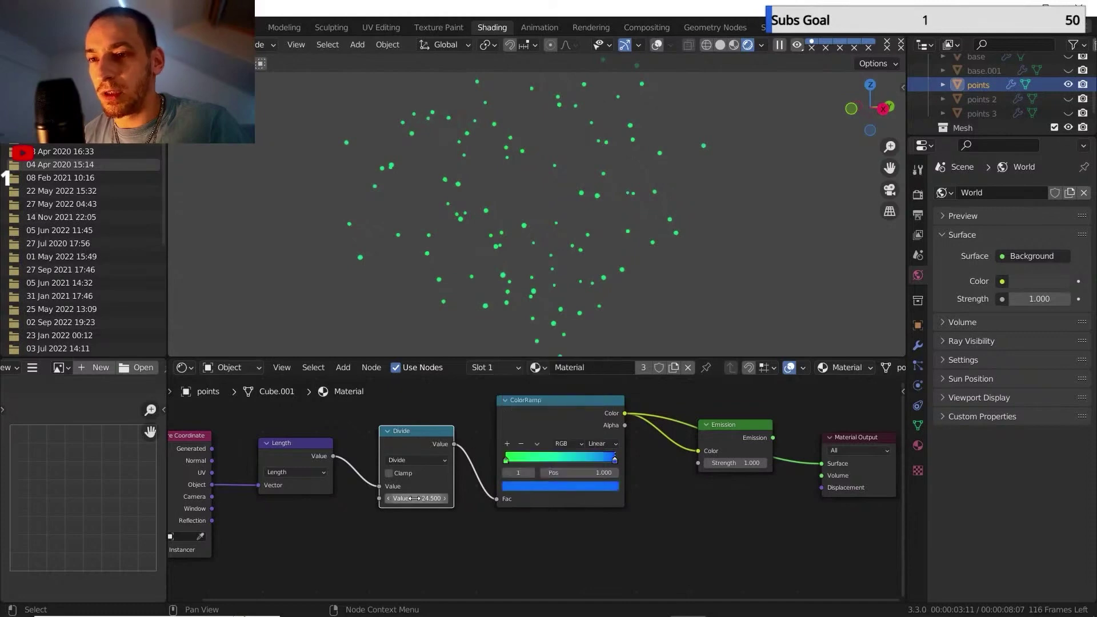
drag(414, 498, 323, 499)
Add a Point Info node below the color chain and preview its Random output on the surface.
scroll(560, 492, down, 3)
scroll(641, 461, down, 1)
middle_drag(642, 462, 607, 424)
scroll(616, 432, down, 1)
scroll(613, 430, up, 1)
middle_drag(596, 473, 620, 457)
scroll(620, 457, down, 1)
key(shift+a)
mouse_move(465, 512)
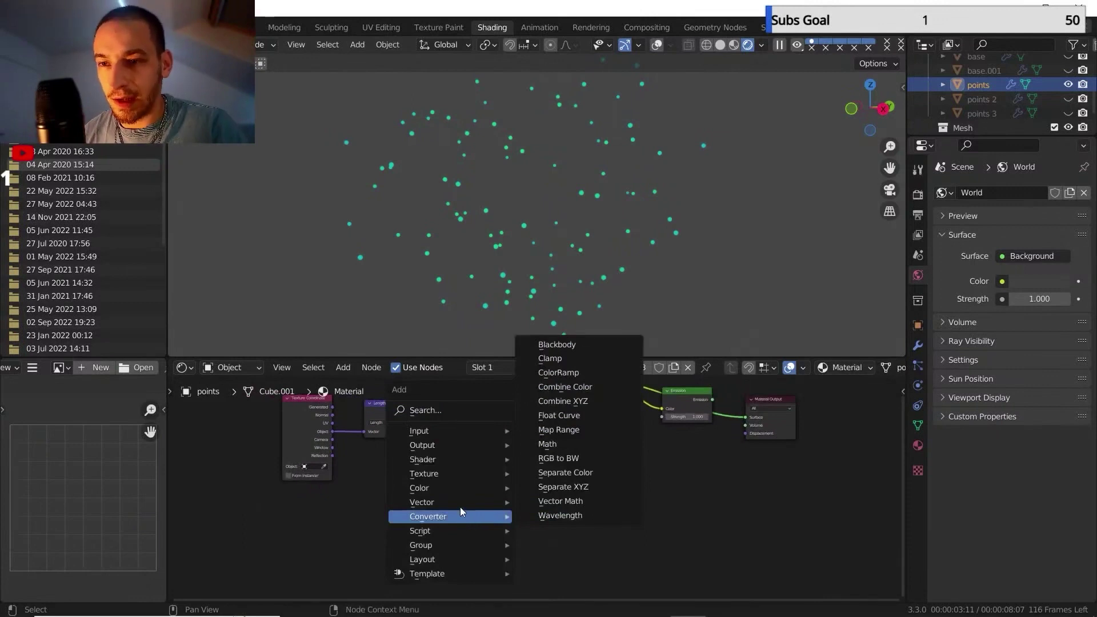
mouse_move(448, 430)
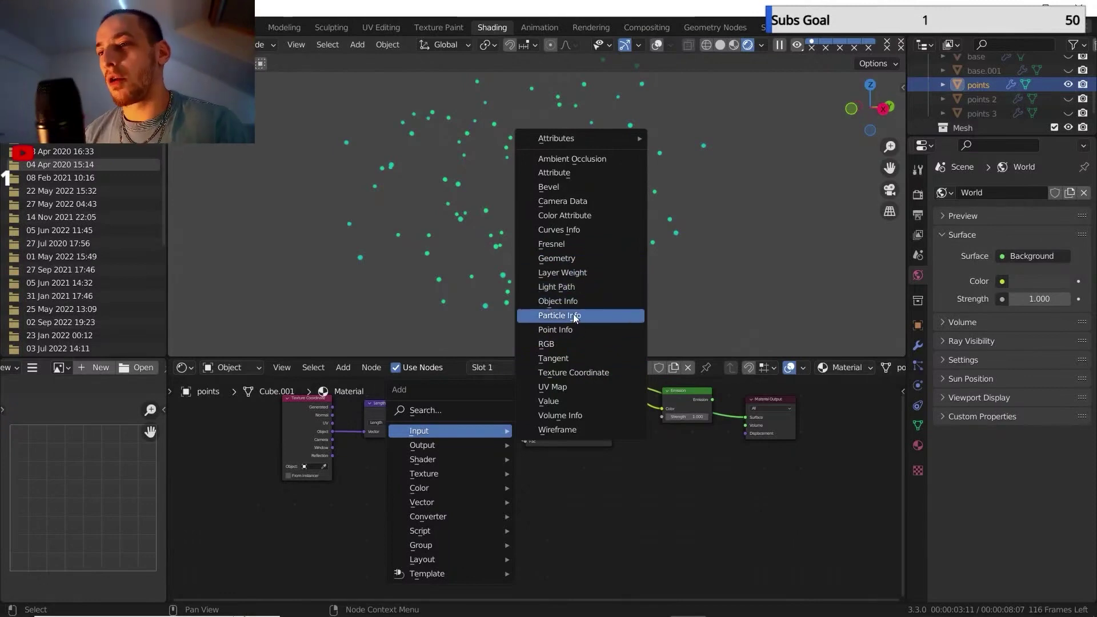
click(563, 330)
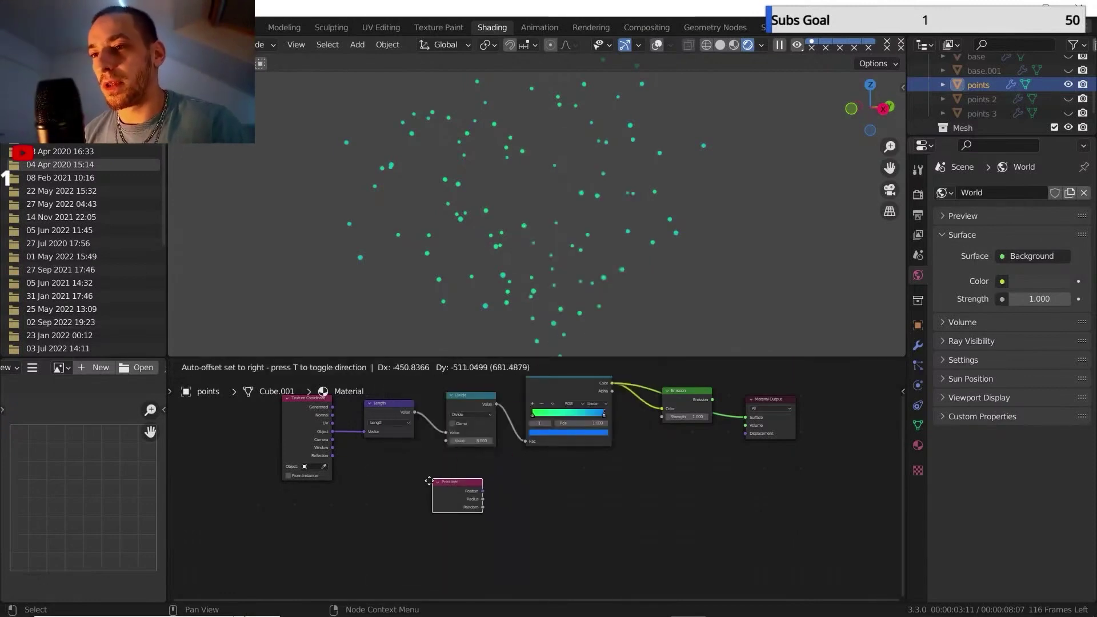
click(394, 492)
ctrl+shift+click(406, 495)
ctrl+shift+click(412, 496)
ctrl+shift+click(412, 495)
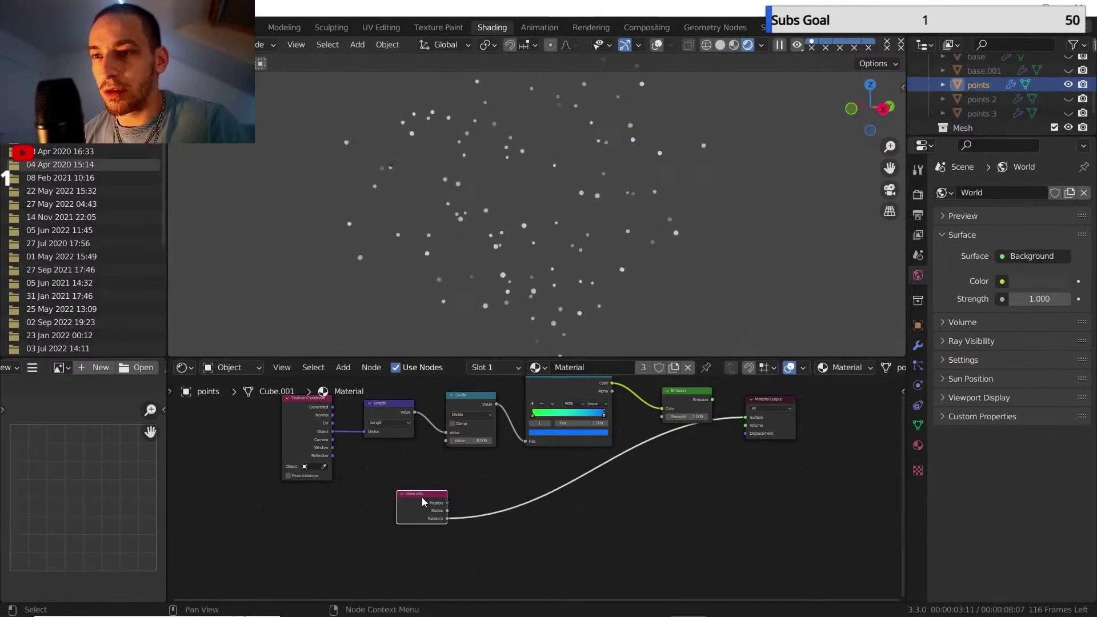
scroll(422, 497, up, 2)
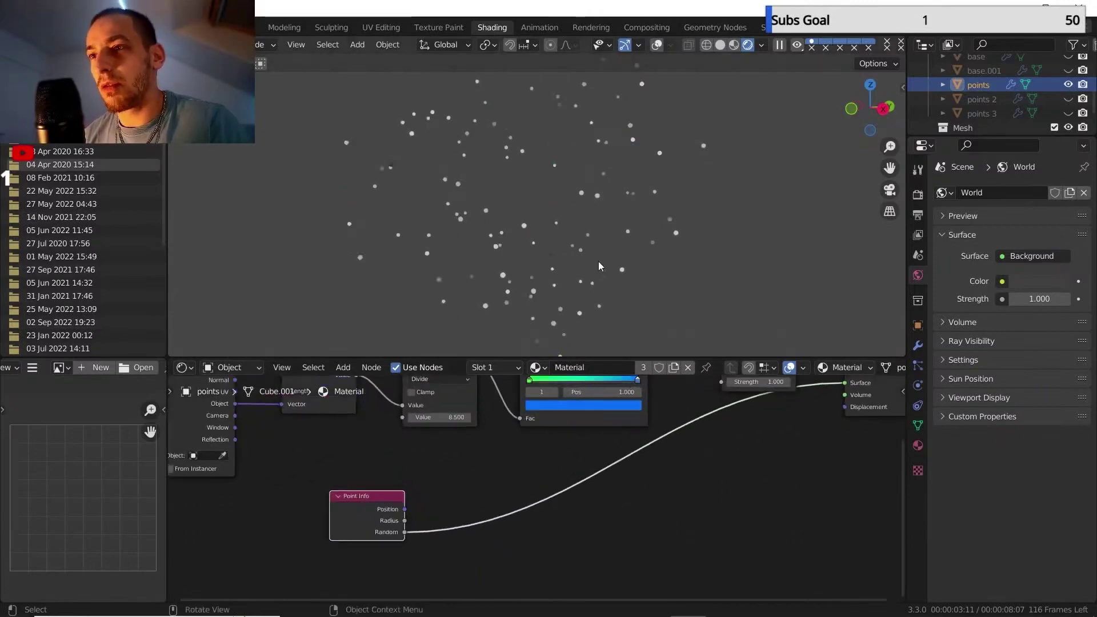
scroll(574, 454, down, 2)
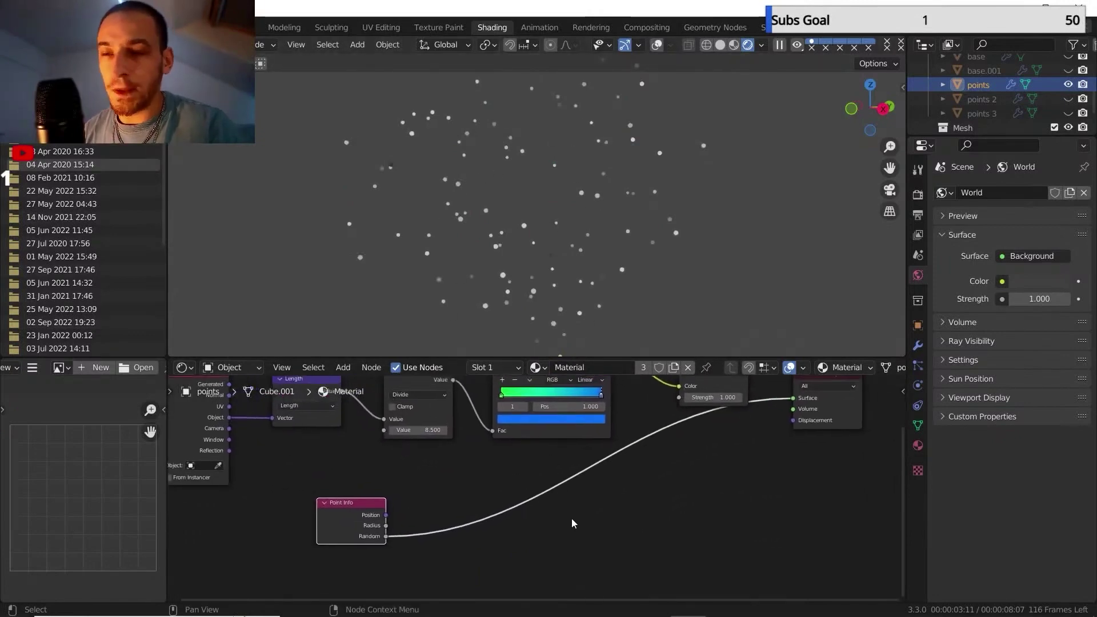
Connect Point Info's Random output to the Emission Strength and route the Emission back to the surface output.
middle_drag(570, 512, 552, 523)
drag(367, 547, 690, 409)
ctrl+shift+click(680, 394)
middle_drag(610, 474, 639, 463)
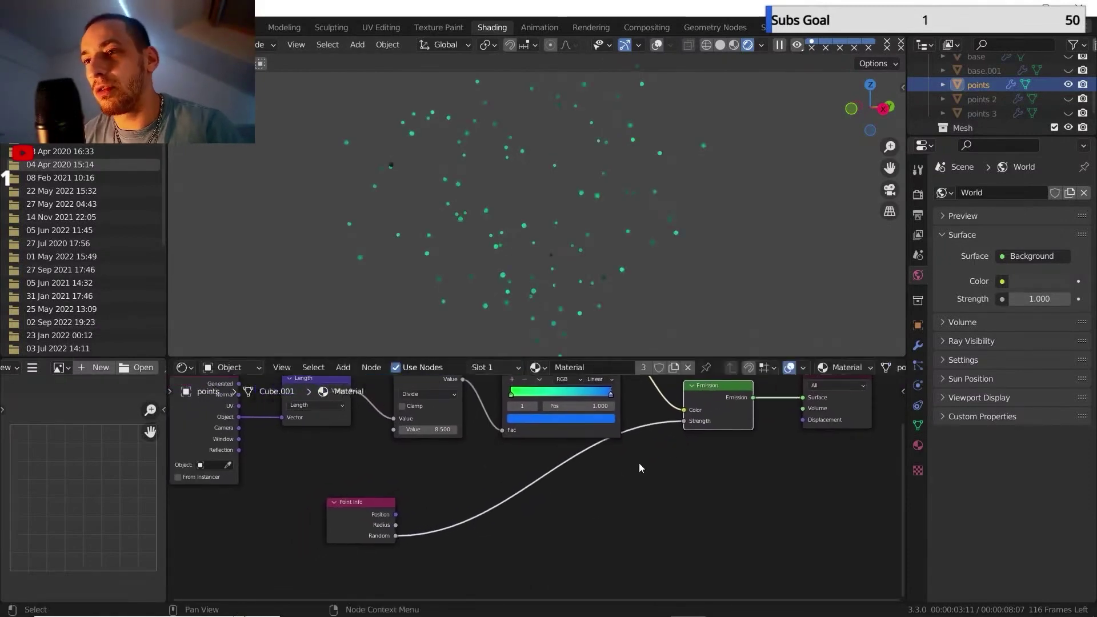
Insert a Math node between Point Info's Random output and Emission Strength, set to Multiply with a value of 2.
key(shift+a)
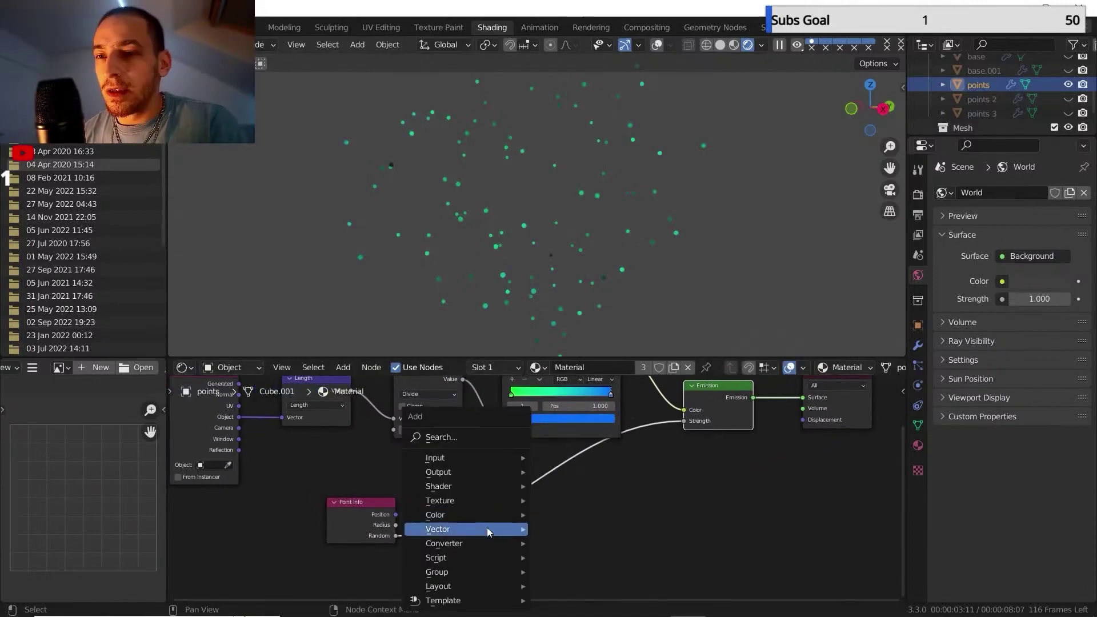
mouse_move(457, 543)
click(593, 472)
click(471, 484)
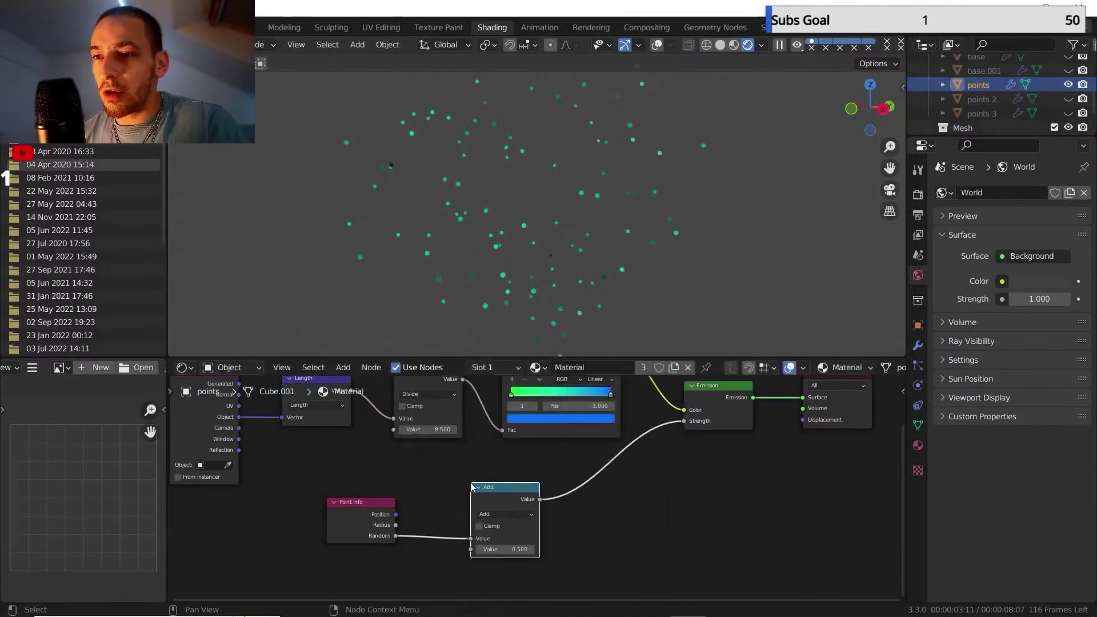
click(496, 515)
click(495, 416)
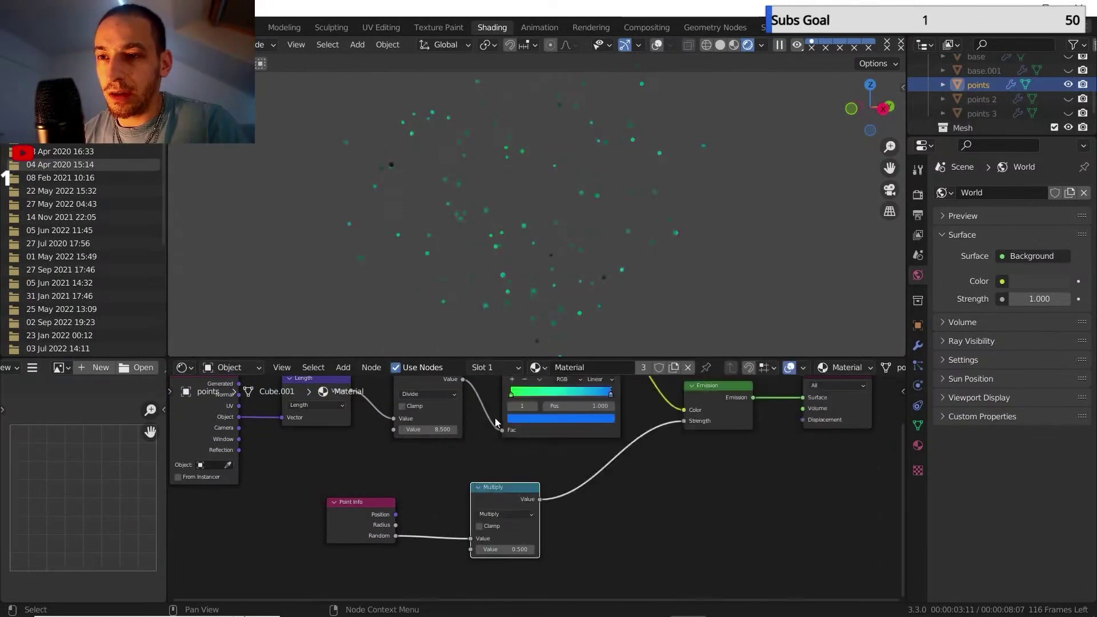
double_click(502, 547)
text(2)
key(Return)
Unhide points 2 and paste into its material copies of the color ramp and random strength nodes from the points material.
scroll(538, 482, down, 2)
middle_drag(549, 466, 523, 470)
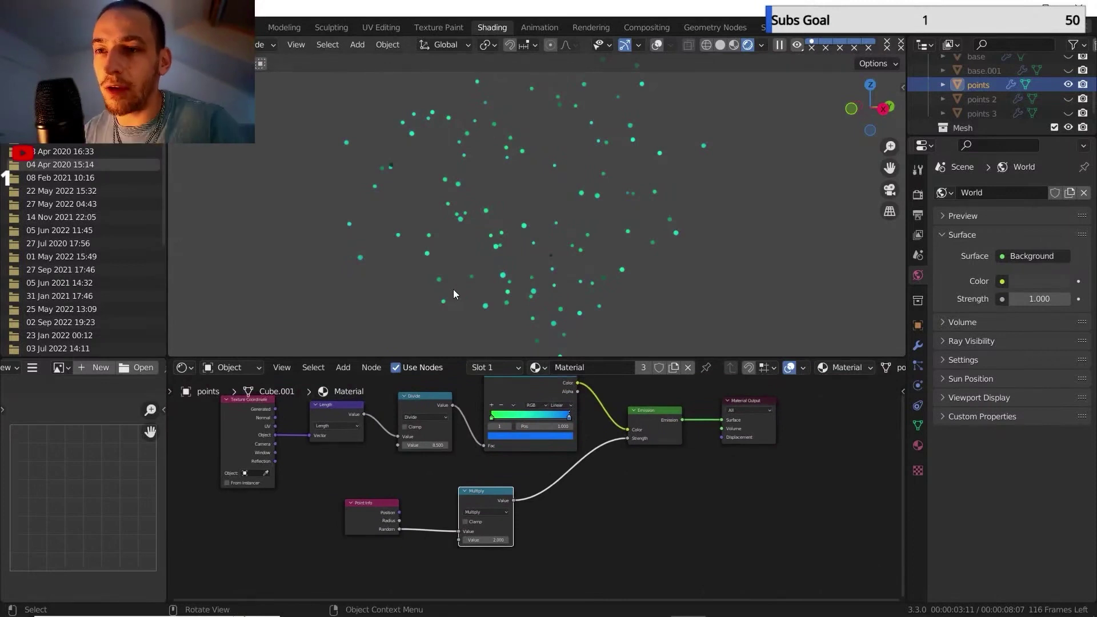
scroll(478, 458, down, 3)
middle_drag(555, 481, 584, 471)
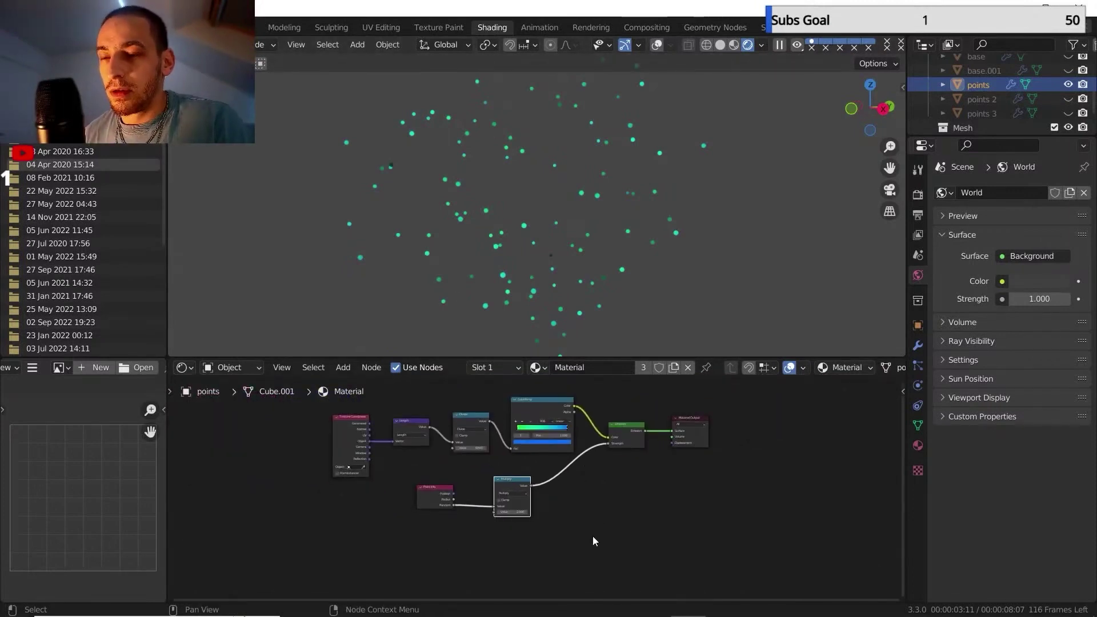
drag(588, 537, 278, 389)
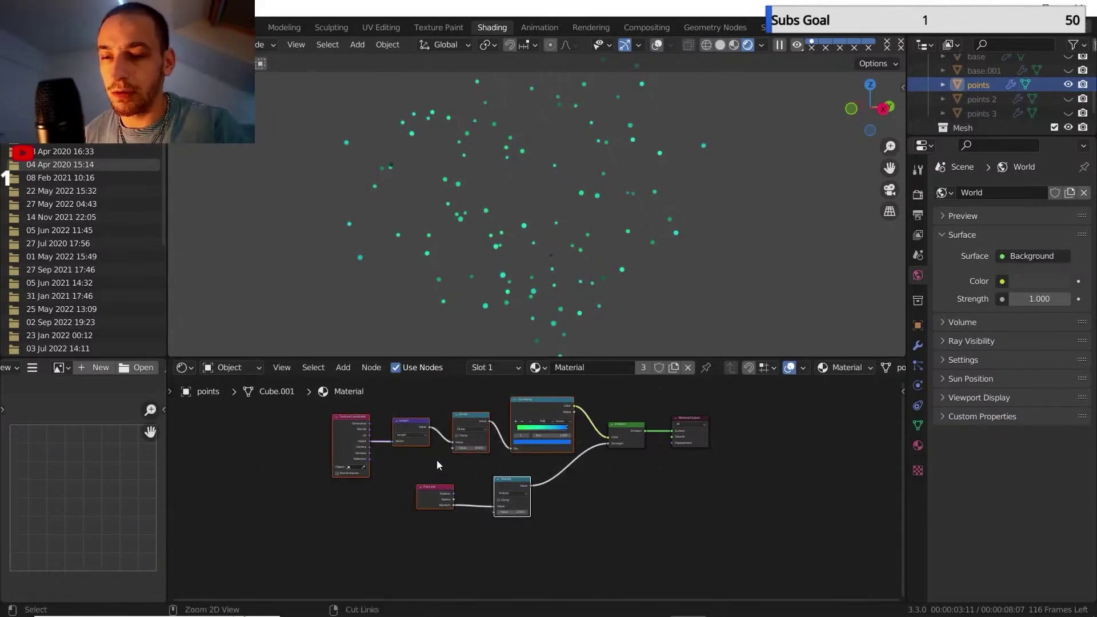
click(1068, 99)
click(1000, 99)
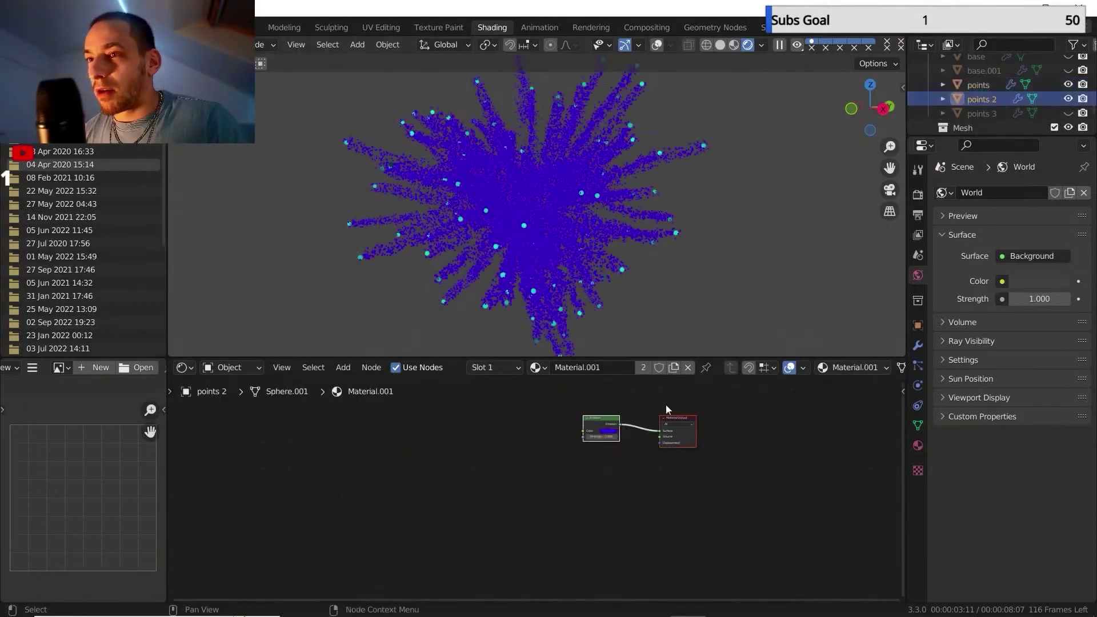
scroll(523, 450, up, 3)
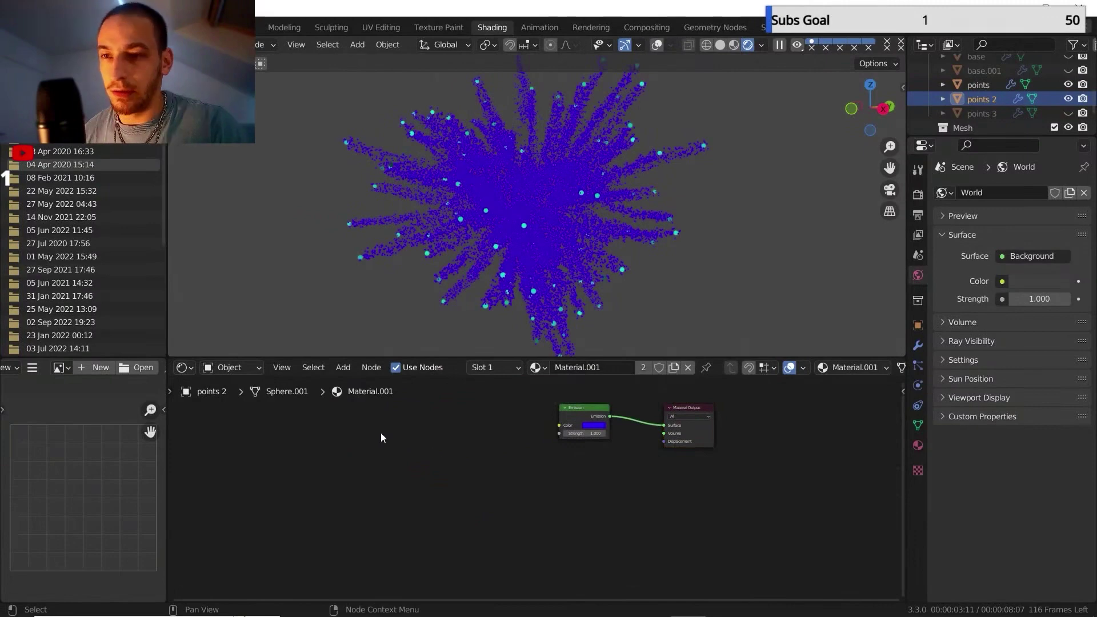
key(ctrl+v)
click(461, 414)
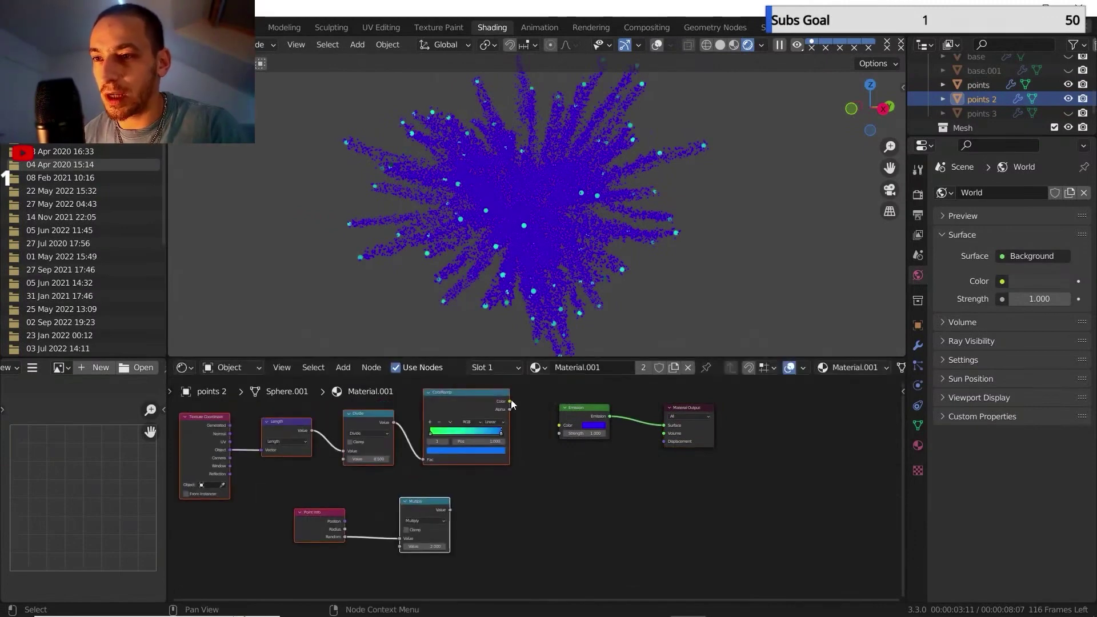
In the points 2 material, connect the pasted ColorRamp color to Emission Color and the Multiply value to Emission Strength.
drag(510, 402, 559, 426)
drag(450, 509, 559, 434)
middle_drag(546, 414, 561, 419)
scroll(526, 206, up, 2)
scroll(526, 211, up, 1)
scroll(527, 211, down, 5)
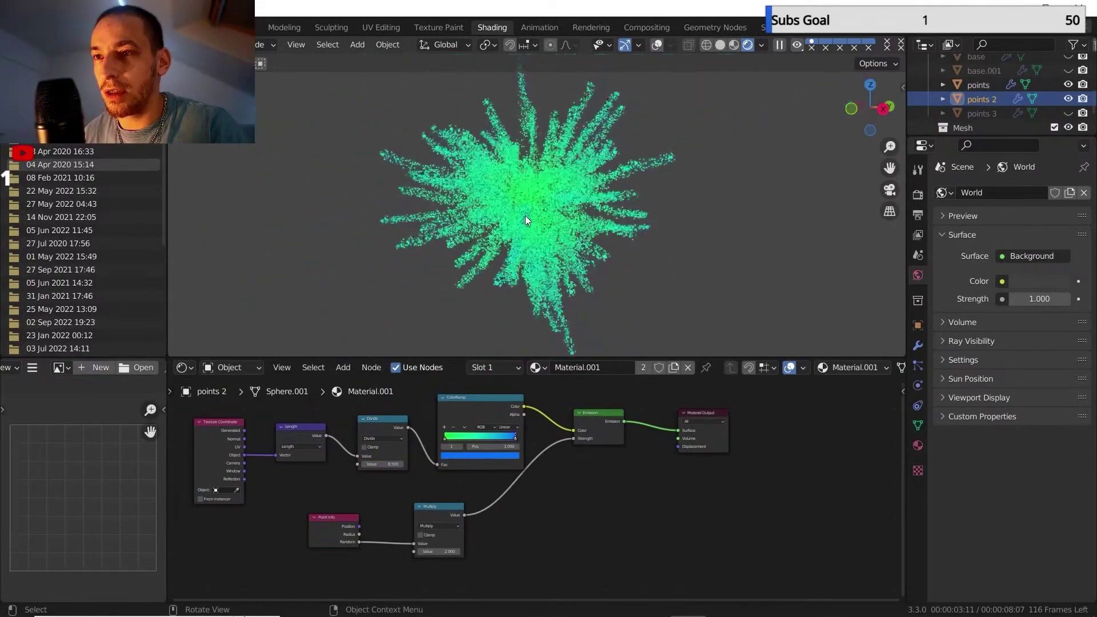
Recolor the points 2 ColorRamp with orange at the first stop and purple, hue 0.743, at the last.
click(469, 444)
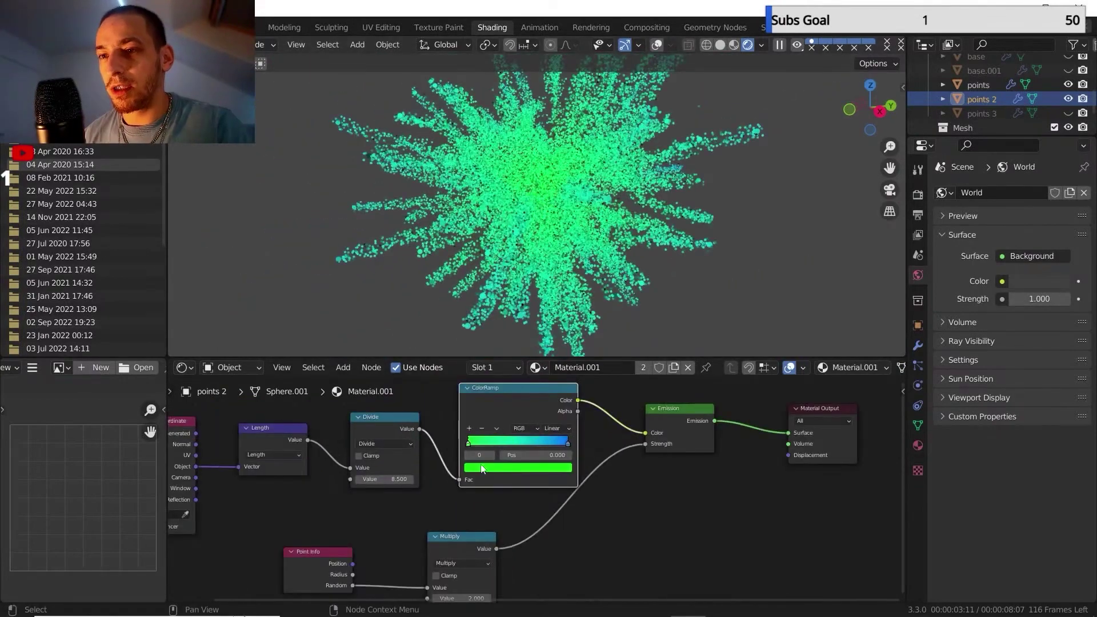
click(482, 468)
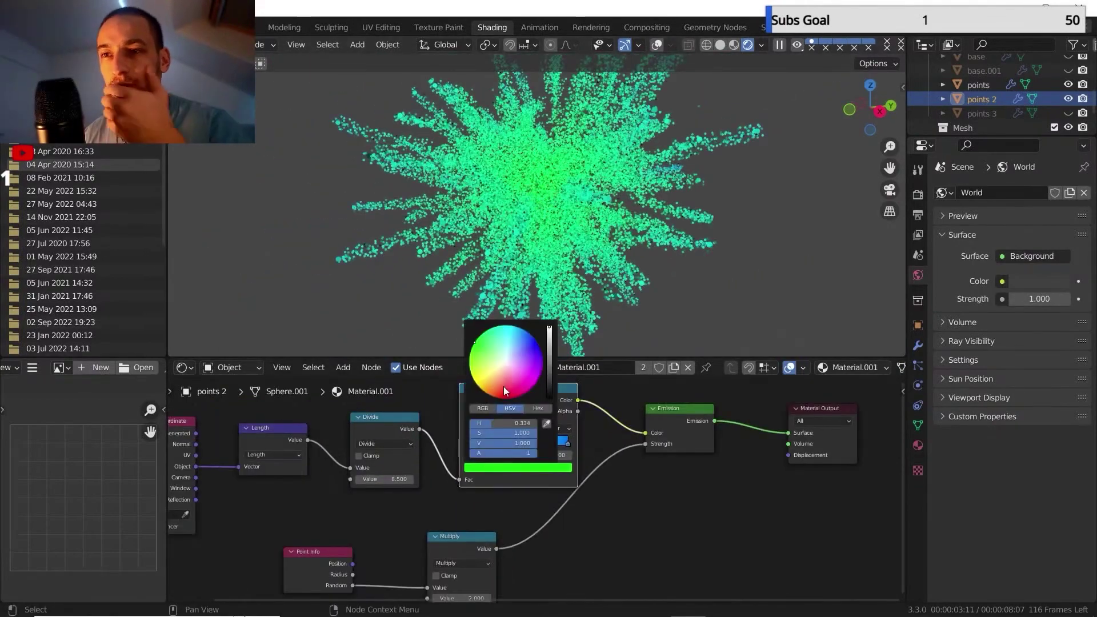
drag(499, 382, 483, 391)
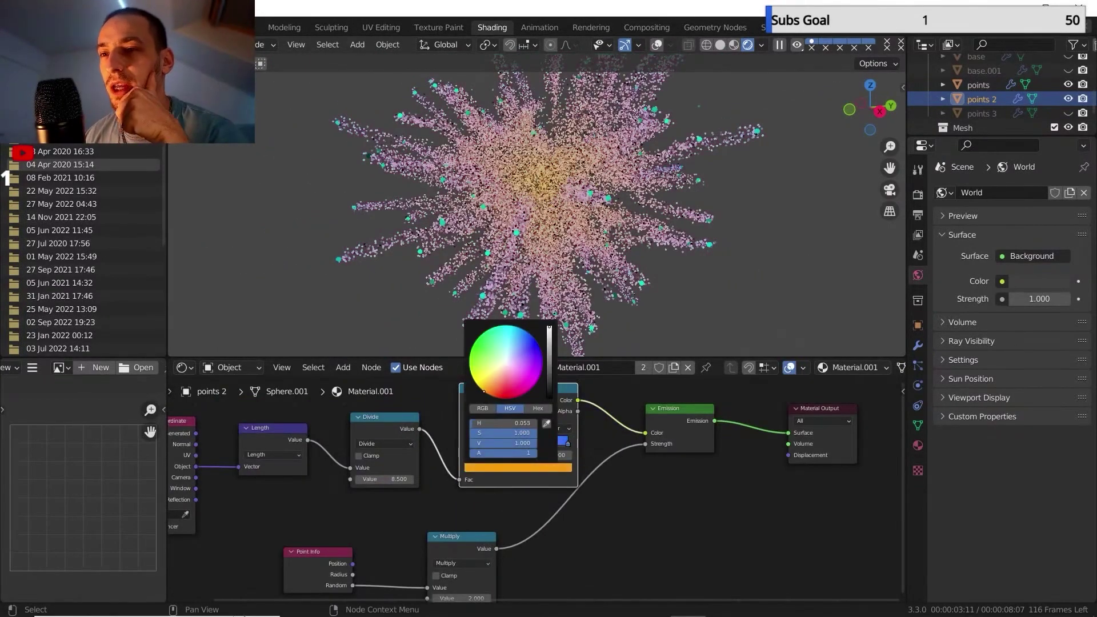
click(539, 375)
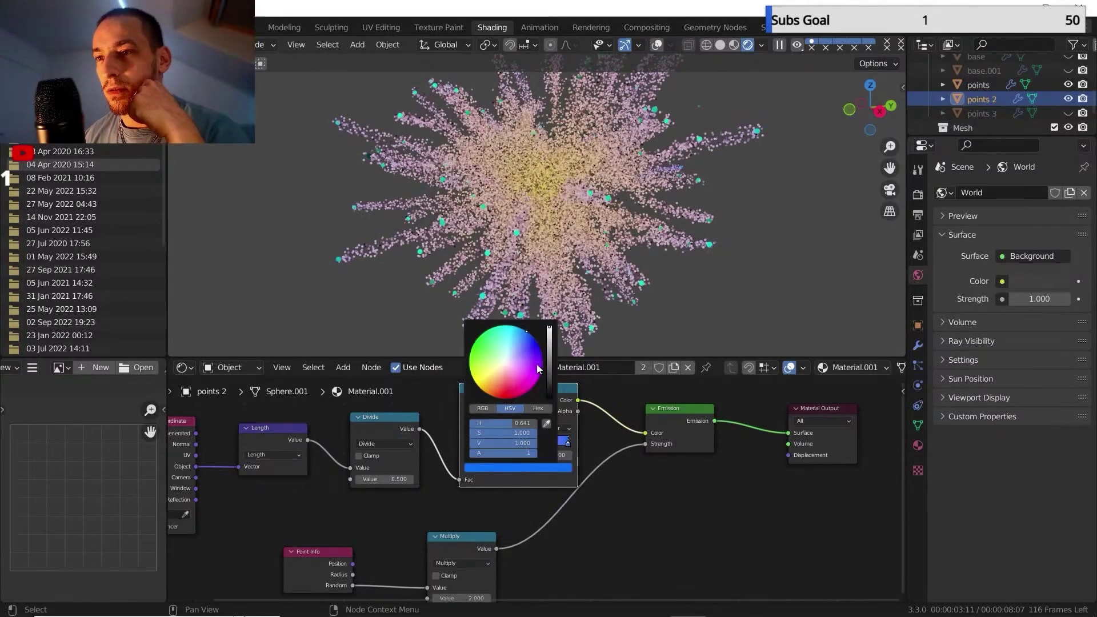
drag(540, 377, 542, 370)
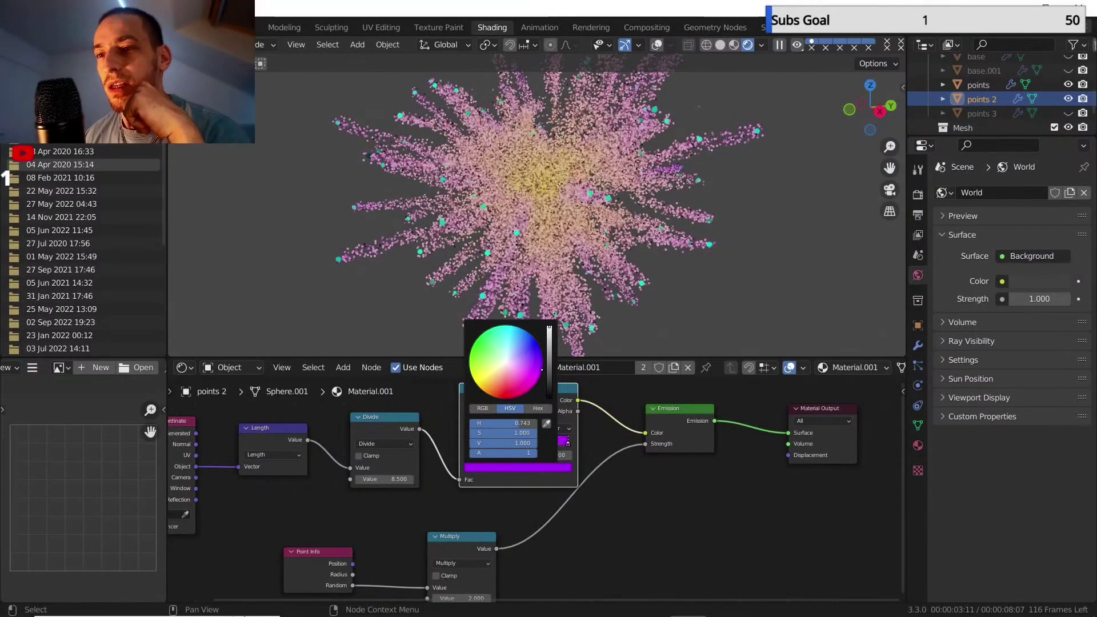
scroll(625, 476, down, 3)
middle_drag(623, 475, 638, 465)
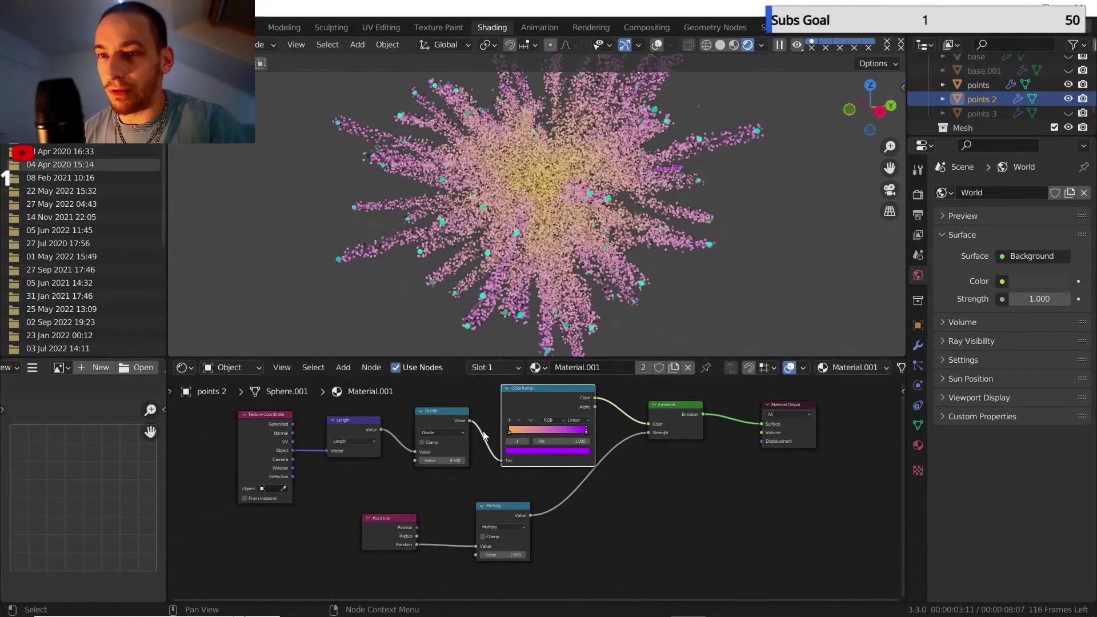
Unhide points 3, paste the copied nodes into its material, and connect ColorRamp to Emission Color and Multiply to Emission Strength.
click(1068, 114)
click(984, 114)
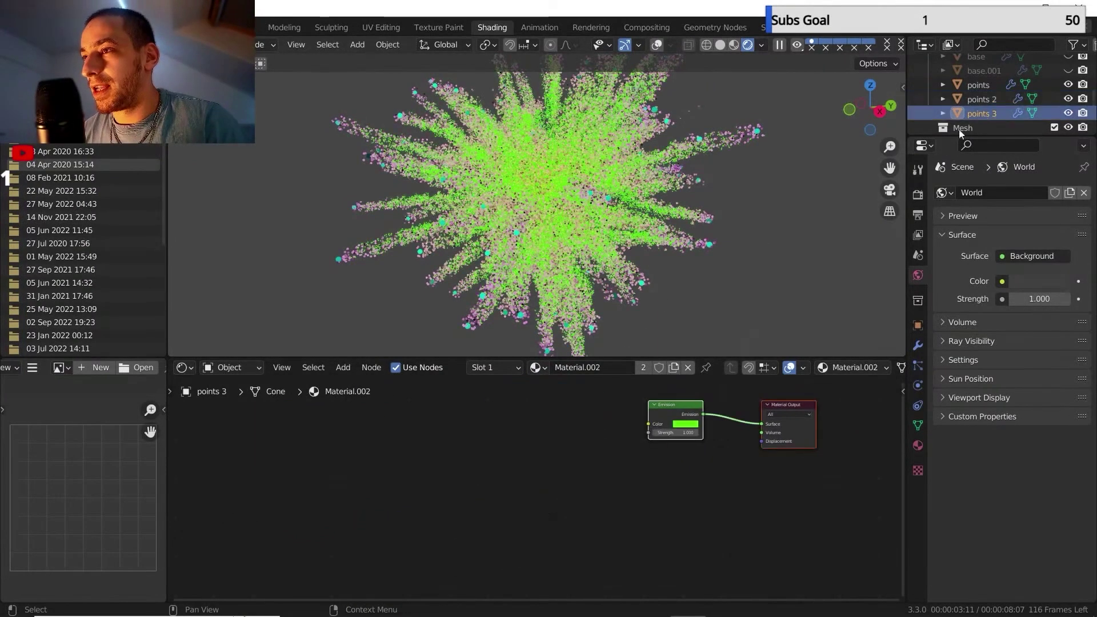
key(ctrl+v)
key(g)
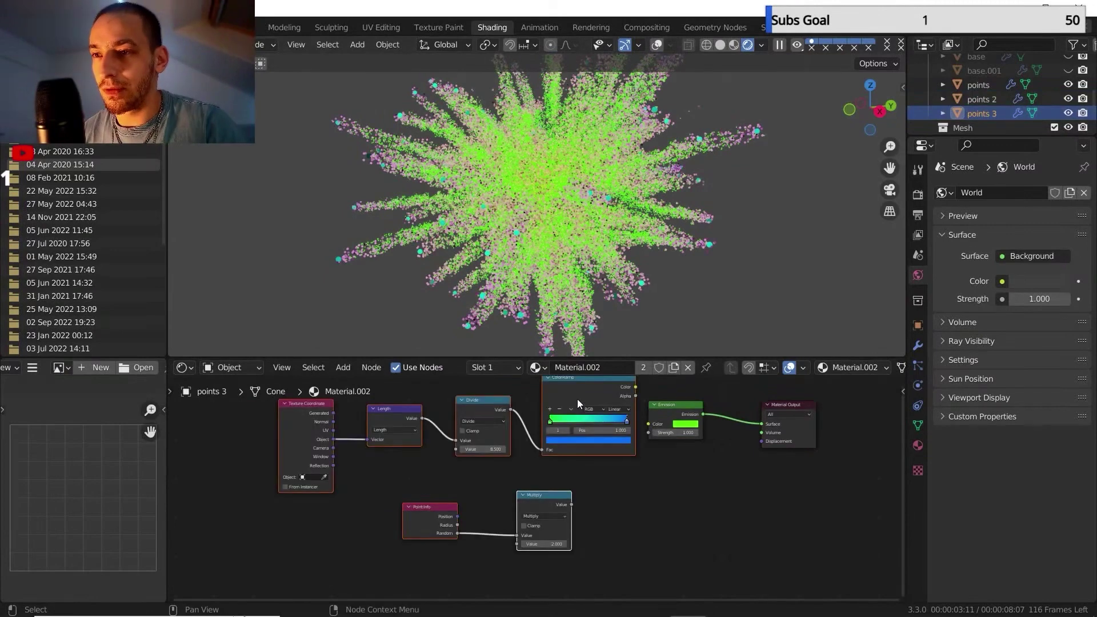
click(536, 425)
middle_drag(635, 450, 651, 449)
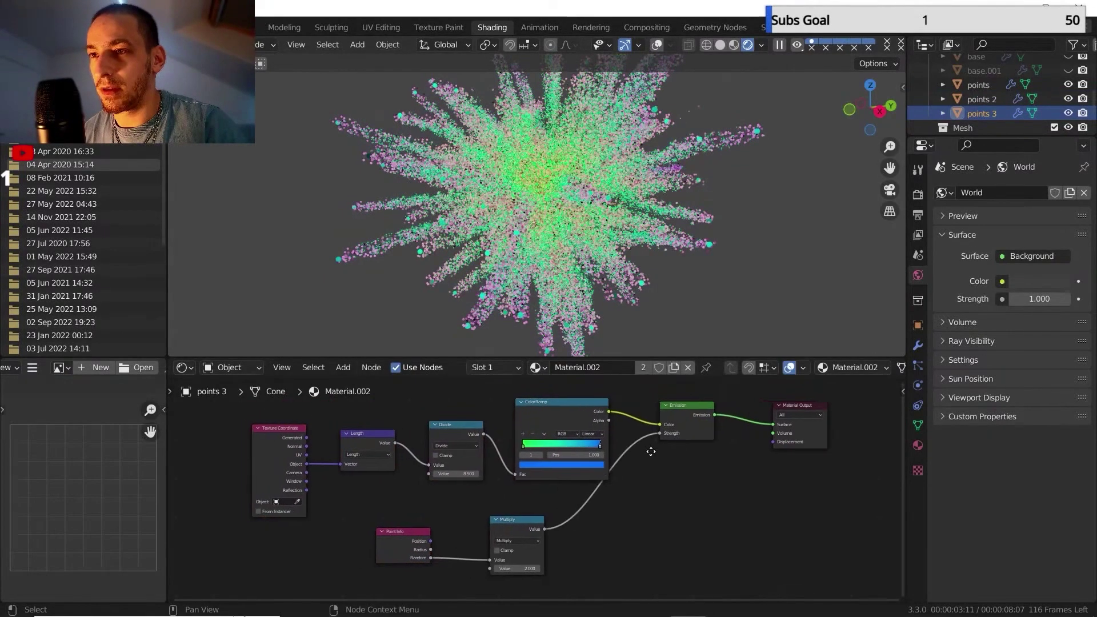
Recolor the points 3 ColorRamp with red at the first stop and pinkish red at the last stop.
scroll(650, 449, up, 2)
scroll(650, 447, up, 1)
click(527, 435)
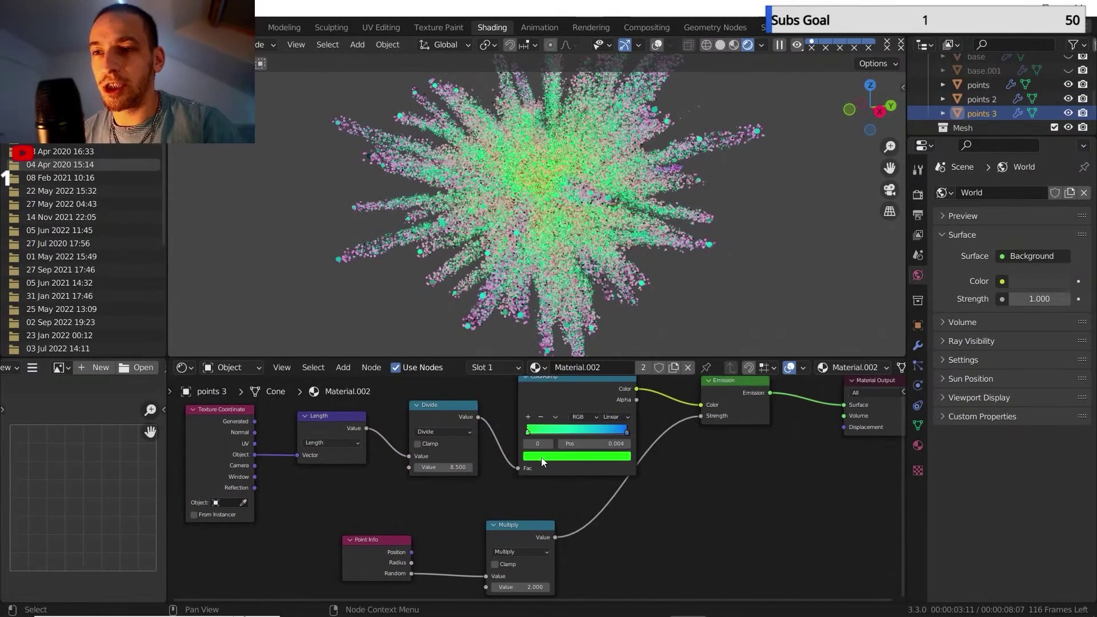
click(541, 457)
click(566, 384)
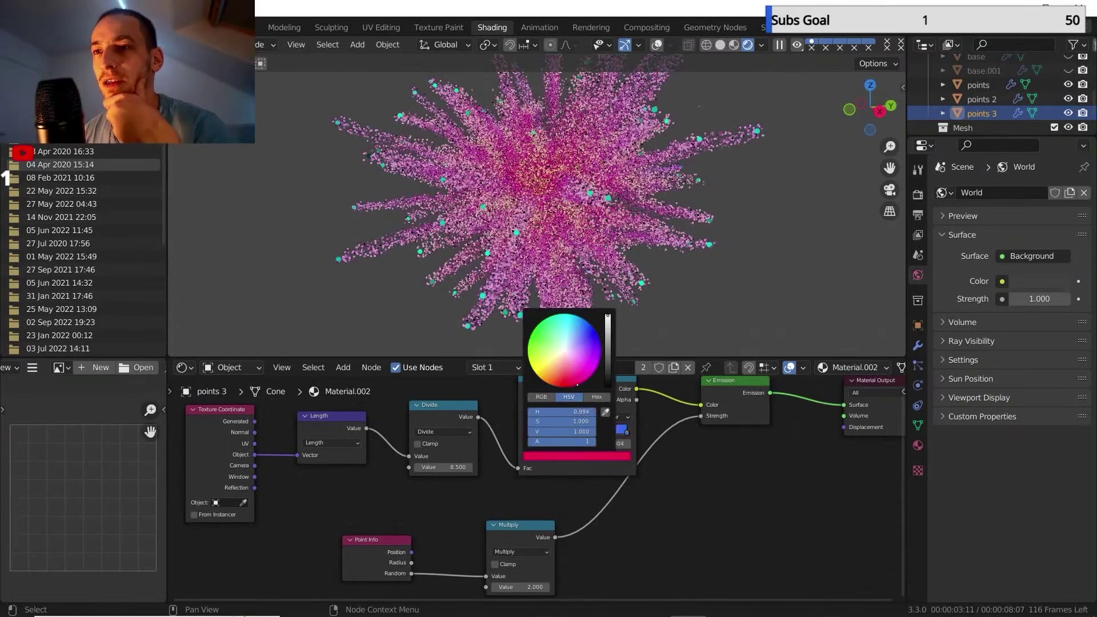
drag(577, 385, 564, 388)
scroll(698, 488, down, 3)
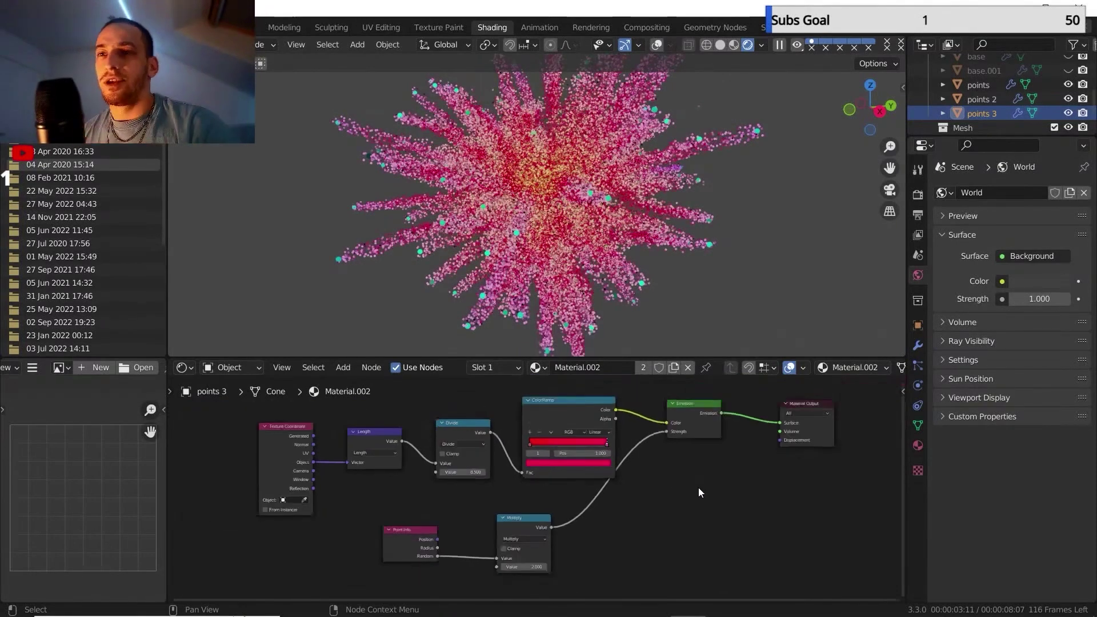
Lower the Multiply value that drives the Emission Strength in the points 3 material.
drag(475, 555, 461, 556)
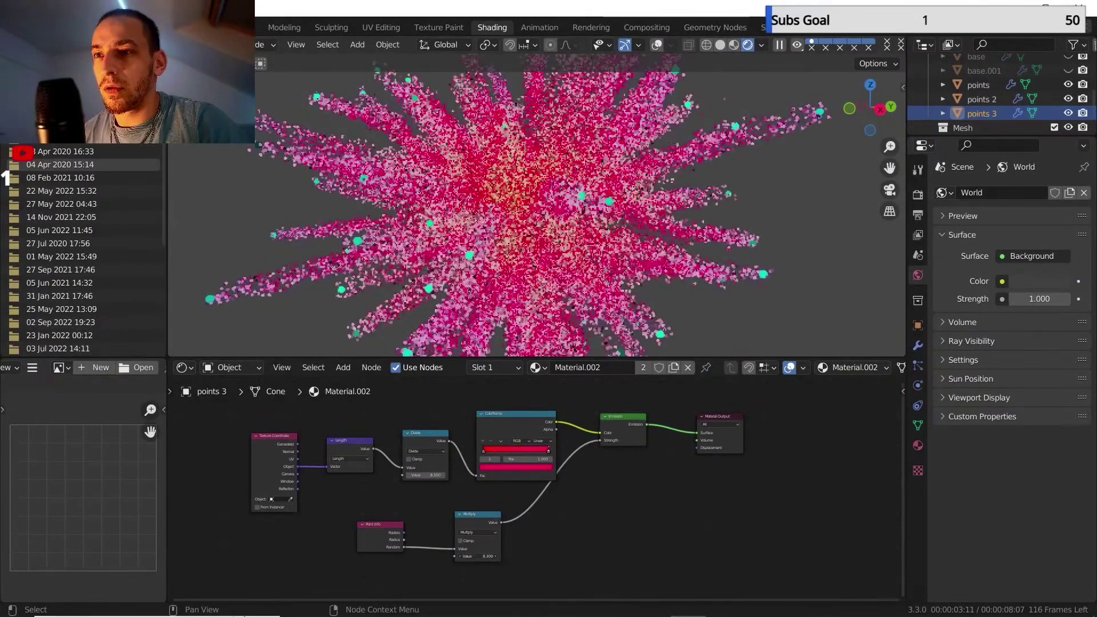
scroll(461, 555, up, 3)
click(451, 523)
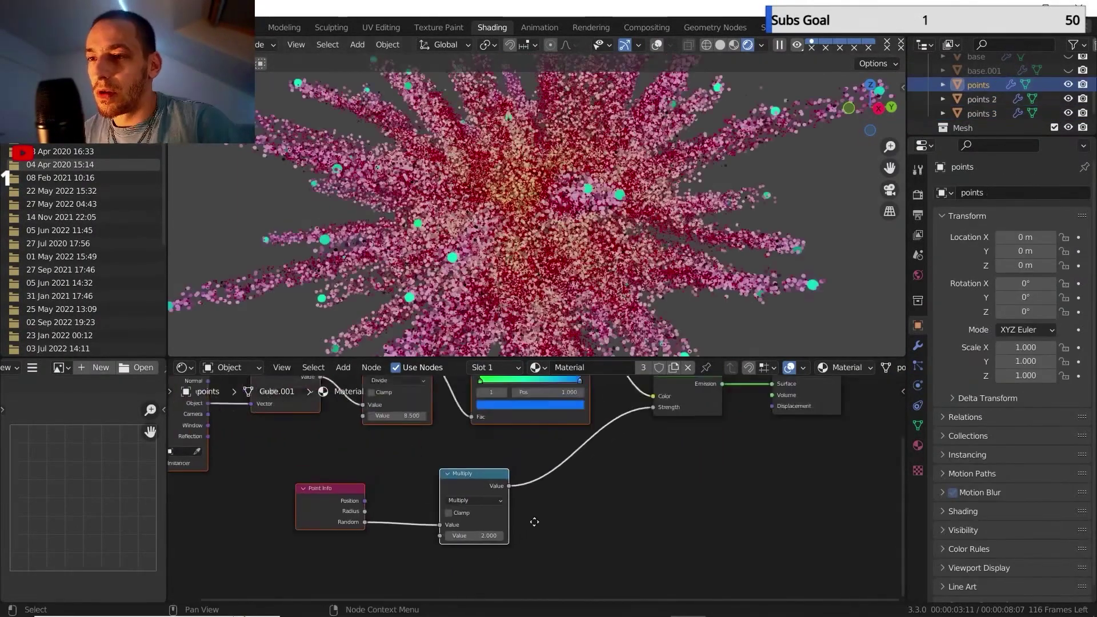
Add a Diffuse BSDF node to the points material and preview it through the Material Output.
scroll(526, 501, up, 1)
middle_drag(527, 501, 493, 467)
middle_drag(446, 242, 498, 258)
middle_drag(515, 381, 504, 381)
key(shift+a)
mouse_move(514, 417)
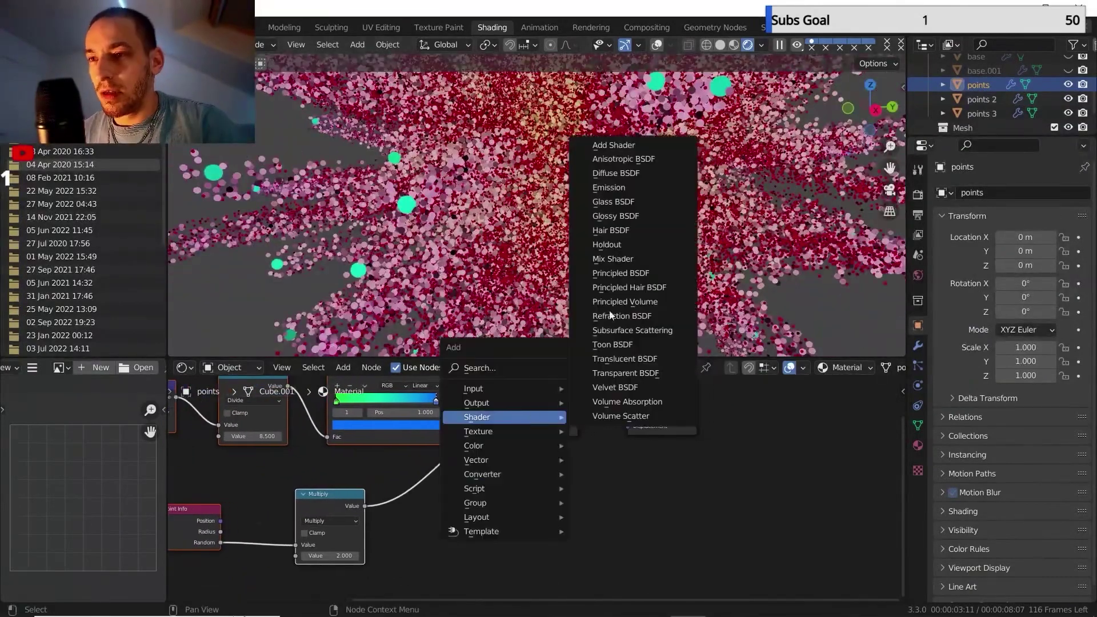
click(619, 173)
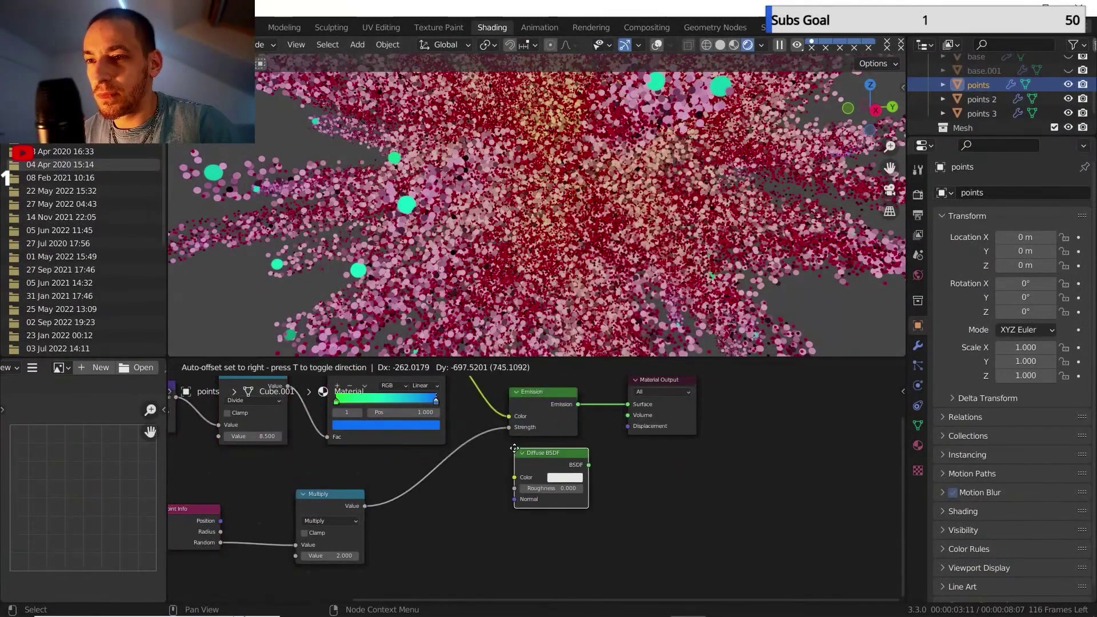
click(525, 456)
ctrl+shift+click(535, 458)
click(523, 452)
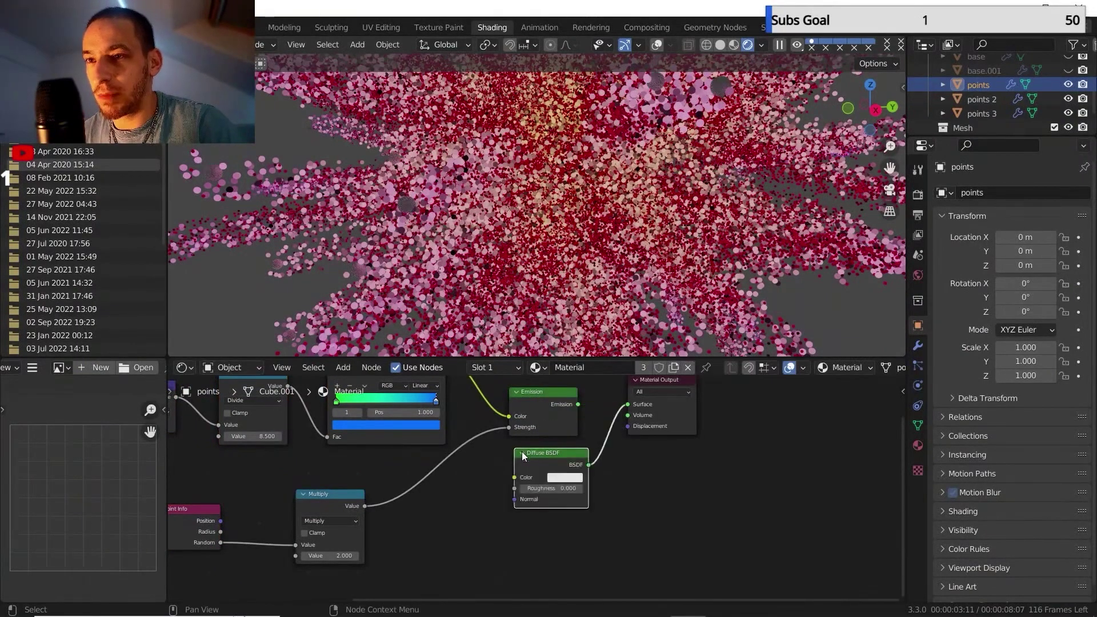
scroll(427, 202, up, 3)
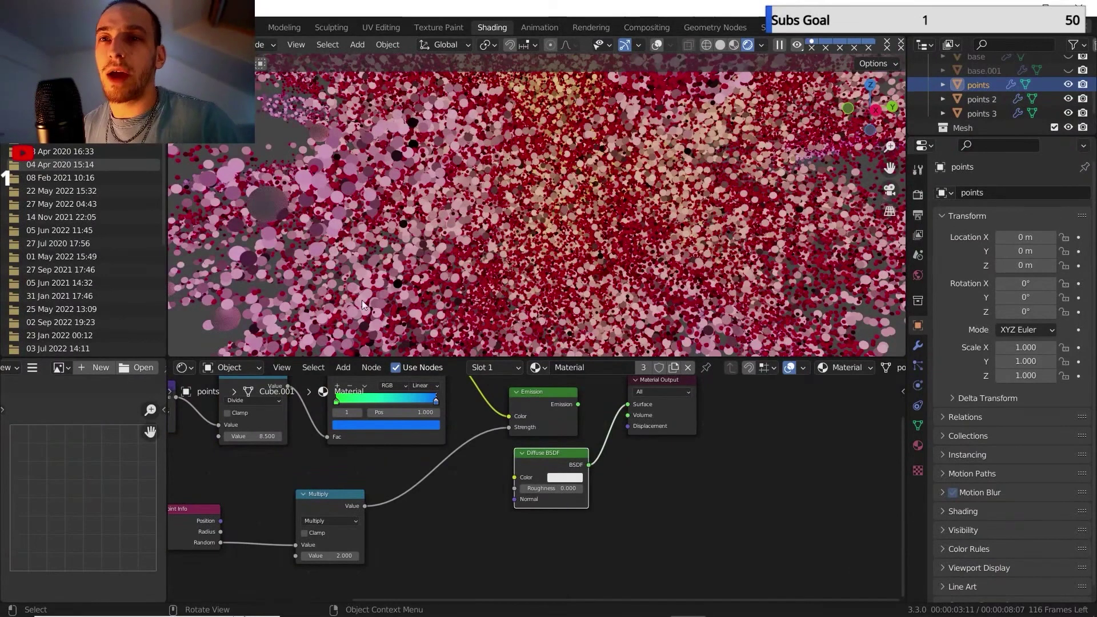
Combine the Emission and Diffuse BSDF nodes with a Mix Shader feeding the Material Output, and set its factor to 1.000.
middle_drag(543, 428, 517, 434)
ctrl+shift+right_drag(516, 470, 516, 413)
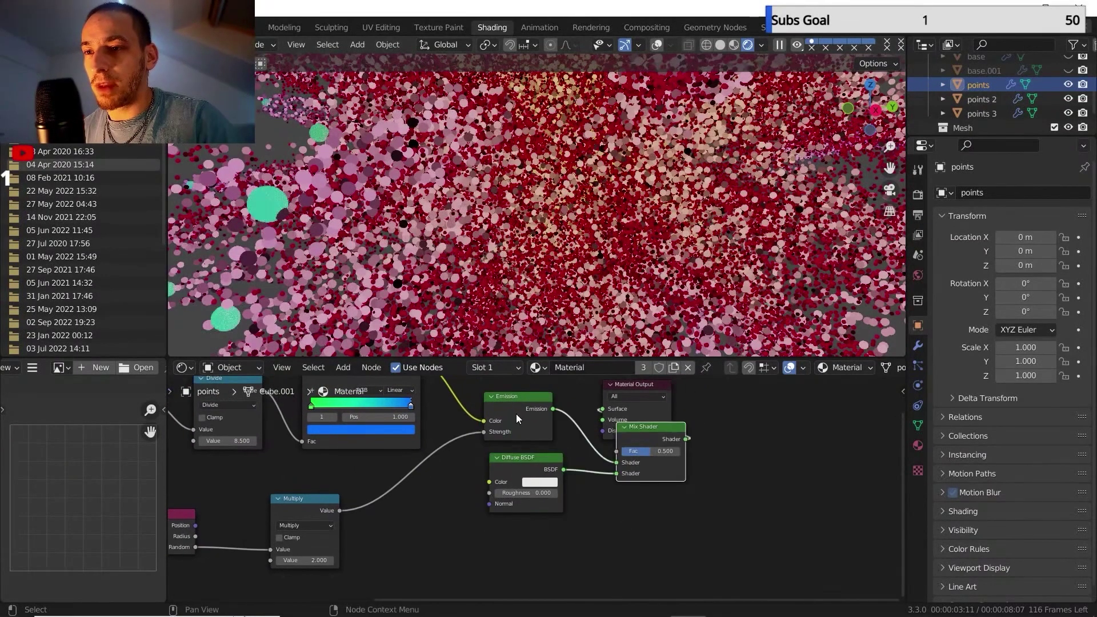
drag(625, 386, 793, 415)
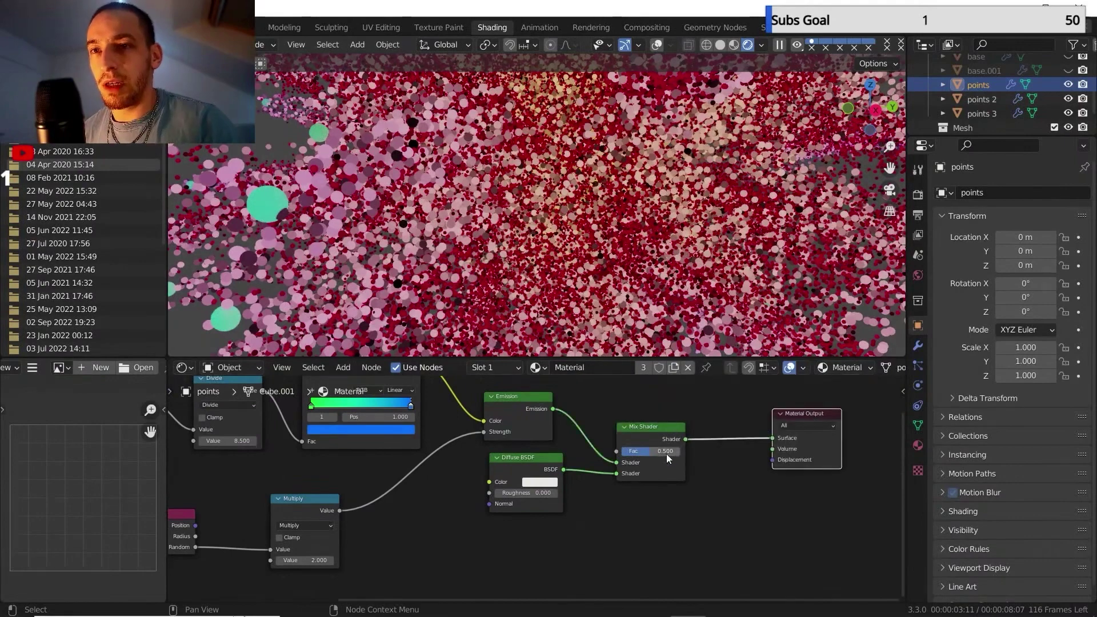
middle_drag(652, 451, 660, 470)
drag(660, 470, 686, 469)
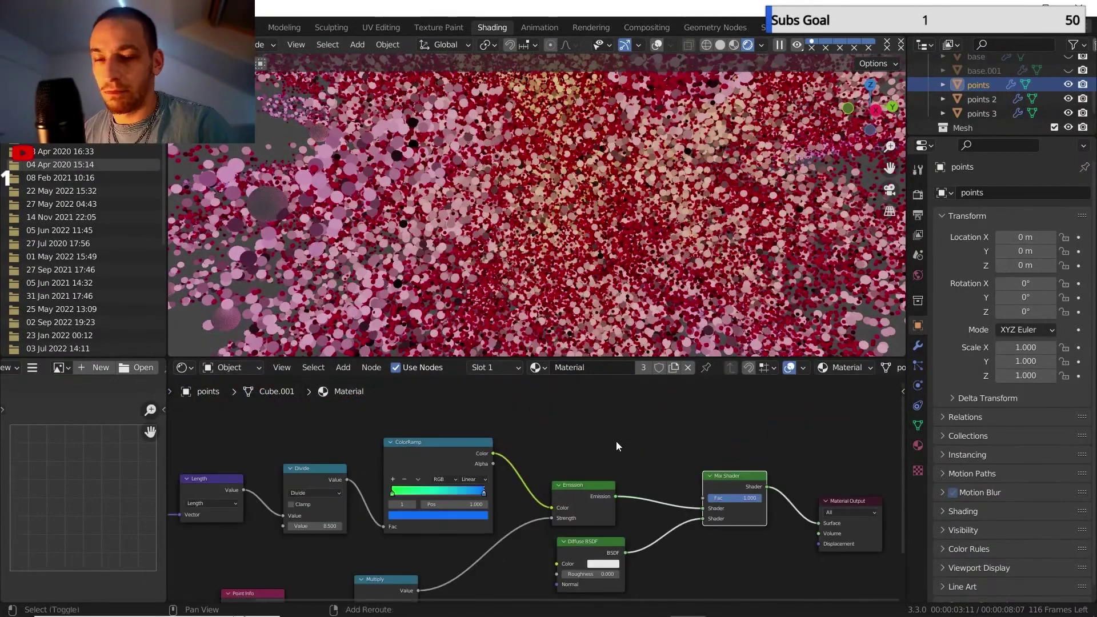
Add a Layer Weight node and connect its Facing output to the Mix Shader's Fac input in the points material.
key(shift+a)
mouse_move(610, 432)
mouse_move(597, 410)
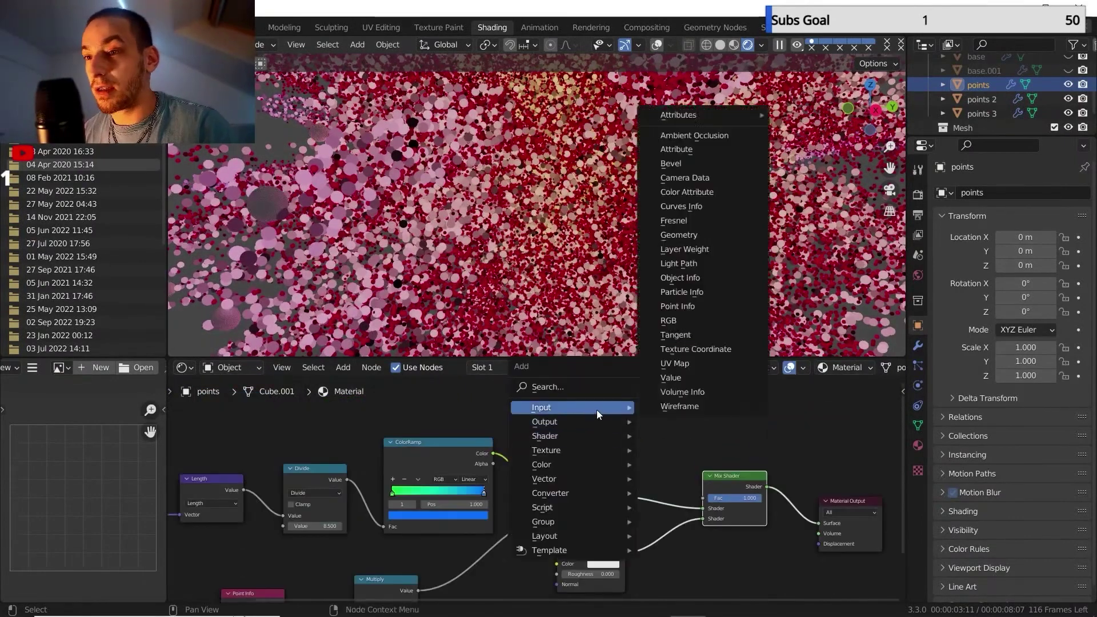
click(688, 249)
click(543, 399)
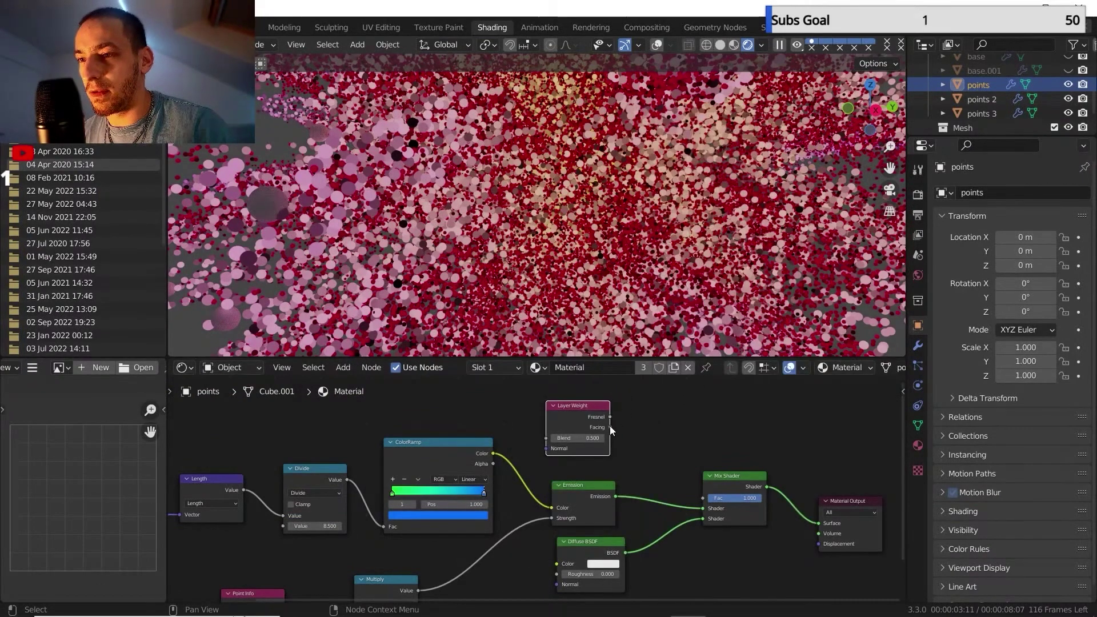
drag(610, 427, 703, 493)
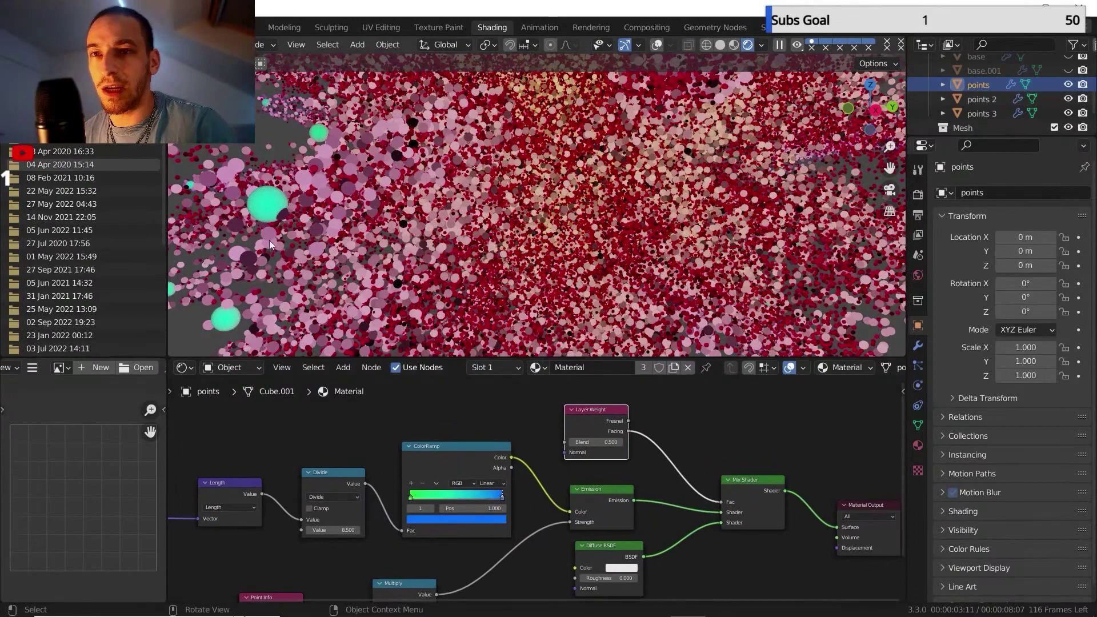
middle_drag(250, 229, 404, 232)
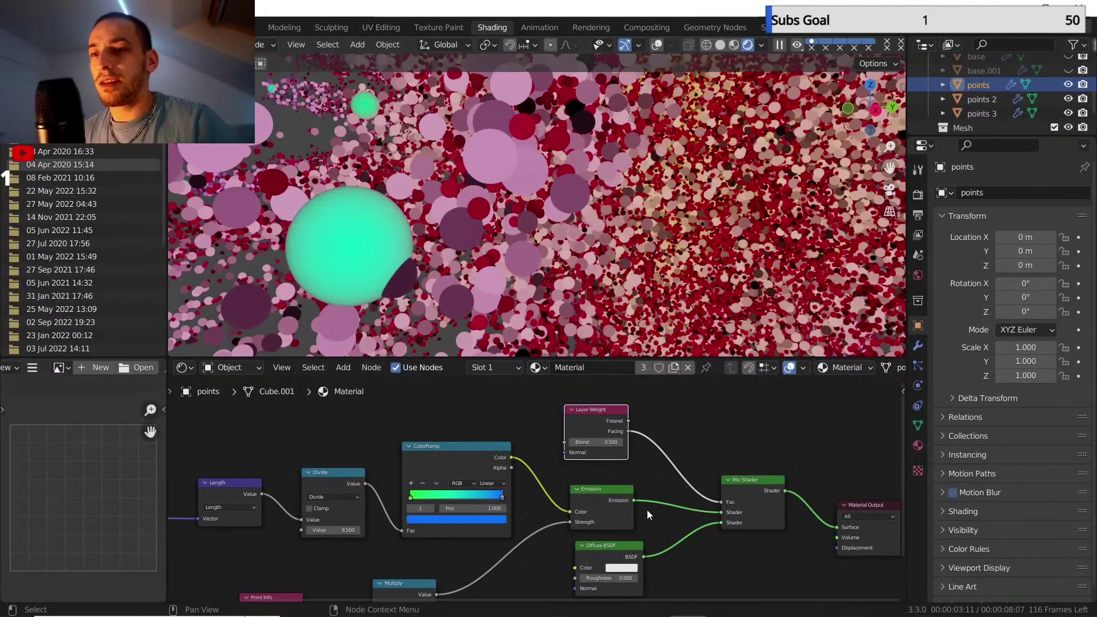
Try swapping the Emission and Diffuse BSDF inputs of the Mix Shader in the points material.
scroll(644, 513, down, 1)
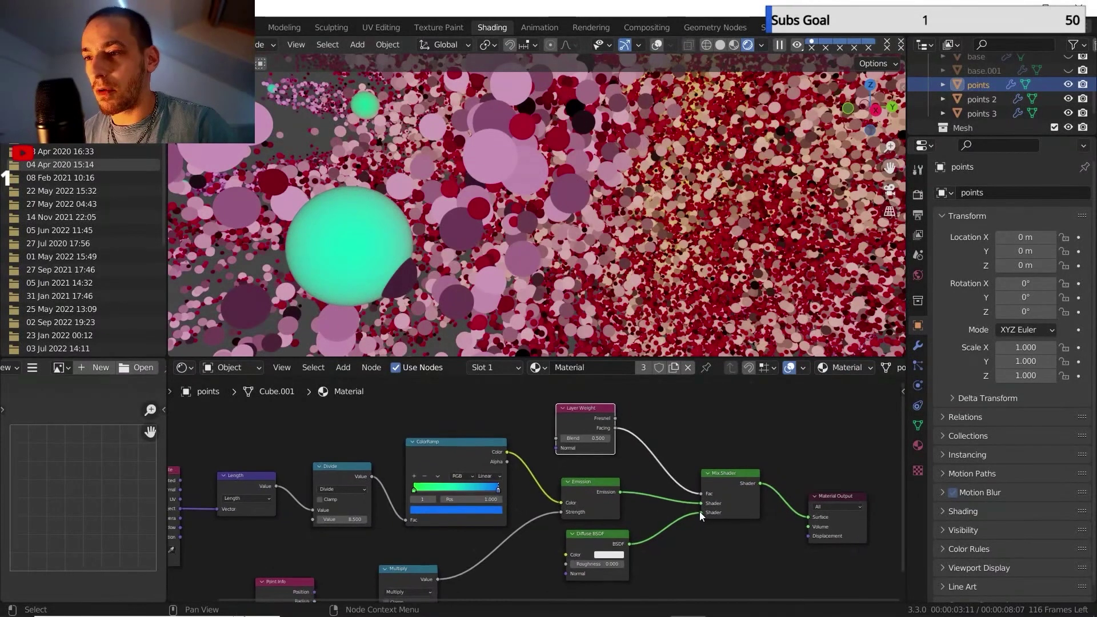
drag(699, 512, 702, 502)
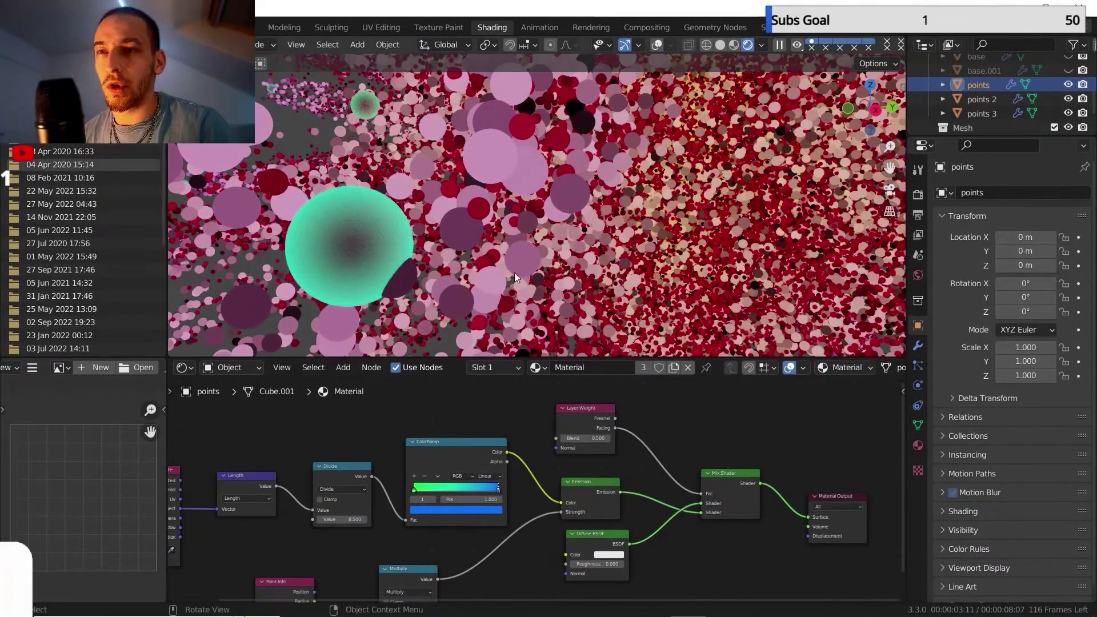
scroll(515, 273, down, 4)
scroll(508, 269, up, 3)
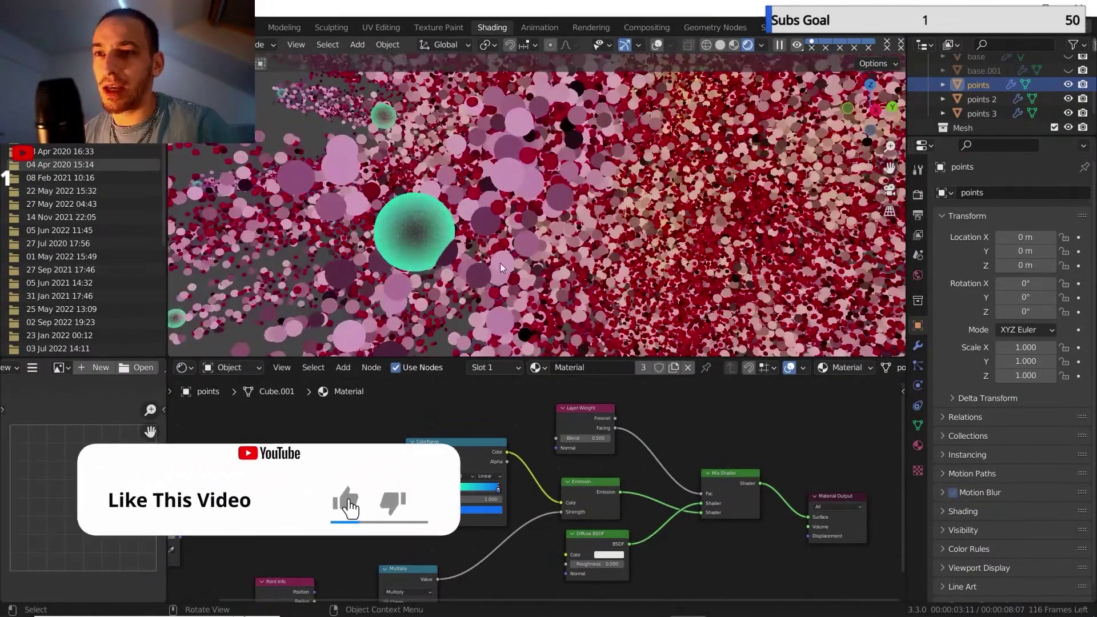
drag(701, 504, 700, 516)
Copy the Layer Weight, Diffuse BSDF and Mix Shader nodes from the points material into the points 2 material.
key(Home)
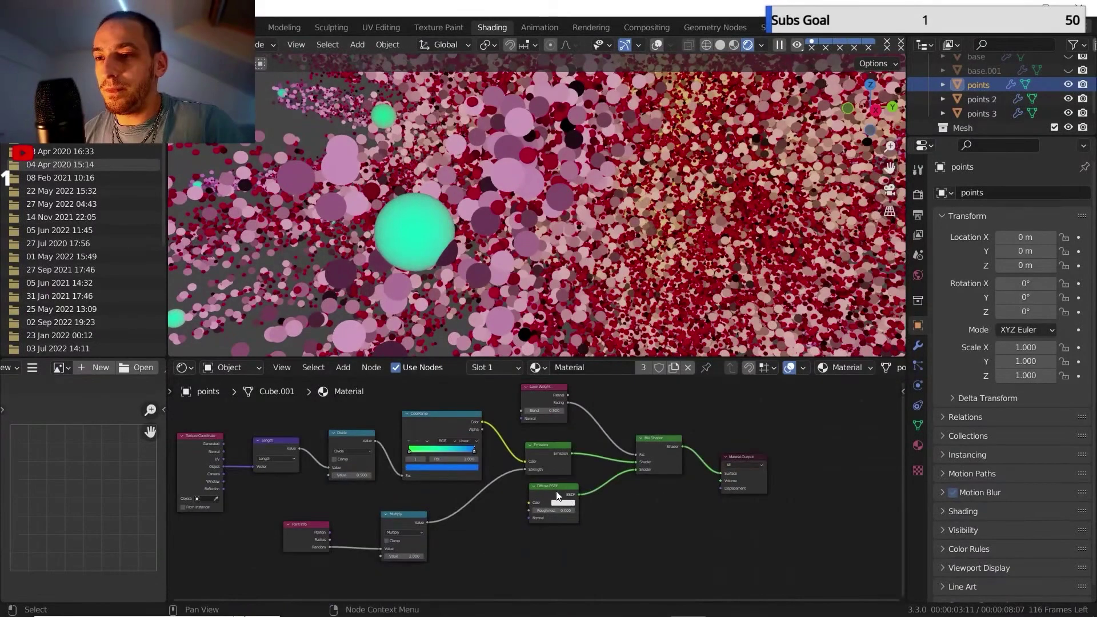
click(554, 487)
click(543, 390)
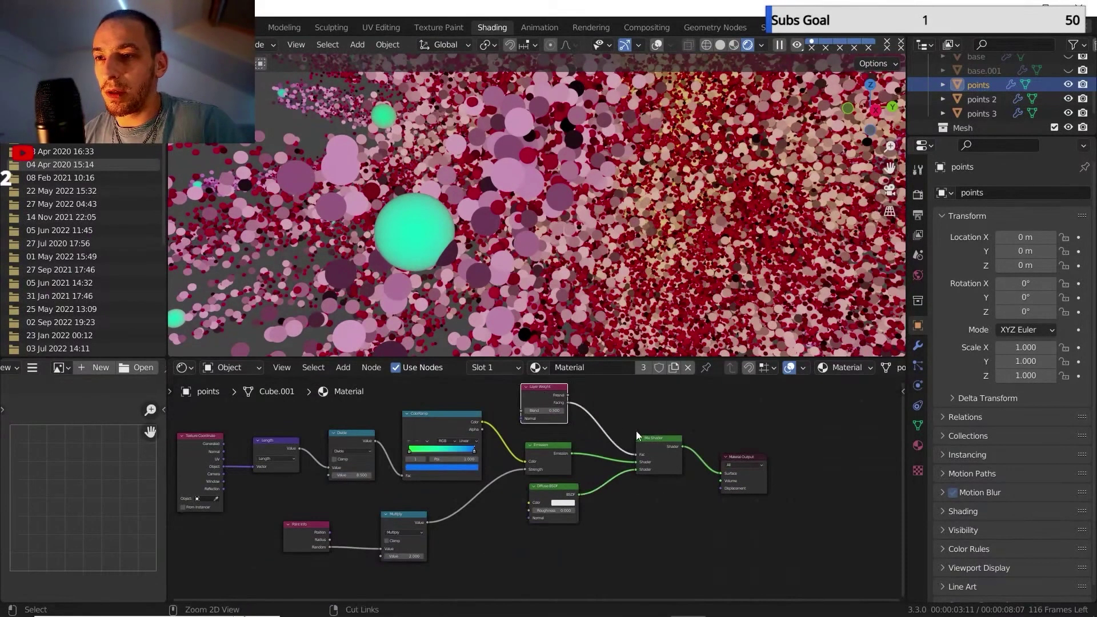
click(560, 489)
shift+click(648, 457)
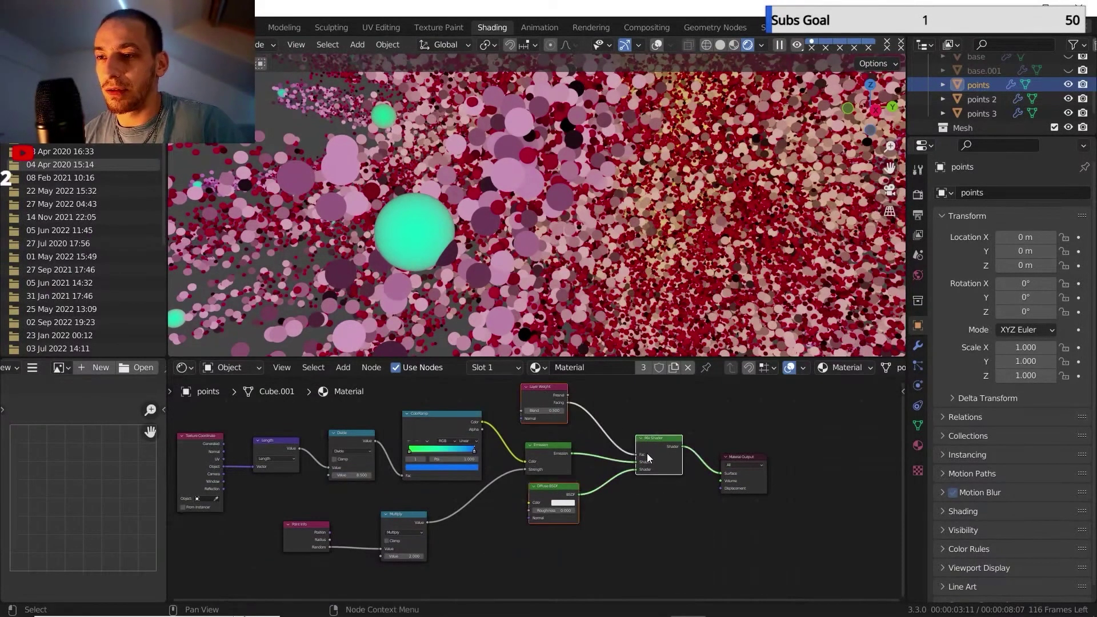
click(968, 100)
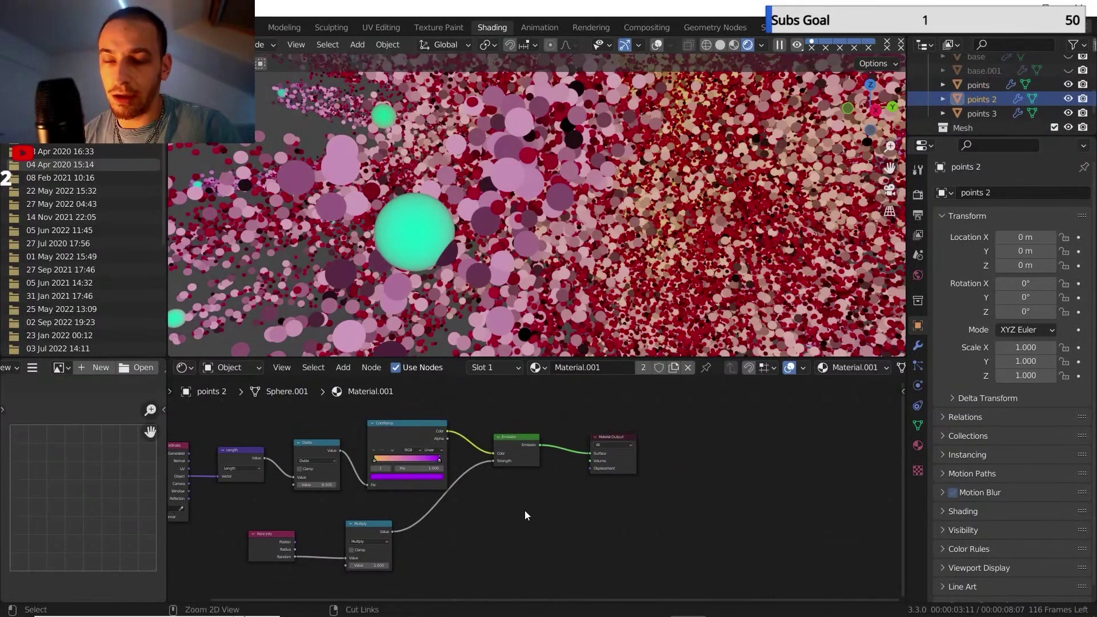
key(ctrl+v)
In the points 2 material, connect Emission to the Mix Shader's first shader input and the Mix Shader to the Material Output.
drag(608, 439, 754, 437)
drag(540, 446, 637, 462)
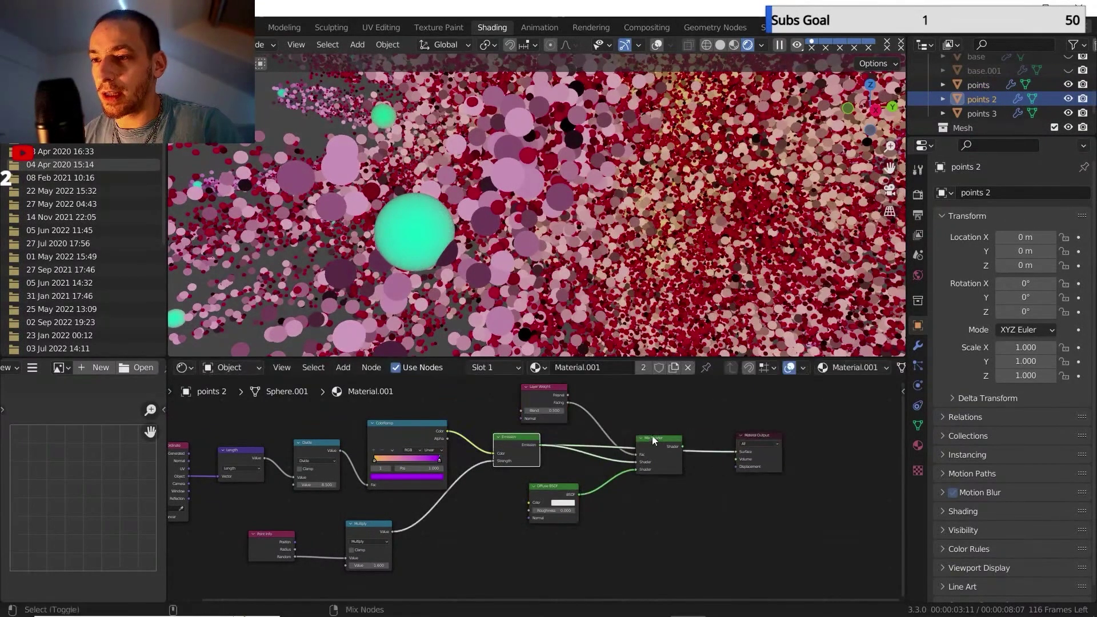
ctrl+shift+click(654, 442)
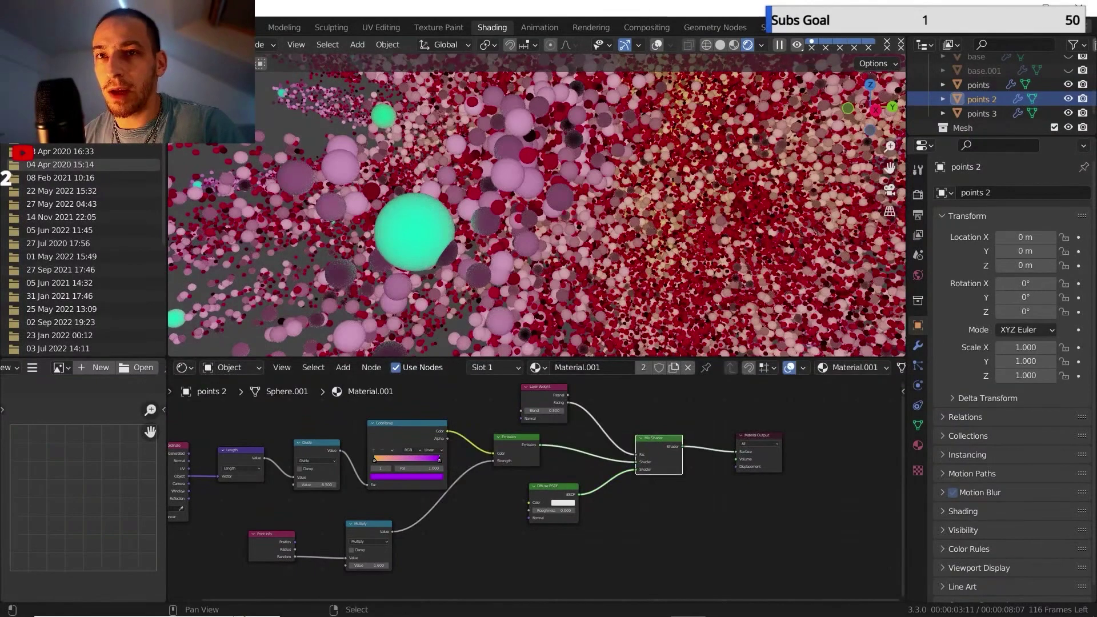
Save the blend file and inspect the shaded points from farther out.
click(32, 28)
click(54, 156)
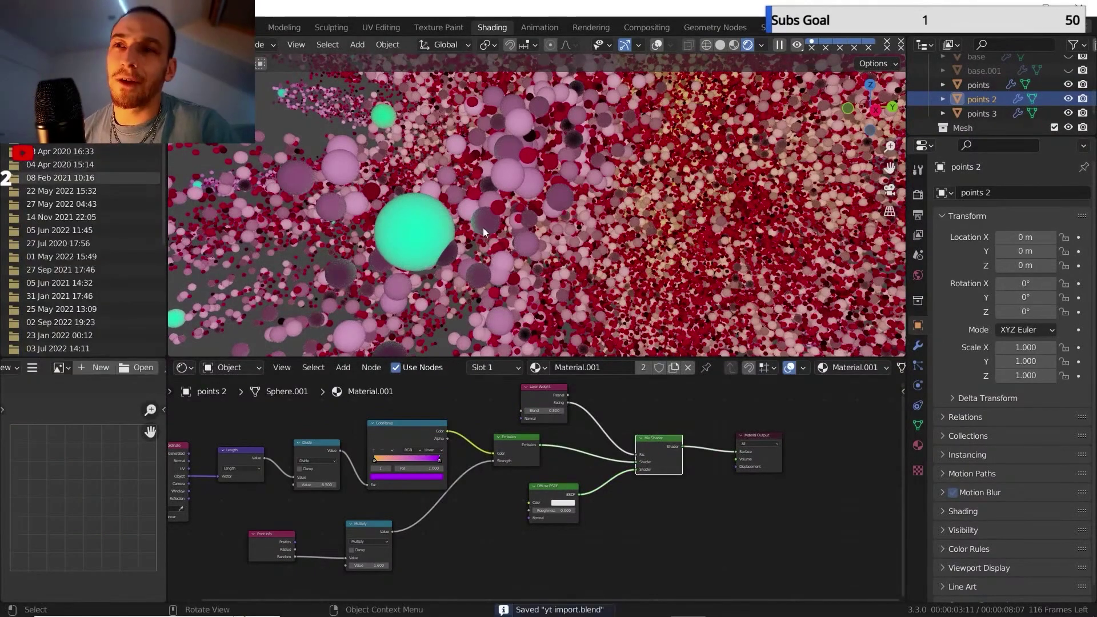
scroll(485, 223, down, 3)
middle_drag(485, 223, 469, 232)
scroll(478, 234, up, 2)
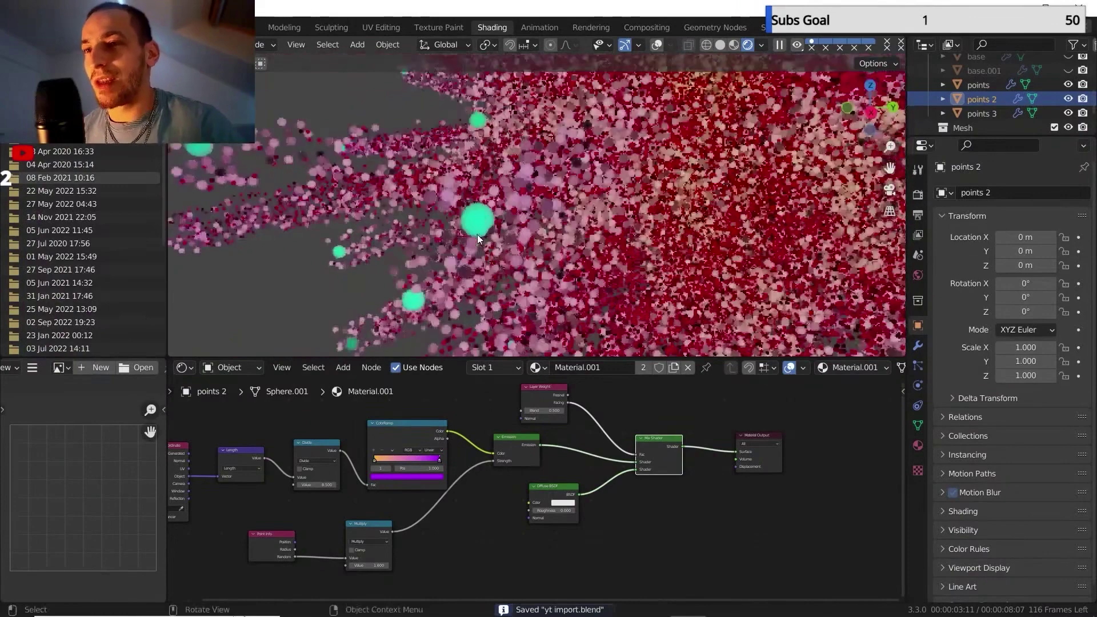
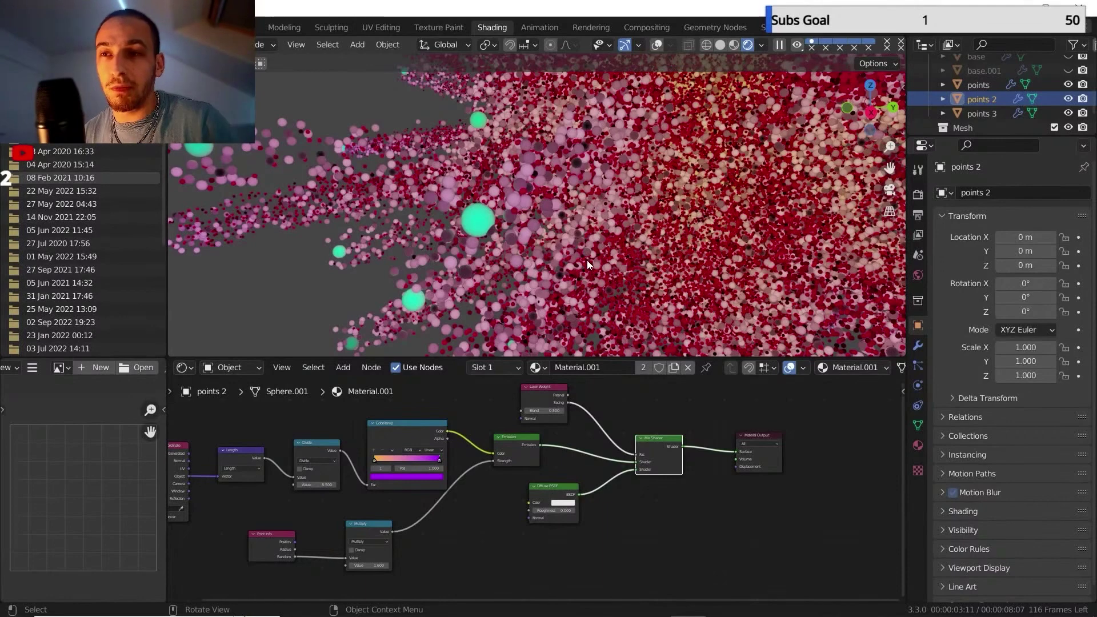
Paste the Layer Weight, Diffuse BSDF and Mix Shader setup into the points 3 material before Material Output, with Emission in the second shader input.
click(981, 114)
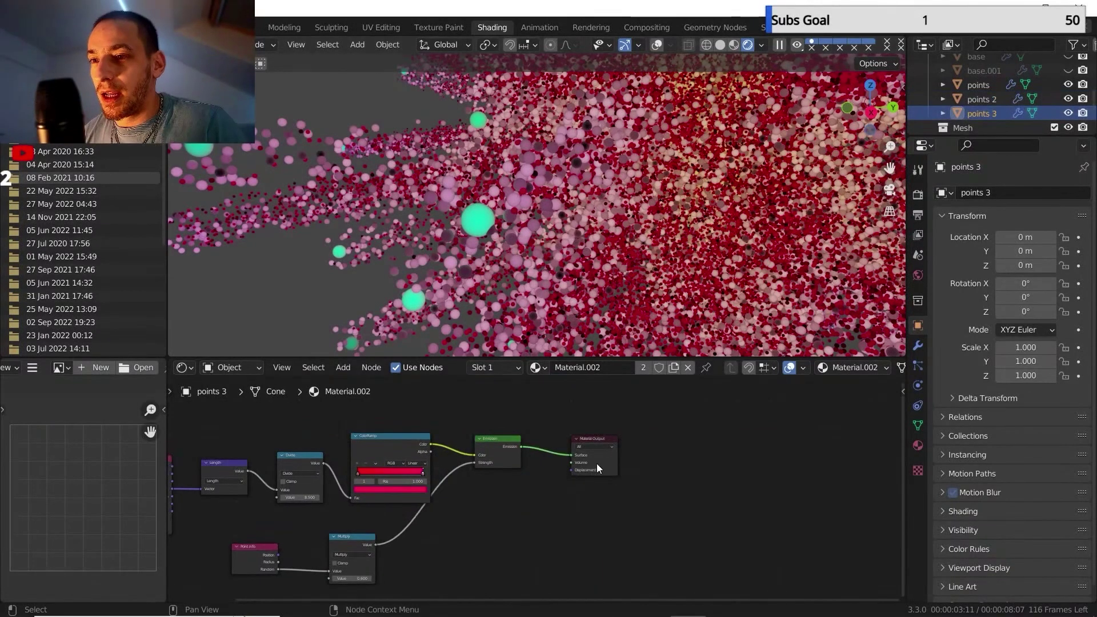
drag(597, 465, 766, 438)
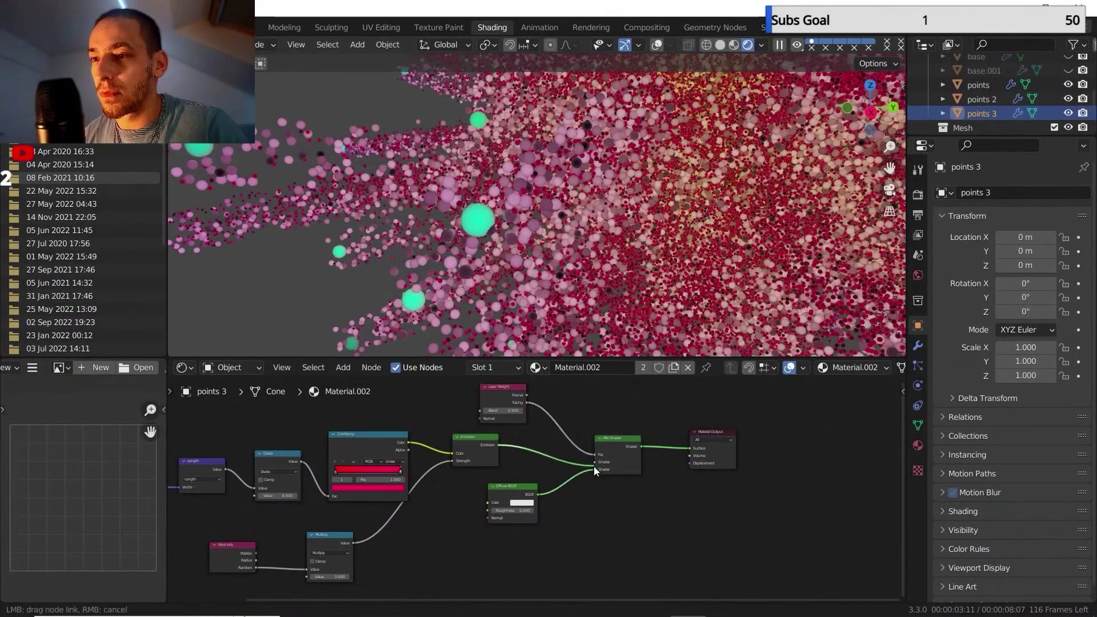
drag(594, 467, 595, 470)
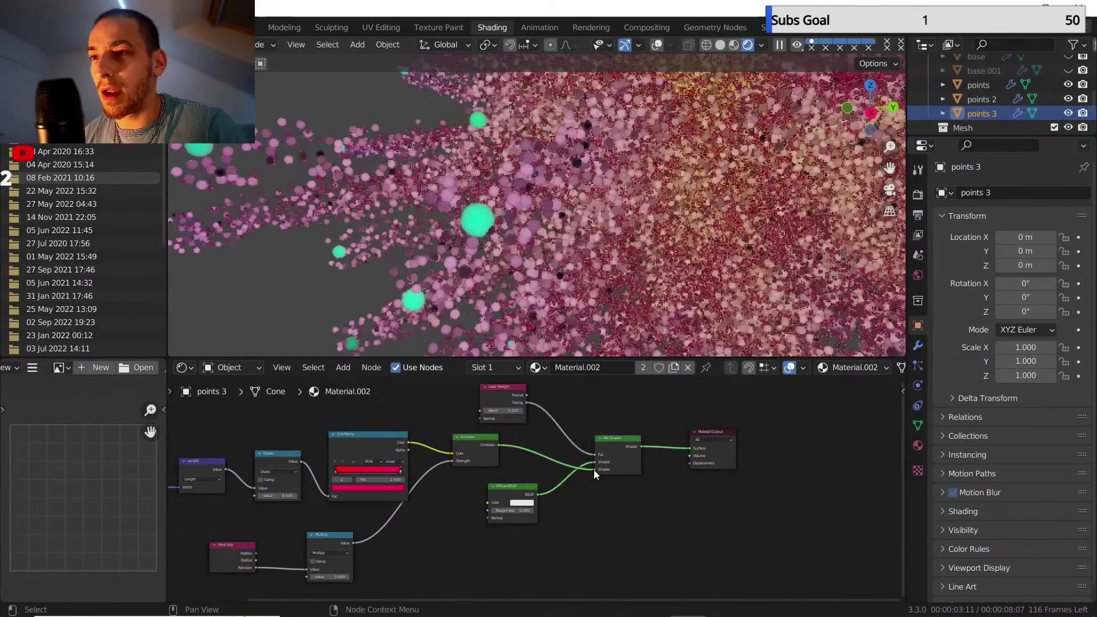
mouse_move(554, 248)
middle_down()
mouse_move(560, 228)
mouse_move(507, 263)
mouse_move(539, 239)
middle_up()
scroll(539, 239, down, 6)
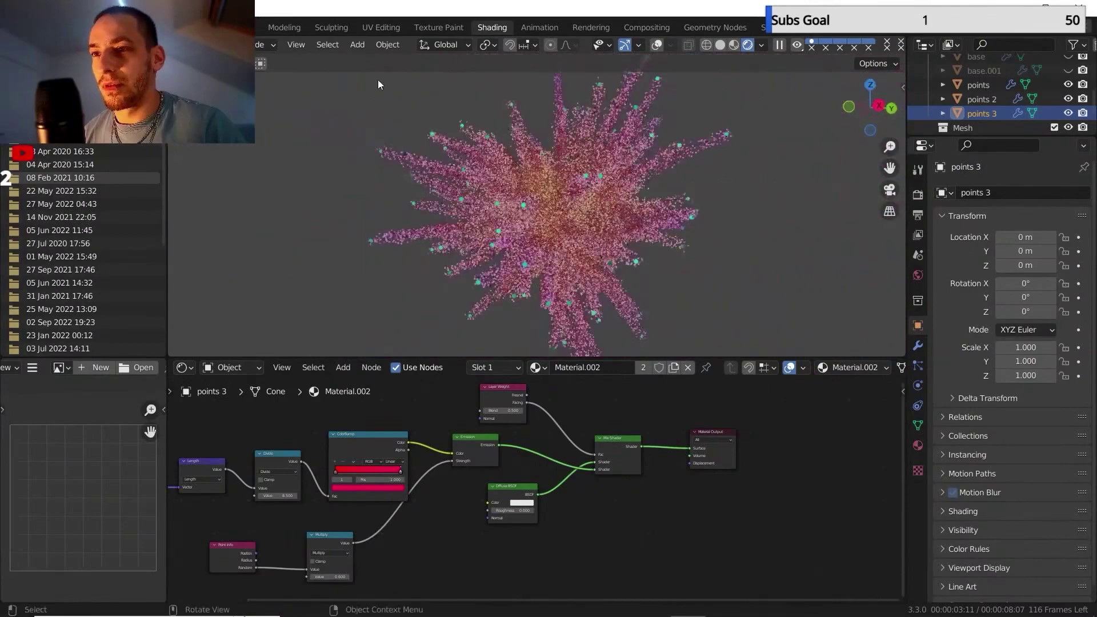
Switch to the Layout workspace, save the blend file and hide the viewport overlays.
click(246, 28)
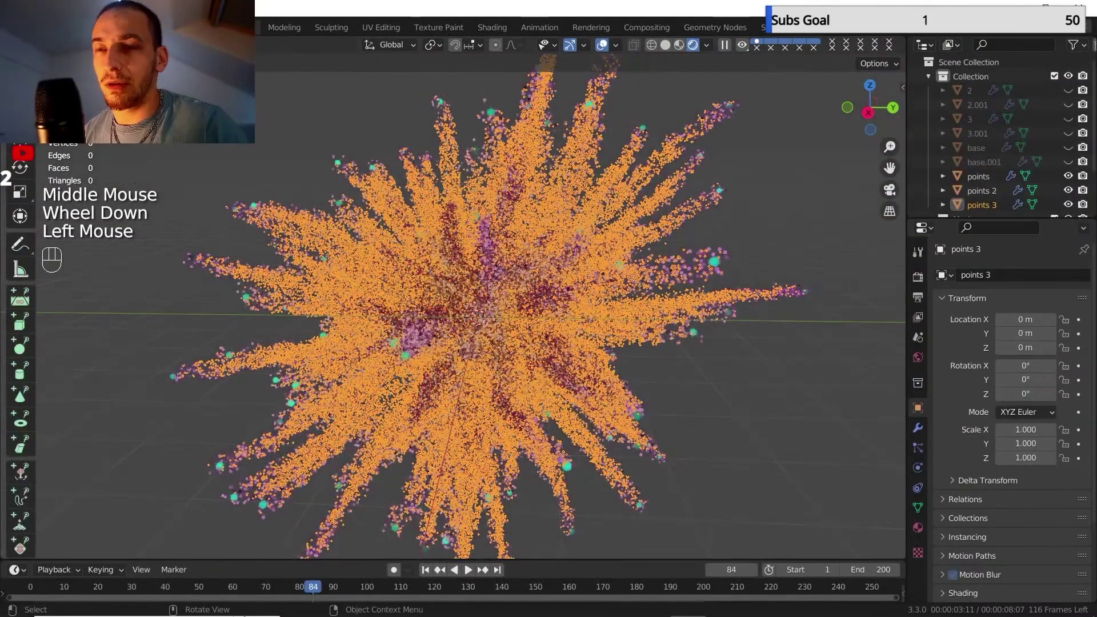
click(31, 27)
click(57, 151)
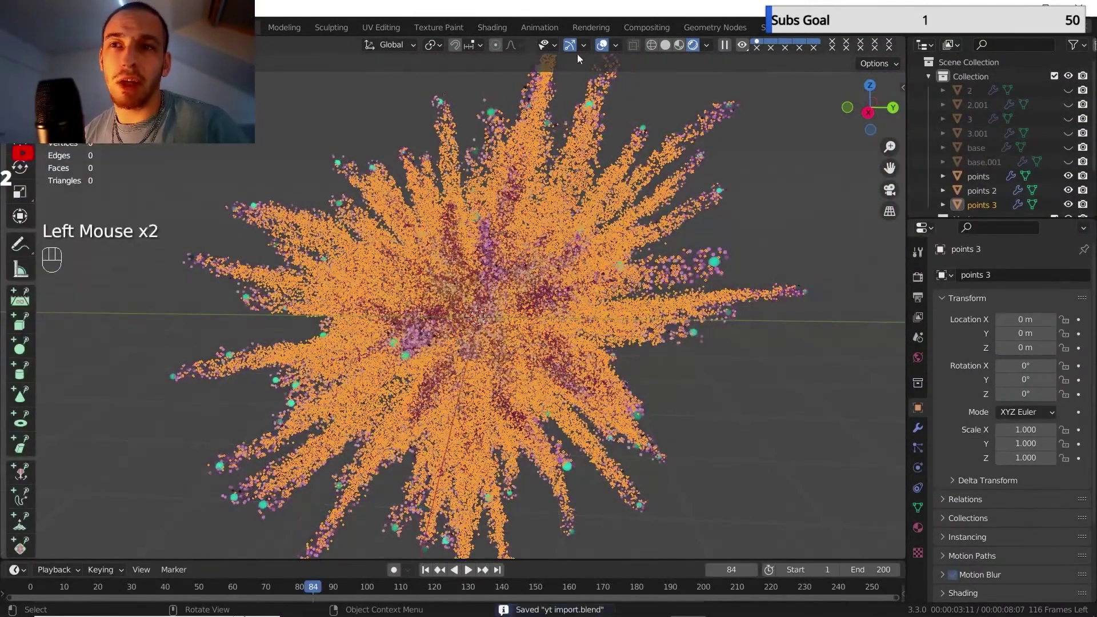
click(603, 45)
scroll(581, 229, down, 2)
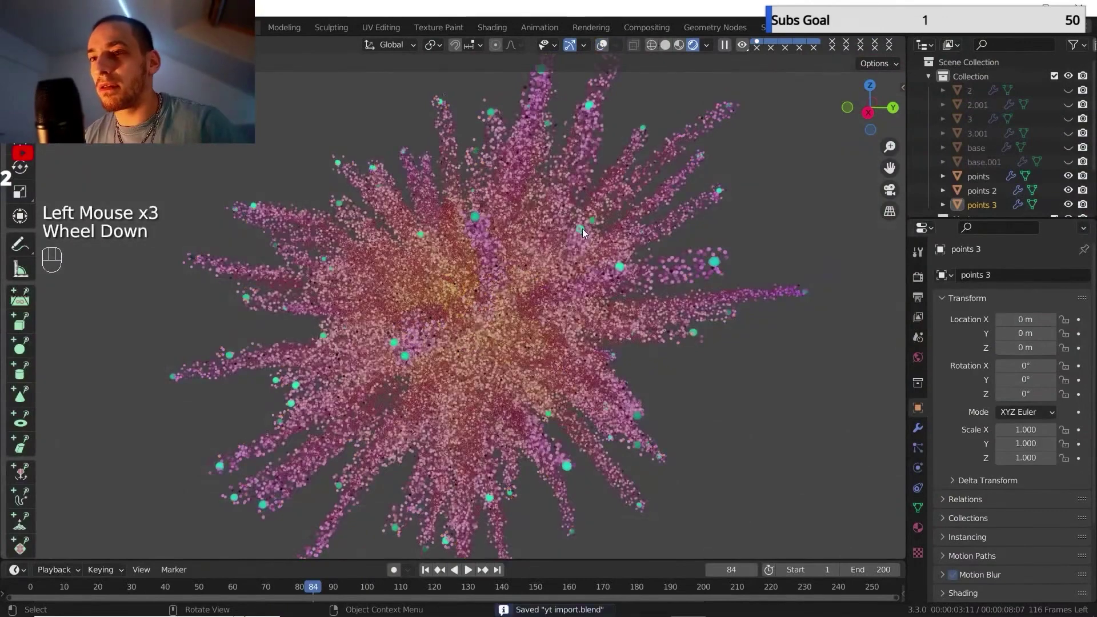
mouse_move(581, 229)
shift+middle_down()
mouse_move(564, 250)
mouse_move(568, 241)
shift+middle_up()
scroll(569, 231, up, 1)
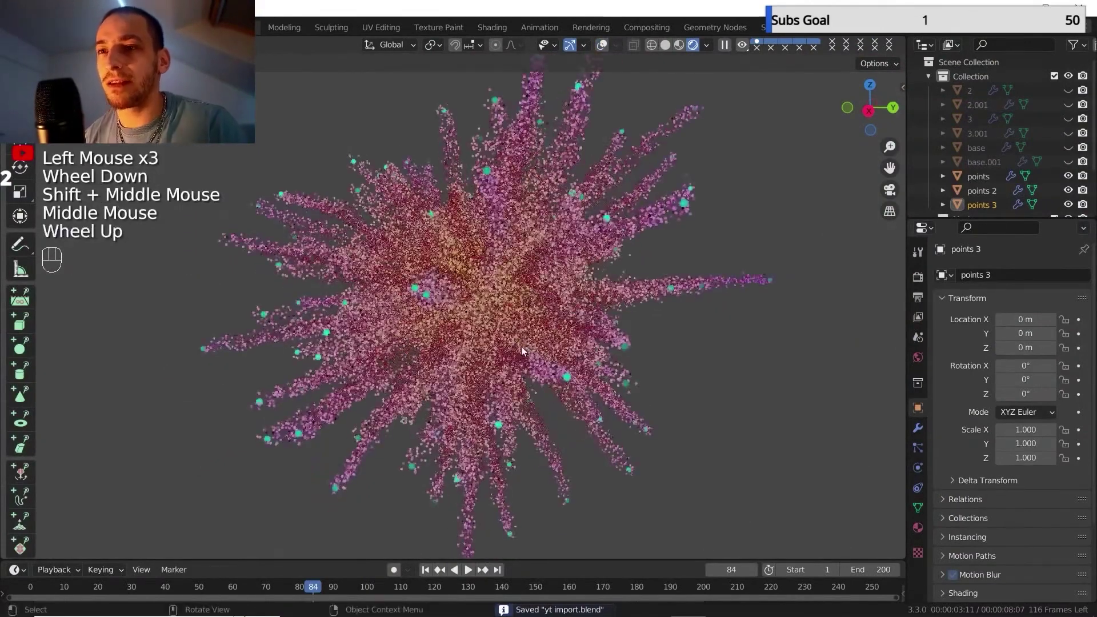
Play the animation from frame 1, and replay it from about frame 140 and frame 130, to check the shaded particles.
click(426, 569)
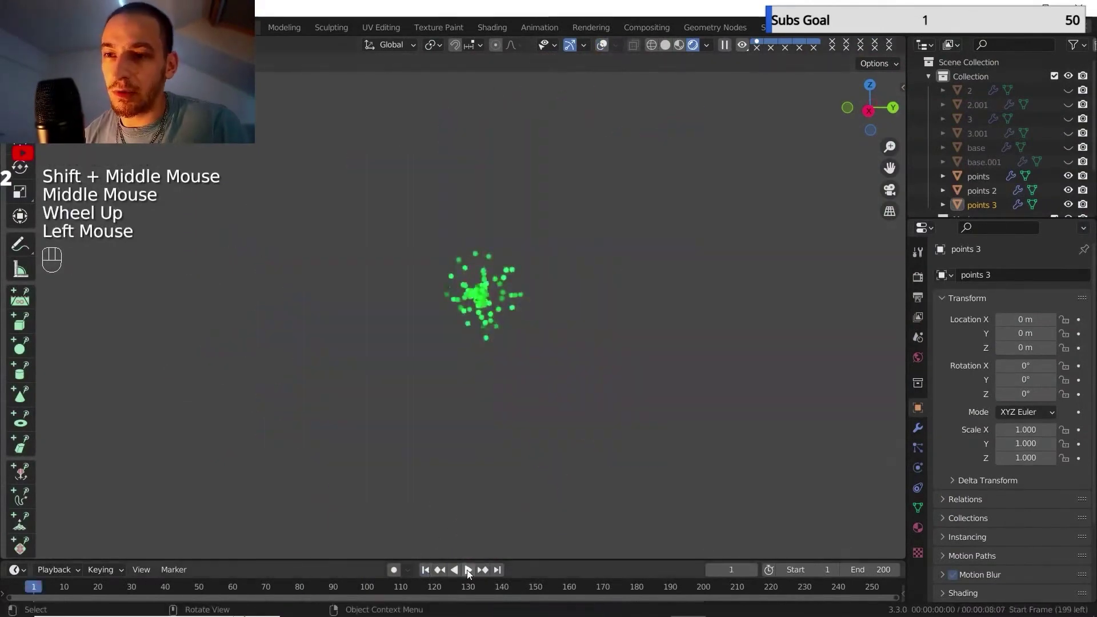
click(468, 571)
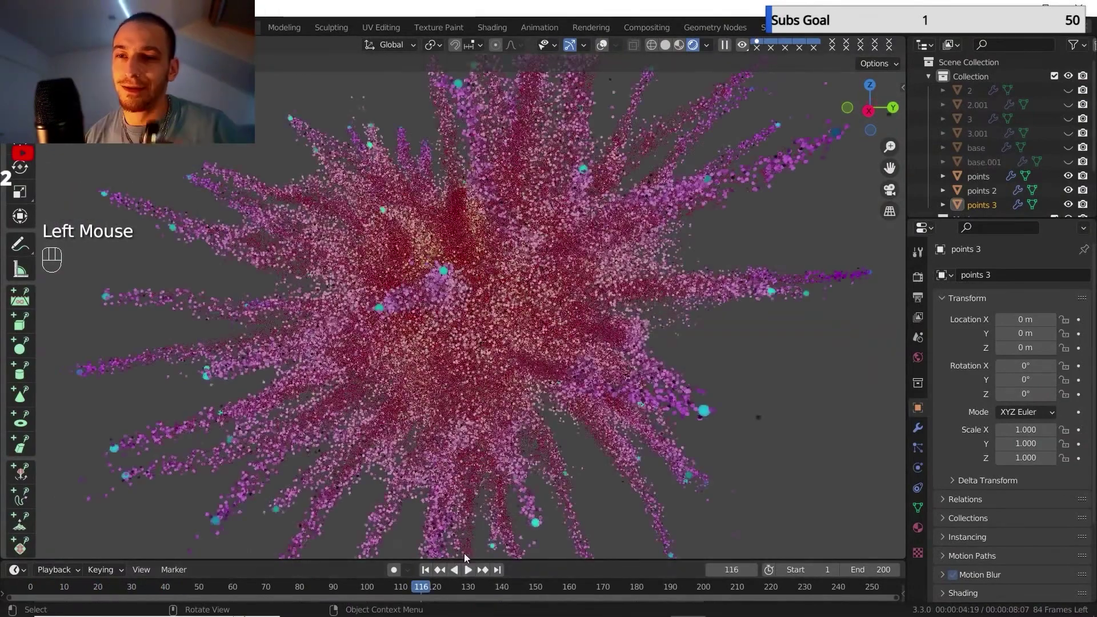
scroll(511, 336, down, 2)
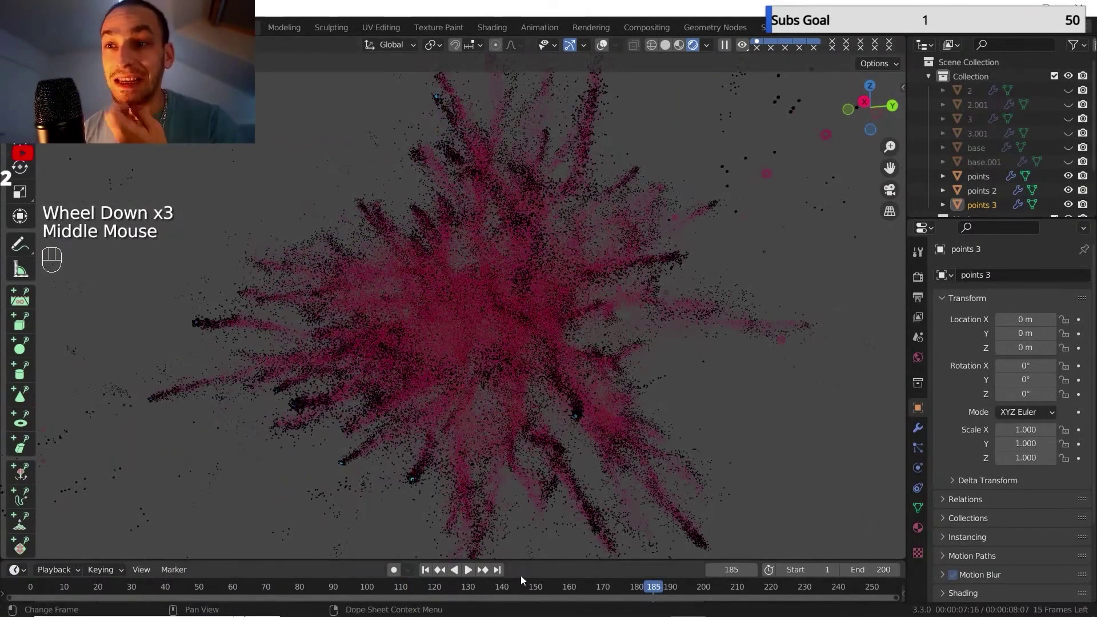
click(507, 588)
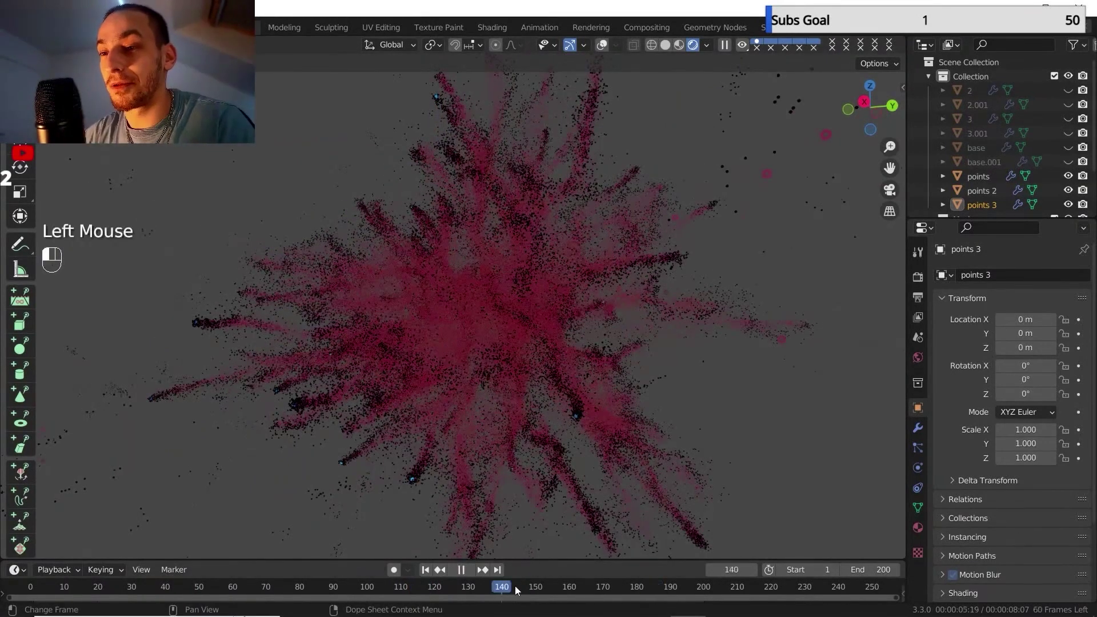
click(469, 588)
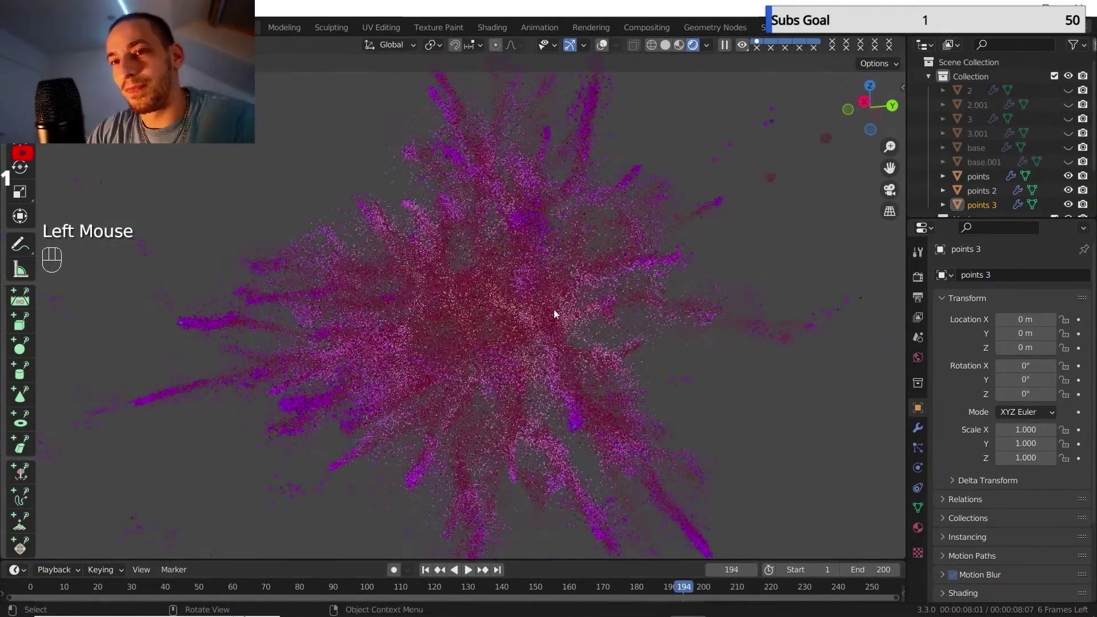
Inspect the shaded particle explosion at frame 194 from other angles, both from farther out and closer in.
shift+middle_drag(555, 306, 927, 301)
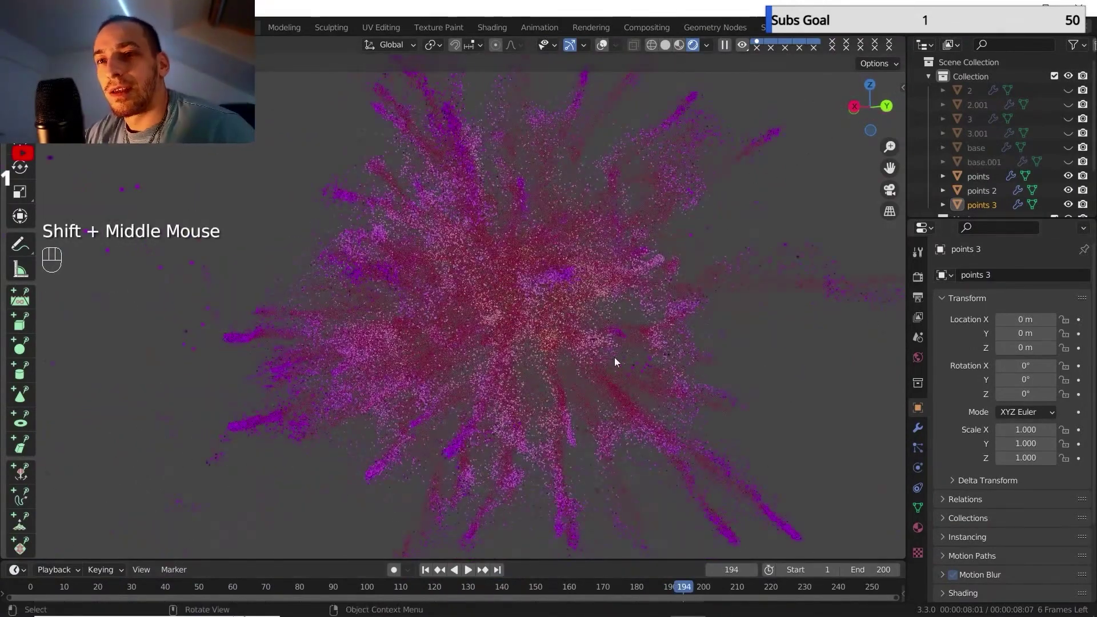
scroll(625, 315, down, 3)
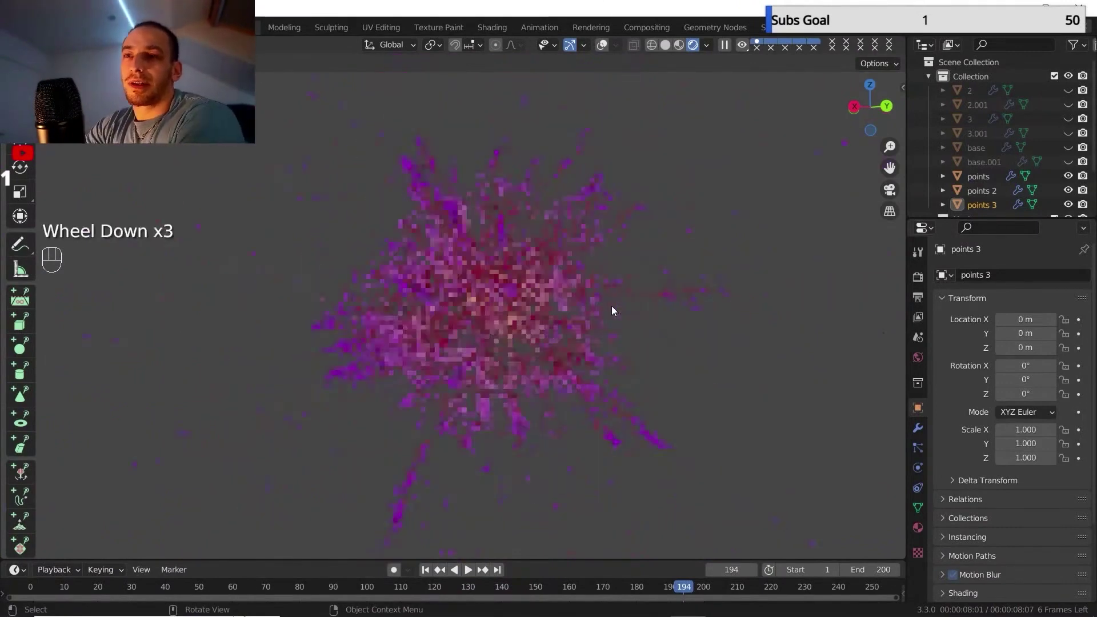
middle_drag(612, 306, 510, 302)
scroll(503, 306, down, 2)
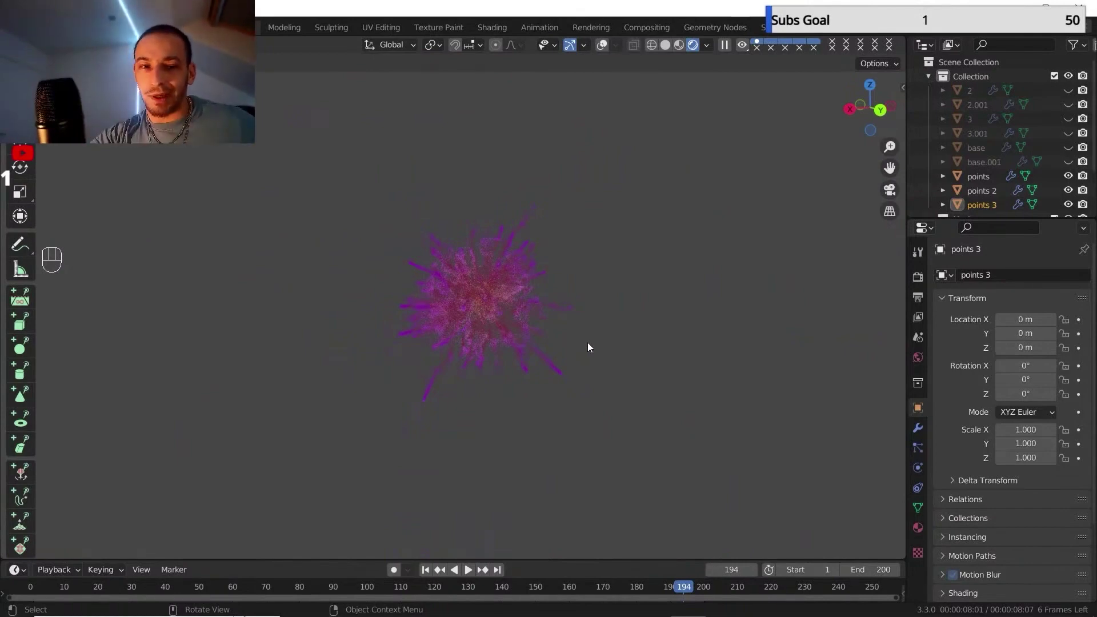
scroll(558, 300, up, 3)
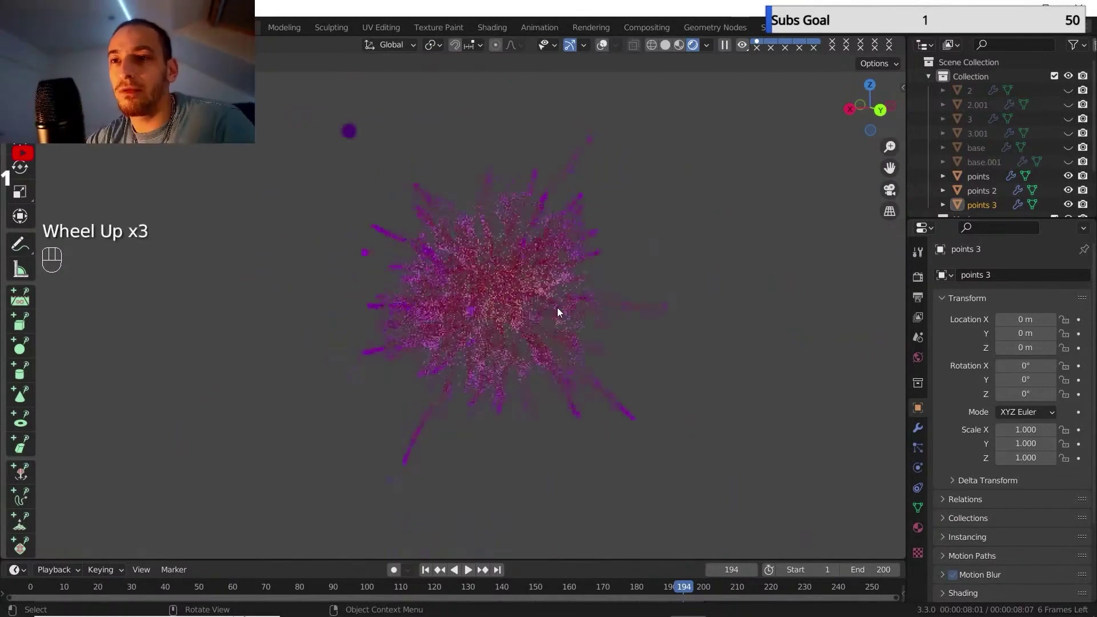
scroll(551, 279, up, 3)
shift+middle_drag(551, 279, 409, 299)
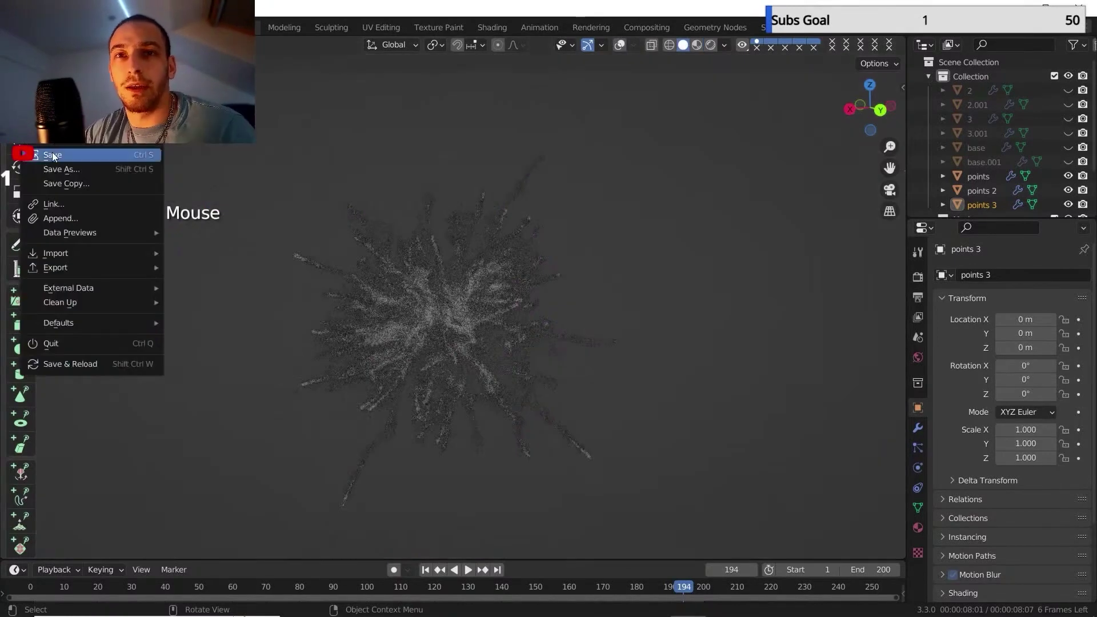
Save the blend file with the viewport in solid shading and inspect the particle burst.
click(54, 154)
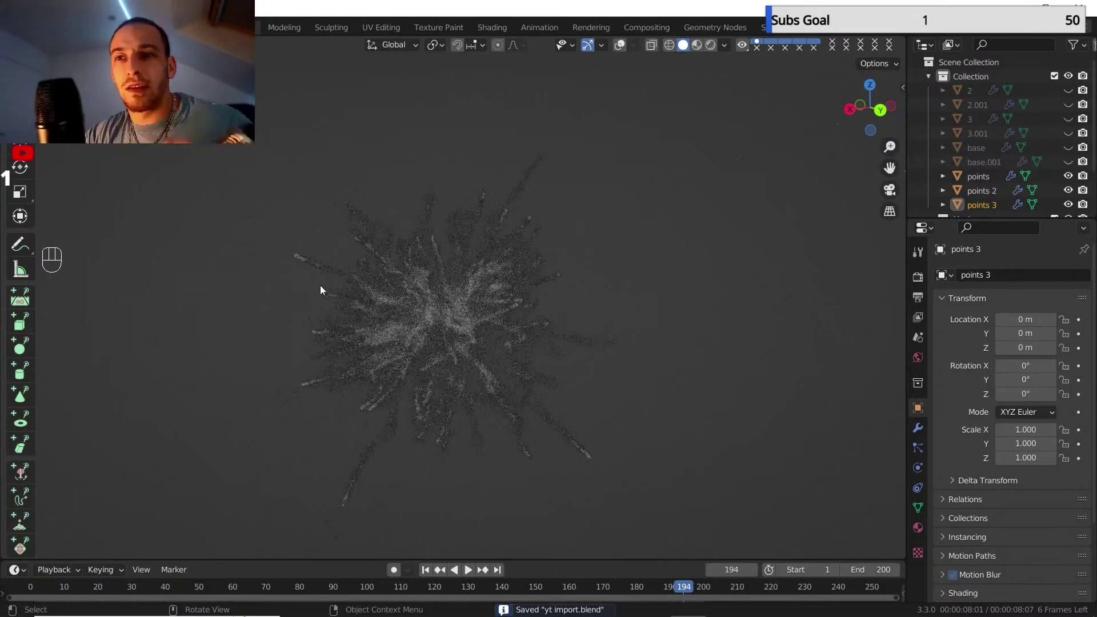
middle_drag(354, 292, 425, 316)
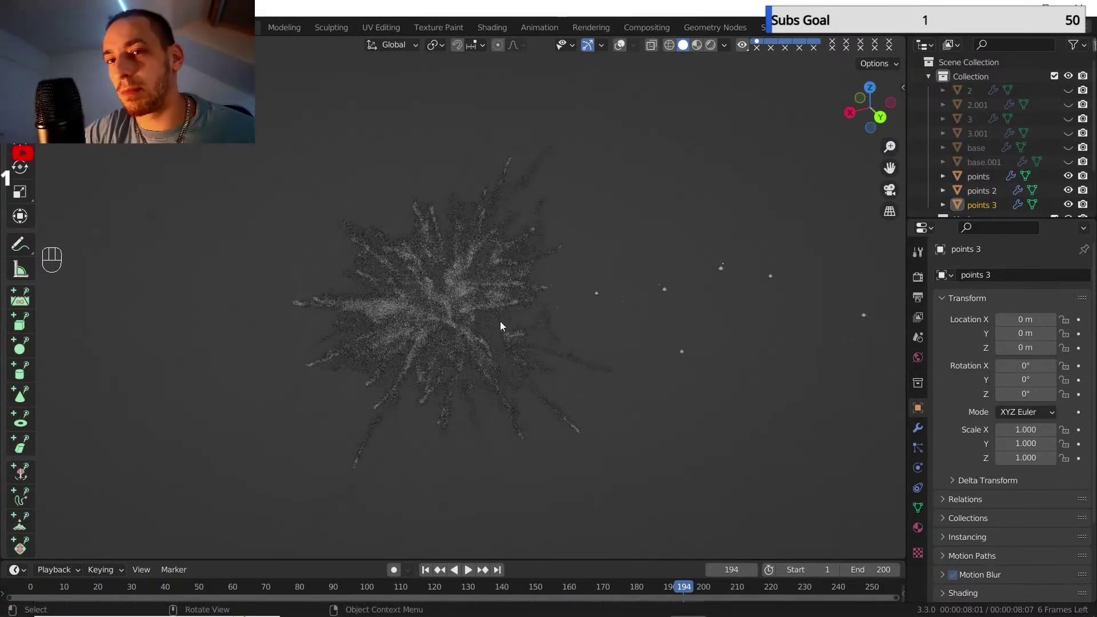
scroll(499, 321, down, 1)
shift+middle_drag(499, 322, 495, 294)
middle_drag(495, 294, 490, 274)
mouse_move(490, 274)
shift+middle_down()
mouse_move(487, 263)
mouse_move(488, 292)
mouse_move(502, 289)
shift+middle_up()
scroll(488, 291, up, 2)
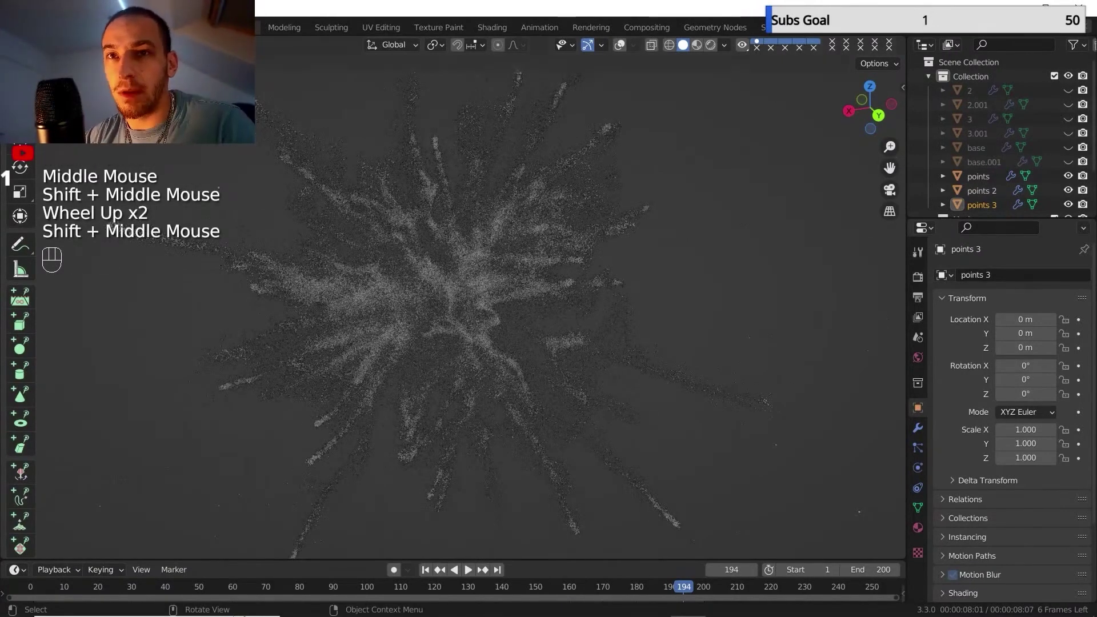
Start a new file with the default scene and select the camera, cube and light.
key(F4)
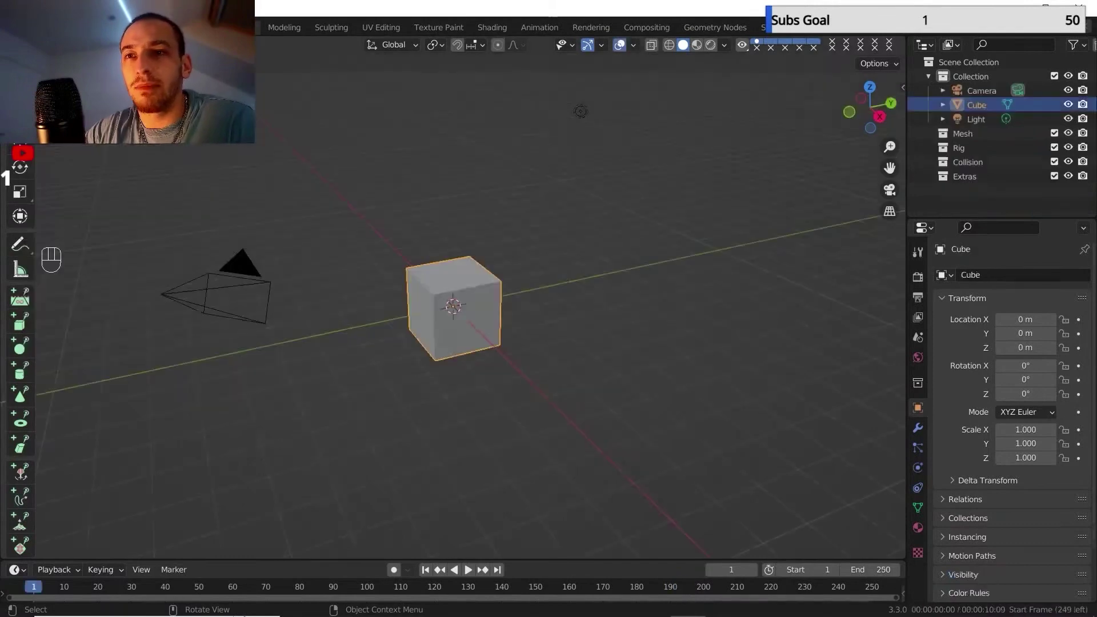
scroll(399, 279, down, 2)
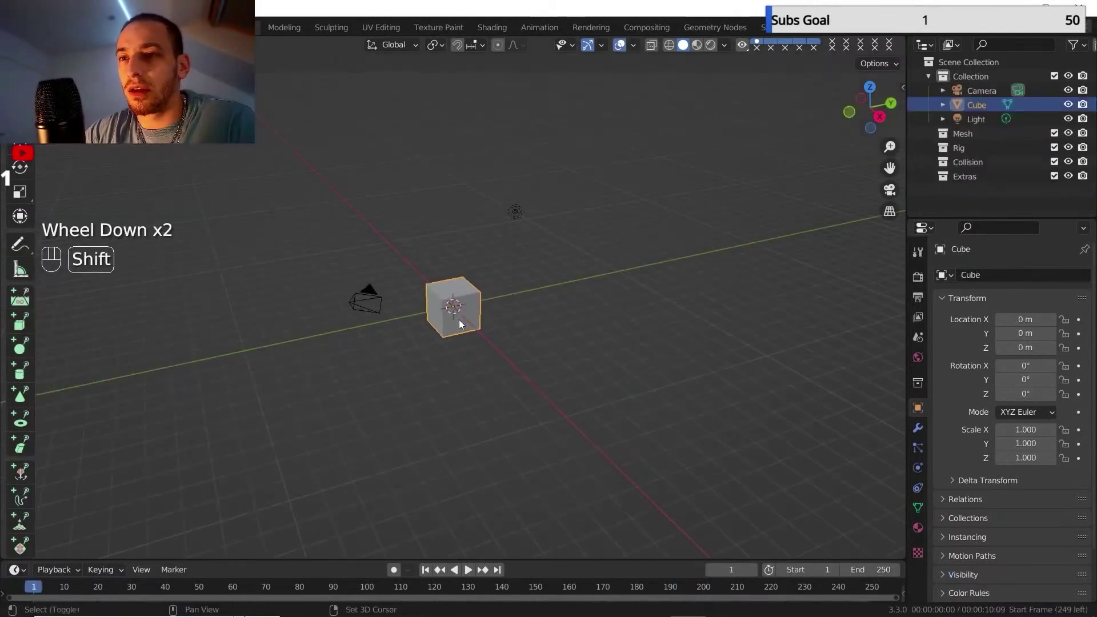
shift+middle_drag(400, 283, 417, 302)
middle_drag(418, 302, 432, 325)
scroll(434, 326, down, 1)
drag(514, 403, 300, 201)
drag(264, 137, 557, 420)
View the reference image particle trace.png from the proiect particule folder, close it and return to Blender.
mouse_move(336, 614)
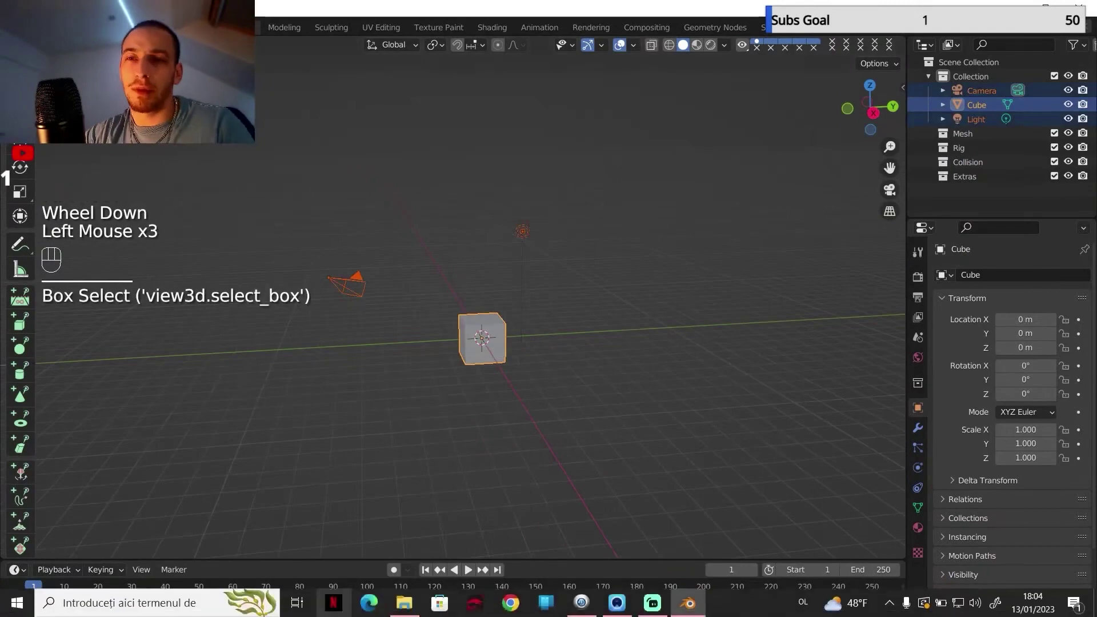
click(400, 605)
double_click(671, 365)
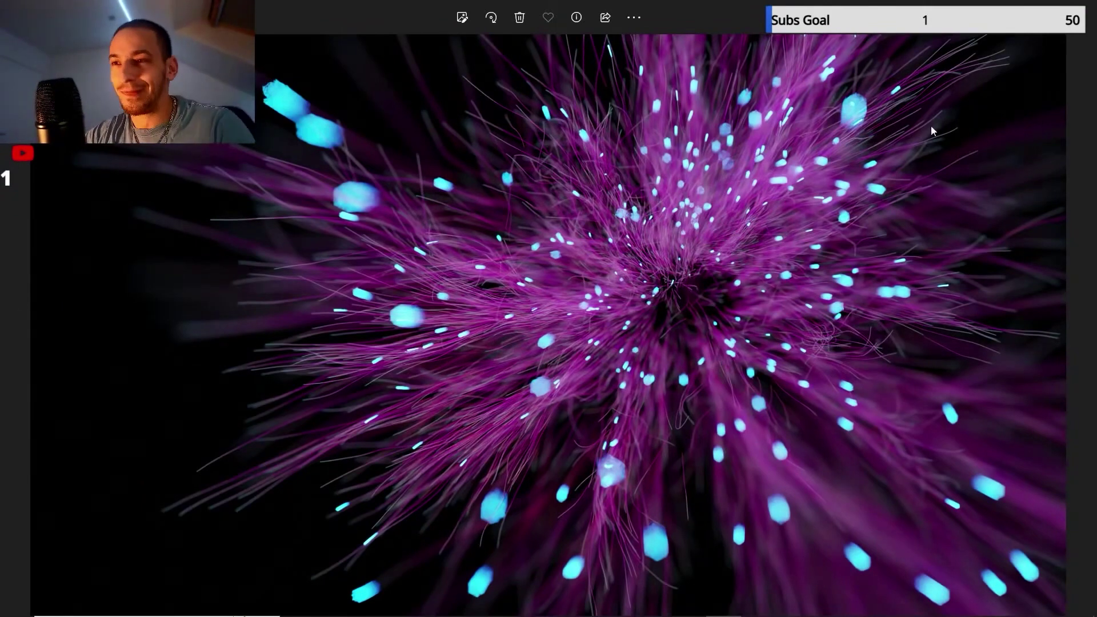
click(1016, 4)
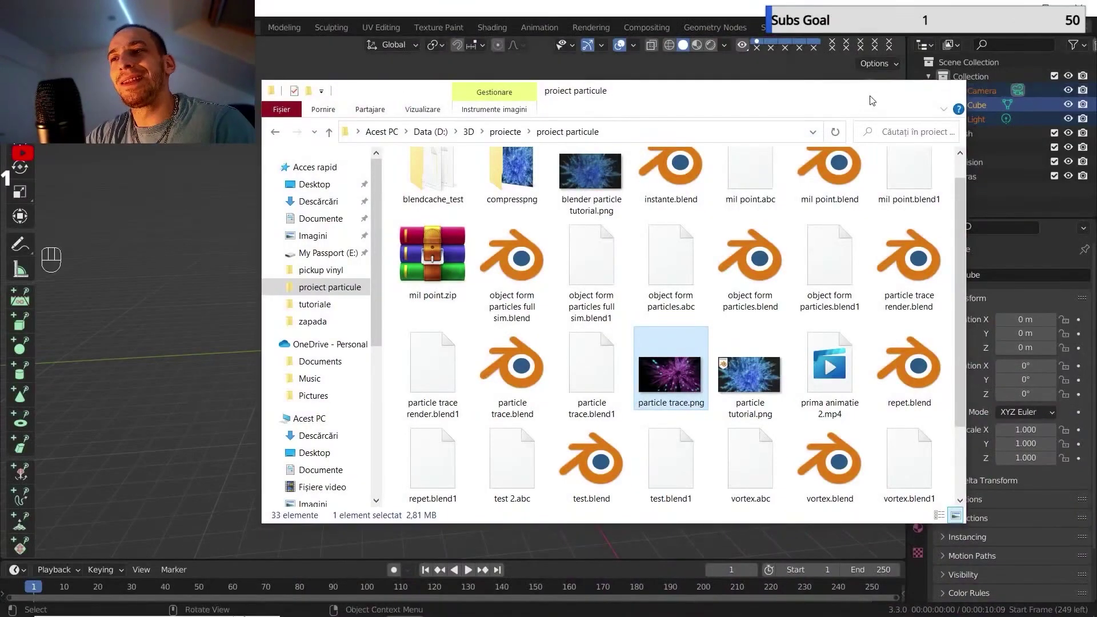
click(887, 91)
mouse_move(577, 616)
mouse_move(723, 603)
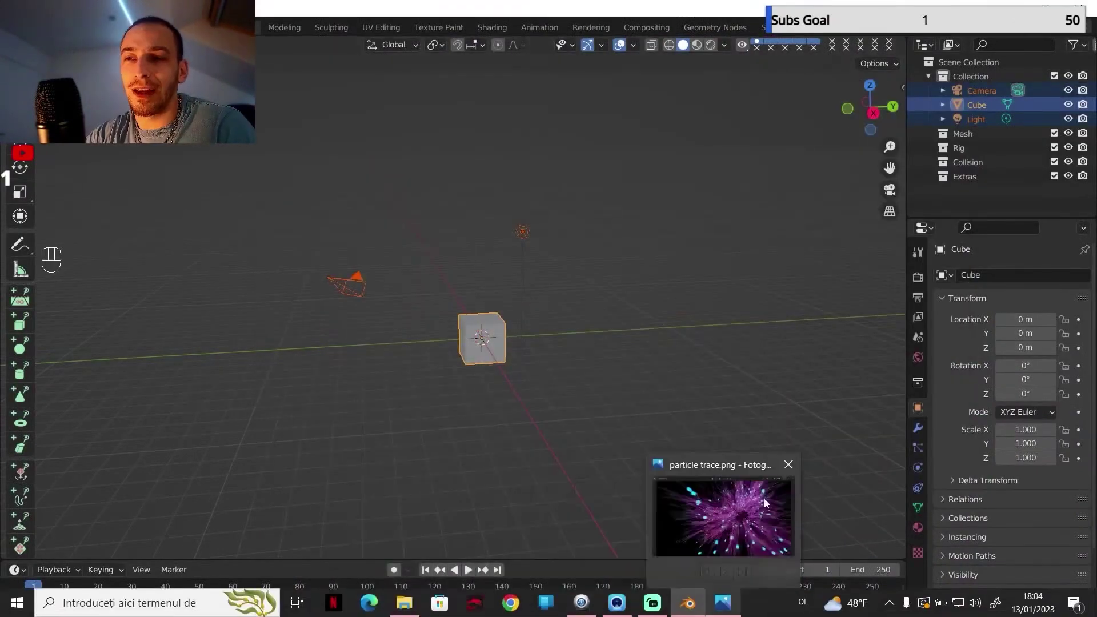
click(788, 465)
Delete the default camera, cube and light, and add a UV sphere at the origin.
drag(564, 317, 296, 146)
key(Delete)
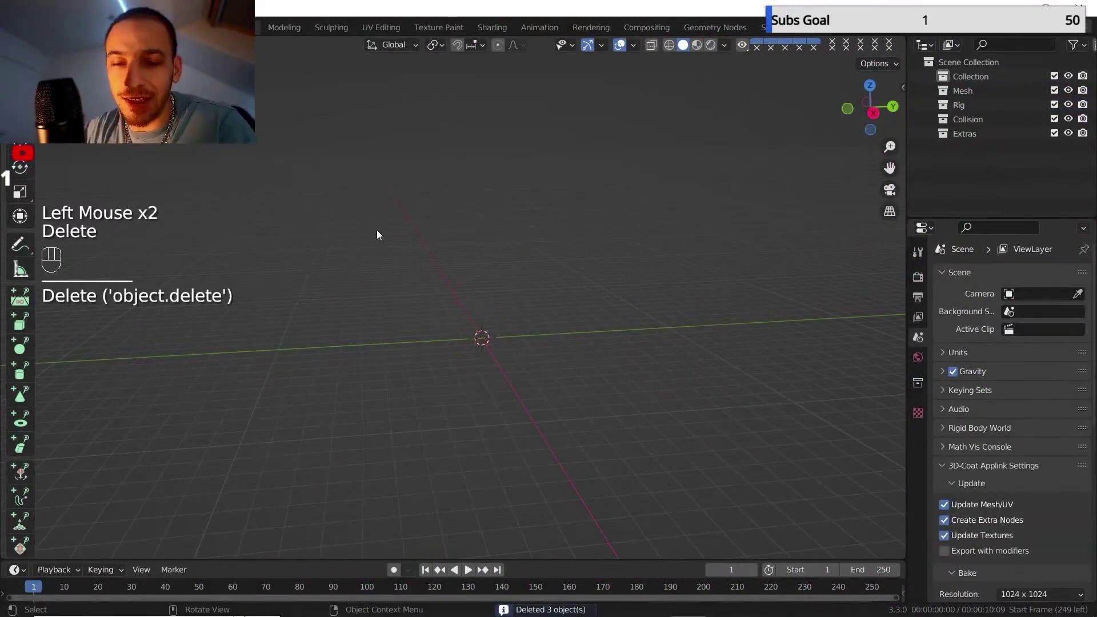
key(shift+a)
mouse_move(479, 302)
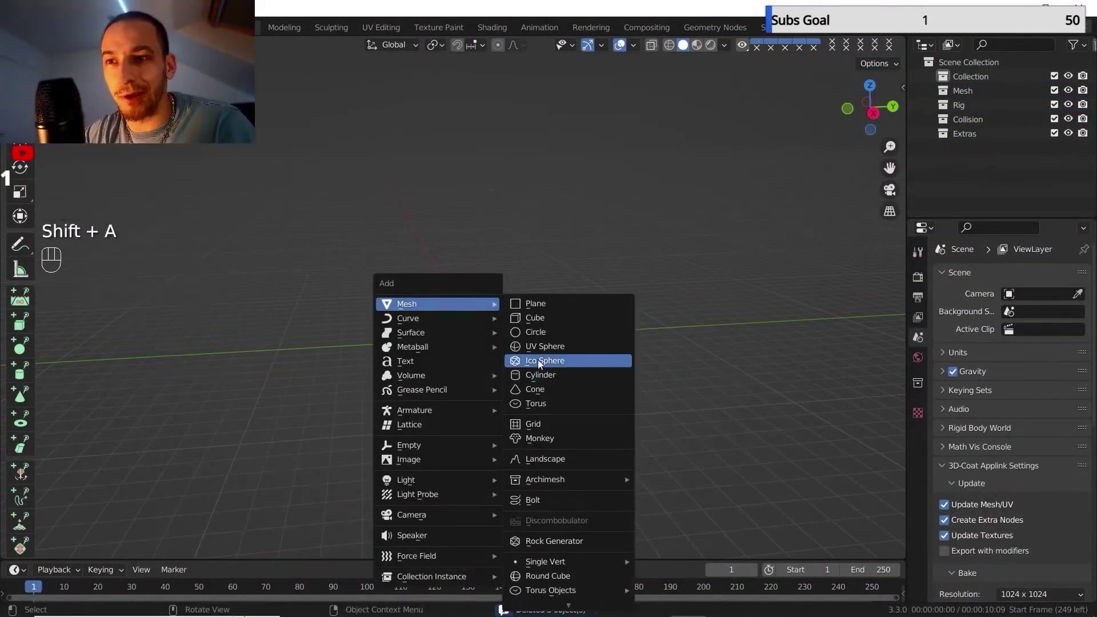
click(551, 345)
scroll(523, 353, up, 2)
mouse_move(523, 353)
shift+middle_down()
mouse_move(482, 337)
mouse_move(516, 364)
shift+middle_up()
scroll(482, 342, up, 1)
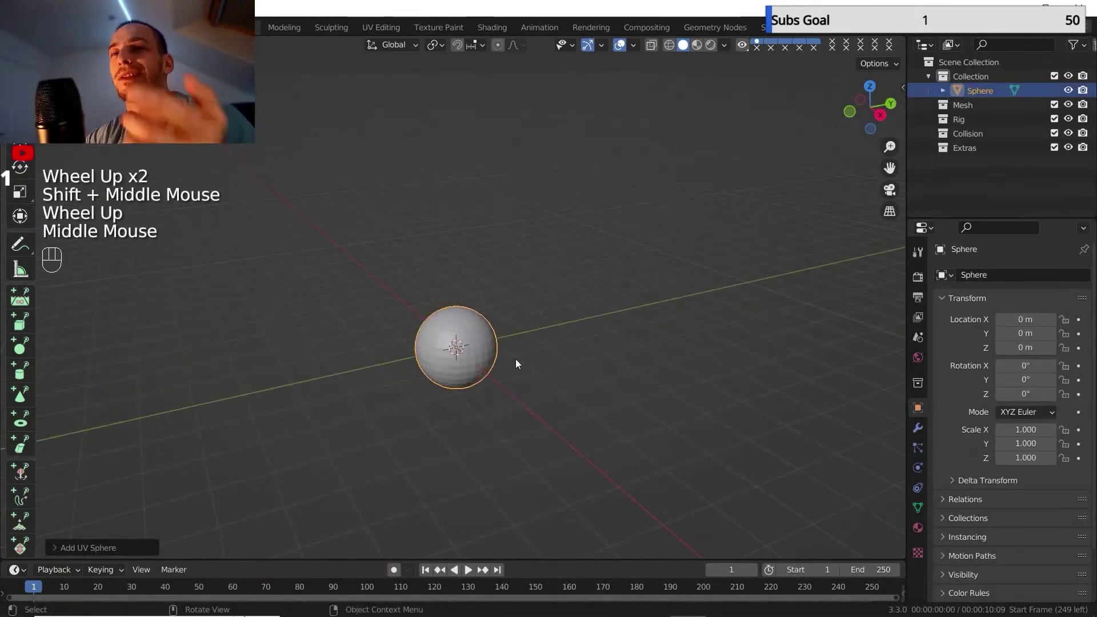
Add an emitter particle system to the sphere and set its Gravity field weight to 0.
click(918, 448)
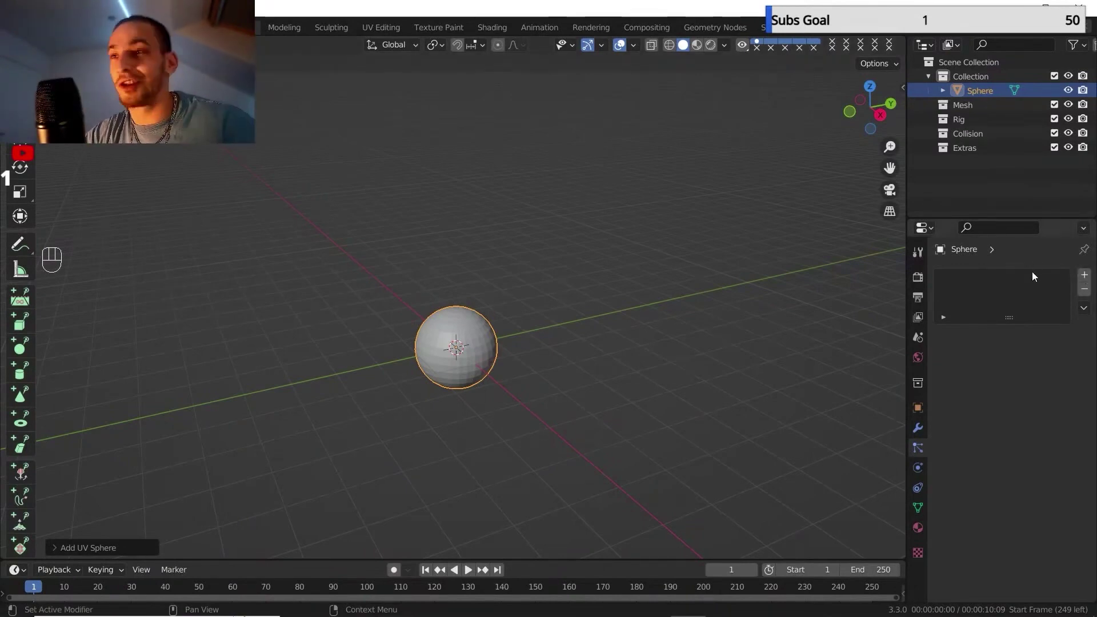
click(1084, 276)
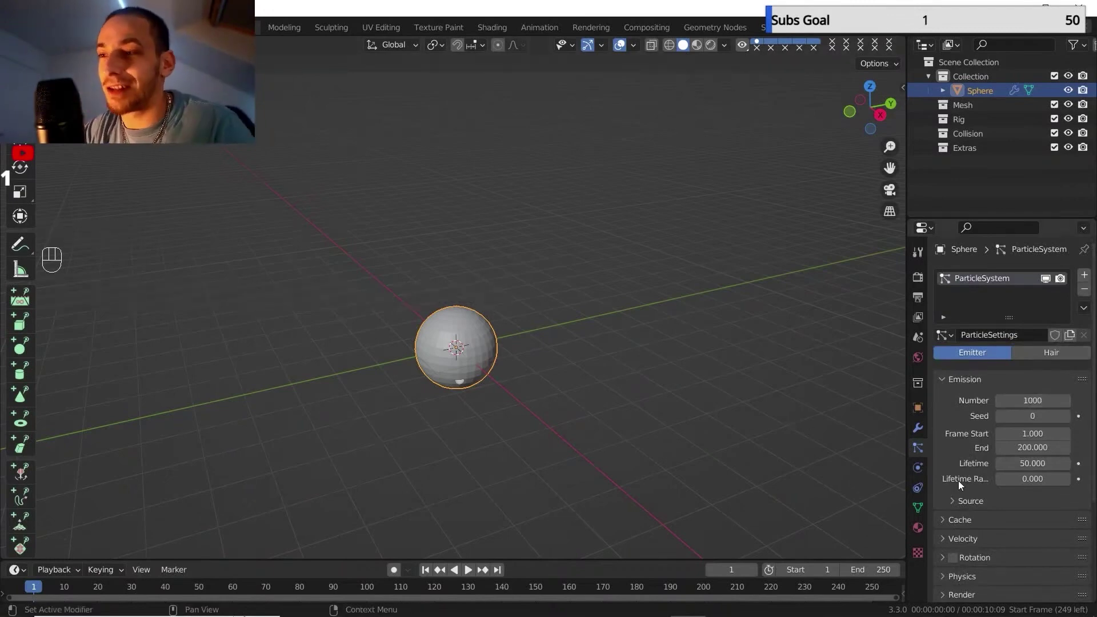
scroll(960, 483, down, 3)
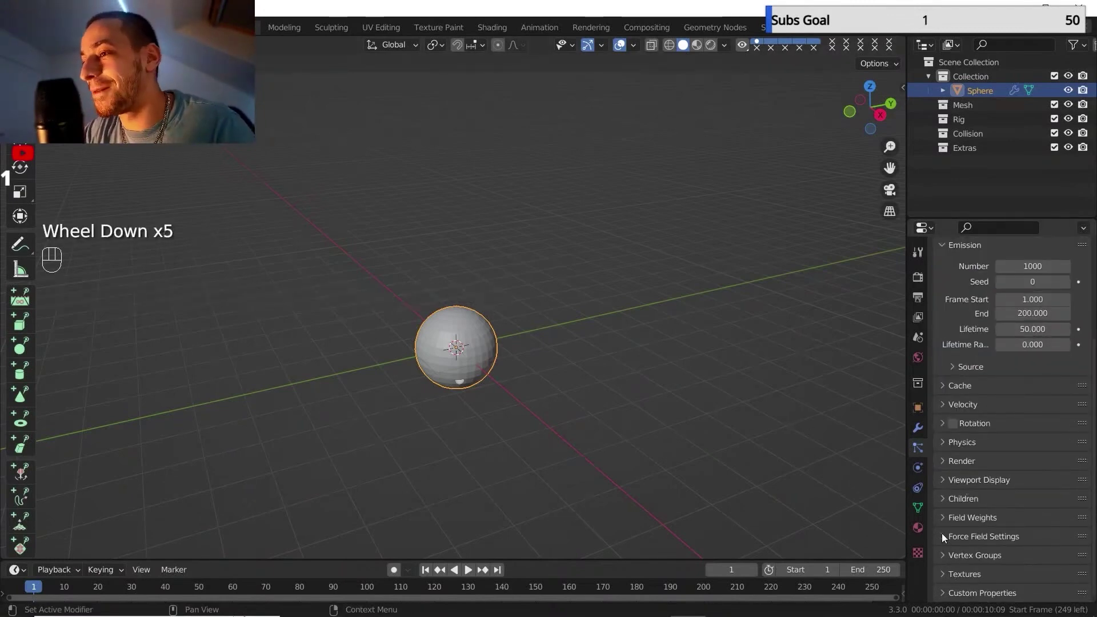
scroll(988, 432, down, 2)
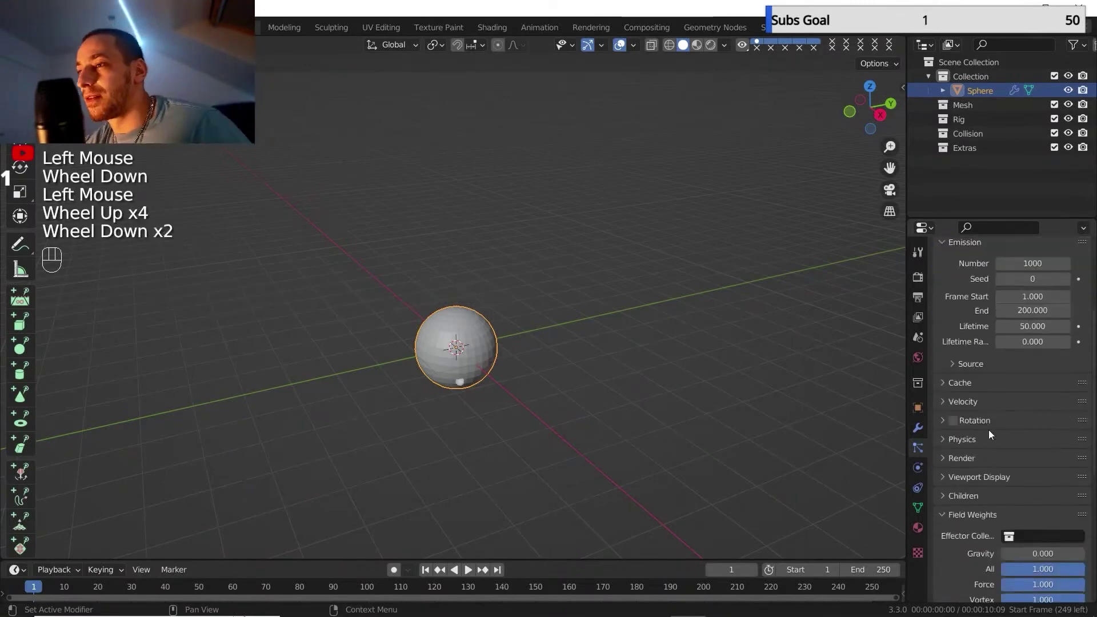
scroll(984, 435, up, 4)
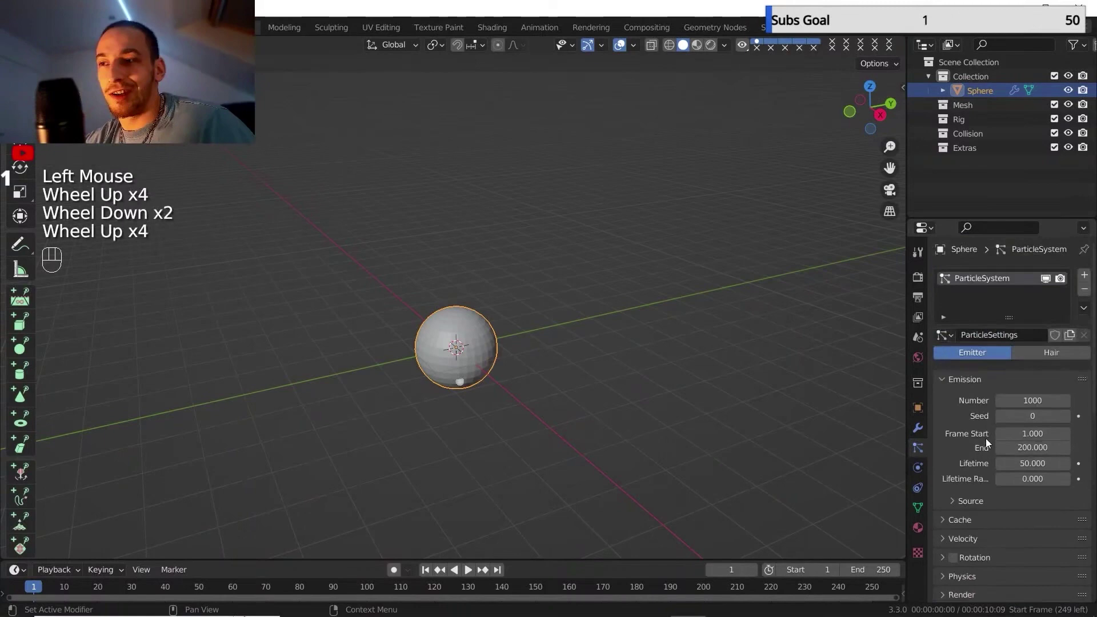
Set the Brownian force to 1 in the sphere's particle physics.
scroll(970, 489, down, 1)
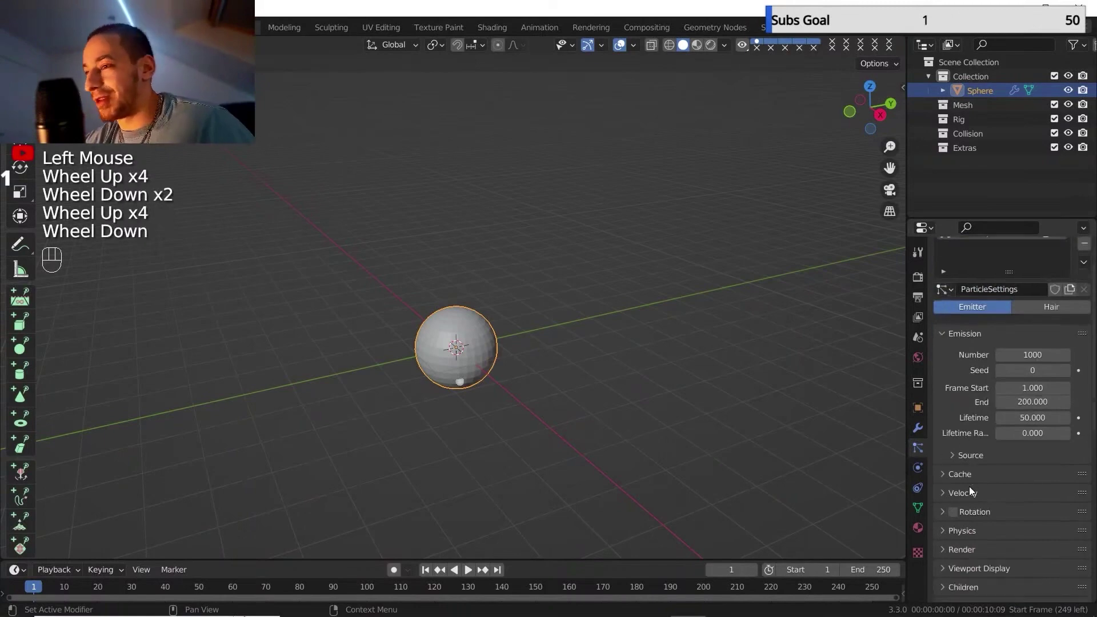
scroll(970, 491, down, 2)
click(946, 486)
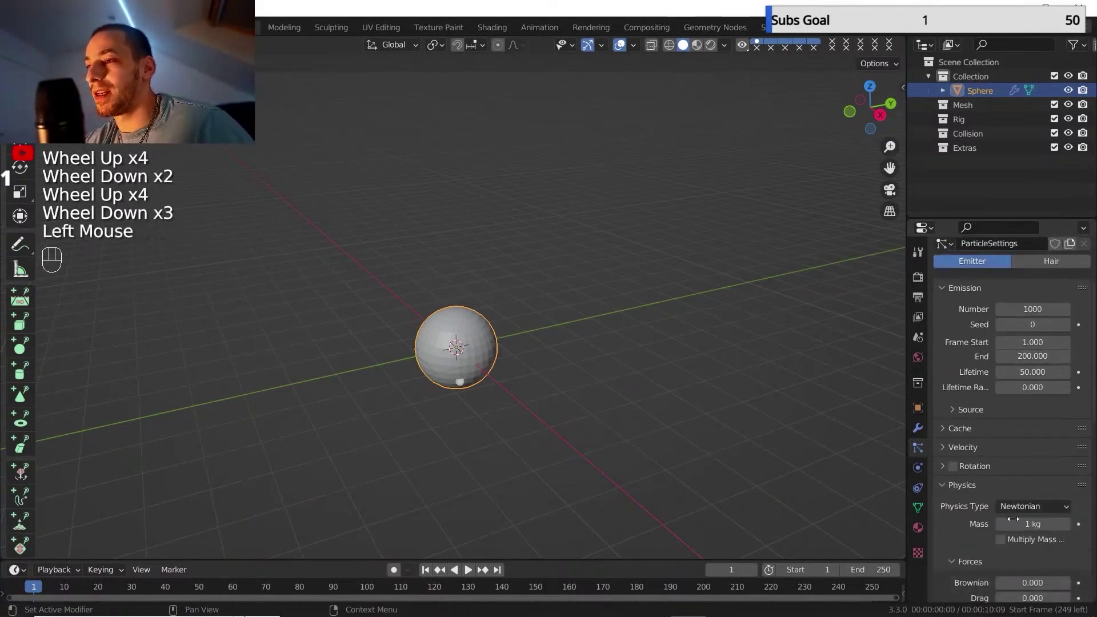
scroll(1000, 530, down, 2)
click(1017, 515)
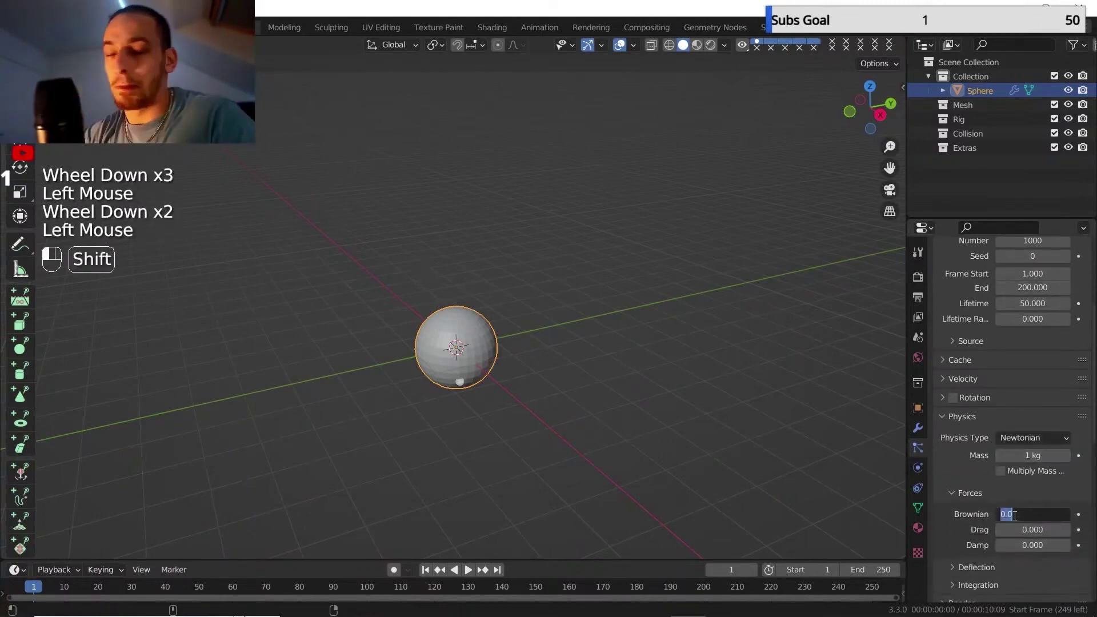
text(1)
key(Return)
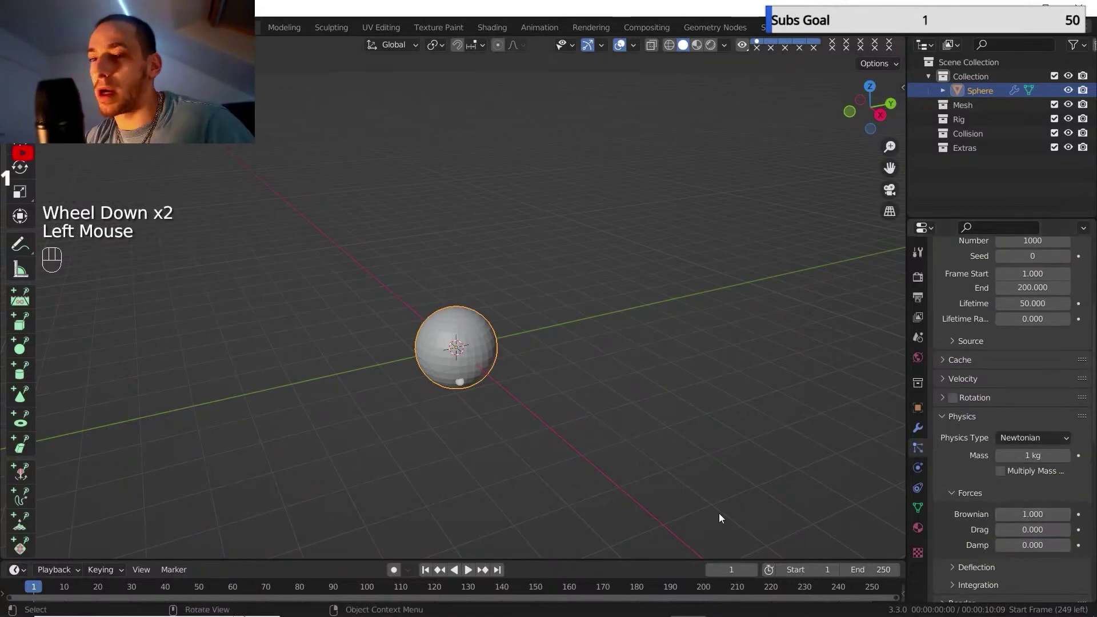
Preview the particle animation from the first frame, and set the emission Lifetime to 200 and Lifetime Randomness to 0.1.
click(425, 569)
click(467, 570)
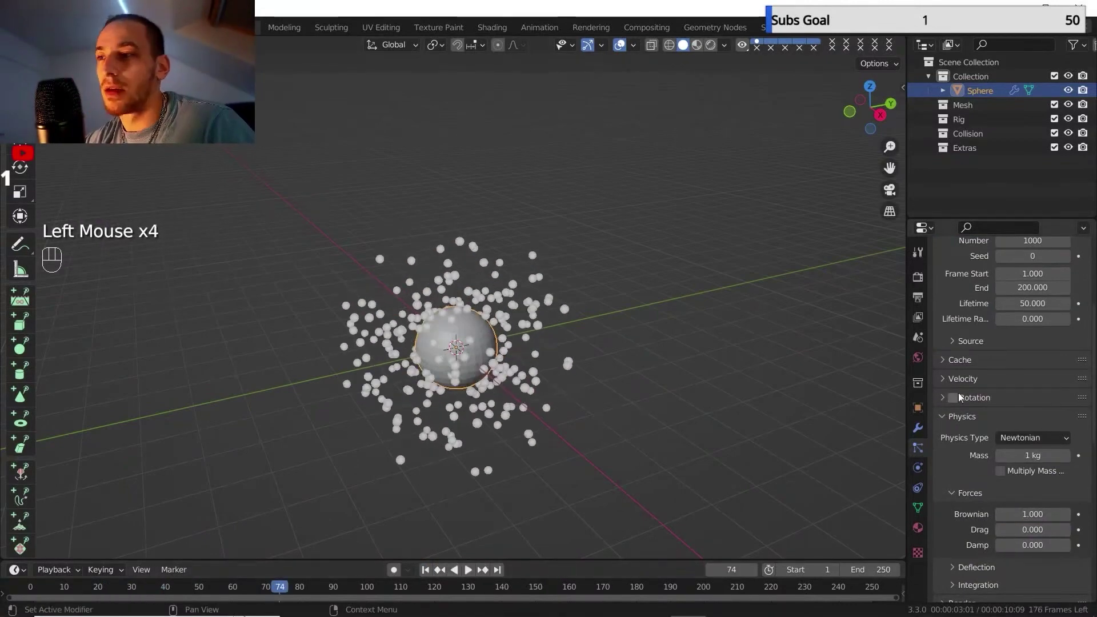
scroll(966, 394, up, 4)
click(1034, 463)
text(2)
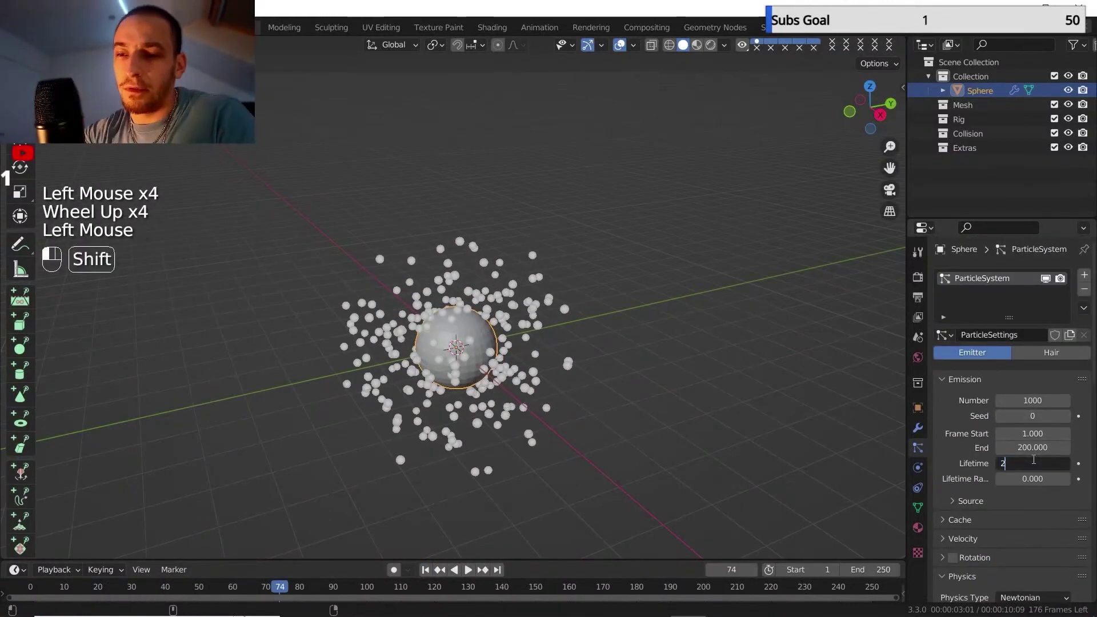
text(000)
key(Return)
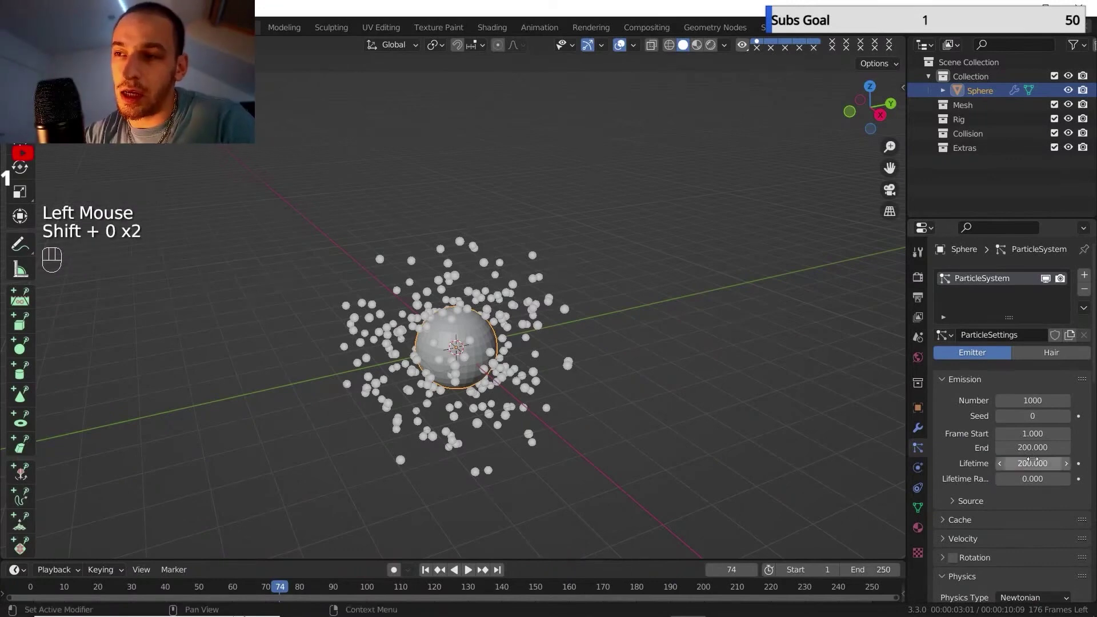
click(1033, 479)
text(0.0)
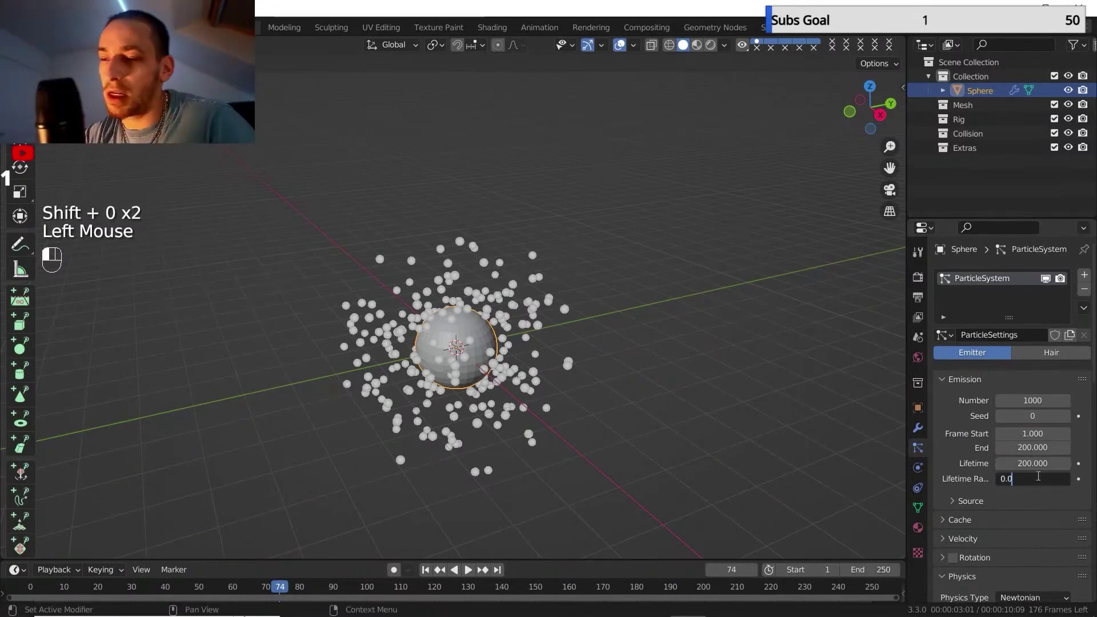
text(100)
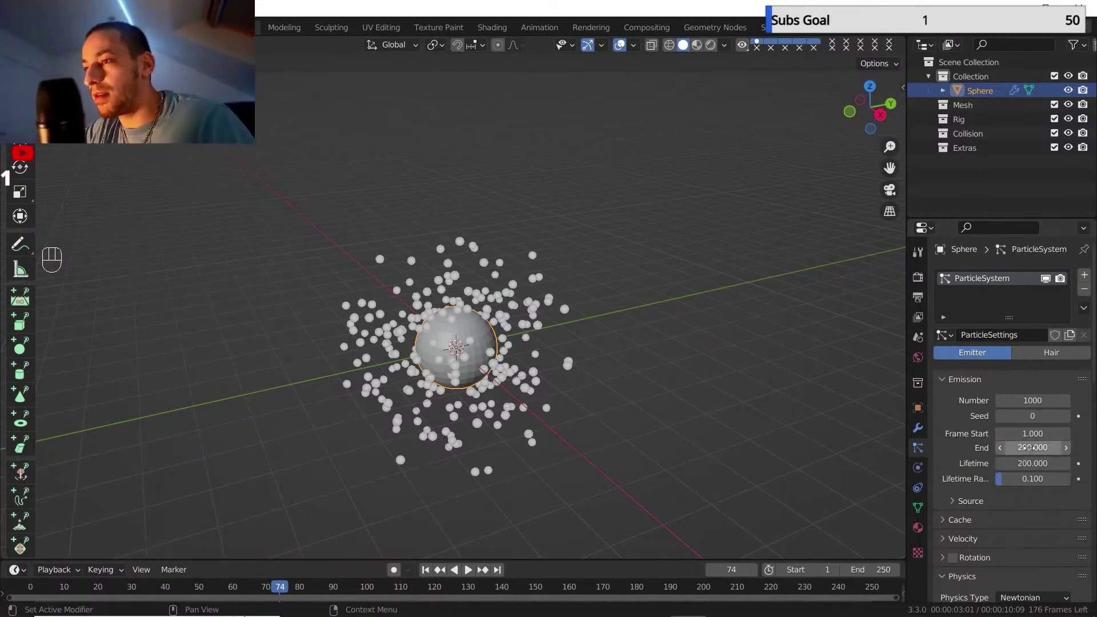
Replay the simulation, set the sphere's Brownian force to 3 and return to the first frame.
scroll(1017, 499, up, 1)
scroll(1017, 500, down, 7)
click(425, 569)
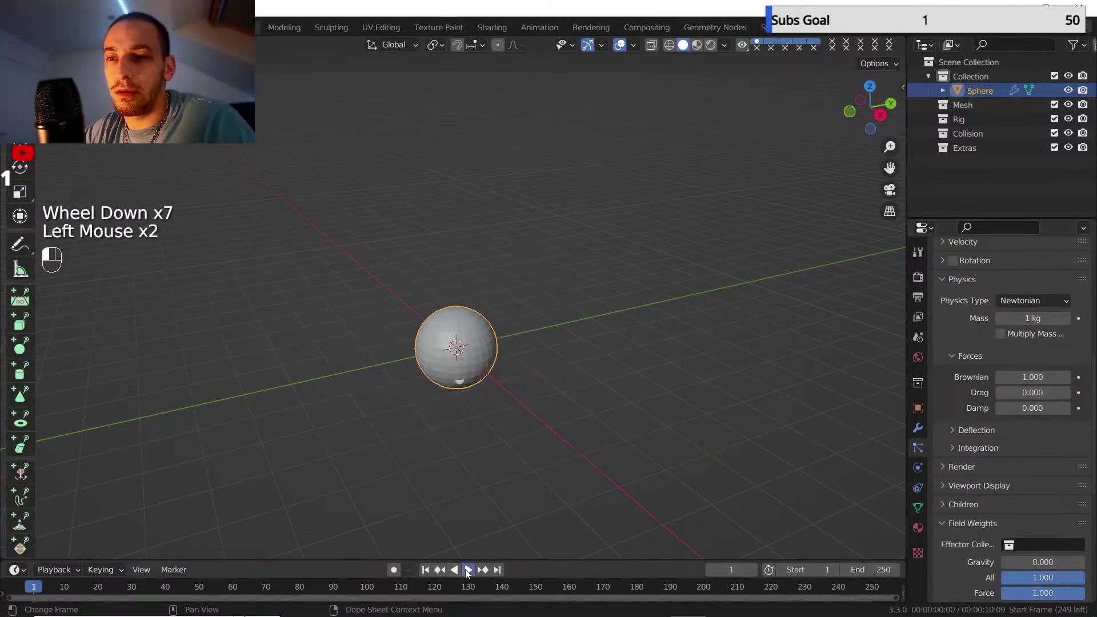
double_click(1009, 377)
text(3)
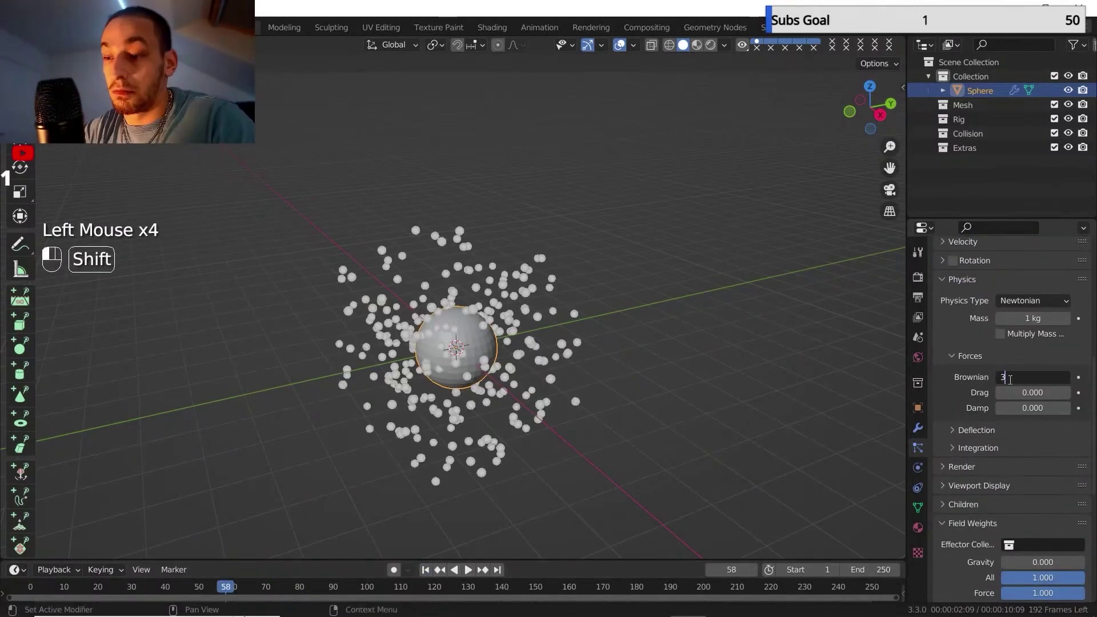
key(Return)
click(425, 570)
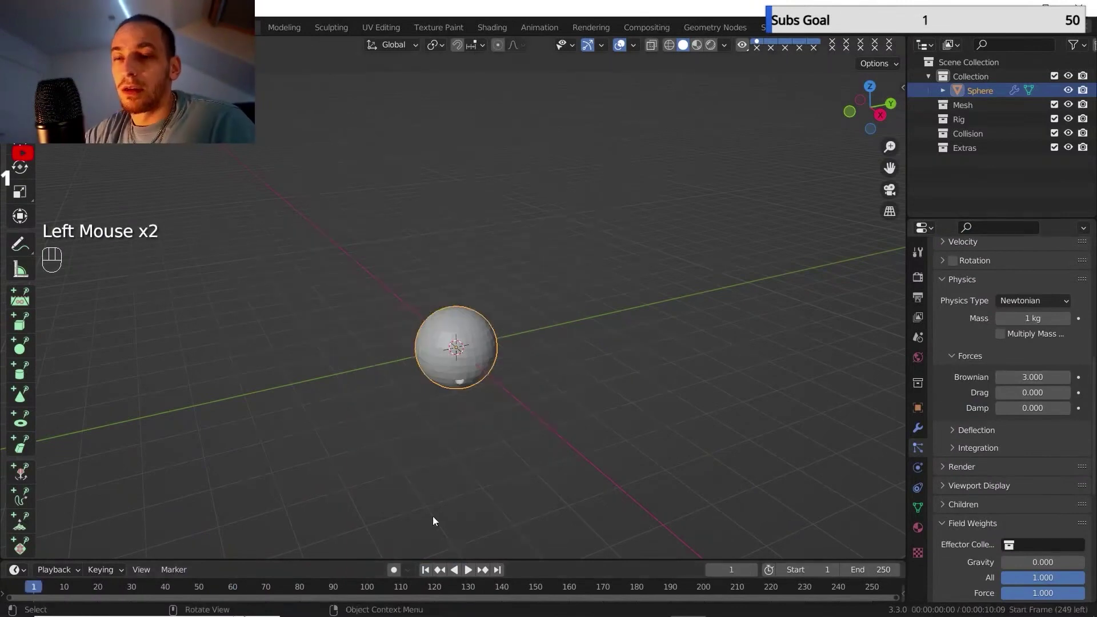
Add a Turbulence force field at the origin.
scroll(478, 401, down, 2)
shift+middle_drag(480, 404, 482, 385)
middle_drag(482, 385, 484, 366)
scroll(483, 365, up, 1)
key(shift+a)
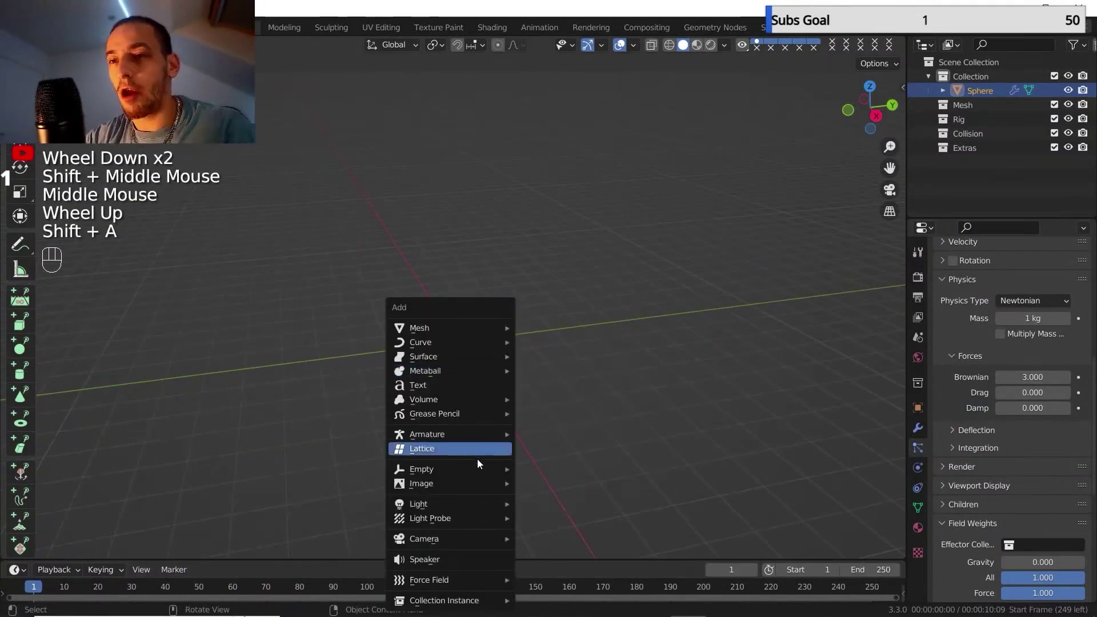
mouse_move(481, 579)
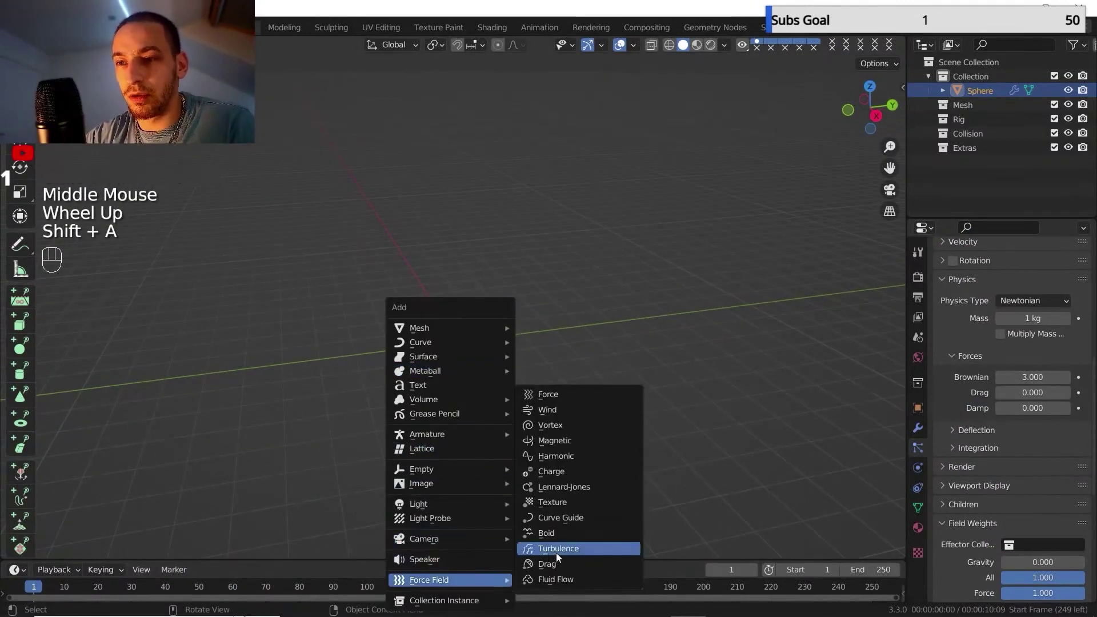
click(557, 552)
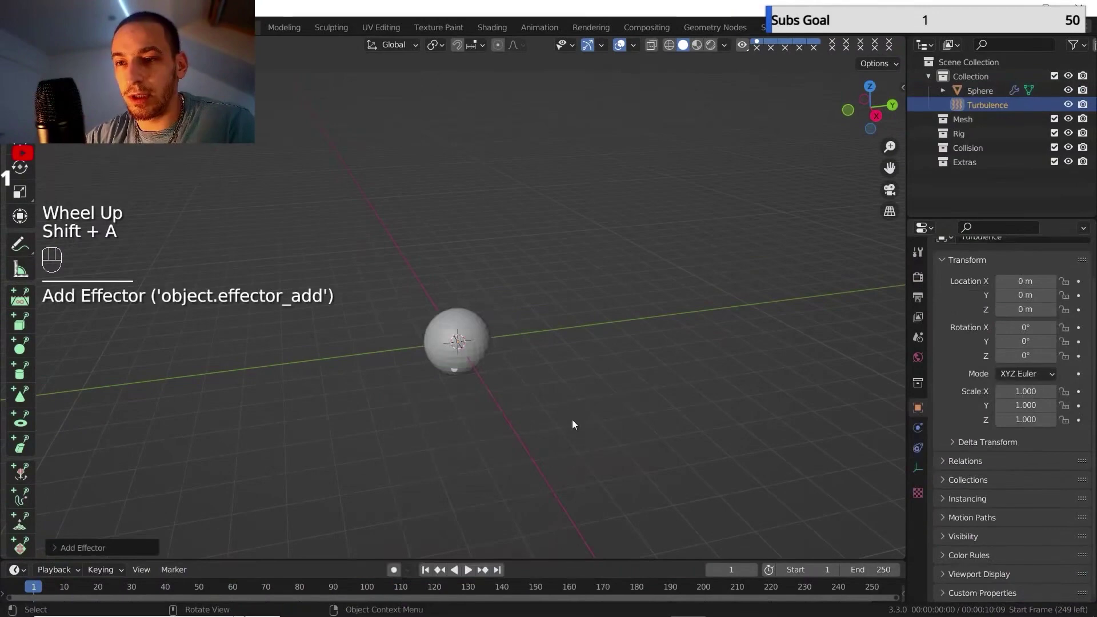
Play the animation and raise the Turbulence field's Size to about 2.19.
click(429, 570)
click(468, 569)
click(987, 105)
click(918, 428)
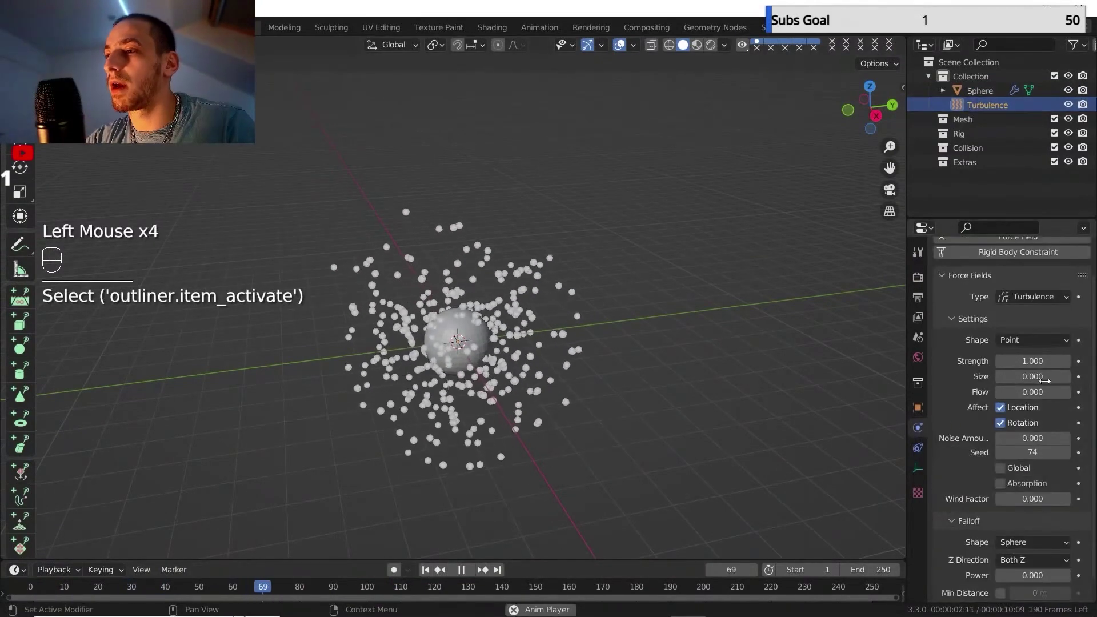
click(1043, 376)
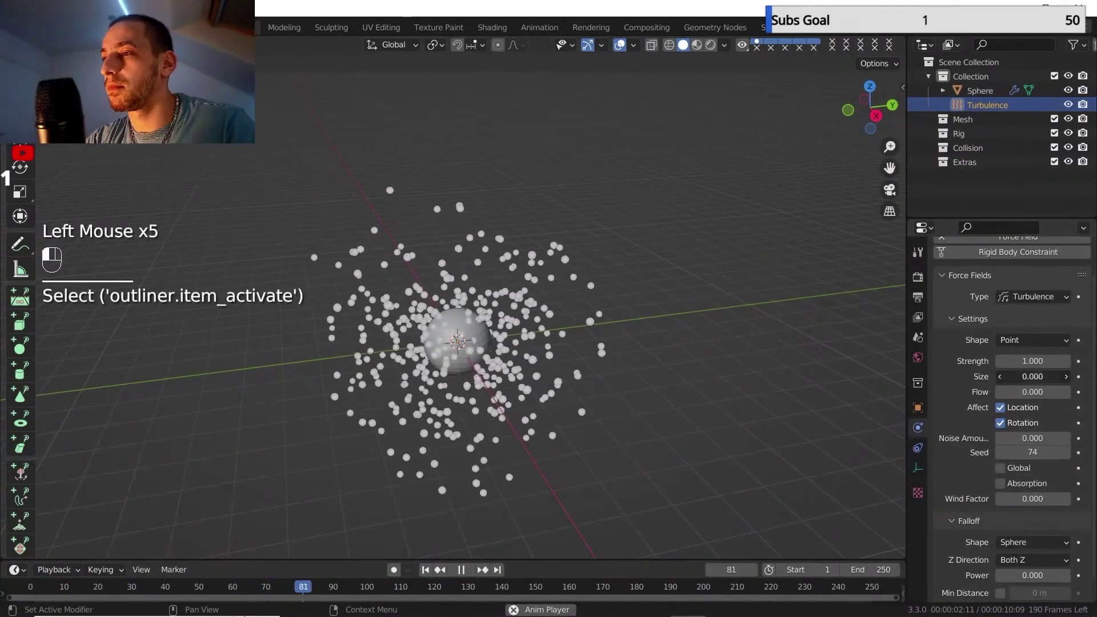
drag(1044, 377, 1069, 377)
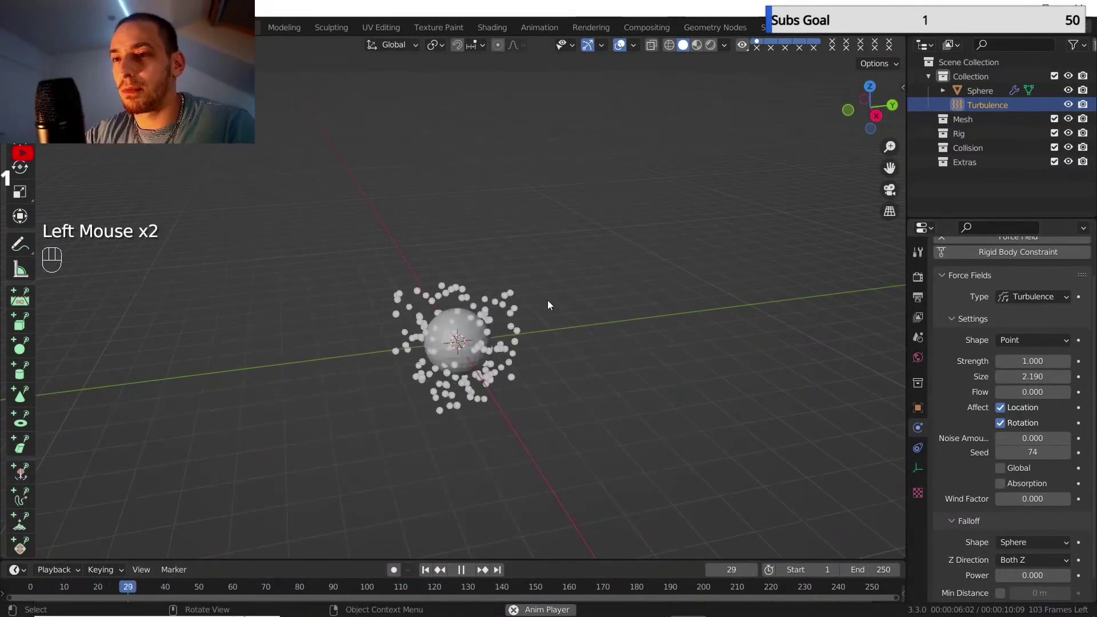
Set the Turbulence field's Strength to 2 while the simulation plays.
scroll(499, 293, down, 2)
middle_drag(500, 294, 477, 300)
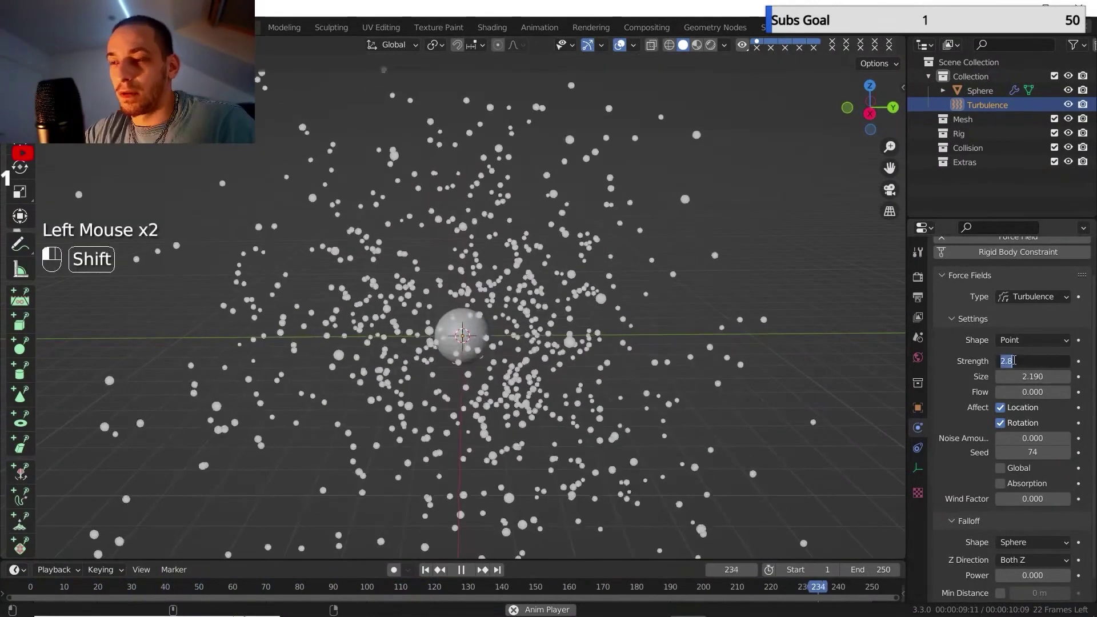
double_click(1014, 361)
text(2)
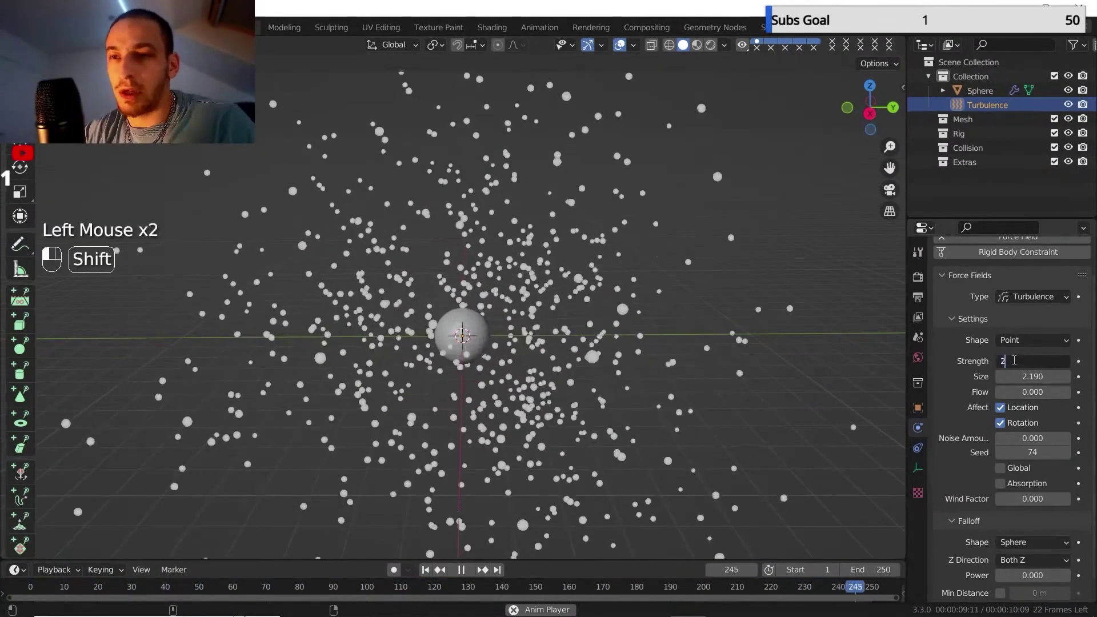
key(Return)
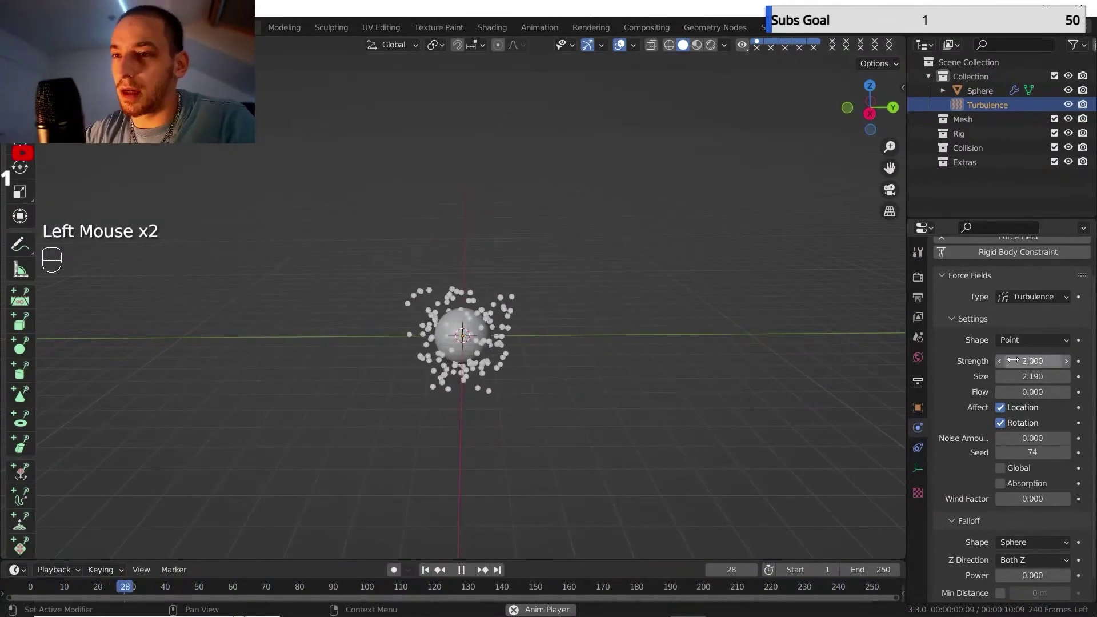
Set the Normal velocity of the sphere's particle system to 0 m/s.
click(977, 92)
click(920, 447)
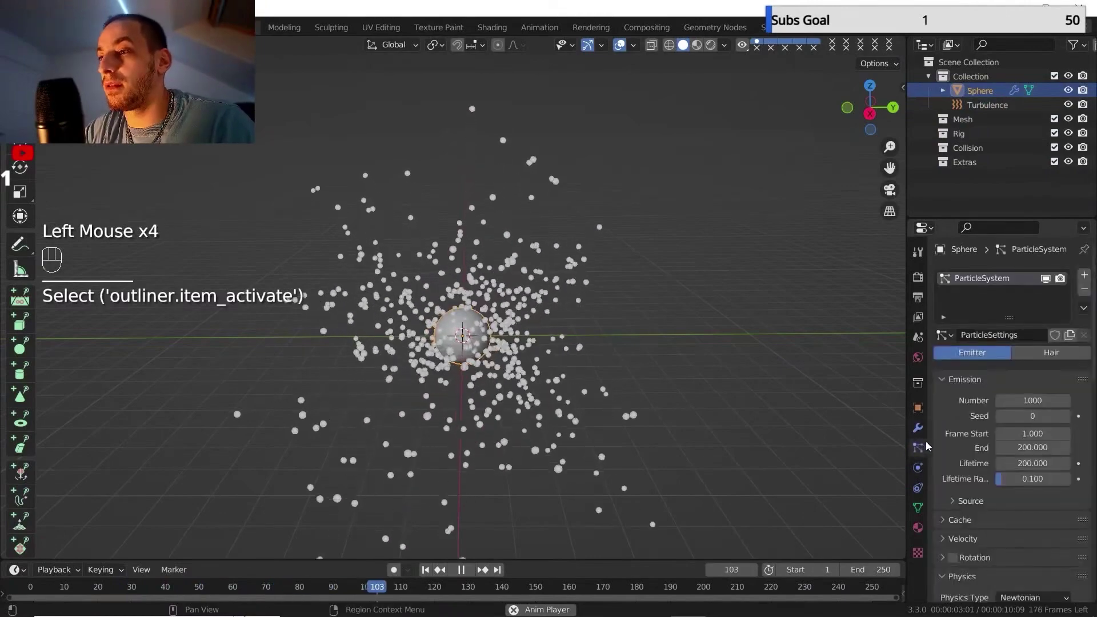
scroll(971, 411, down, 6)
scroll(972, 421, up, 1)
click(944, 291)
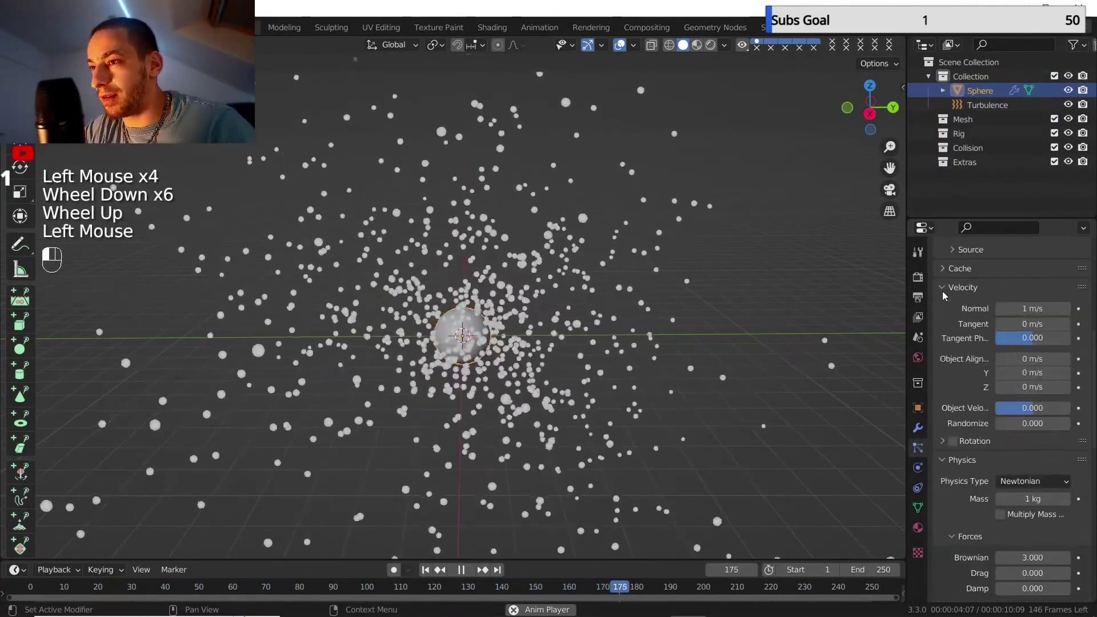
double_click(1033, 309)
text(0)
key(Return)
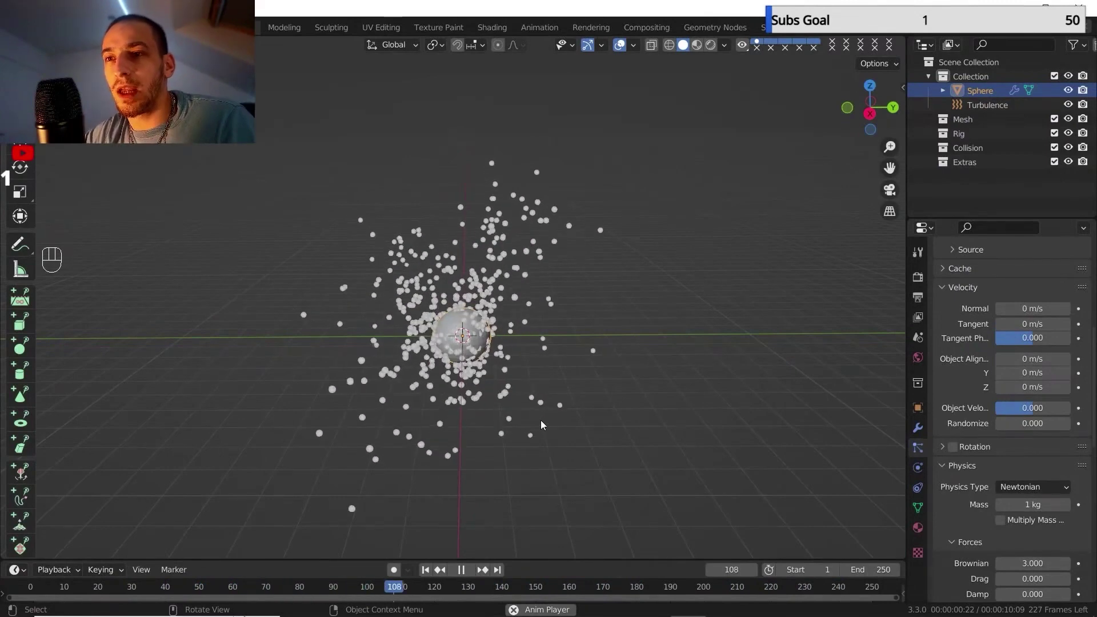
Stop the playback at frame 215 and examine the particle spread from different angles.
middle_drag(539, 338, 504, 336)
click(461, 570)
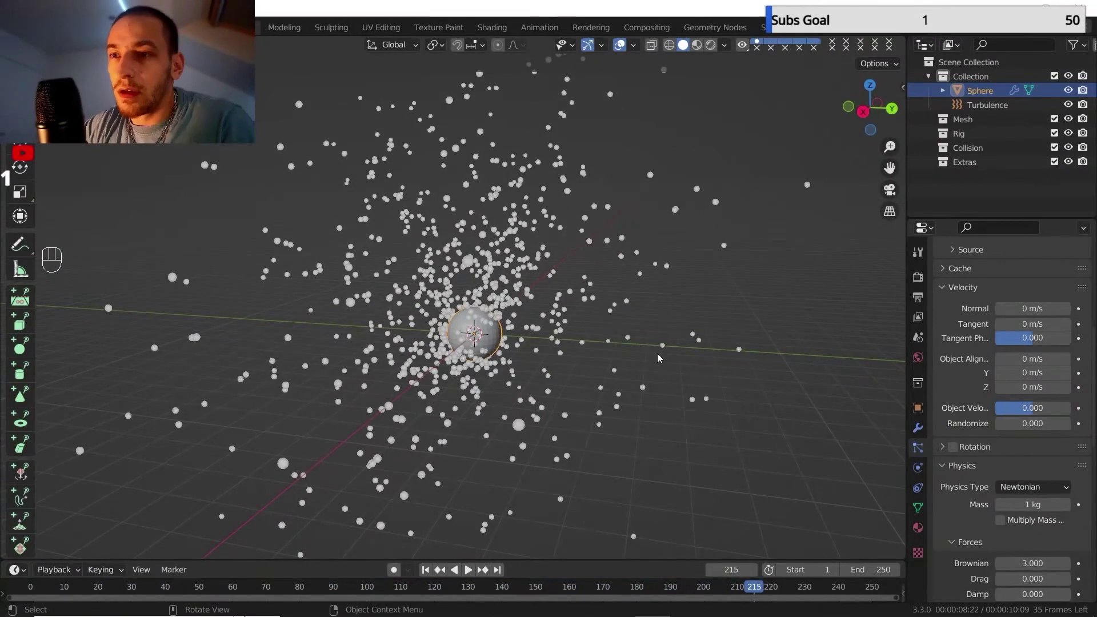
scroll(609, 353, down, 2)
middle_drag(609, 353, 526, 388)
middle_drag(525, 383, 526, 382)
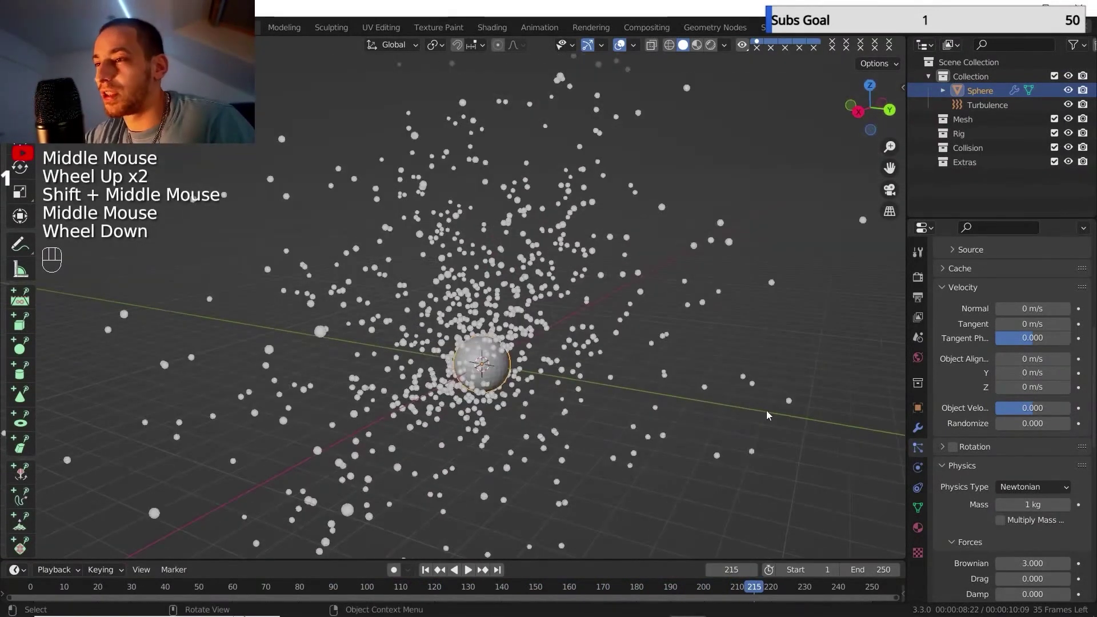
Set the sphere's particles to render as Path.
scroll(971, 452, down, 2)
scroll(973, 460, down, 7)
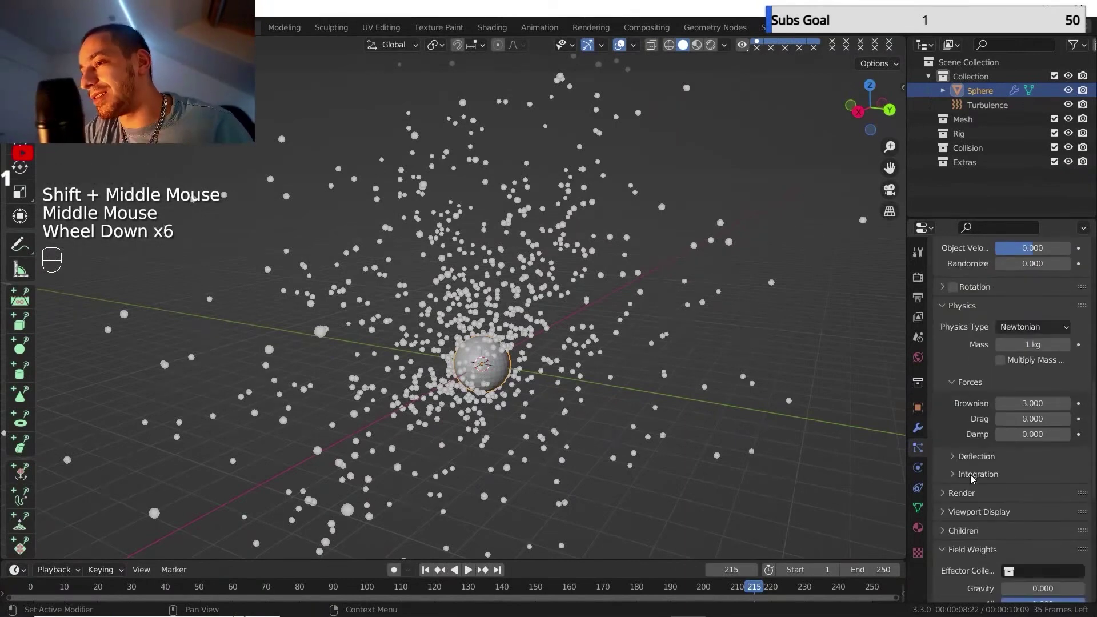
click(947, 441)
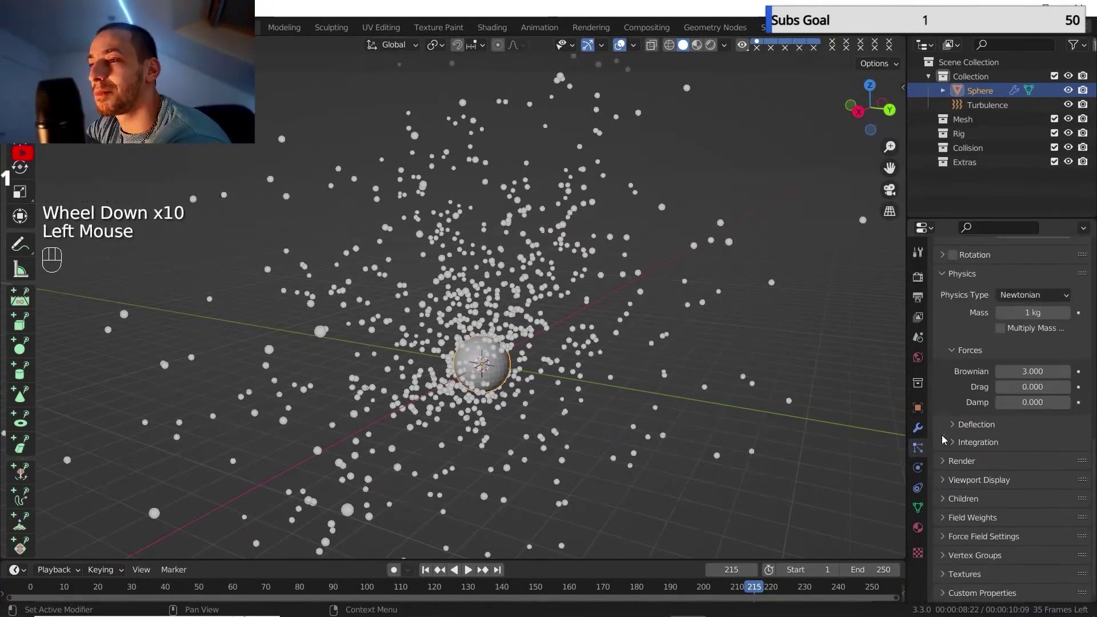
scroll(951, 469, down, 2)
click(950, 463)
scroll(970, 474, down, 2)
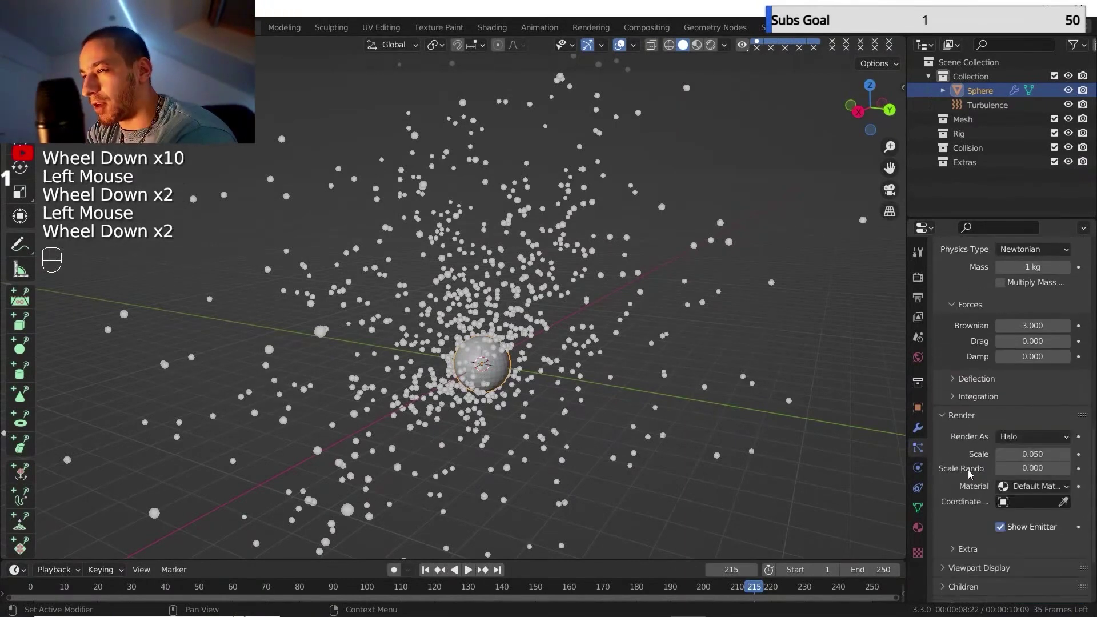
click(1008, 440)
click(1023, 498)
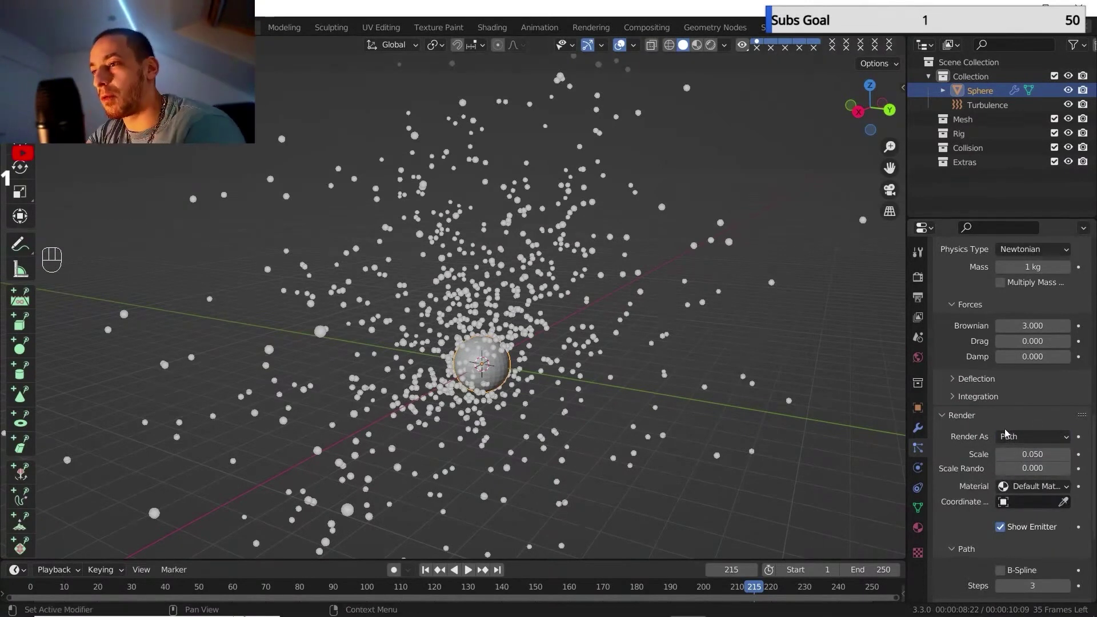
Bake the sphere's particle cache and inspect the baked particle paths.
scroll(1005, 434, down, 7)
scroll(1029, 371, up, 1)
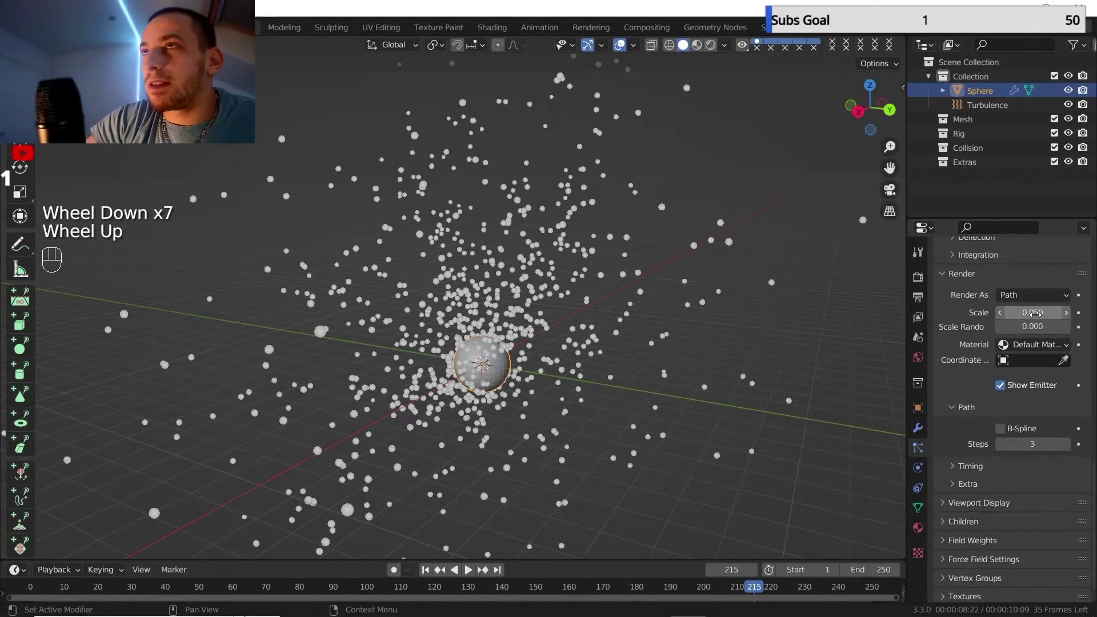
scroll(1026, 312, down, 5)
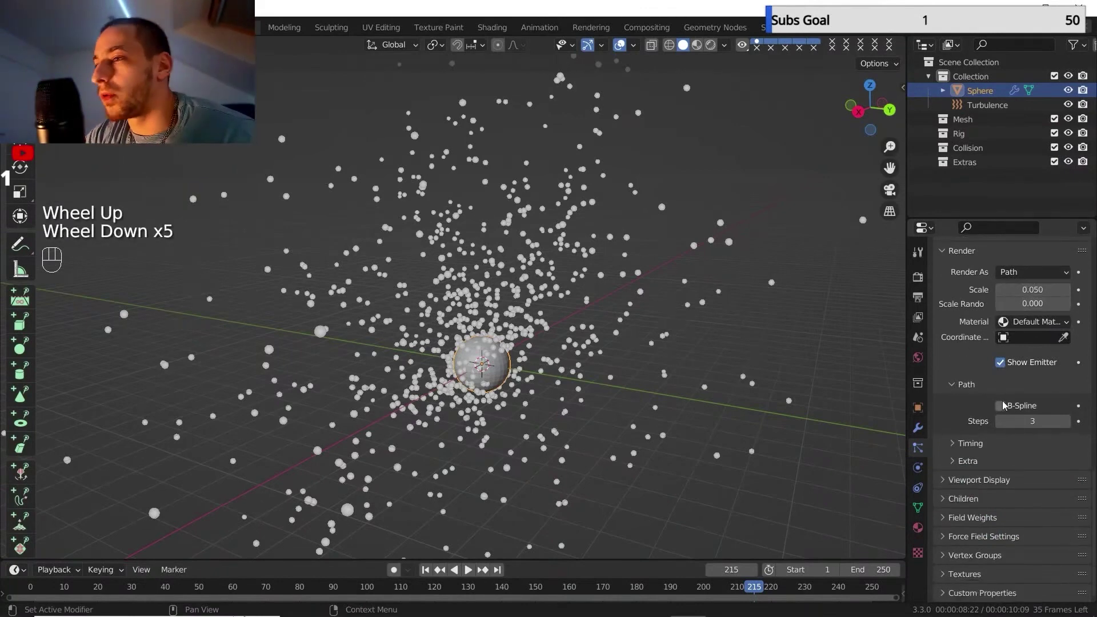
scroll(952, 480, up, 10)
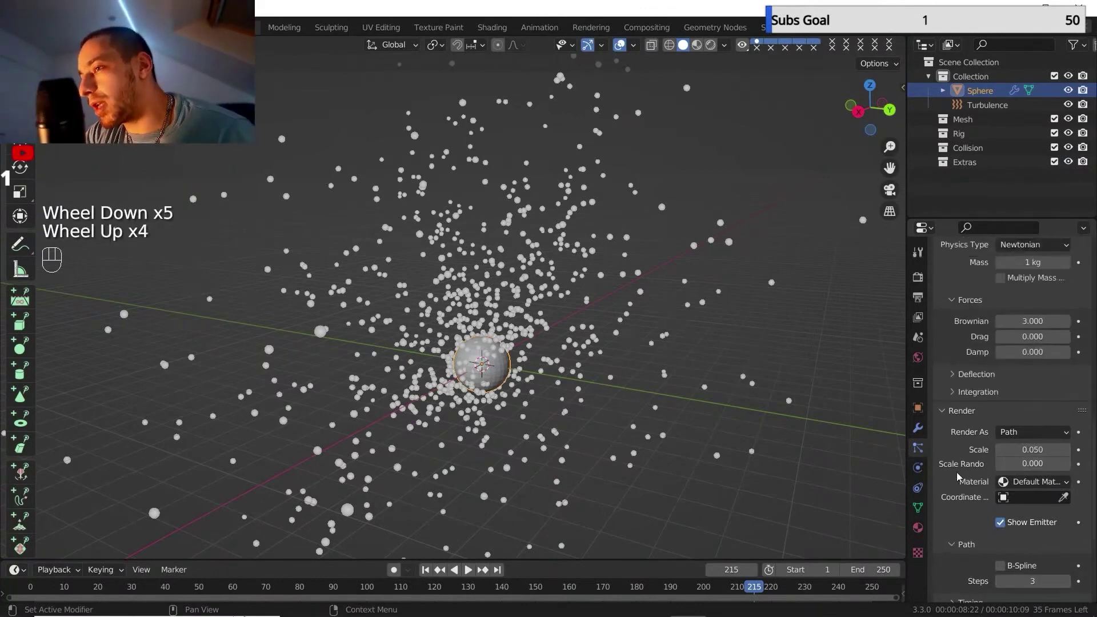
scroll(960, 474, up, 4)
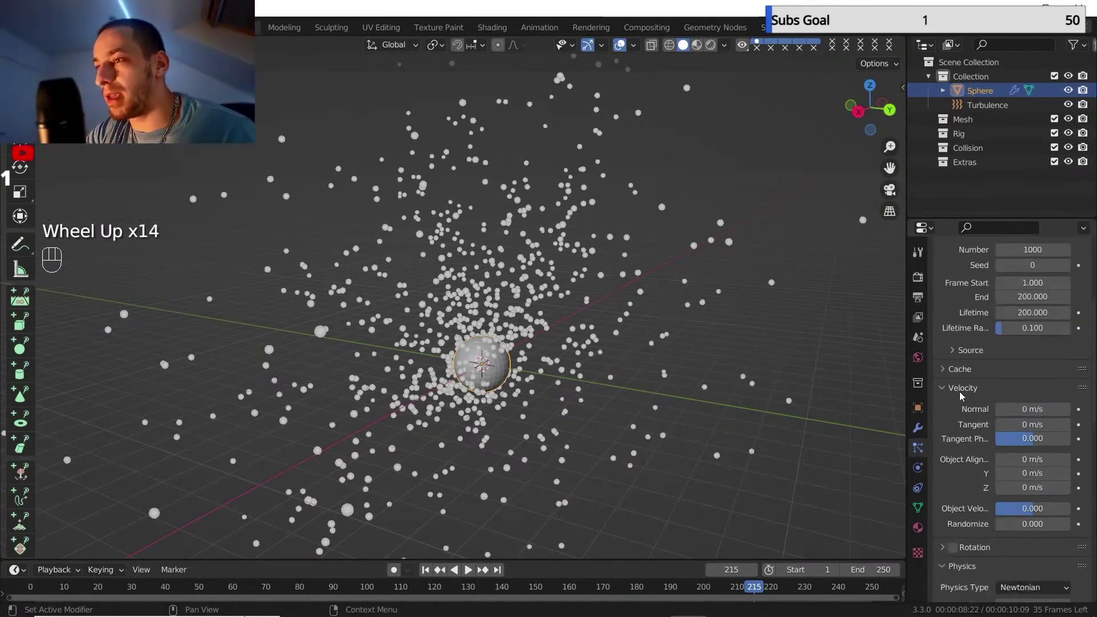
click(960, 391)
scroll(982, 413, down, 3)
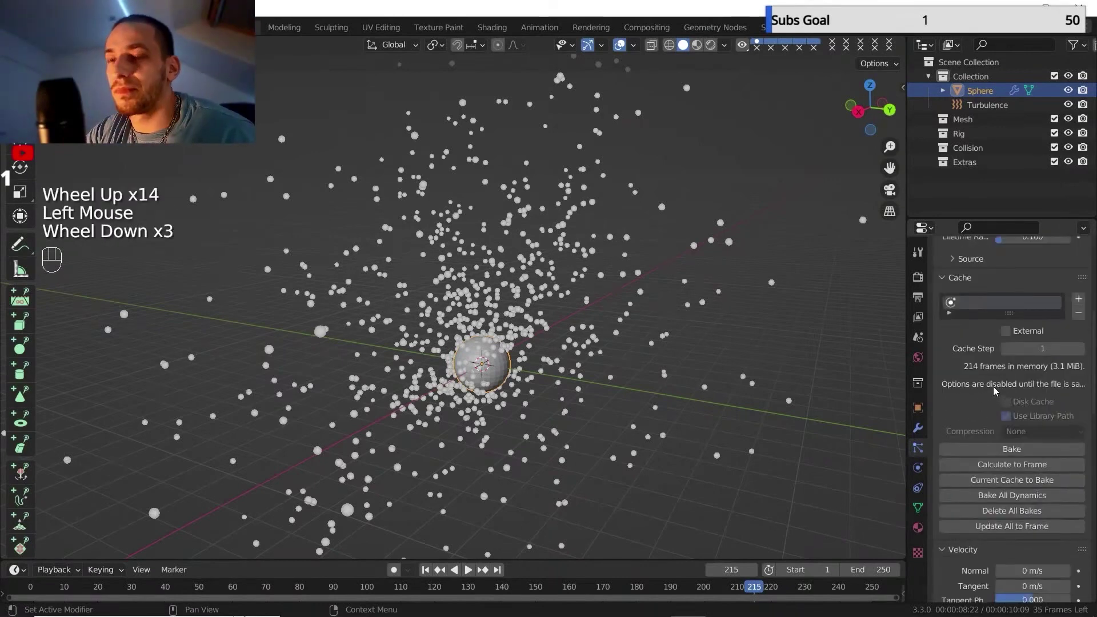
scroll(994, 386, down, 1)
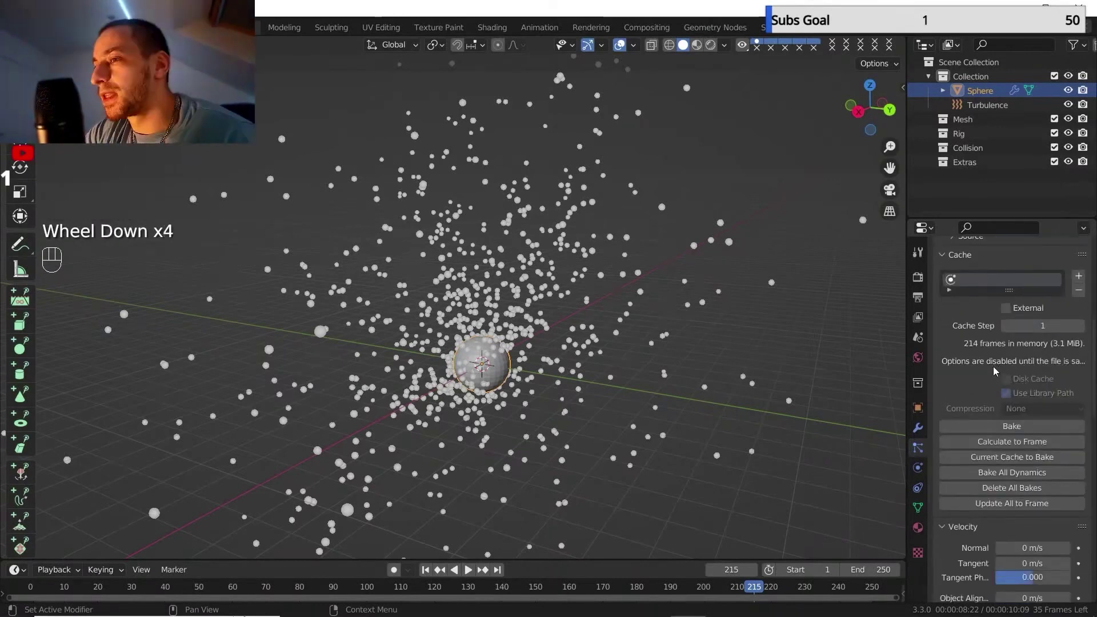
click(1004, 426)
middle_drag(571, 298, 580, 289)
shift+middle_drag(580, 289, 589, 280)
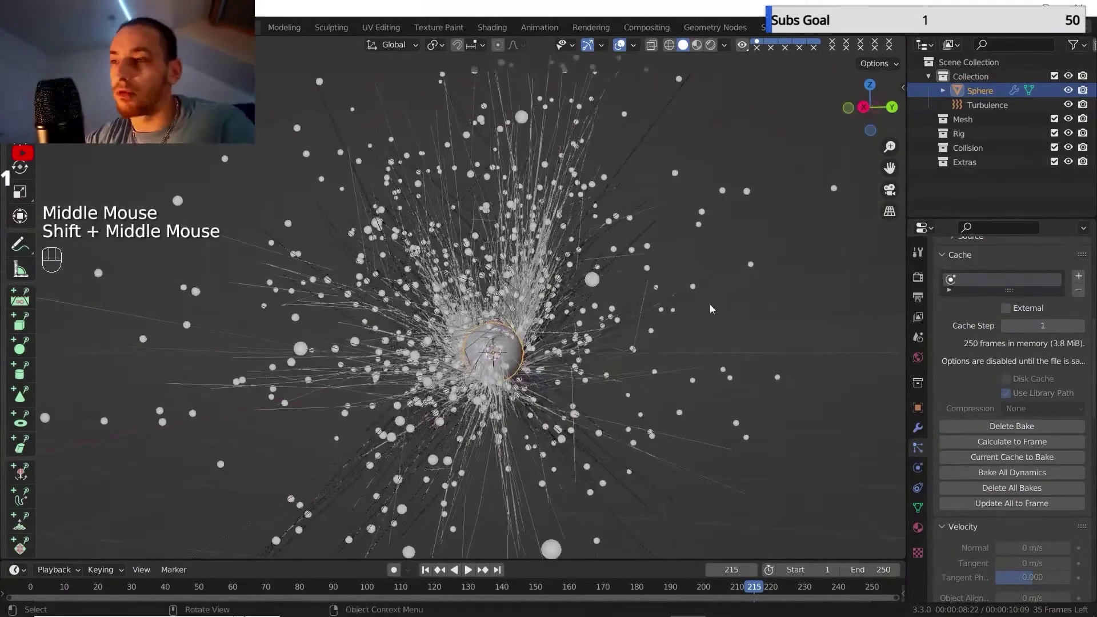
Set the Strand Steps in the sphere's particle viewport display to 7 and inspect the paths from different angles.
scroll(963, 407, down, 8)
click(954, 359)
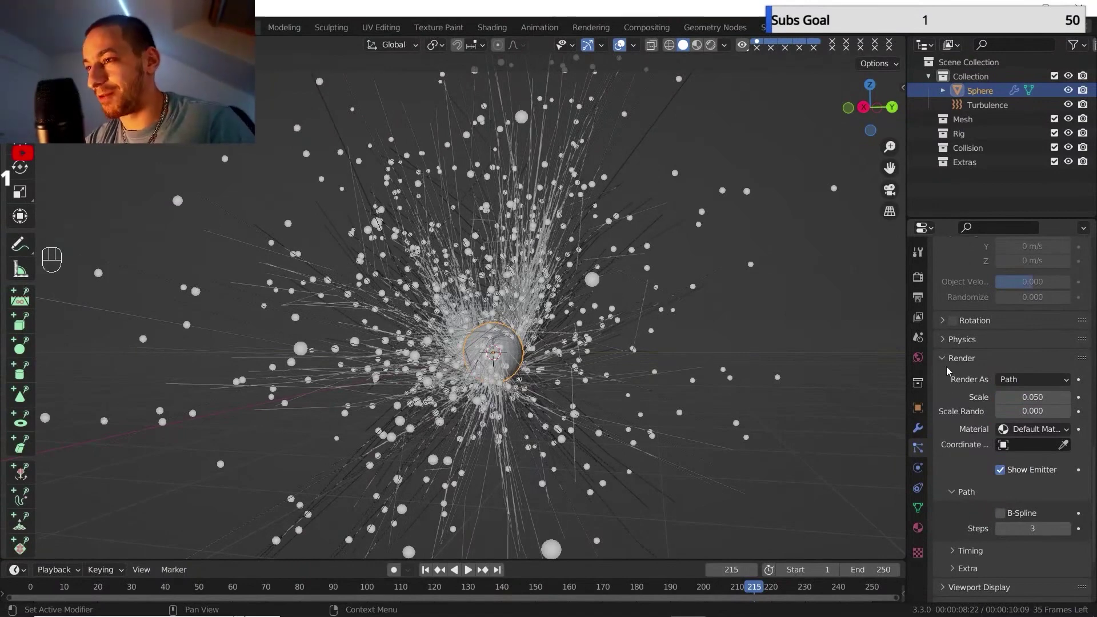
scroll(1003, 406, down, 3)
click(1011, 416)
scroll(1027, 428, down, 3)
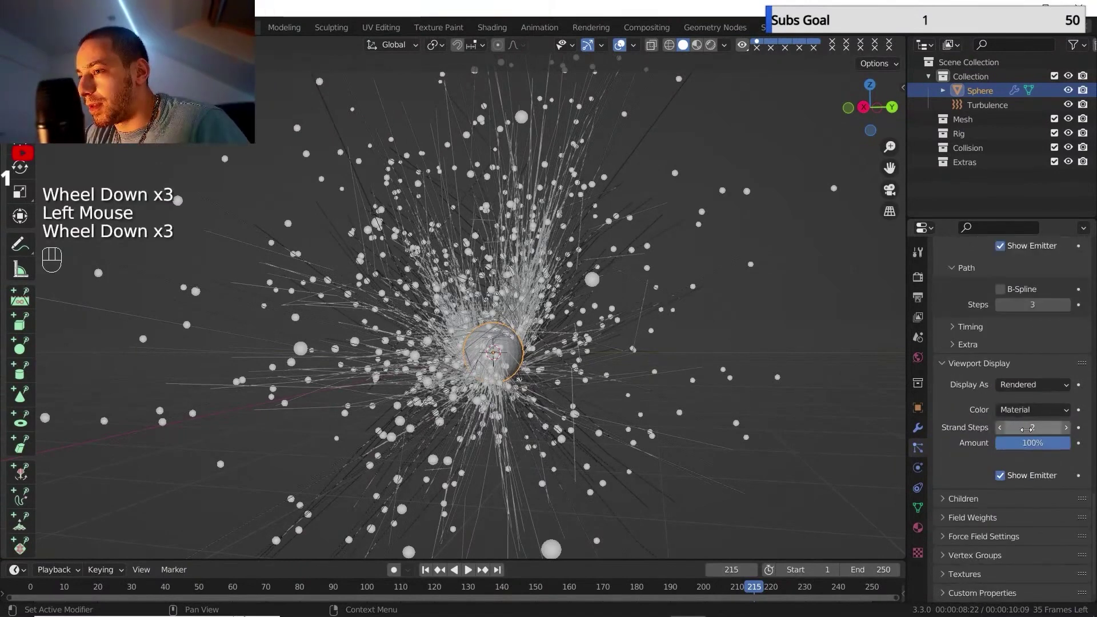
click(1067, 427)
click(1066, 428)
click(1067, 427)
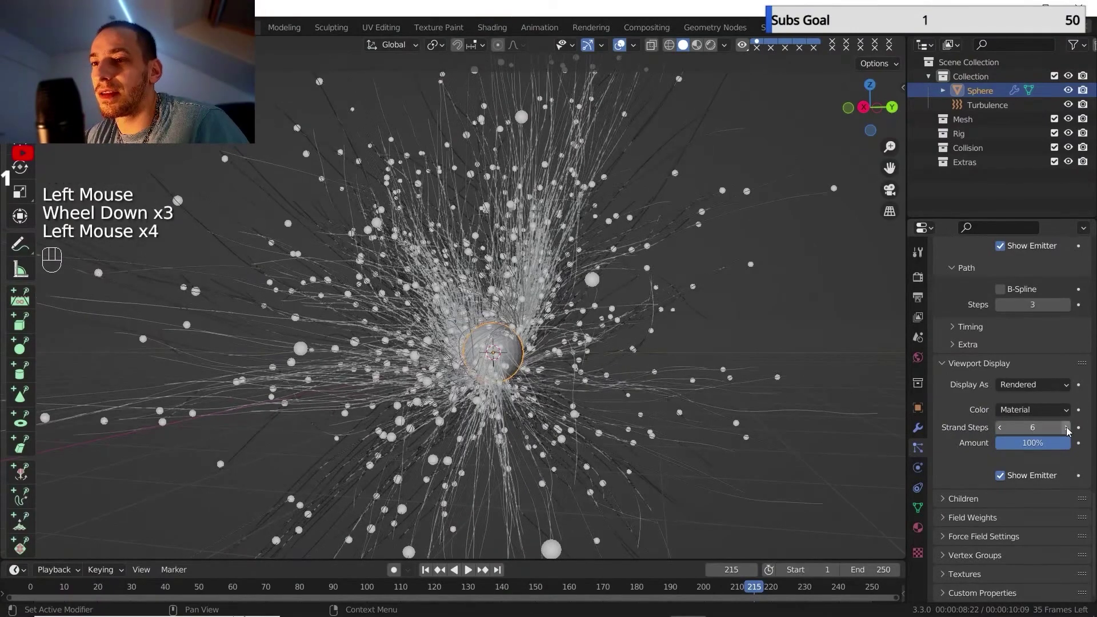
click(1067, 428)
click(1067, 427)
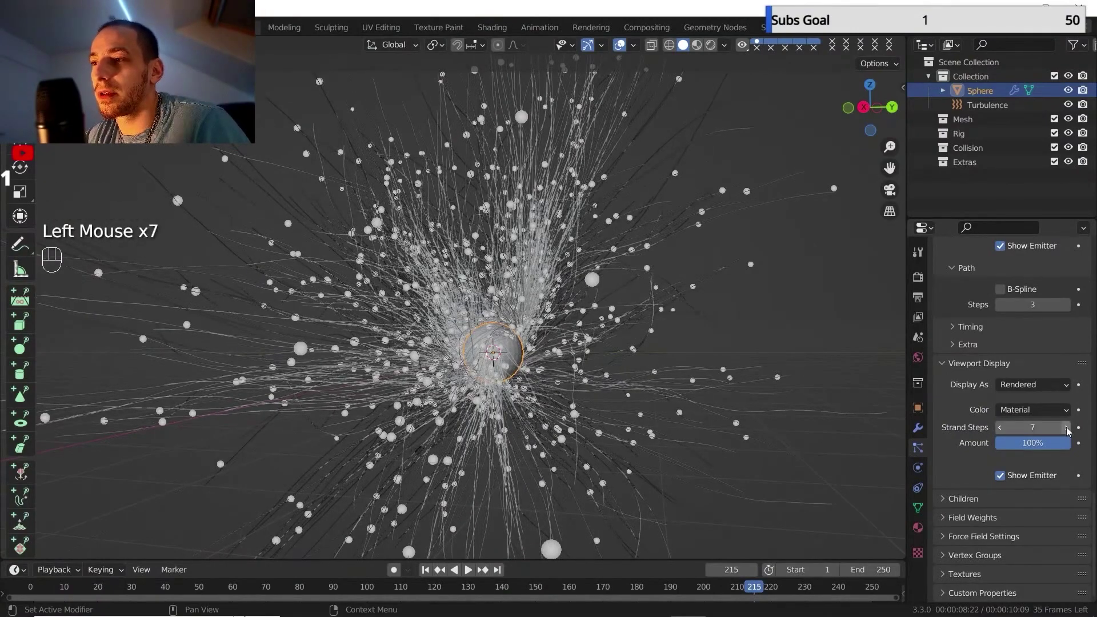
middle_drag(571, 320, 557, 337)
shift+middle_drag(557, 337, 571, 320)
scroll(571, 320, down, 2)
middle_drag(572, 320, 618, 305)
middle_drag(594, 306, 500, 285)
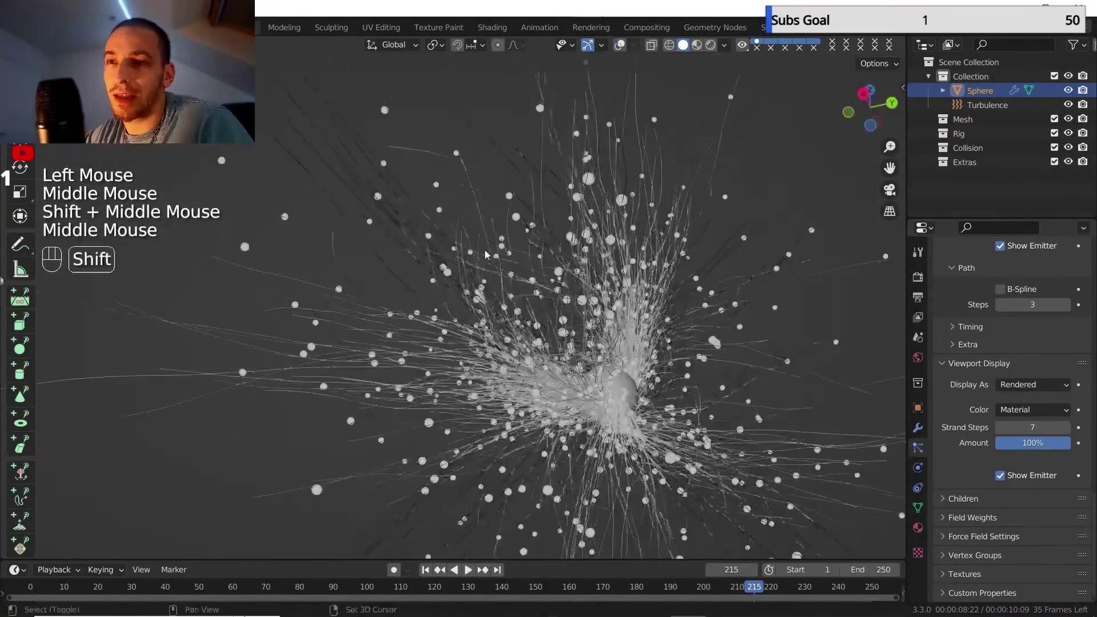
shift+middle_drag(499, 285, 552, 347)
Delete the sphere's particle bake and set the emission Number to 5000.
scroll(1029, 426, up, 11)
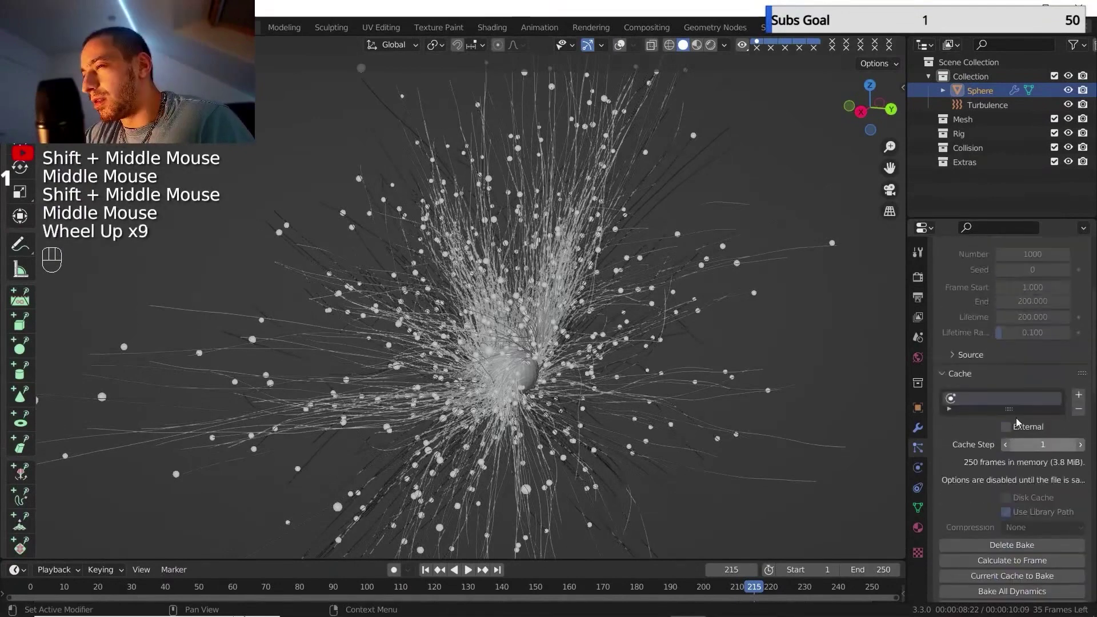
scroll(1023, 347, down, 2)
scroll(1023, 346, down, 6)
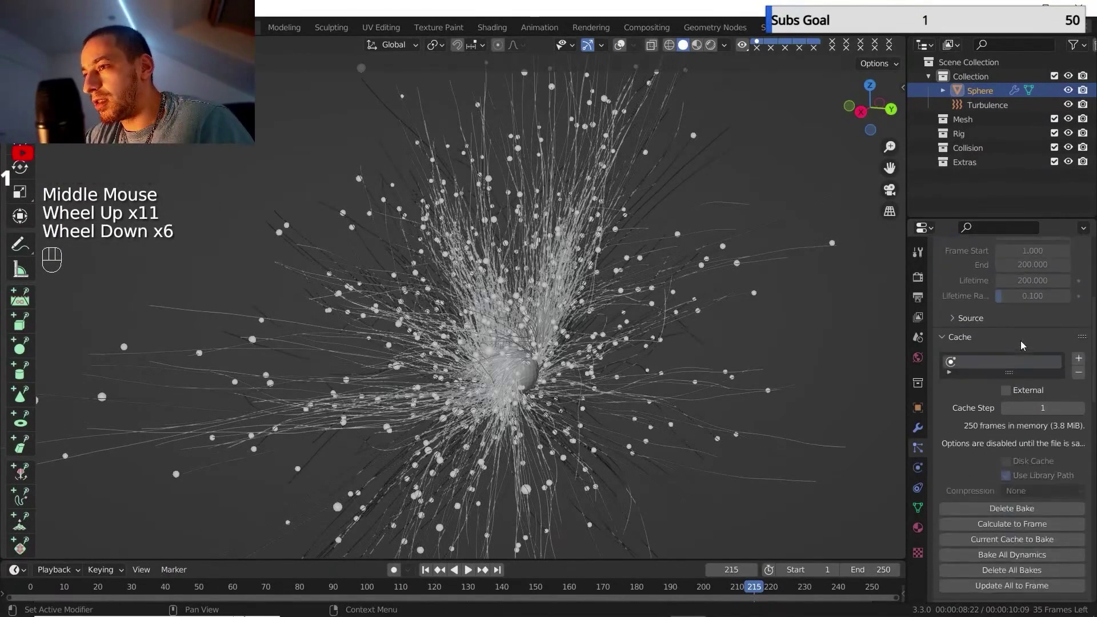
click(1013, 394)
scroll(1013, 400, up, 5)
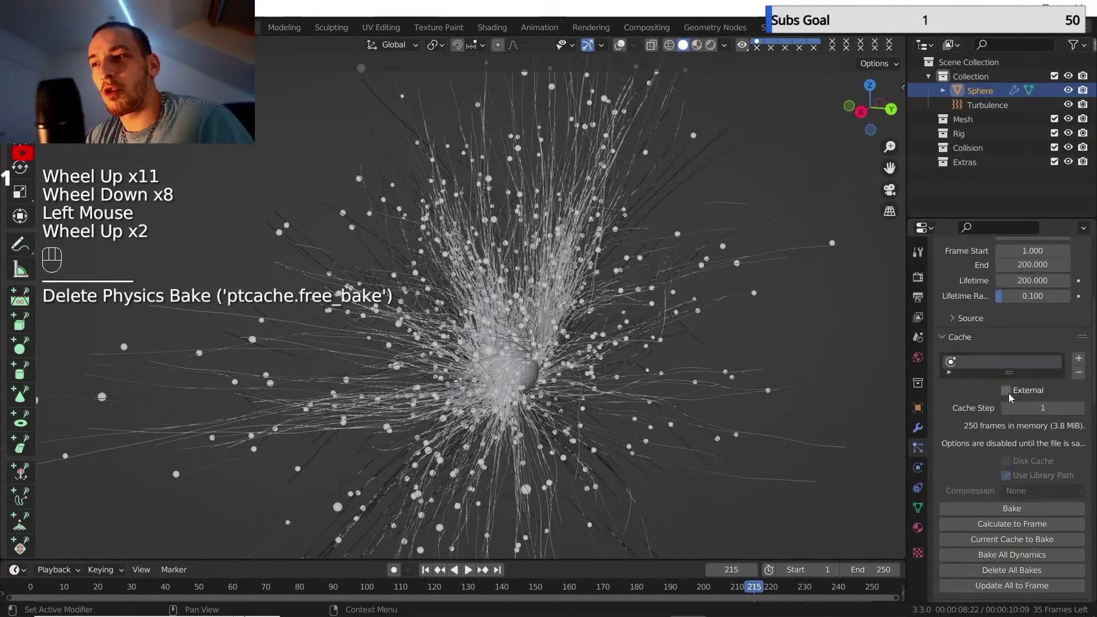
click(1013, 355)
text(5)
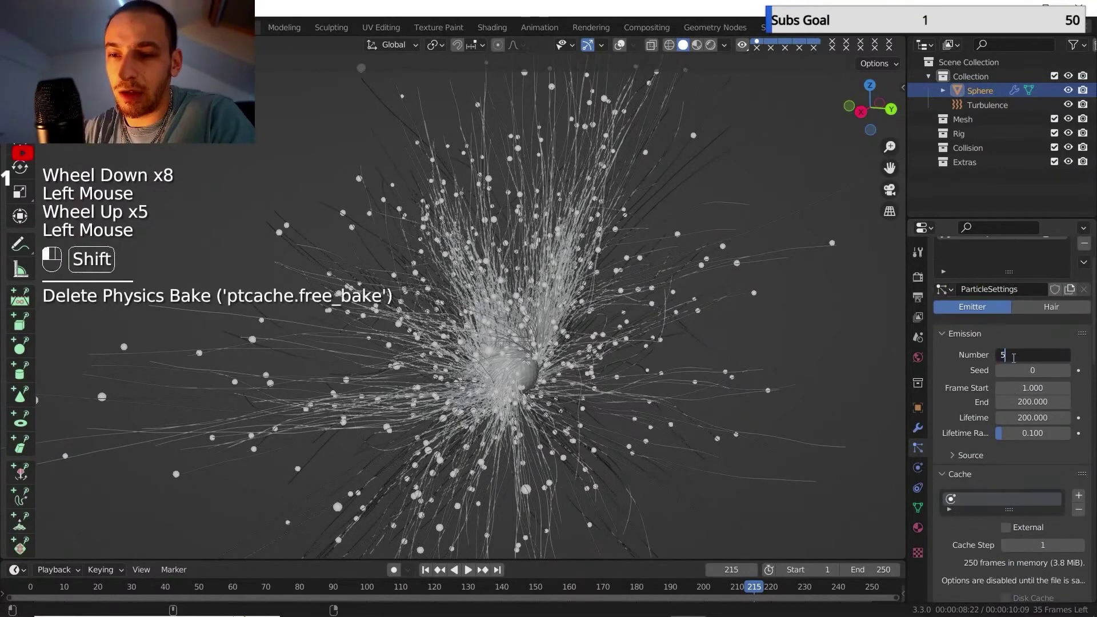
text(000)
key(Return)
Bake the particle cache again with the higher particle count and inspect the denser paths.
scroll(957, 406, down, 4)
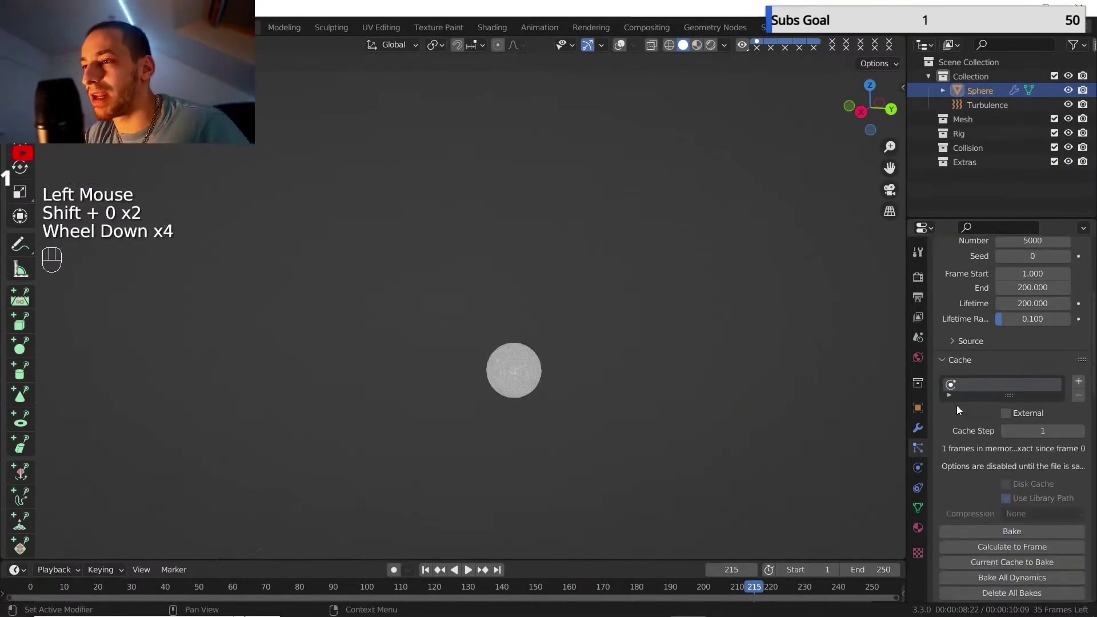
scroll(956, 406, down, 7)
scroll(979, 400, up, 2)
click(985, 350)
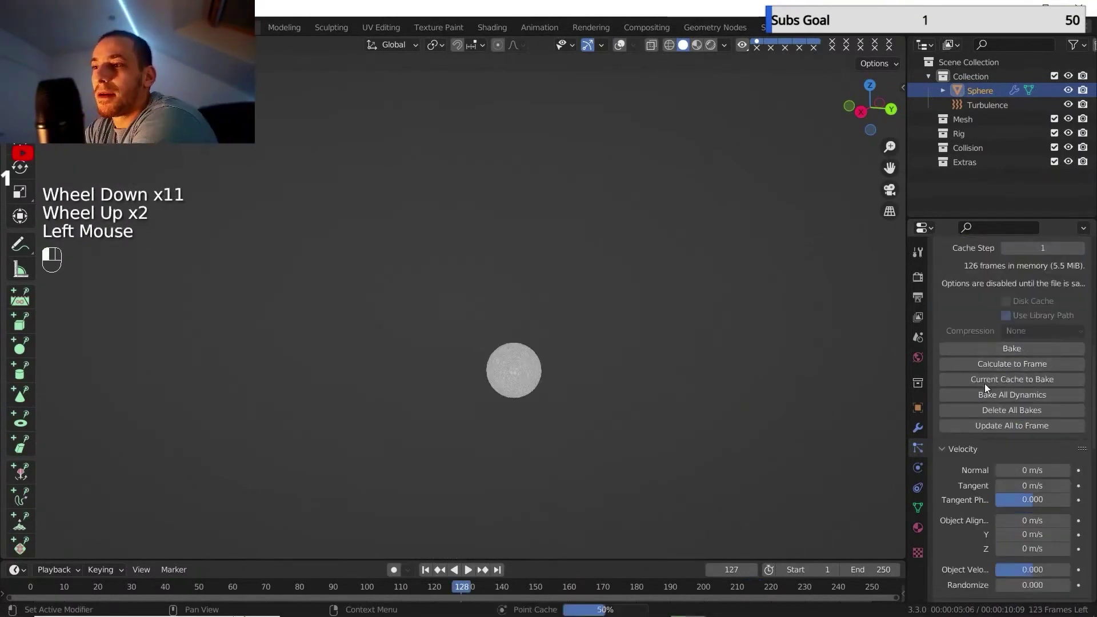
scroll(612, 389, down, 2)
mouse_move(612, 390)
middle_down()
mouse_move(629, 394)
mouse_move(606, 371)
middle_up()
scroll(615, 388, up, 1)
middle_drag(605, 372, 584, 311)
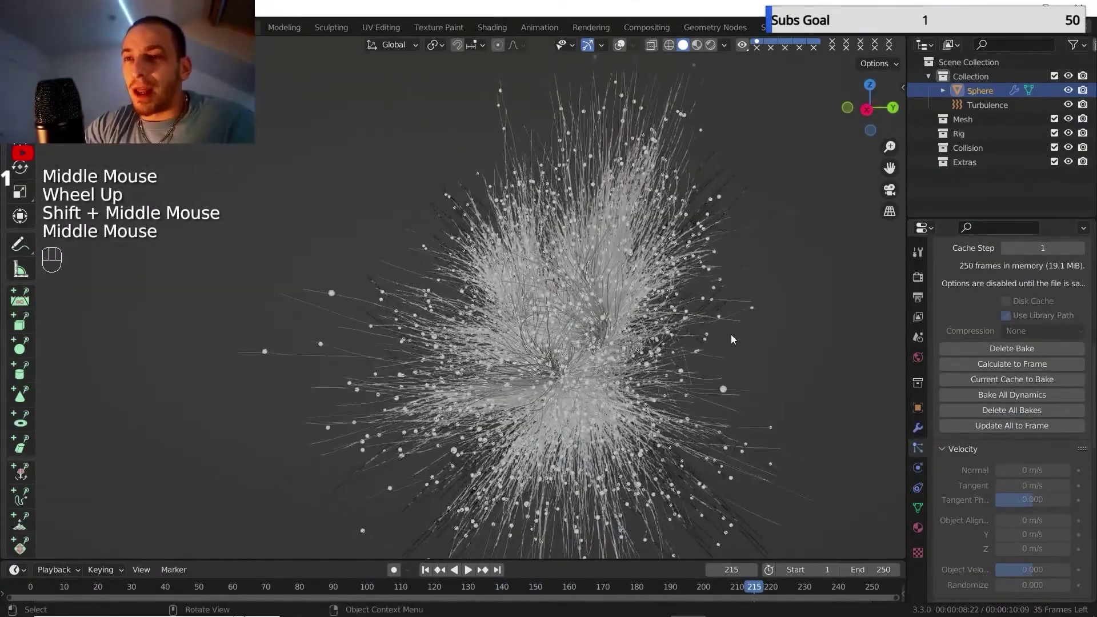
Convert the sphere's particle system to a mesh, then check the sphere by toggling its visibility.
click(917, 428)
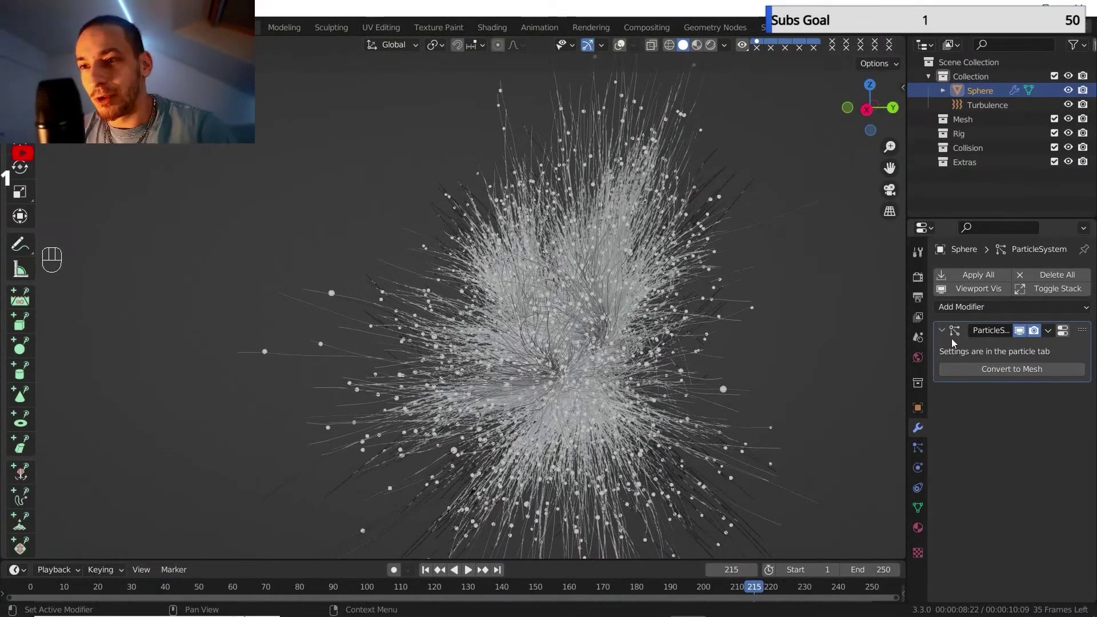
click(985, 369)
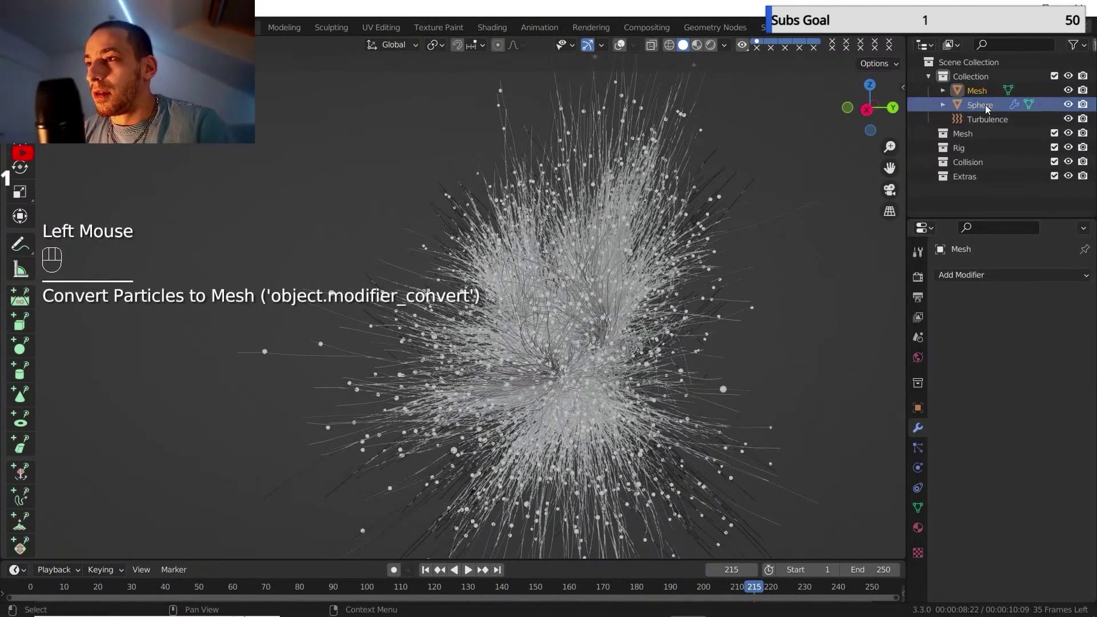
click(1061, 107)
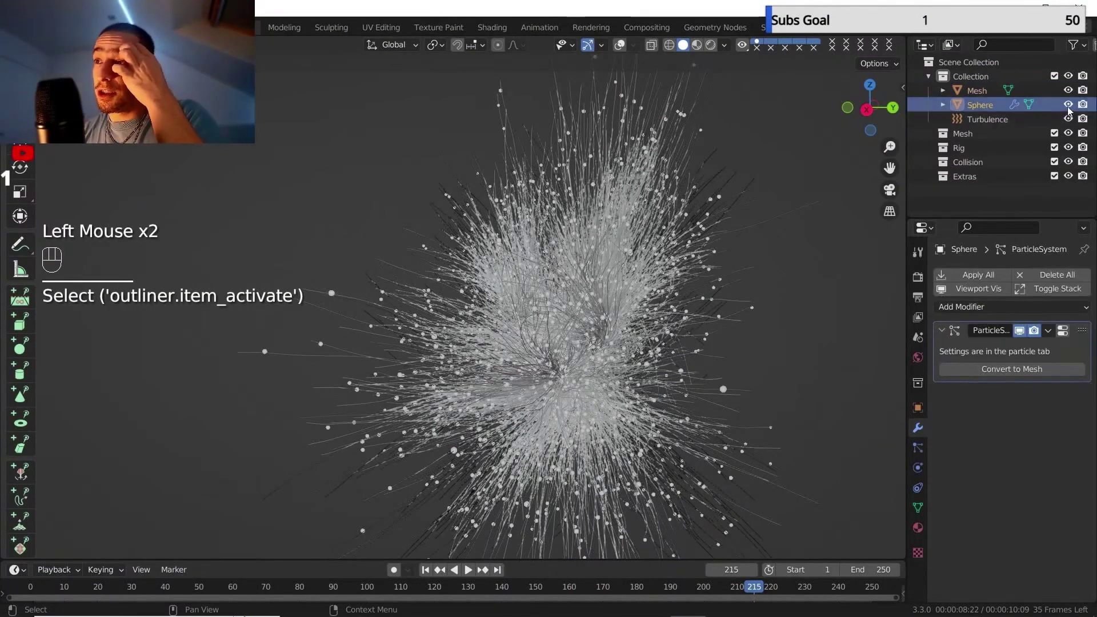
click(1068, 105)
click(1066, 105)
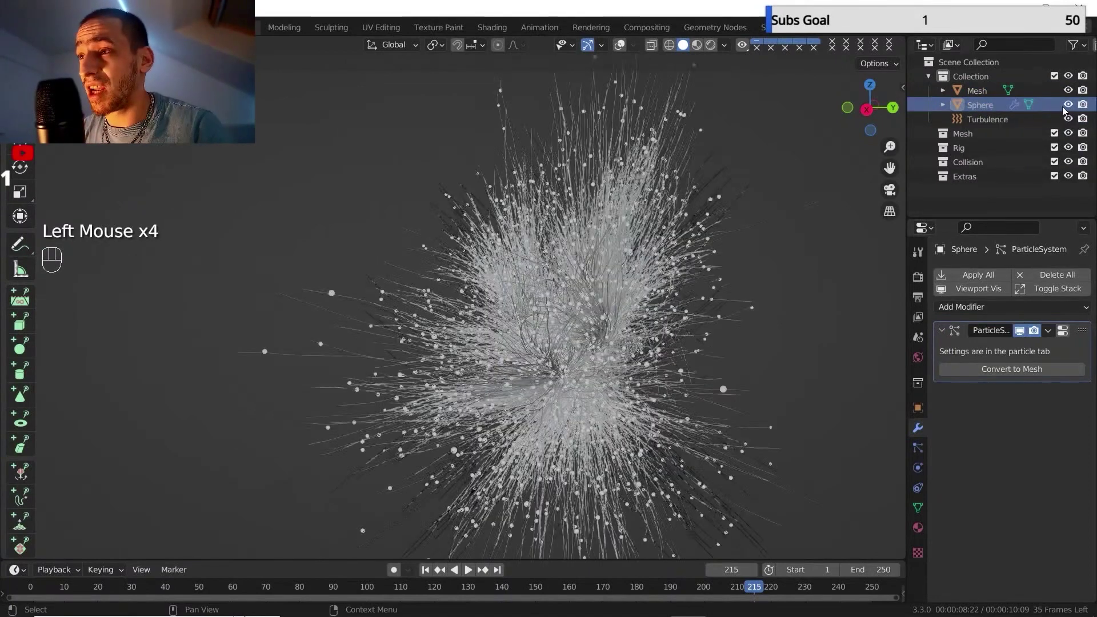
Turn off the viewport and render display of the sphere's particle system and hide the sphere.
click(962, 107)
click(917, 448)
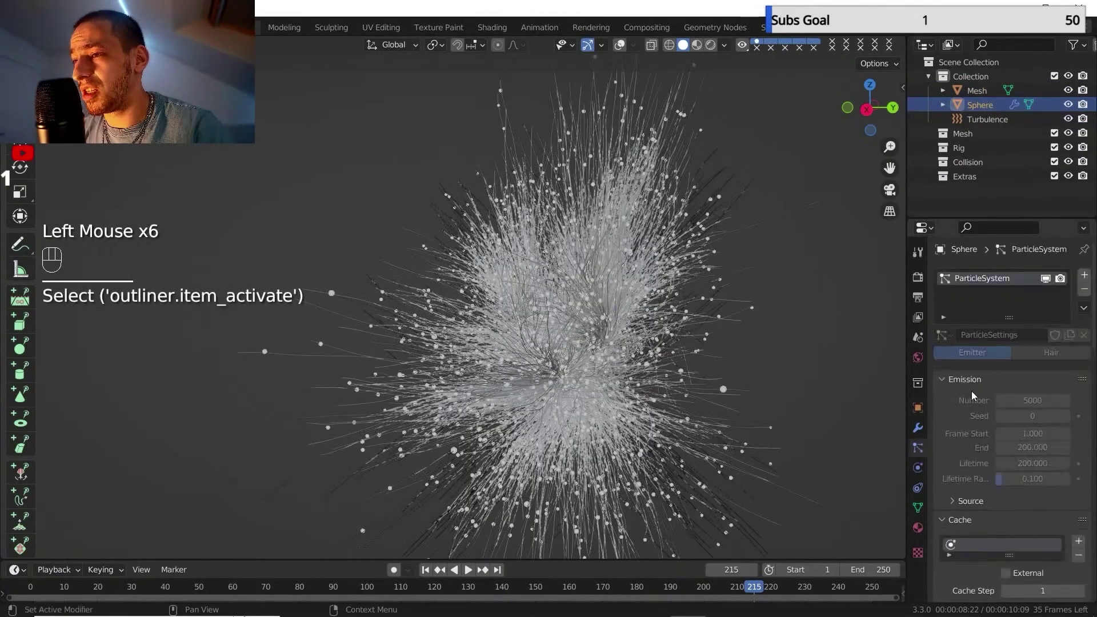
click(1046, 279)
click(1060, 279)
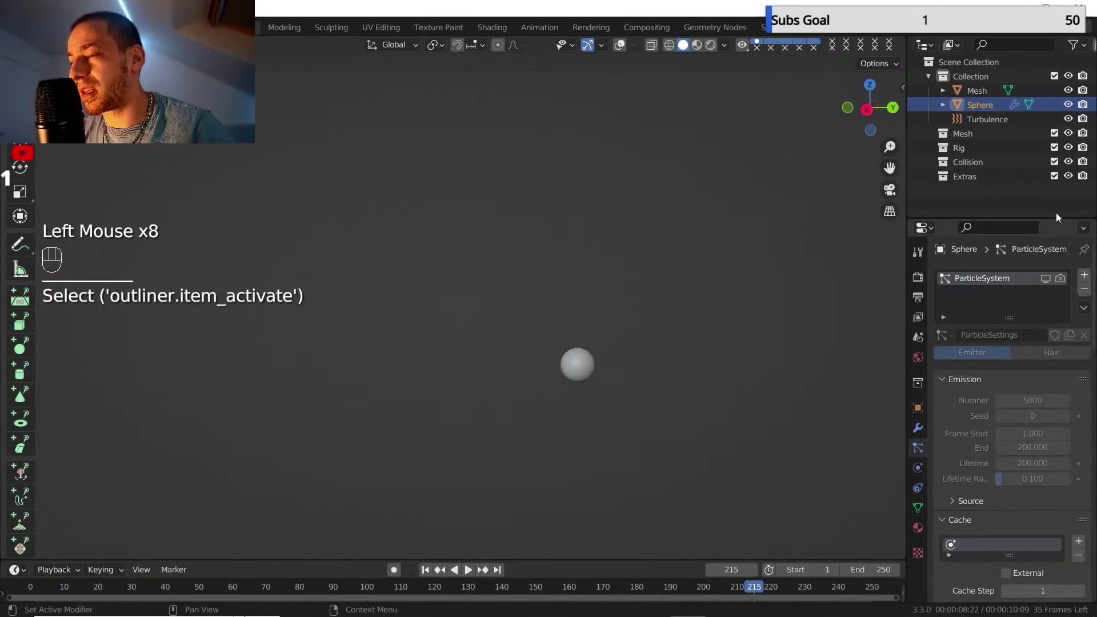
click(1068, 106)
Save the file and select the converted Mesh object.
click(30, 27)
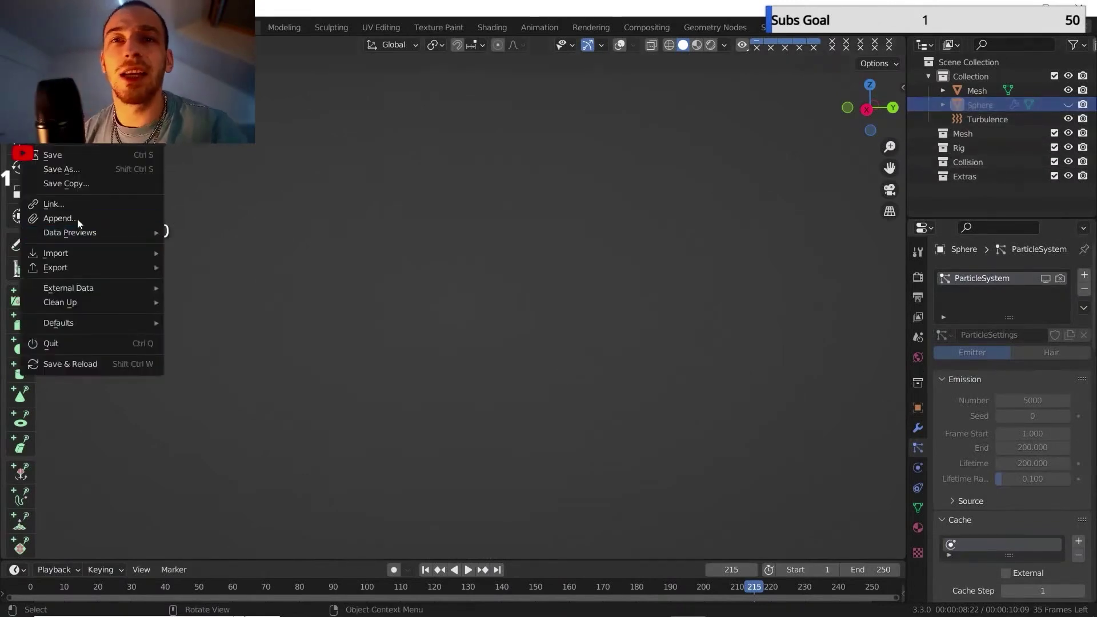
click(67, 159)
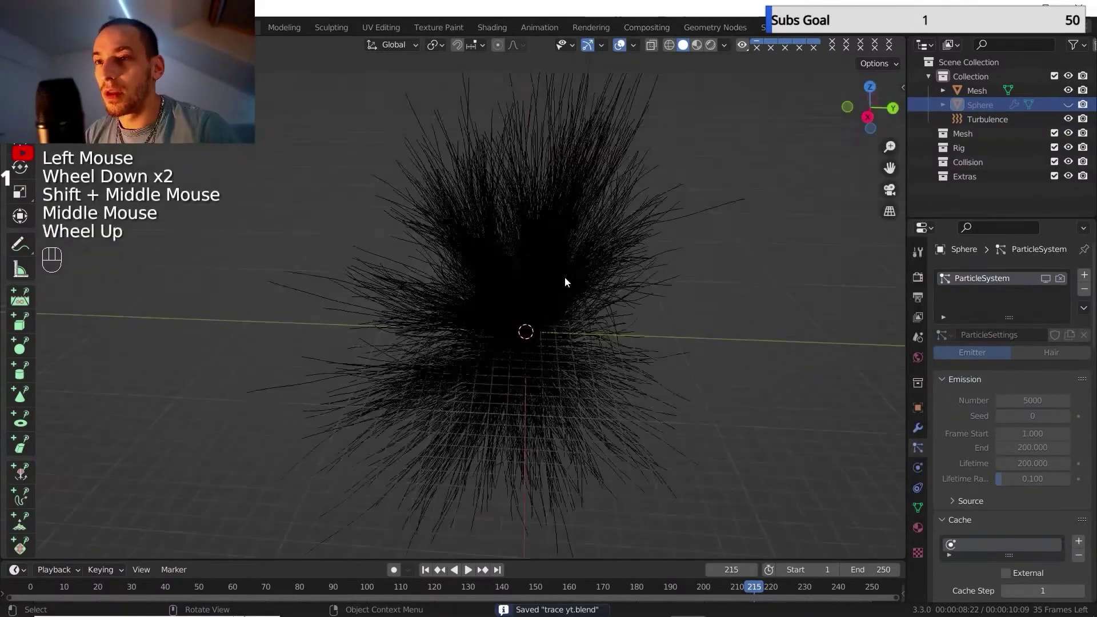
shift+middle_drag(542, 288, 474, 332)
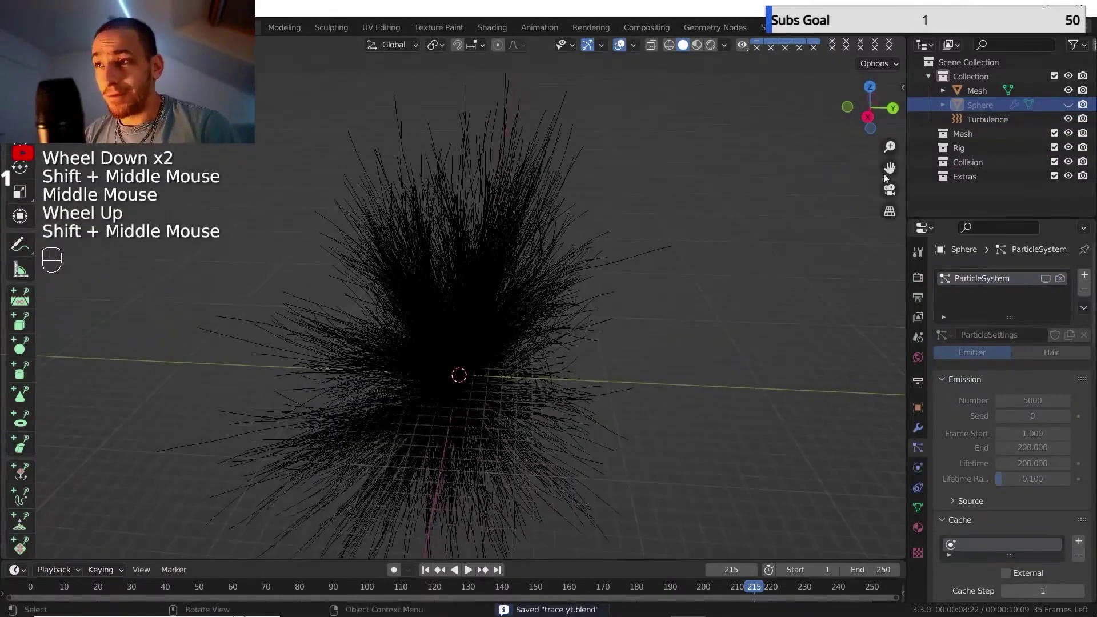
click(978, 91)
scroll(573, 277, up, 2)
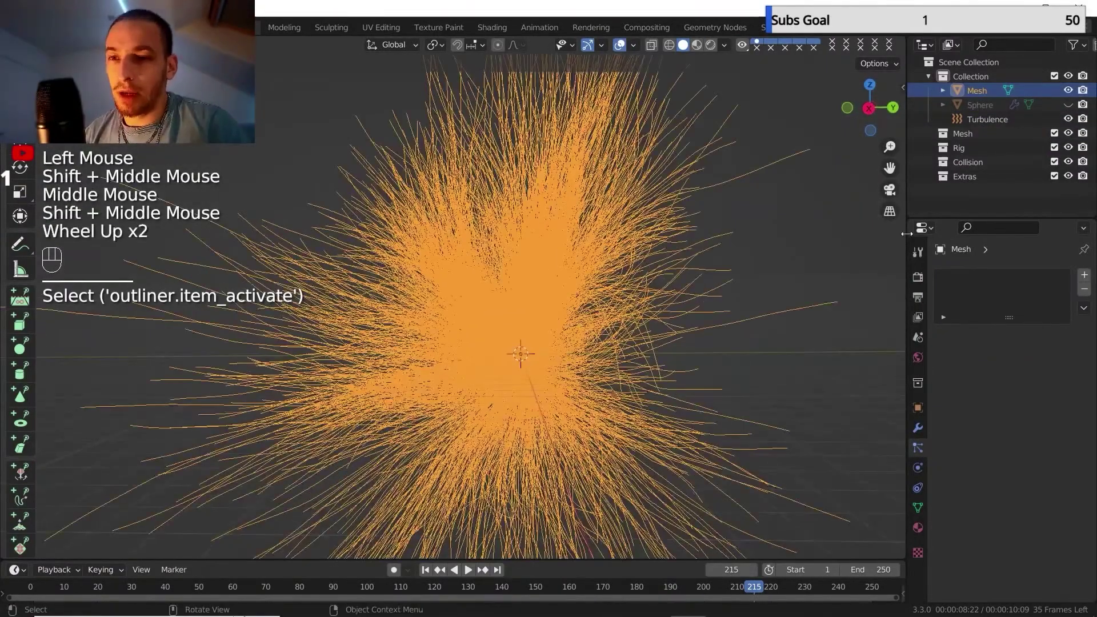
Play the animation from frame 1 to check whether the converted Mesh changes over time.
click(425, 569)
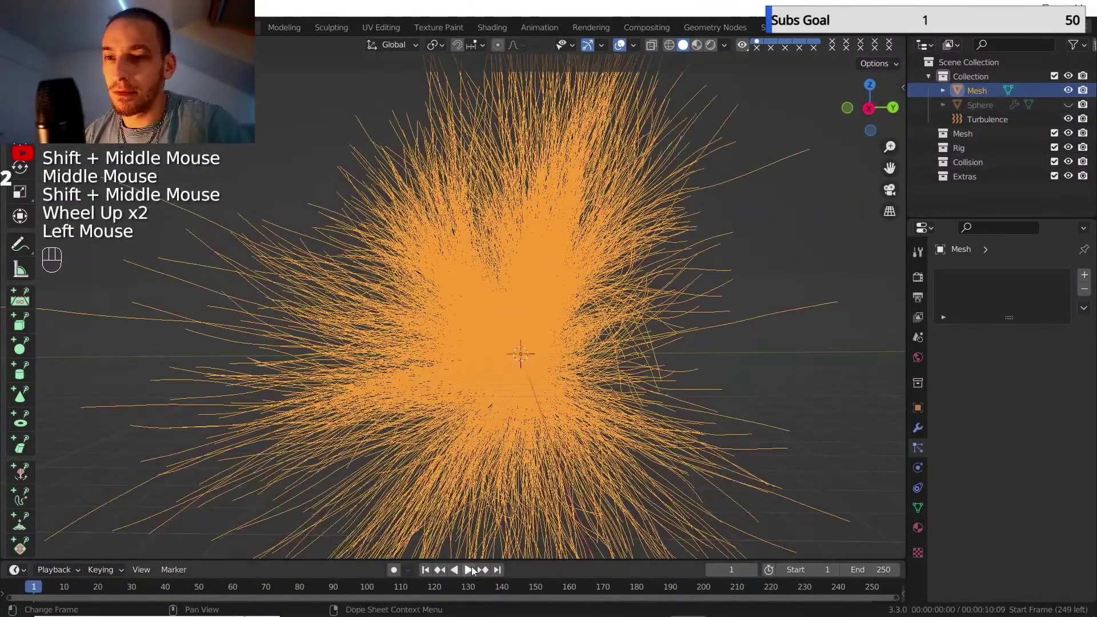
click(469, 570)
click(467, 570)
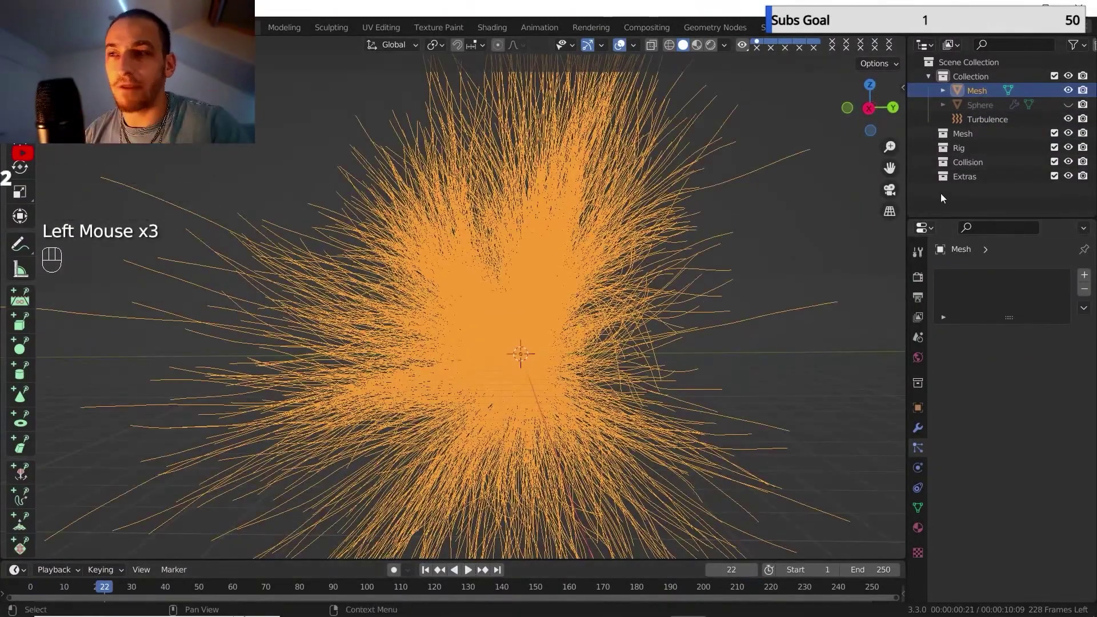
Hide the Mesh, show the sphere and replay the animation from the first frame.
click(1068, 90)
click(1068, 105)
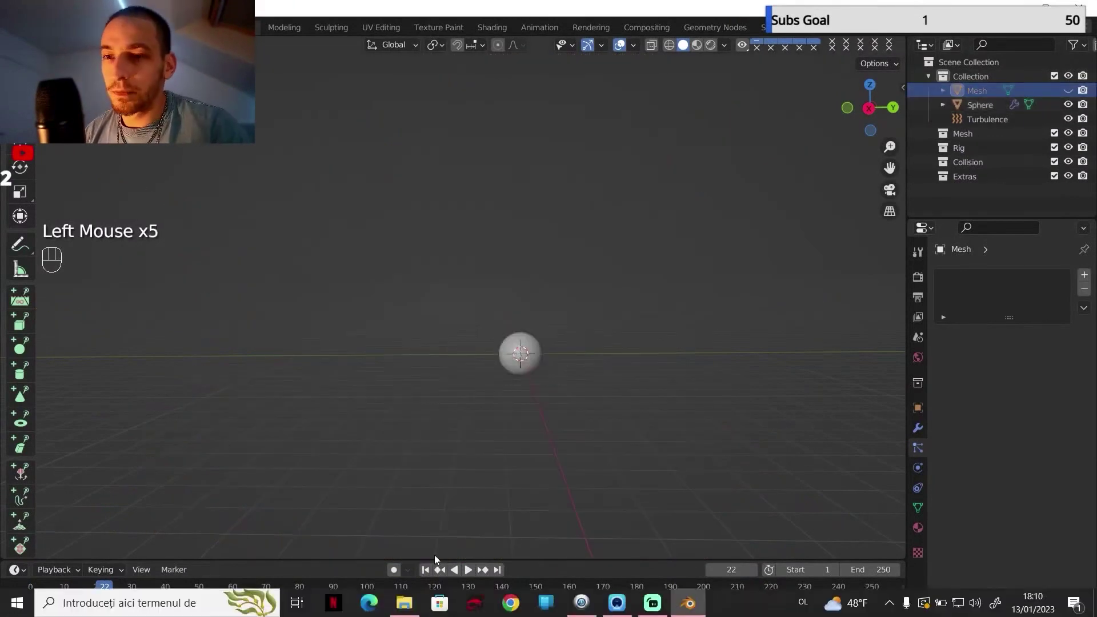
click(425, 570)
click(467, 570)
click(468, 569)
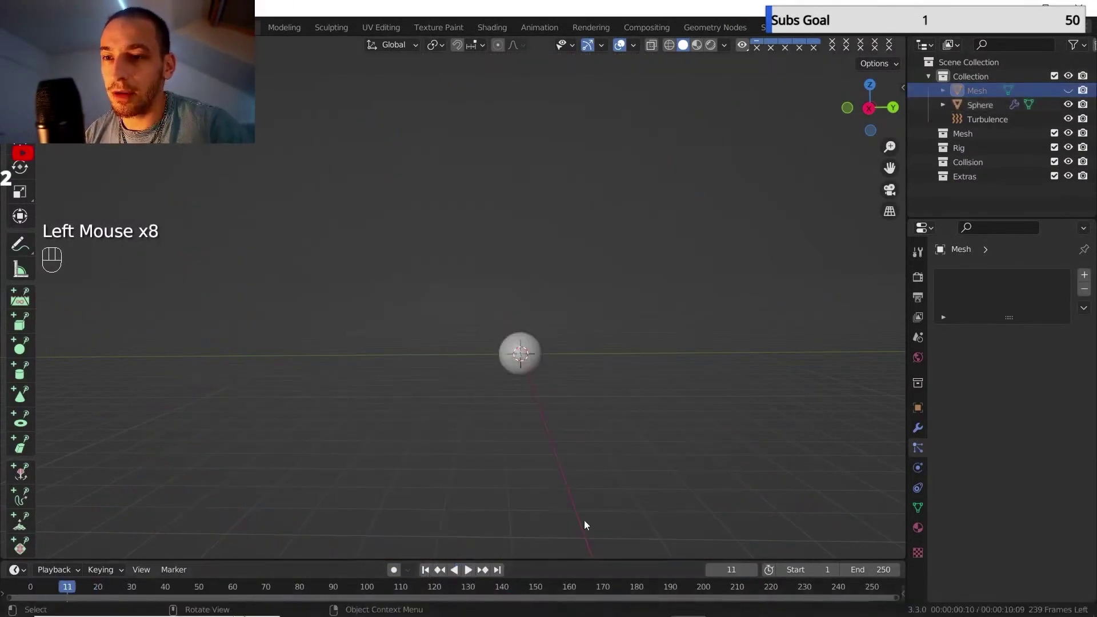
Turn on the viewport display of the sphere's particle system and play the baked particle paths.
click(536, 359)
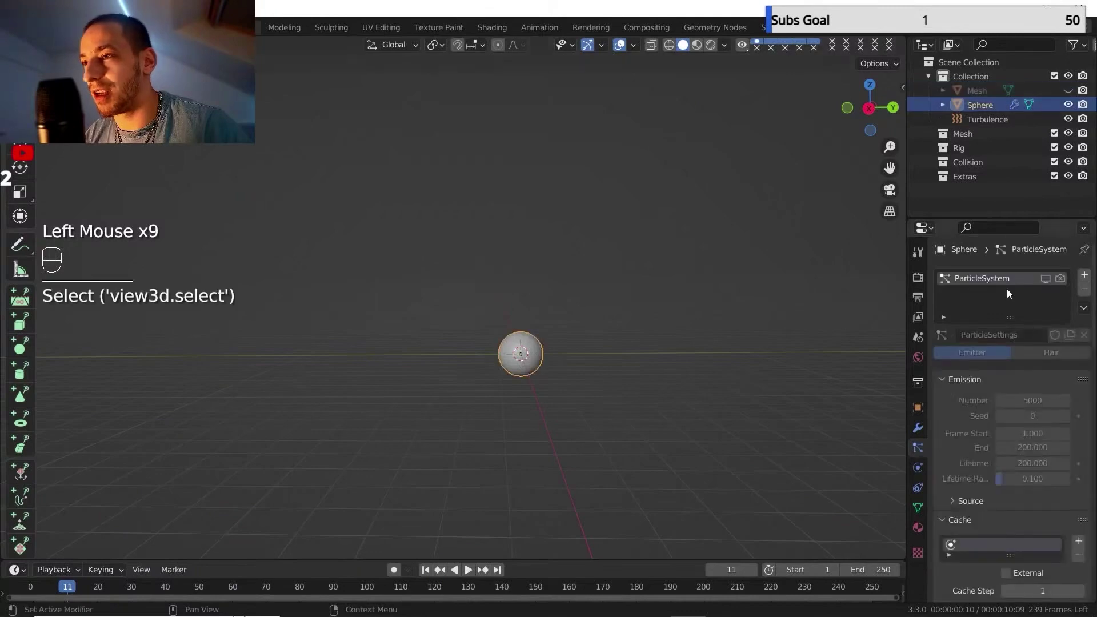
click(1046, 279)
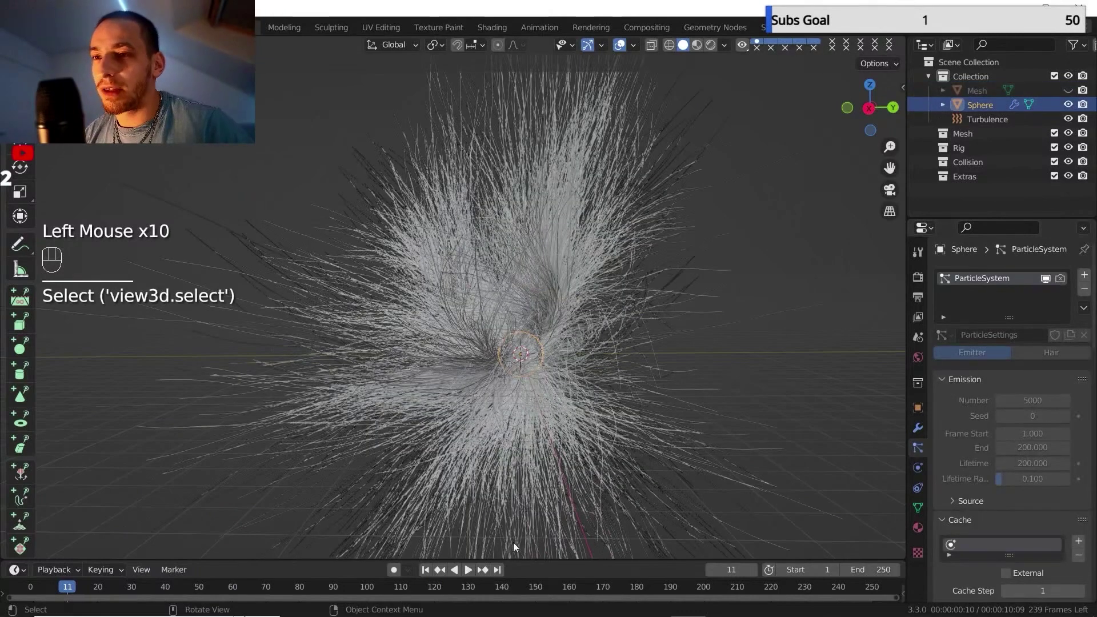
click(467, 570)
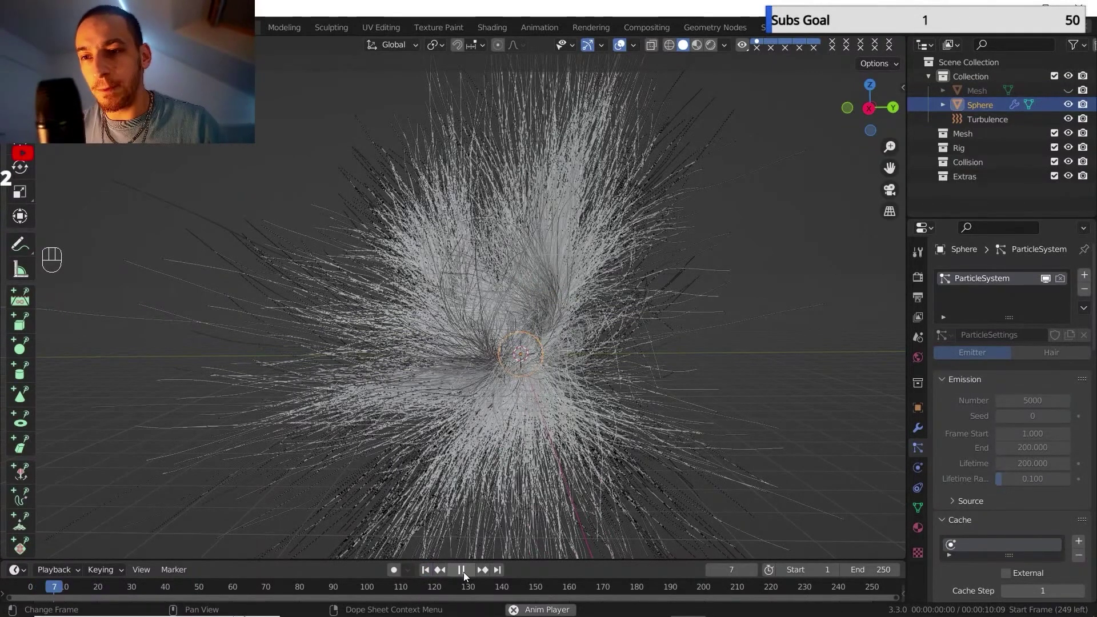
click(462, 569)
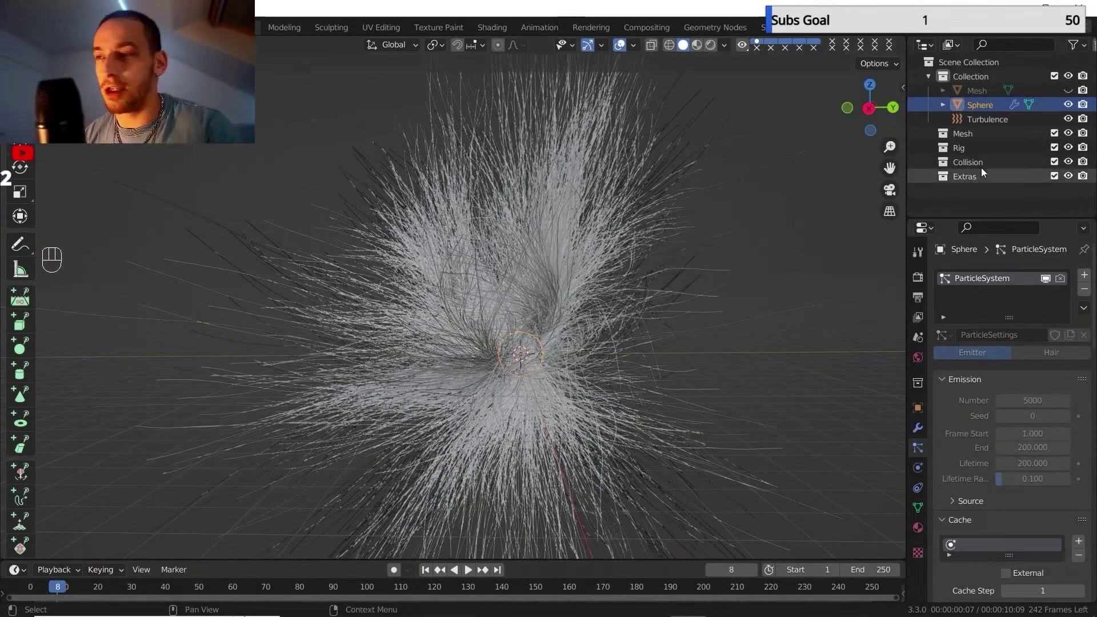
Turn off the particle system's viewport display, then hide the sphere and show the Mesh instead.
click(1069, 104)
click(1068, 105)
click(1045, 278)
click(1068, 105)
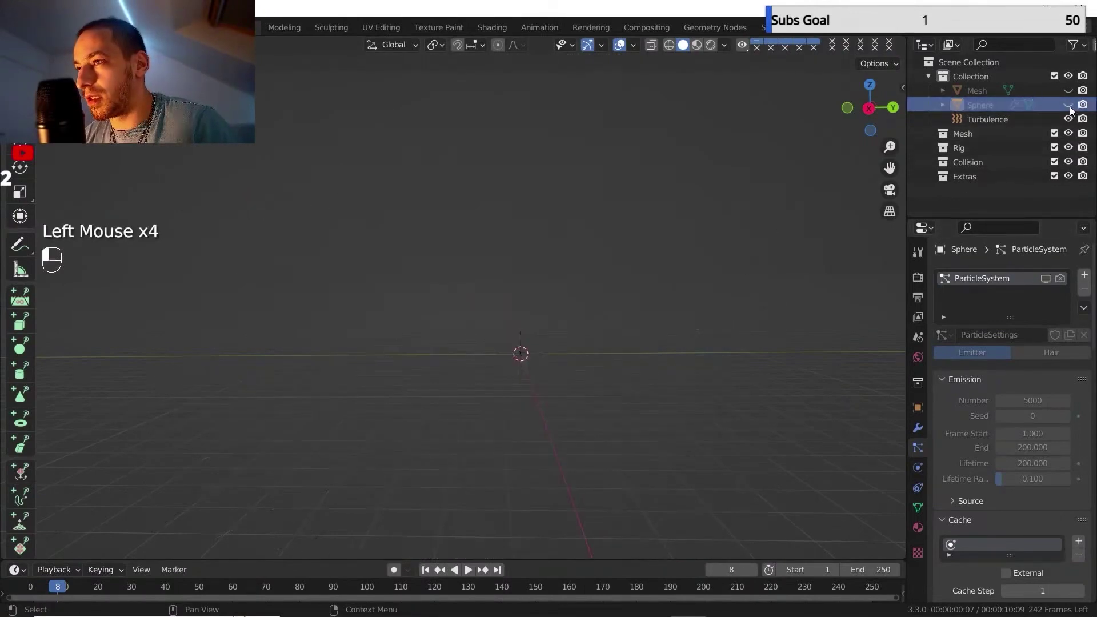
click(1069, 91)
Inspect the converted Mesh from different angles, select it and save the file.
scroll(578, 280, down, 1)
shift+middle_drag(578, 280, 569, 284)
middle_drag(568, 284, 385, 327)
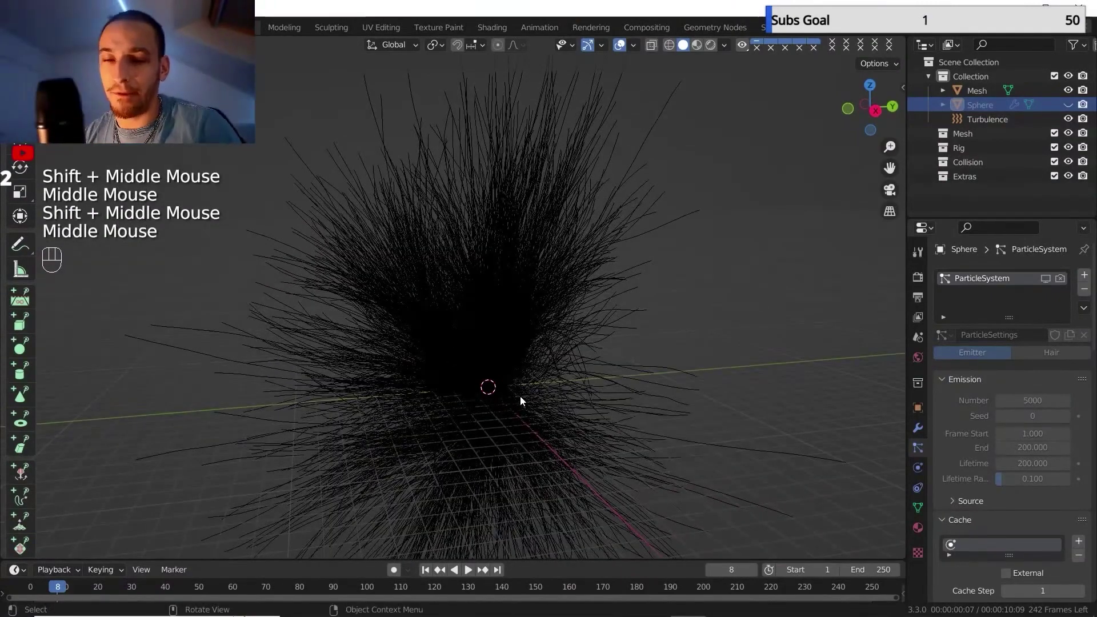
shift+middle_drag(519, 400, 553, 367)
click(965, 89)
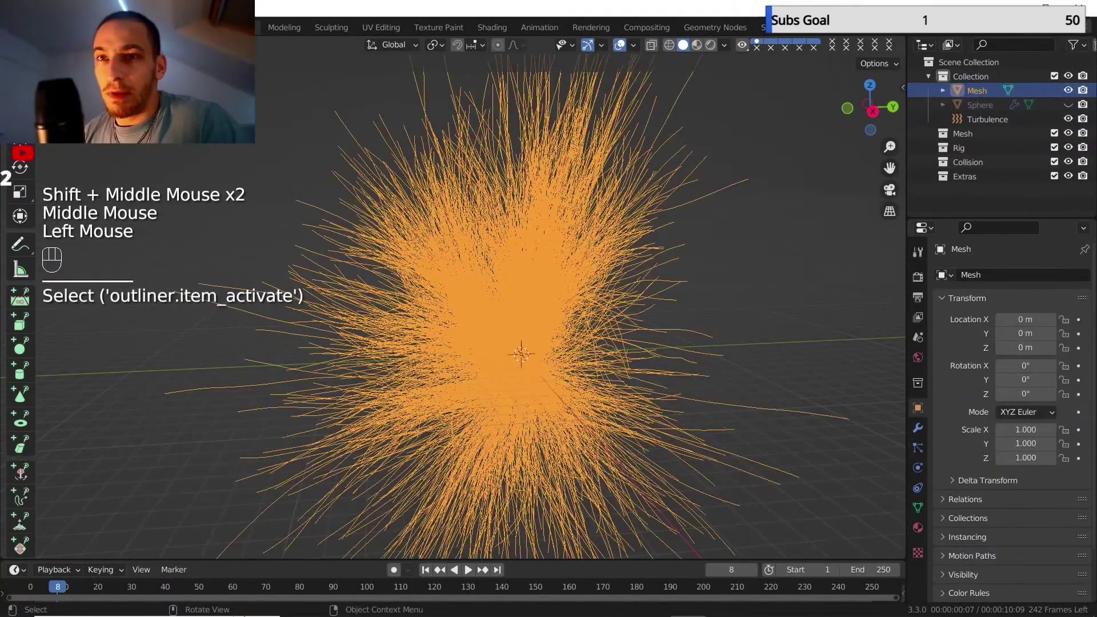
click(32, 28)
click(52, 155)
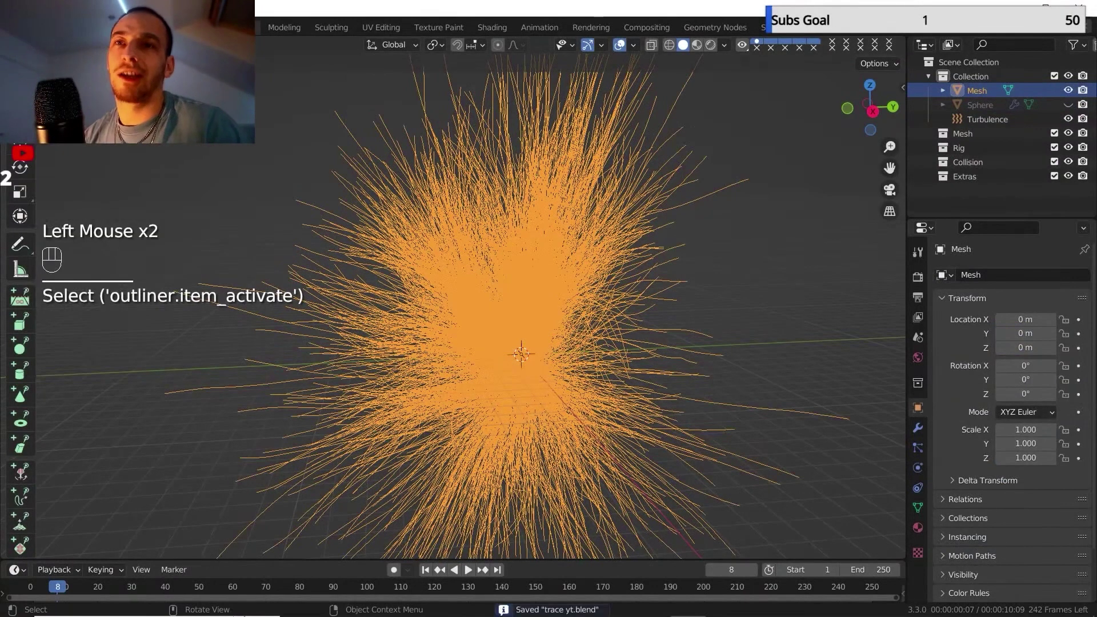
Try to convert the Mesh object directly to Curves.
click(217, 45)
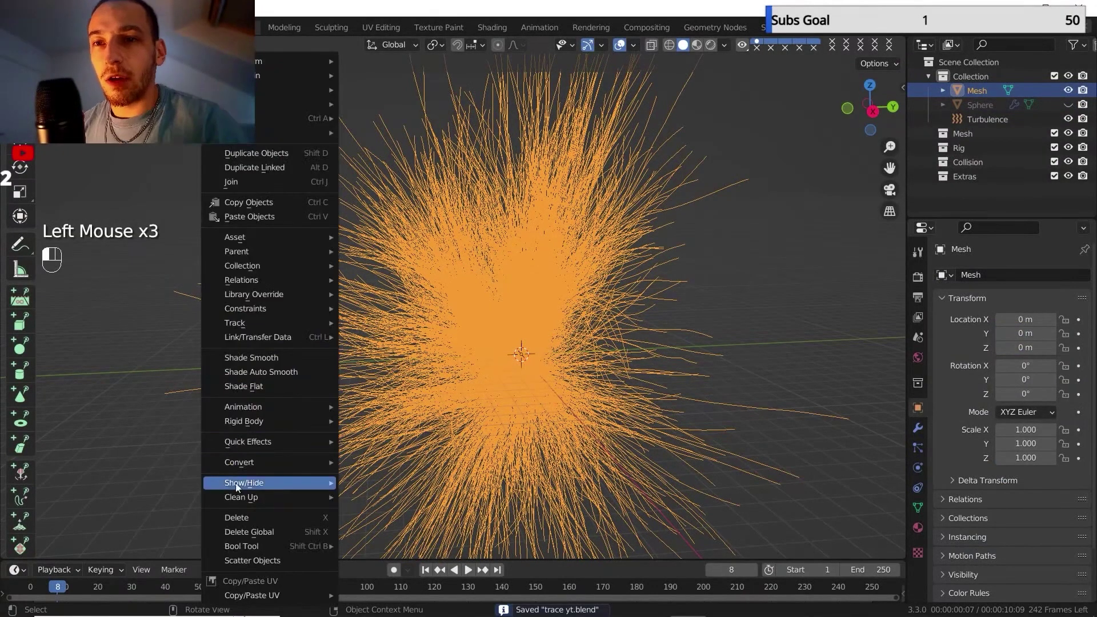
mouse_move(306, 441)
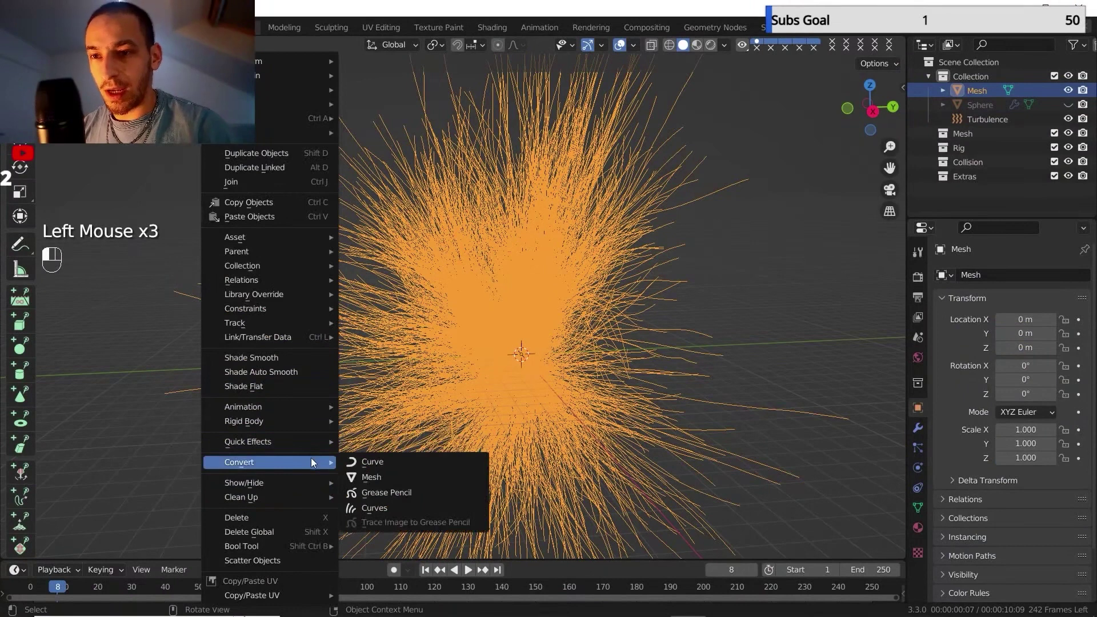
click(398, 507)
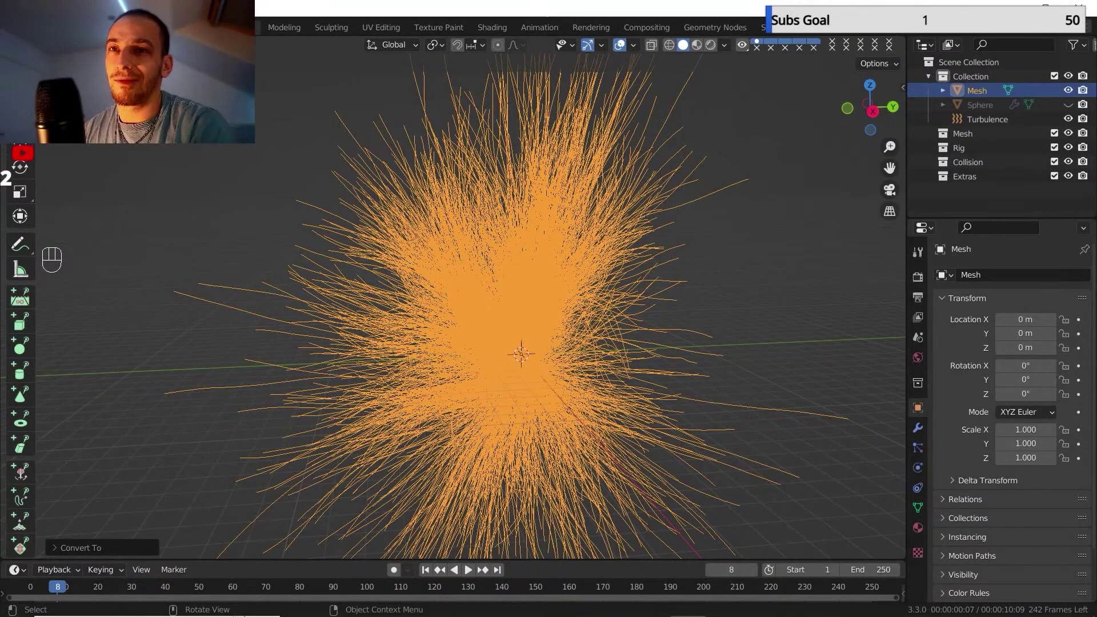
click(214, 44)
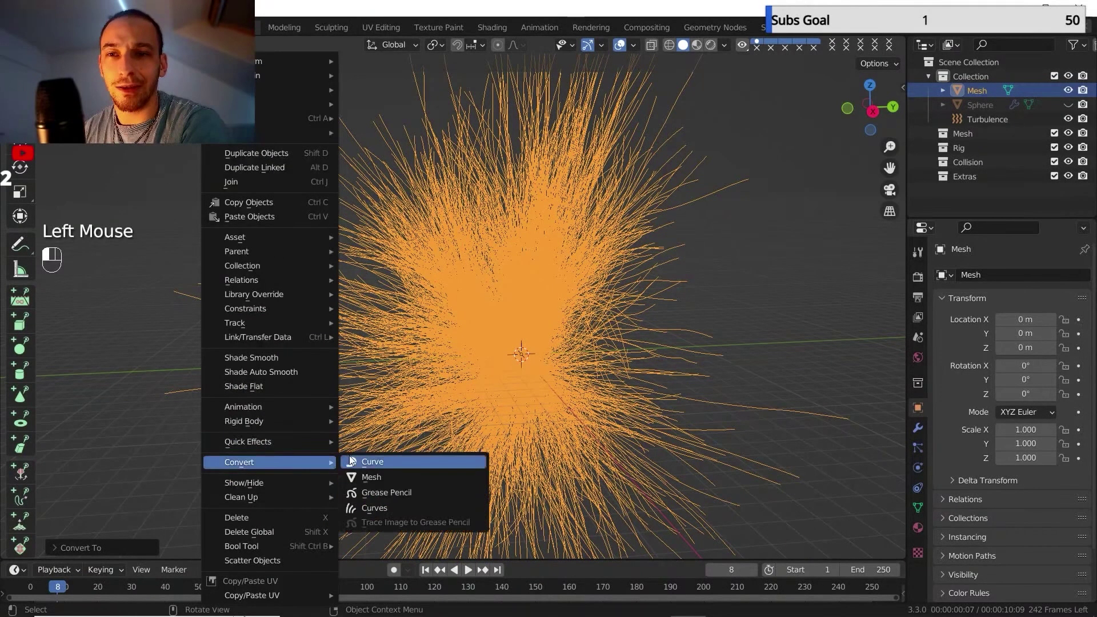
click(378, 505)
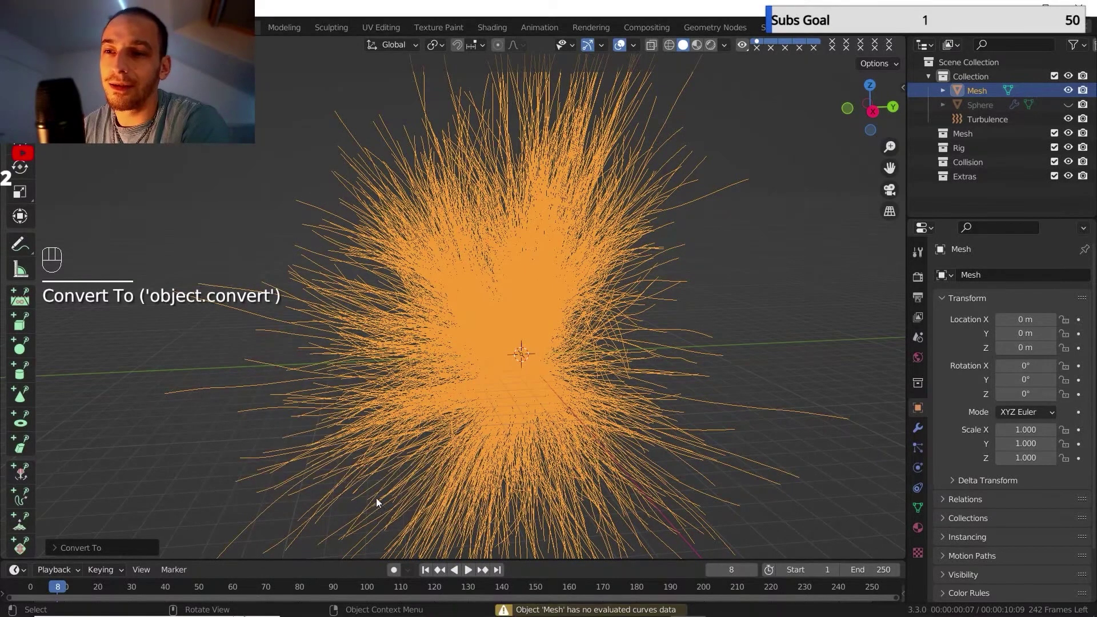
Convert the Mesh object to a Curve and save the file.
click(215, 45)
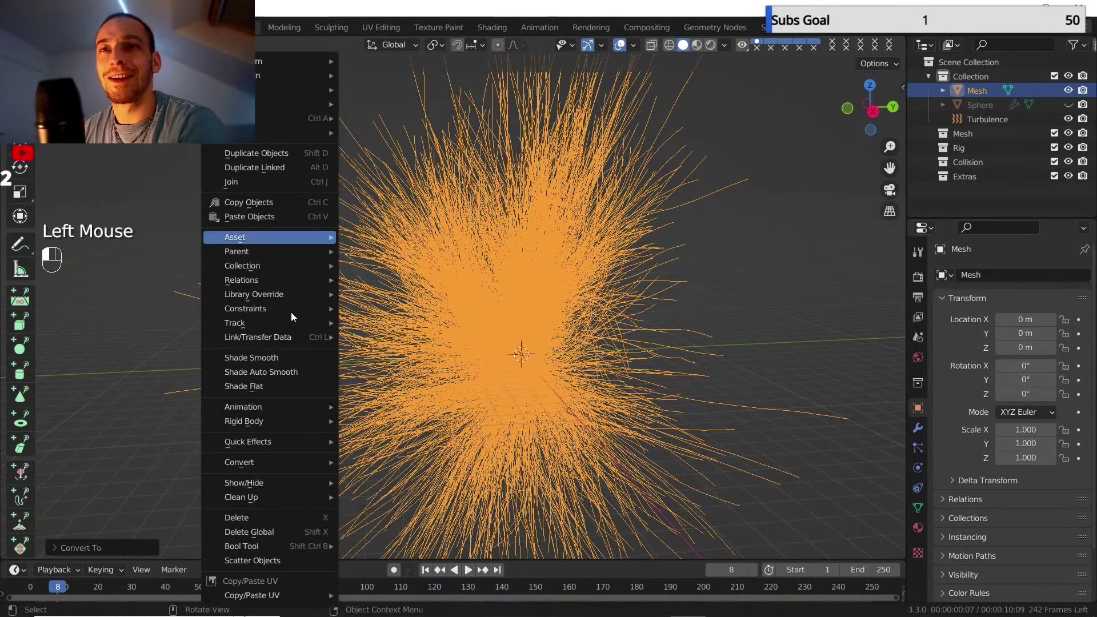
mouse_move(320, 461)
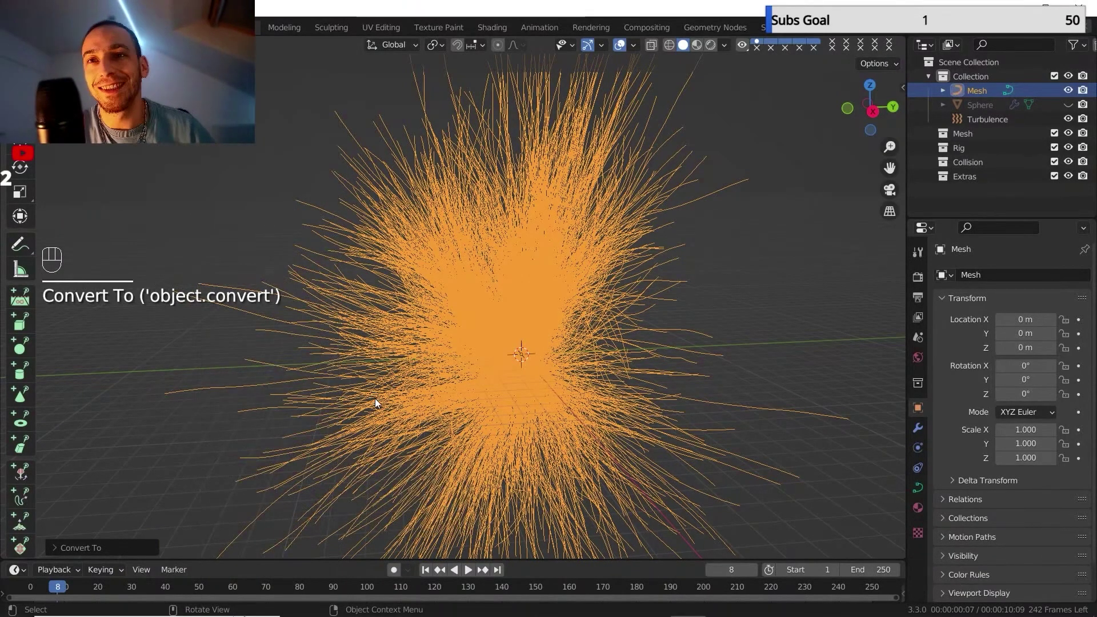
middle_drag(375, 399, 483, 243)
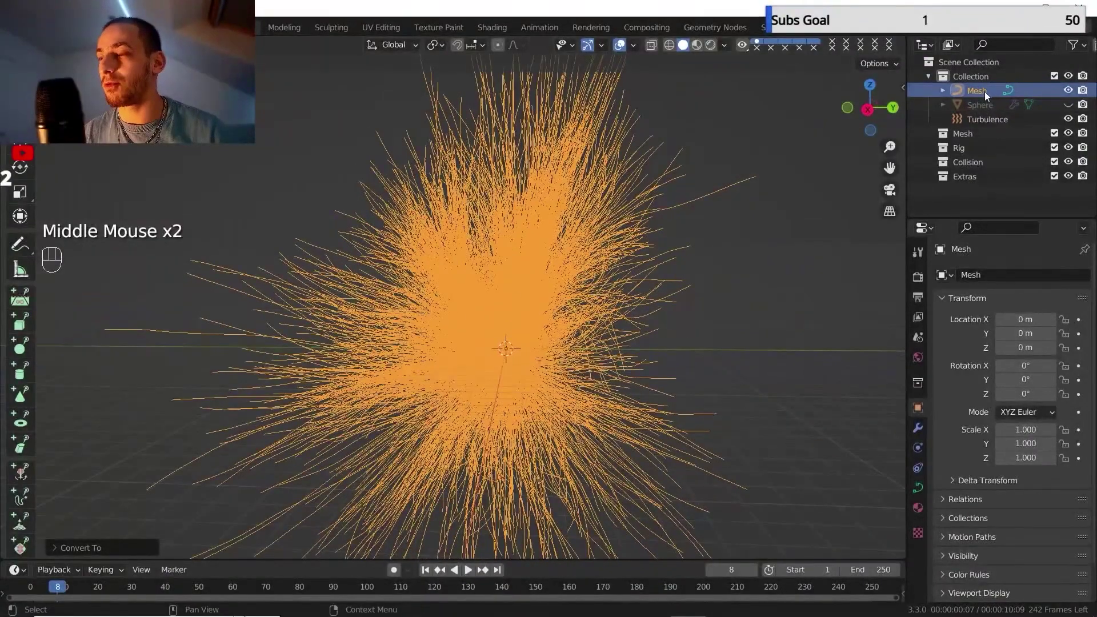
click(32, 27)
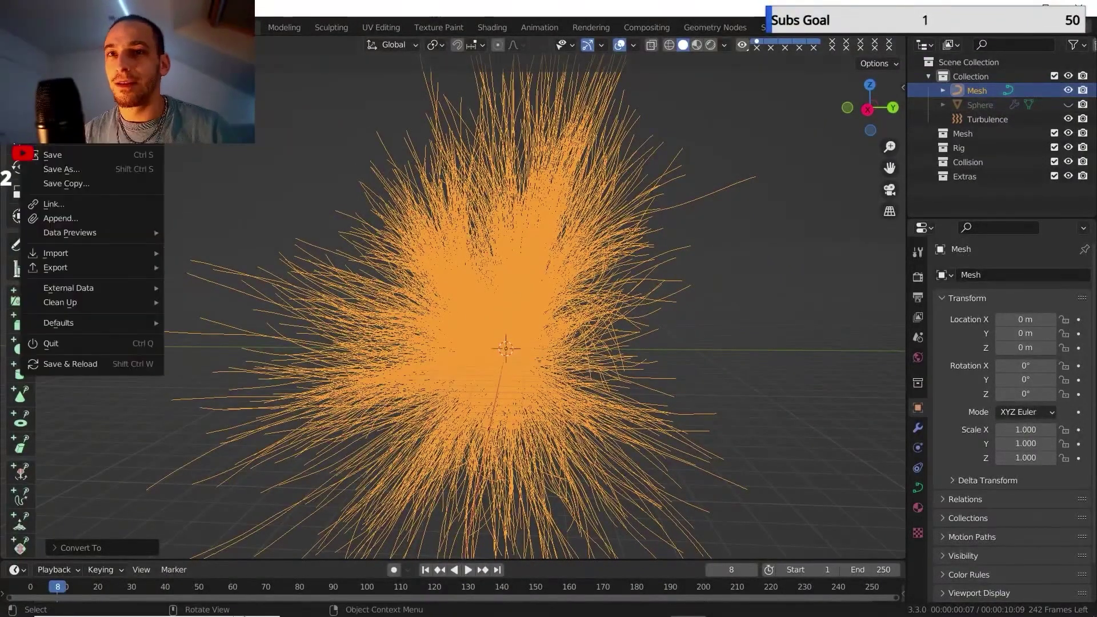
click(56, 157)
Convert the curve object to the hair-type Curves and deselect it.
click(215, 45)
mouse_move(268, 462)
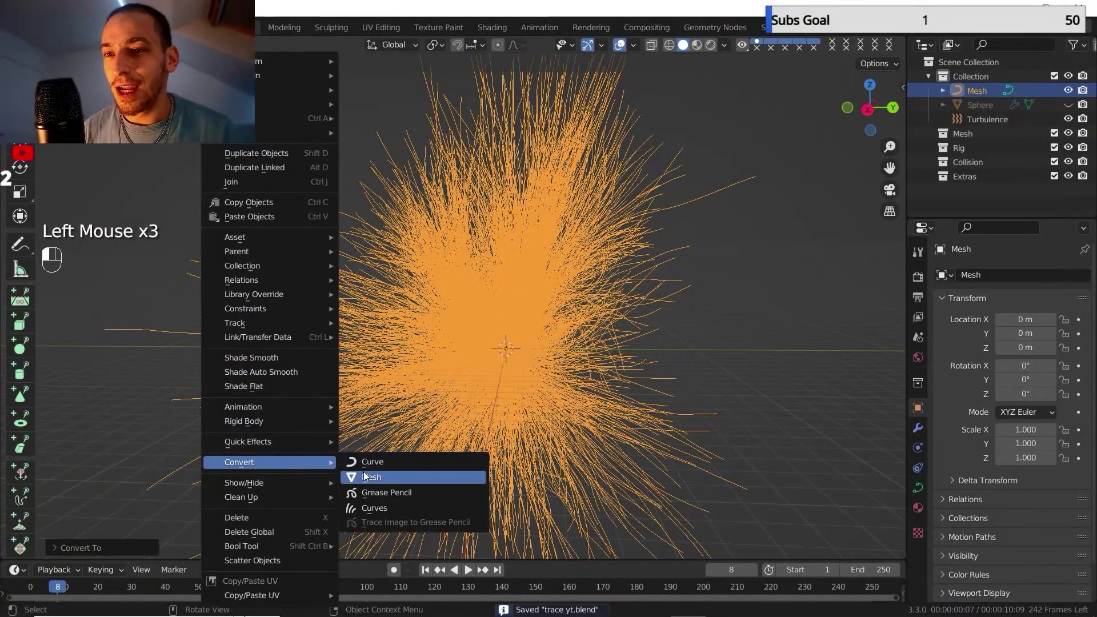
click(386, 506)
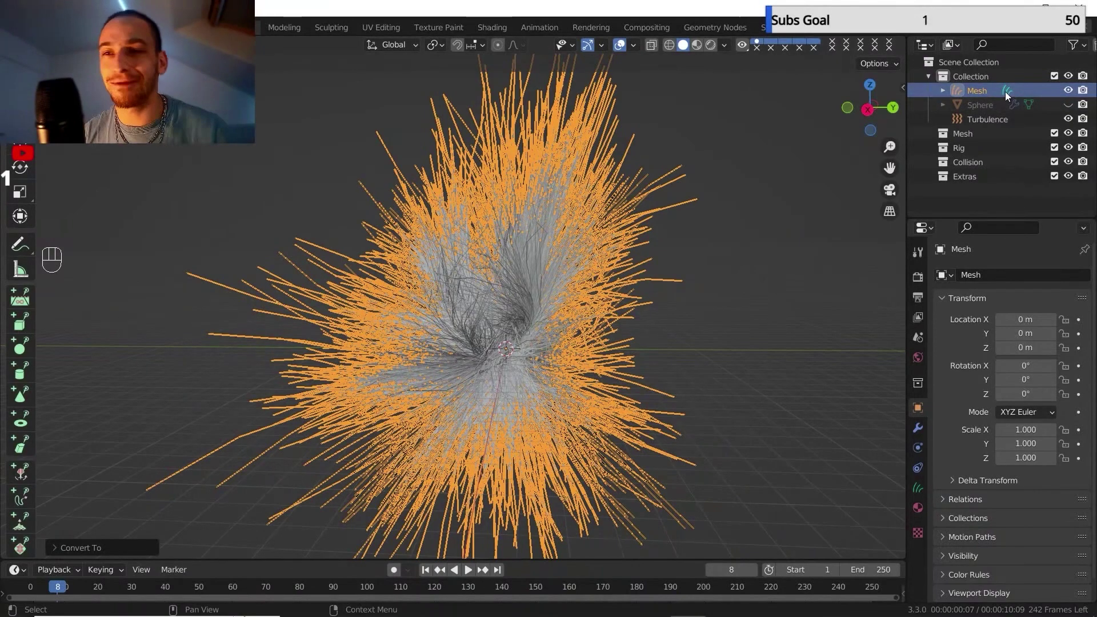
middle_click(602, 301)
click(715, 228)
Show the viewport in rendered shading and set the render engine to Cycles on GPU Compute.
click(710, 45)
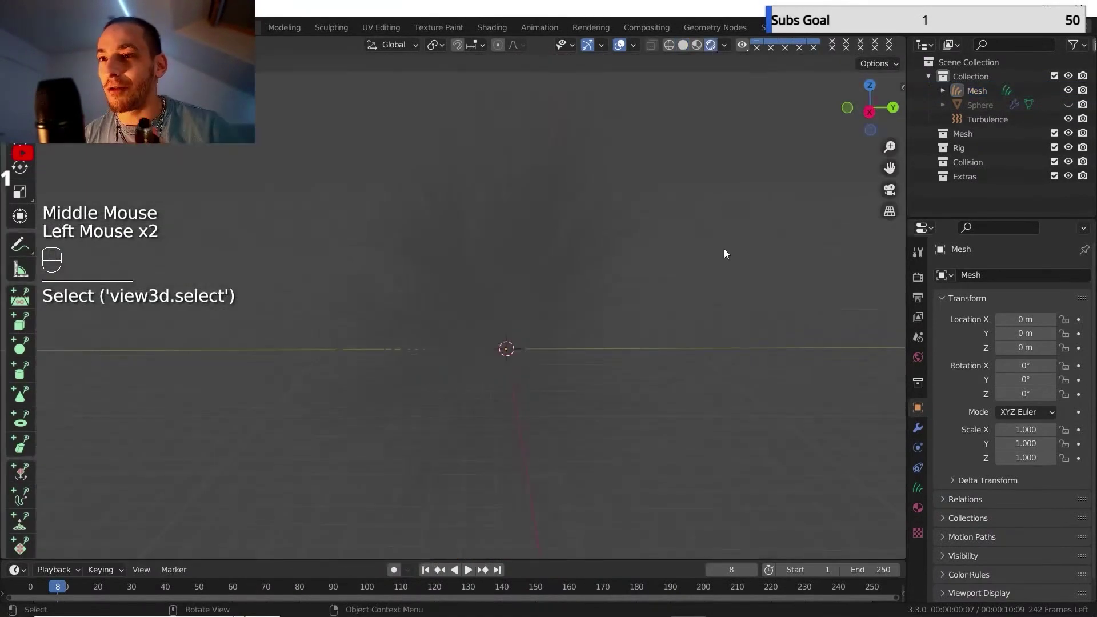
click(918, 278)
click(1026, 275)
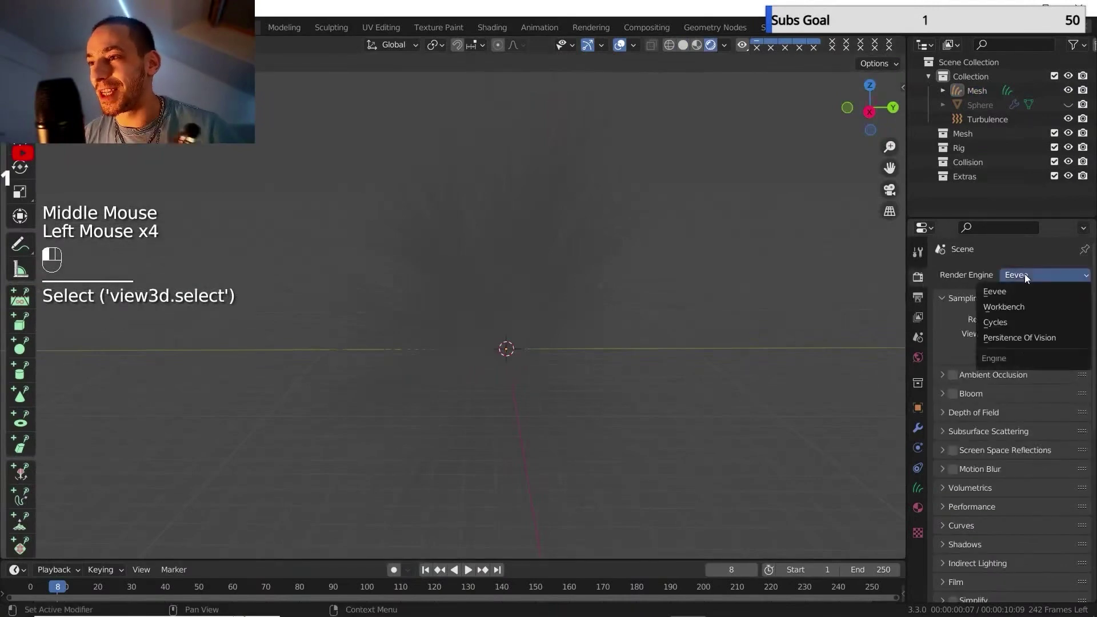
click(1007, 321)
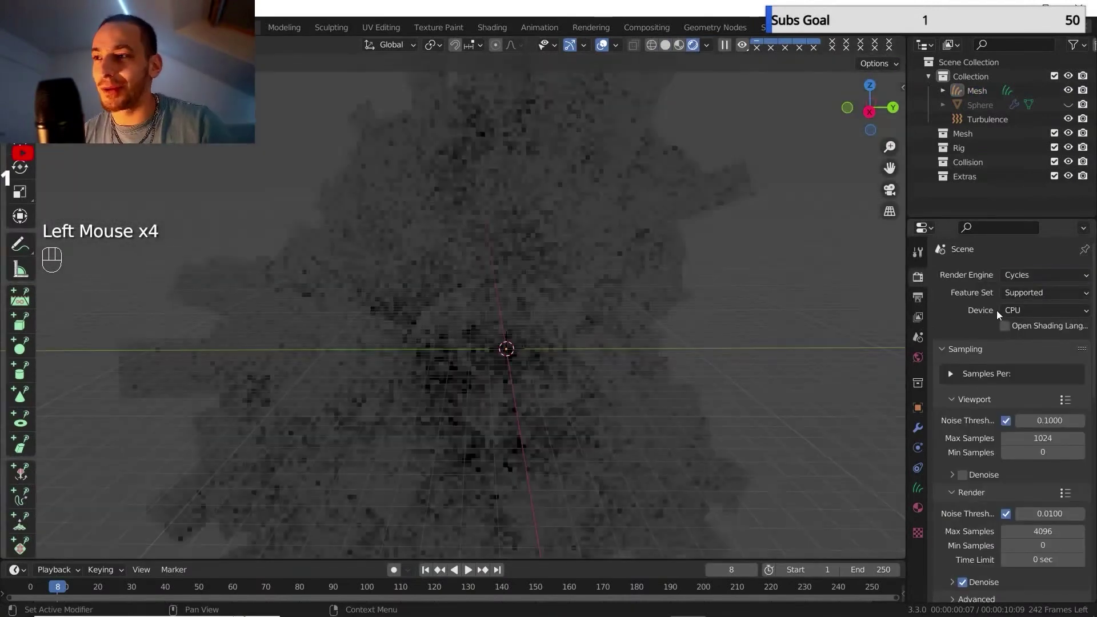
click(1020, 309)
click(1016, 340)
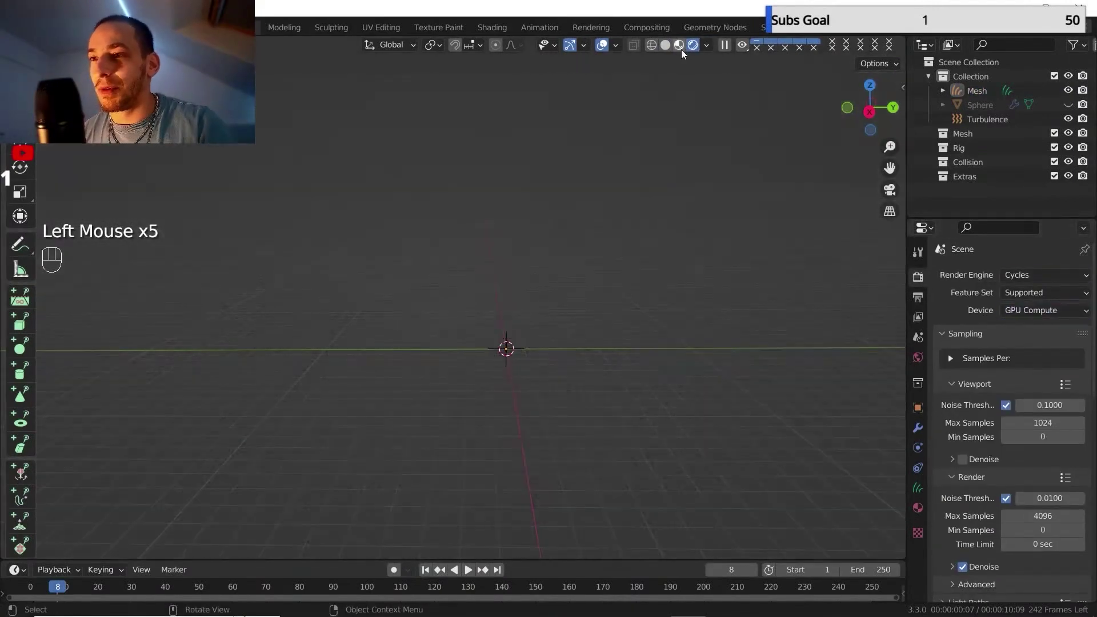
Compare the converted curves in solid and rendered viewport shading, ending in solid shading.
click(665, 46)
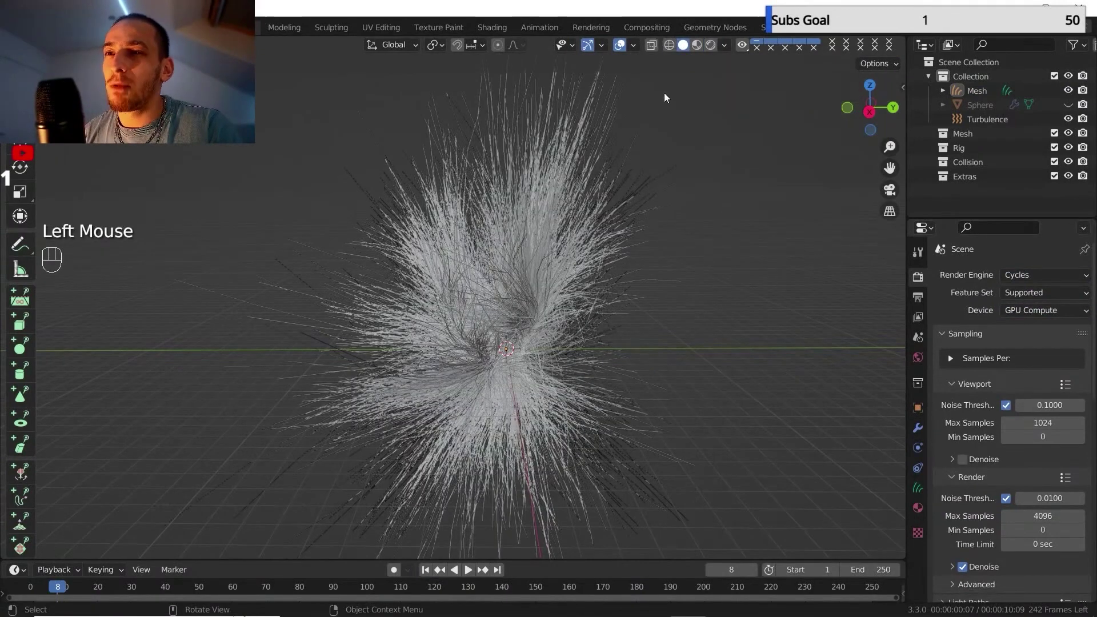
click(712, 46)
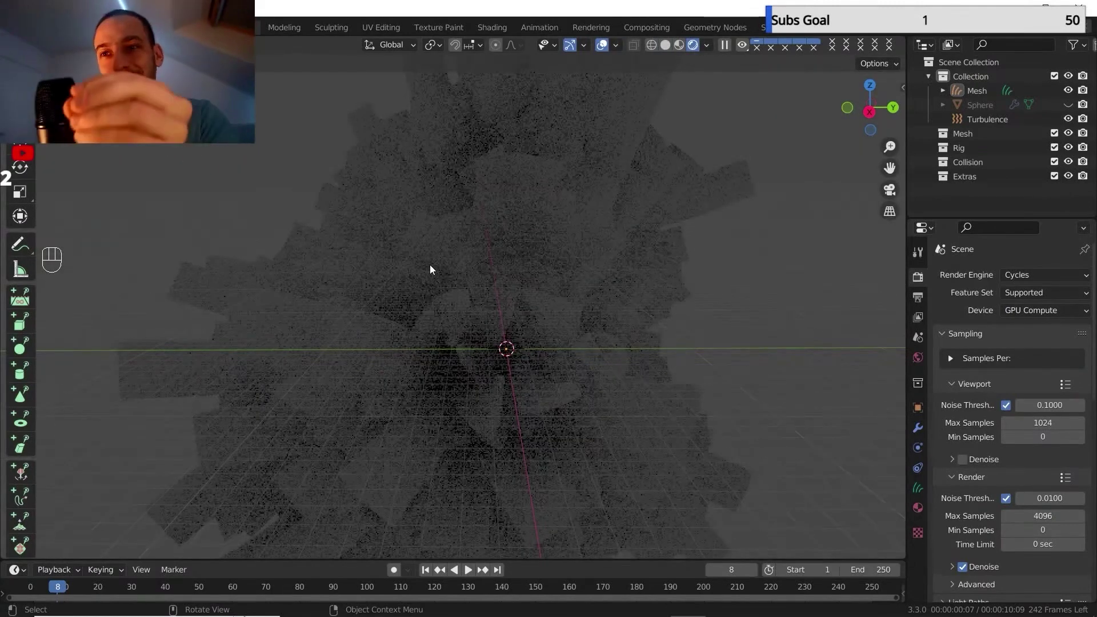
click(665, 44)
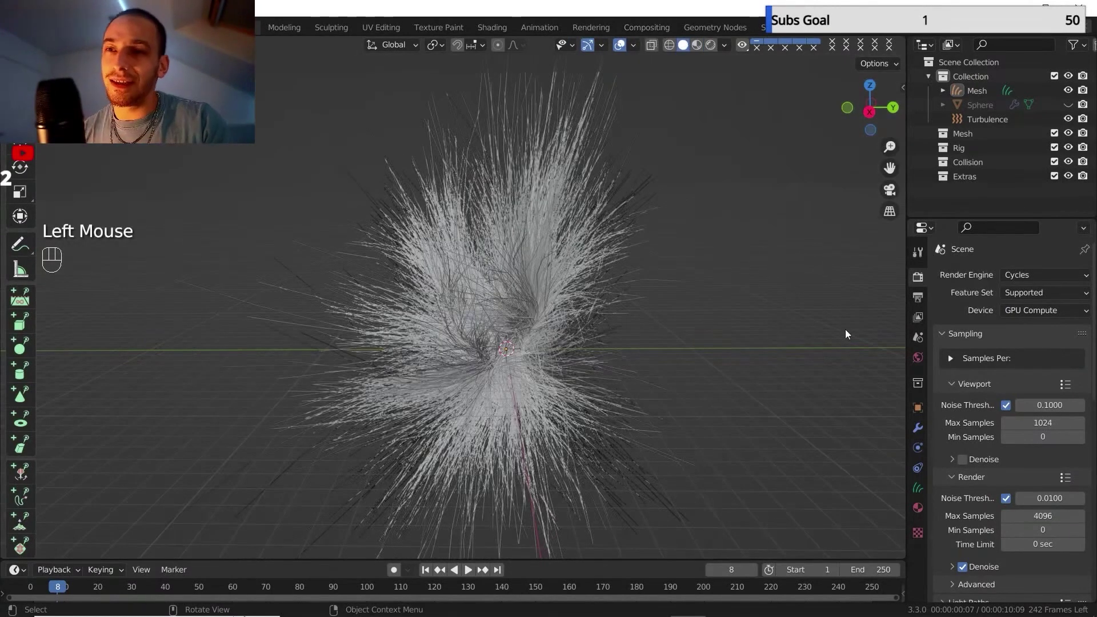
Examine the data attributes of the converted curves and view their shape from another angle.
click(916, 488)
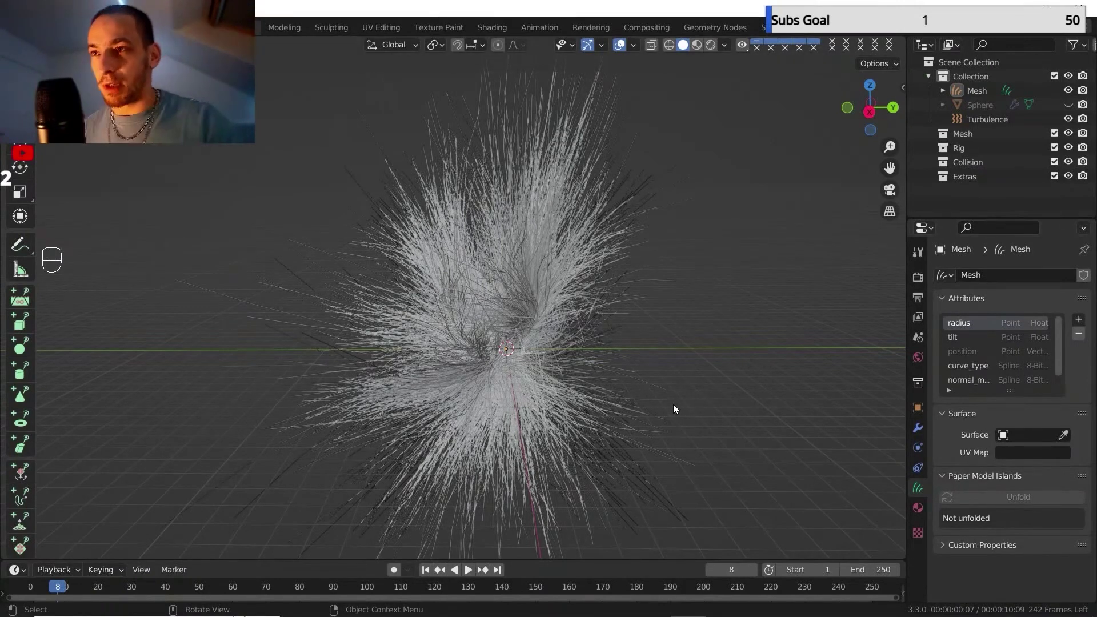
scroll(665, 317, down, 3)
shift+middle_drag(612, 314, 543, 314)
scroll(483, 324, up, 2)
mouse_move(543, 313)
shift+middle_down()
mouse_move(483, 324)
mouse_move(547, 307)
mouse_move(544, 334)
shift+middle_up()
scroll(547, 308, down, 1)
scroll(544, 333, up, 1)
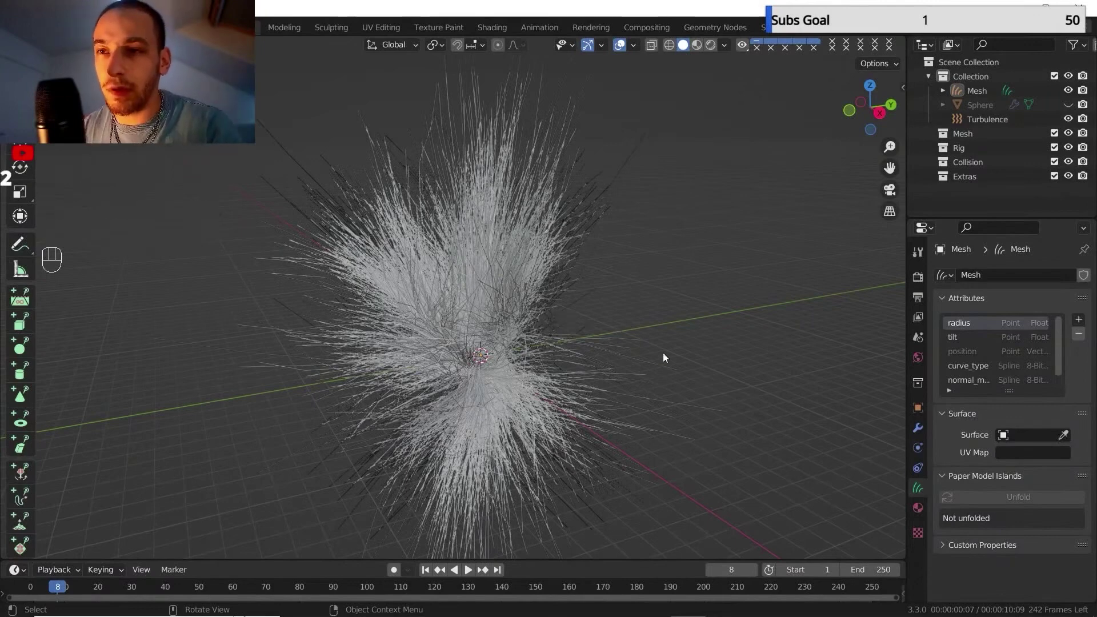
Give the Mesh object a new material with a Principled Hair BSDF surface and lighten its color.
click(976, 90)
click(919, 508)
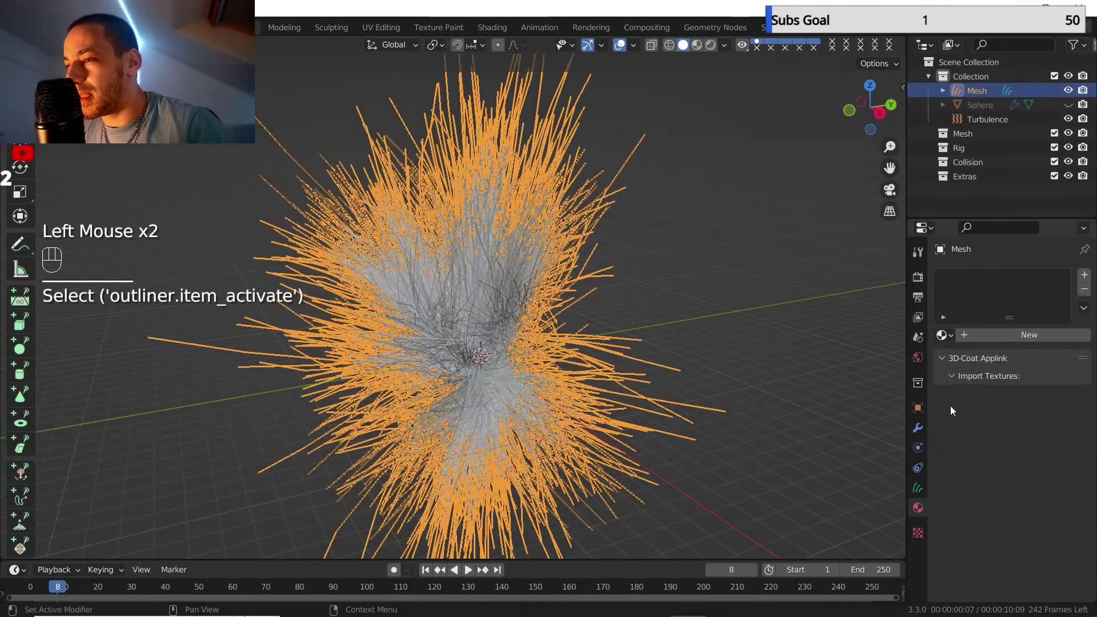
click(968, 331)
click(1021, 400)
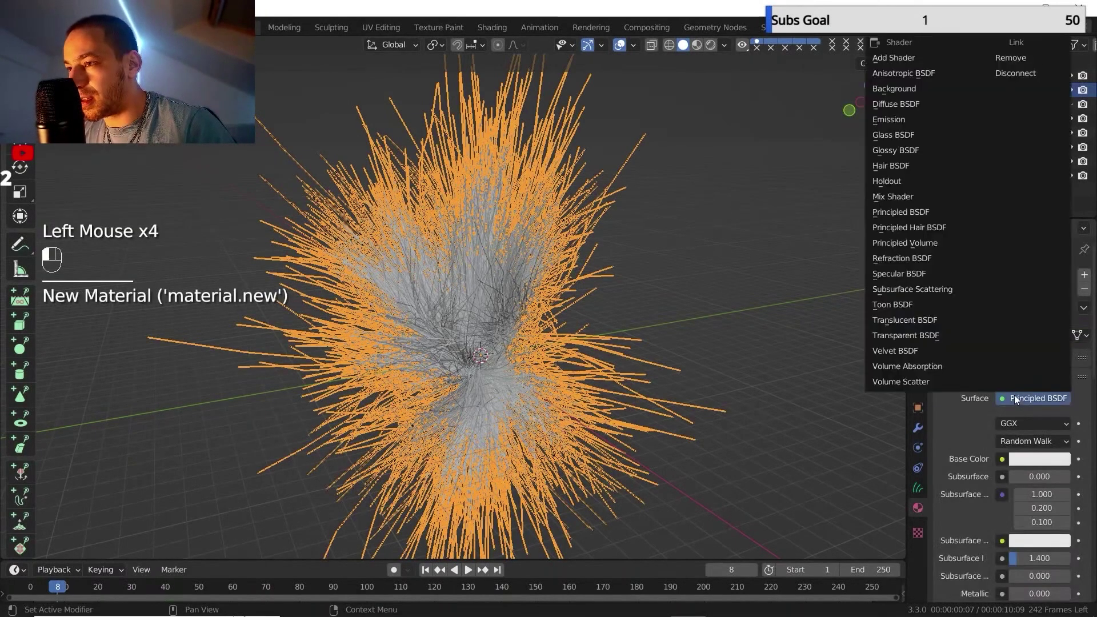
click(920, 226)
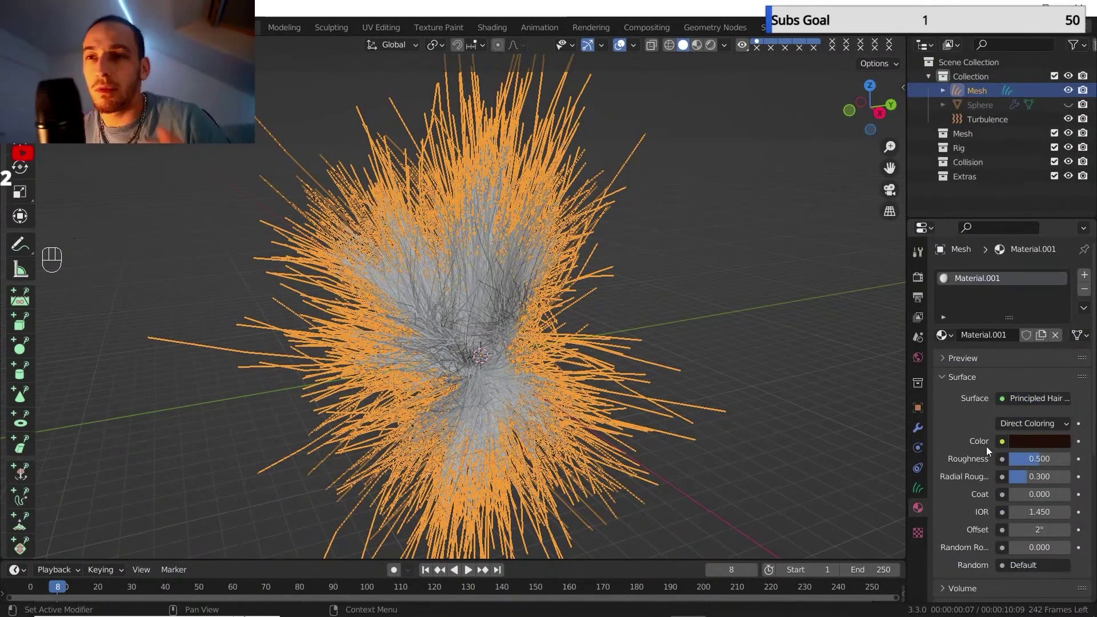
click(1020, 441)
drag(1059, 286, 1058, 273)
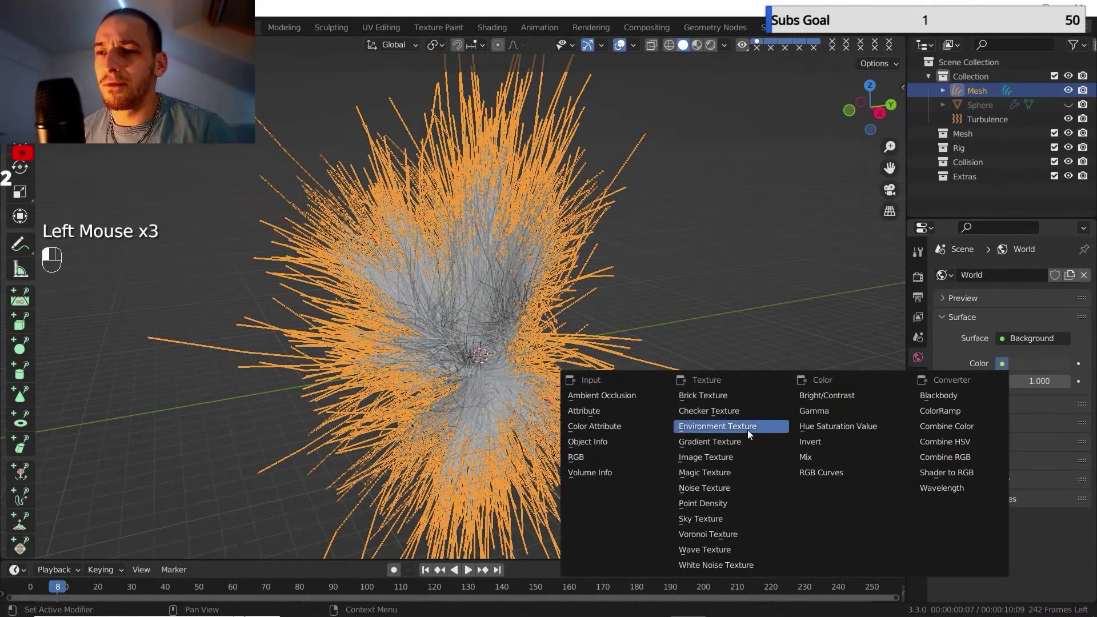
Use an Environment Texture as the world color and load the christmas_pho… image from the Downloads folder.
click(746, 427)
click(1054, 381)
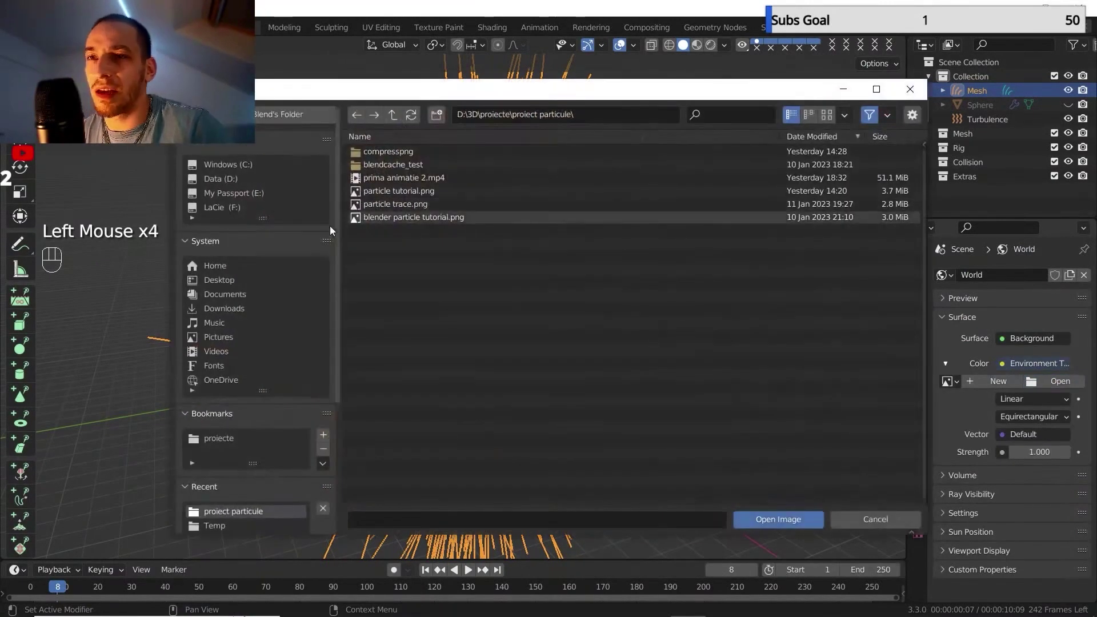
click(224, 308)
scroll(421, 321, down, 10)
click(421, 322)
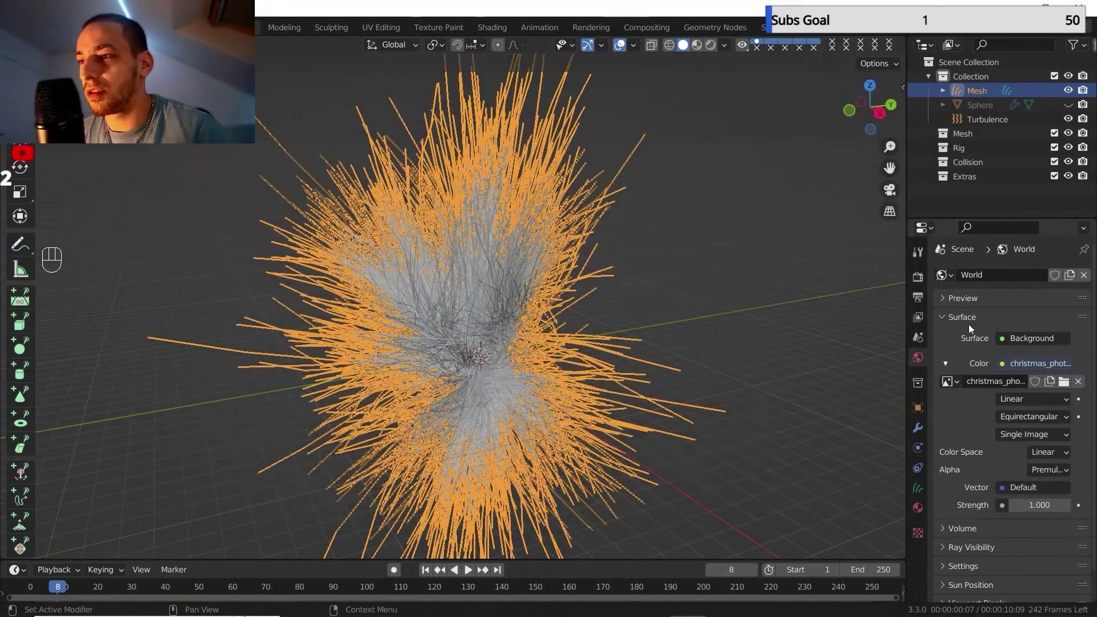
click(942, 300)
click(942, 299)
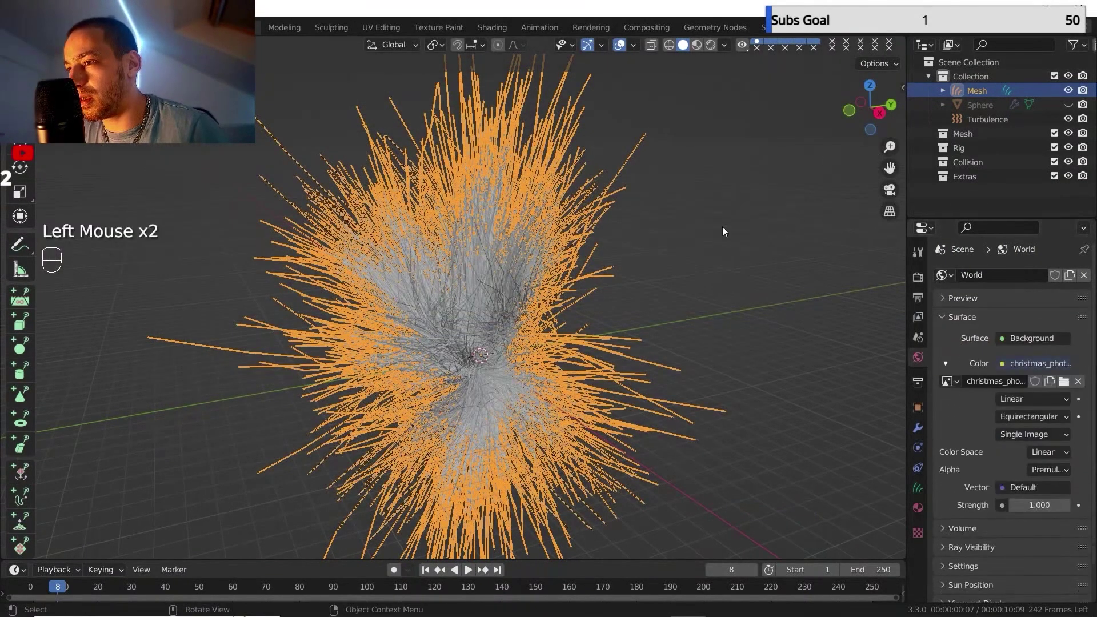
Switch to the Geometry Nodes workspace, use rendered shading in its viewport and turn off the overlays.
scroll(722, 226, down, 1)
click(692, 27)
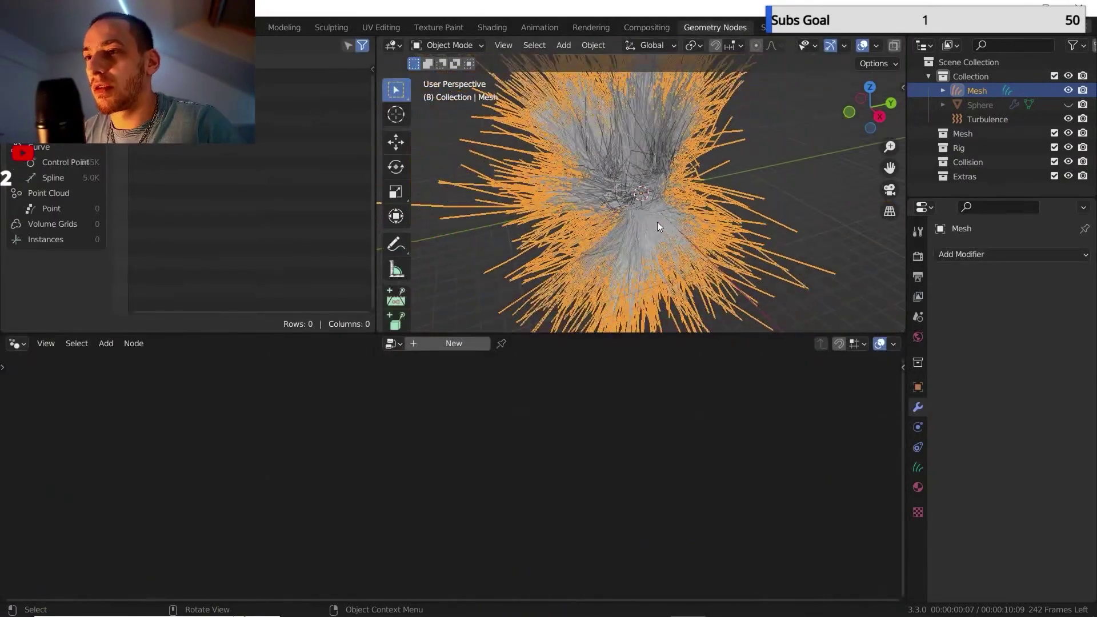
mouse_move(657, 221)
shift+middle_down()
mouse_move(628, 226)
mouse_move(617, 198)
shift+middle_up()
key(z)
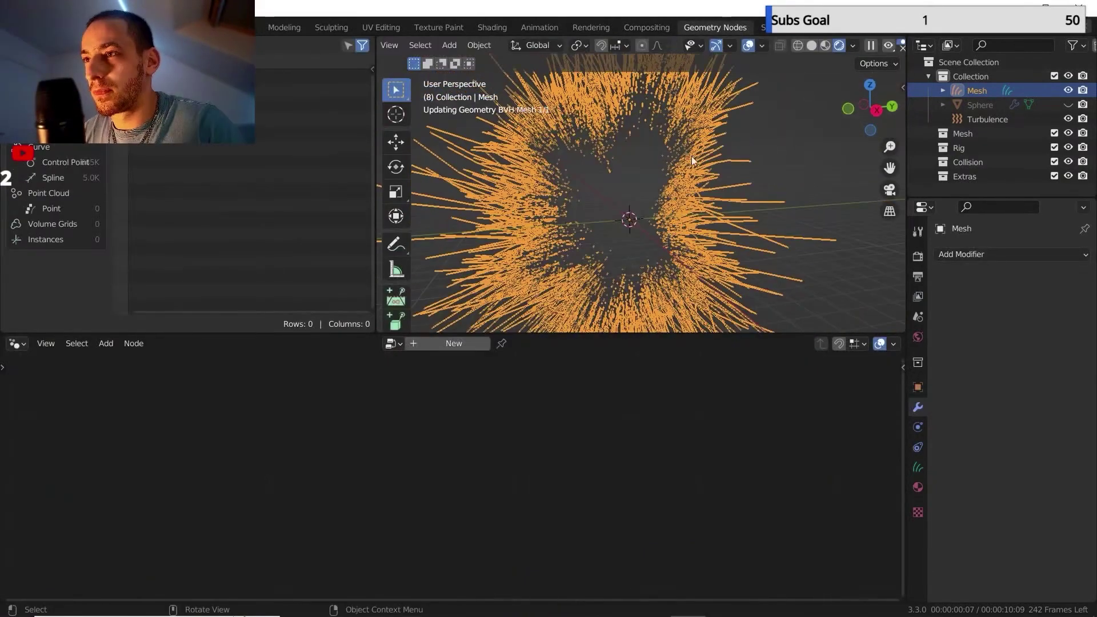
click(748, 46)
Create a new geometry node tree for the Mesh object and add a Radius input node.
click(454, 343)
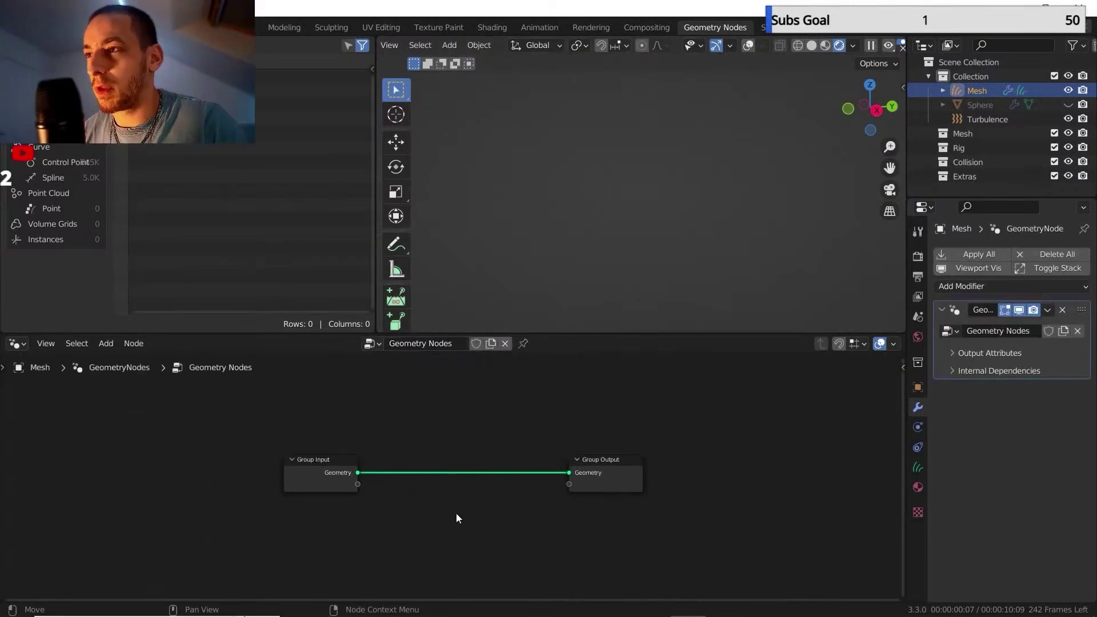
key(shift+a)
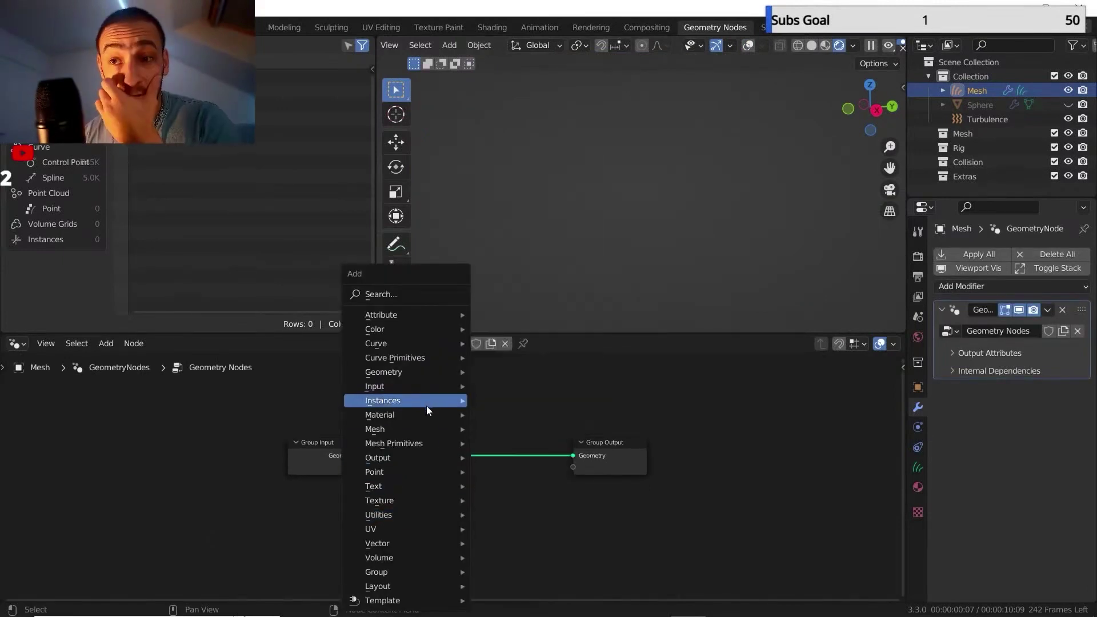
mouse_move(427, 450)
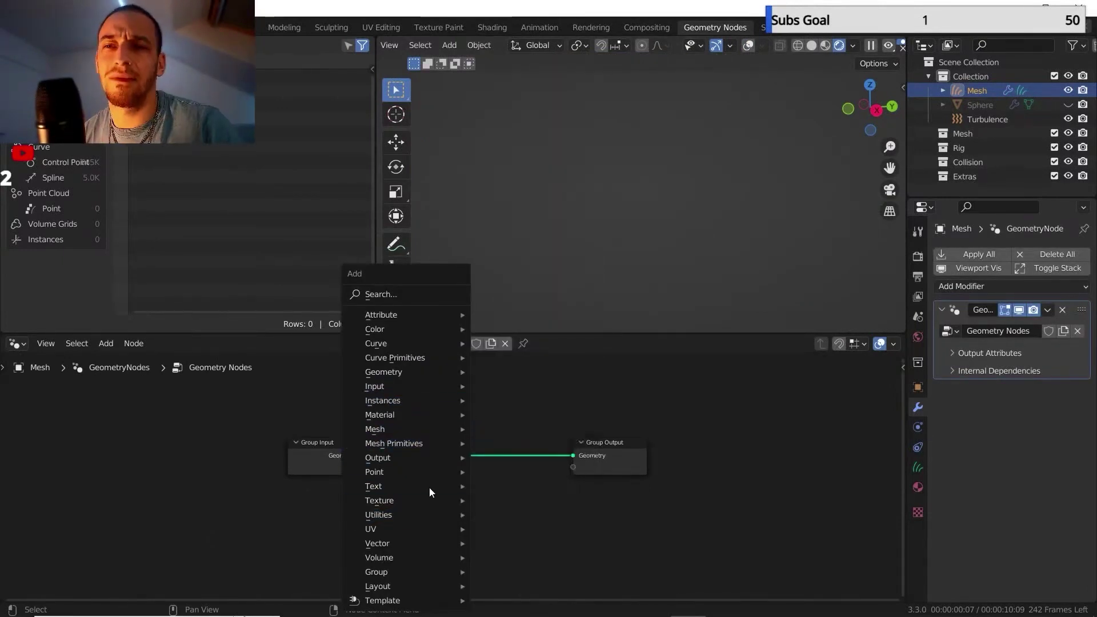
mouse_move(424, 428)
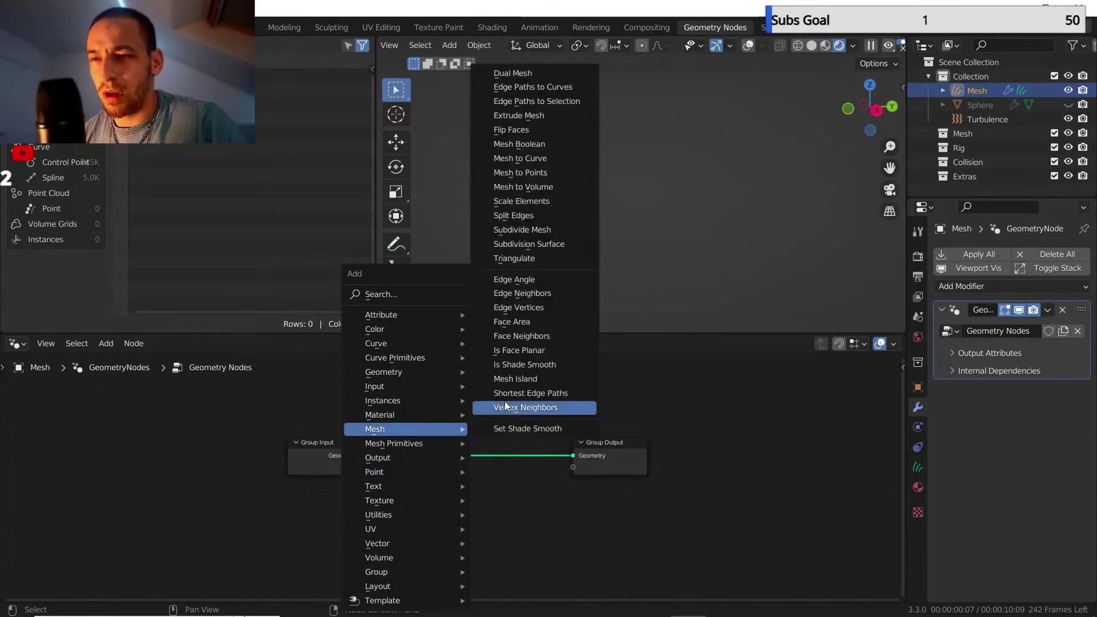
mouse_move(374, 386)
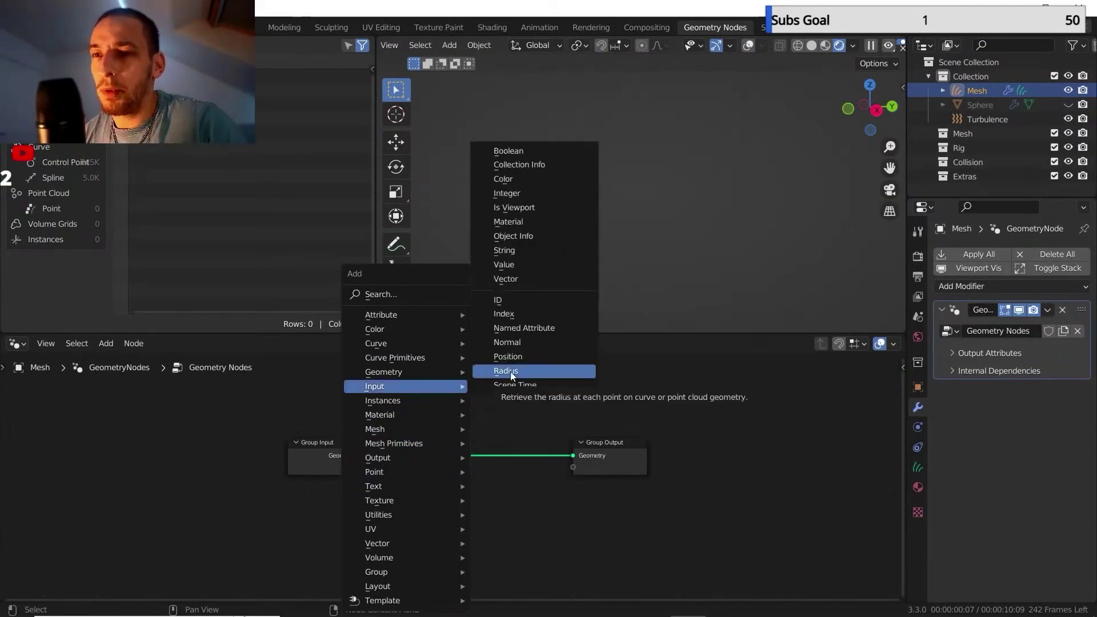
click(510, 371)
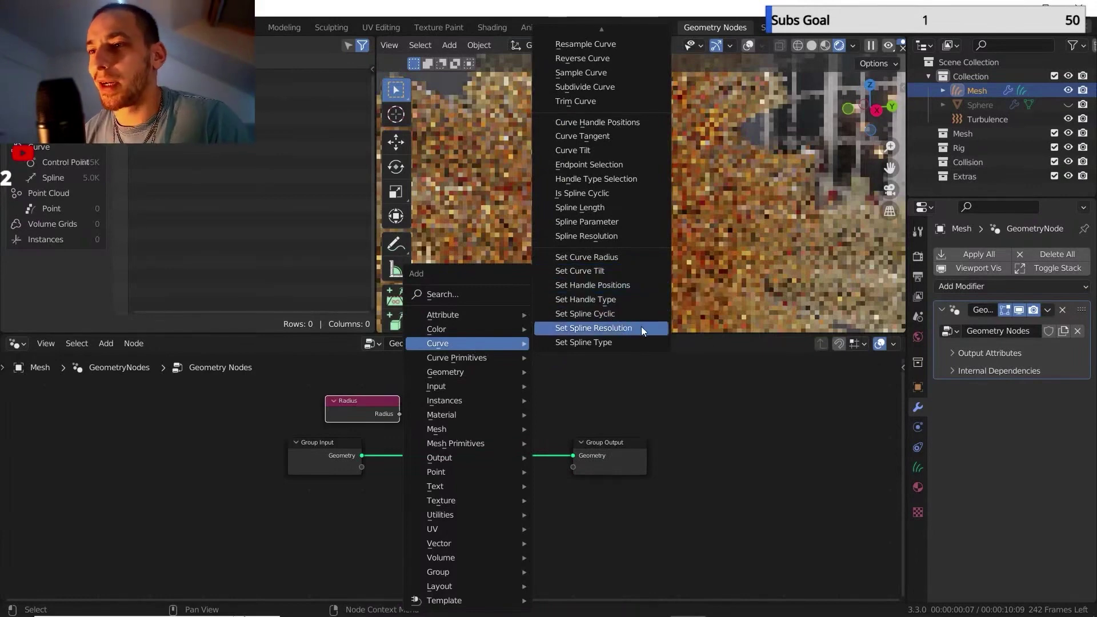
Insert a Set Curve Radius node on the link between Group Input and Group Output.
click(623, 257)
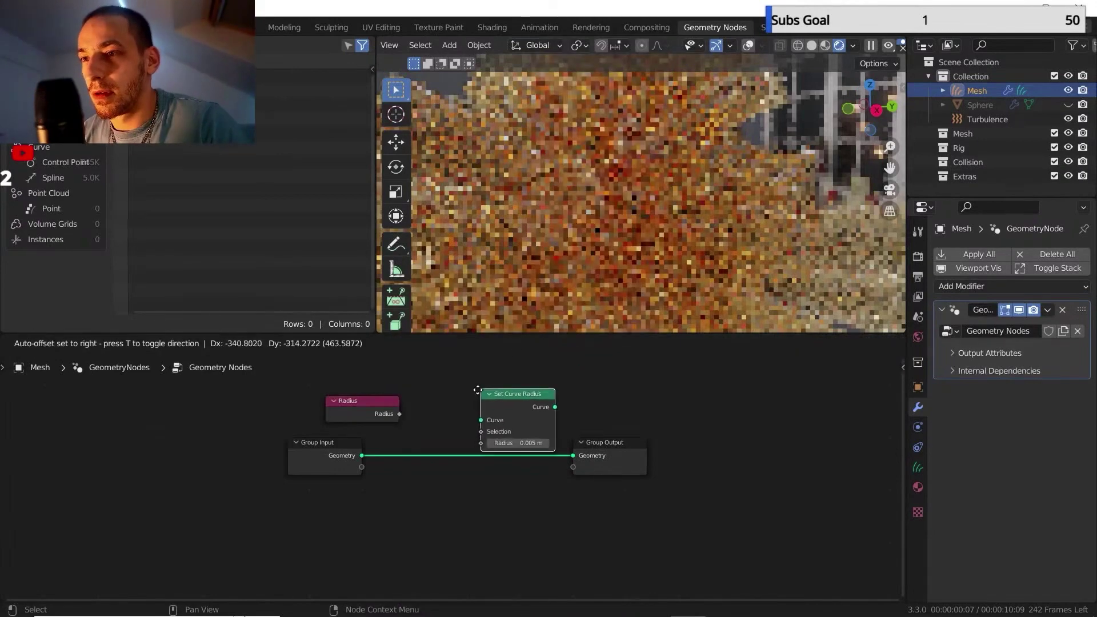
click(431, 428)
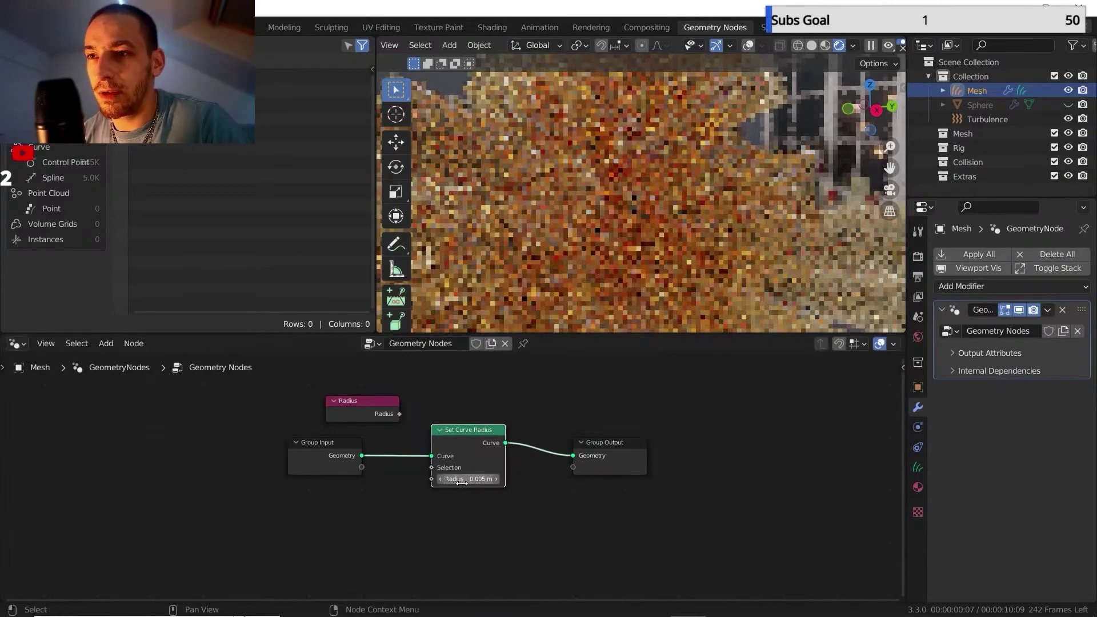
scroll(512, 424, up, 1)
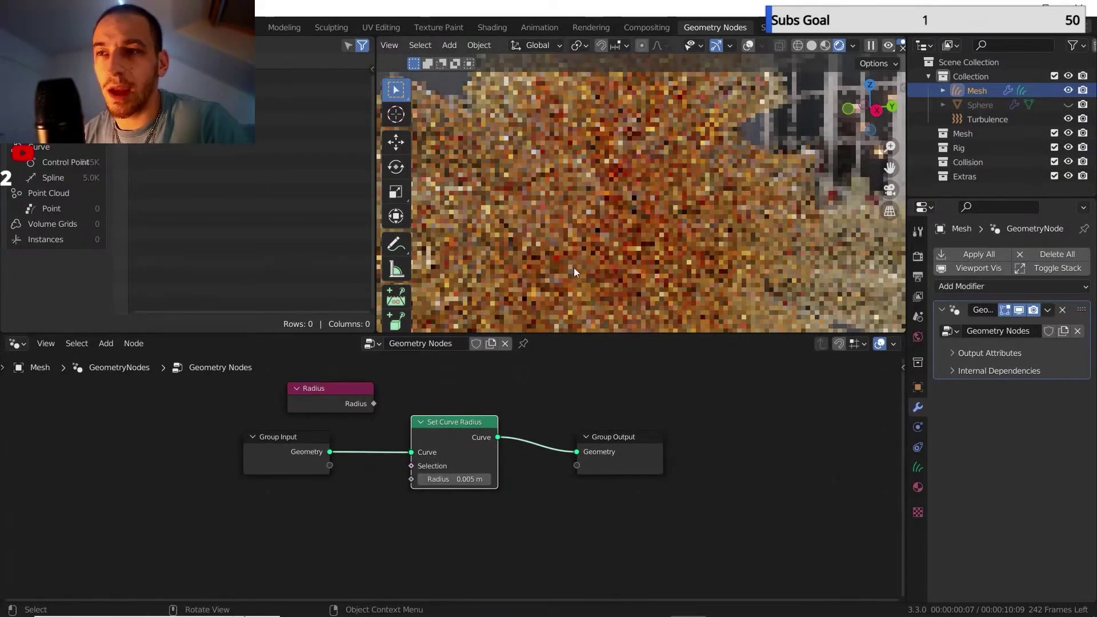
Restart the rendered viewport preview and make the film background transparent in the render settings.
click(812, 46)
click(839, 46)
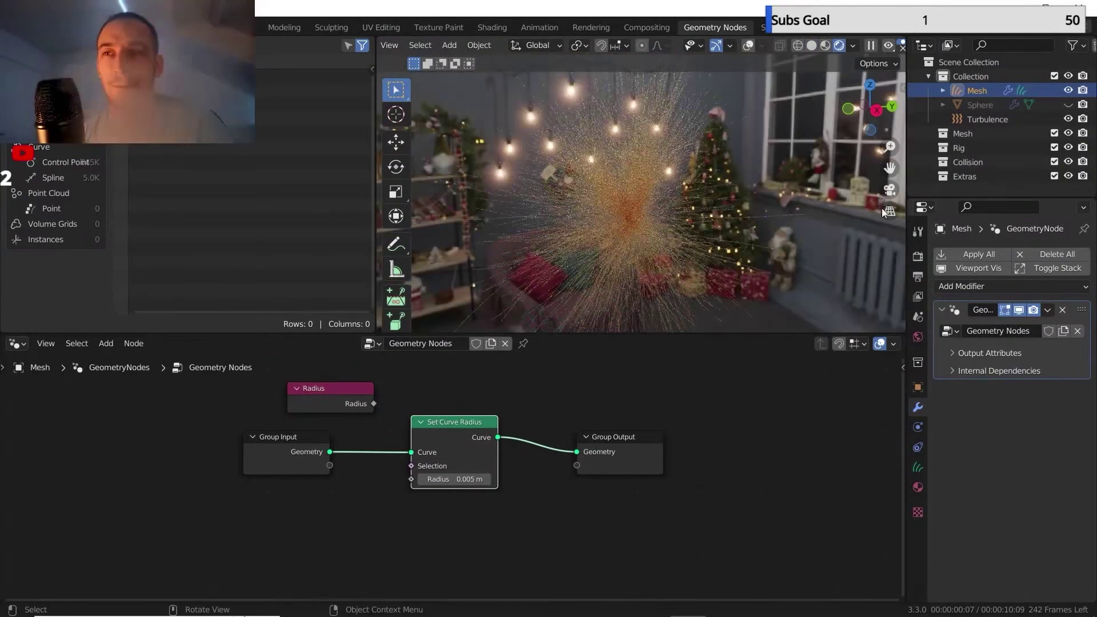
click(918, 257)
scroll(944, 335, down, 10)
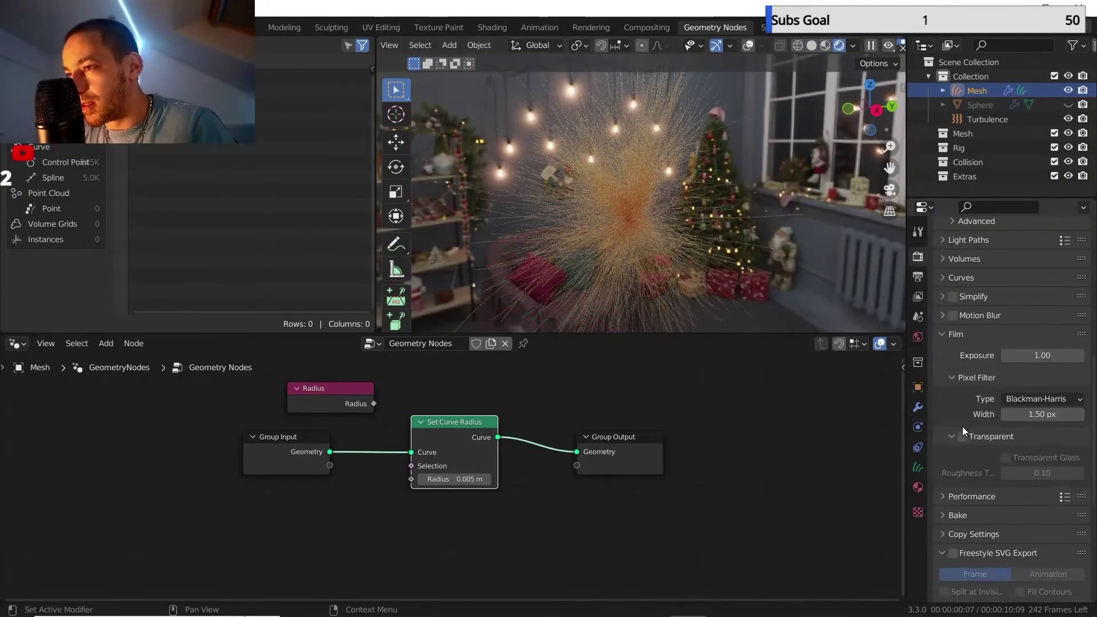
click(963, 435)
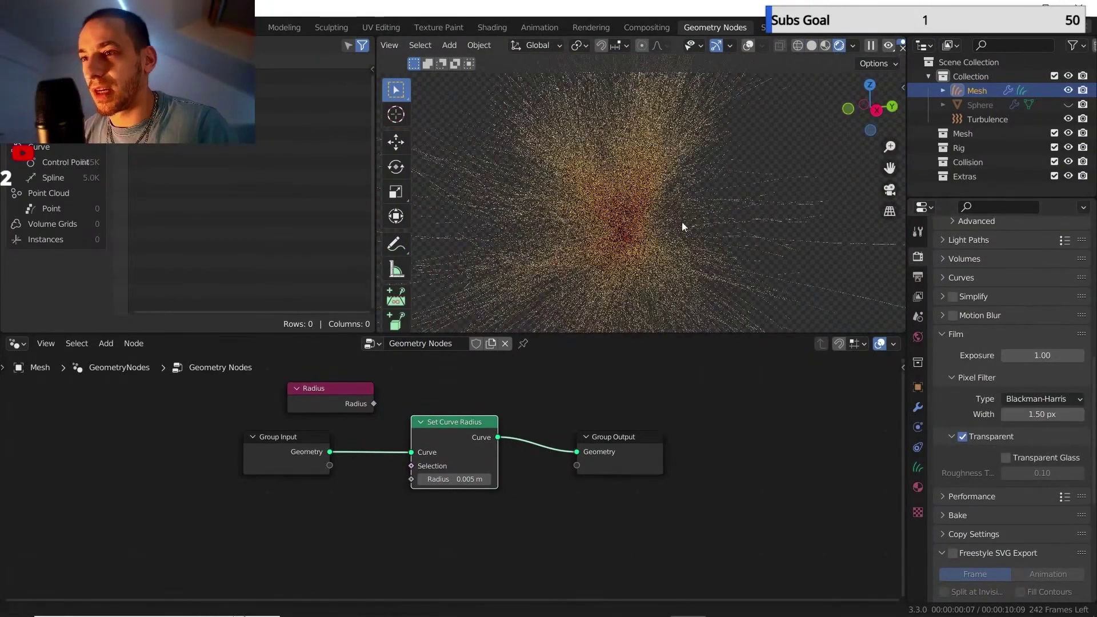
shift+middle_drag(681, 223, 722, 200)
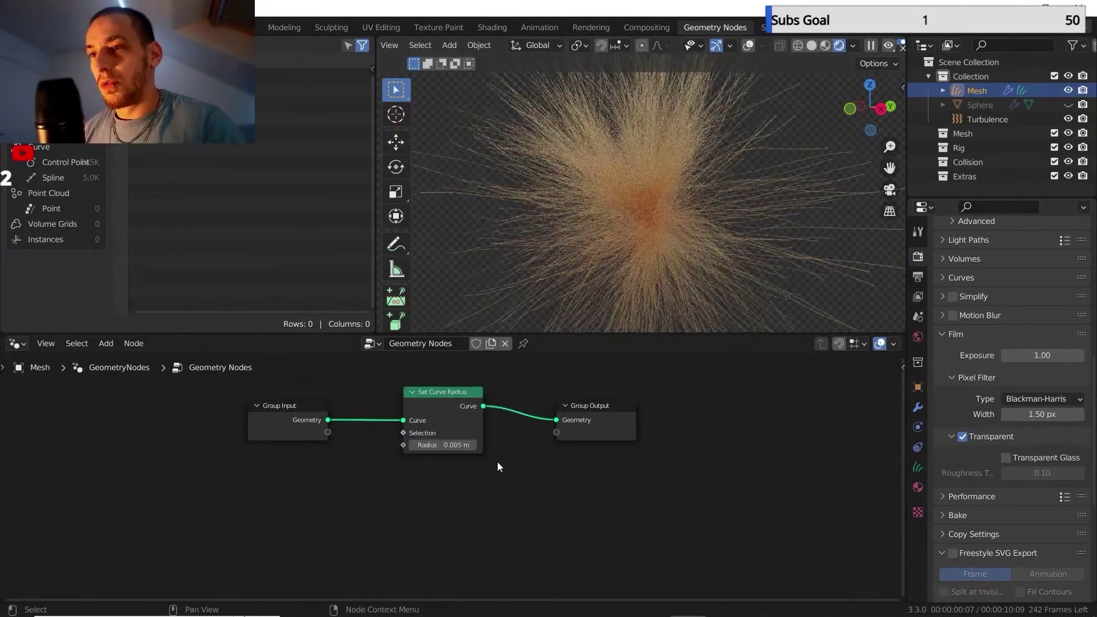
Move the Group Output node farther from Set Curve Radius to make room for more nodes.
drag(569, 402, 758, 417)
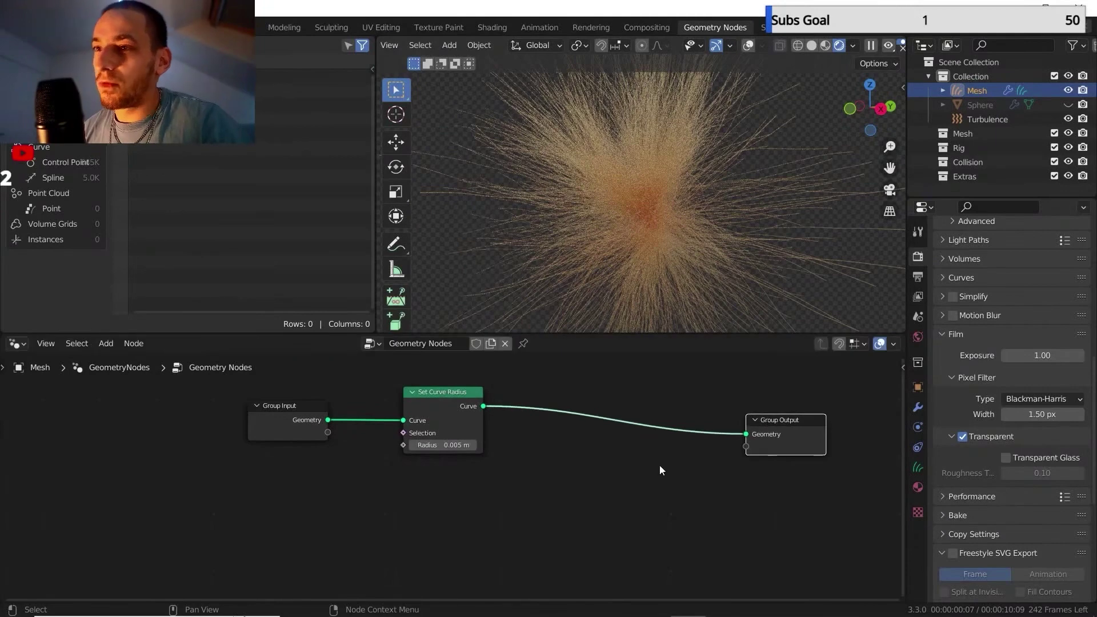
middle_drag(660, 465, 686, 448)
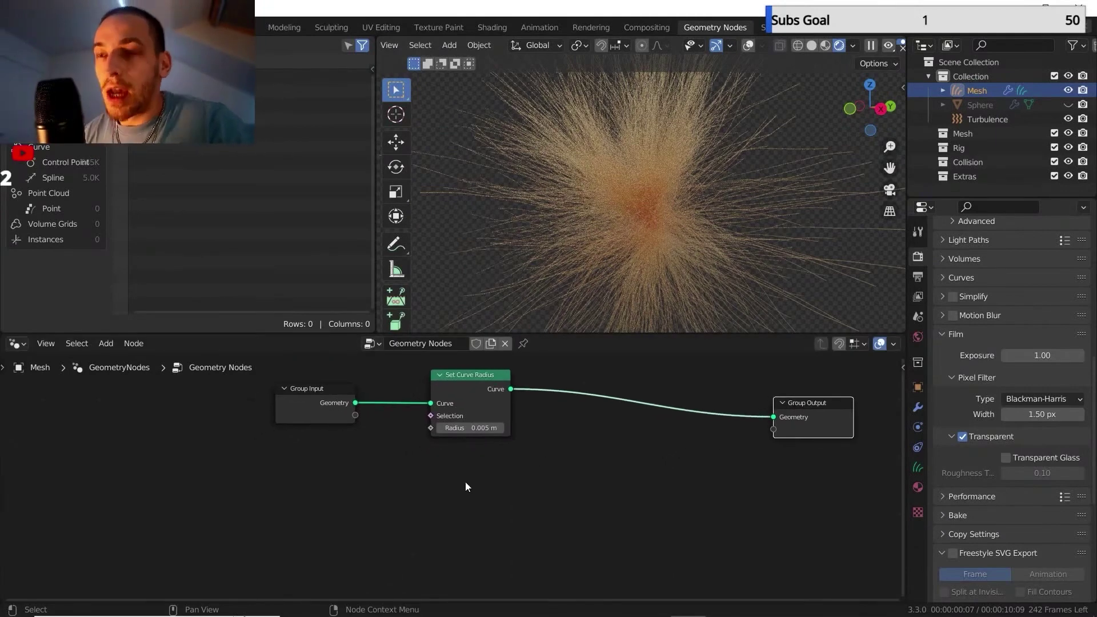
Try an Endpoint Selection node as the Selection input of Set Curve Radius, vary its End Size, and delete it.
key(shift+a)
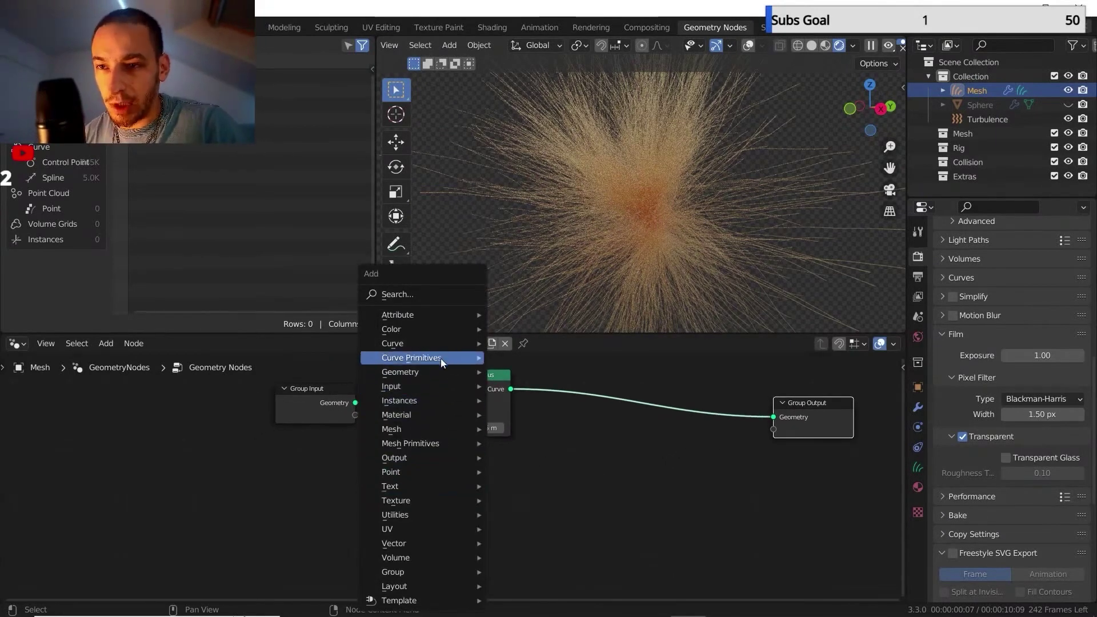
mouse_move(439, 346)
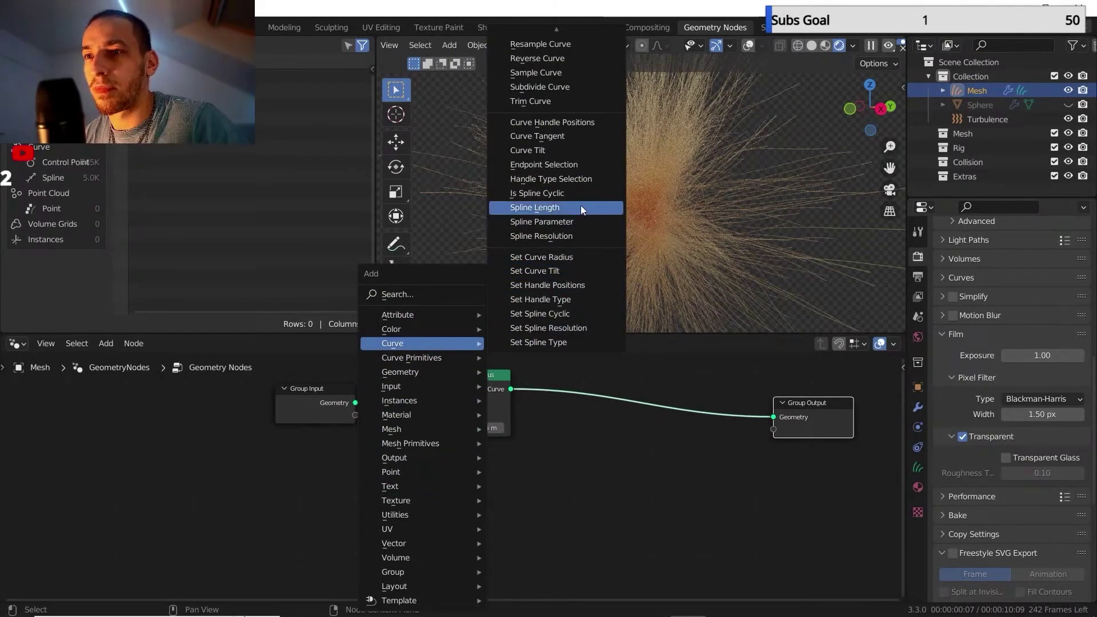
click(581, 165)
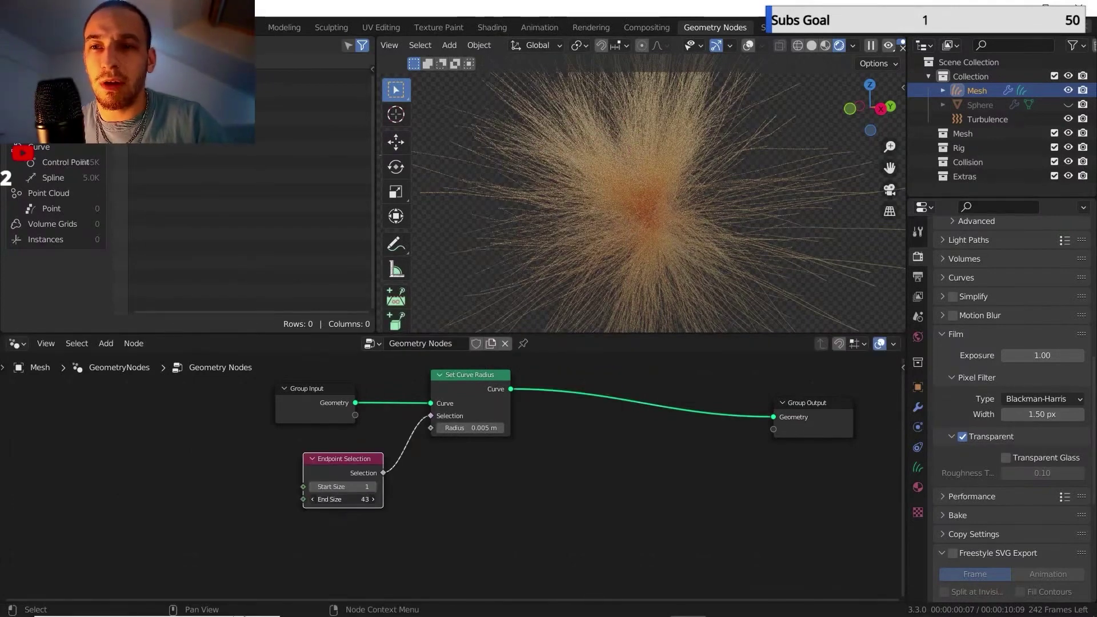
key(x)
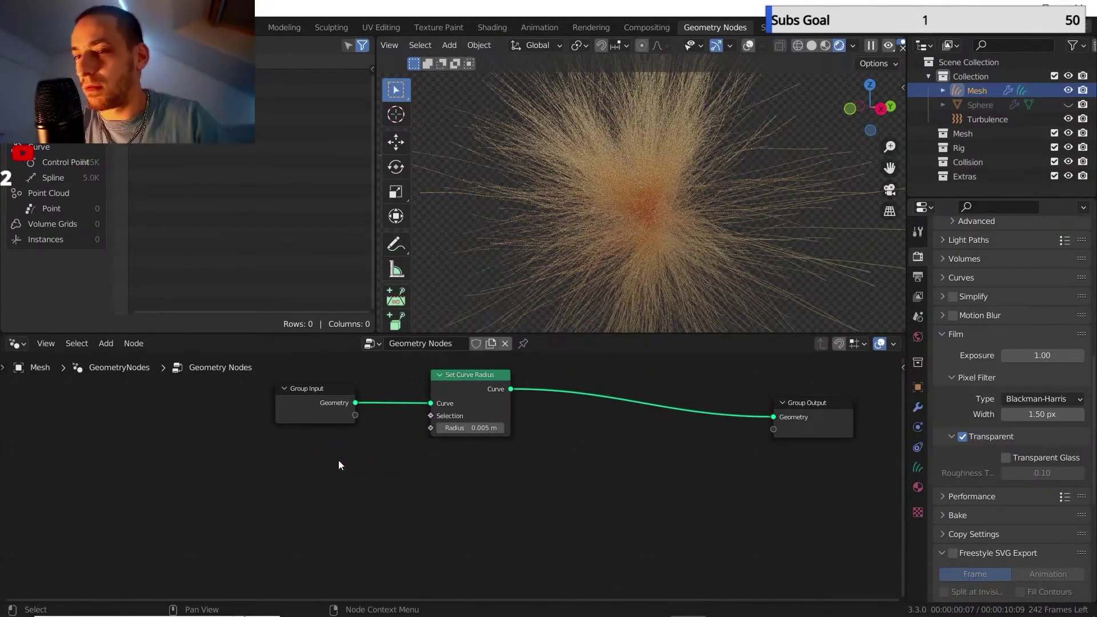
Add an unconnected Curve Length node below the link between Set Curve Radius and Group Output.
key(shift+a)
mouse_move(361, 457)
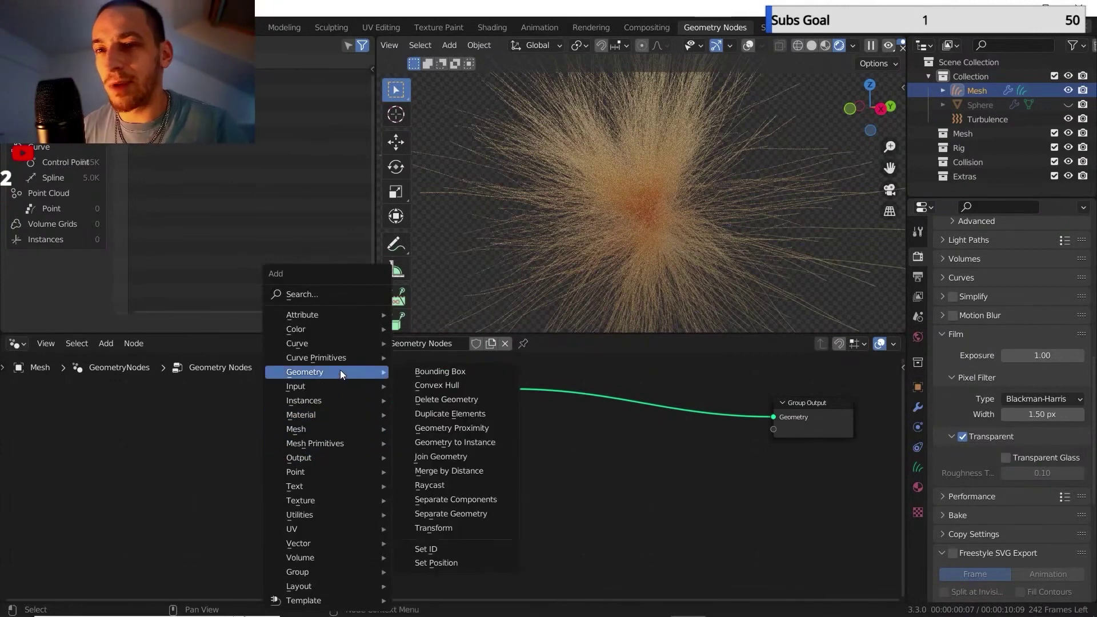
mouse_move(340, 345)
click(469, 56)
click(549, 437)
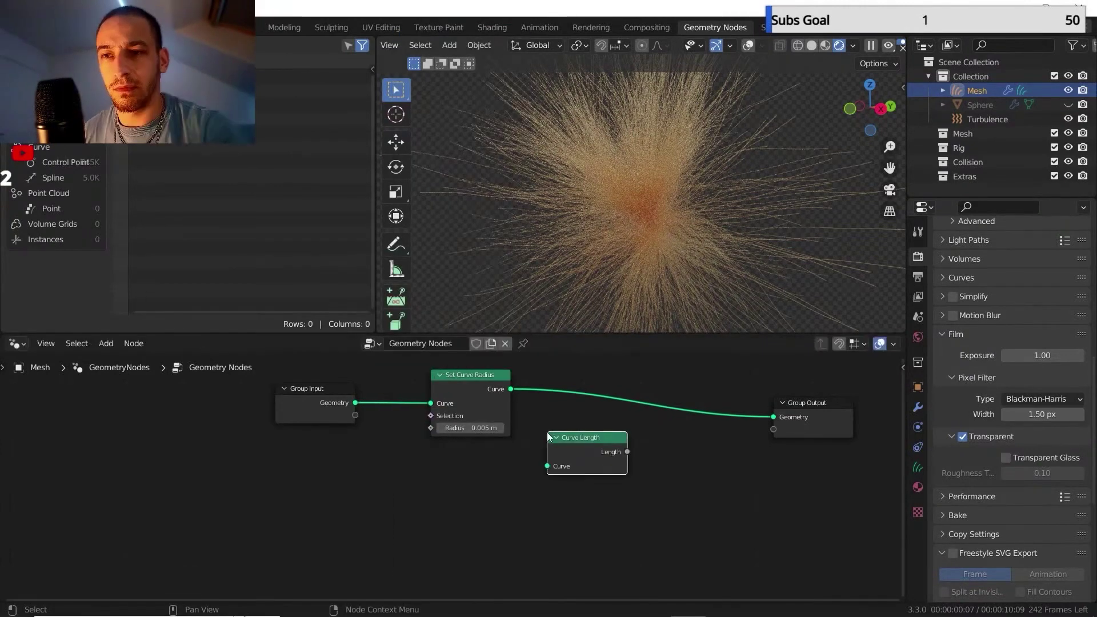
key(shift+a)
mouse_move(381, 343)
click(468, 285)
right_click(437, 459)
Insert a Trim Curve node between Set Curve Radius and Group Output, and delete the unconnected Curve Length node.
key(shift+a)
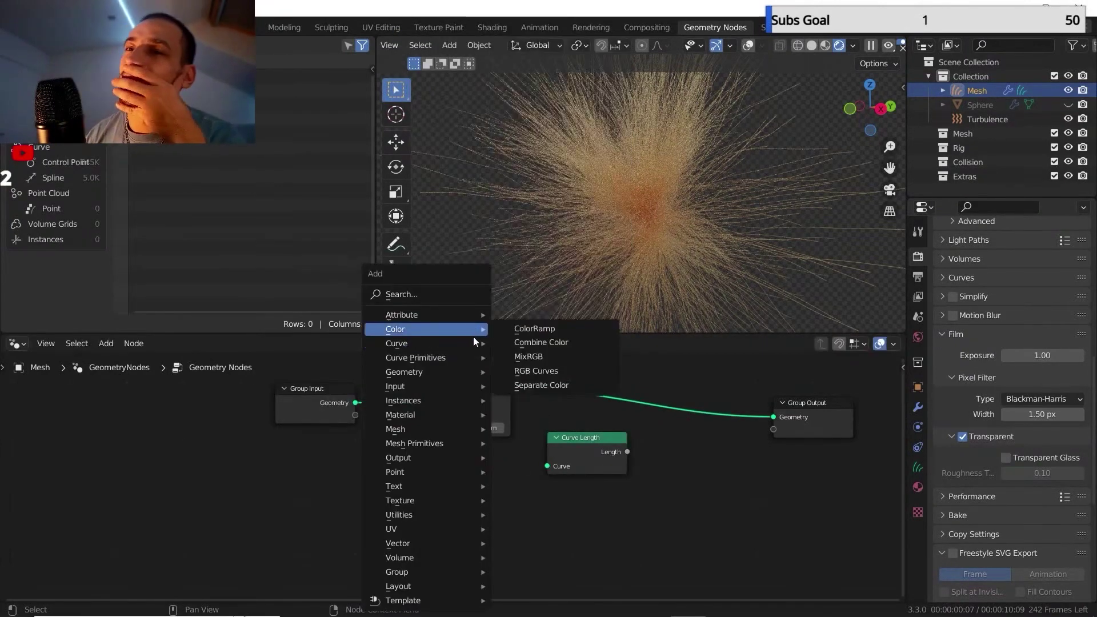
mouse_move(471, 341)
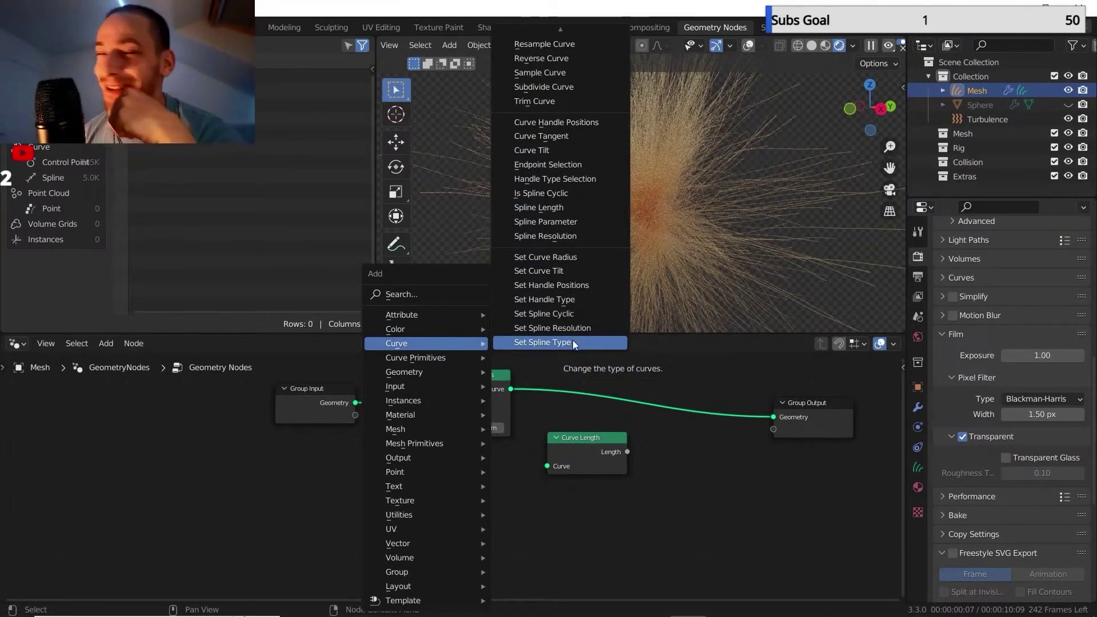
click(535, 101)
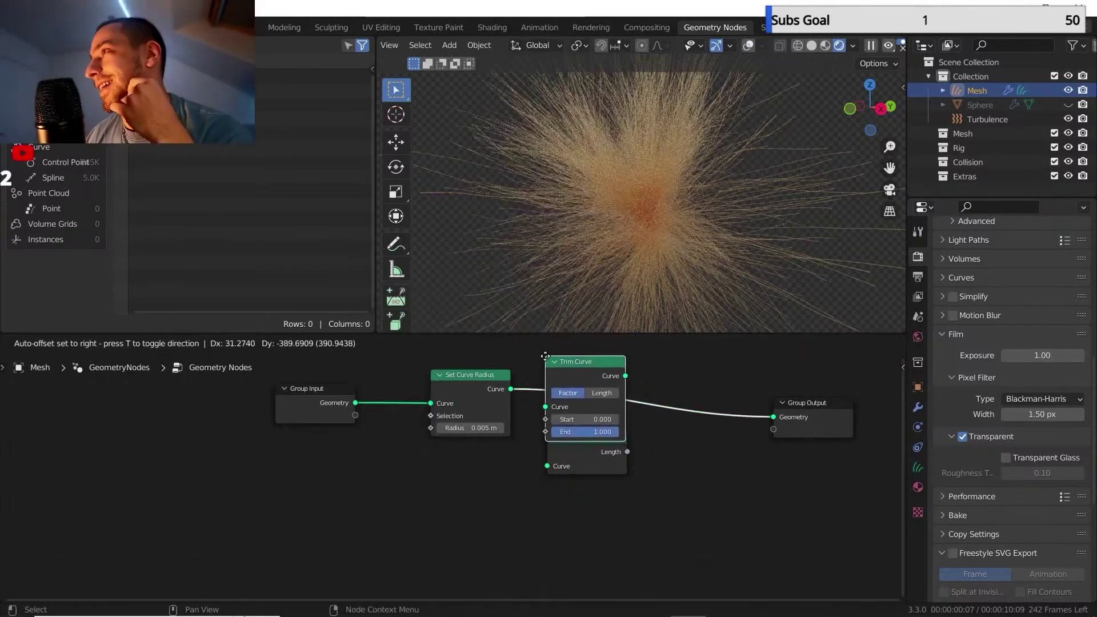
click(548, 357)
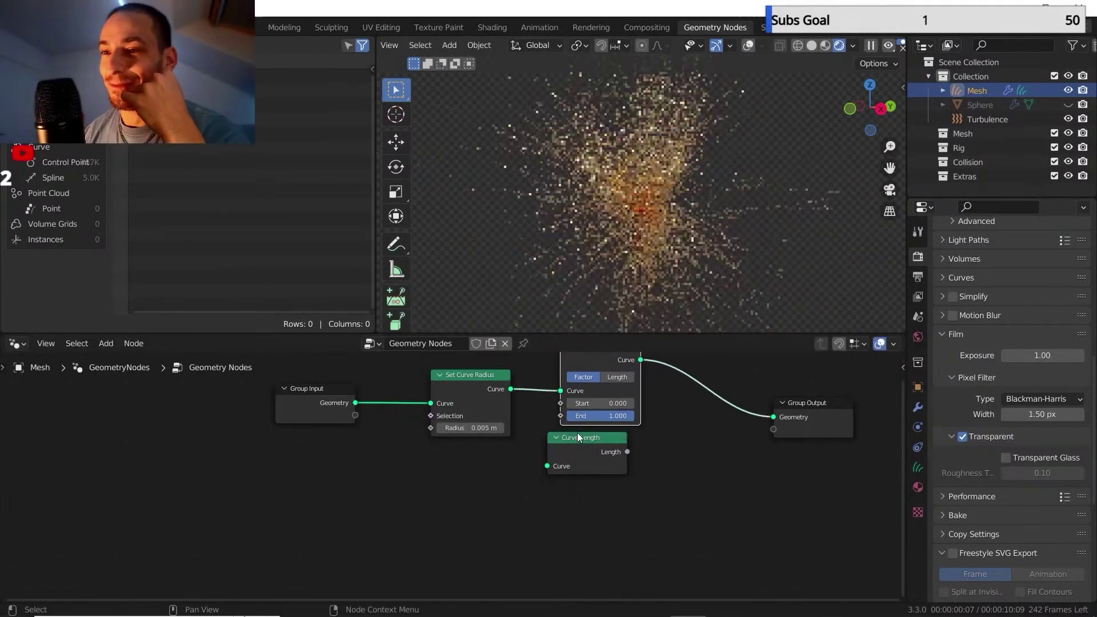
click(577, 437)
key(x)
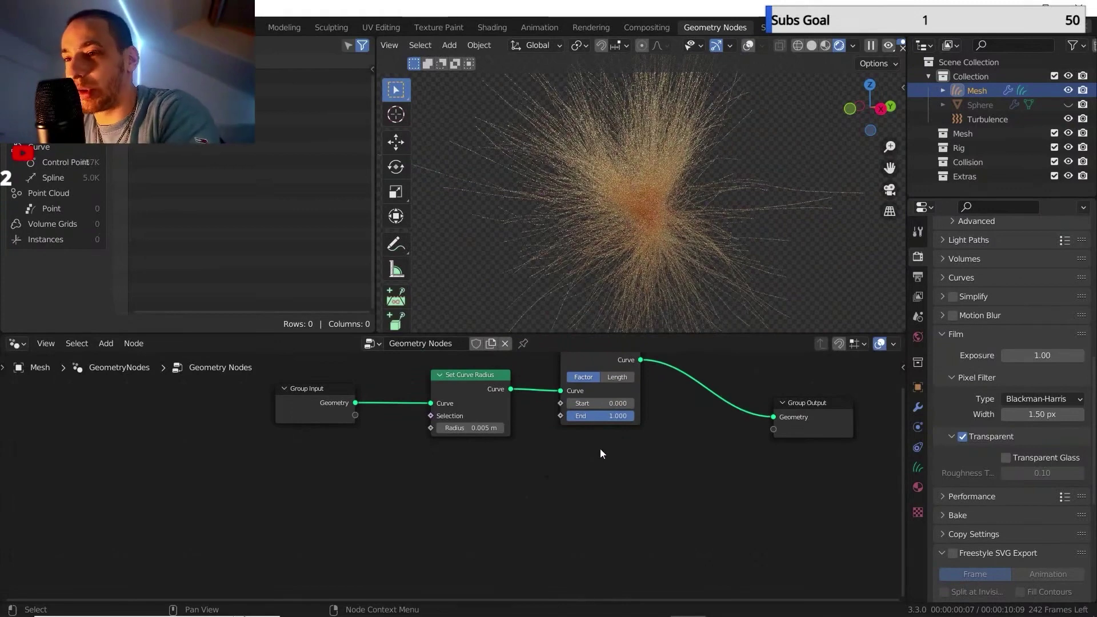
Try Trim Curve Start factors of about 0.83 and 0.77, and return Start to 0.
middle_drag(600, 448, 450, 532)
scroll(560, 495, up, 1)
scroll(451, 527, up, 1)
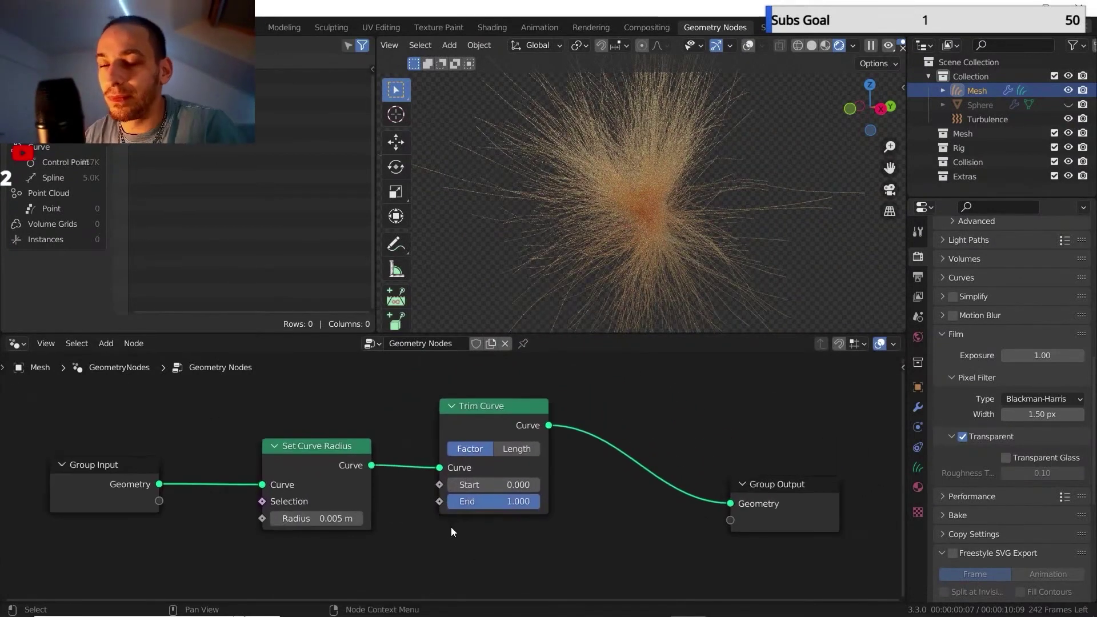
scroll(451, 527, up, 1)
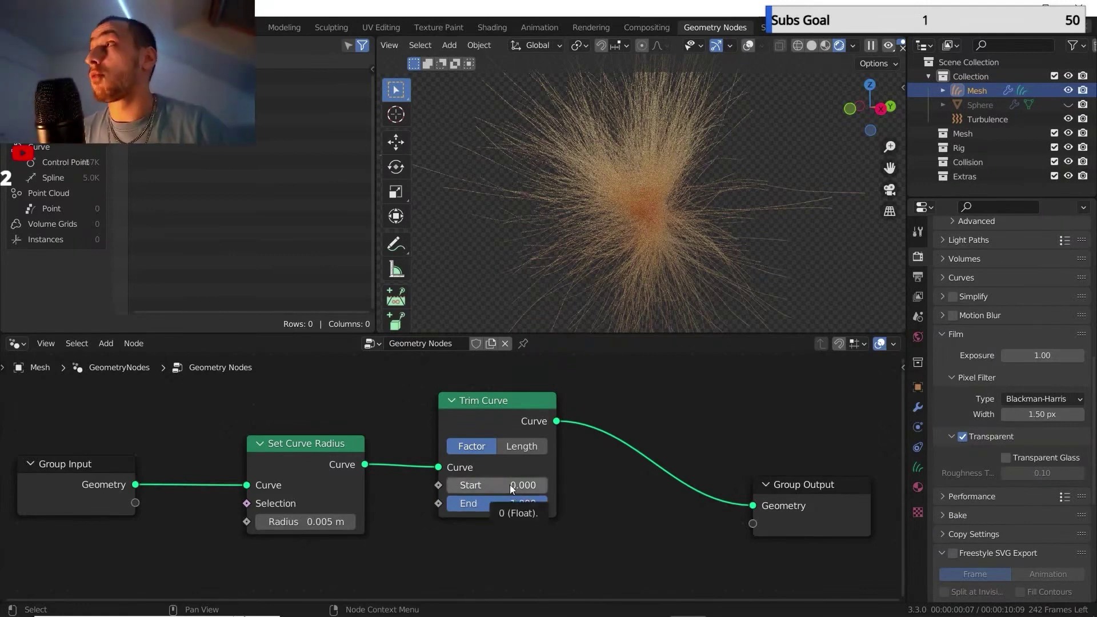
drag(508, 488, 539, 485)
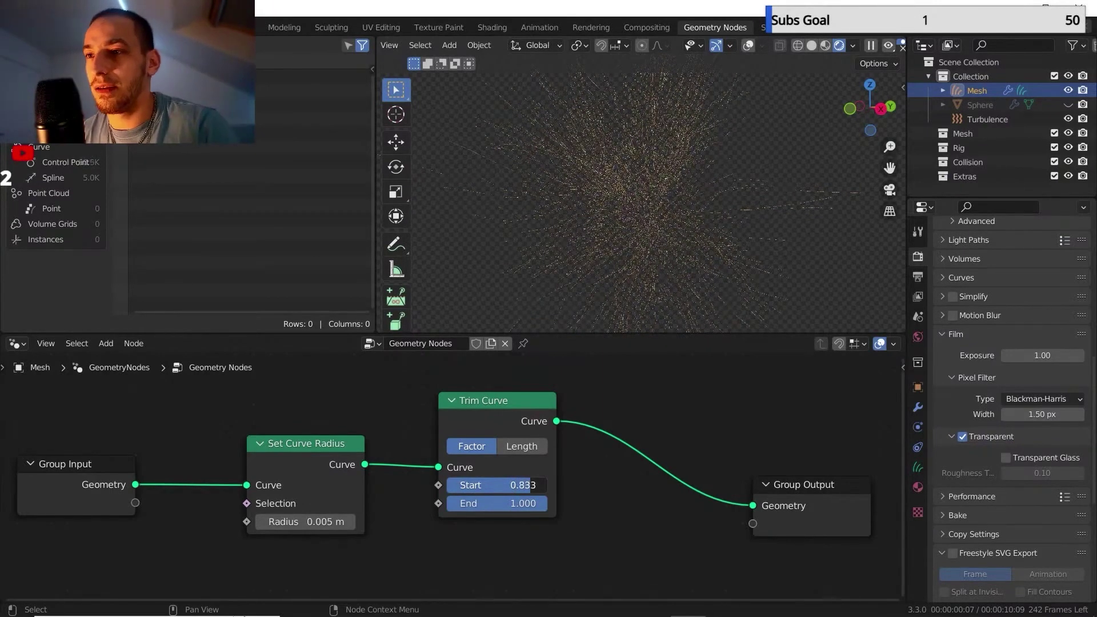
drag(506, 485, 530, 484)
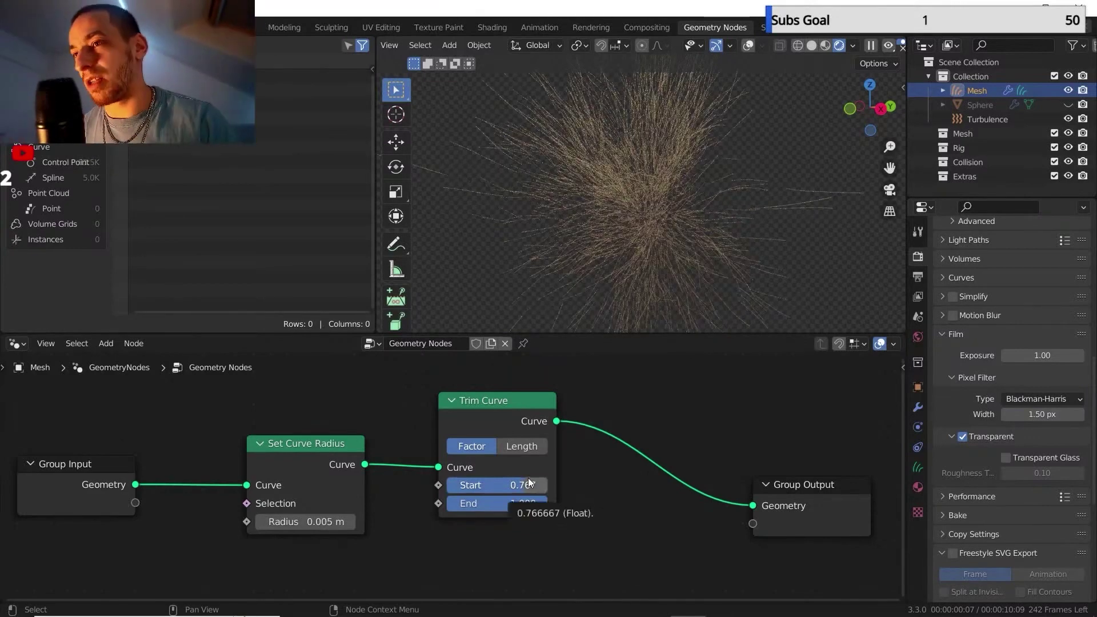
drag(528, 480, 482, 480)
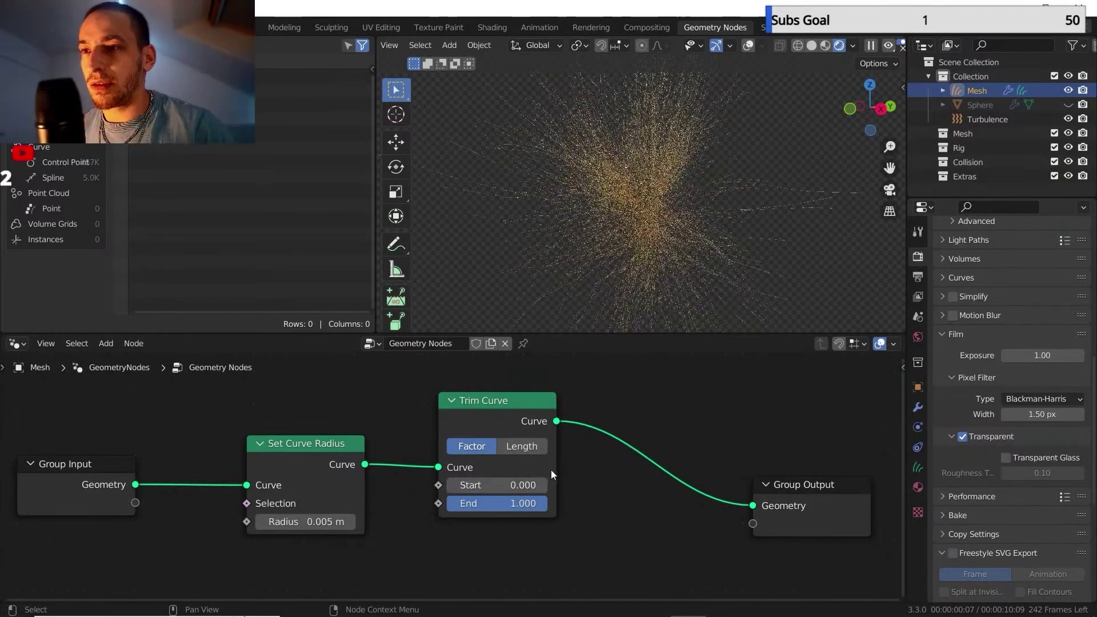
Lower the Trim Curve End factor to about 0.93 to shorten the traces from their ends.
mouse_move(537, 502)
mouse_down()
mouse_move(466, 503)
mouse_move(539, 503)
mouse_up()
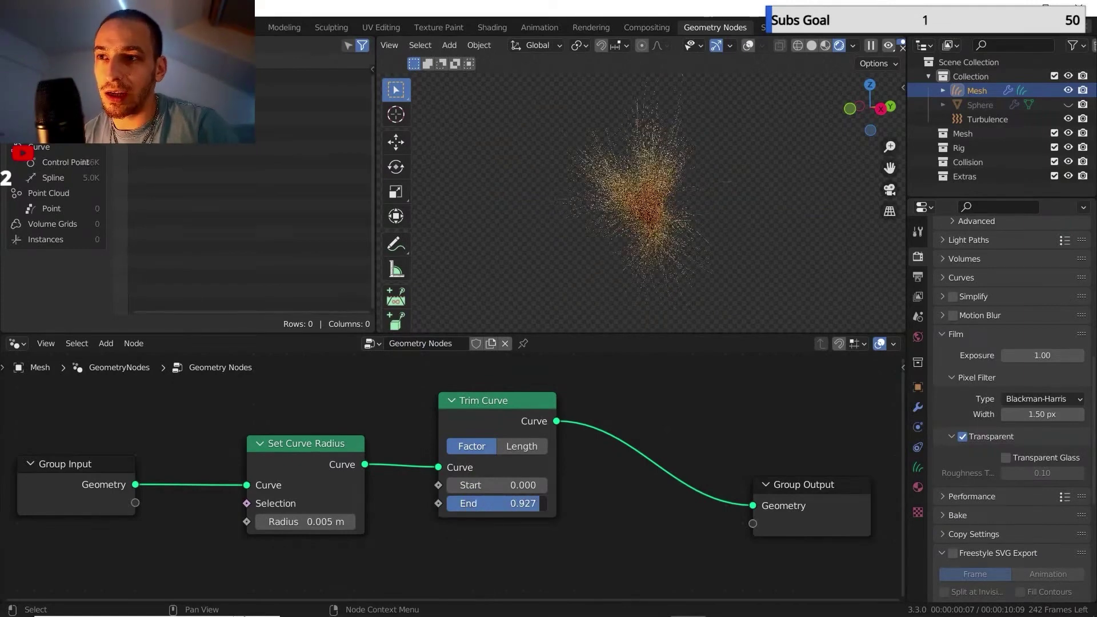
Reset the Trim Curve node's End factor to its default of 1.000.
right_click(501, 503)
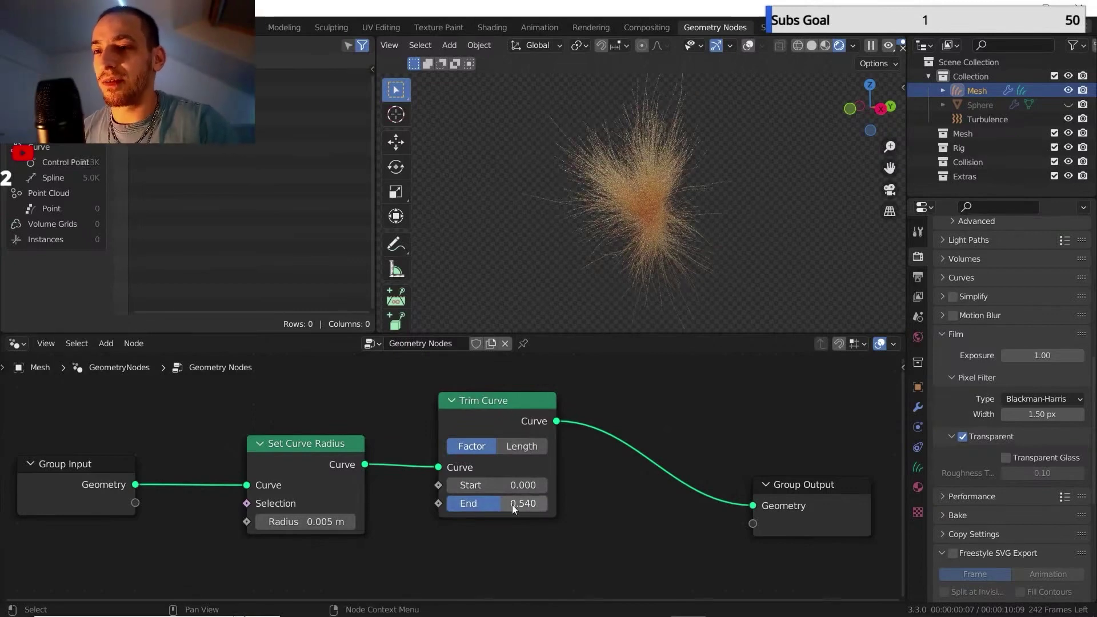
key(BackSpace)
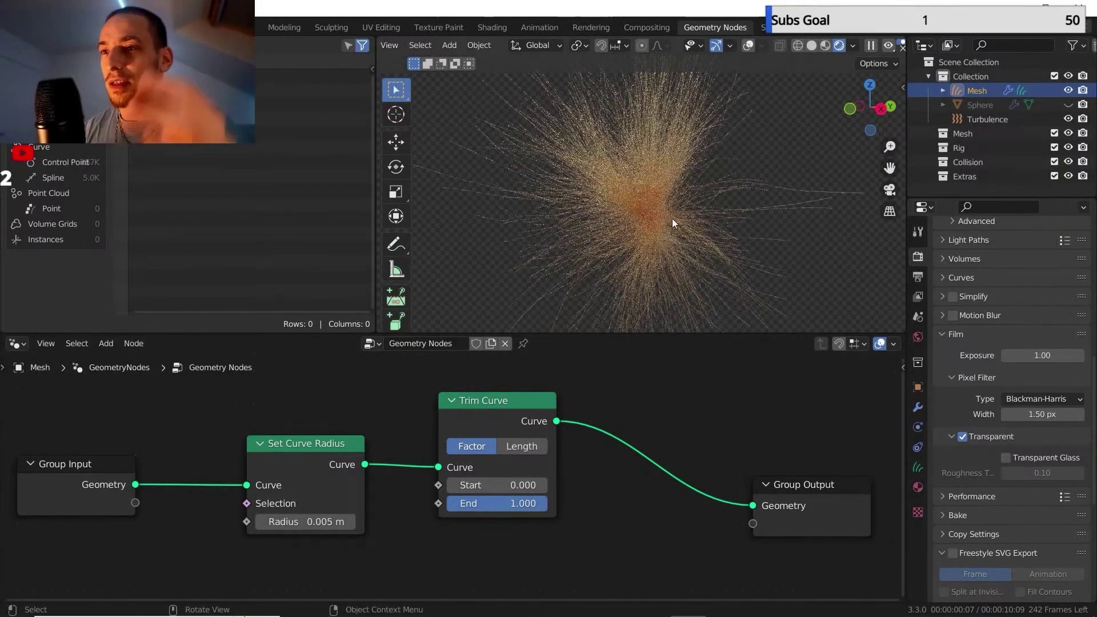
Switch to the Shading workspace with a rendered viewport and bring the hair material's nodes into view.
click(492, 27)
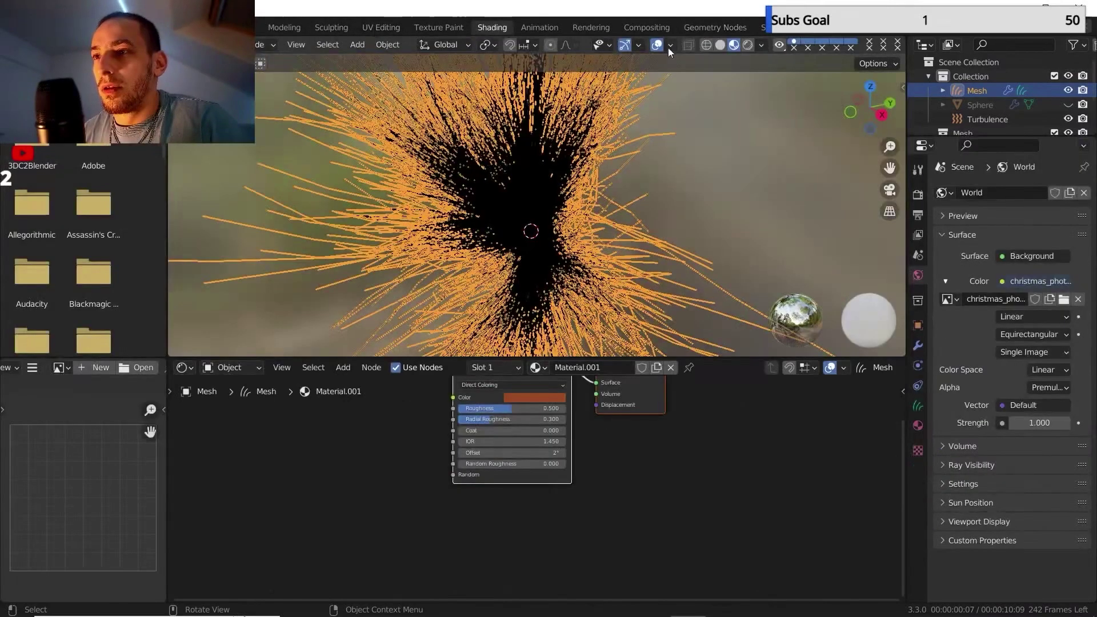
click(747, 45)
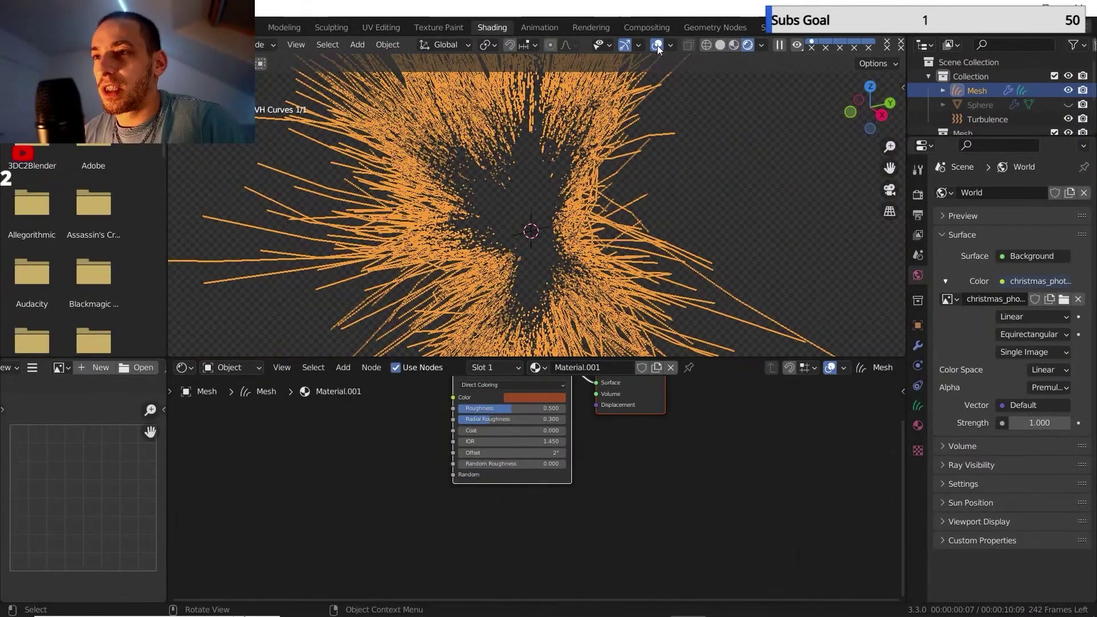
key(Home)
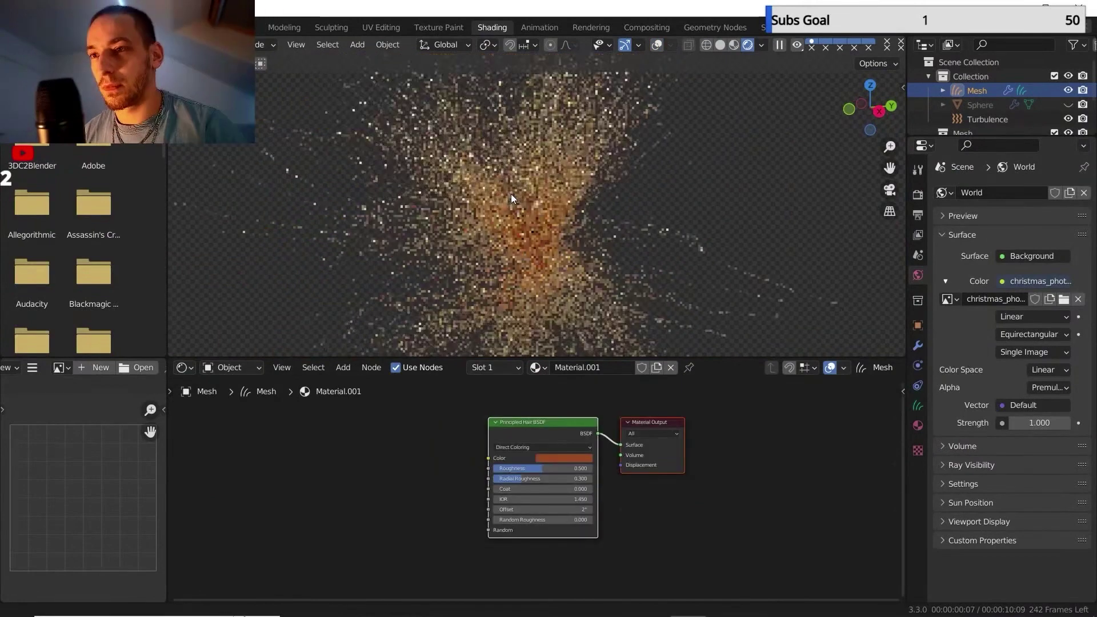
scroll(507, 451, up, 2)
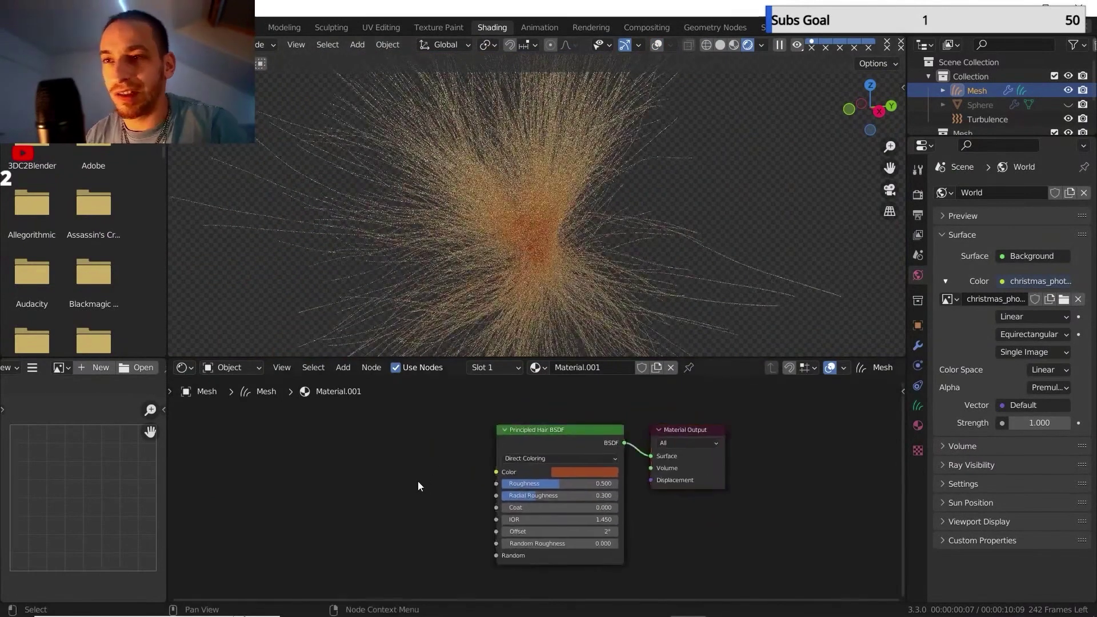
Add a ColorRamp node and connect its Color output to the Principled Hair BSDF's Color input.
key(shift+a)
mouse_move(393, 474)
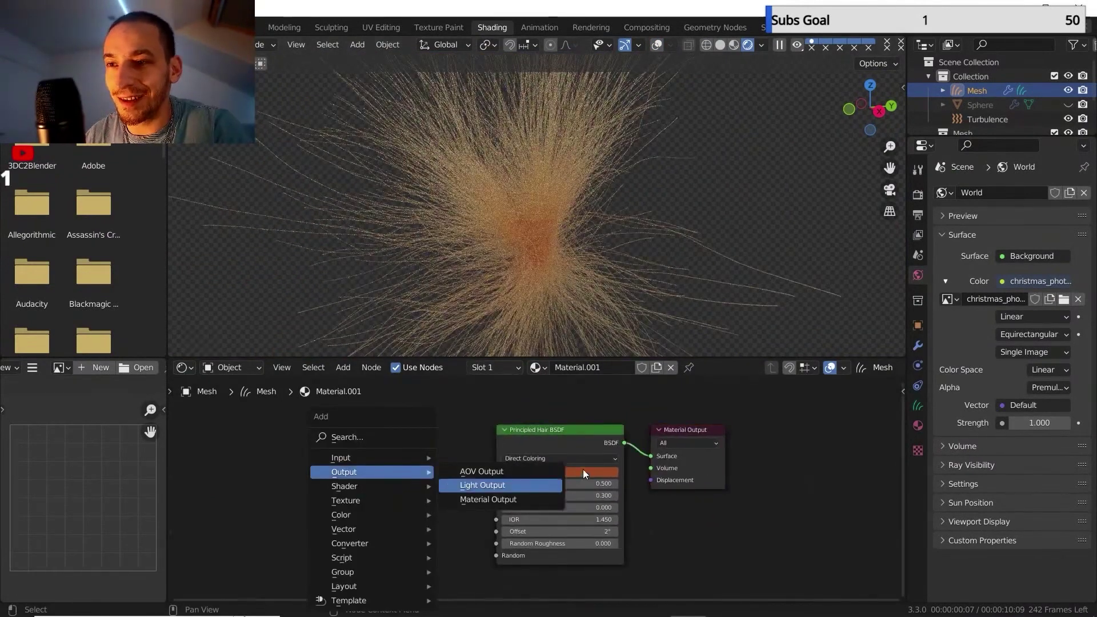
mouse_move(368, 546)
click(460, 400)
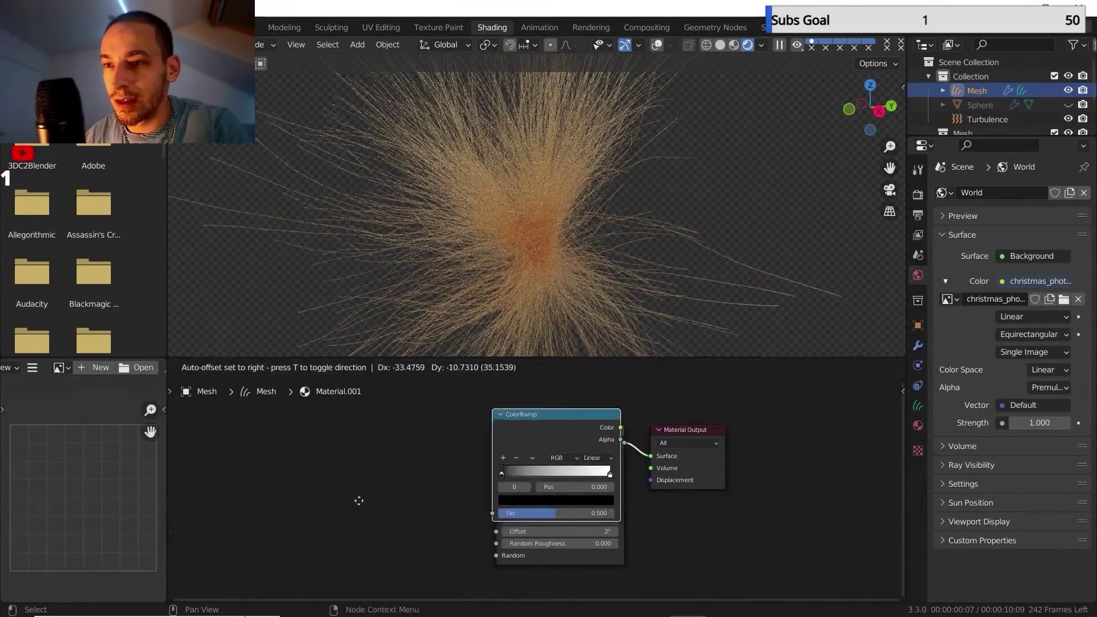
click(255, 435)
drag(384, 457, 496, 472)
middle_drag(436, 489, 552, 489)
scroll(526, 486, down, 1)
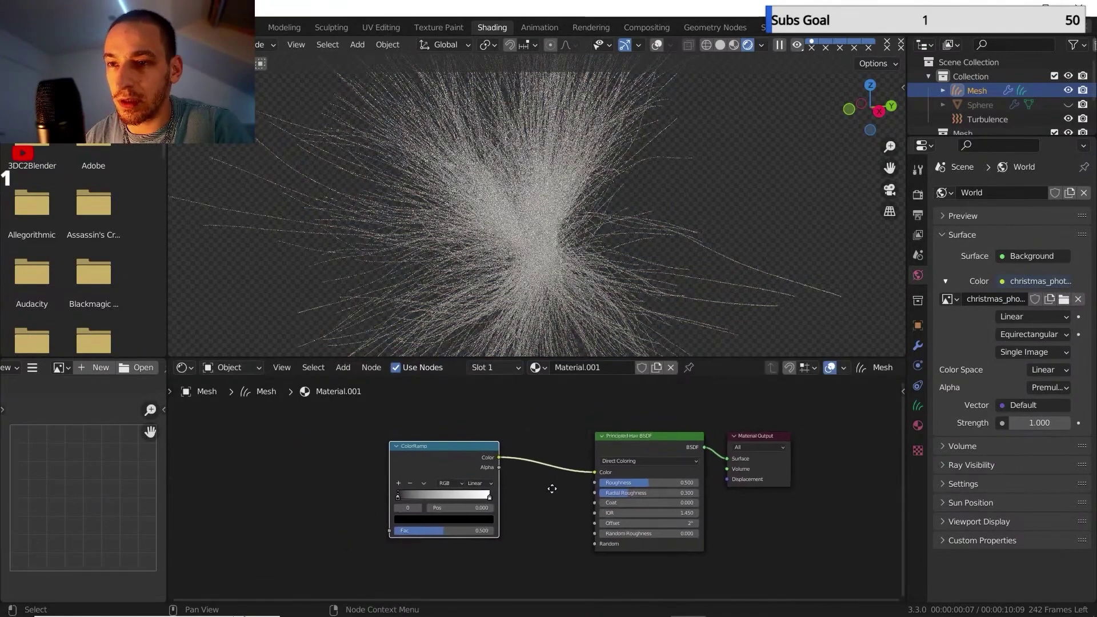
Add a Texture Coordinate node and connect its Object output to the ColorRamp's Fac input.
key(shift+a)
mouse_move(274, 423)
click(403, 369)
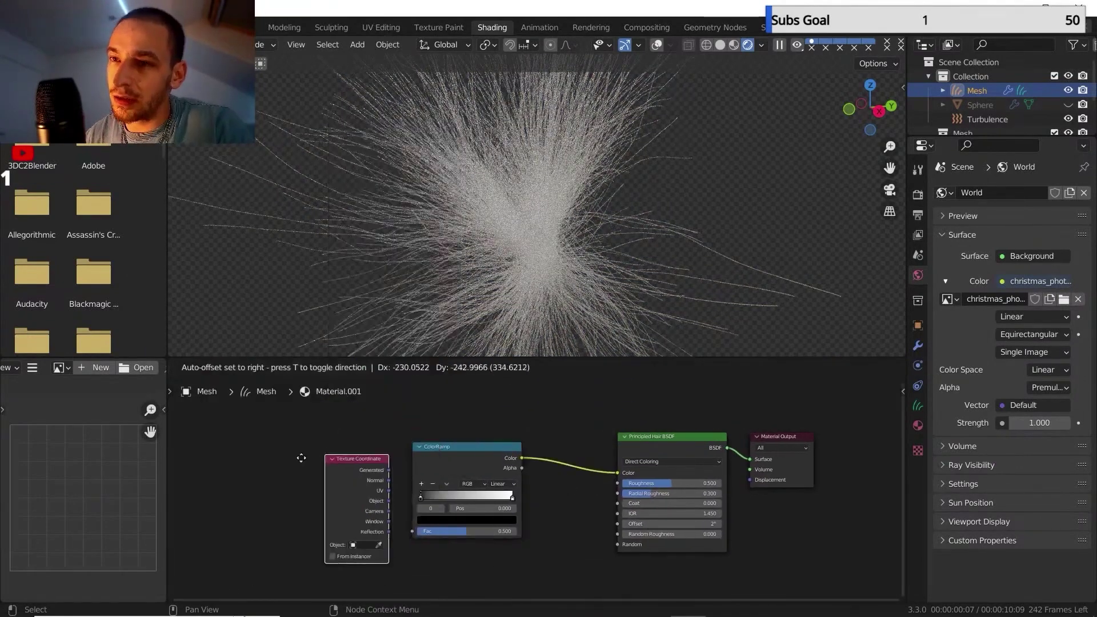
click(212, 444)
drag(298, 487, 412, 531)
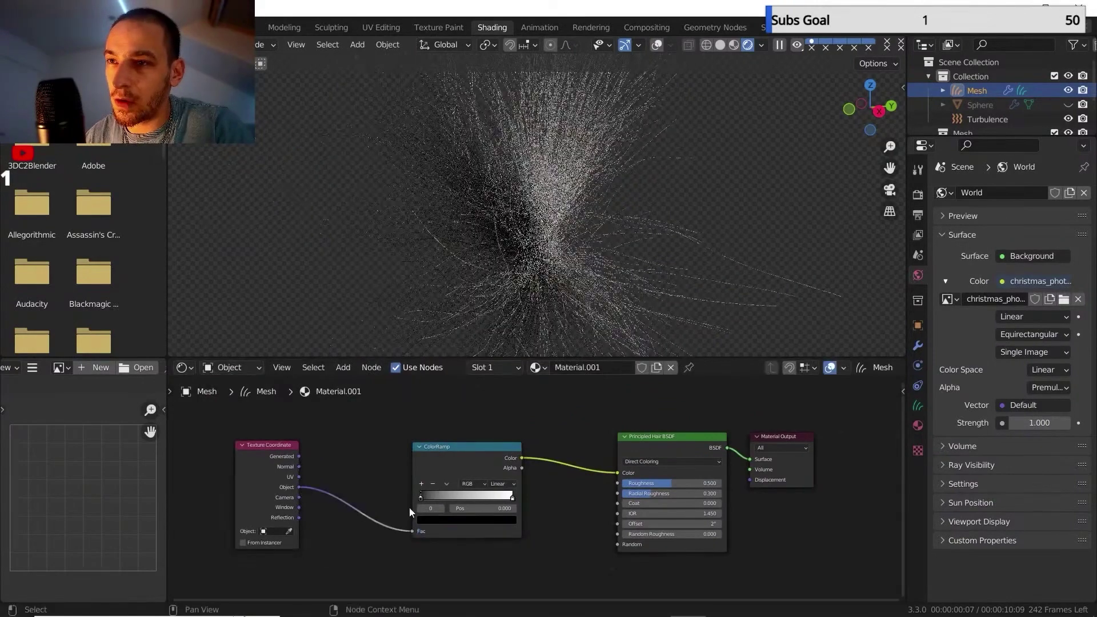
middle_drag(381, 475, 412, 477)
Insert a Vector Math node set to Length between the Texture Coordinate and ColorRamp nodes.
key(shift+a)
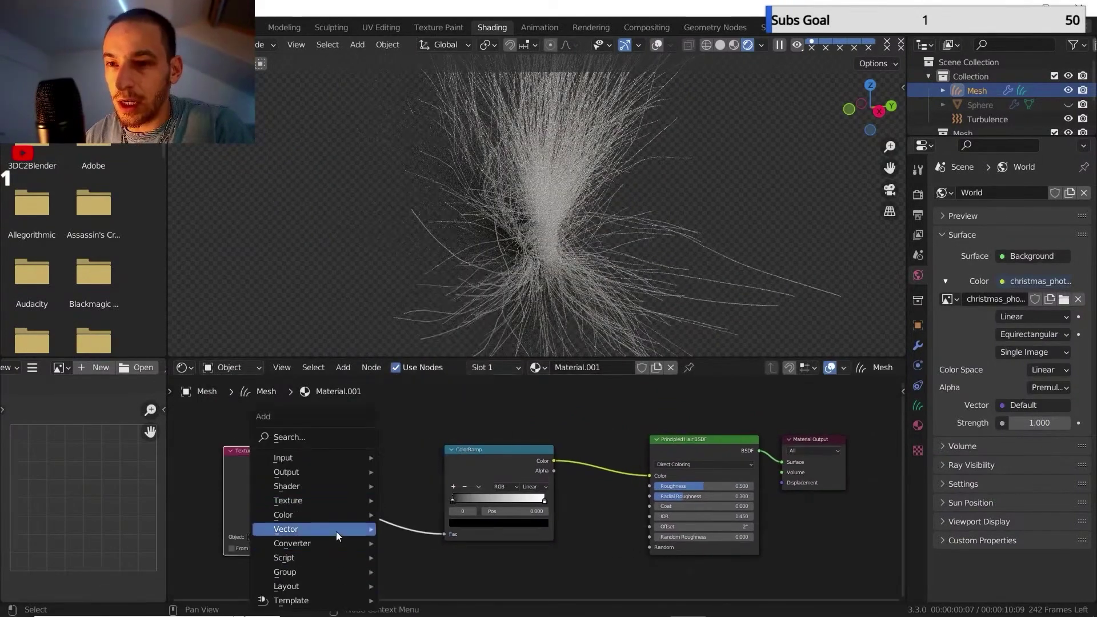
mouse_move(334, 543)
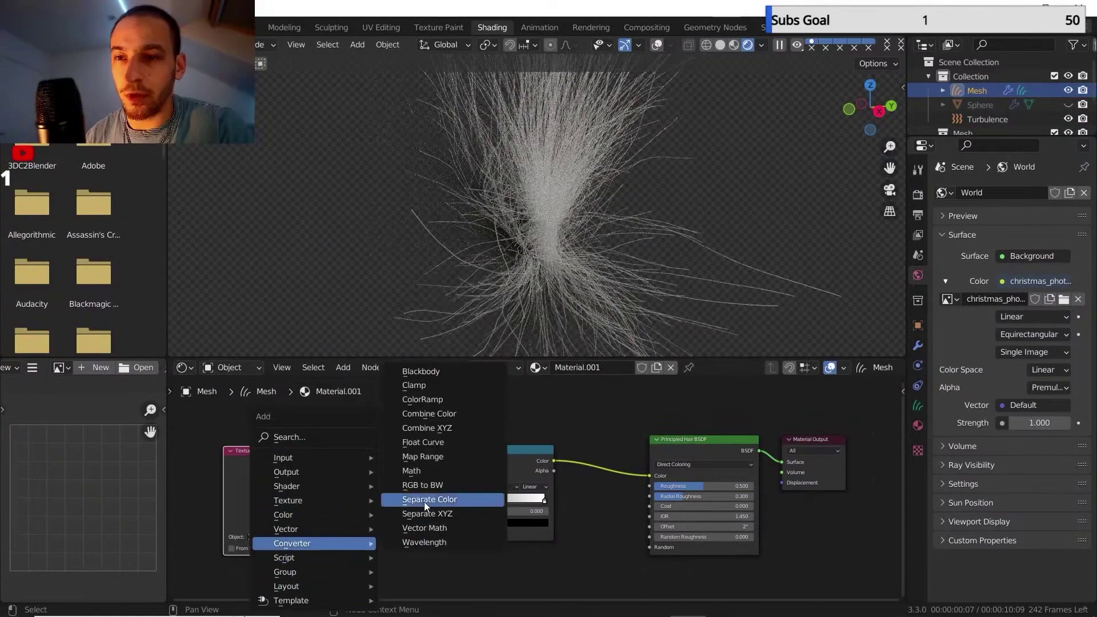
click(433, 523)
click(350, 509)
click(362, 508)
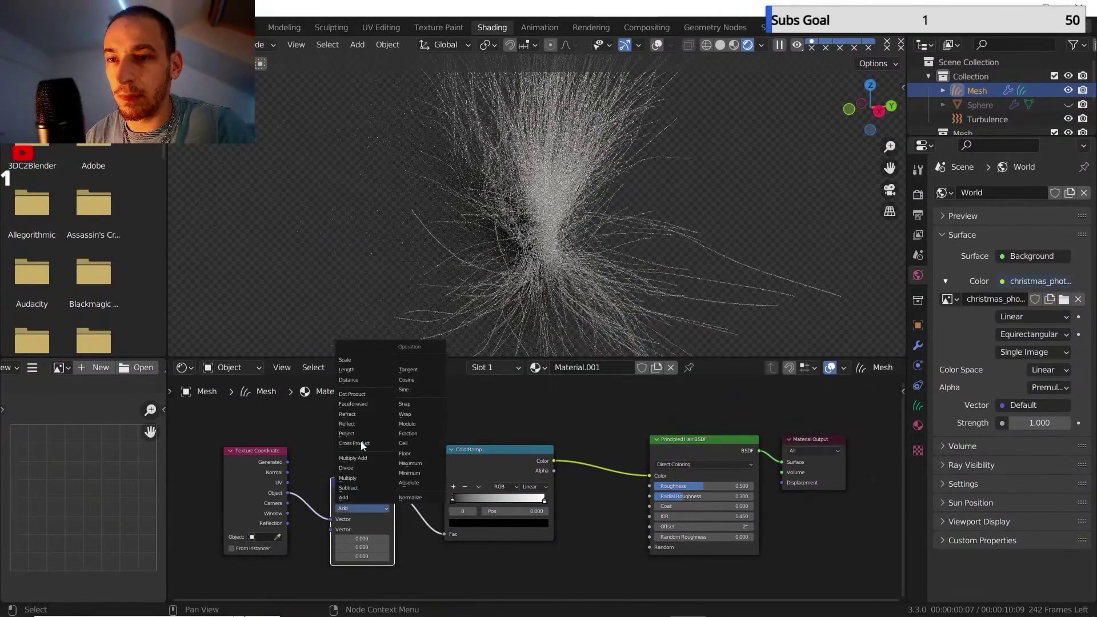
click(361, 443)
Insert a Math node set to Divide between the Length and ColorRamp nodes, with a divisor of 29.500.
key(shift+a)
mouse_move(351, 526)
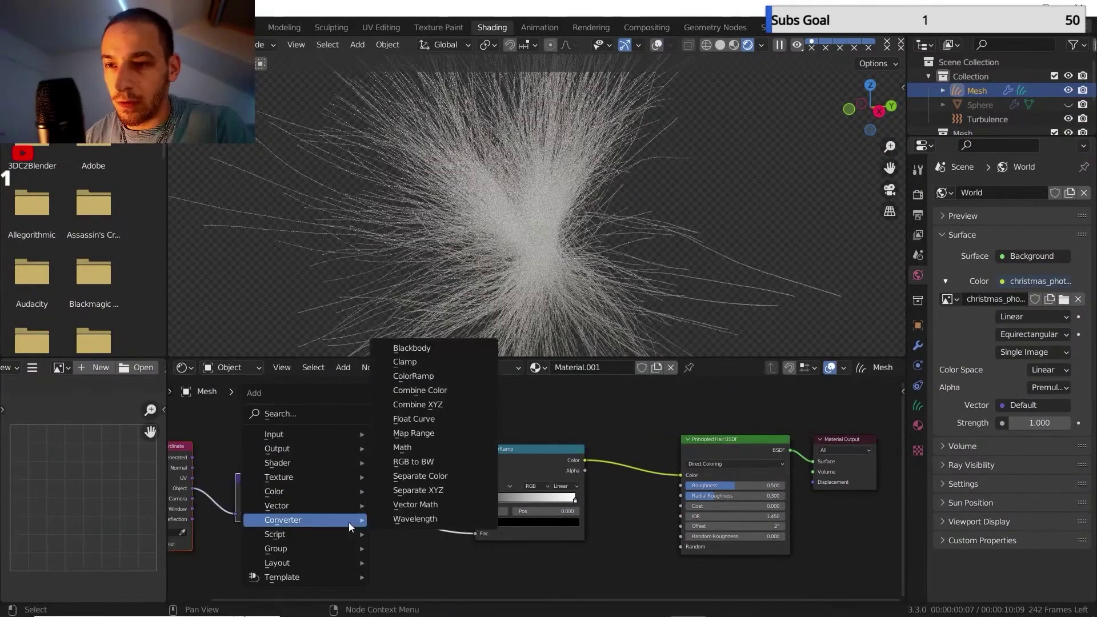
click(442, 448)
click(388, 498)
click(396, 509)
click(396, 445)
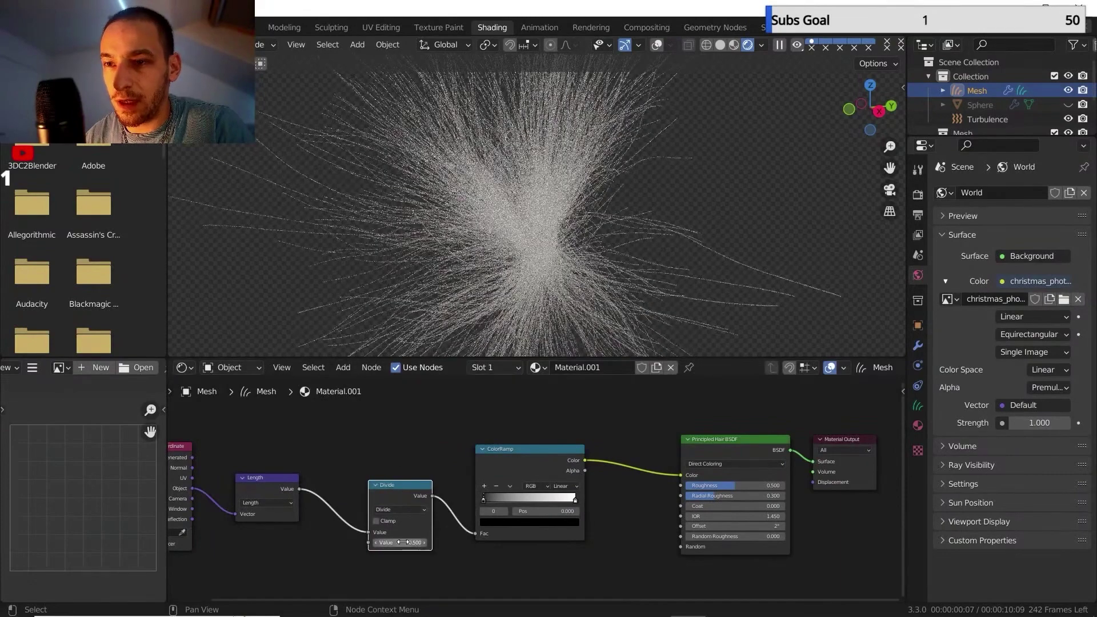
drag(403, 542, 428, 543)
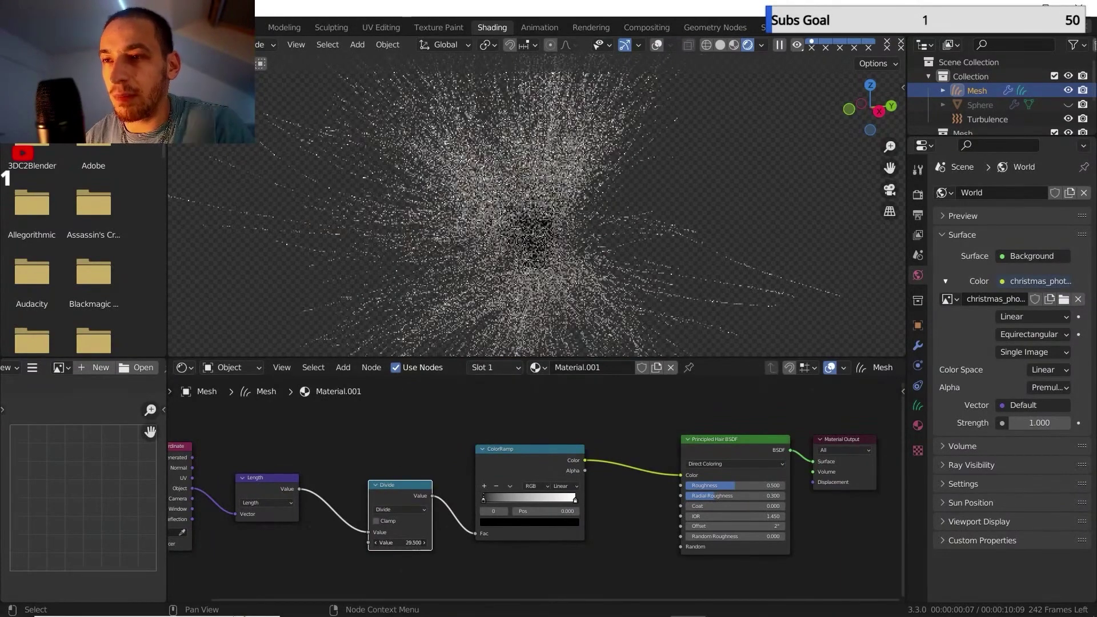
Change the ColorRamp's black stop to a fully saturated, full-brightness red.
scroll(594, 509, down, 2)
middle_drag(594, 509, 539, 495)
scroll(540, 495, up, 1)
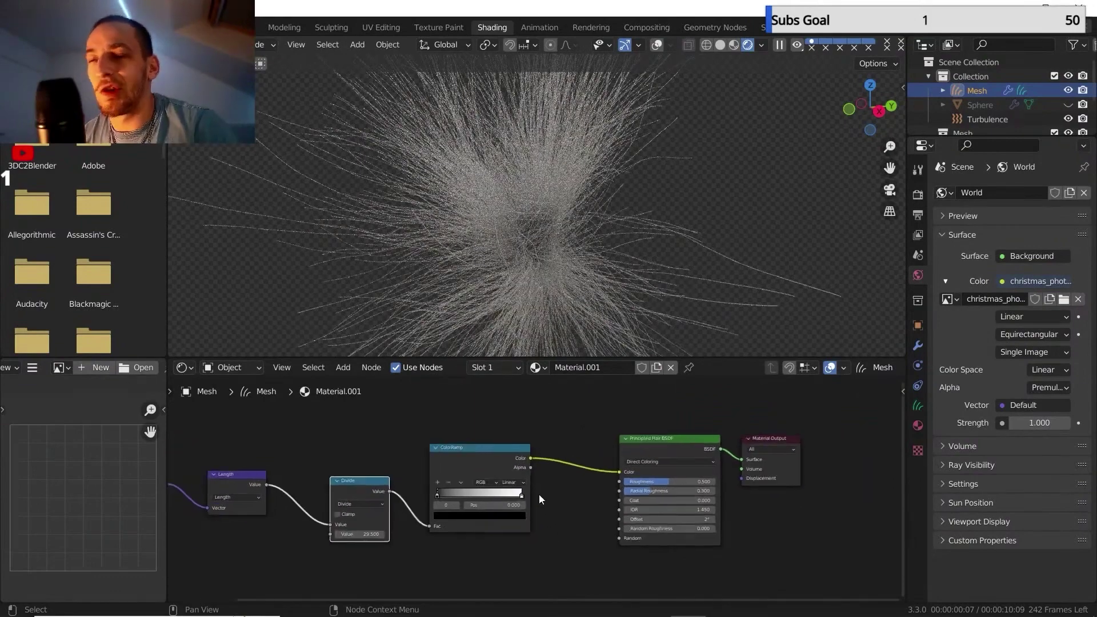
click(433, 503)
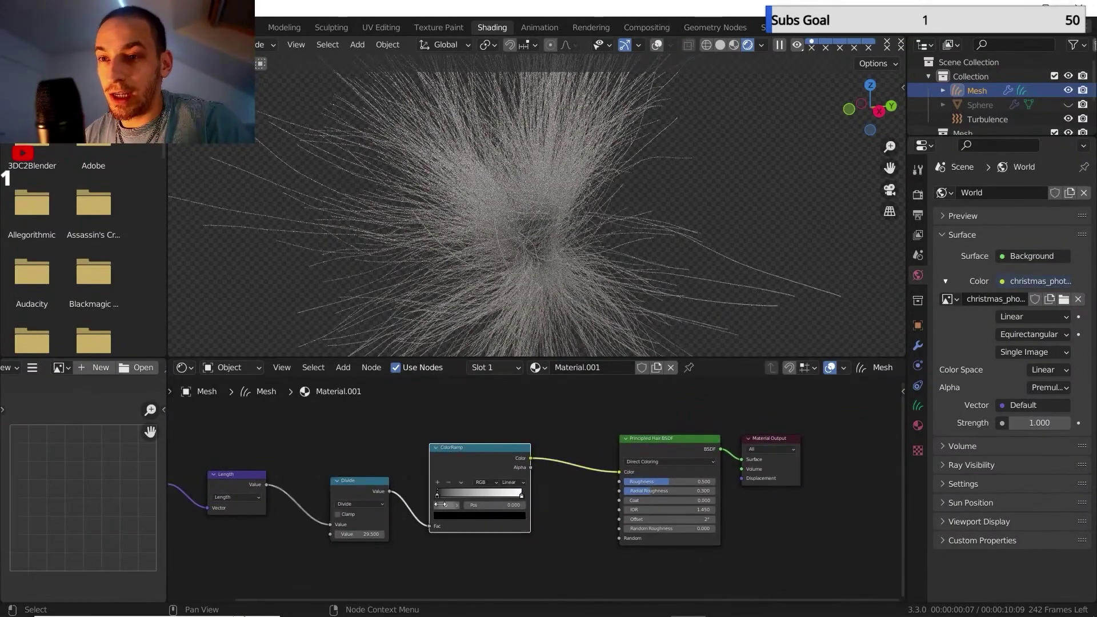
click(452, 517)
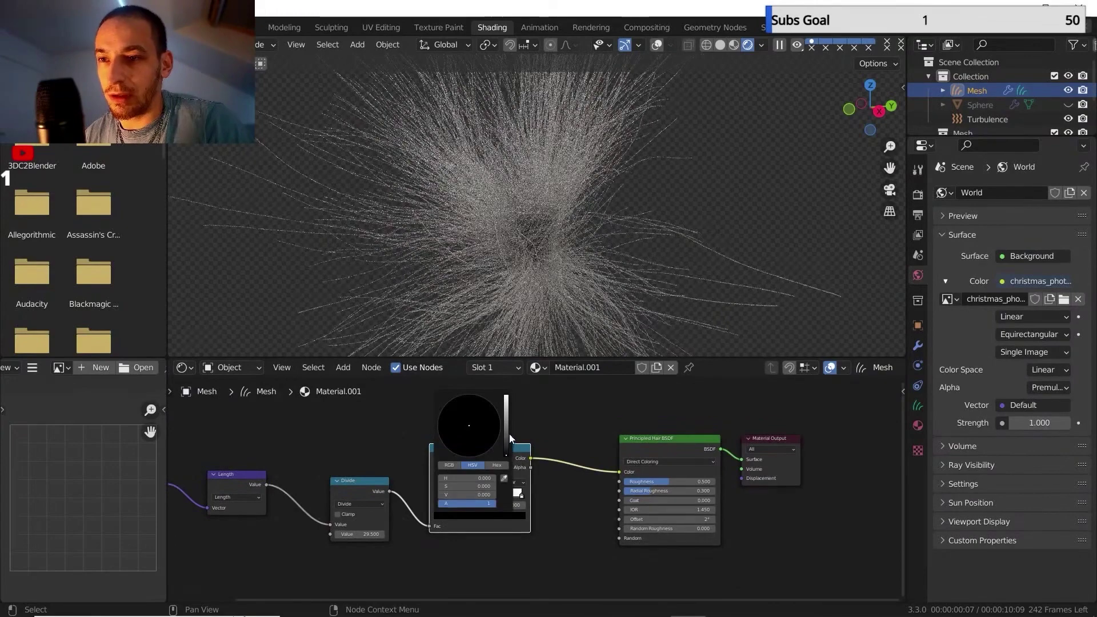
drag(507, 435, 469, 456)
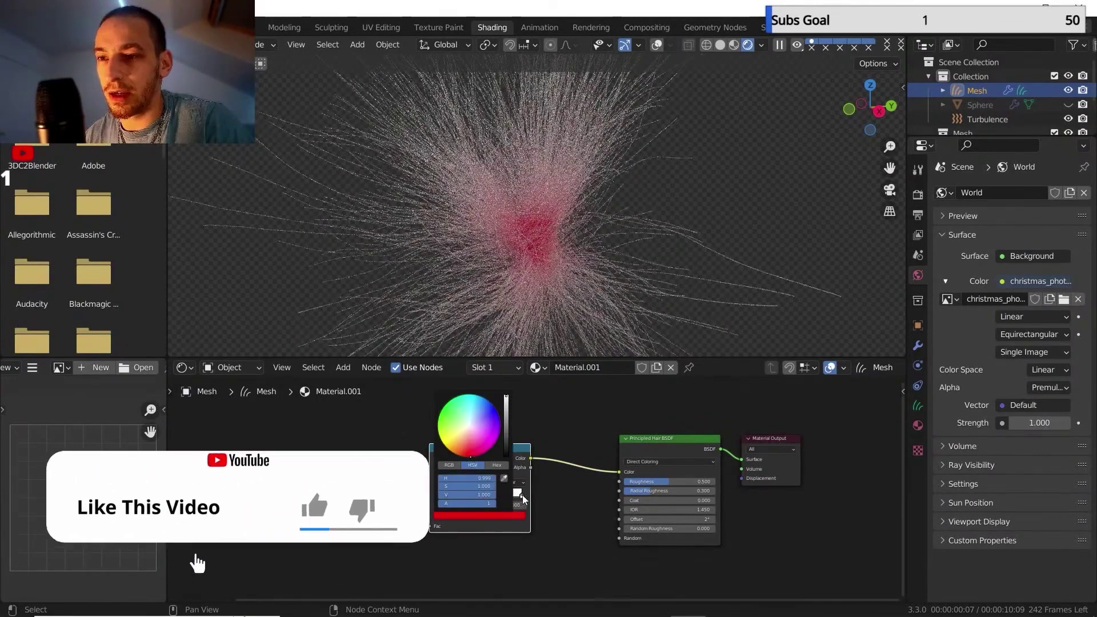
Change the ColorRamp's white end stop to a bright yellow-green.
click(521, 496)
click(480, 516)
click(437, 427)
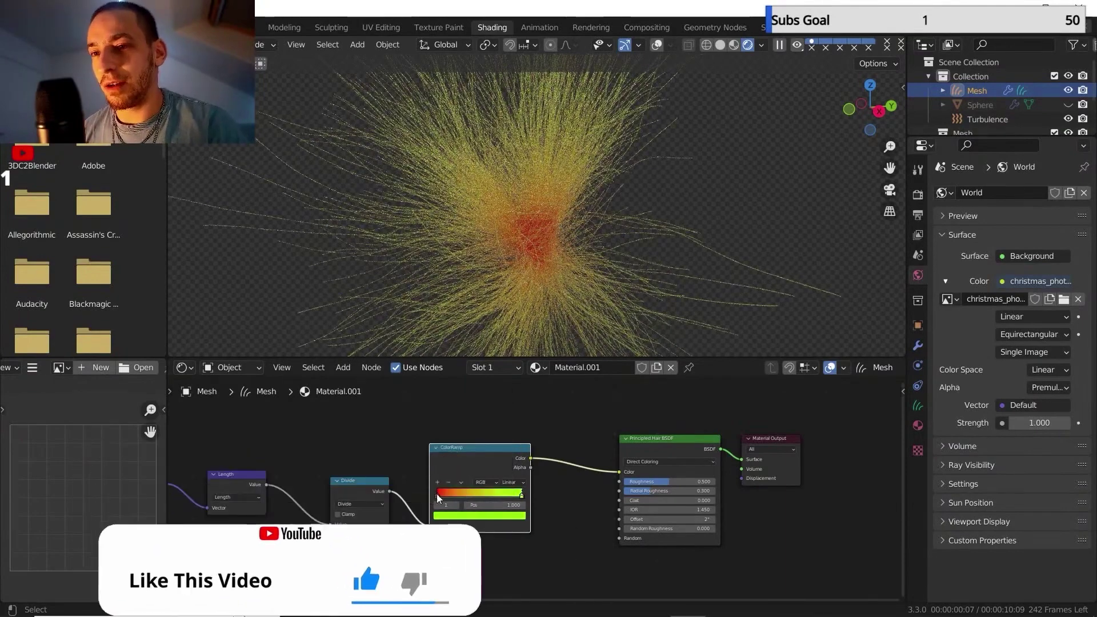
Move the ColorRamp's yellow-green stop inward from the end and increase the Divide node's divisor.
click(437, 495)
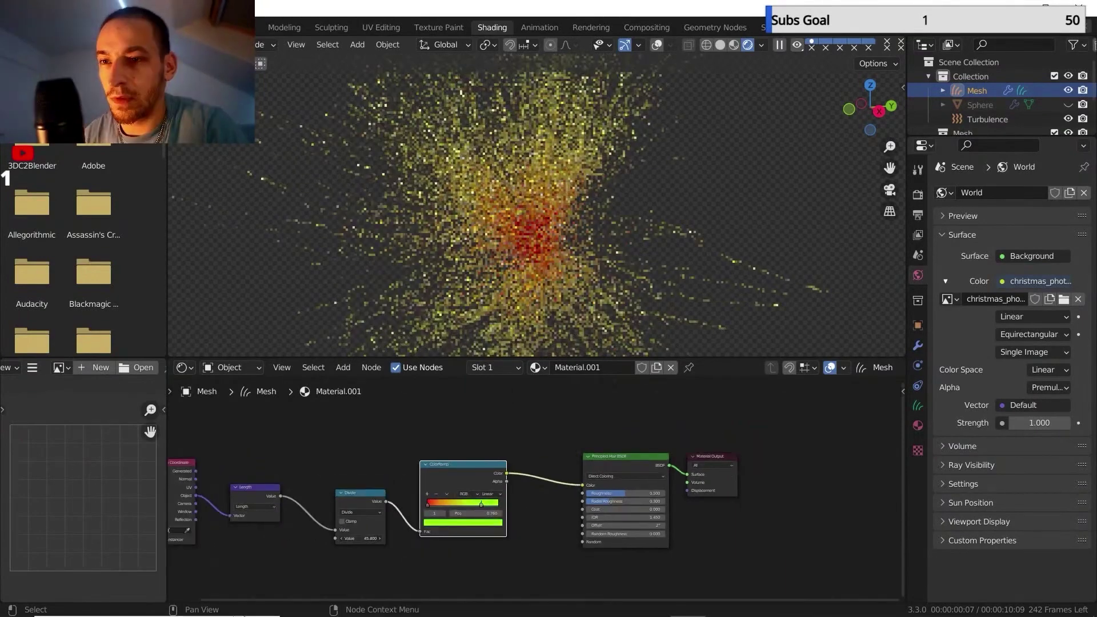
drag(361, 539, 364, 538)
click(469, 522)
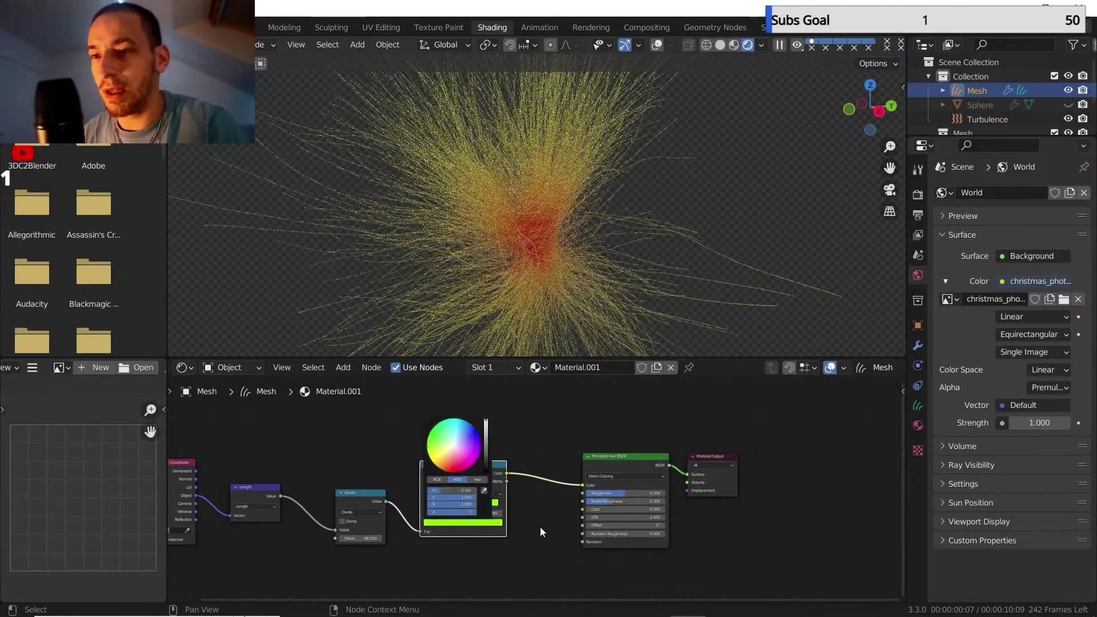
Add a third stop to the ColorRamp and color the ramp's last stop dark blue.
click(427, 495)
drag(454, 505, 470, 506)
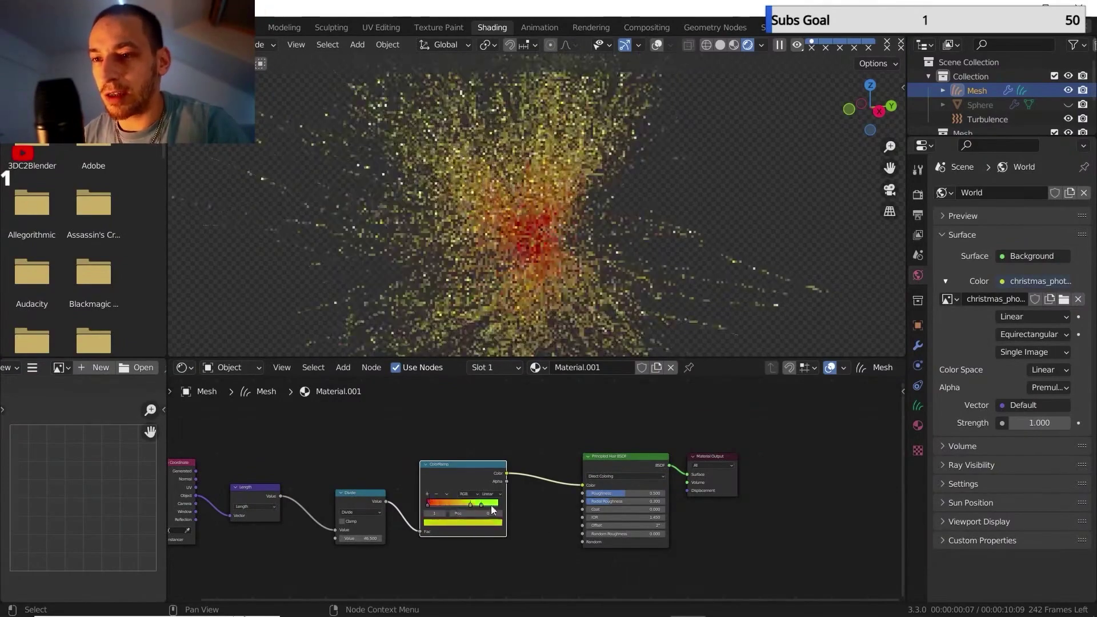
click(494, 523)
drag(474, 464, 479, 436)
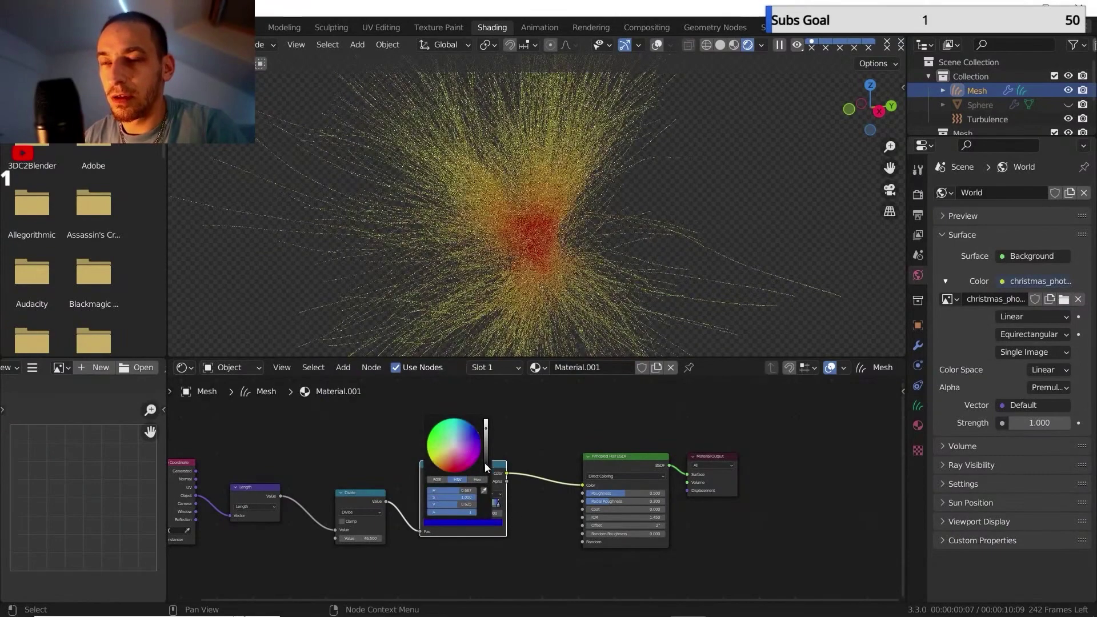
Add a Curves Info node and place it below the Length and Divide nodes.
scroll(542, 470, down, 2)
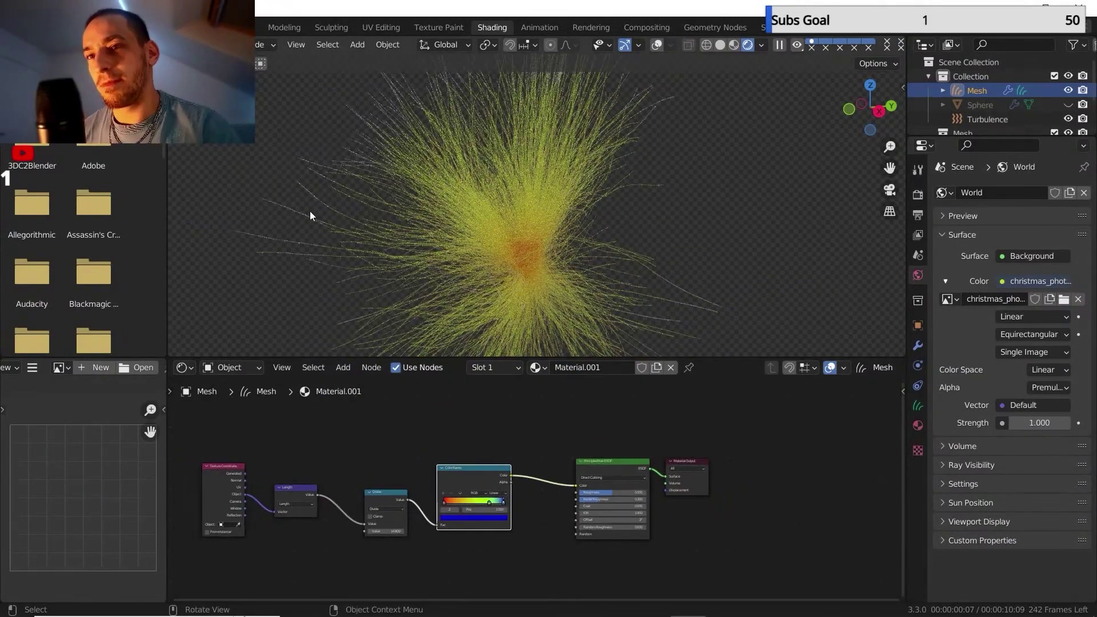
scroll(439, 179, up, 1)
shift+middle_drag(450, 247, 457, 202)
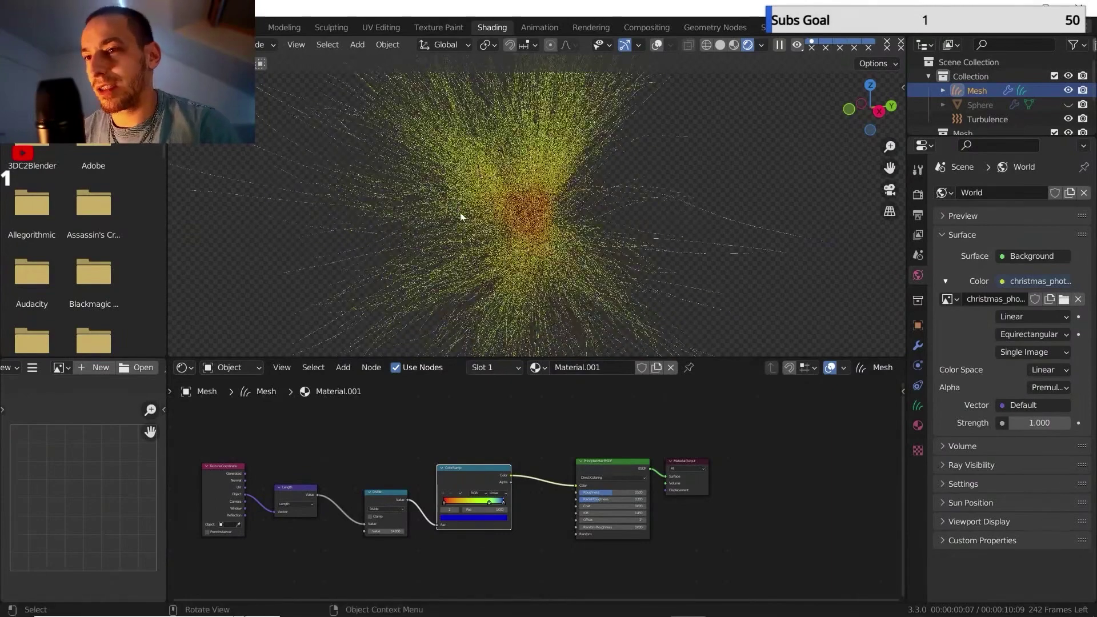
scroll(518, 532, up, 1)
middle_drag(518, 533, 560, 475)
key(shift+a)
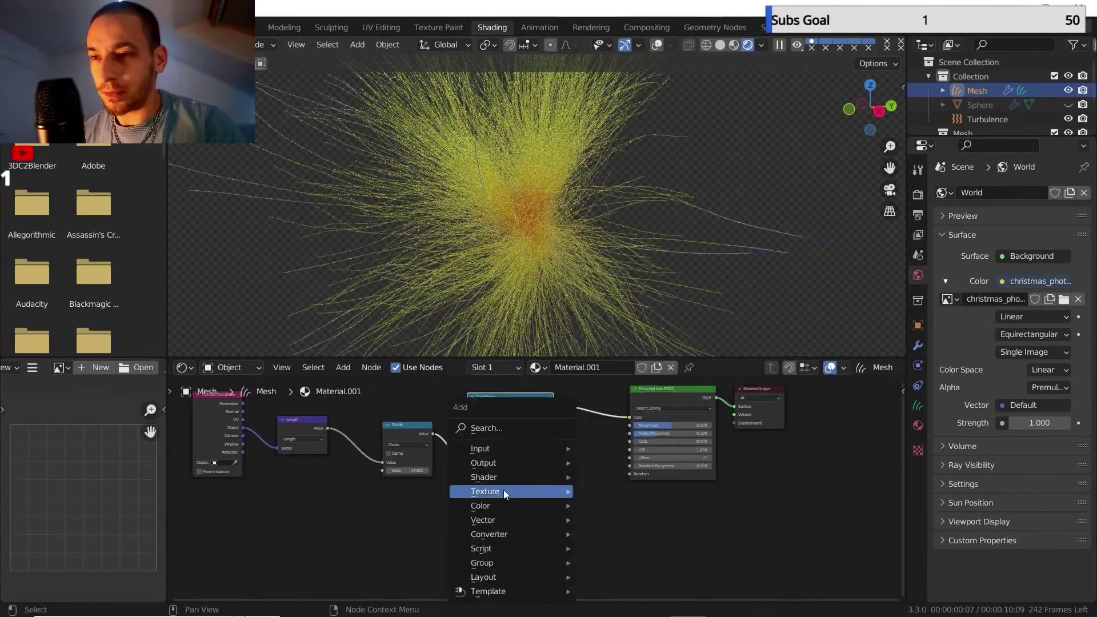
mouse_move(507, 449)
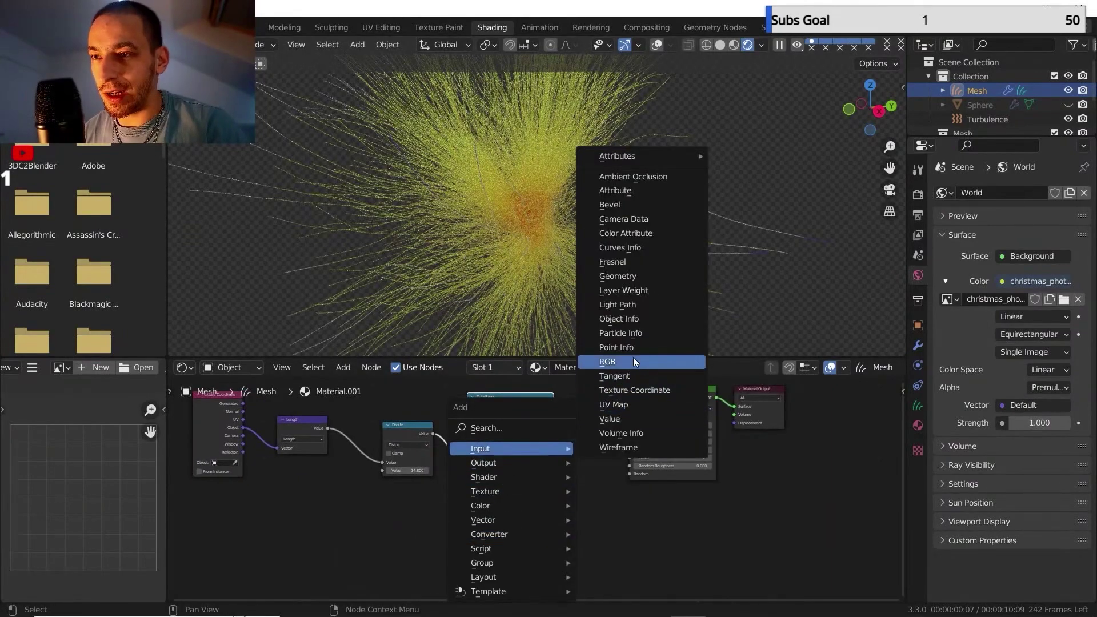
click(641, 249)
click(368, 514)
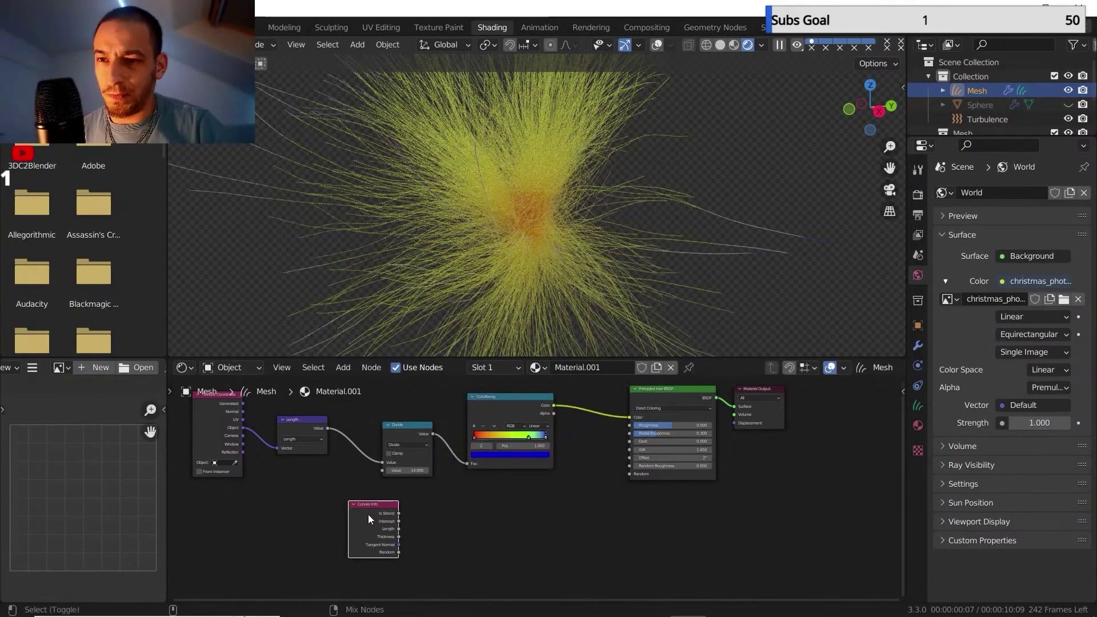
Preview the Curves Info node's outputs on the hair one after another, finishing on Intercept.
ctrl+shift+click(367, 510)
ctrl+shift+click(366, 510)
ctrl+shift+click(364, 508)
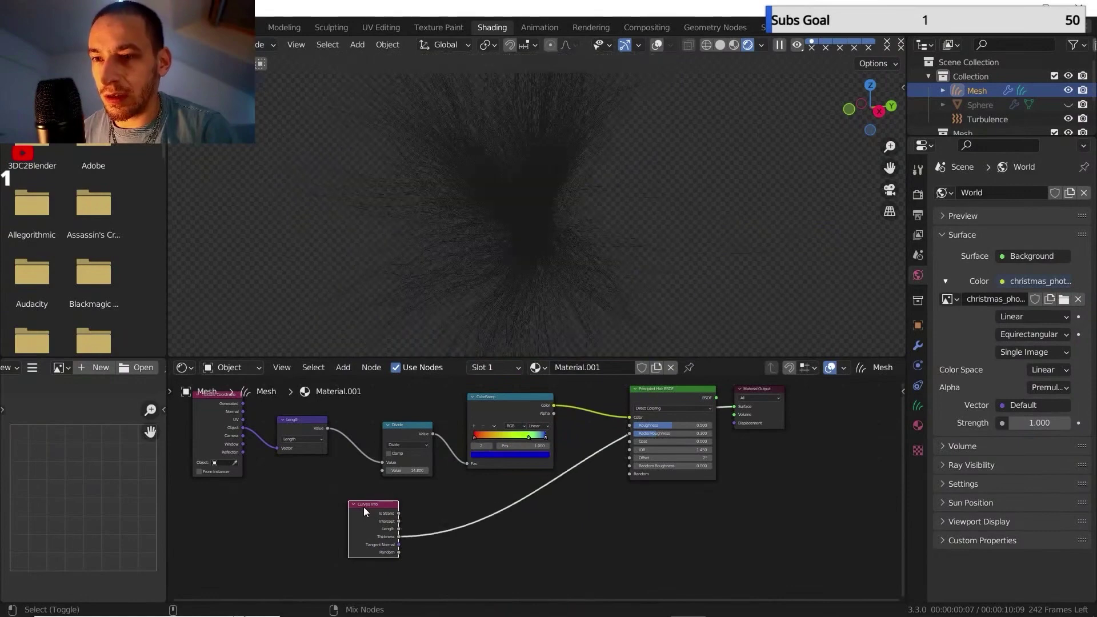
ctrl+shift+click(364, 507)
ctrl+shift+click(364, 506)
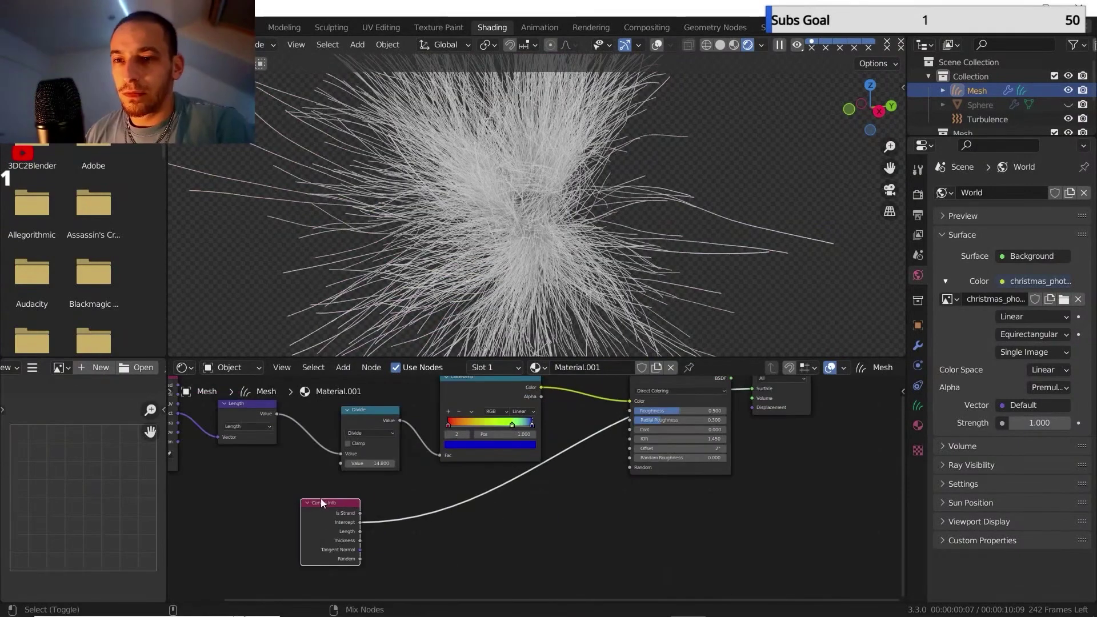
ctrl+shift+click(327, 506)
ctrl+shift+click(328, 506)
ctrl+shift+click(327, 506)
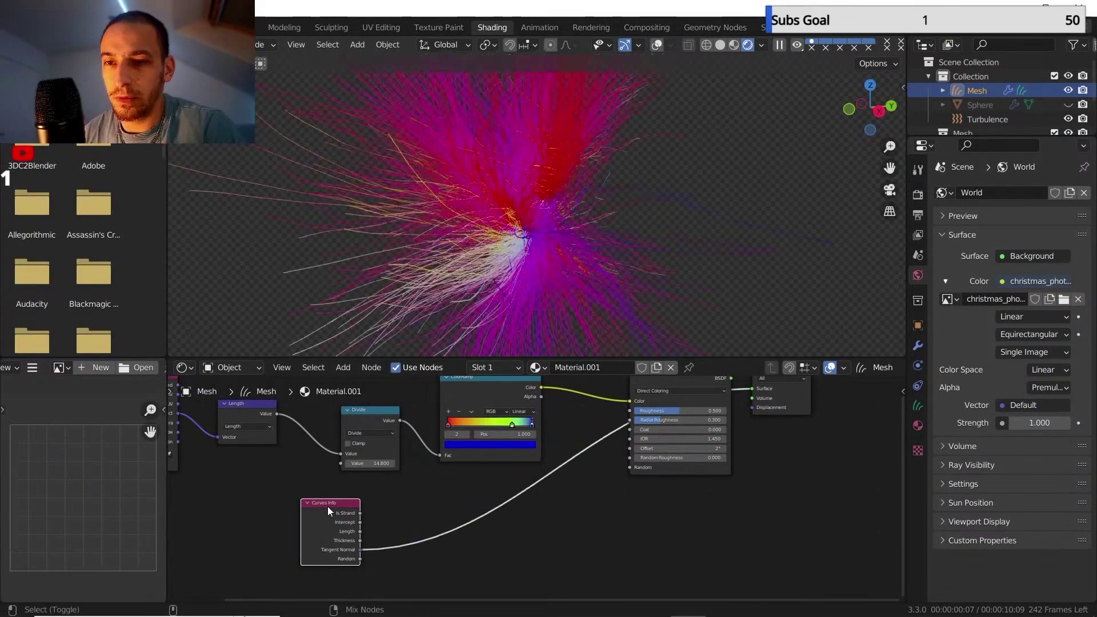
ctrl+shift+click(328, 506)
ctrl+shift+click(327, 506)
ctrl+shift+click(339, 506)
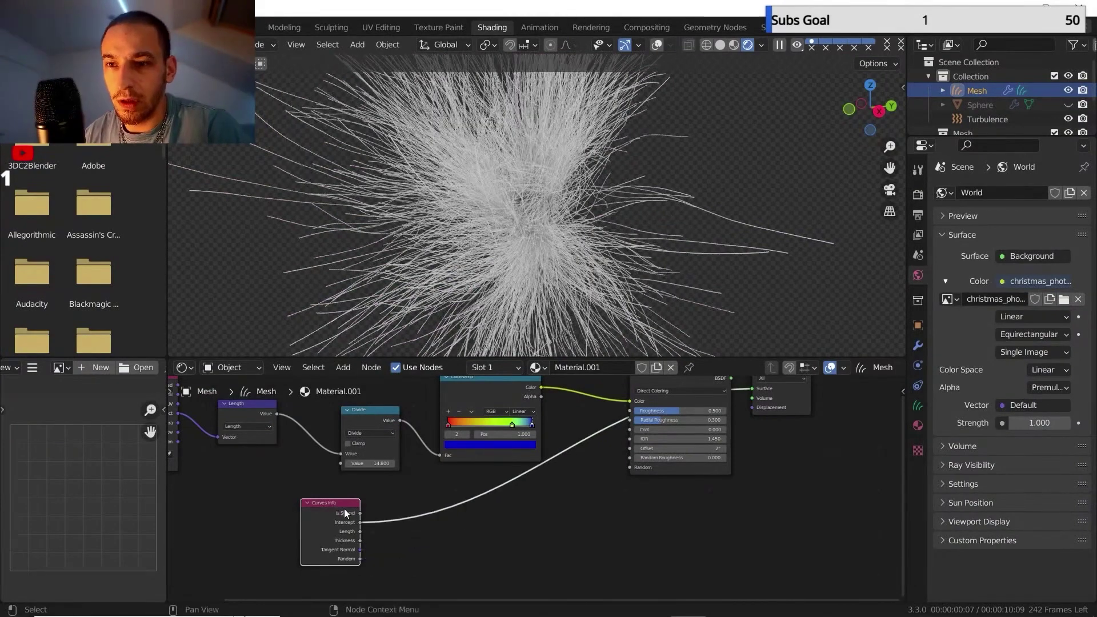
Insert a ColorRamp on the Curves Info Intercept link and move its black stop to 0.967, close to the white stop.
drag(338, 509, 251, 516)
key(shift+a)
mouse_move(413, 543)
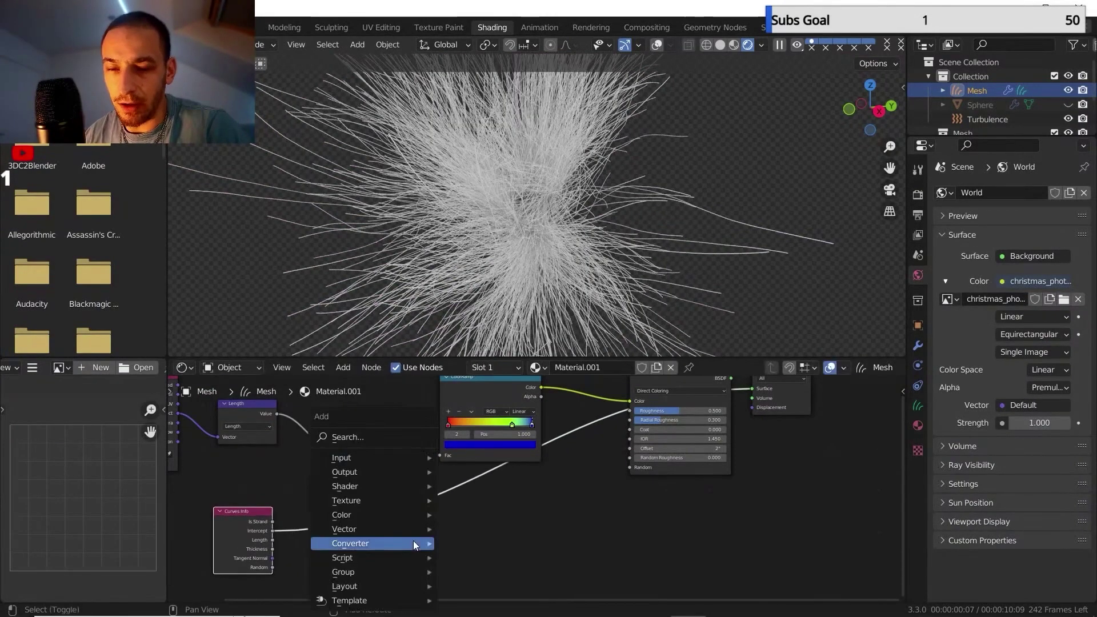
click(481, 400)
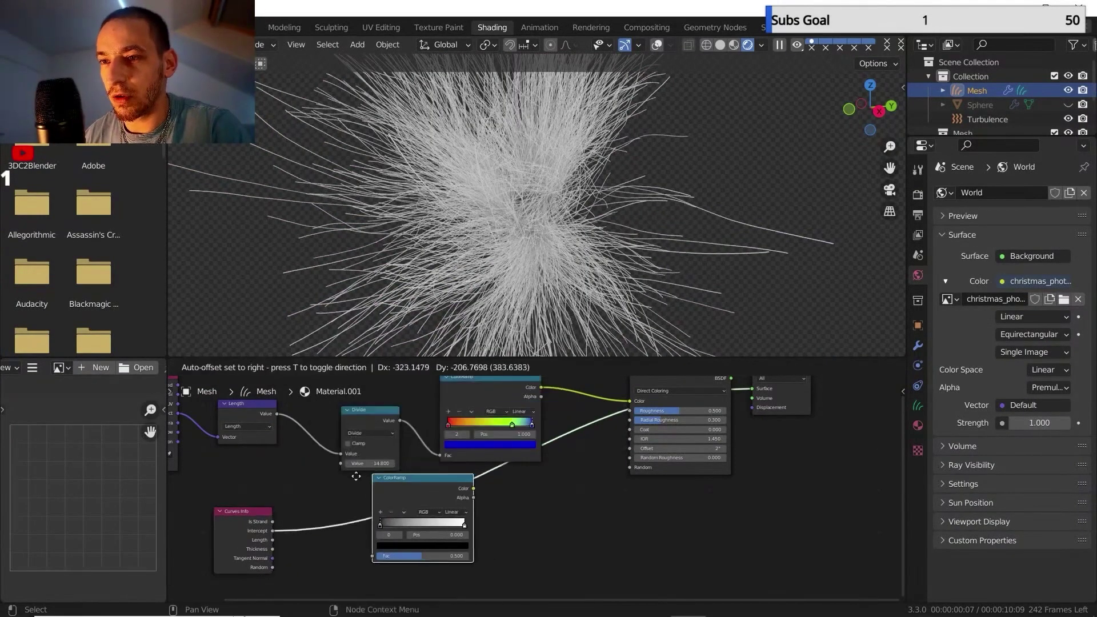
click(374, 517)
drag(352, 529, 437, 549)
View the reference render particle trace.png from the proiect particule folder, and return to the Blender node setup.
mouse_move(445, 606)
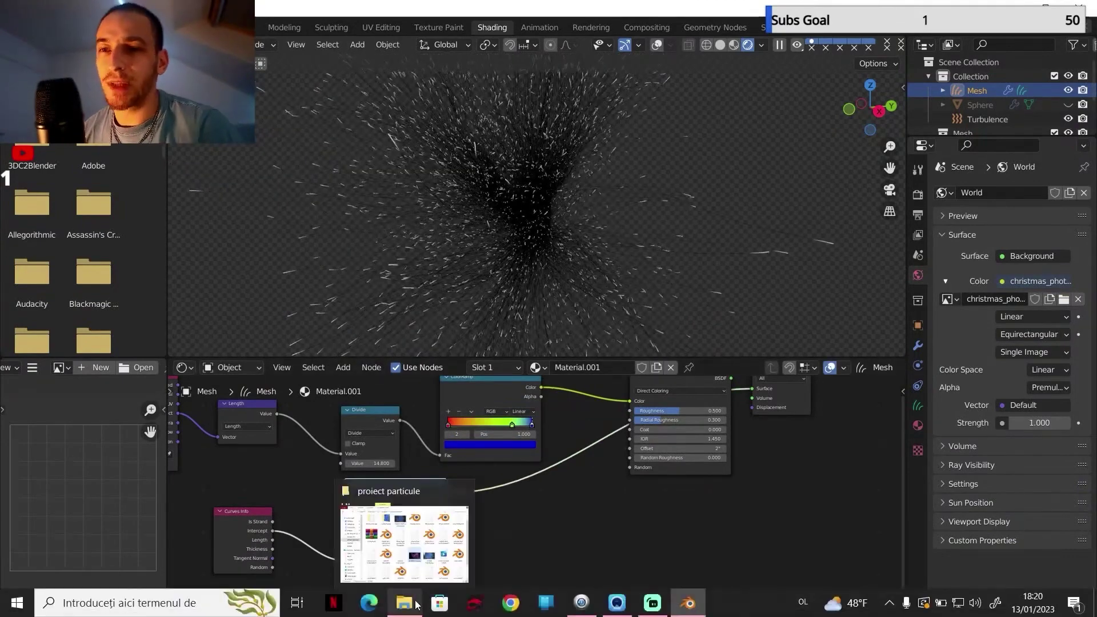
click(406, 543)
double_click(663, 372)
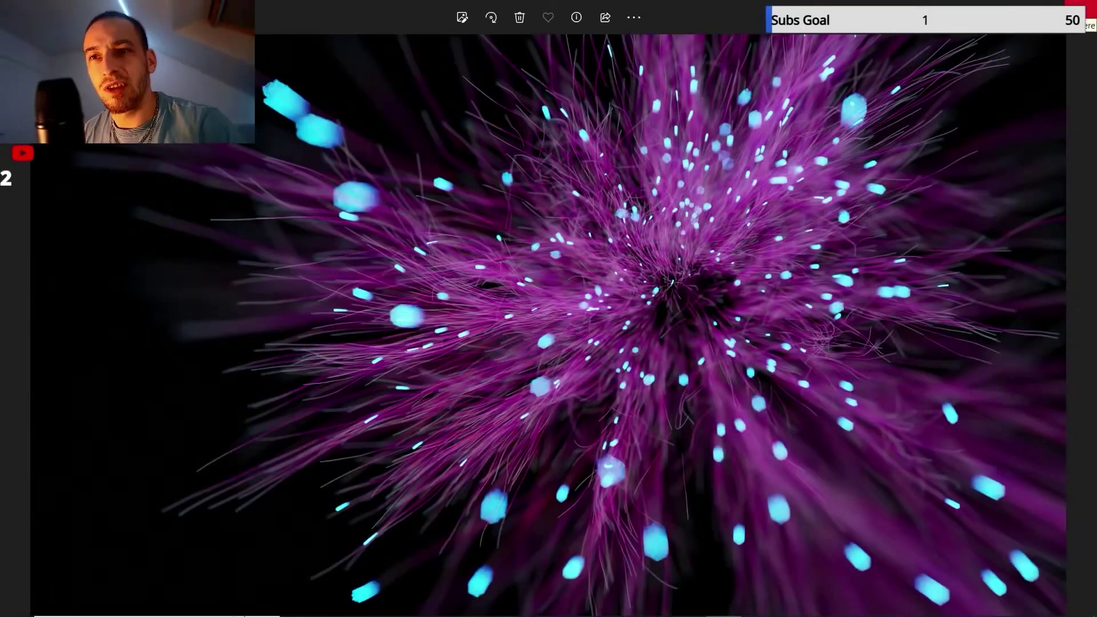
click(1080, 10)
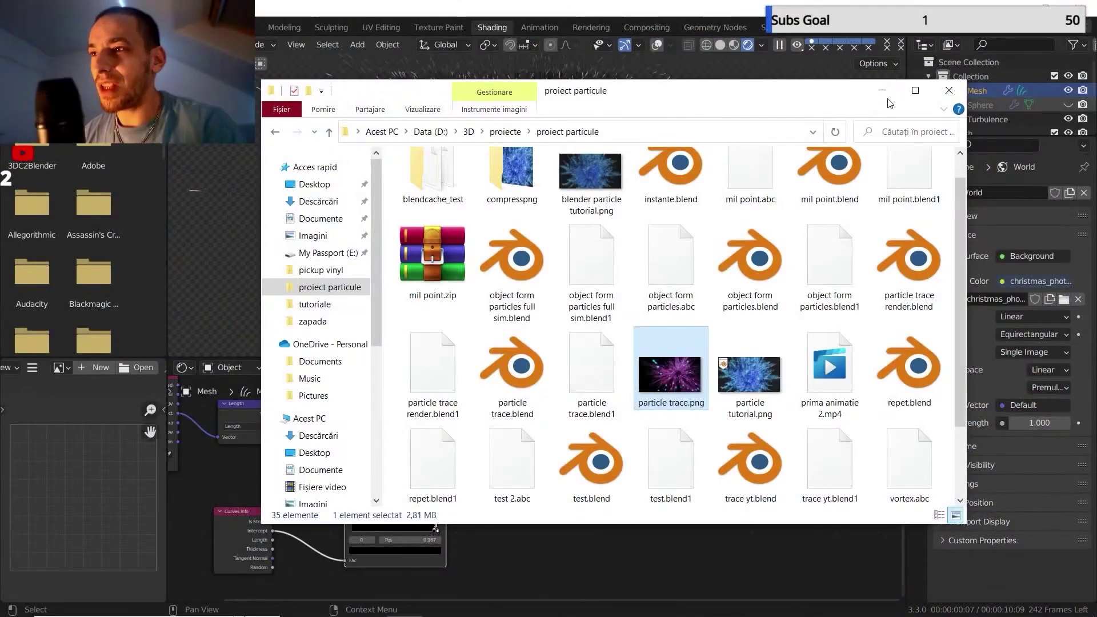
click(888, 95)
Add a second ColorRamp below the Intercept one and set its interpolation to Constant.
scroll(546, 492, down, 2)
middle_drag(547, 492, 587, 457)
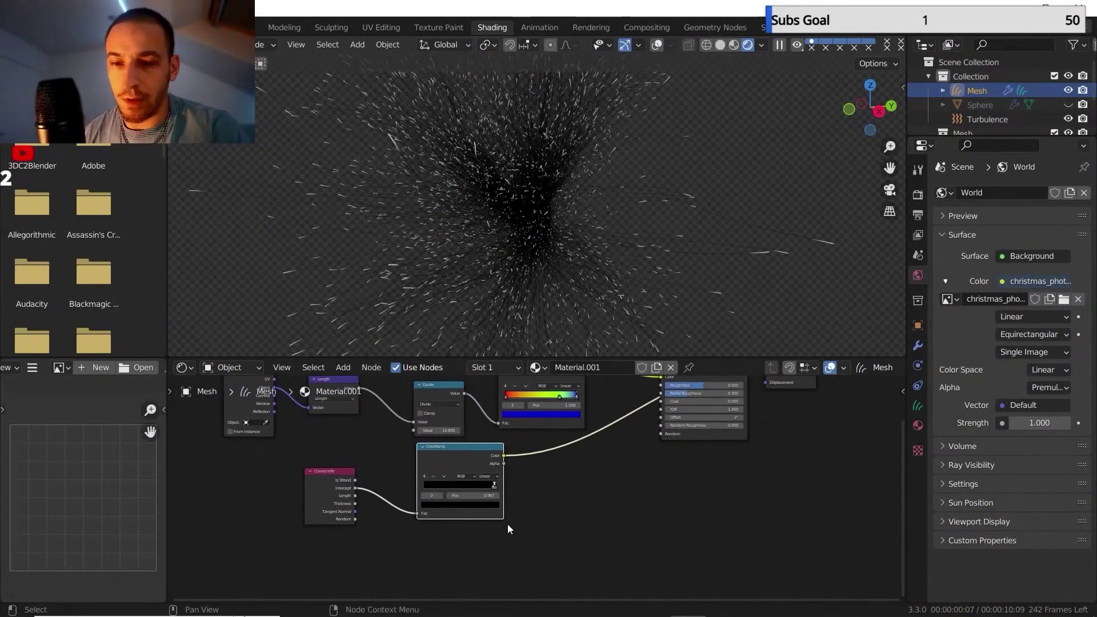
key(shift+a)
mouse_move(485, 539)
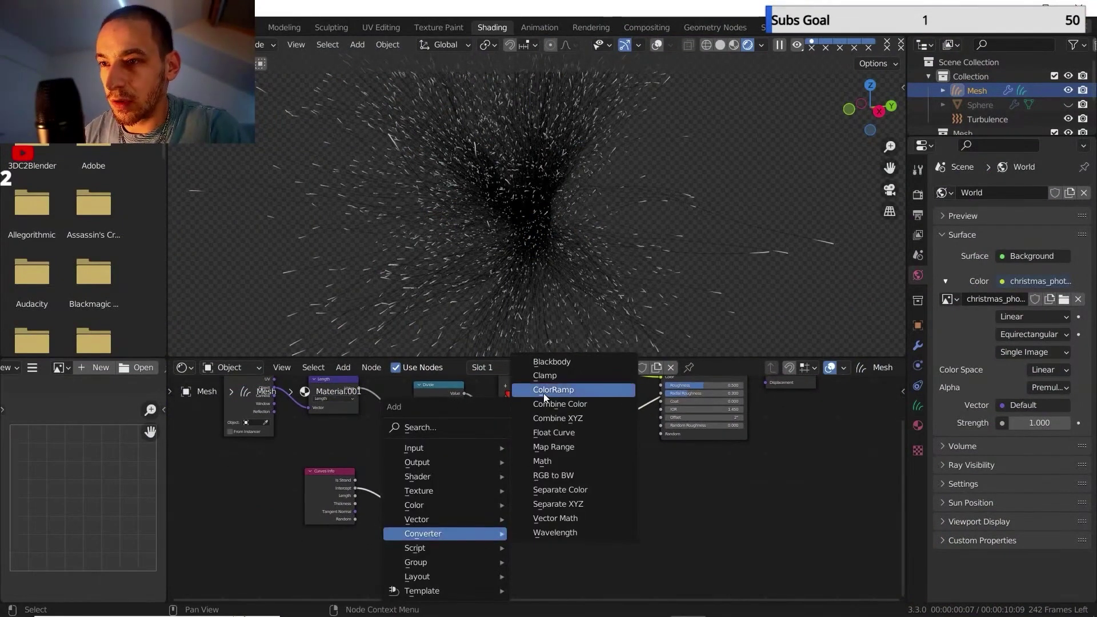
click(549, 391)
click(494, 574)
click(487, 559)
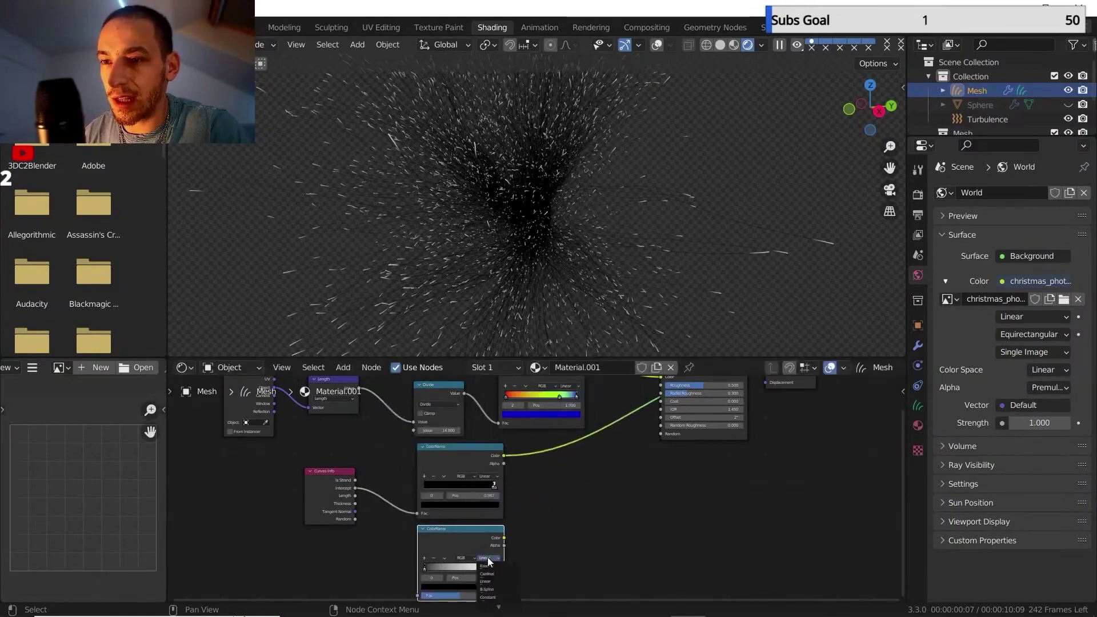
click(498, 597)
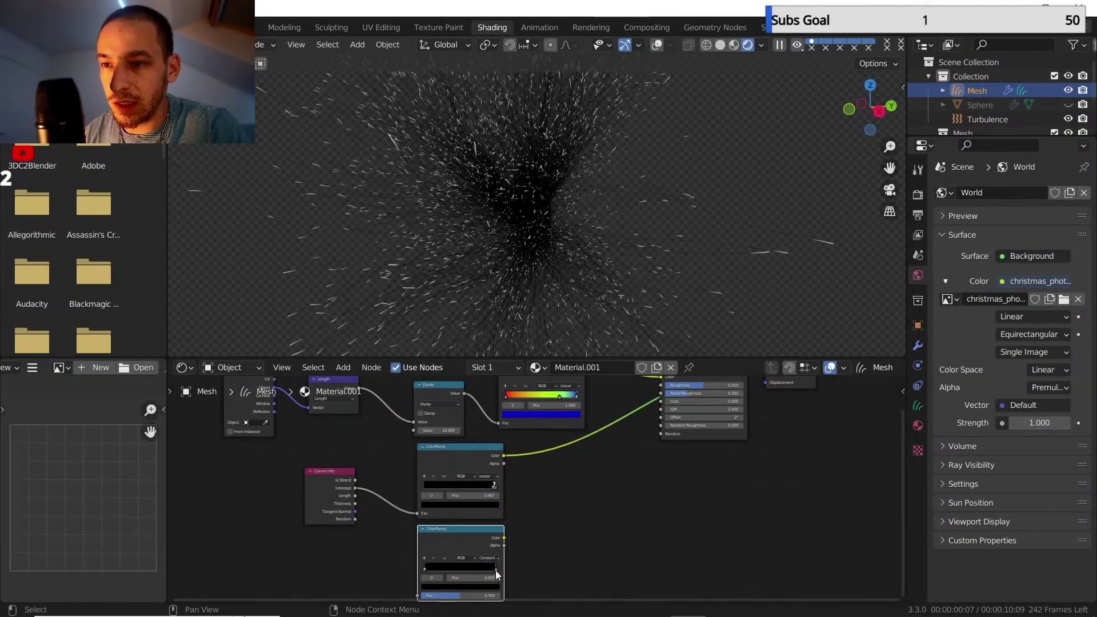
Set the Constant ColorRamp's white stop position to 0.95, and preview it on the hair with Curves Info Random as its factor.
scroll(497, 595, up, 2)
click(385, 543)
click(440, 543)
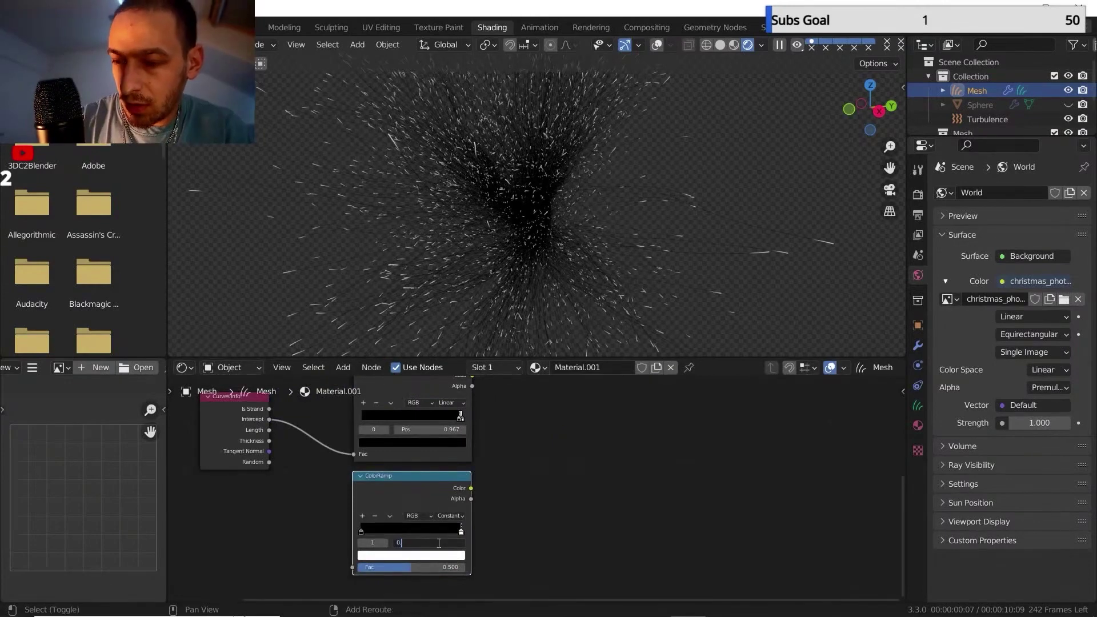
text(0.95)
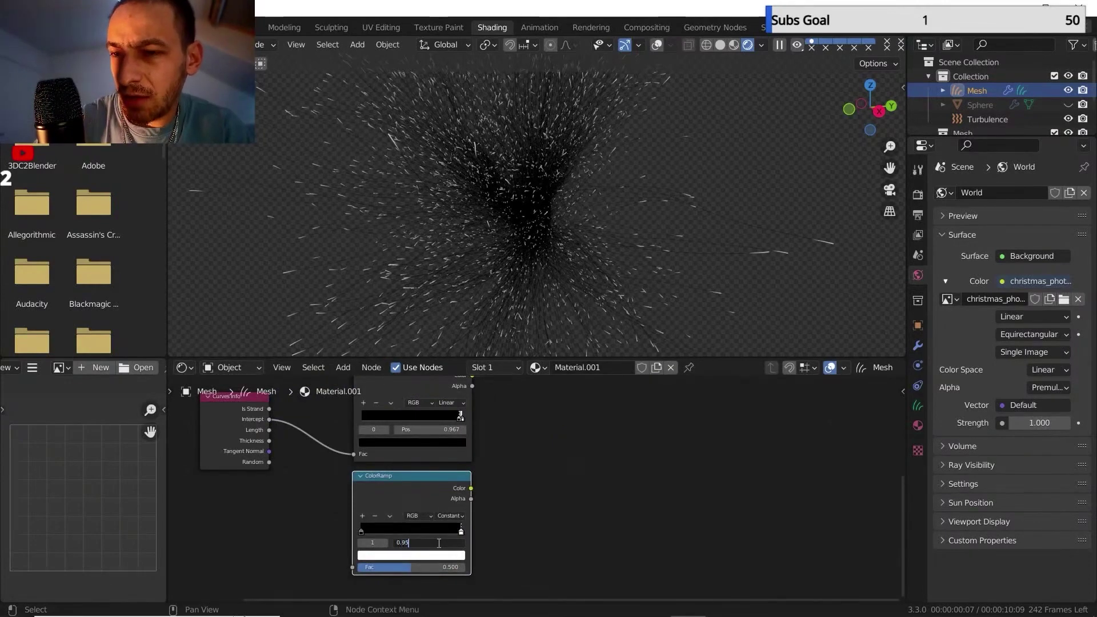
key(Return)
drag(269, 462, 353, 567)
ctrl+shift+click(466, 489)
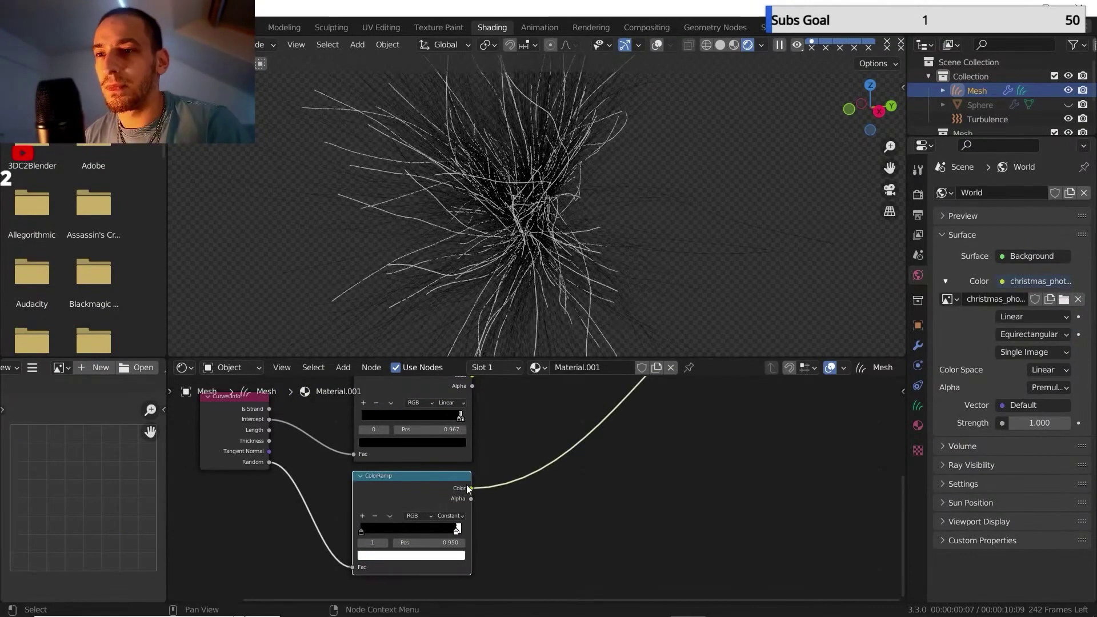
Try the Constant ColorRamp's white stop at position 0.99 and at 0.92.
middle_drag(515, 483, 470, 496)
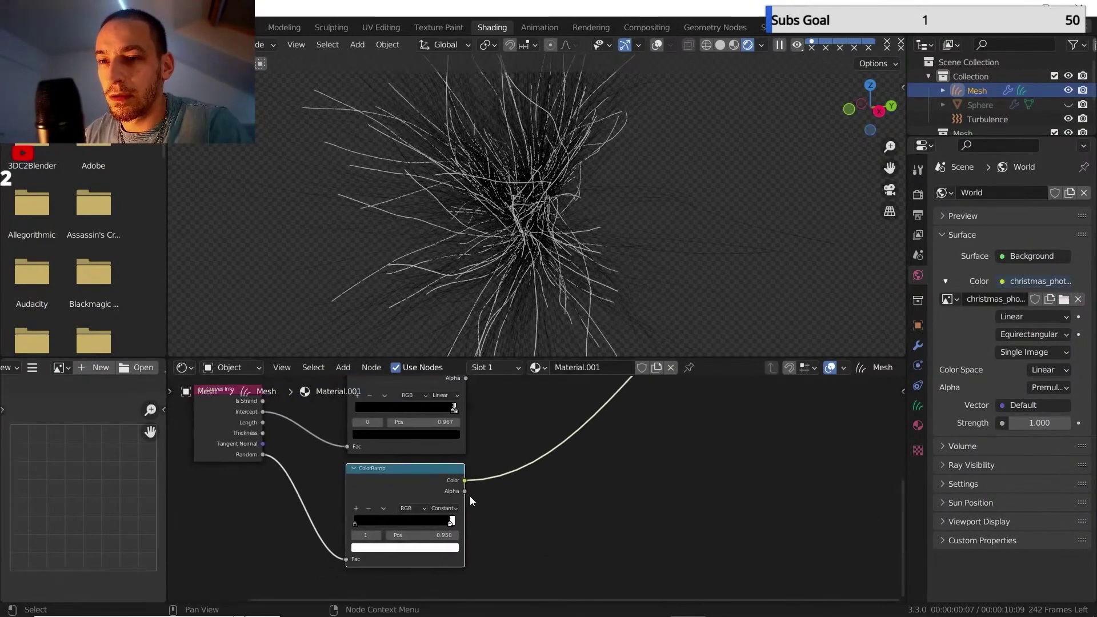
key(BackSpace)
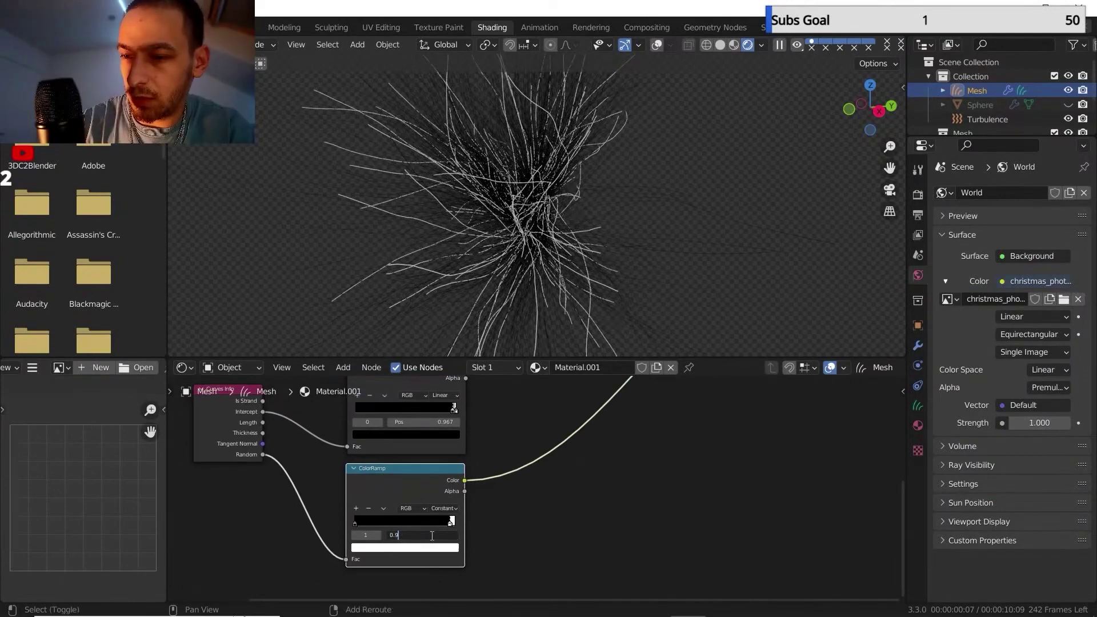
key(Return)
click(424, 535)
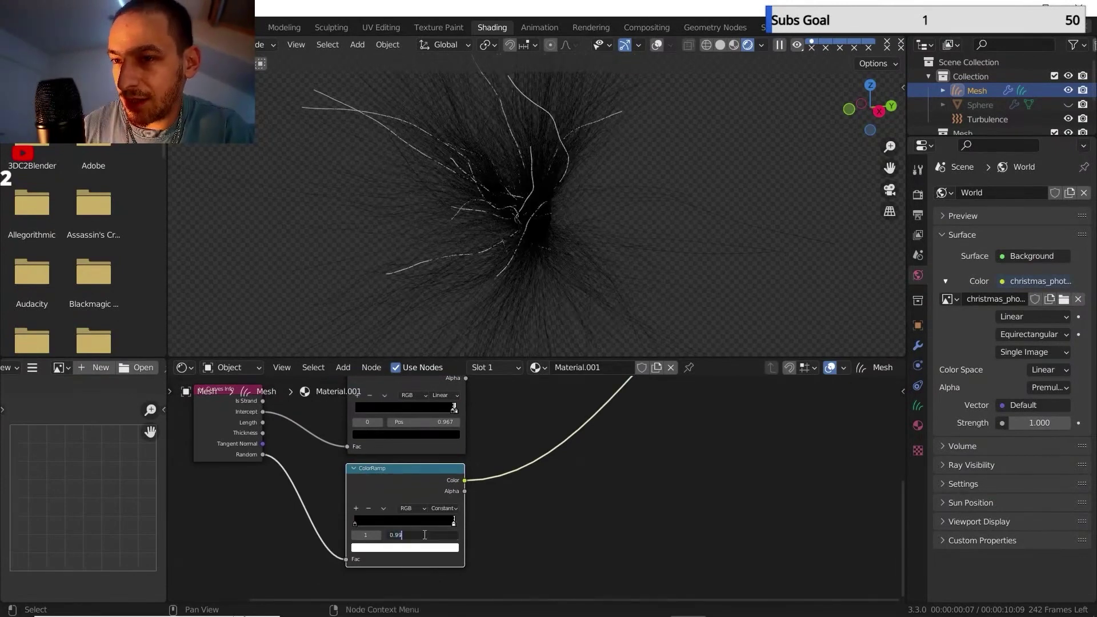
key(BackSpace)
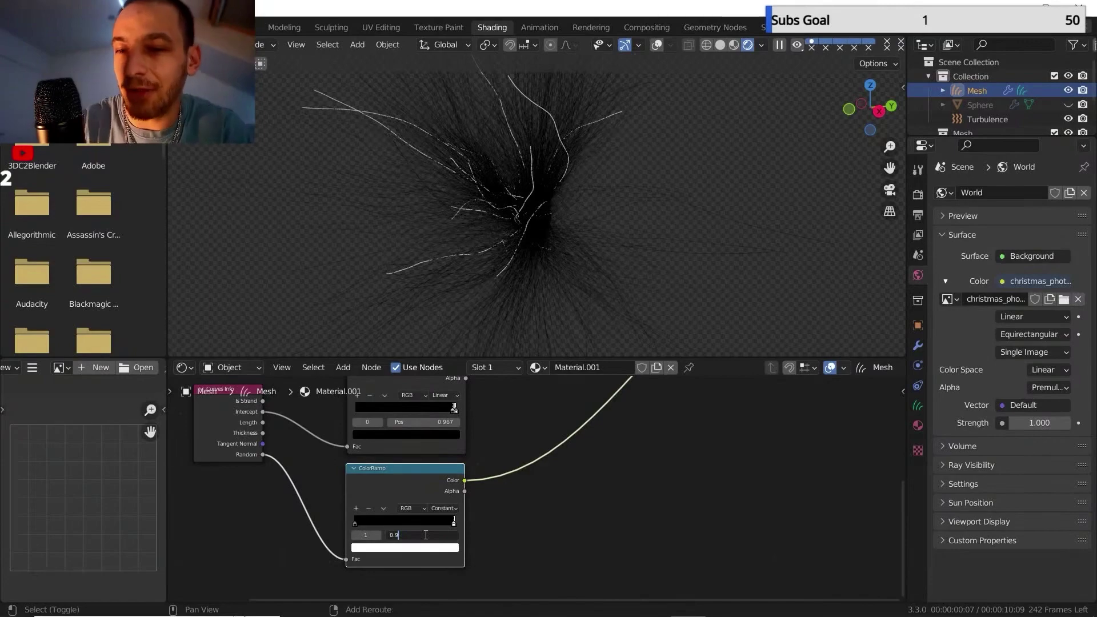
text(2)
key(Return)
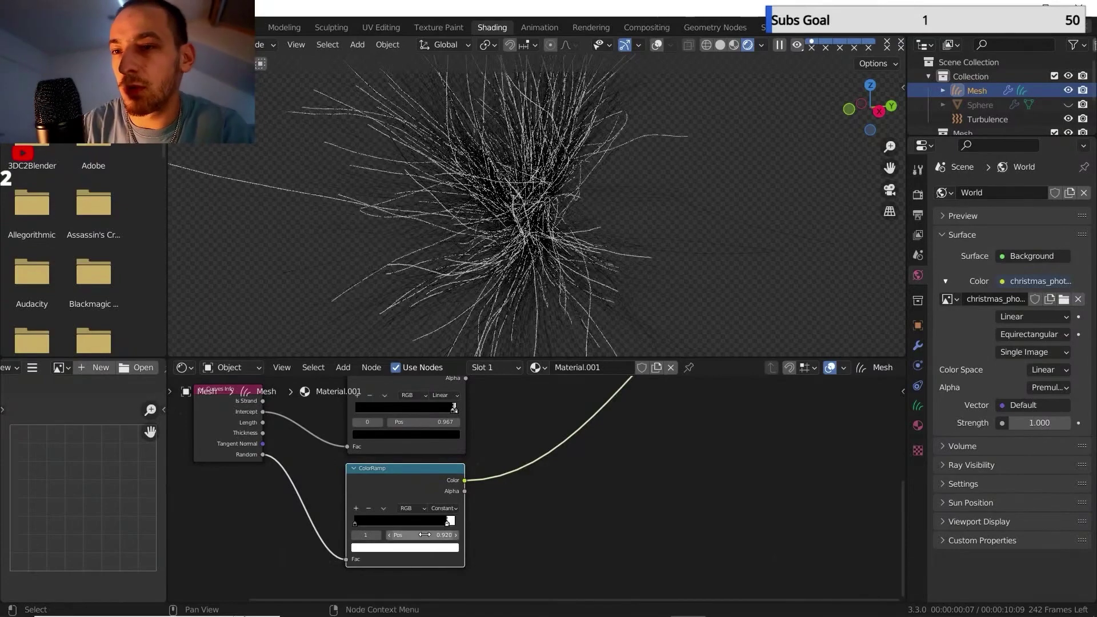
scroll(482, 475, down, 2)
middle_drag(482, 477, 448, 516)
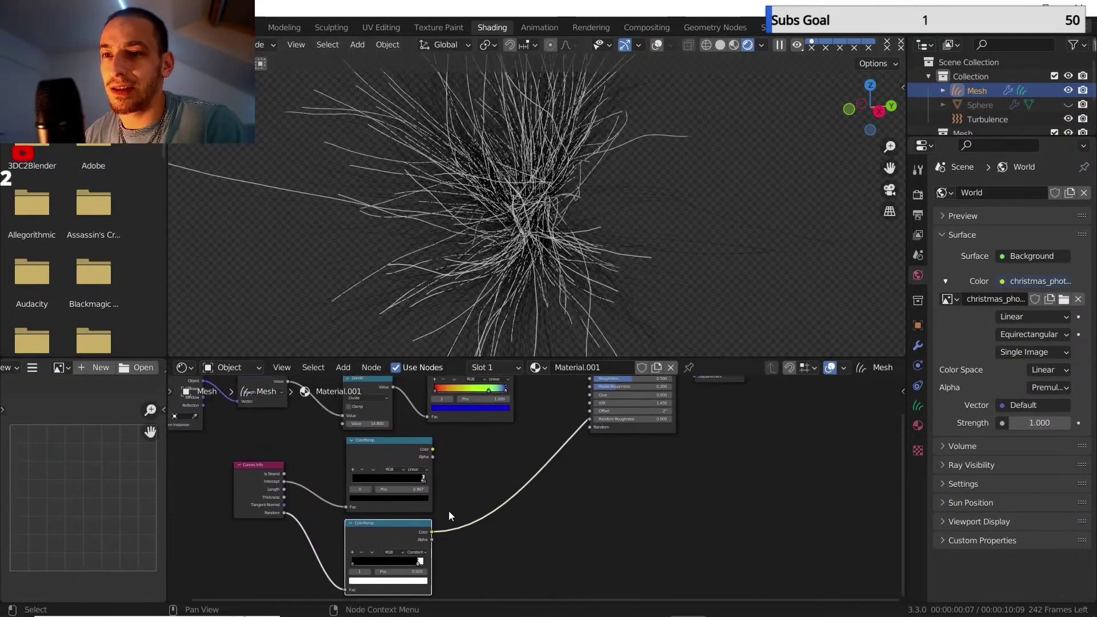
Combine the outputs of the Intercept and Random ColorRamps in a Mix node set to Multiply with a factor of 1.
ctrl+shift+click(429, 486)
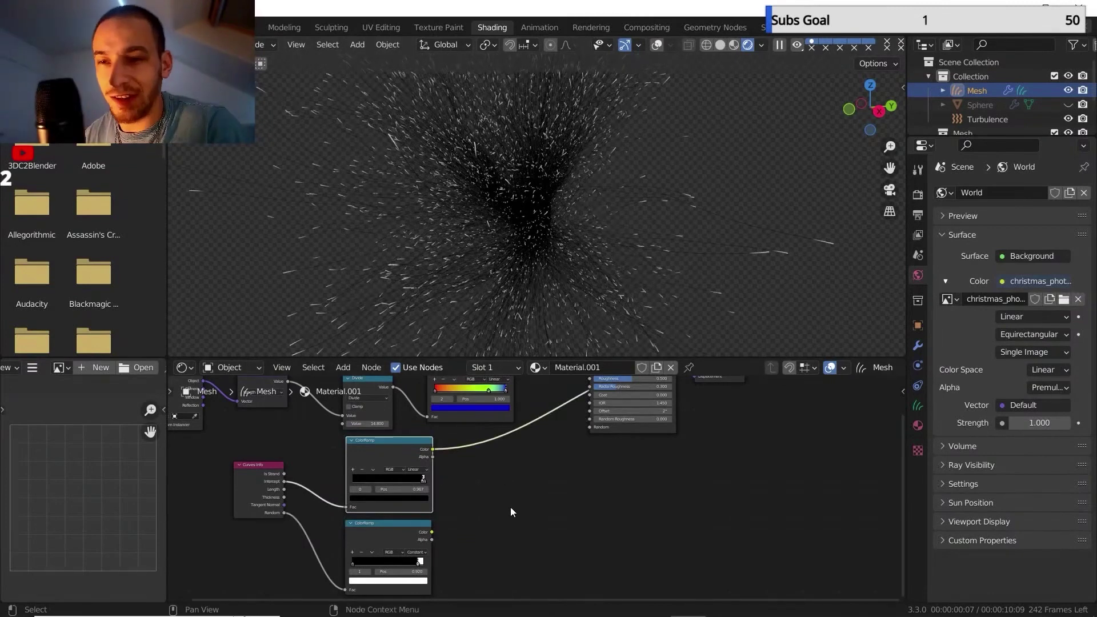
key(shift+a)
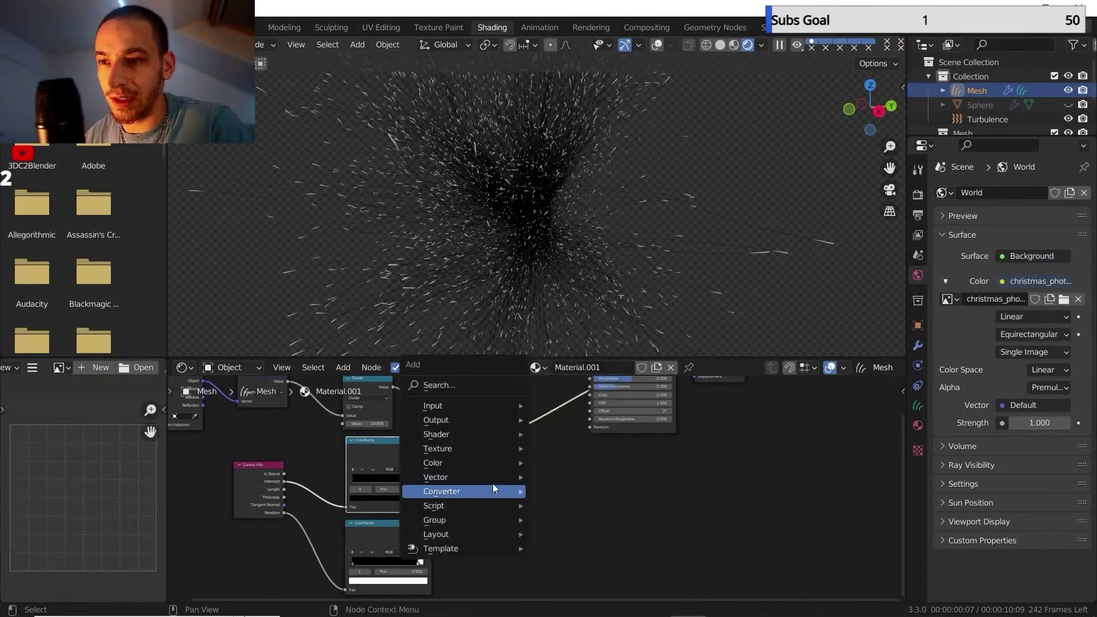
mouse_move(457, 463)
click(577, 534)
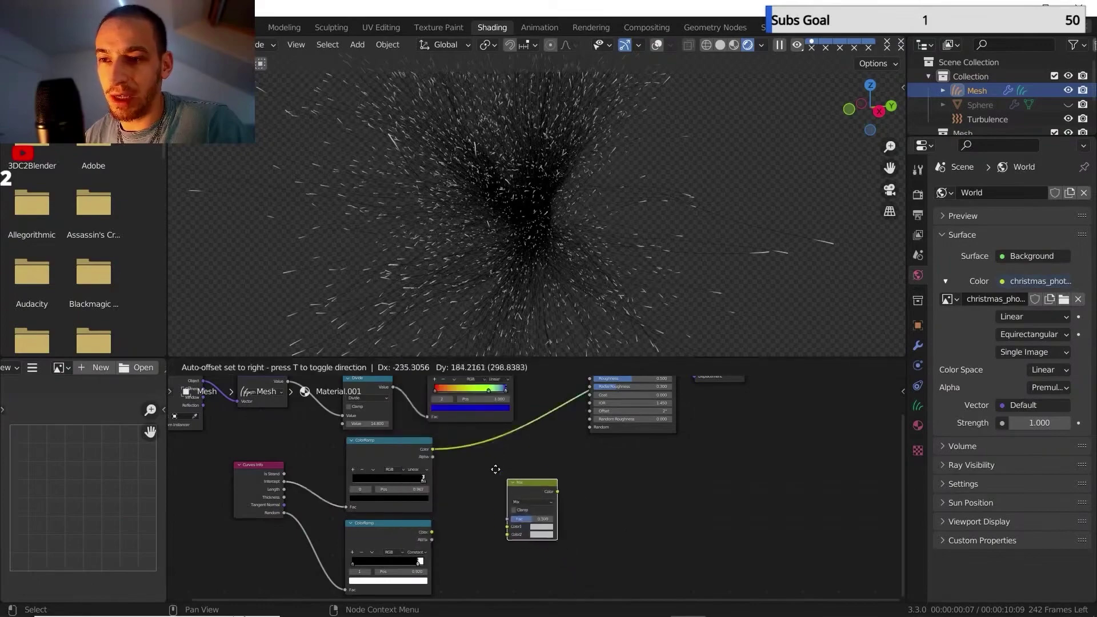
click(482, 462)
click(482, 462)
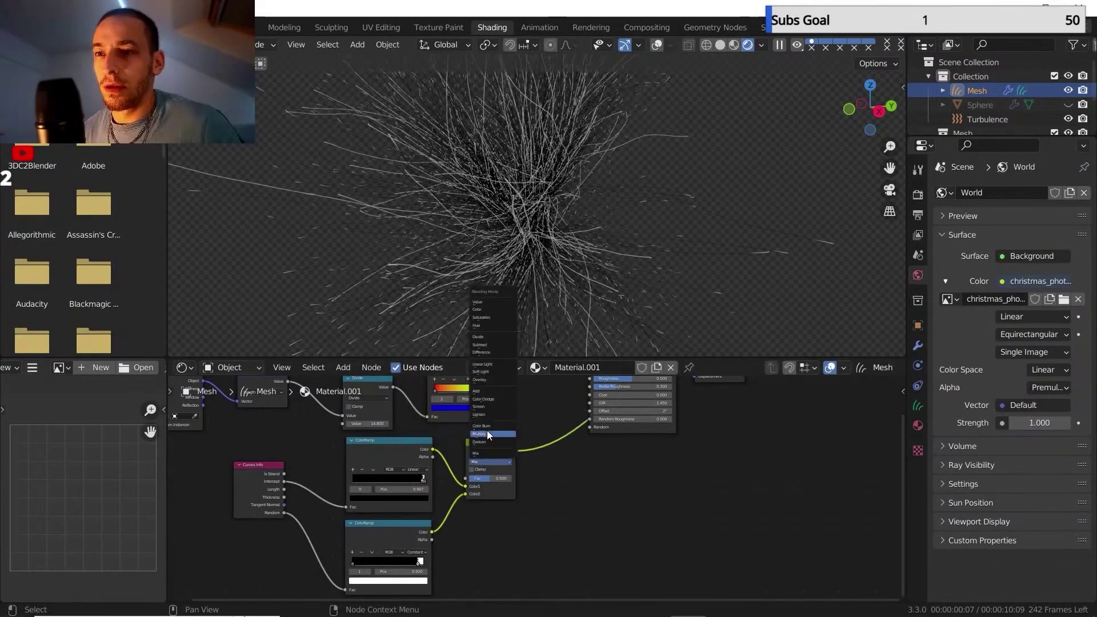
click(486, 433)
drag(497, 479, 532, 479)
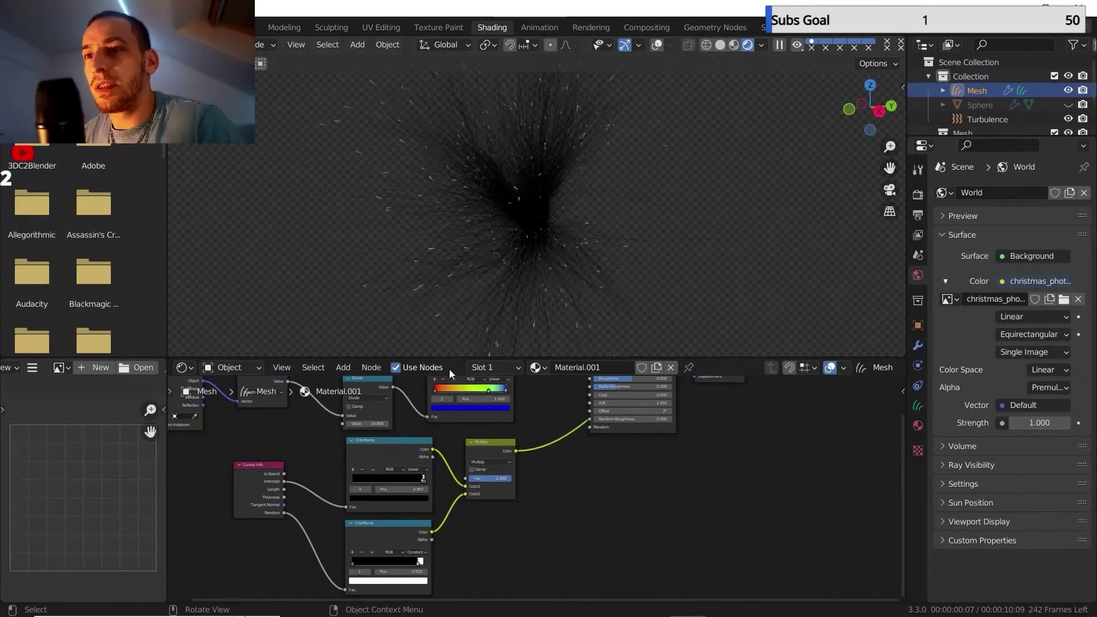
Set the Random-driven ColorRamp's white stop position to 0.95 and preview the Multiply result on the hair.
ctrl+shift+click(399, 444)
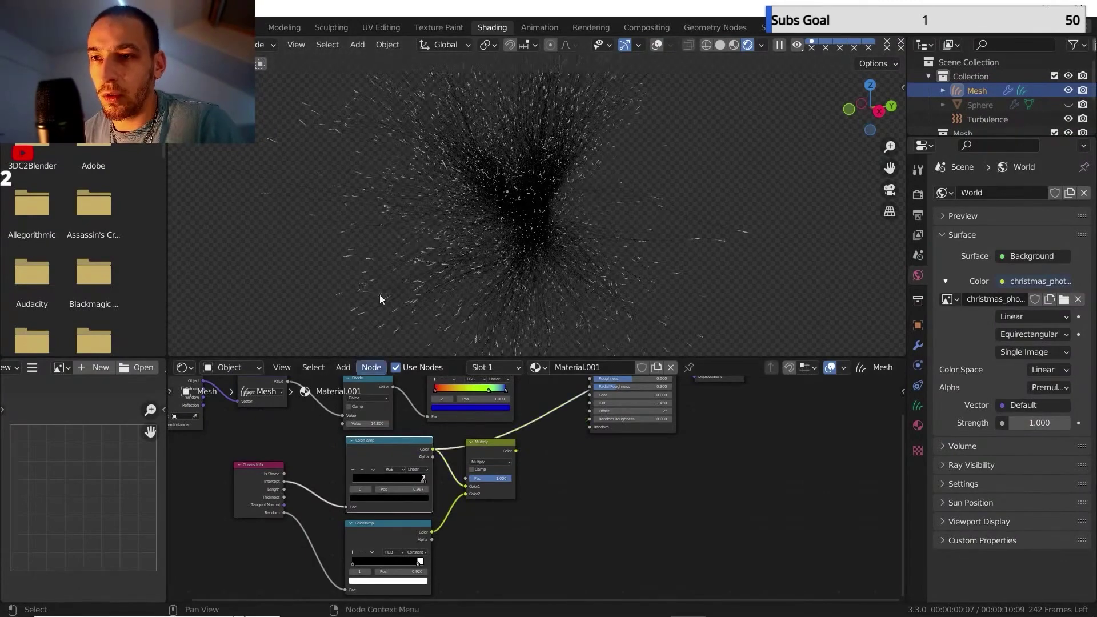
ctrl+shift+click(381, 522)
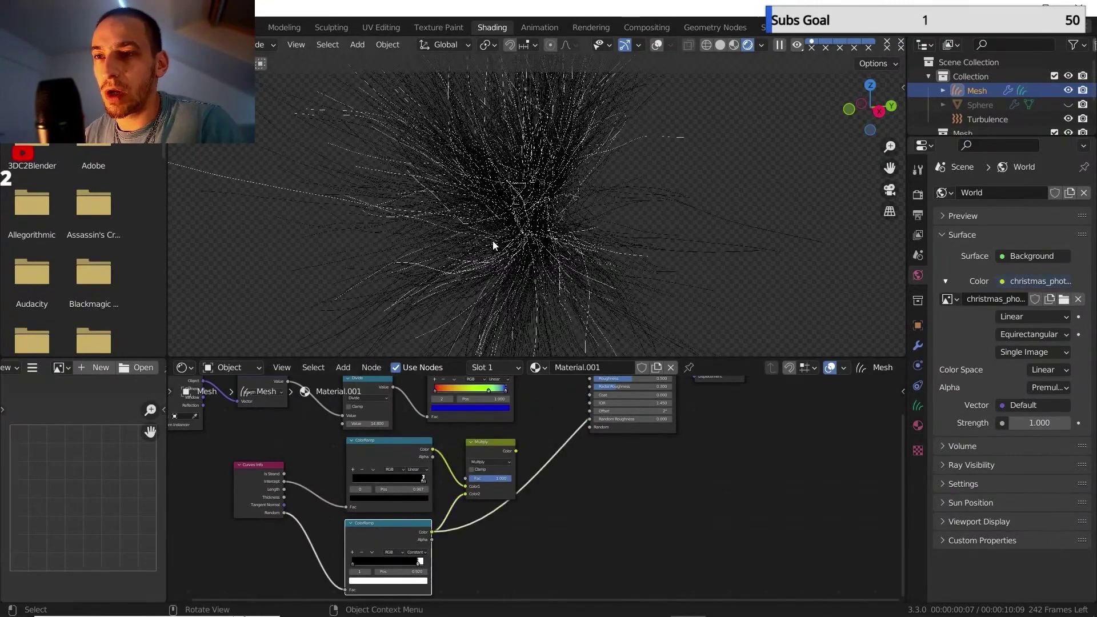
middle_drag(474, 527, 476, 508)
scroll(476, 508, up, 3)
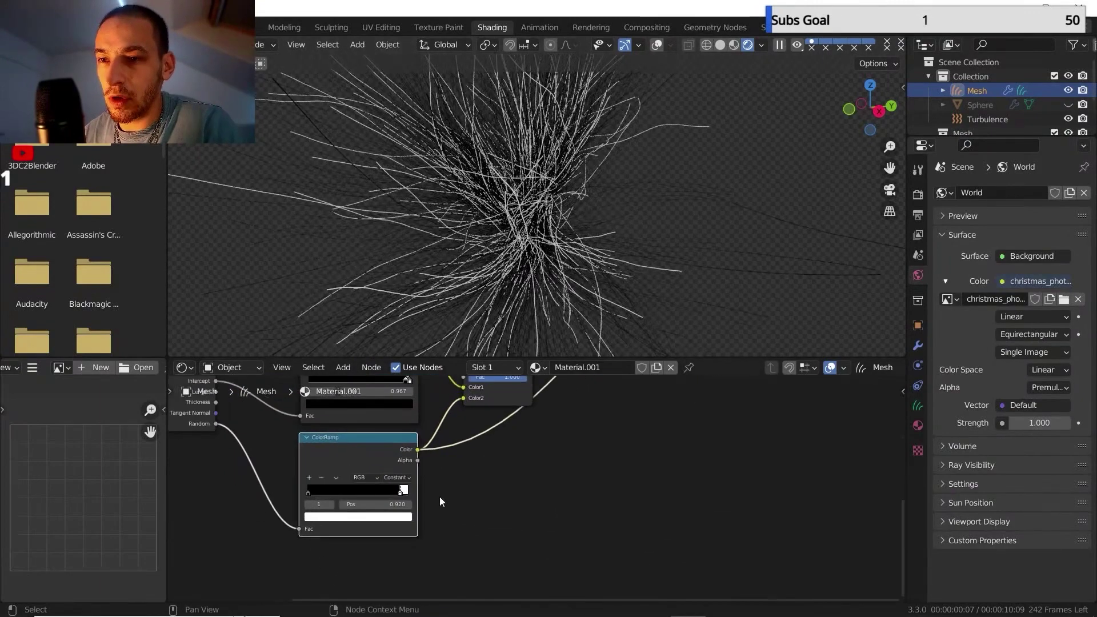
click(378, 506)
text(0.92)
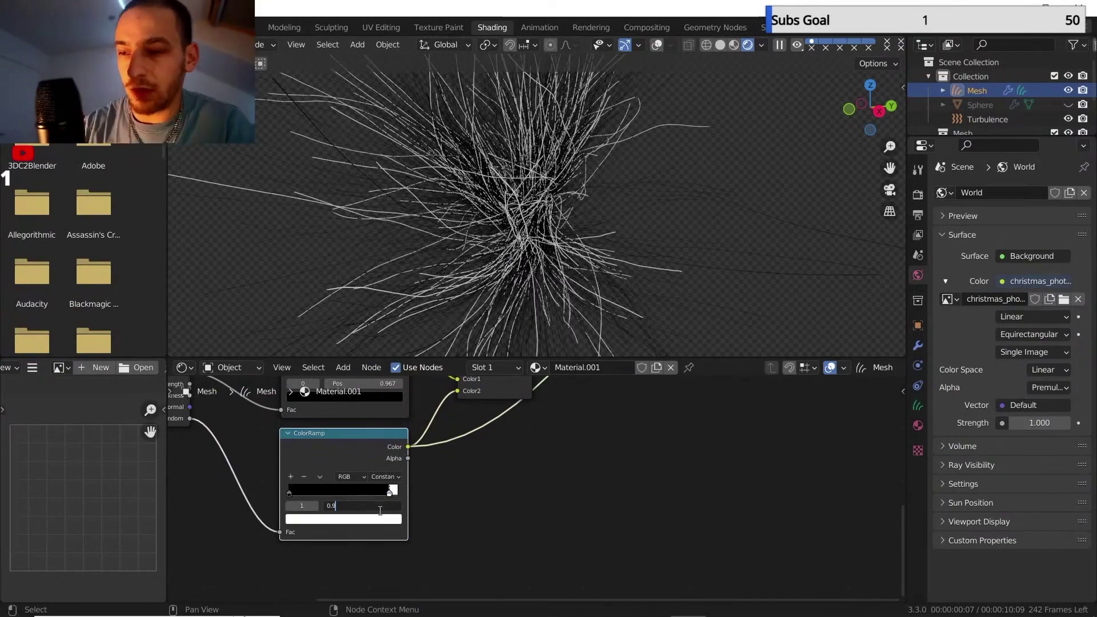
key(Return)
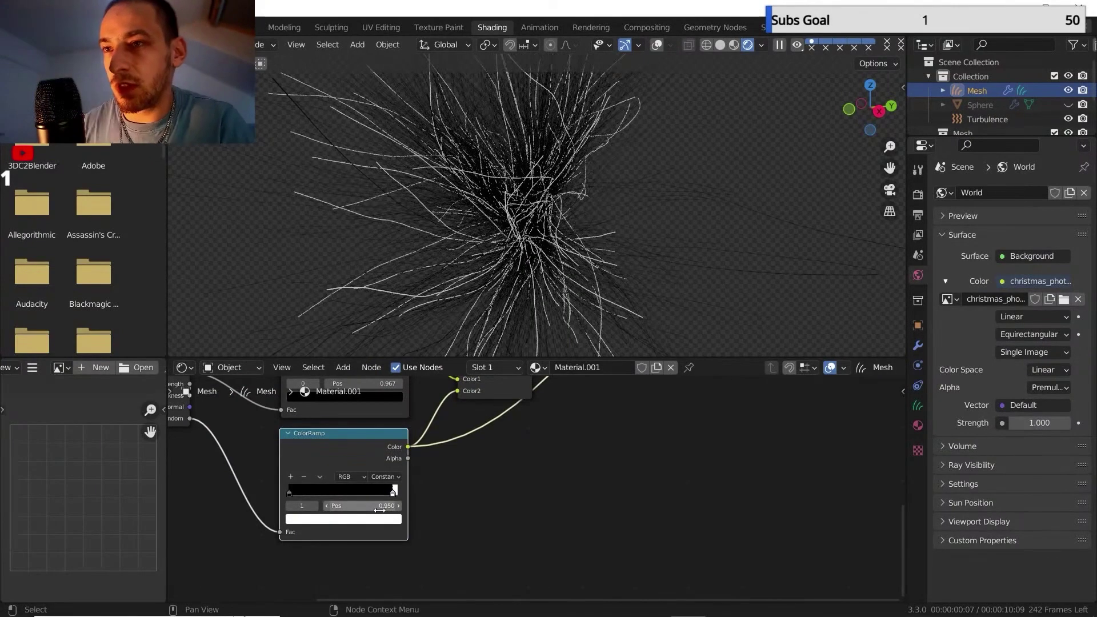
scroll(522, 457, down, 1)
middle_drag(522, 458, 464, 542)
ctrl+shift+click(448, 419)
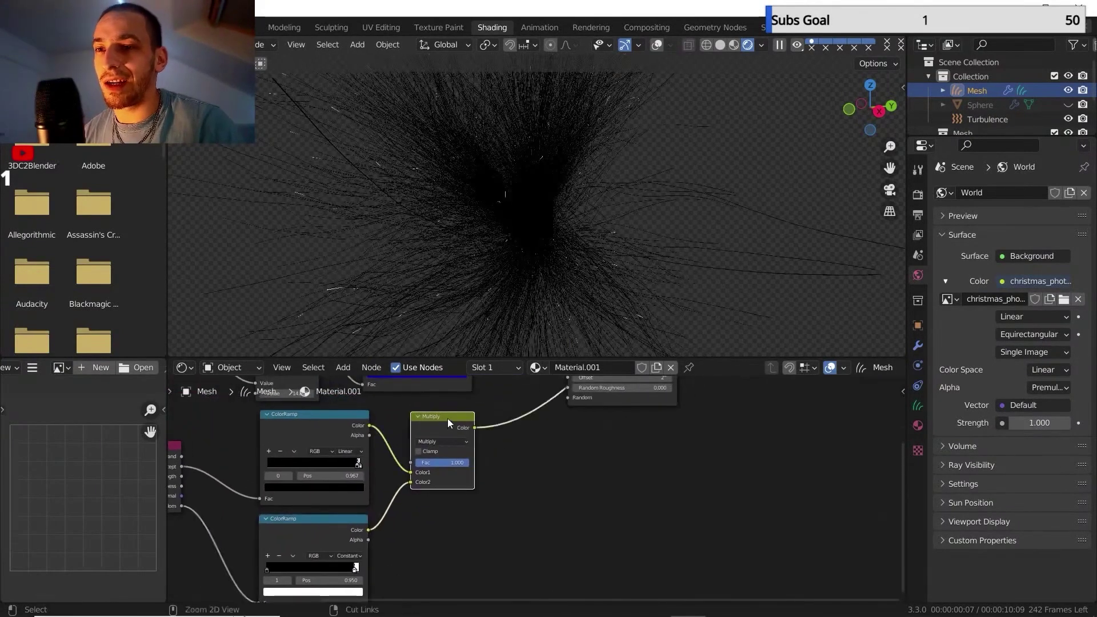
Add an Emission shader beside the Multiply node and feed the Multiply color into its Color input.
scroll(539, 482, down, 1)
scroll(540, 481, down, 1)
middle_drag(540, 482, 547, 516)
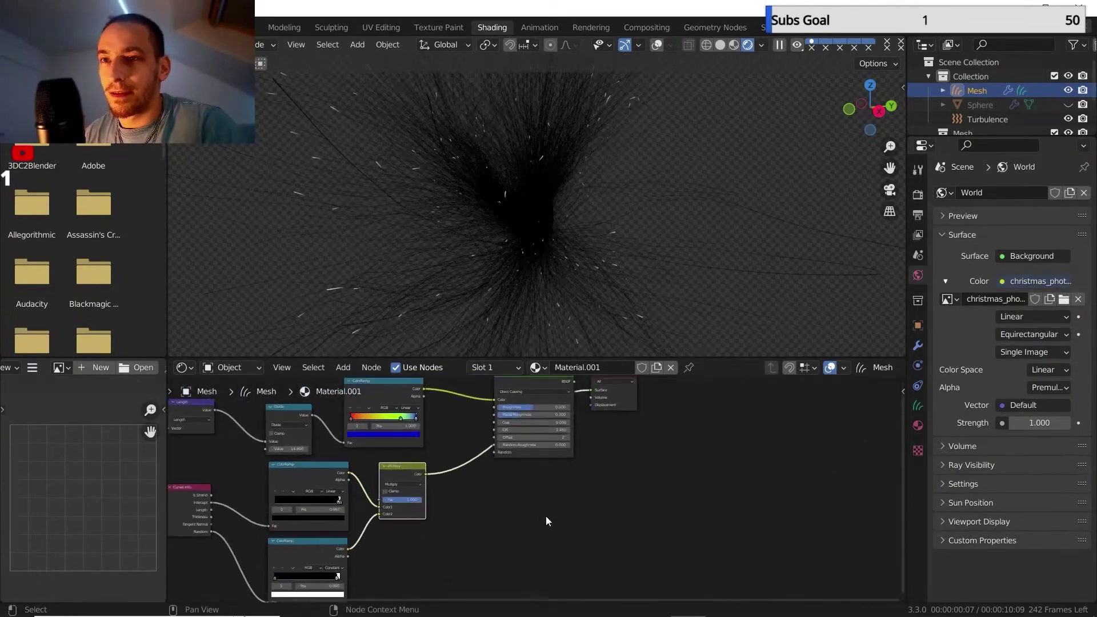
key(shift+a)
mouse_move(525, 486)
click(610, 255)
click(512, 489)
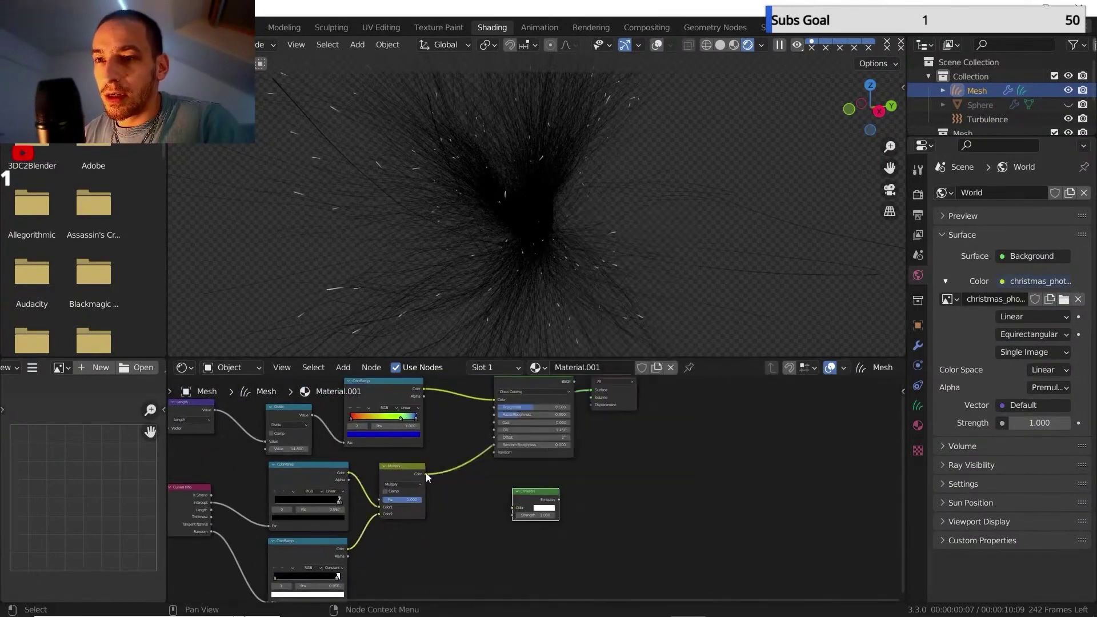
drag(426, 474, 515, 507)
Change the white stop of the Intercept-driven ColorRamp to bright cyan.
middle_drag(484, 486, 468, 485)
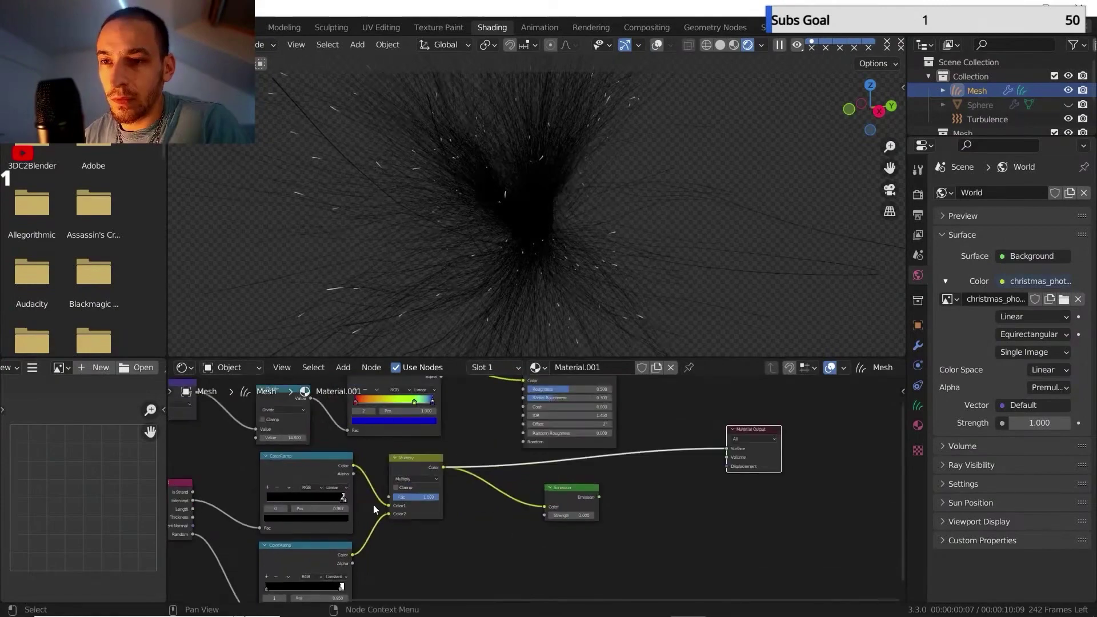
scroll(372, 505, up, 2)
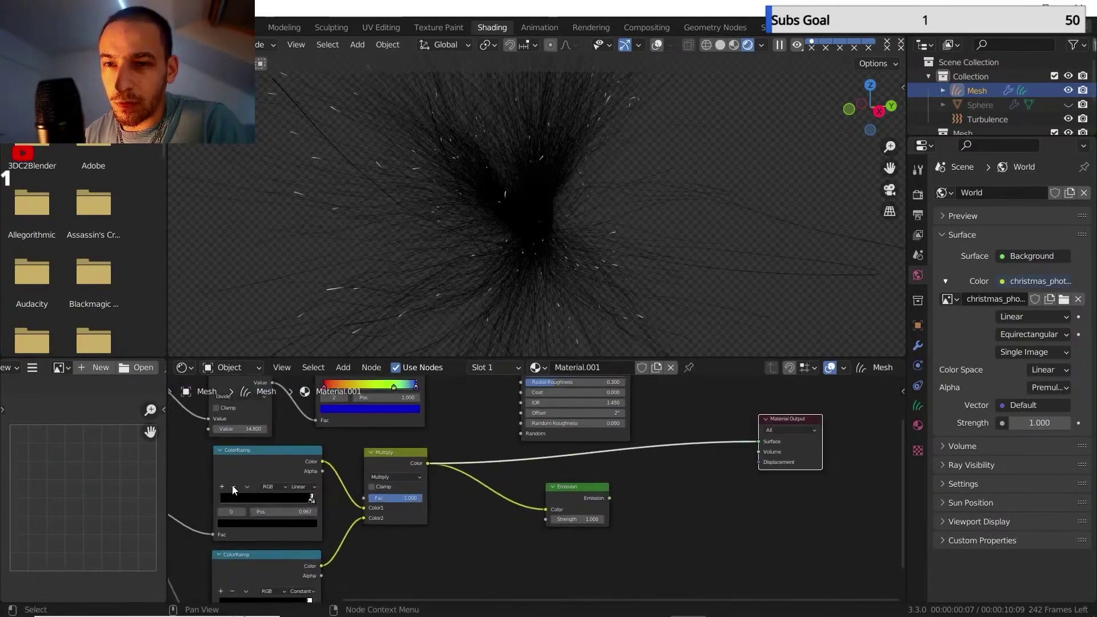
click(244, 522)
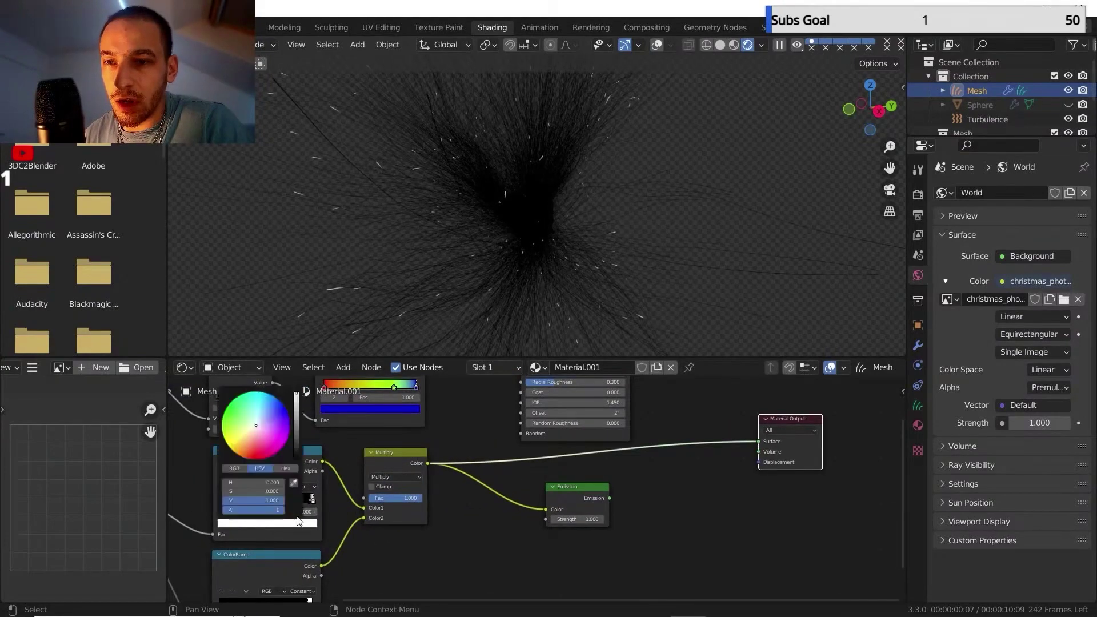
click(281, 401)
drag(281, 401, 264, 392)
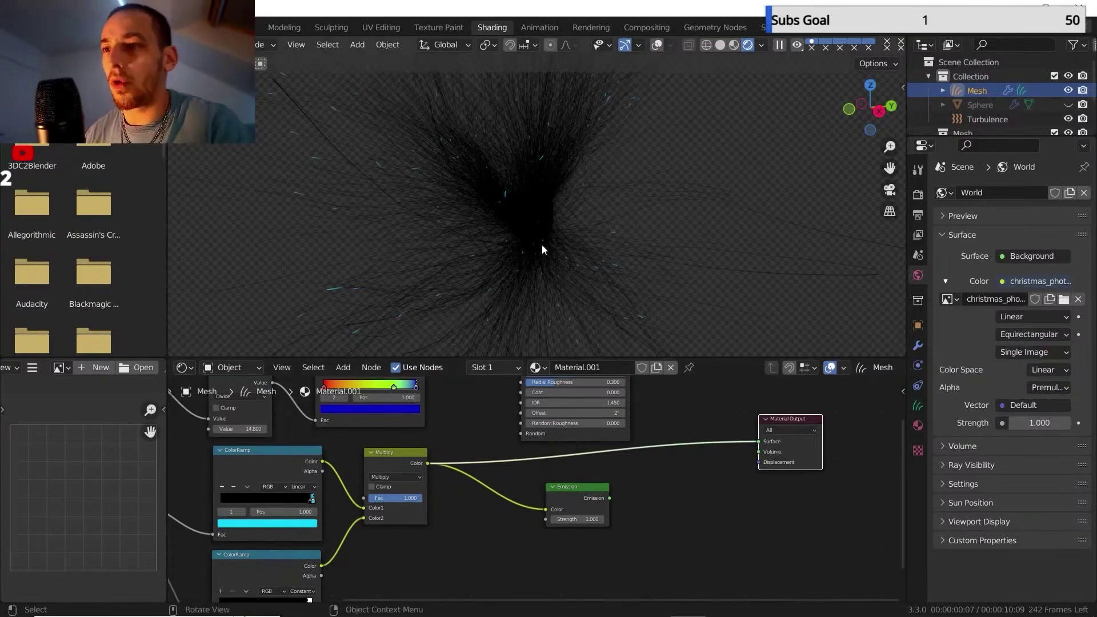
Change the Intercept-driven ColorRamp's cyan stop to hot pink and preview the Emission shader on the hair with its strength at 14.6.
click(240, 520)
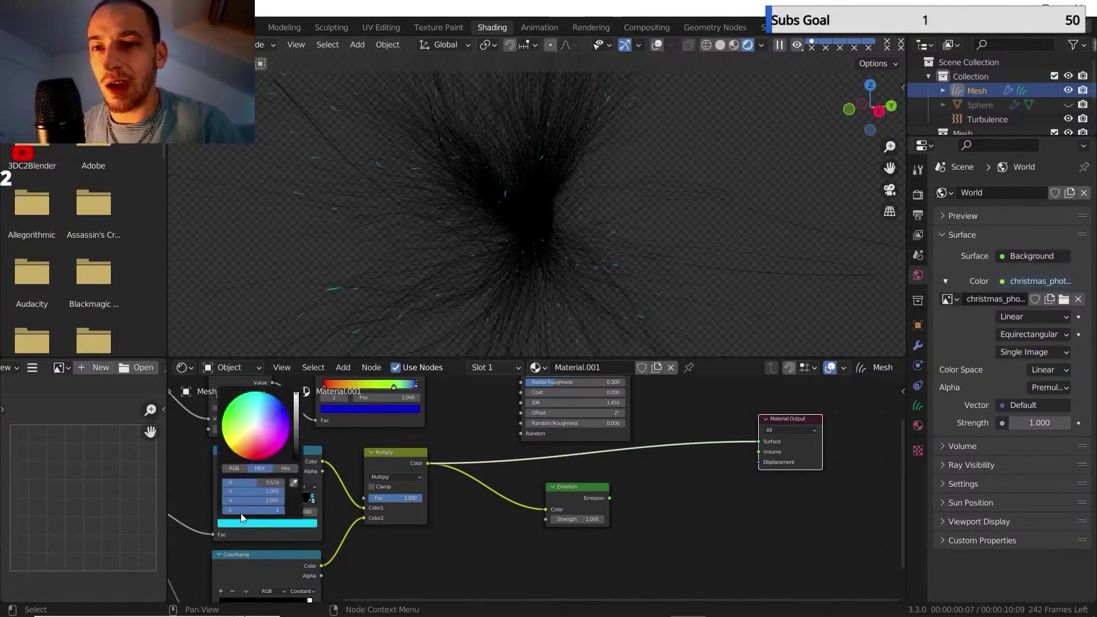
drag(265, 453, 274, 455)
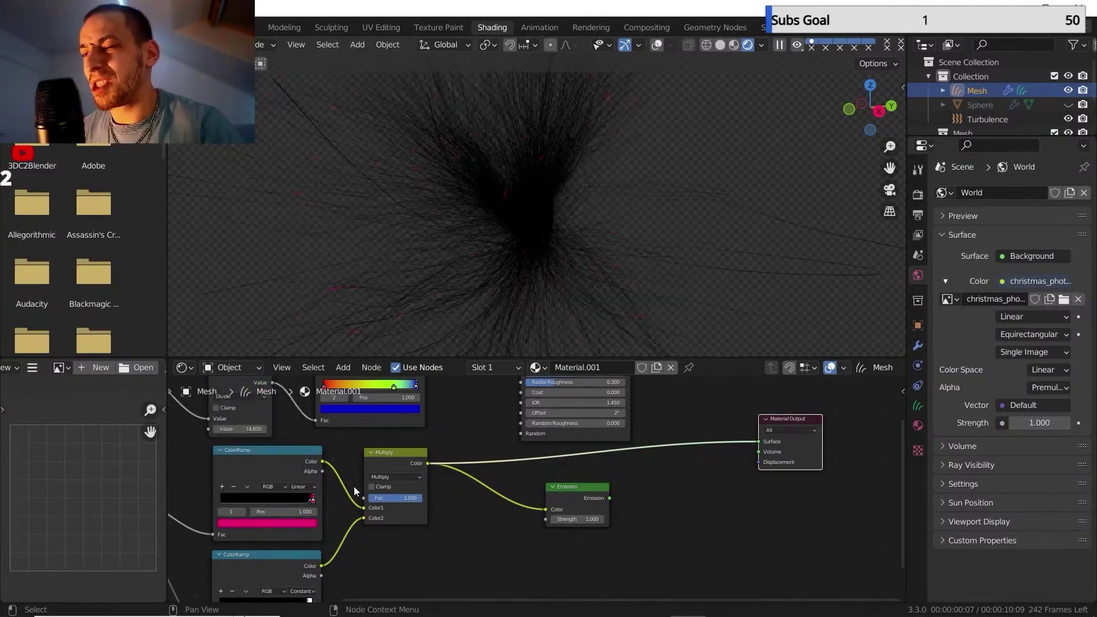
ctrl+shift+click(564, 492)
scroll(617, 469, down, 2)
middle_drag(617, 468, 500, 495)
drag(467, 542, 472, 540)
Combine the Principled Hair BSDF and Emission outputs in an Add Shader node feeding the Material Output's Surface.
middle_drag(547, 500, 515, 506)
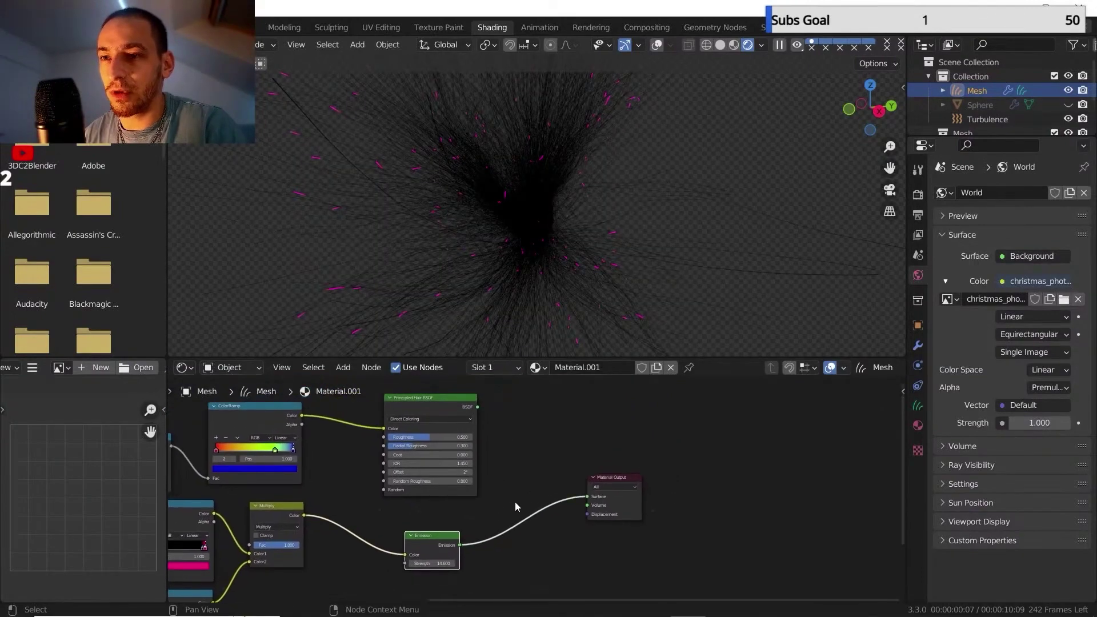
key(shift+a)
mouse_move(524, 449)
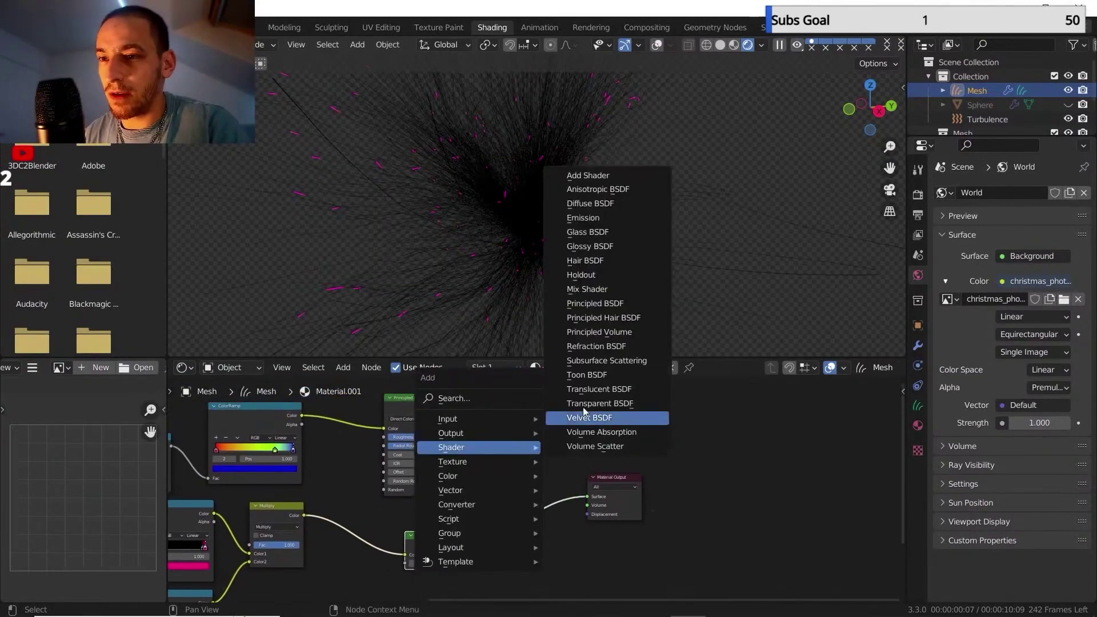
click(589, 175)
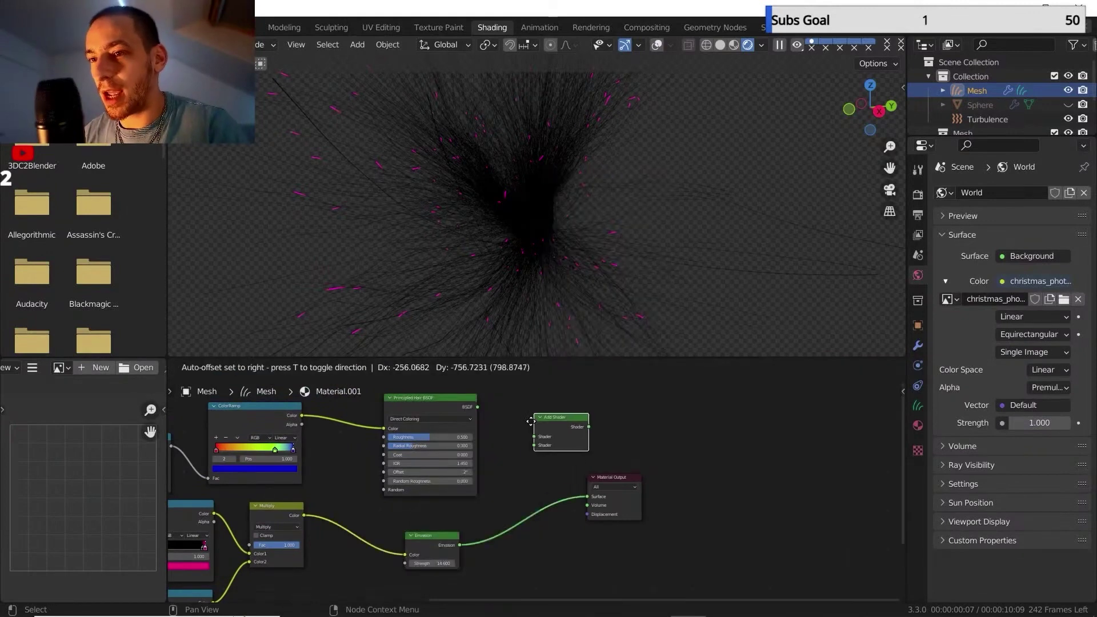
click(542, 437)
drag(477, 407, 519, 452)
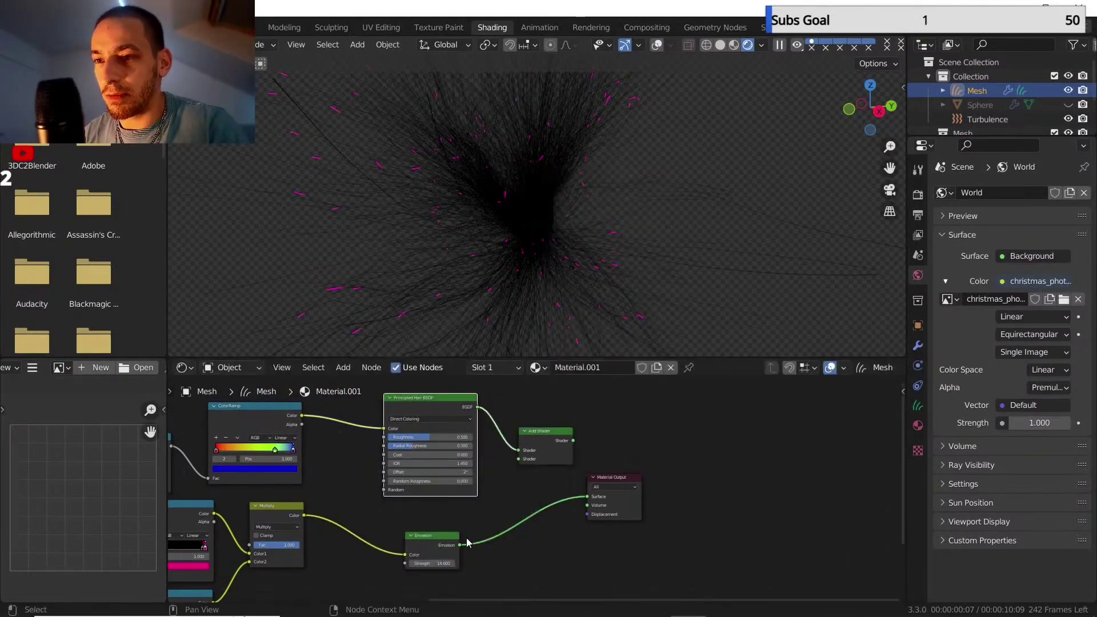
drag(460, 545, 587, 496)
Change the green stop at 0.76 on the hair's base ColorRamp to blue and check the strands.
scroll(527, 232, up, 2)
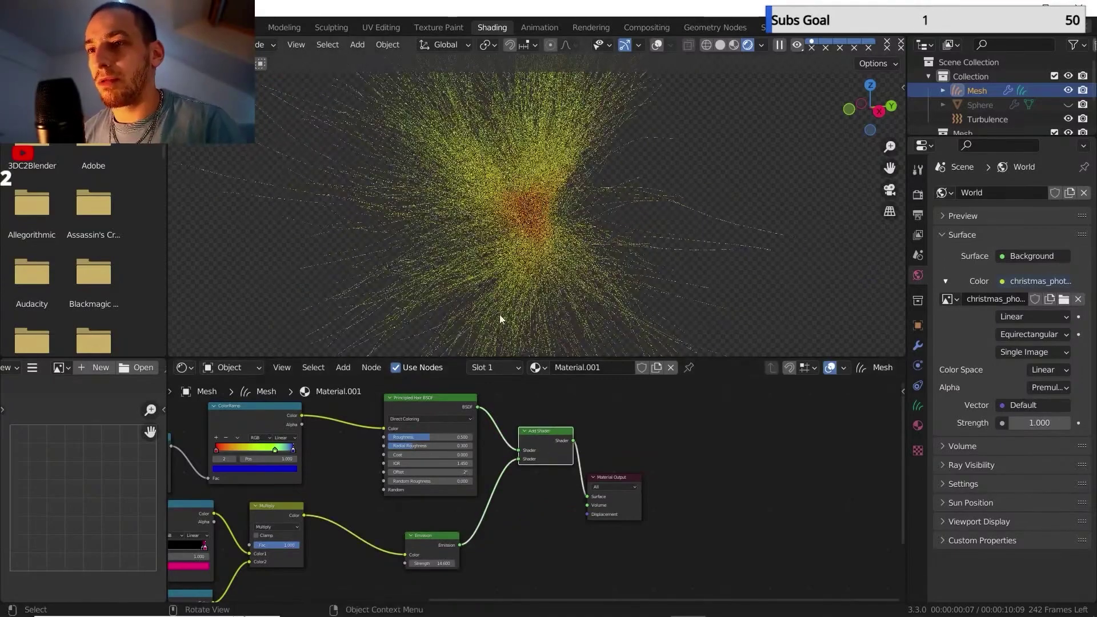
click(377, 474)
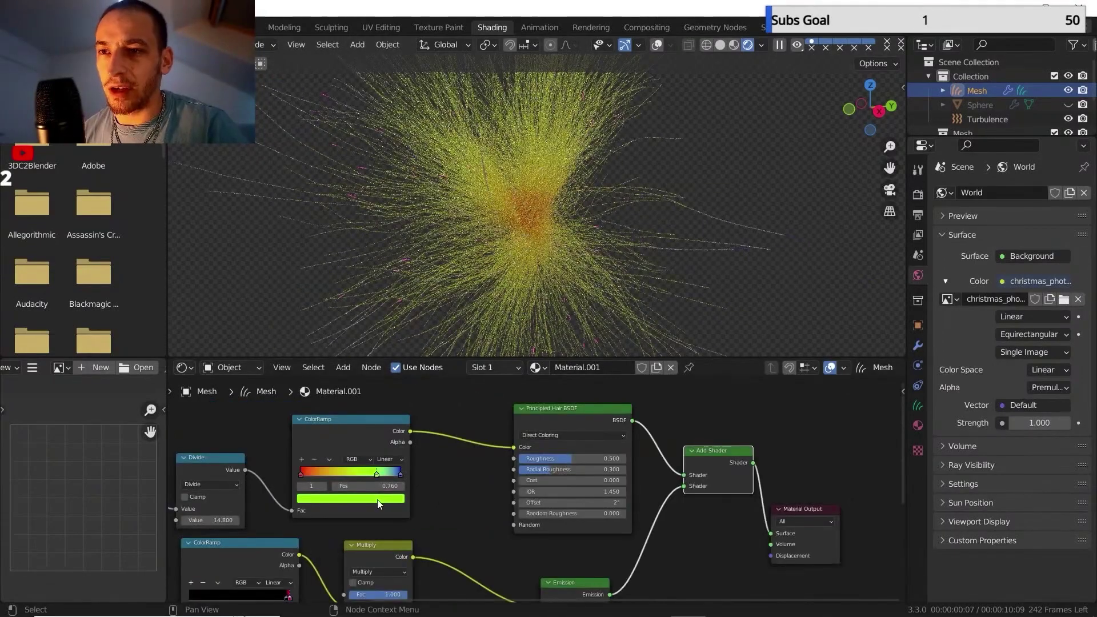
click(377, 500)
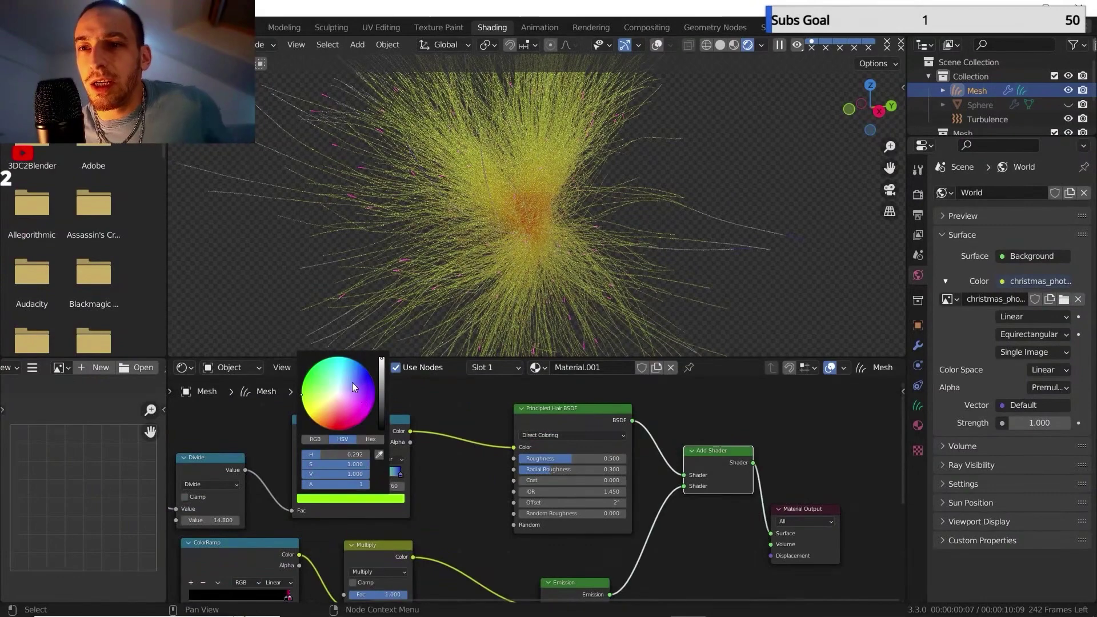
drag(352, 383, 366, 369)
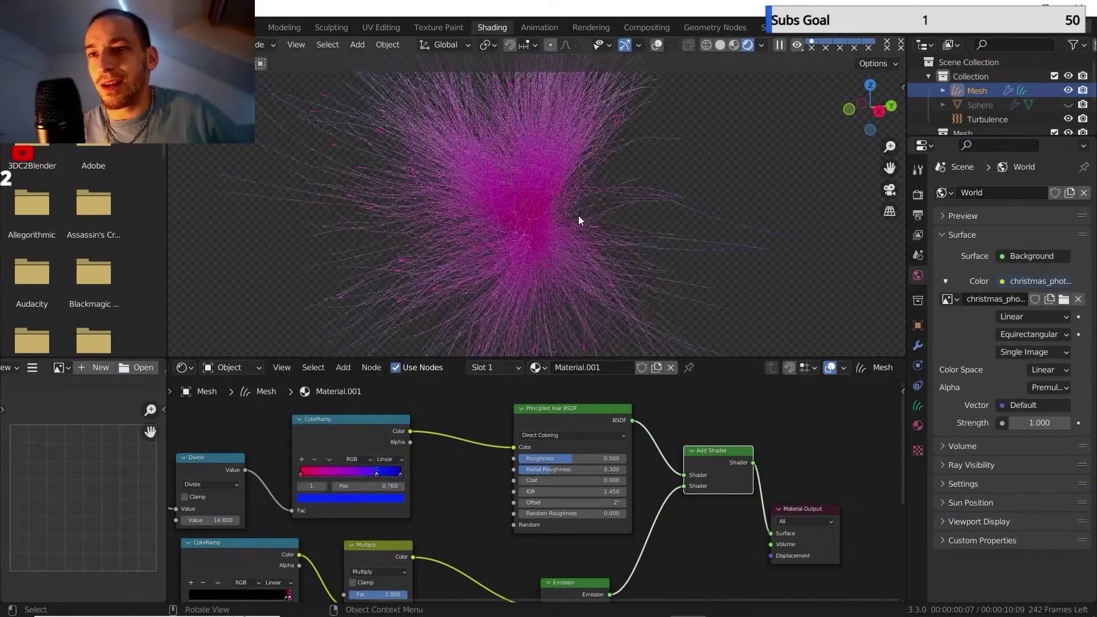
middle_drag(579, 215, 559, 208)
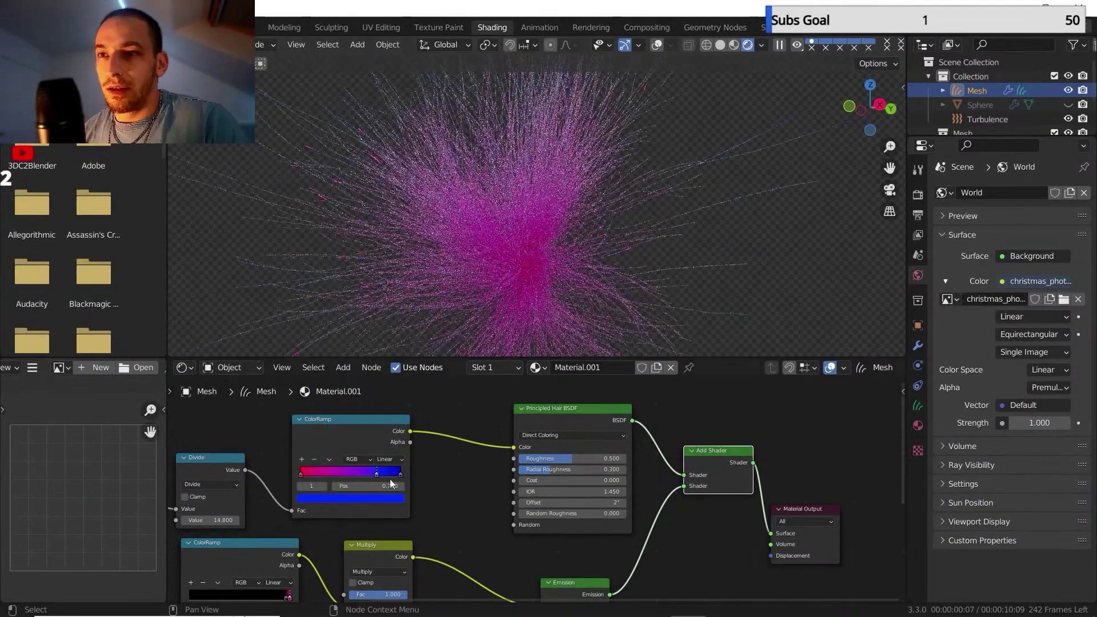
In the World shader, duplicate the Background node below the original and make the copy's color black.
click(243, 367)
click(238, 402)
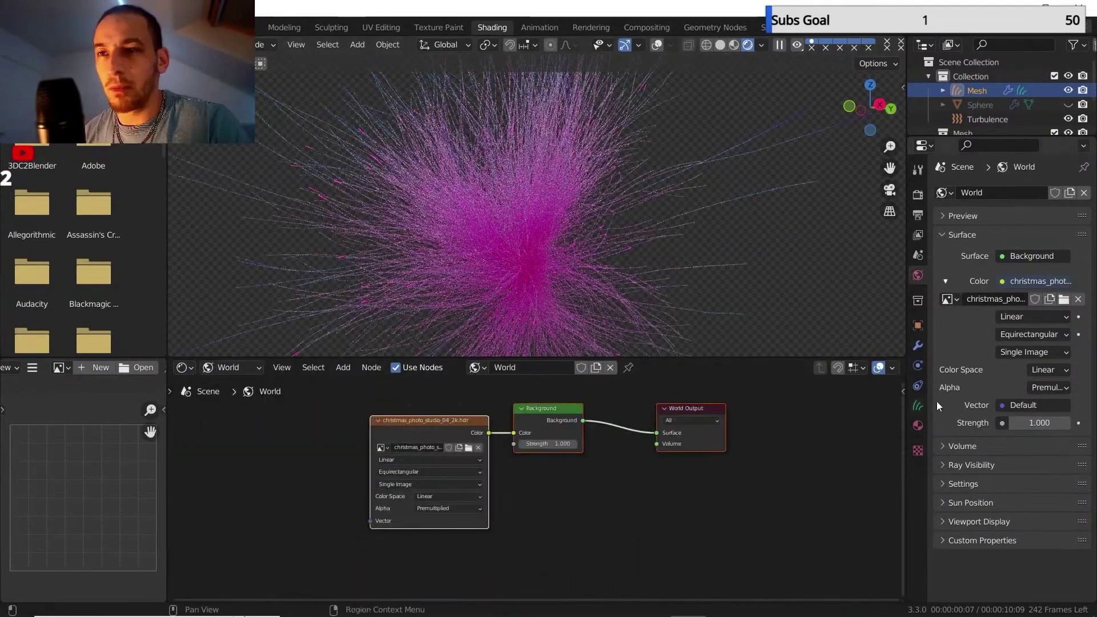
scroll(512, 444, down, 1)
middle_drag(524, 489, 479, 506)
scroll(504, 488, down, 1)
click(498, 399)
key(shift+d)
click(513, 468)
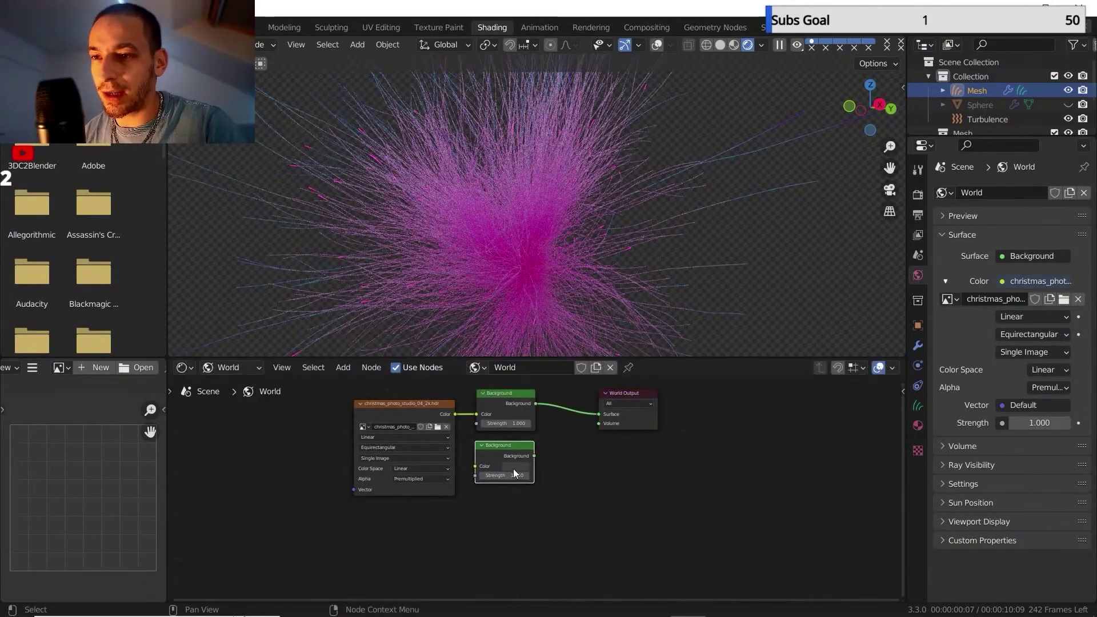
click(513, 467)
drag(568, 399, 567, 447)
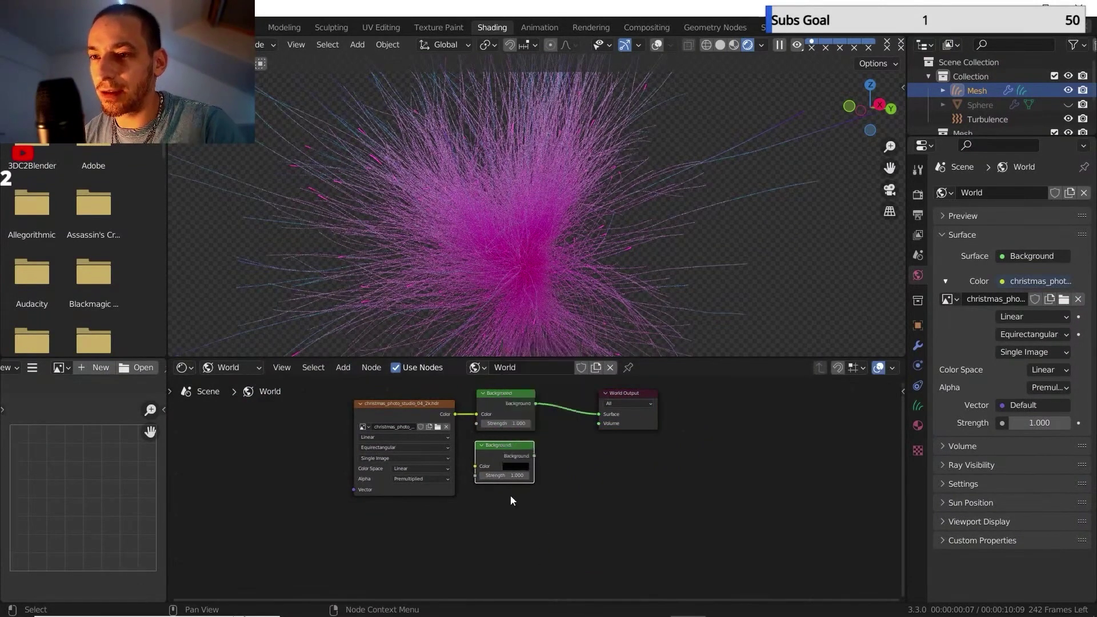
Blend the two Background nodes in a Mix Shader and move the World Output farther away from it.
middle_drag(512, 501, 462, 505)
ctrl+shift+right_drag(474, 458, 473, 409)
drag(586, 403, 746, 438)
middle_drag(516, 412, 525, 494)
Add a Light Path node and connect its Is Camera Ray output to the Mix Shader's Fac input.
key(shift+a)
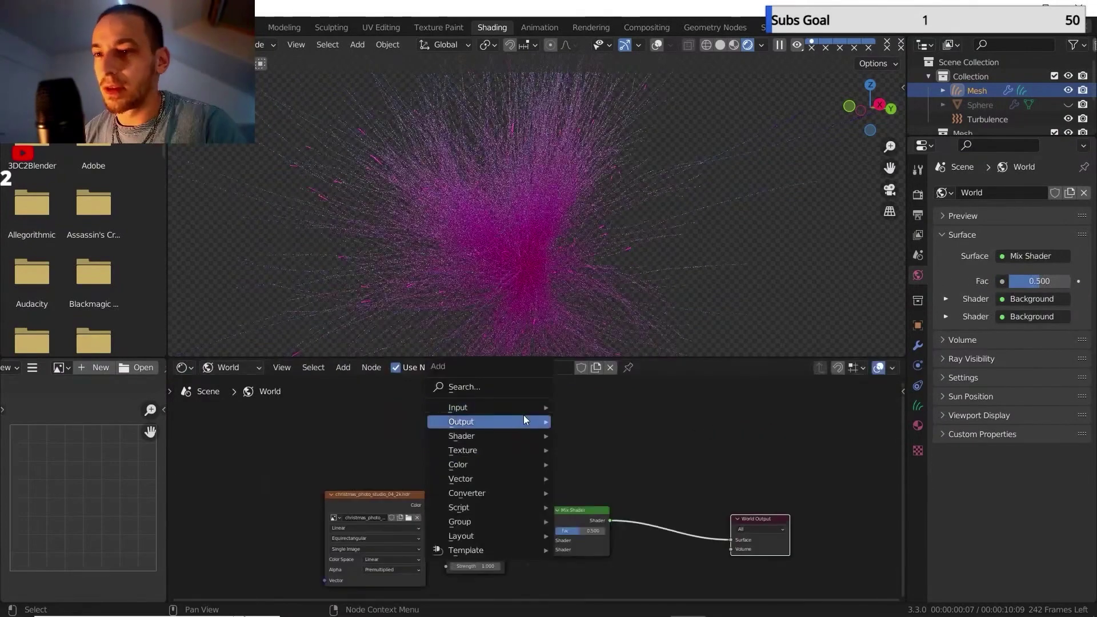
mouse_move(503, 408)
click(625, 281)
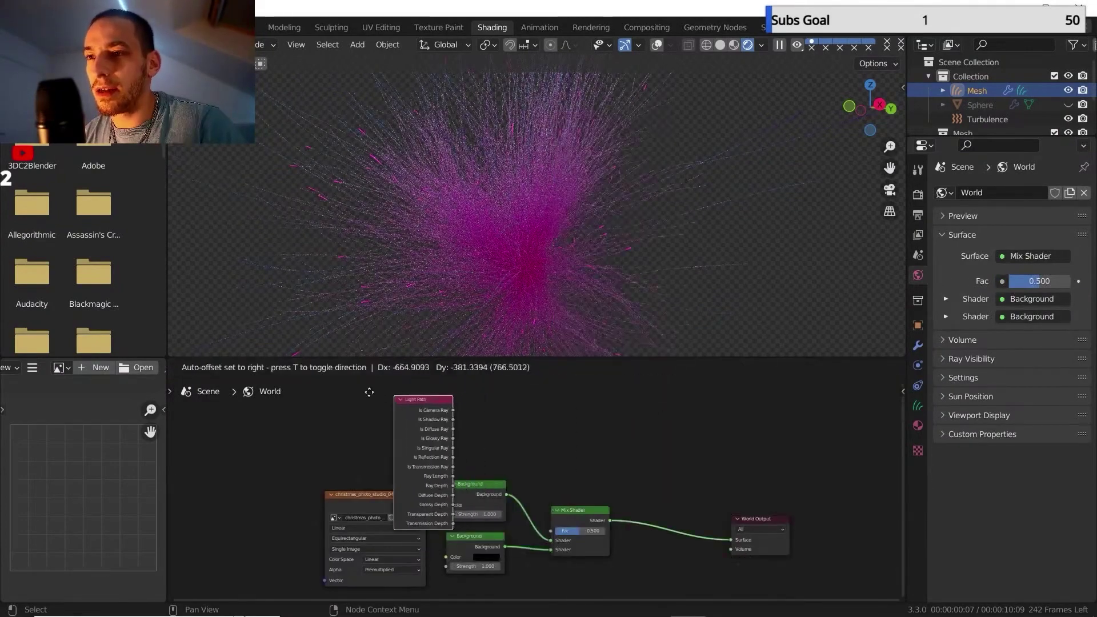
click(216, 418)
drag(300, 436, 552, 531)
Turn off the Transparent option in the Cycles Film render settings.
click(916, 196)
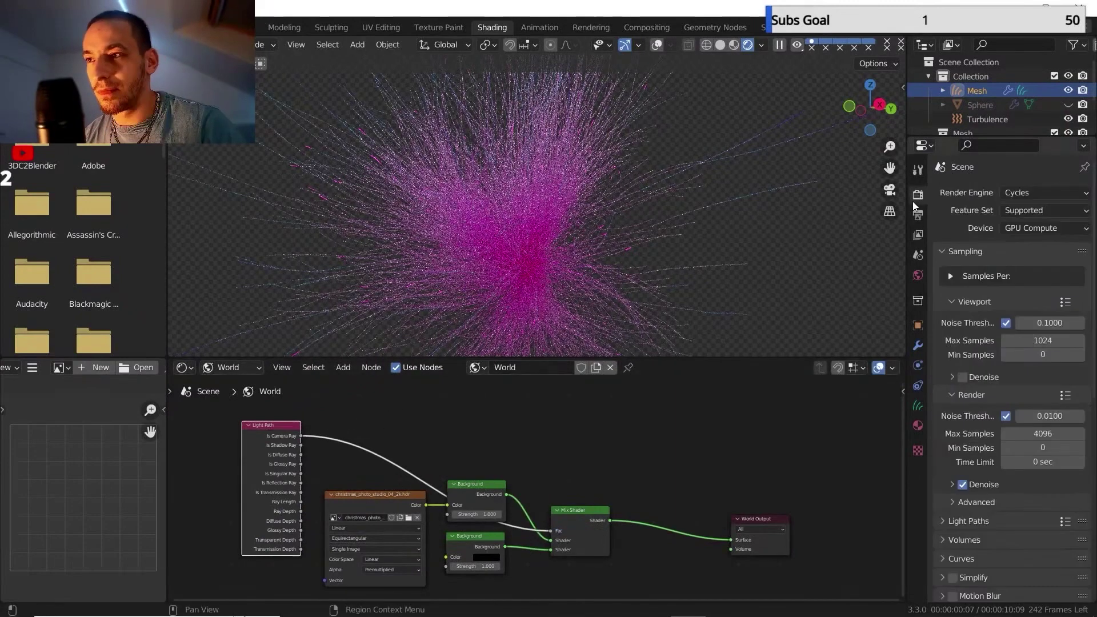
scroll(952, 445, down, 10)
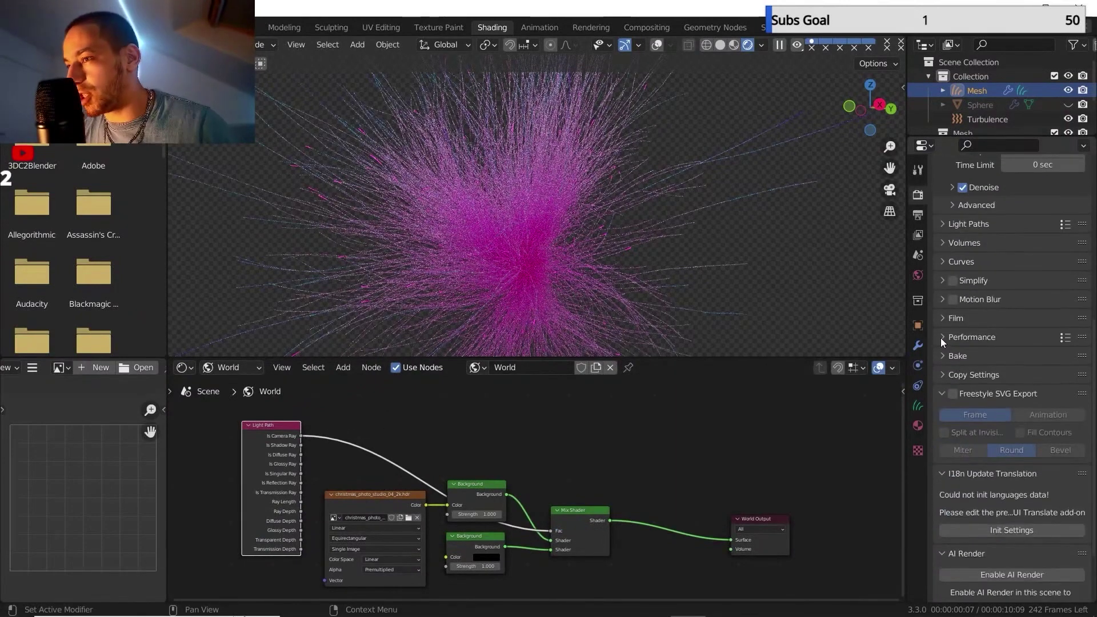
click(954, 318)
click(962, 422)
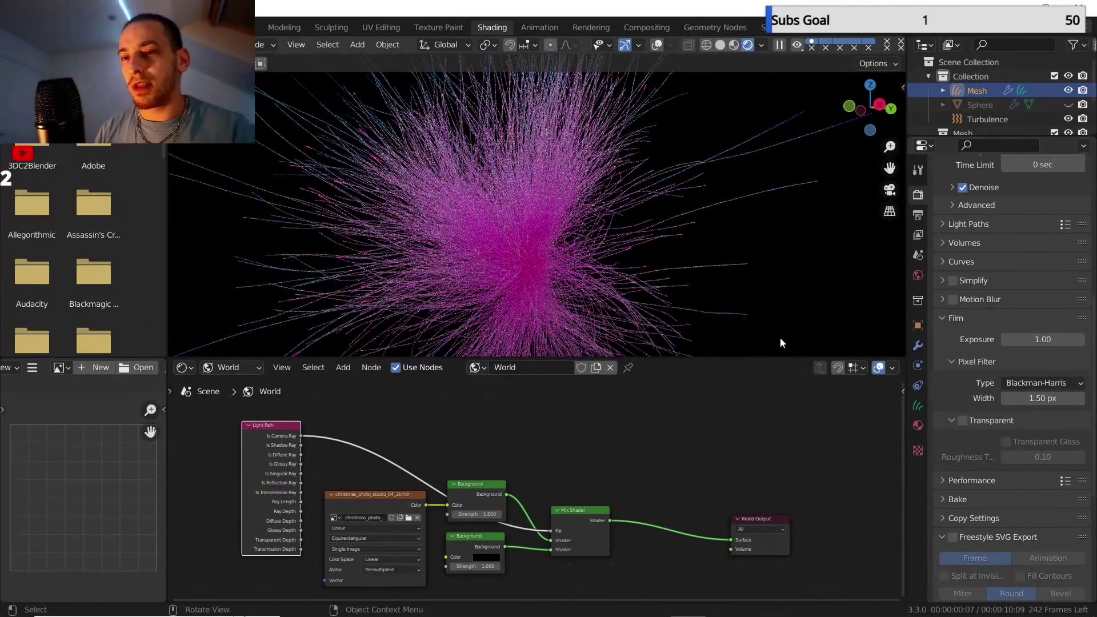
Spread the two Background nodes and the environment texture node lower in the World node graph.
scroll(531, 425, down, 2)
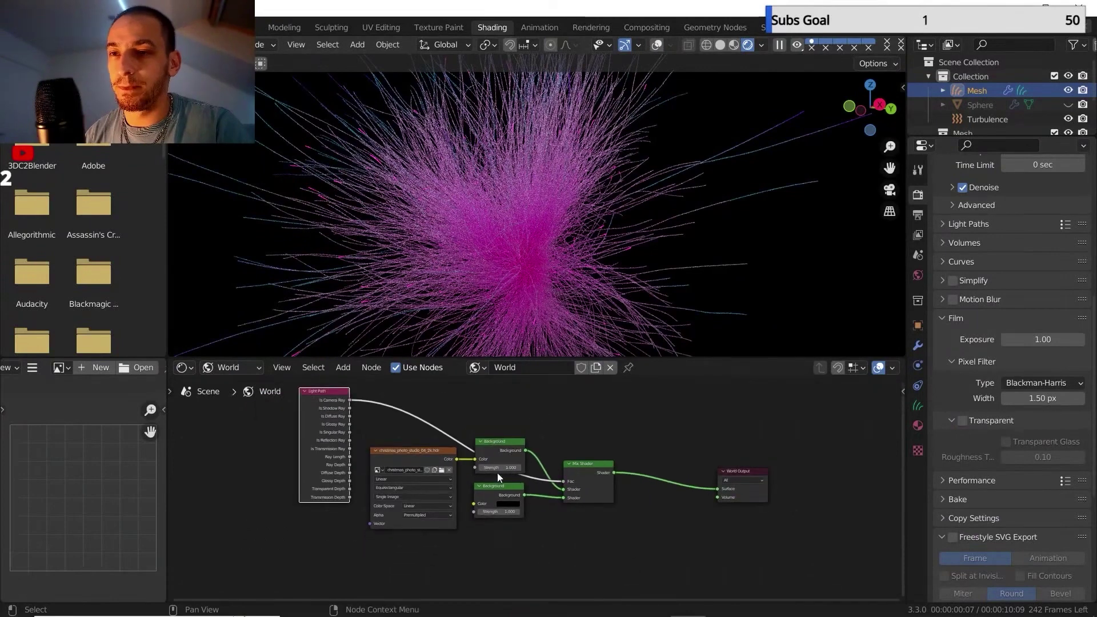
drag(493, 494, 496, 569)
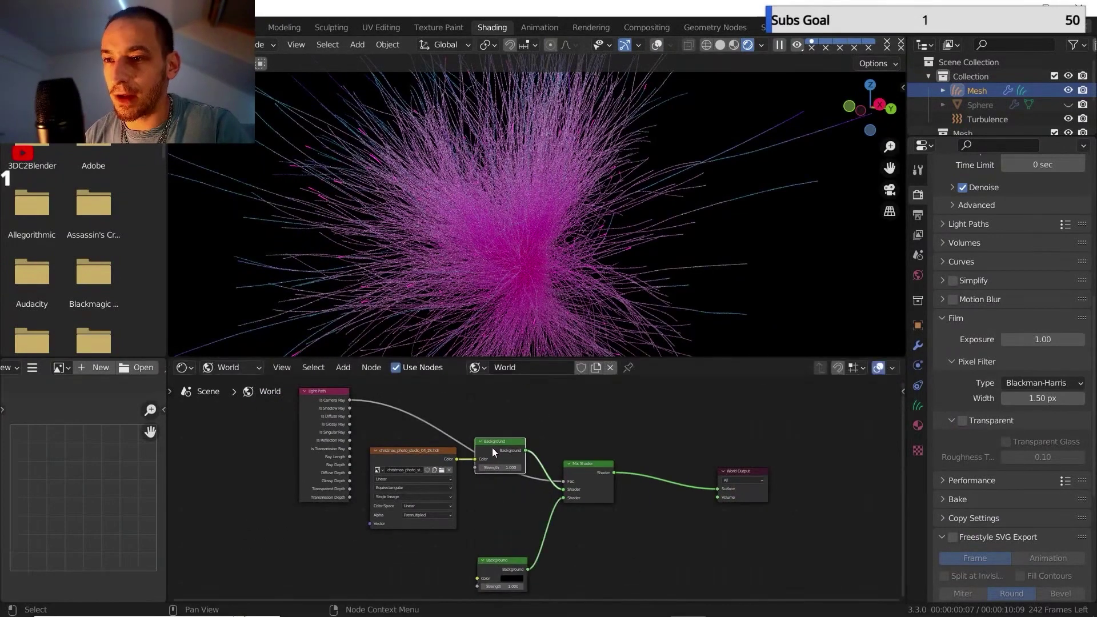
drag(492, 448, 486, 503)
drag(411, 450, 363, 524)
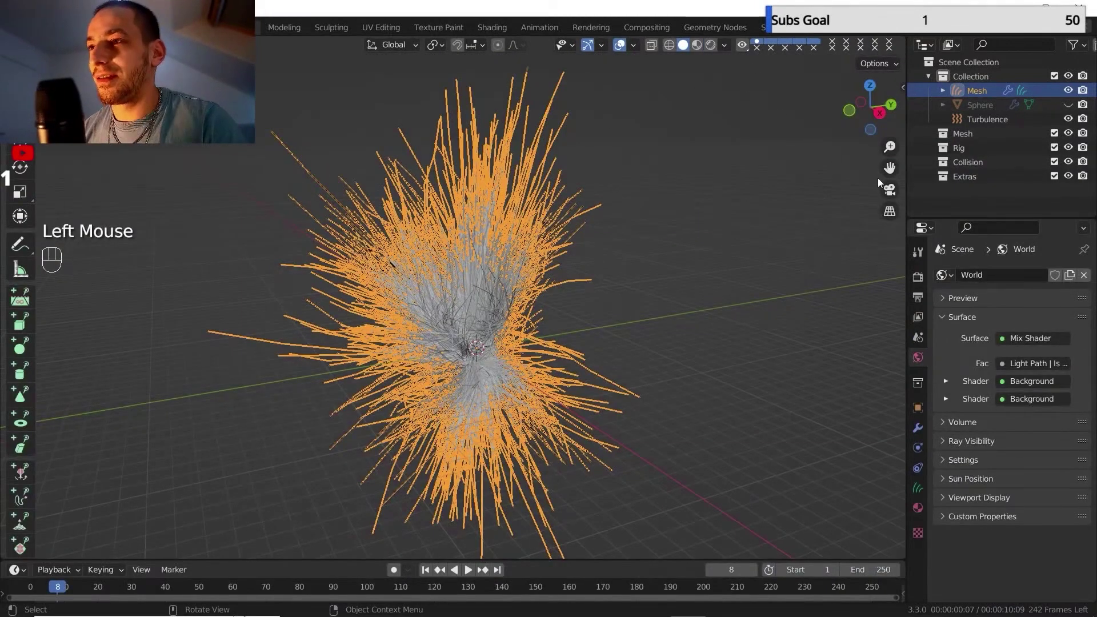
Hide the overlays in the full-size layout view and display the hair with Rendered shading.
click(696, 45)
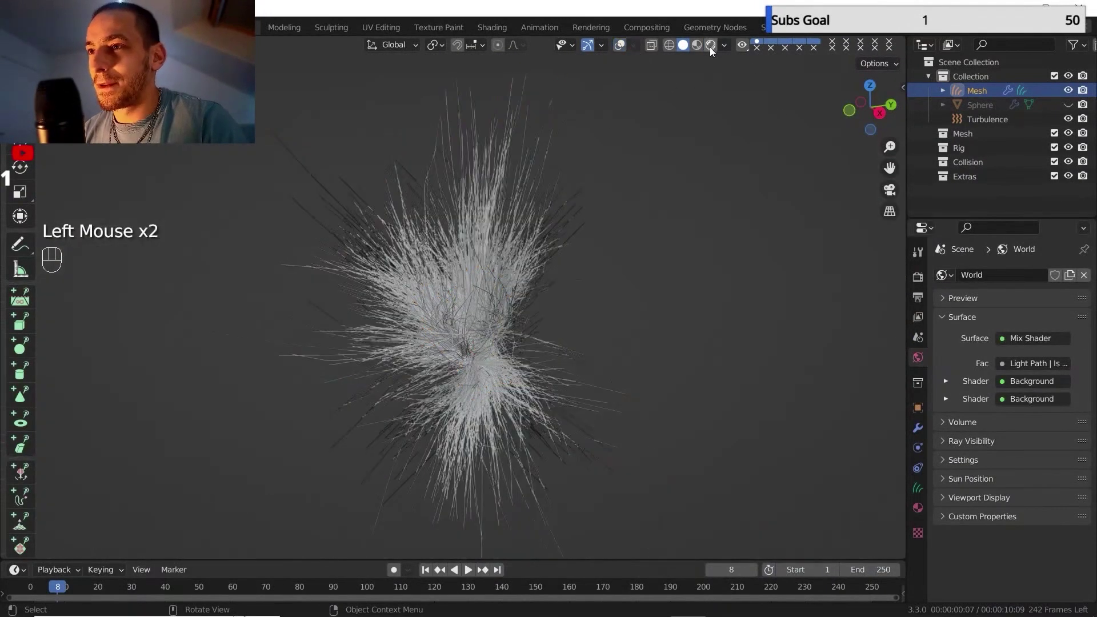
click(711, 45)
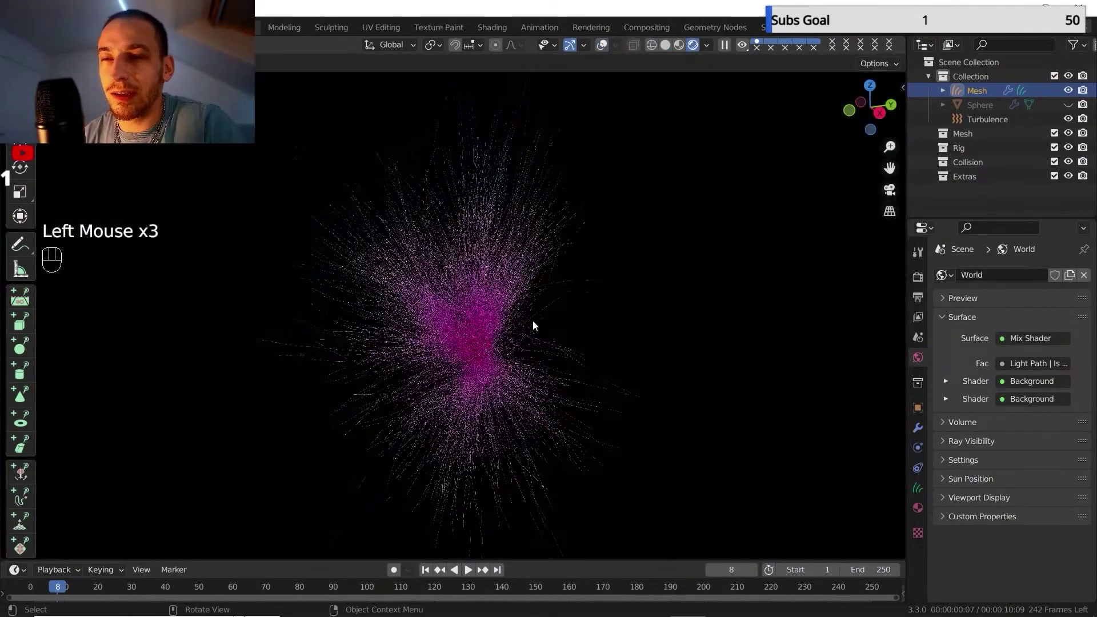
scroll(527, 328, up, 1)
shift+middle_drag(527, 328, 540, 334)
scroll(540, 334, up, 1)
Set the hair material's Emission strength to 40 and inspect the glowing tips.
click(917, 507)
click(946, 441)
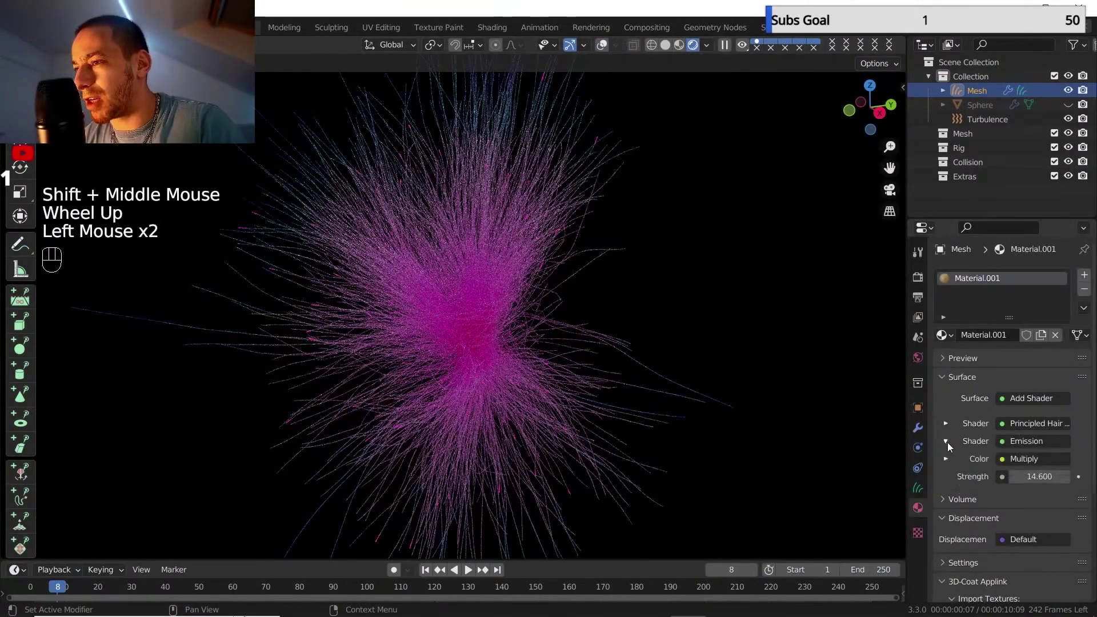
scroll(994, 452, down, 2)
click(1034, 409)
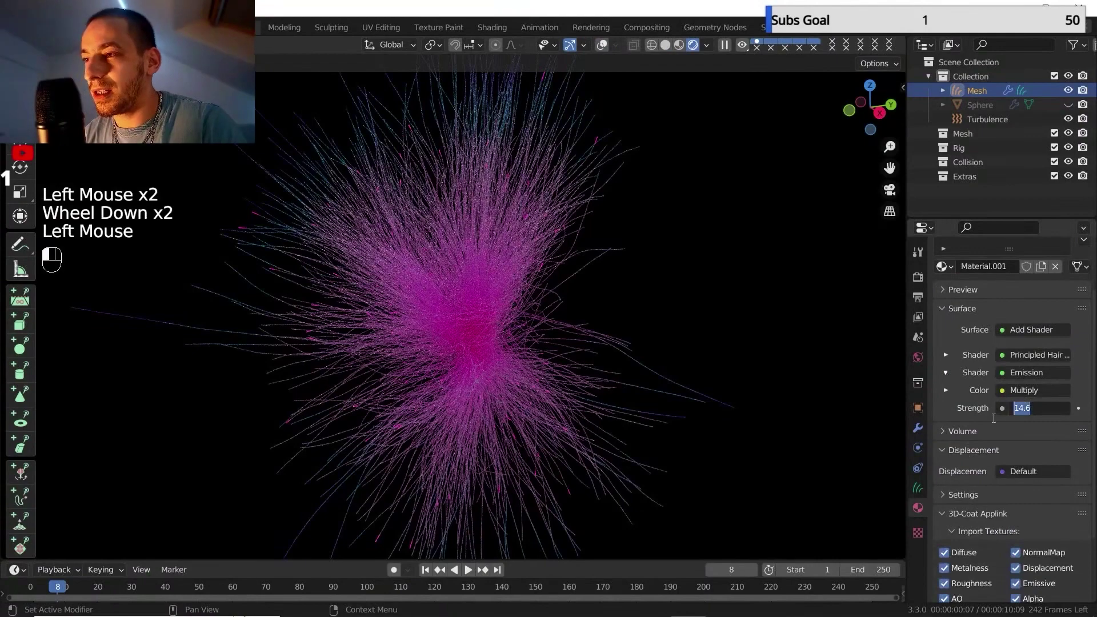
key(shift)
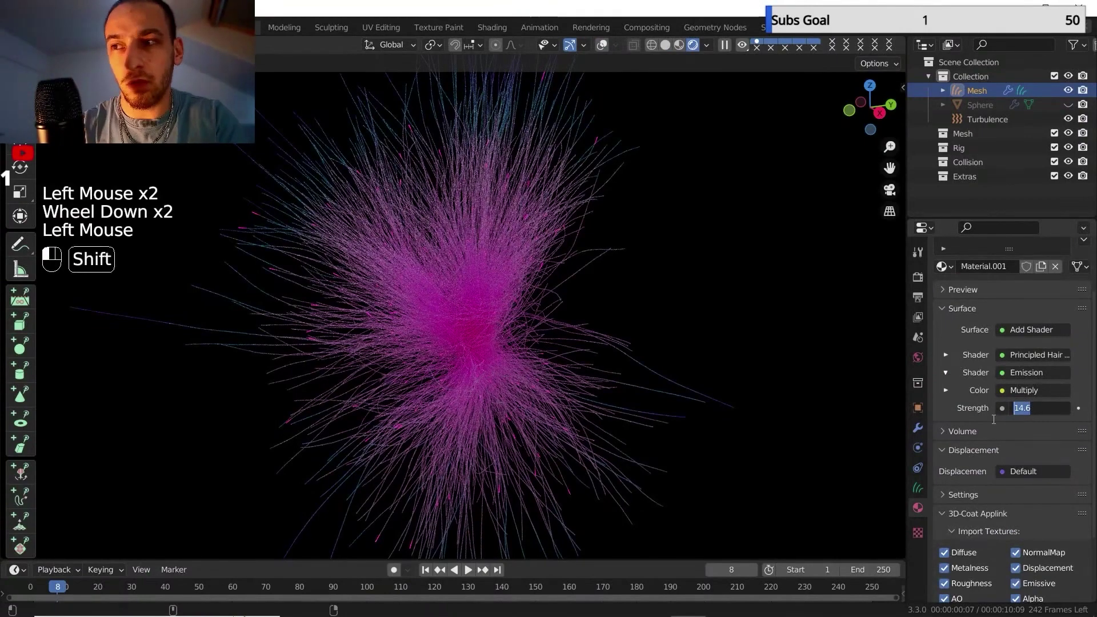
text(40)
key(Return)
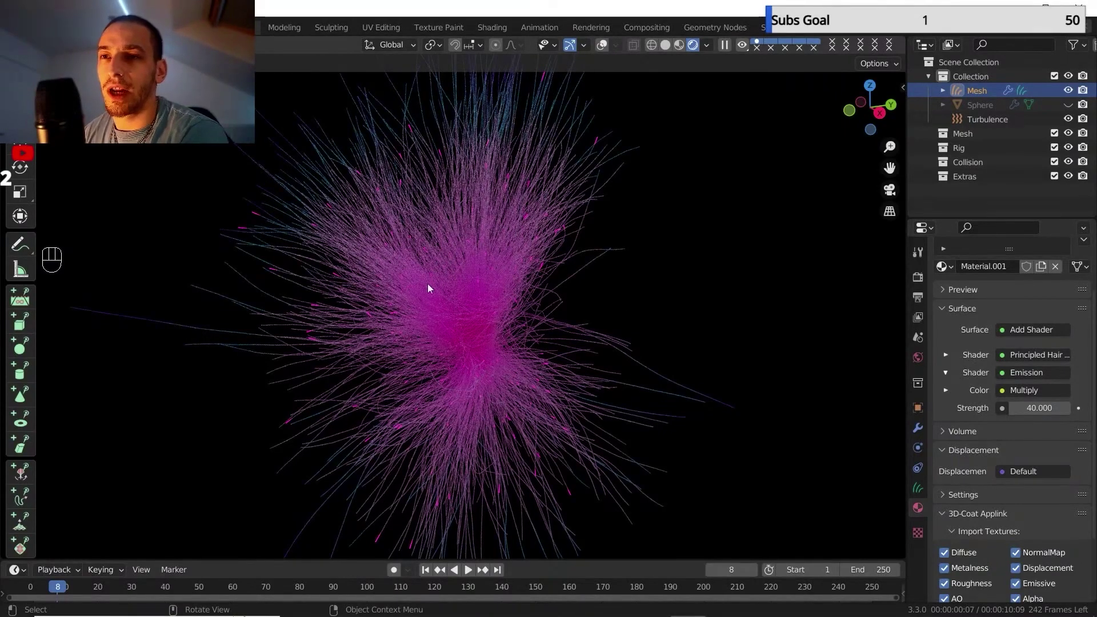
middle_drag(460, 378, 461, 370)
middle_drag(461, 371, 460, 363)
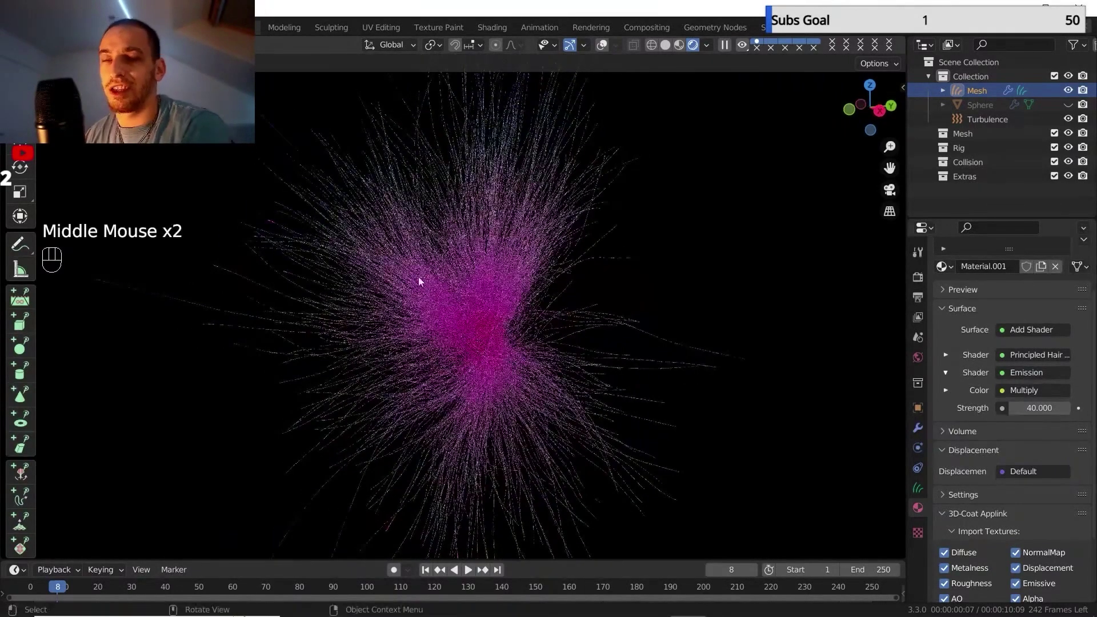
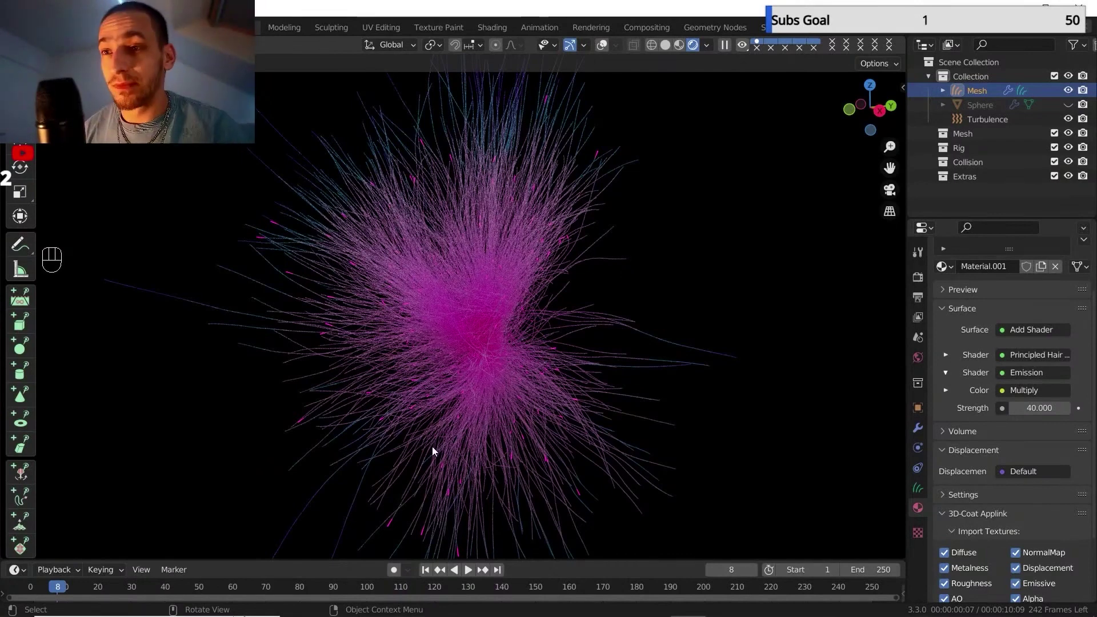
Return the viewport to Solid shading and save the file trace yt.blend.
scroll(480, 314, down, 1)
scroll(480, 314, up, 2)
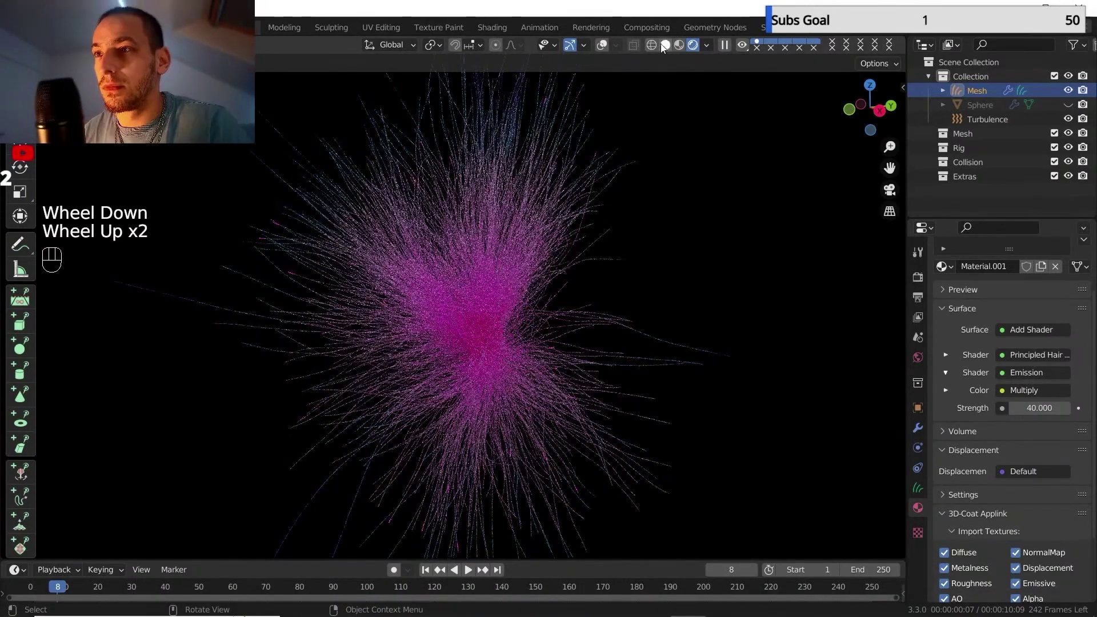
click(665, 45)
click(32, 9)
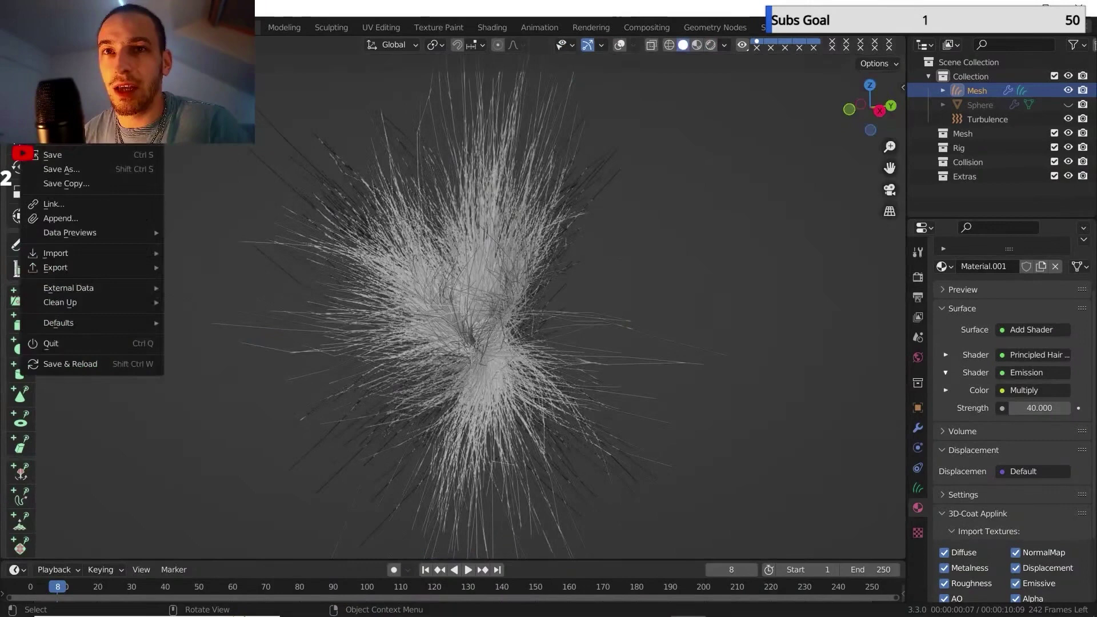
click(50, 154)
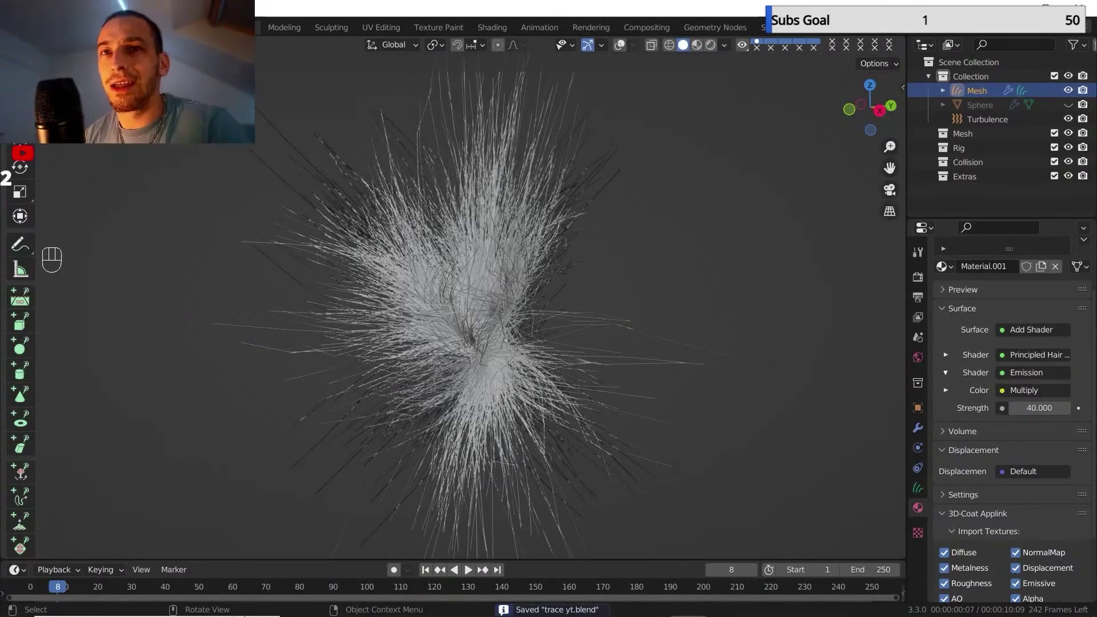
Start a new file with the default cube, camera and light.
click(31, 27)
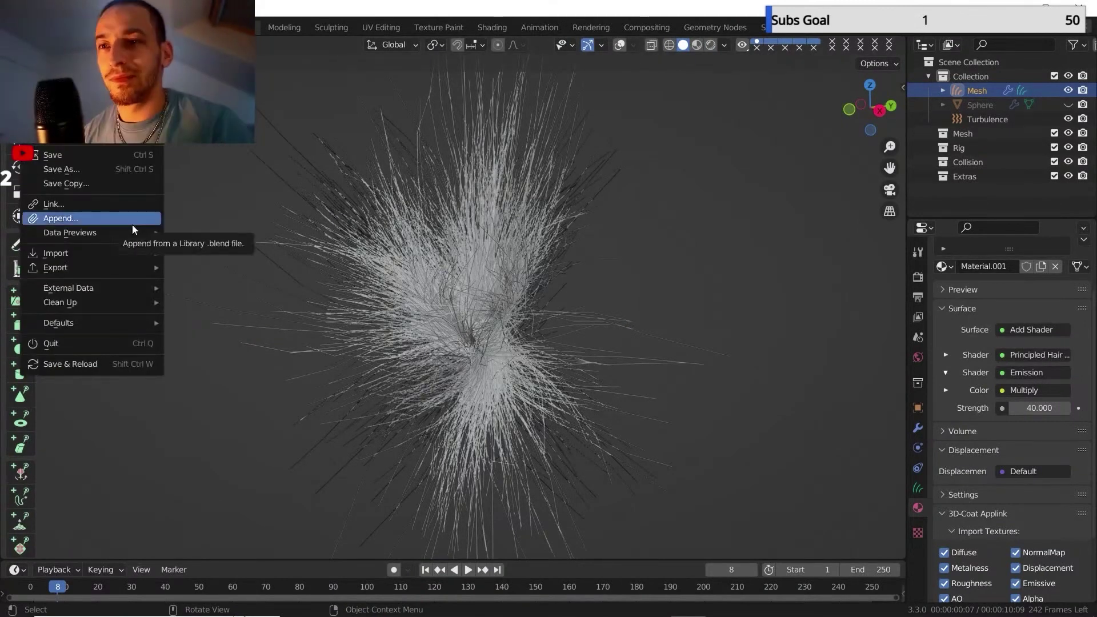
mouse_move(134, 230)
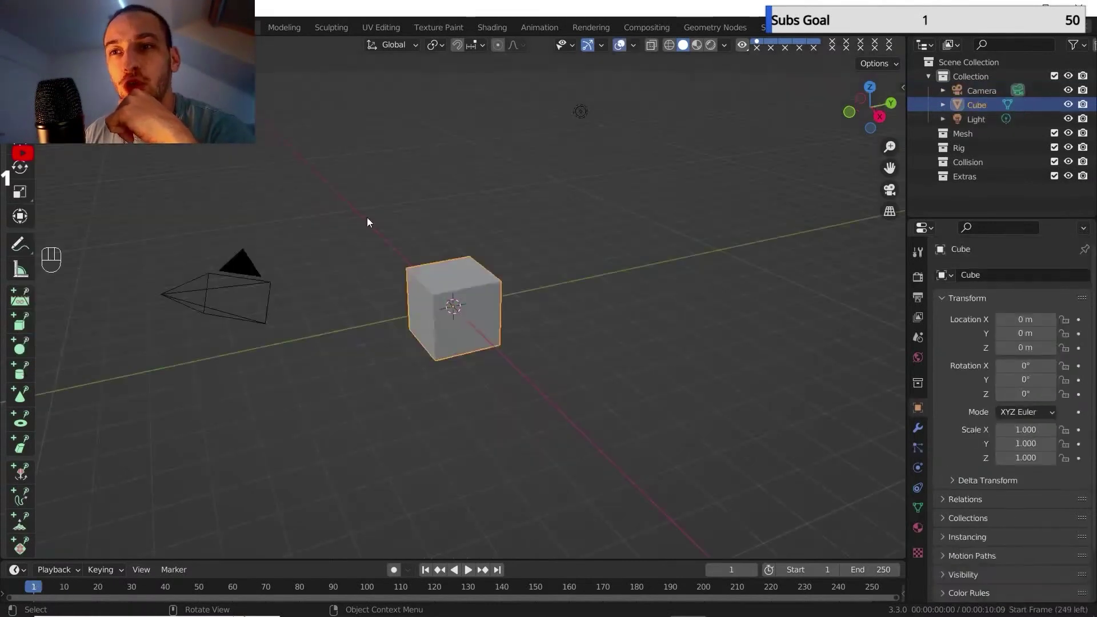
Delete the default cube, camera and light, and add a UV sphere at the origin.
scroll(367, 222, down, 2)
drag(367, 223, 484, 293)
key(Delete)
scroll(490, 307, up, 2)
shift+middle_drag(489, 307, 489, 337)
key(shift+a)
click(512, 347)
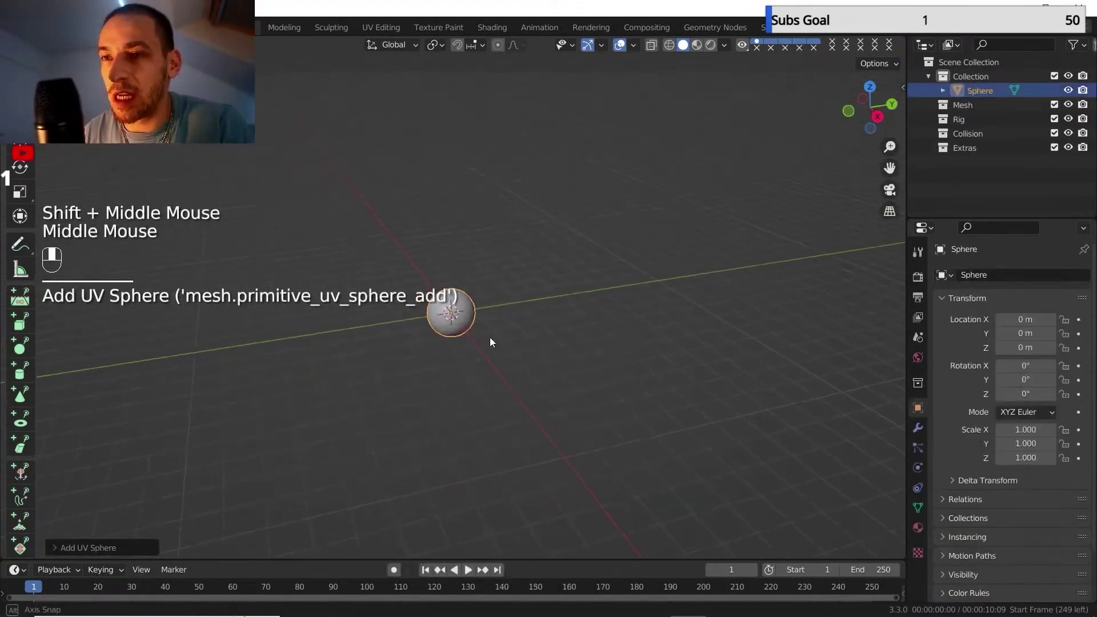
scroll(480, 329, up, 1)
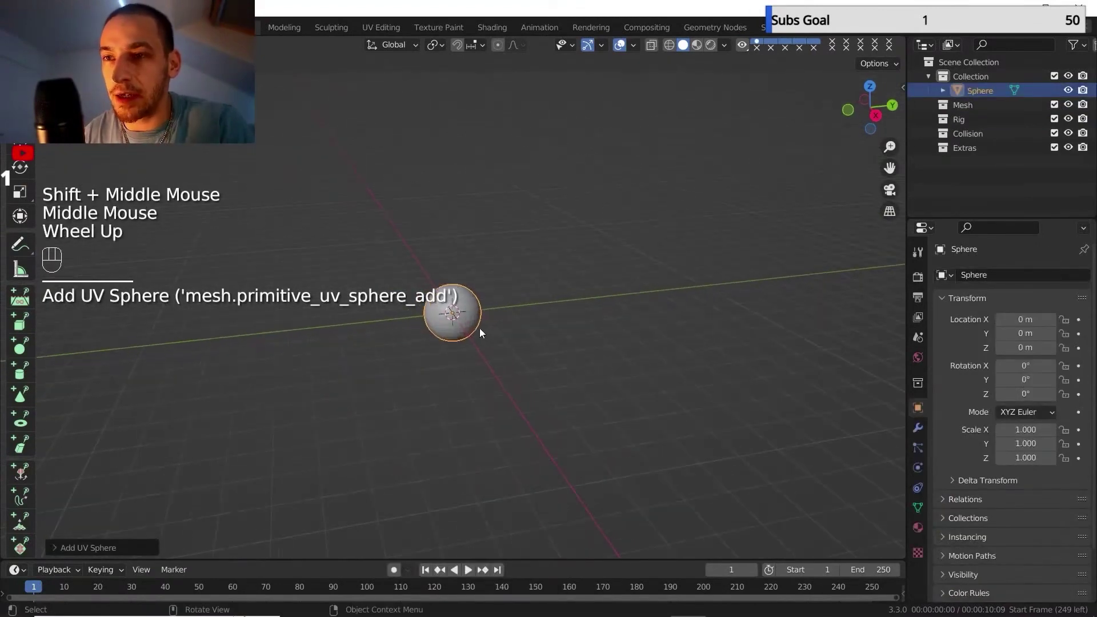
Enable auto keying and record the sphere's position near the origin at frame 1 and up along positive Y at frame 99.
click(399, 567)
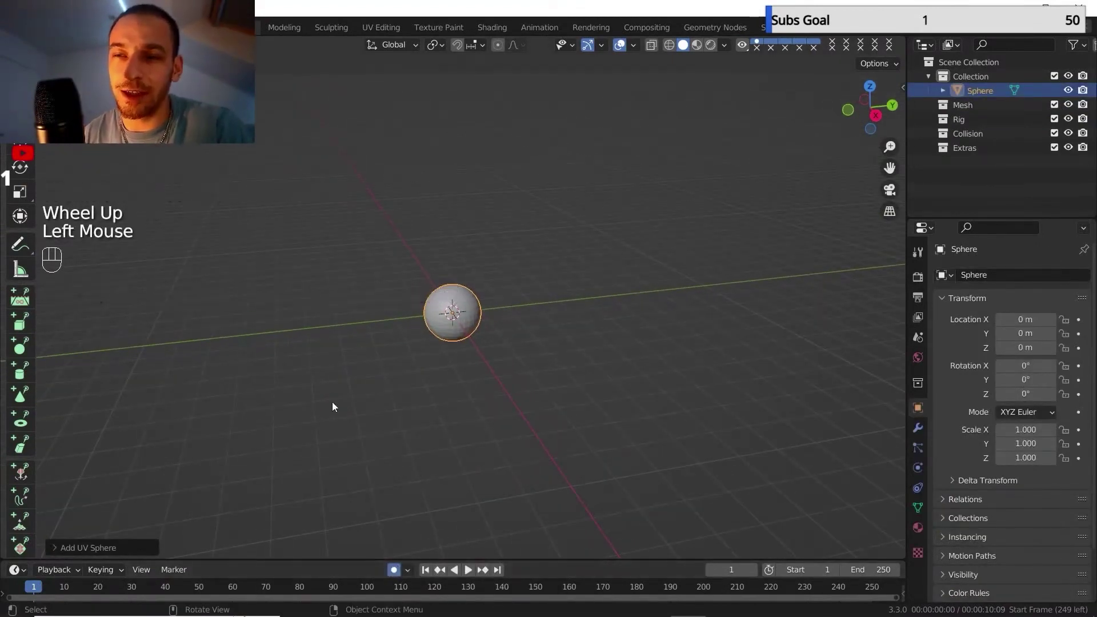
key(g)
click(363, 422)
click(365, 591)
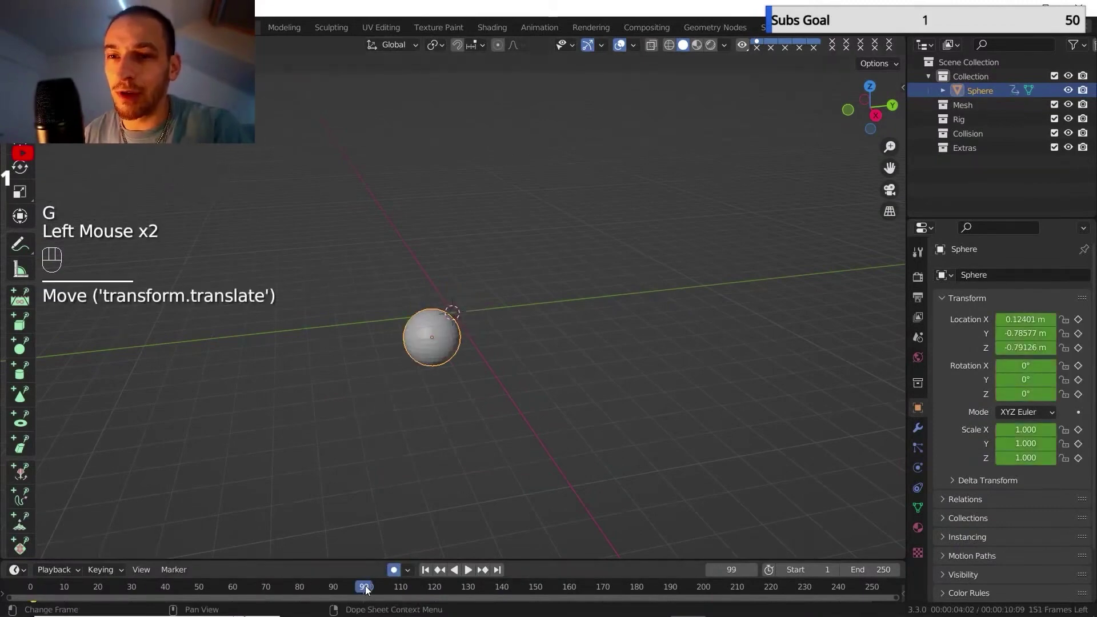
key(g)
click(689, 188)
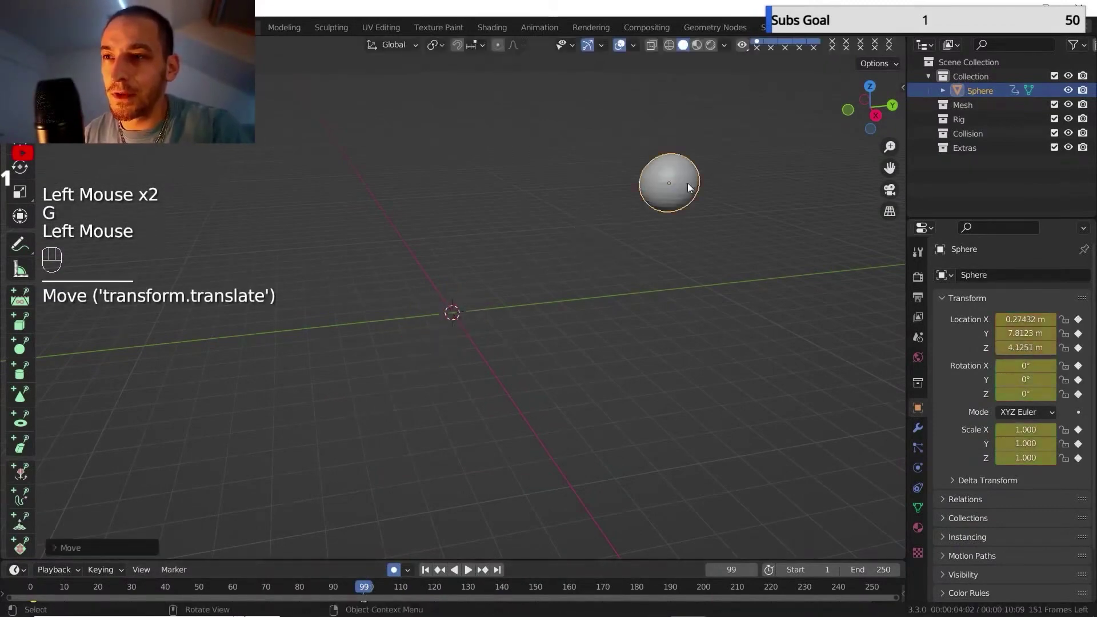
Record new sphere positions at frames 174 and 200, return to frame 1, and turn off auto keying.
key(g)
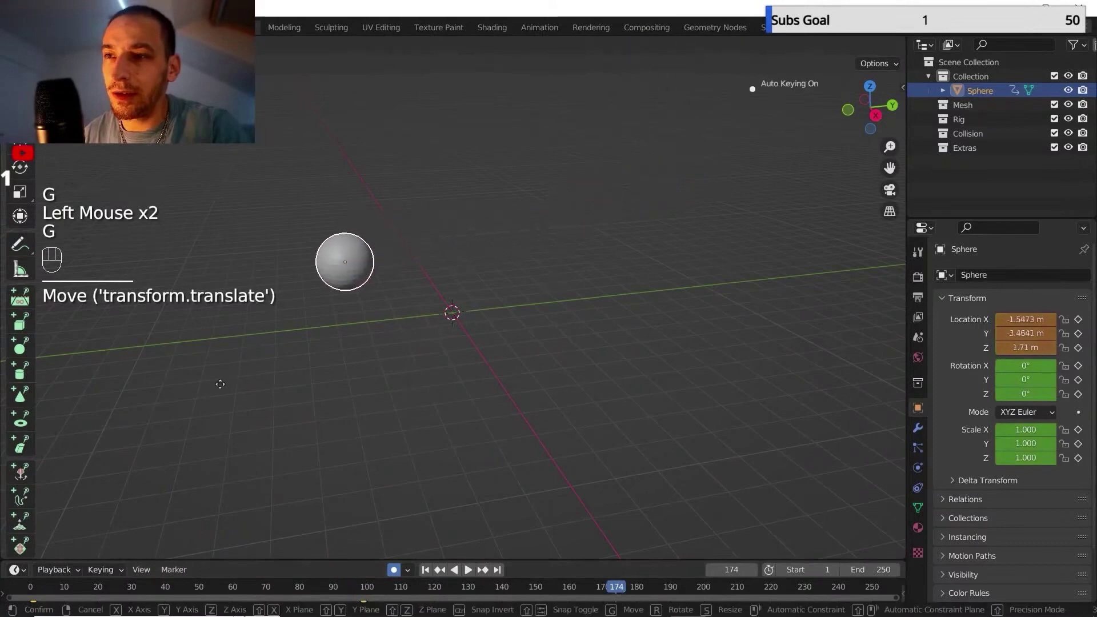
click(221, 403)
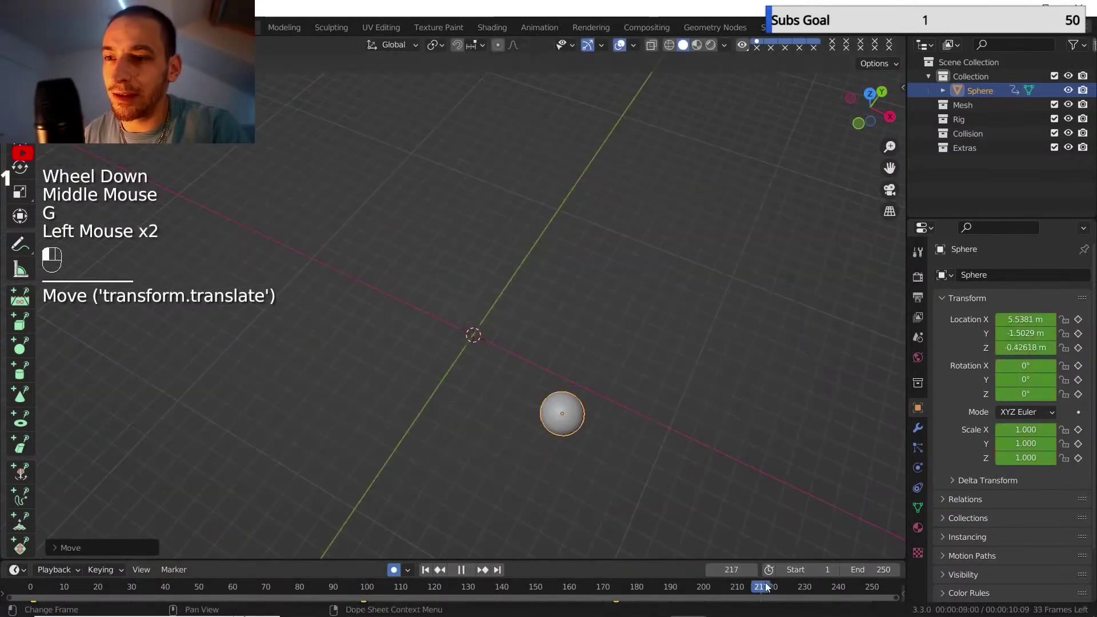
key(Escape)
key(g)
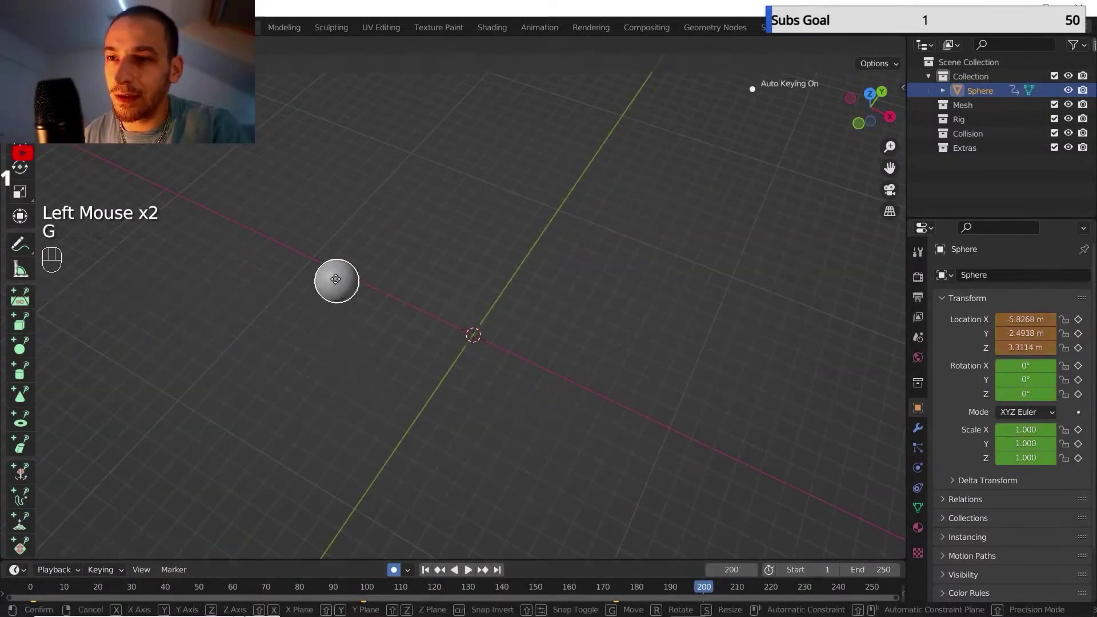
click(336, 279)
click(425, 570)
middle_drag(431, 539, 466, 560)
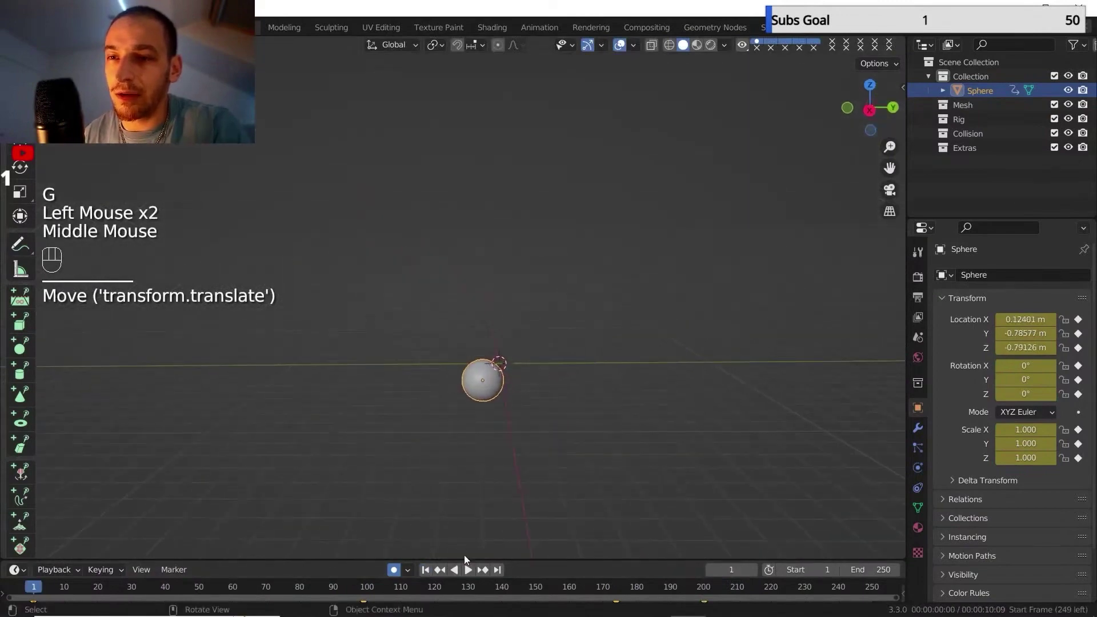
click(394, 570)
Add an Emitter particle system to the sphere.
middle_drag(448, 393, 478, 292)
scroll(501, 343, up, 3)
scroll(478, 292, up, 1)
click(918, 448)
scroll(558, 358, down, 1)
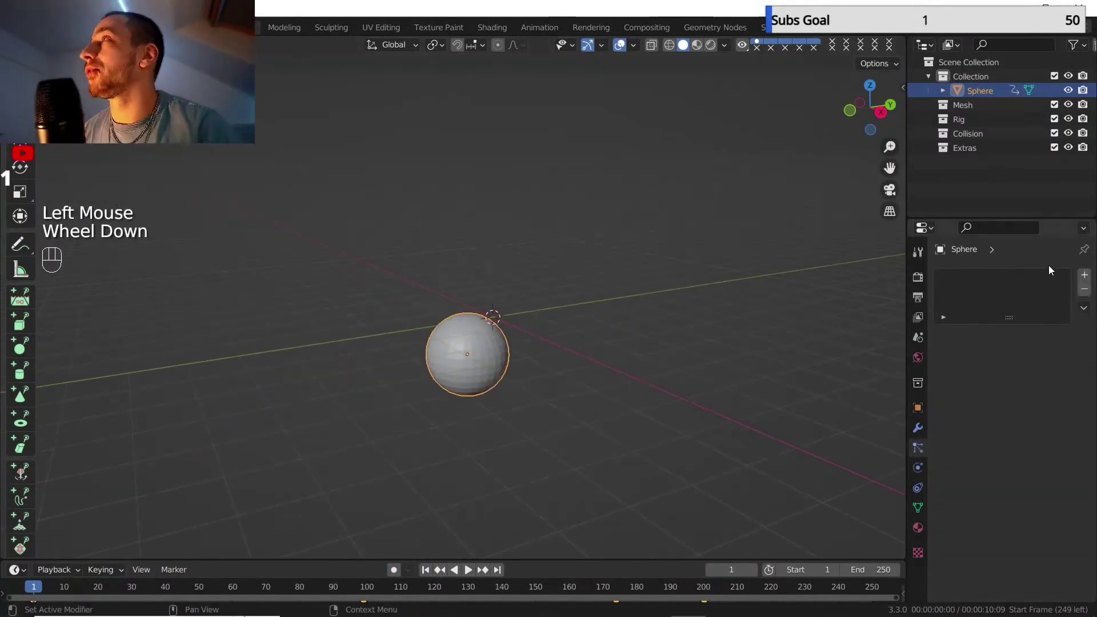
click(1084, 275)
scroll(551, 328, down, 2)
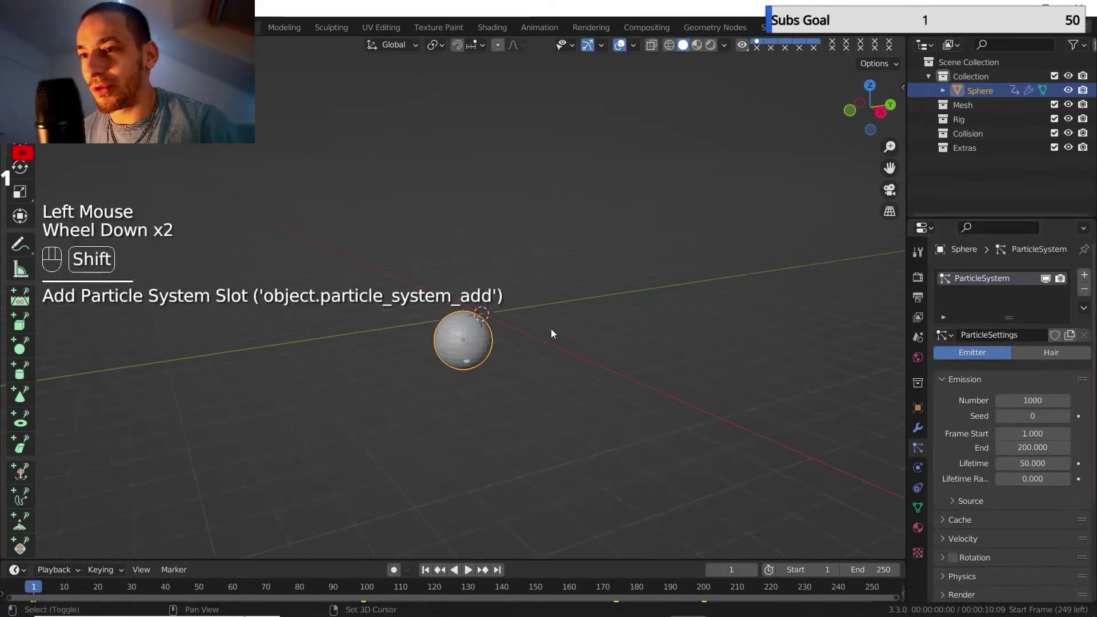
shift+middle_drag(551, 328, 534, 277)
Set the particle system's Gravity field weight to 0 and play the animation.
scroll(980, 521, down, 4)
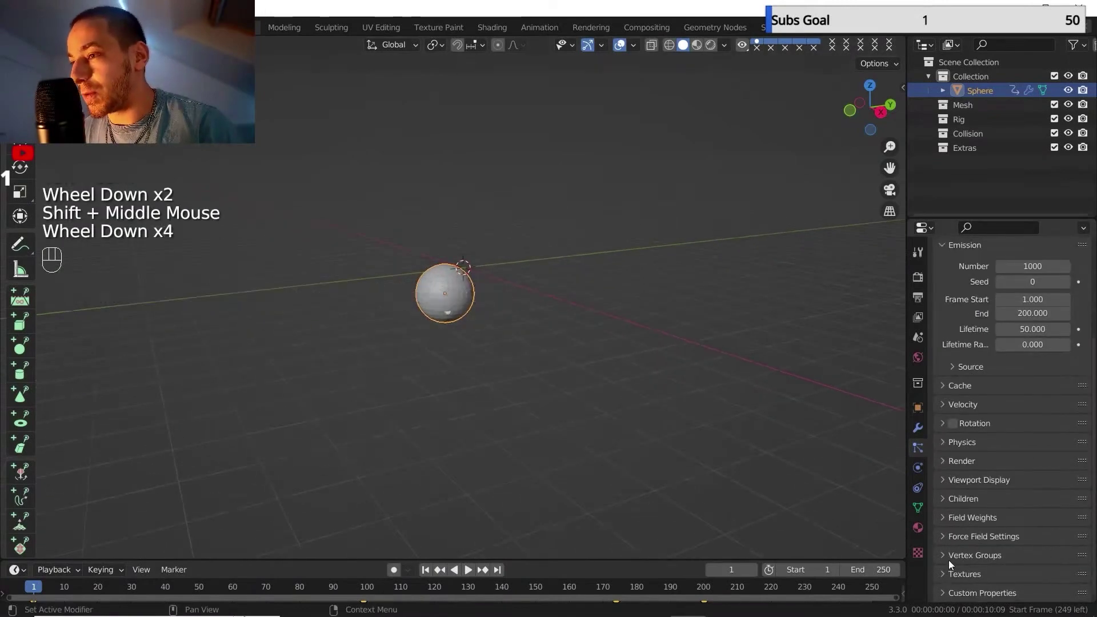
click(944, 520)
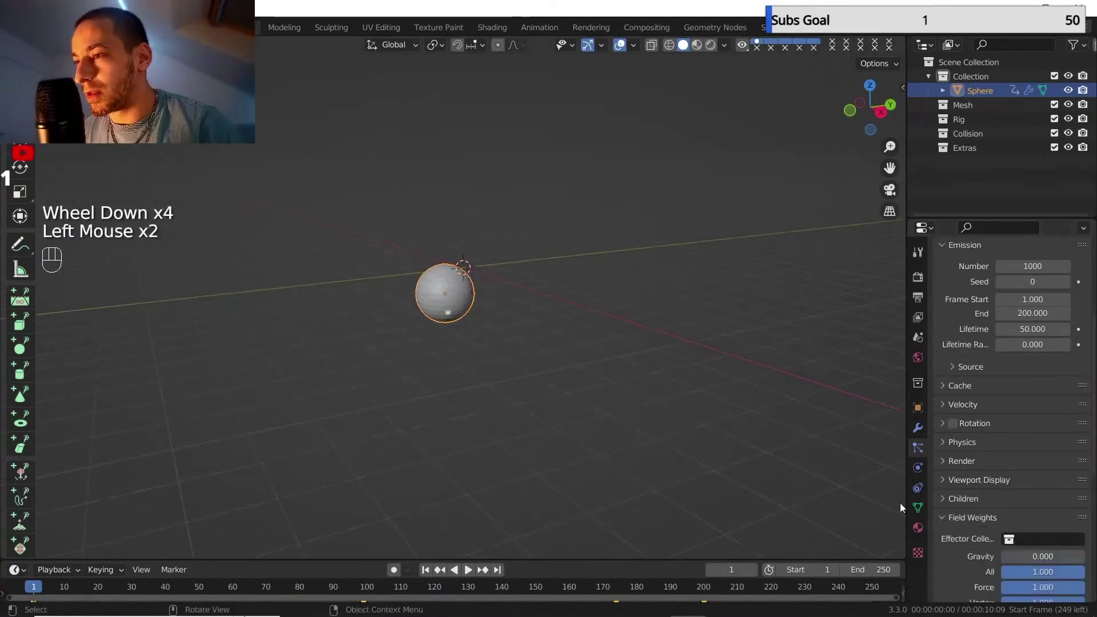
shift+middle_click(517, 543)
click(473, 570)
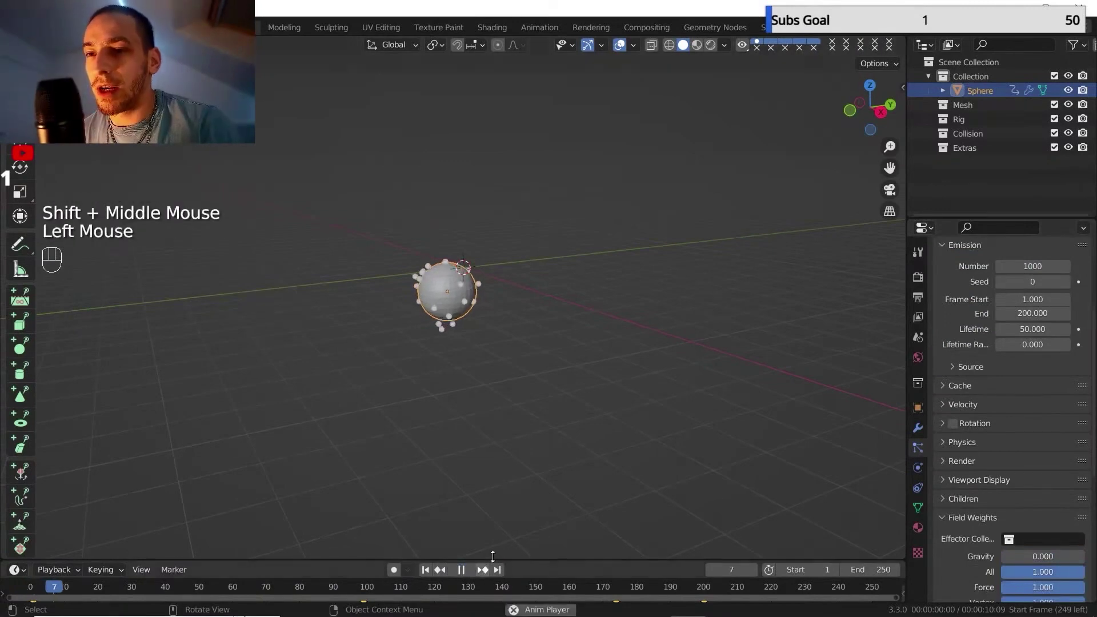
scroll(874, 365, down, 1)
Set the particles' Normal velocity to 0 m/s and replay the animation from the first frame.
scroll(987, 356, up, 2)
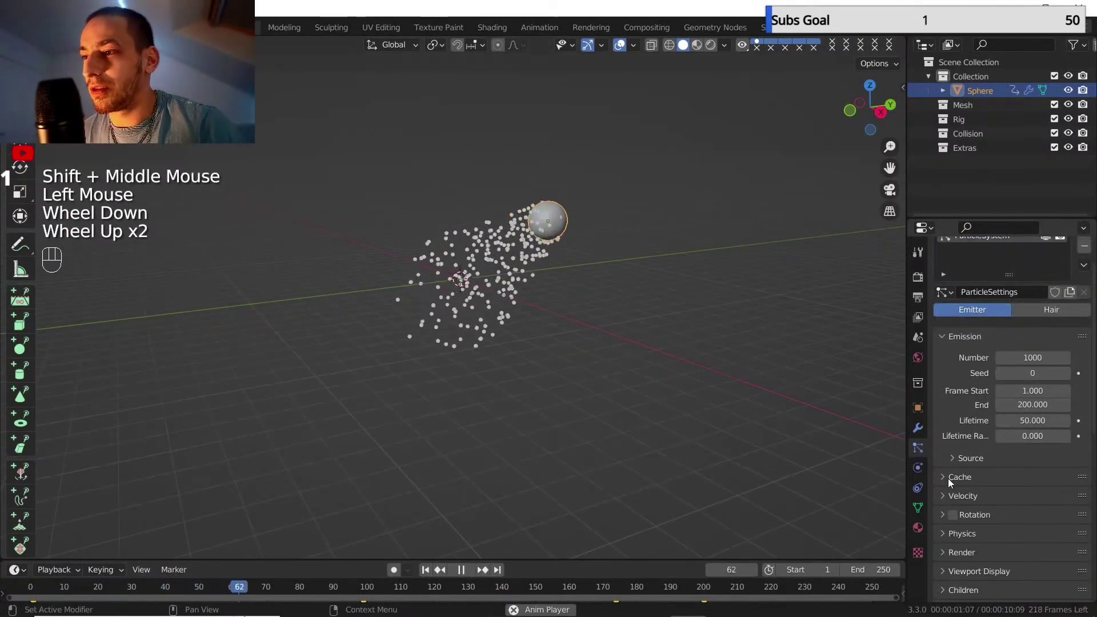
click(944, 496)
scroll(955, 500, down, 1)
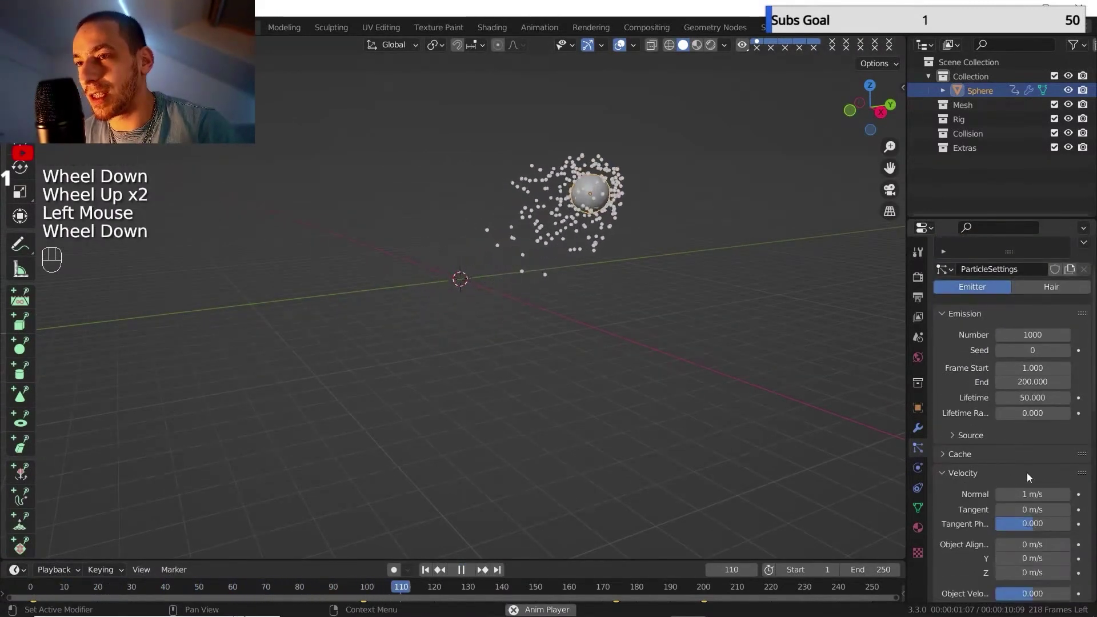
drag(1028, 494, 994, 494)
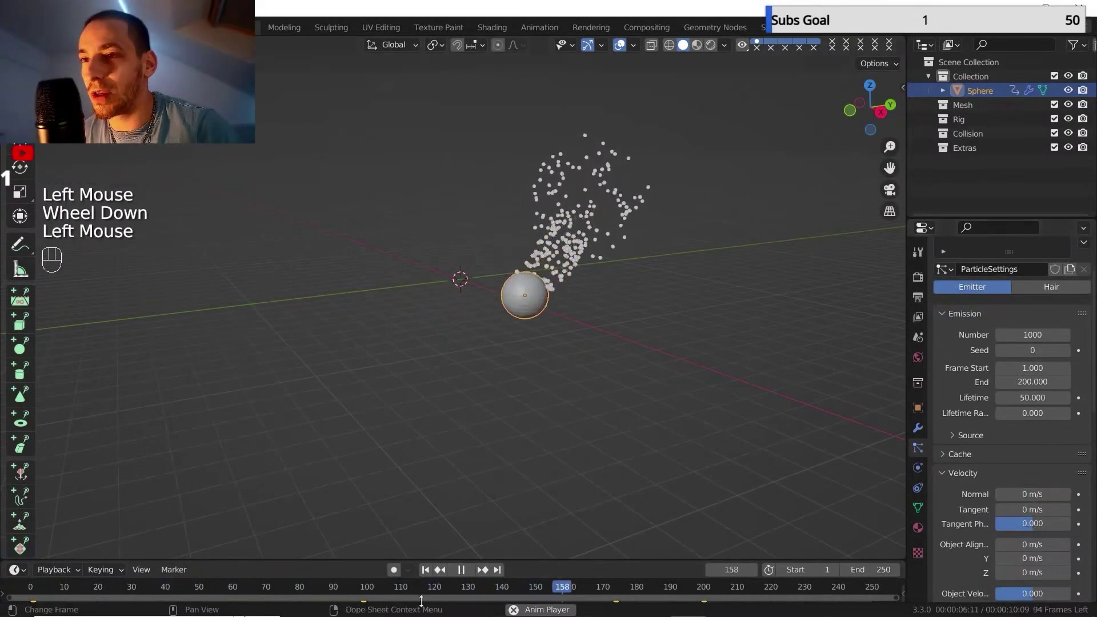
click(425, 570)
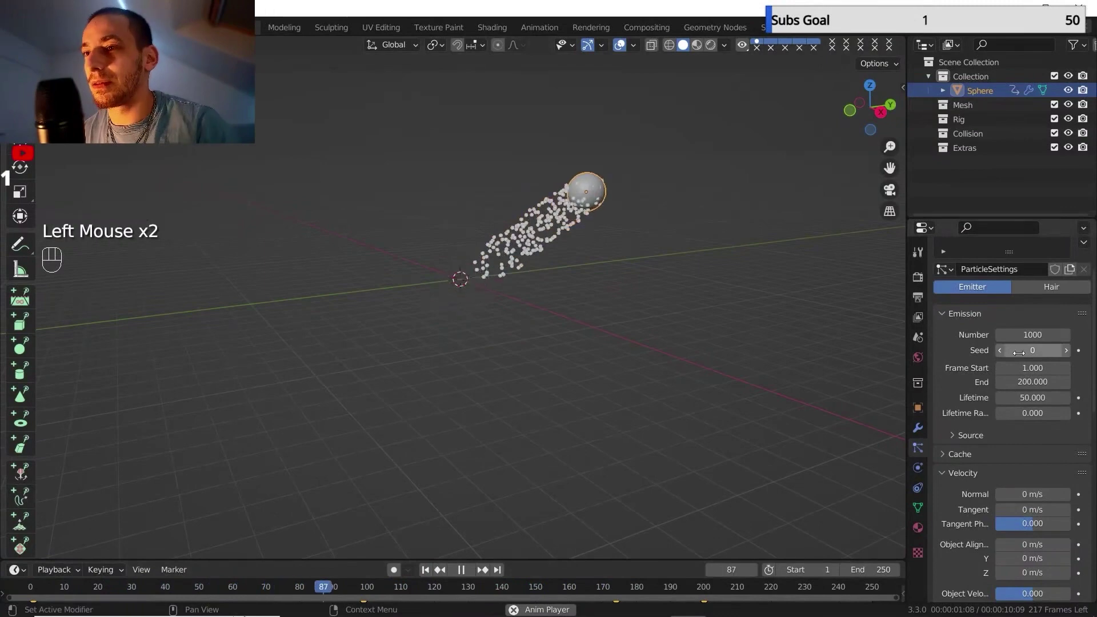
Set the particle Lifetime to 200 frames.
click(1028, 398)
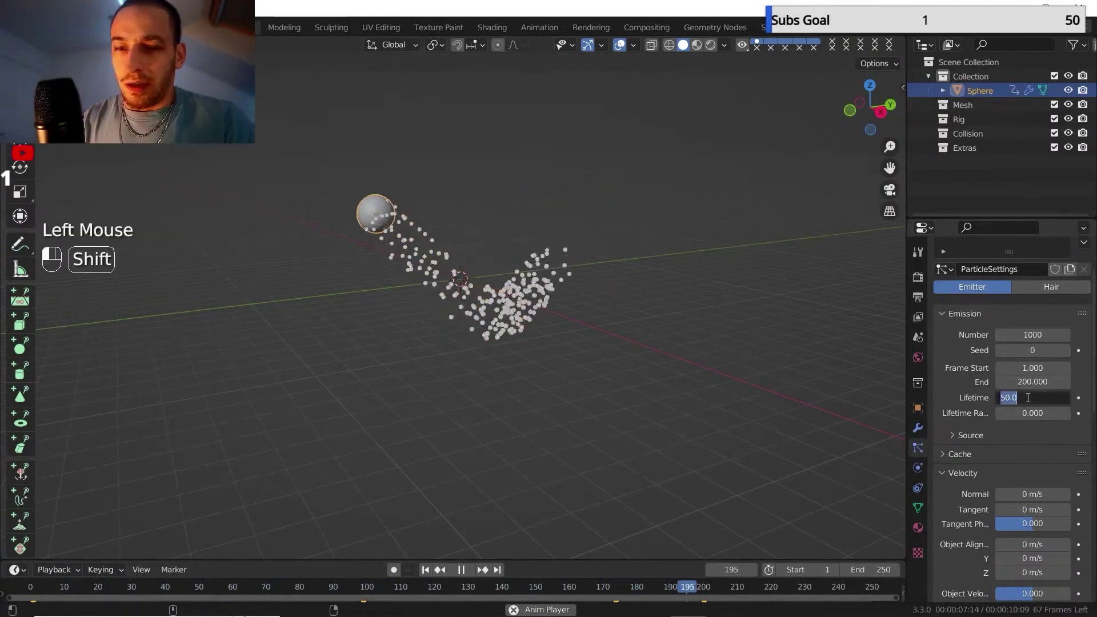
text(200)
key(Return)
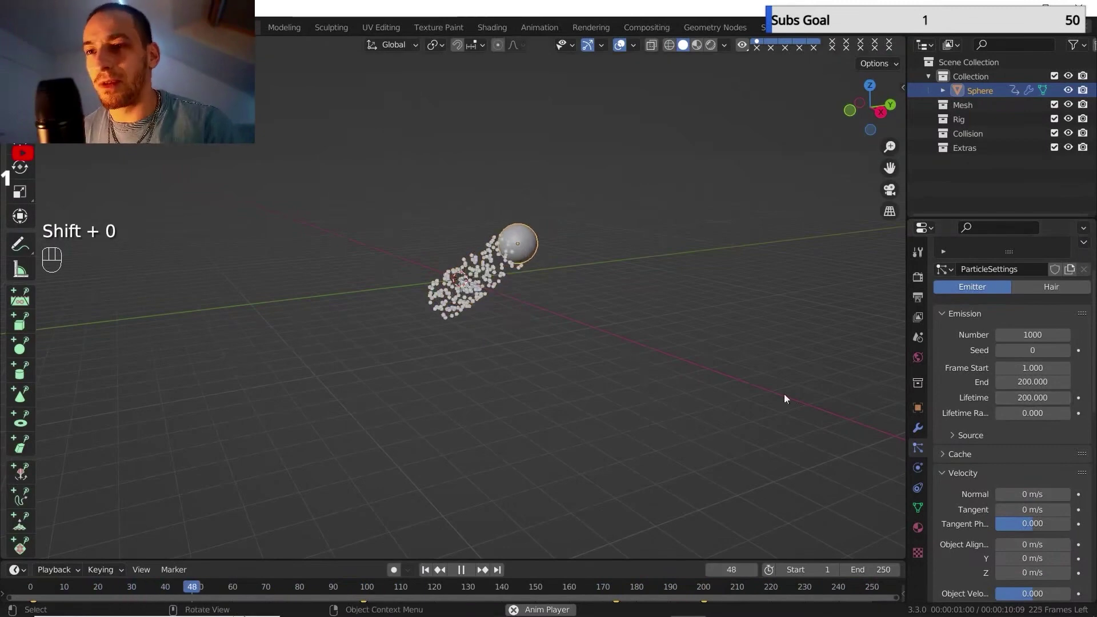
Try Brownian force values of 3 and 1 in the particle physics during playback.
scroll(996, 480, down, 7)
click(944, 407)
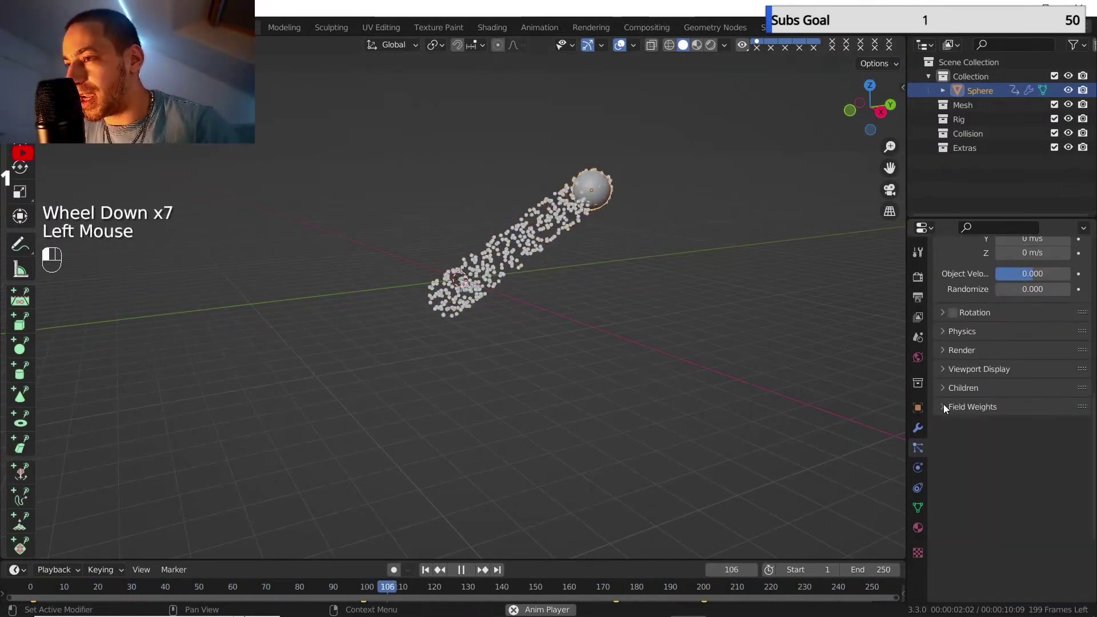
click(944, 442)
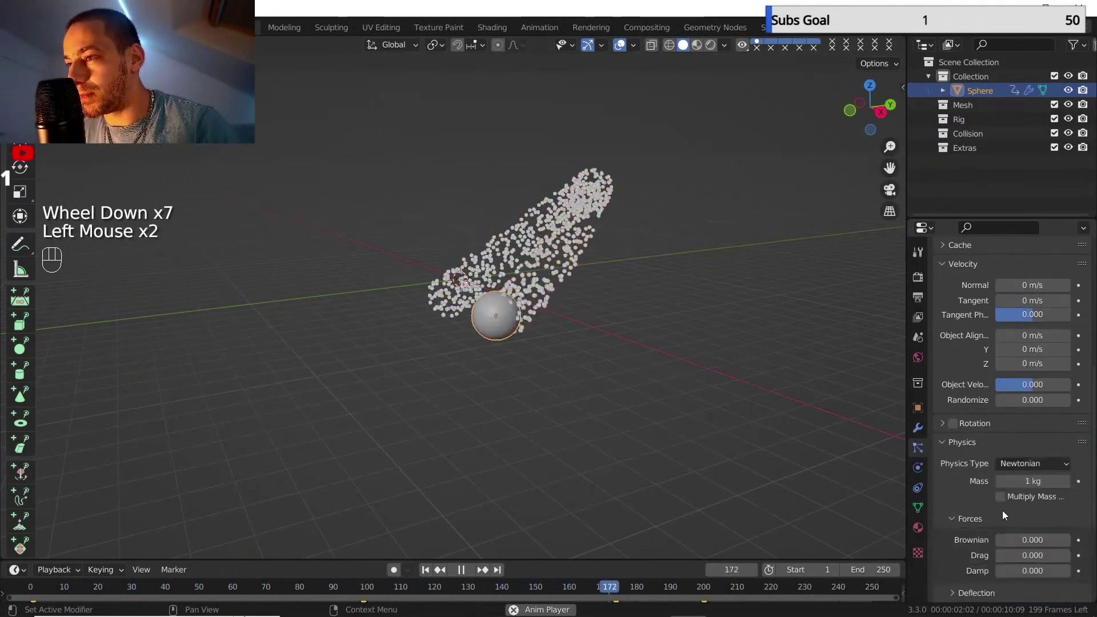
double_click(1019, 539)
text(3)
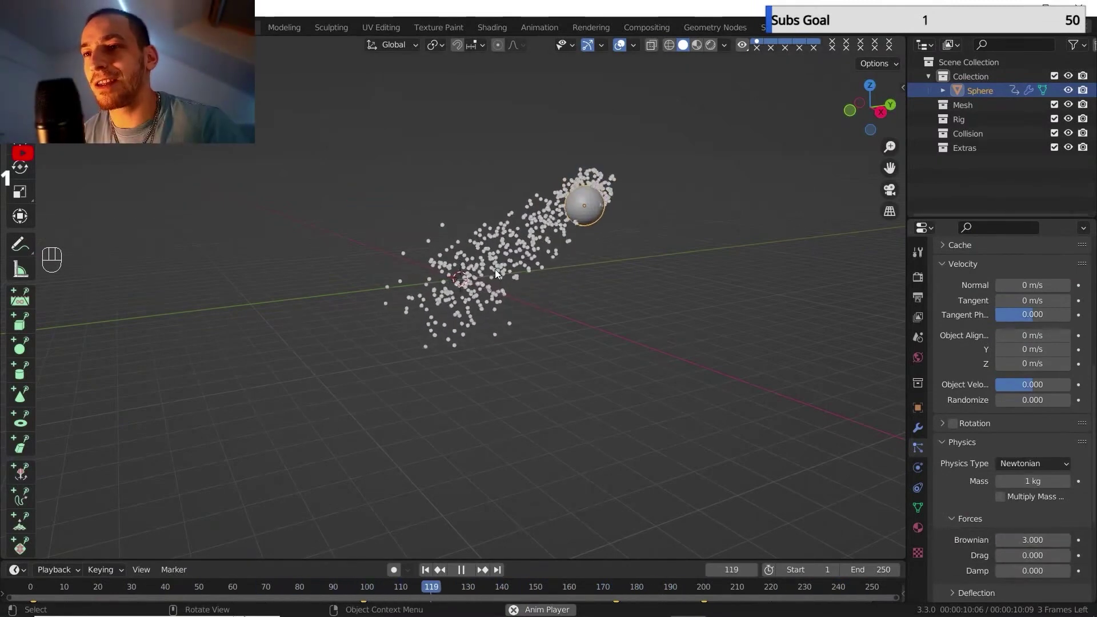
click(1032, 539)
text(1)
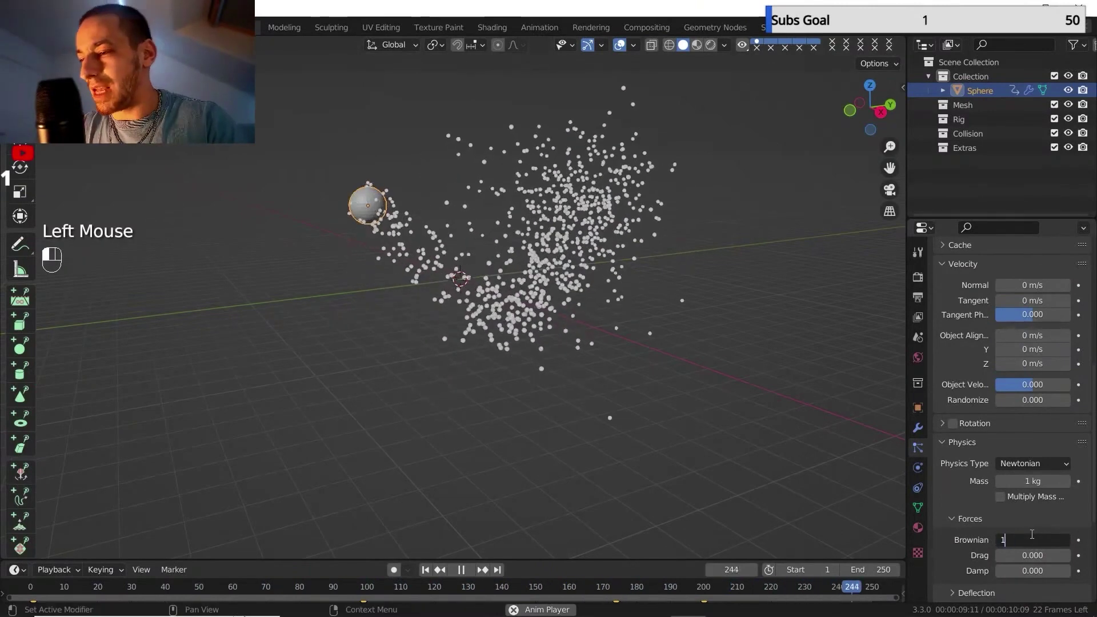
key(Return)
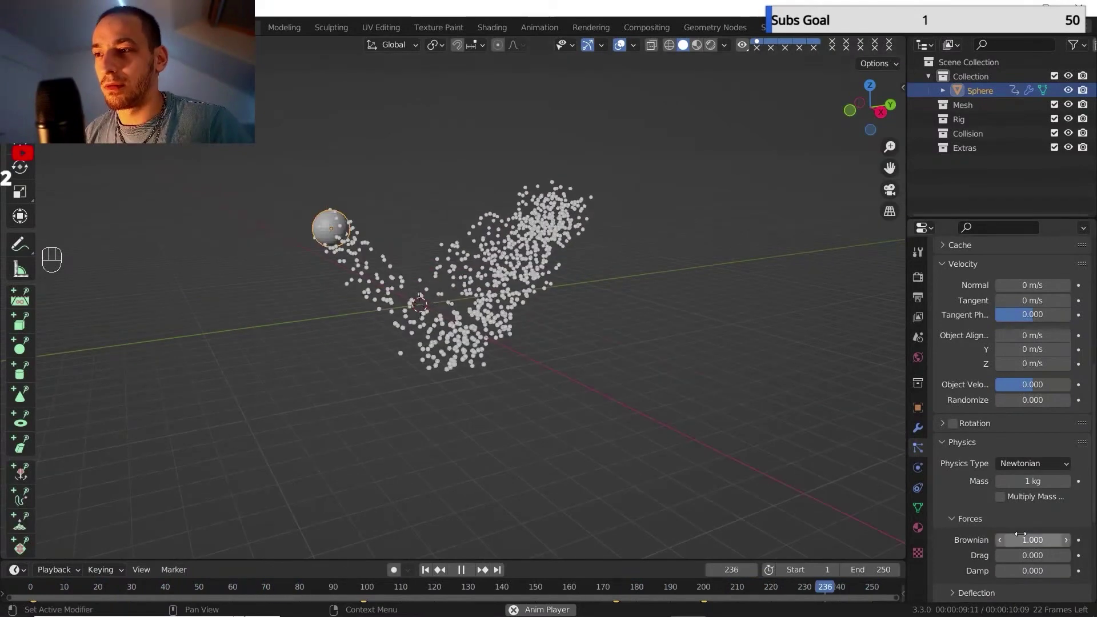
Set the particles' Brownian force to 0.2 and the emission Number to 10000.
click(1021, 538)
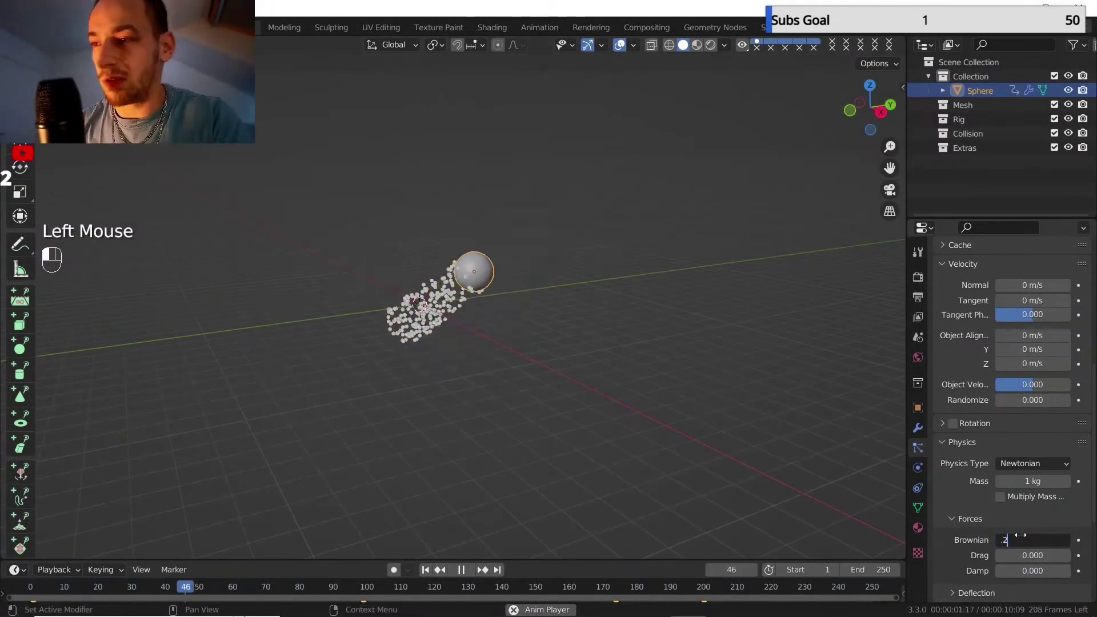
text(0.2)
key(Return)
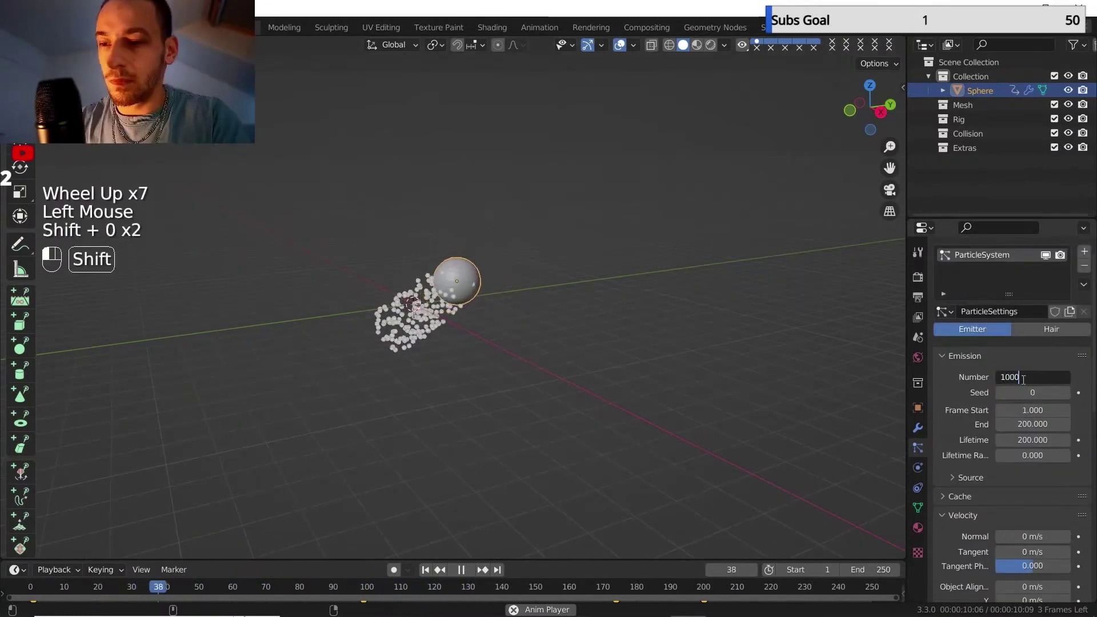
text(0000)
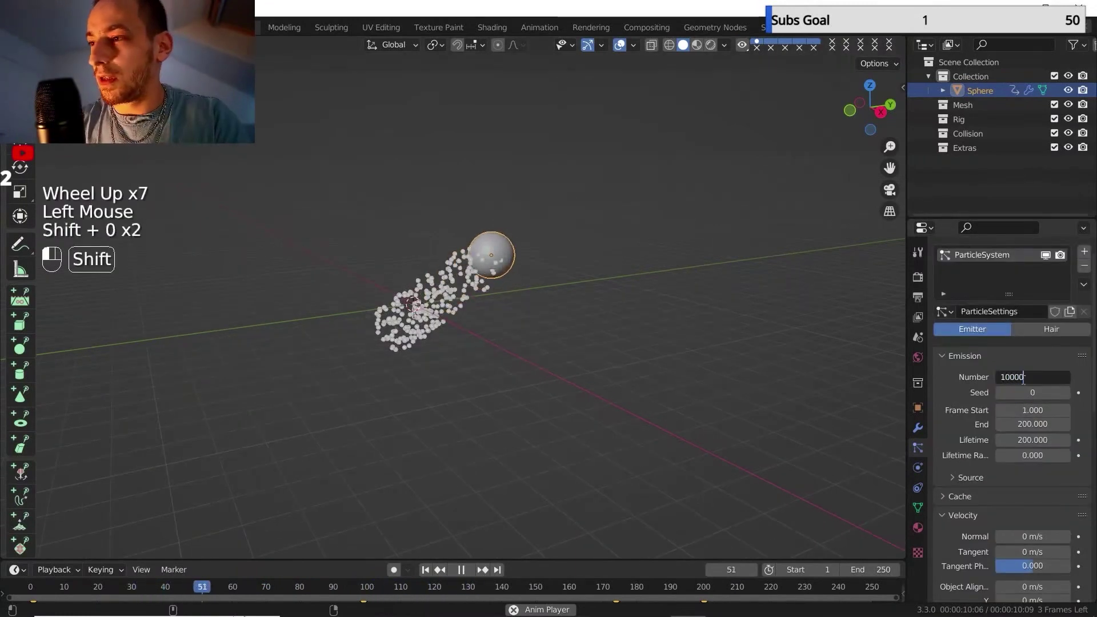
key(Return)
Add a Turbulence force field at the origin and set its Size to 3.54.
key(shift+a)
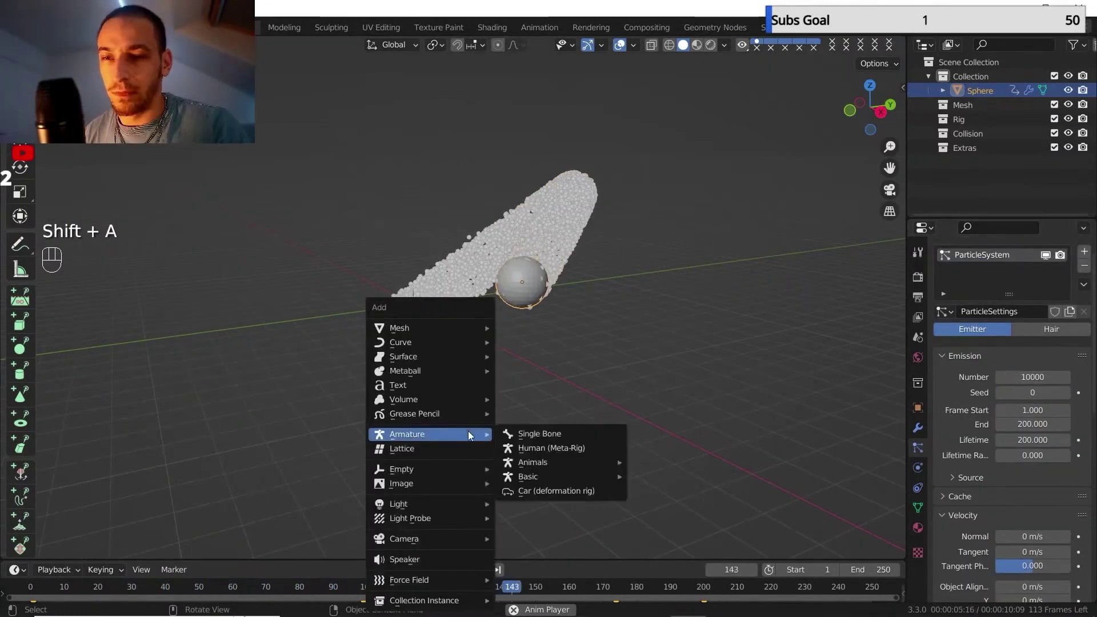
mouse_move(464, 581)
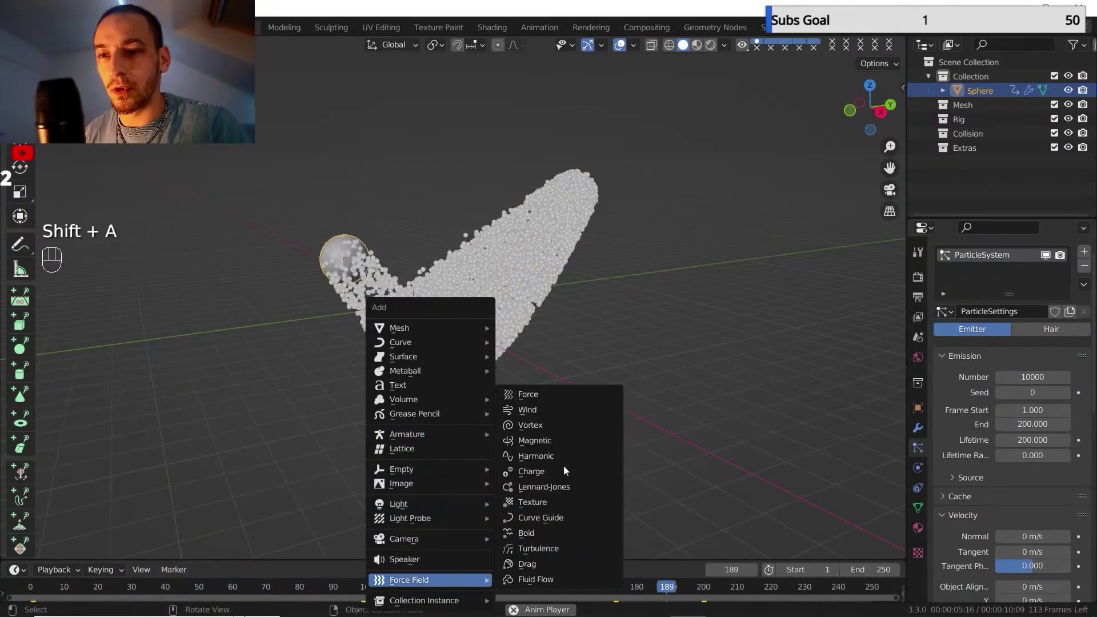
click(543, 551)
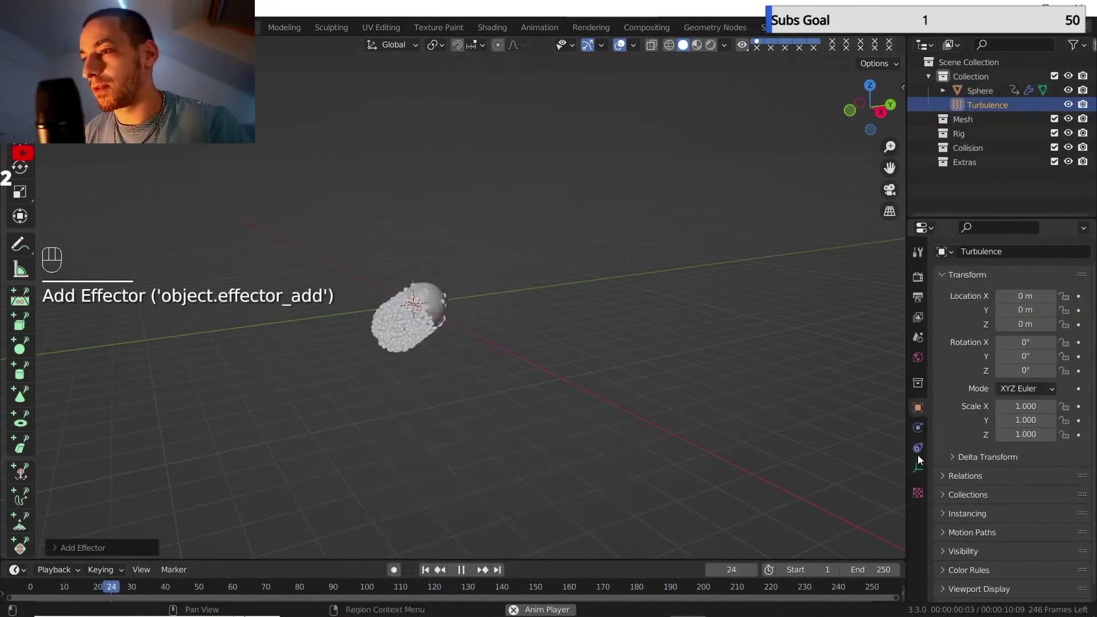
click(918, 428)
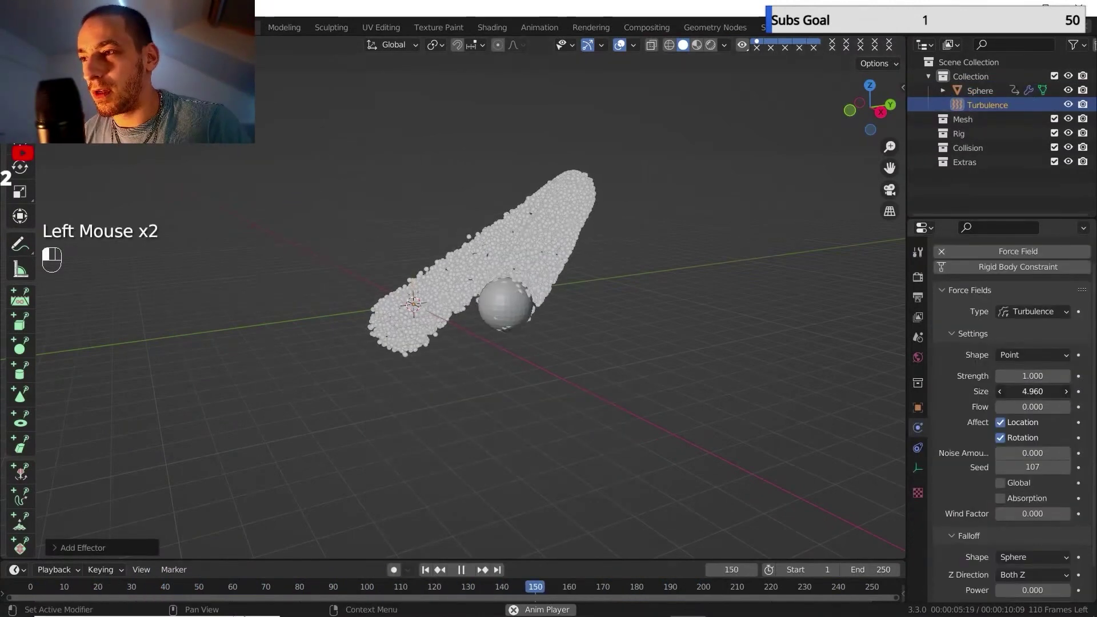
drag(1033, 391, 996, 391)
click(1025, 376)
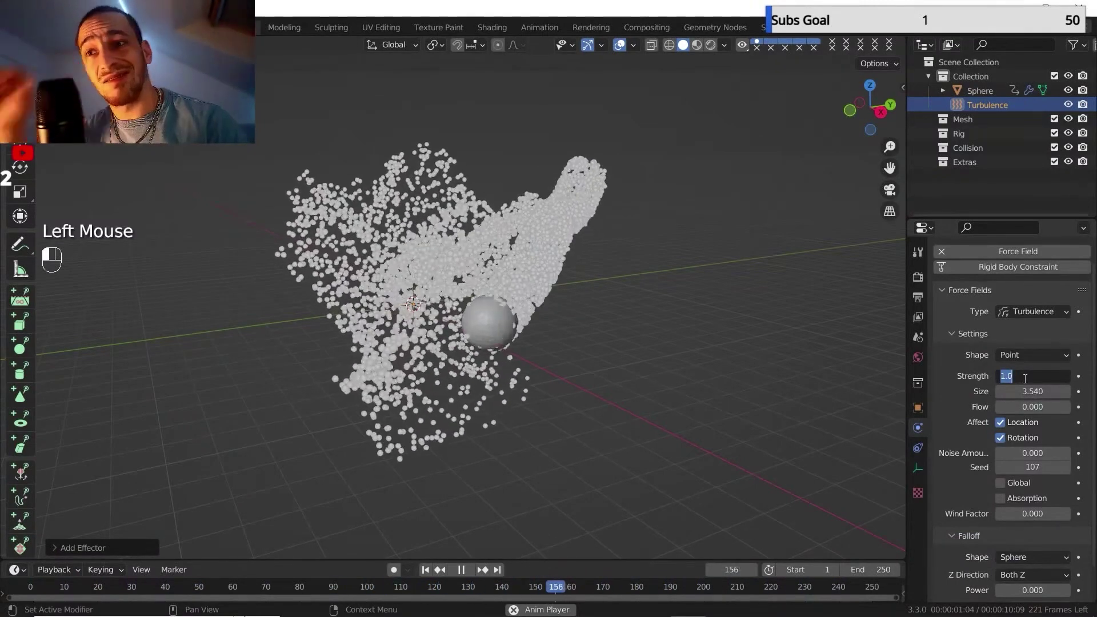
Set the sphere's particle emission source to Volume and preview the trail.
click(980, 90)
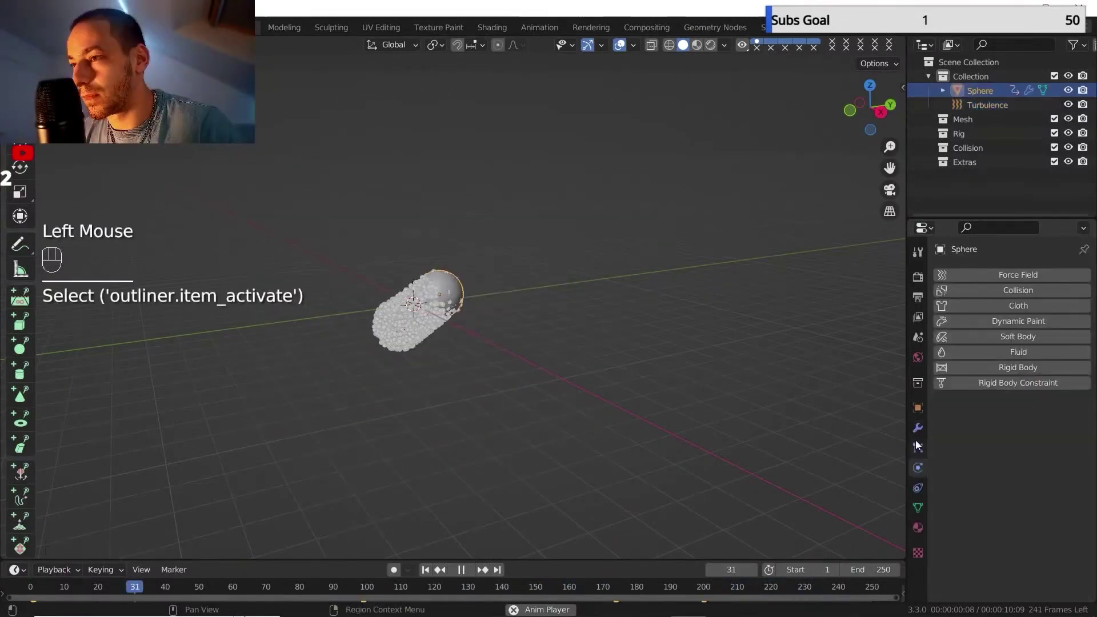
click(918, 447)
scroll(972, 433, down, 3)
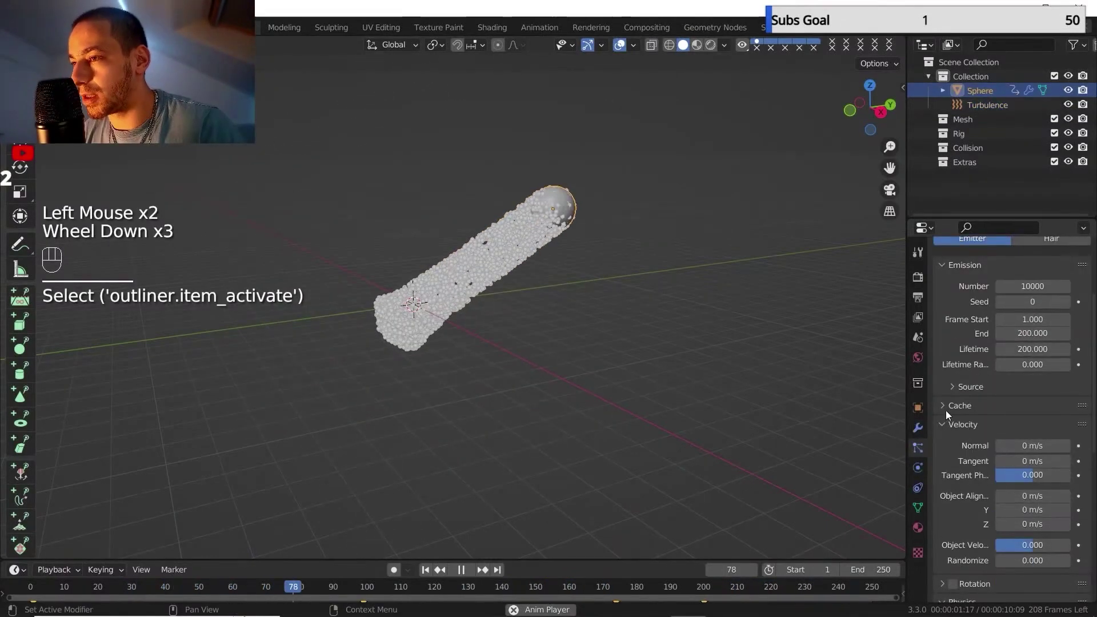
click(951, 387)
click(1033, 408)
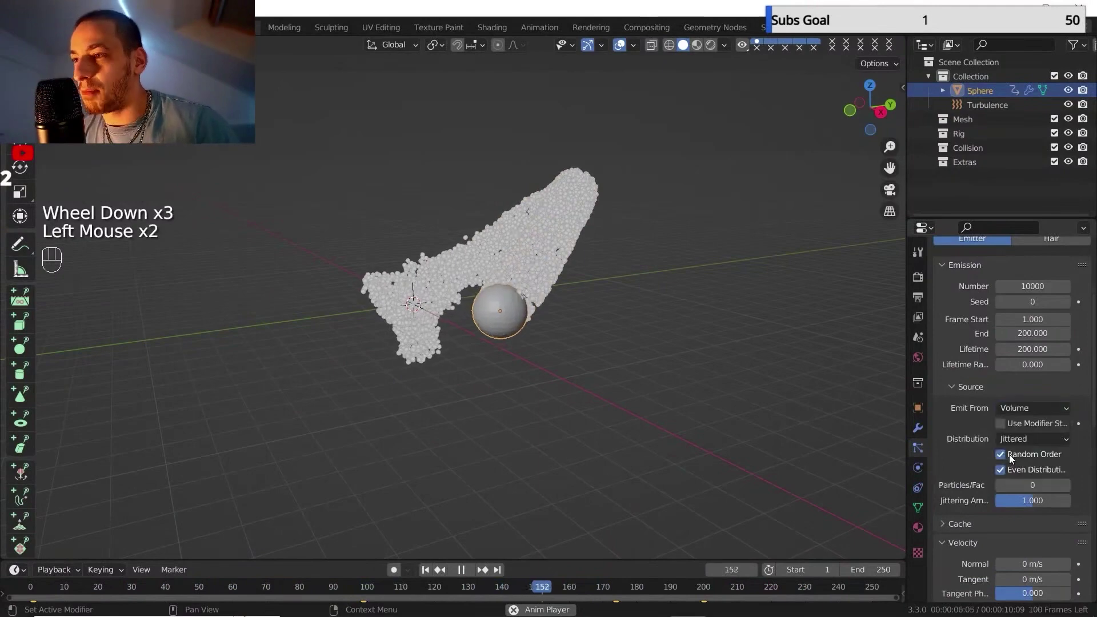
click(462, 572)
Add an ico sphere with 1 subdivision at the origin, scale it to 0.22 and apply the scale.
mouse_move(511, 318)
shift+middle_down()
mouse_move(531, 307)
mouse_move(514, 328)
mouse_move(495, 311)
shift+middle_up()
scroll(568, 412, up, 2)
key(shift+a)
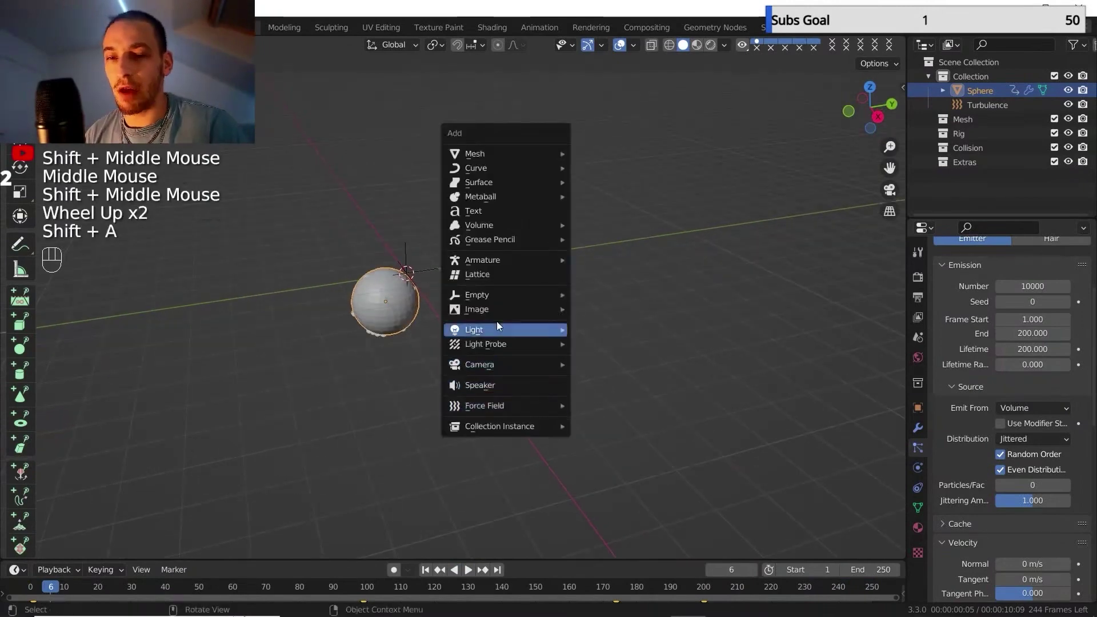
mouse_move(516, 153)
click(614, 210)
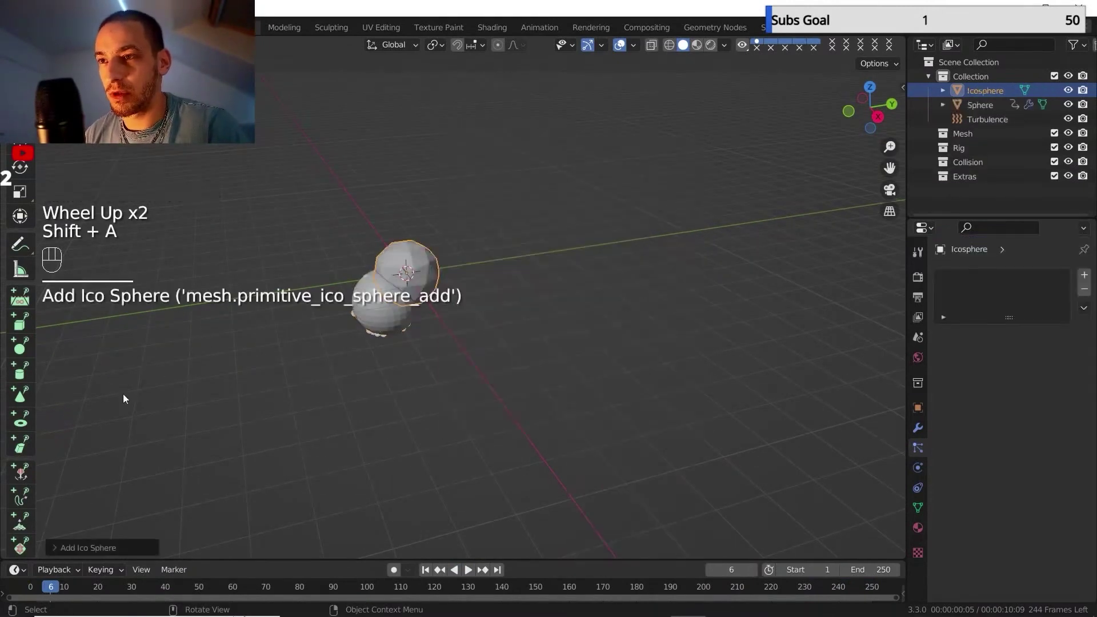
click(54, 547)
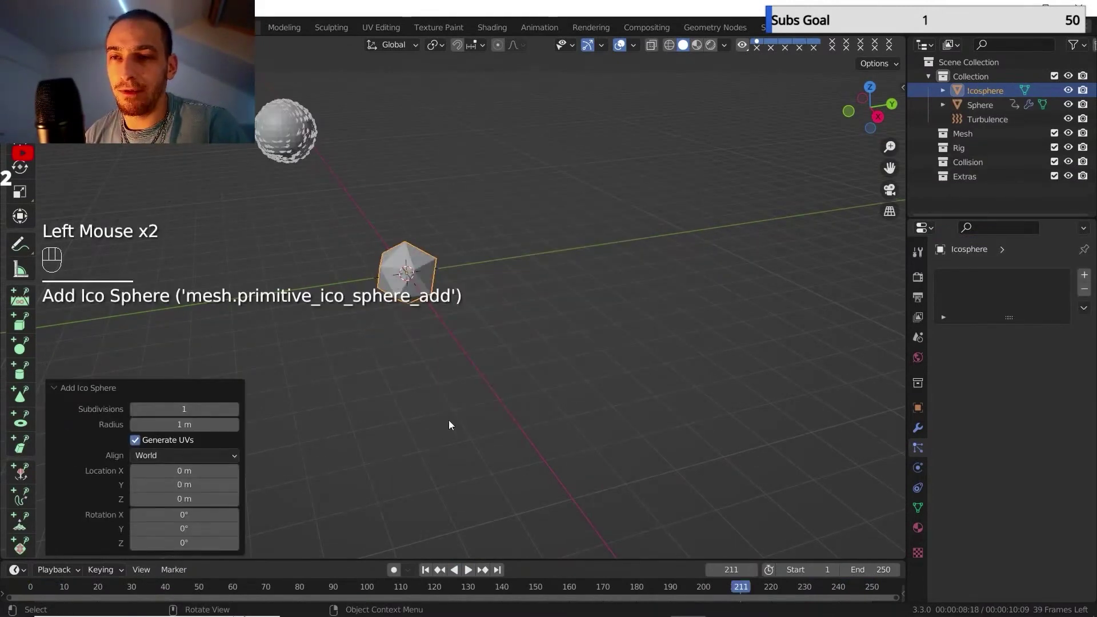
key(s)
click(427, 289)
key(ctrl+a)
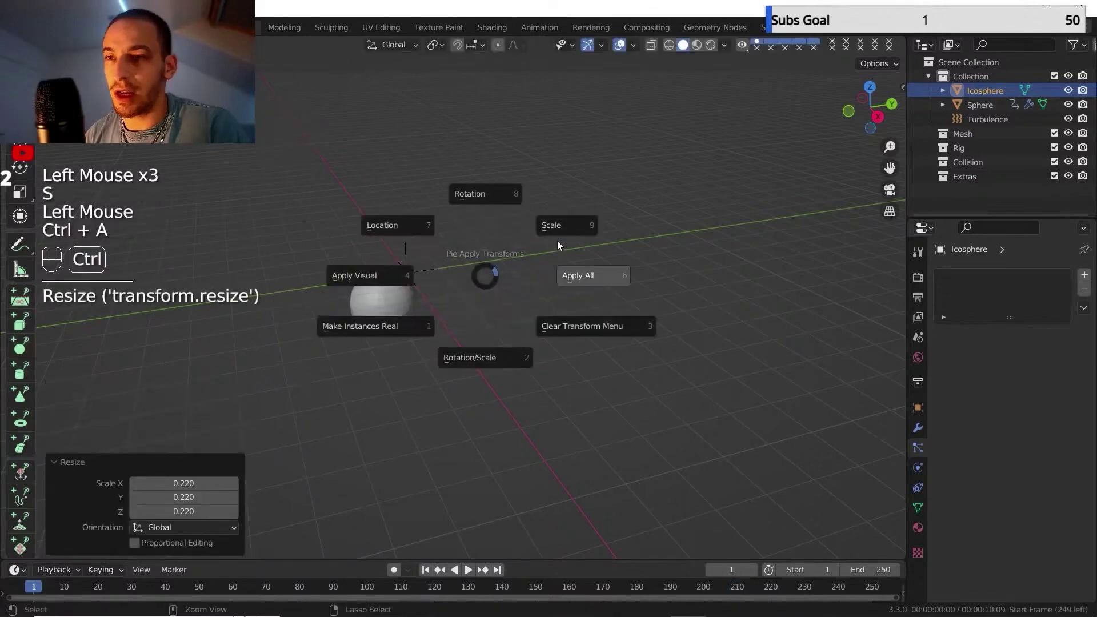
click(555, 234)
Give the ico sphere a Particle Instance modifier that uses the Sphere object and shows only alive particles.
click(918, 428)
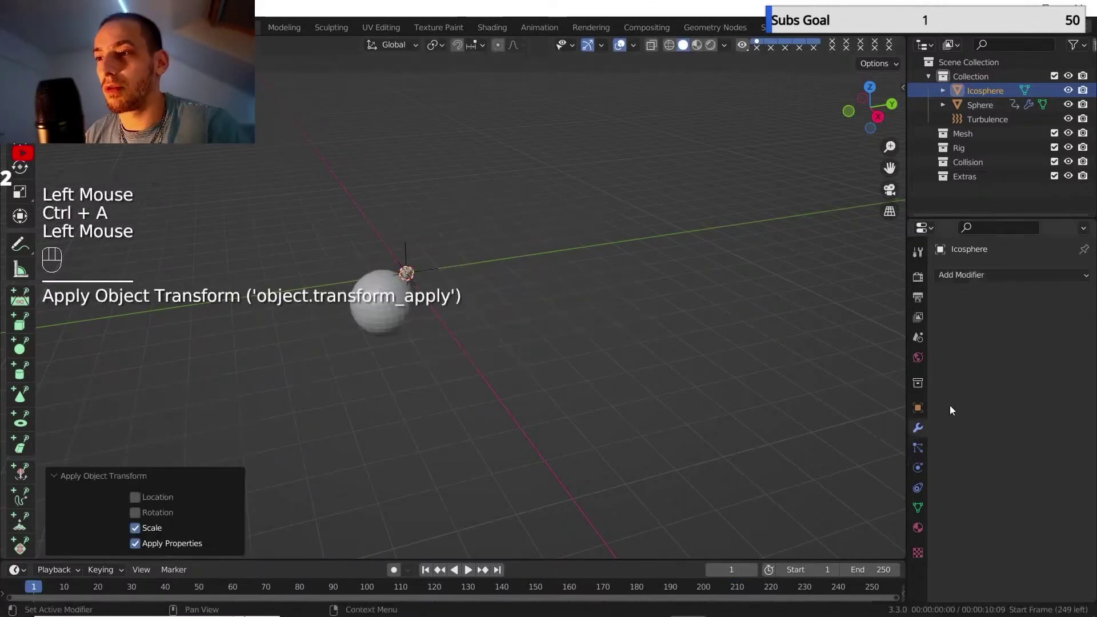
click(1046, 274)
click(1047, 352)
click(1063, 352)
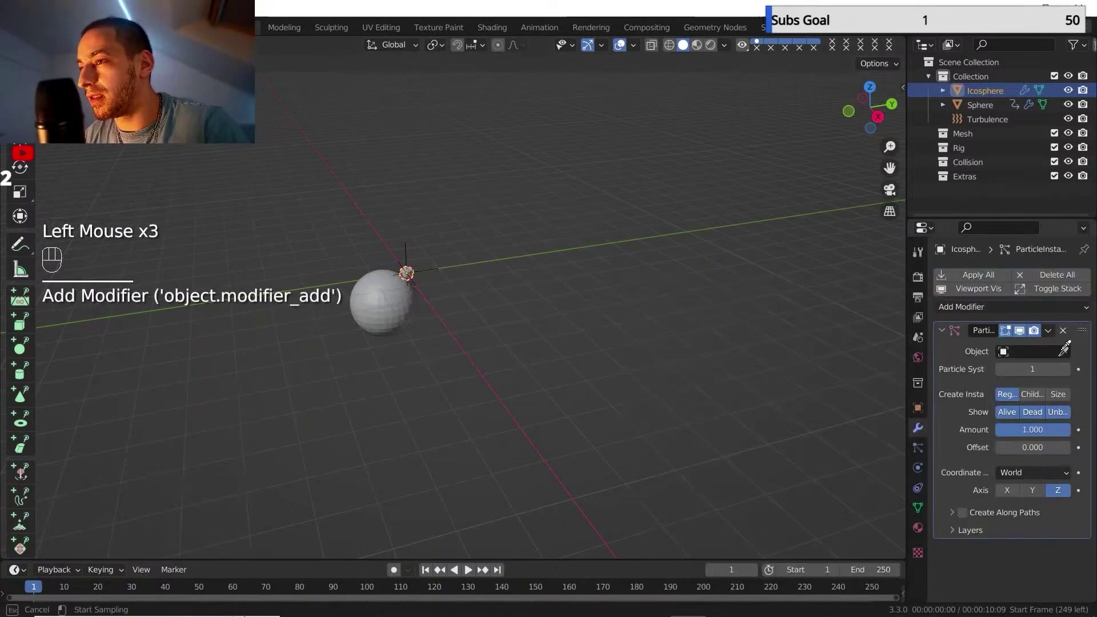
click(971, 112)
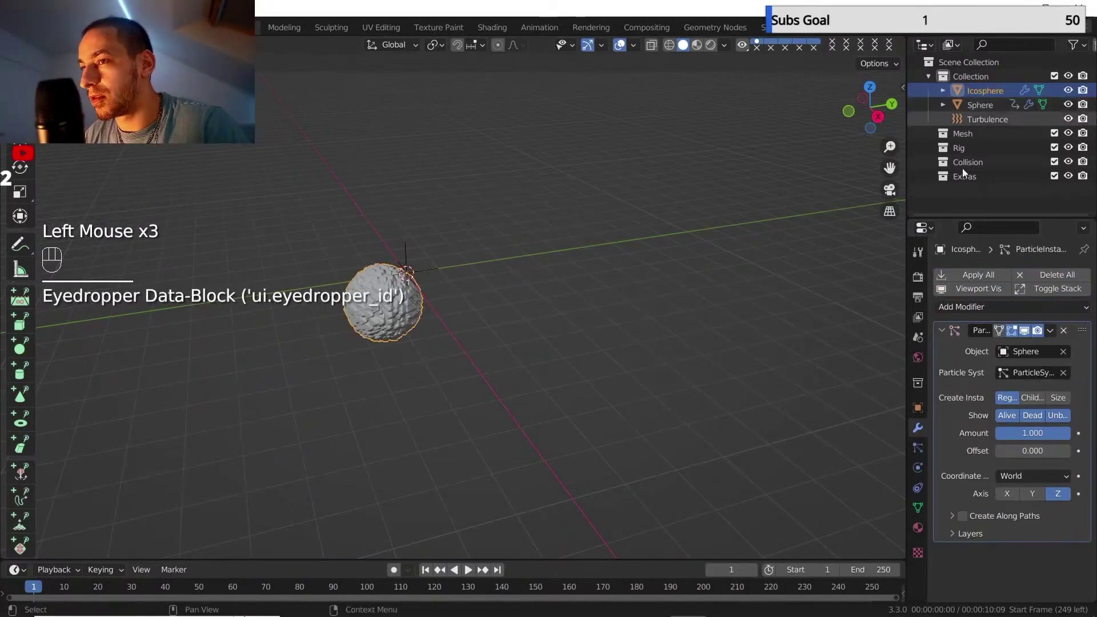
click(1056, 415)
Play the animation from the start, scale the instanced ico sphere down during playback and apply its scale.
click(425, 570)
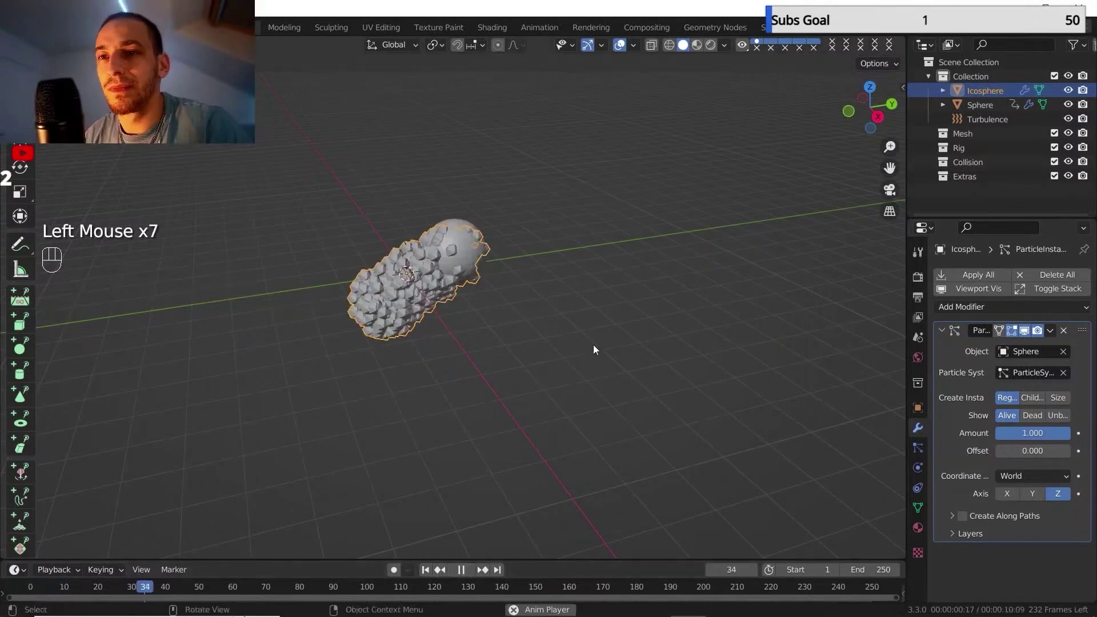
key(s)
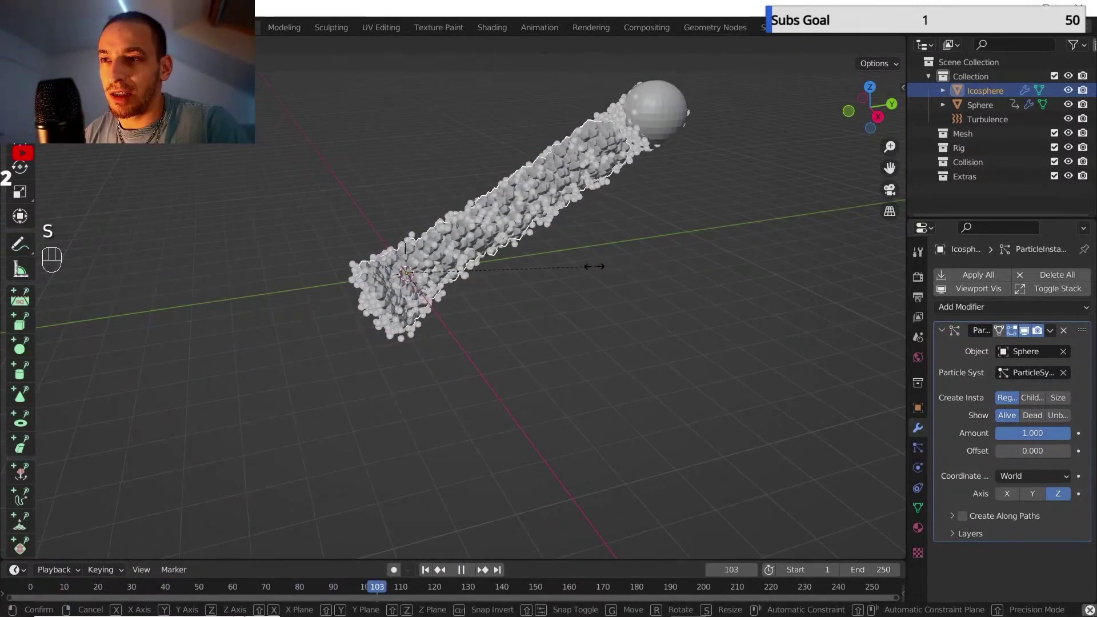
click(588, 272)
key(ctrl+a)
click(640, 243)
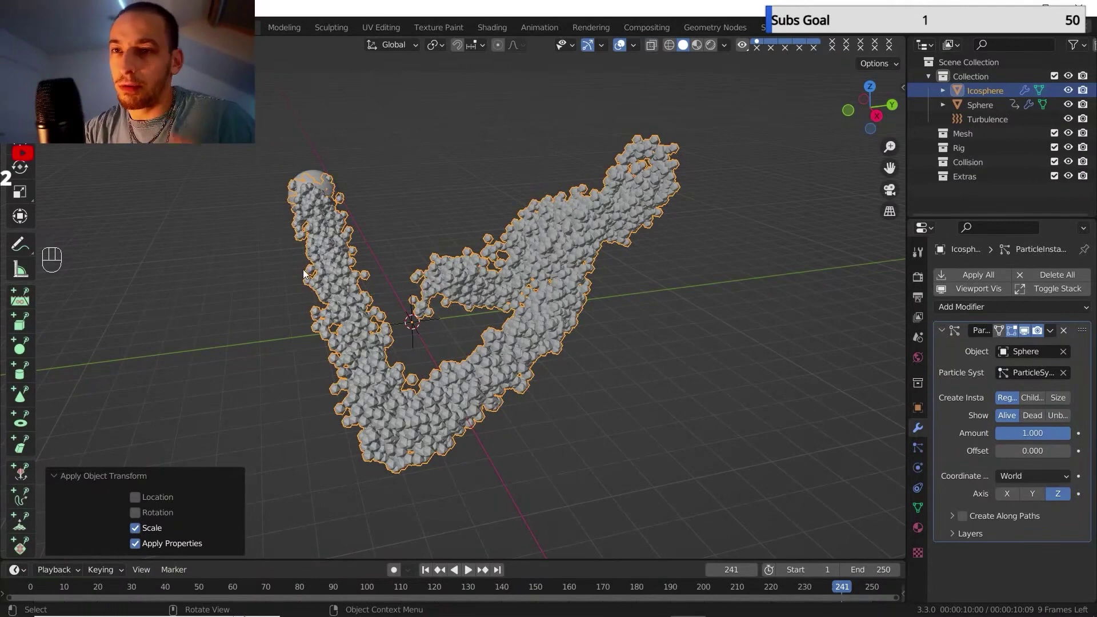
scroll(569, 372, up, 1)
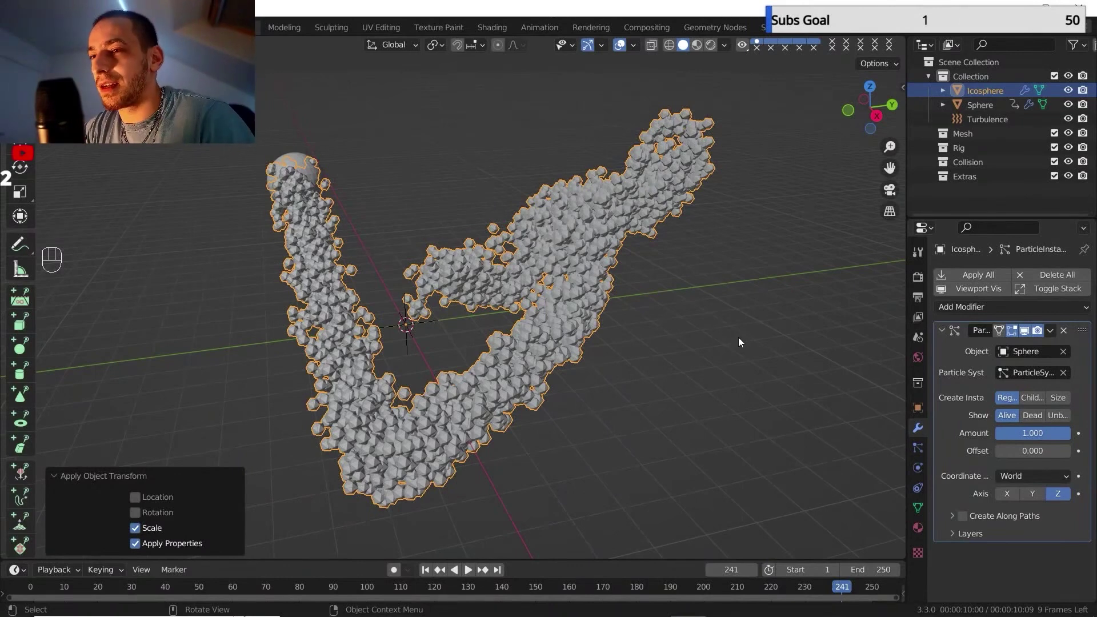
Remove the Particle Instance modifier from the ico sphere and delete the ico sphere.
click(1063, 330)
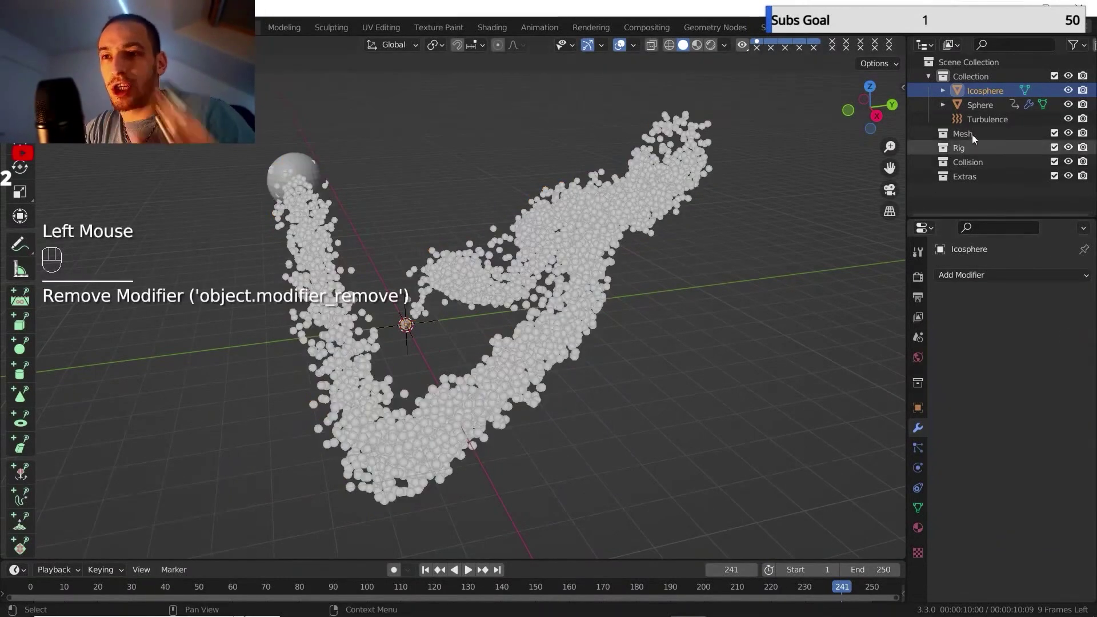
click(985, 92)
key(Delete)
Add a plane at the origin, scale it to 0.142 and apply the scale.
key(shift+a)
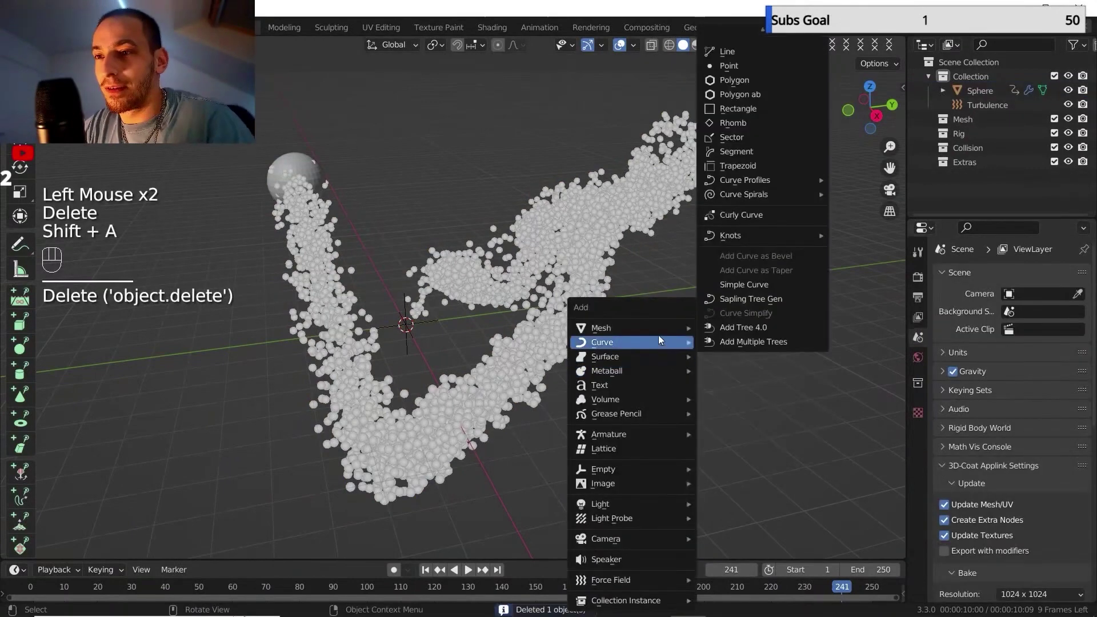
mouse_move(669, 328)
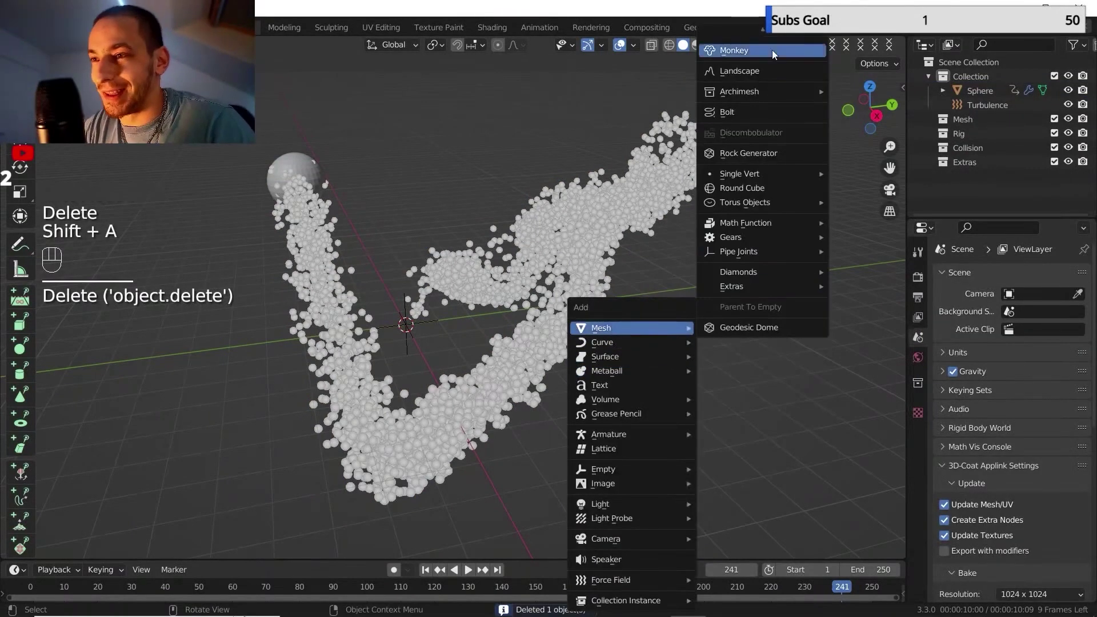
click(769, 48)
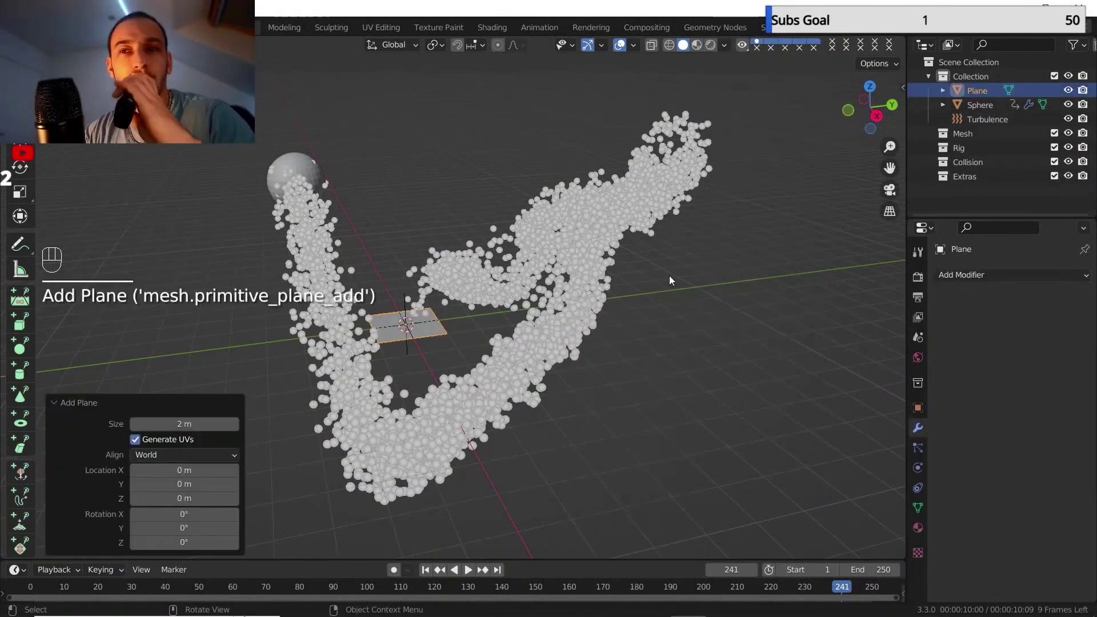
key(s)
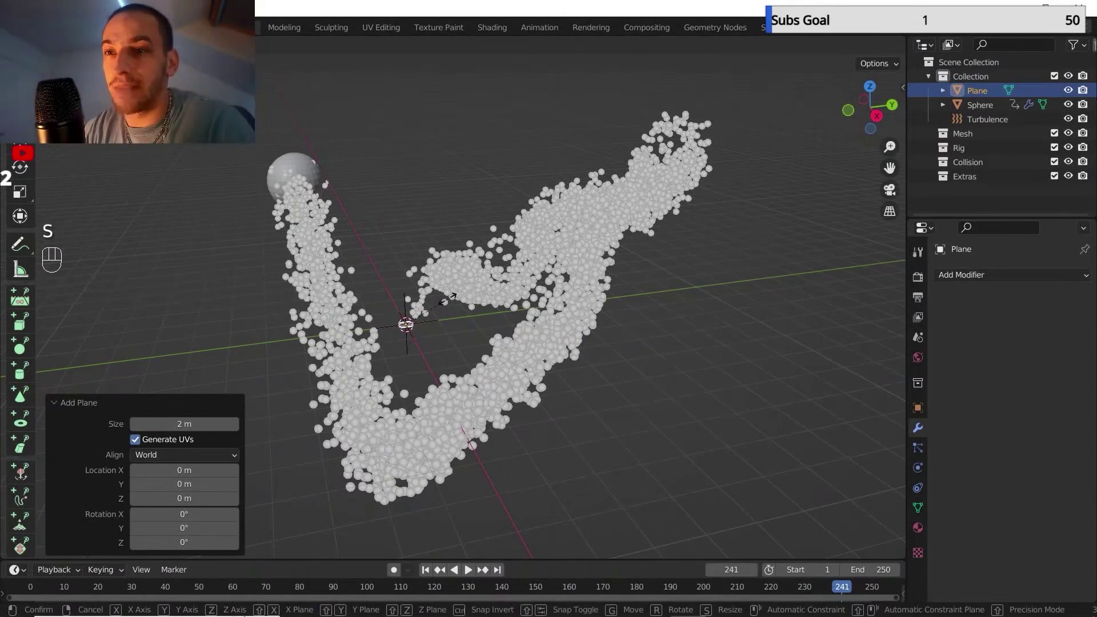
click(438, 301)
key(ctrl+a)
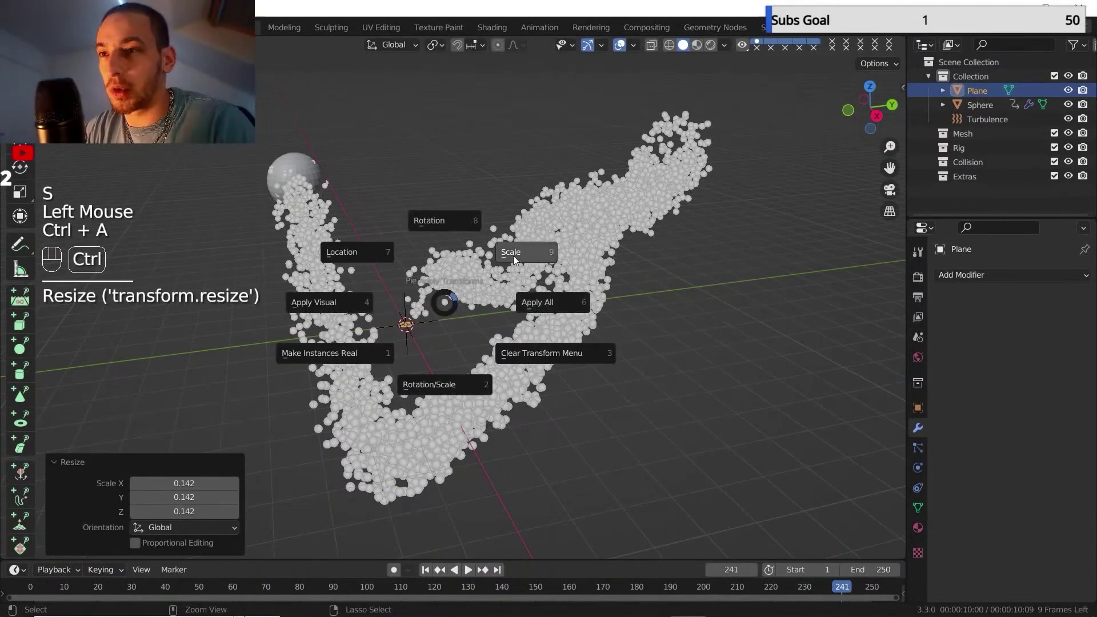
click(513, 256)
Add a Particle Instance modifier to the plane with the Sphere as its object.
click(1001, 277)
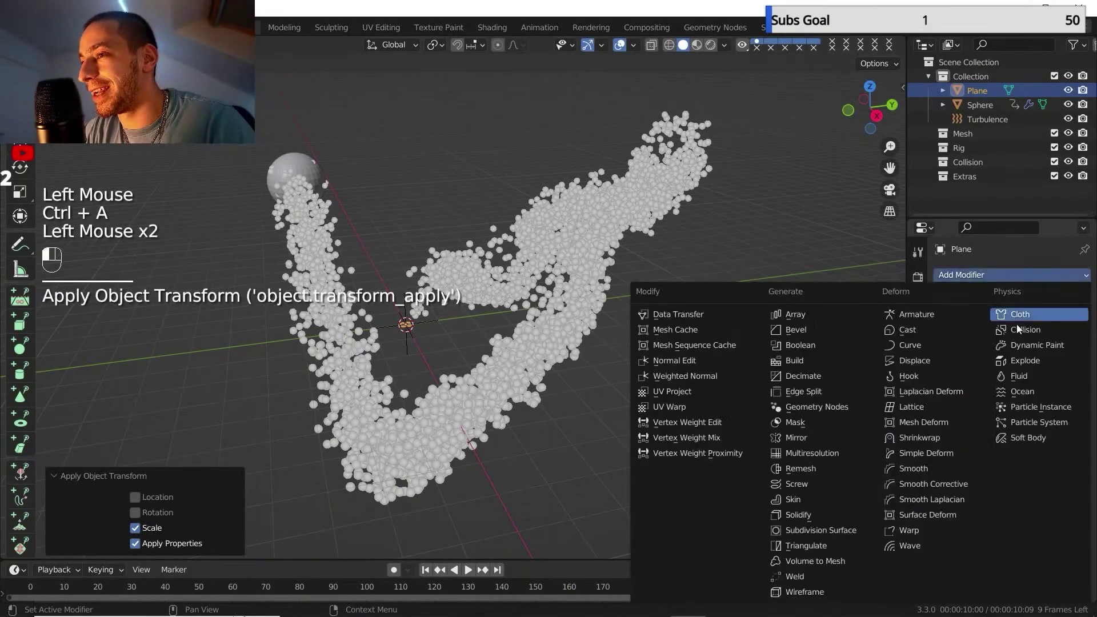
click(1040, 407)
click(1063, 352)
click(967, 107)
middle_drag(606, 330, 650, 297)
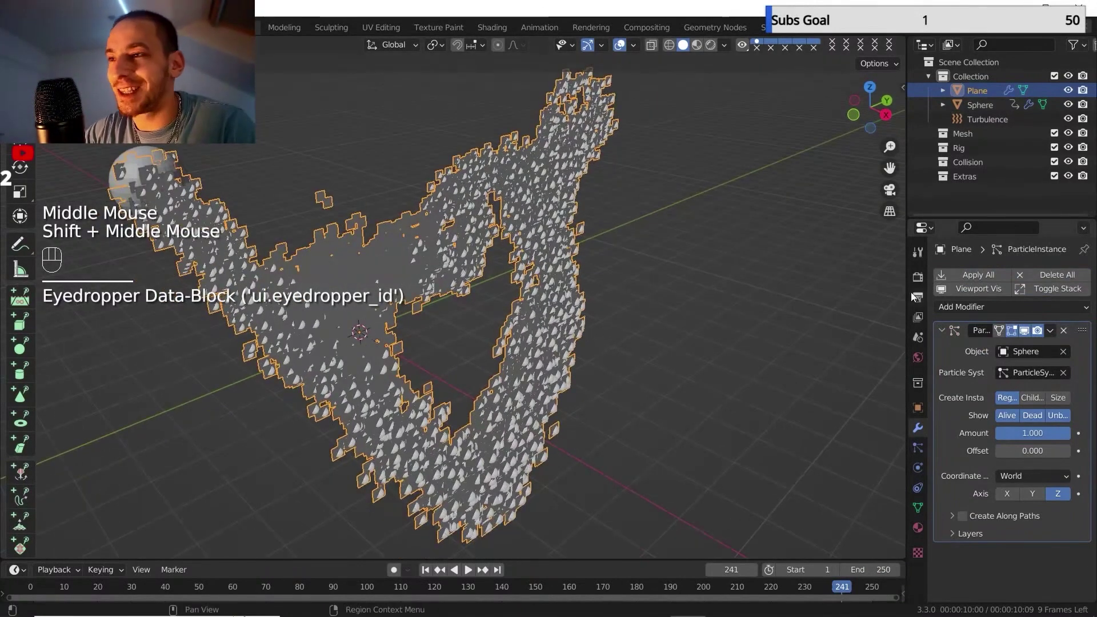
Enable Rotation on the sphere's particle system, set its orientation Randomize to 0.455 and replay the animation.
click(971, 109)
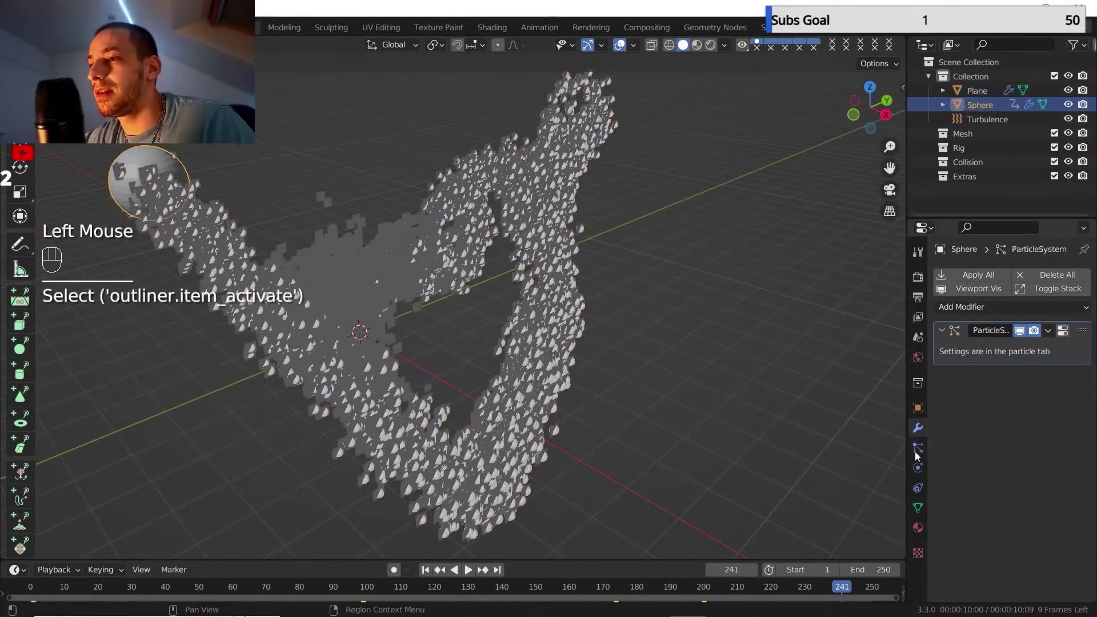
click(917, 449)
scroll(976, 455, down, 5)
scroll(976, 454, down, 6)
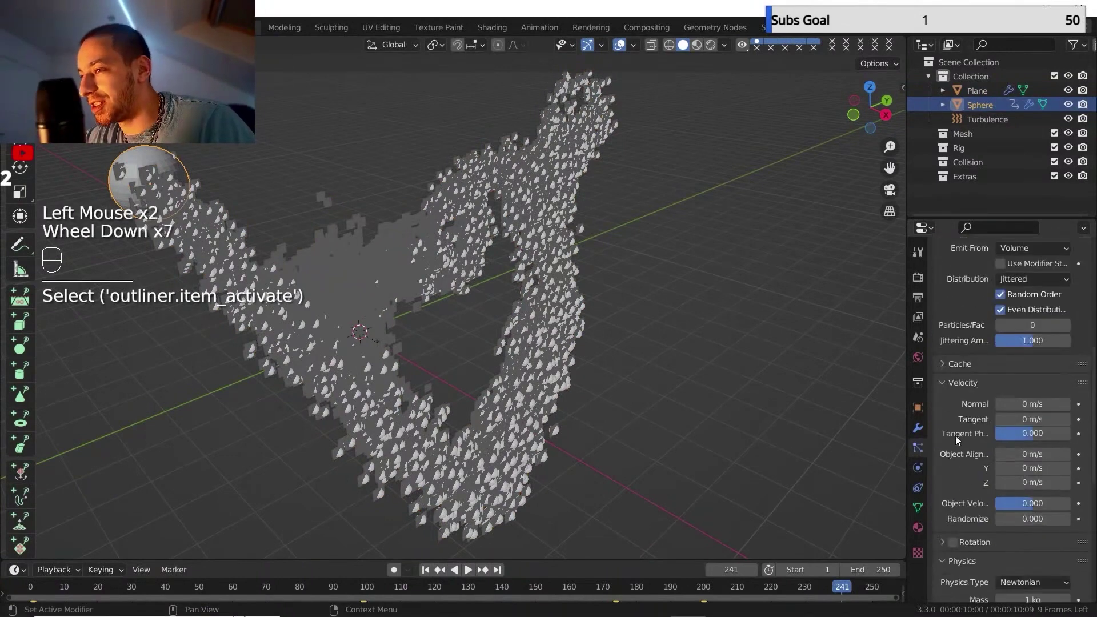
click(953, 451)
click(942, 451)
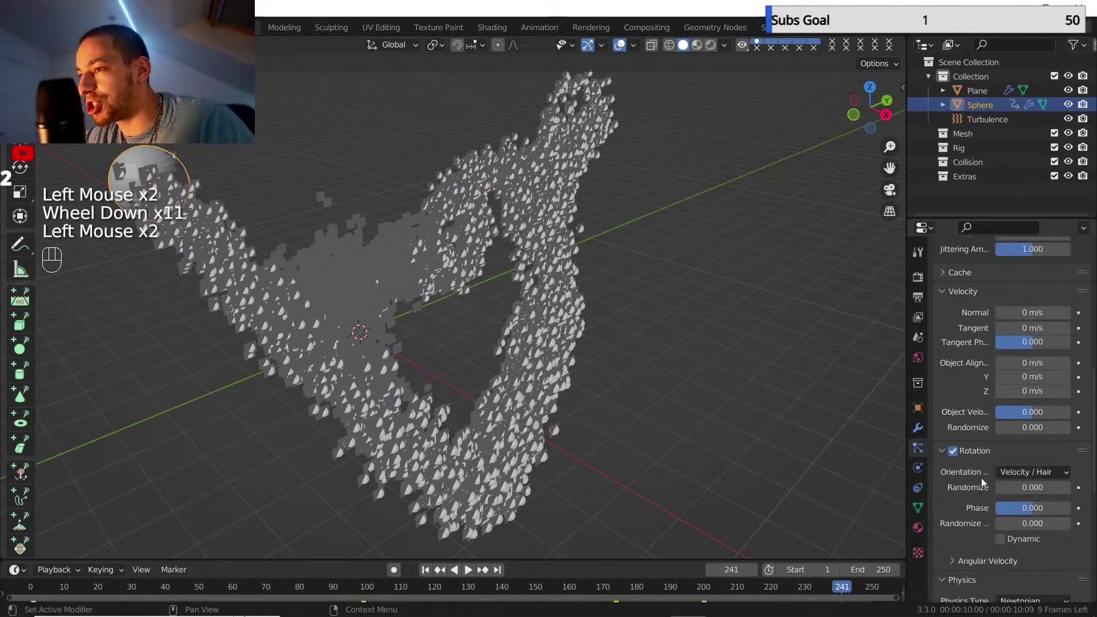
drag(1019, 484, 1049, 485)
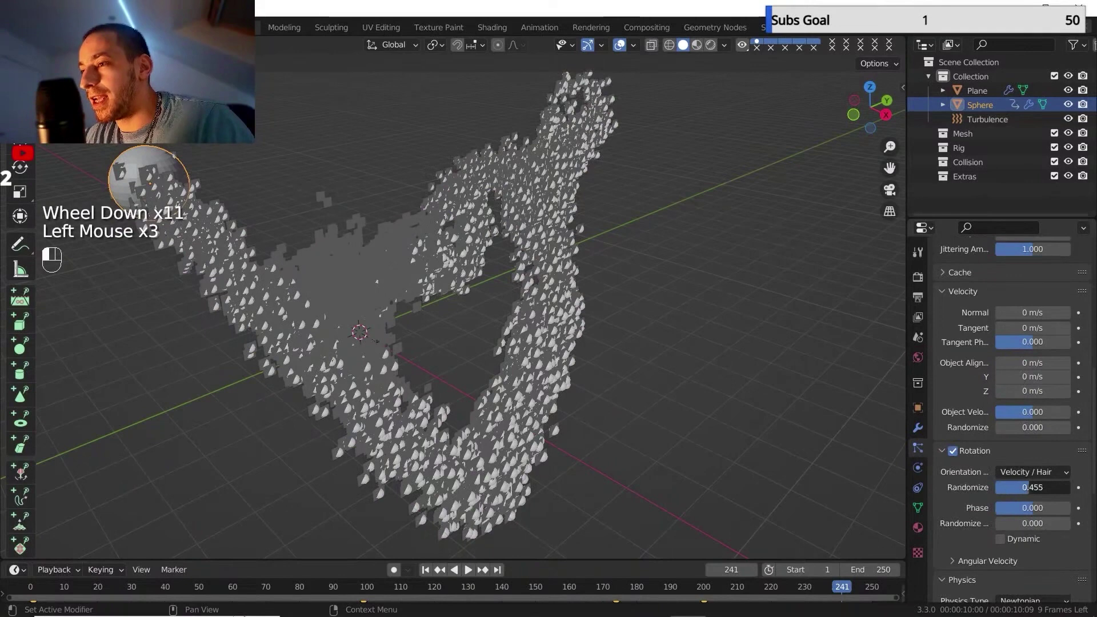
click(425, 570)
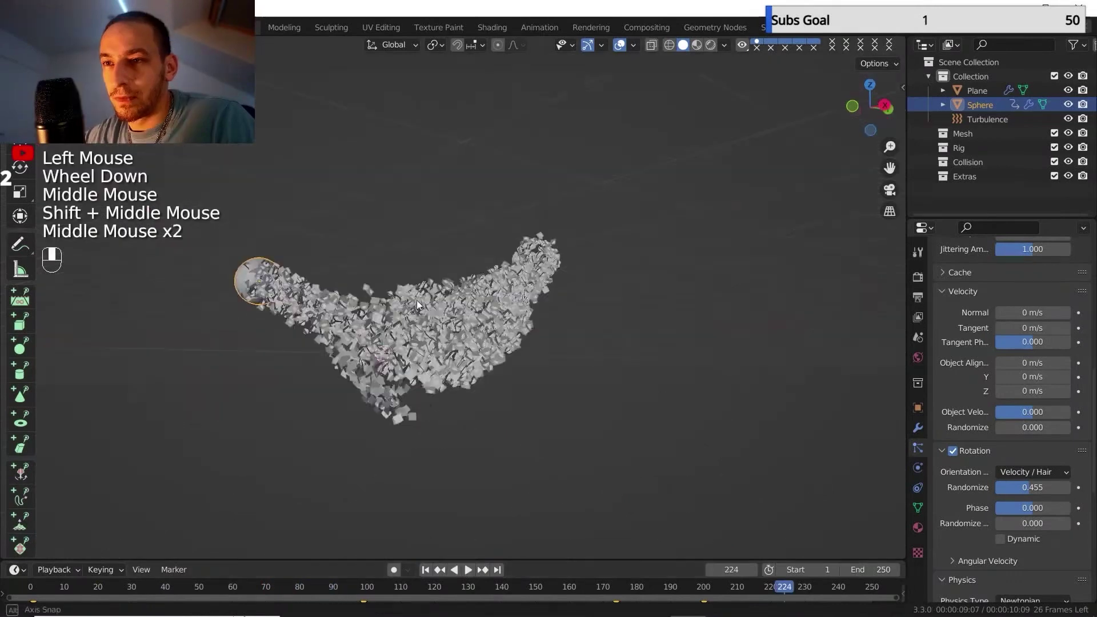
Add a particle system to the plane and set its emission Number to 100000.
middle_drag(417, 300, 410, 330)
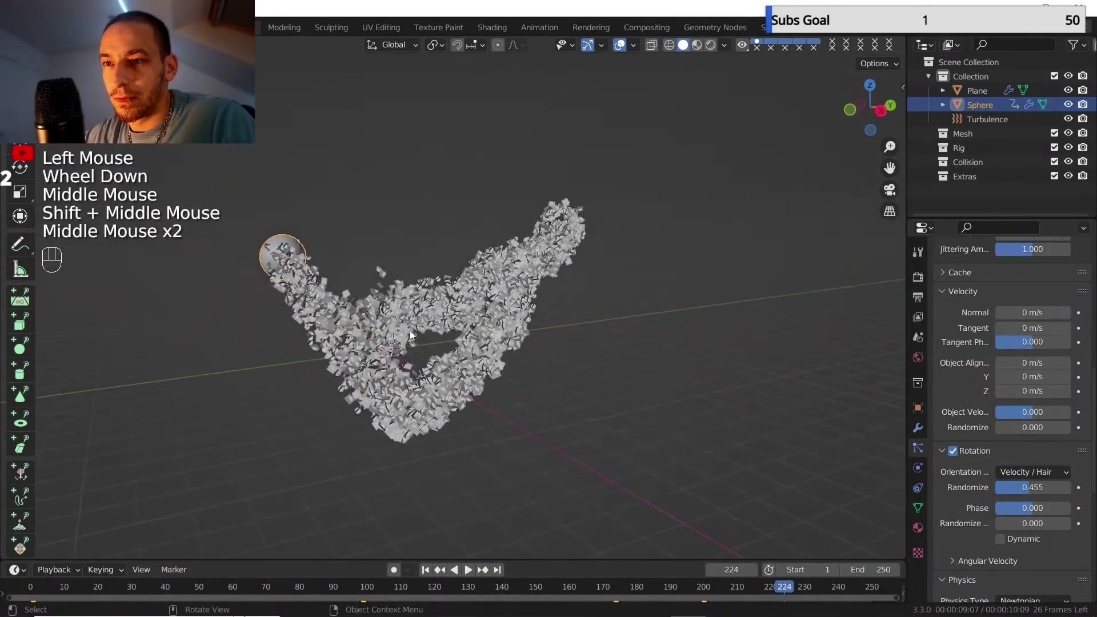
scroll(410, 331, up, 2)
middle_click(409, 330)
click(972, 91)
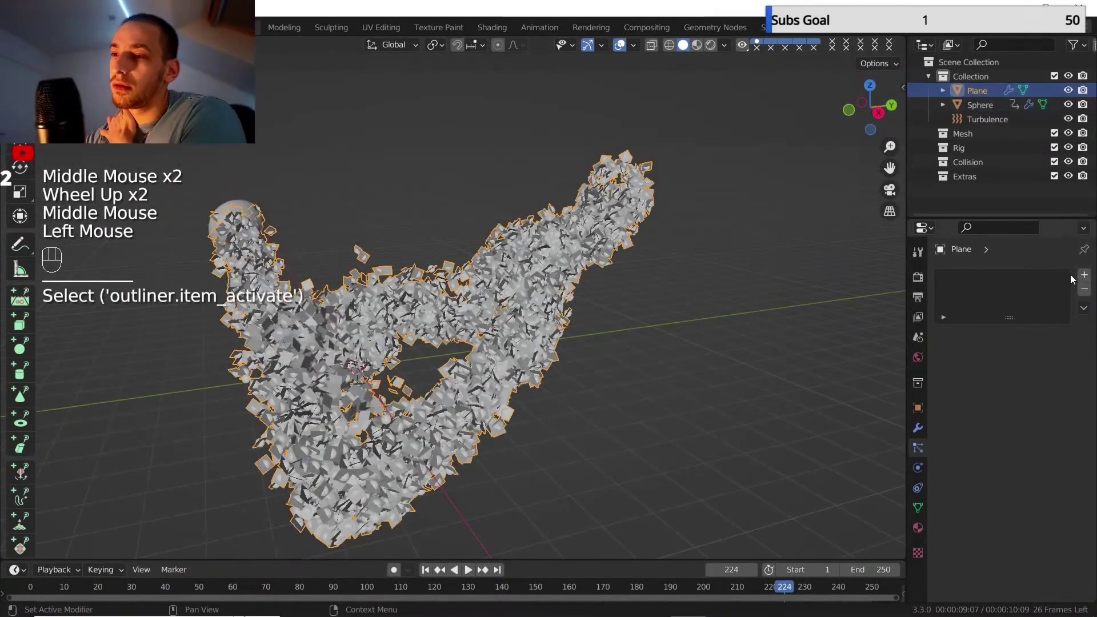
click(1084, 276)
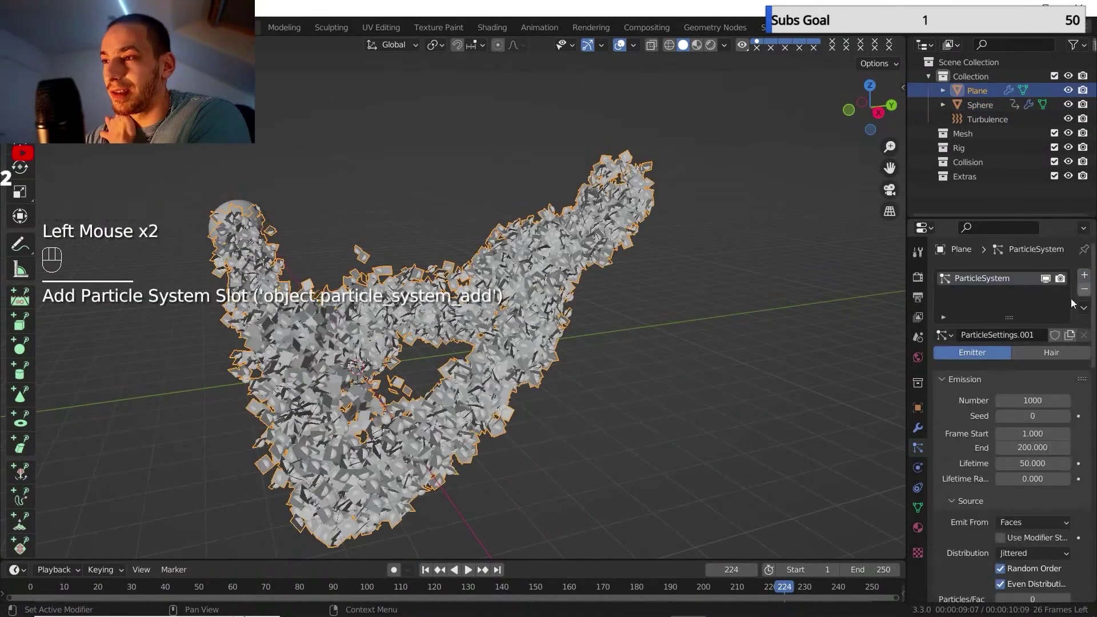
click(1035, 400)
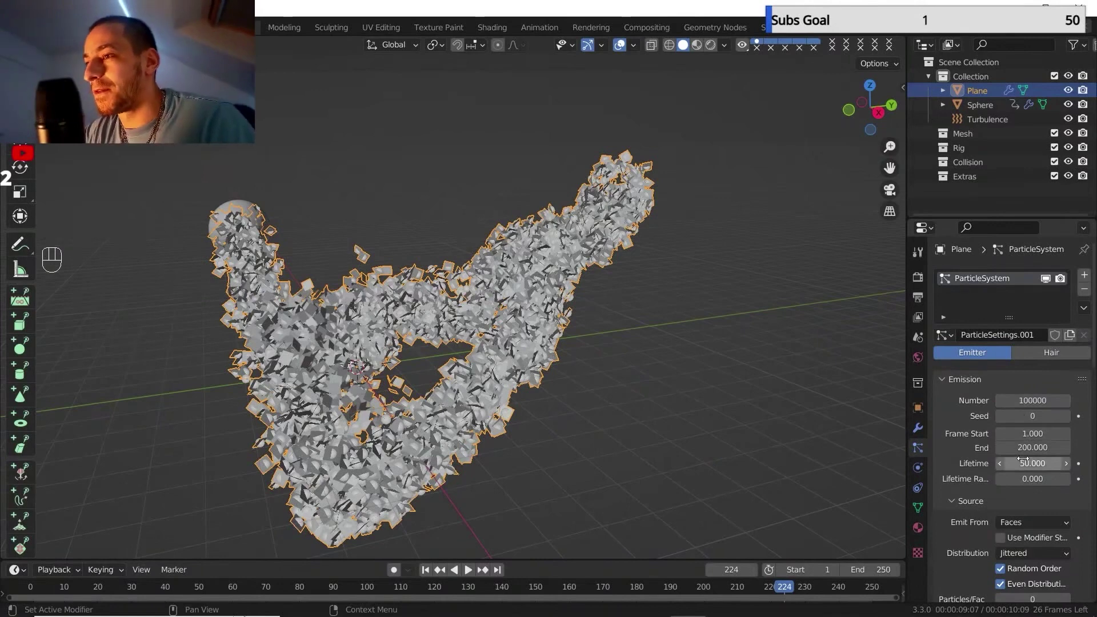
Enable Use Modifier Stack in the emission source of the plane's particle system.
scroll(984, 446, down, 3)
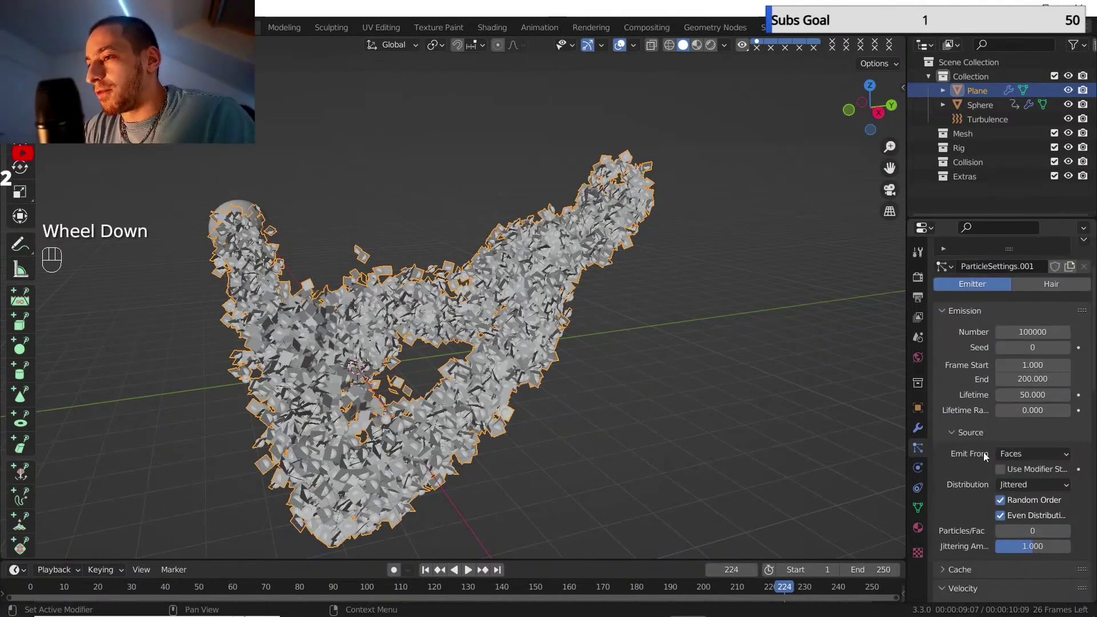
scroll(987, 453, down, 1)
click(1040, 441)
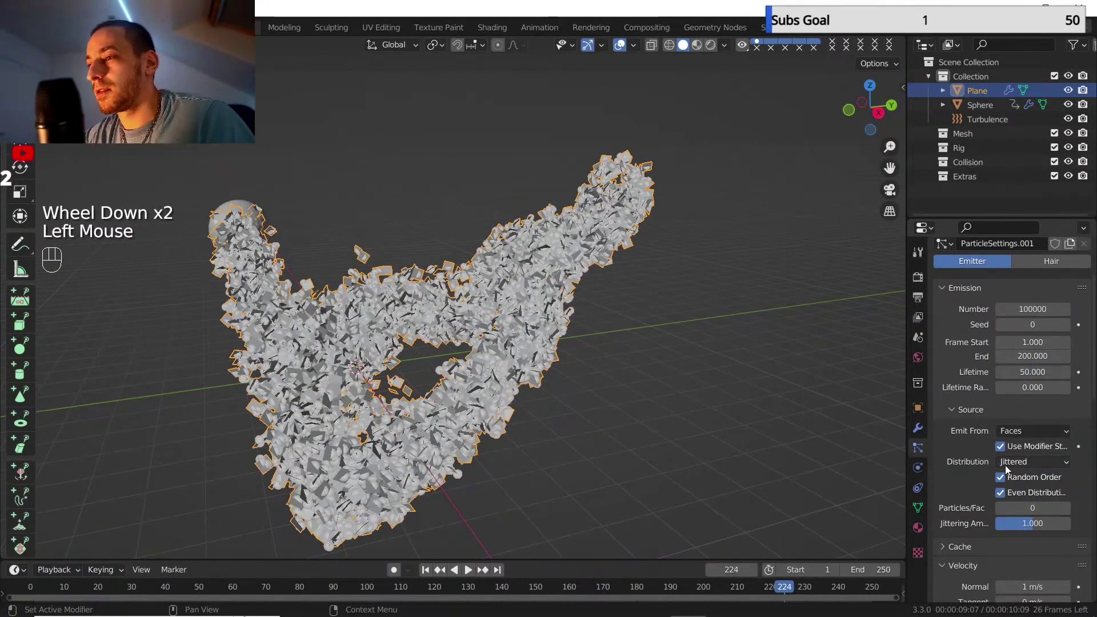
Set the Normal velocity of the plane's particles to 0.1 m/s.
scroll(984, 464, down, 6)
click(1032, 381)
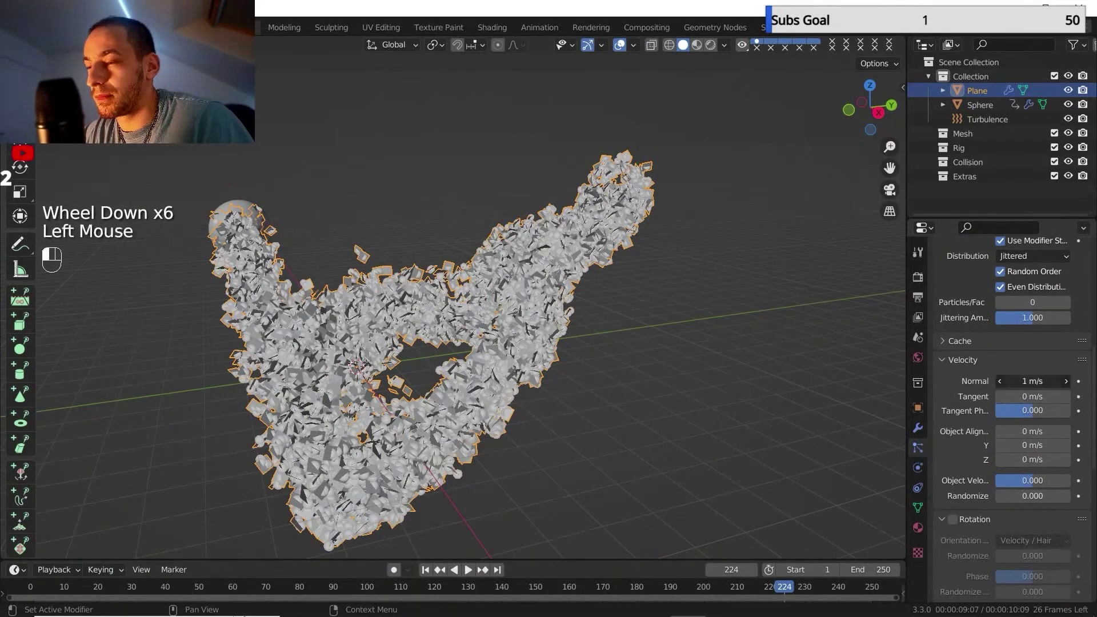
key(BackSpace)
key(BackSpace)
key(BackSpace)
text(.1)
click(1032, 396)
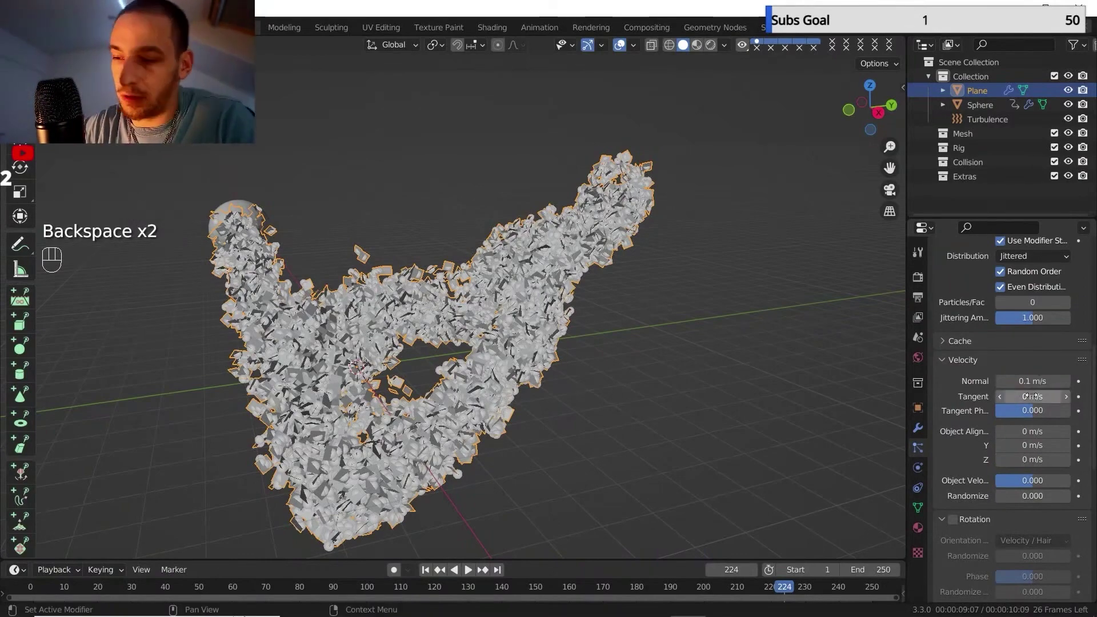
Replay the animation from the start to check how the plane instances emit particles.
click(425, 570)
click(467, 570)
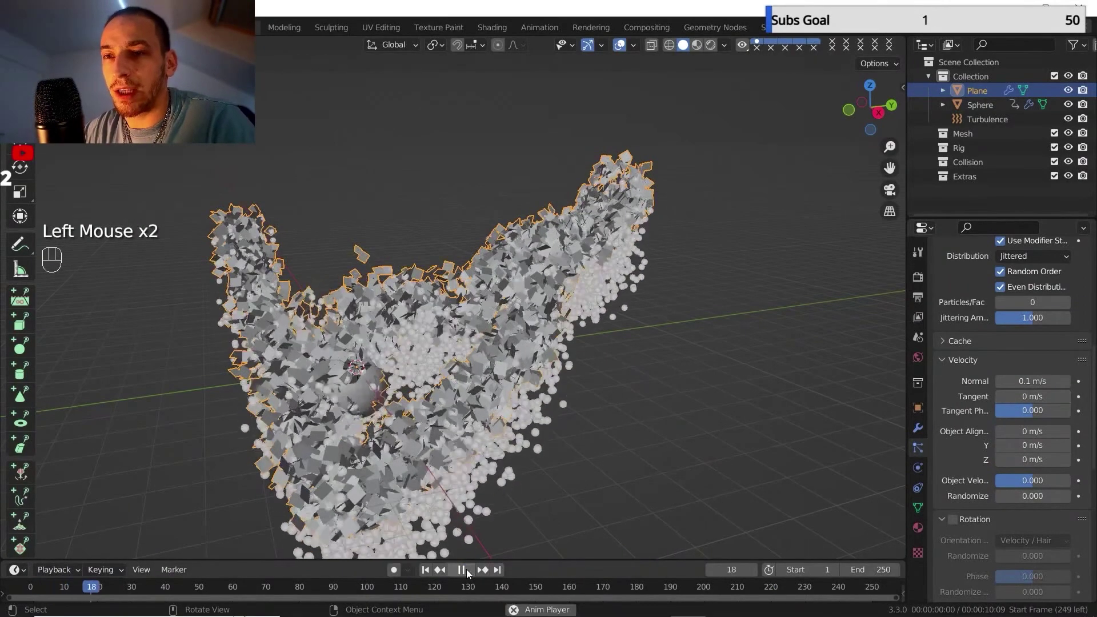
click(467, 571)
Set the Gravity field weight of the plane's particle system to 0 and replay the animation from the start.
scroll(996, 464, down, 6)
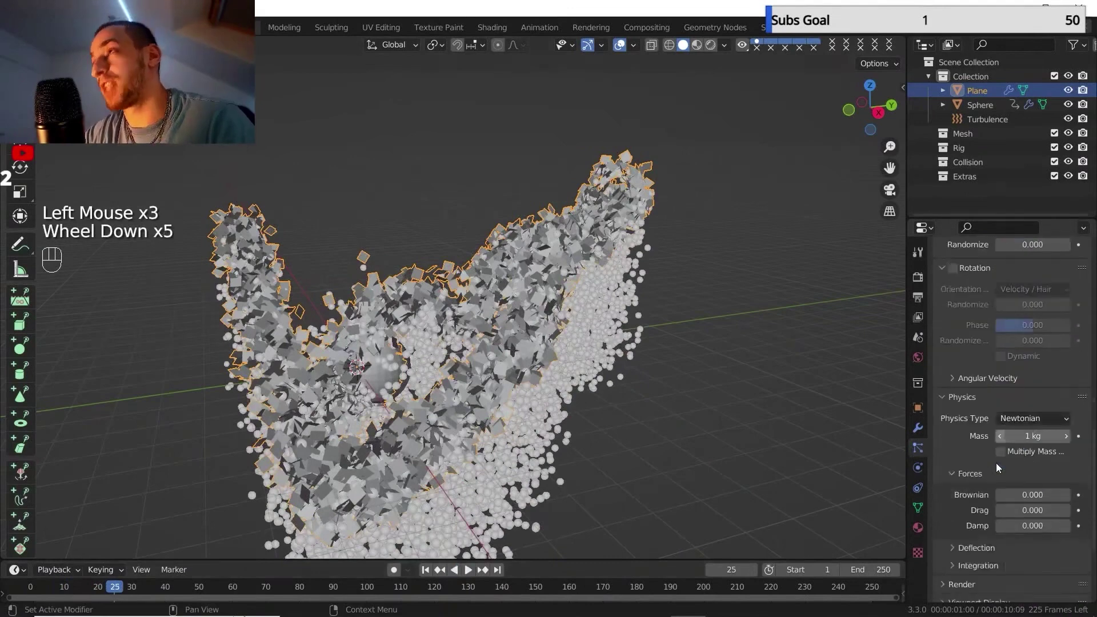
click(946, 515)
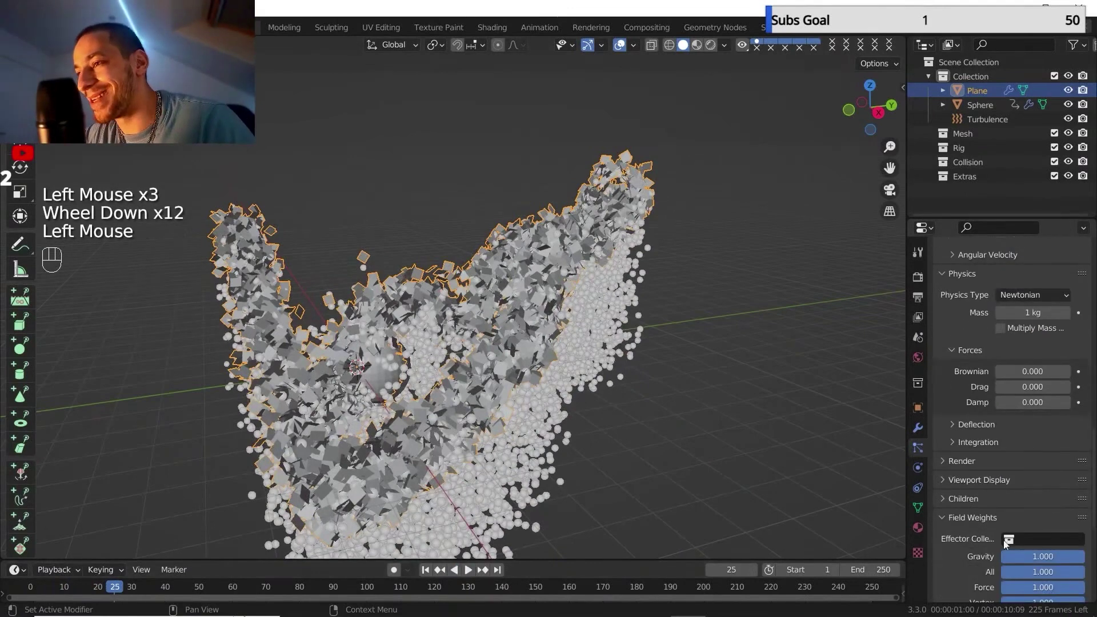
drag(1018, 553, 935, 554)
click(425, 570)
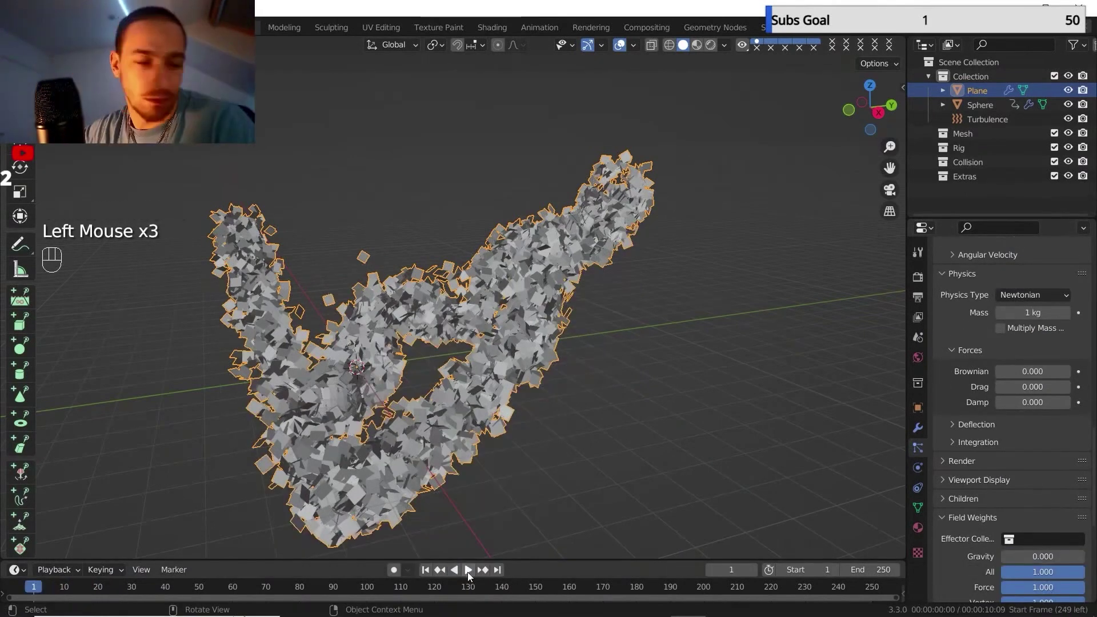
click(468, 570)
Set the plane's particle viewport size to 0.03 m, lower the Turbulence field weight to 0 and replay the animation.
click(1023, 480)
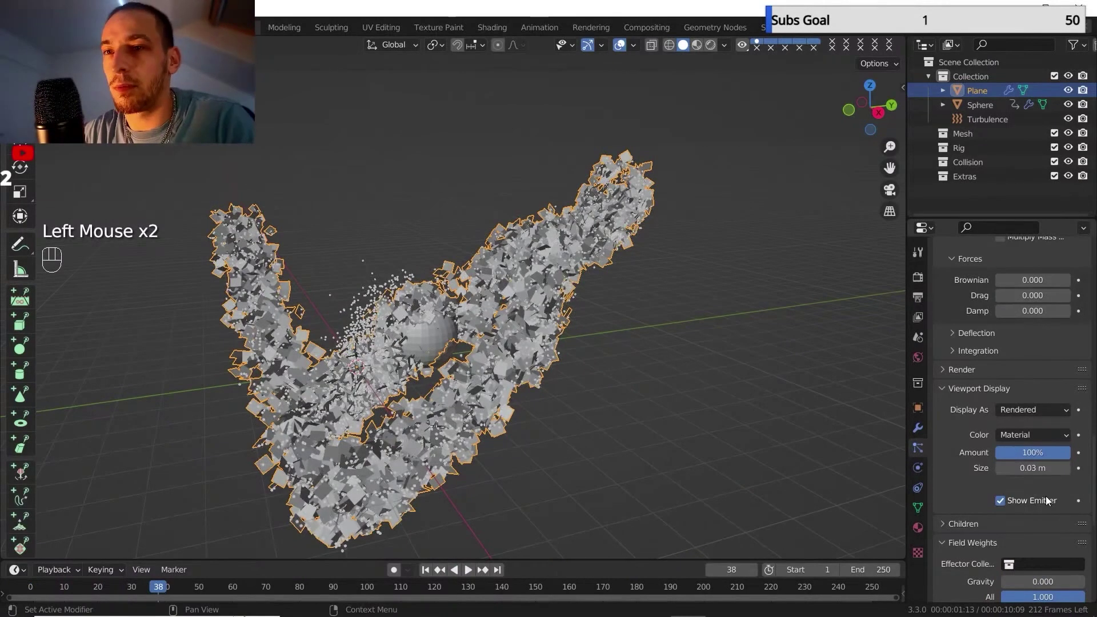
scroll(1034, 485, down, 5)
drag(1034, 483, 971, 482)
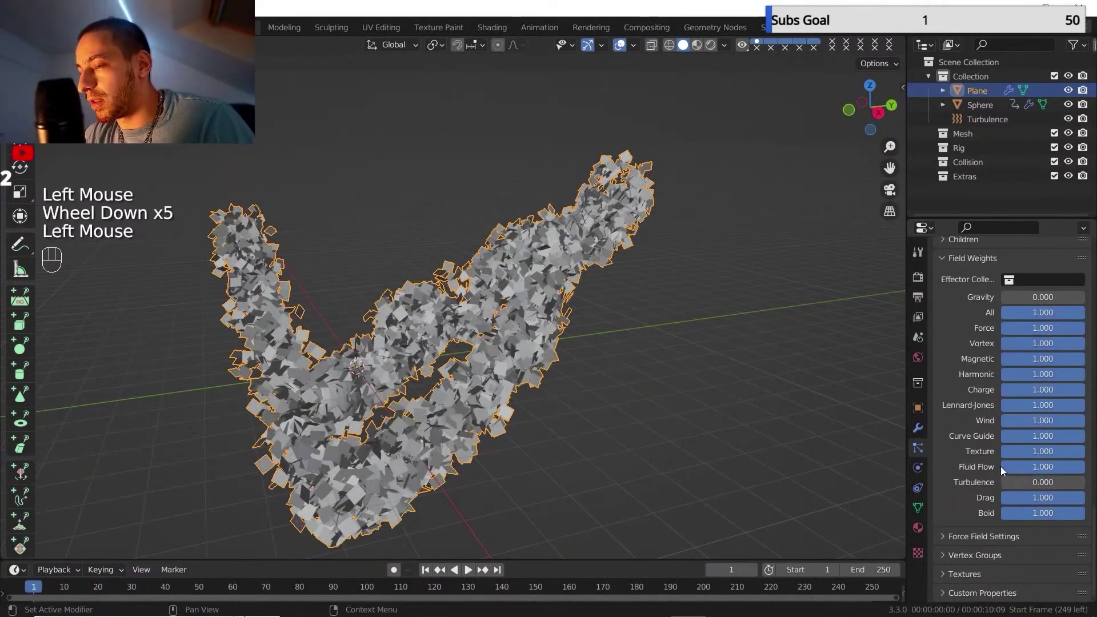
scroll(969, 453, up, 6)
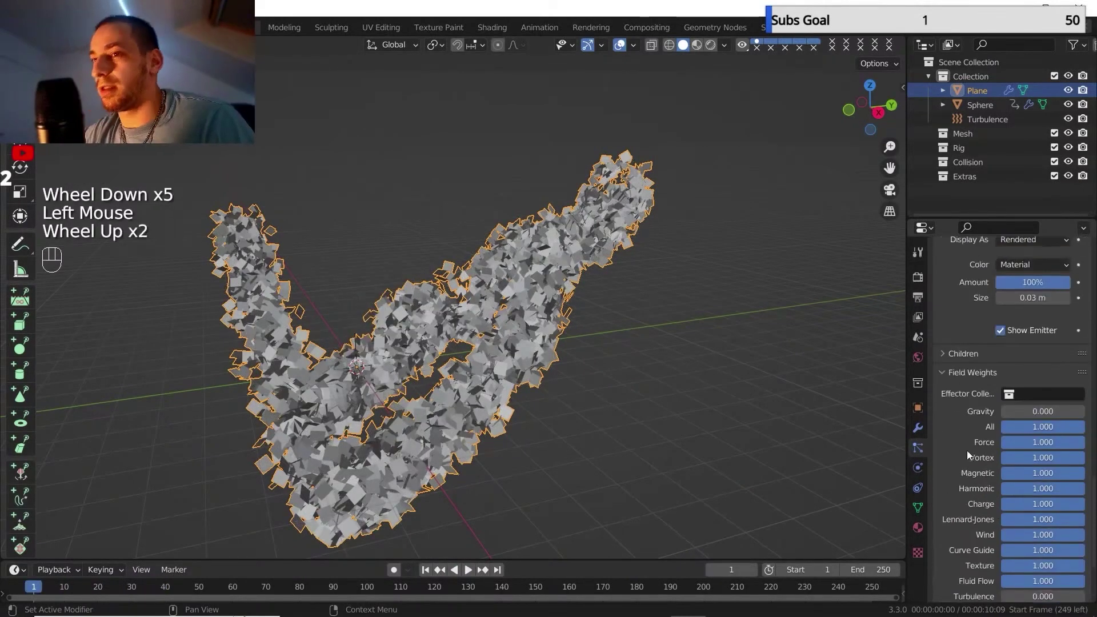
click(434, 575)
click(468, 571)
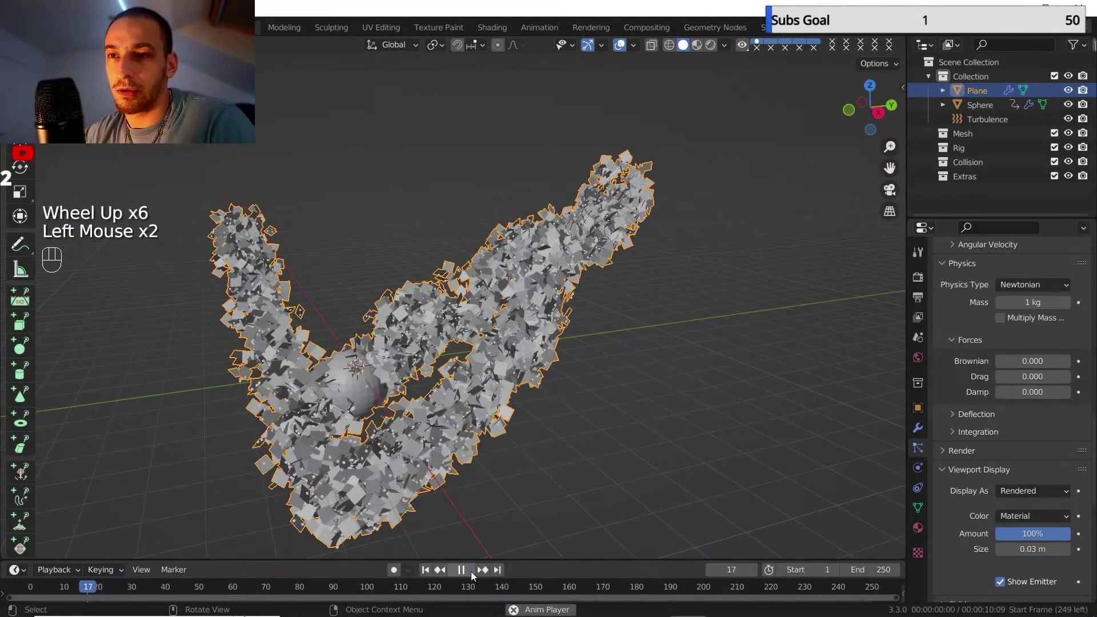
Hide the sphere and the plane's Particle Instance modifier in the viewport, and replay the emission from the single plane.
click(440, 571)
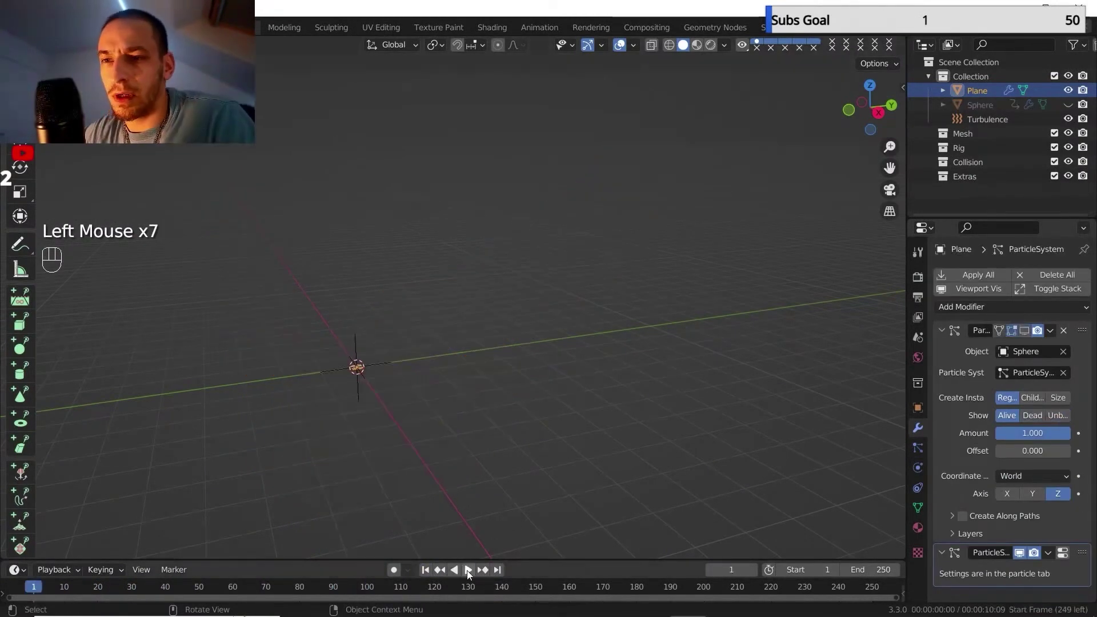
click(468, 570)
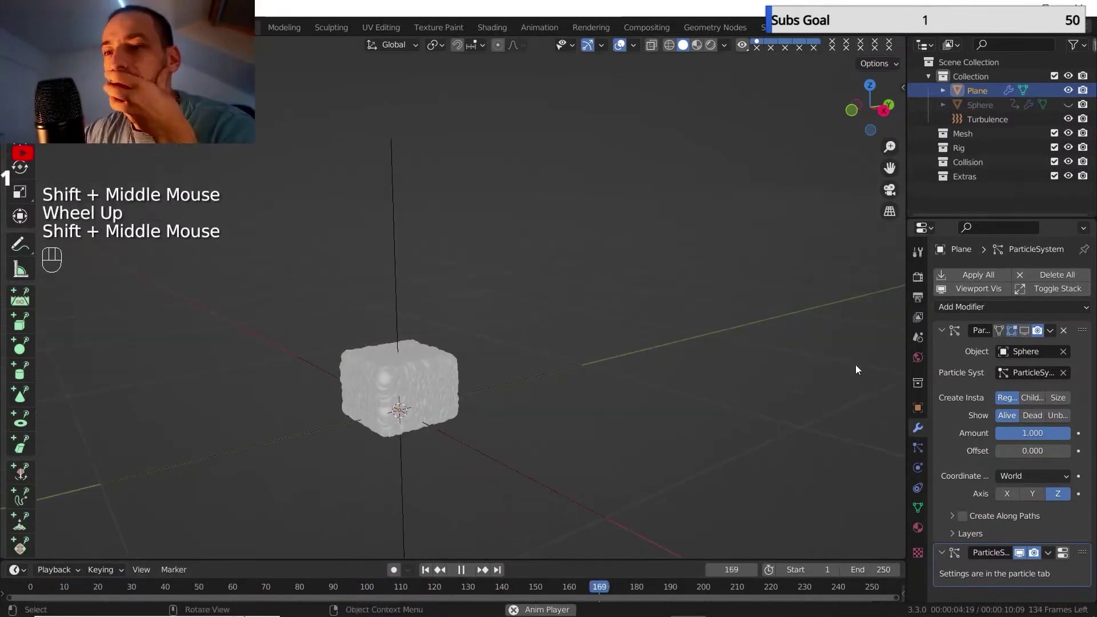
Set the Lifetime of the plane's particles to 100 frames.
click(918, 448)
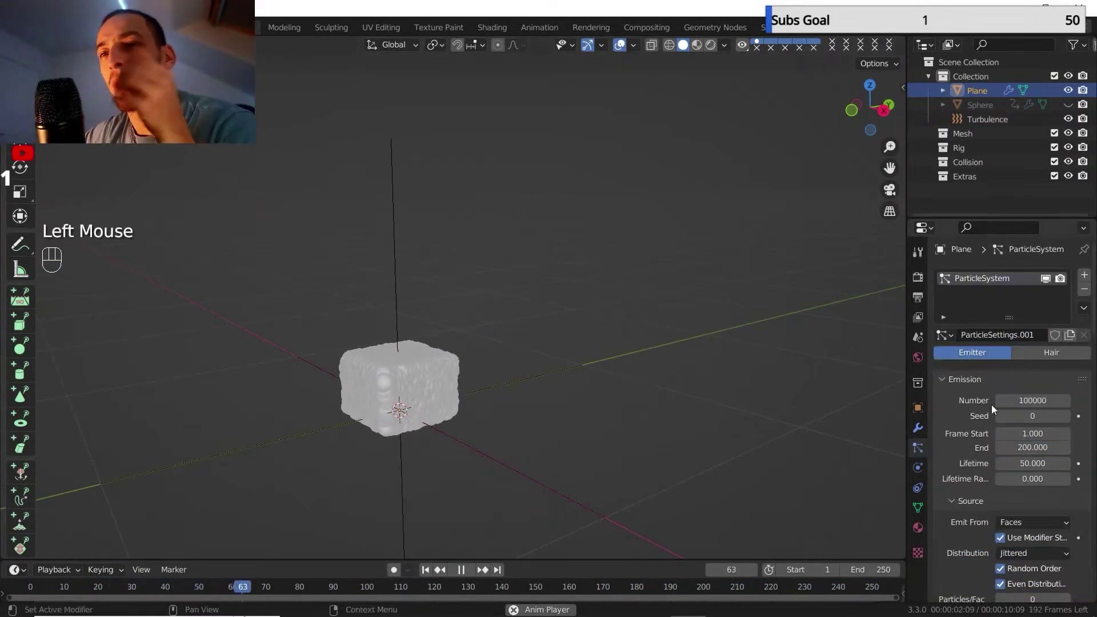
click(1032, 462)
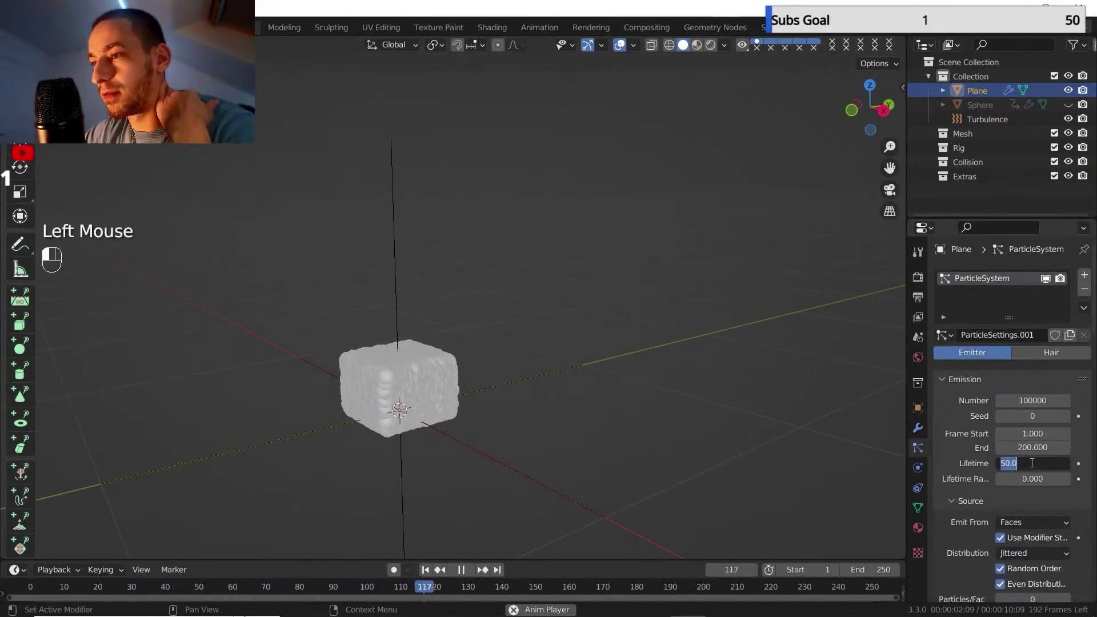
text(100)
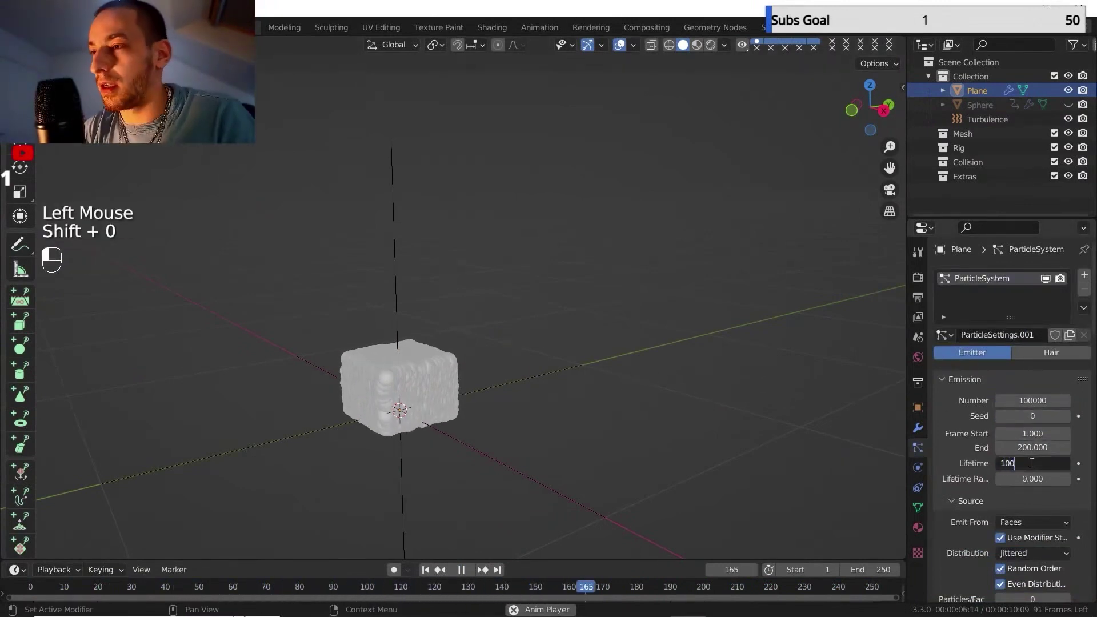
key(Return)
Check the Turbulence force field's settings and try the Grid distribution for the plane's particle emission.
scroll(990, 494, down, 2)
click(971, 120)
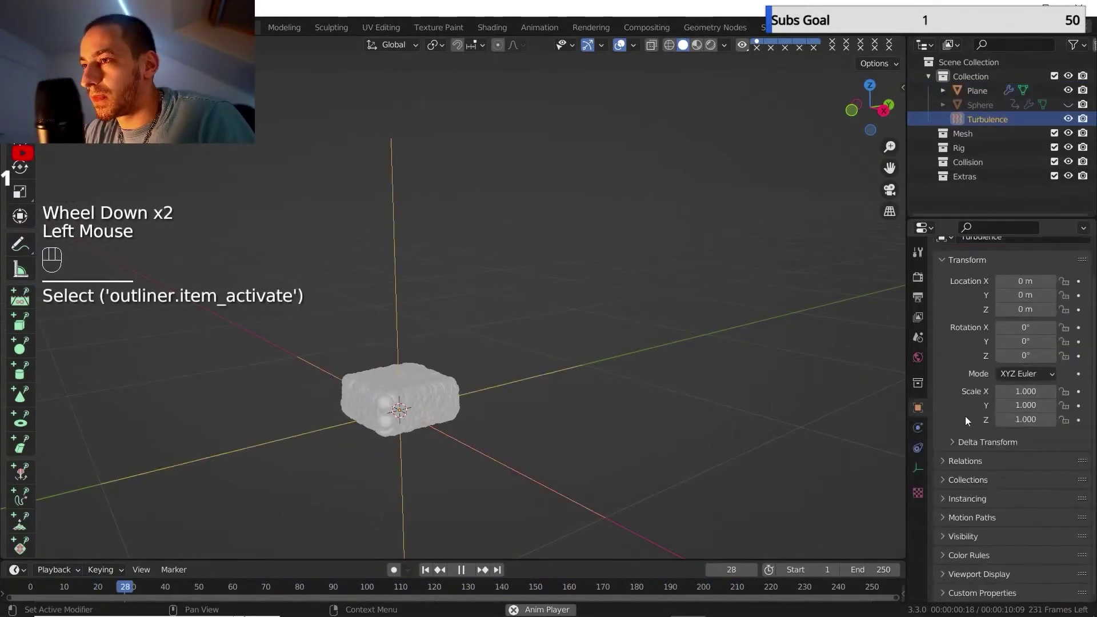
click(919, 427)
click(999, 379)
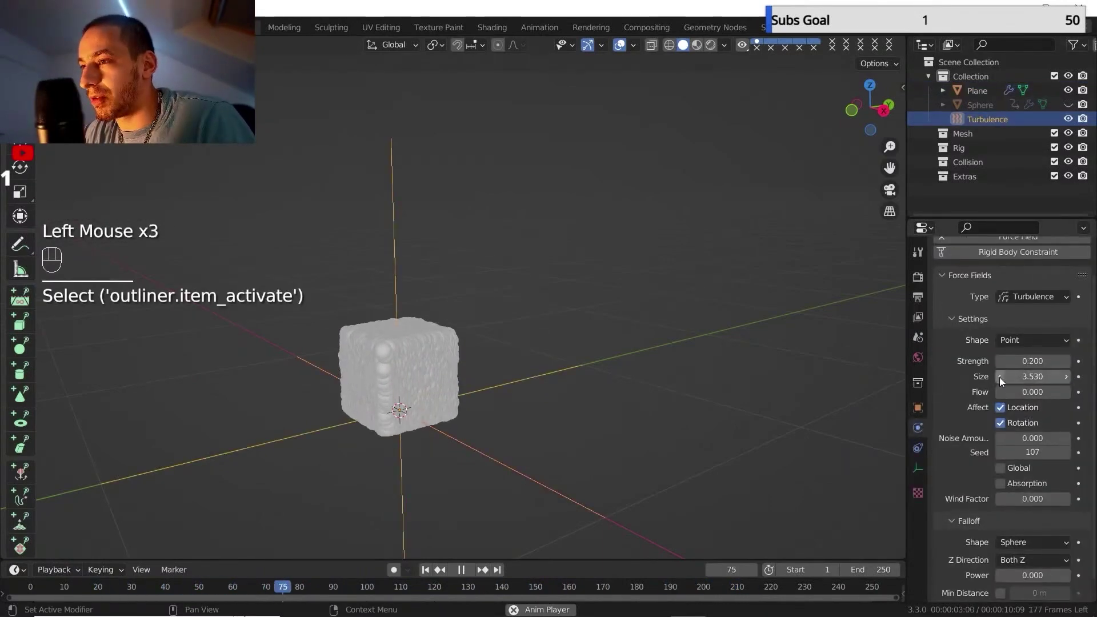
click(976, 91)
click(919, 447)
scroll(1009, 400, down, 4)
click(1032, 416)
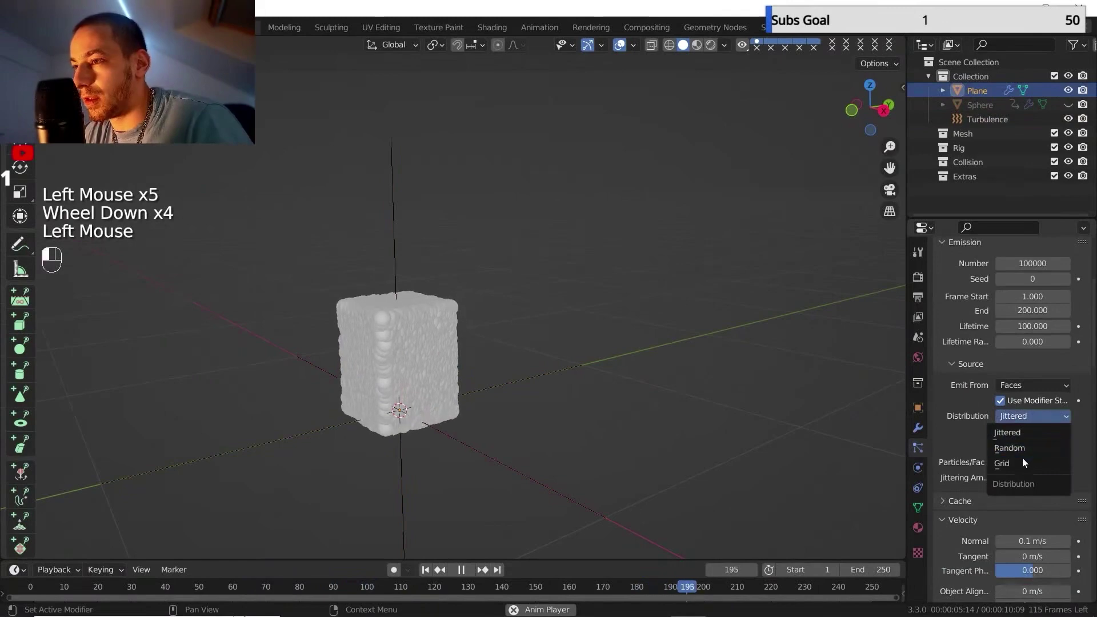
click(1020, 463)
click(1023, 416)
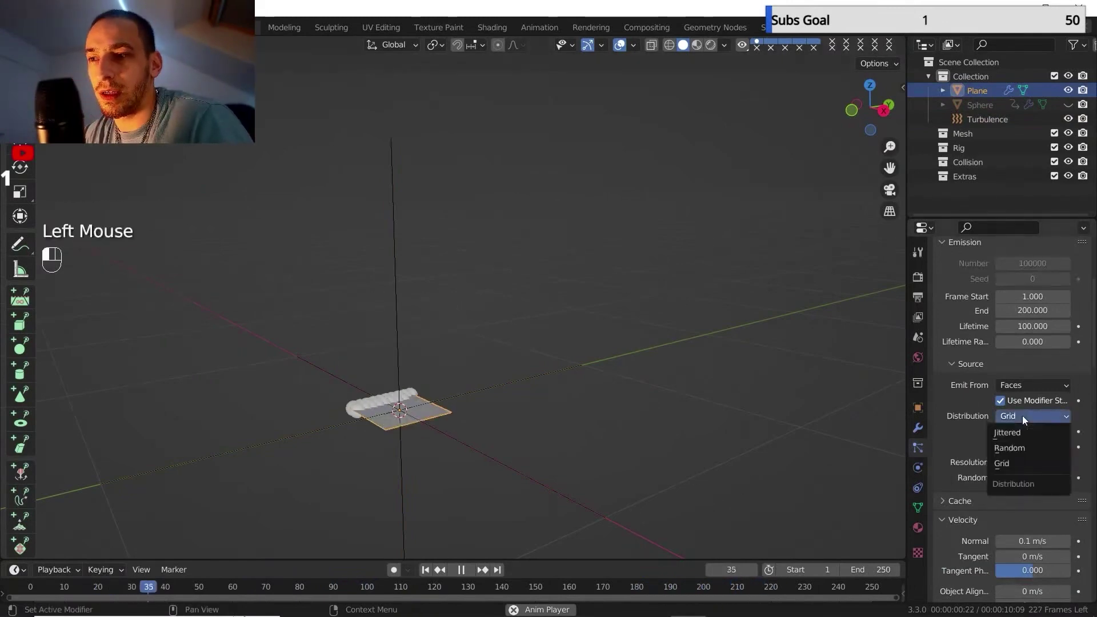
click(1015, 435)
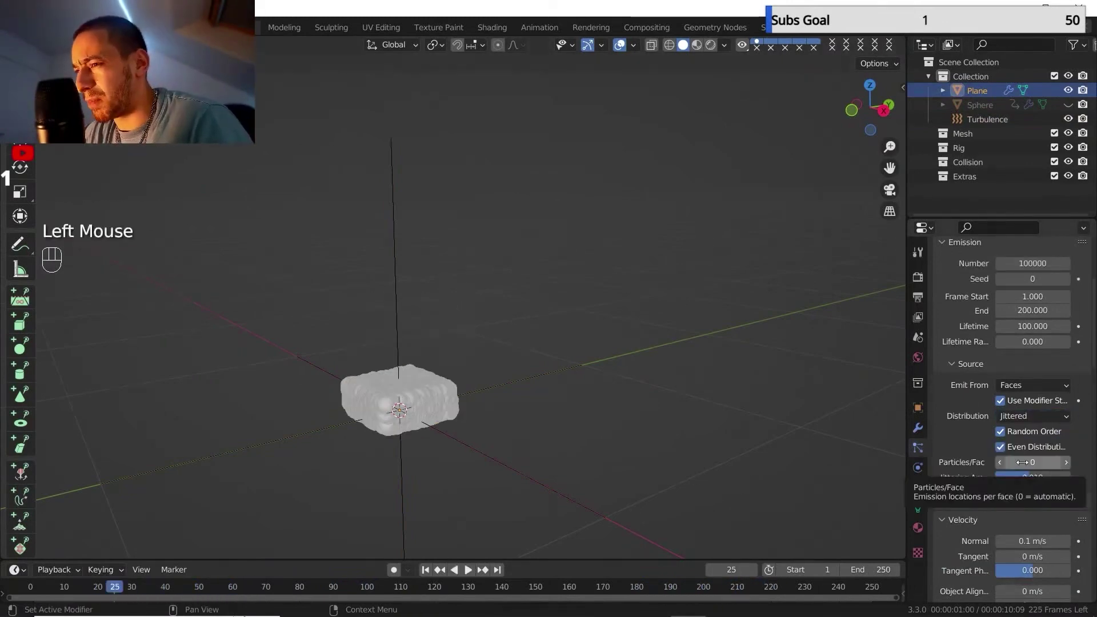
Set the plane's emission Jittering Amount to 0.910 and Particles/Face to 2, and replay the animation.
click(1022, 462)
text(2)
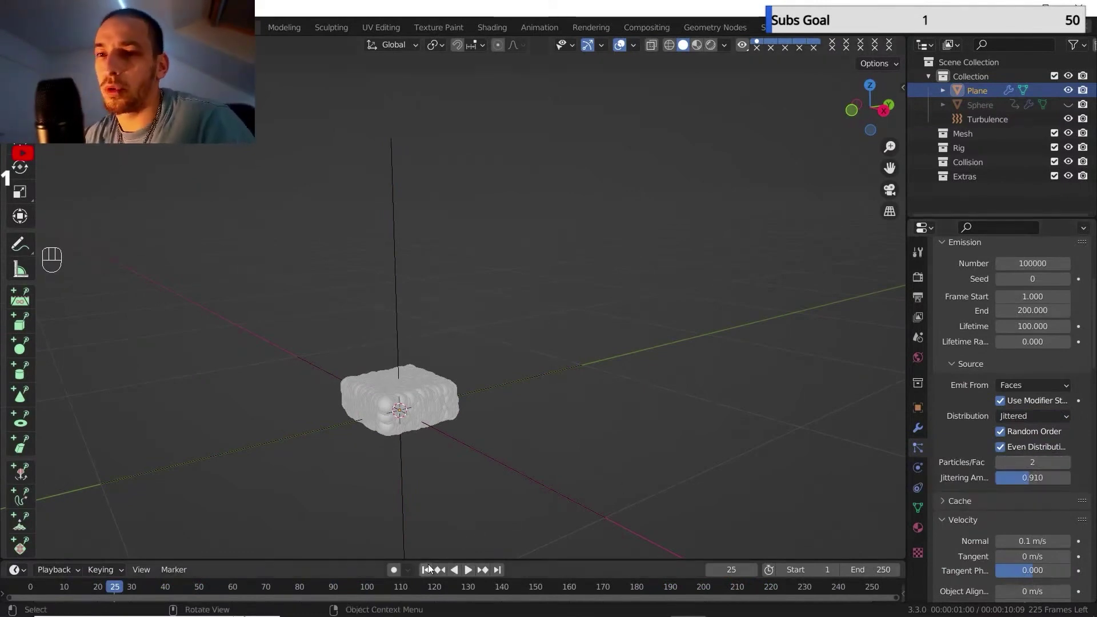
click(426, 569)
click(467, 570)
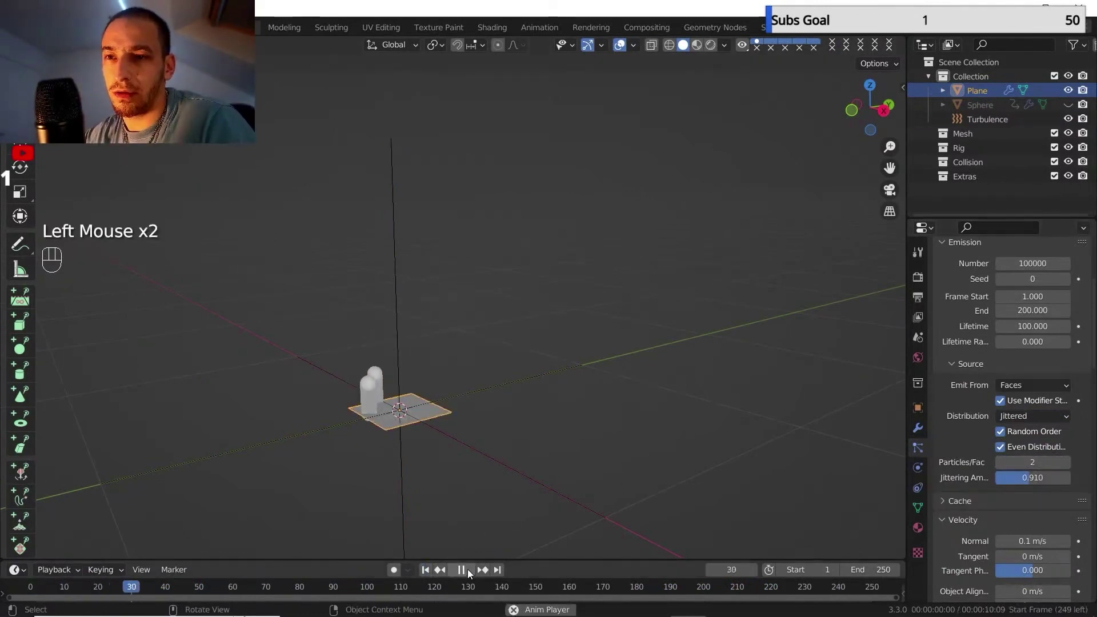
middle_drag(455, 452, 404, 443)
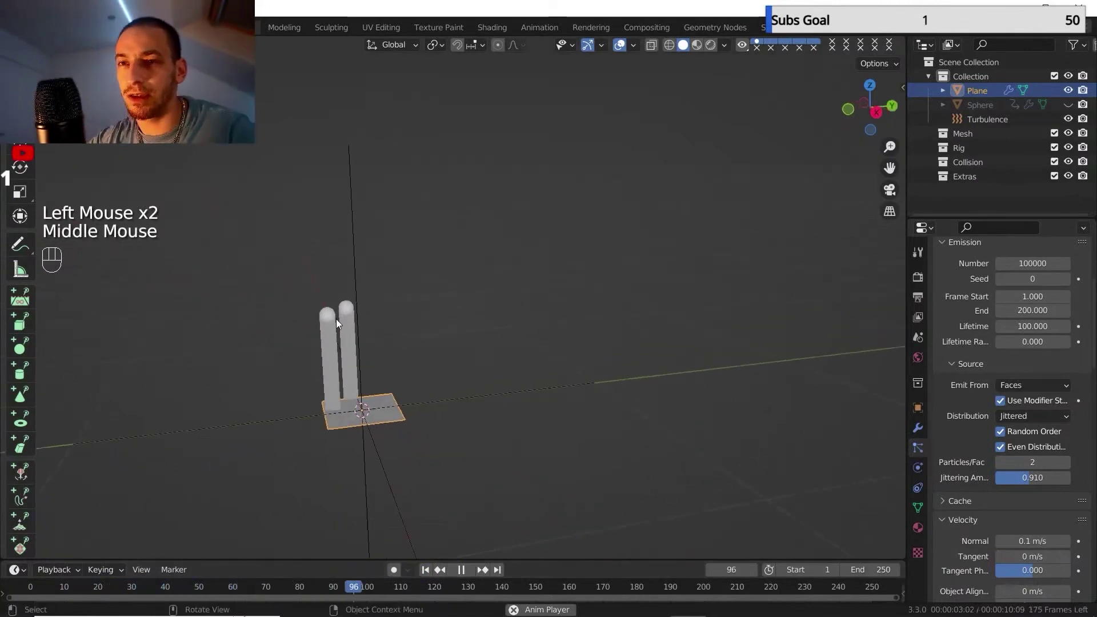
double_click(463, 574)
click(464, 571)
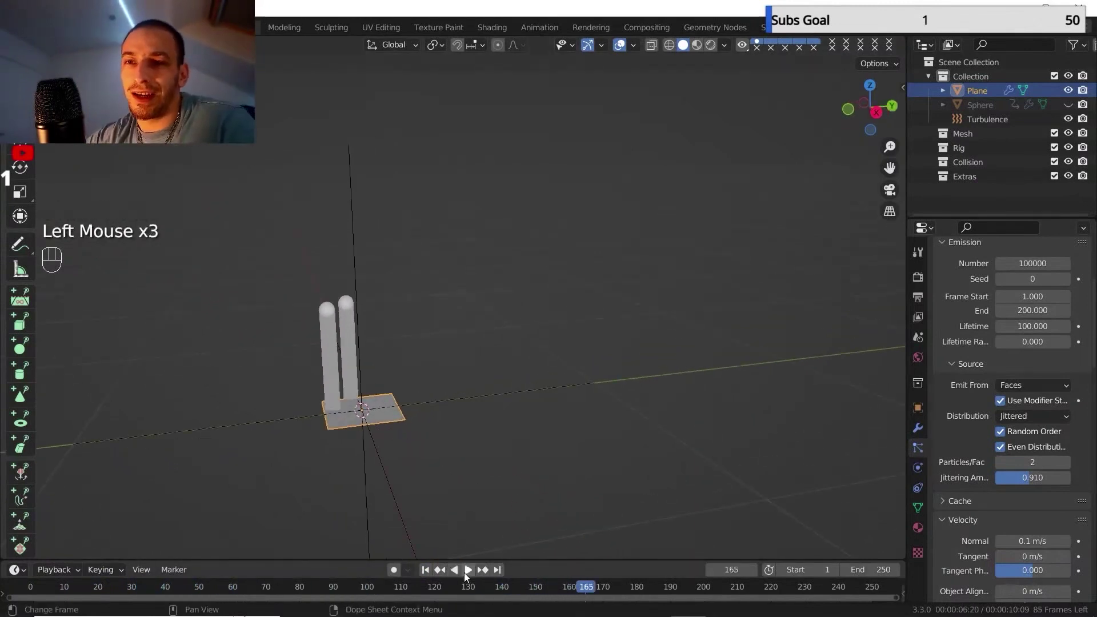
click(426, 570)
Try a Brownian force on the plane's particles and preview its effect.
scroll(981, 446, down, 7)
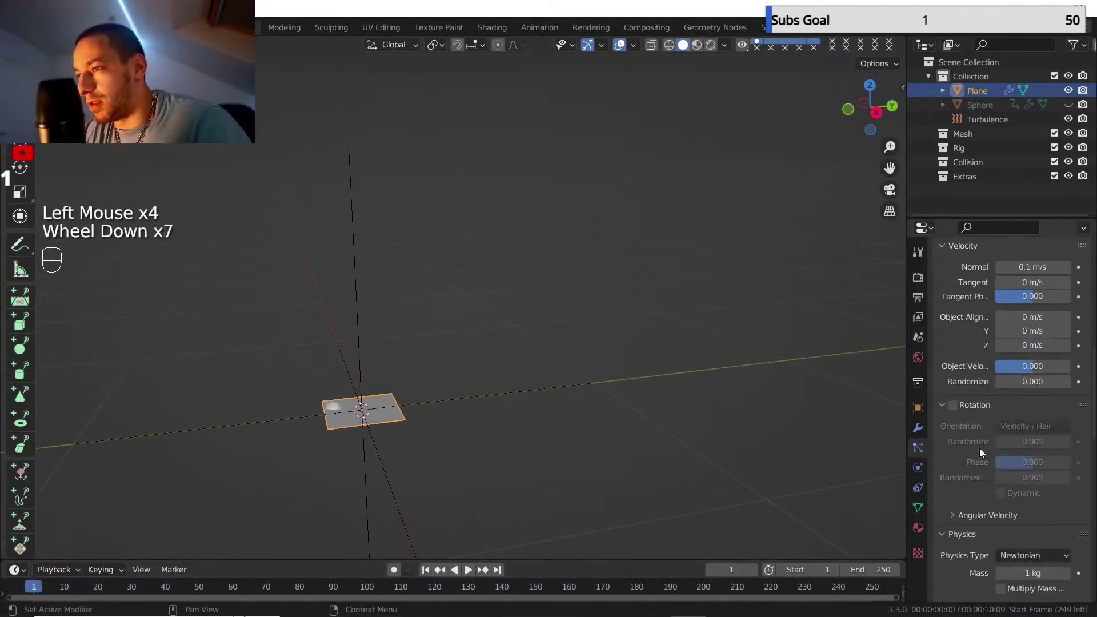
scroll(979, 448, down, 3)
click(1011, 518)
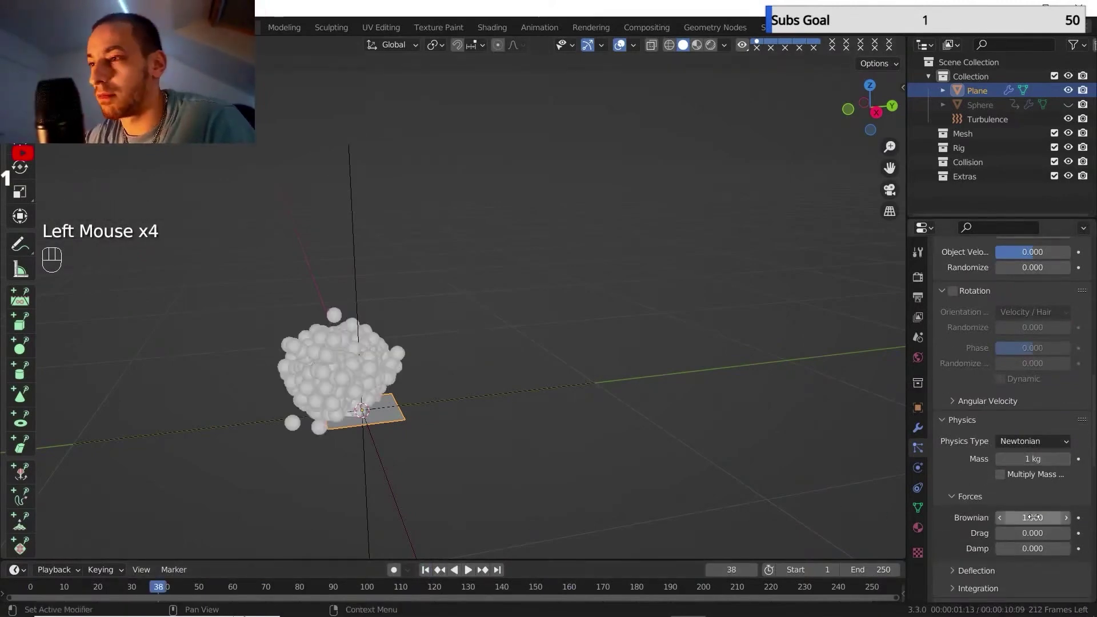
click(1035, 516)
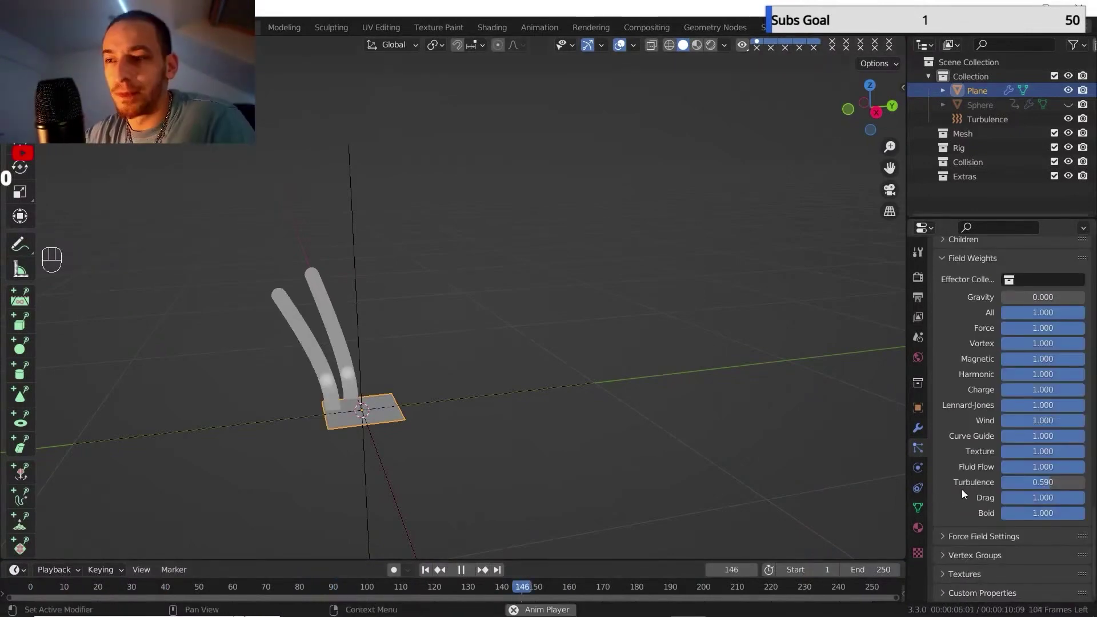
Raise the Turbulence field weight of the plane's particles to 1.000 and replay the animation from the start.
drag(1044, 481, 1053, 481)
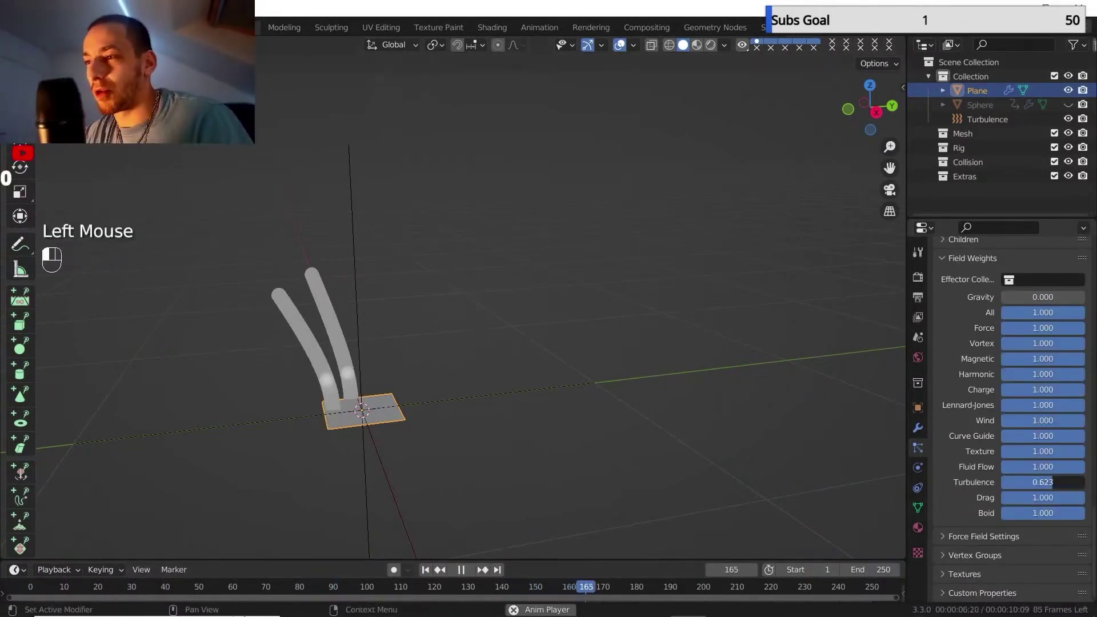
drag(1056, 481, 1085, 482)
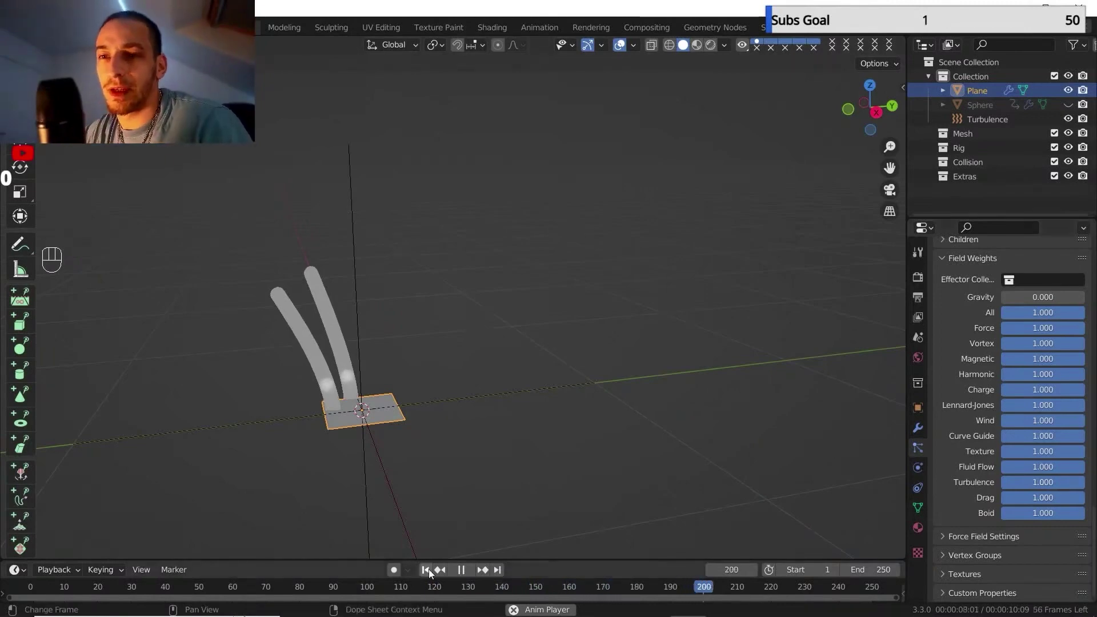
click(428, 569)
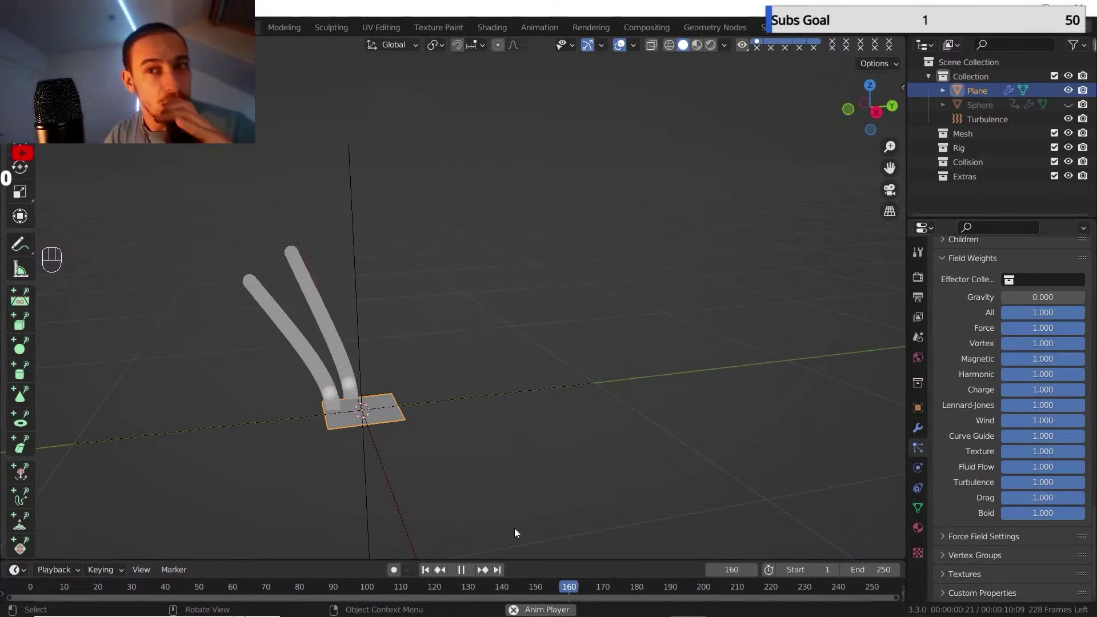
key(space)
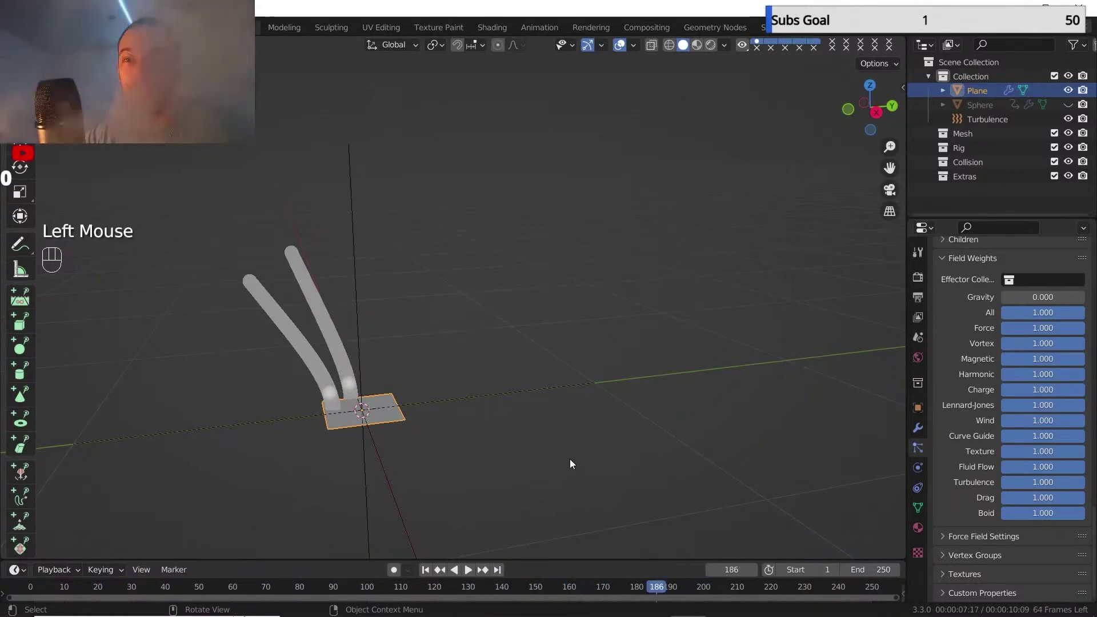
Set Particles/Face to 5 for the plane's emission and show the sphere and the Particle Instance modifier in the viewport again.
scroll(979, 353, up, 5)
scroll(992, 412, up, 10)
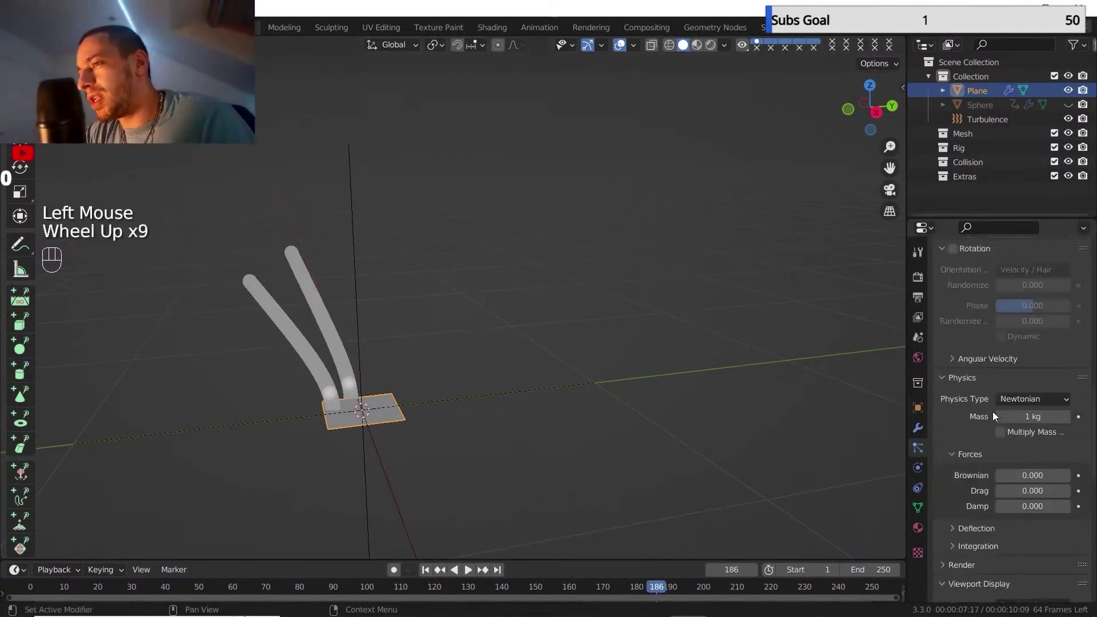
click(1026, 371)
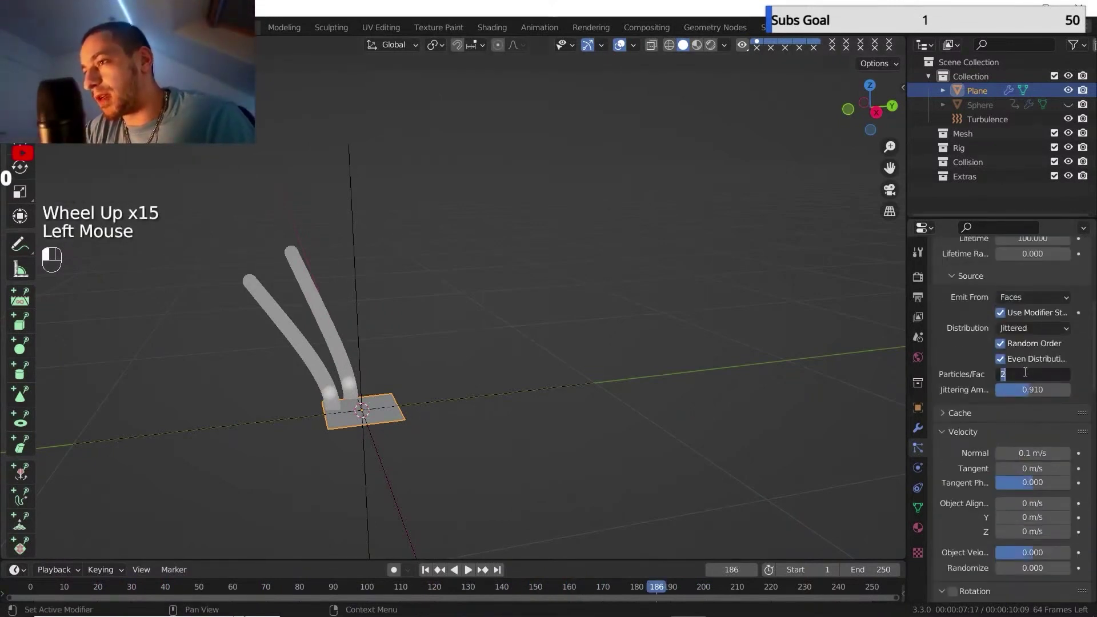
text(5)
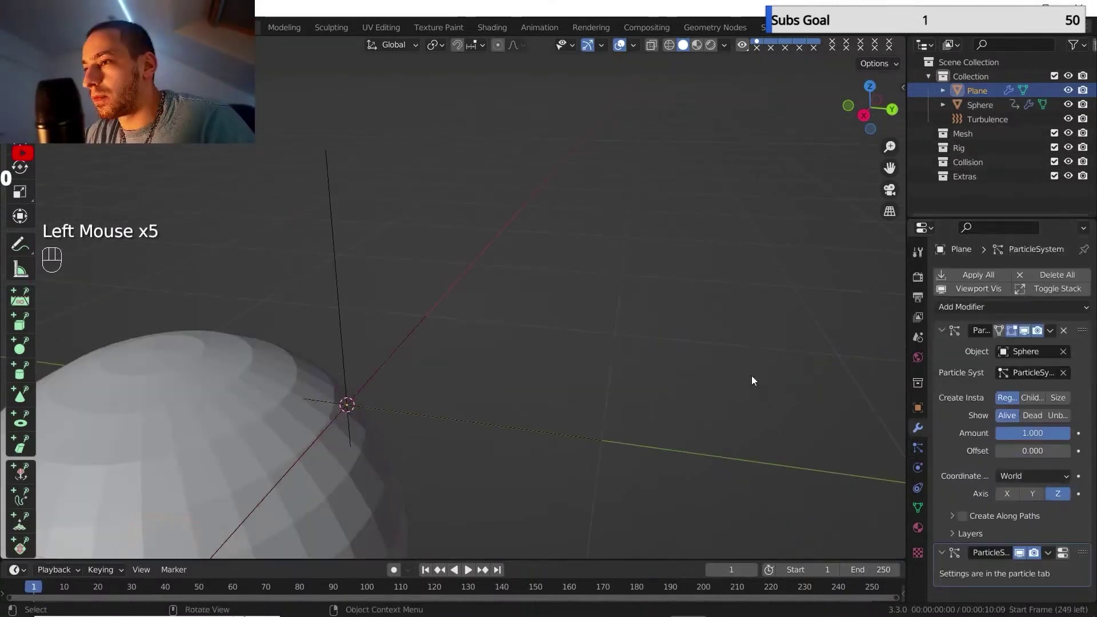
Replay the animation and examine the complete trail of plane instances with their secondary particles.
scroll(740, 373, down, 6)
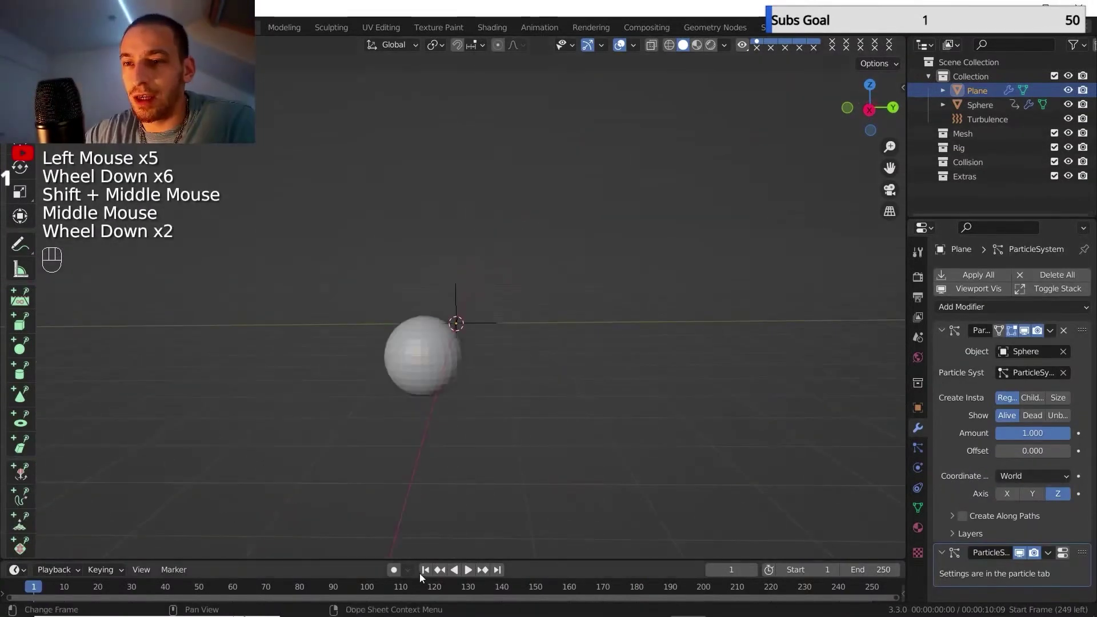
click(467, 569)
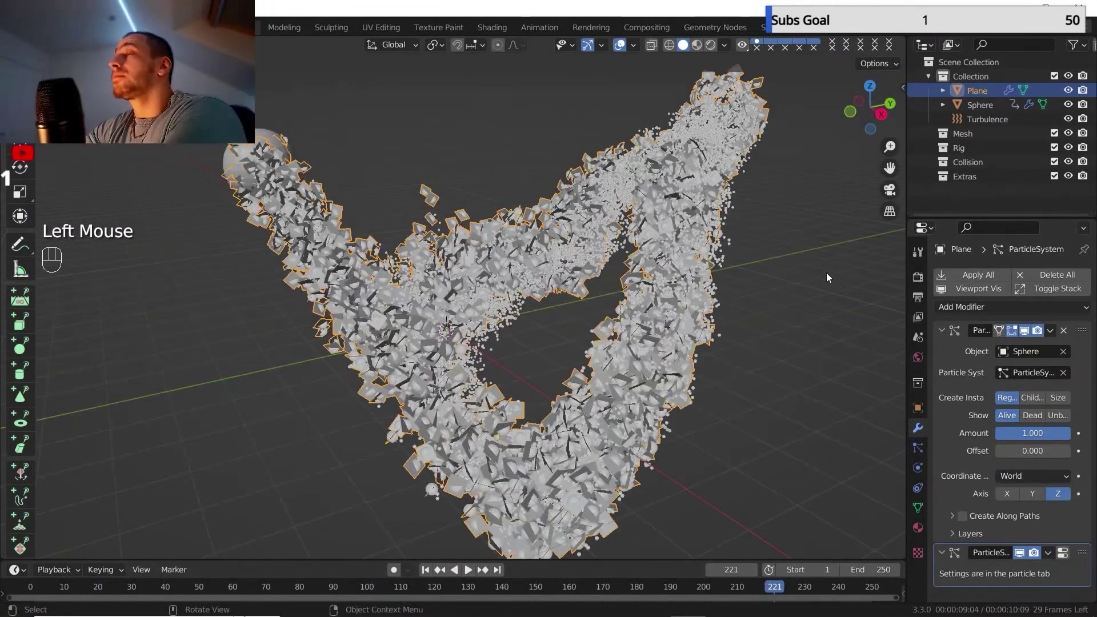
middle_drag(826, 272, 857, 240)
scroll(977, 414, down, 1)
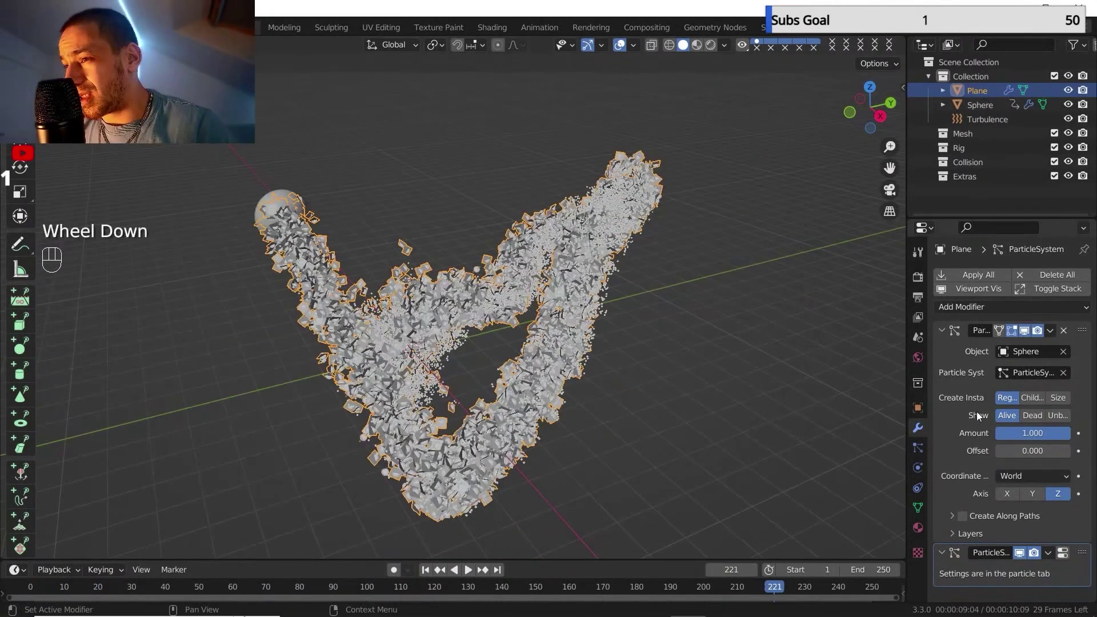
Set the Randomize velocity of the plane's particles to 0.1.
click(918, 446)
scroll(949, 471, down, 5)
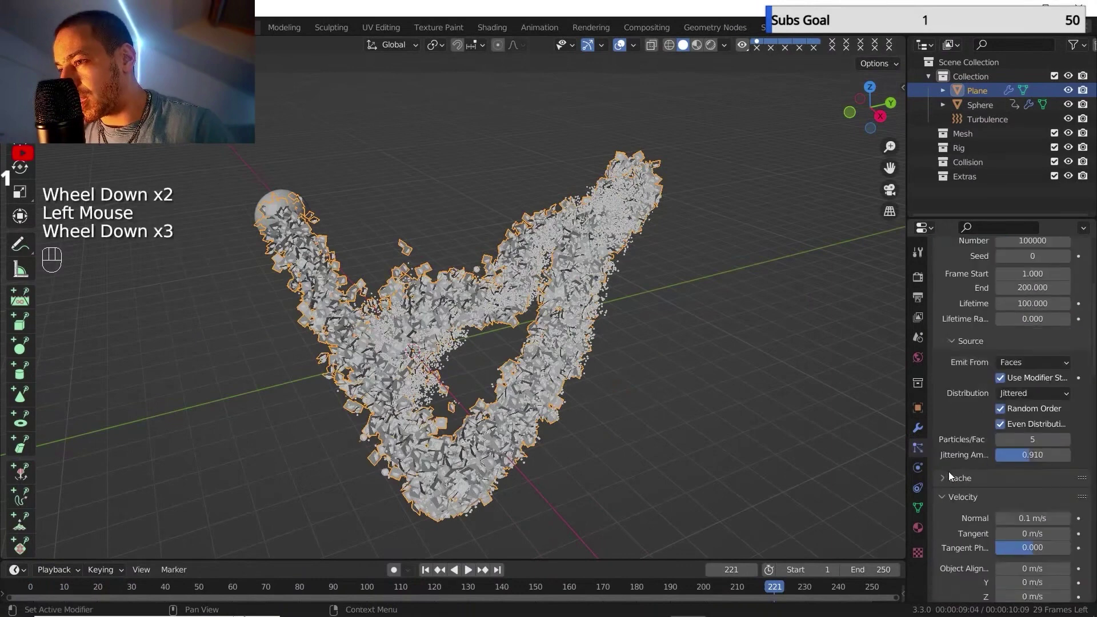
click(1012, 426)
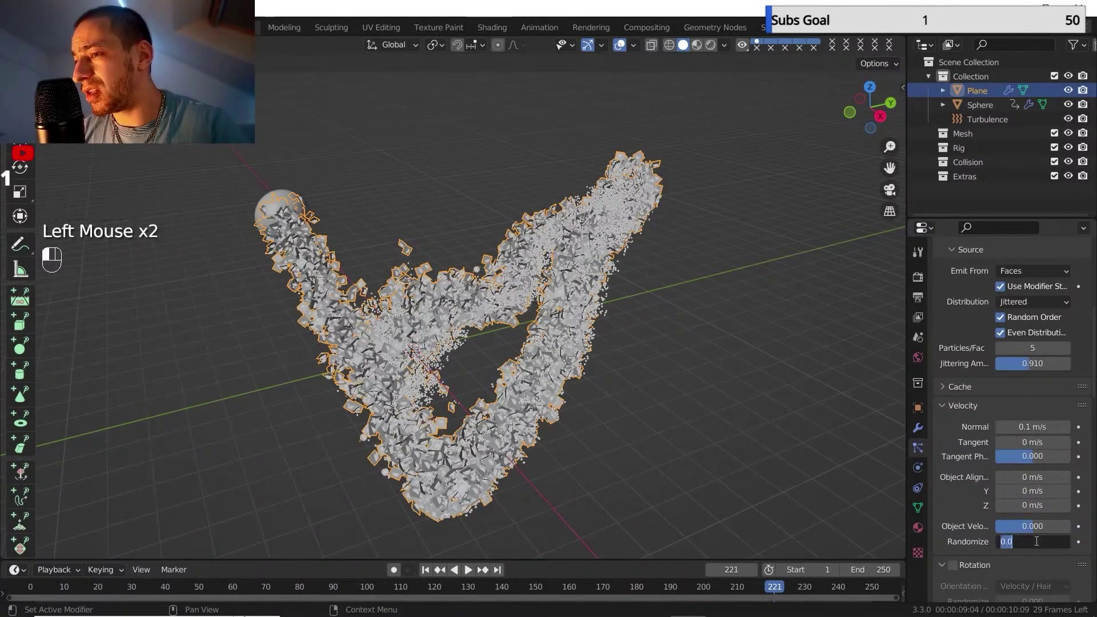
key(BackSpace)
key(BackSpace)
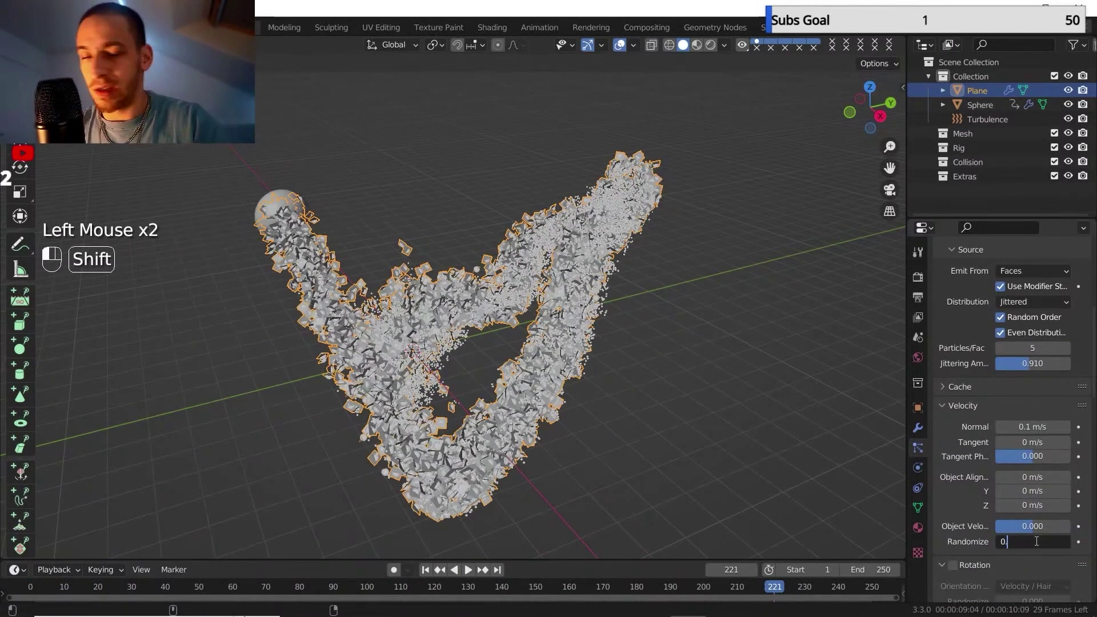
text(.1)
key(Return)
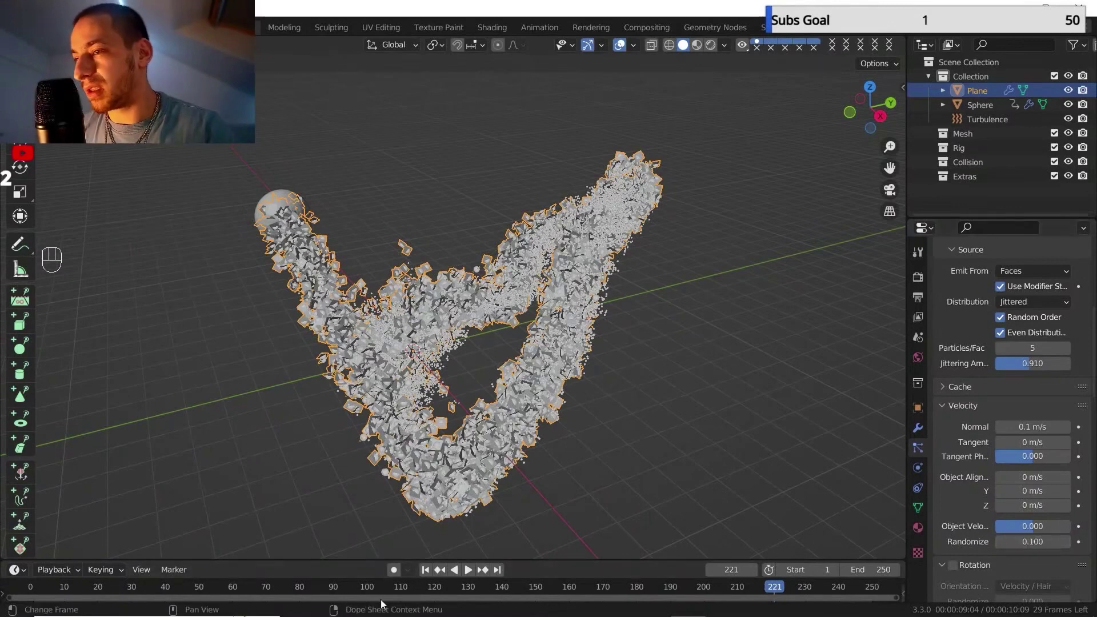
Replay the animation from the first frame to check the randomized secondary particles, and return to frame 1.
click(423, 571)
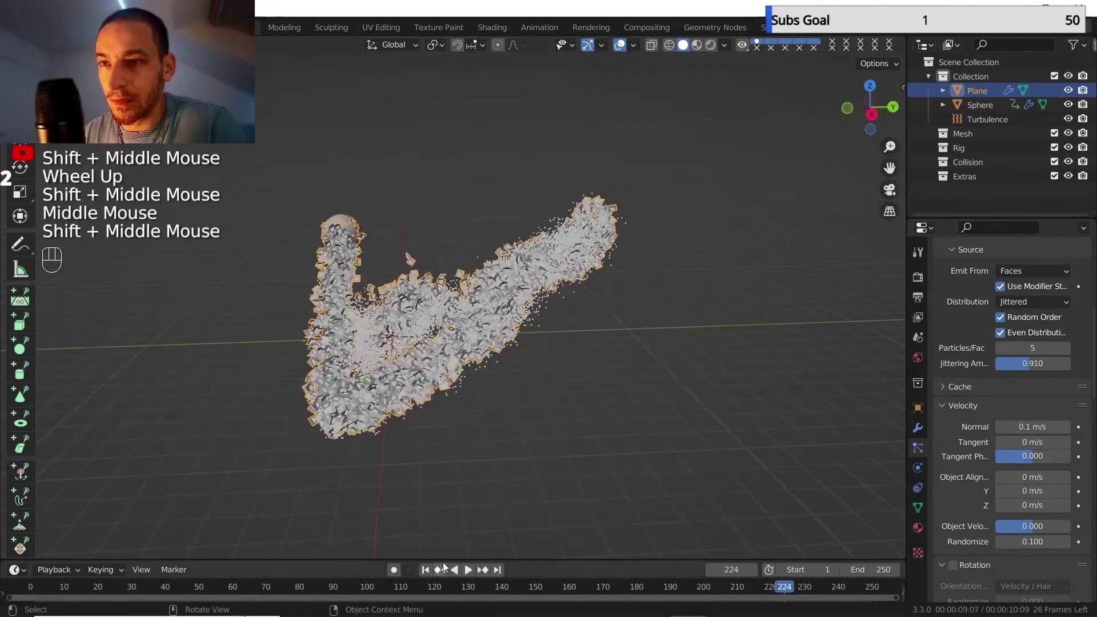
click(470, 570)
click(457, 572)
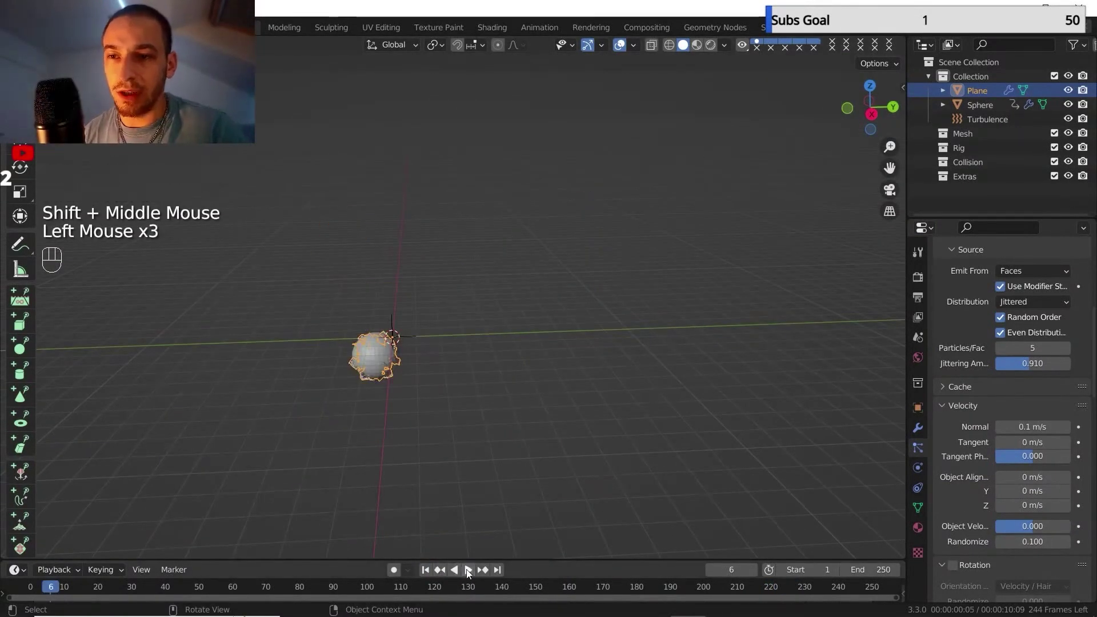
click(467, 571)
click(425, 570)
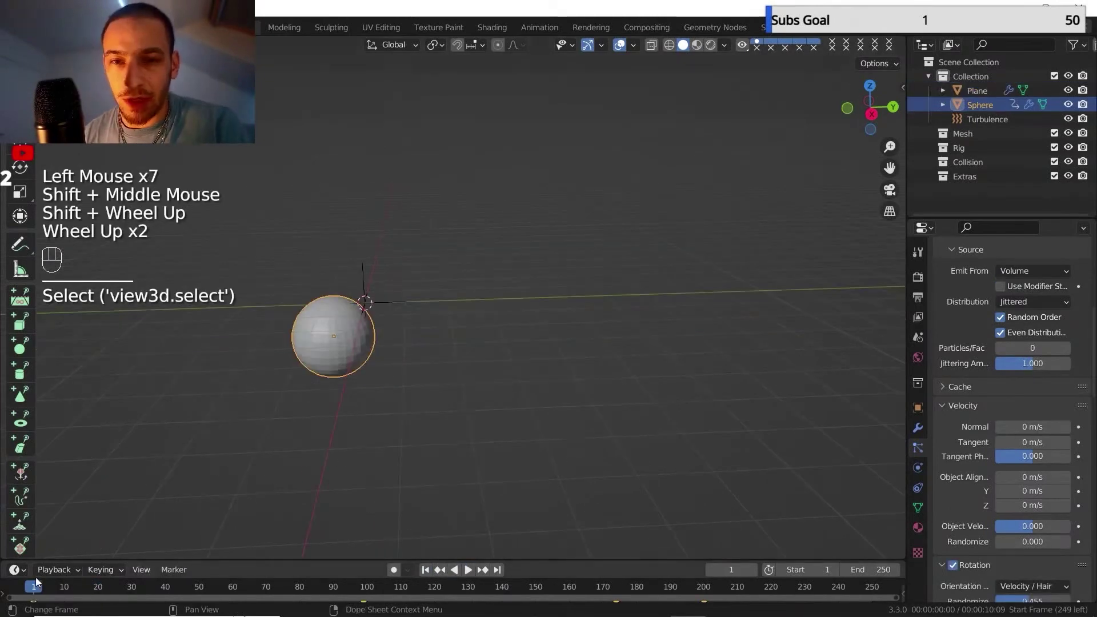
Swap the timeline for an enlarged Graph Editor and add a Noise modifier to the sphere's active motion curve.
click(14, 570)
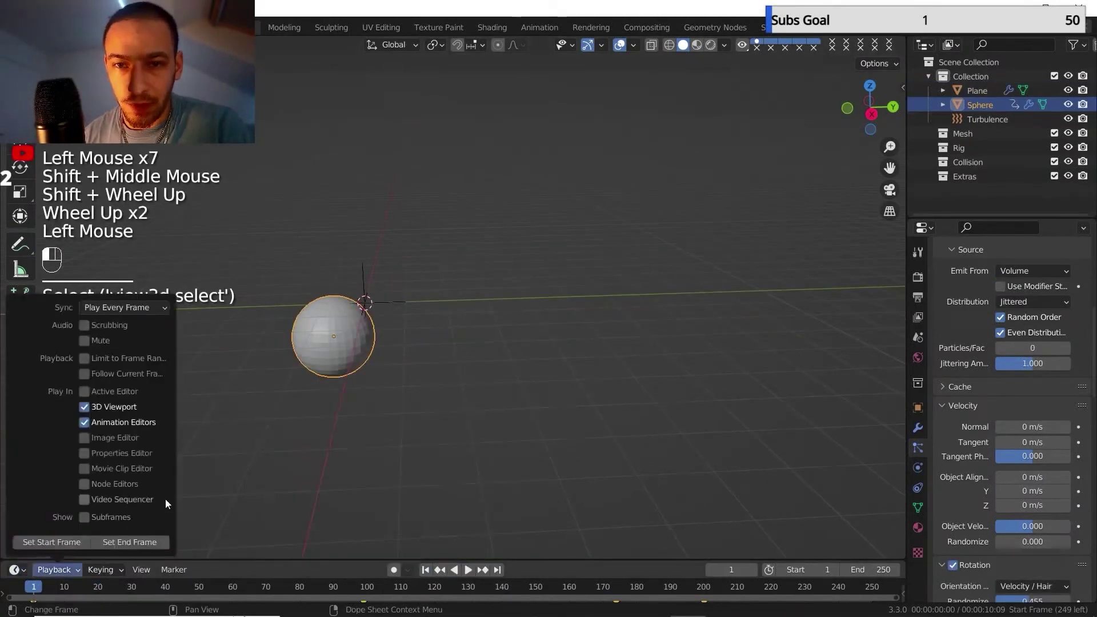
click(14, 569)
click(204, 461)
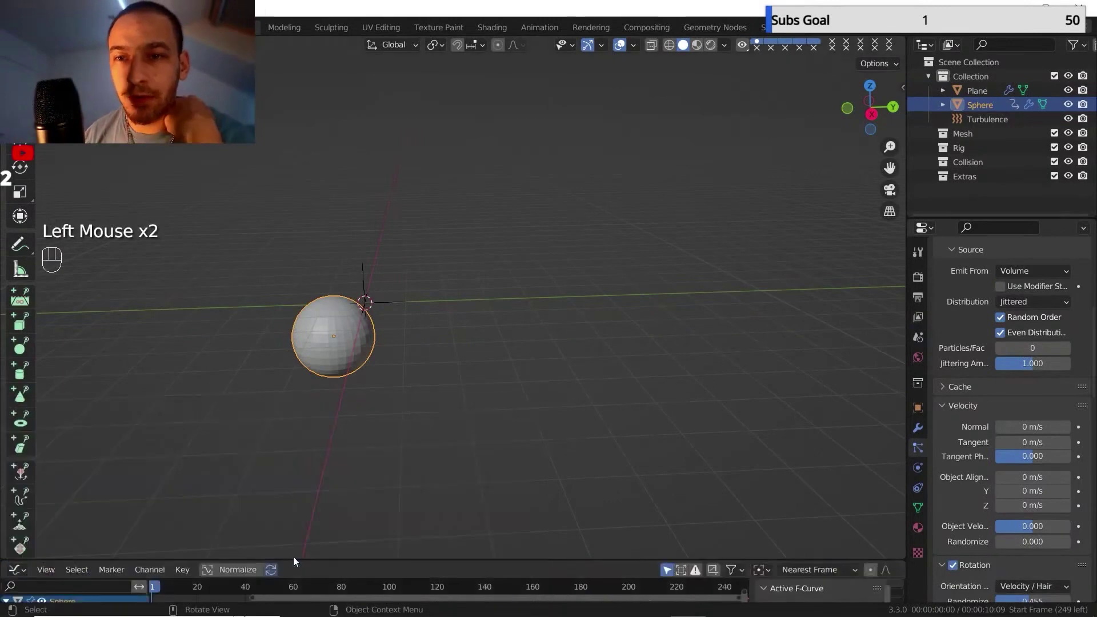
drag(294, 561, 297, 345)
click(898, 430)
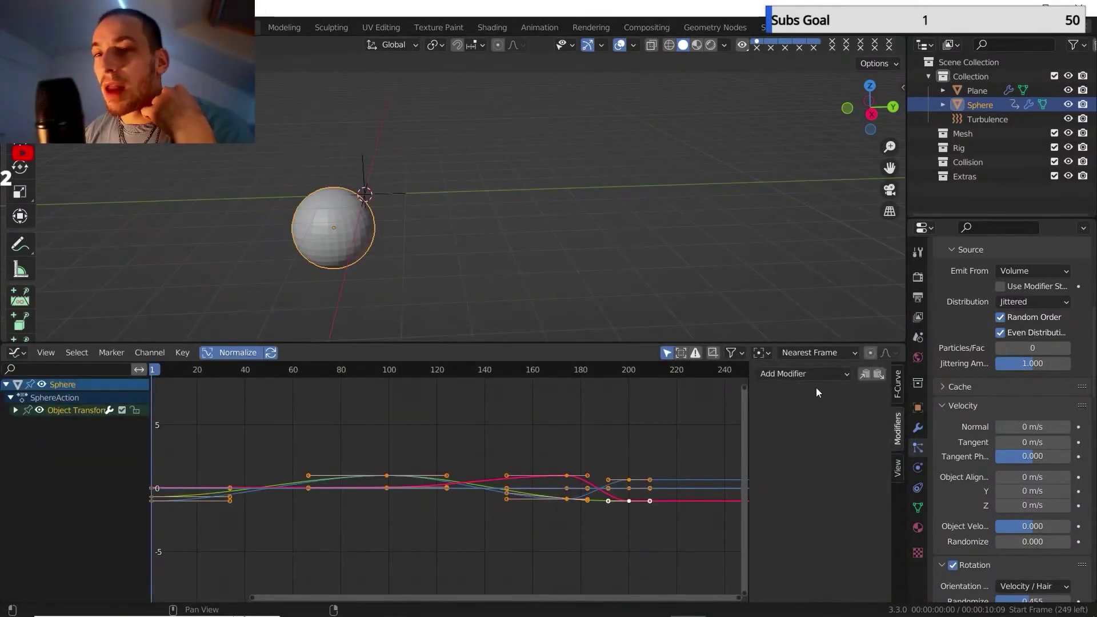
click(807, 374)
click(807, 454)
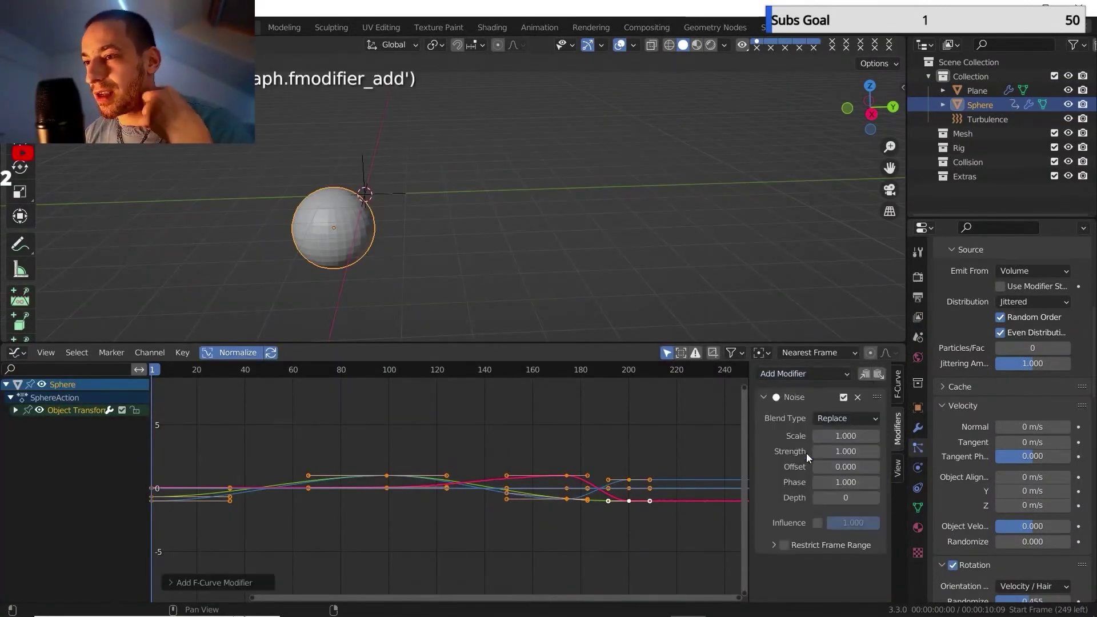
Set the Noise modifier's Scale to 14.7 and Strength to 4 while the animation plays.
key(space)
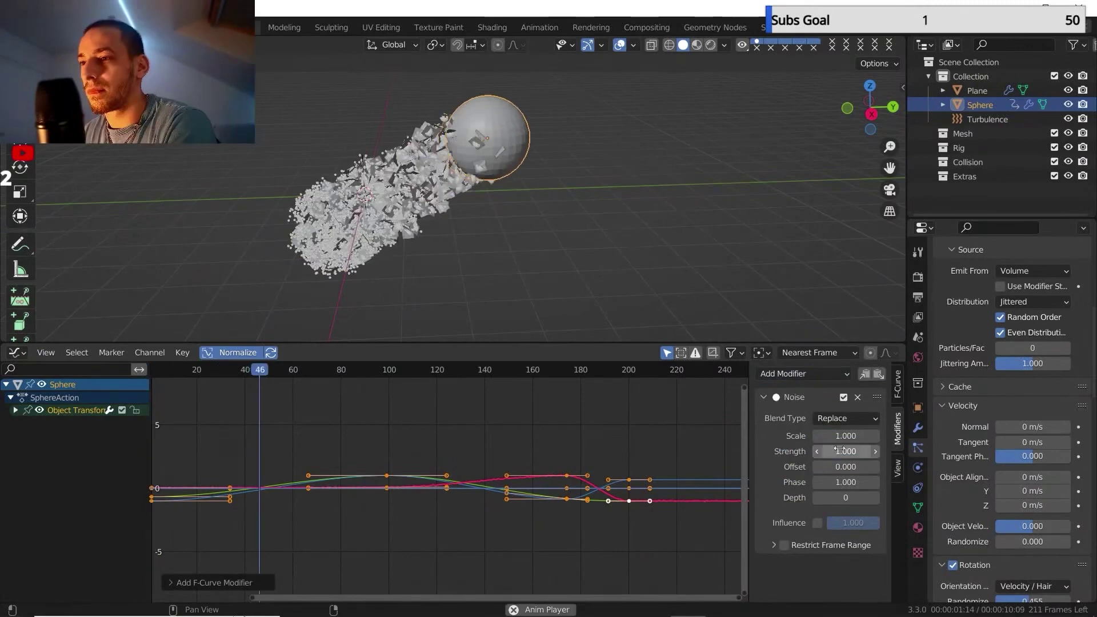
drag(846, 436, 868, 436)
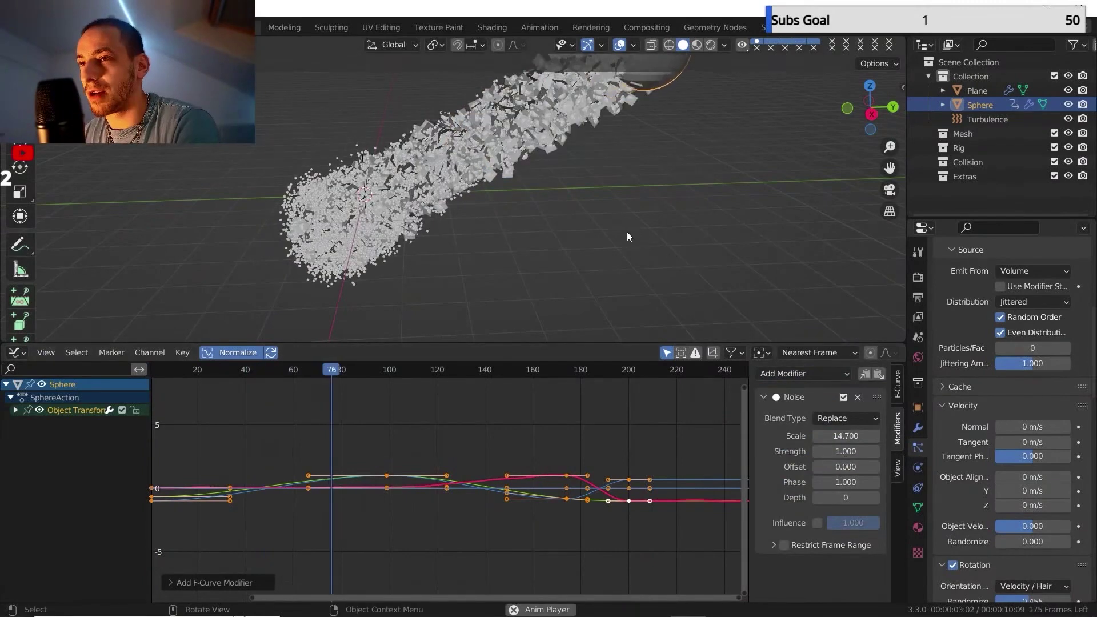
middle_drag(627, 232, 577, 221)
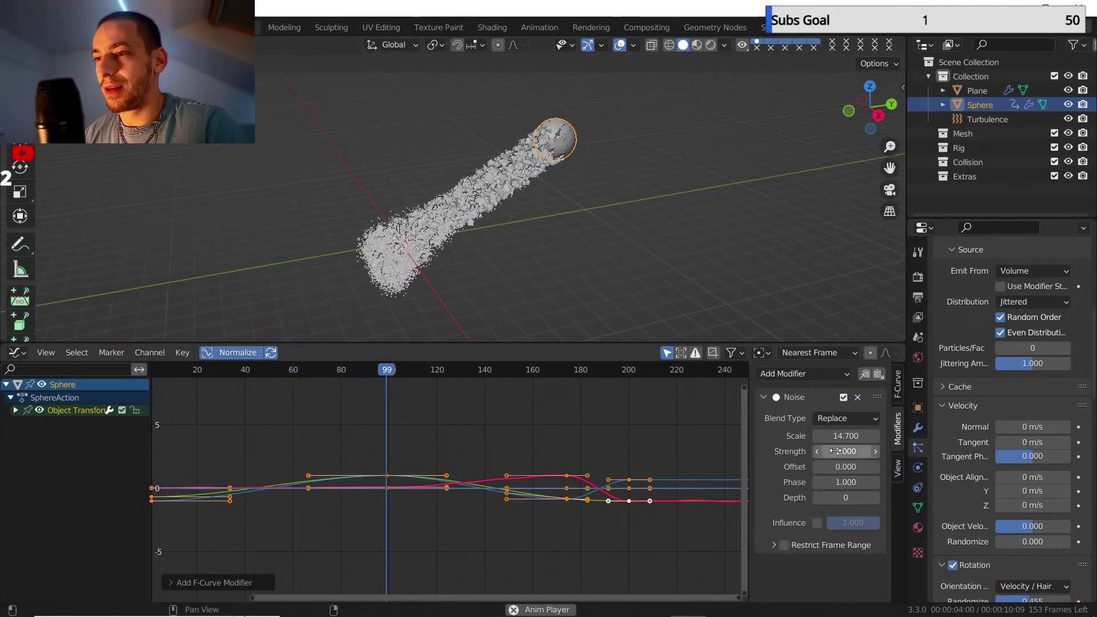
drag(835, 450, 841, 450)
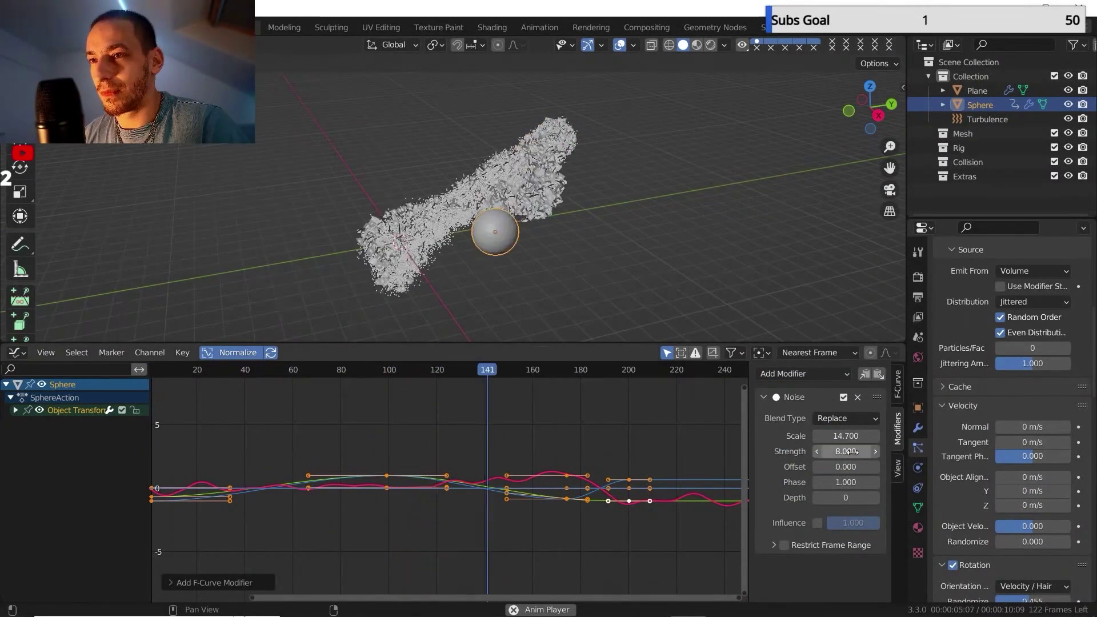
click(853, 452)
text(4)
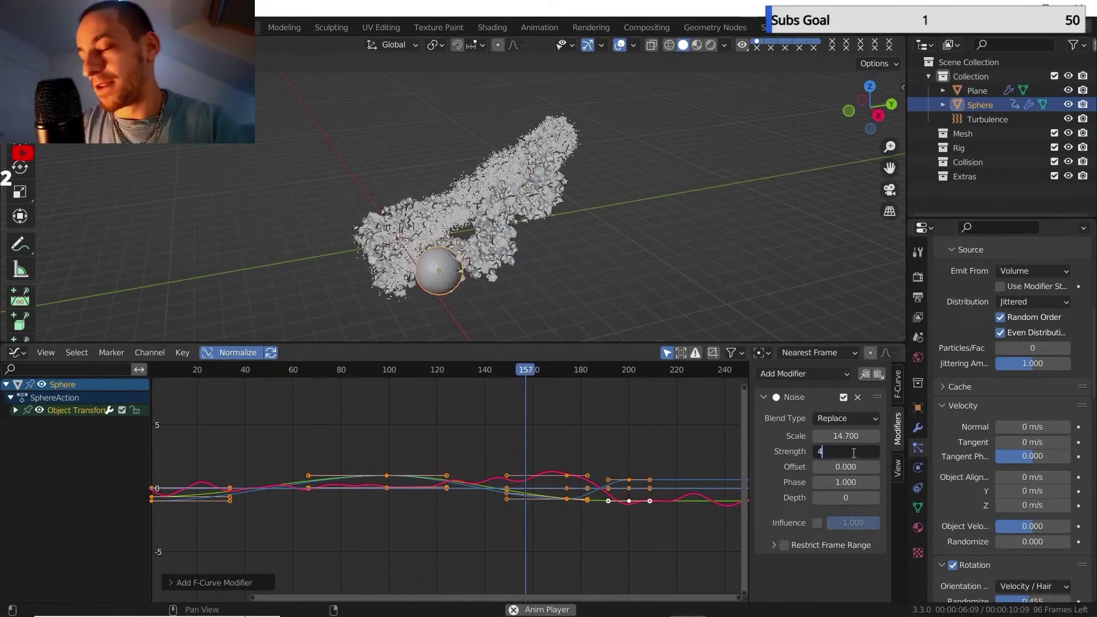
key(Return)
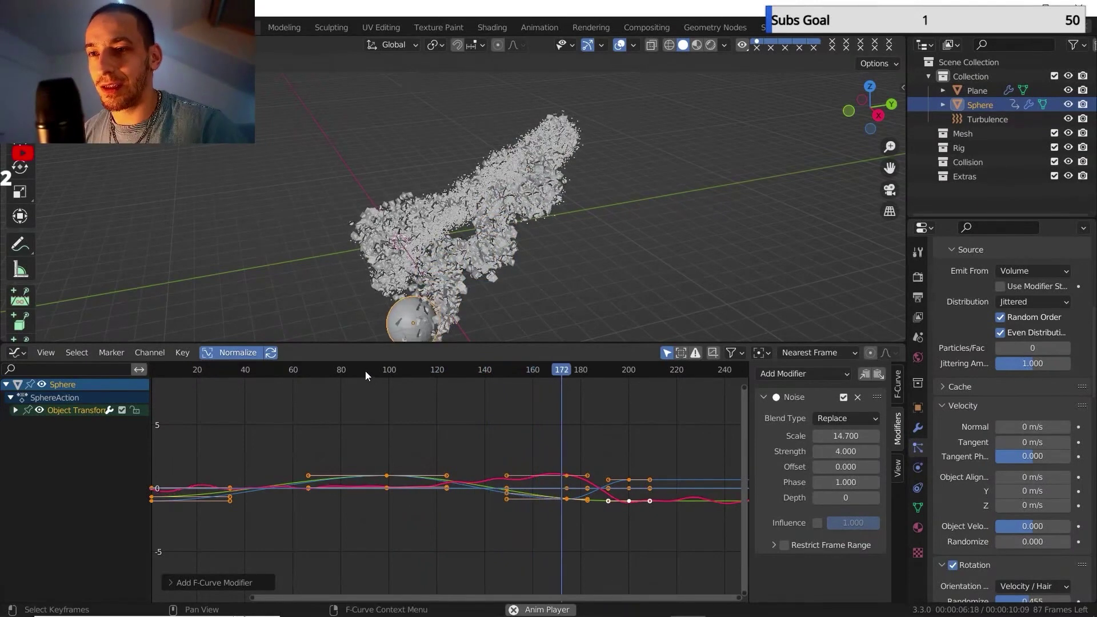
Replay the animation from the start to preview the sphere's noisy motion and its particle trail.
key(space)
drag(362, 369, 716, 389)
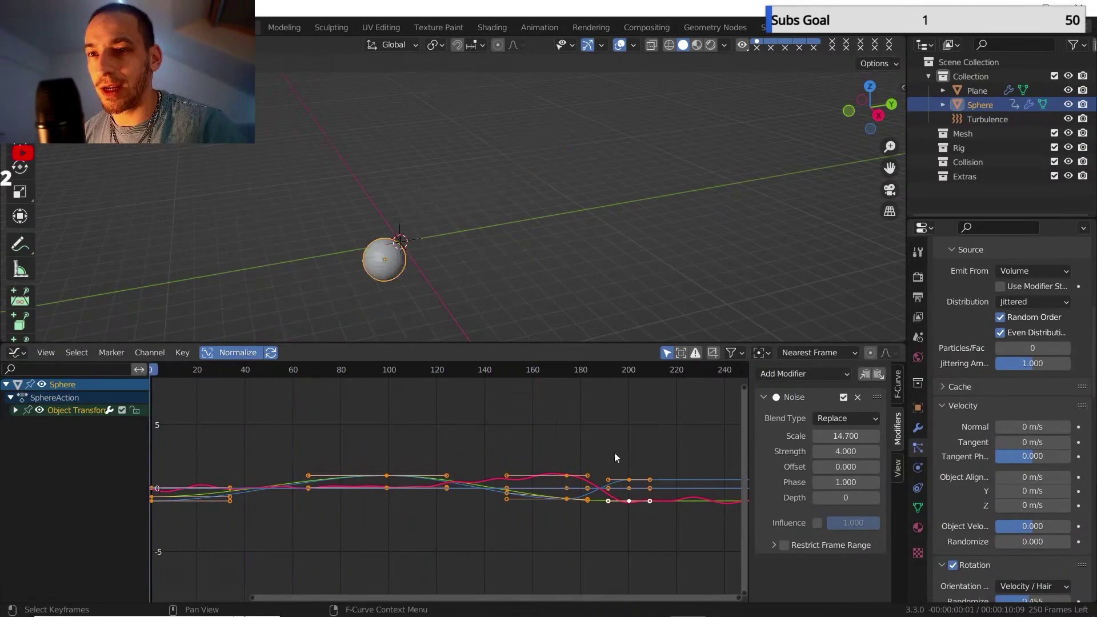
key(space)
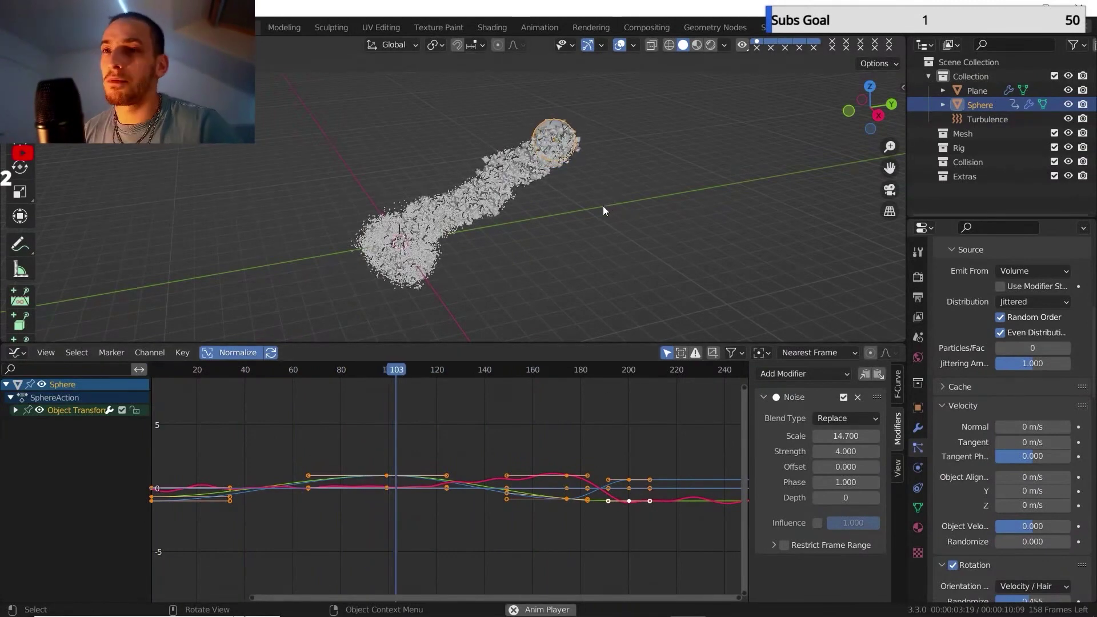
Set Object Velocity of the sphere's particle system to 0.5.
click(918, 428)
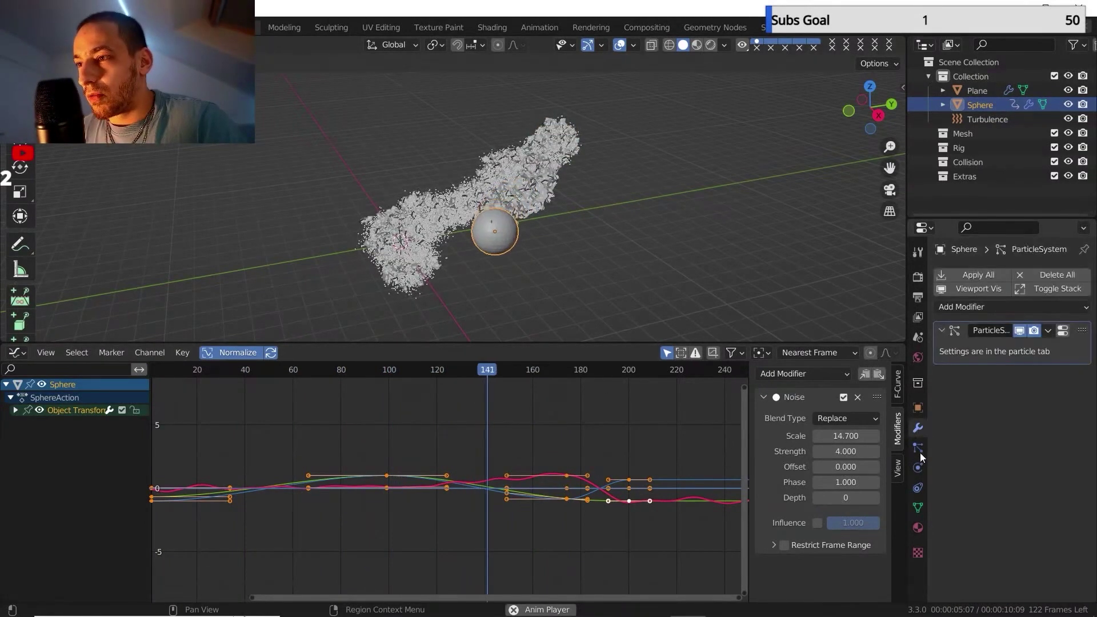
click(918, 449)
scroll(987, 479, down, 10)
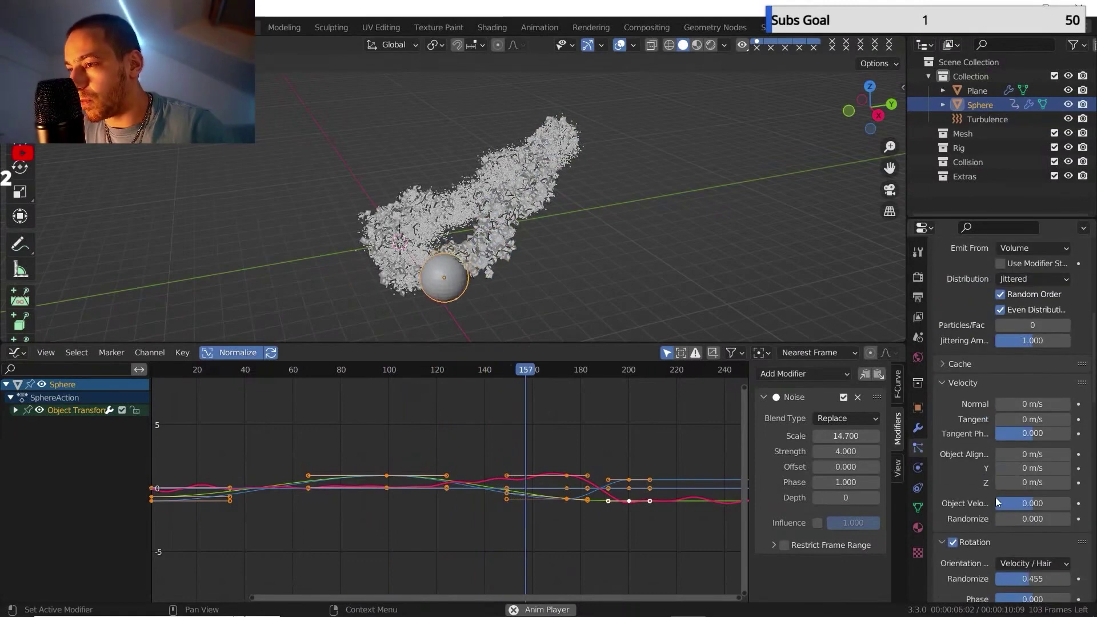
click(1029, 502)
text(0.0)
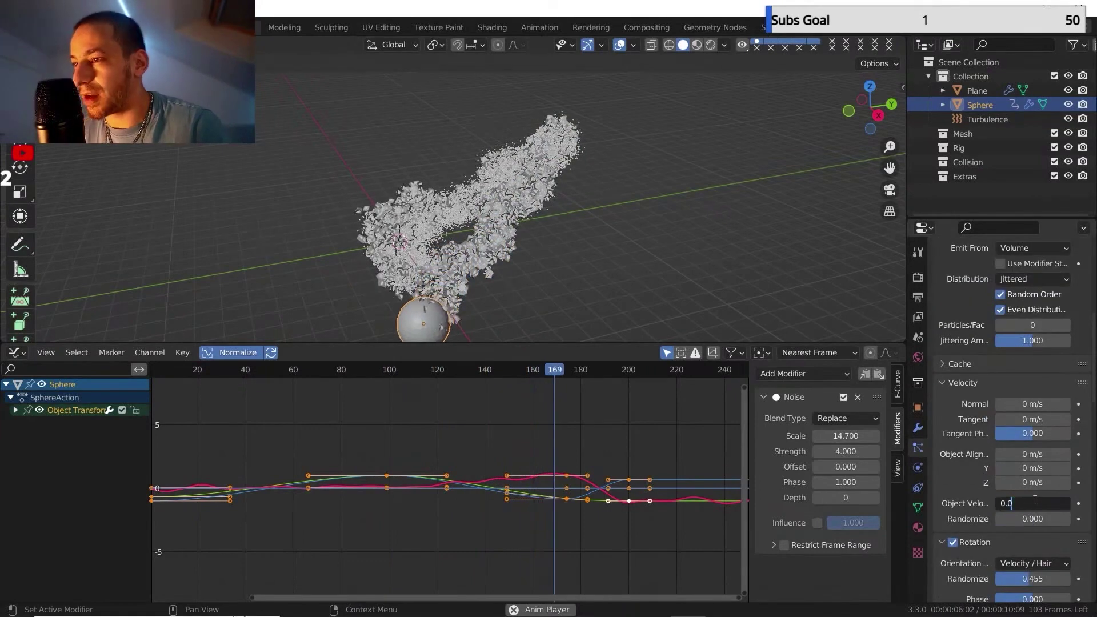
key(BackSpace)
text(5)
key(Return)
Return to the start and play the animation to examine how the inherited object velocity spreads the particles.
key(space)
drag(348, 376, 147, 374)
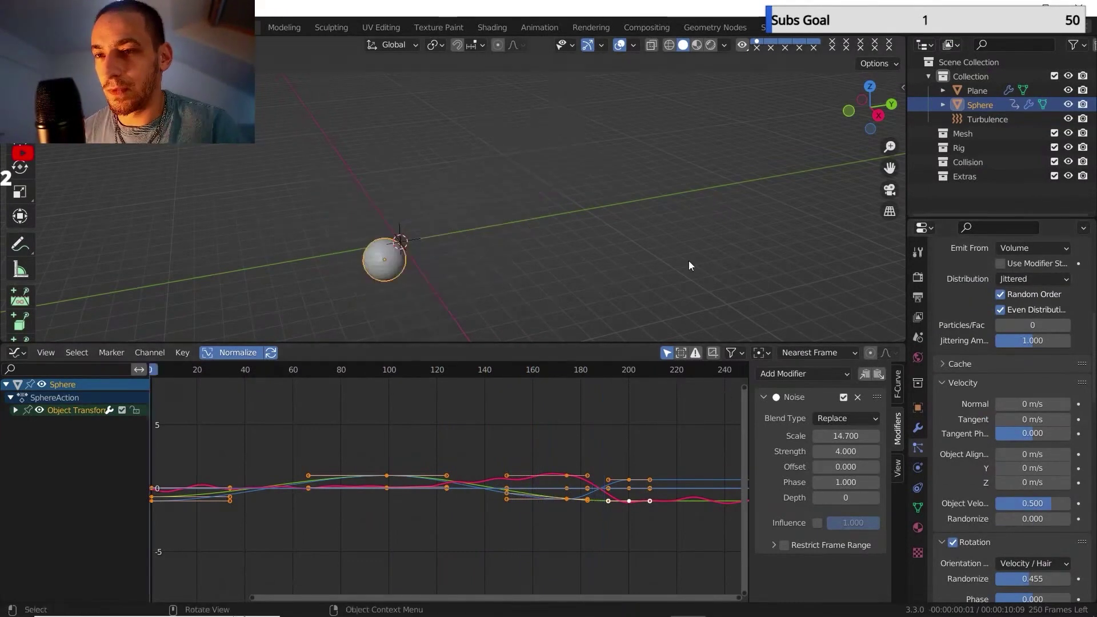
key(space)
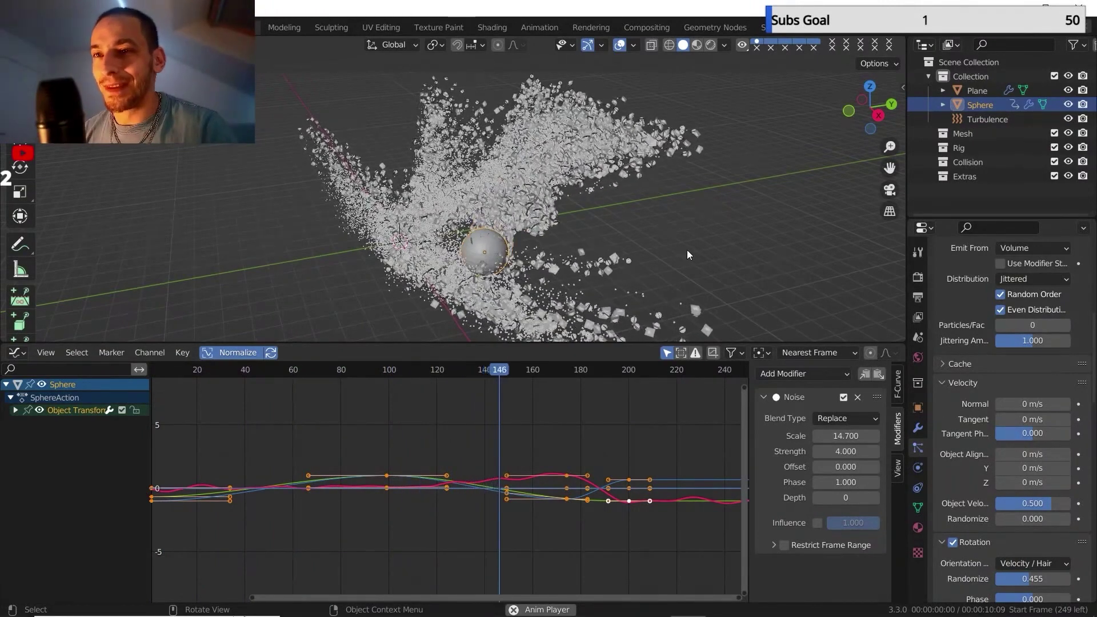
key(space)
Set the sphere particles' Object Velocity to 0.2 and replay the animation from the start.
click(1032, 499)
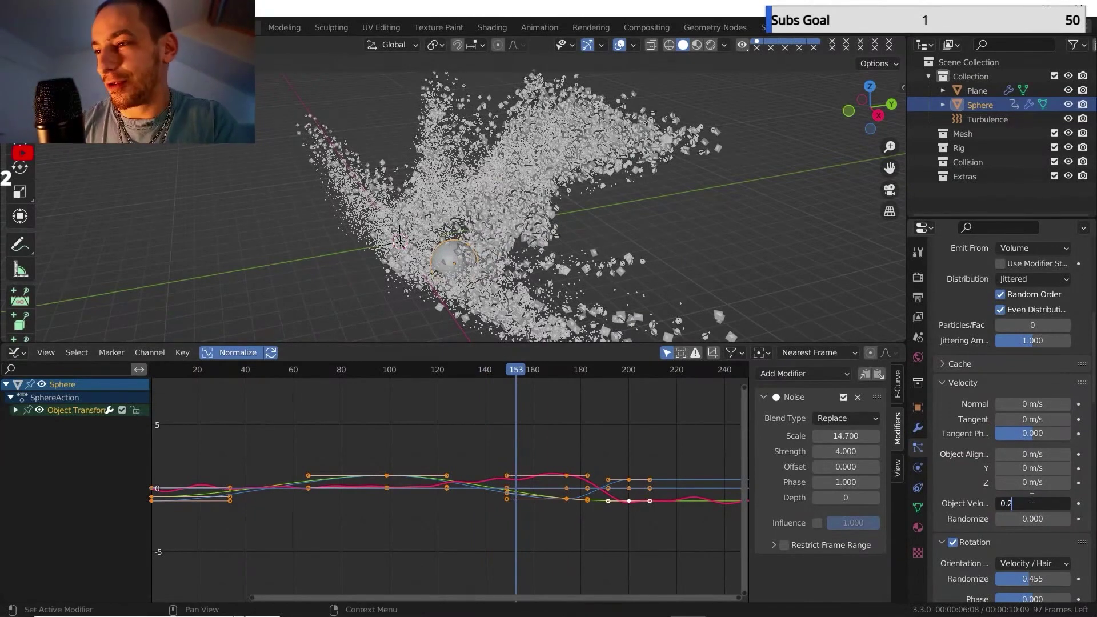
key(Return)
drag(371, 372, 151, 389)
key(space)
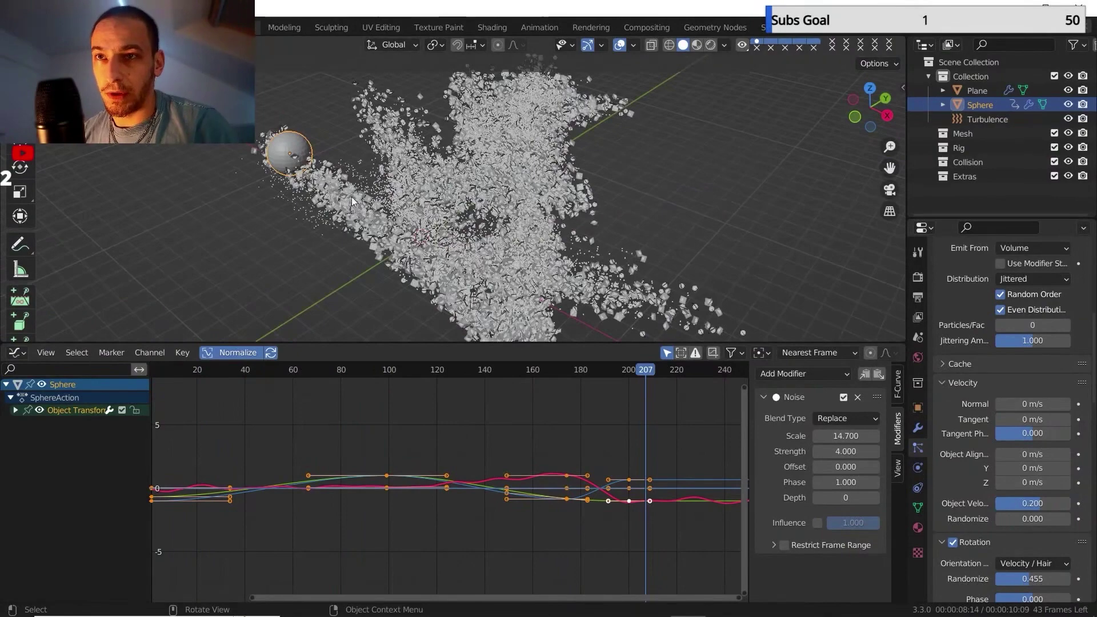
Turn the Graph Editor back into the Timeline and shrink it to enlarge the 3D viewport.
click(17, 353)
click(184, 409)
drag(322, 346, 321, 542)
scroll(400, 339, up, 1)
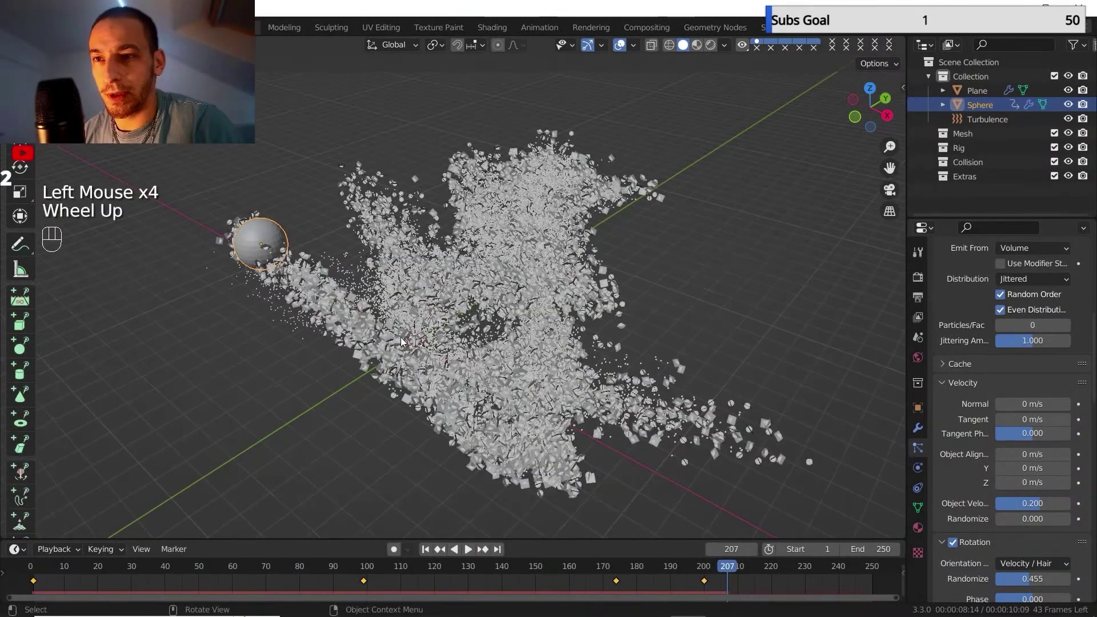
Set the emission Number of the sphere's particle system to 100000.
shift+middle_drag(400, 339, 361, 310)
scroll(361, 310, up, 1)
scroll(979, 400, up, 4)
scroll(978, 400, up, 4)
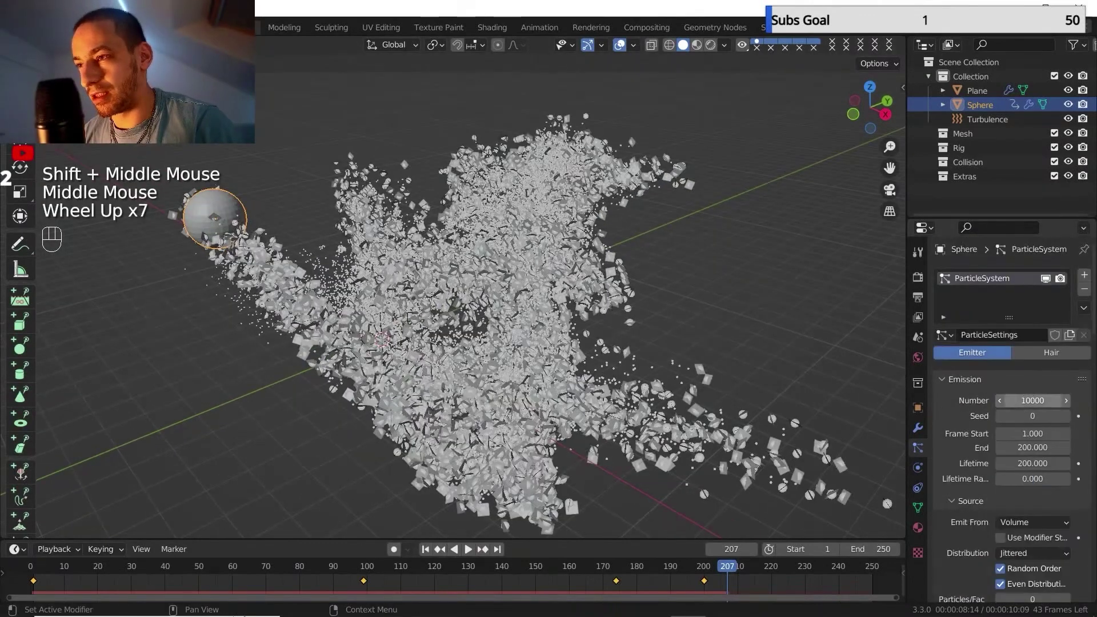
click(1026, 400)
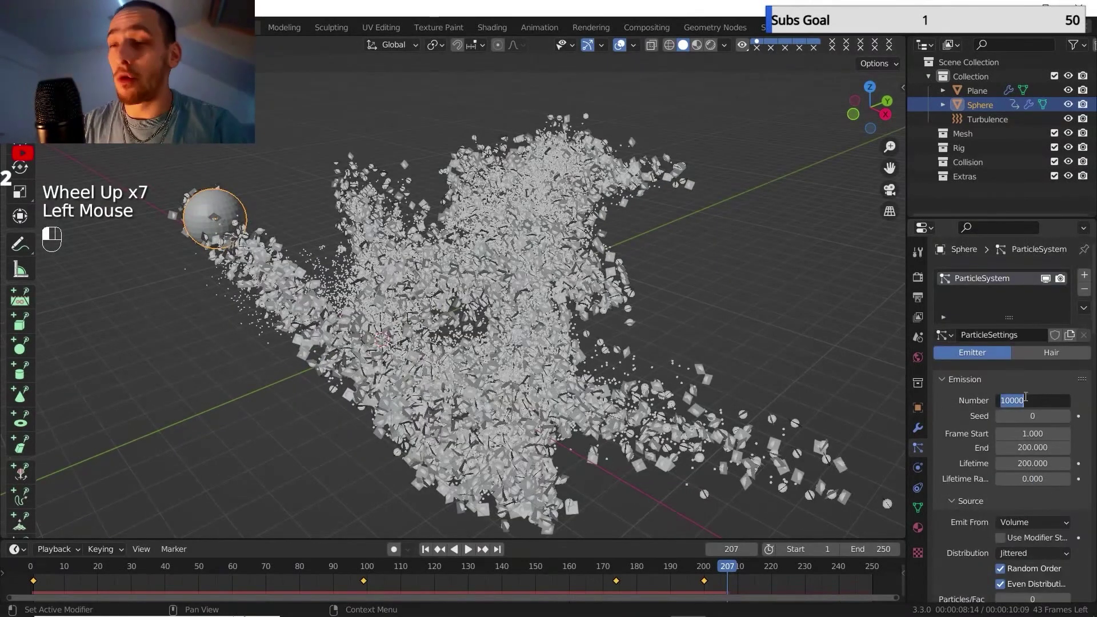
text(10000)
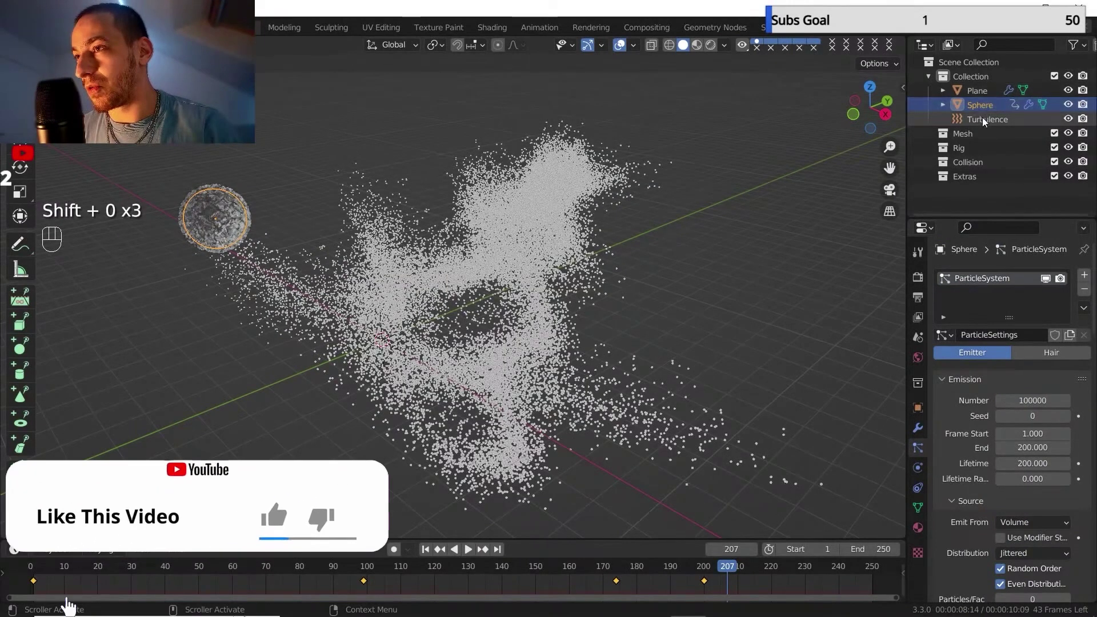
Save the file and set the emission Number of the plane's particle system to 500000.
click(978, 91)
key(ctrl+s)
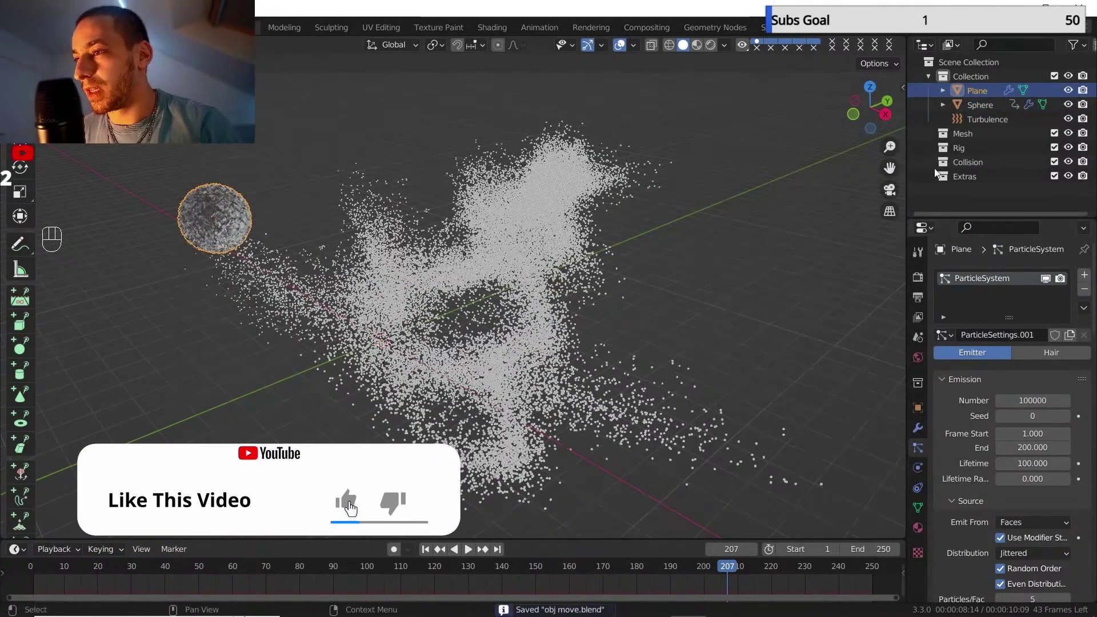
click(1031, 401)
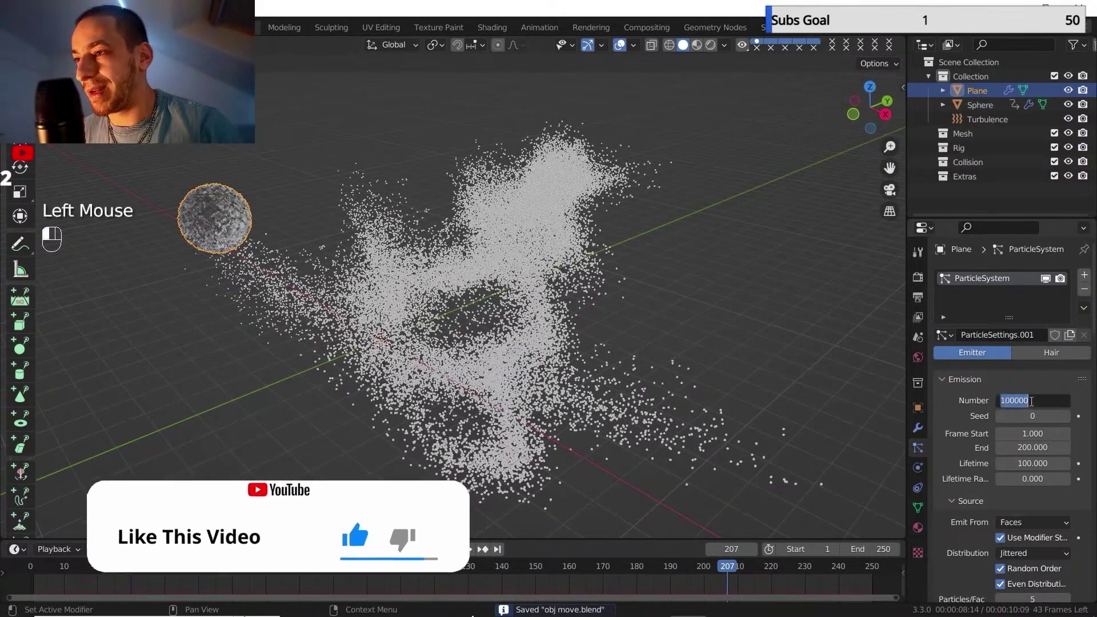
text(500000)
key(Return)
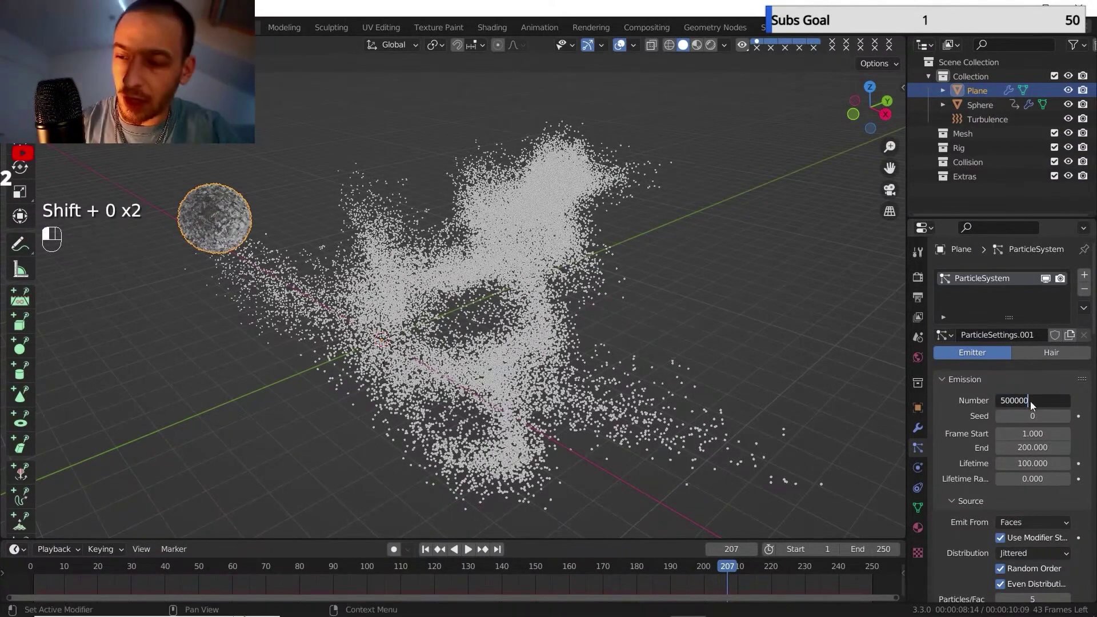
click(968, 105)
click(972, 91)
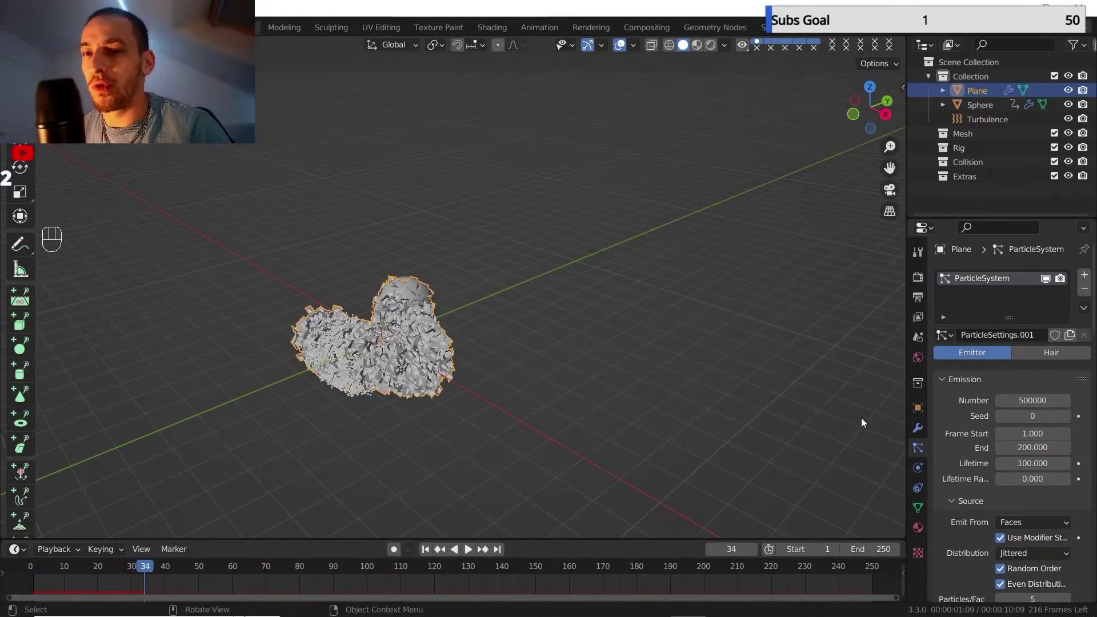
Set the scene's end frame to 100 in the output frame range.
click(918, 428)
click(918, 298)
click(1042, 481)
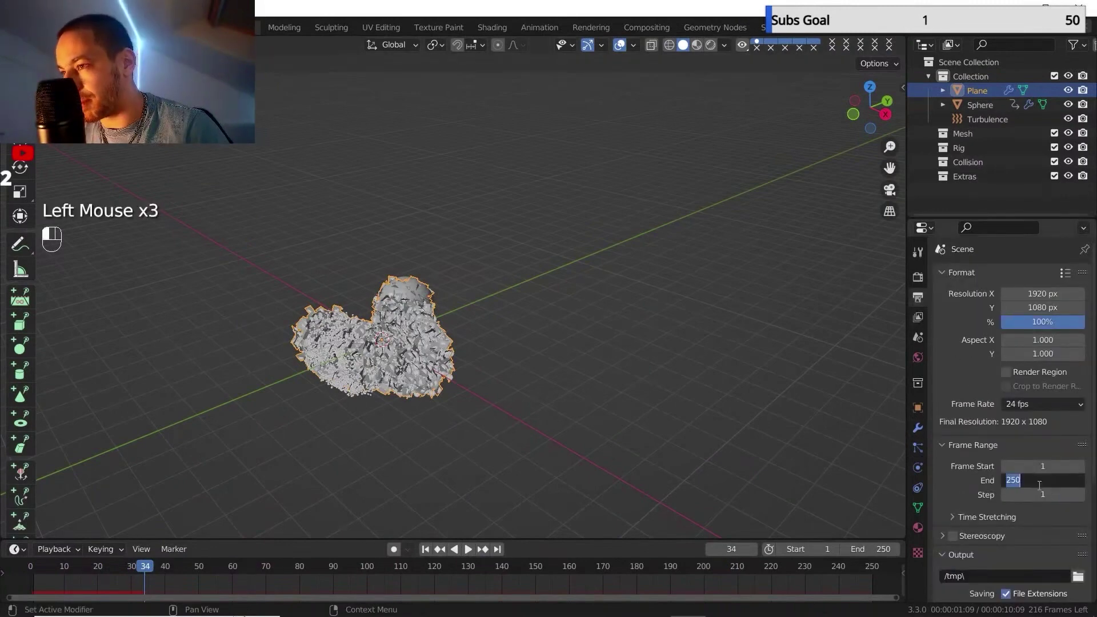
text(100)
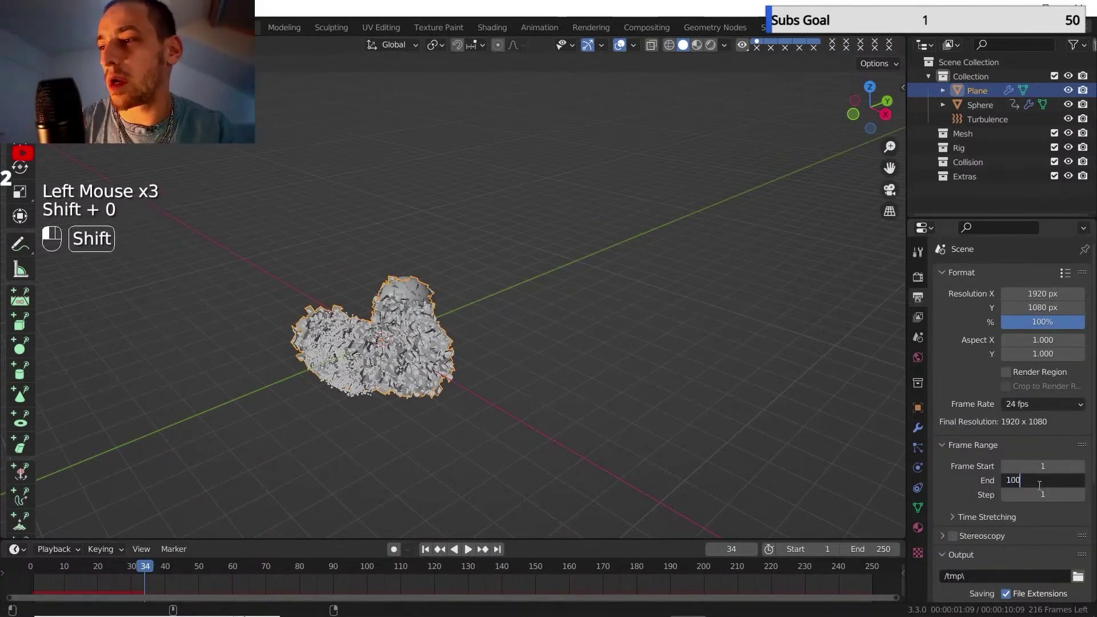
key(Return)
scroll(474, 382, down, 2)
scroll(475, 383, up, 2)
Save the current Blender file.
middle_drag(491, 378, 460, 372)
key(F4)
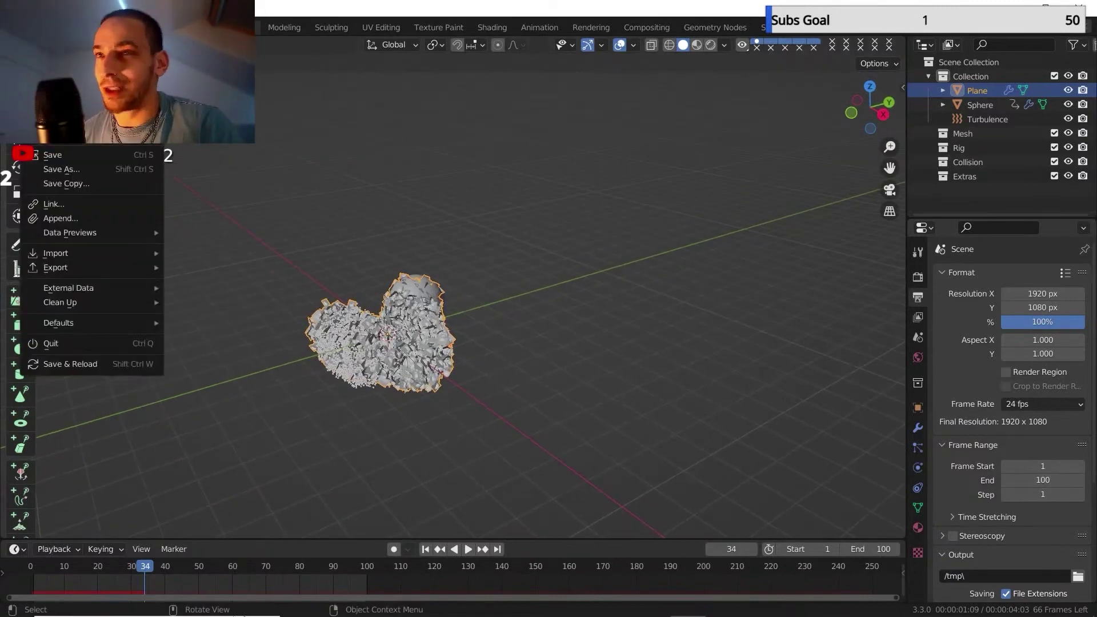
click(52, 155)
key(F4)
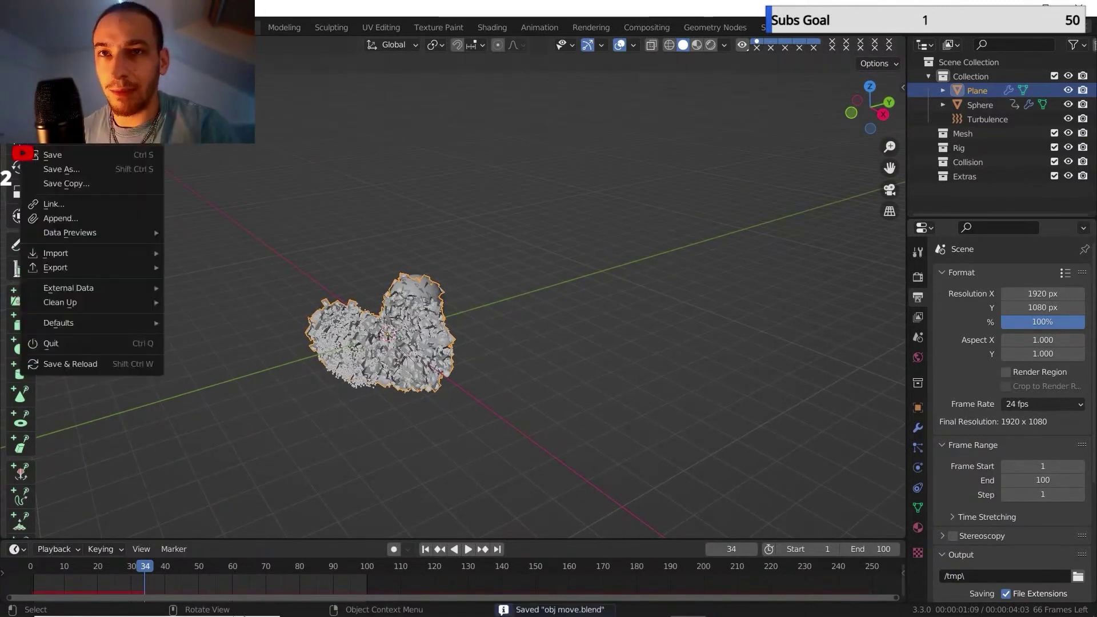
click(52, 155)
Try to export the plane and sphere to the Alembic file obj move.abc, limited to selected objects.
shift+click(979, 105)
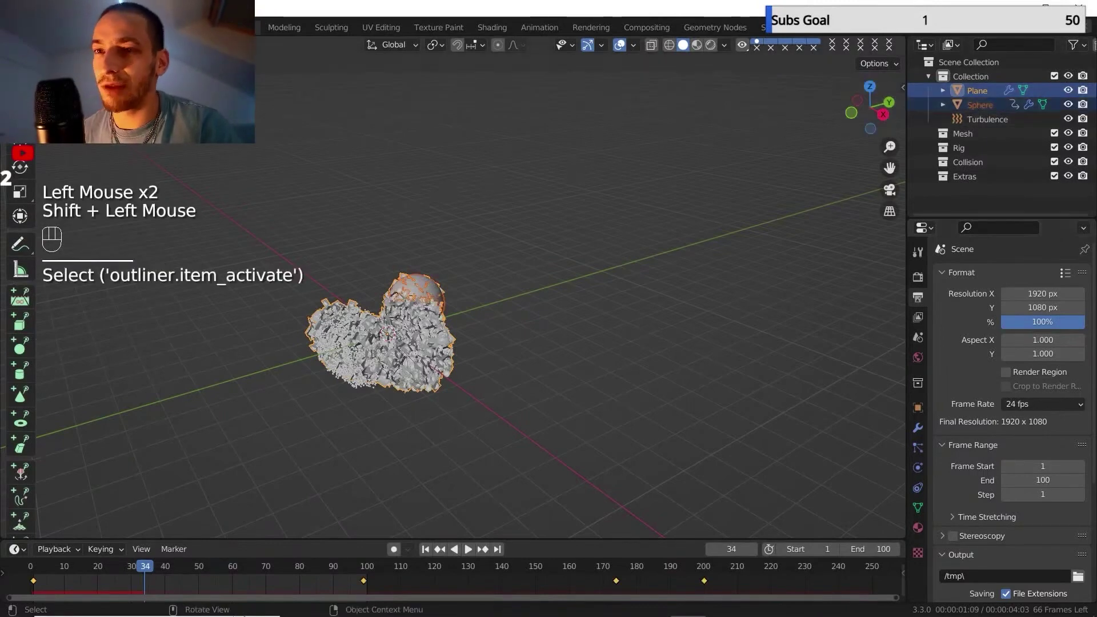
click(56, 27)
mouse_move(33, 27)
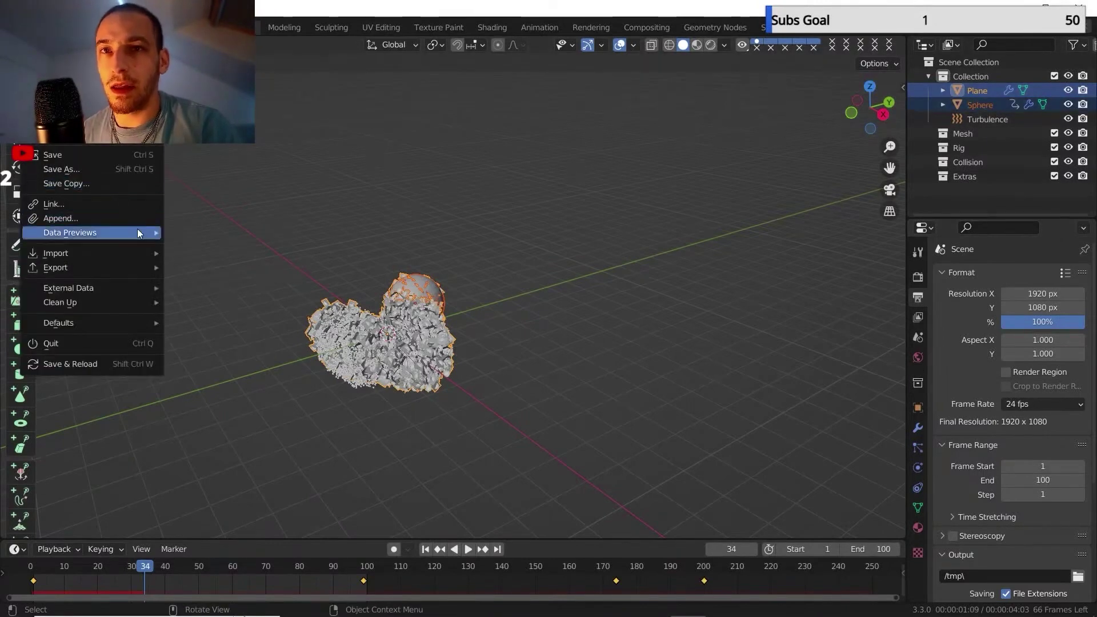
mouse_move(132, 268)
click(192, 281)
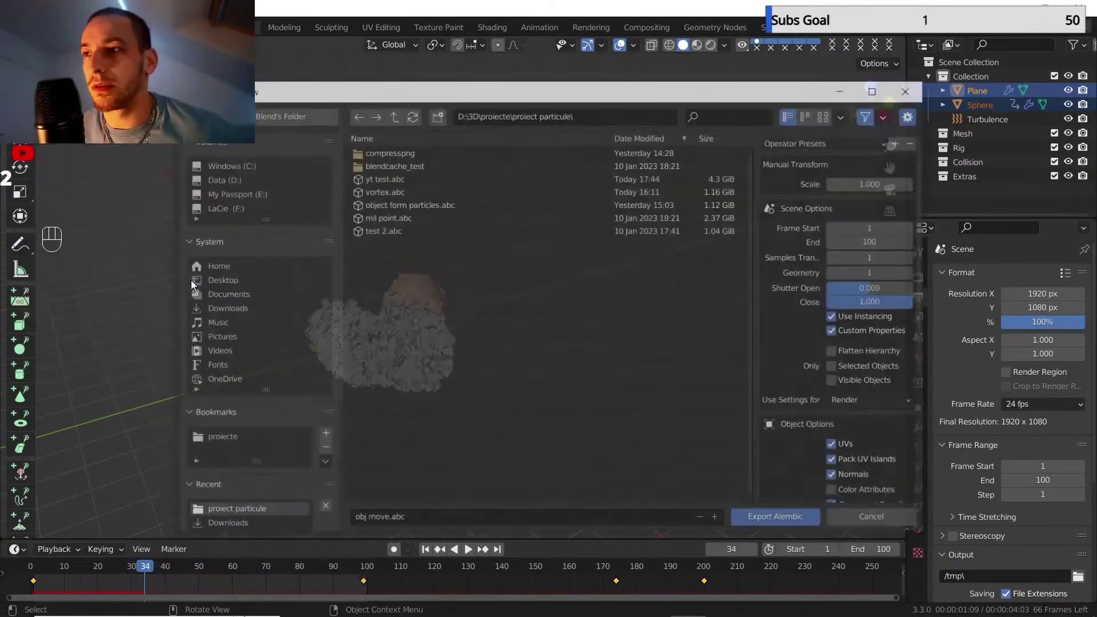
scroll(804, 353, down, 5)
scroll(806, 358, down, 2)
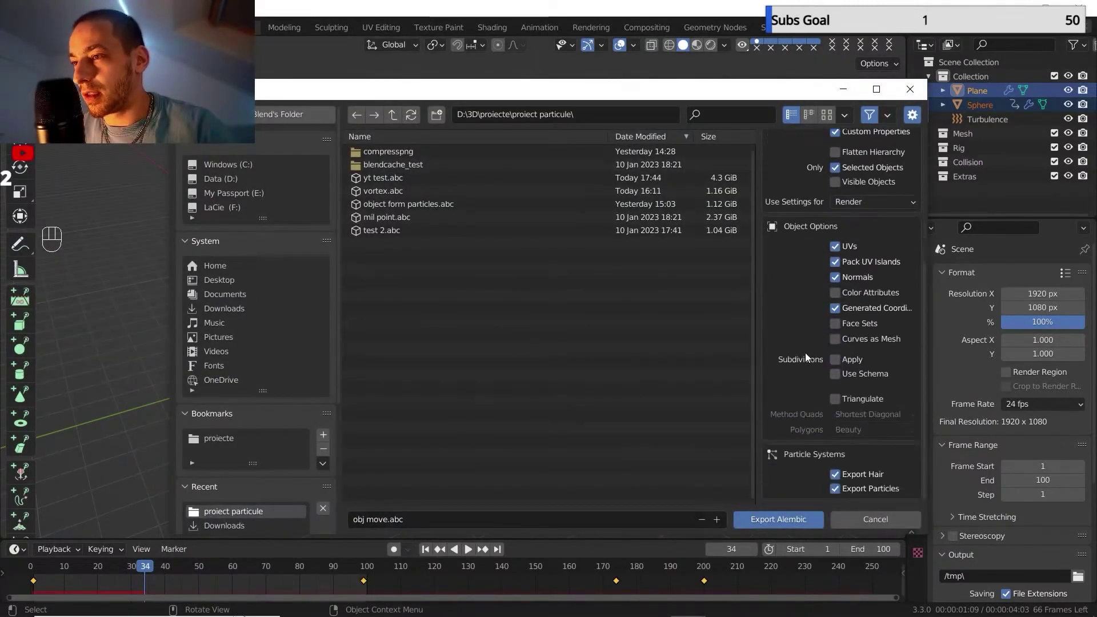
scroll(786, 359, up, 10)
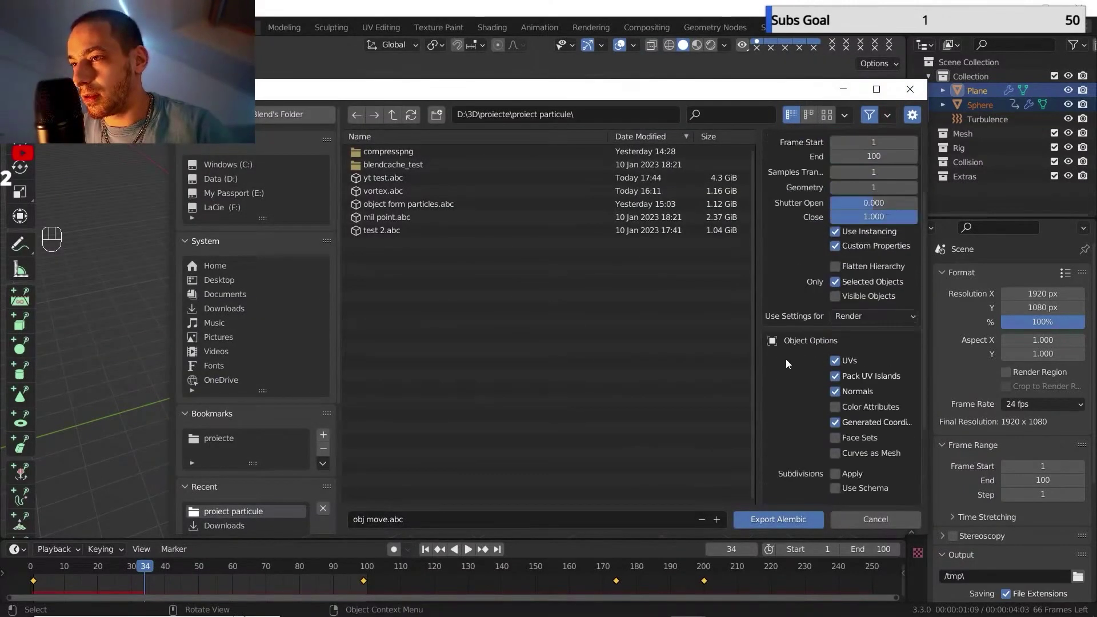
click(783, 514)
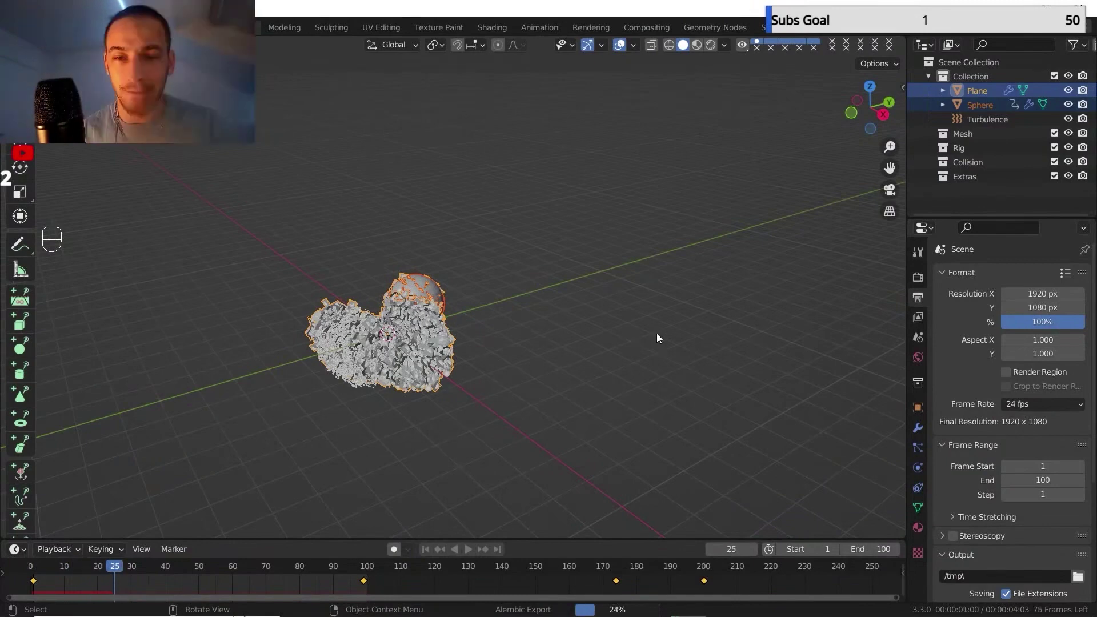
key(Escape)
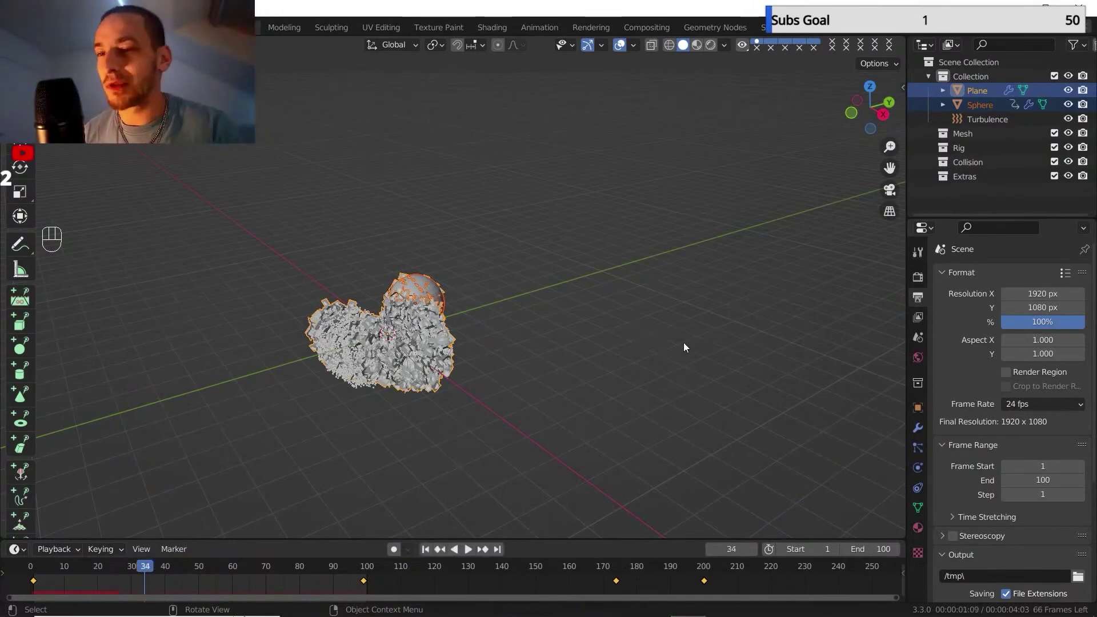
Set the emission Number of the plane's particle system to 1000000.
click(977, 91)
click(916, 448)
click(1027, 400)
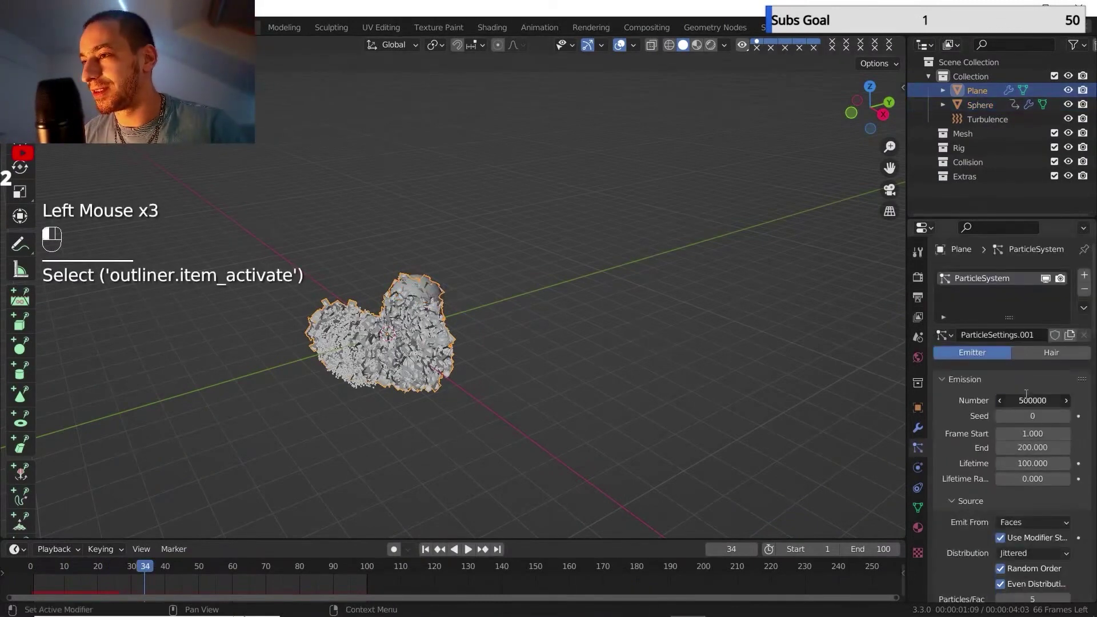
text(1000000)
key(Return)
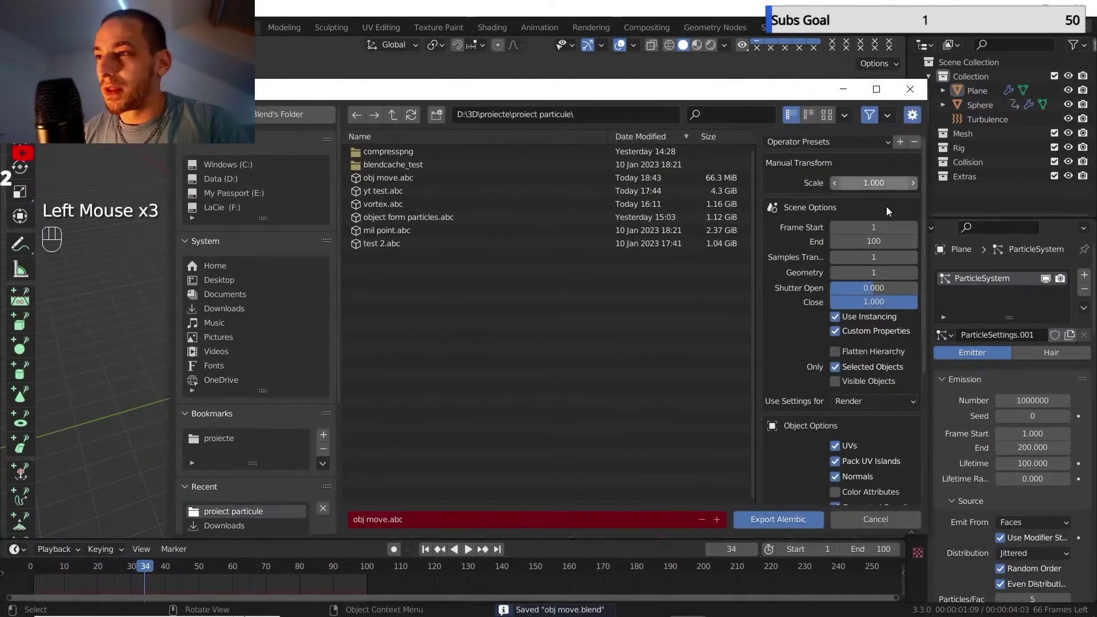
Save the file and export the selected sphere and plane with their particles over frames 1 to 100 to the Alembic file obj move.abc.
click(811, 519)
click(961, 106)
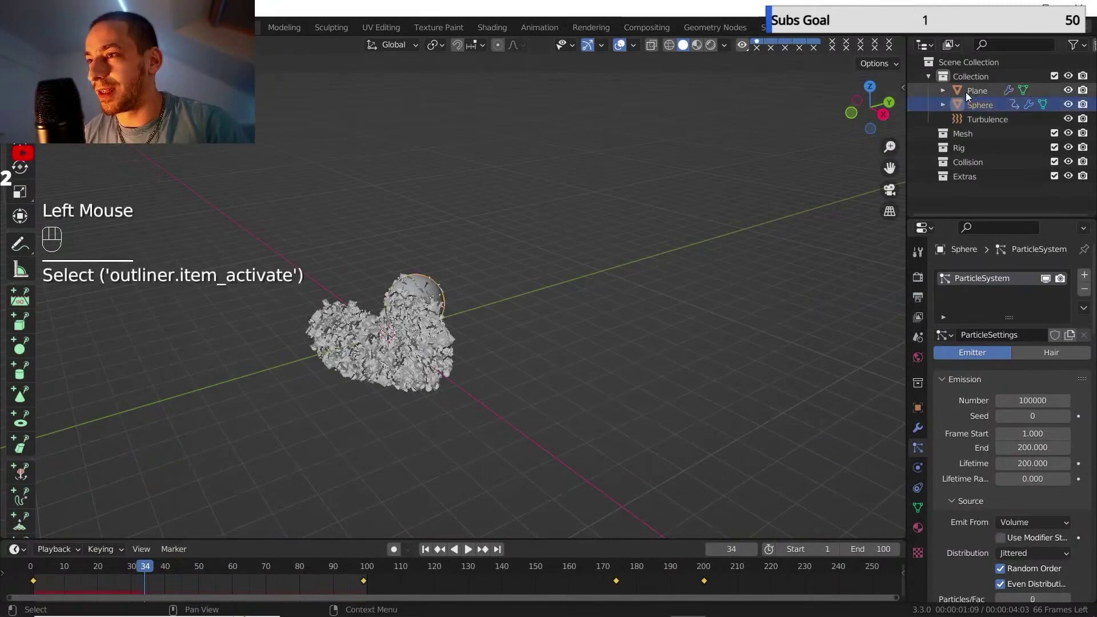
shift+click(966, 91)
click(26, 26)
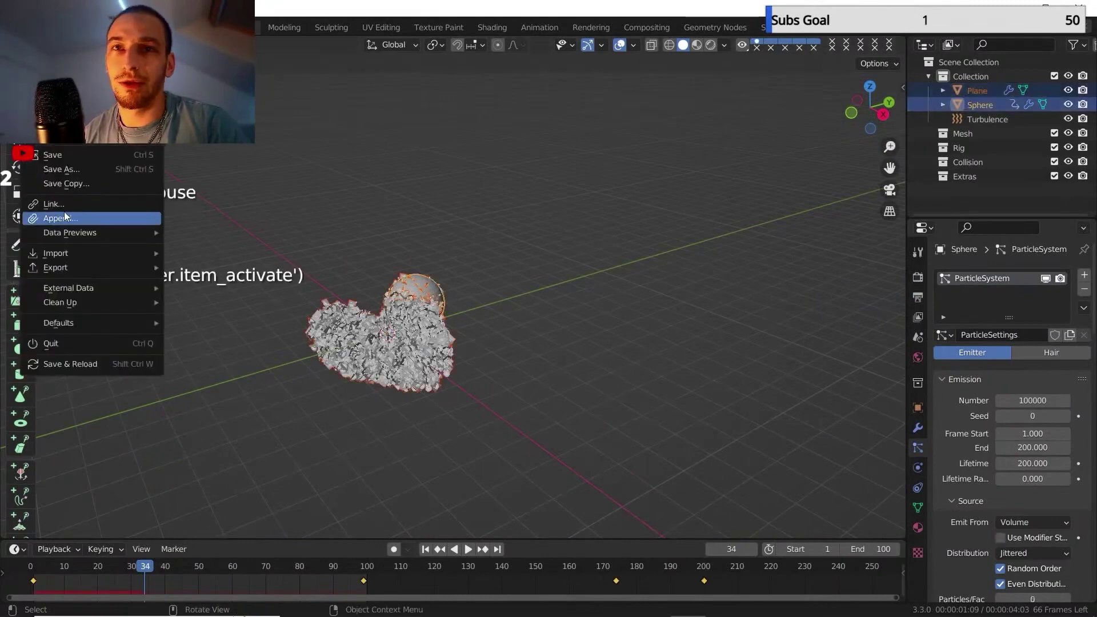
click(55, 155)
click(25, 27)
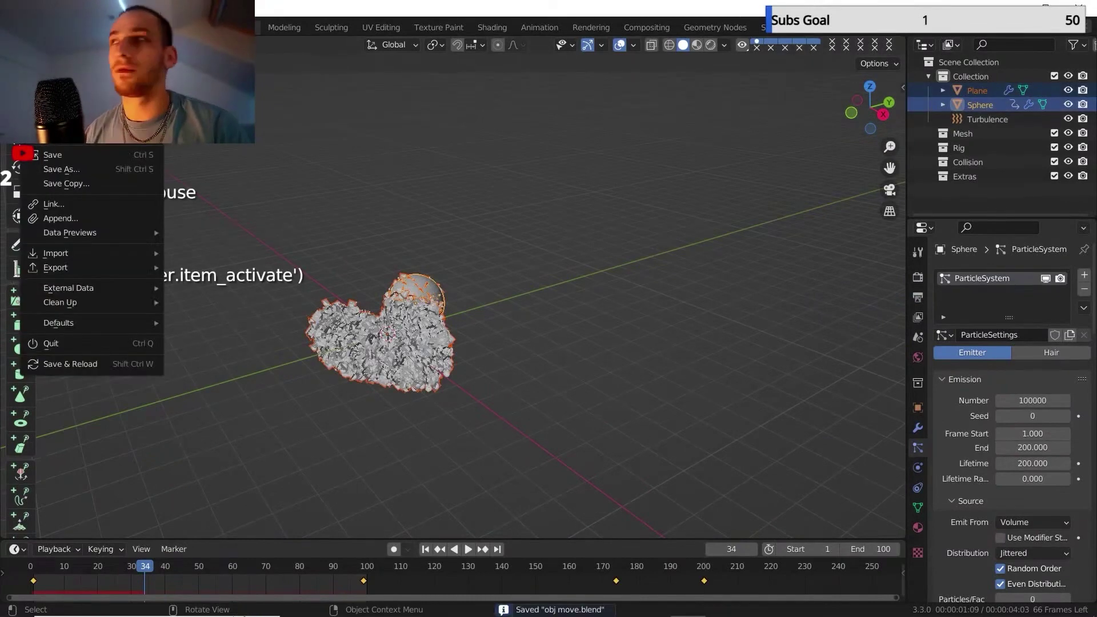
click(194, 281)
scroll(814, 375, down, 8)
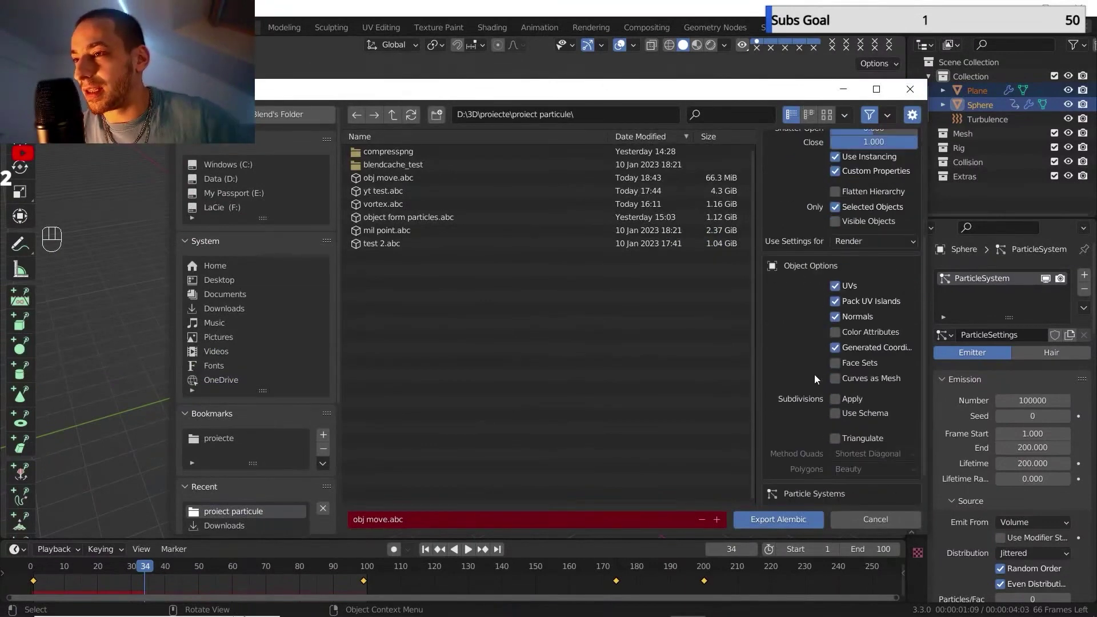
scroll(816, 430, up, 6)
click(806, 517)
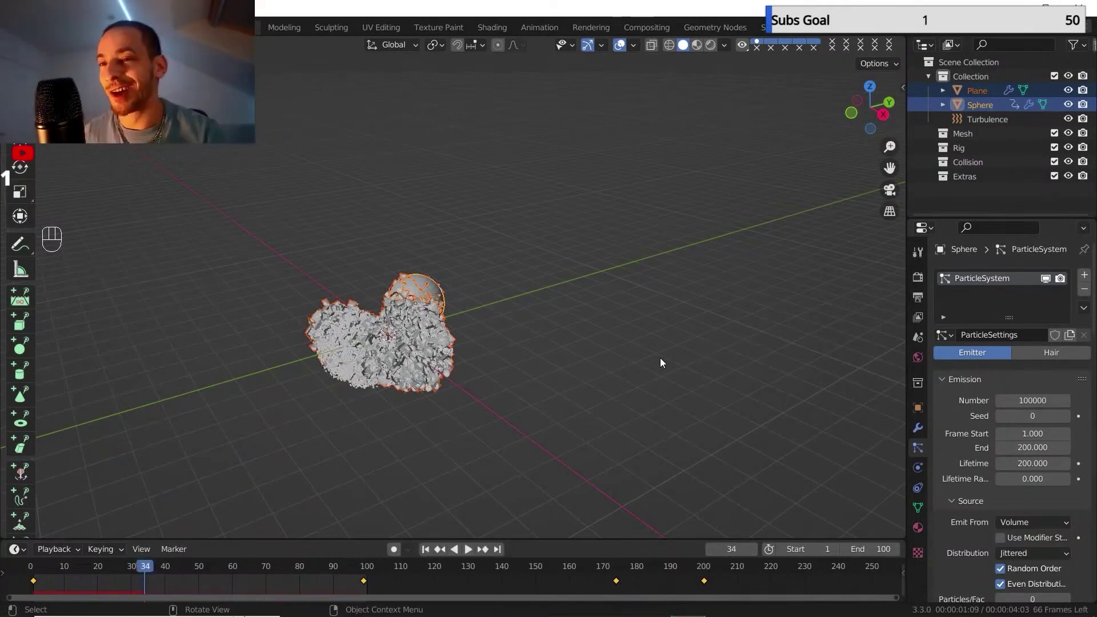
Start a new file and delete the default camera, cube and light.
click(31, 28)
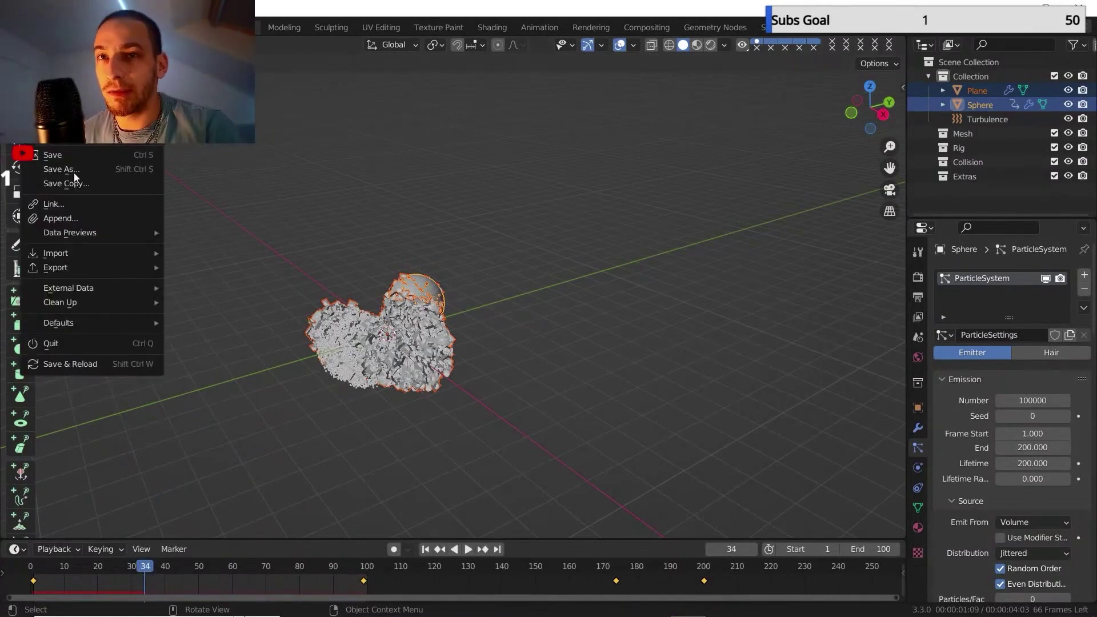
mouse_move(75, 105)
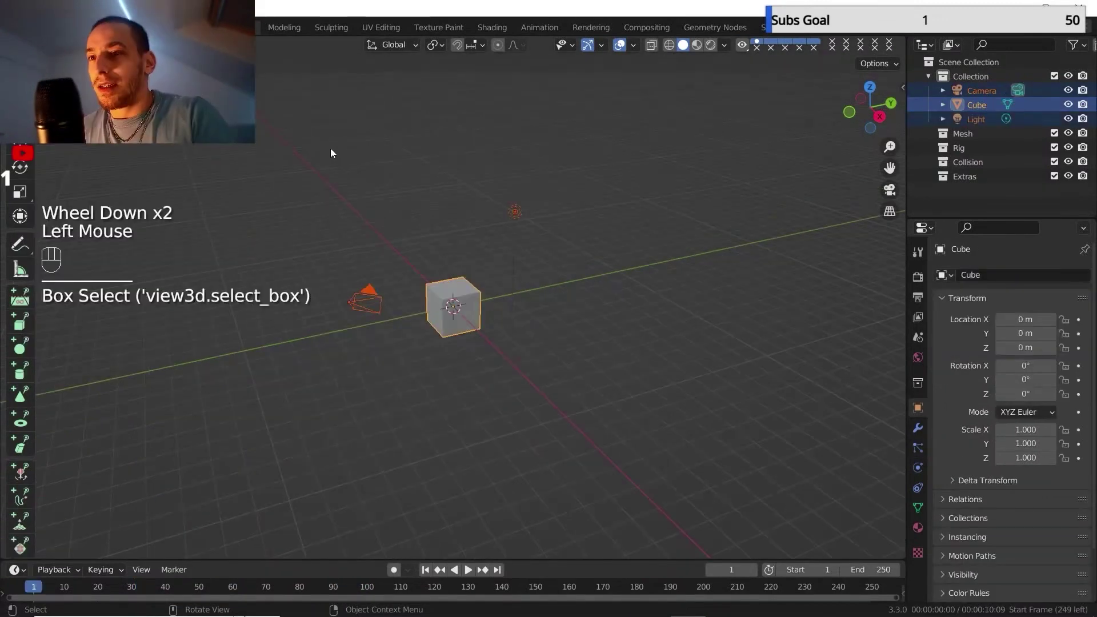
key(Delete)
scroll(549, 333, up, 1)
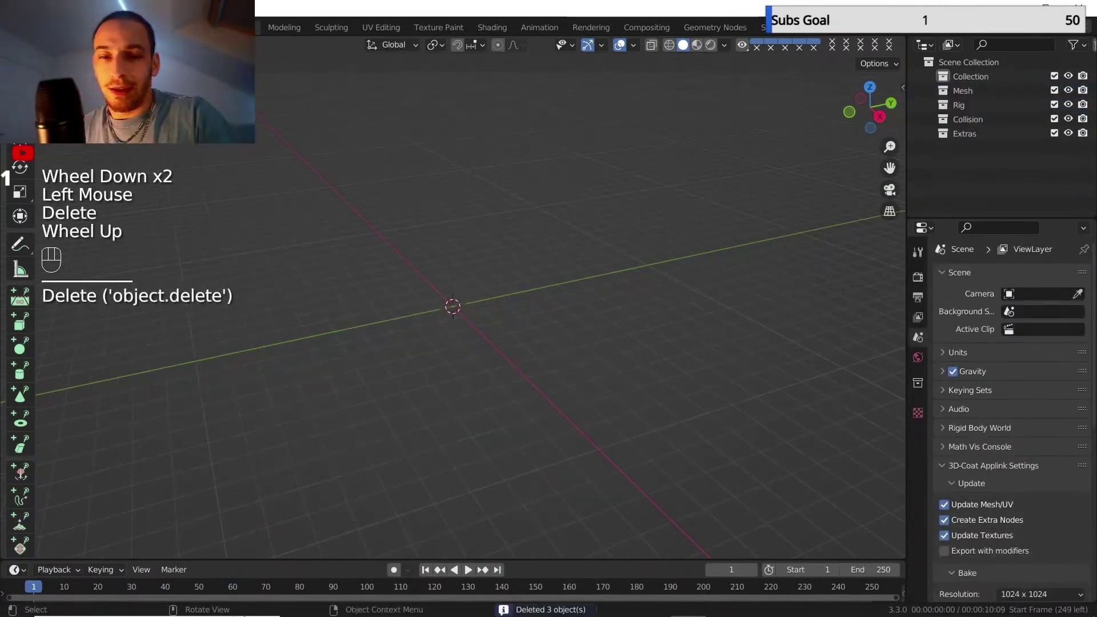
Import the Alembic file obj move.abc from the proiect particule folder.
click(28, 27)
mouse_move(54, 28)
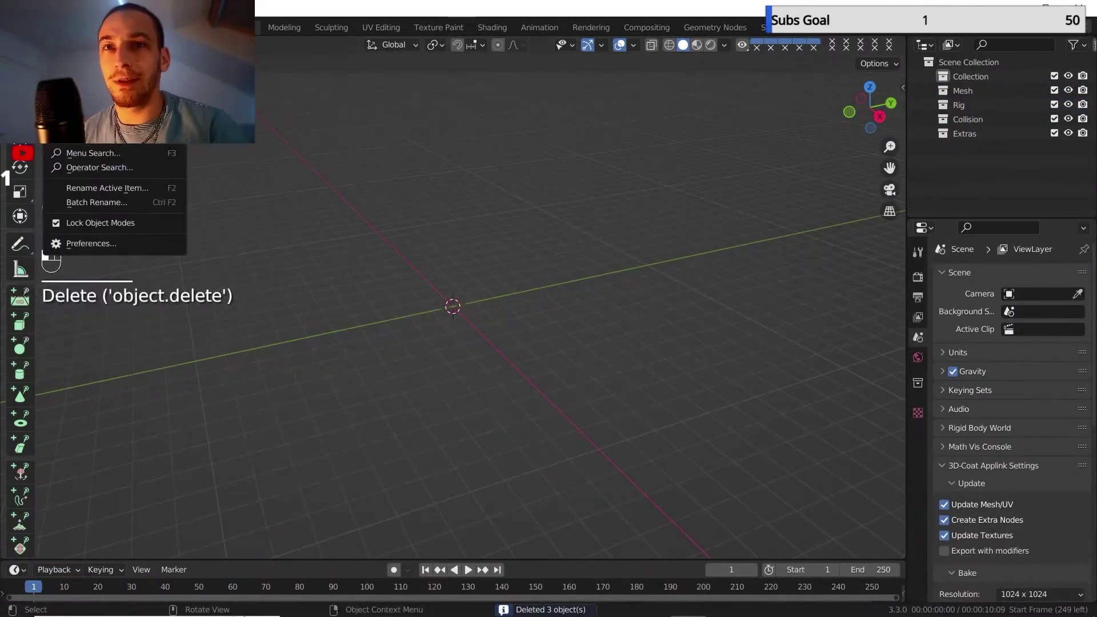
mouse_move(49, 245)
click(194, 265)
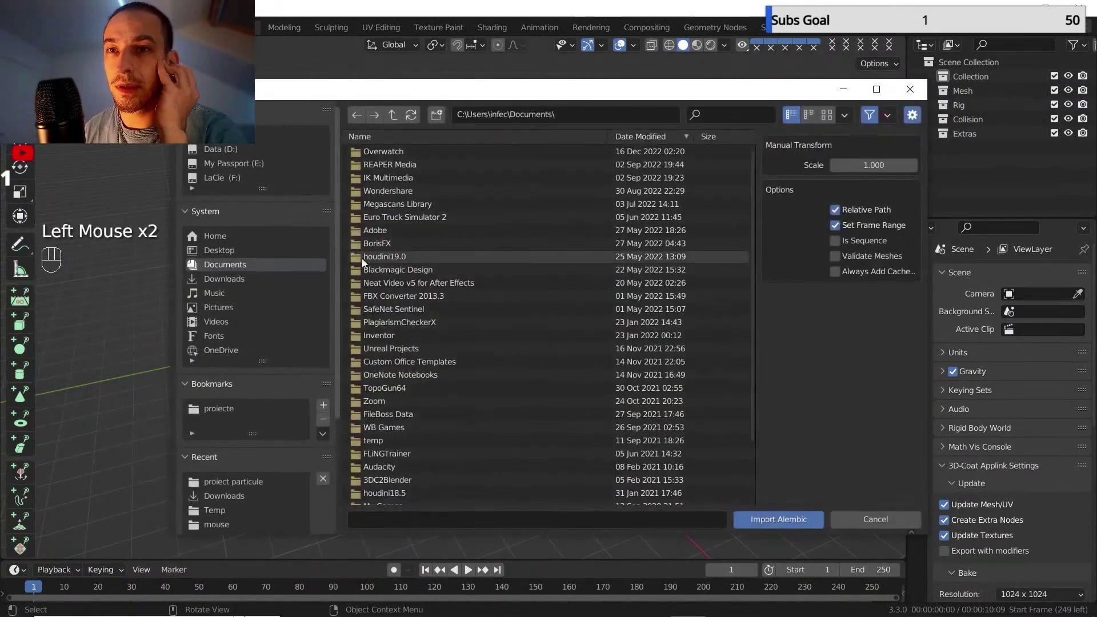
click(233, 482)
click(486, 178)
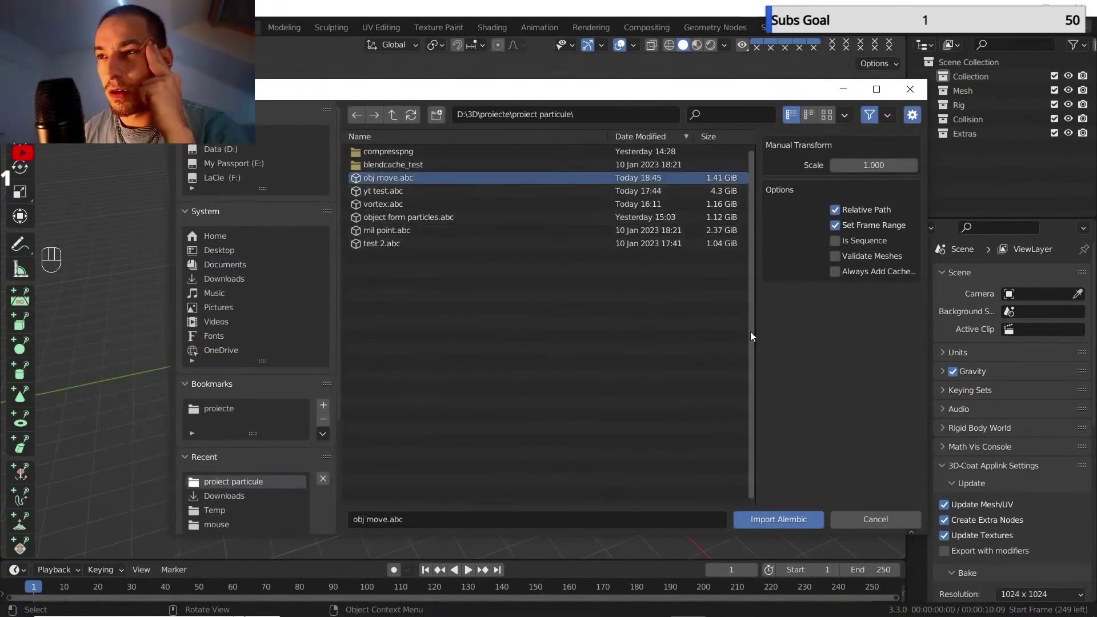
click(790, 518)
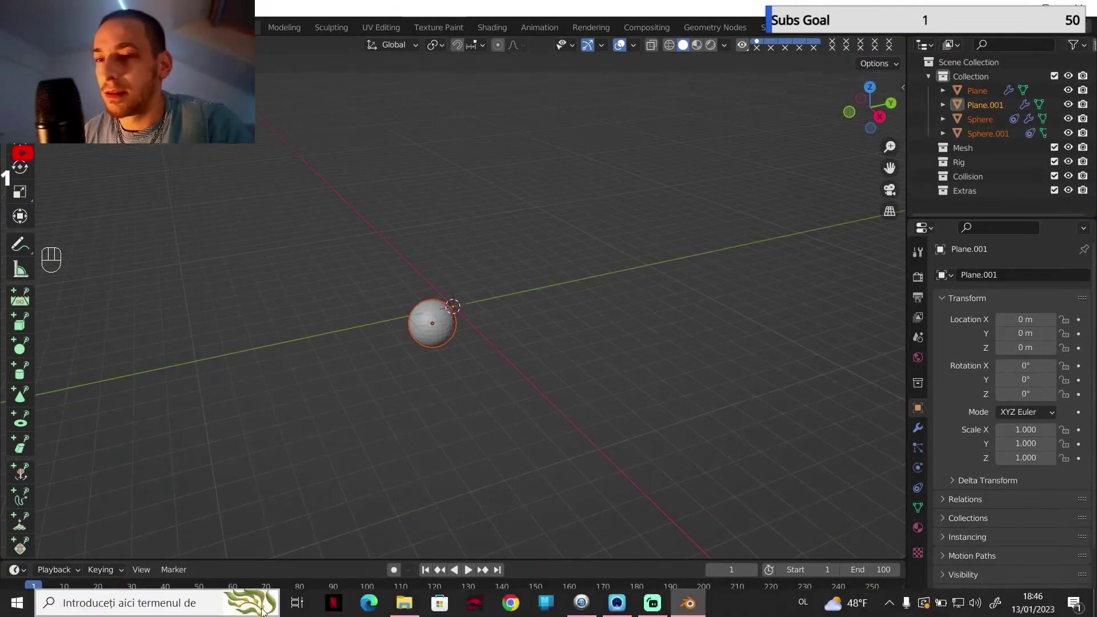
Go to frame 70 and delete the imported Plane.001 and Sphere.001 meshes, keeping only the particle point objects.
click(266, 589)
double_click(524, 314)
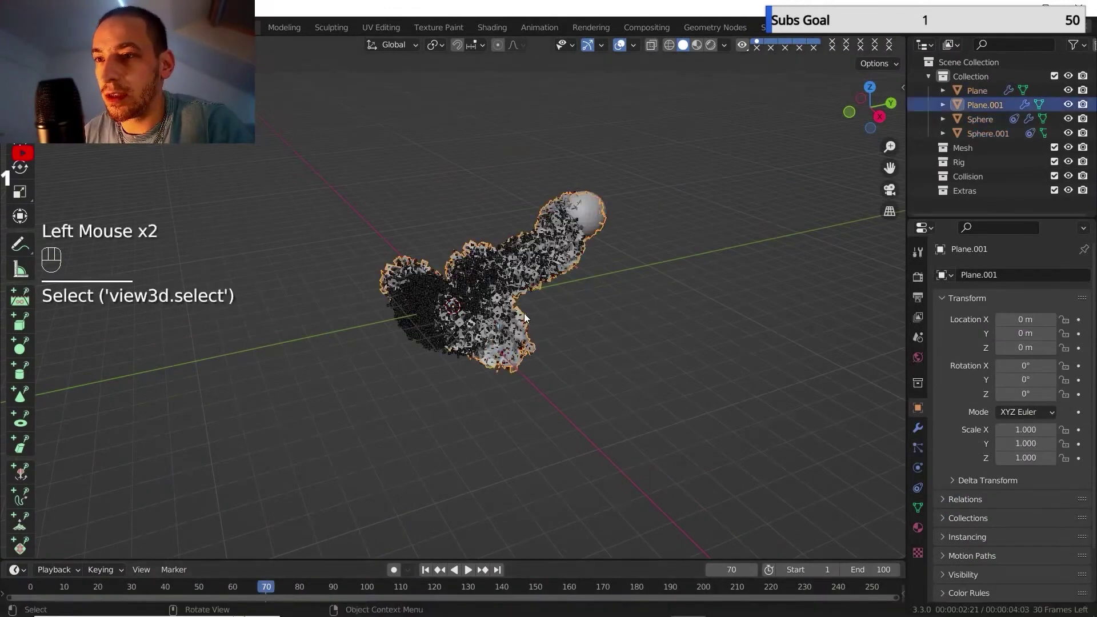
shift+middle_drag(524, 313, 474, 343)
scroll(472, 346, up, 3)
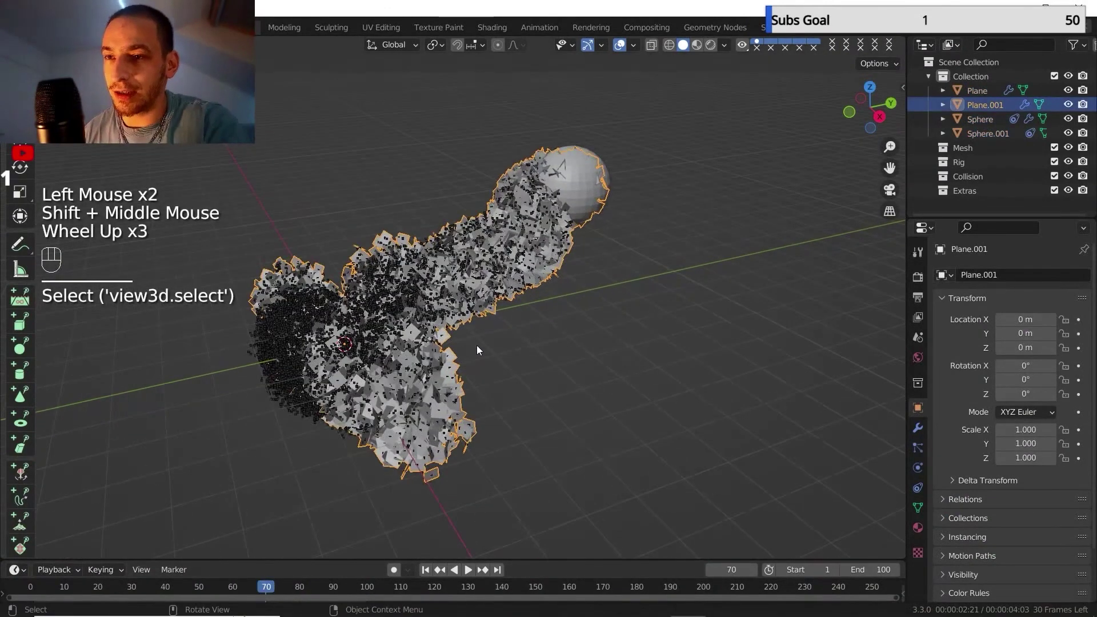
key(Delete)
click(600, 184)
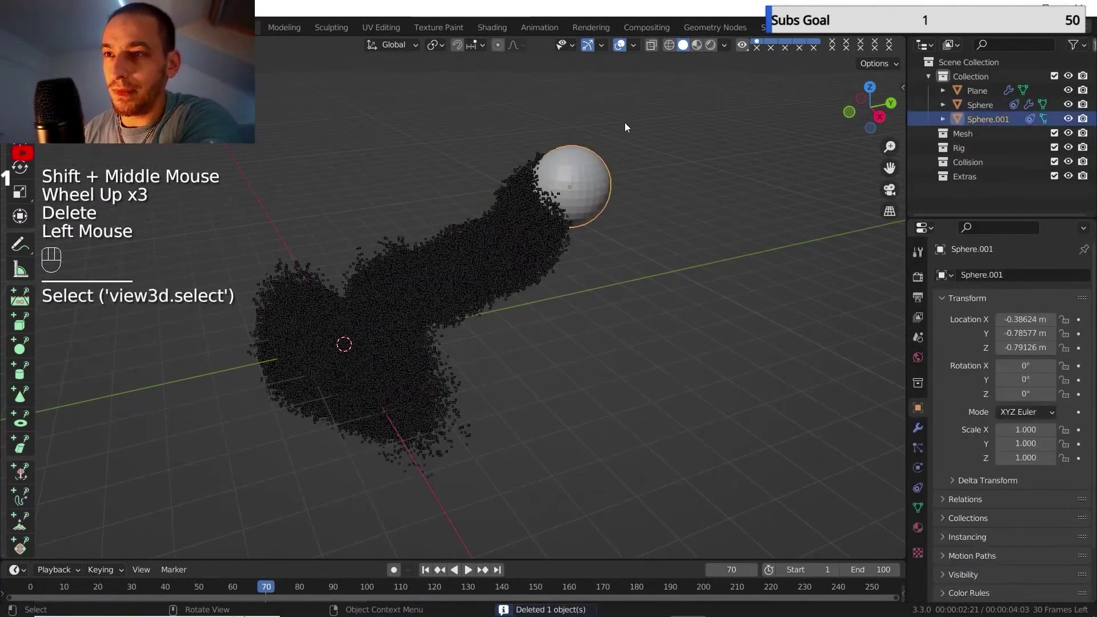
key(Delete)
Enable the Statistics overlay in the viewport and move the playhead to frame 101.
click(631, 45)
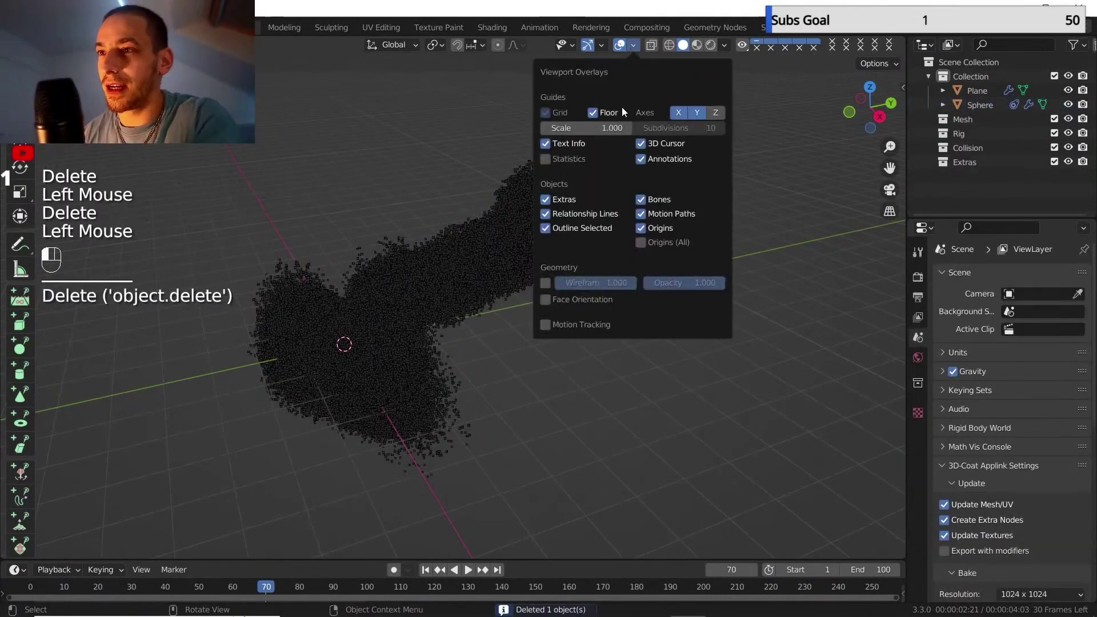
click(545, 159)
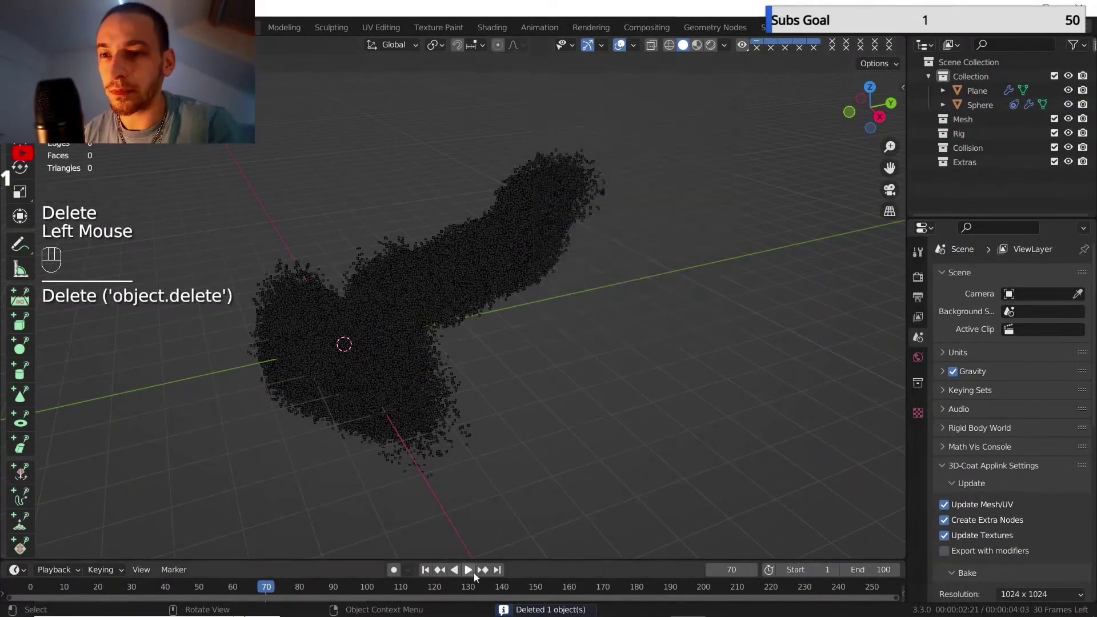
drag(368, 585, 370, 589)
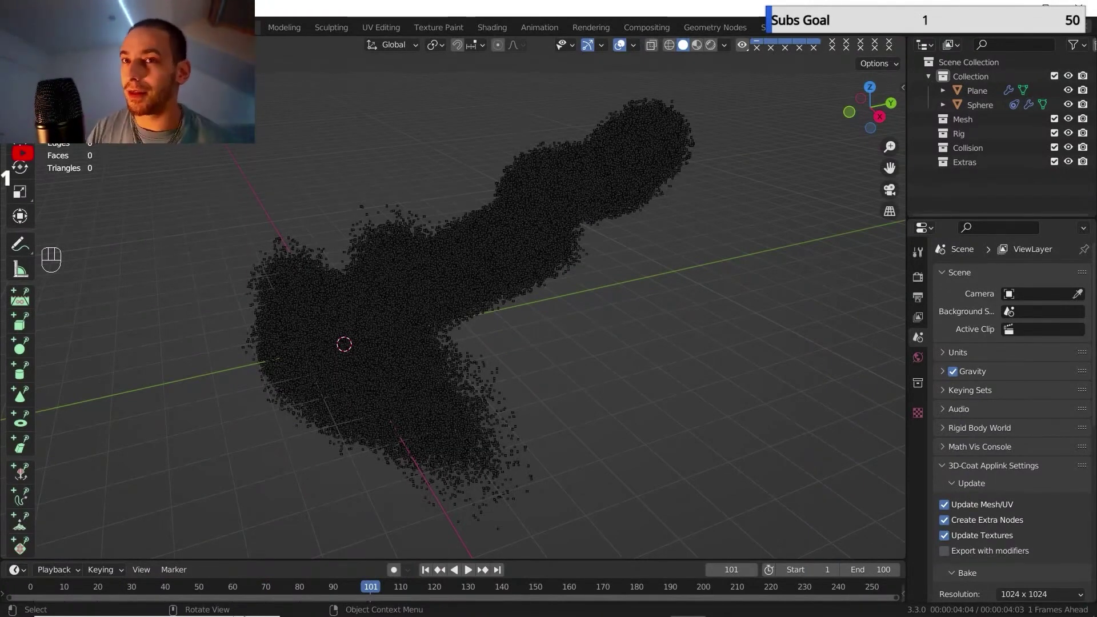
Save the new scene as fin move.blend in the proiect particule folder.
scroll(255, 221, down, 2)
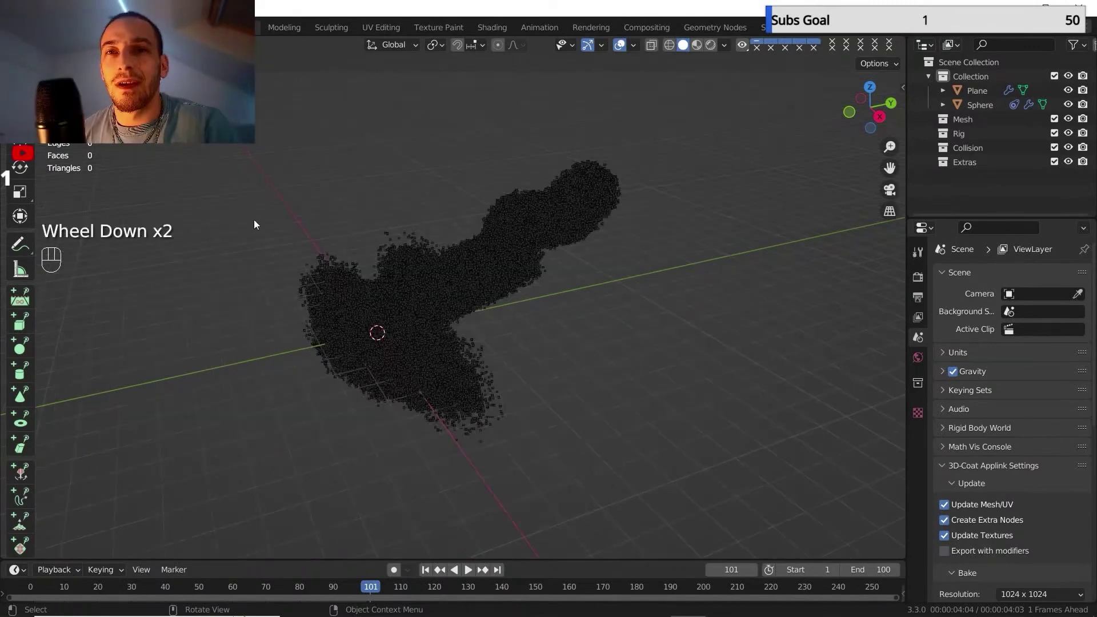
scroll(255, 221, up, 2)
shift+middle_drag(275, 234, 255, 264)
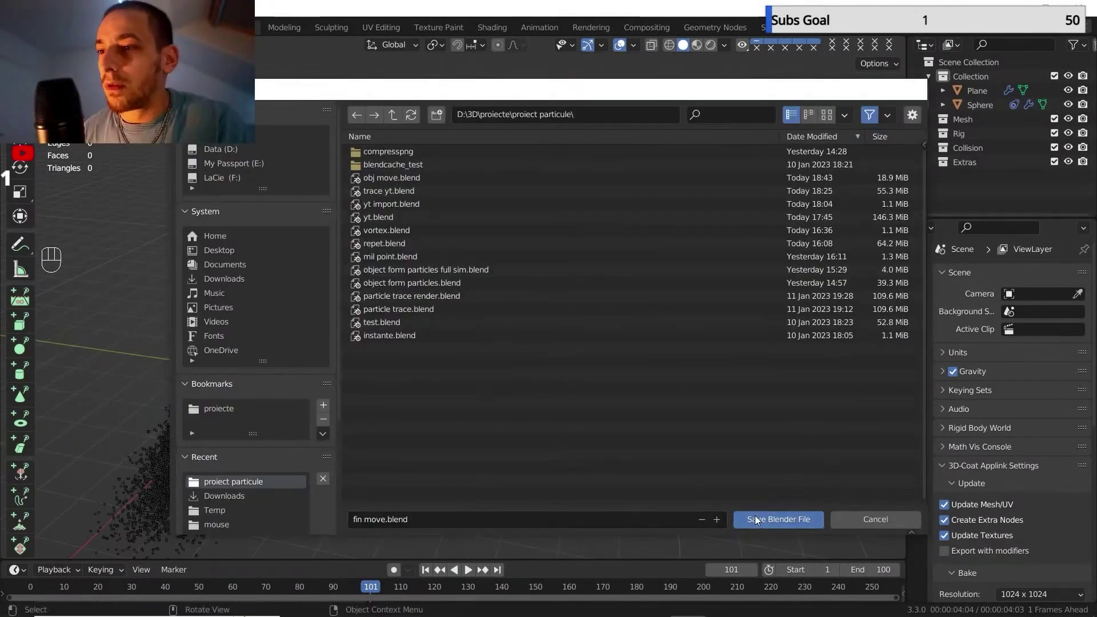
click(755, 519)
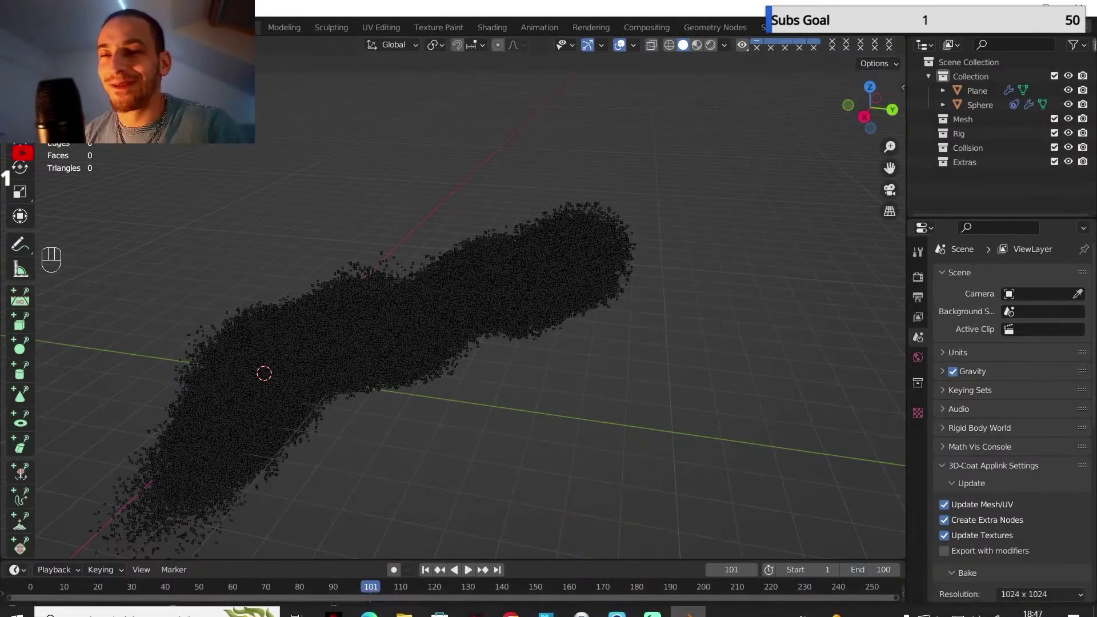
shift+middle_drag(488, 259, 526, 255)
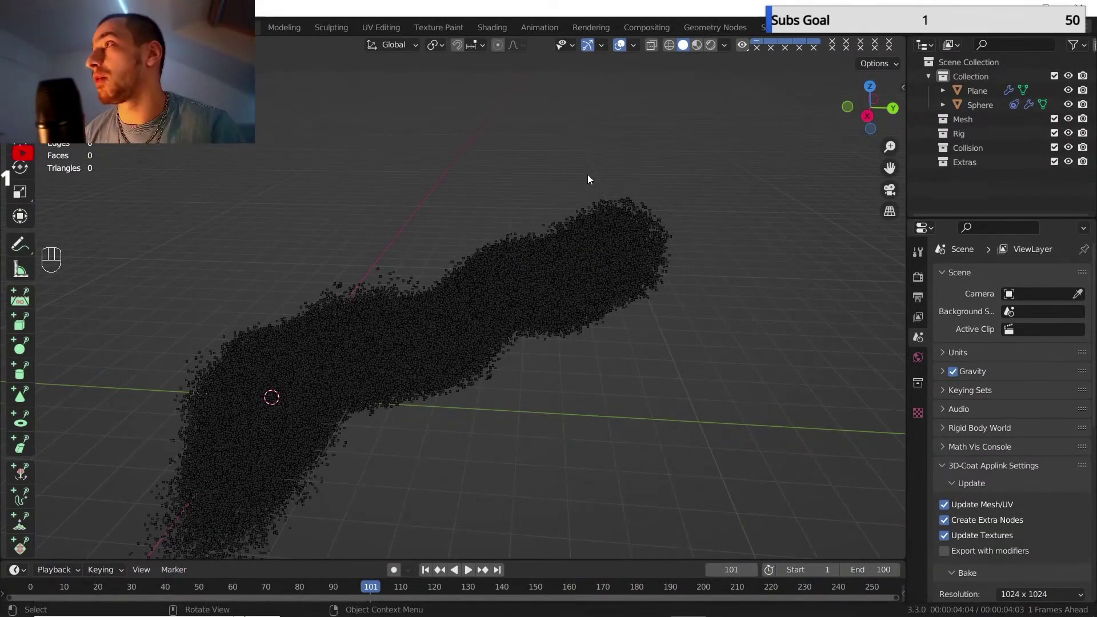
Add a UV sphere to the scene as the base object for the point cloud setup.
scroll(540, 243, down, 2)
shift+middle_drag(540, 257, 536, 246)
middle_drag(535, 246, 529, 310)
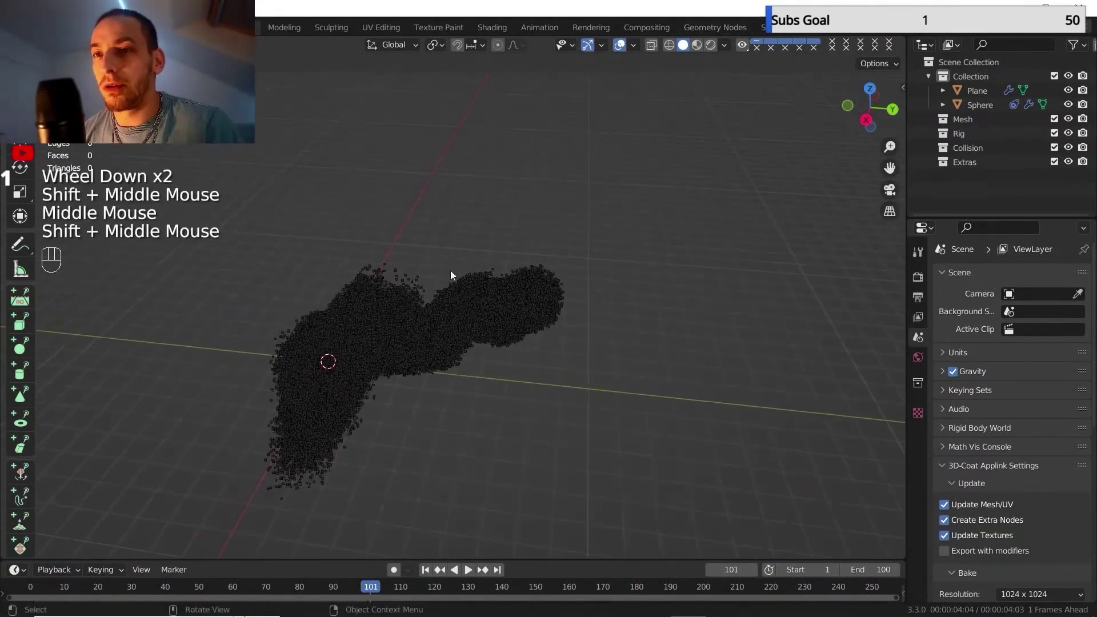
key(shift+a)
click(650, 80)
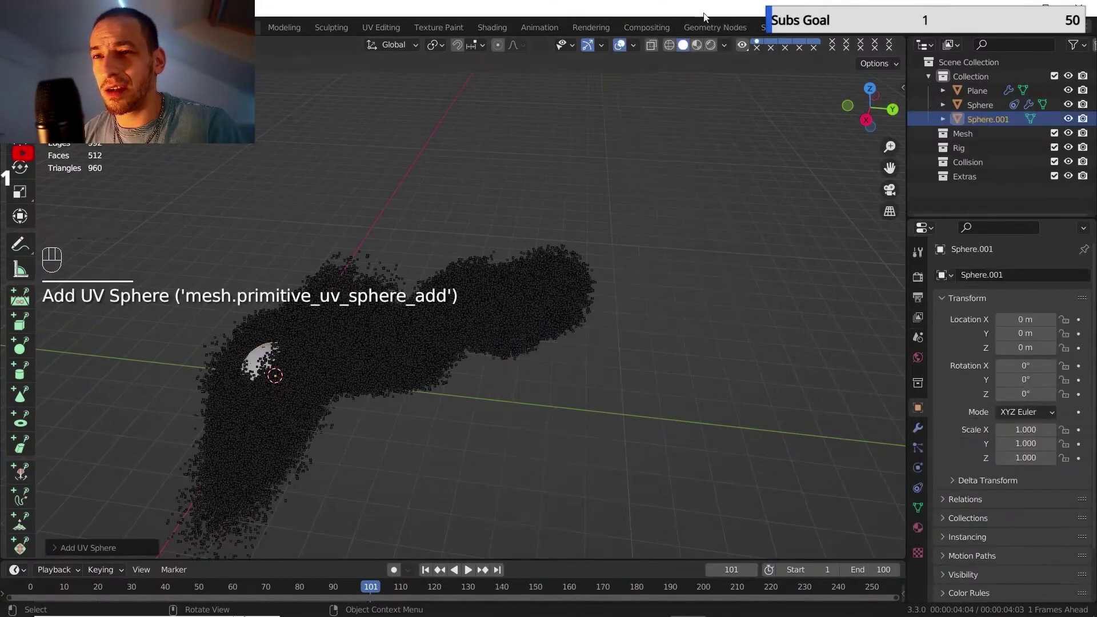
Create a new geometry node tree on the added sphere and delete its Group Input node.
click(743, 27)
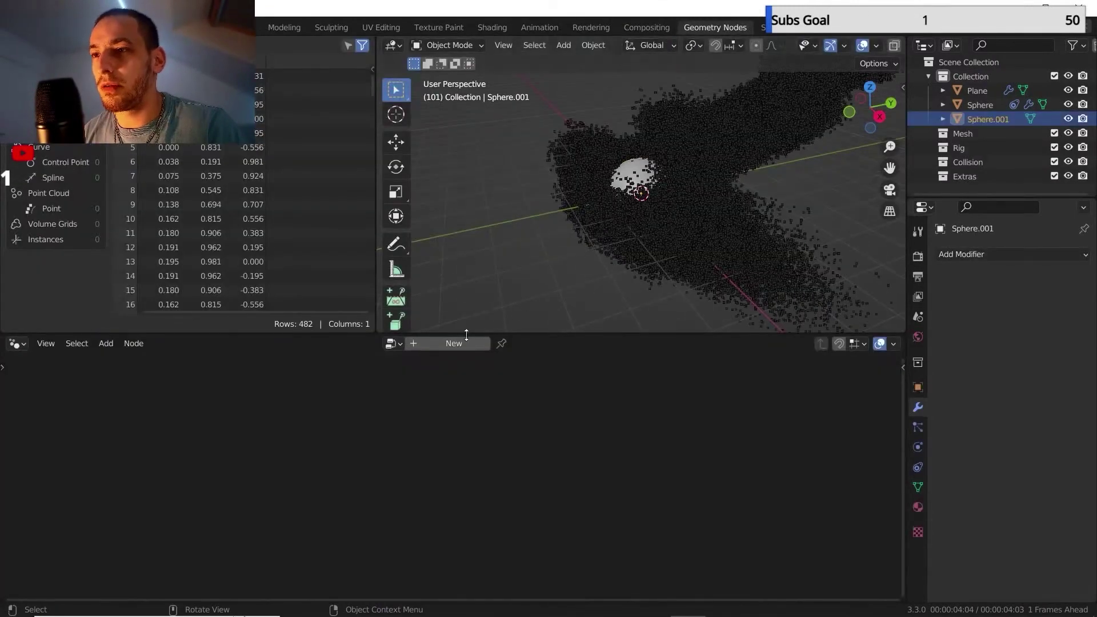
click(459, 342)
click(304, 487)
key(x)
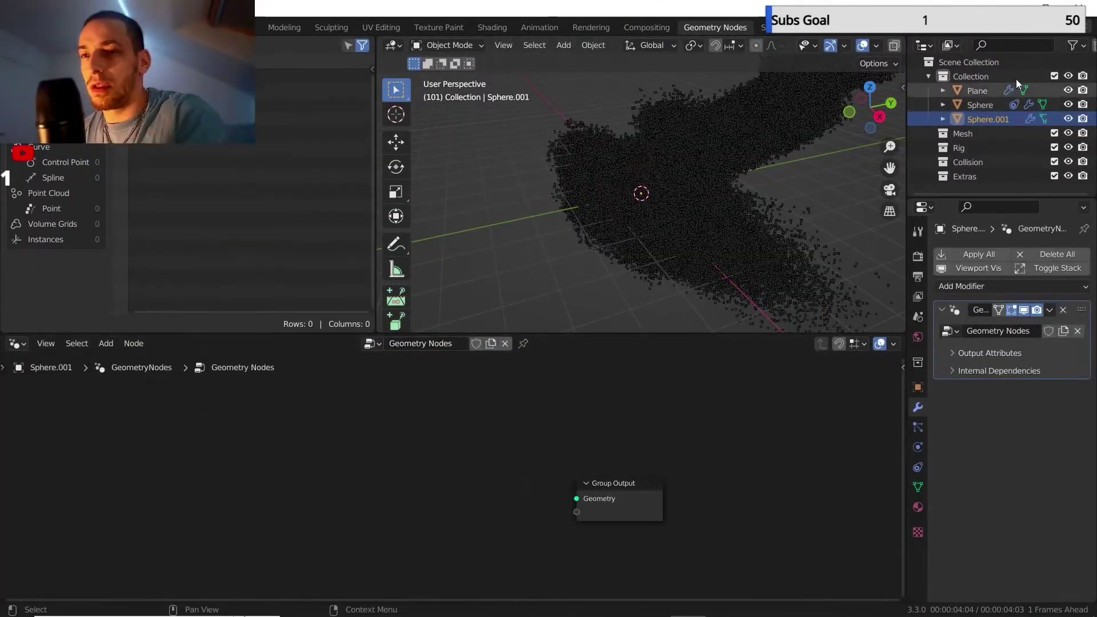
Hide the imported Plane and Sphere in the viewport and bring both into the node tree as Object Info nodes.
click(1068, 91)
click(1069, 105)
drag(978, 92, 451, 455)
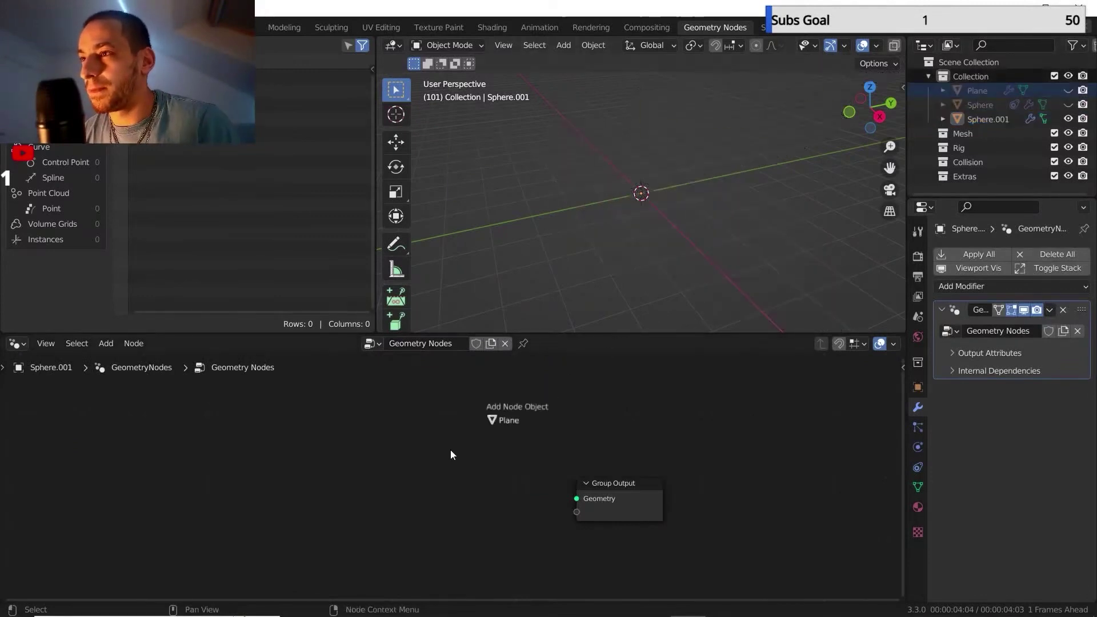
drag(290, 451, 289, 451)
drag(979, 105, 118, 530)
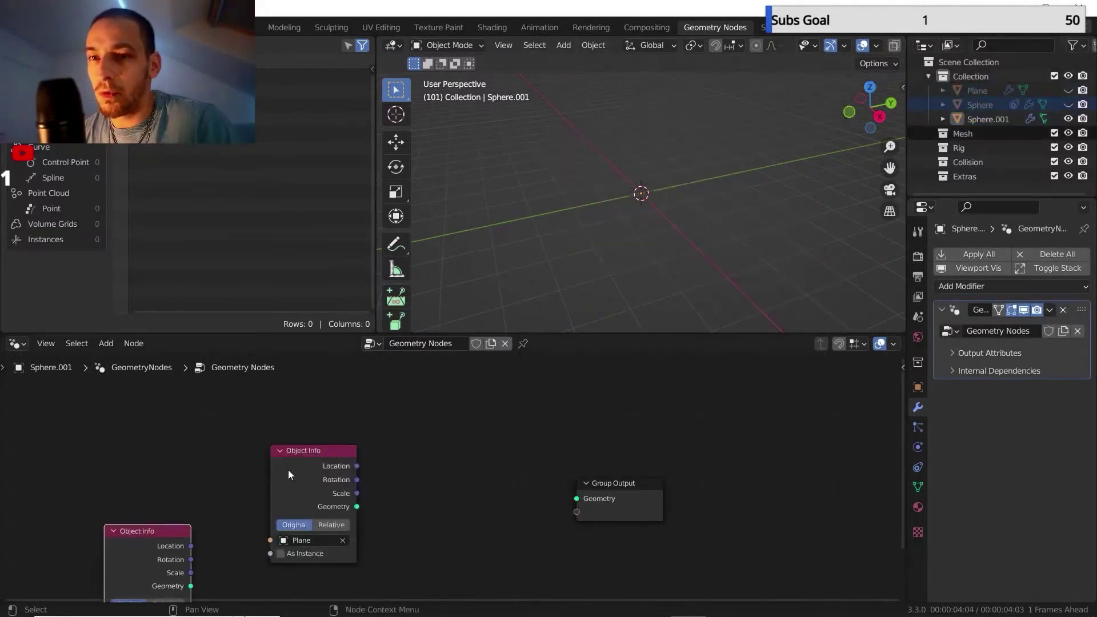
drag(288, 470, 118, 396)
middle_drag(175, 480, 213, 457)
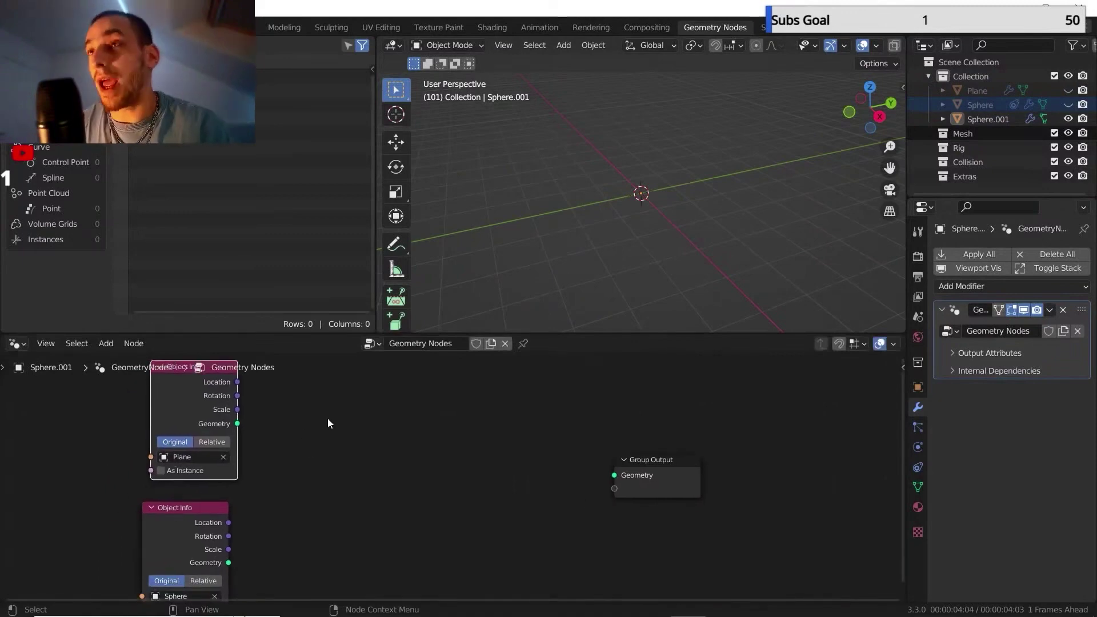
Add a Join Geometry node and connect the geometry of both Object Info nodes to it.
key(shift+a)
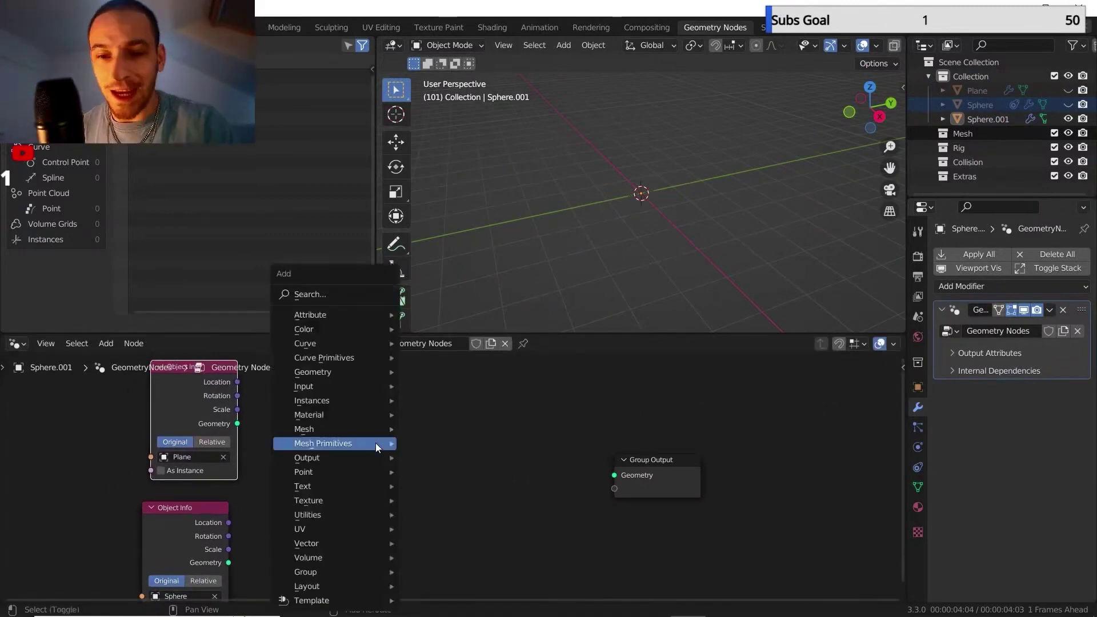
mouse_move(364, 373)
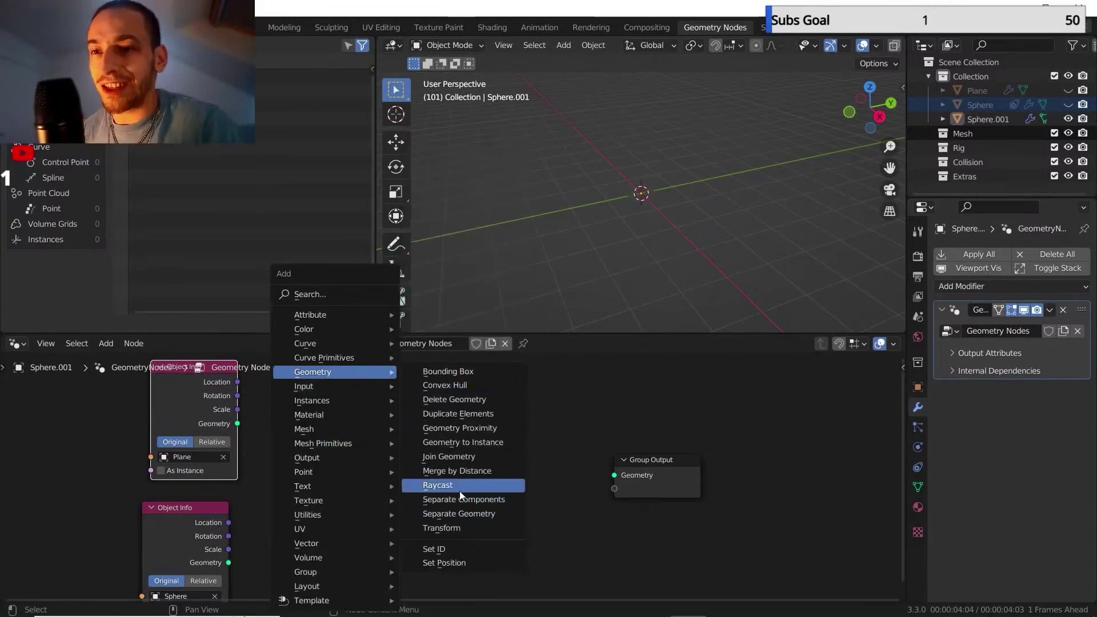
click(459, 457)
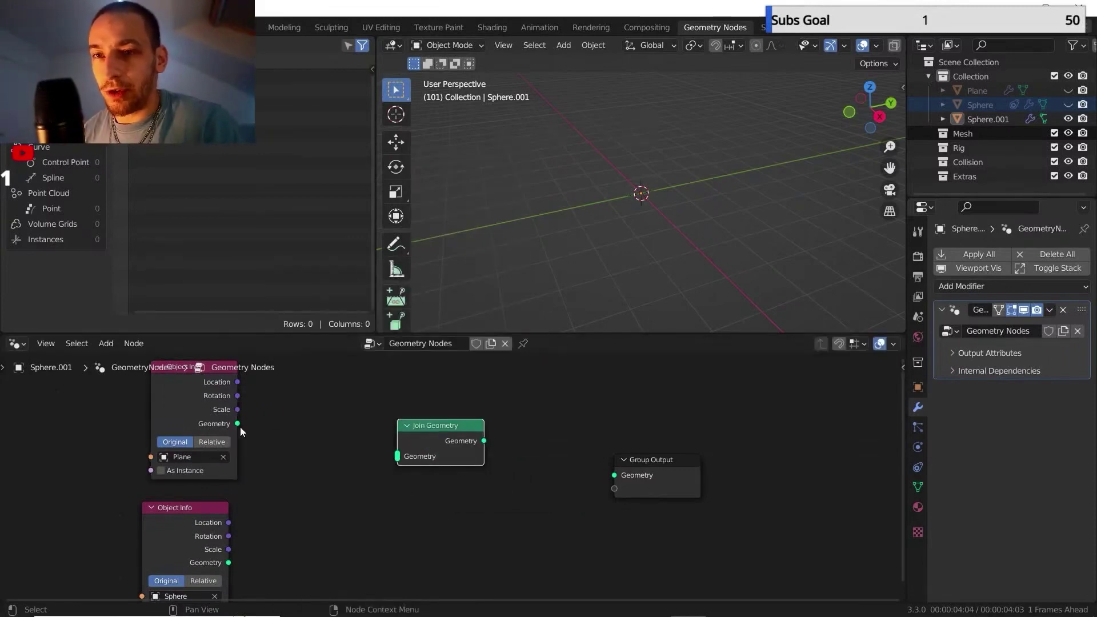
drag(237, 424, 397, 456)
drag(228, 563, 300, 482)
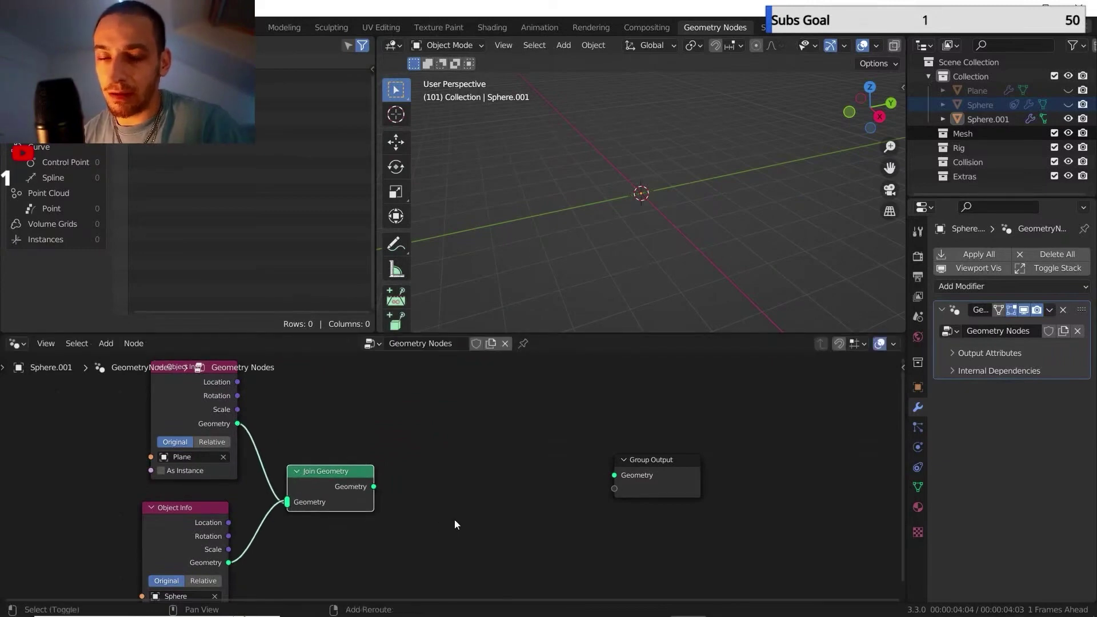
Add a Mesh to Points node and link it between Join Geometry and the Group Output.
key(shift+a)
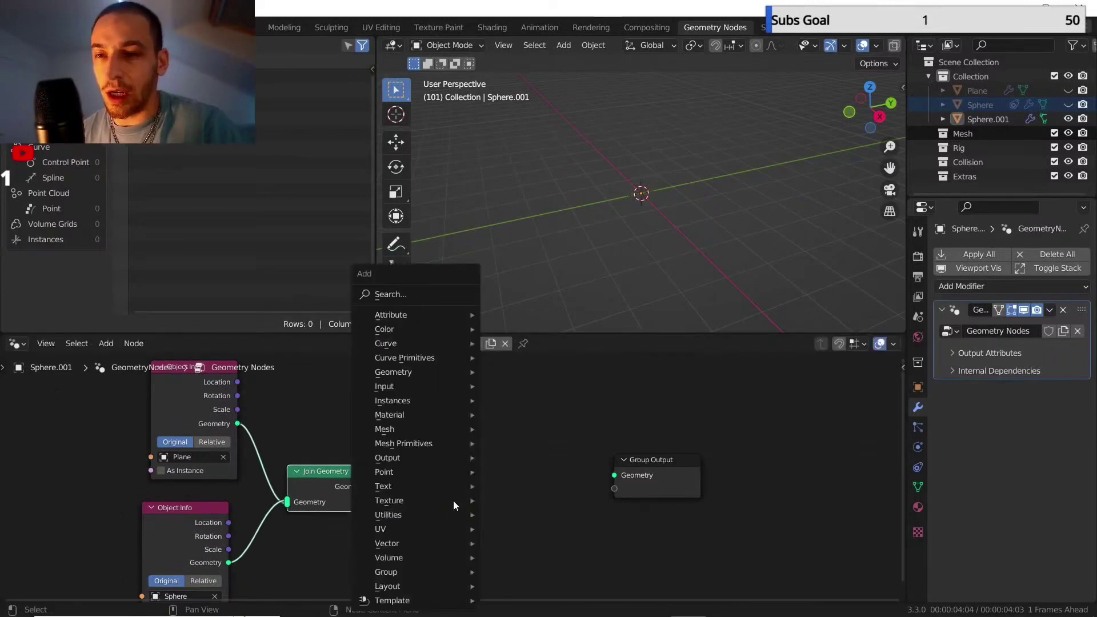
mouse_move(437, 374)
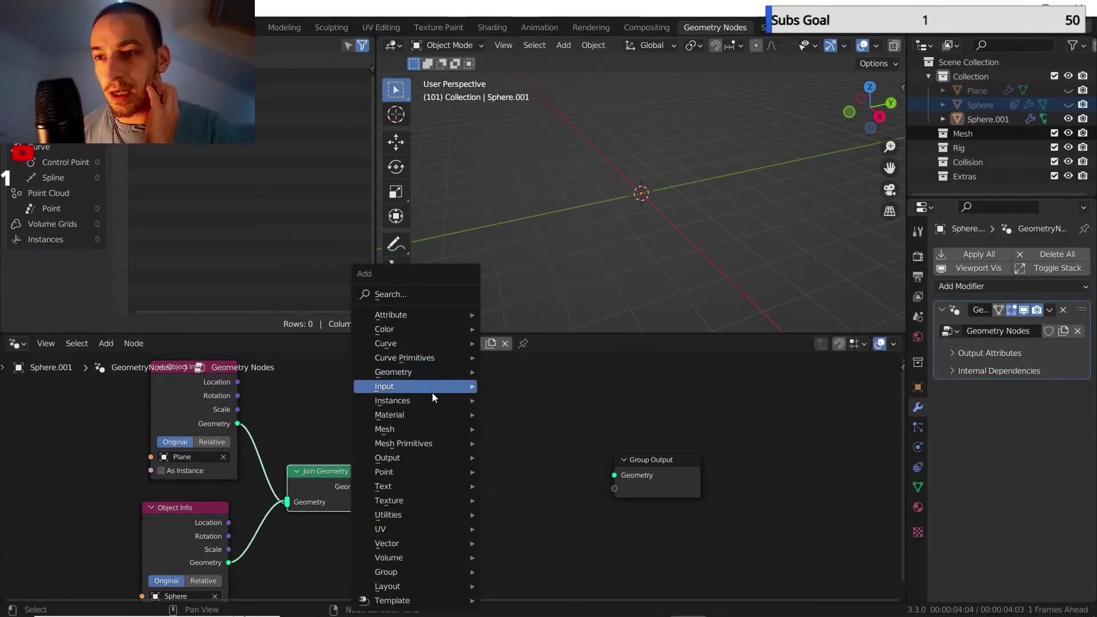
mouse_move(457, 429)
click(529, 172)
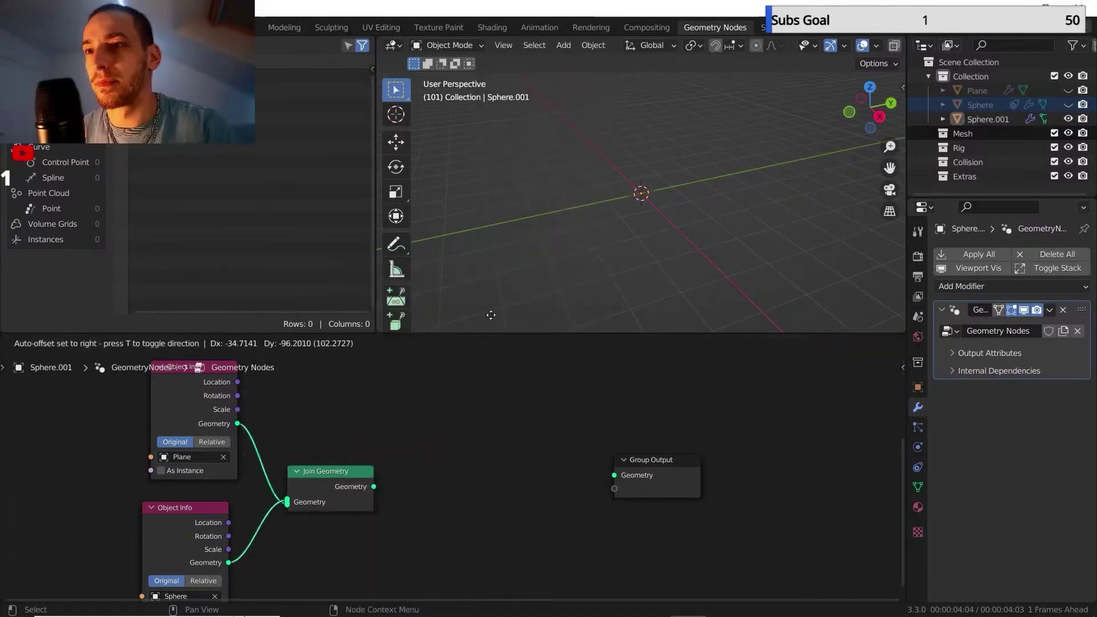
click(491, 460)
drag(373, 486, 449, 468)
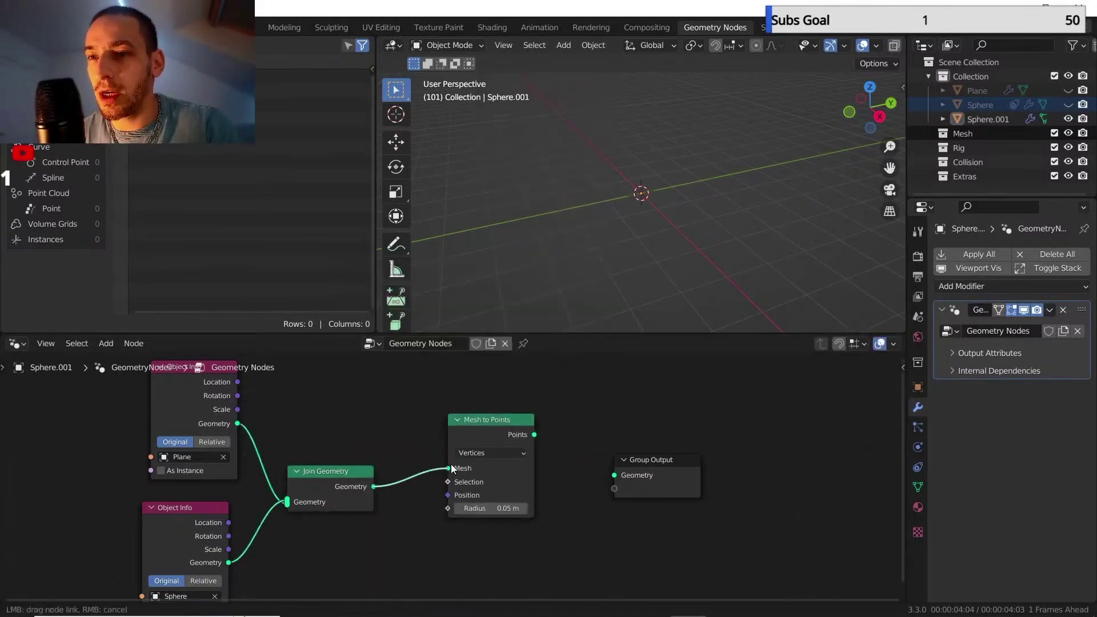
drag(535, 434, 615, 475)
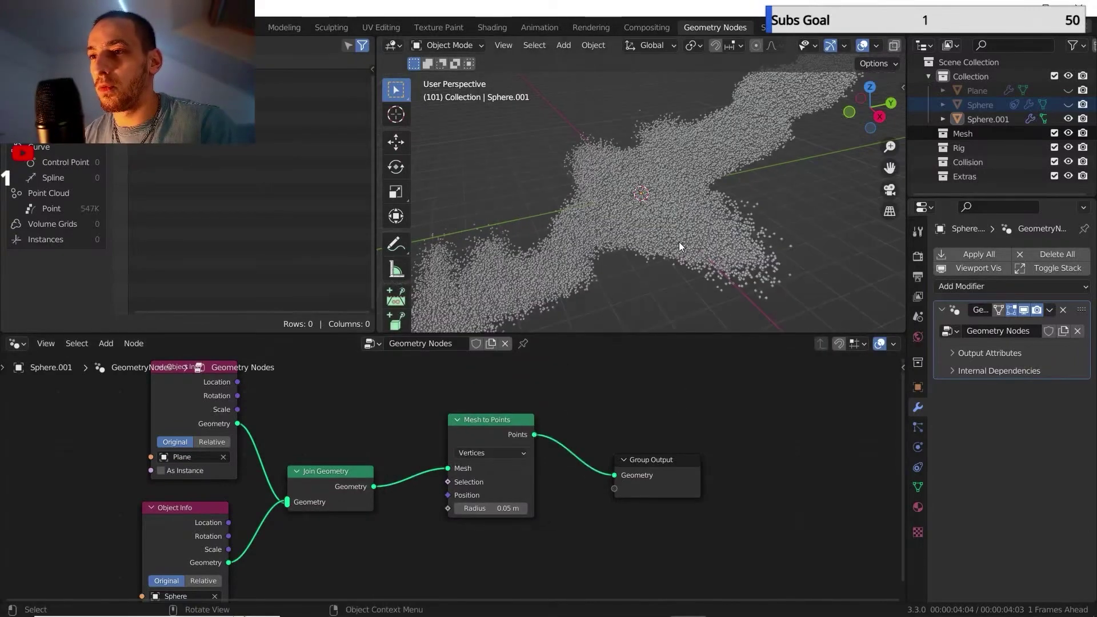
Switch the render engine to Cycles with GPU Compute and save the file.
middle_drag(679, 242, 749, 289)
click(918, 256)
click(1026, 253)
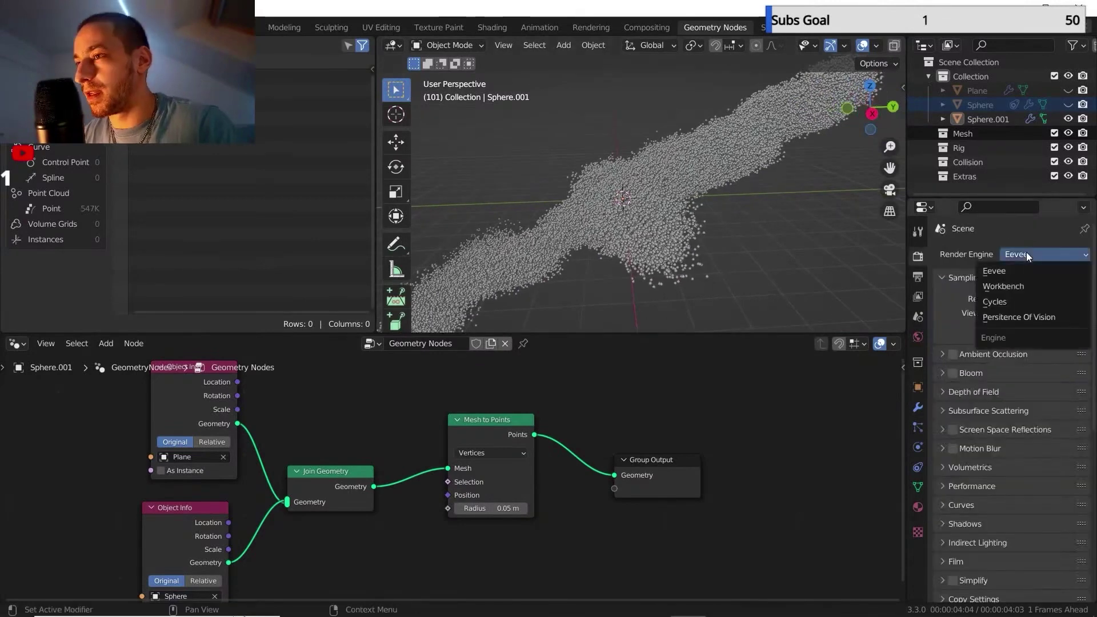
click(1020, 299)
click(1030, 290)
click(1022, 308)
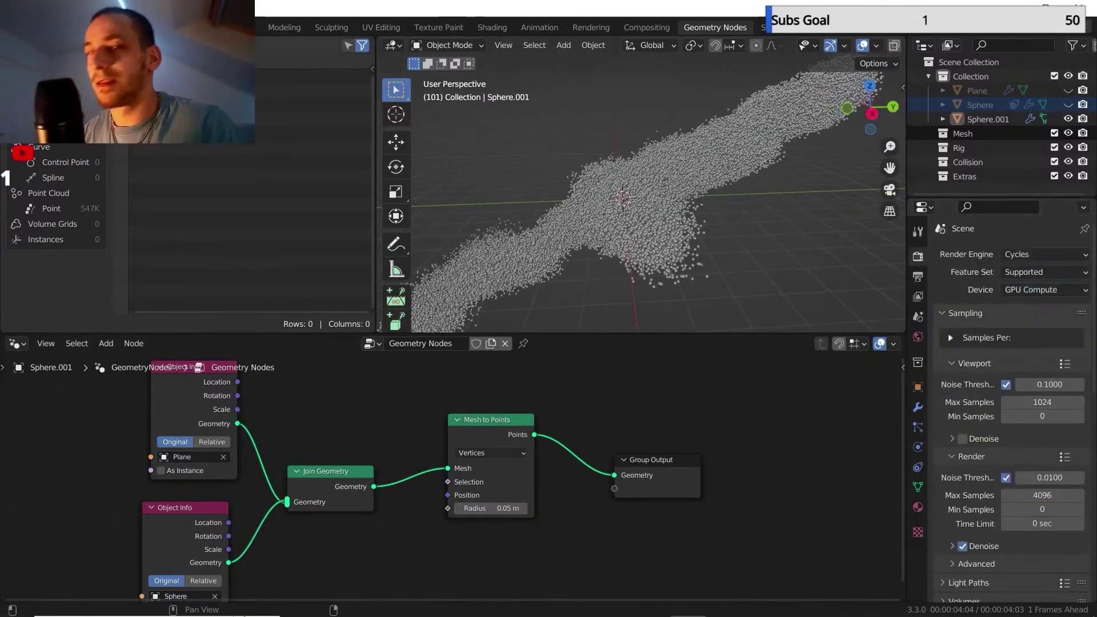
click(31, 27)
click(59, 153)
Add a Noise Texture node and connect its Fac output to the Position of Mesh to Points.
middle_drag(640, 221, 655, 241)
middle_drag(536, 506, 567, 482)
scroll(567, 481, down, 1)
shift+scroll(567, 481, down, 1)
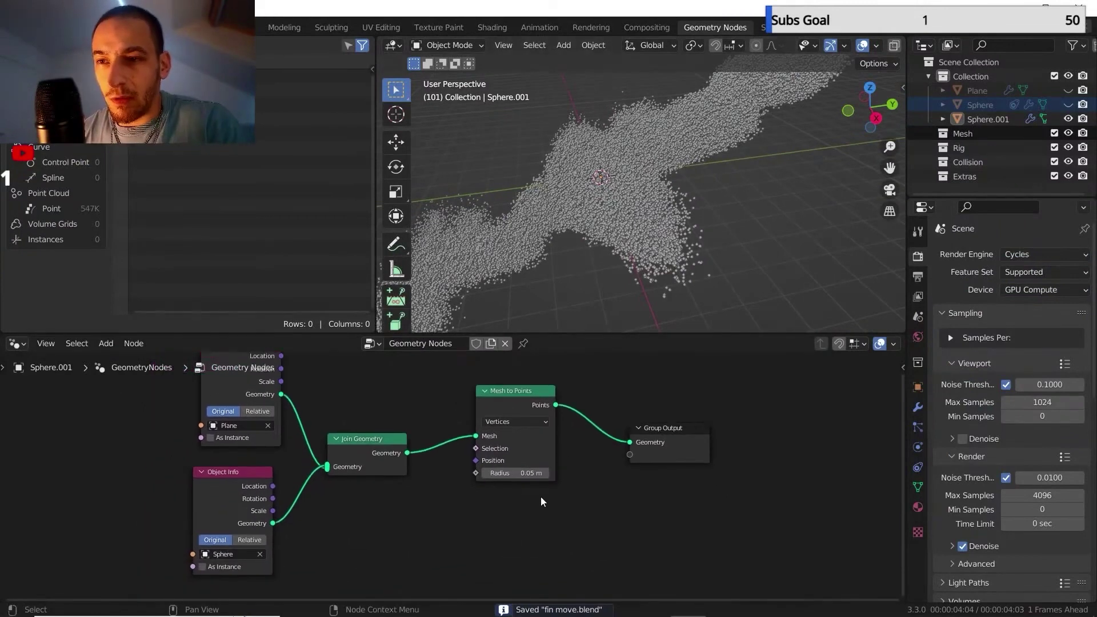
key(shift+a)
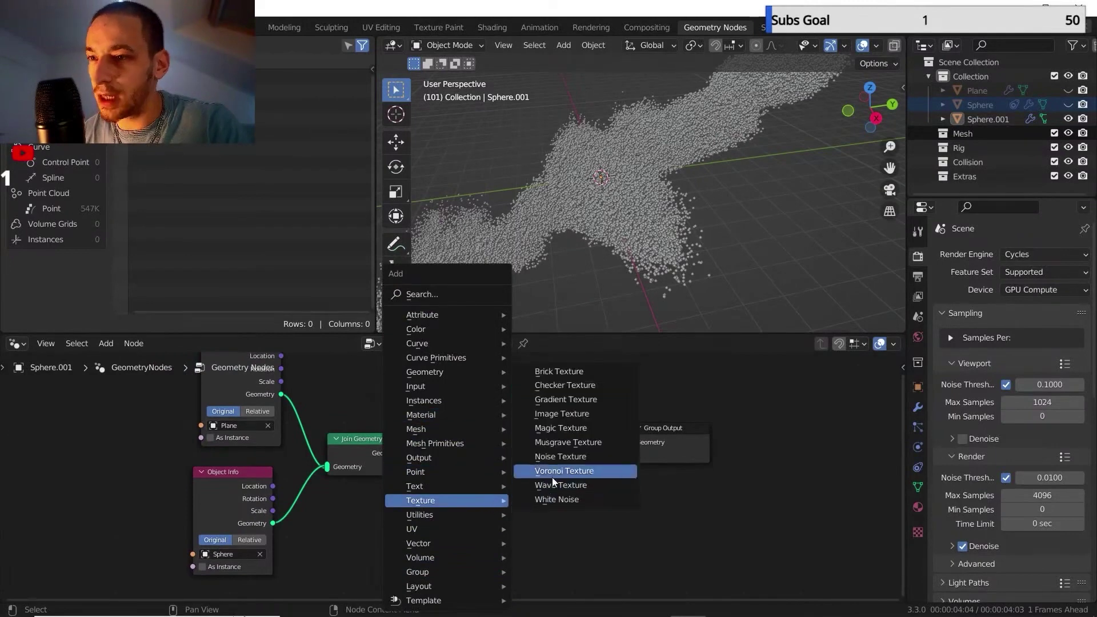
click(571, 457)
middle_drag(418, 492, 447, 444)
scroll(447, 444, down, 2)
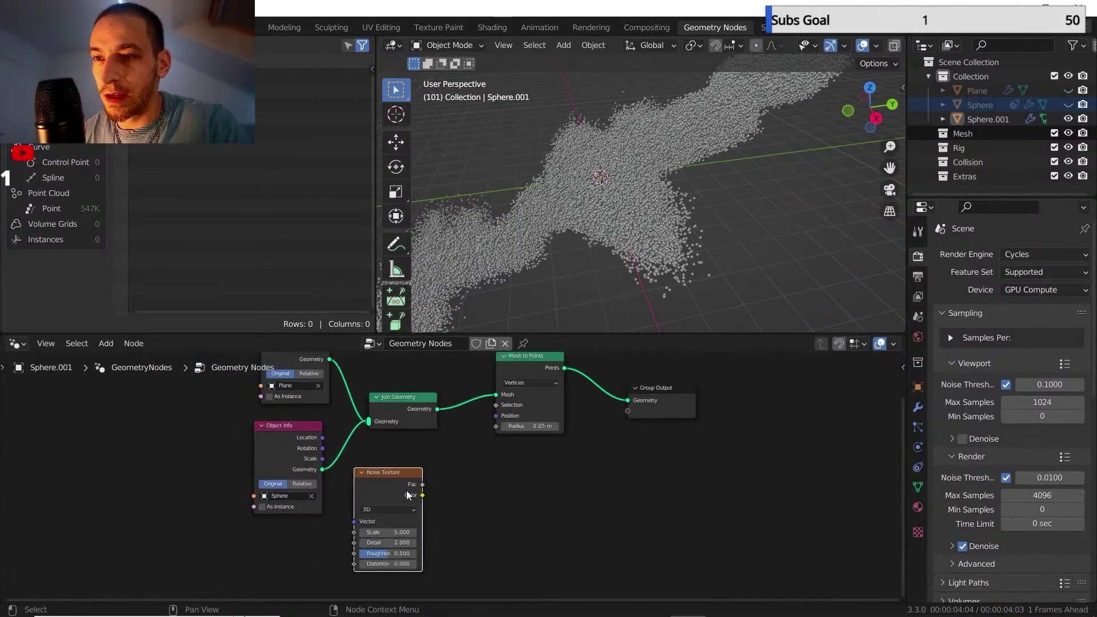
drag(422, 485, 495, 416)
Insert a Vector Math node between the Noise Texture and Mesh to Points, with all three vector values at 0.5.
middle_drag(443, 431, 463, 417)
key(shift+a)
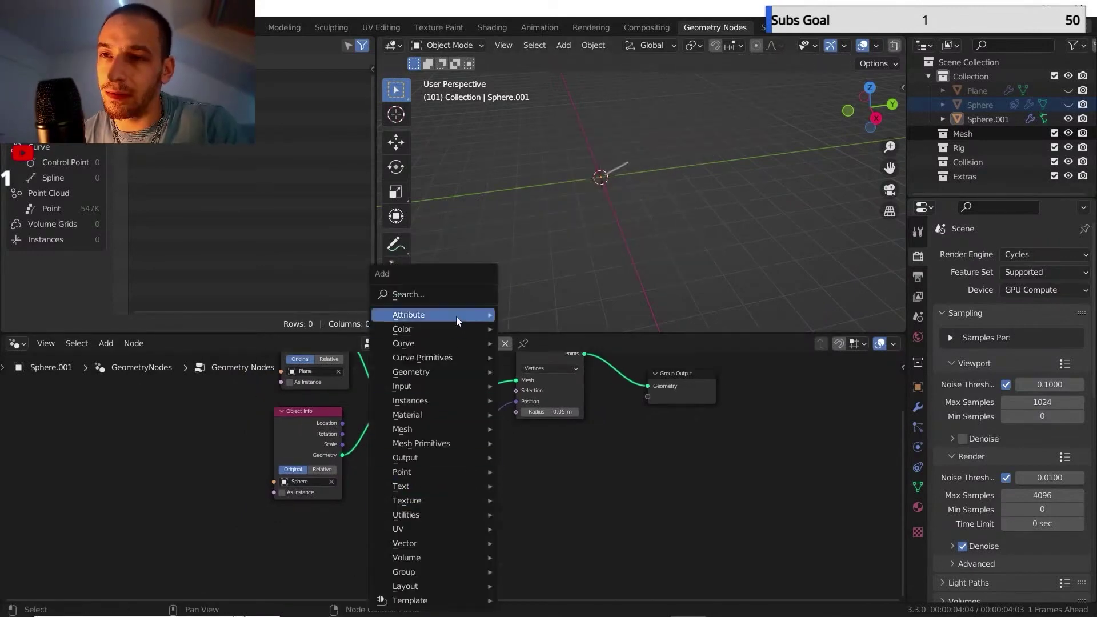
mouse_move(477, 544)
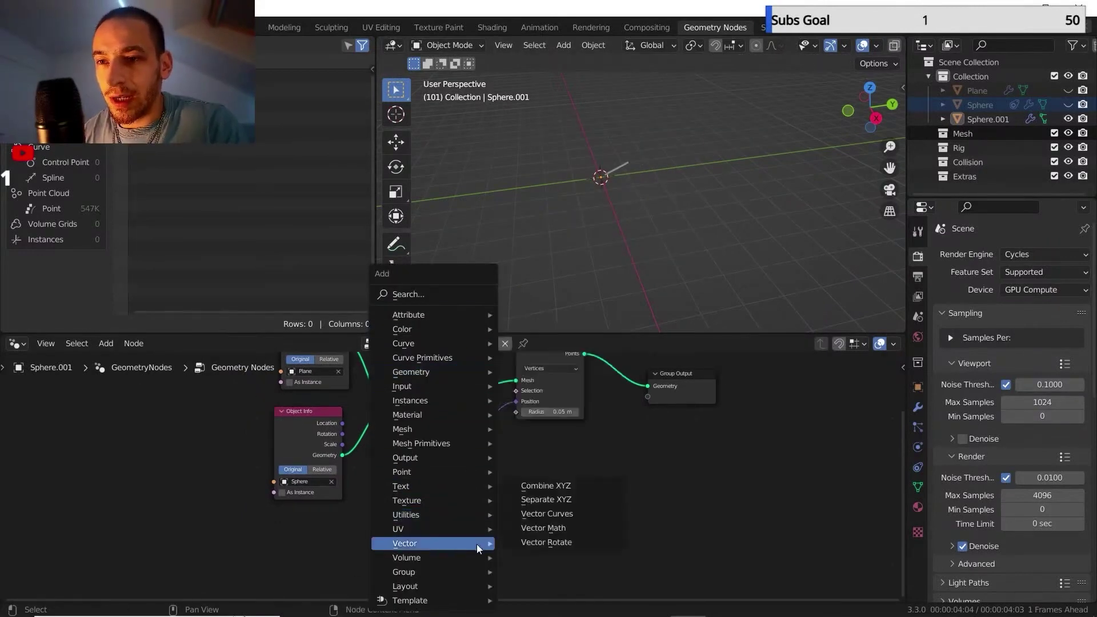
click(568, 529)
click(449, 427)
scroll(611, 481, up, 4)
drag(481, 521, 482, 496)
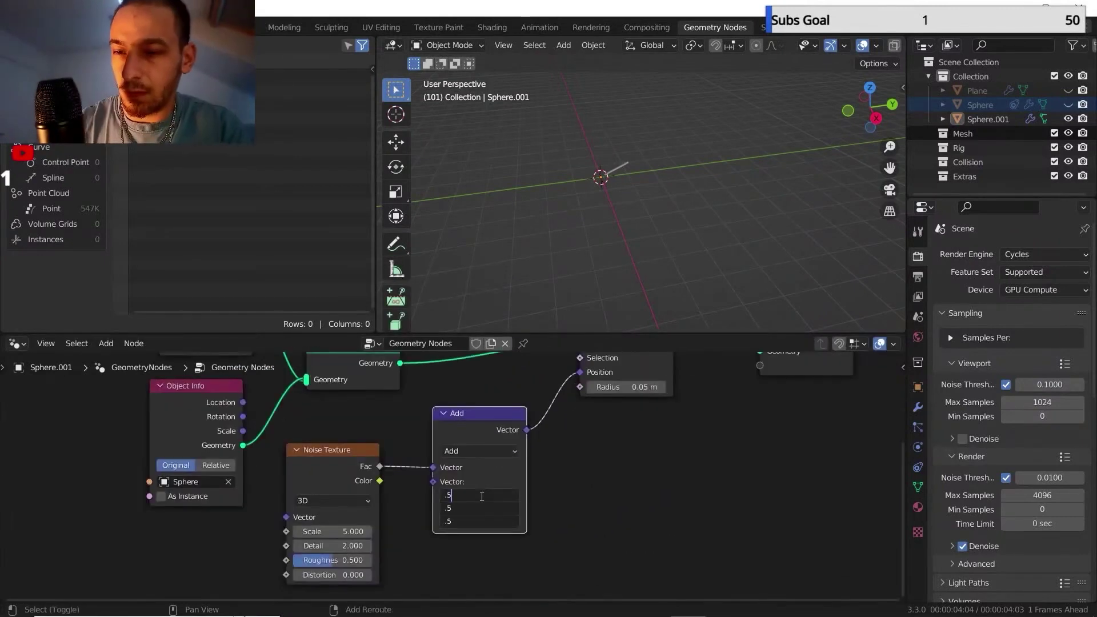
text(.5)
key(Return)
Set the Vector Math operation to Scale and save the file.
middle_drag(566, 450, 570, 454)
click(470, 446)
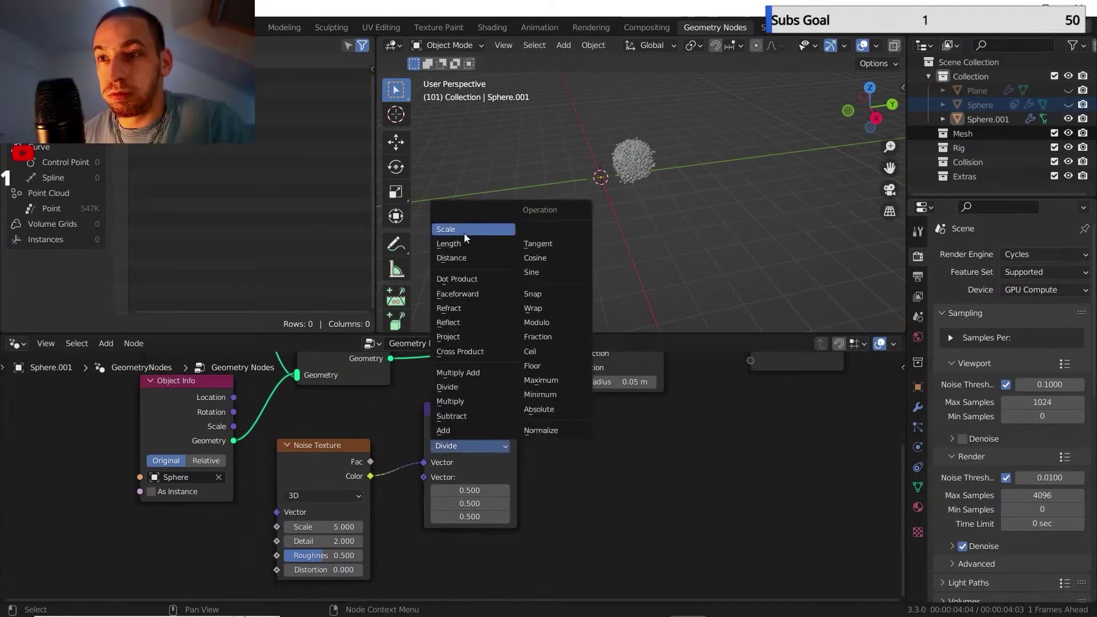
click(464, 232)
click(31, 27)
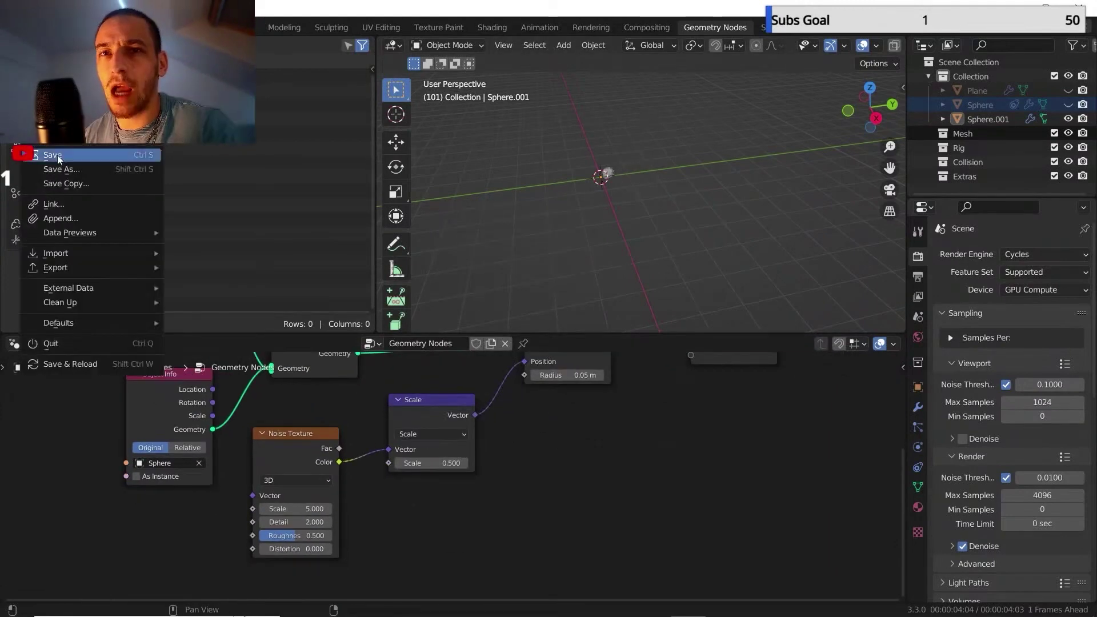
click(57, 155)
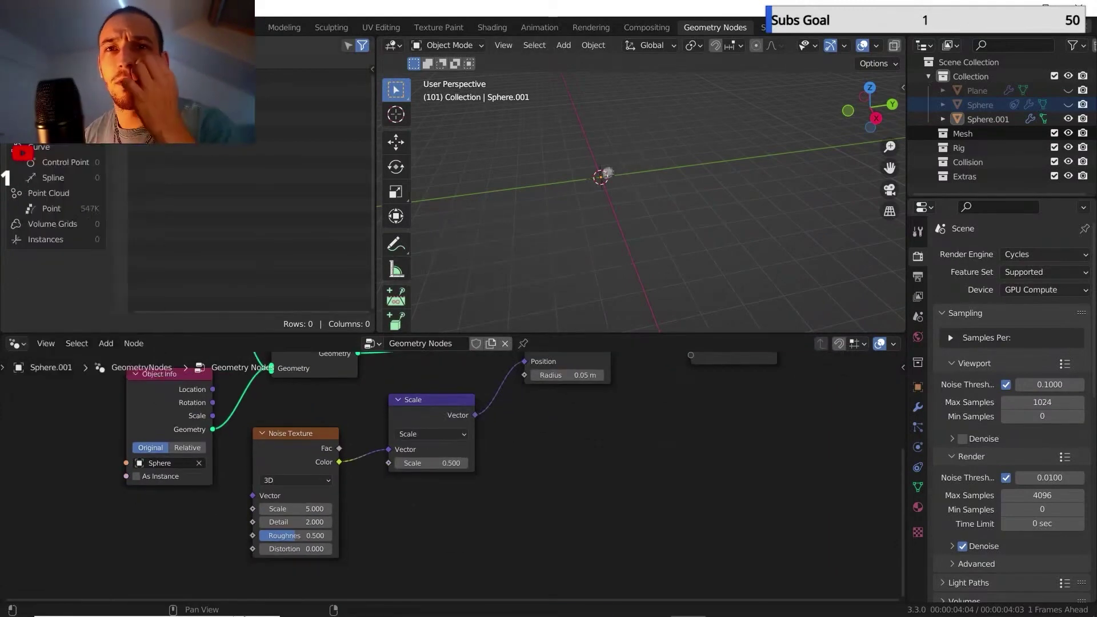
Open mil point.blend from the proiect particule folder and examine its Sphere's geometry node setup.
click(31, 28)
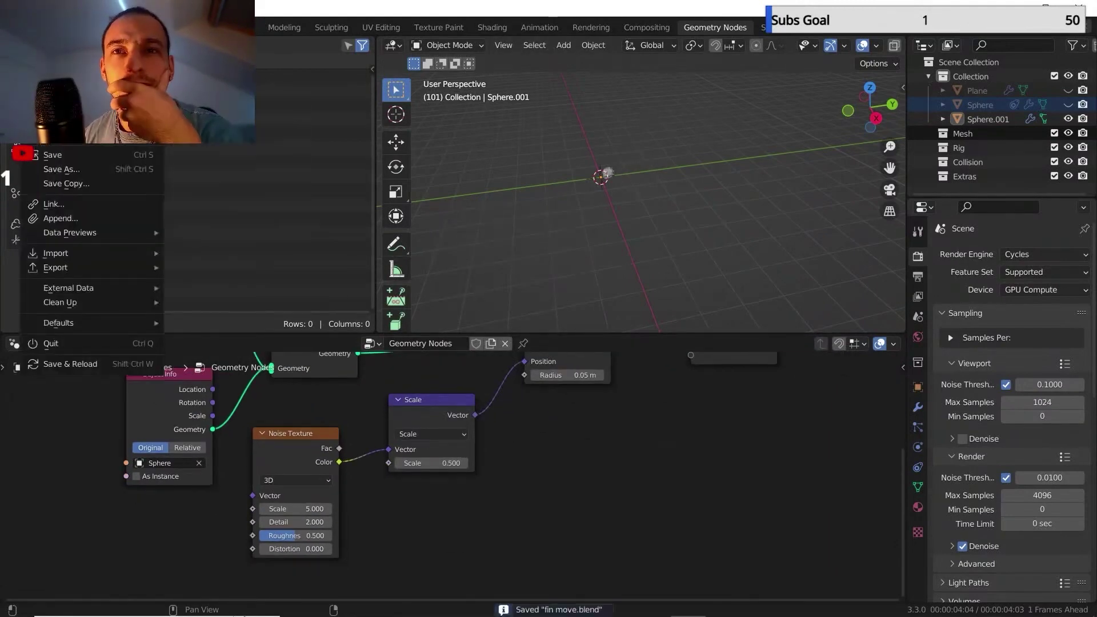
click(55, 91)
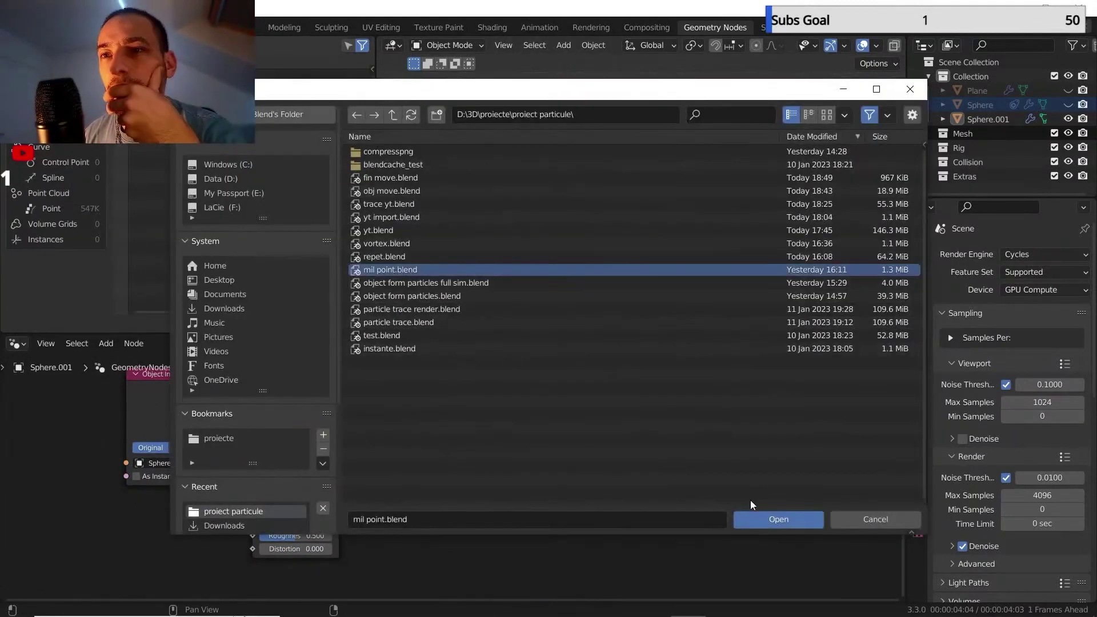
click(756, 513)
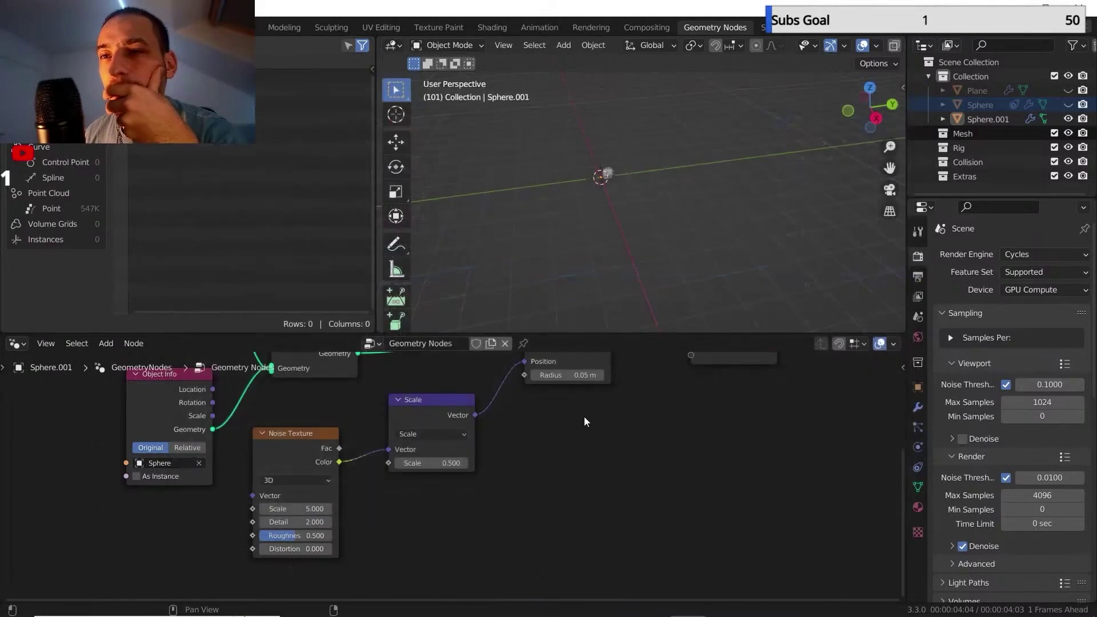
scroll(948, 120, down, 10)
click(948, 117)
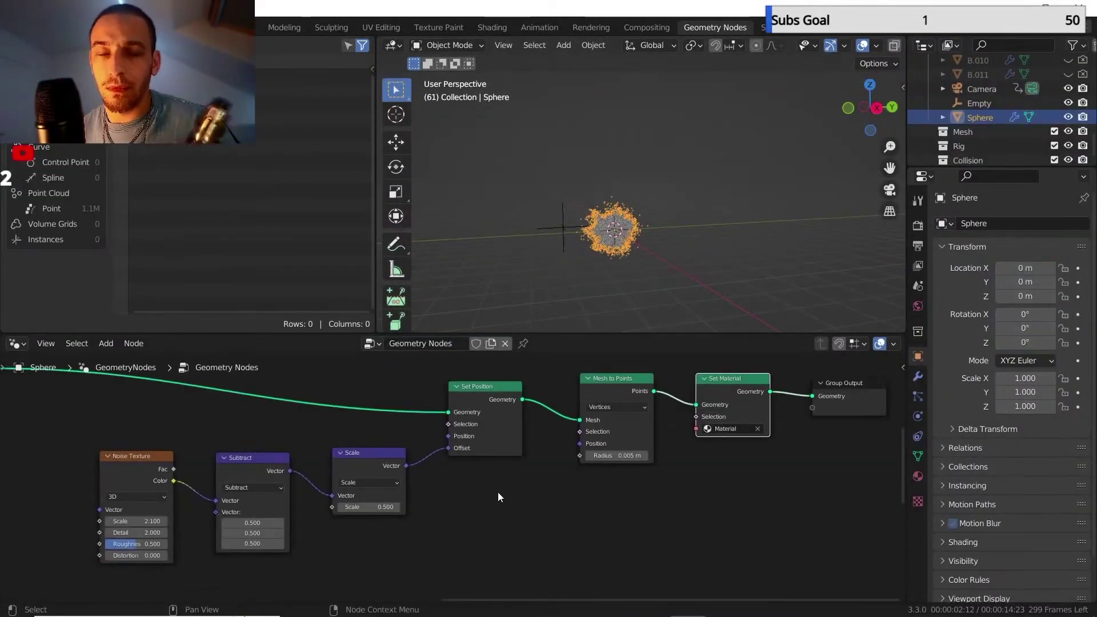
middle_drag(496, 490, 576, 486)
Back in fin move.blend, insert a Set Position node between Join Geometry and Mesh to Points.
scroll(549, 482, down, 3)
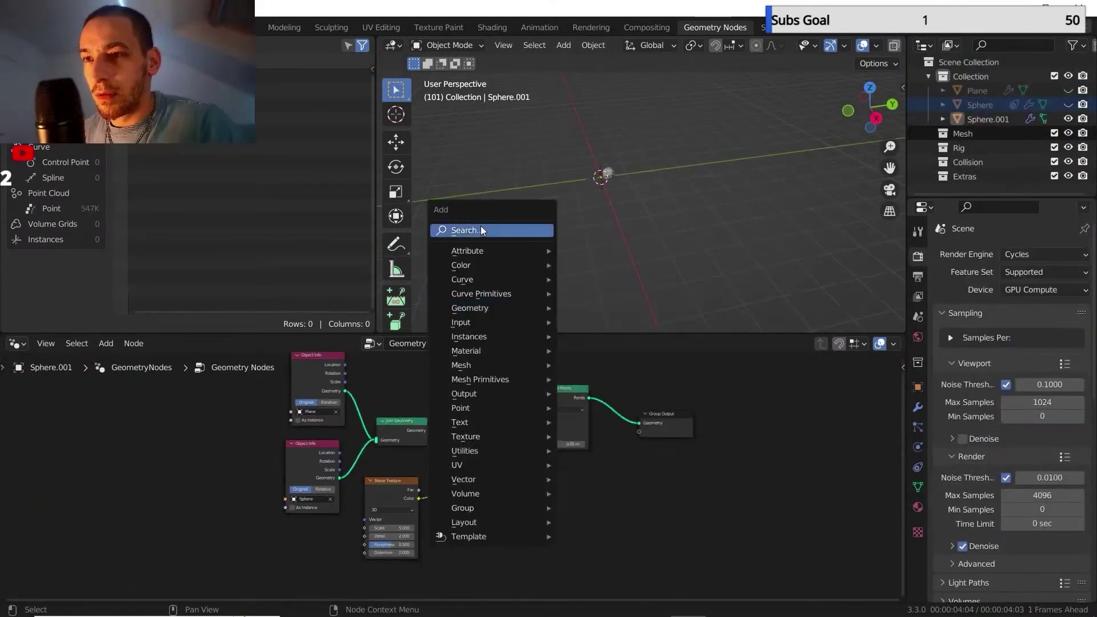
click(481, 225)
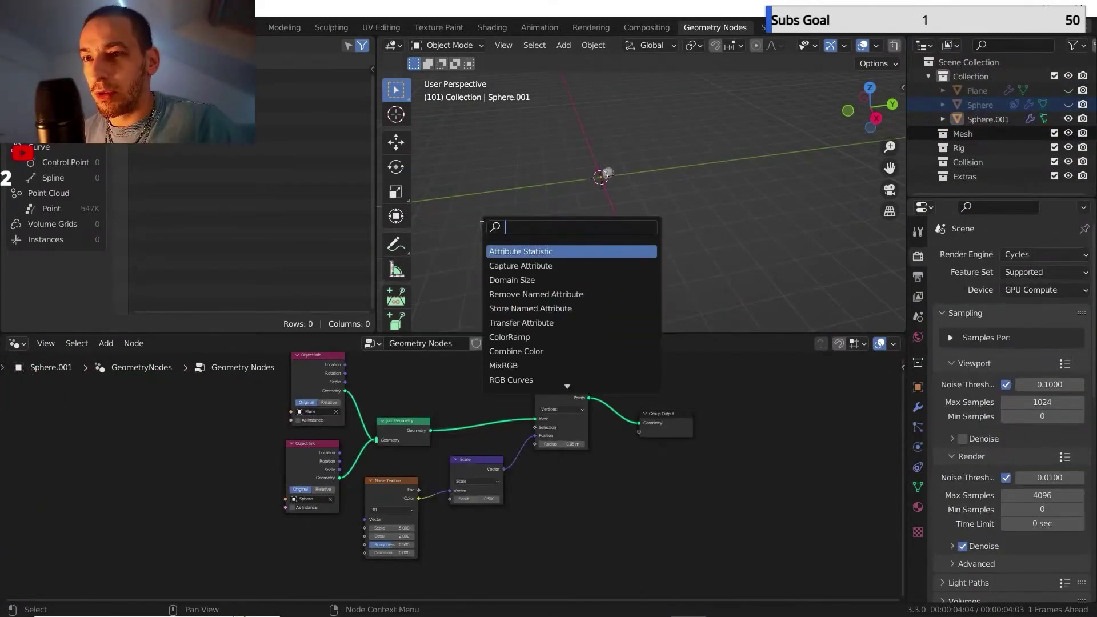
text(set)
click(511, 266)
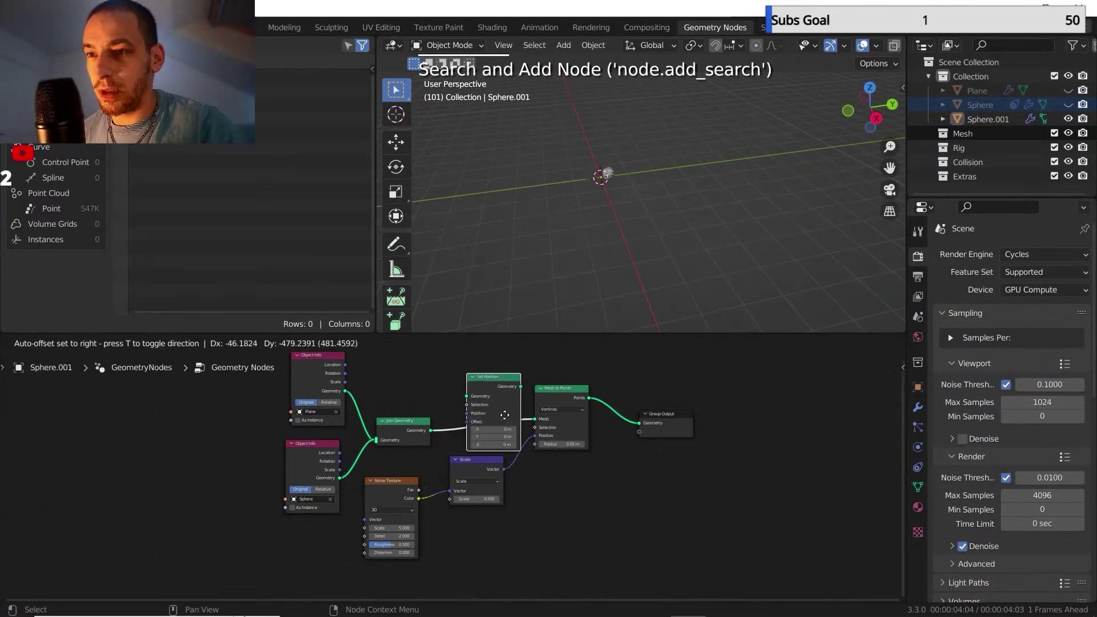
click(510, 417)
mouse_move(510, 417)
mouse_down()
mouse_move(557, 423)
mouse_move(494, 423)
mouse_up()
Space out the output-side nodes and set the Vector Math node feeding Set Position's Offset to Subtract.
drag(572, 389, 639, 388)
drag(693, 416, 777, 412)
drag(536, 382, 579, 399)
click(481, 481)
click(488, 464)
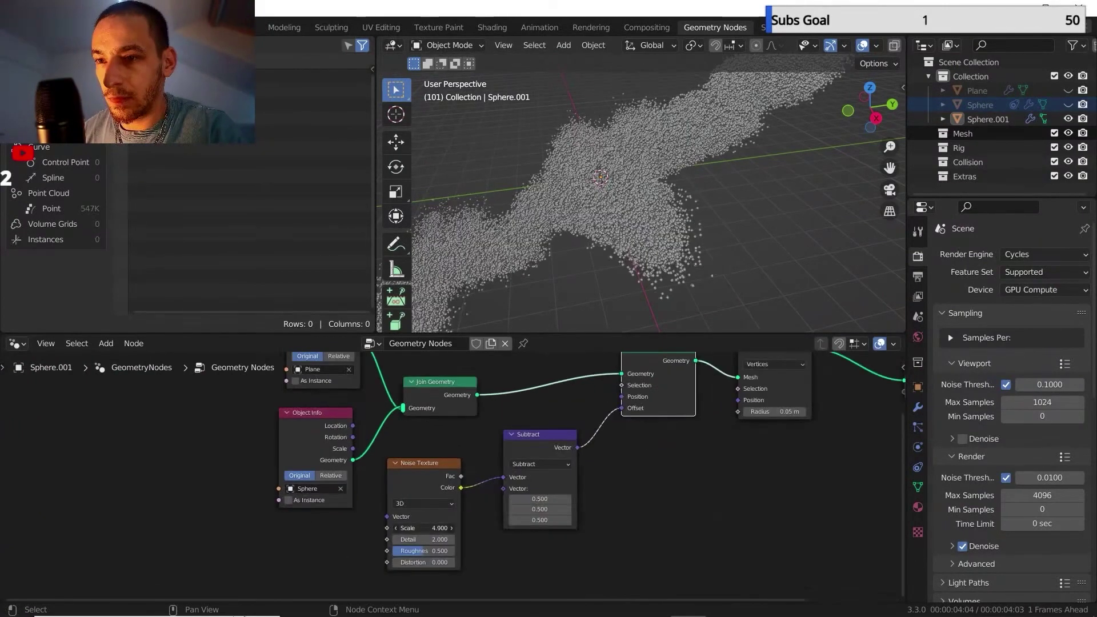
Set the Noise Texture's scale to 1.3 and insert a Vector Math node set to Scale 0.5 between Subtract and Set Position.
drag(424, 528, 406, 528)
key(shift+a)
mouse_move(657, 544)
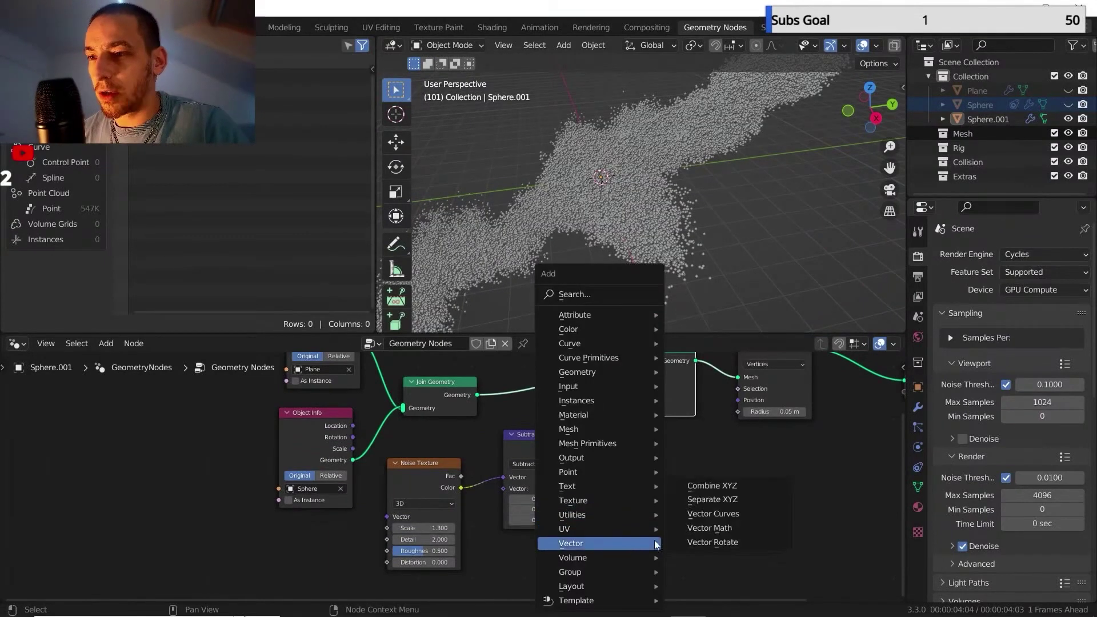
click(701, 528)
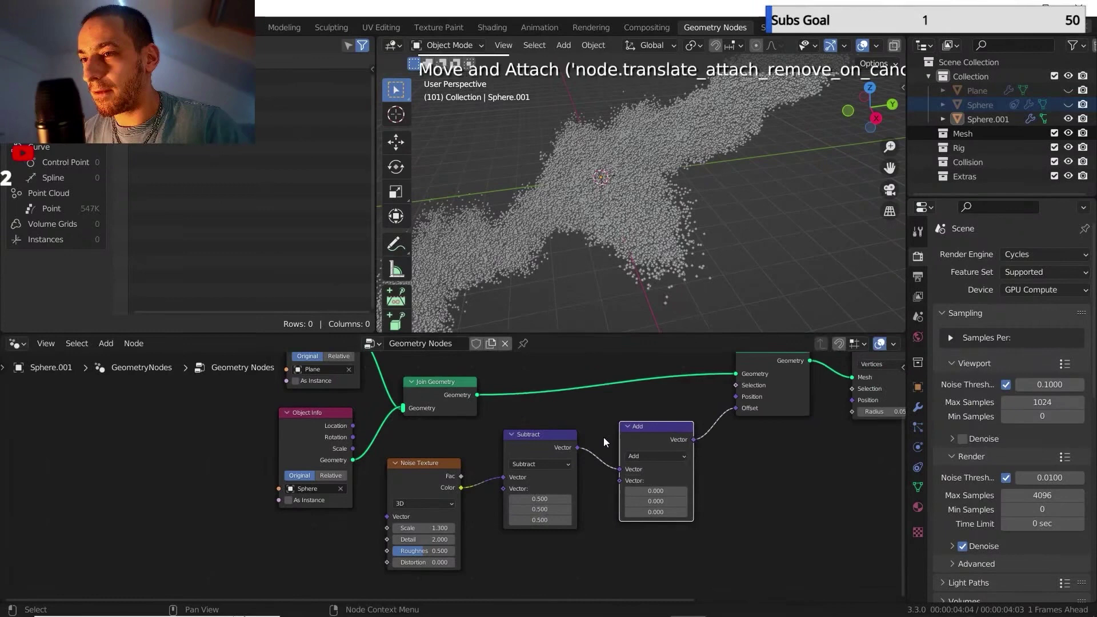
click(653, 456)
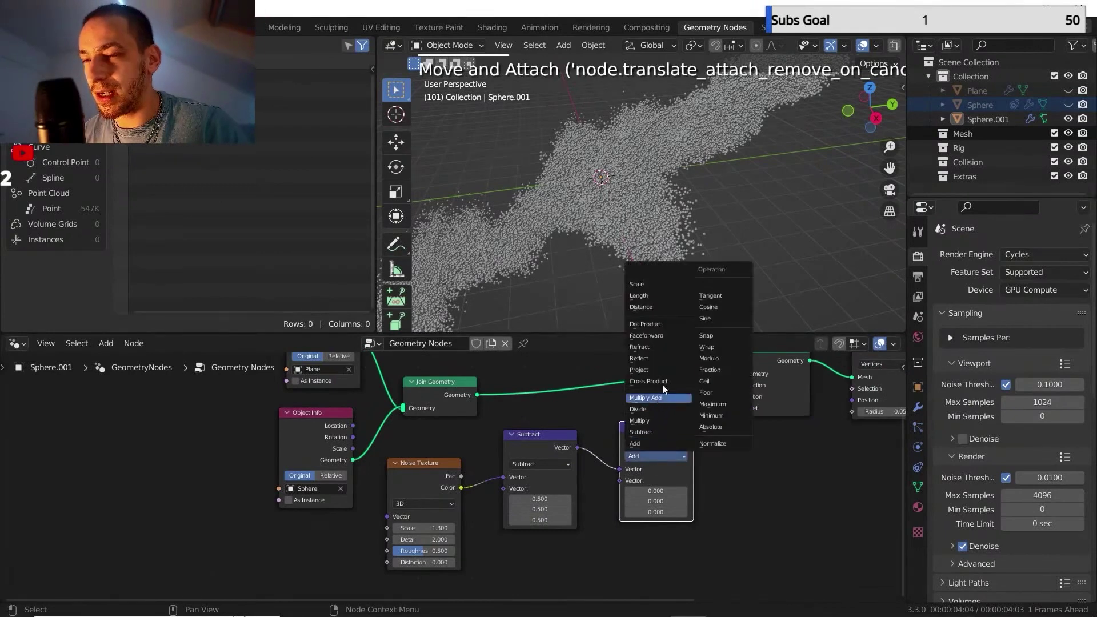
click(649, 285)
click(657, 481)
text(.5)
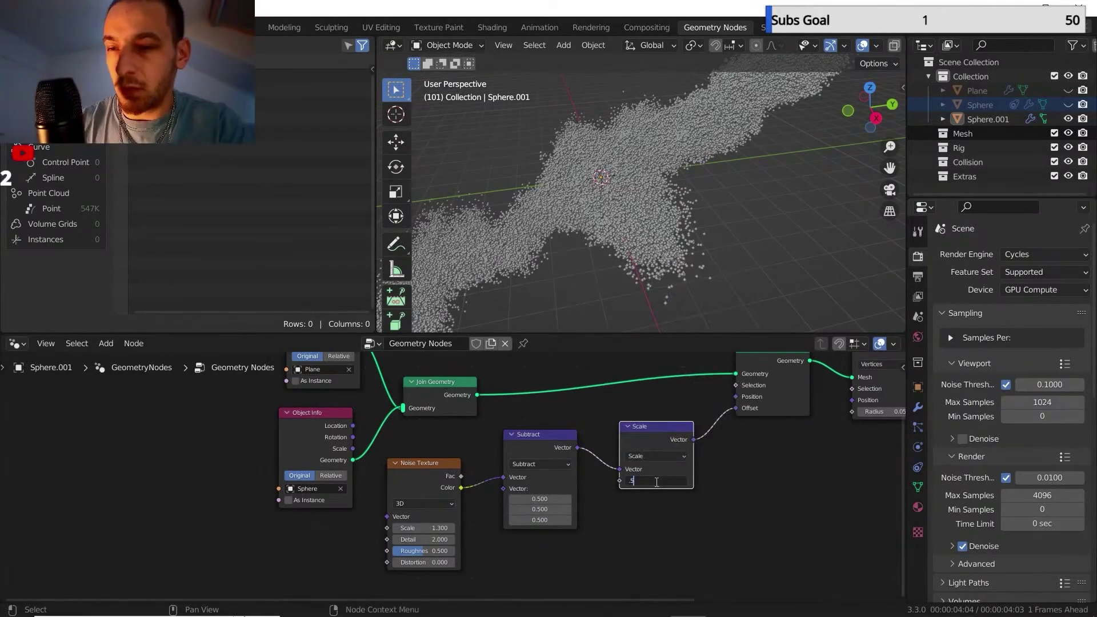
key(Return)
Link Set Position's Geometry to the Mesh input of Mesh to Points, and set the Noise Texture's scale to 3.6 and detail to 4.1.
scroll(744, 484, down, 2)
middle_drag(739, 488, 727, 507)
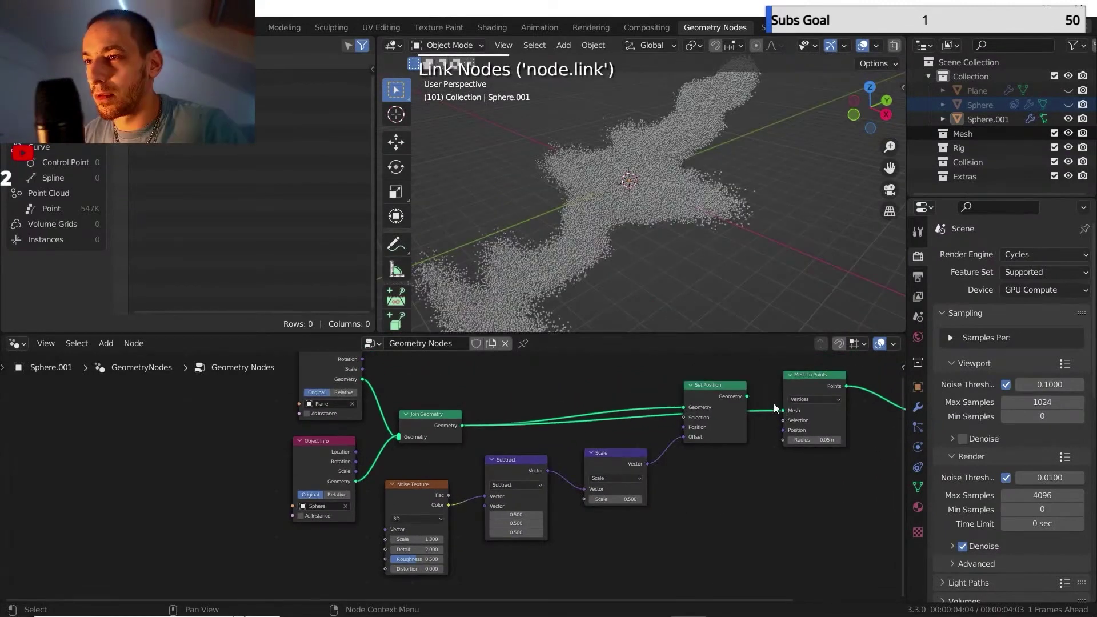
drag(748, 396, 783, 410)
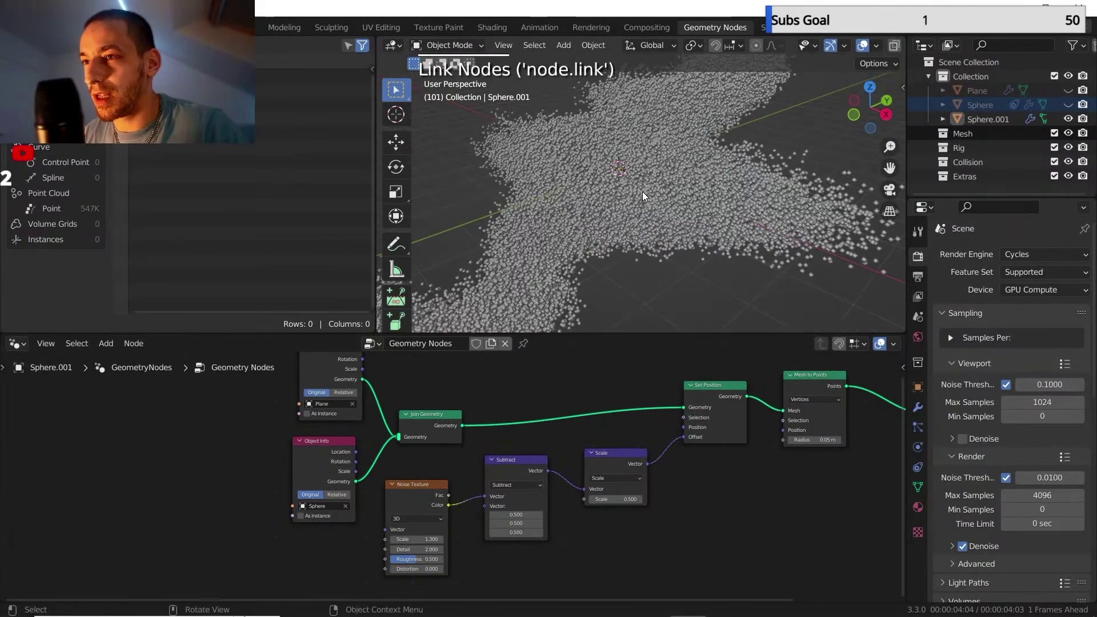
scroll(480, 524, up, 3)
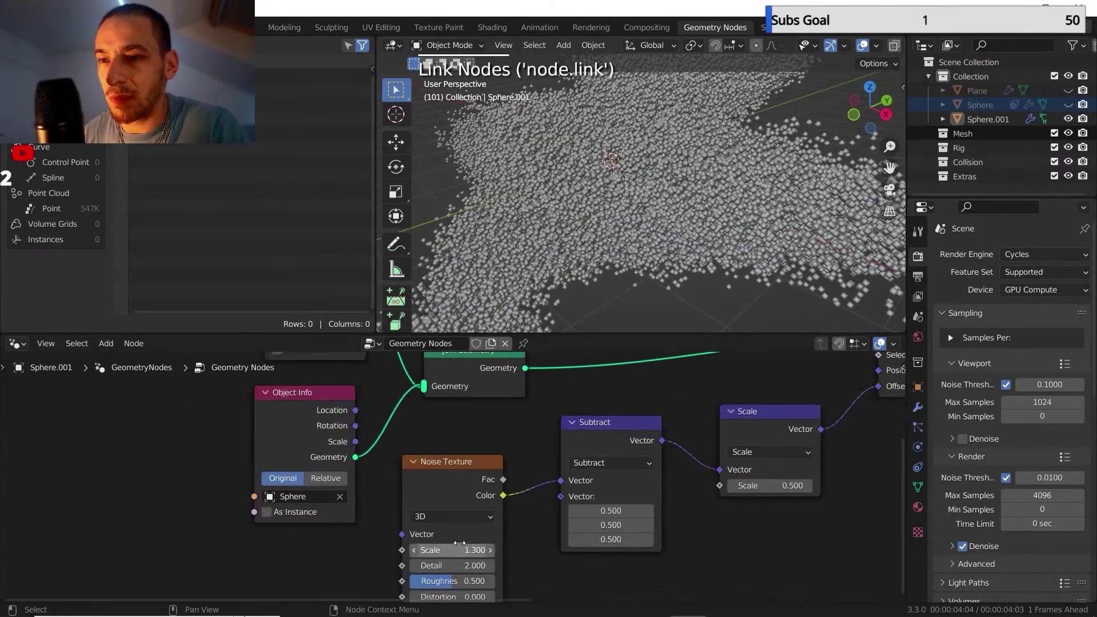
drag(435, 550, 498, 550)
Play the particle animation in the layout view, stop it at frame 80 and inspect the displaced point cloud.
middle_drag(446, 320, 554, 252)
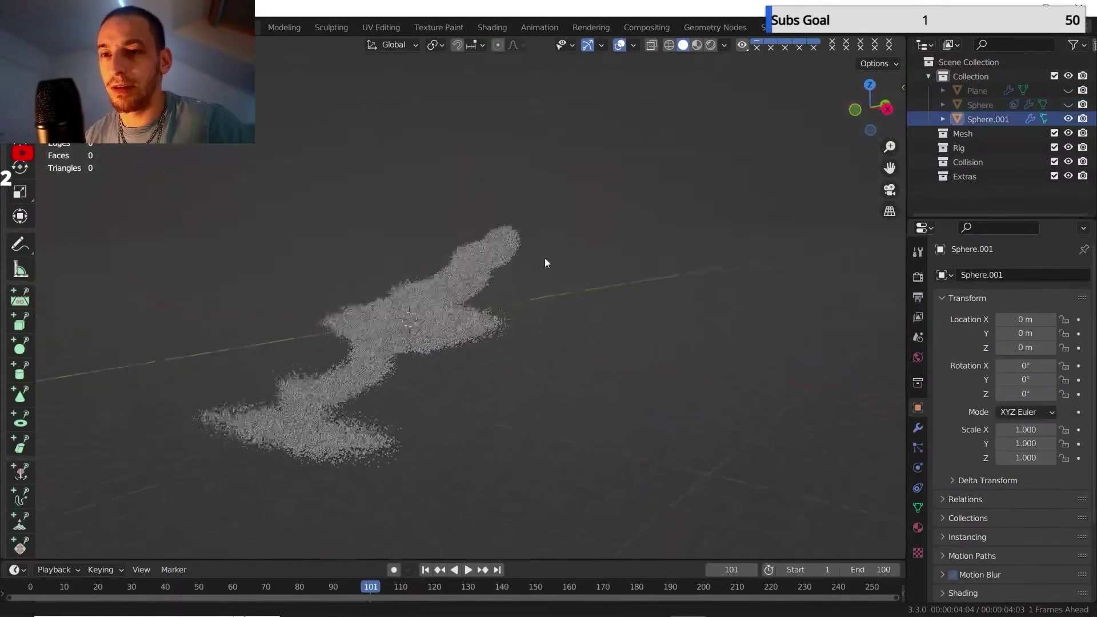
click(31, 27)
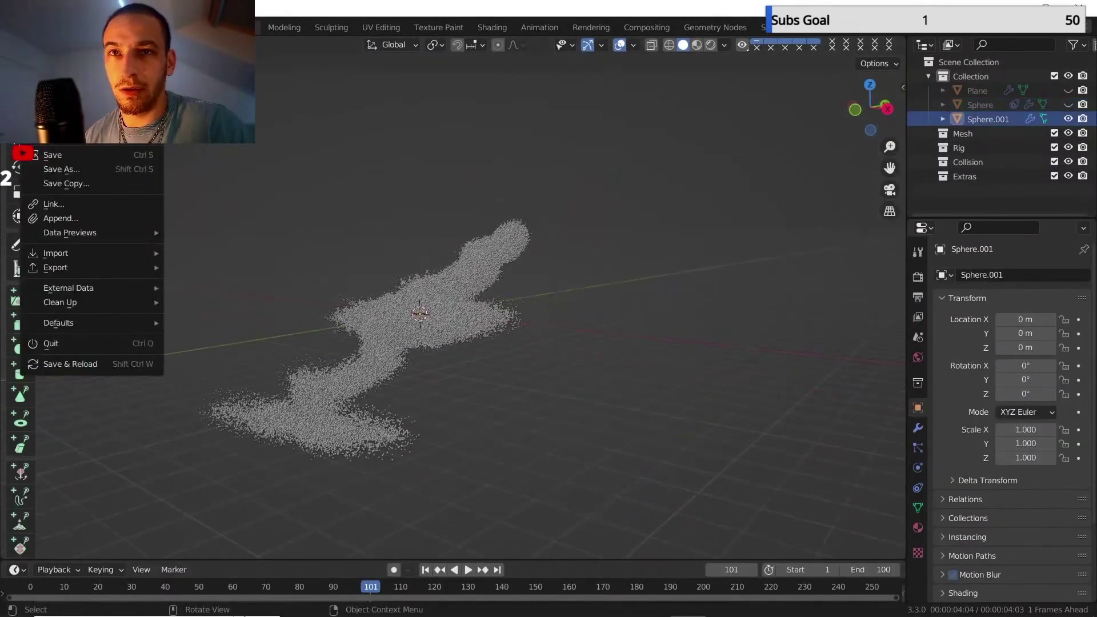
click(463, 571)
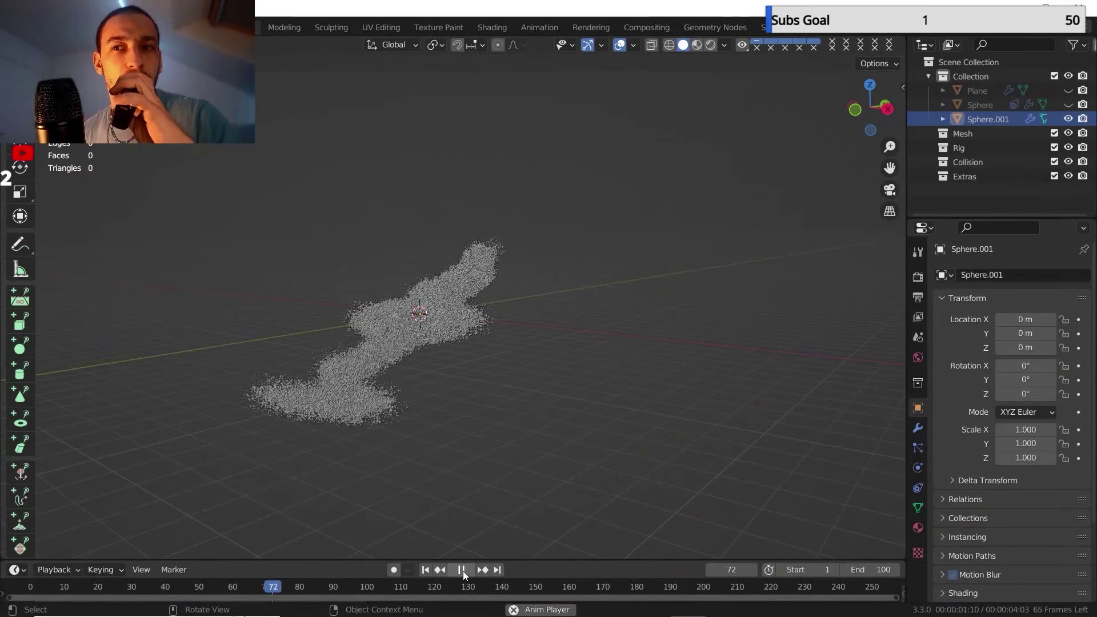
click(463, 570)
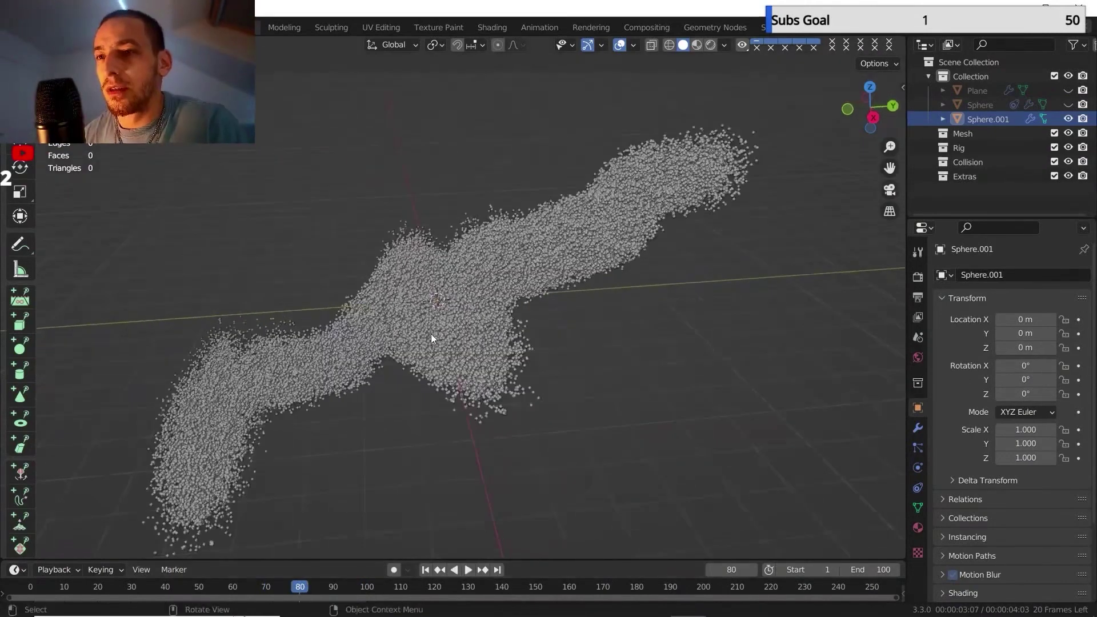
middle_drag(431, 334, 452, 320)
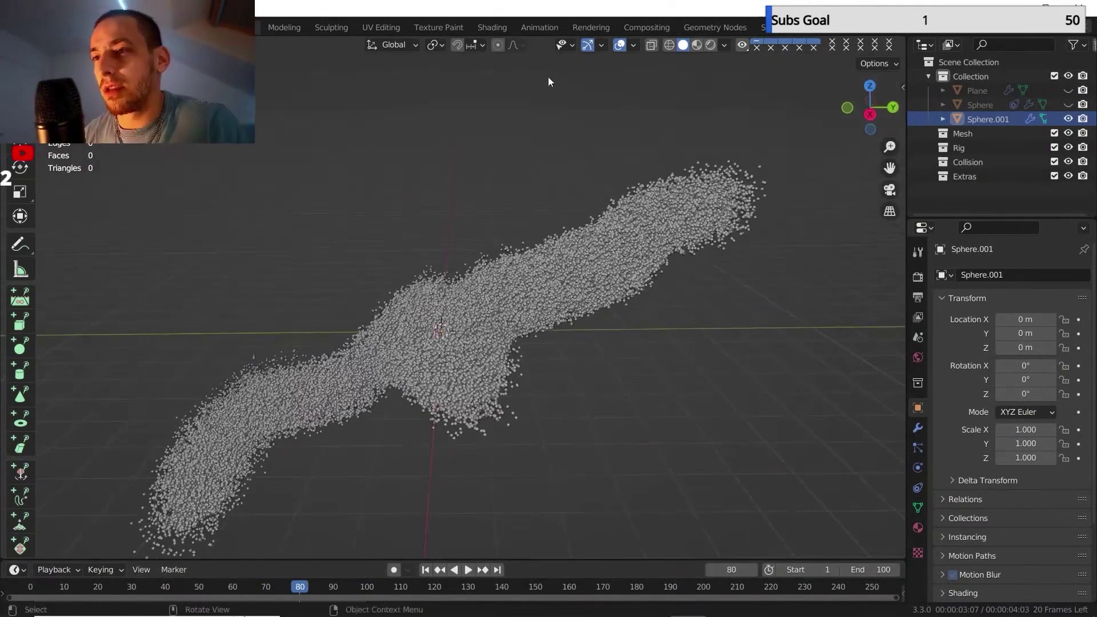
Insert a Set Material node between Mesh to Points and Group Output and choose Material for it.
click(699, 26)
middle_drag(633, 431, 499, 509)
key(shift+a)
mouse_move(484, 372)
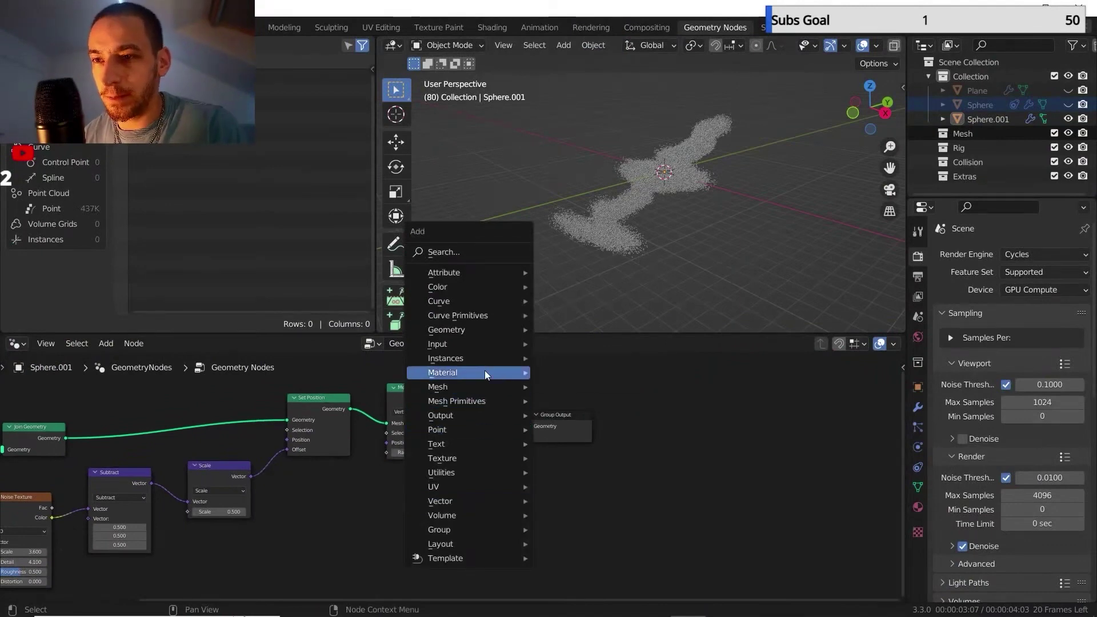
click(602, 425)
click(514, 440)
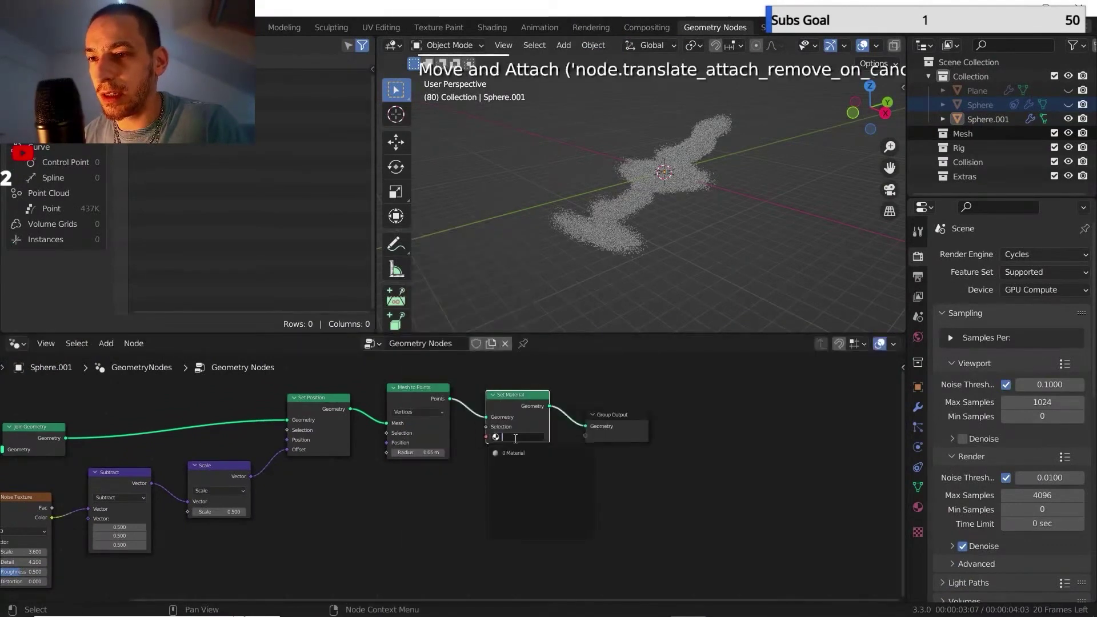
click(511, 437)
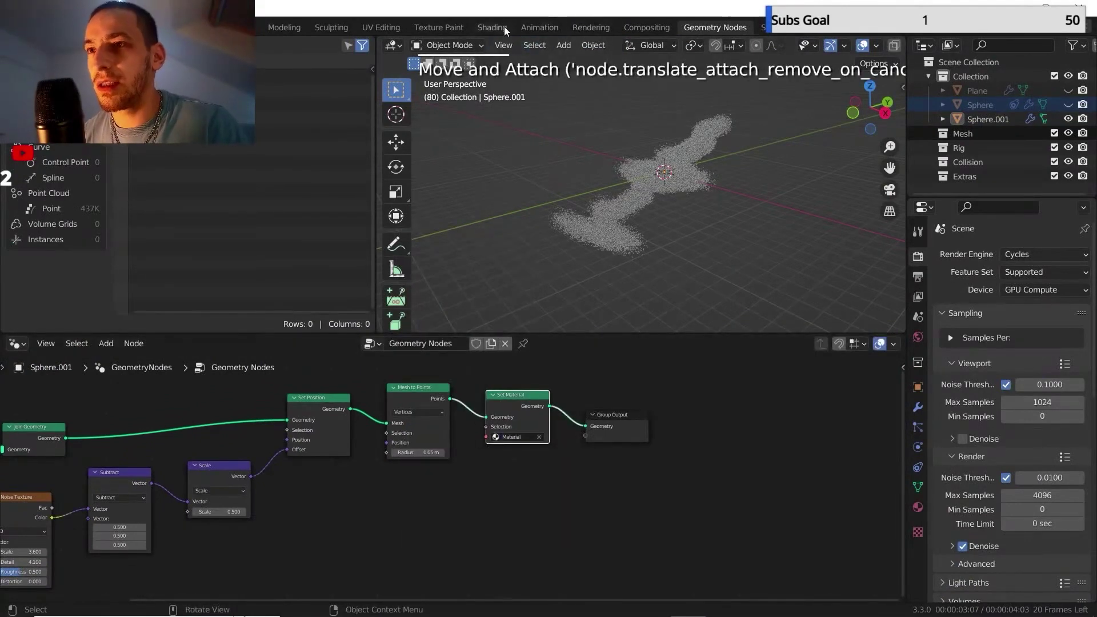
Display the point cloud in the Shading workspace with rendered viewport shading.
click(502, 27)
click(748, 44)
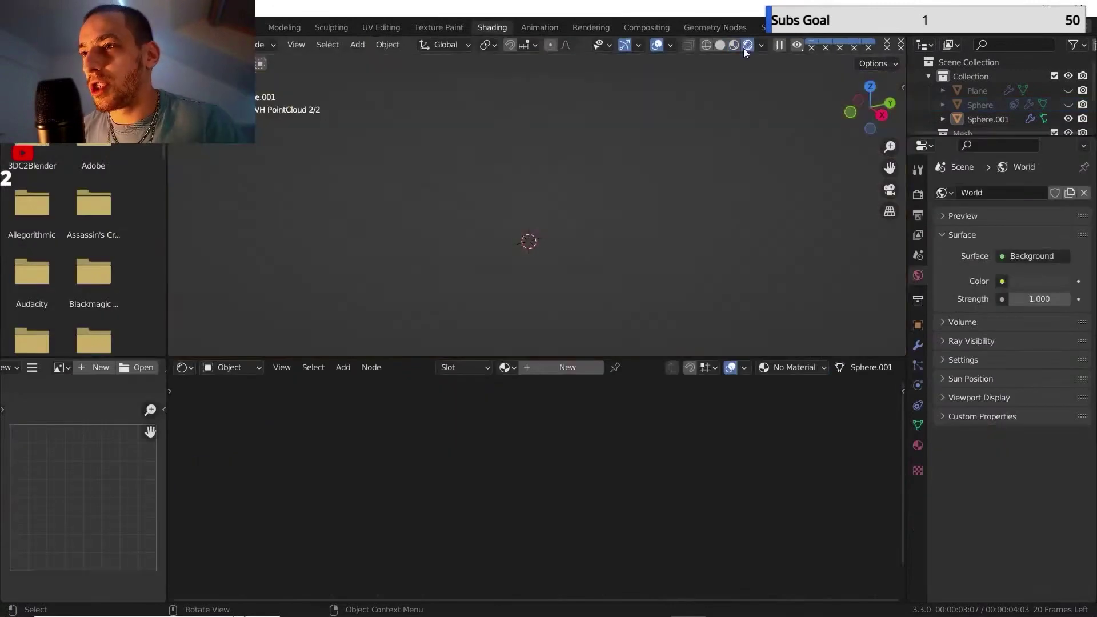
middle_drag(656, 119, 620, 149)
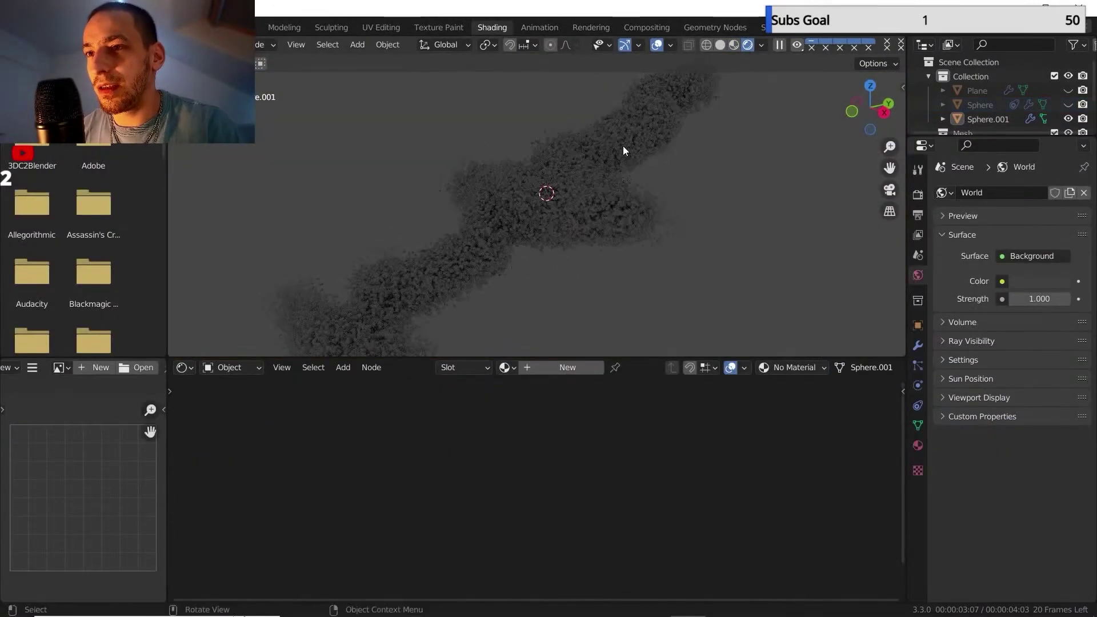
Use an Environment Texture as the world's background color and load the christmas_pho… image from the Downloads folder.
click(1003, 282)
click(723, 344)
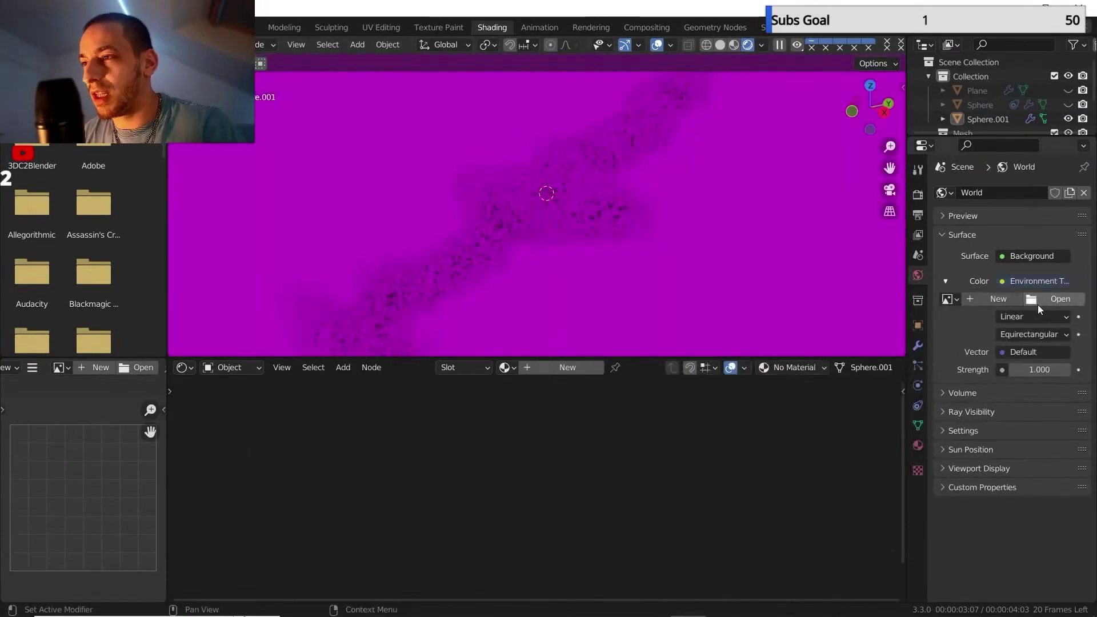
click(1038, 301)
click(243, 309)
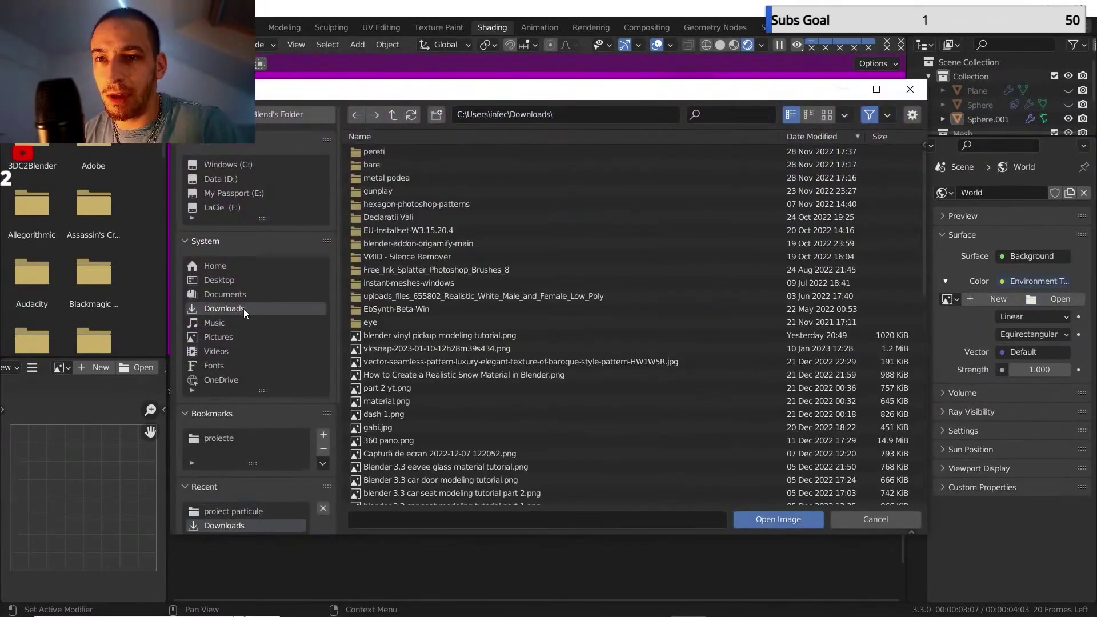
scroll(546, 372, down, 15)
click(554, 299)
click(778, 520)
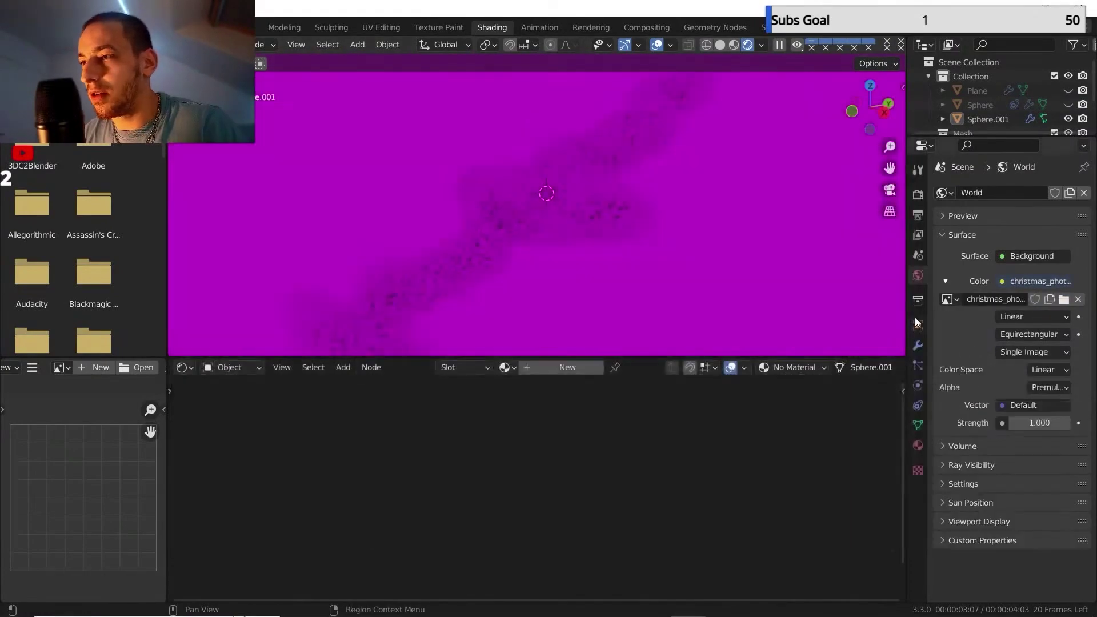
Enable the transparent film option in the render settings to hide the environment image.
click(918, 215)
scroll(975, 492, down, 4)
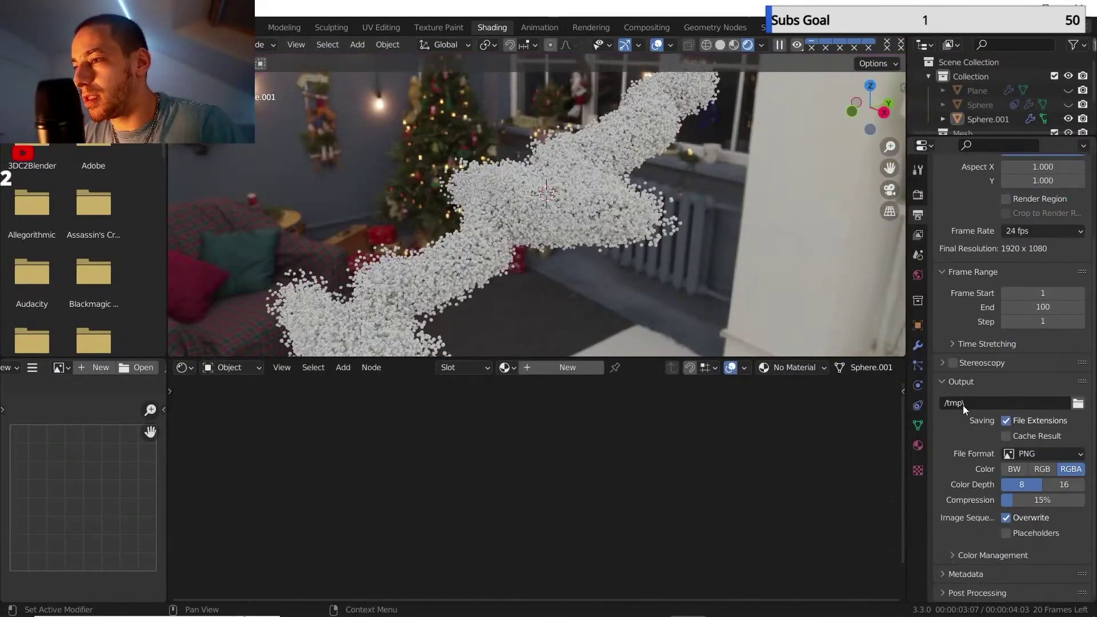
click(918, 195)
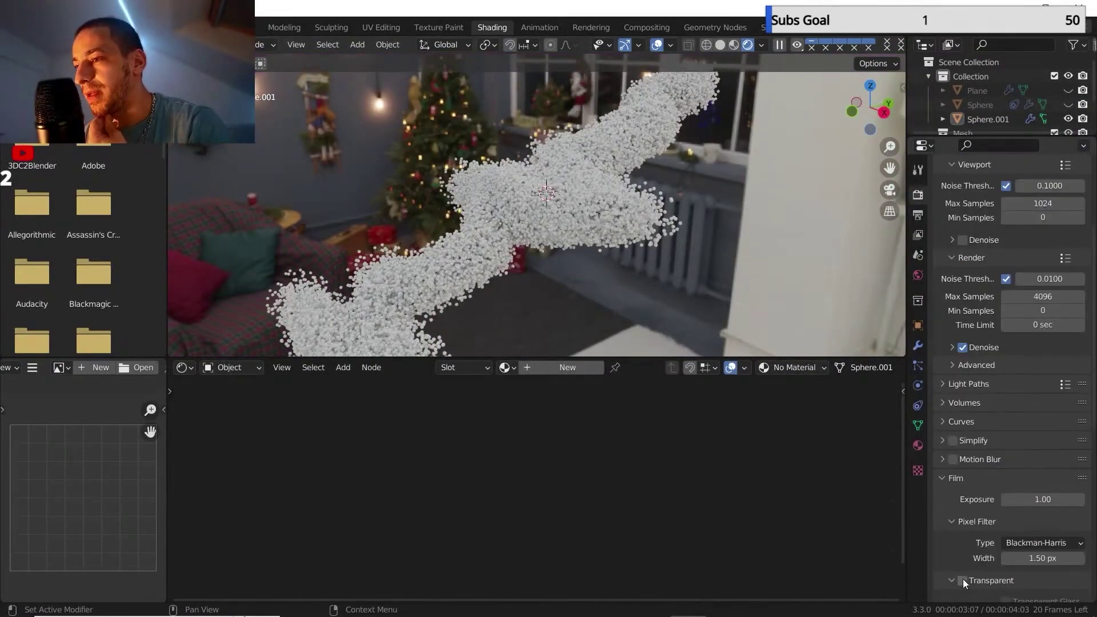
click(963, 580)
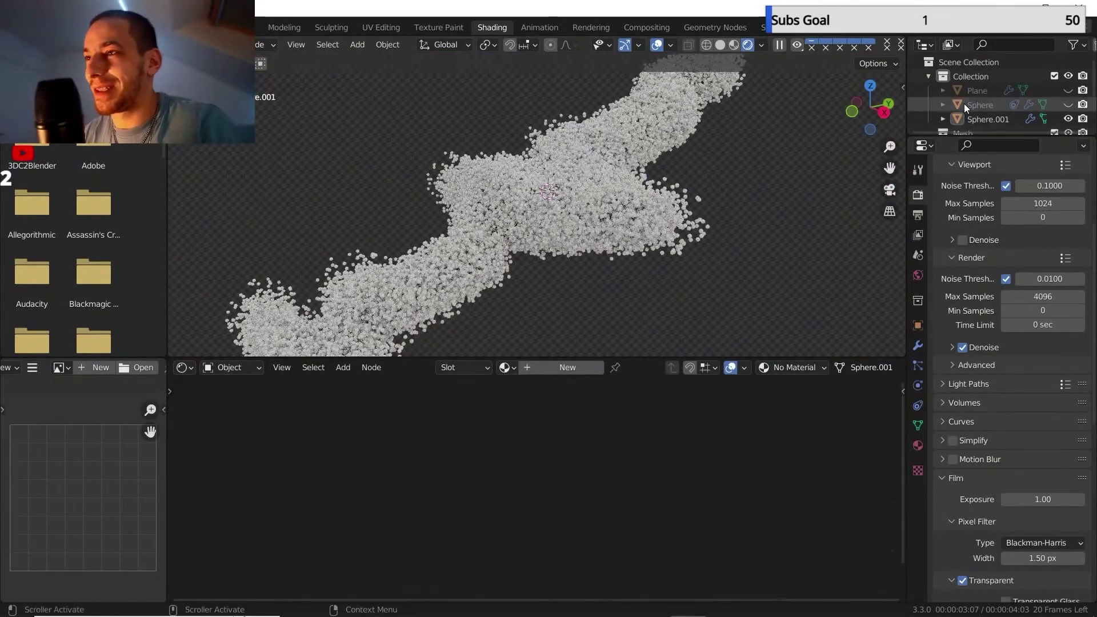
Assign the existing Material to Sphere.001 and turn off the viewport overlays.
scroll(976, 89, down, 2)
click(982, 75)
click(918, 445)
click(943, 253)
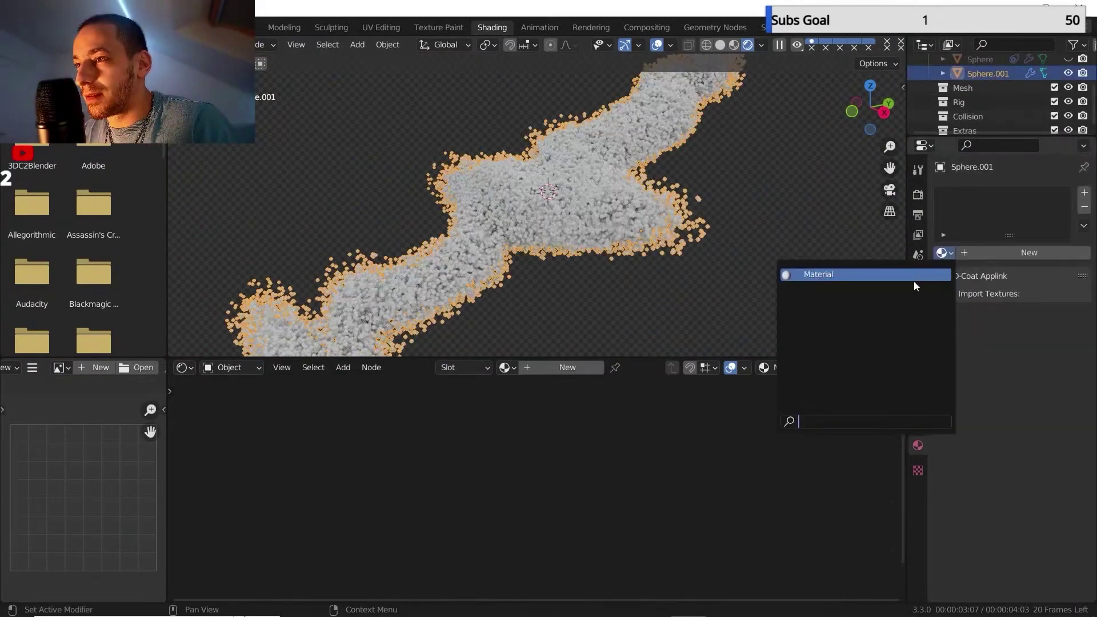
click(914, 278)
scroll(628, 472, up, 2)
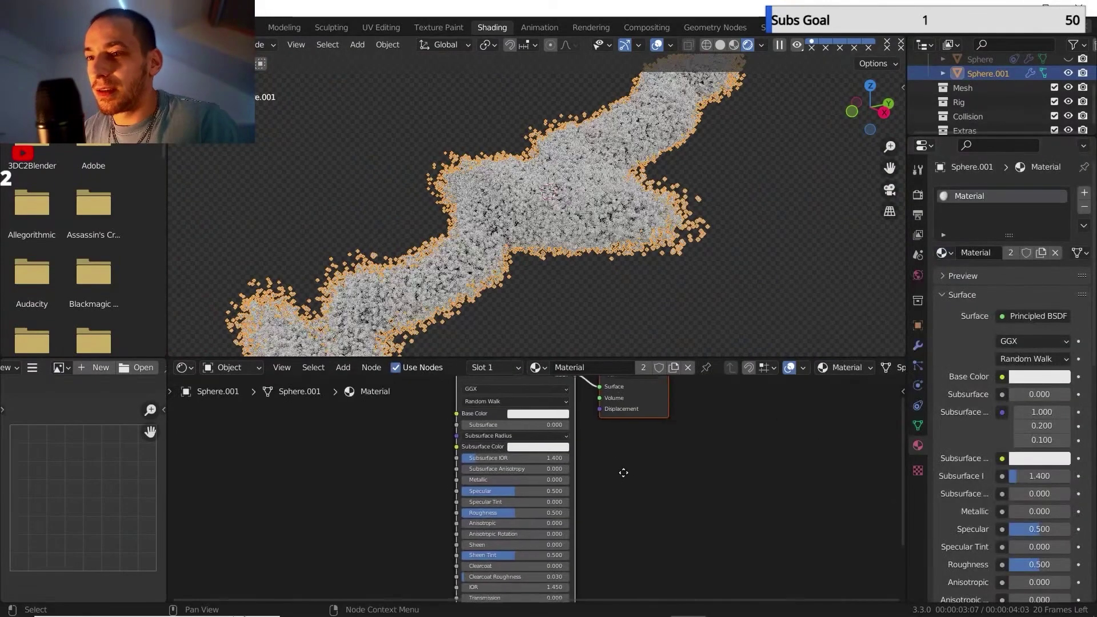
scroll(607, 159, up, 4)
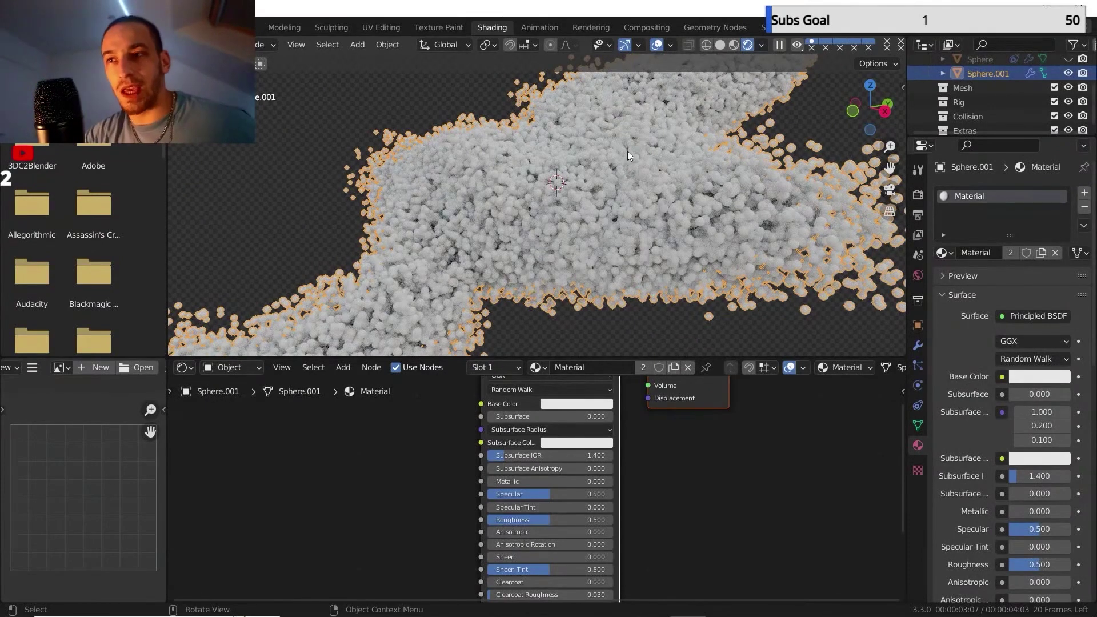
click(657, 44)
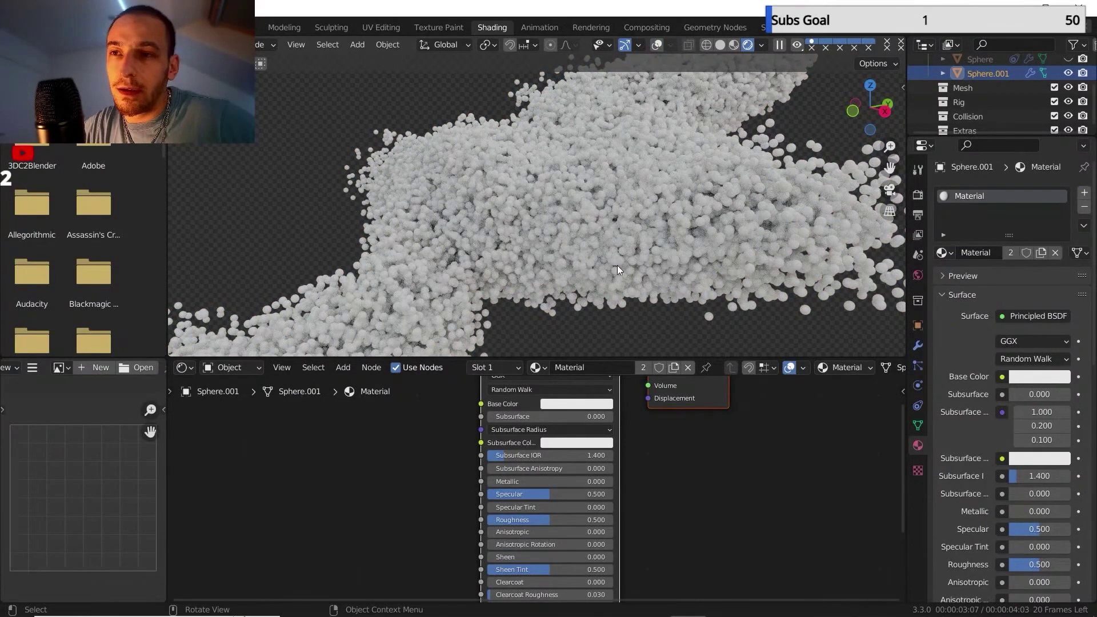
Set the Principled BSDF's roughness to 0, its base color to orange and its metallic value to 1.
drag(571, 519, 510, 519)
click(563, 403)
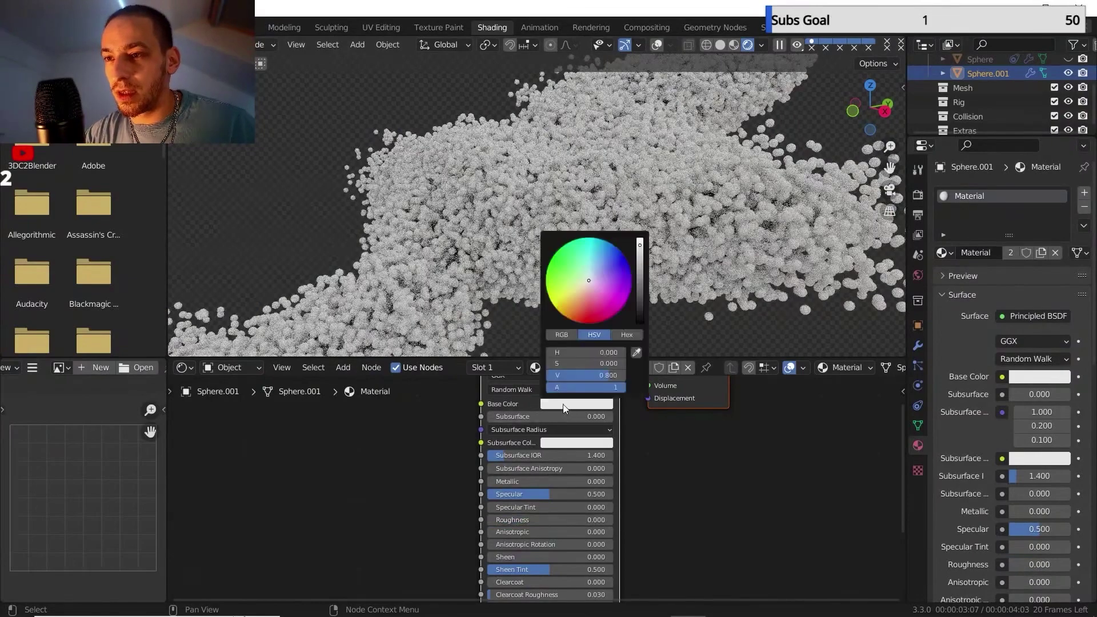
click(577, 308)
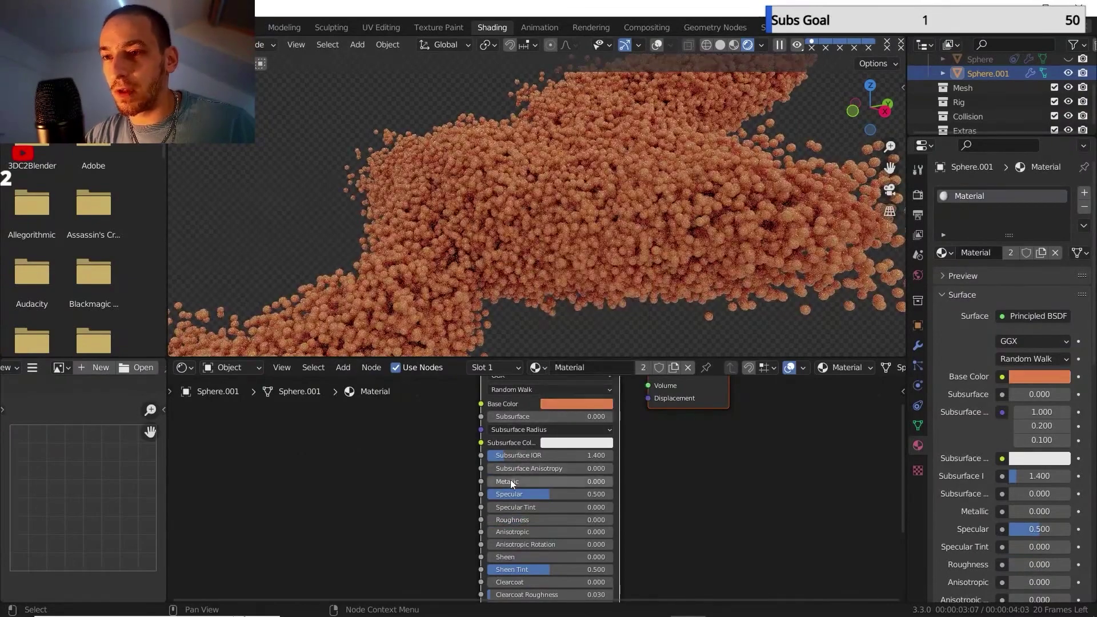
drag(510, 479, 612, 481)
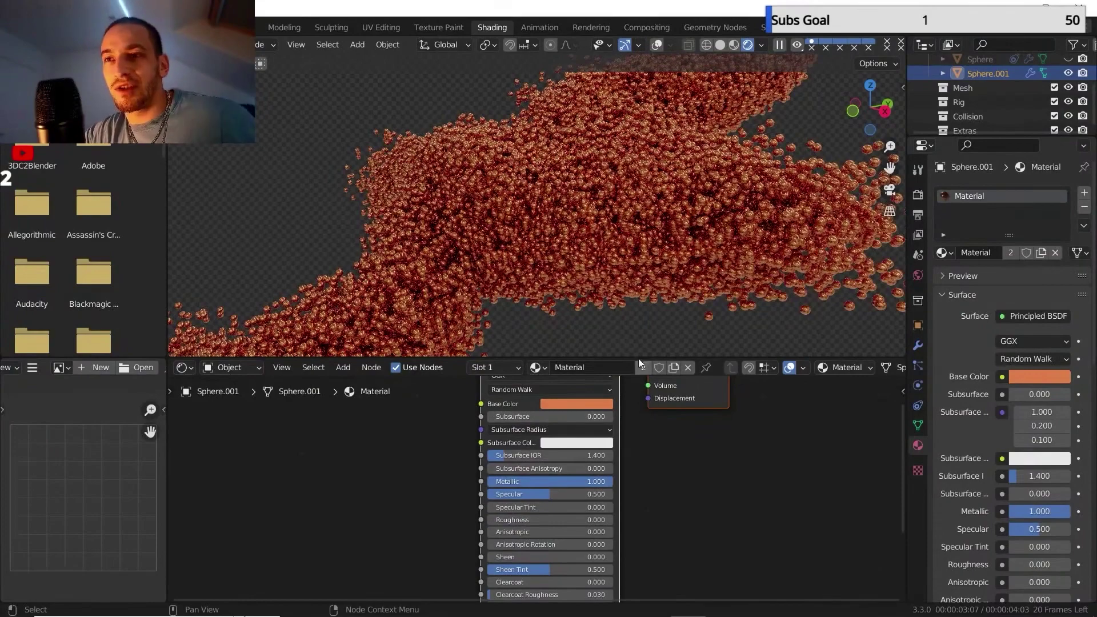
middle_drag(594, 229, 632, 161)
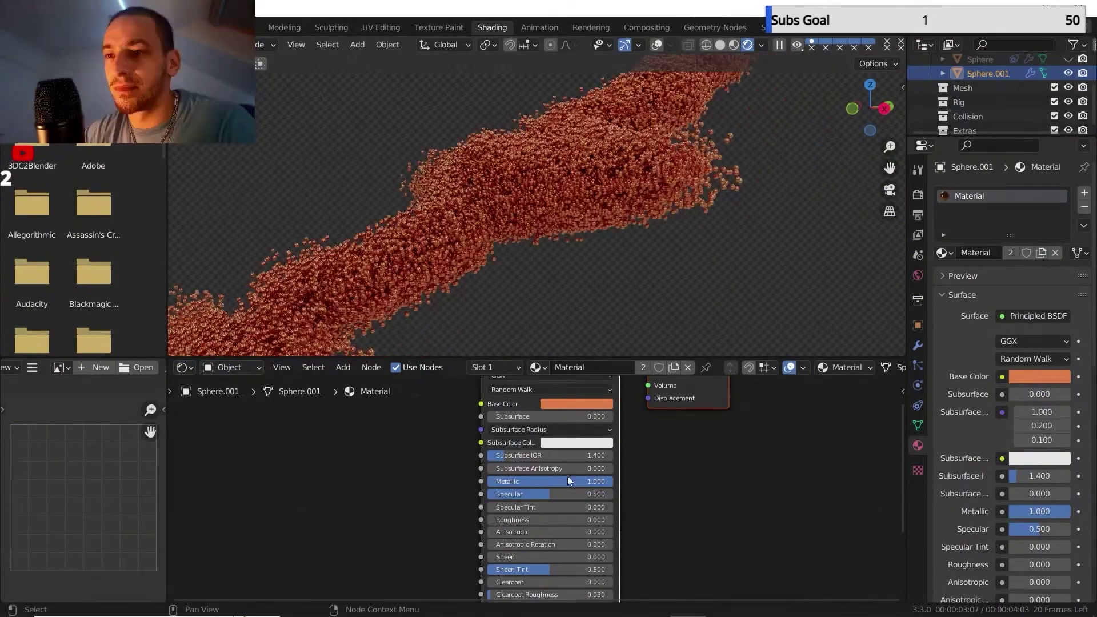
Return the Principled BSDF's metallic value to 0 and set its base color to bright green with hue 0.319 and saturation 1.
drag(567, 481, 486, 481)
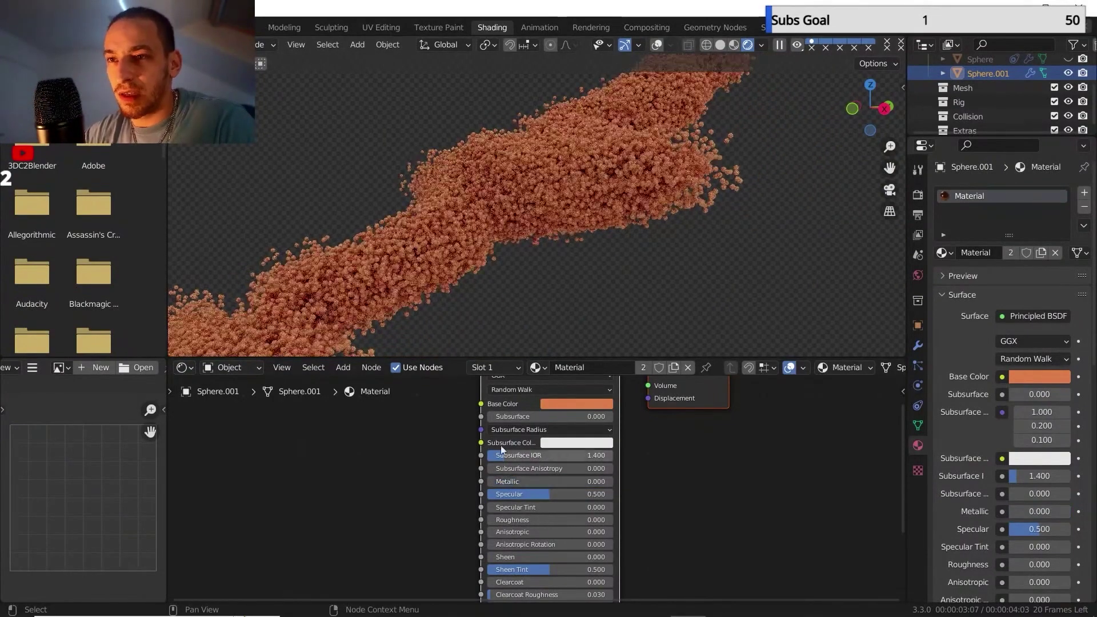
click(557, 403)
drag(570, 284, 547, 272)
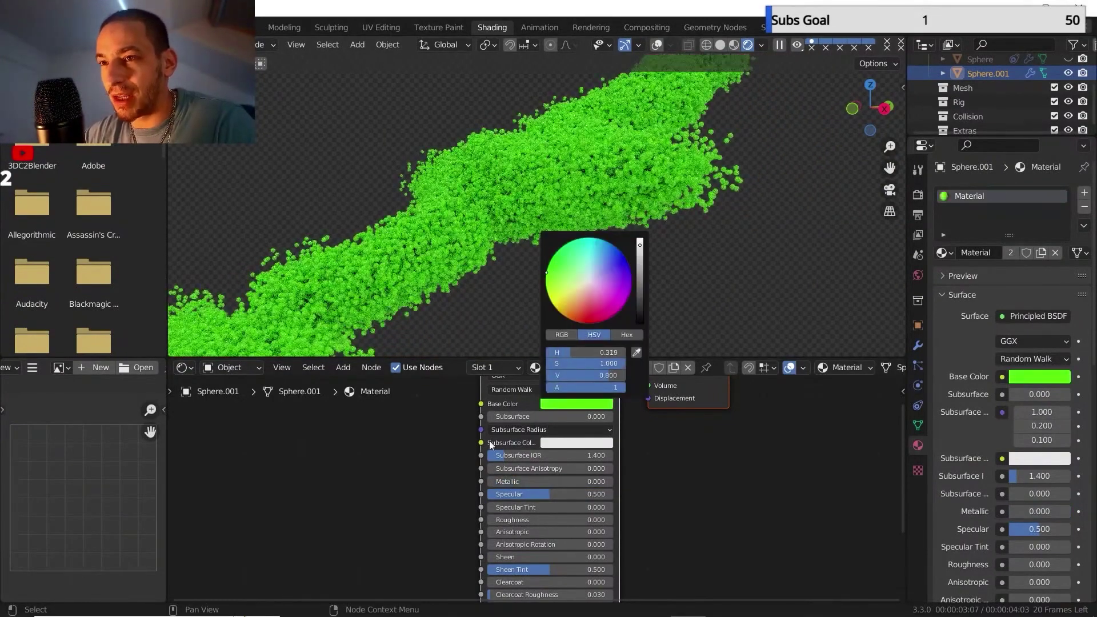
Add a Point Info node to the material and place it to the left of the Principled BSDF.
scroll(450, 465, down, 1)
middle_drag(451, 465, 488, 481)
key(shift+a)
mouse_move(444, 467)
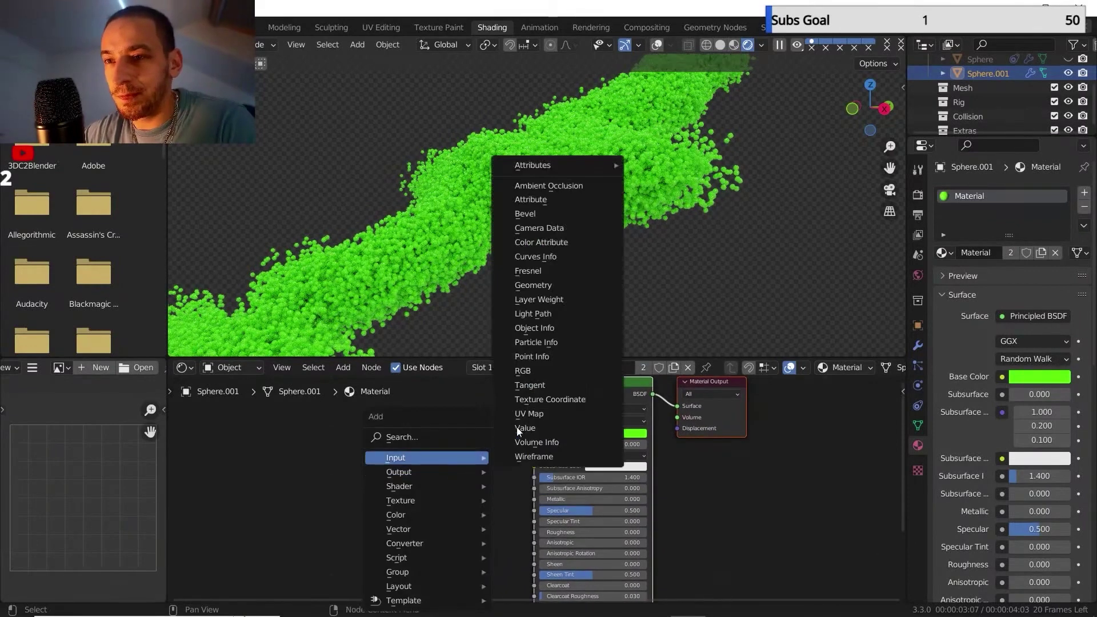
click(548, 356)
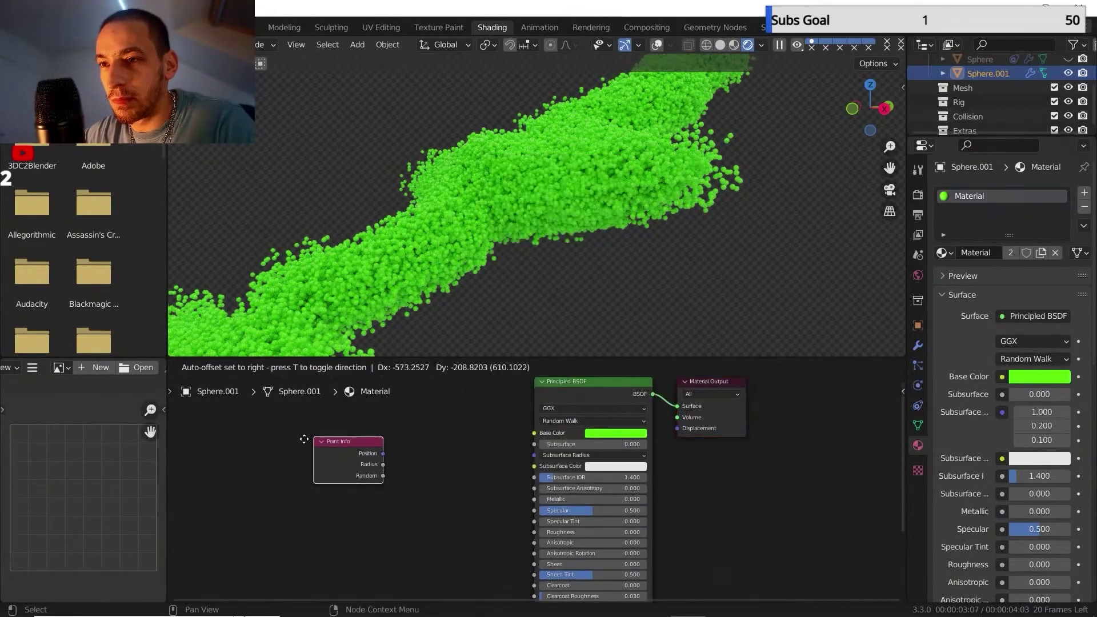
click(274, 442)
Add a ColorRamp, feeding Point Info's Random into its Fac and its Color into the Principled BSDF's Base Color.
key(shift+a)
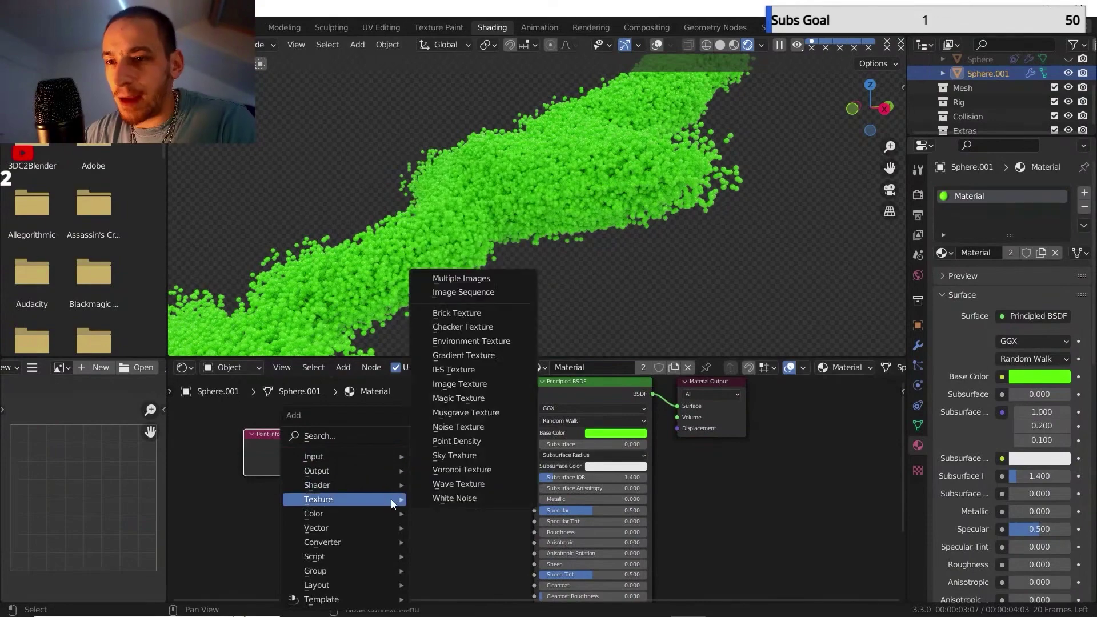
mouse_move(390, 543)
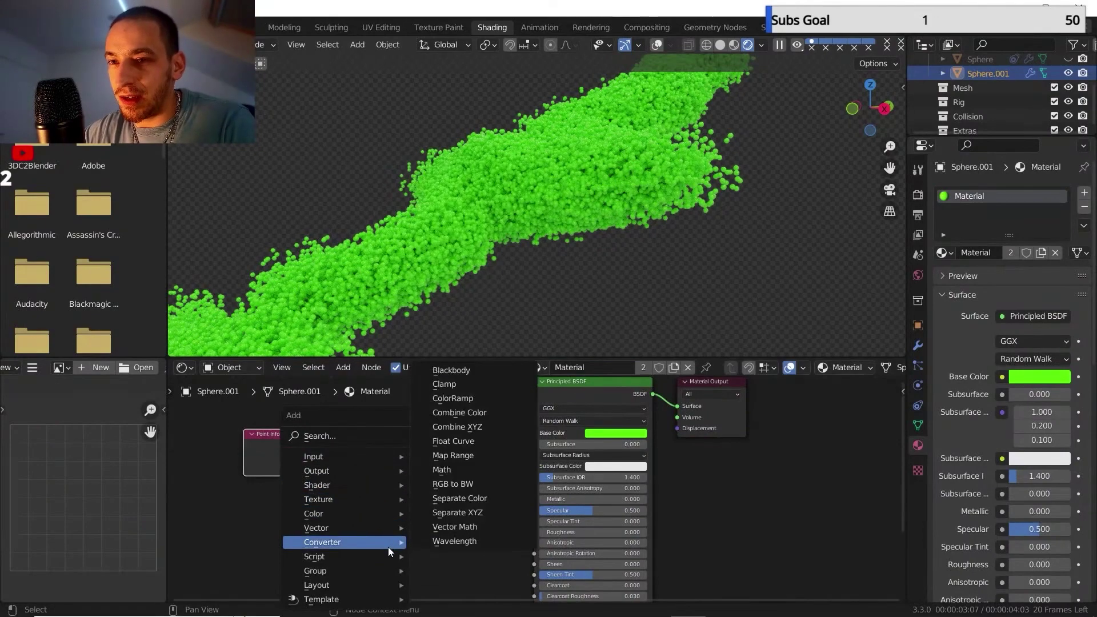
click(451, 402)
click(357, 411)
drag(314, 467, 356, 501)
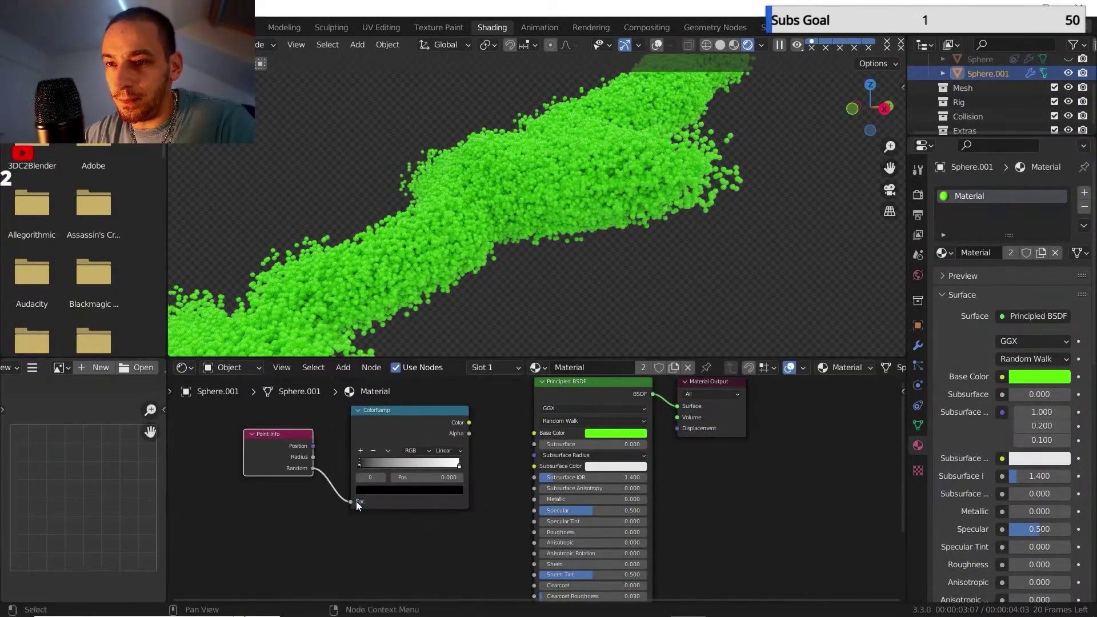
drag(469, 422, 534, 432)
Set the ColorRamp's interpolation to Constant, move its white stop to about 0.775 and color that stop crimson.
click(449, 451)
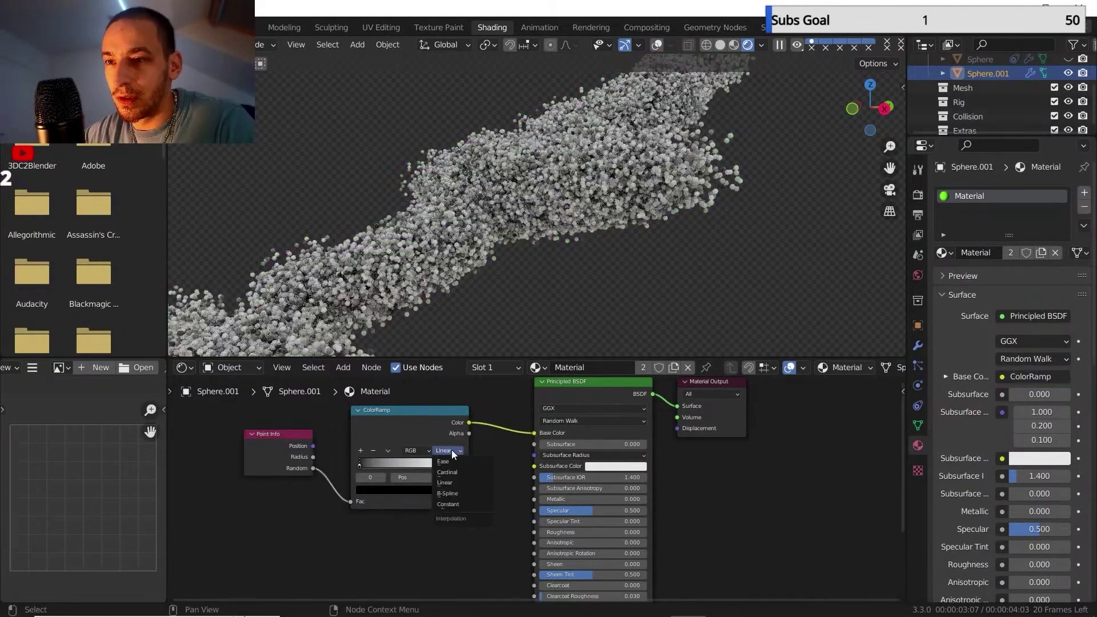
click(448, 504)
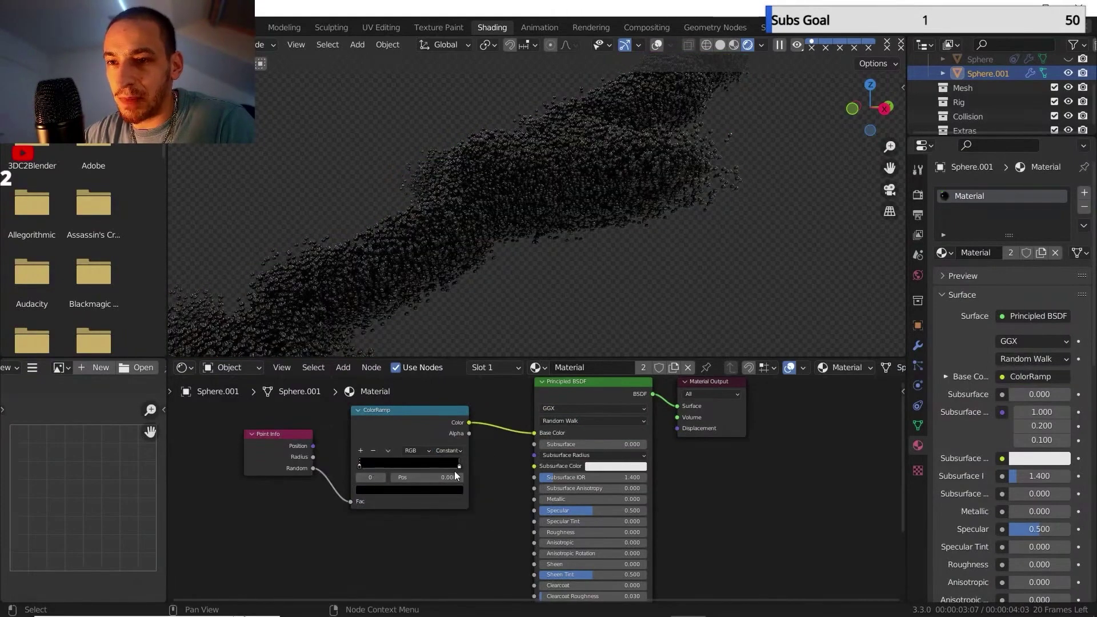
drag(459, 468, 428, 469)
click(431, 490)
drag(416, 407, 406, 420)
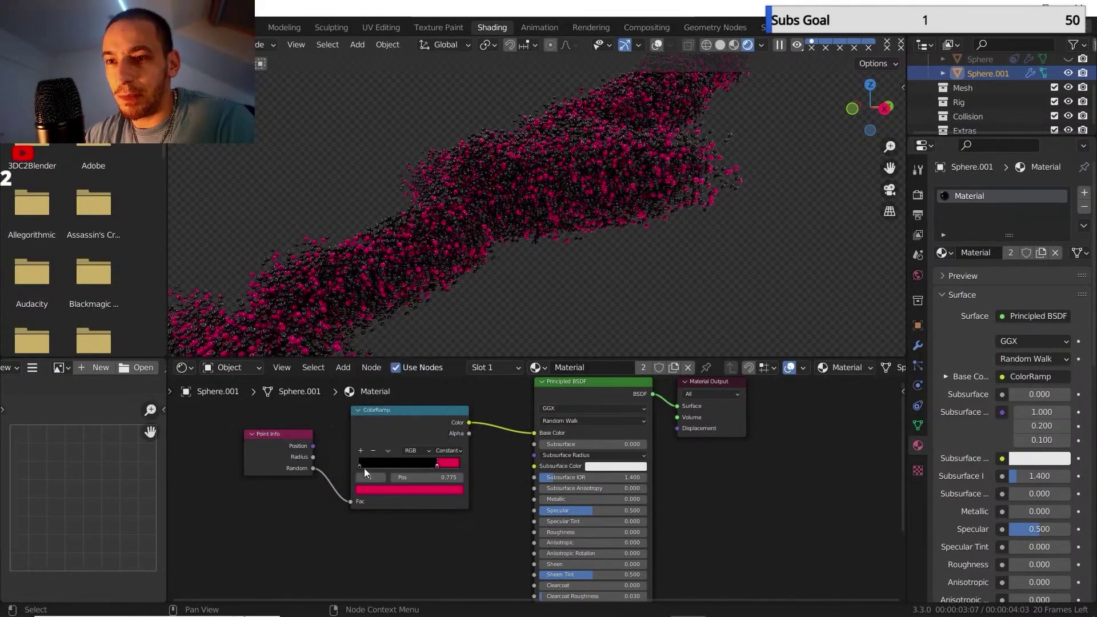
Change the ColorRamp's black first stop to a bright yellow-green.
click(362, 465)
click(409, 490)
drag(436, 402, 440, 350)
click(362, 394)
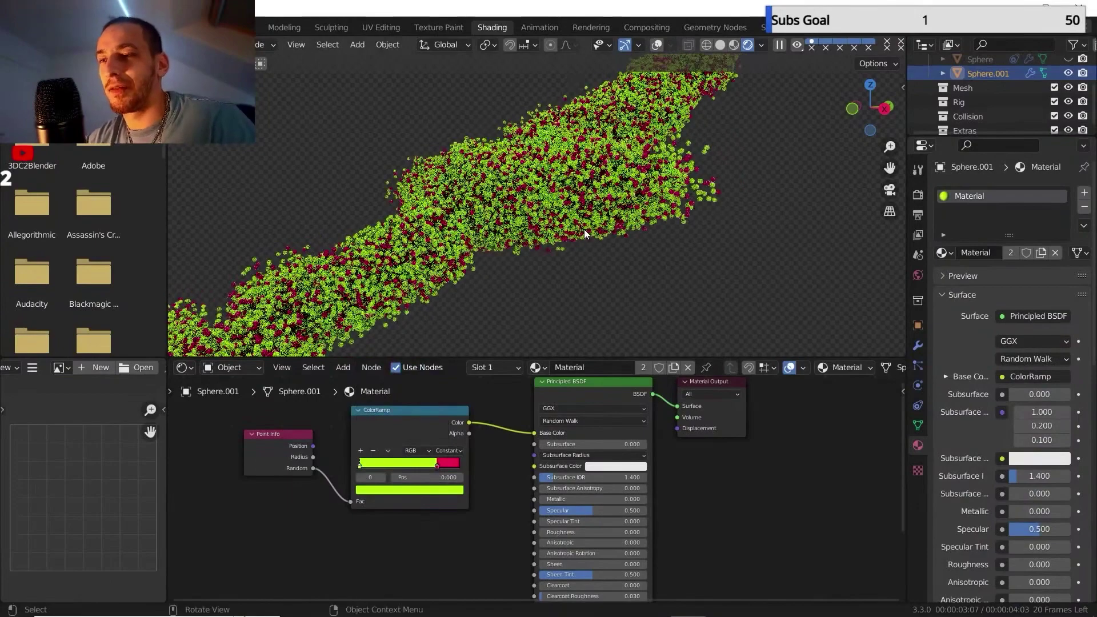
Set the Principled BSDF's transmission to 1 and examine the glass-like particles up close.
scroll(584, 228, down, 4)
middle_drag(596, 225, 529, 253)
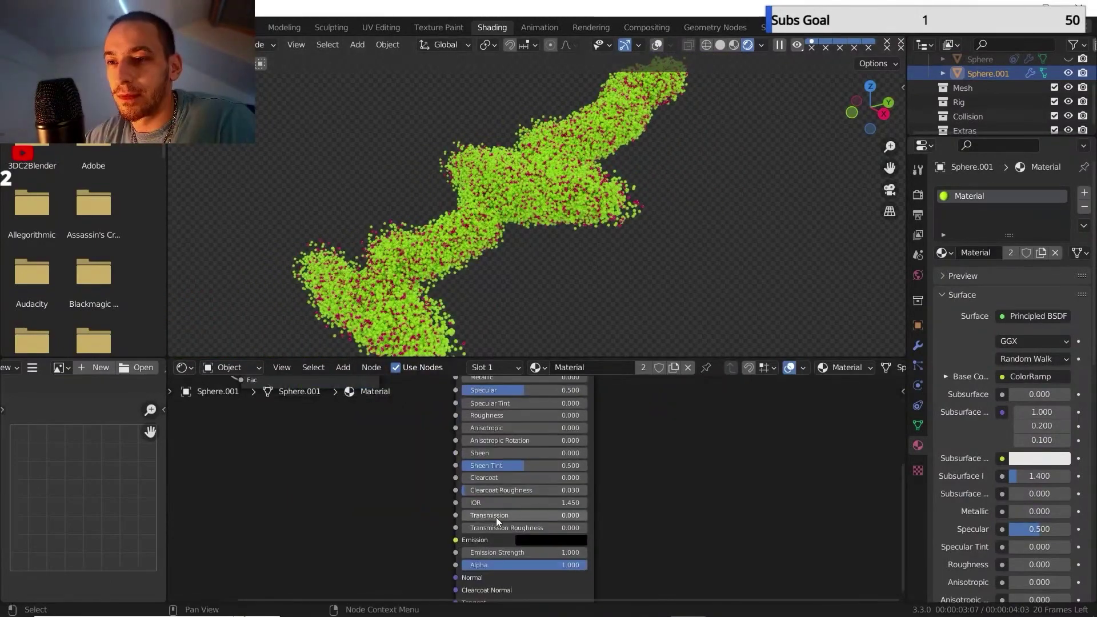
drag(498, 518, 586, 517)
scroll(507, 290, up, 5)
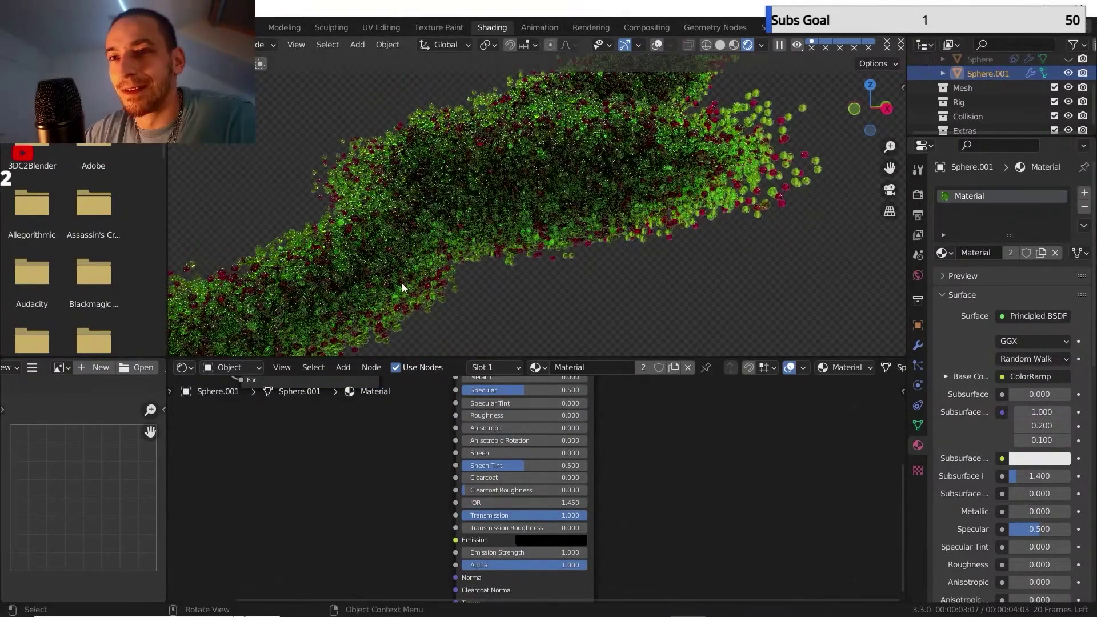
scroll(343, 262, up, 6)
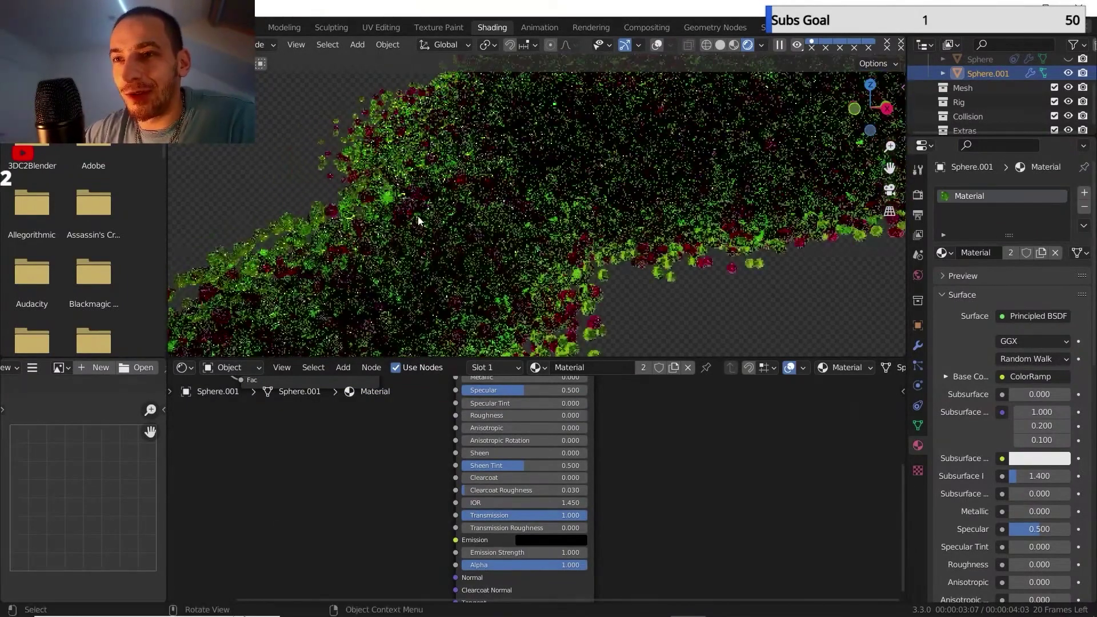
scroll(422, 209, up, 4)
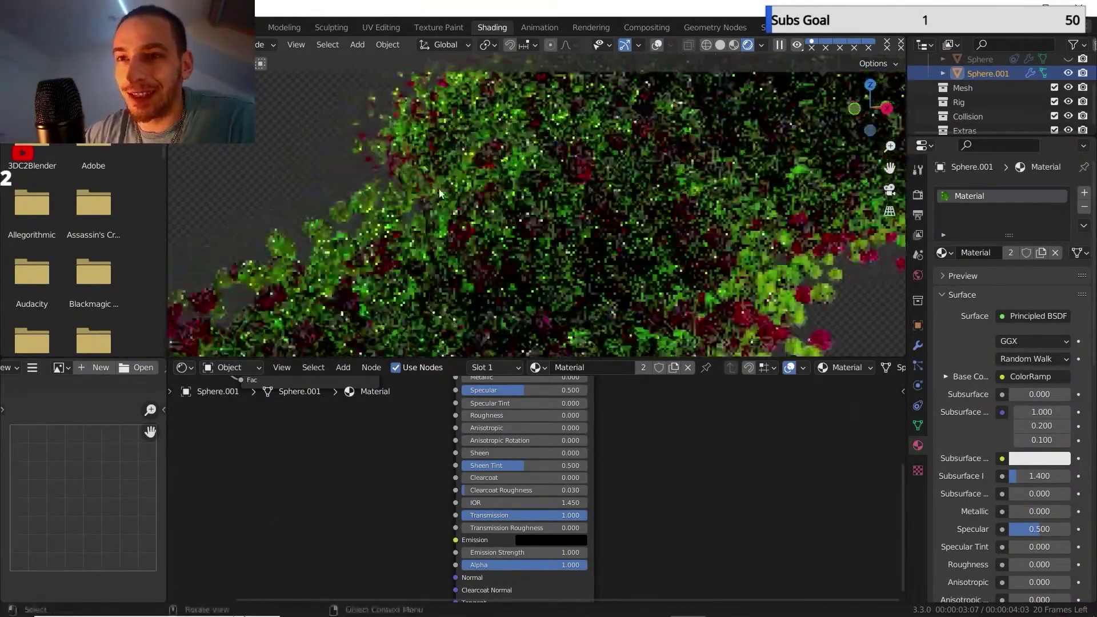
scroll(441, 197, up, 3)
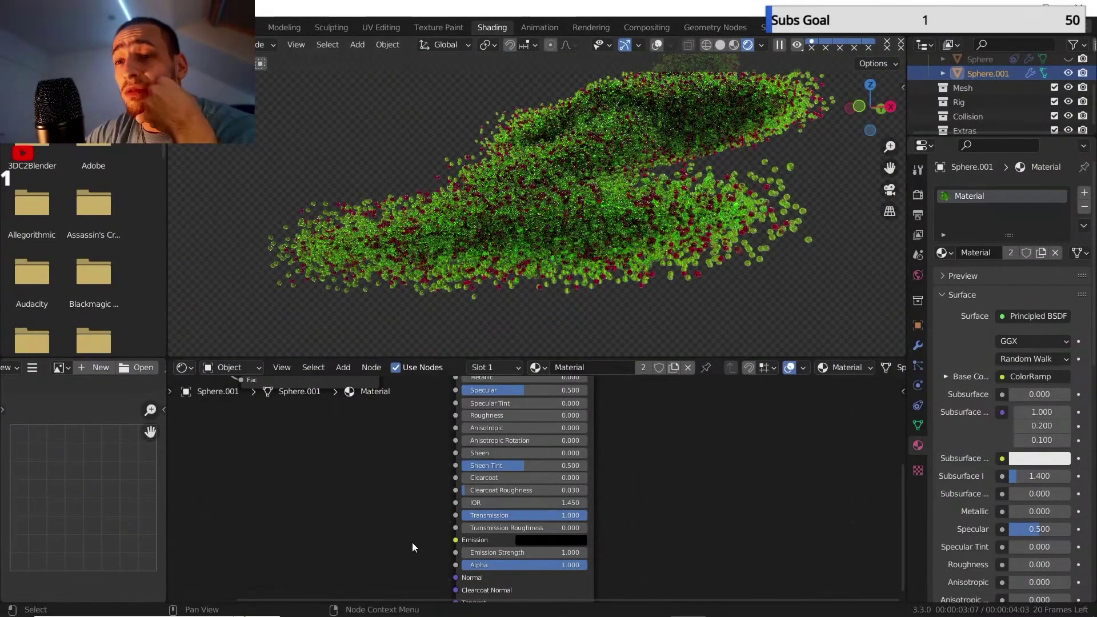
Switch to File Explorer and check the size of yt test.abc in the proiect particule folder.
mouse_move(407, 605)
click(403, 535)
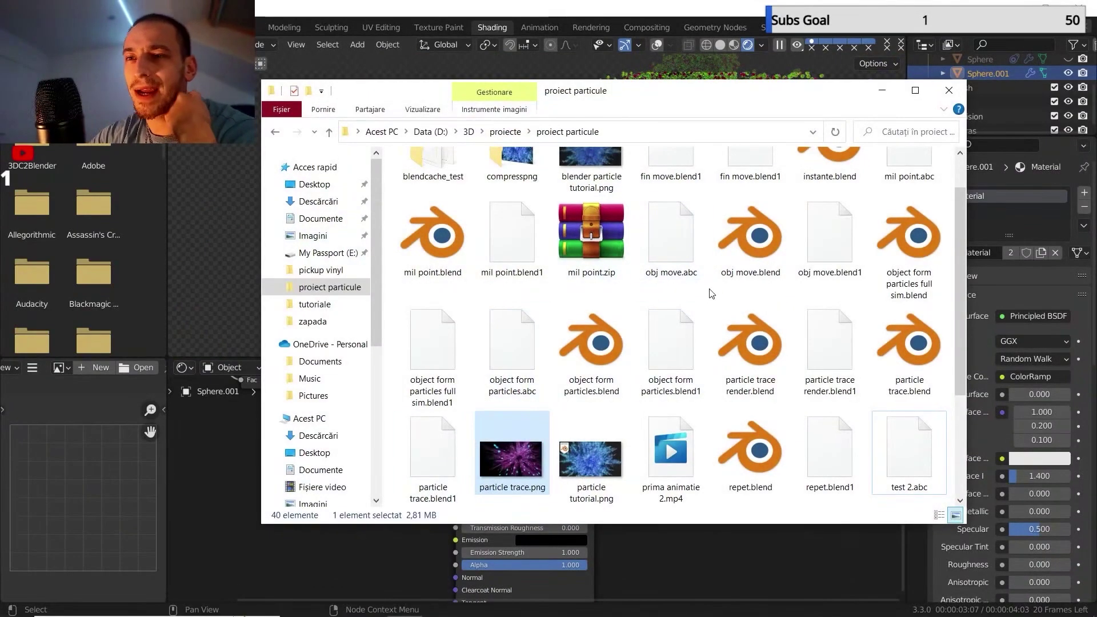
scroll(735, 270, down, 3)
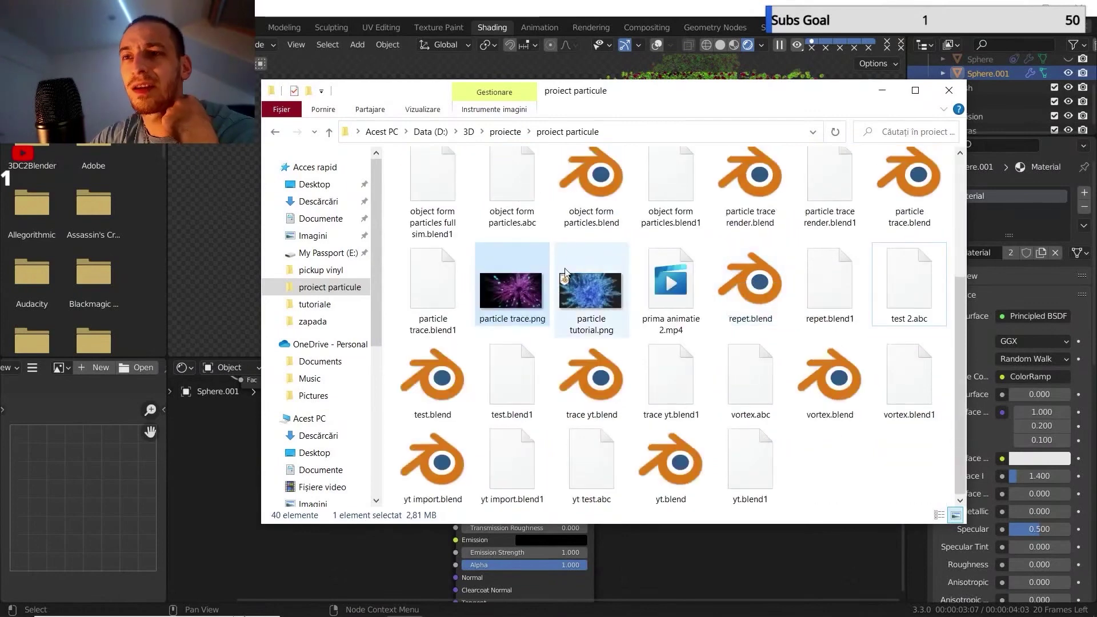
click(592, 464)
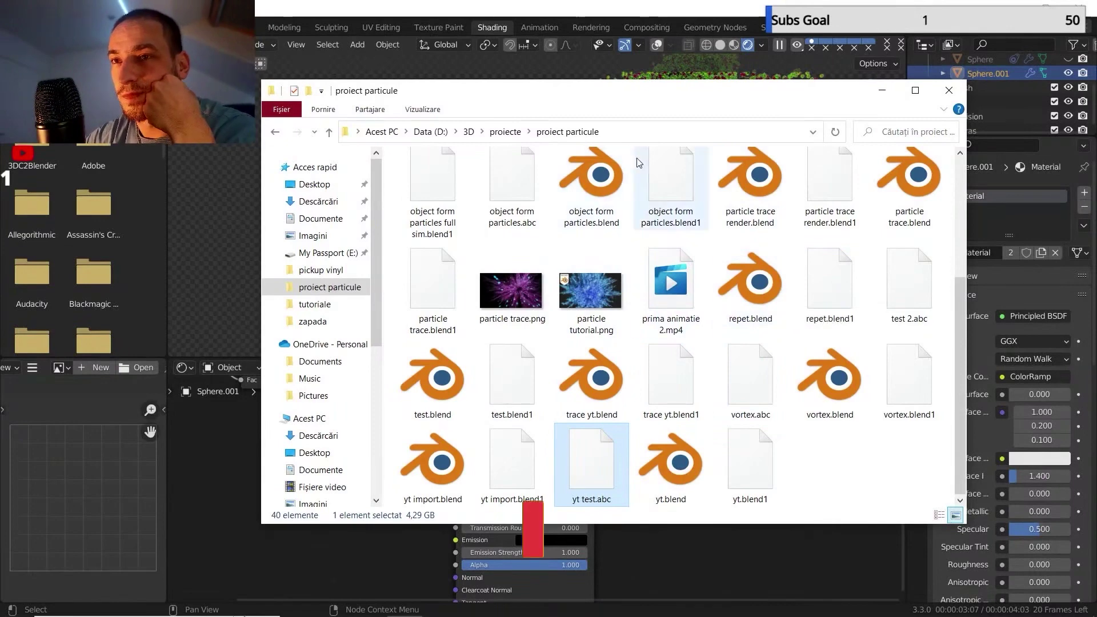
scroll(644, 303, up, 3)
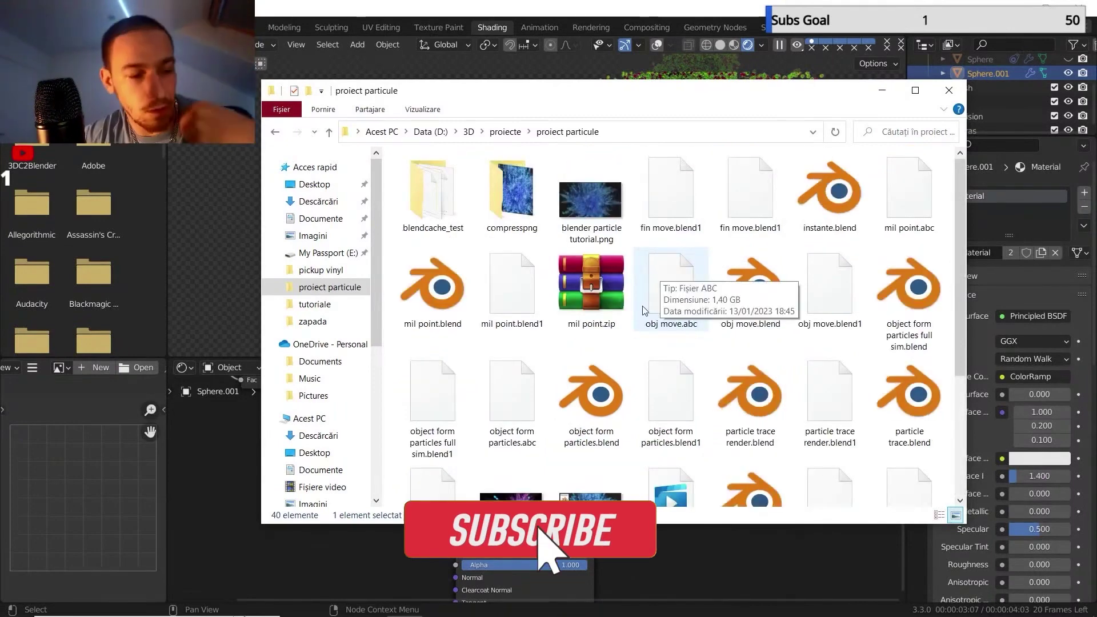
scroll(646, 320, down, 3)
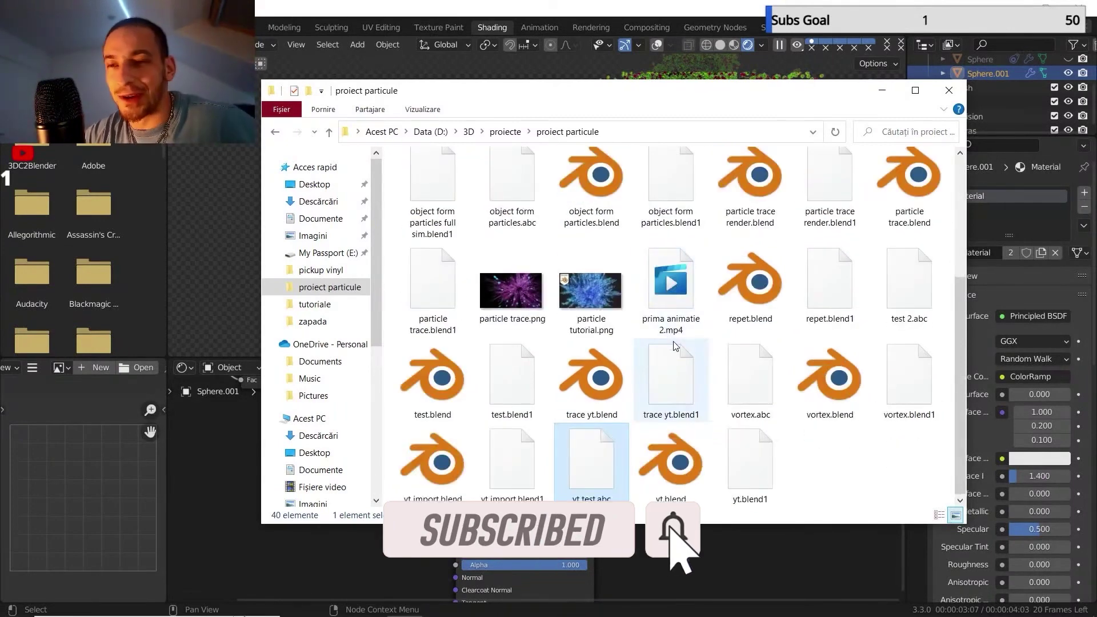